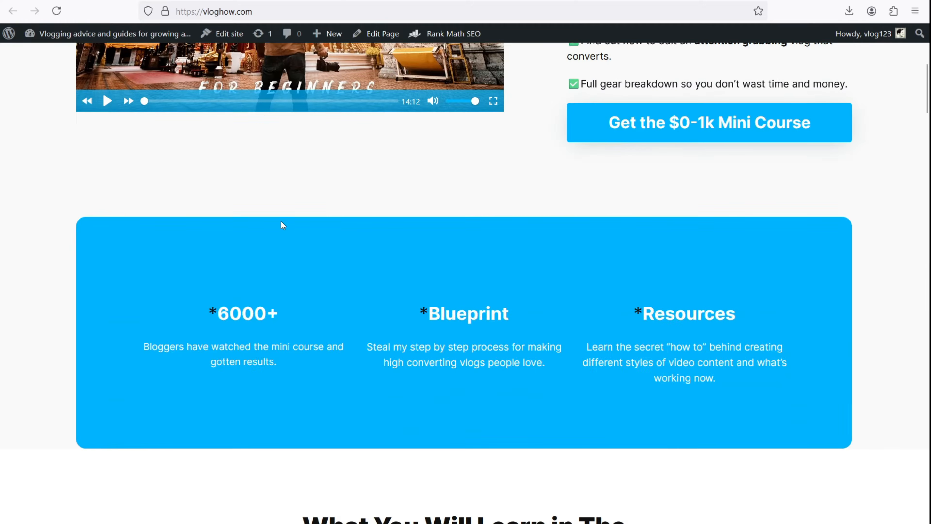
Scroll through the VlogHow homepage content and clear a stray text selection.
{"action": "scroll", "coordinate": [671, 255], "scroll_direction": "down", "scroll_amount": 15}
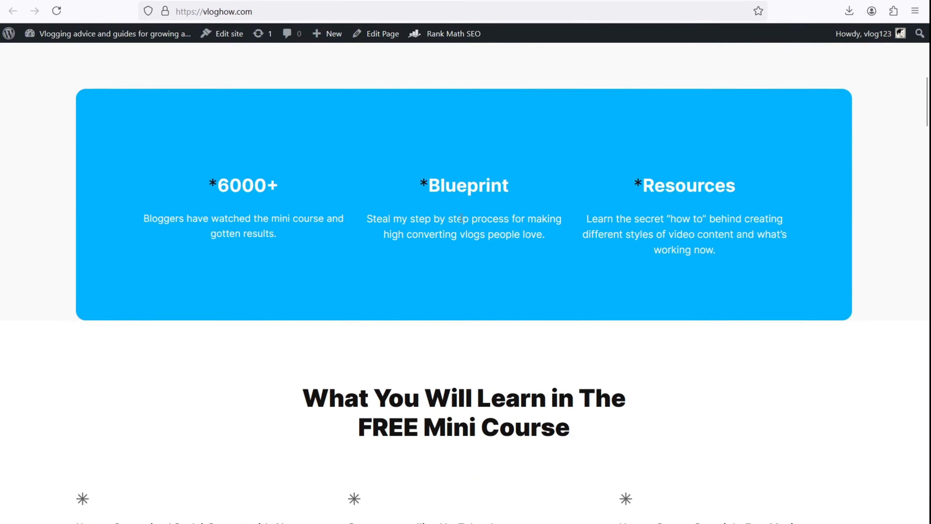
{"action": "scroll", "coordinate": [461, 203], "scroll_direction": "down", "scroll_amount": 15}
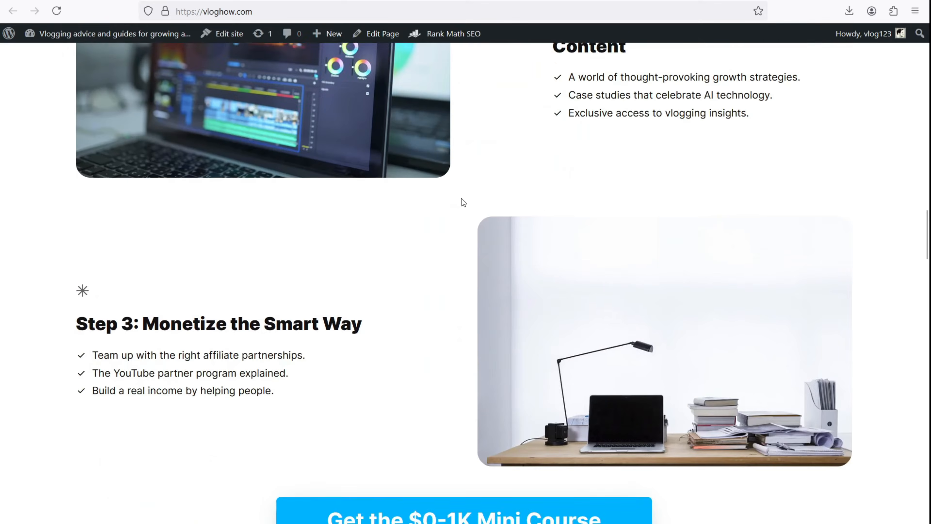
{"action": "scroll", "coordinate": [462, 198], "scroll_direction": "down", "scroll_amount": 15}
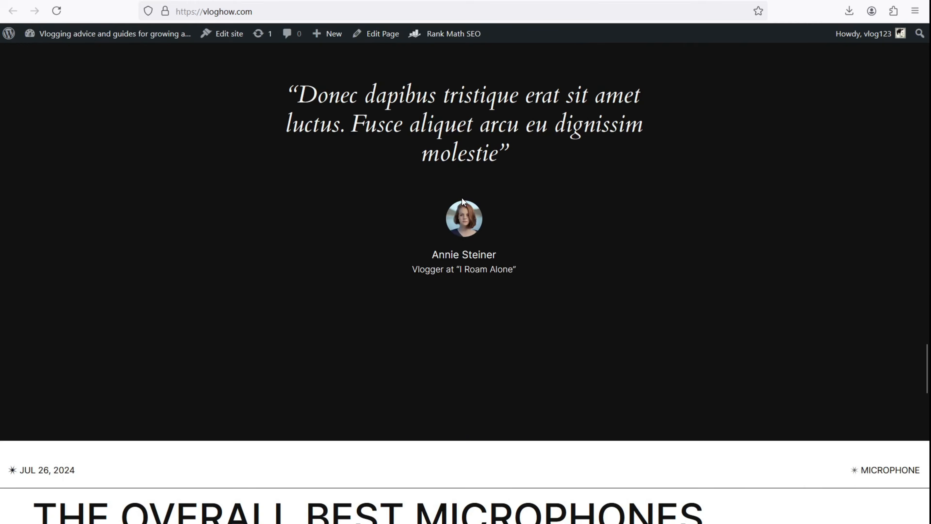
{"action": "scroll", "coordinate": [459, 194], "scroll_direction": "down", "scroll_amount": 2}
{"action": "scroll", "coordinate": [440, 257], "scroll_direction": "up", "scroll_amount": 5}
{"action": "scroll", "coordinate": [480, 316], "scroll_direction": "down", "scroll_amount": 10}
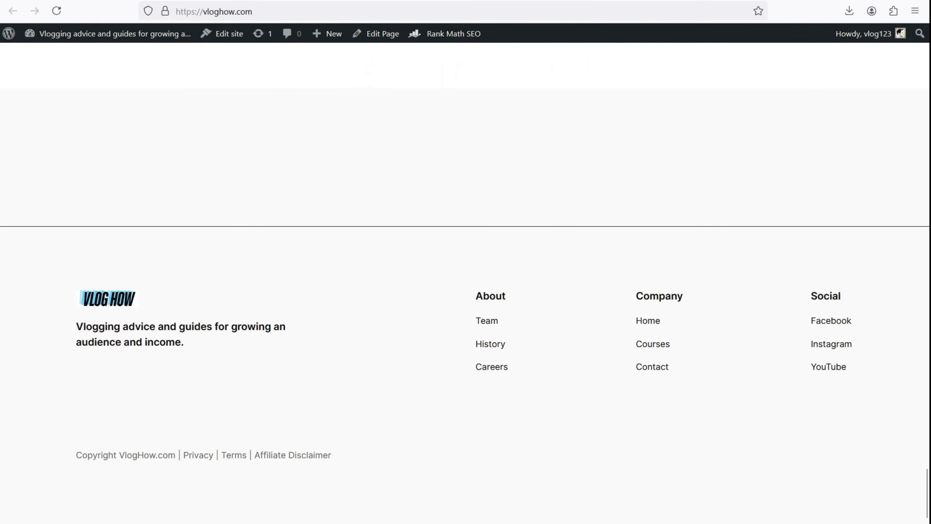
{"action": "left_click_drag", "start_coordinate": [929, 495], "coordinate": [930, 51]}
{"action": "left_click", "coordinate": [783, 193]}
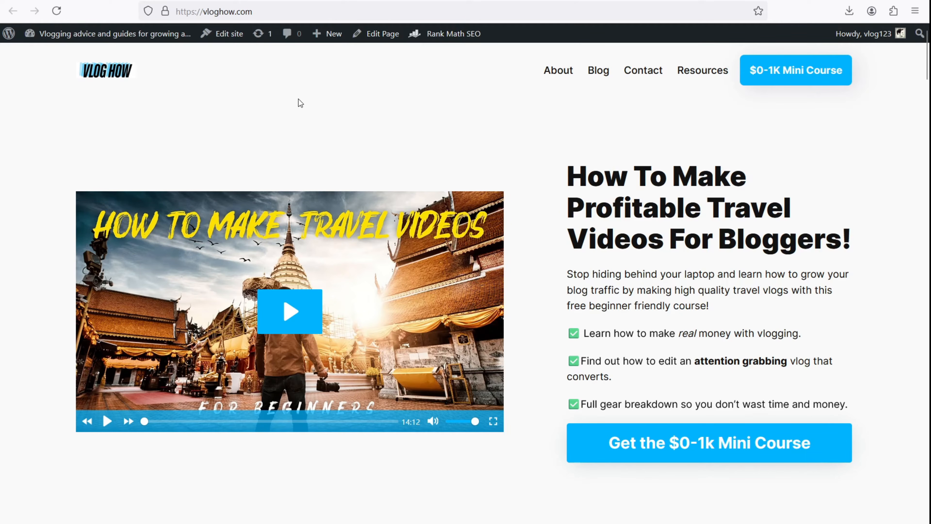
Open the Blog page and the 'The Overall Best Microphones Vloggers' post, then leave for Namecheap.
{"action": "right_click", "coordinate": [602, 76]}
{"action": "key", "text": "Escape"}
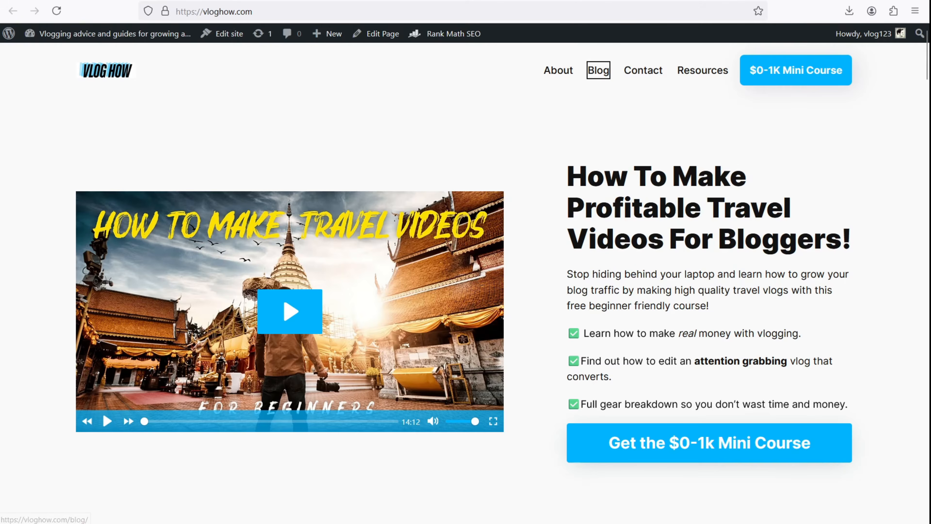
{"action": "left_click", "coordinate": [599, 70]}
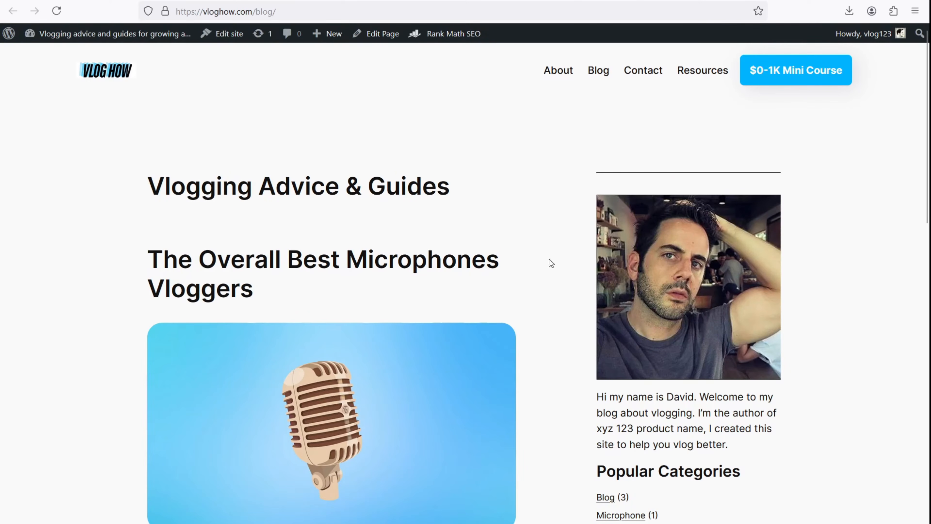
{"action": "left_click", "coordinate": [165, 246]}
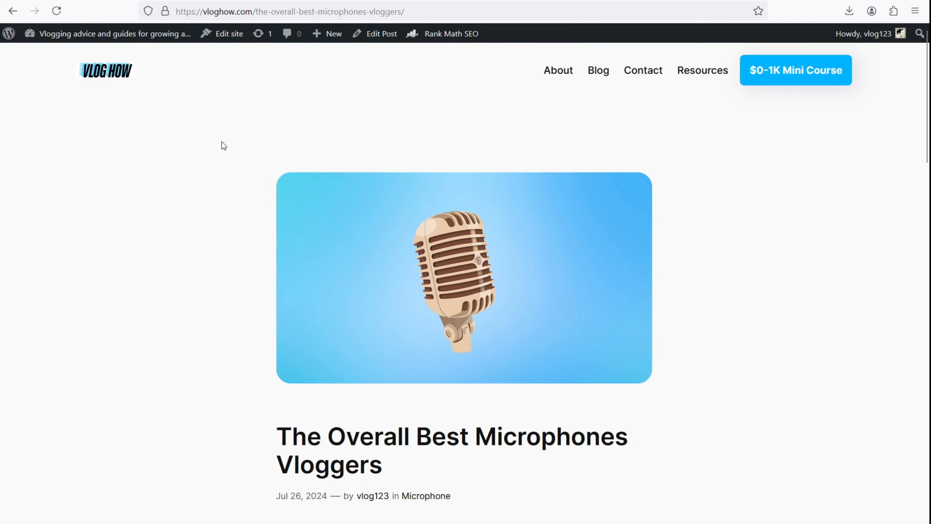
{"action": "left_click", "coordinate": [245, 1]}
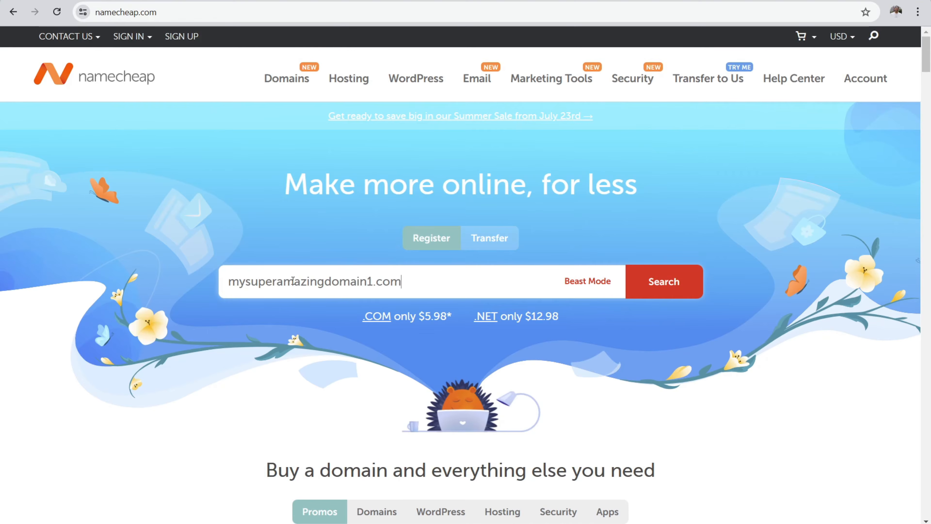
Search for mysuperamazingdomain1.com, add it to the cart and proceed to checkout.
{"action": "left_click", "coordinate": [676, 282]}
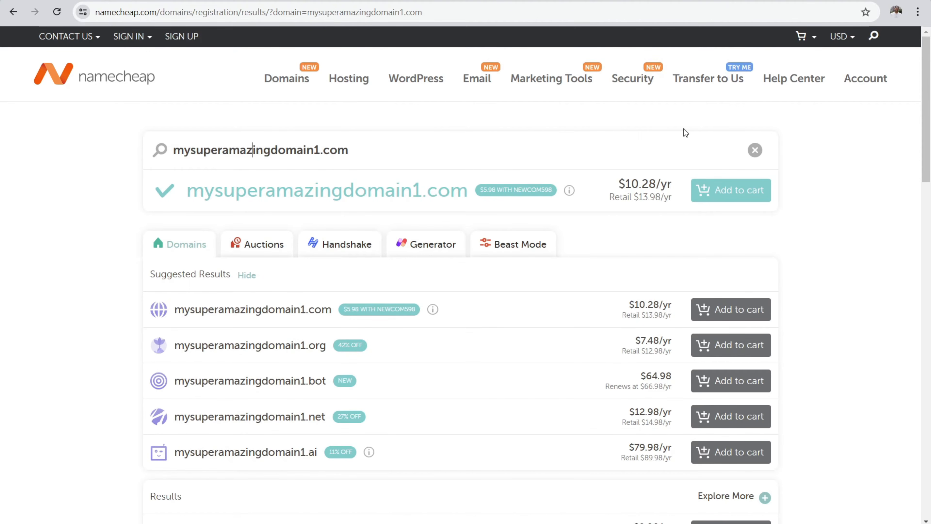
{"action": "left_click", "coordinate": [739, 201]}
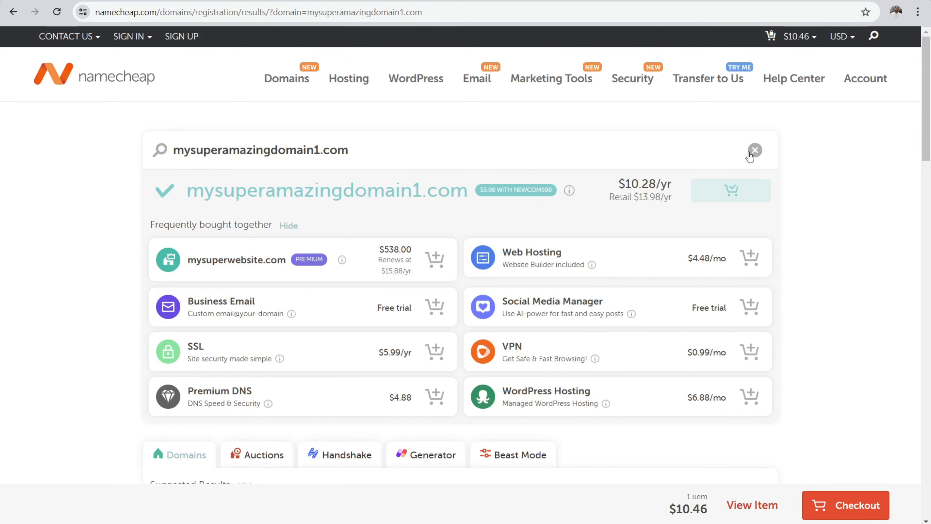
{"action": "left_click", "coordinate": [848, 508]}
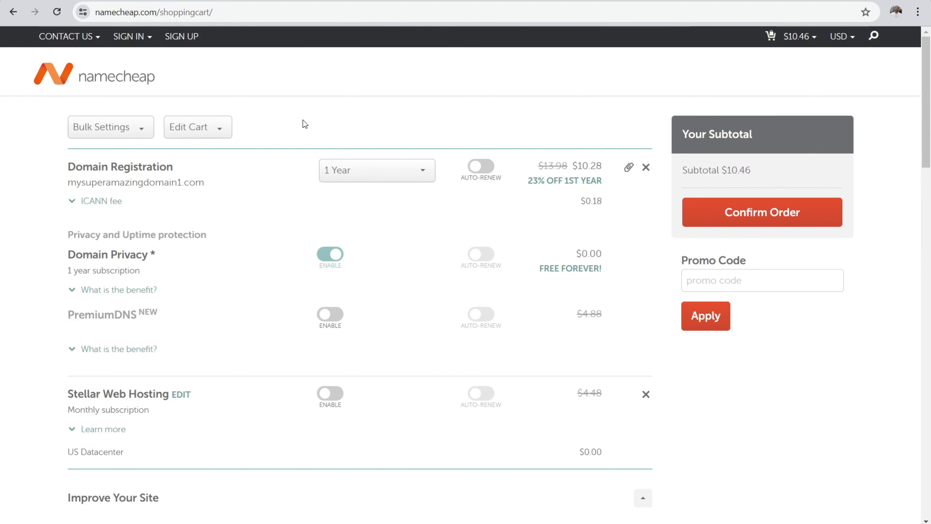
Review the 1–10 year registration lengths and keep mysuperamazingdomain1.com at 1 Year.
{"action": "left_click", "coordinate": [377, 173]}
{"action": "scroll", "coordinate": [416, 203], "scroll_direction": "down", "scroll_amount": 3}
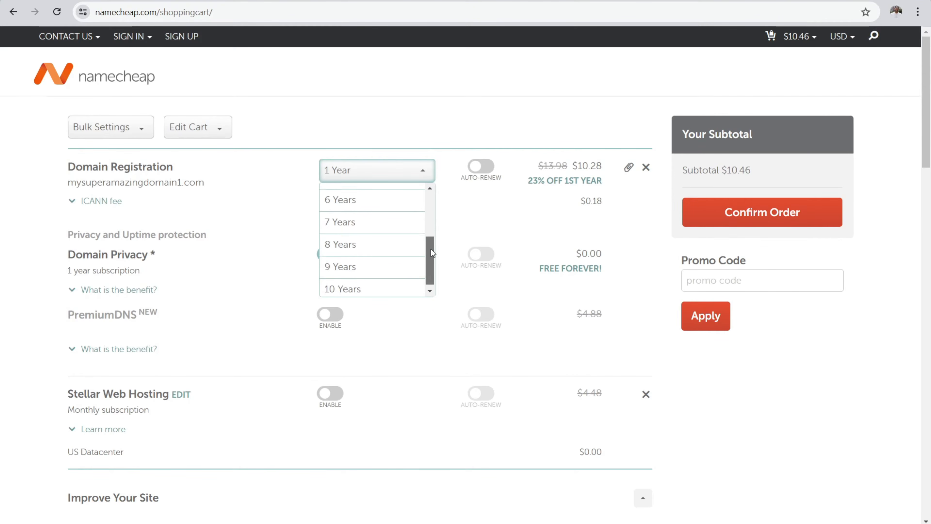
{"action": "left_click", "coordinate": [145, 176]}
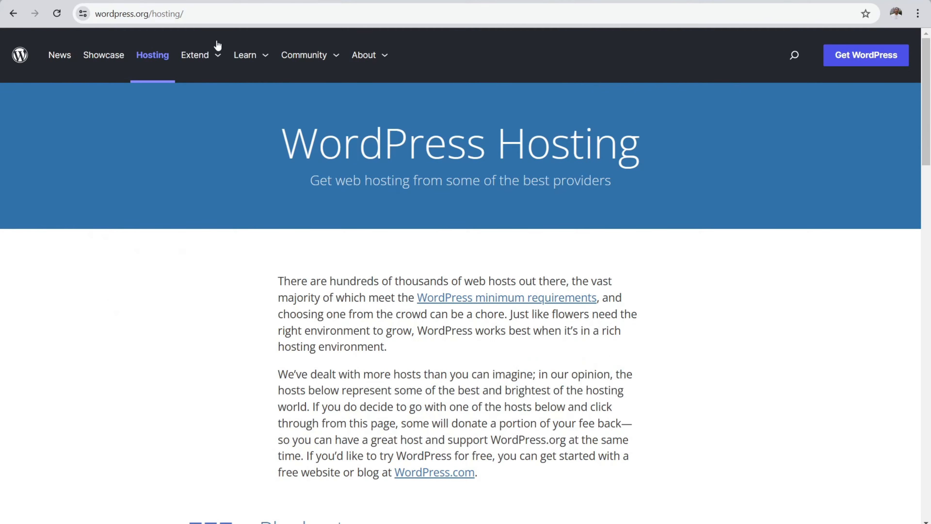
{"action": "scroll", "coordinate": [279, 130], "scroll_direction": "down", "scroll_amount": 10}
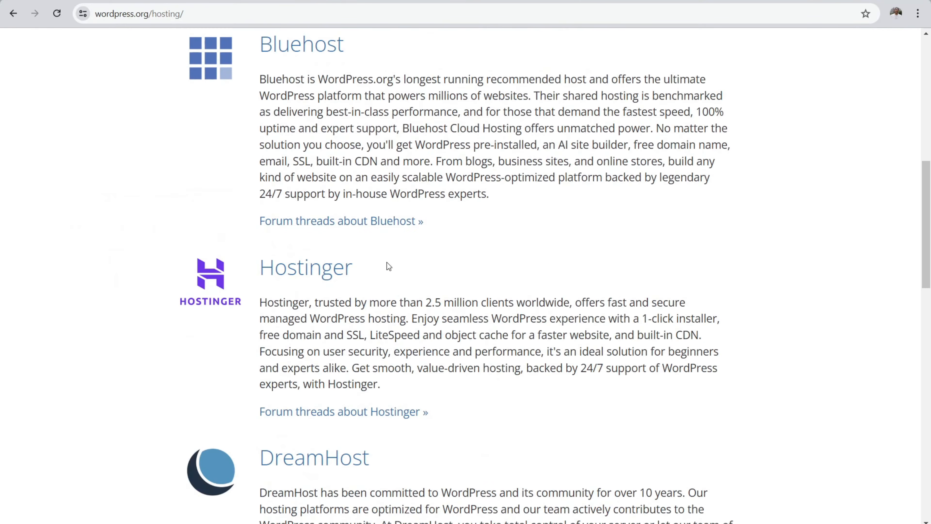
{"action": "double_click", "coordinate": [390, 266]}
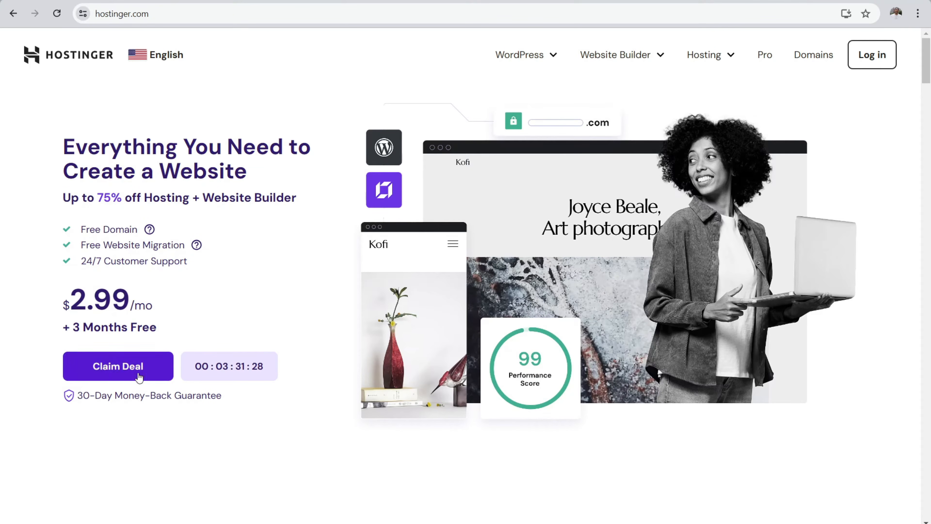
Open Web Hosting and compare Premium $2.99, Business $3.99 and Cloud Startup $7.99 monthly plans.
{"action": "mouse_move", "coordinate": [721, 56]}
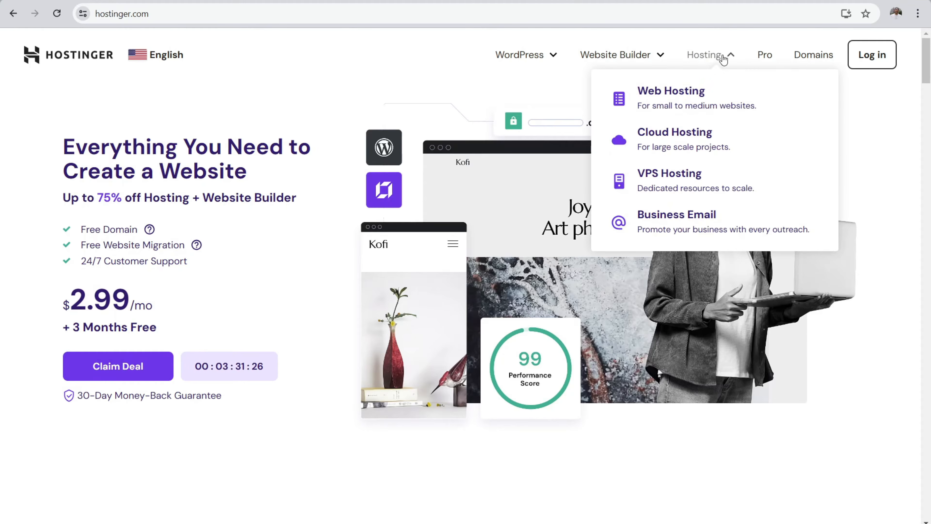
{"action": "left_click", "coordinate": [672, 98]}
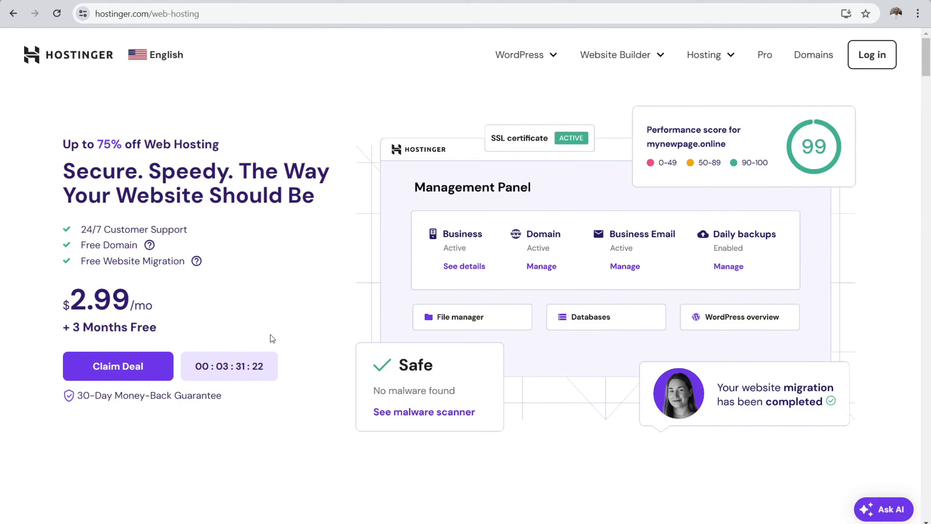
{"action": "scroll", "coordinate": [384, 137], "scroll_direction": "down", "scroll_amount": 15}
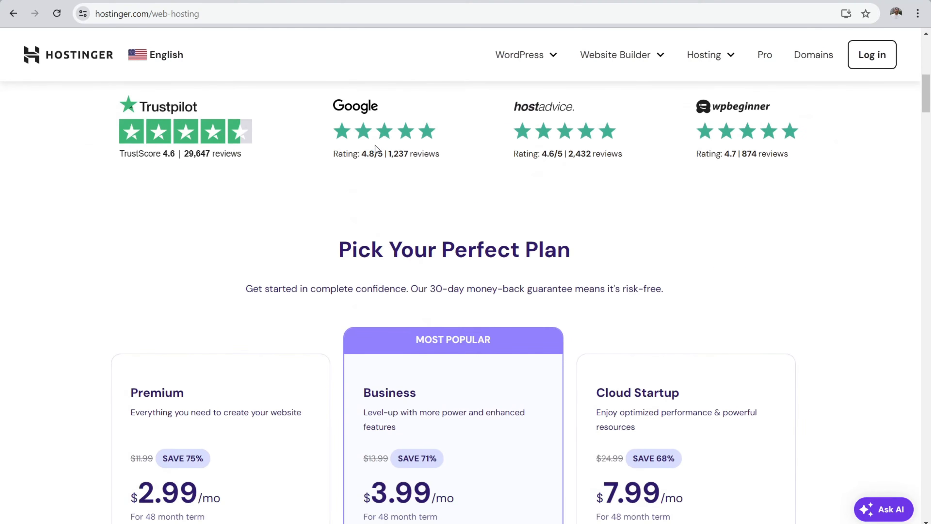
{"action": "scroll", "coordinate": [375, 146], "scroll_direction": "down", "scroll_amount": 2}
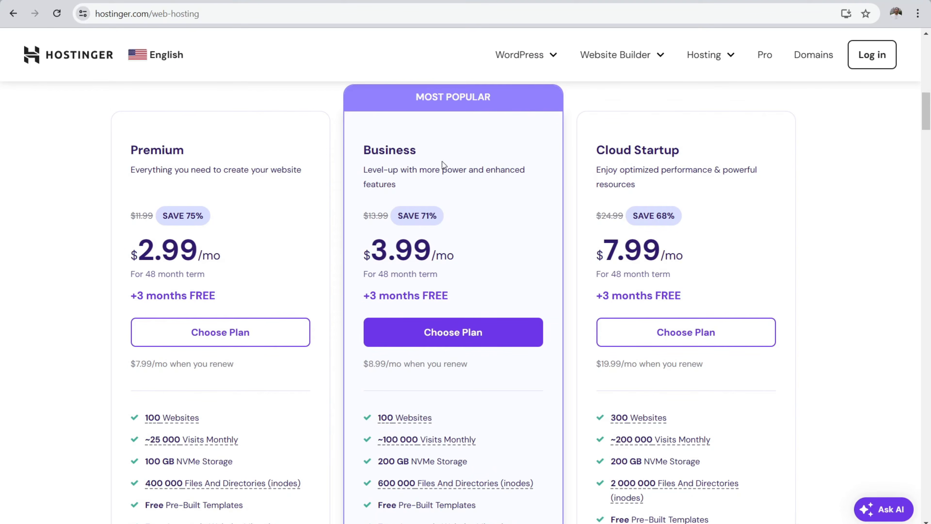
{"action": "scroll", "coordinate": [331, 159], "scroll_direction": "down", "scroll_amount": 5}
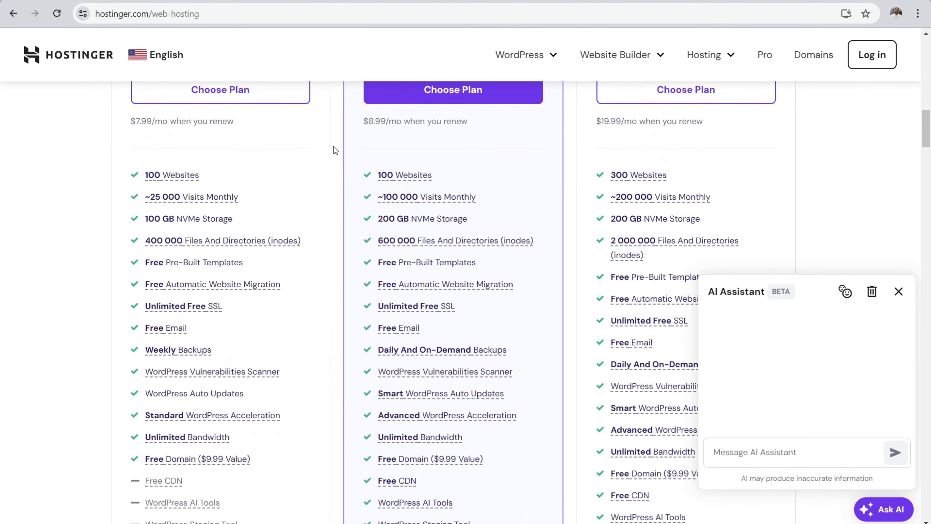
{"action": "mouse_move", "coordinate": [469, 199]}
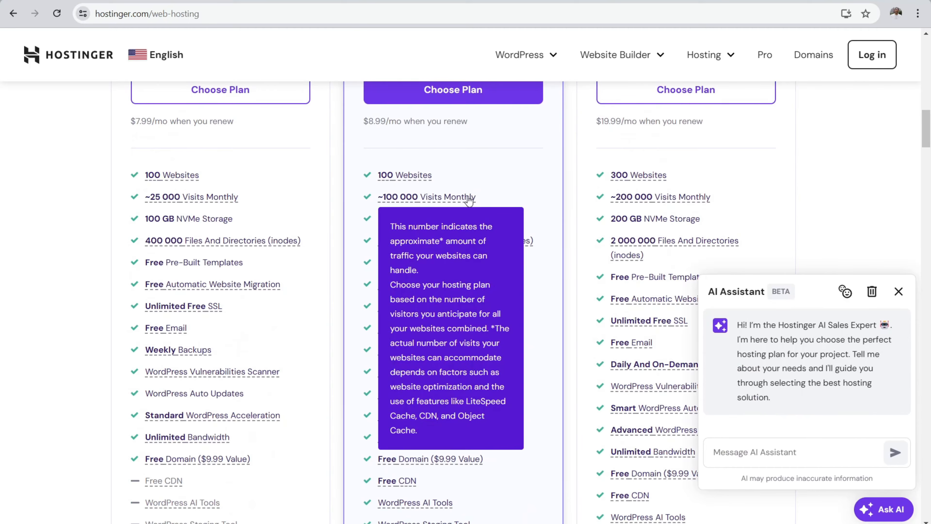
{"action": "scroll", "coordinate": [288, 174], "scroll_direction": "down", "scroll_amount": 4}
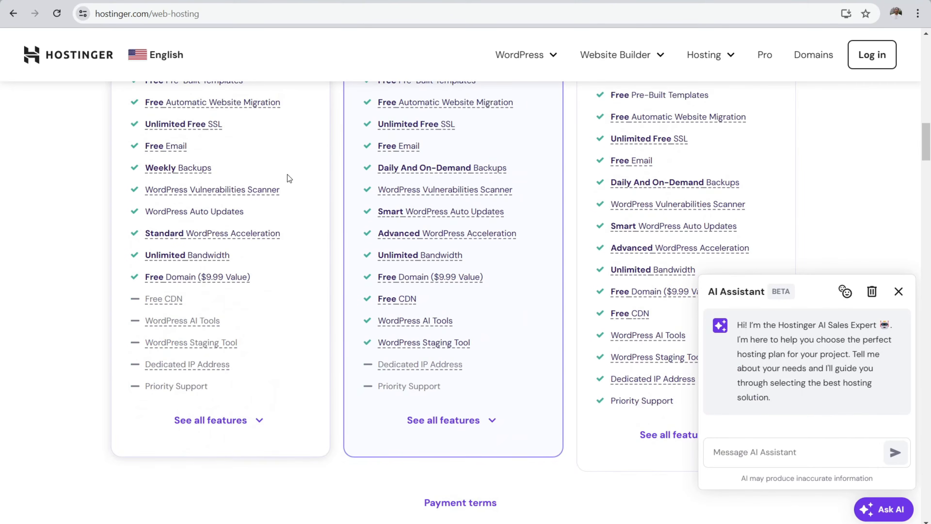
{"action": "mouse_move", "coordinate": [402, 304]}
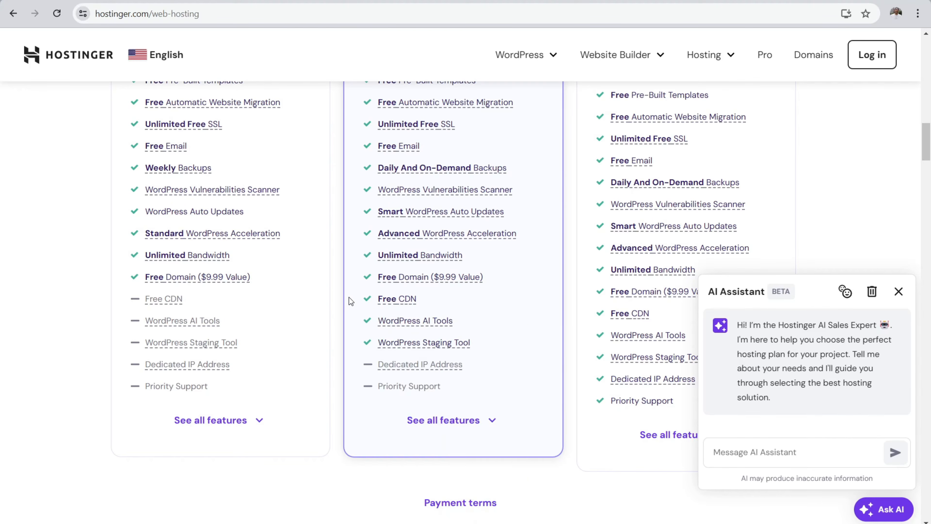
{"action": "scroll", "coordinate": [366, 285], "scroll_direction": "up", "scroll_amount": 1}
{"action": "scroll", "coordinate": [365, 284], "scroll_direction": "up", "scroll_amount": 13}
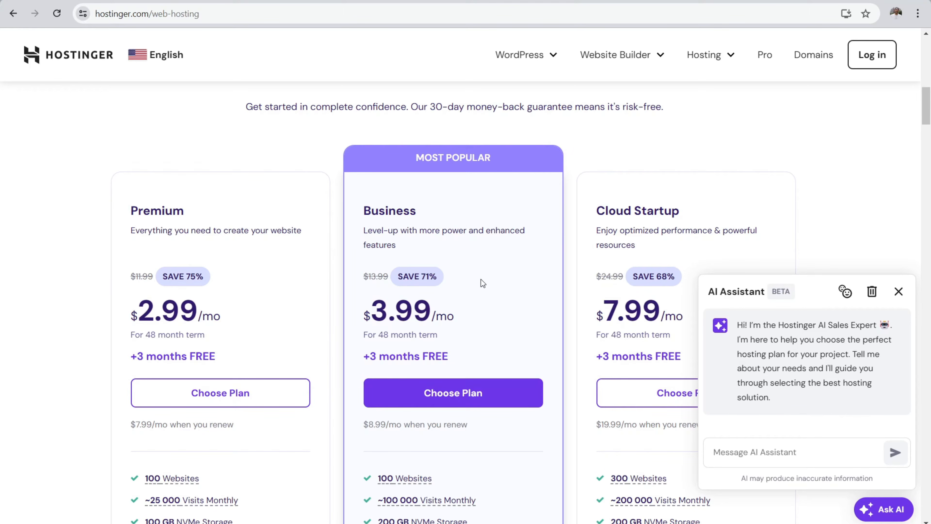
{"action": "left_click", "coordinate": [460, 396]}
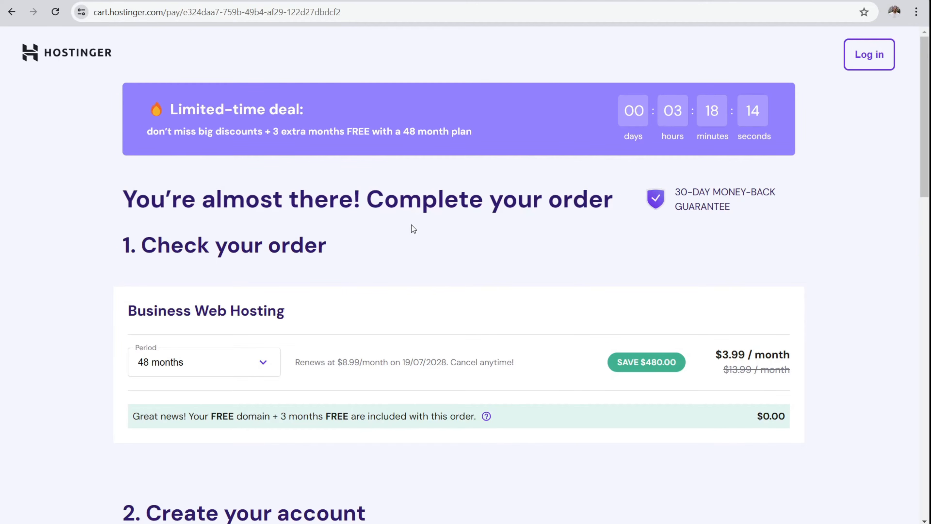
{"action": "left_click_drag", "start_coordinate": [370, 199], "coordinate": [610, 196]}
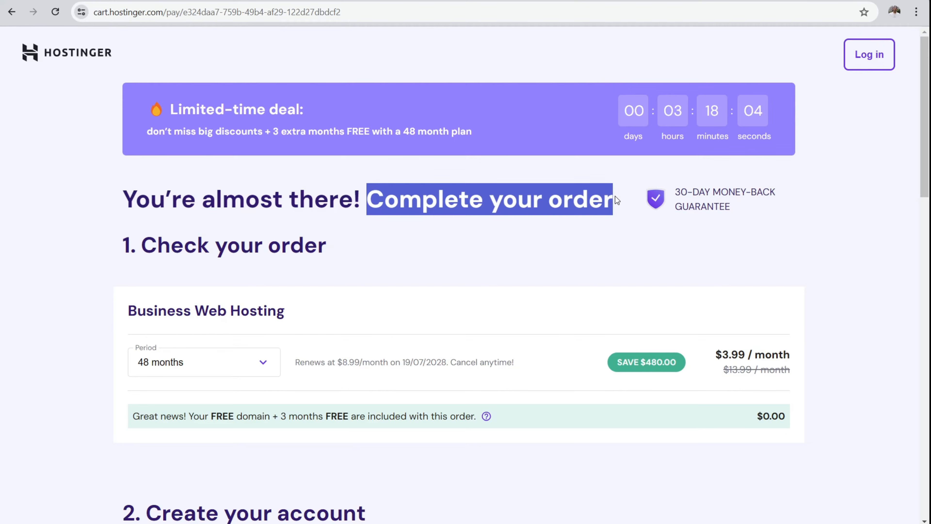
{"action": "left_click_drag", "start_coordinate": [678, 191], "coordinate": [764, 193]}
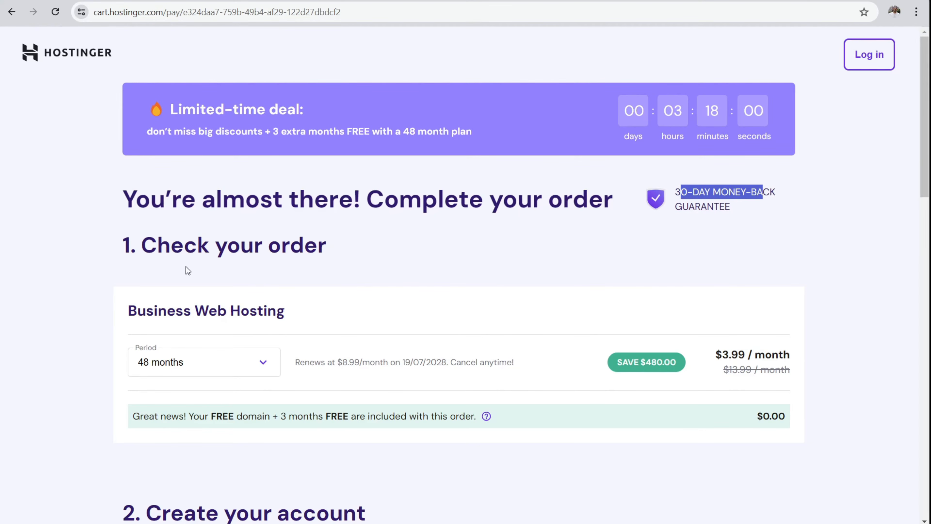
{"action": "left_click_drag", "start_coordinate": [159, 310], "coordinate": [286, 312]}
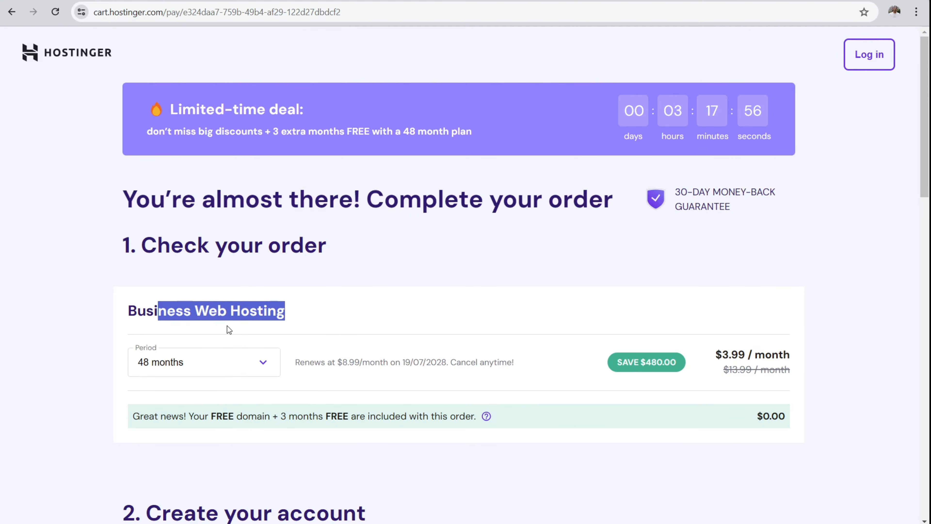
{"action": "left_click", "coordinate": [253, 365]}
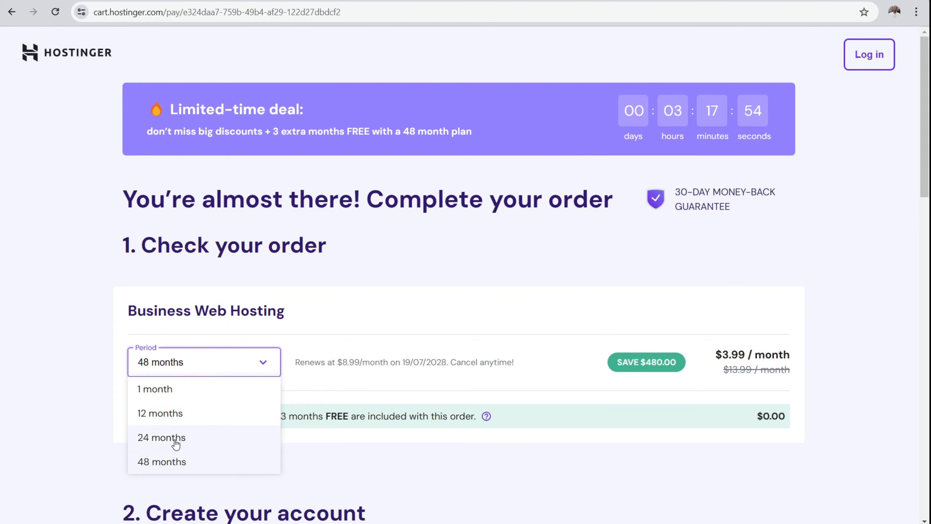
{"action": "left_click", "coordinate": [158, 414]}
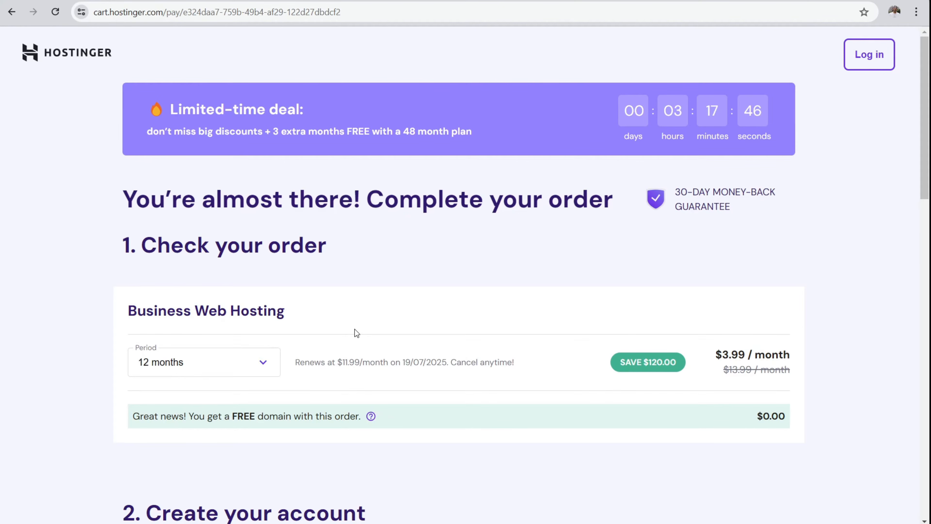
{"action": "left_click_drag", "start_coordinate": [188, 416], "coordinate": [297, 408]}
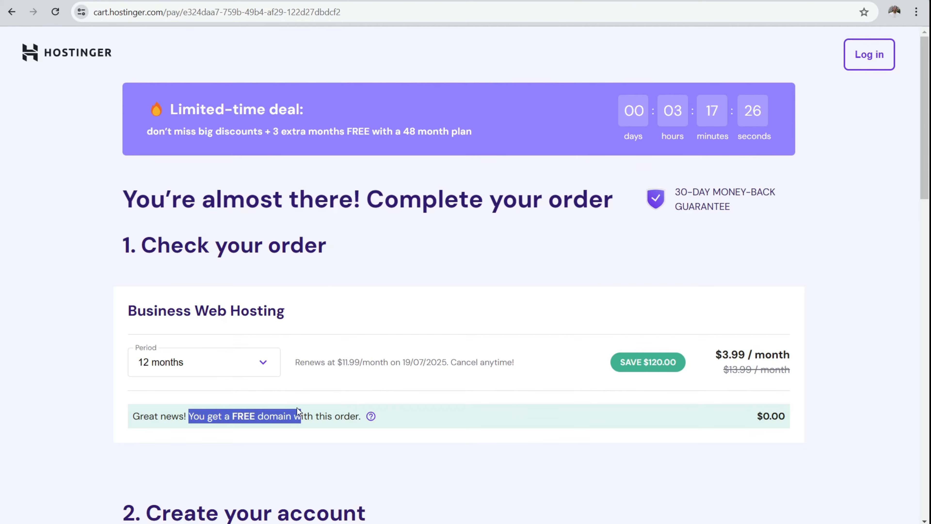
Apply the coupon code WEBPRO to the Business Web Hosting order.
{"action": "scroll", "coordinate": [391, 253], "scroll_direction": "down", "scroll_amount": 5}
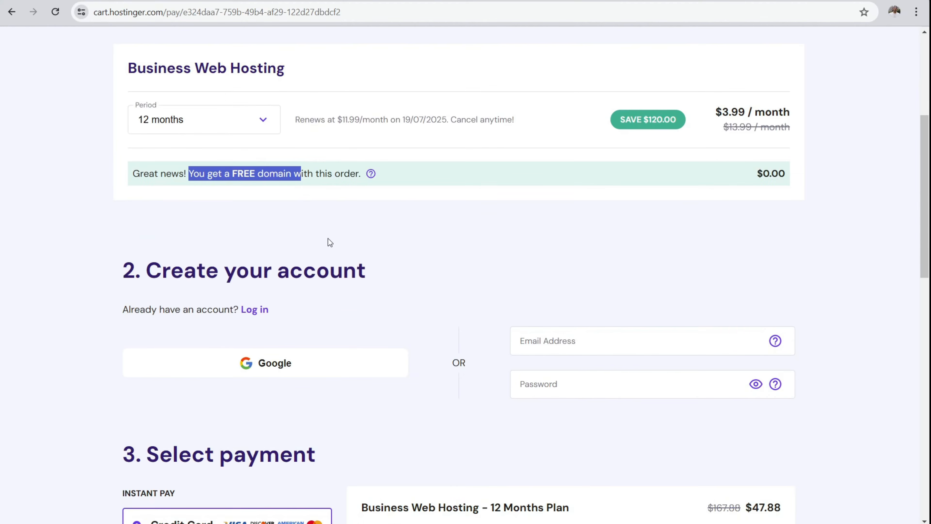
{"action": "left_click_drag", "start_coordinate": [379, 275], "coordinate": [122, 274]}
{"action": "scroll", "coordinate": [426, 235], "scroll_direction": "down", "scroll_amount": 6}
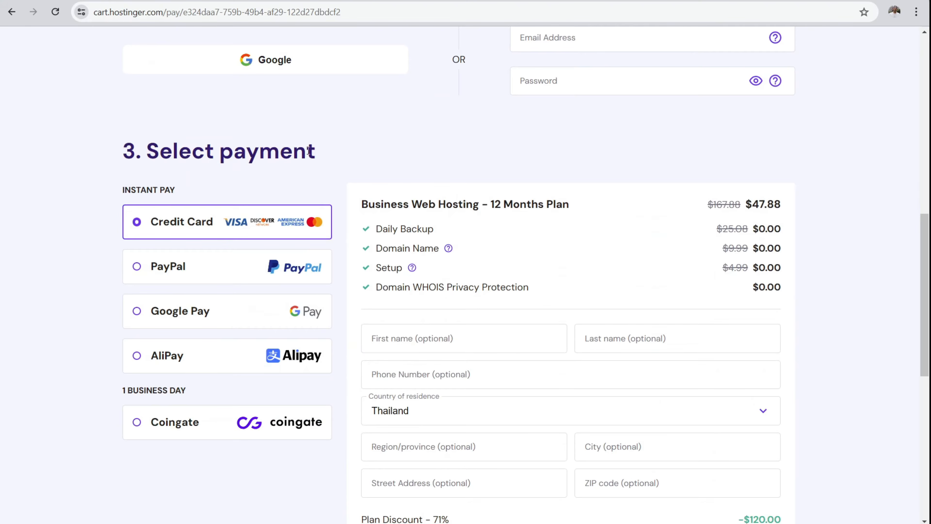
{"action": "left_click_drag", "start_coordinate": [318, 145], "coordinate": [161, 150]}
{"action": "scroll", "coordinate": [488, 165], "scroll_direction": "down", "scroll_amount": 7}
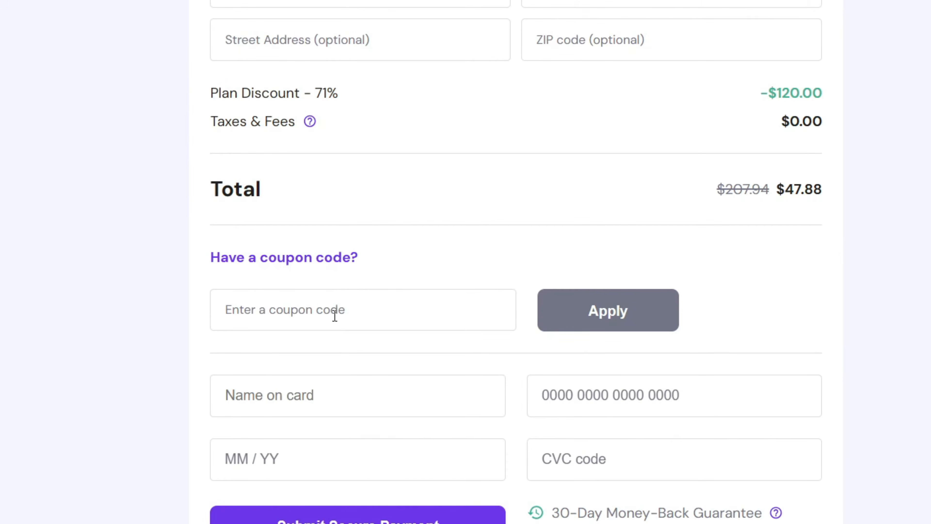
{"action": "left_click", "coordinate": [336, 297]}
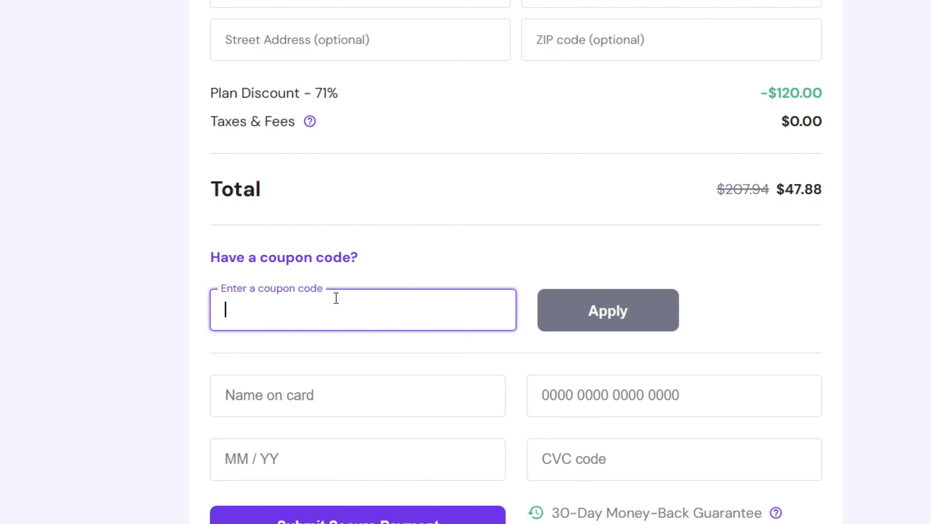
{"action": "type", "text": "WEBPRO"}
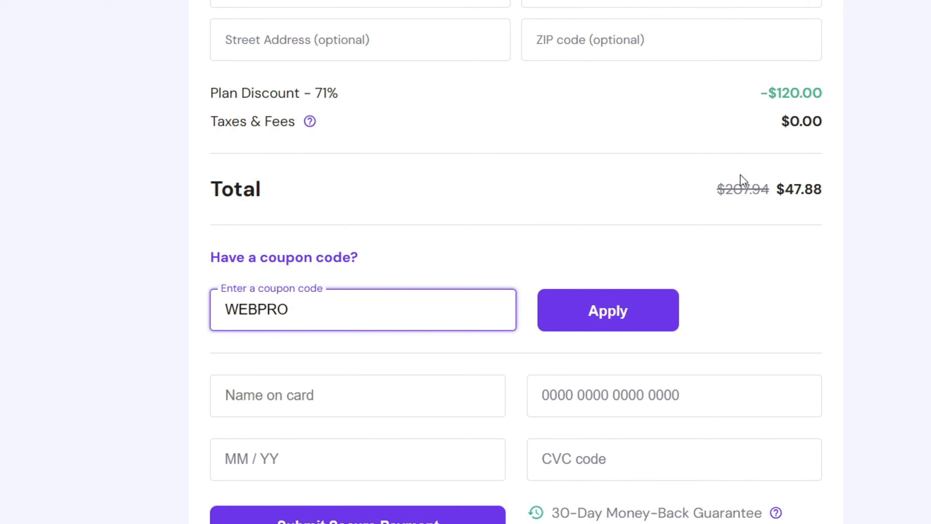
{"action": "left_click", "coordinate": [627, 322]}
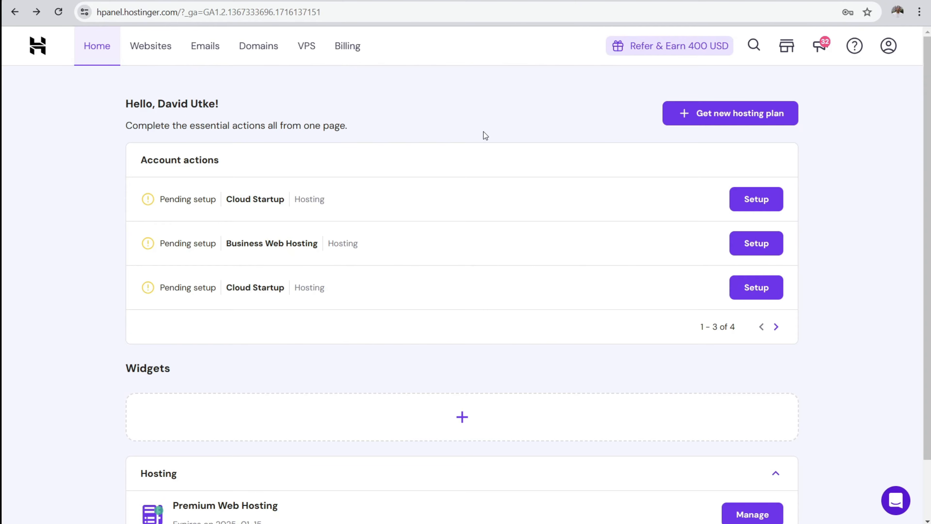
Set up the Business Web Hosting plan as a new website, skipping the platform choice.
{"action": "left_click_drag", "start_coordinate": [249, 243], "coordinate": [323, 253]}
{"action": "left_click", "coordinate": [750, 244]}
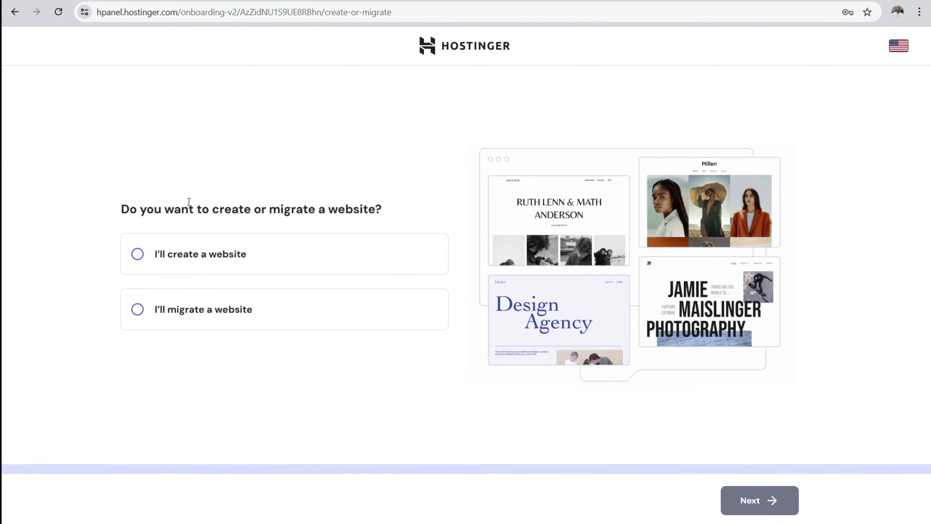
{"action": "left_click", "coordinate": [138, 255]}
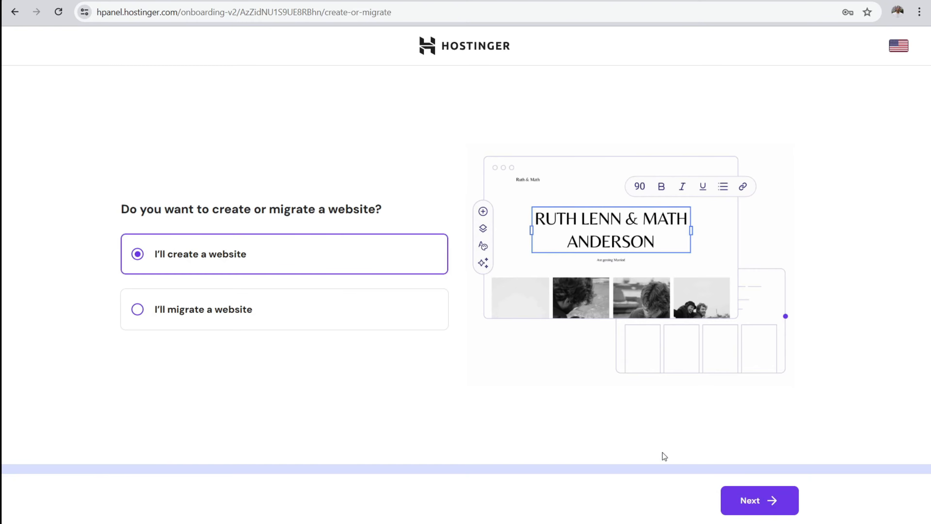
{"action": "left_click", "coordinate": [755, 503]}
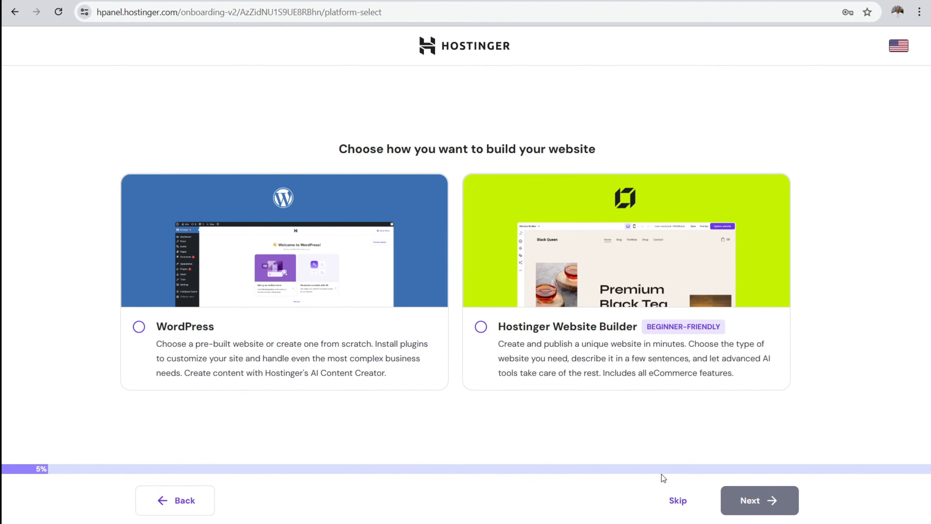
{"action": "left_click", "coordinate": [681, 501]}
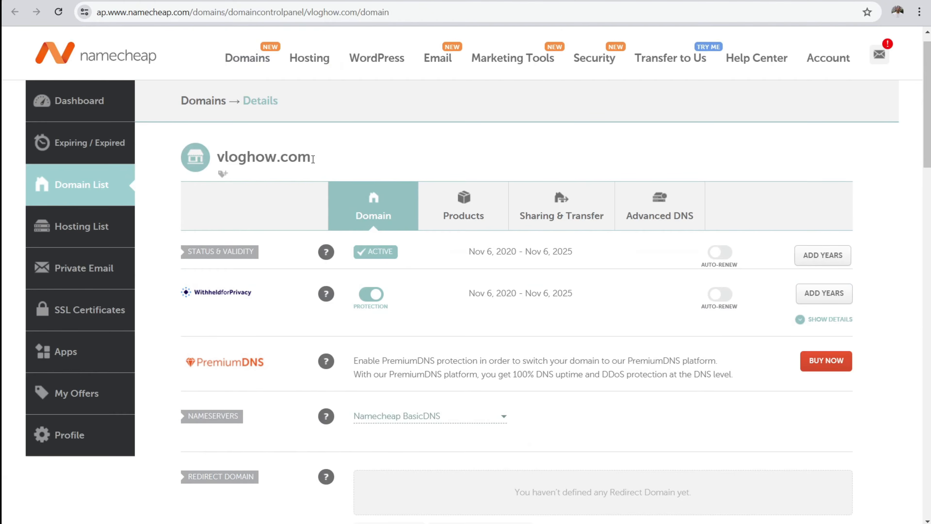
Use the existing vloghow.com domain and choose the United States, Massachusetts data center.
{"action": "left_click_drag", "start_coordinate": [324, 161], "coordinate": [298, 159]}
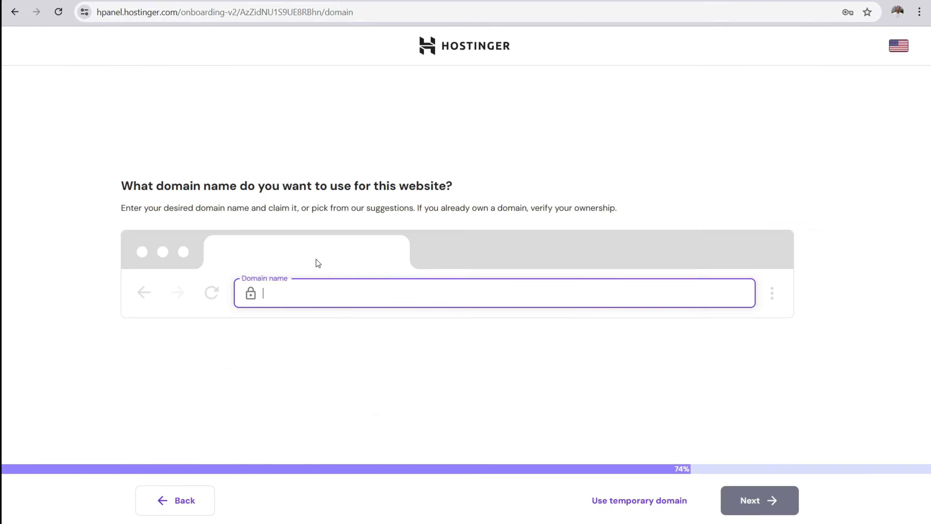
{"action": "type", "text": "vloghow.com"}
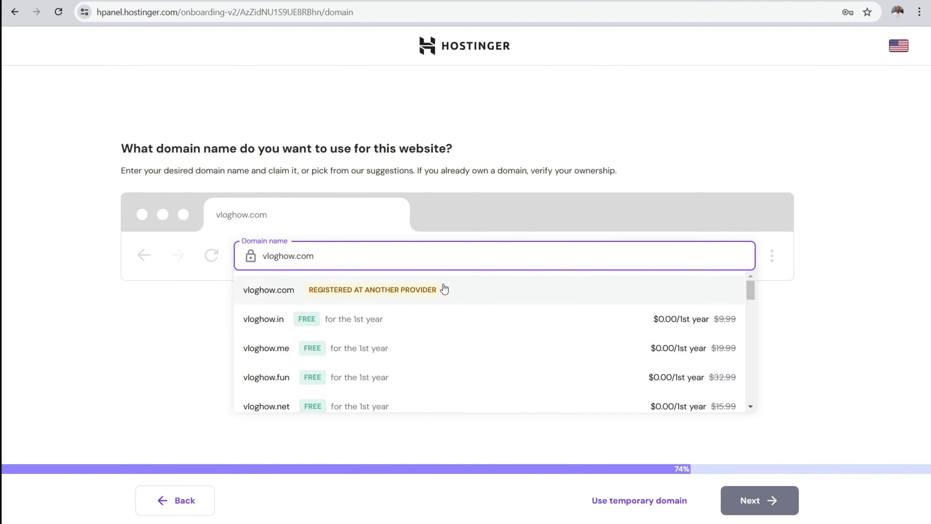
{"action": "left_click", "coordinate": [476, 291]}
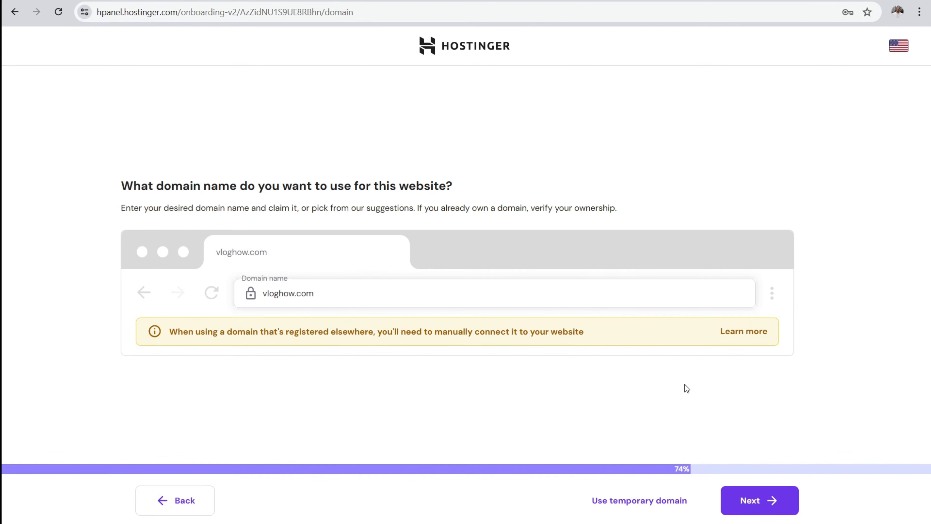
{"action": "left_click", "coordinate": [750, 505]}
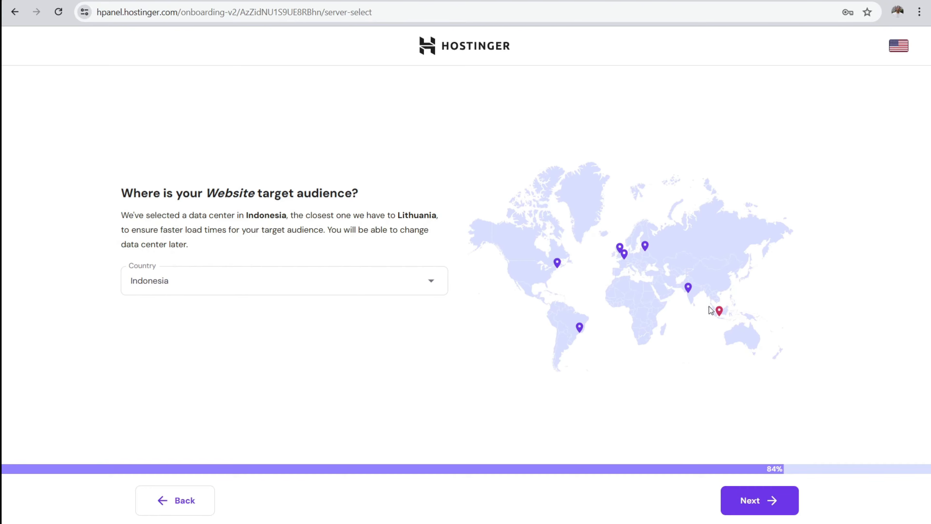
{"action": "left_click", "coordinate": [564, 265]}
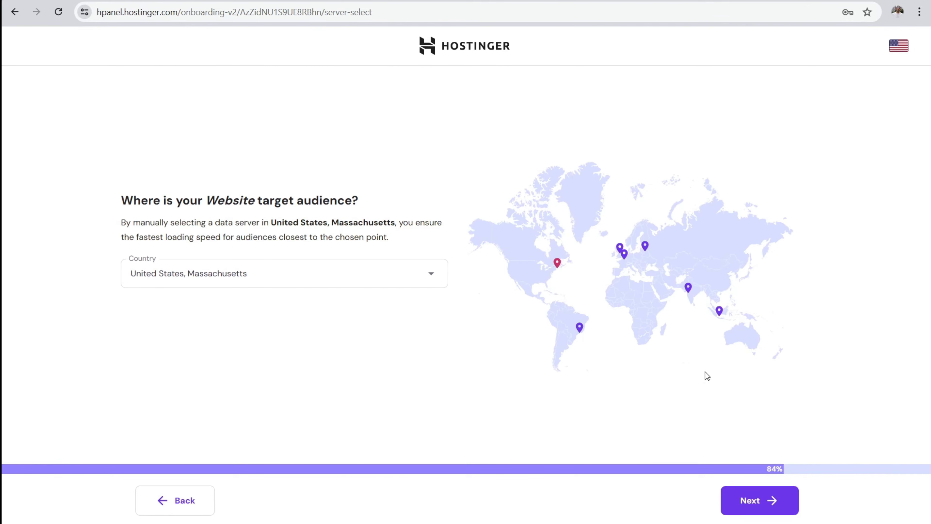
{"action": "left_click", "coordinate": [753, 504]}
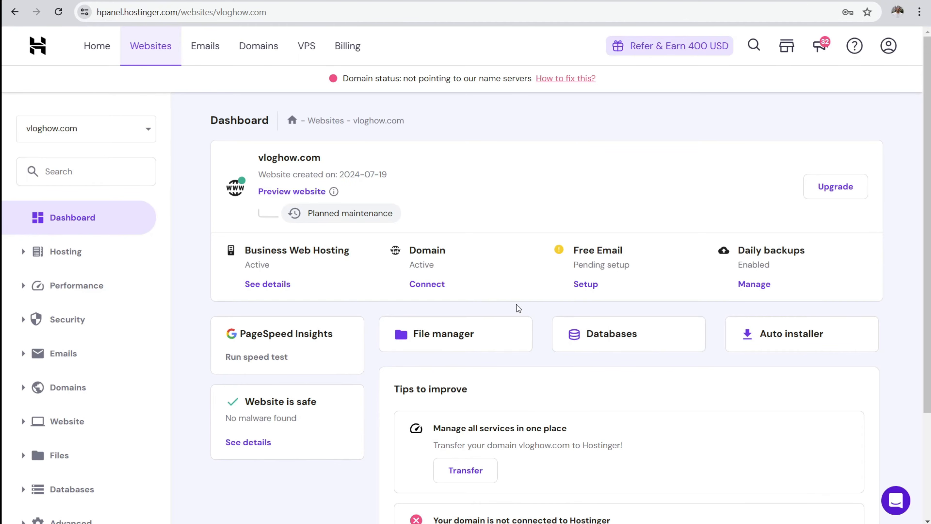
Open the domain status fix guide showing nameservers ns1.dns-parking.com and ns2.dns-parking.com.
{"action": "left_click_drag", "start_coordinate": [350, 78], "coordinate": [465, 80]}
{"action": "left_click", "coordinate": [572, 79]}
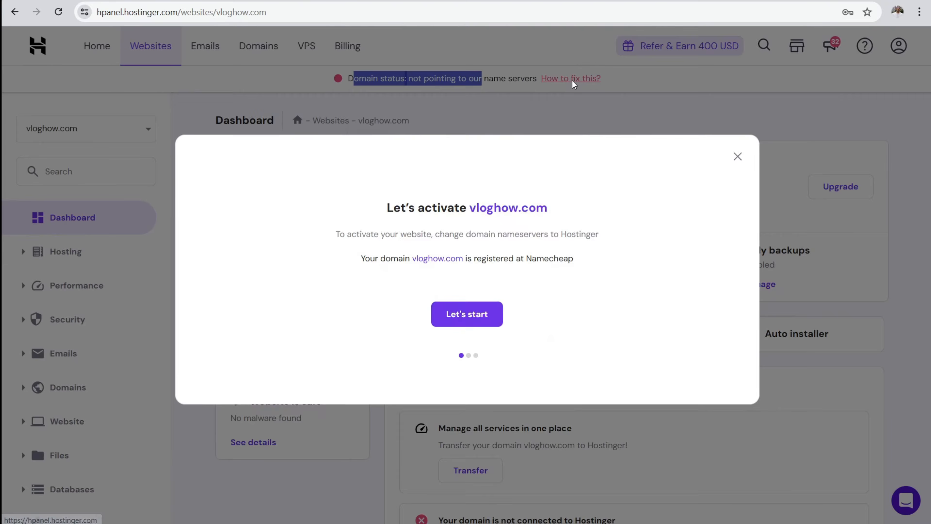
{"action": "left_click", "coordinate": [460, 374]}
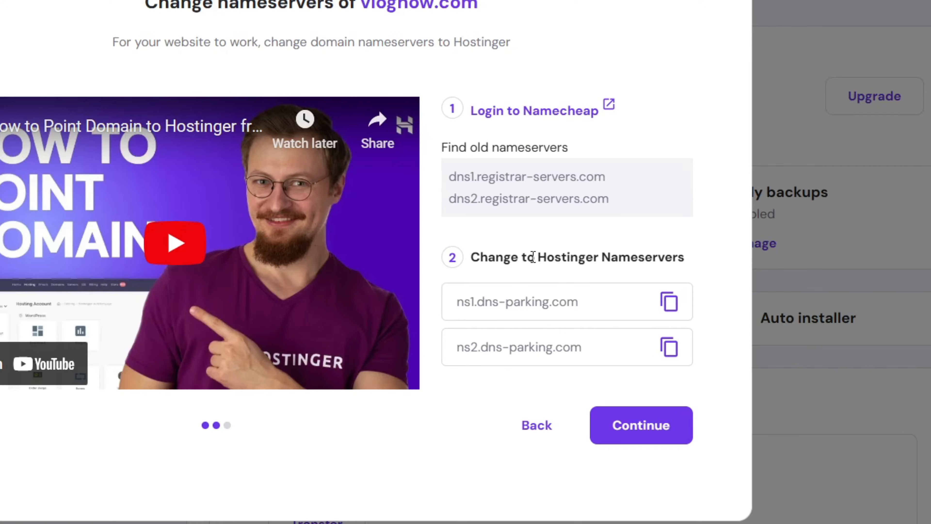
{"action": "left_click_drag", "start_coordinate": [533, 257], "coordinate": [659, 262]}
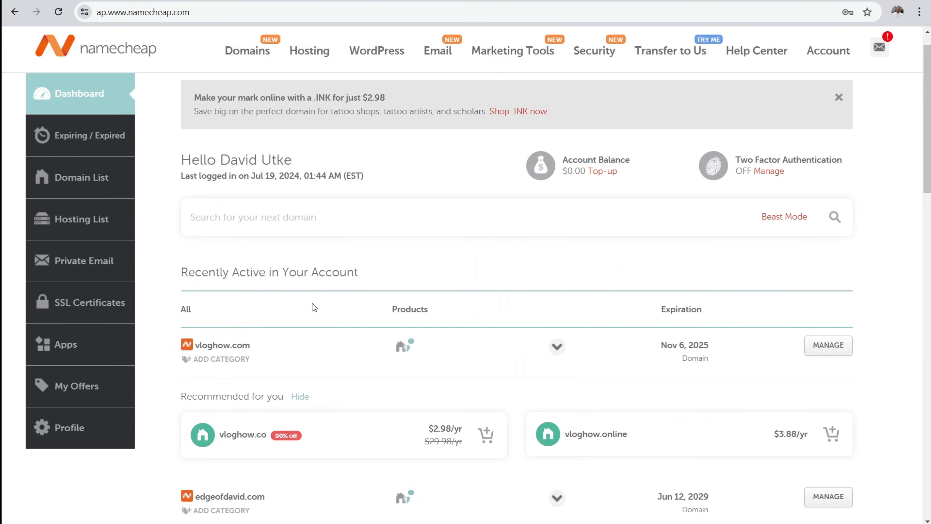
Switch vloghow.com's nameserver setting in Namecheap to Custom DNS.
{"action": "left_click", "coordinate": [828, 347]}
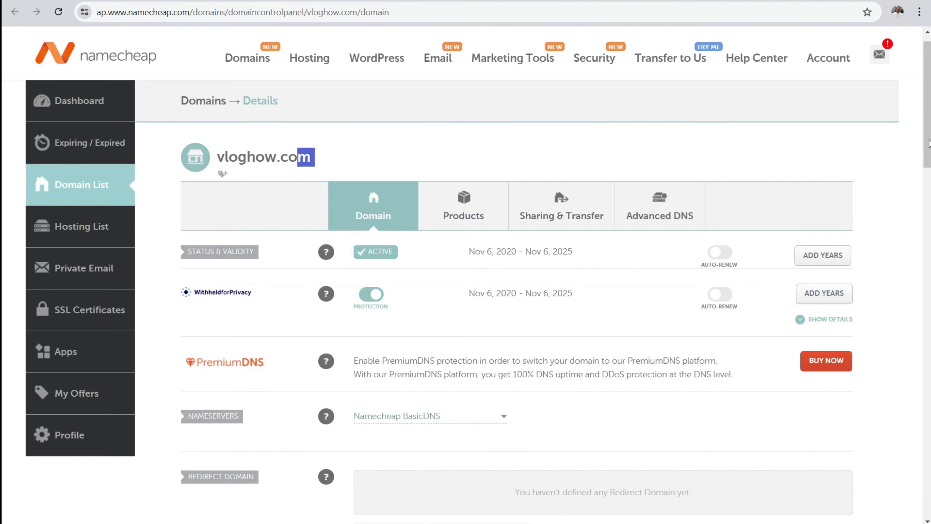
{"action": "scroll", "coordinate": [480, 263], "scroll_direction": "down", "scroll_amount": 3}
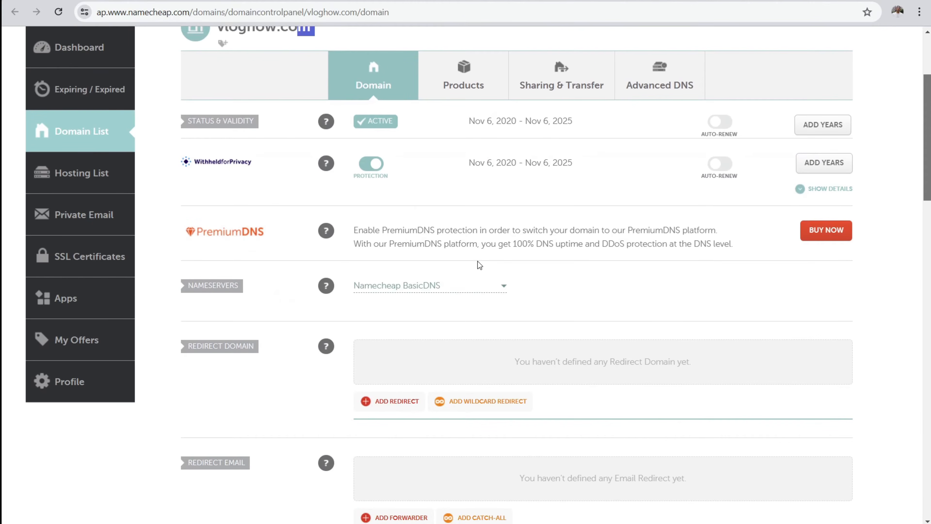
{"action": "left_click", "coordinate": [501, 292]}
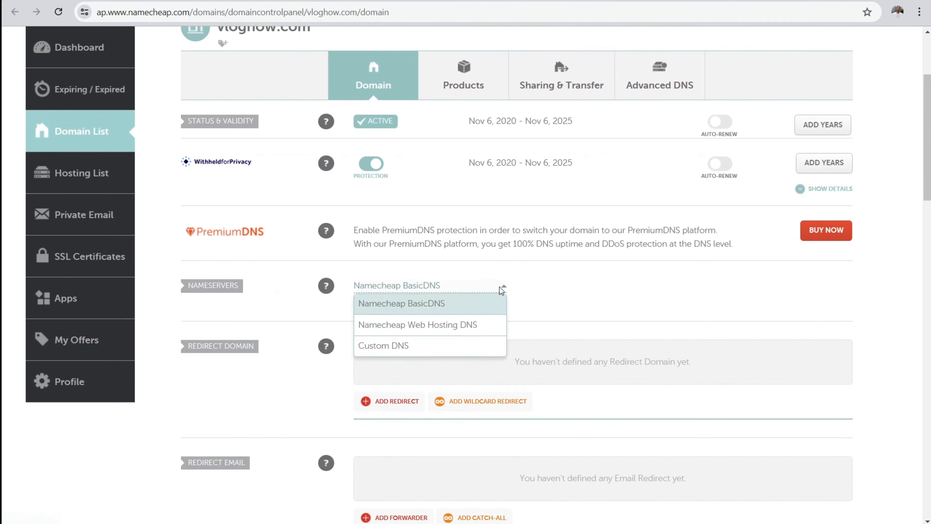
{"action": "left_click", "coordinate": [405, 346]}
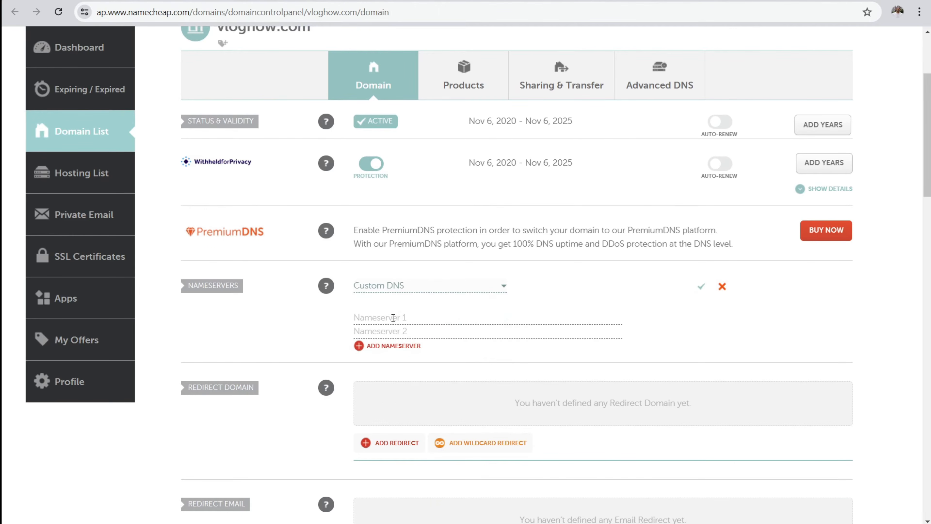
Copy ns1.dns-parking.com and ns2.dns-parking.com from Hostinger into the nameserver fields and save.
{"action": "left_click", "coordinate": [123, 1]}
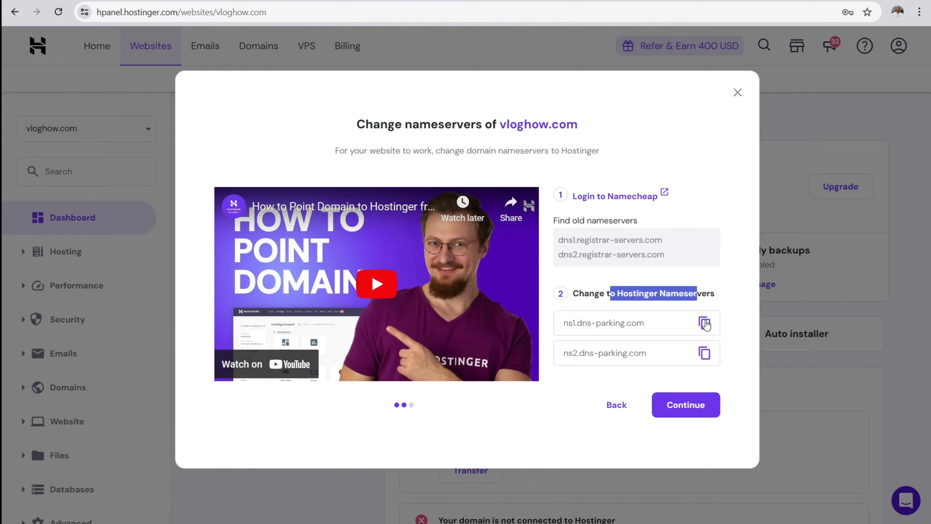
{"action": "left_click", "coordinate": [707, 325]}
{"action": "left_click", "coordinate": [294, 1]}
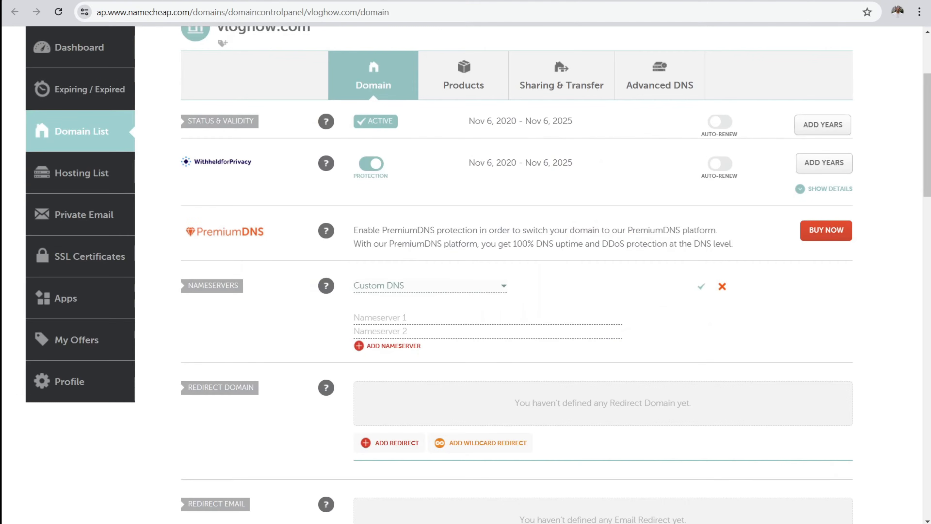
{"action": "right_click", "coordinate": [411, 317]}
{"action": "left_click", "coordinate": [422, 177]}
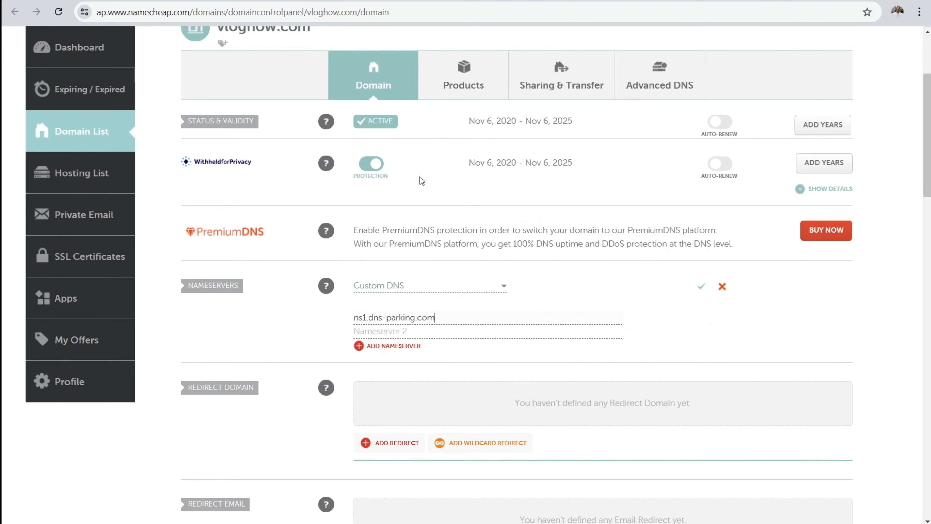
{"action": "left_click", "coordinate": [183, 1]}
{"action": "left_click", "coordinate": [707, 355]}
{"action": "left_click", "coordinate": [293, 0]}
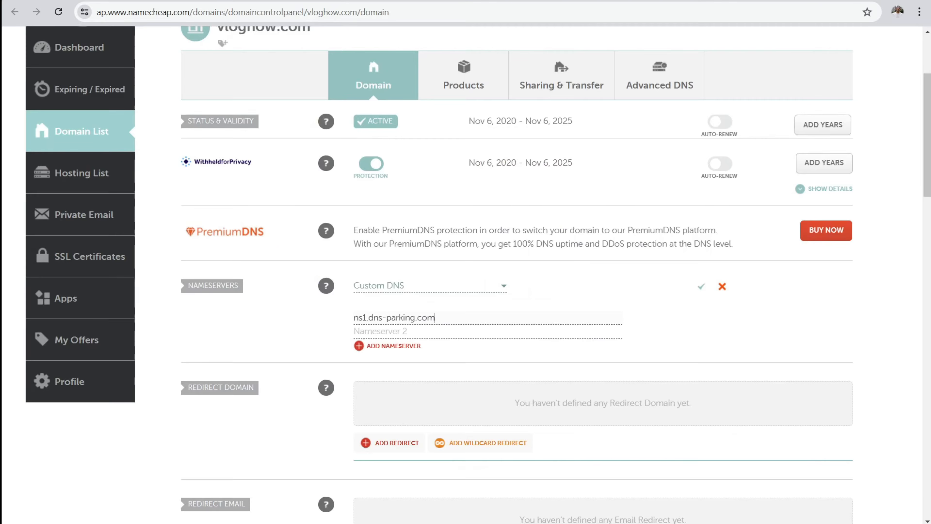
{"action": "right_click", "coordinate": [445, 330]}
{"action": "left_click", "coordinate": [467, 197]}
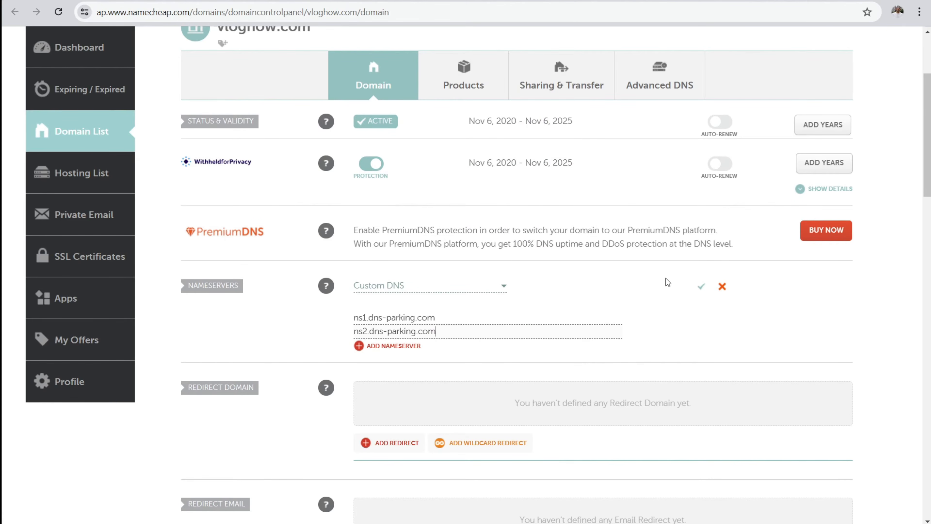
{"action": "left_click", "coordinate": [701, 286]}
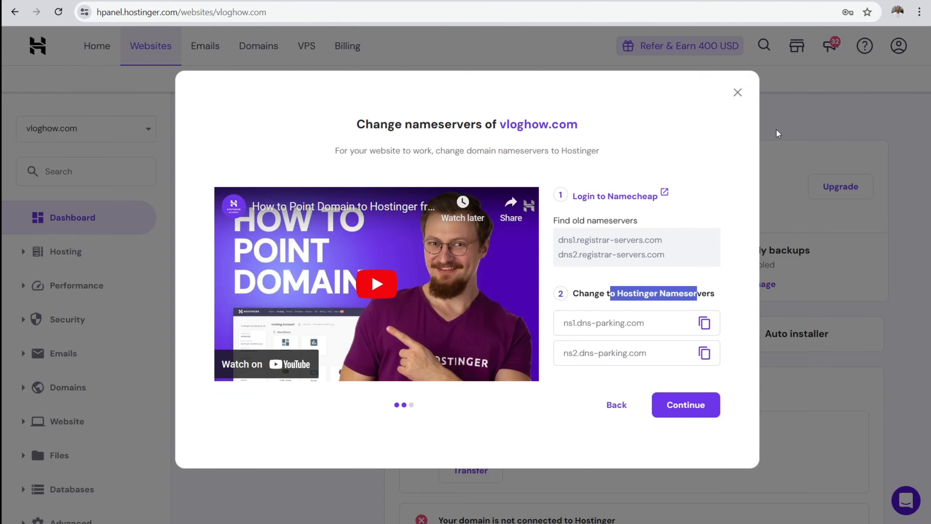
Close the nameserver instructions and open the Auto Installer for vloghow.com.
{"action": "left_click", "coordinate": [738, 94]}
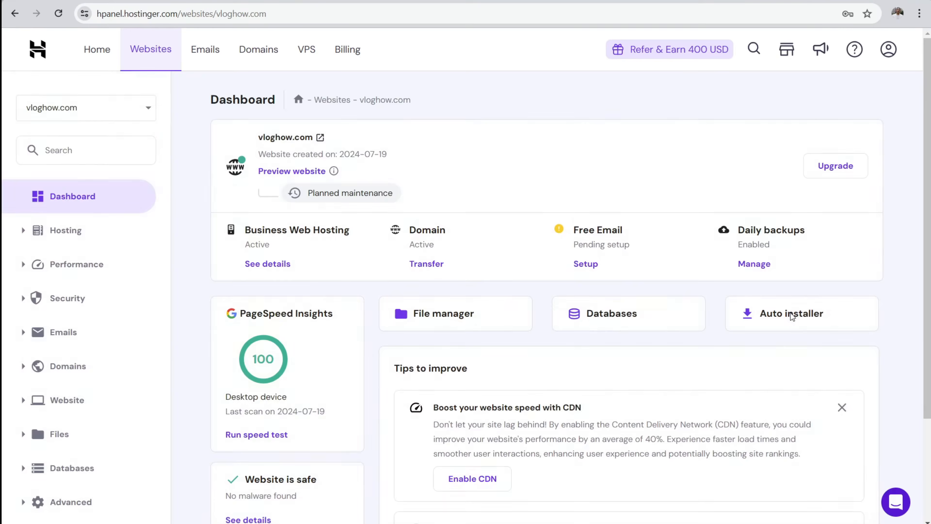
{"action": "left_click", "coordinate": [748, 285]}
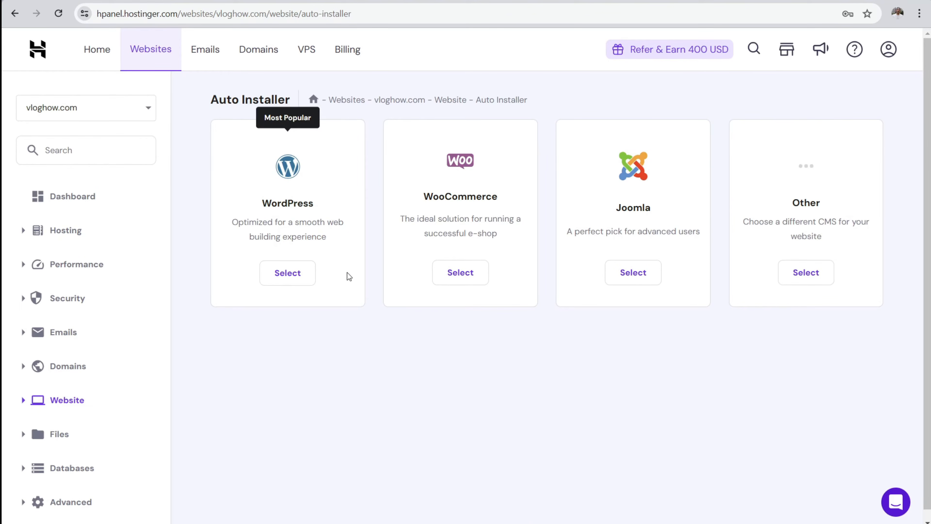
Choose WordPress, title the site 'Vlog How' and replace the administrator email with a new one.
{"action": "left_click", "coordinate": [288, 276]}
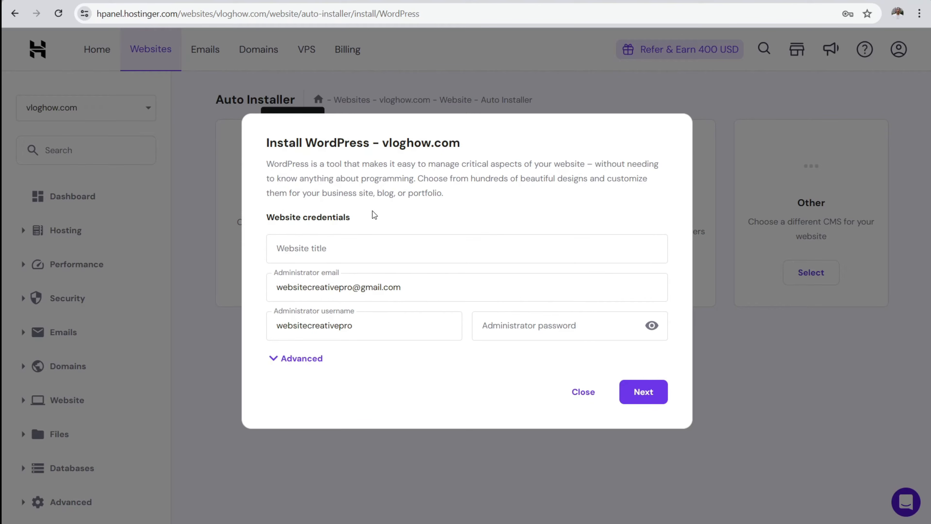
{"action": "left_click", "coordinate": [347, 246]}
{"action": "type", "text": "Vlog How"}
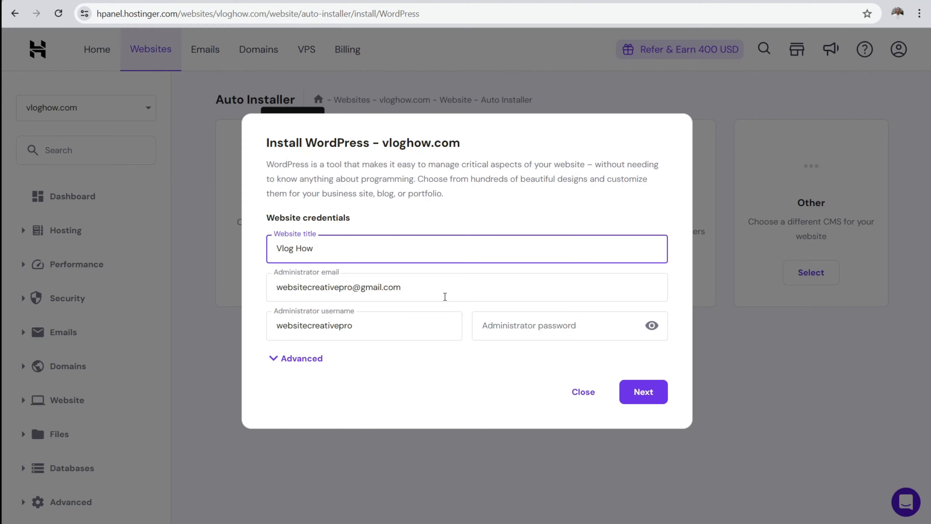
{"action": "left_click_drag", "start_coordinate": [445, 294], "coordinate": [273, 288]}
{"action": "key", "text": "BackSpace"}
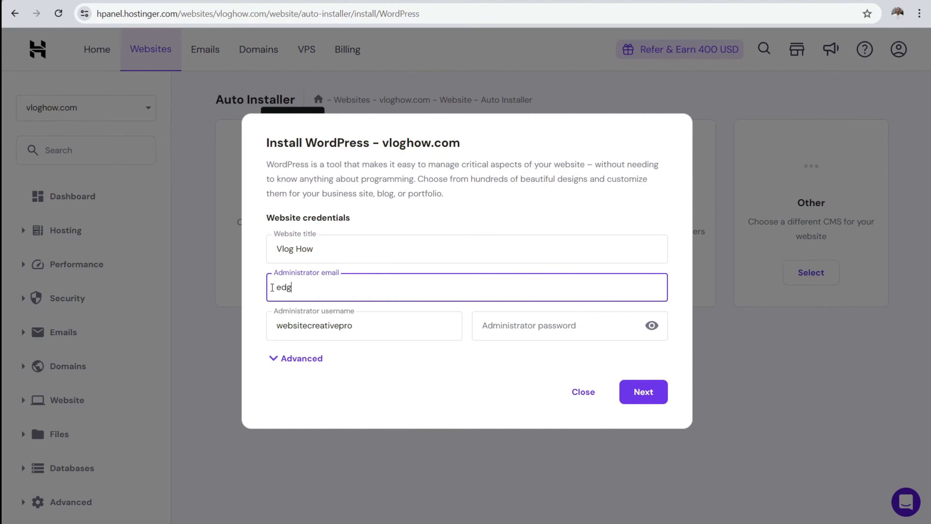
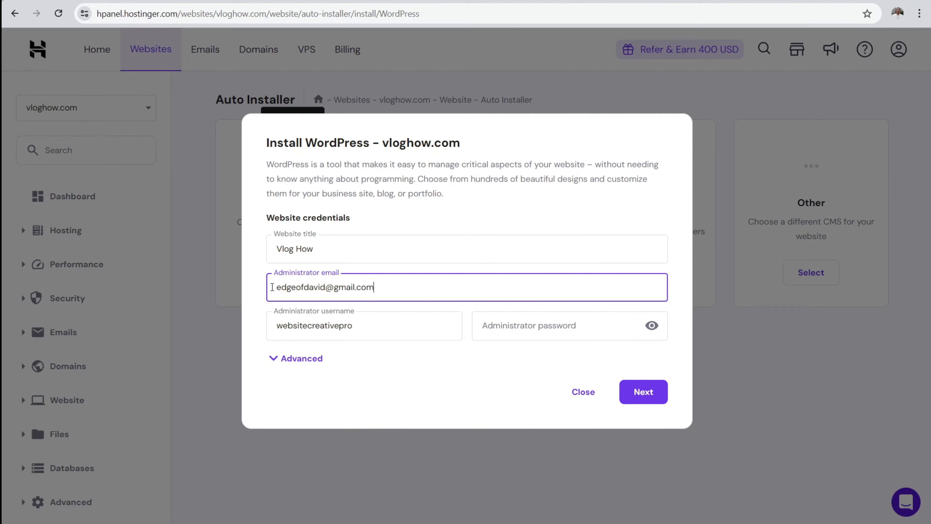
Enter a new administrator username and password for the install.
{"action": "left_click", "coordinate": [386, 325]}
{"action": "key", "text": "BackSpace"}
{"action": "key", "text": "BackSpace"}
{"action": "key", "text": "BackSpace"}
{"action": "key", "text": "BackSpace"}
{"action": "key", "text": "BackSpace"}
{"action": "key", "text": "BackSpace"}
{"action": "key", "text": "BackSpace"}
{"action": "key", "text": "BackSpace"}
{"action": "key", "text": "BackSpace"}
{"action": "key", "text": "BackSpace"}
{"action": "key", "text": "BackSpace"}
{"action": "key", "text": "BackSpace"}
{"action": "key", "text": "BackSpace"}
{"action": "key", "text": "BackSpace"}
{"action": "key", "text": "BackSpace"}
{"action": "key", "text": "BackSpace"}
{"action": "key", "text": "BackSpace"}
{"action": "key", "text": "BackSpace"}
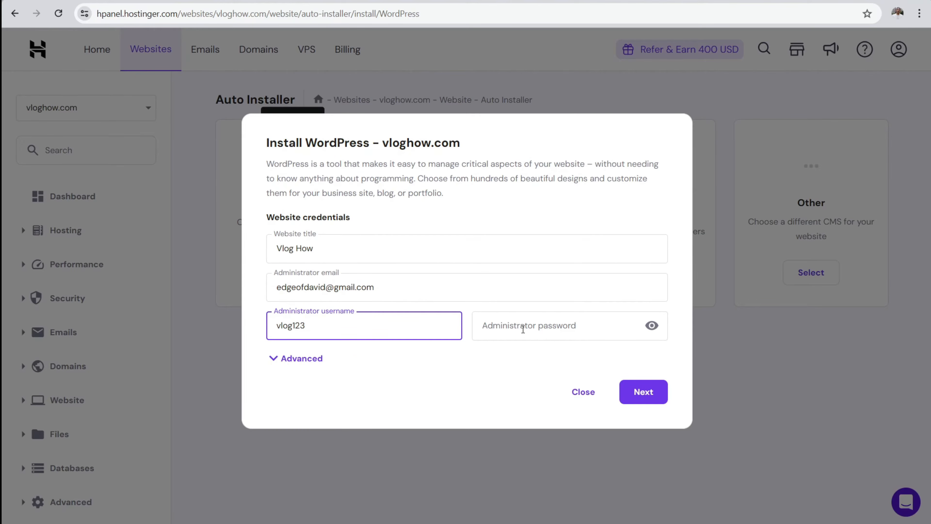
{"action": "left_click", "coordinate": [544, 331]}
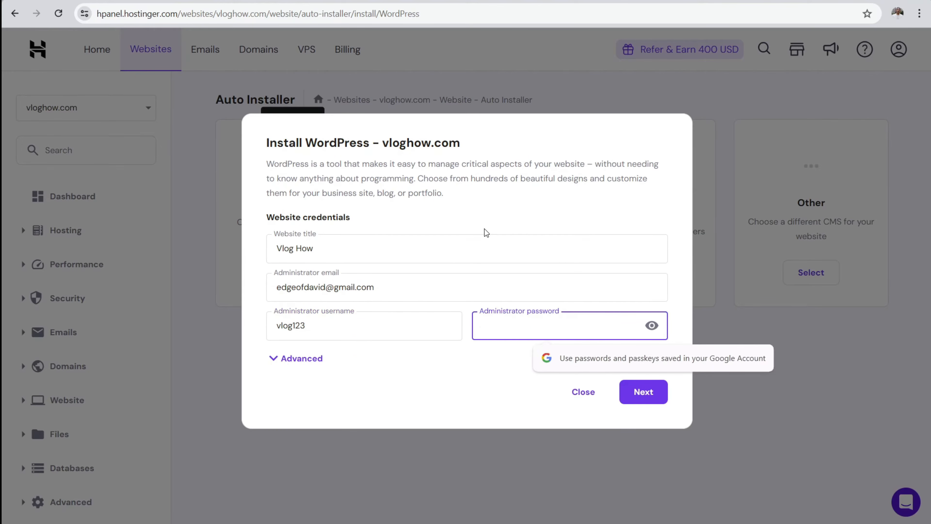
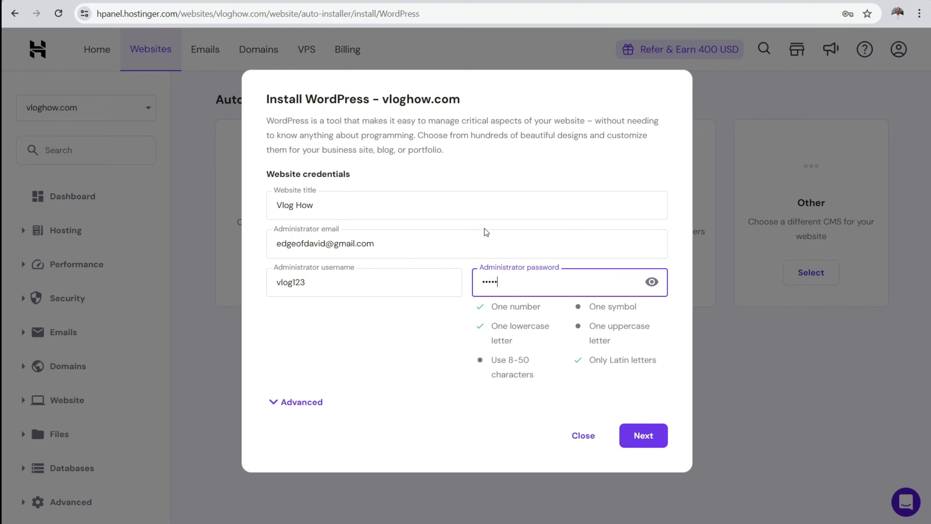
{"action": "left_click", "coordinate": [465, 156]}
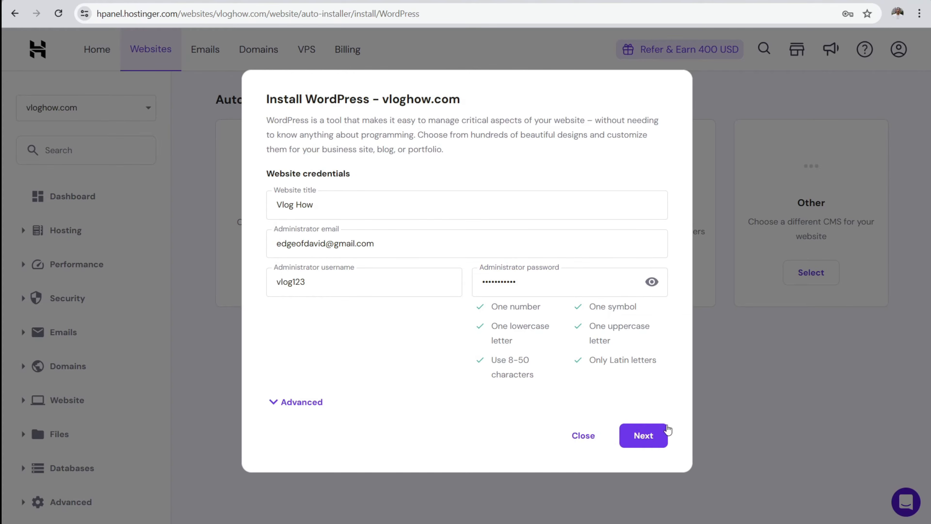
Review the Advanced installation options, then continue to the version and update settings.
{"action": "left_click", "coordinate": [300, 402]}
{"action": "scroll", "coordinate": [354, 344], "scroll_direction": "down", "scroll_amount": 2}
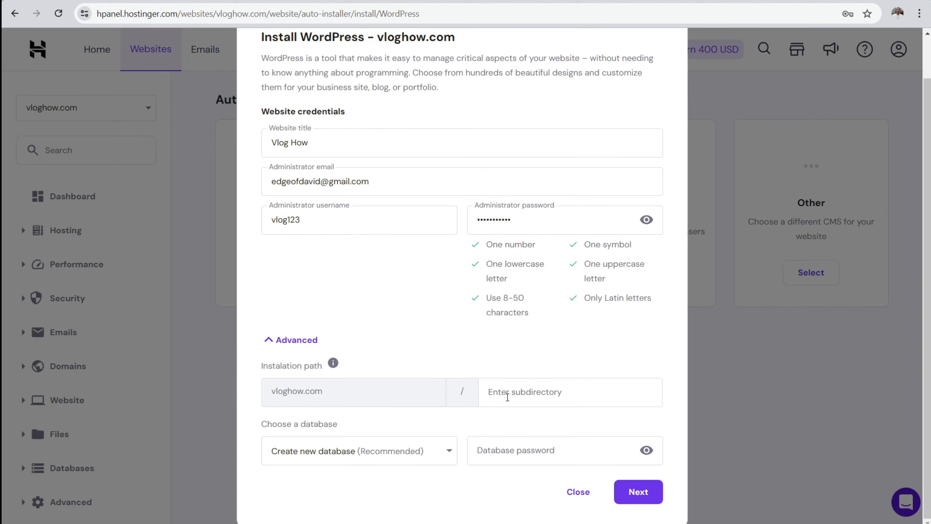
{"action": "left_click", "coordinate": [285, 340]}
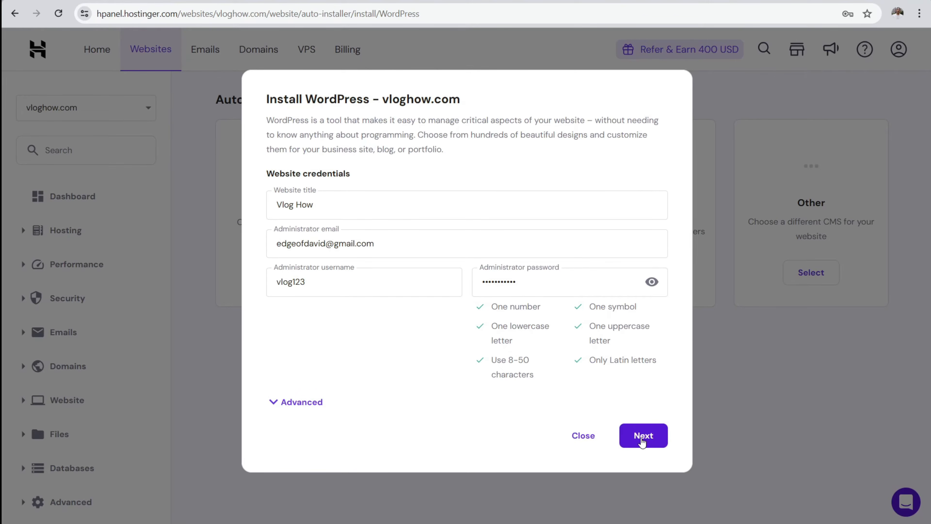
{"action": "left_click", "coordinate": [642, 440]}
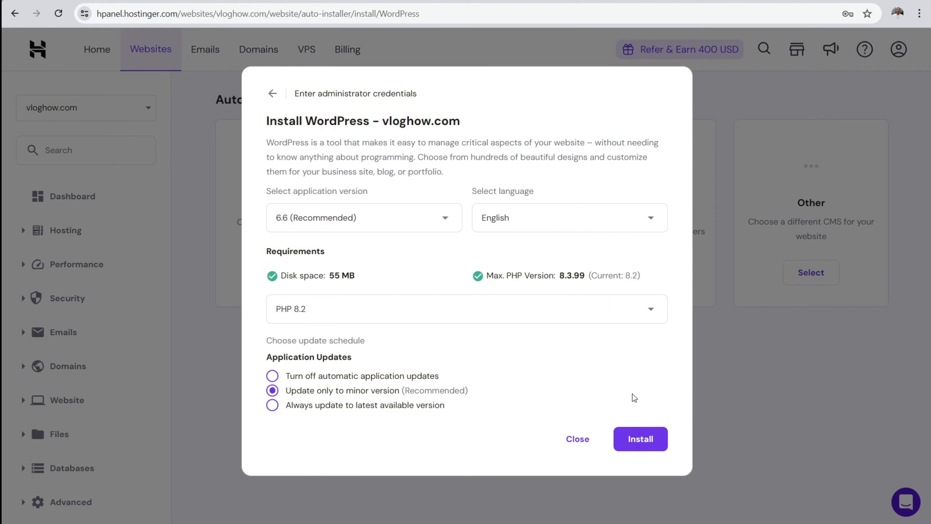
Install WordPress on vloghow.com and open the new site's Admin Panel.
{"action": "left_click", "coordinate": [642, 439]}
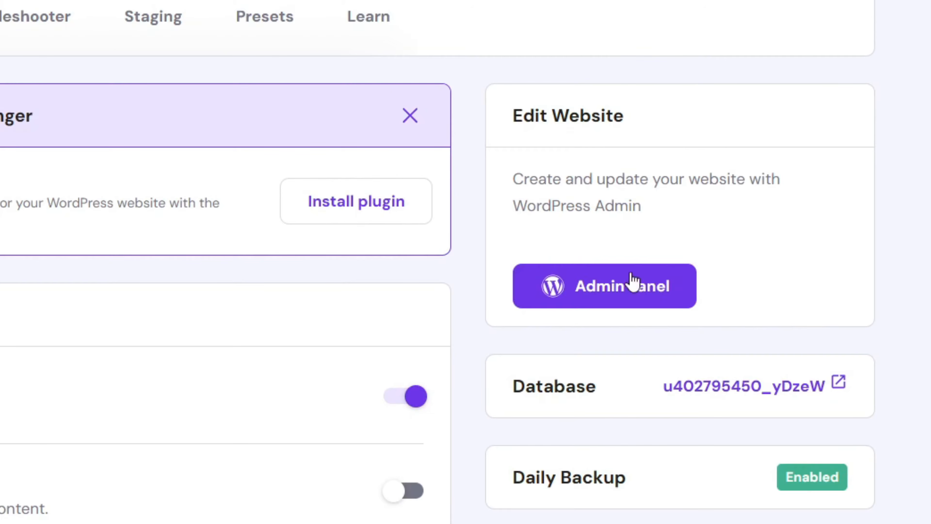
{"action": "left_click", "coordinate": [634, 283]}
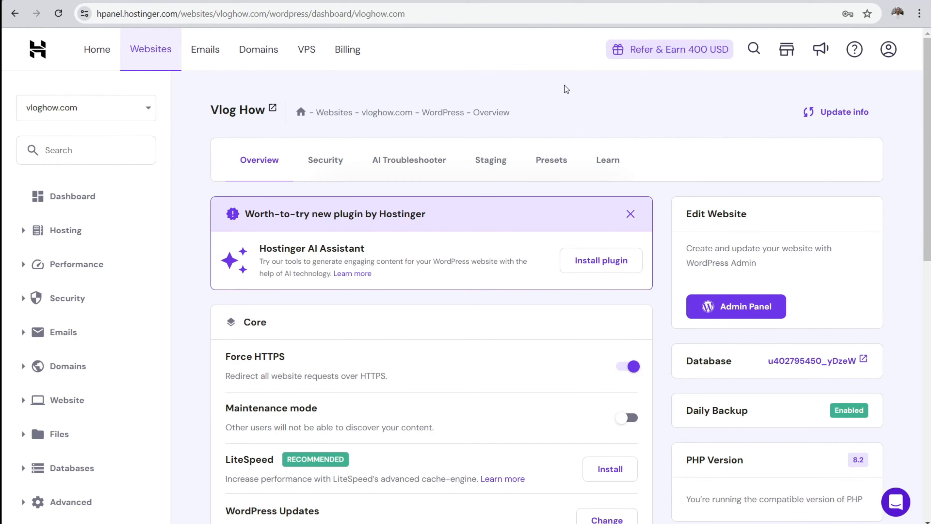
{"action": "scroll", "coordinate": [350, 131], "scroll_direction": "down", "scroll_amount": 5}
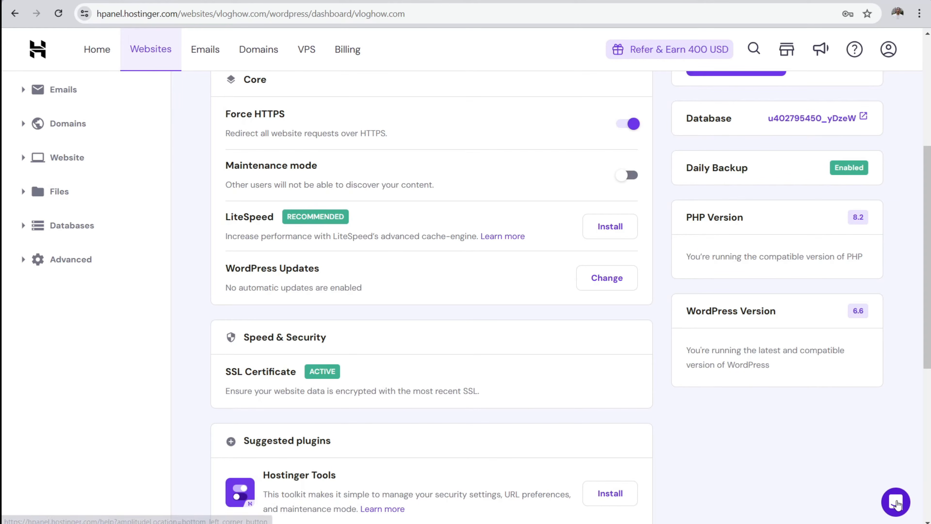
{"action": "scroll", "coordinate": [461, 316], "scroll_direction": "up", "scroll_amount": 5}
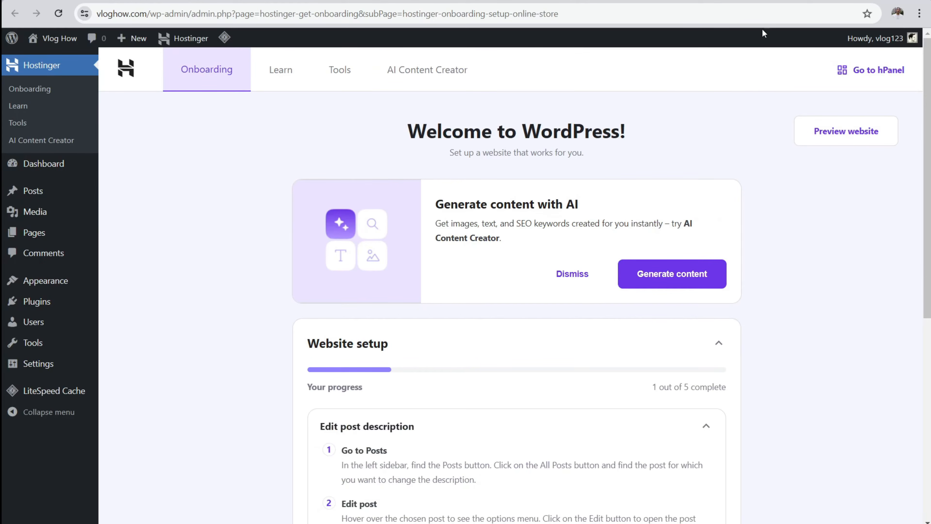
Log out from the Howdy menu, then load vloghow.com/wp-admin in the address bar.
{"action": "mouse_move", "coordinate": [876, 38]}
{"action": "left_click", "coordinate": [837, 95]}
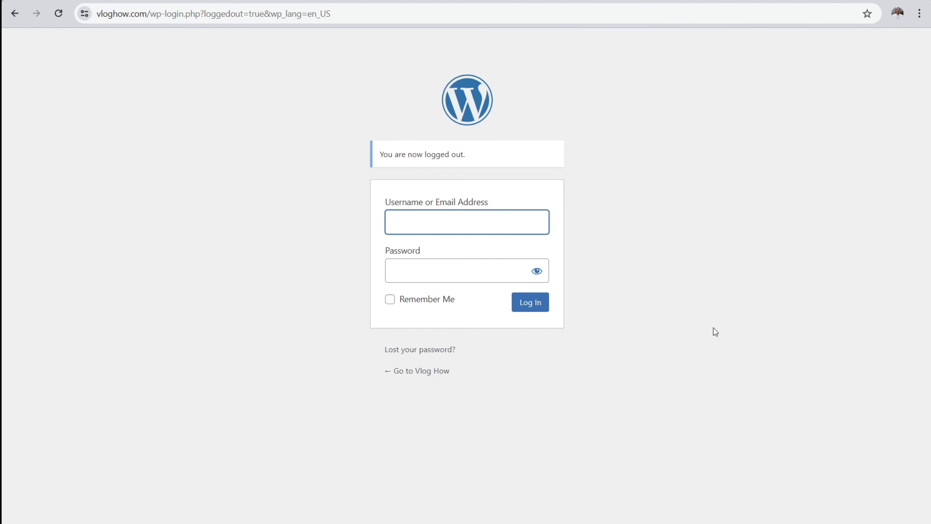
{"action": "left_click", "coordinate": [379, 16]}
{"action": "key", "text": "BackSpace"}
{"action": "key", "text": "BackSpace"}
{"action": "key", "text": "BackSpace"}
{"action": "key", "text": "BackSpace"}
{"action": "key", "text": "BackSpace"}
{"action": "key", "text": "BackSpace"}
{"action": "key", "text": "BackSpace"}
{"action": "key", "text": "BackSpace"}
{"action": "key", "text": "BackSpace"}
{"action": "key", "text": "BackSpace"}
{"action": "key", "text": "BackSpace"}
{"action": "key", "text": "BackSpace"}
{"action": "key", "text": "BackSpace"}
{"action": "key", "text": "BackSpace"}
{"action": "key", "text": "BackSpace"}
{"action": "key", "text": "BackSpace"}
{"action": "key", "text": "BackSpace"}
{"action": "key", "text": "BackSpace"}
{"action": "key", "text": "BackSpace"}
{"action": "key", "text": "BackSpace"}
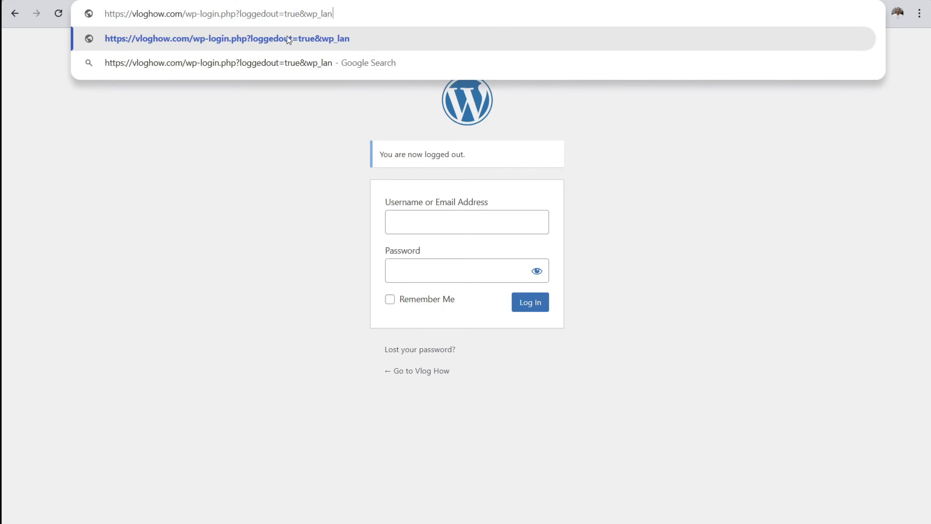
{"action": "key", "text": "BackSpace"}
{"action": "key", "text": "BackSpace"}
{"action": "key", "text": "BackSpace"}
{"action": "key", "text": "BackSpace"}
{"action": "key", "text": "BackSpace"}
{"action": "key", "text": "BackSpace"}
{"action": "key", "text": "BackSpace"}
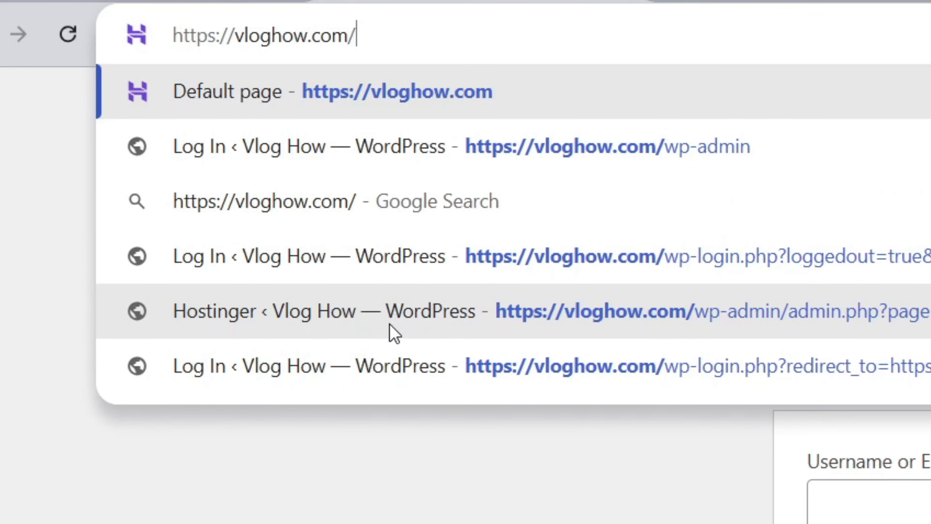
{"action": "type", "text": "wp-admin"}
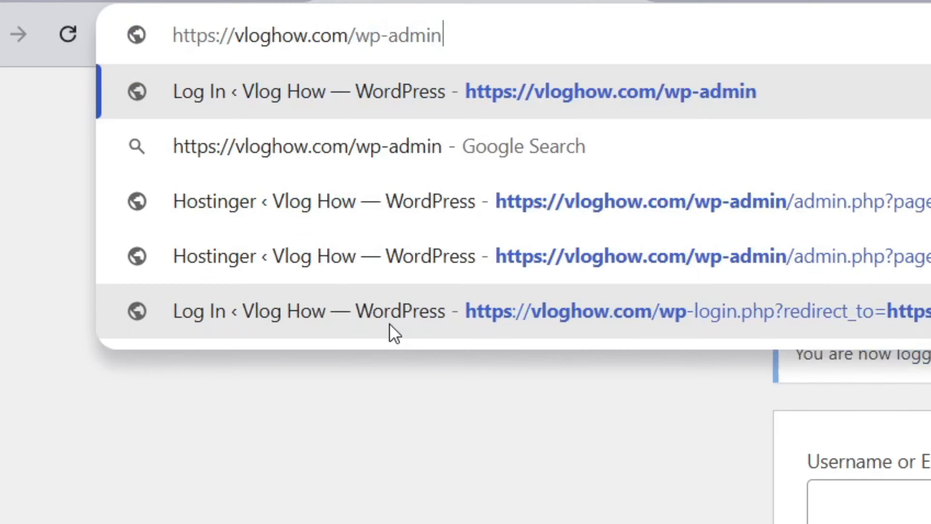
{"action": "key", "text": "Return"}
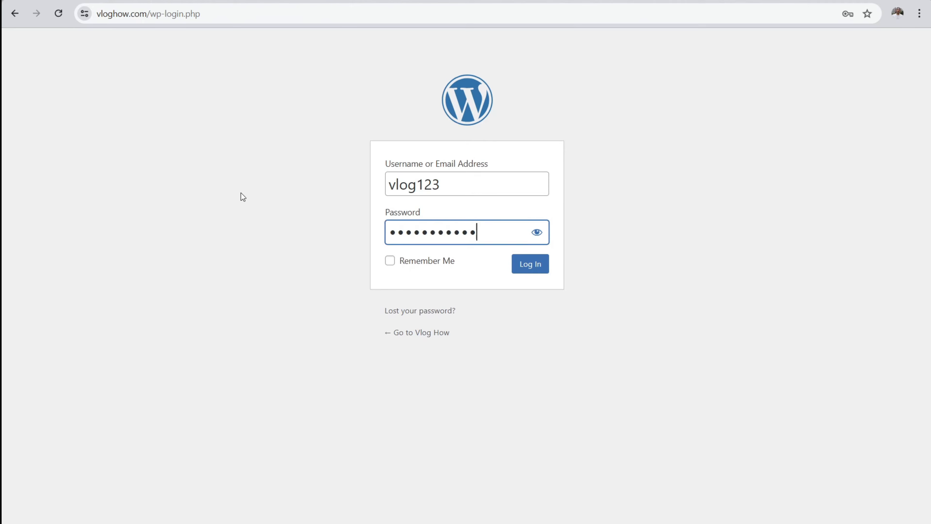
Log in to the Vlog How admin and dismiss the Welcome to WordPress panel.
{"action": "left_click", "coordinate": [527, 266]}
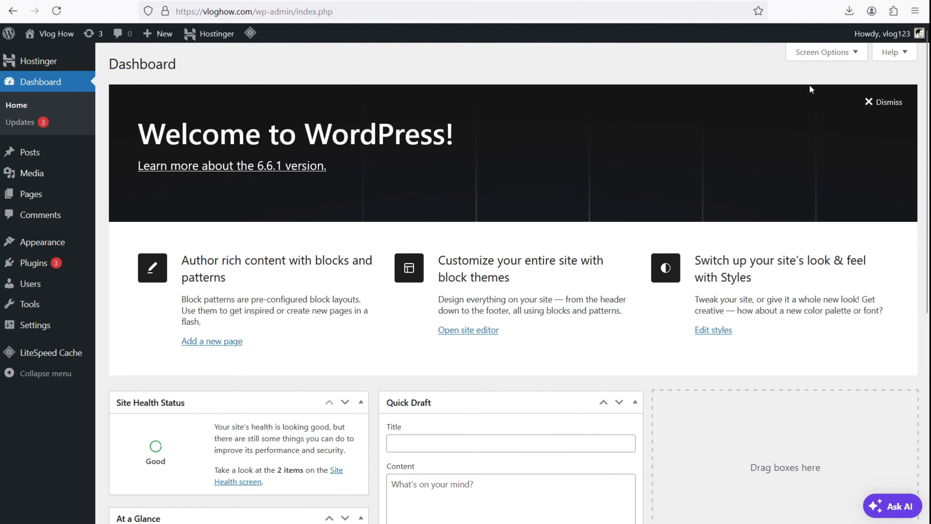
{"action": "left_click", "coordinate": [887, 101]}
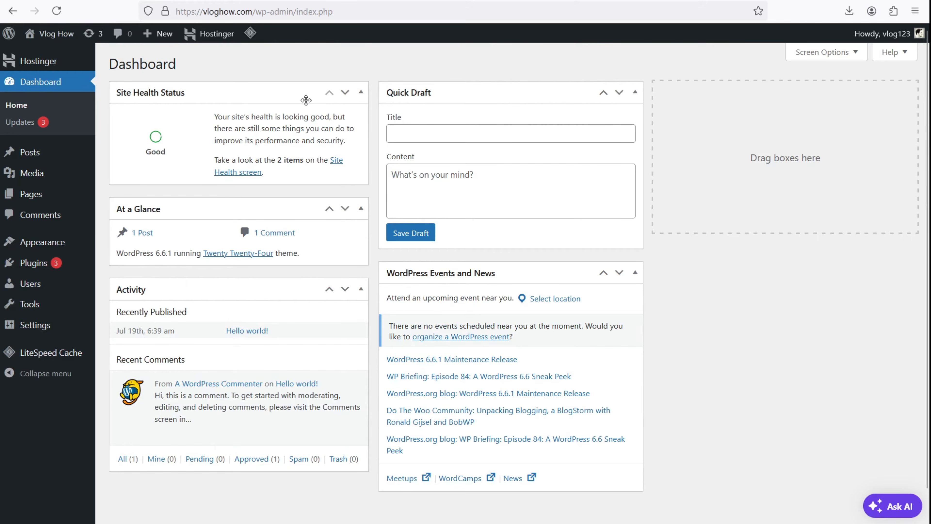
Bulk-deactivate Hostinger AI, Easy Onboarding and Tools, deactivate LiteSpeed Cache, then go to Add New Plugin.
{"action": "left_click", "coordinate": [44, 264]}
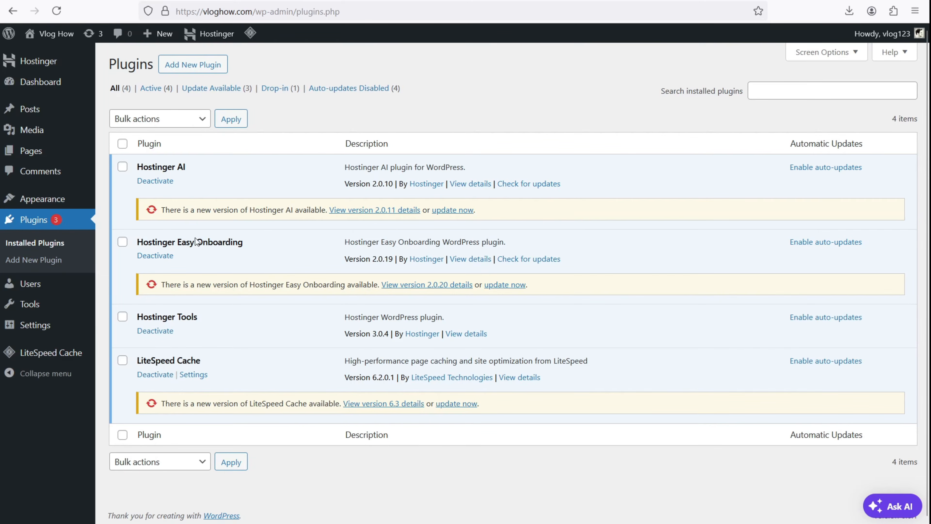
{"action": "left_click", "coordinate": [123, 166]}
{"action": "left_click", "coordinate": [122, 241]}
{"action": "left_click", "coordinate": [122, 317]}
{"action": "left_click", "coordinate": [170, 118]}
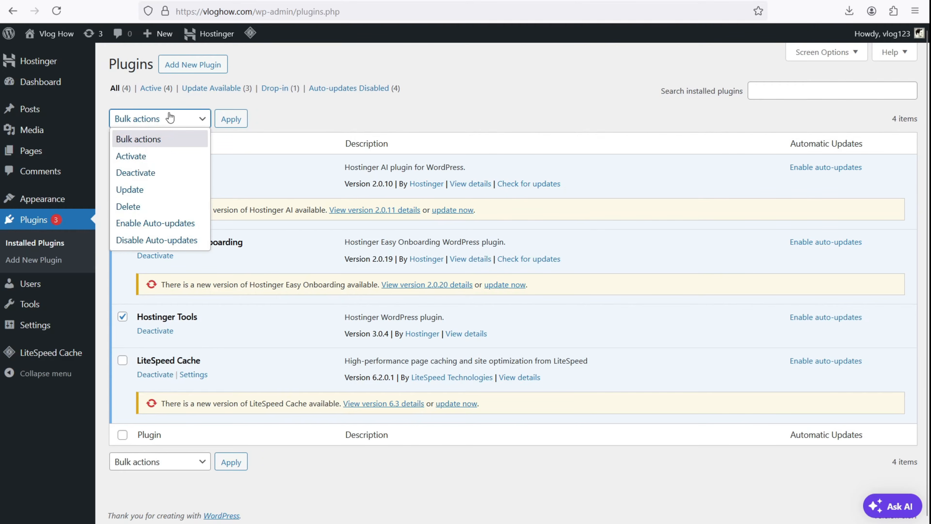
{"action": "left_click", "coordinate": [135, 173]}
{"action": "left_click", "coordinate": [234, 123]}
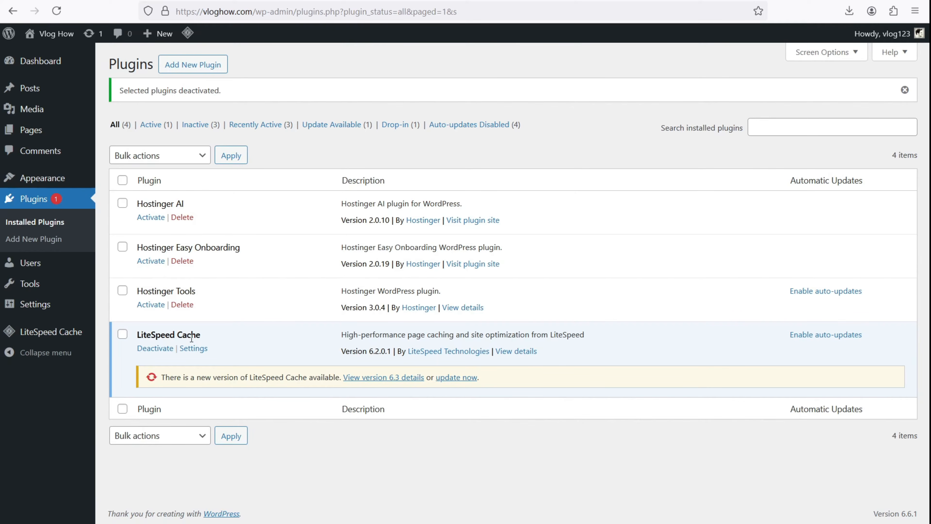
{"action": "left_click", "coordinate": [160, 349]}
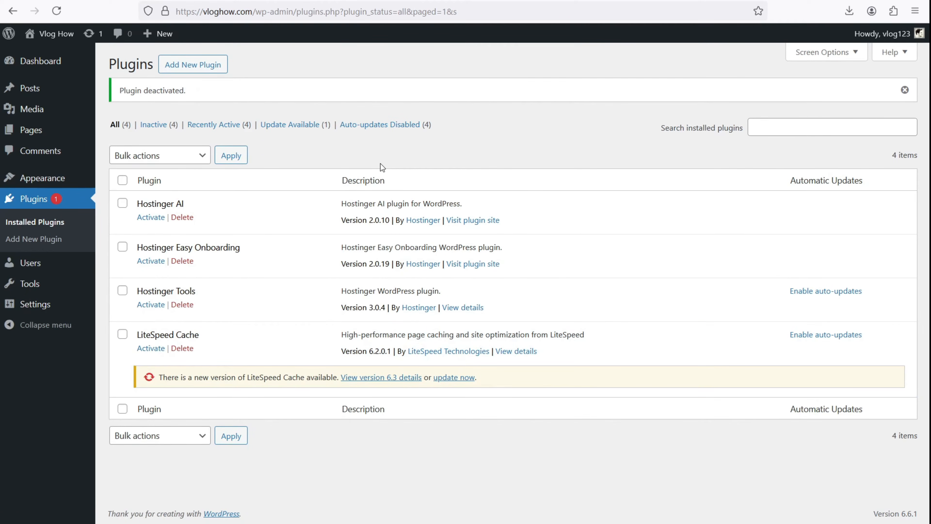
{"action": "left_click", "coordinate": [201, 69]}
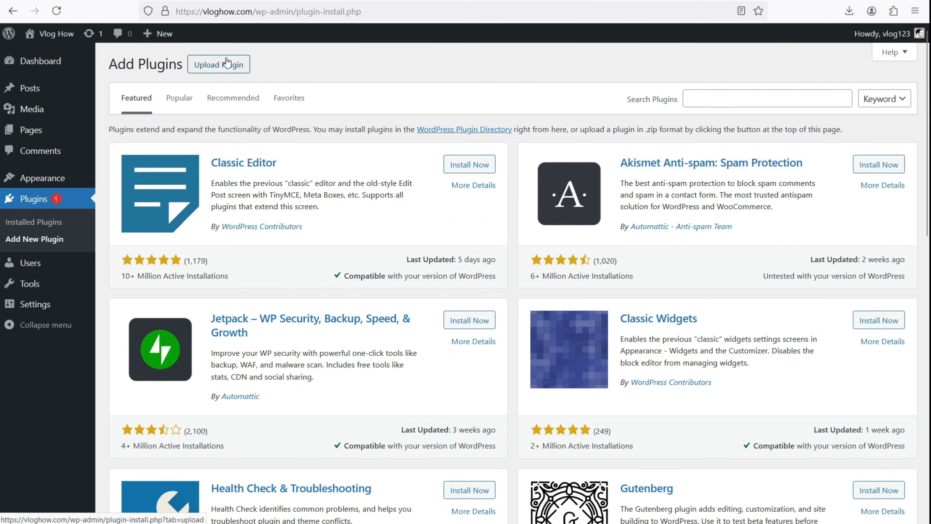
Search plugins for 'rank math', then install and activate Rank Math SEO.
{"action": "left_click", "coordinate": [728, 98]}
{"action": "type", "text": "rank math"}
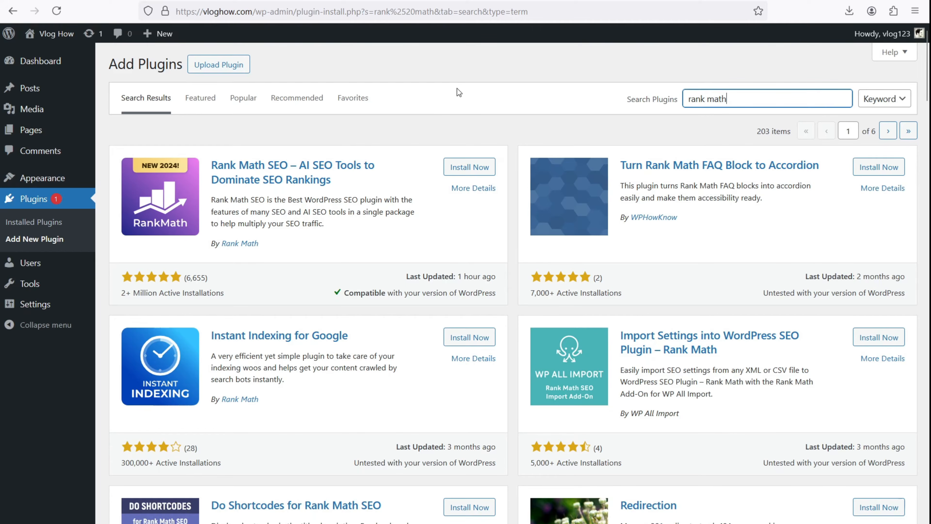
{"action": "left_click", "coordinate": [463, 168]}
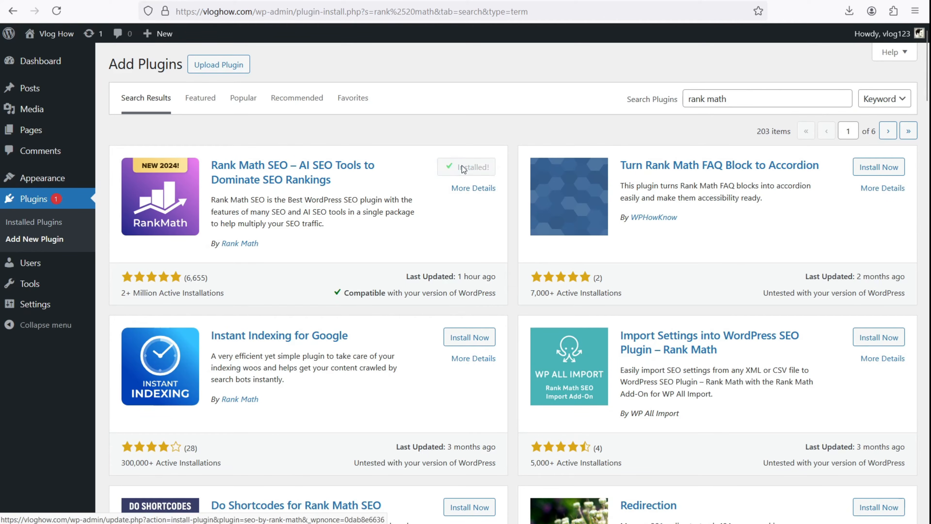
{"action": "left_click", "coordinate": [478, 169]}
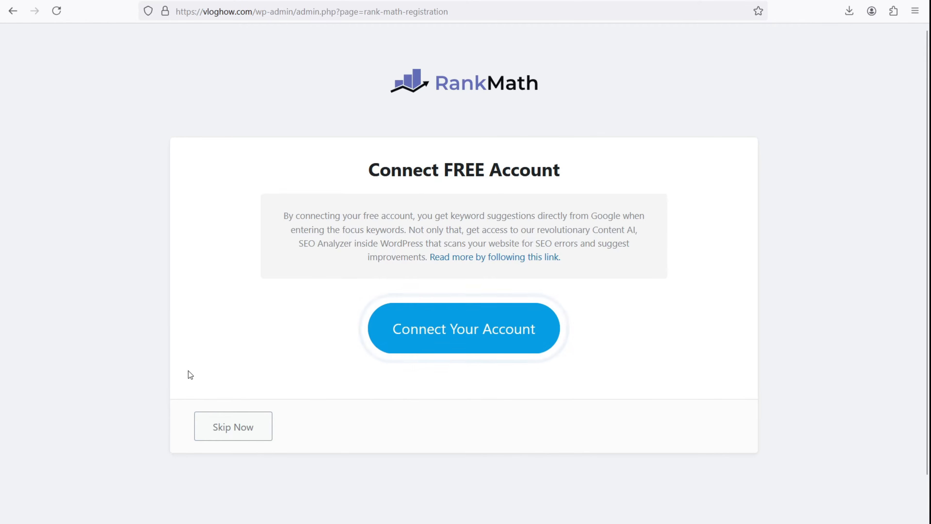
Skip the Rank Math account connection, return to the dashboard and open Users.
{"action": "left_click", "coordinate": [222, 429]}
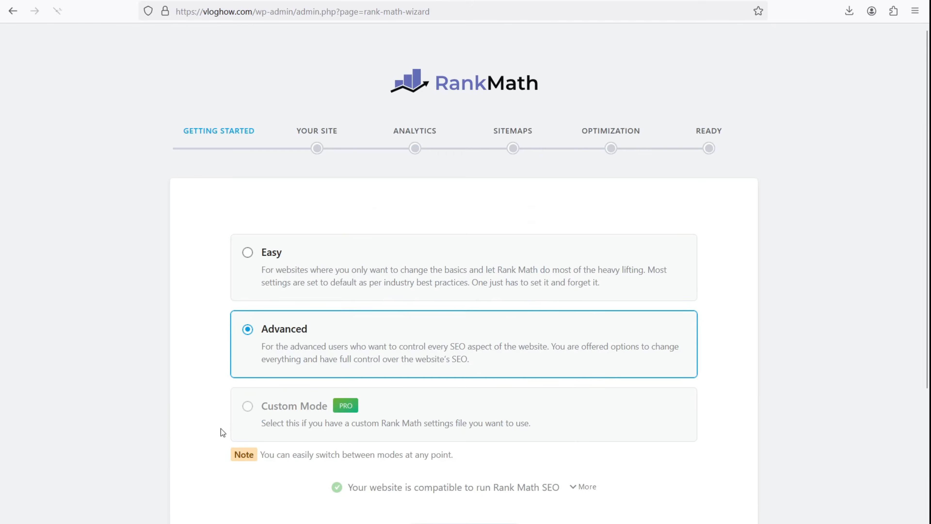
{"action": "scroll", "coordinate": [476, 204], "scroll_direction": "down", "scroll_amount": 5}
{"action": "left_click", "coordinate": [464, 489]}
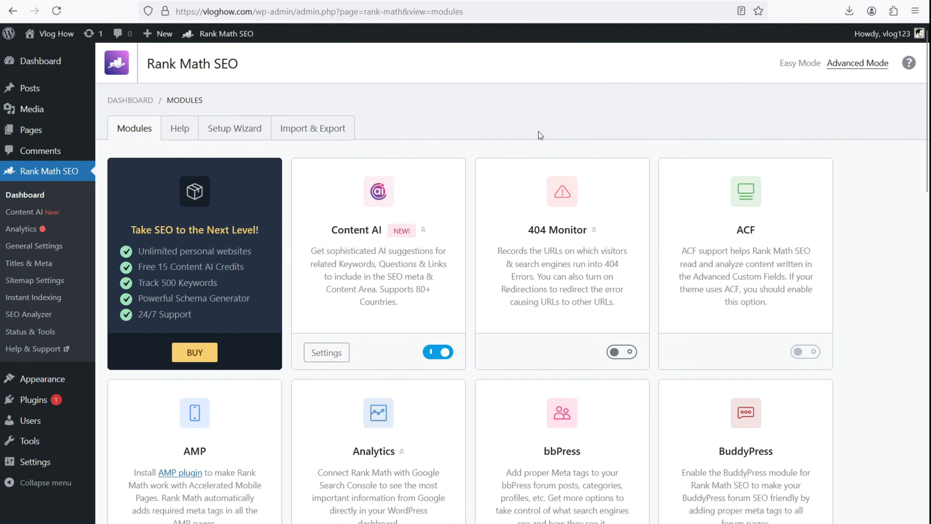
{"action": "mouse_move", "coordinate": [90, 72]}
{"action": "left_click", "coordinate": [30, 422]}
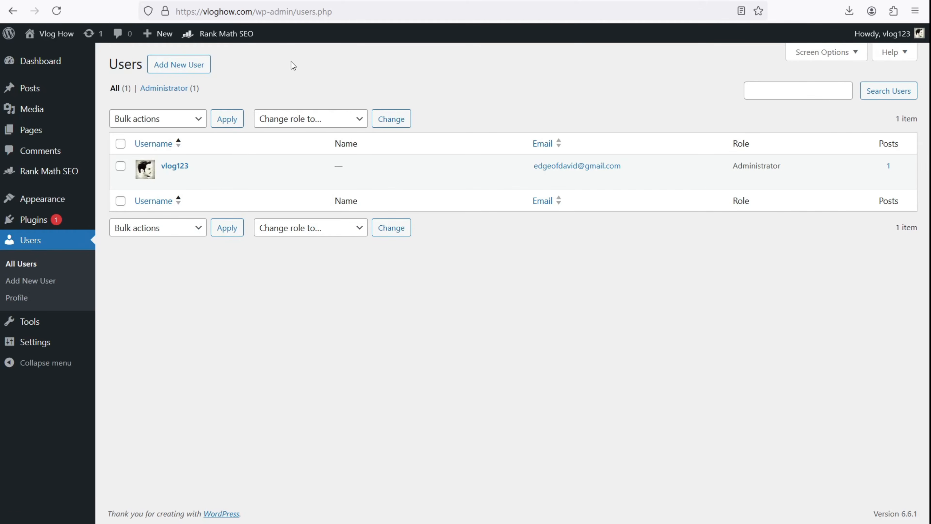
Open the admin user's profile page and look through it down to Biographical Info.
{"action": "right_click", "coordinate": [174, 165]}
{"action": "key", "text": "Escape"}
{"action": "key", "text": "Return"}
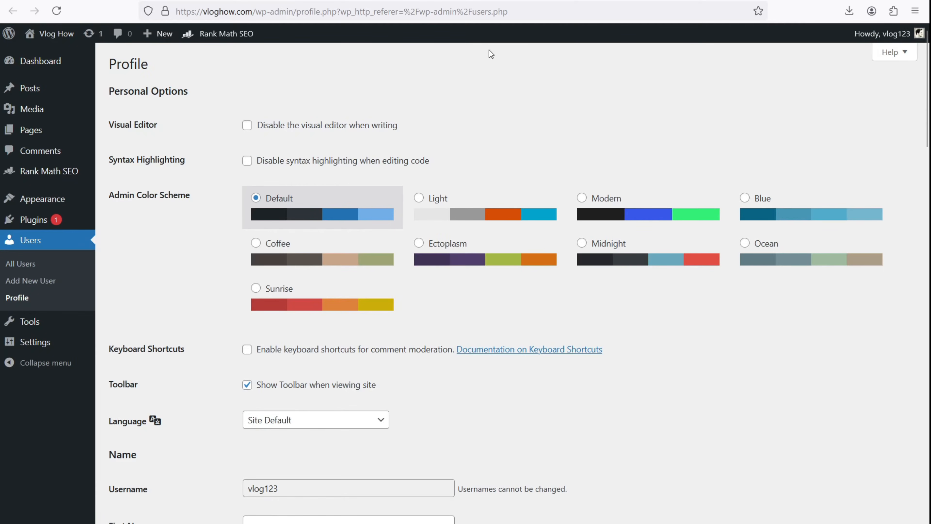
{"action": "scroll", "coordinate": [472, 107], "scroll_direction": "down", "scroll_amount": 5}
{"action": "scroll", "coordinate": [472, 104], "scroll_direction": "down", "scroll_amount": 6}
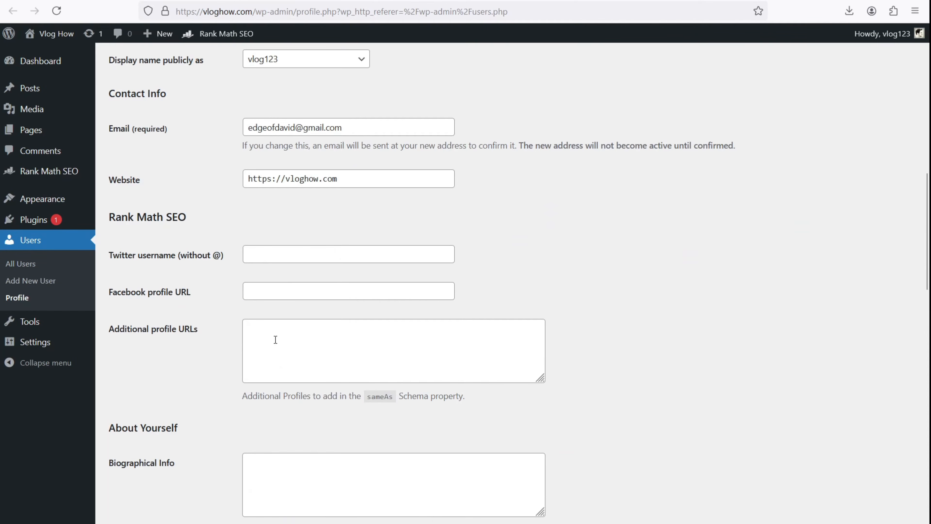
{"action": "scroll", "coordinate": [312, 319], "scroll_direction": "down", "scroll_amount": 5}
{"action": "left_click_drag", "start_coordinate": [170, 271], "coordinate": [110, 274]}
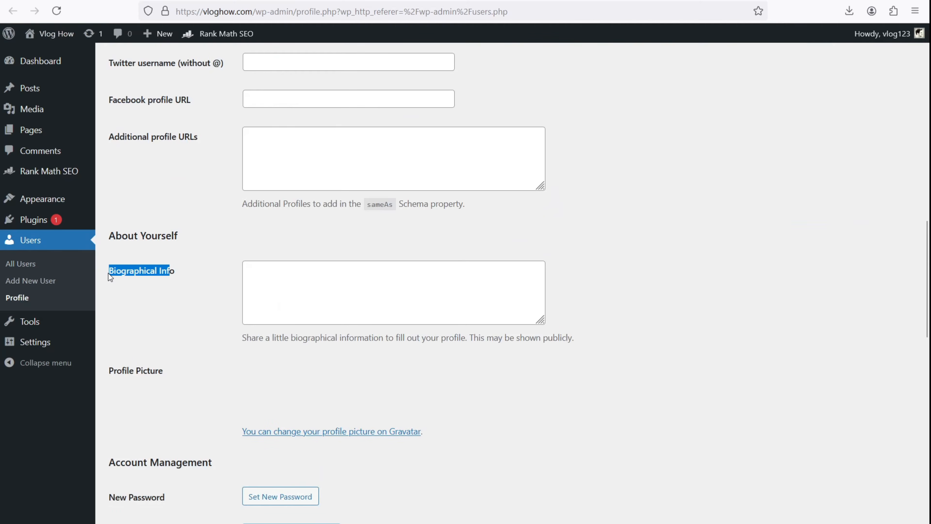
{"action": "left_click", "coordinate": [327, 275]}
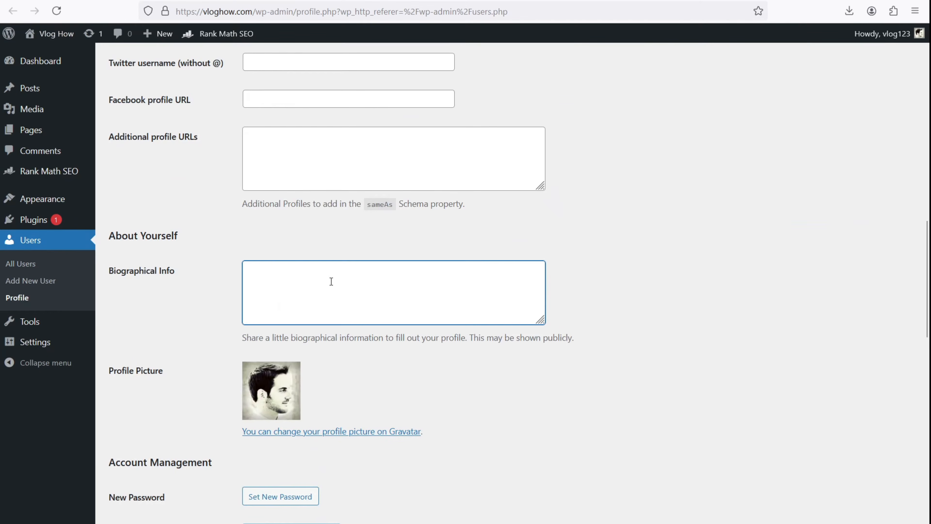
{"action": "left_click", "coordinate": [229, 243]}
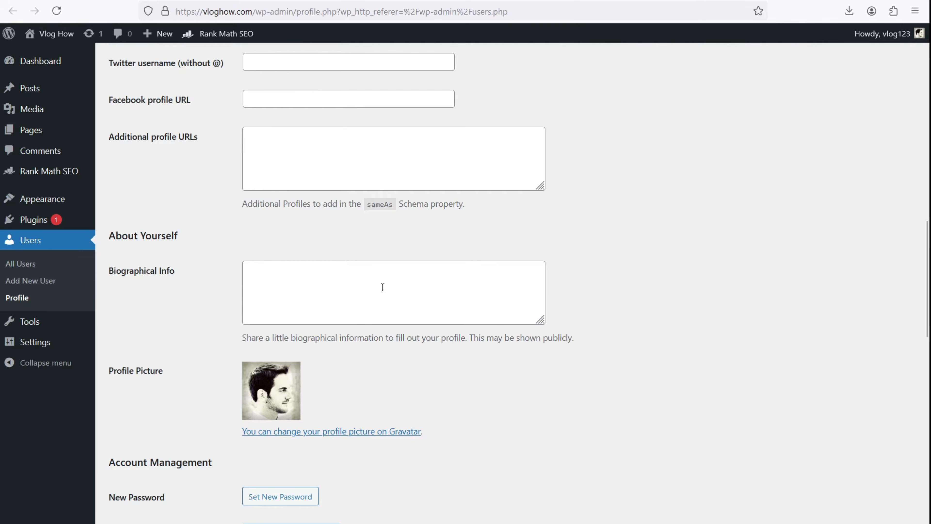
Scroll through the rest of the profile, then return to Users and open Add New User.
{"action": "scroll", "coordinate": [376, 272], "scroll_direction": "down", "scroll_amount": 5}
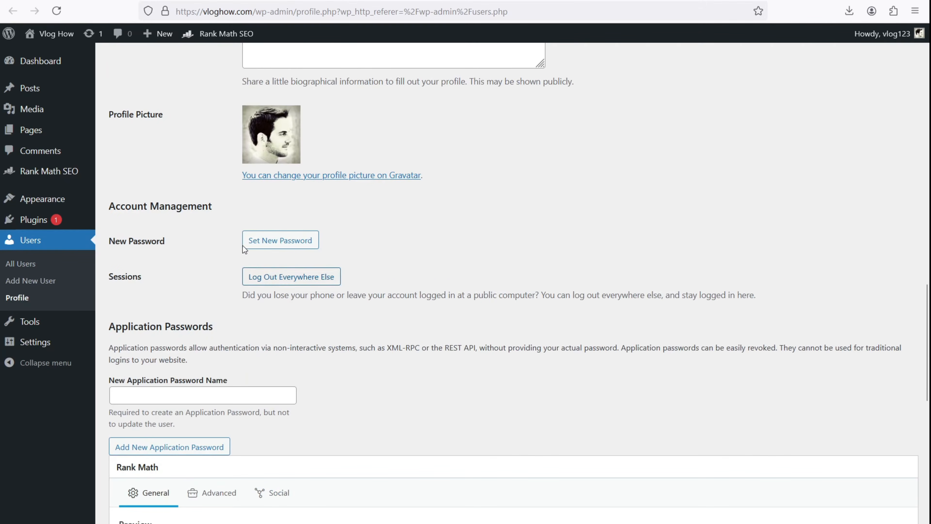
{"action": "scroll", "coordinate": [308, 240], "scroll_direction": "down", "scroll_amount": 5}
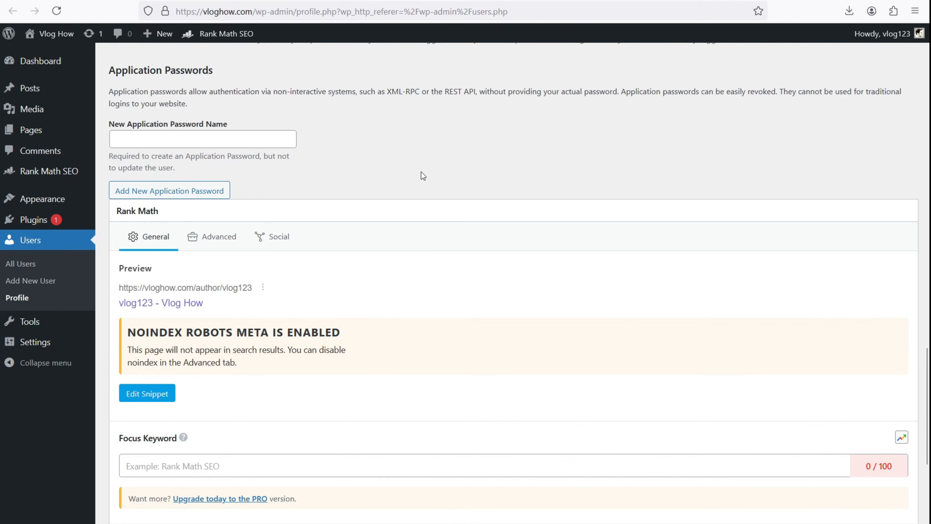
{"action": "scroll", "coordinate": [421, 172], "scroll_direction": "up", "scroll_amount": 15}
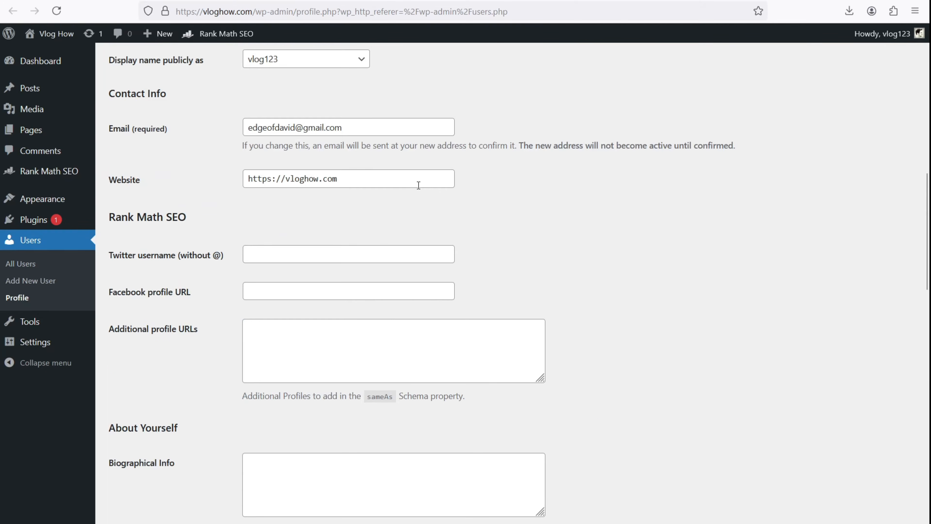
{"action": "scroll", "coordinate": [418, 185], "scroll_direction": "up", "scroll_amount": 10}
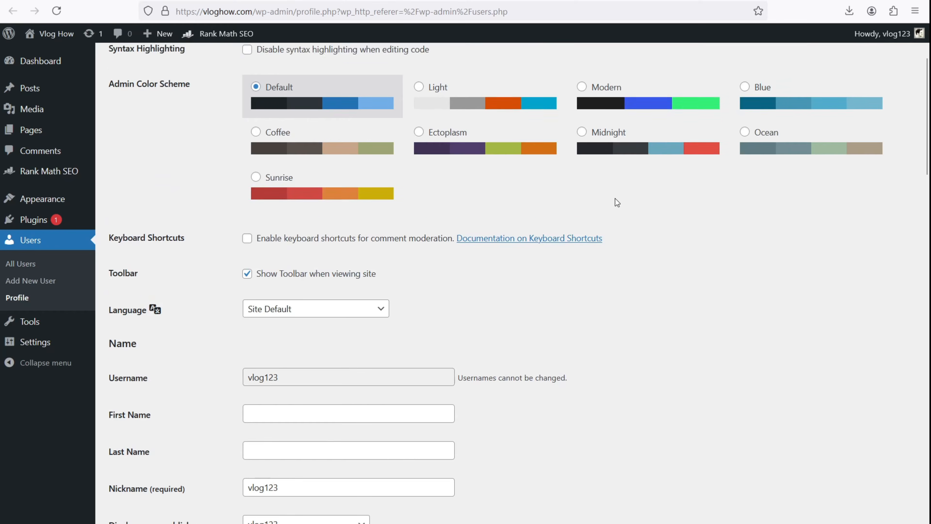
{"action": "scroll", "coordinate": [615, 198], "scroll_direction": "up", "scroll_amount": 3}
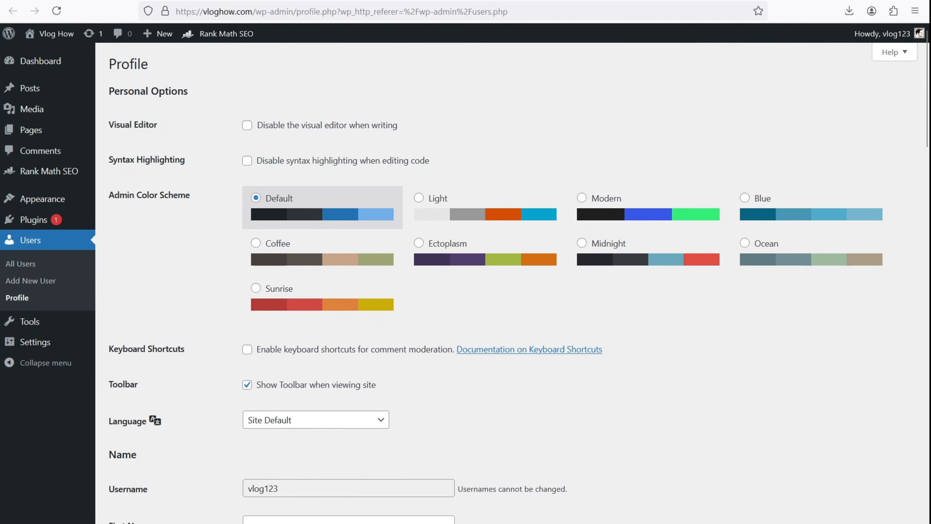
{"action": "left_click", "coordinate": [22, 1]}
{"action": "left_click", "coordinate": [189, 67]}
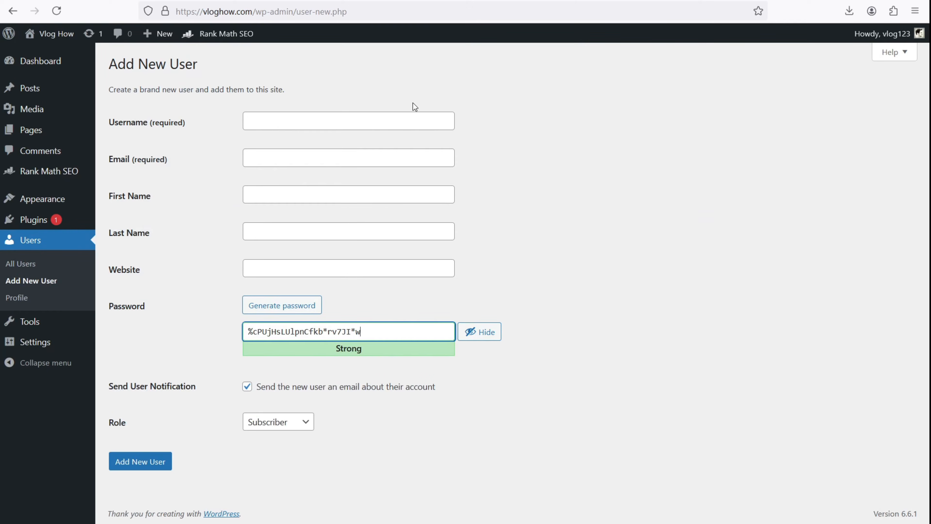
Leave the role at Subscriber and abandon the new-user form for Settings > General.
{"action": "left_click", "coordinate": [303, 424]}
{"action": "left_click", "coordinate": [303, 423]}
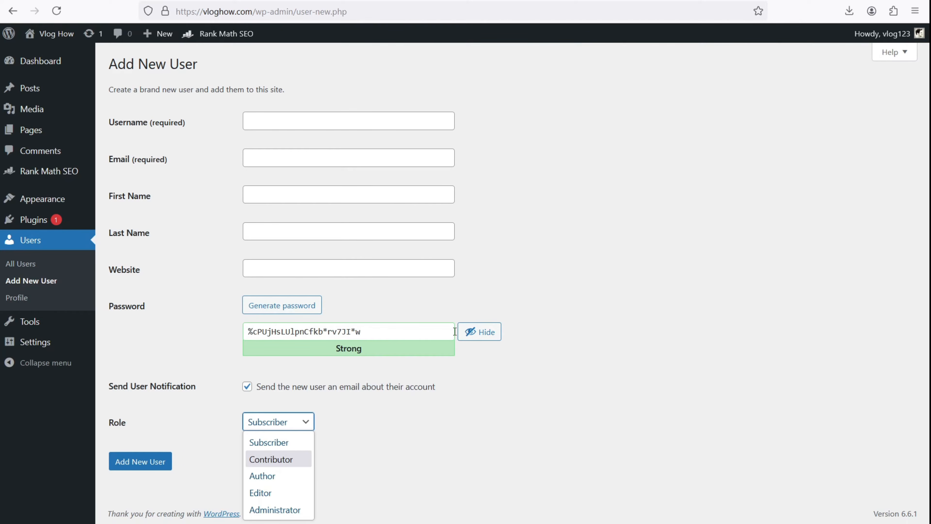
{"action": "left_click", "coordinate": [556, 175]}
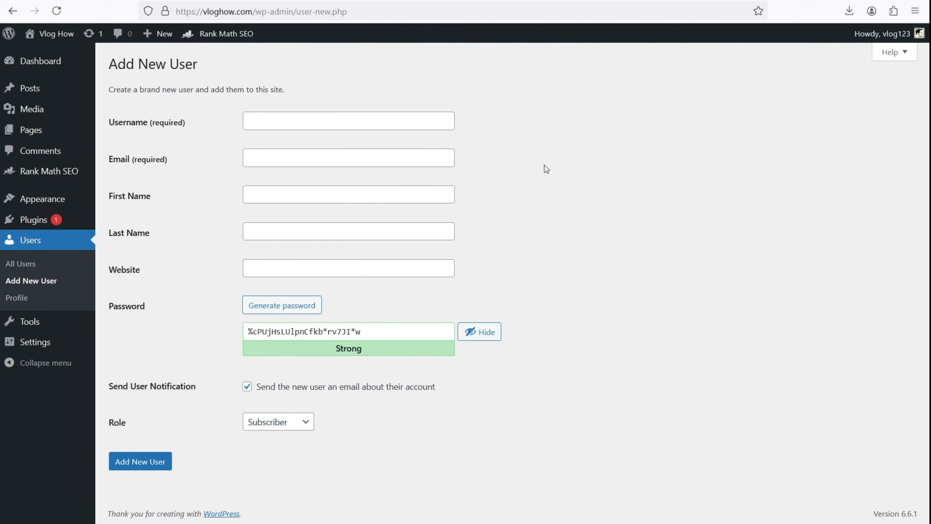
{"action": "left_click", "coordinate": [44, 341]}
{"action": "left_click", "coordinate": [500, 299]}
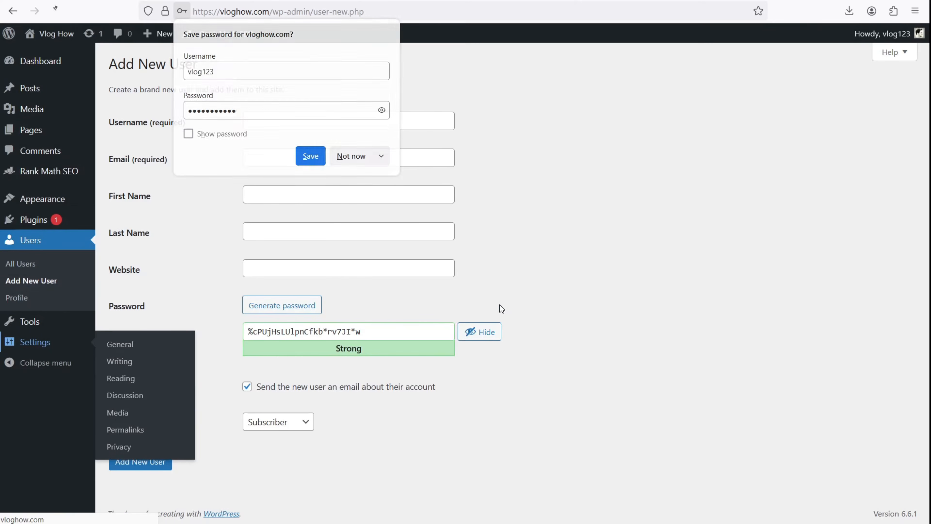
Decline Firefox's save-password offer and scroll to the bottom of General Settings.
{"action": "left_click", "coordinate": [354, 155]}
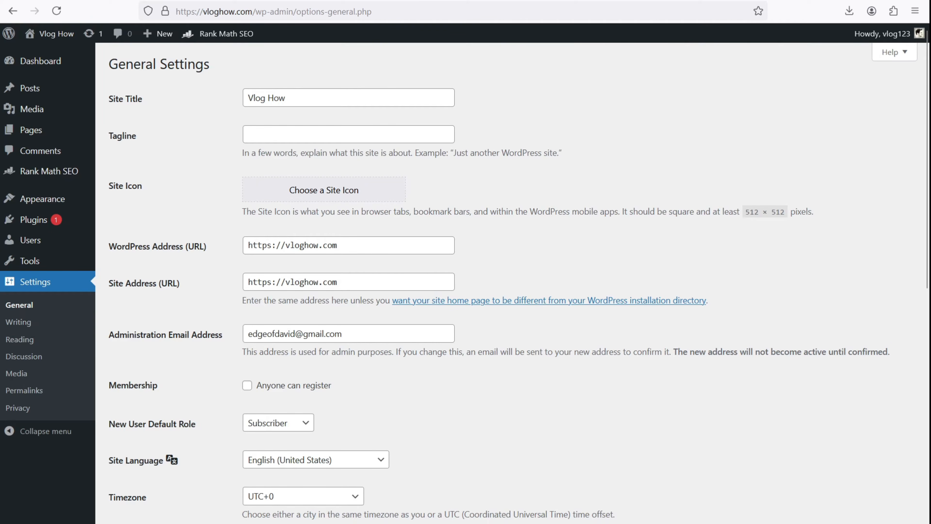
{"action": "scroll", "coordinate": [261, 134], "scroll_direction": "down", "scroll_amount": 3}
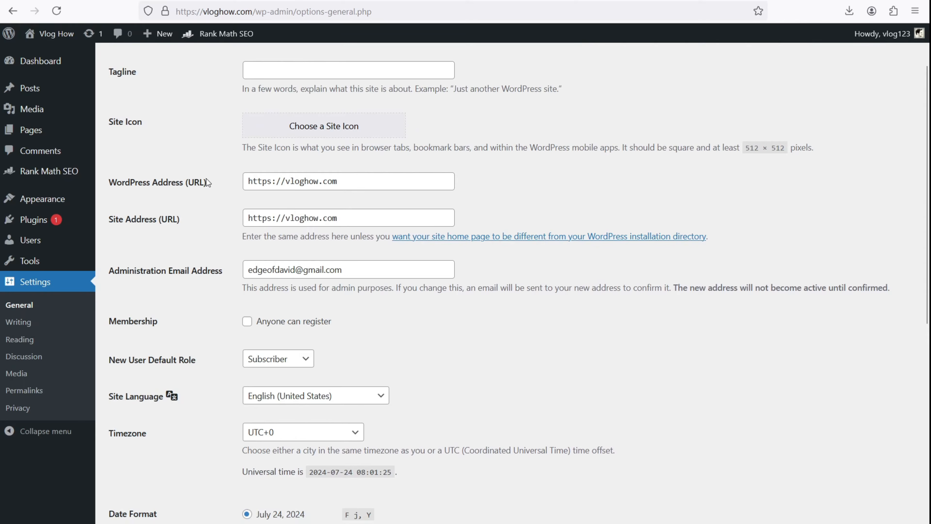
{"action": "scroll", "coordinate": [430, 183], "scroll_direction": "down", "scroll_amount": 10}
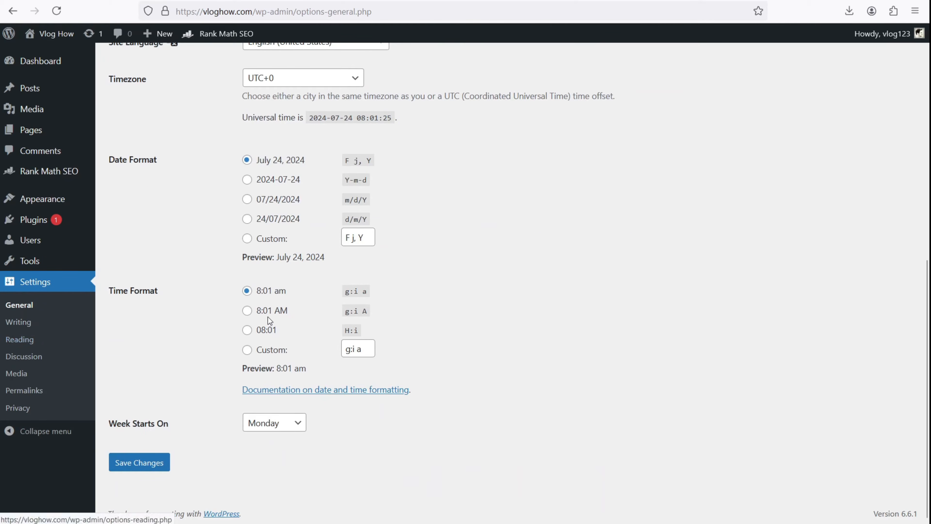
Review the Reading, Writing and Discussion settings, declining the browser's offer to save the login.
{"action": "left_click", "coordinate": [20, 346]}
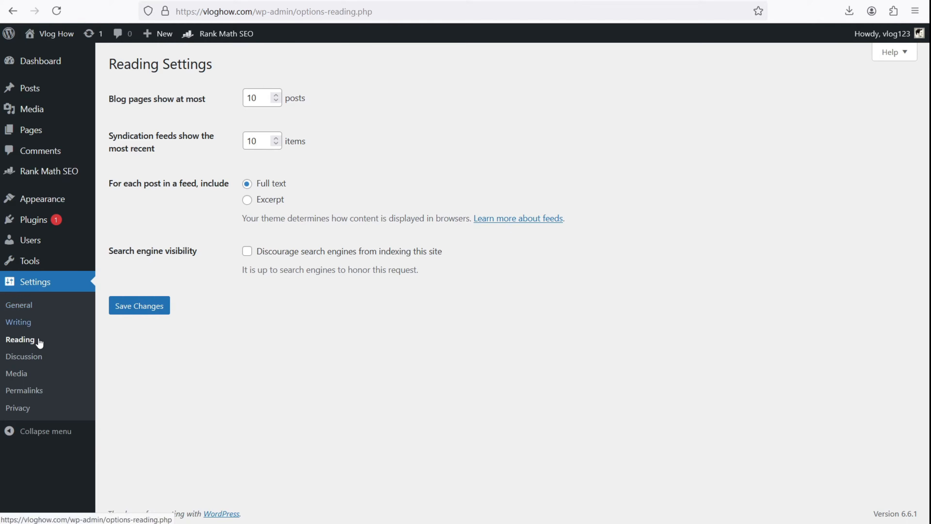
{"action": "left_click", "coordinate": [19, 322]}
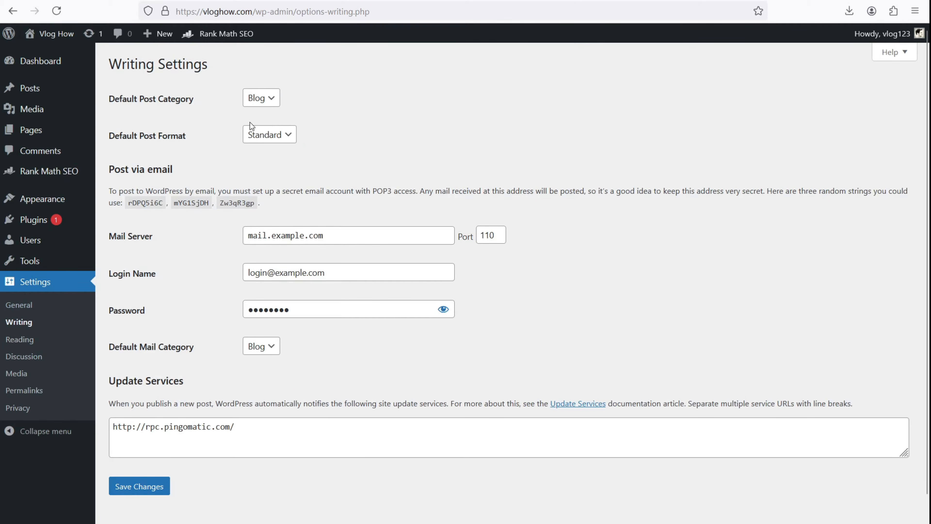
{"action": "left_click", "coordinate": [50, 354]}
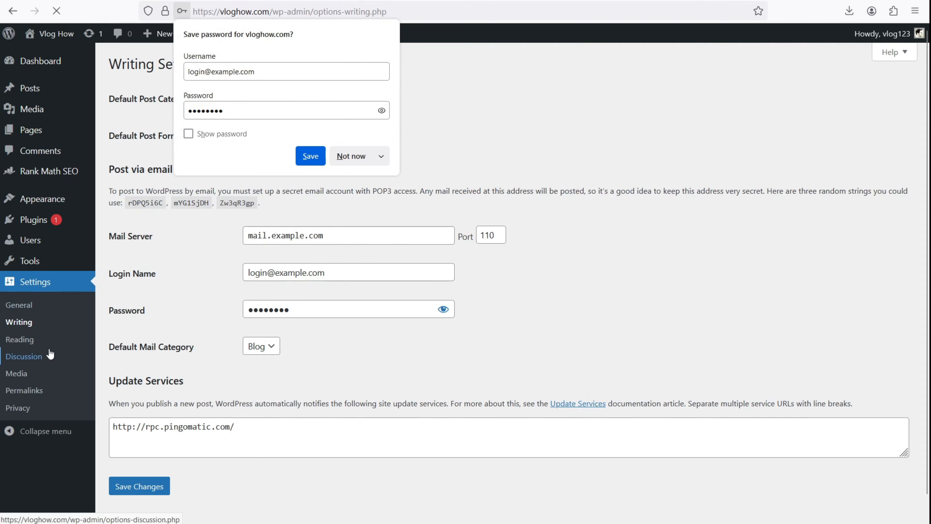
{"action": "left_click", "coordinate": [345, 156]}
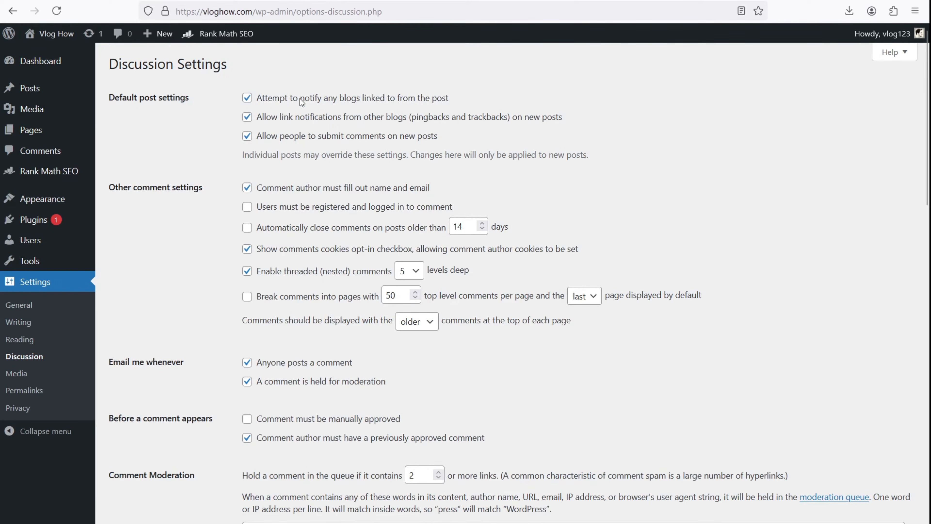
Open Permalink Settings, where Post name (/%postname%/) is the current structure.
{"action": "scroll", "coordinate": [305, 116], "scroll_direction": "down", "scroll_amount": 10}
{"action": "scroll", "coordinate": [303, 220], "scroll_direction": "up", "scroll_amount": 5}
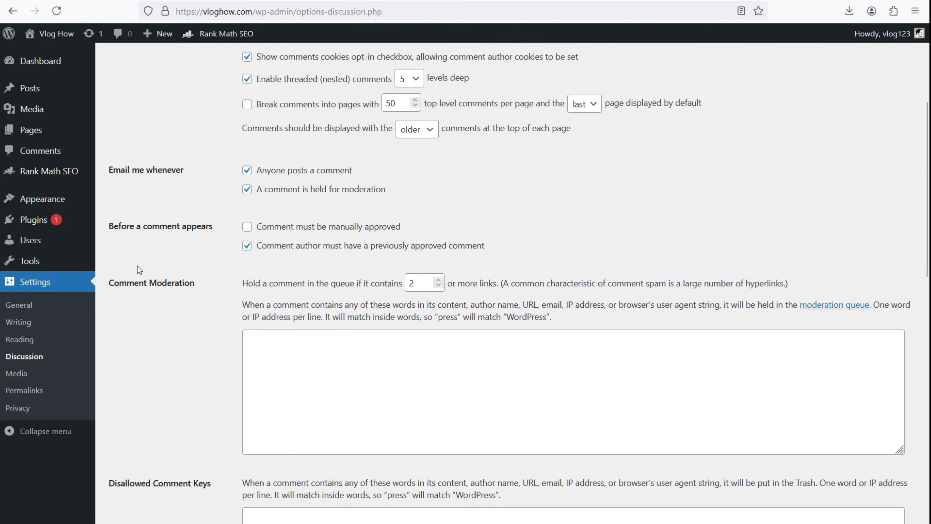
{"action": "left_click", "coordinate": [32, 391]}
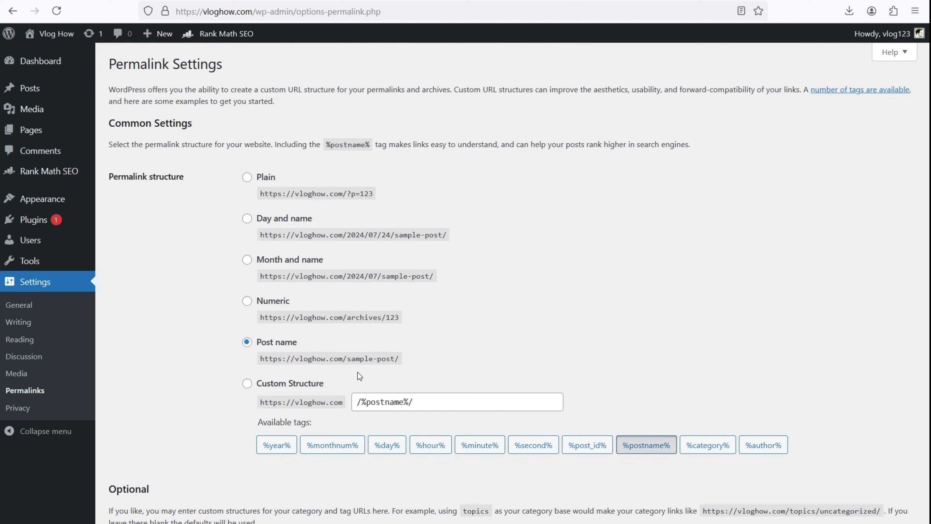
Set a Custom Structure of /%postname%, after briefly adding and then deleting a /%category% prefix.
{"action": "left_click", "coordinate": [251, 385]}
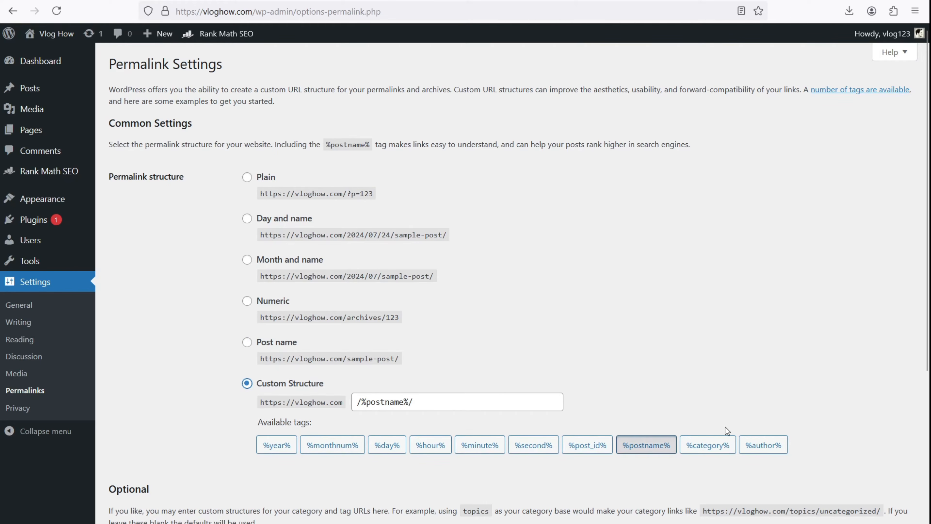
{"action": "left_click", "coordinate": [708, 445]}
{"action": "left_click_drag", "start_coordinate": [477, 400], "coordinate": [408, 400]}
{"action": "right_click", "coordinate": [444, 408]}
{"action": "left_click", "coordinate": [463, 192]}
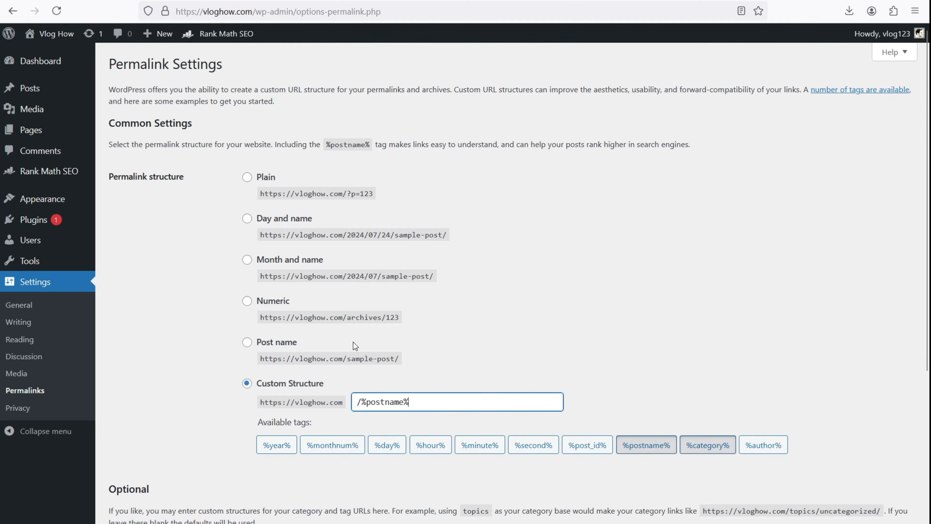
{"action": "right_click", "coordinate": [359, 400]}
{"action": "left_click", "coordinate": [415, 260]}
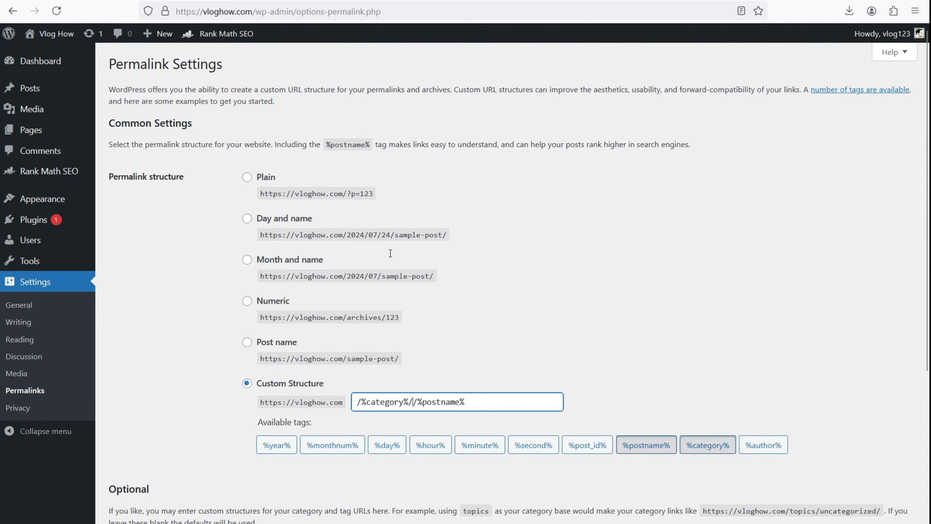
{"action": "key", "text": "BackSpace"}
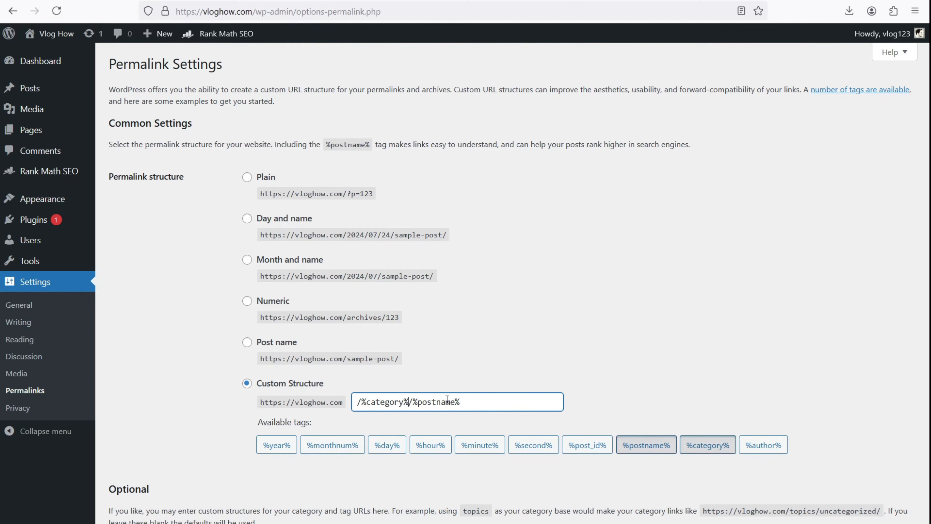
{"action": "key", "text": "BackSpace"}
{"action": "key", "text": "BackSpace"}
{"action": "key", "text": "BackSpace"}
{"action": "key", "text": "BackSpace"}
{"action": "key", "text": "BackSpace"}
{"action": "key", "text": "BackSpace"}
{"action": "key", "text": "BackSpace"}
{"action": "key", "text": "BackSpace"}
{"action": "key", "text": "BackSpace"}
{"action": "key", "text": "BackSpace"}
{"action": "key", "text": "BackSpace"}
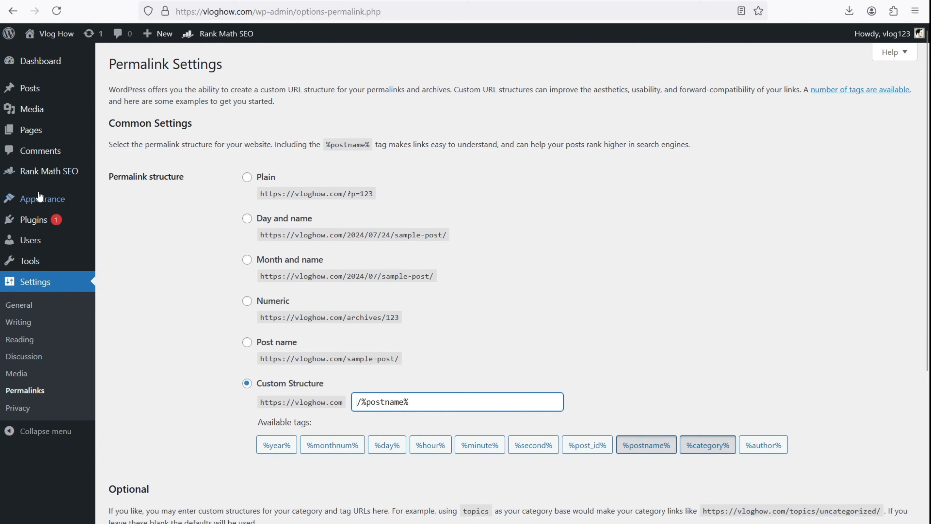
Delete the Twenty Twenty-Three and Twenty Twenty-Two themes, leaving only Twenty Twenty-Four installed.
{"action": "mouse_move", "coordinate": [39, 202]}
{"action": "left_click", "coordinate": [121, 203]}
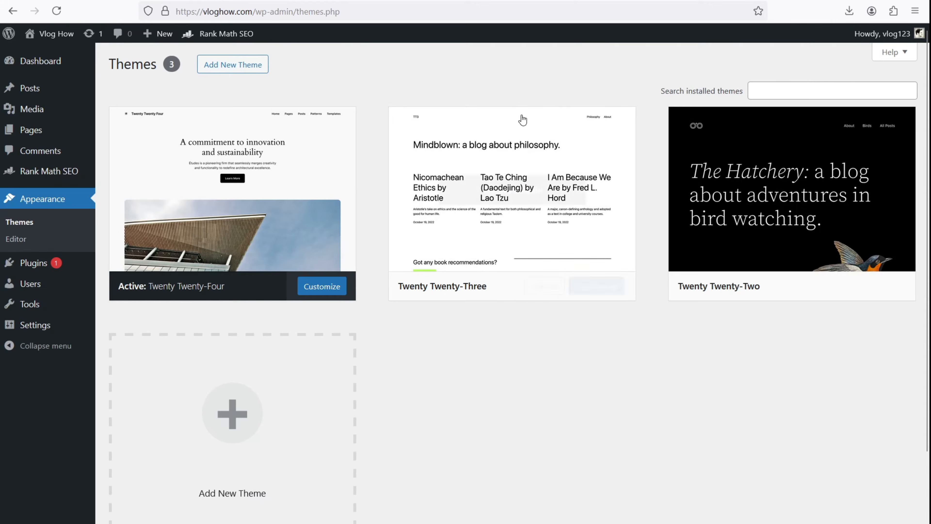
{"action": "left_click", "coordinate": [528, 154]}
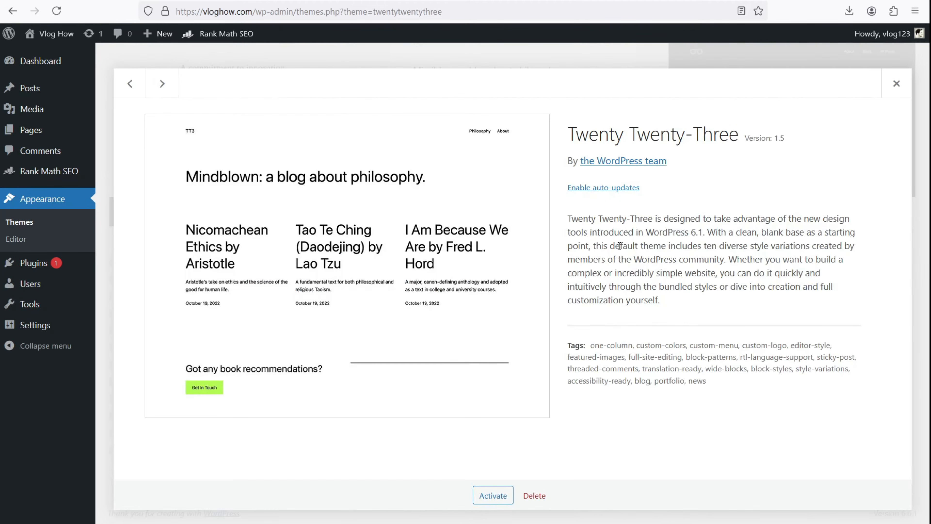
{"action": "left_click", "coordinate": [537, 497]}
{"action": "left_click", "coordinate": [524, 308]}
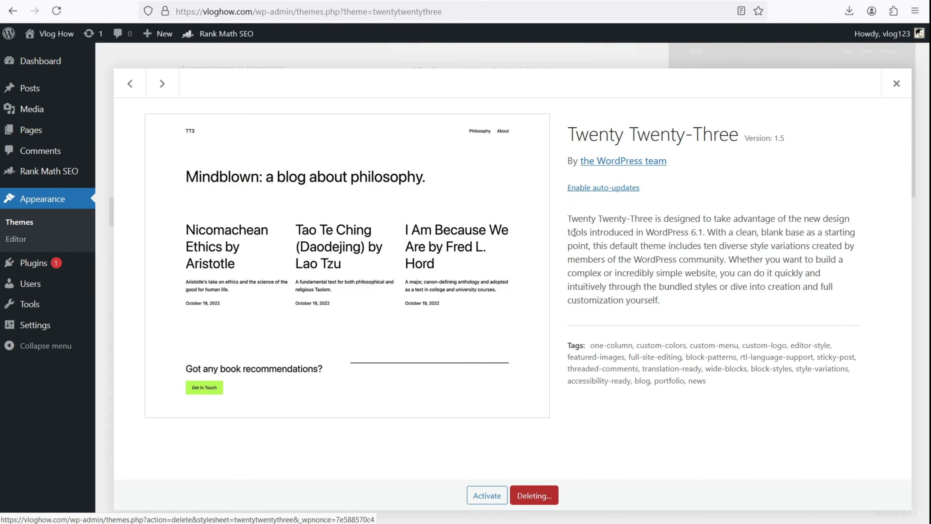
{"action": "left_click", "coordinate": [571, 210]}
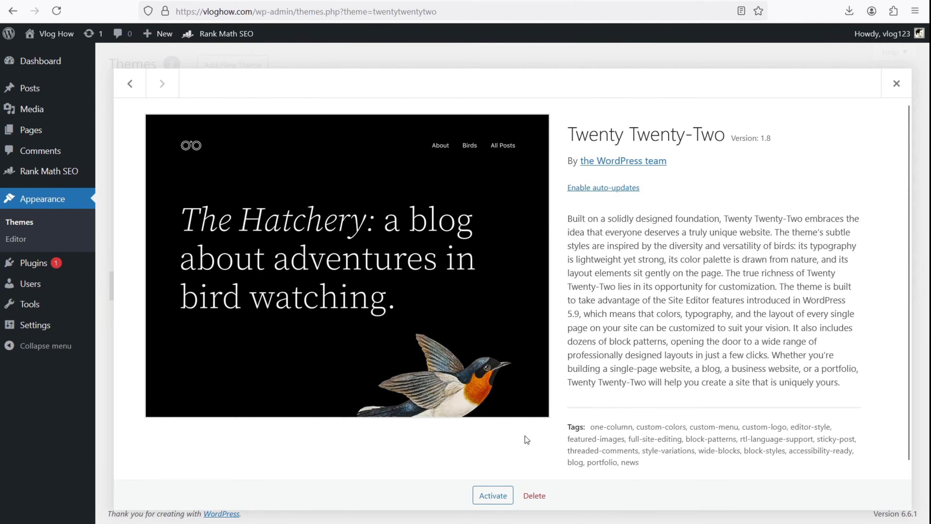
{"action": "left_click", "coordinate": [534, 498]}
{"action": "left_click", "coordinate": [526, 307]}
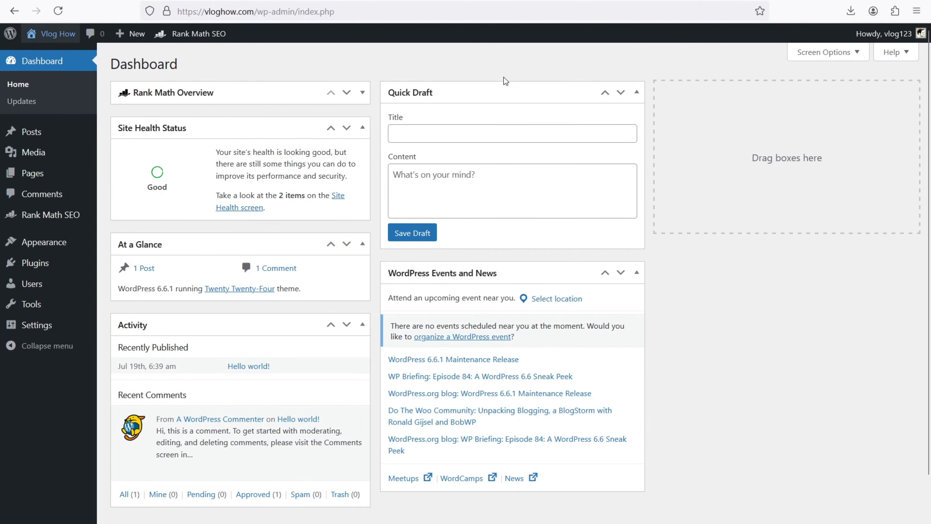
{"action": "right_click", "coordinate": [63, 34]}
{"action": "left_click", "coordinate": [85, 43]}
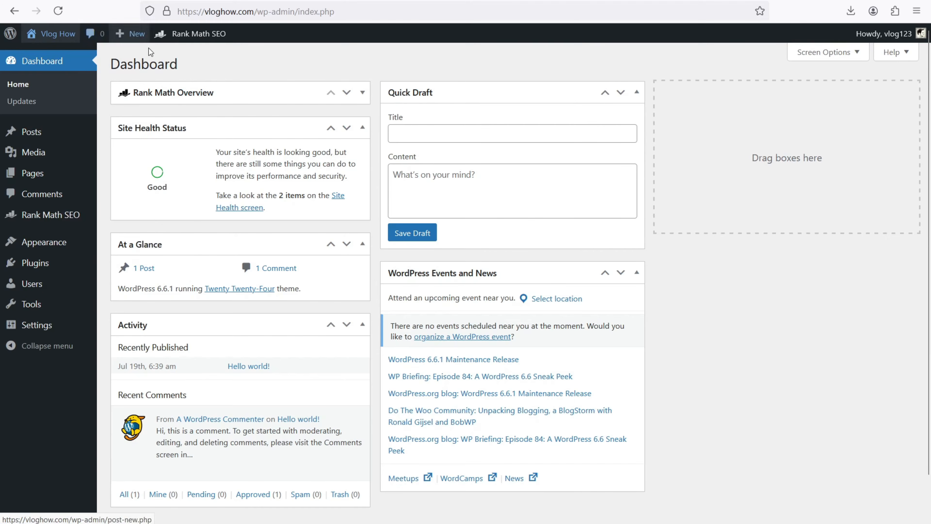
{"action": "mouse_move", "coordinate": [49, 37]}
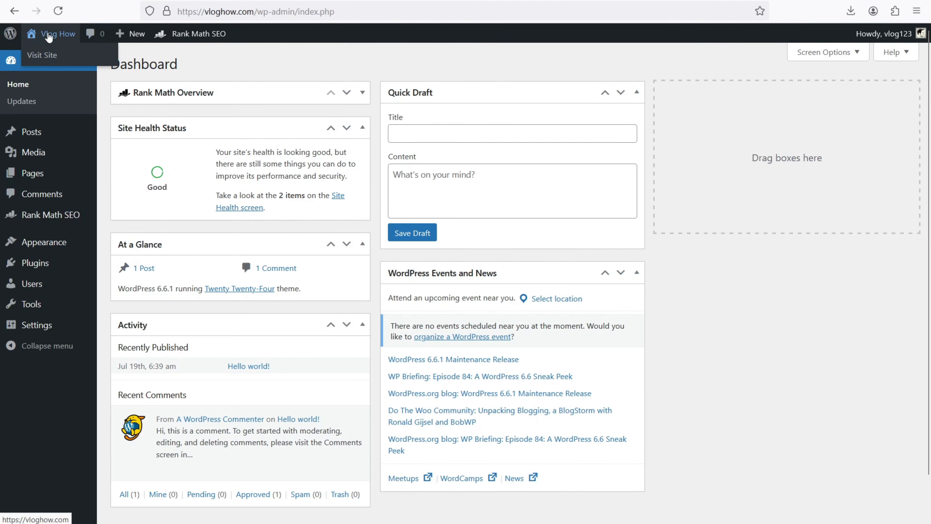
{"action": "left_click", "coordinate": [46, 59]}
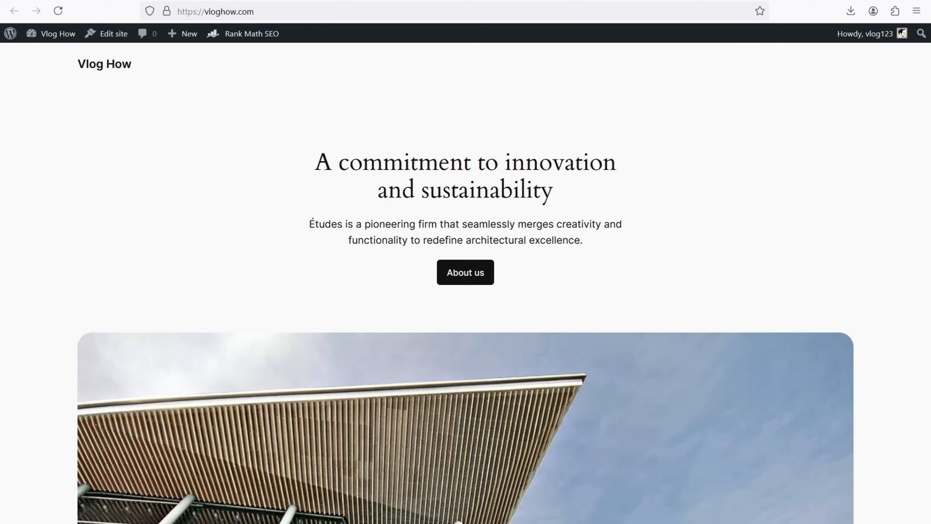
{"action": "scroll", "coordinate": [452, 125], "scroll_direction": "down", "scroll_amount": 10}
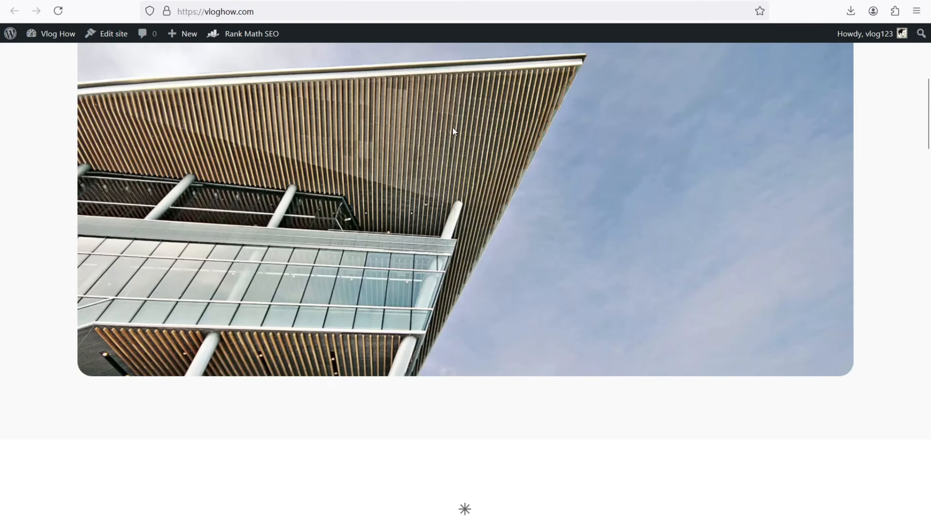
{"action": "scroll", "coordinate": [451, 119], "scroll_direction": "down", "scroll_amount": 15}
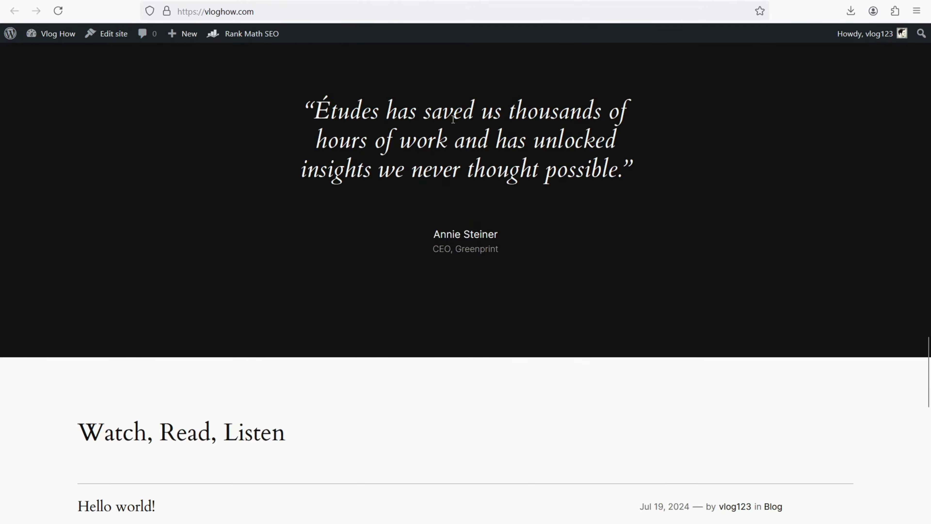
{"action": "scroll", "coordinate": [453, 120], "scroll_direction": "down", "scroll_amount": 4}
{"action": "scroll", "coordinate": [453, 120], "scroll_direction": "up", "scroll_amount": 20}
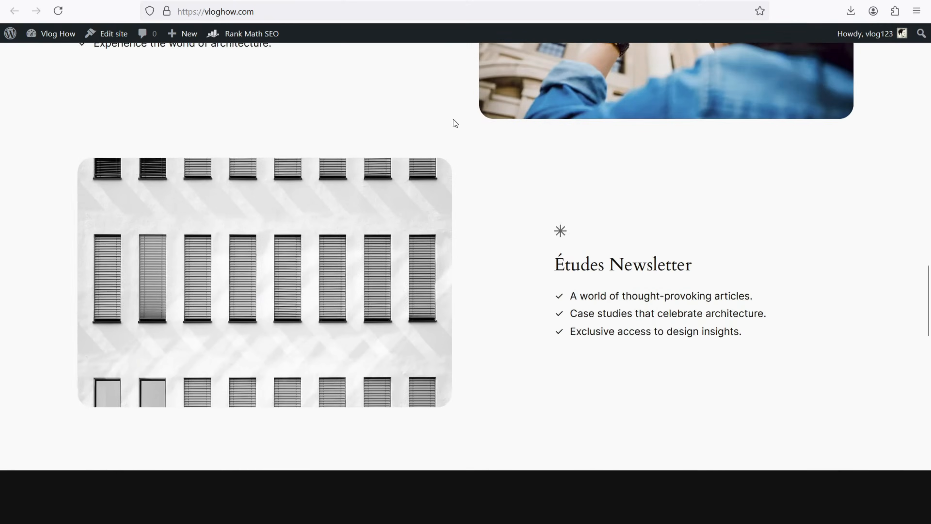
{"action": "scroll", "coordinate": [453, 120], "scroll_direction": "up", "scroll_amount": 10}
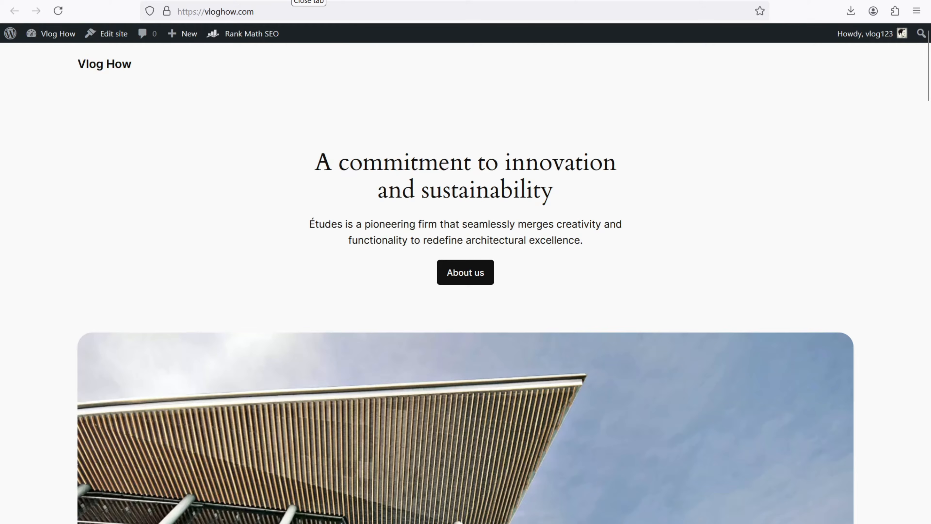
{"action": "left_click", "coordinate": [308, 0]}
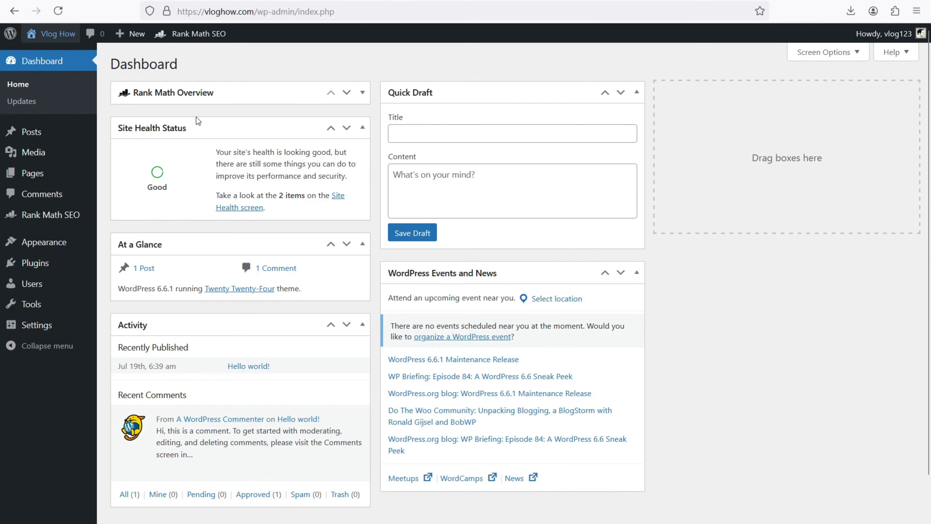
Open the Site Editor from Appearance > Editor and show the Styles variation list.
{"action": "mouse_move", "coordinate": [51, 243]}
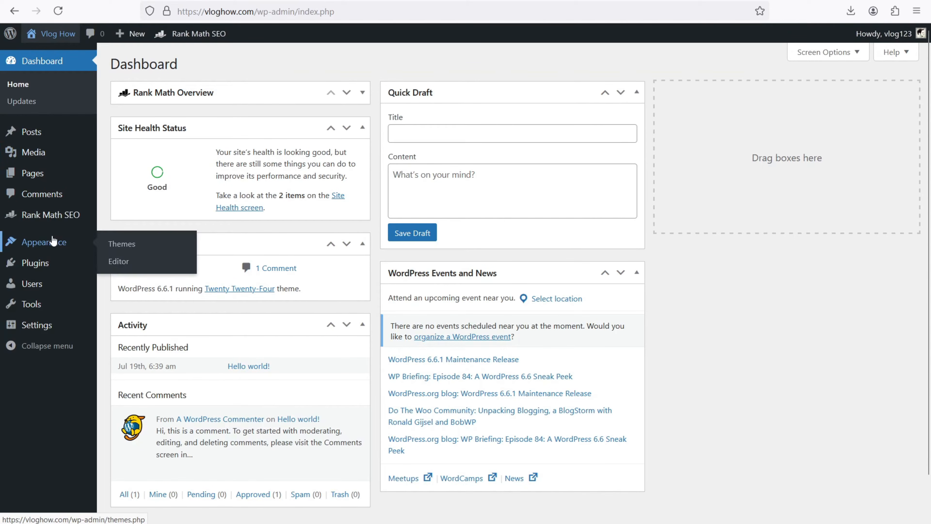
{"action": "right_click", "coordinate": [126, 261]}
{"action": "left_click", "coordinate": [142, 274]}
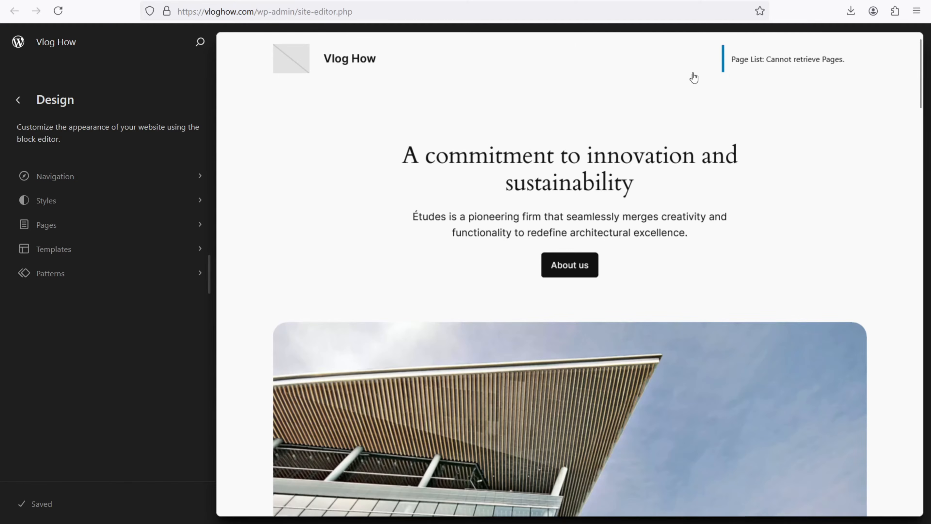
{"action": "left_click", "coordinate": [60, 208]}
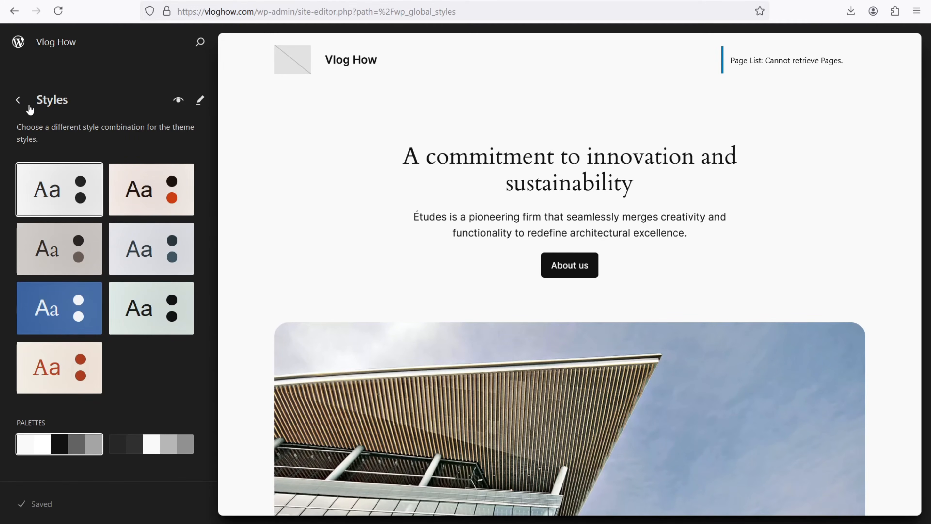
Preview the Ember, Ice and Fossil style variations, then go back to Default.
{"action": "left_click", "coordinate": [154, 204]}
{"action": "left_click", "coordinate": [145, 258]}
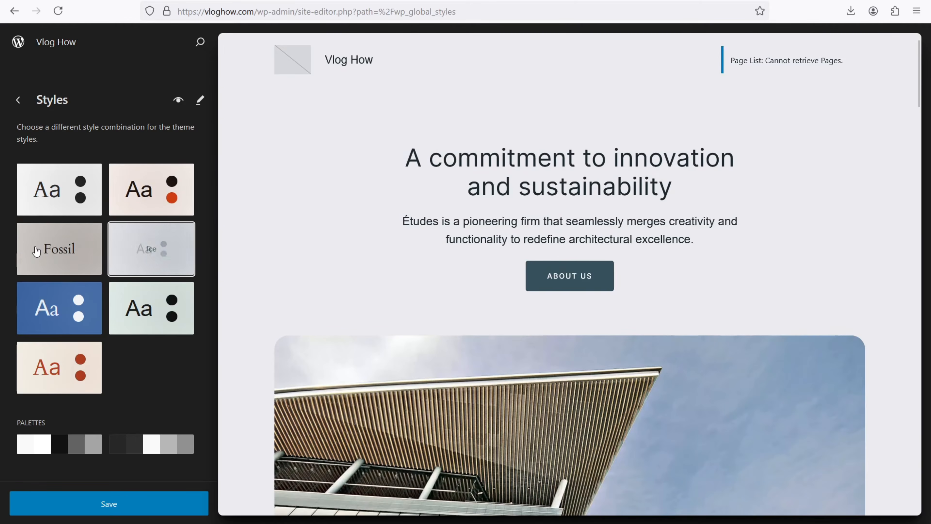
{"action": "left_click", "coordinate": [52, 251]}
{"action": "left_click", "coordinate": [47, 194]}
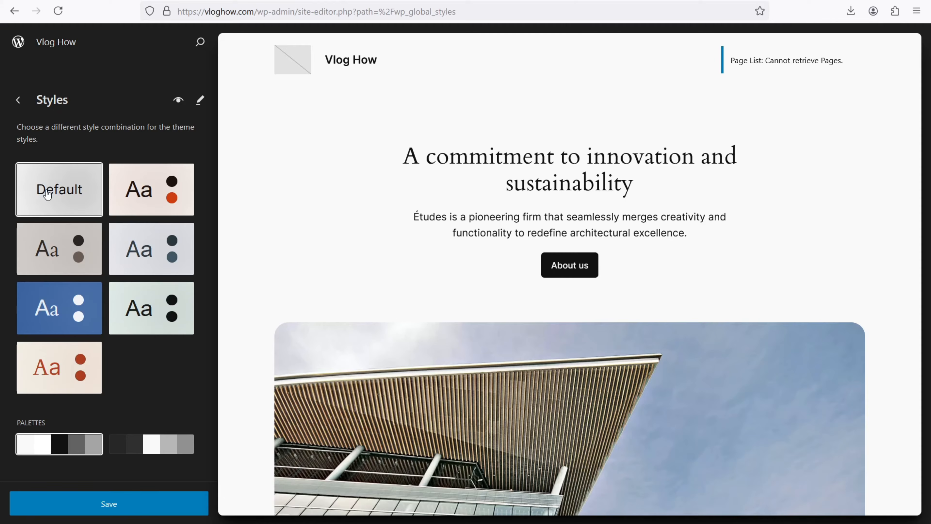
Browse the Pages and Templates lists, then return to the Design menu.
{"action": "left_click", "coordinate": [18, 101]}
{"action": "left_click", "coordinate": [83, 232]}
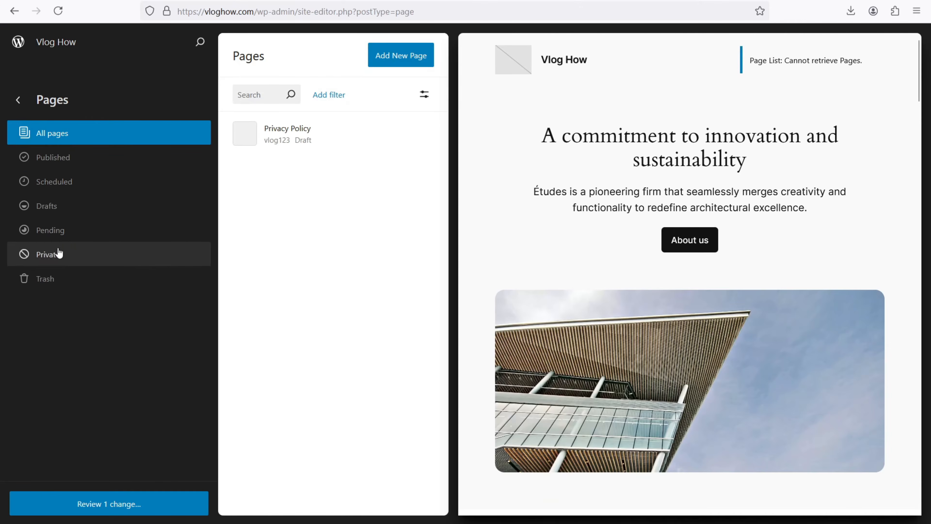
{"action": "left_click", "coordinate": [22, 98]}
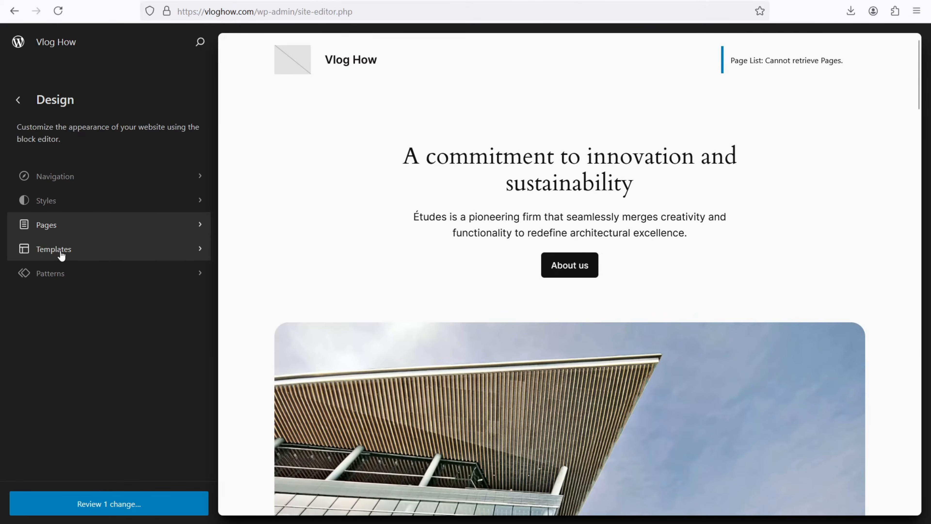
{"action": "left_click", "coordinate": [61, 253]}
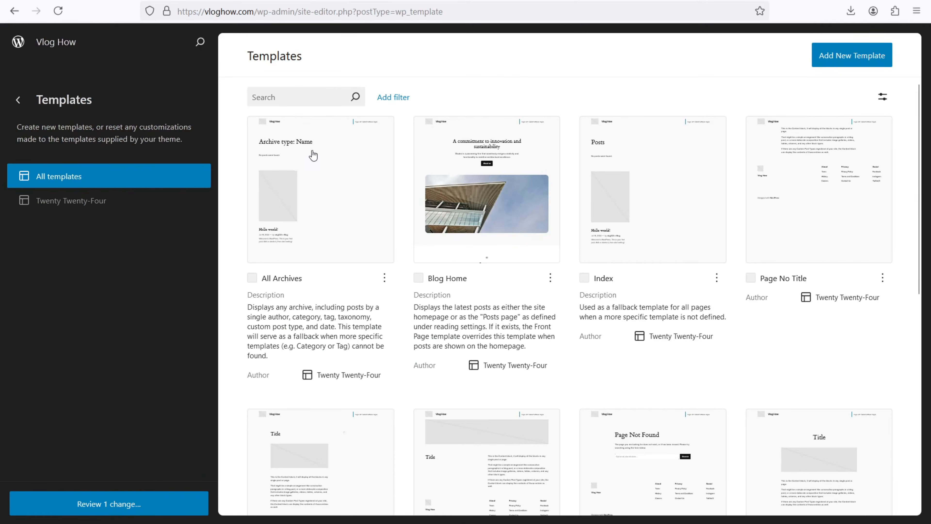
{"action": "scroll", "coordinate": [744, 189], "scroll_direction": "down", "scroll_amount": 1}
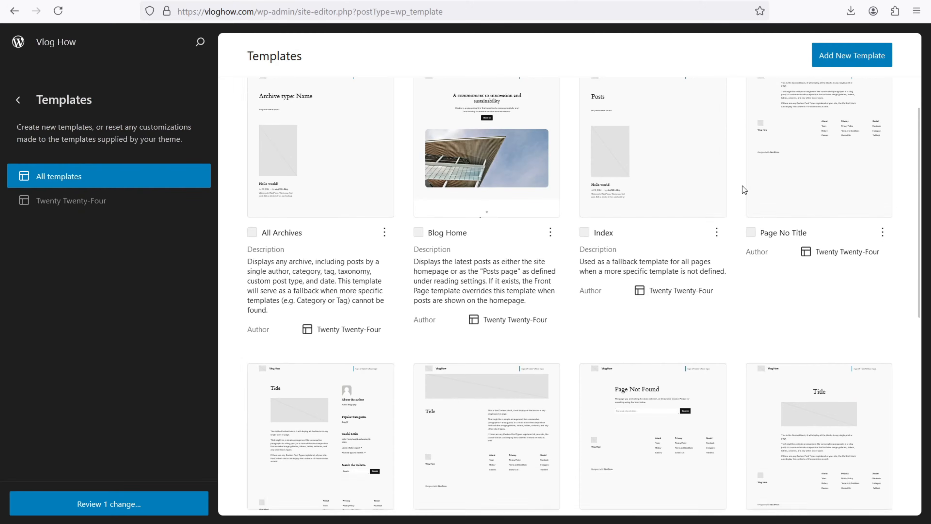
{"action": "scroll", "coordinate": [462, 305], "scroll_direction": "down", "scroll_amount": 8}
{"action": "scroll", "coordinate": [458, 300], "scroll_direction": "up", "scroll_amount": 9}
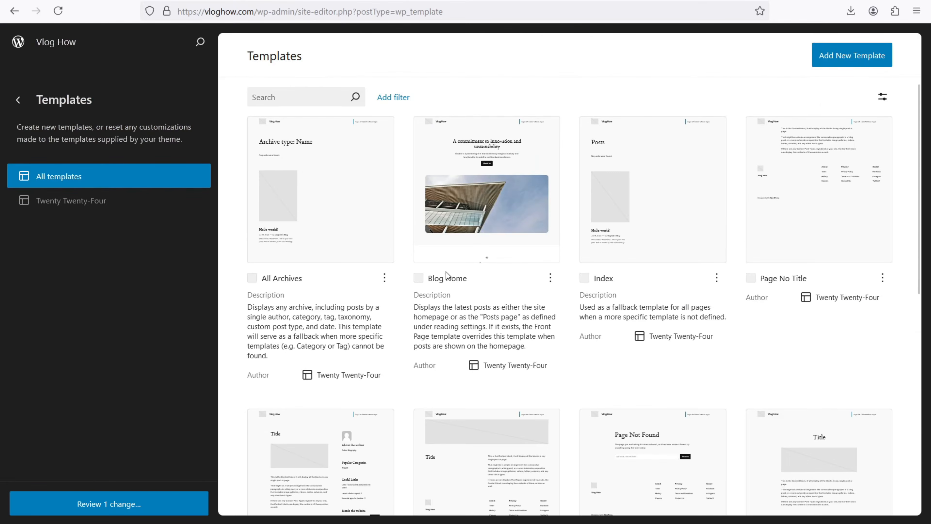
{"action": "left_click", "coordinate": [18, 99]}
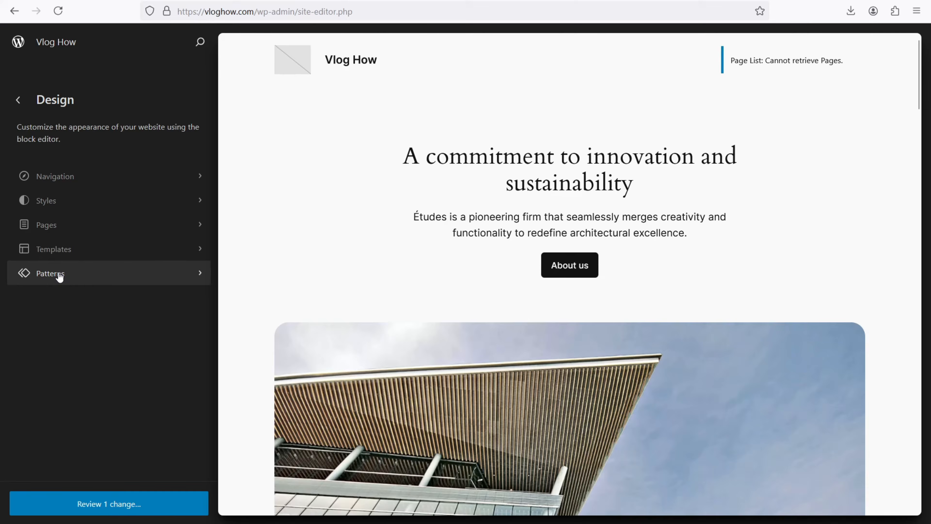
Glance through the Patterns library and return to the Design menu.
{"action": "left_click", "coordinate": [51, 273]}
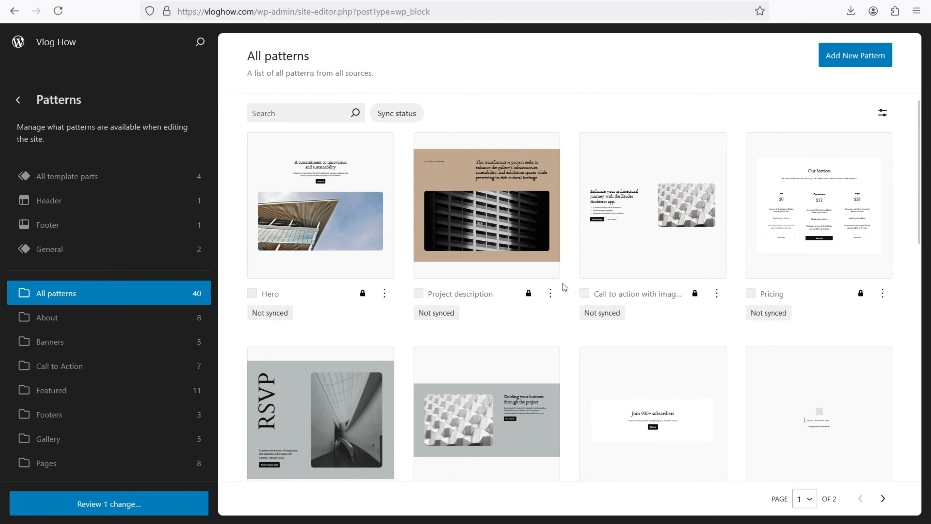
{"action": "left_click", "coordinate": [18, 99]}
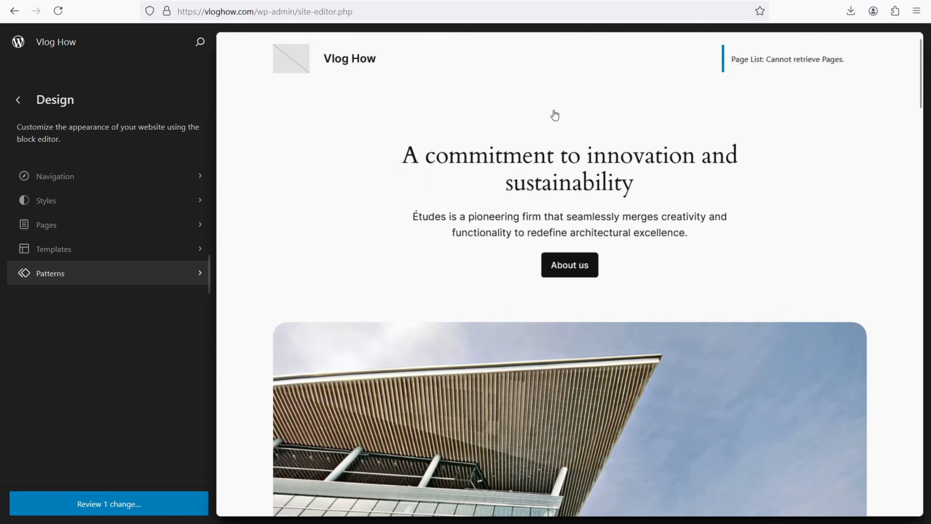
Select the hero heading and its paragraph in Blog Home, then open the global Styles panel.
{"action": "left_click", "coordinate": [353, 141]}
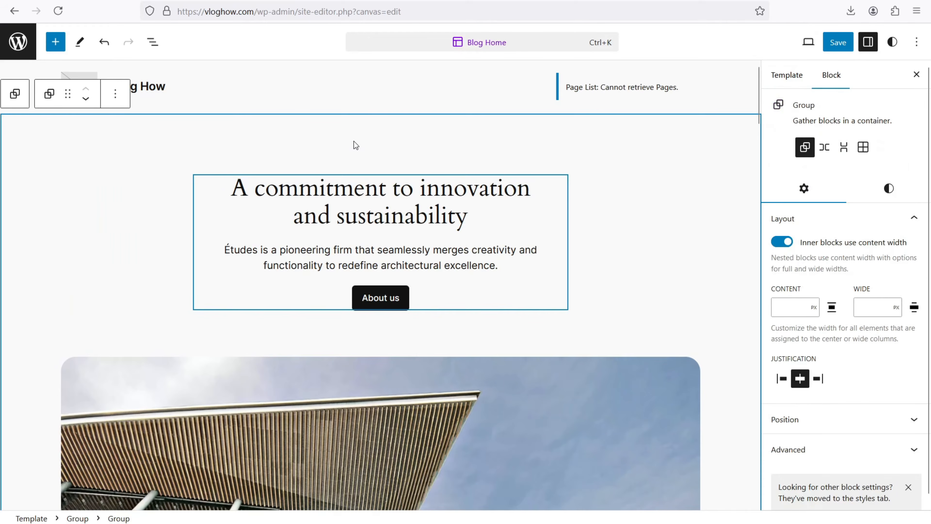
{"action": "left_click", "coordinate": [386, 195]}
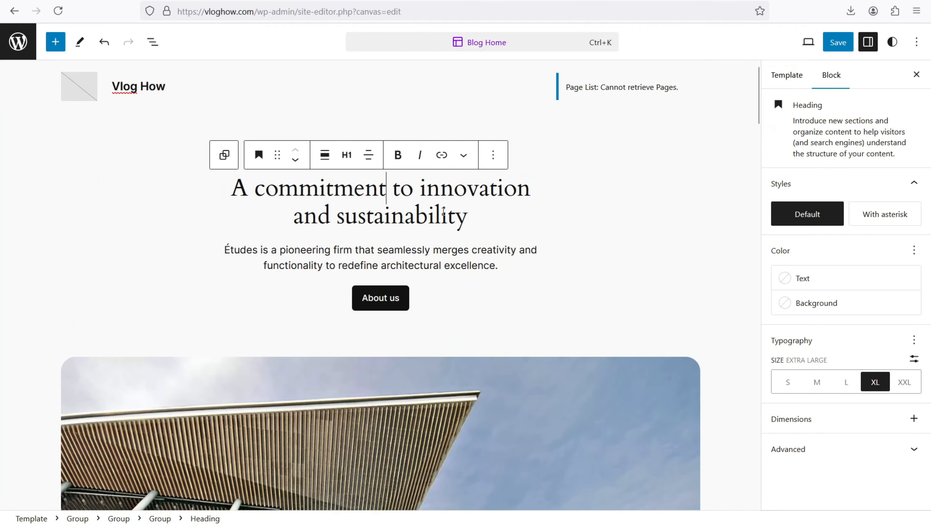
{"action": "left_click", "coordinate": [473, 213]}
{"action": "left_click", "coordinate": [480, 265]}
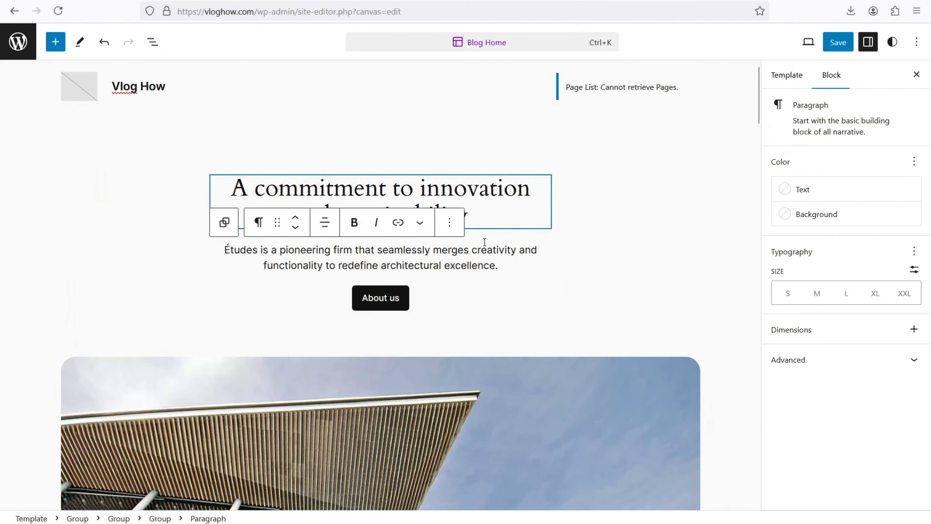
{"action": "left_click", "coordinate": [481, 200]}
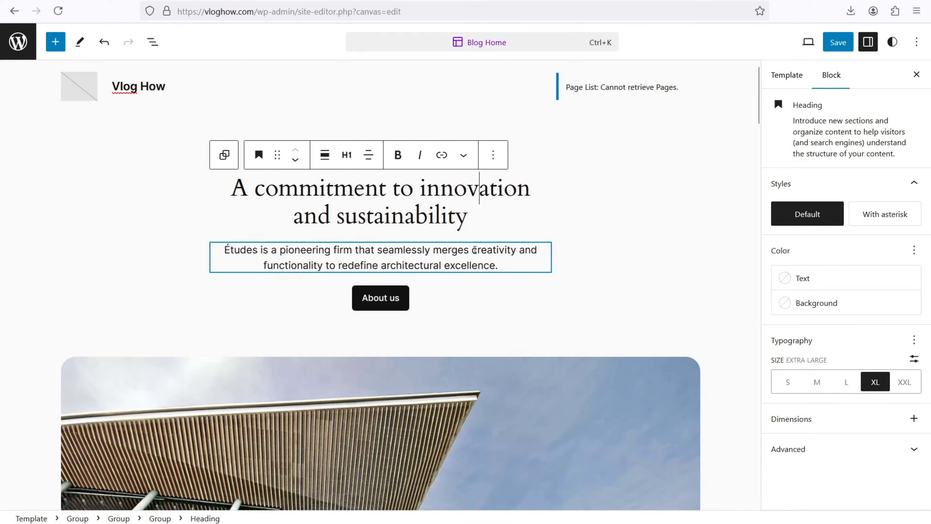
{"action": "left_click", "coordinate": [475, 253]}
{"action": "left_click_drag", "start_coordinate": [503, 265], "coordinate": [221, 237]}
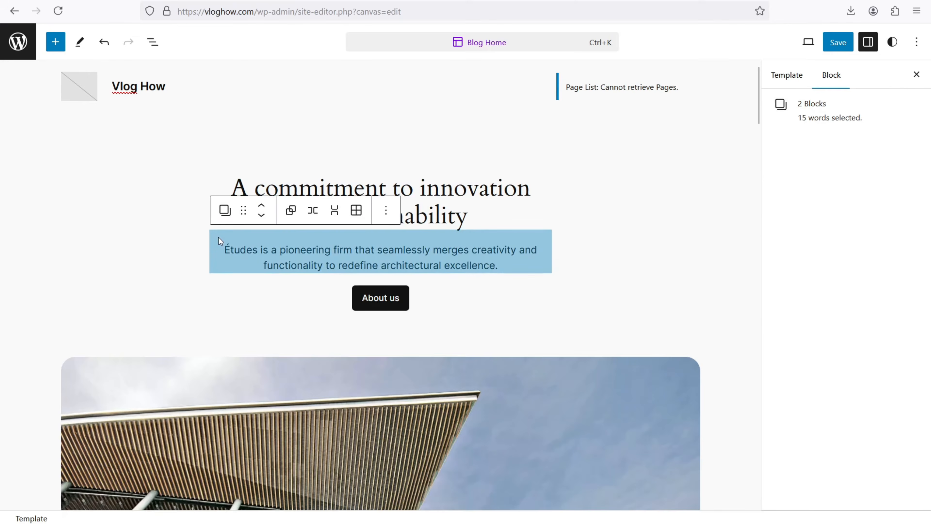
{"action": "left_click", "coordinate": [239, 249]}
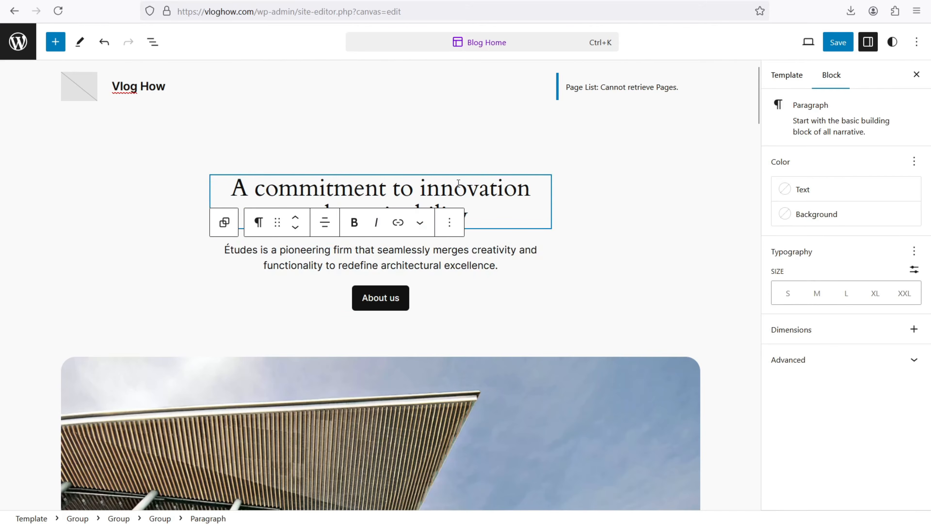
{"action": "left_click", "coordinate": [480, 195]}
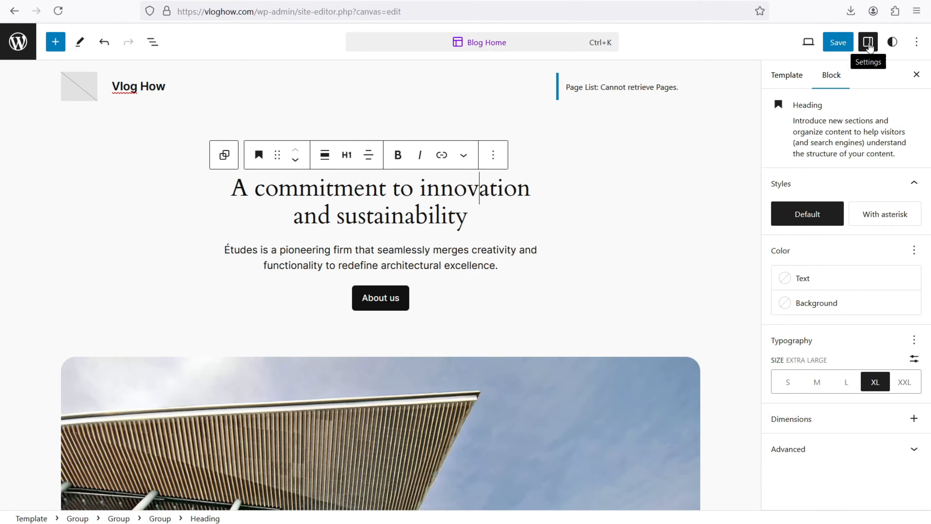
{"action": "left_click", "coordinate": [895, 43]}
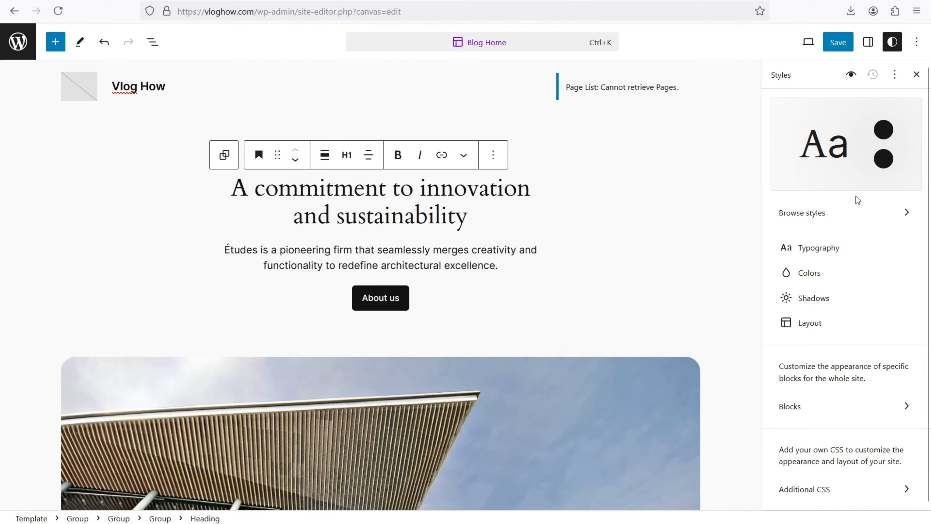
Preview the Ice, Mint, Midnight and Rust styles, revert to Default, and return to block Settings.
{"action": "left_click", "coordinate": [869, 215]}
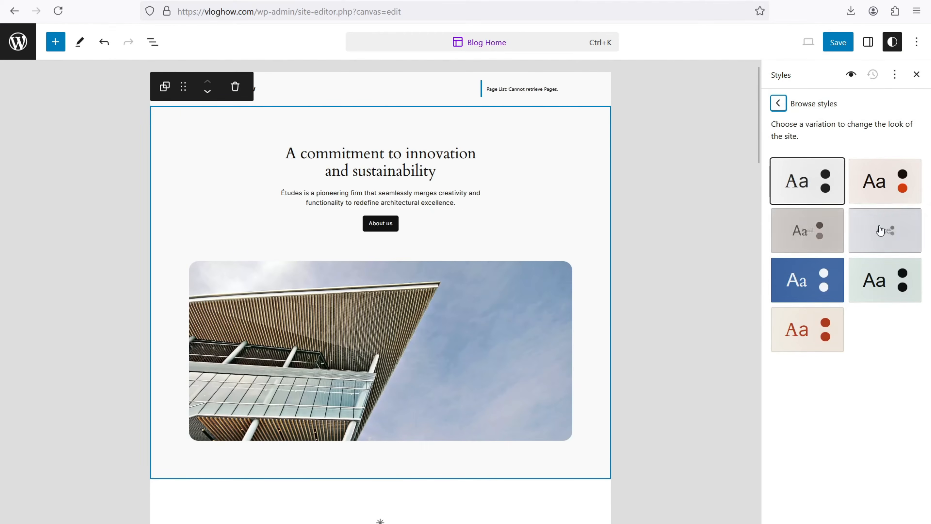
{"action": "left_click", "coordinate": [899, 238]}
{"action": "left_click", "coordinate": [884, 277]}
{"action": "left_click", "coordinate": [776, 291]}
{"action": "left_click", "coordinate": [797, 344]}
{"action": "left_click", "coordinate": [817, 181]}
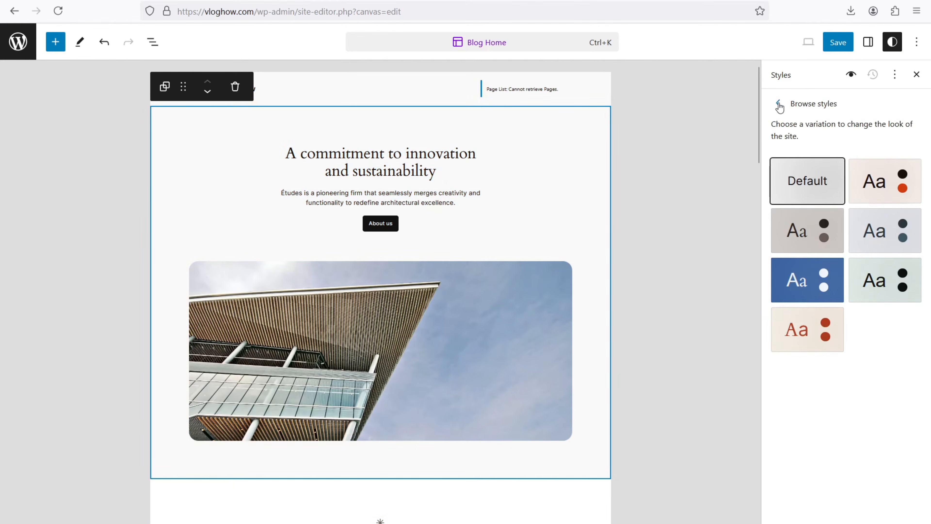
{"action": "left_click", "coordinate": [779, 105]}
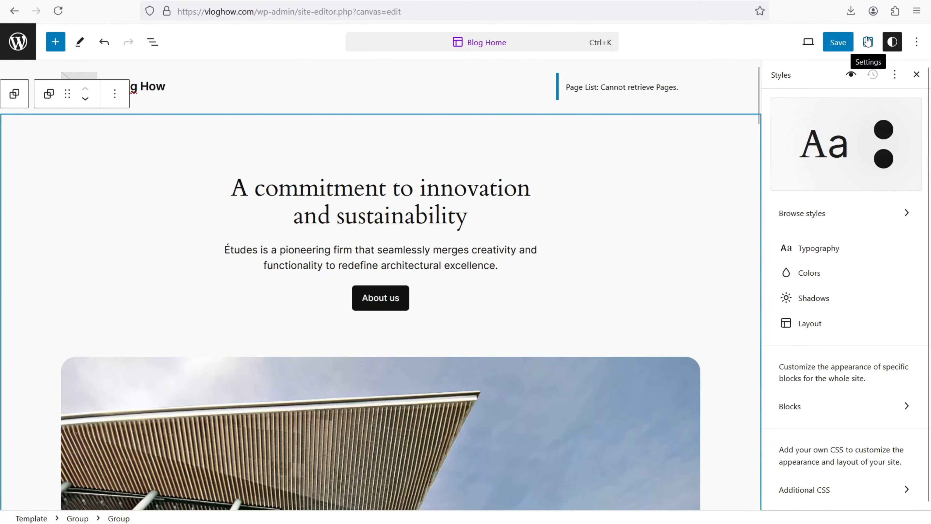
{"action": "left_click", "coordinate": [868, 43]}
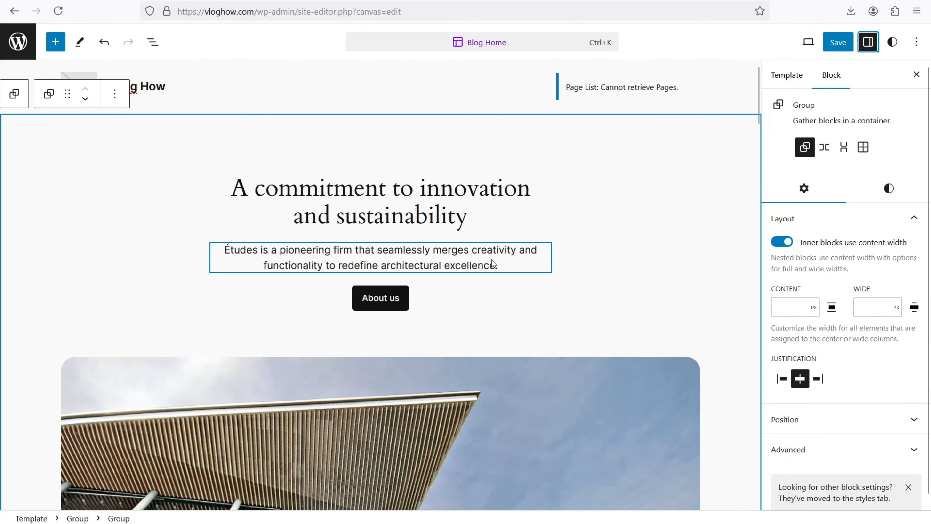
Select the hero heading and try the With asterisk style before returning to Default.
{"action": "left_click", "coordinate": [455, 189]}
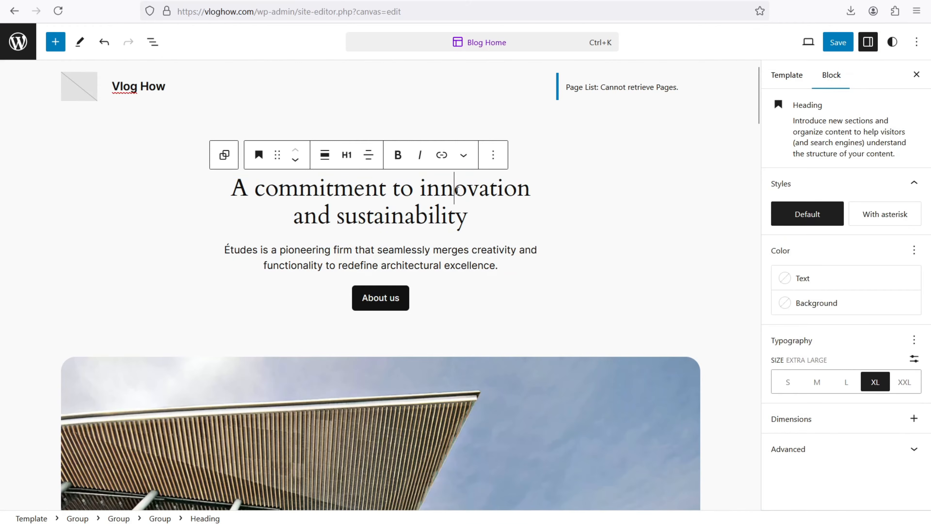
{"action": "left_click_drag", "start_coordinate": [475, 216], "coordinate": [218, 179]}
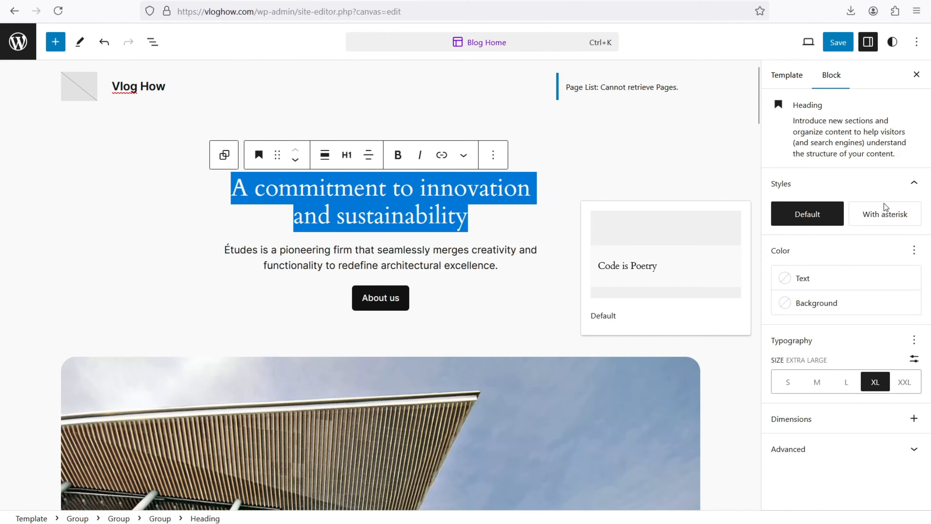
{"action": "left_click", "coordinate": [886, 215]}
{"action": "mouse_move", "coordinate": [892, 223]}
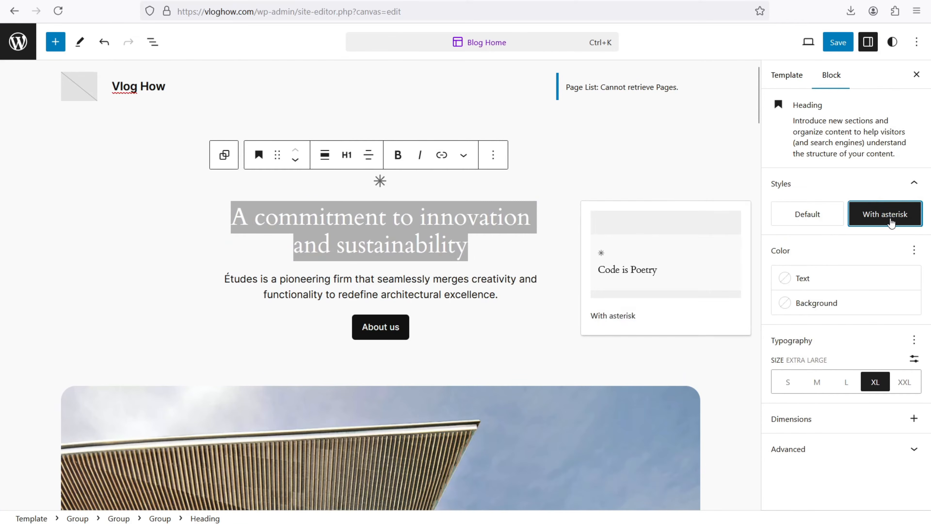
{"action": "left_click", "coordinate": [812, 215]}
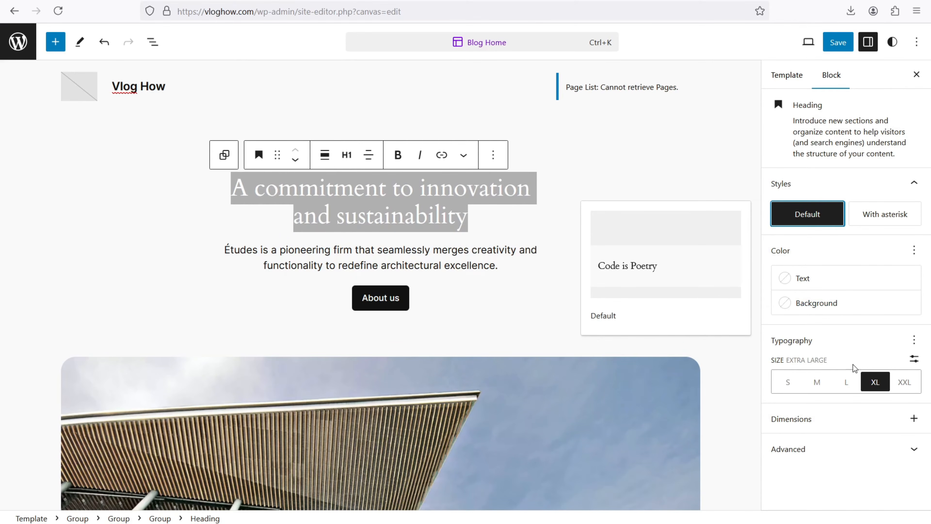
Try the L, M and S size presets, then set a custom 1.8 rem heading size.
{"action": "left_click", "coordinate": [848, 382]}
{"action": "left_click", "coordinate": [815, 384]}
{"action": "left_click", "coordinate": [797, 384]}
{"action": "left_click", "coordinate": [815, 384]}
{"action": "left_click", "coordinate": [845, 384]}
{"action": "left_click", "coordinate": [875, 382]}
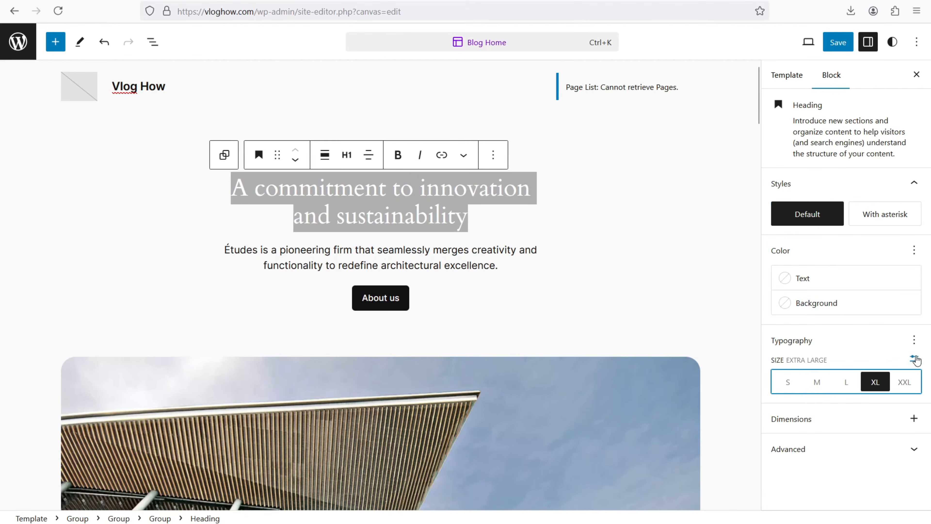
{"action": "left_click", "coordinate": [916, 358]}
{"action": "mouse_move", "coordinate": [871, 386]}
{"action": "left_mouse_down"}
{"action": "mouse_move", "coordinate": [890, 384]}
{"action": "mouse_move", "coordinate": [872, 383]}
{"action": "left_mouse_up"}
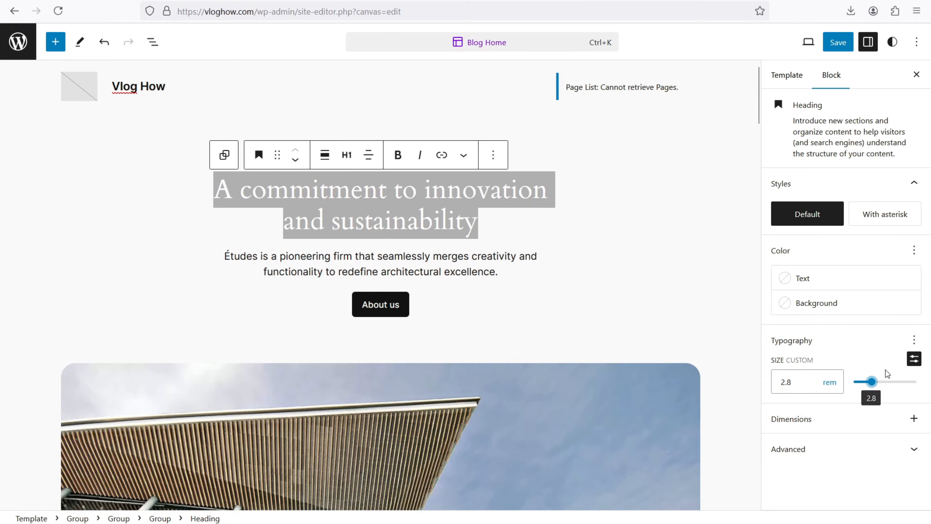
{"action": "key", "text": "Left"}
{"action": "key", "text": "Left"}
{"action": "key", "text": "Left"}
{"action": "key", "text": "Left"}
{"action": "key", "text": "Left"}
{"action": "key", "text": "Left"}
{"action": "key", "text": "Left"}
{"action": "key", "text": "Left"}
{"action": "key", "text": "Left"}
{"action": "key", "text": "Left"}
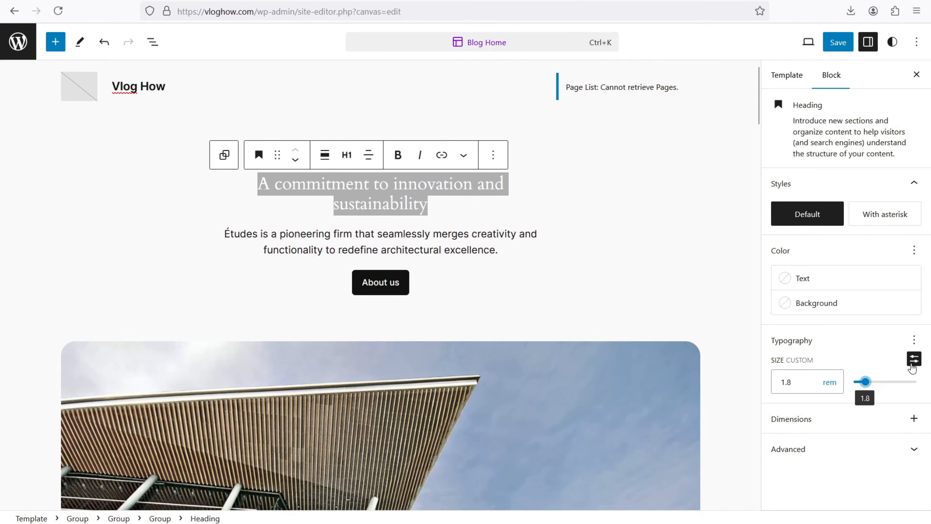
{"action": "left_click", "coordinate": [913, 363]}
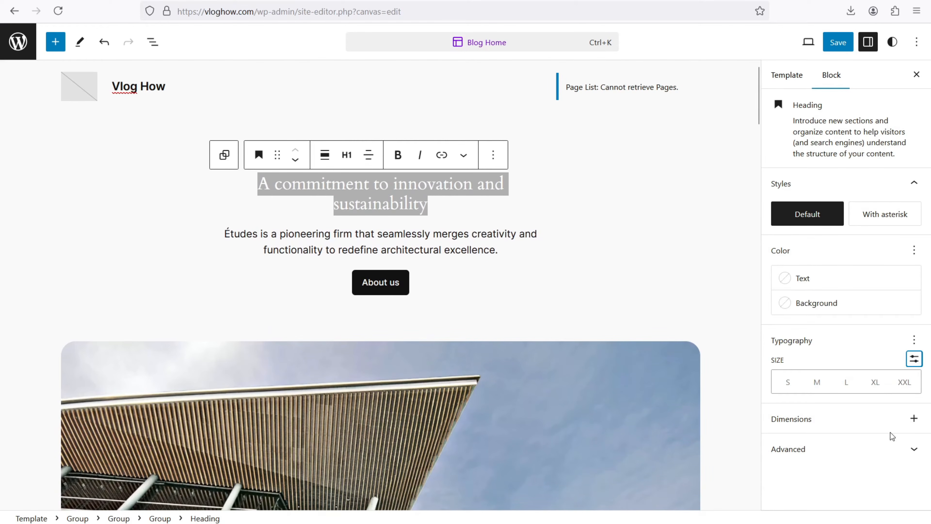
Inspect the heading's spacing and Advanced settings.
{"action": "left_click", "coordinate": [915, 419]}
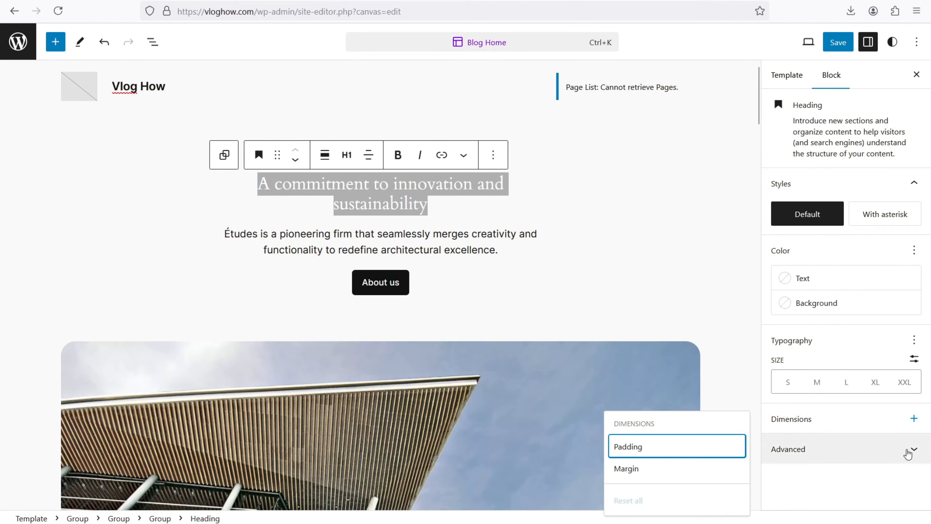
{"action": "left_click", "coordinate": [909, 449]}
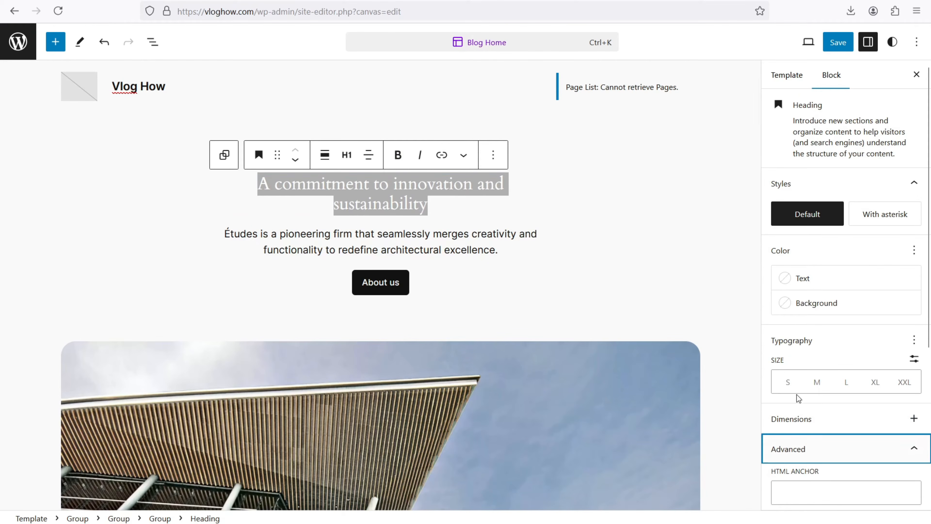
{"action": "scroll", "coordinate": [799, 399], "scroll_direction": "down", "scroll_amount": 3}
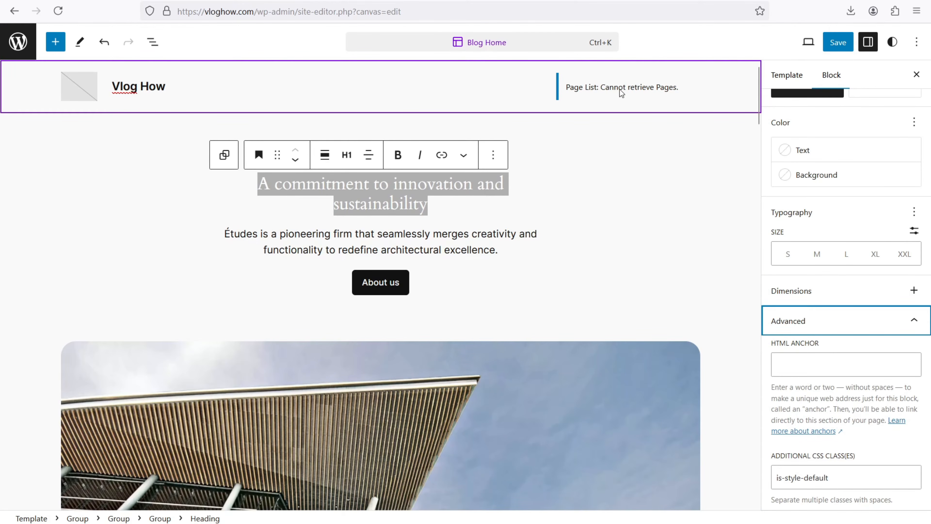
{"action": "scroll", "coordinate": [330, 202], "scroll_direction": "down", "scroll_amount": 10}
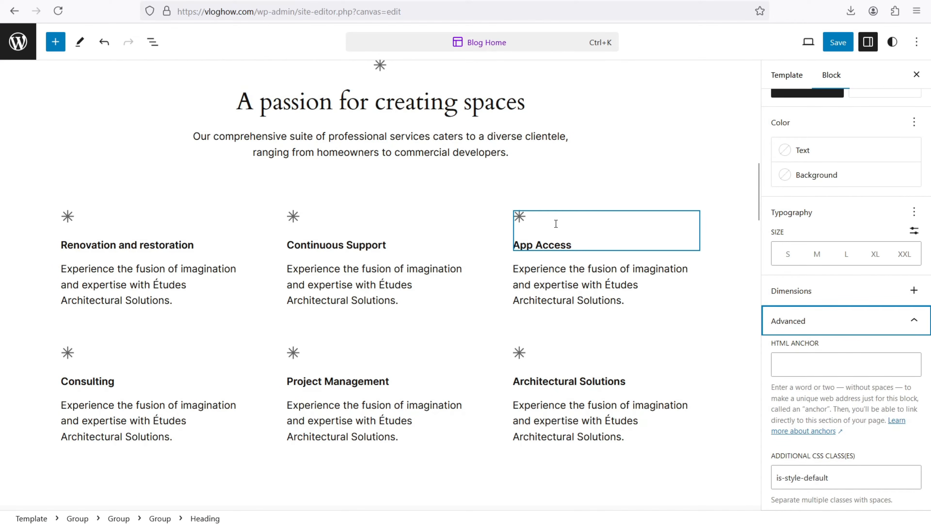
{"action": "scroll", "coordinate": [562, 237], "scroll_direction": "up", "scroll_amount": 10}
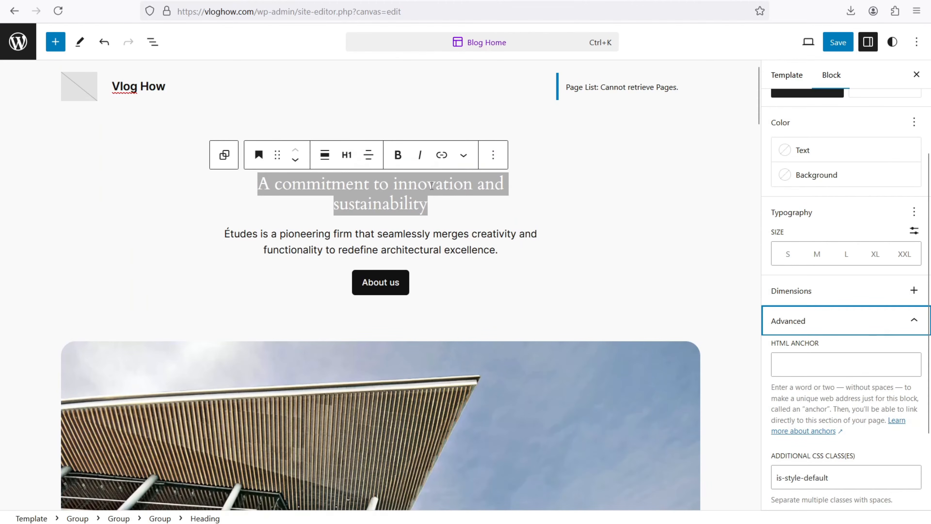
Reselect the hero heading and reopen the block settings sidebar.
{"action": "left_click", "coordinate": [472, 234]}
{"action": "left_click_drag", "start_coordinate": [515, 246], "coordinate": [246, 227]}
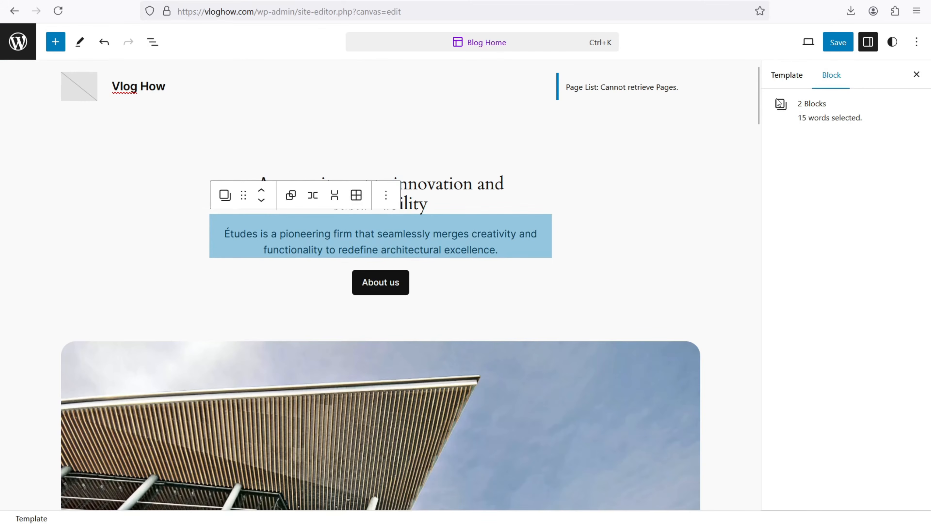
{"action": "left_click", "coordinate": [917, 75]}
{"action": "left_click", "coordinate": [473, 212]}
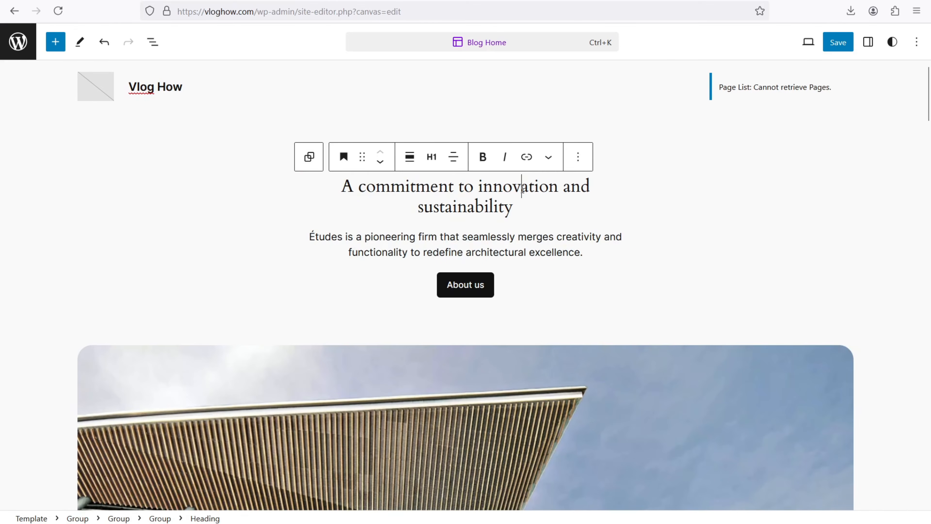
{"action": "left_click", "coordinate": [867, 42]}
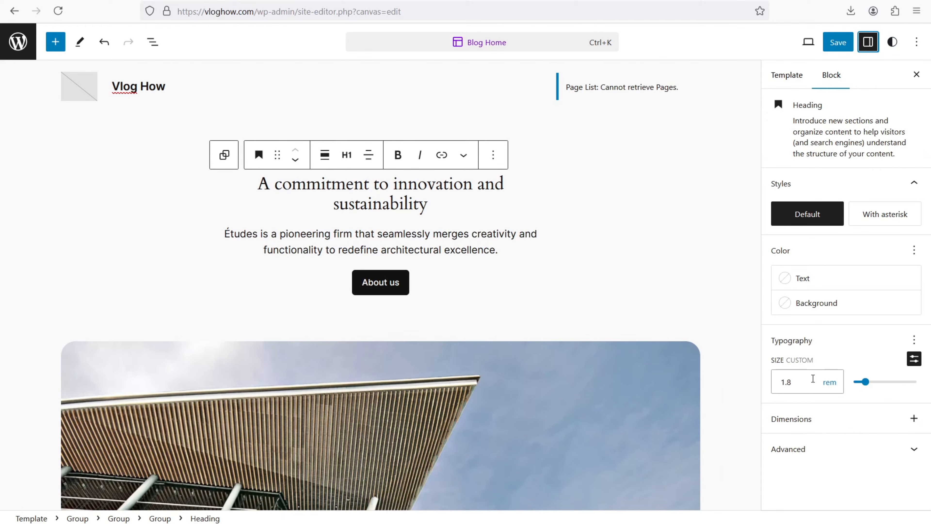
{"action": "mouse_move", "coordinate": [890, 210]}
{"action": "scroll", "coordinate": [519, 200], "scroll_direction": "down", "scroll_amount": 10}
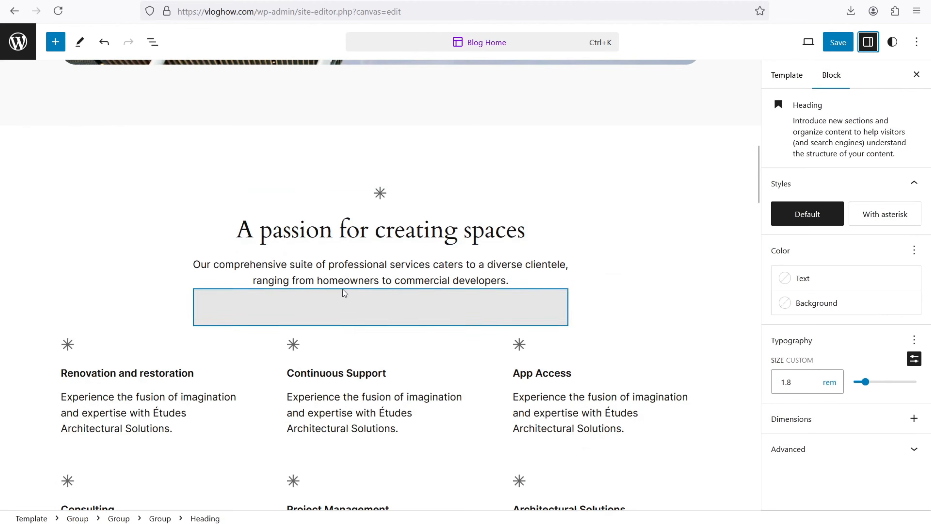
{"action": "scroll", "coordinate": [338, 339], "scroll_direction": "down", "scroll_amount": 2}
Turn Continuous Support into a paragraph with an empty block above, and toggle App Access's asterisk style.
{"action": "left_click", "coordinate": [339, 295]}
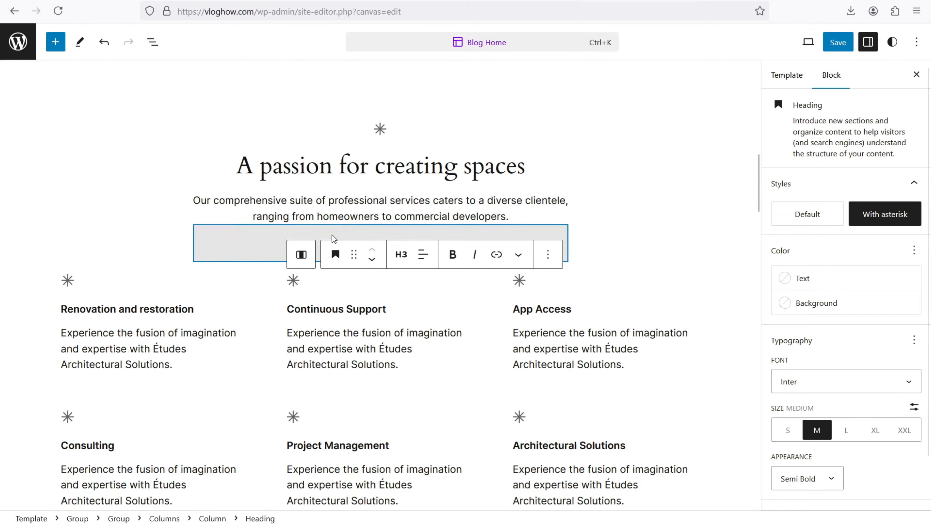
{"action": "key", "text": "BackSpace"}
{"action": "key", "text": "Return"}
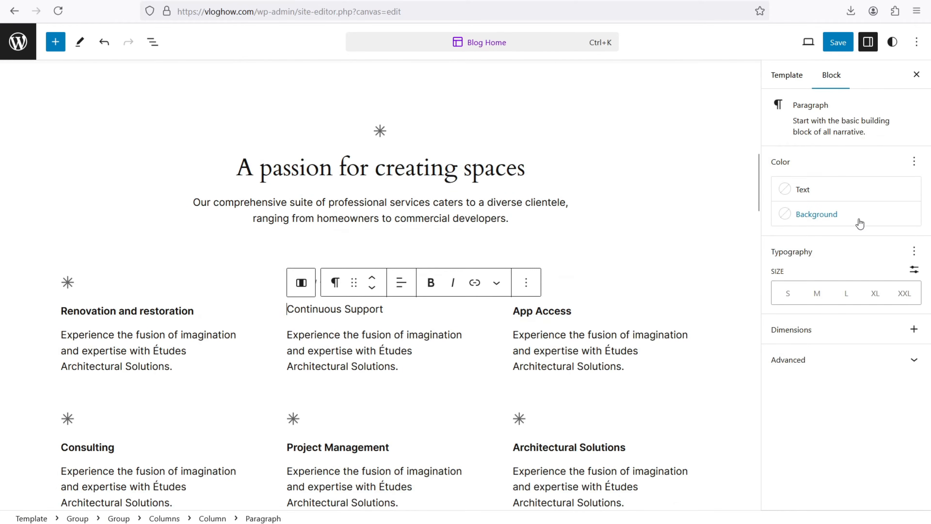
{"action": "left_click", "coordinate": [611, 304]}
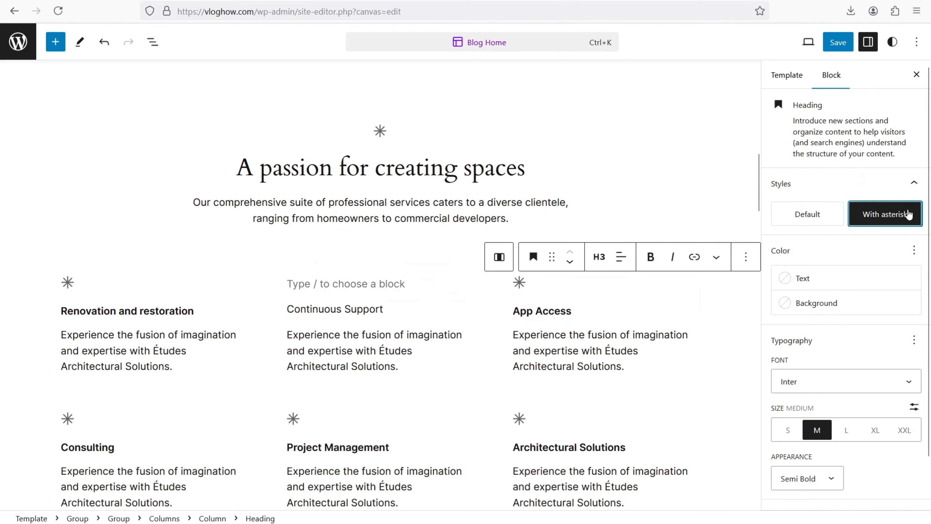
{"action": "left_click", "coordinate": [839, 215]}
{"action": "left_click", "coordinate": [881, 215]}
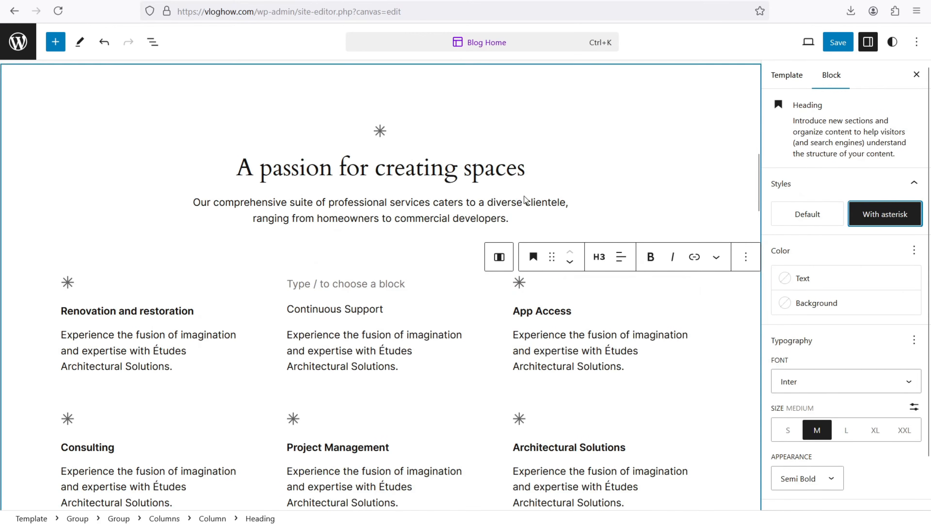
{"action": "scroll", "coordinate": [472, 159], "scroll_direction": "down", "scroll_amount": 8}
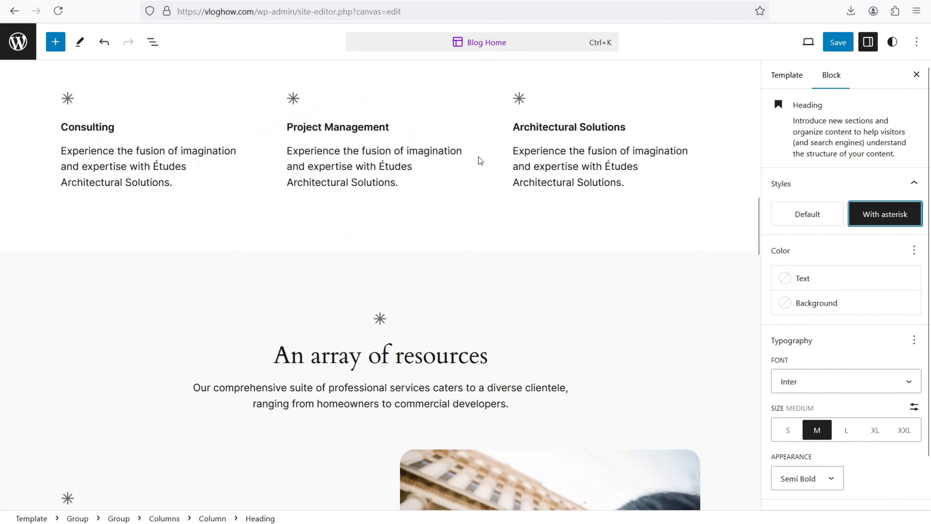
{"action": "left_click_drag", "start_coordinate": [758, 237], "coordinate": [766, 108]}
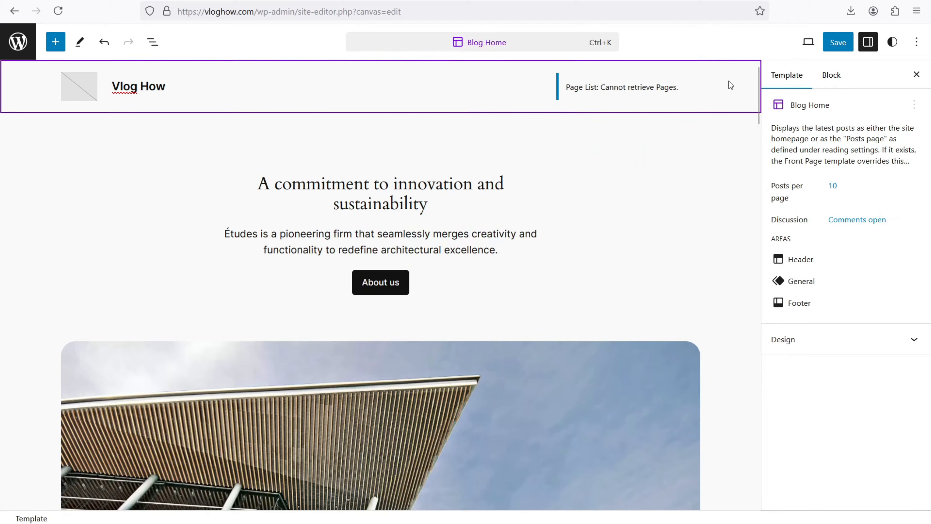
Leave the Site Editor and open Pages > All Pages, listing the Privacy Policy draft.
{"action": "left_click", "coordinate": [17, 42]}
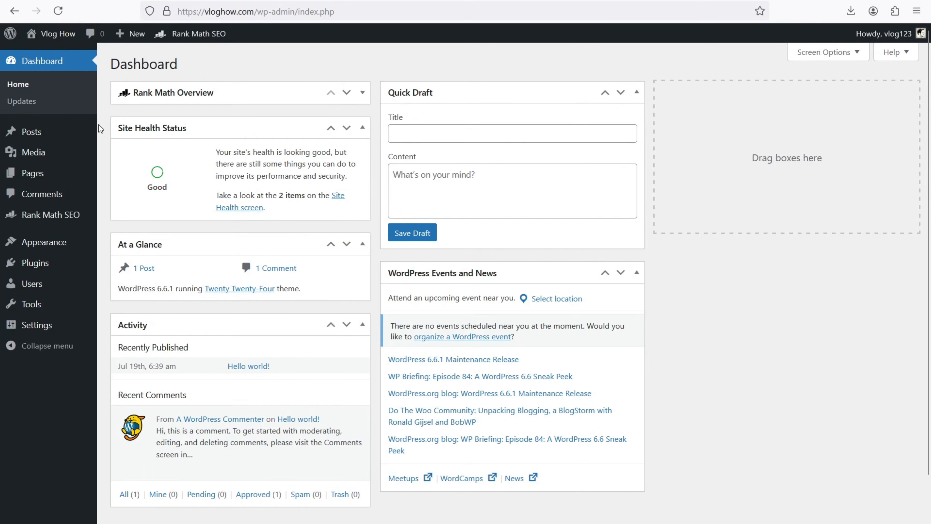
{"action": "mouse_move", "coordinate": [42, 175]}
{"action": "left_click", "coordinate": [42, 176]}
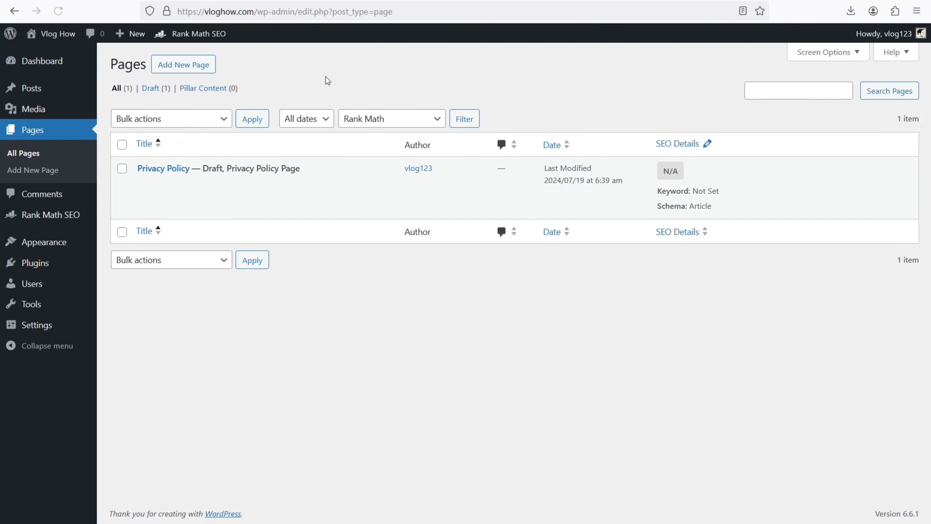
Create a blank page titled 'Home Page', publish it, and go back to the Pages list.
{"action": "left_click", "coordinate": [190, 67]}
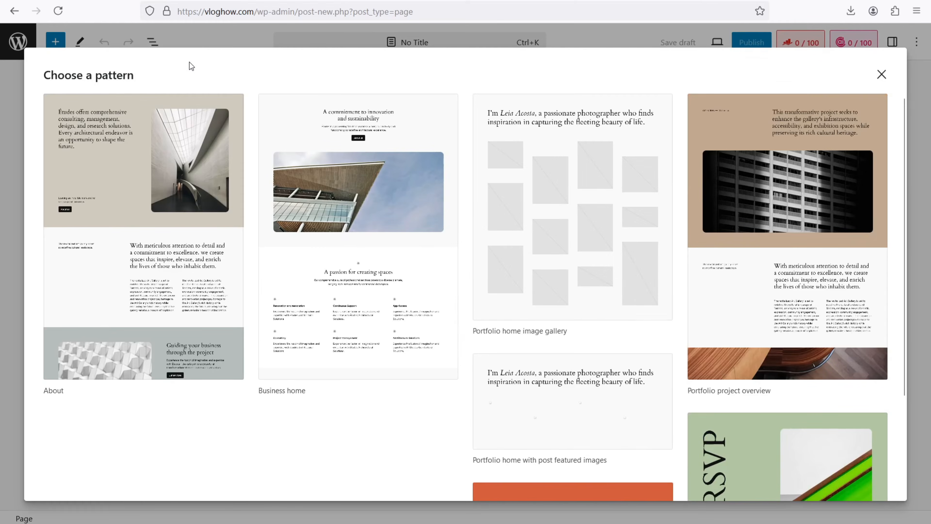
{"action": "left_click", "coordinate": [882, 75]}
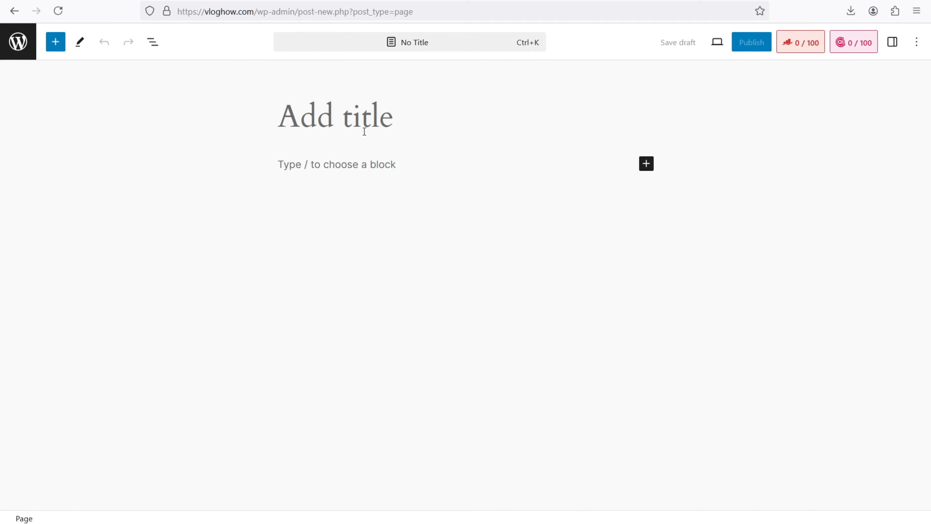
{"action": "type", "text": "Hom"}
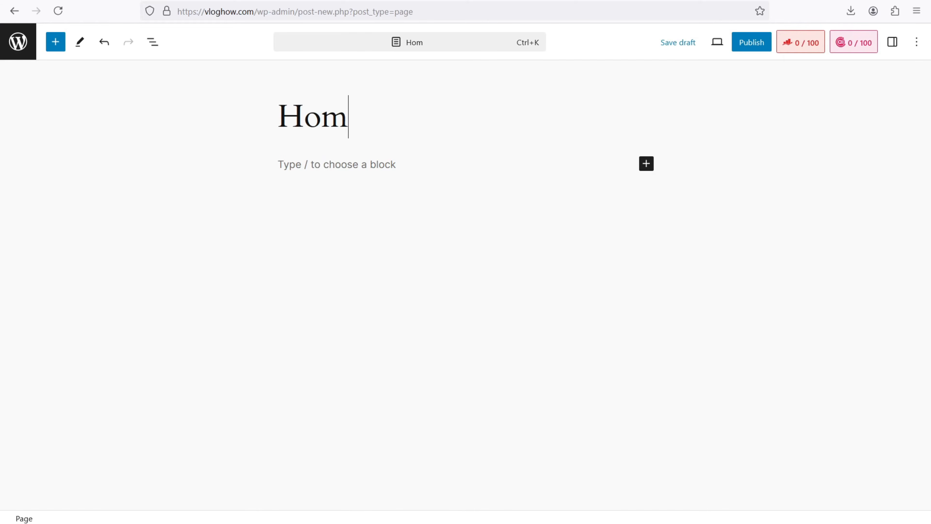
{"action": "type", "text": "e Page"}
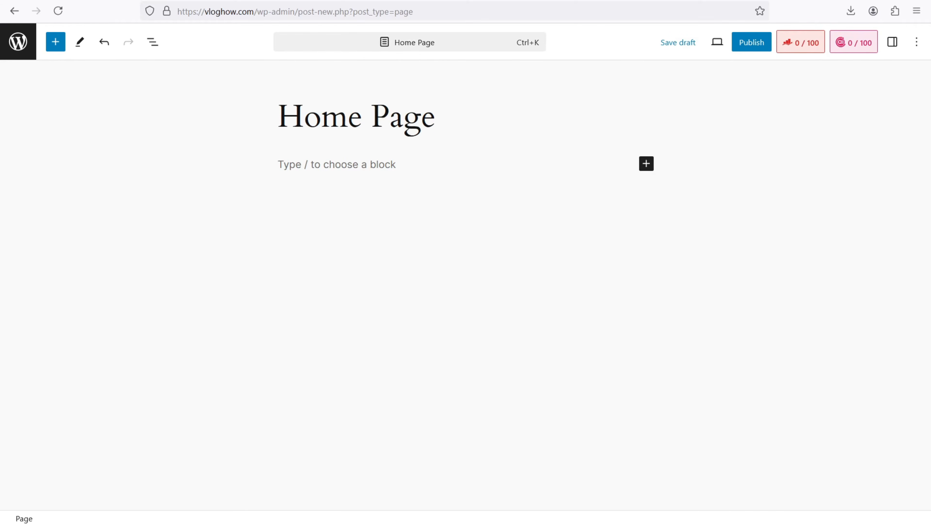
{"action": "left_click", "coordinate": [751, 42]}
{"action": "left_click", "coordinate": [801, 51]}
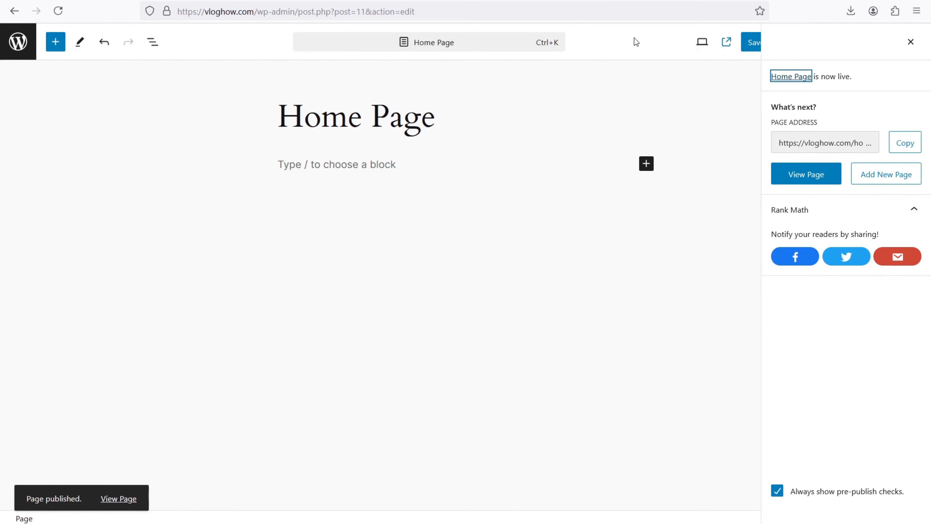
{"action": "left_click", "coordinate": [13, 46]}
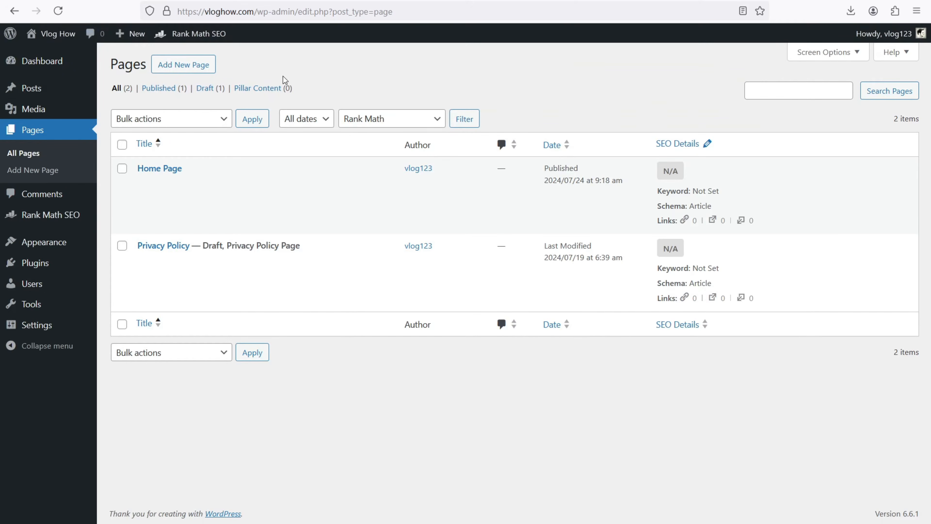
In Reading settings, set the homepage to the static page 'Home Page' and save.
{"action": "mouse_move", "coordinate": [46, 329]}
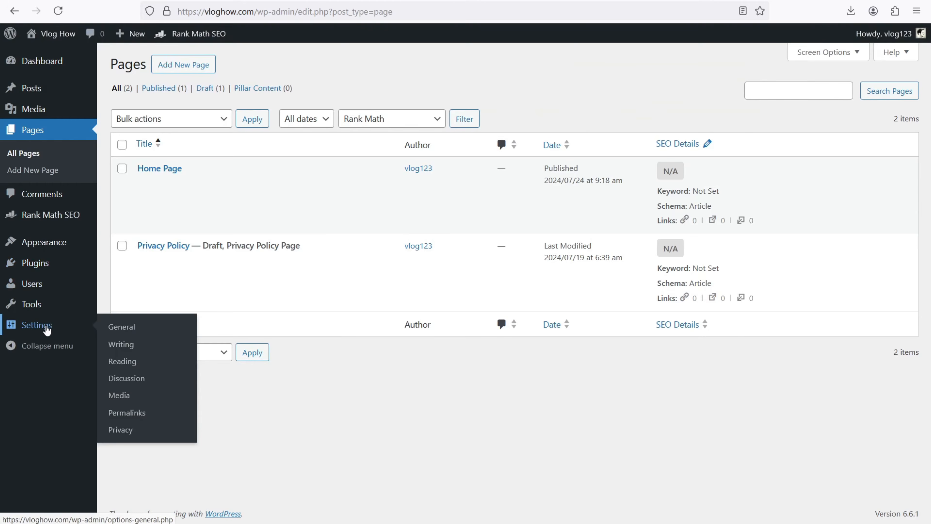
{"action": "left_click", "coordinate": [134, 361]}
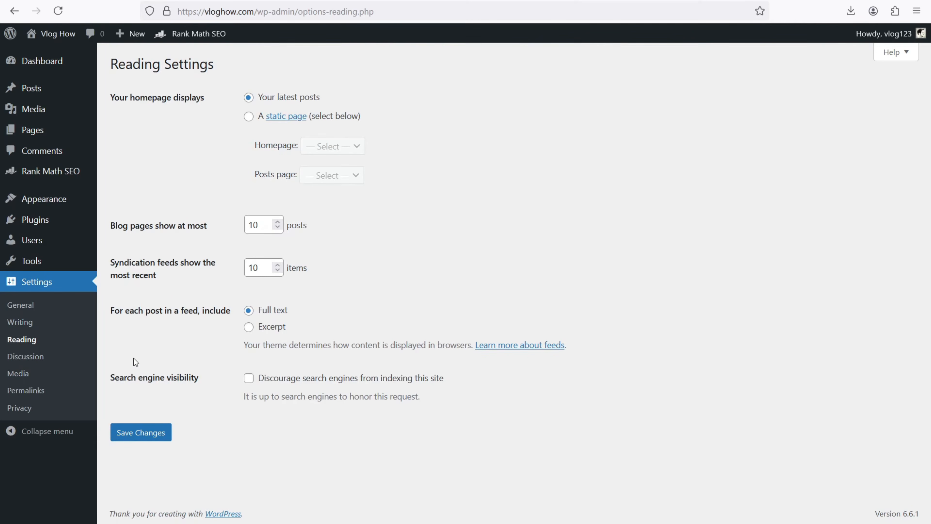
{"action": "left_click_drag", "start_coordinate": [130, 97], "coordinate": [257, 98]}
{"action": "left_click", "coordinate": [248, 116]}
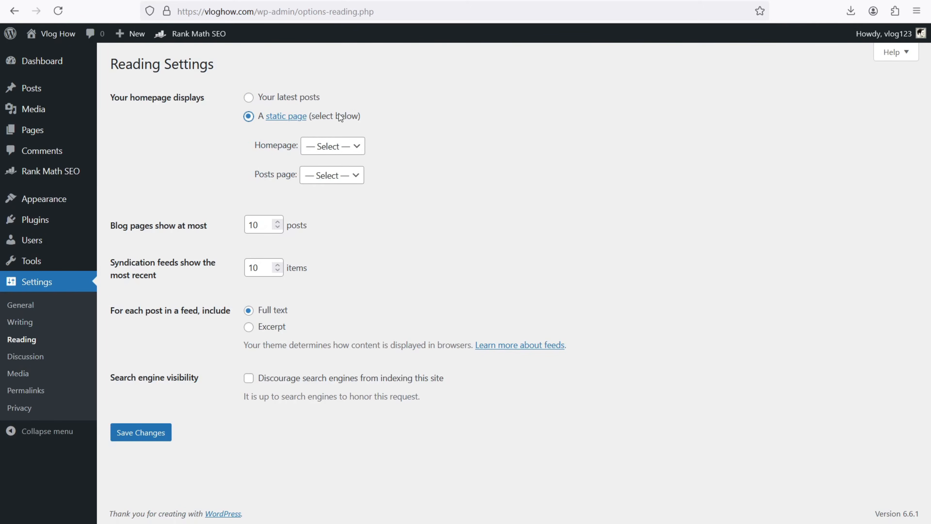
{"action": "left_click", "coordinate": [339, 148]}
{"action": "left_click", "coordinate": [332, 183]}
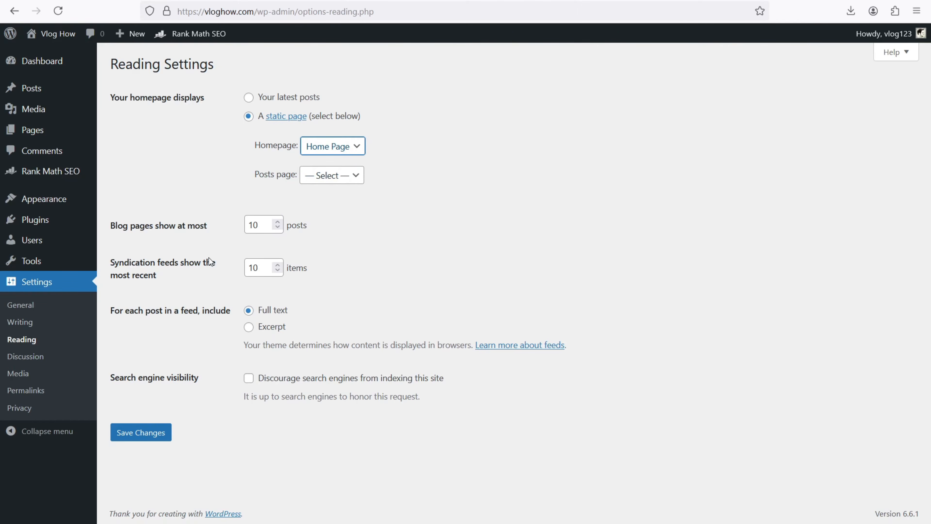
{"action": "left_click", "coordinate": [139, 433]}
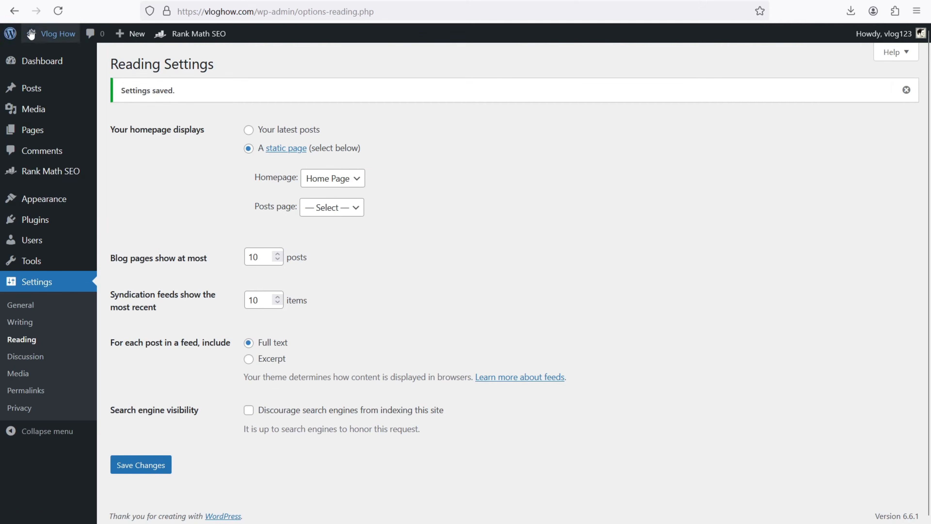
Preview the live site in a new tab, then close it and go to Pages.
{"action": "right_click", "coordinate": [51, 34]}
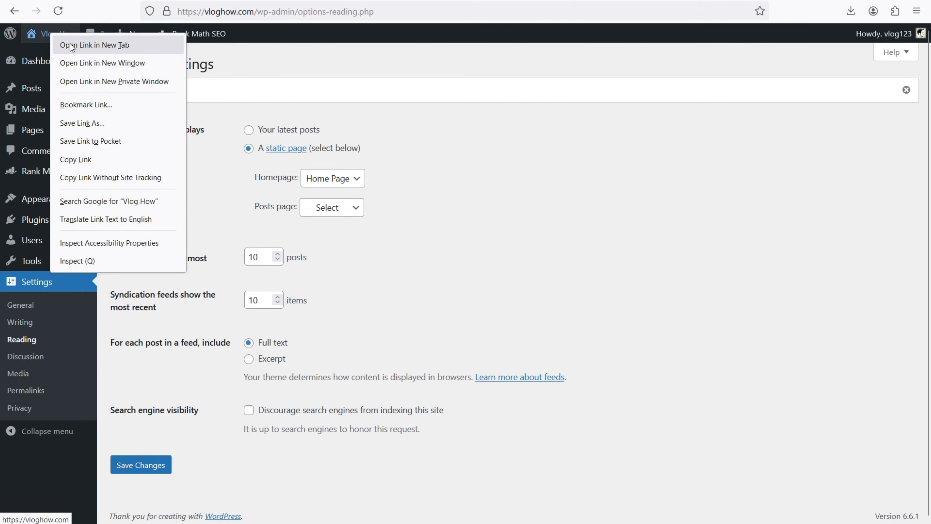
{"action": "left_click", "coordinate": [71, 45]}
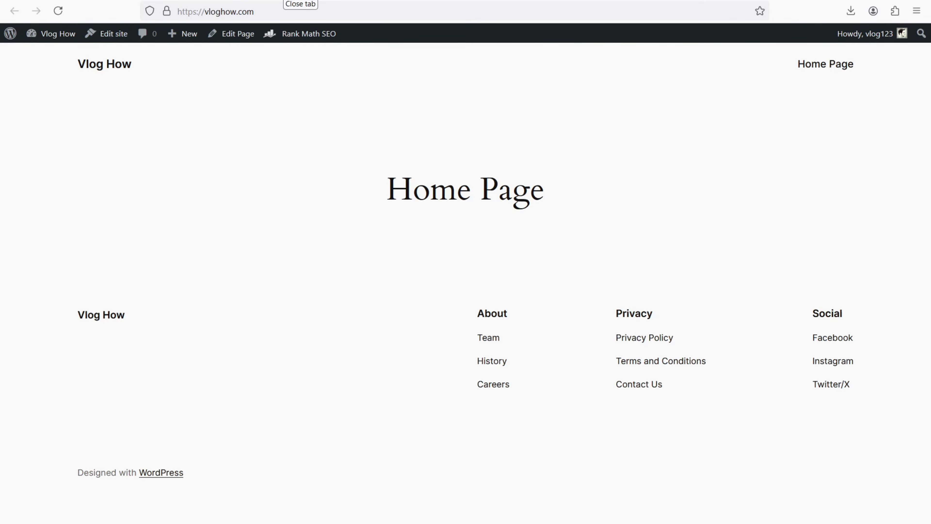
{"action": "left_click", "coordinate": [301, 0]}
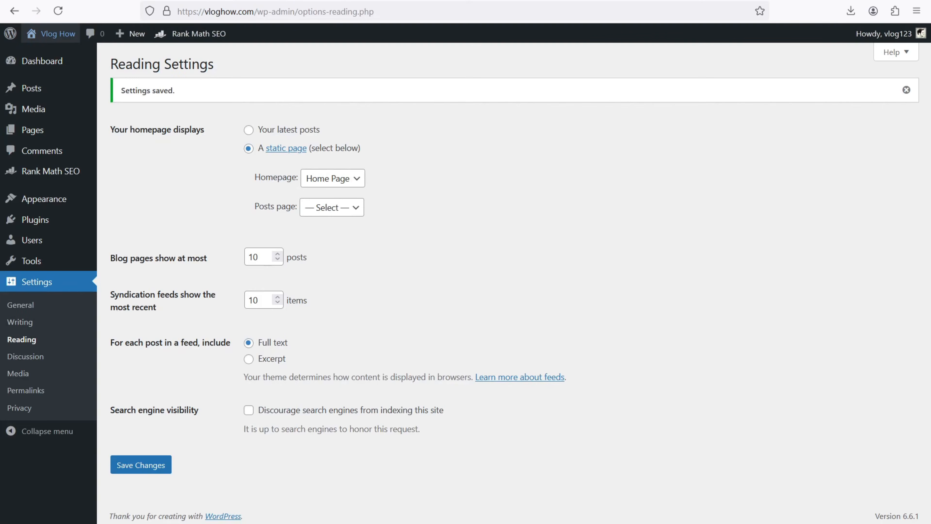
{"action": "left_click", "coordinate": [38, 133]}
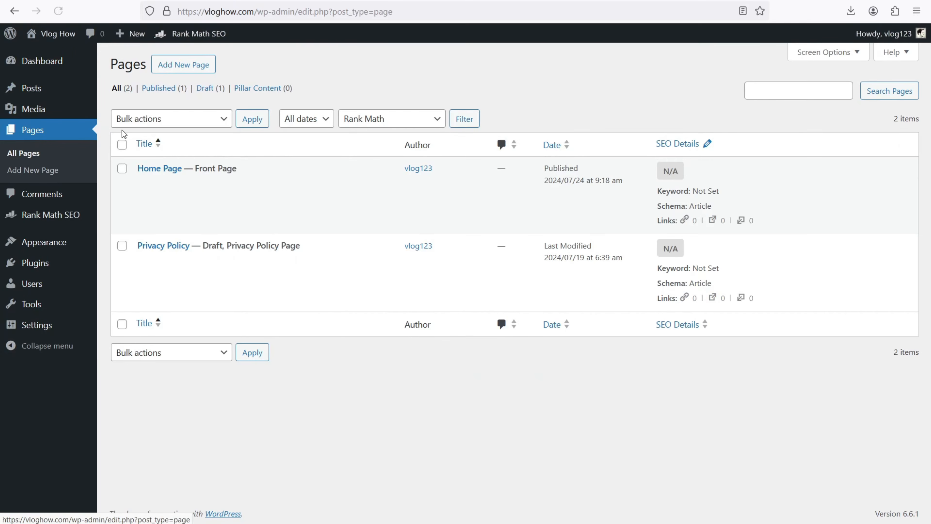
{"action": "left_click", "coordinate": [156, 169]}
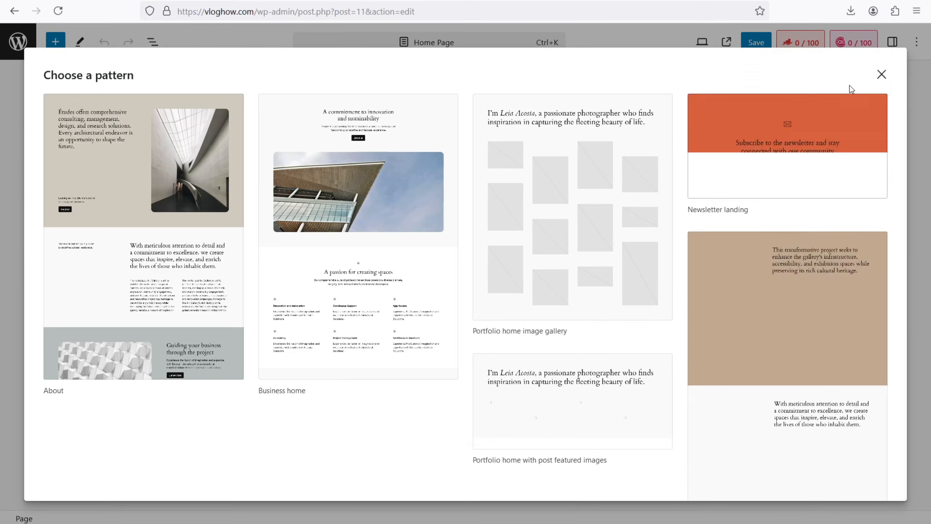
{"action": "left_click", "coordinate": [881, 74]}
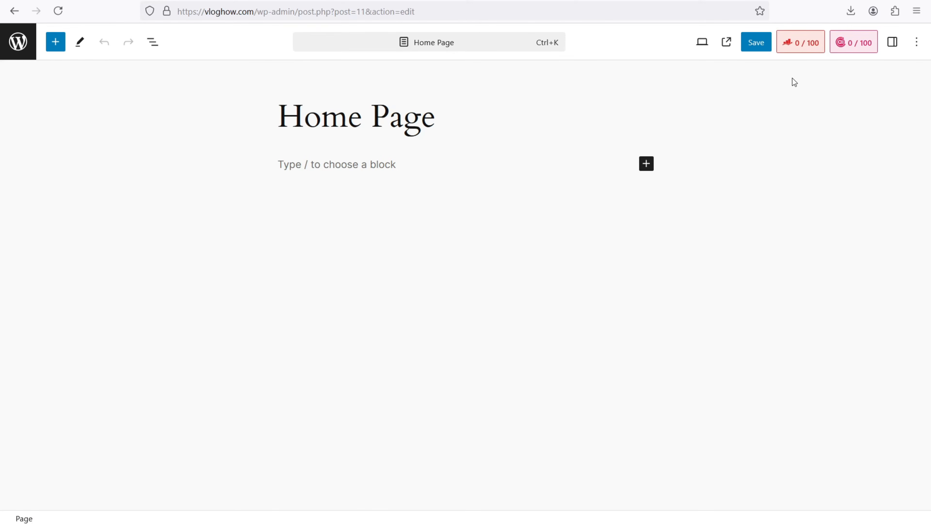
{"action": "left_click", "coordinate": [893, 42]}
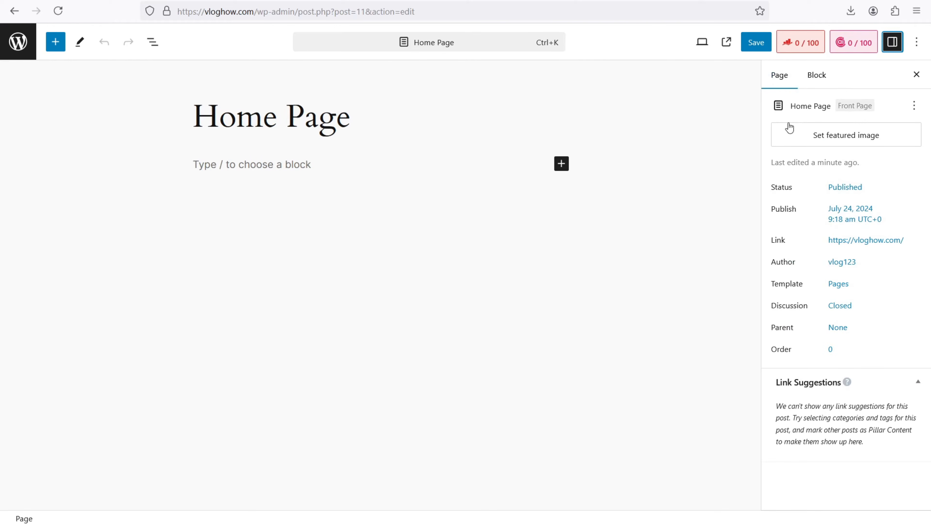
{"action": "left_click", "coordinate": [840, 287]}
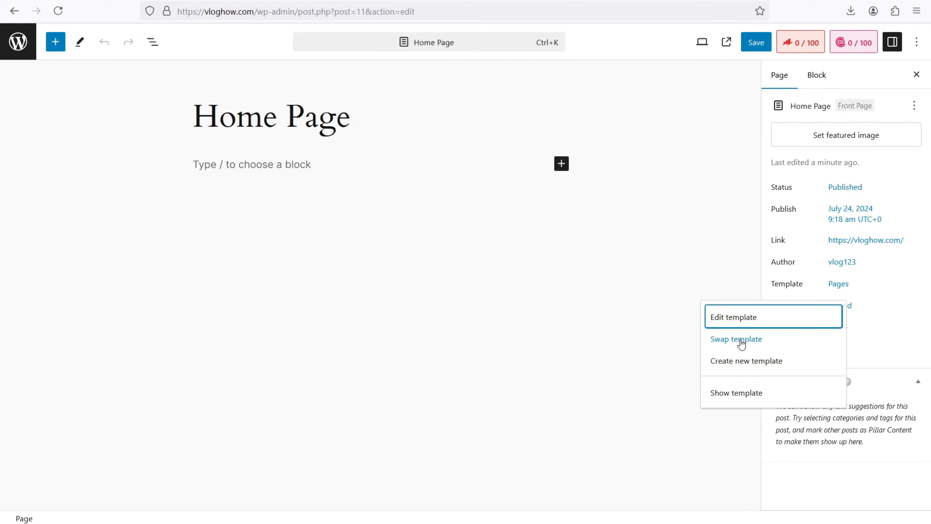
{"action": "right_click", "coordinate": [17, 38]}
{"action": "left_click", "coordinate": [31, 50]}
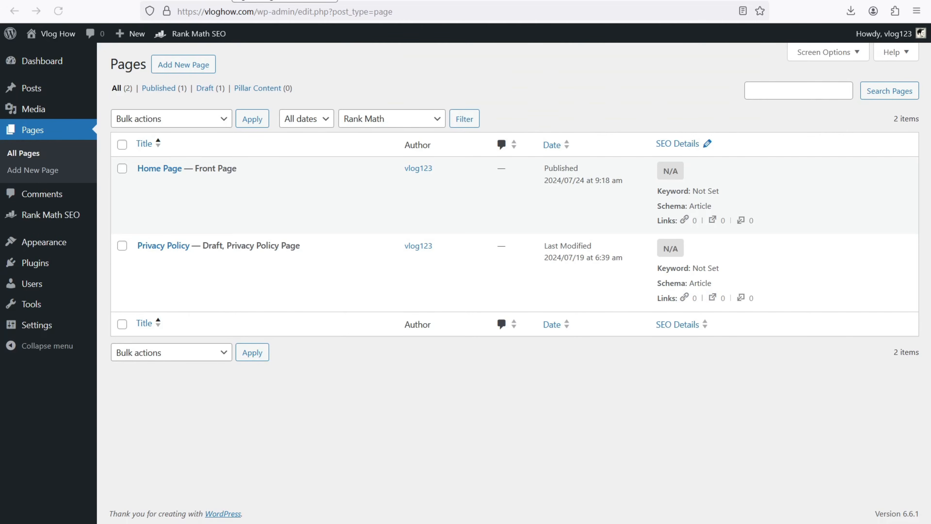
{"action": "right_click", "coordinate": [60, 34]}
{"action": "left_click", "coordinate": [94, 46]}
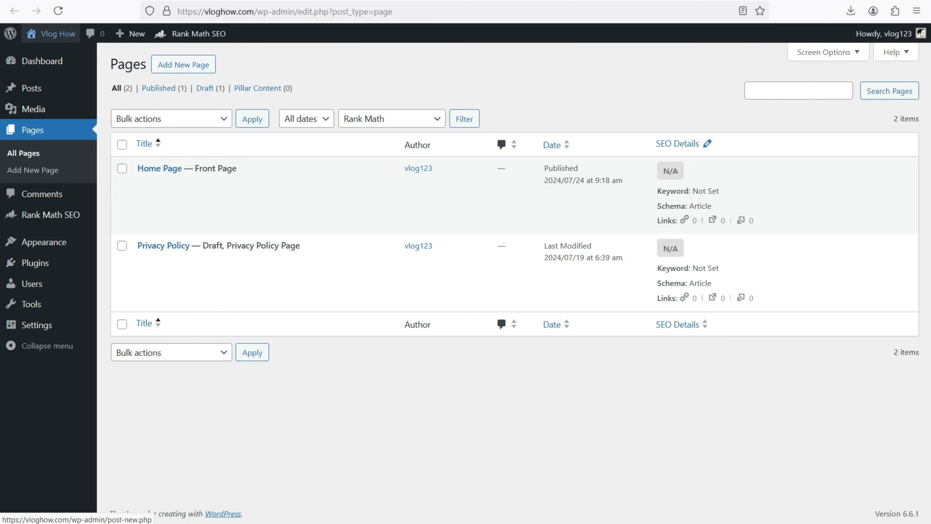
Compare the 'Home Page' heading on the live site with the title in the editor.
{"action": "key", "text": "ctrl+Tab"}
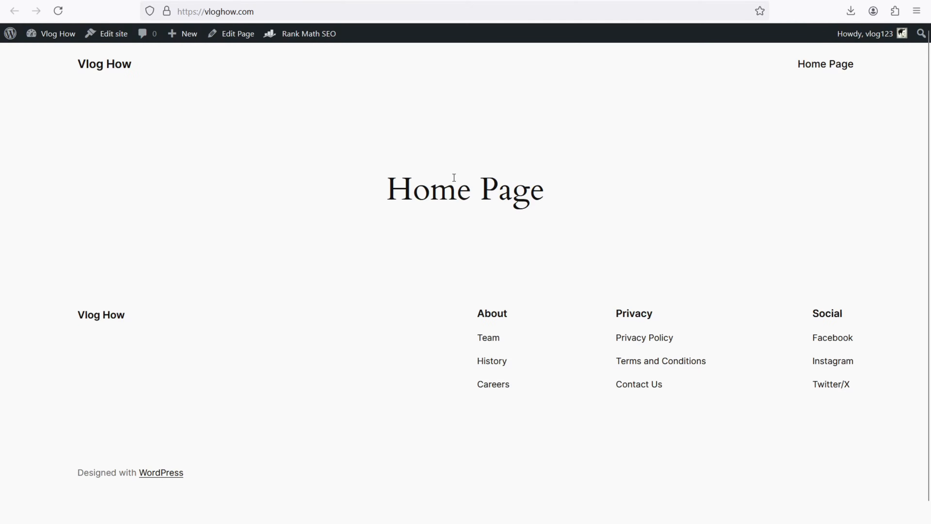
{"action": "left_click_drag", "start_coordinate": [368, 185], "coordinate": [644, 197]}
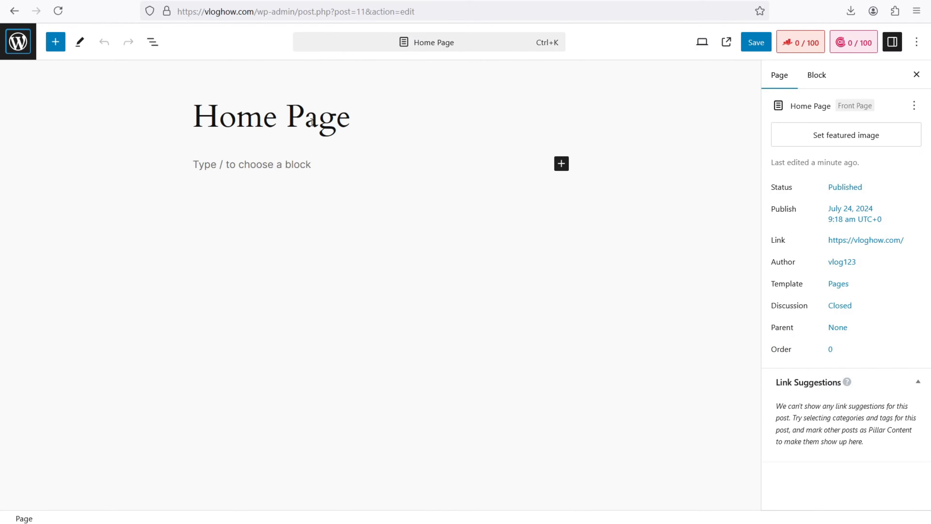
{"action": "left_click_drag", "start_coordinate": [337, 117], "coordinate": [277, 87]}
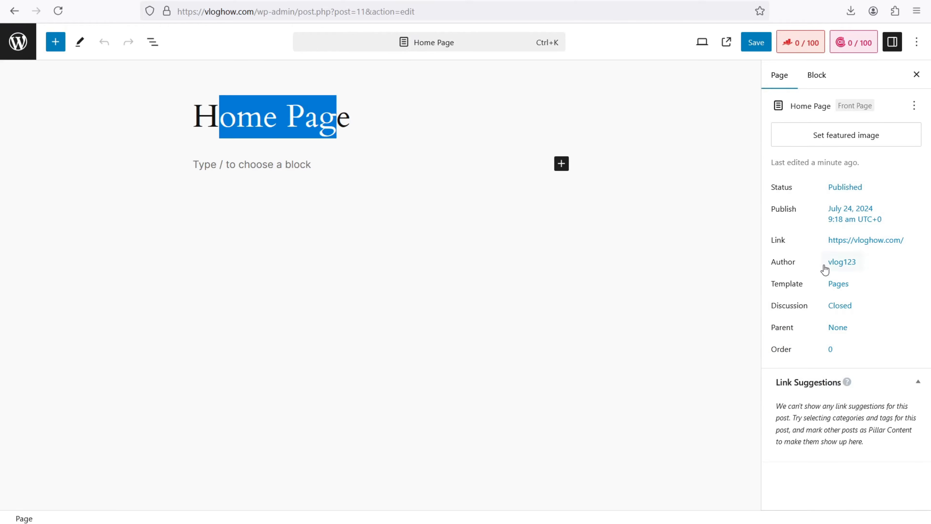
Swap the Home Page template to 'Page No Title' and save the page.
{"action": "left_click", "coordinate": [839, 285]}
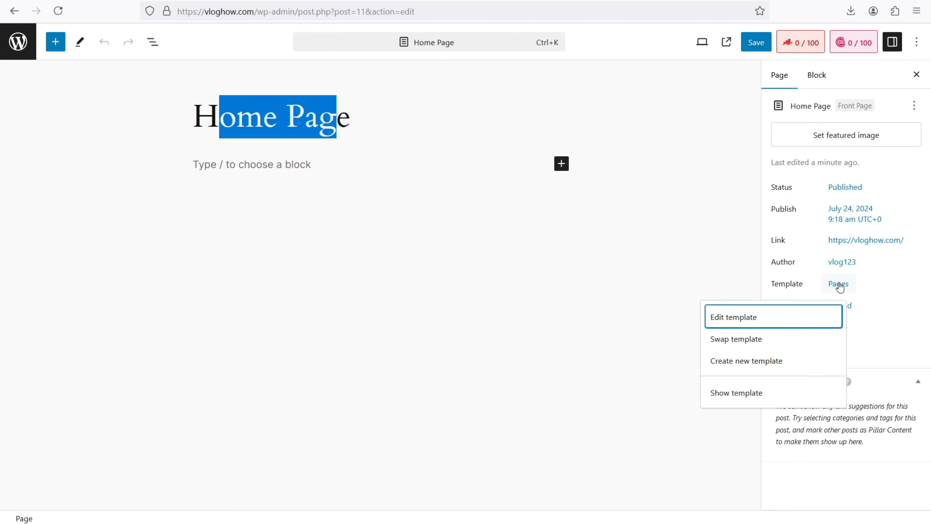
{"action": "left_click", "coordinate": [748, 339]}
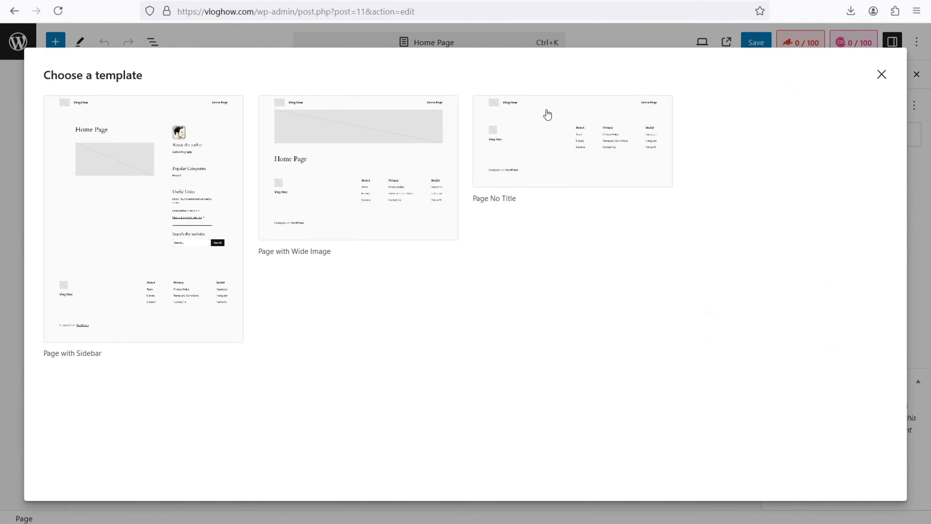
{"action": "left_click", "coordinate": [546, 143]}
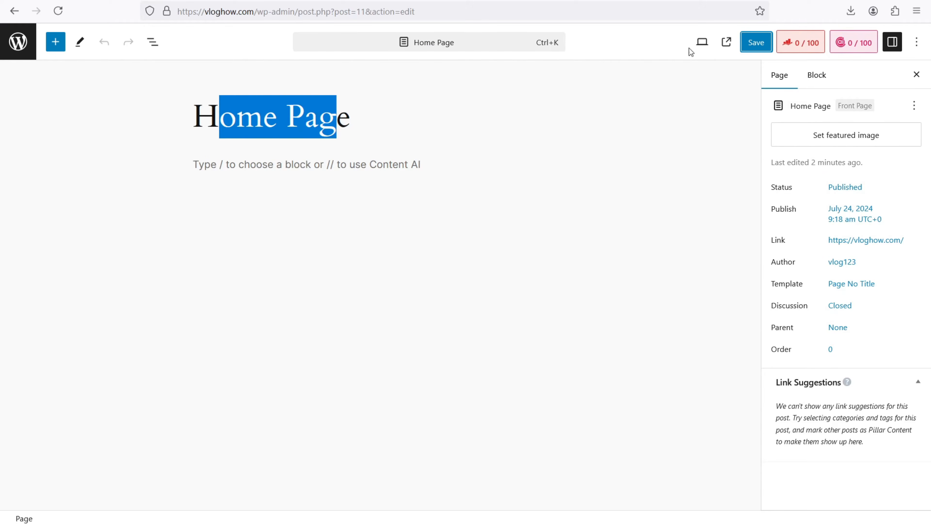
{"action": "left_click", "coordinate": [765, 43]}
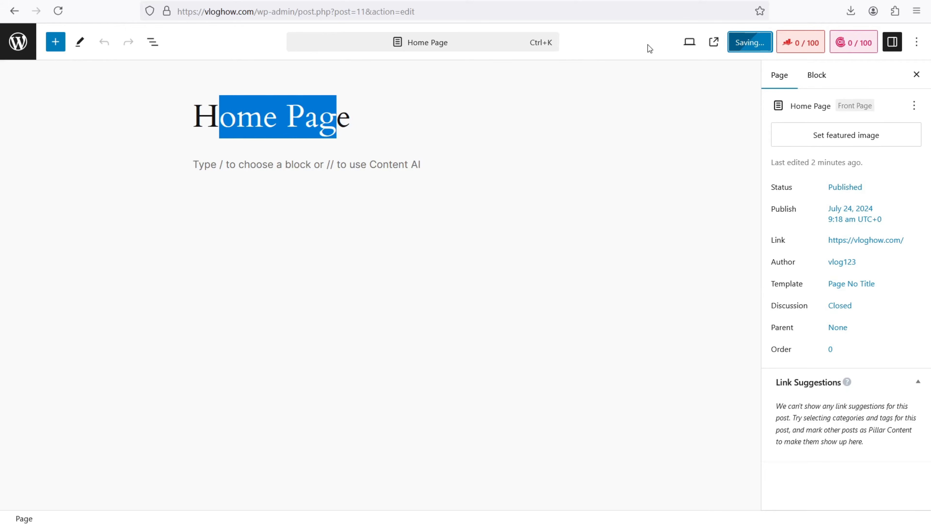
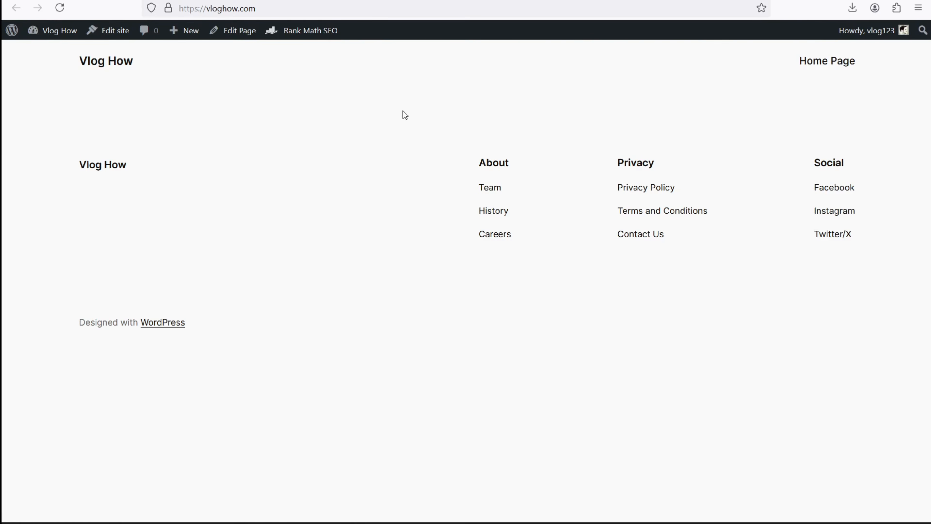
Edit the Home Page and insert the 'Services call to action with image on left' pattern from Call to Action.
{"action": "left_click", "coordinate": [233, 30]}
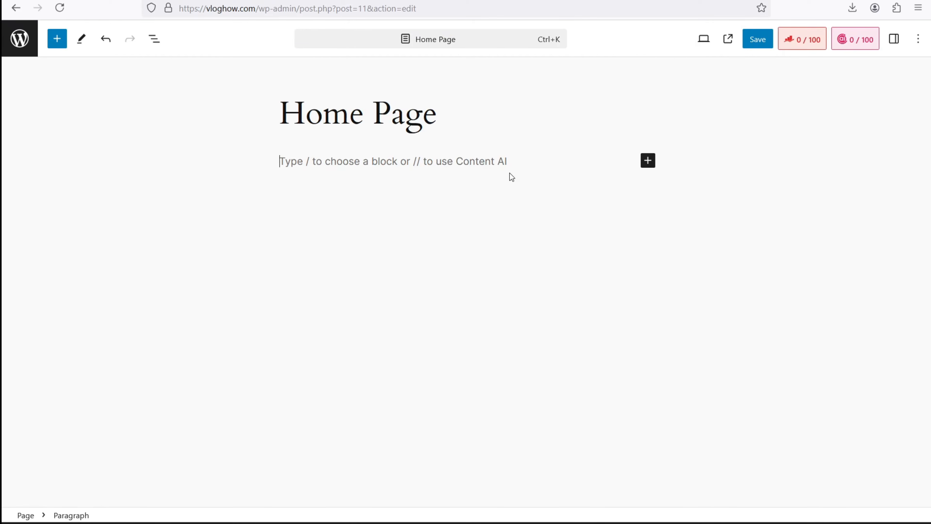
{"action": "left_click", "coordinate": [648, 161]}
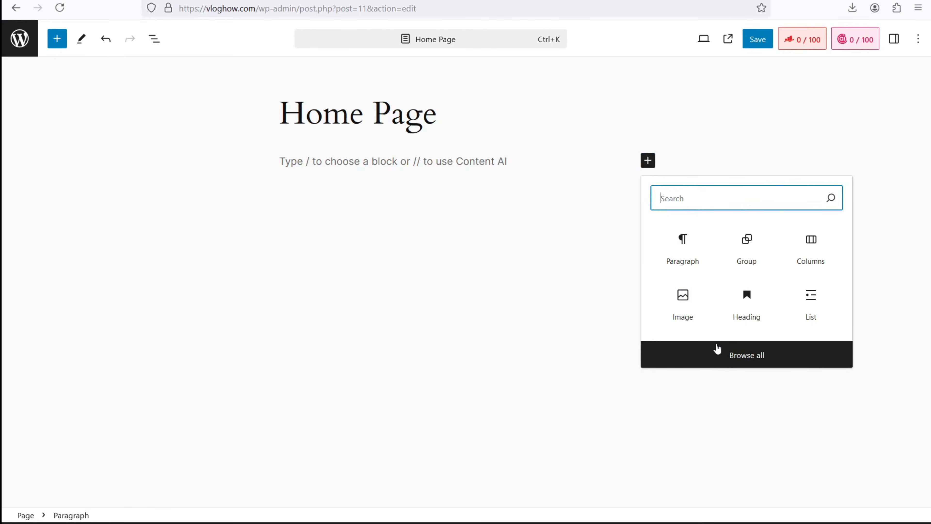
{"action": "left_click", "coordinate": [717, 349]}
{"action": "left_click", "coordinate": [90, 78]}
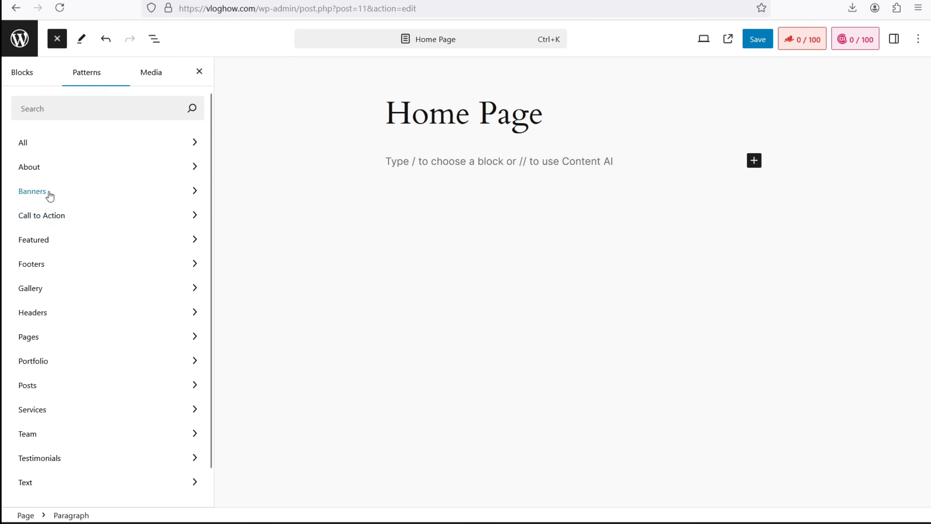
{"action": "left_click", "coordinate": [58, 220]}
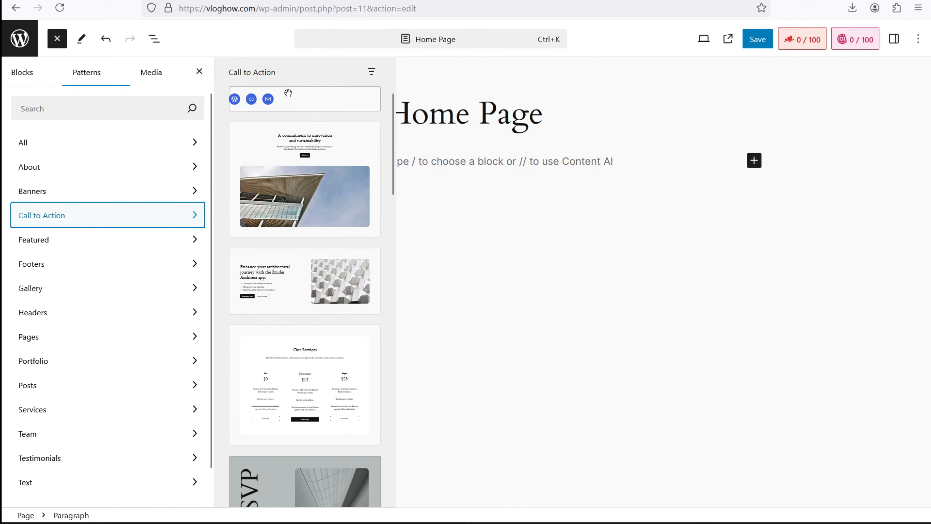
{"action": "scroll", "coordinate": [296, 186], "scroll_direction": "down", "scroll_amount": 10}
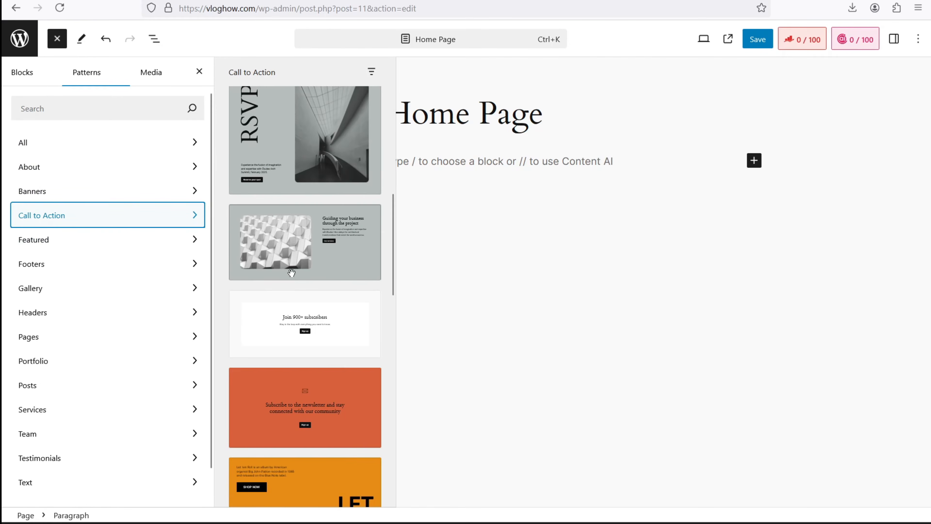
{"action": "scroll", "coordinate": [309, 257], "scroll_direction": "up", "scroll_amount": 2}
{"action": "scroll", "coordinate": [310, 257], "scroll_direction": "up", "scroll_amount": 8}
{"action": "scroll", "coordinate": [298, 191], "scroll_direction": "down", "scroll_amount": 3}
{"action": "scroll", "coordinate": [289, 157], "scroll_direction": "up", "scroll_amount": 3}
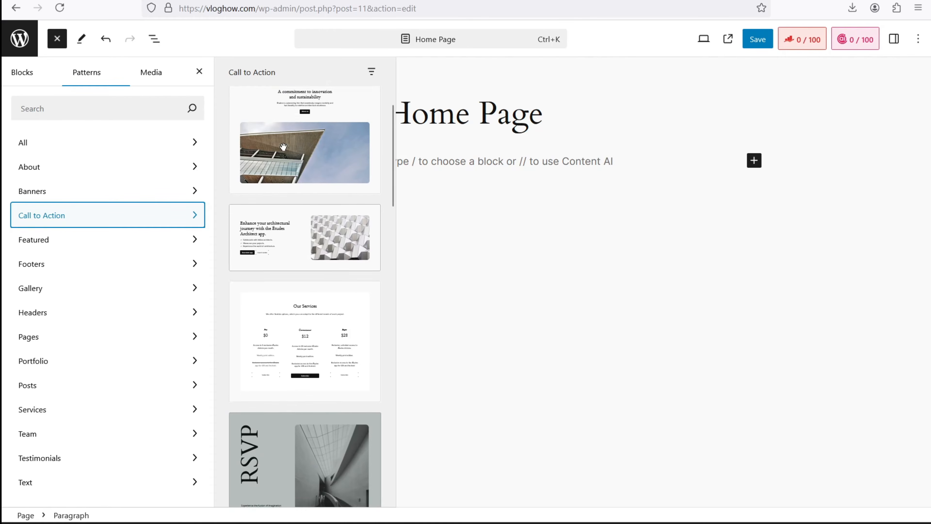
{"action": "scroll", "coordinate": [290, 157], "scroll_direction": "down", "scroll_amount": 5}
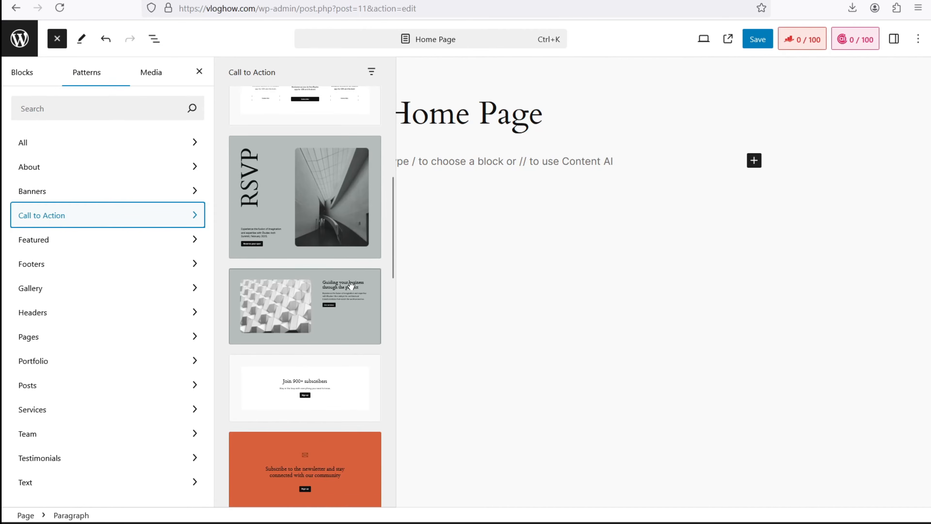
{"action": "left_click", "coordinate": [327, 305]}
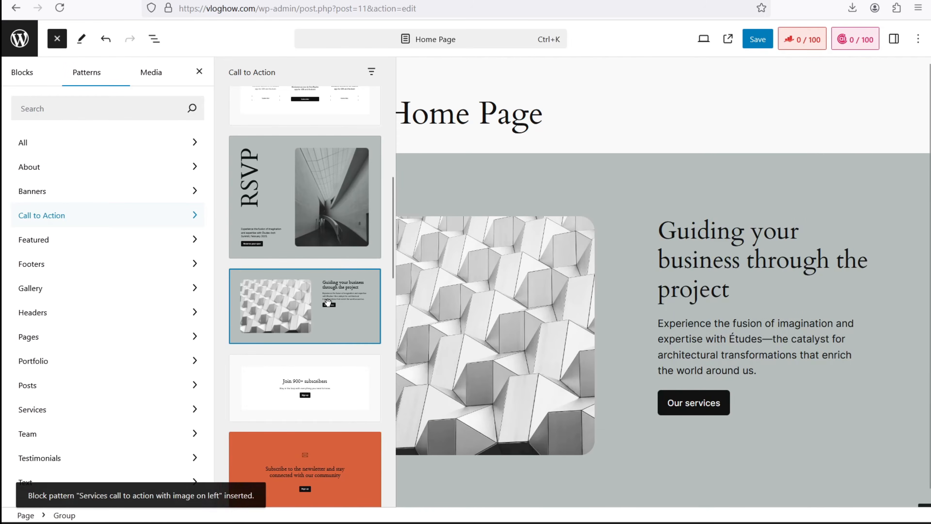
Set the call-to-action section background to the off-white Base (#F9F9F9) swatch.
{"action": "left_click", "coordinate": [489, 176]}
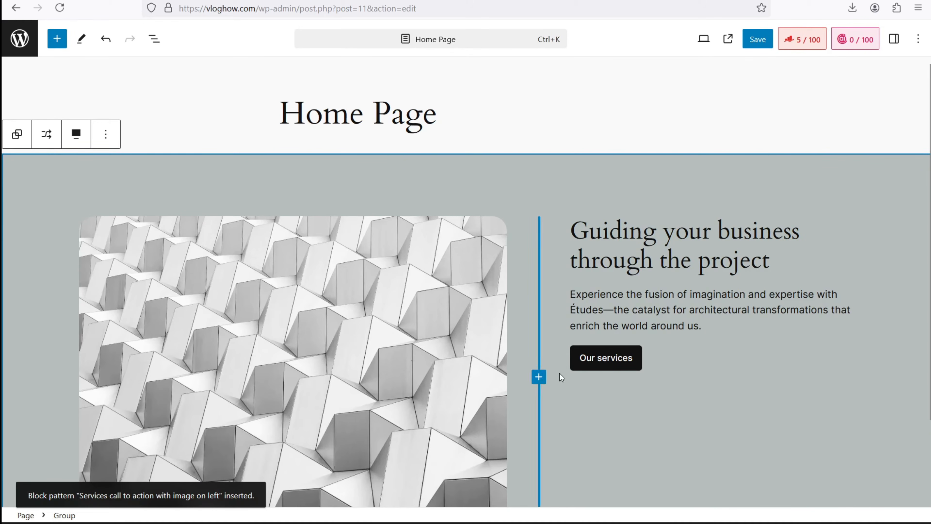
{"action": "left_click", "coordinate": [893, 44]}
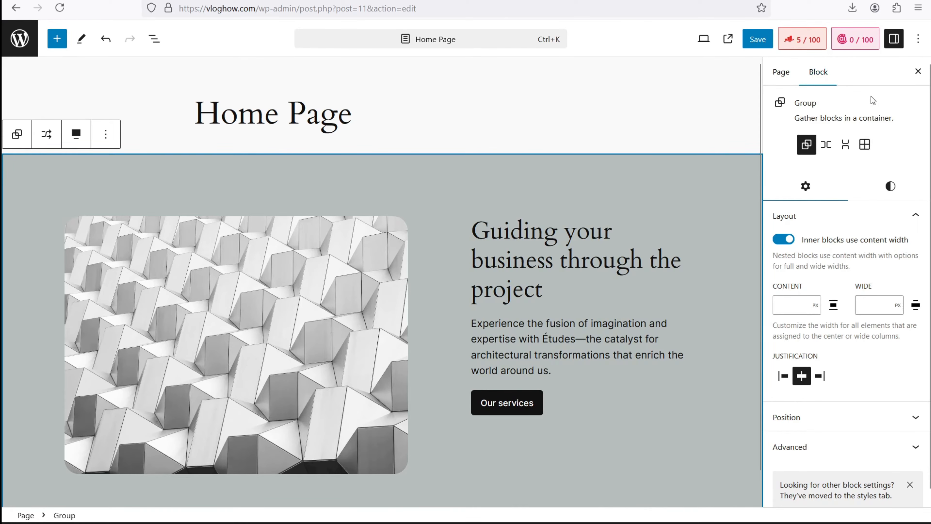
{"action": "left_click", "coordinate": [891, 186]}
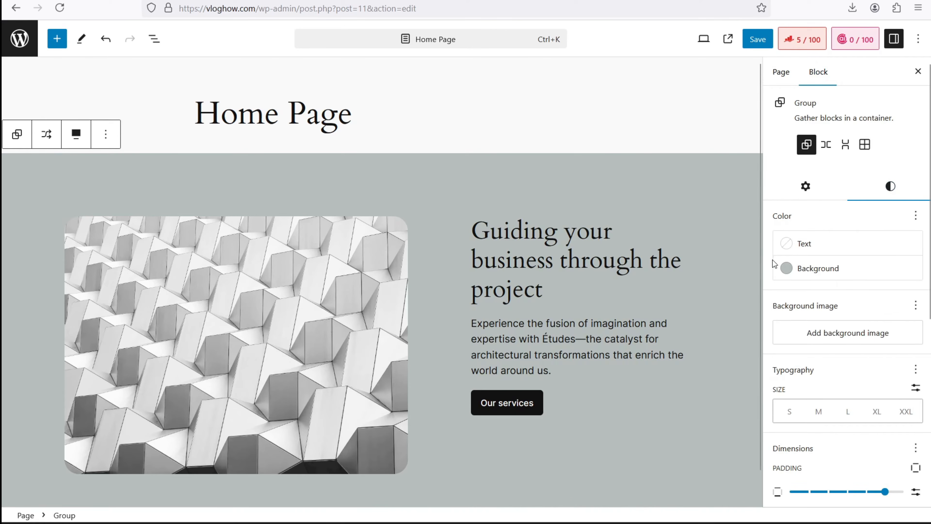
{"action": "left_click", "coordinate": [810, 271]}
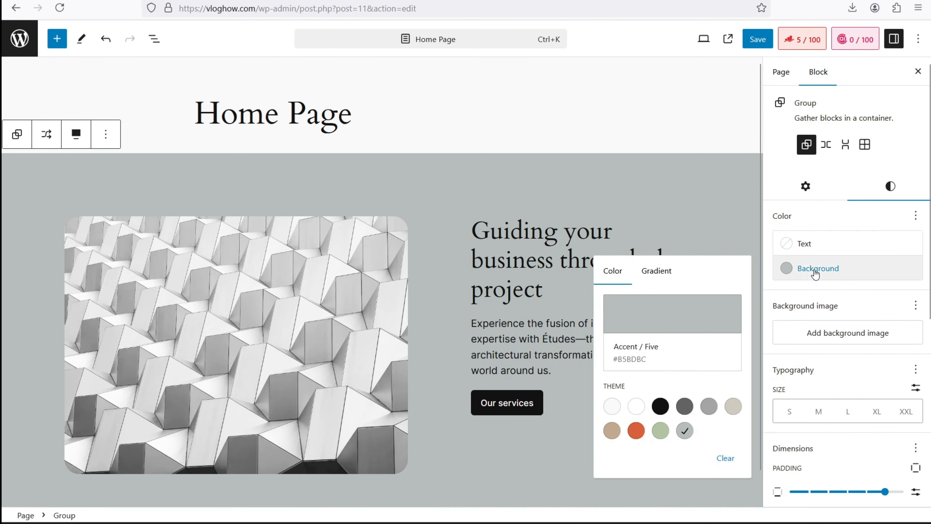
{"action": "left_click", "coordinate": [605, 411]}
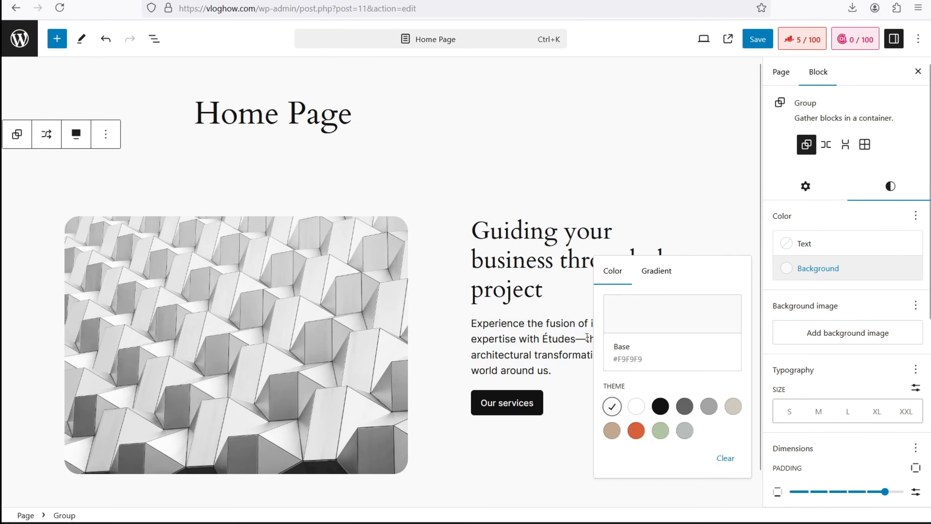
{"action": "left_click", "coordinate": [636, 406]}
{"action": "left_click", "coordinate": [618, 408]}
{"action": "left_click", "coordinate": [413, 192]}
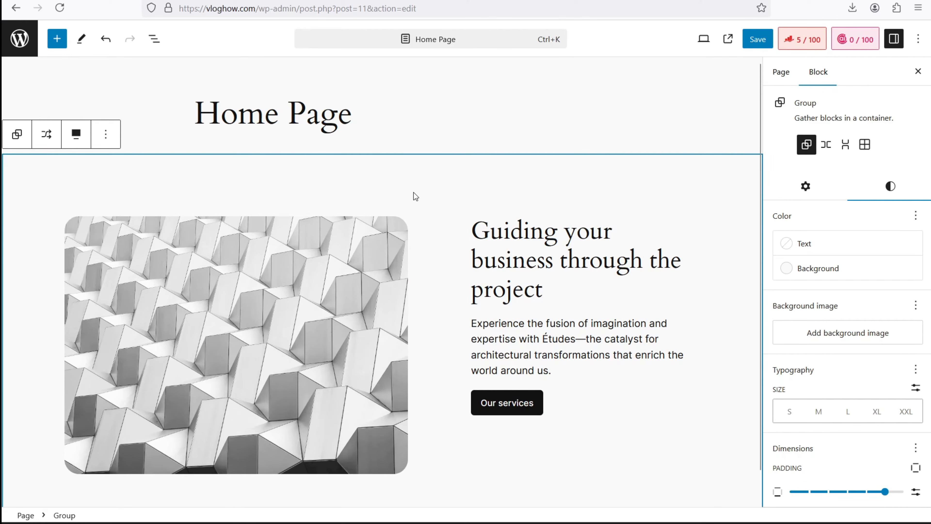
{"action": "left_click", "coordinate": [524, 231]}
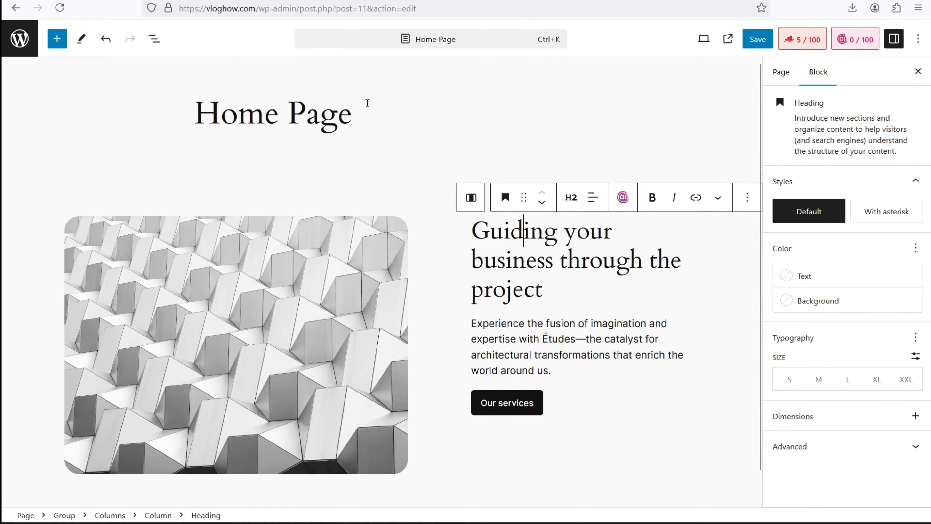
Make the 'Guiding your business through the project' heading an H1.
{"action": "left_click_drag", "start_coordinate": [362, 118], "coordinate": [202, 112]}
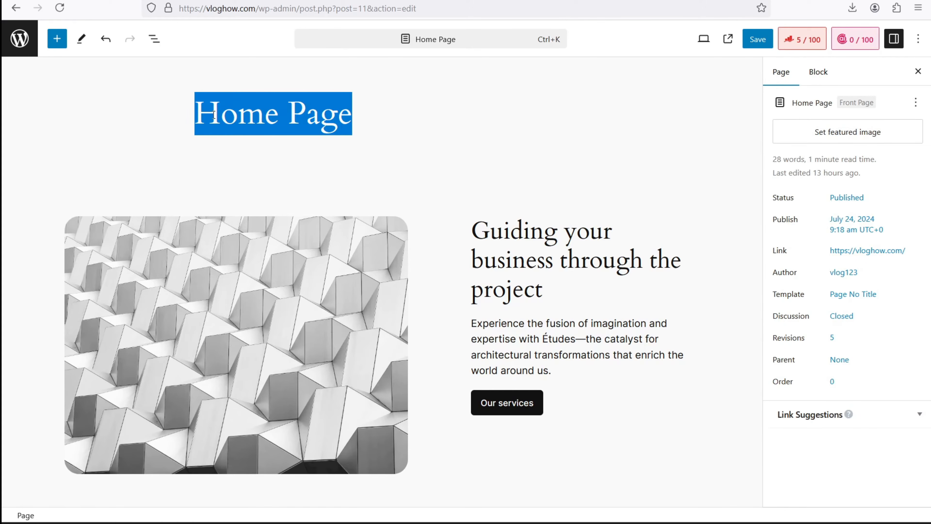
{"action": "left_click", "coordinate": [532, 221]}
{"action": "left_click_drag", "start_coordinate": [547, 290], "coordinate": [458, 236]}
{"action": "left_click", "coordinate": [571, 197]}
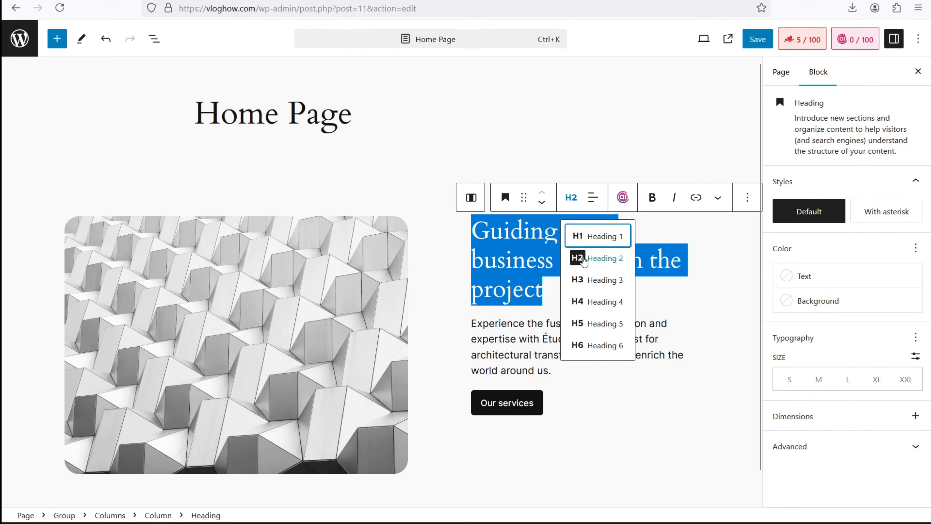
{"action": "left_click", "coordinate": [603, 236]}
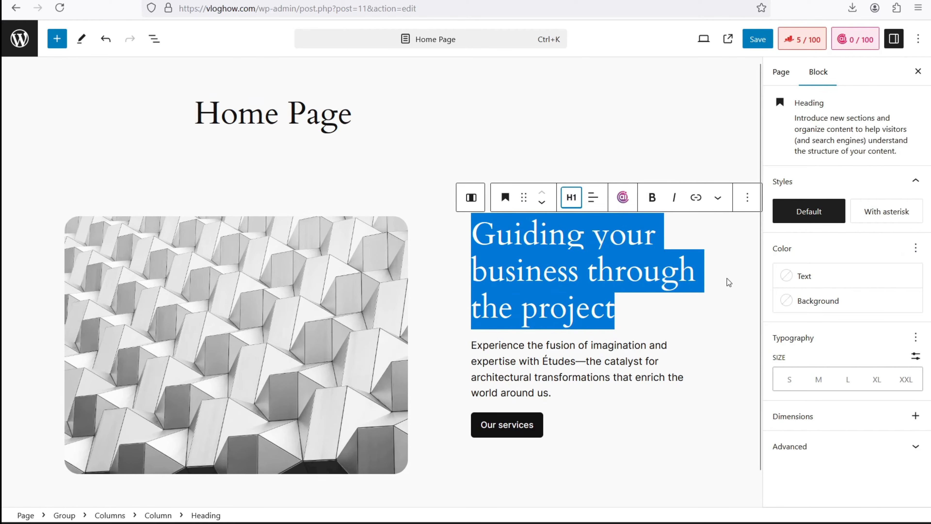
Give the heading a custom 45 px font size.
{"action": "left_click", "coordinate": [918, 358]}
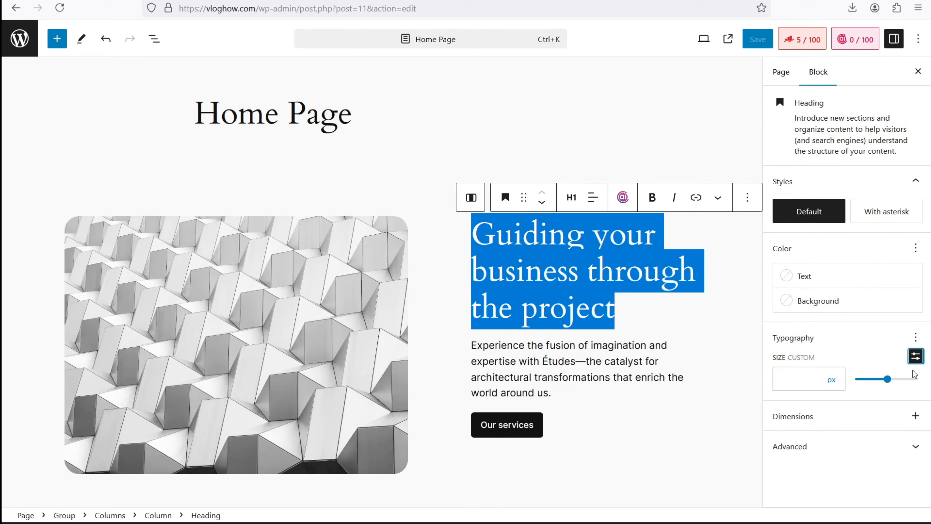
{"action": "left_click", "coordinate": [887, 380]}
{"action": "left_click_drag", "start_coordinate": [887, 383], "coordinate": [885, 384]}
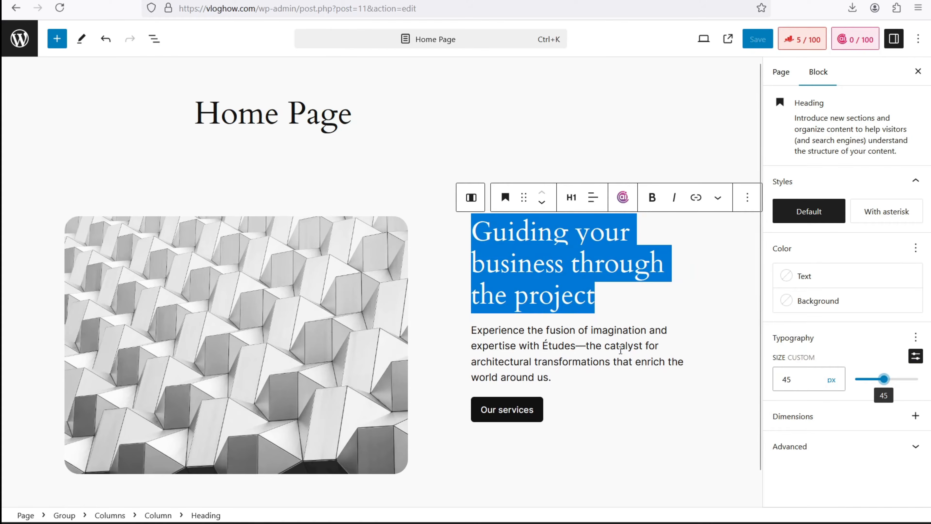
{"action": "left_click", "coordinate": [610, 345]}
{"action": "left_click", "coordinate": [555, 236]}
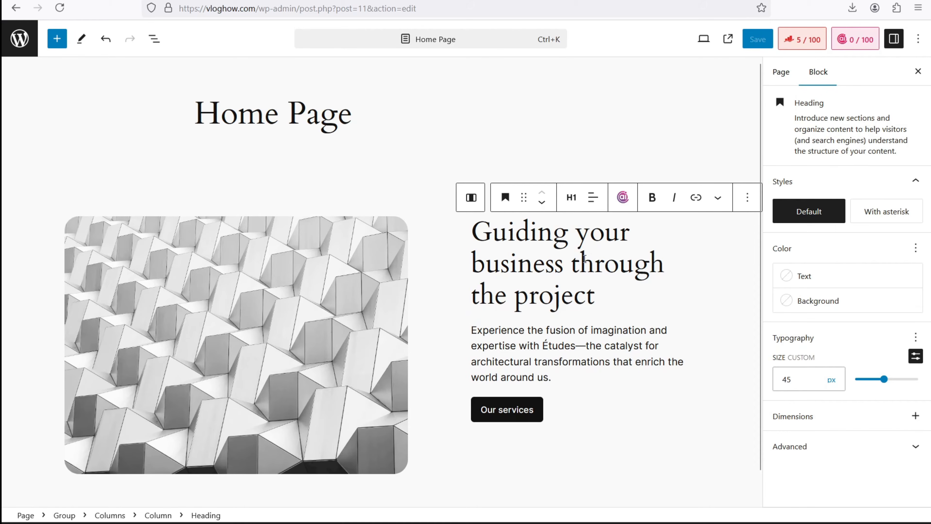
{"action": "mouse_move", "coordinate": [423, 284]}
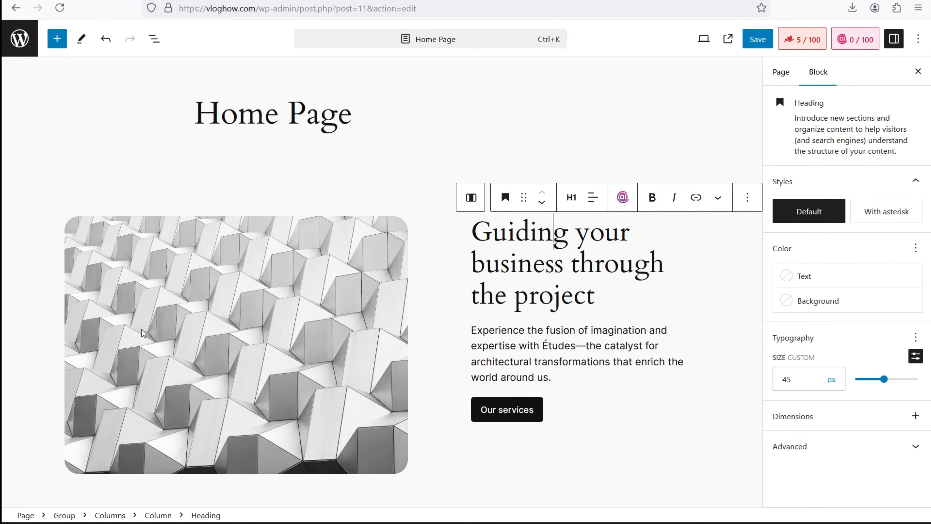
Save the page, check the live site, then delete the geometric artwork image.
{"action": "left_click", "coordinate": [303, 312]}
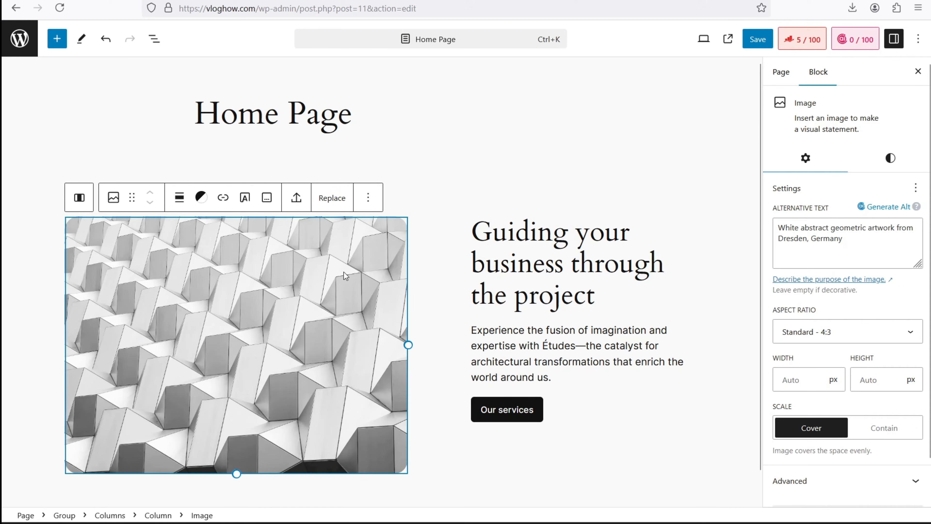
{"action": "left_click", "coordinate": [758, 40]}
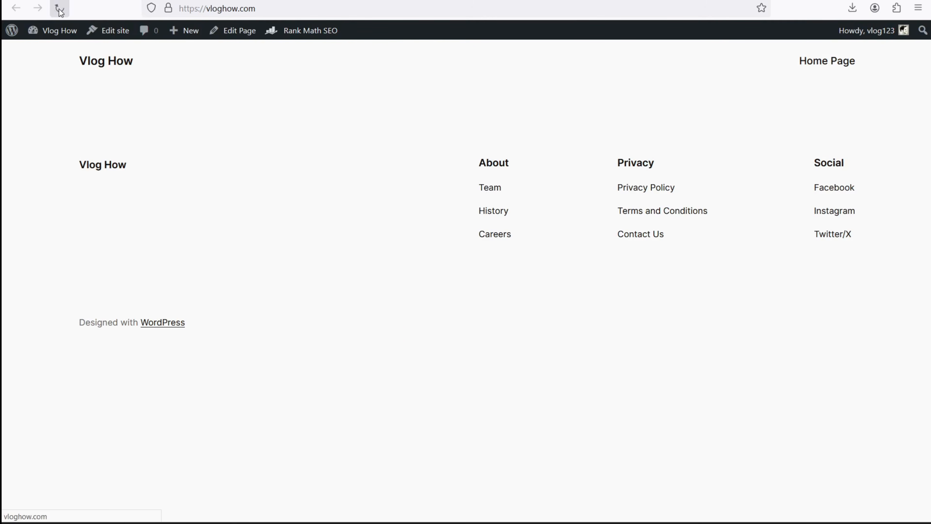
{"action": "left_click", "coordinate": [59, 8]}
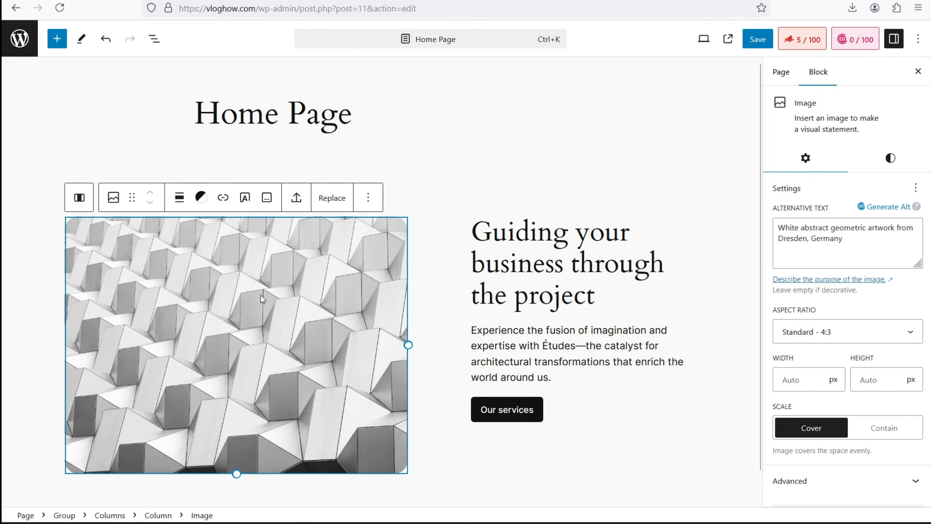
{"action": "key", "text": "Delete"}
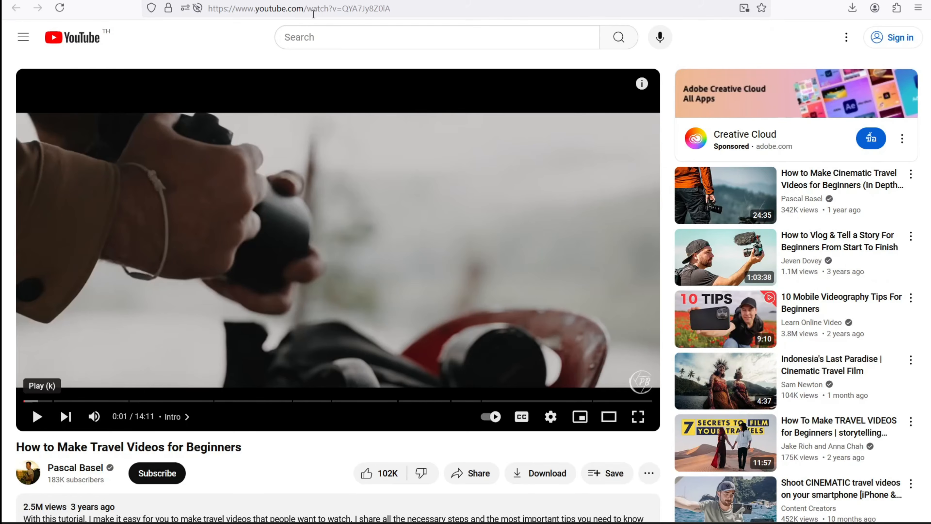
Copy the travel video's YouTube URL and add a YouTube embed block to the empty column.
{"action": "left_click", "coordinate": [314, 14]}
{"action": "right_click", "coordinate": [314, 14]}
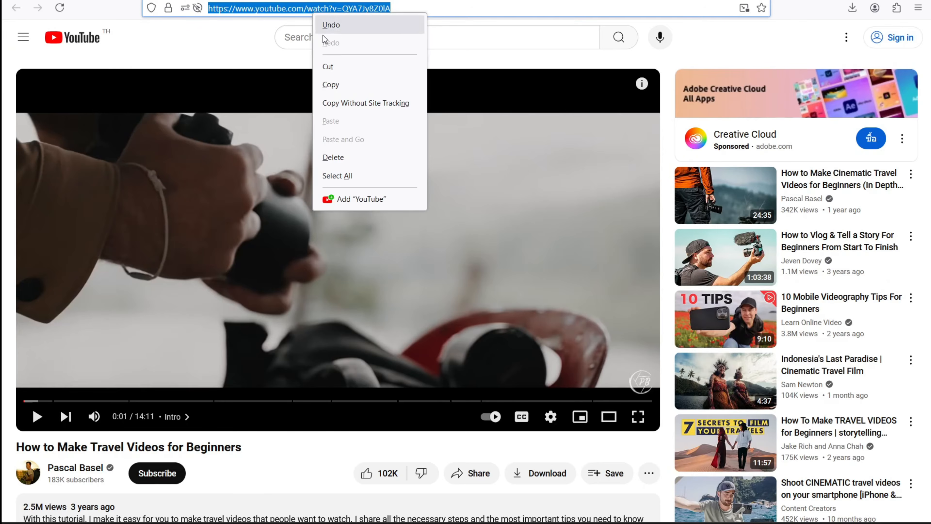
{"action": "left_click", "coordinate": [340, 84]}
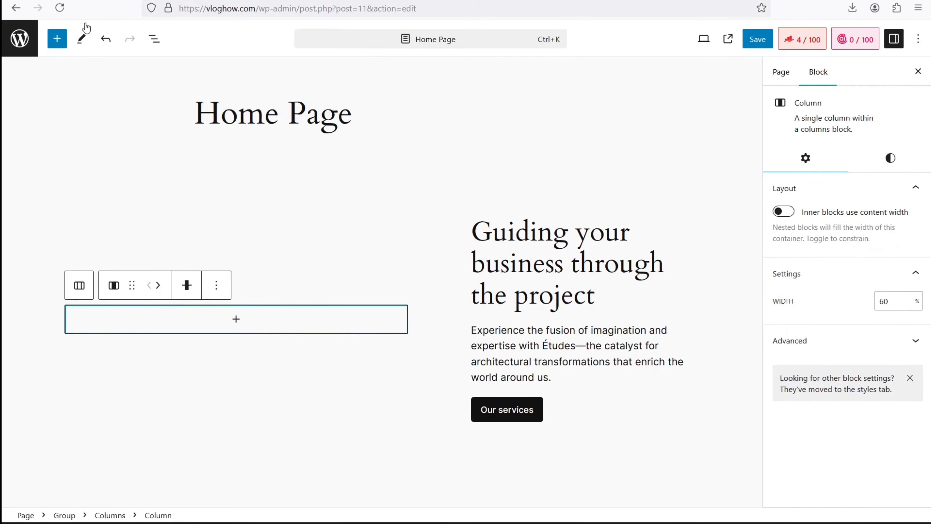
{"action": "left_click", "coordinate": [237, 320]}
{"action": "type", "text": "you"}
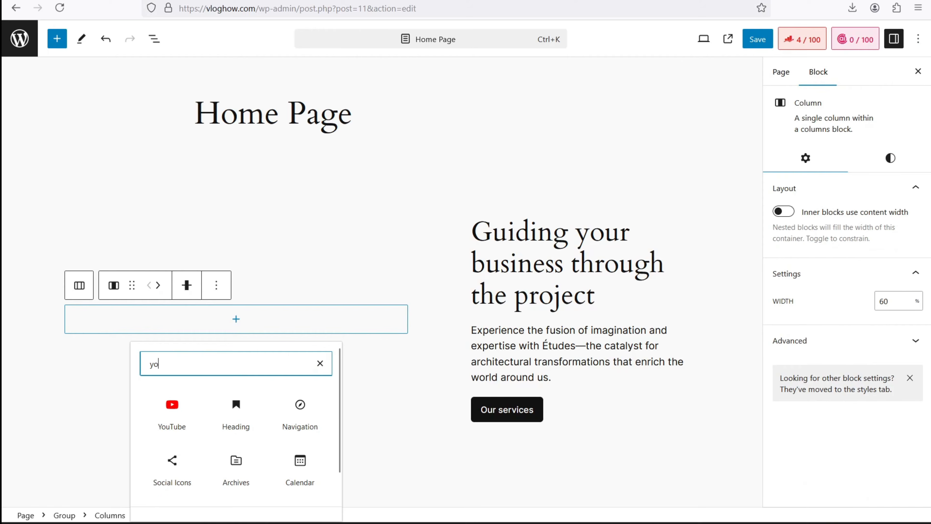
{"action": "left_click", "coordinate": [177, 415]}
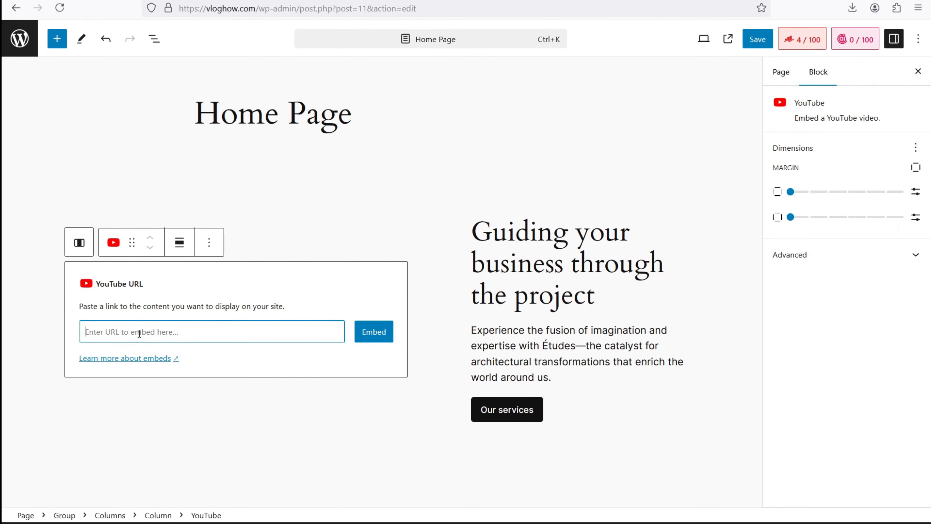
Paste the URL to embed 'How to Make Travel Videos for Beginners' and save the page.
{"action": "right_click", "coordinate": [138, 332]}
{"action": "left_click", "coordinate": [173, 178]}
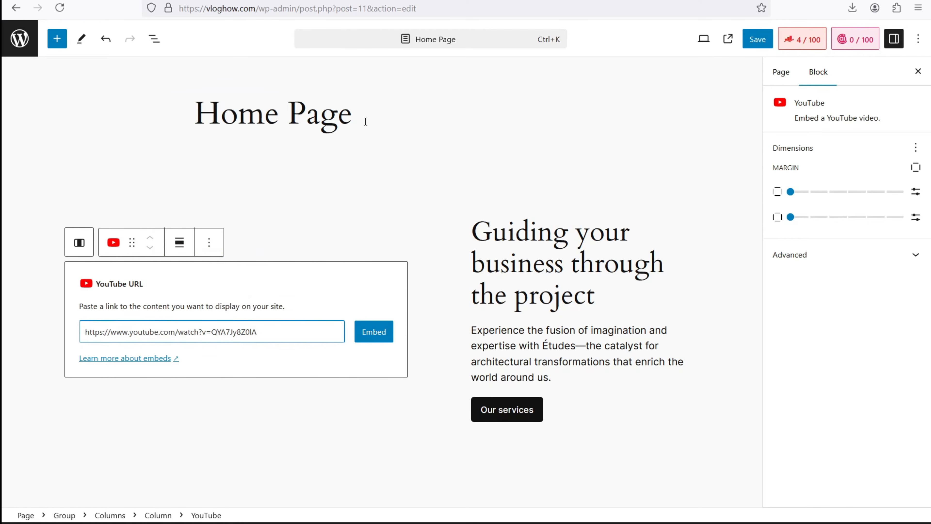
{"action": "left_click", "coordinate": [374, 334]}
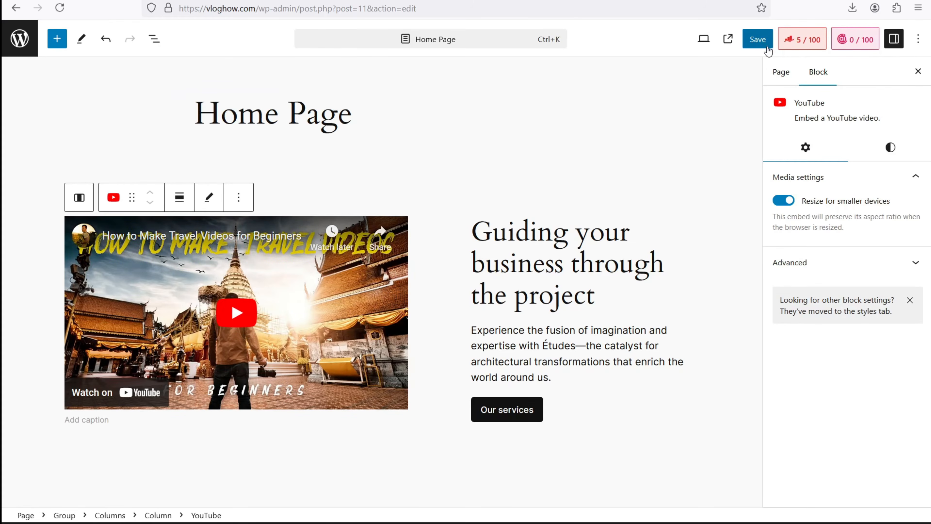
{"action": "left_click", "coordinate": [757, 38]}
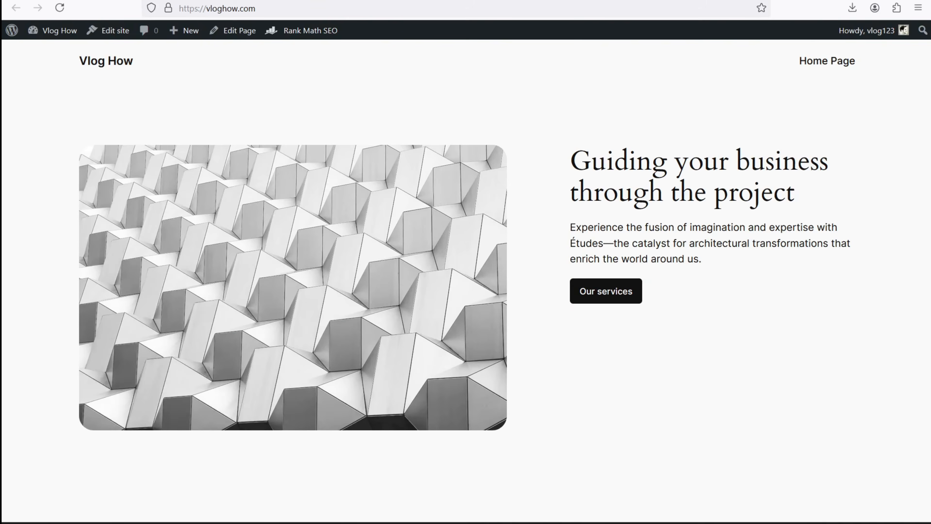
Reload the live homepage to confirm the travel video, then return to the admin Pages list.
{"action": "left_click", "coordinate": [59, 7]}
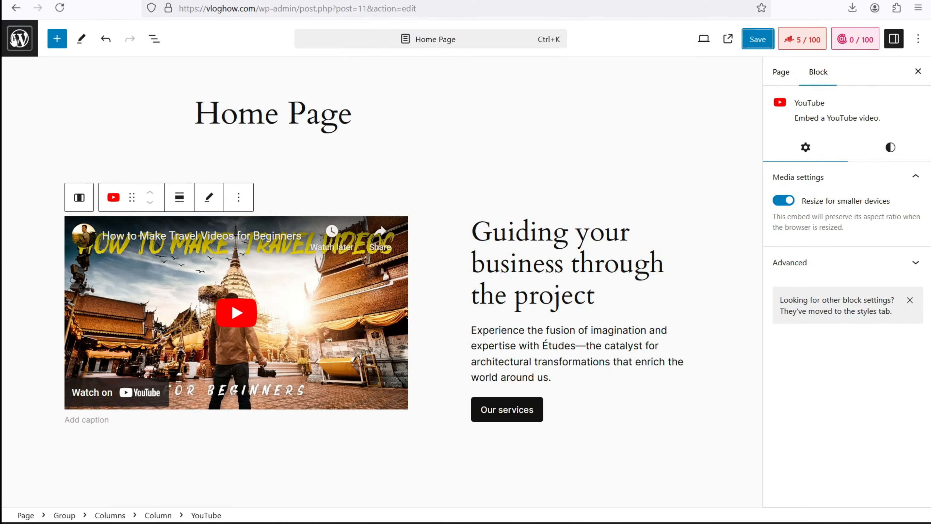
{"action": "right_click", "coordinate": [15, 40]}
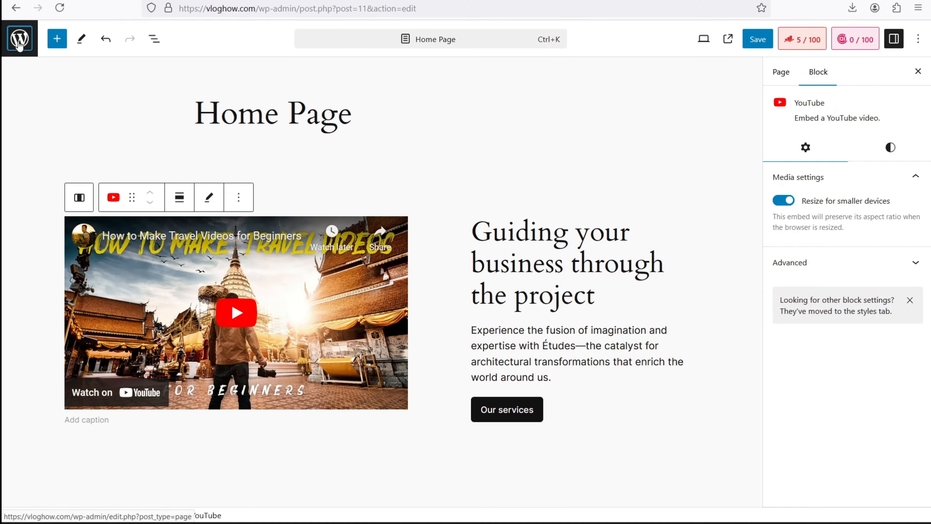
{"action": "left_click", "coordinate": [20, 44]}
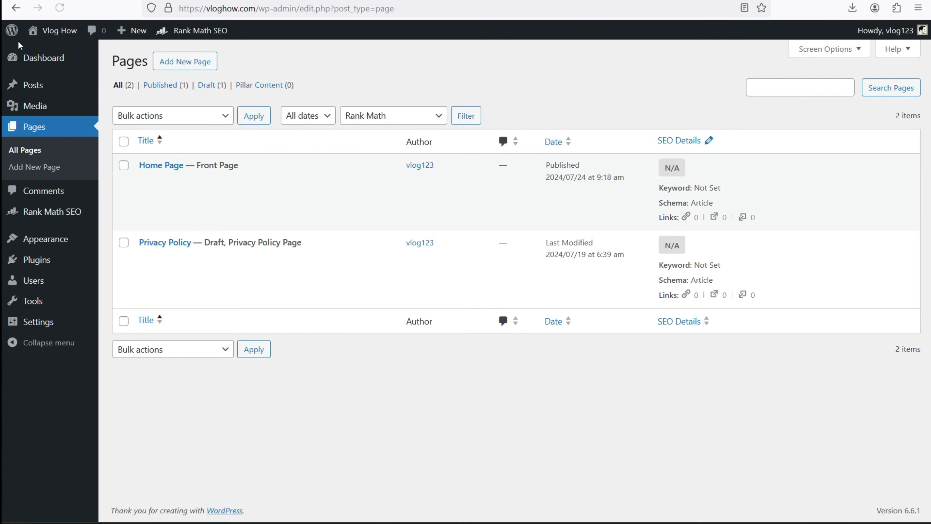
Search Add New Plugin for 'presto player', then install and activate Presto Player.
{"action": "left_click", "coordinate": [44, 262]}
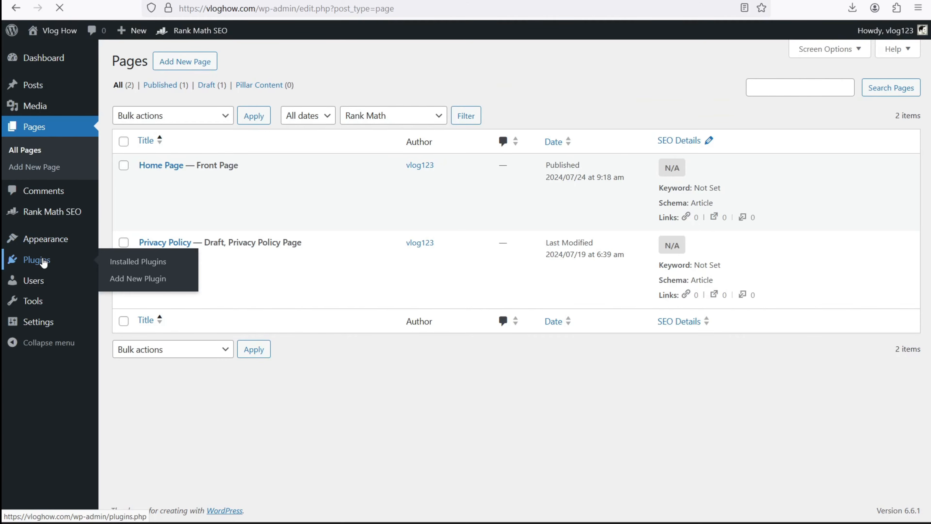
{"action": "left_click", "coordinate": [206, 68]}
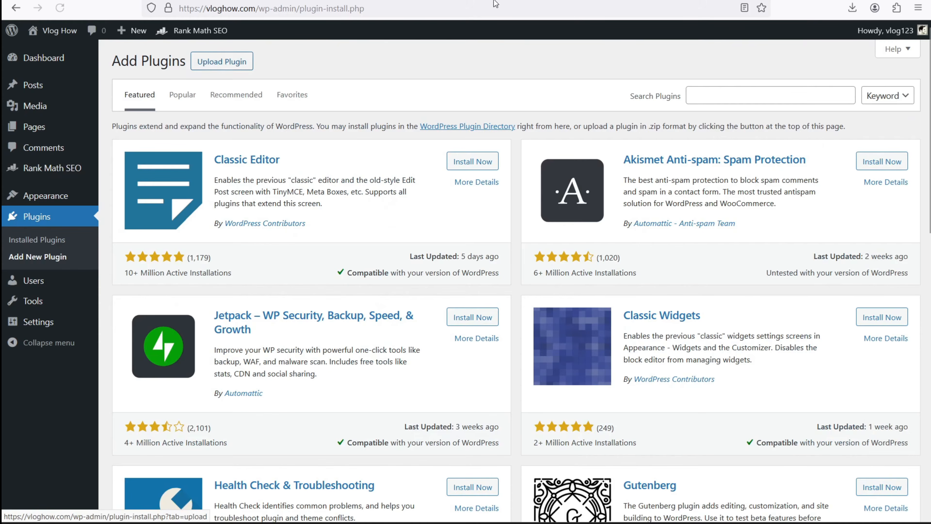
{"action": "left_click", "coordinate": [714, 95]}
{"action": "type", "text": "presto p"}
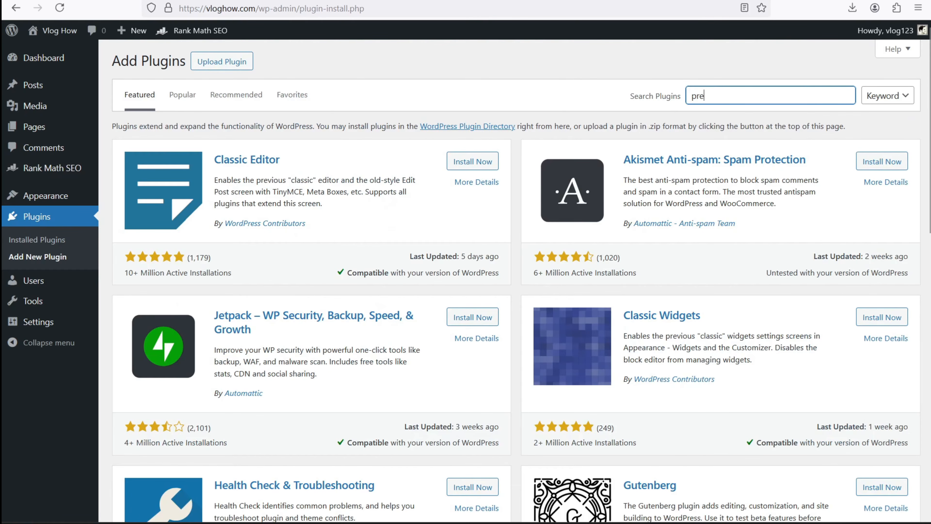
{"action": "type", "text": "layer"}
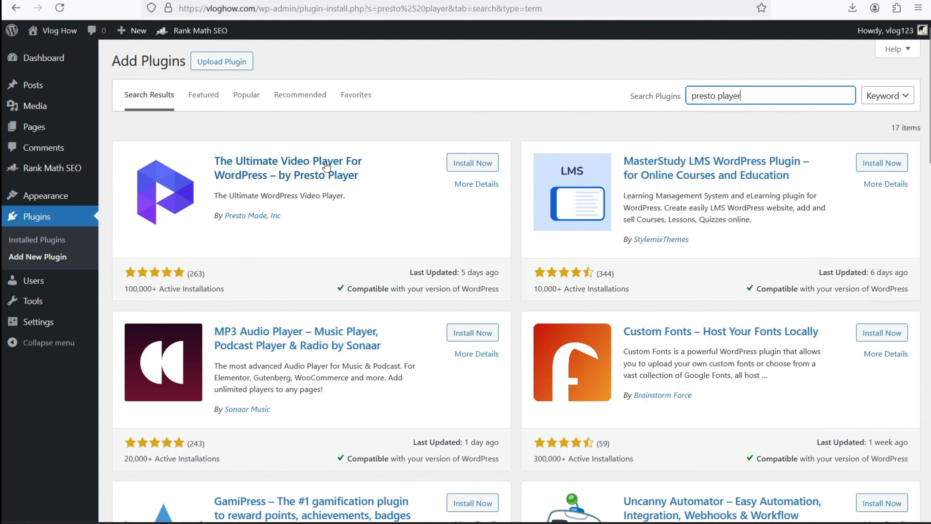
{"action": "left_click", "coordinate": [476, 165]}
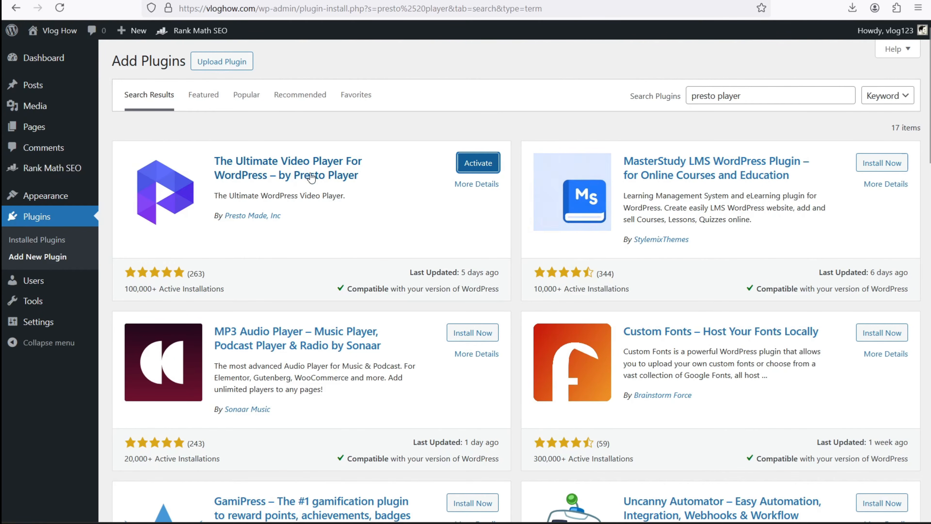
{"action": "left_click", "coordinate": [487, 164]}
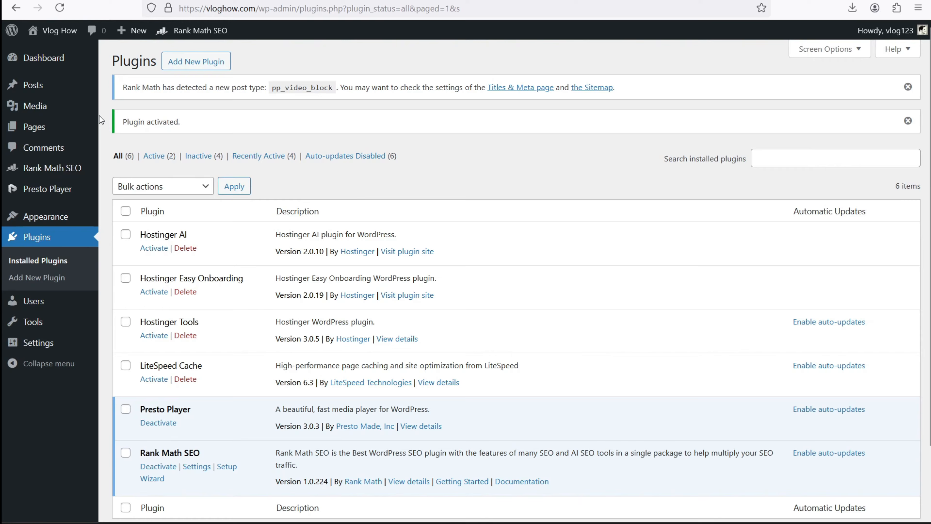
Open the Home Page, delete the YouTube embed and insert a Presto Player block in the column.
{"action": "left_click", "coordinate": [34, 129]}
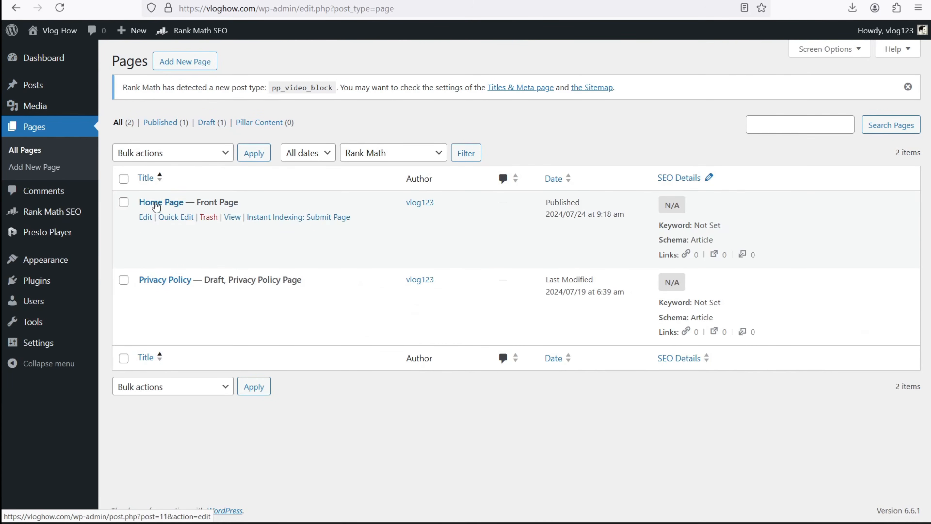
{"action": "left_click", "coordinate": [157, 208]}
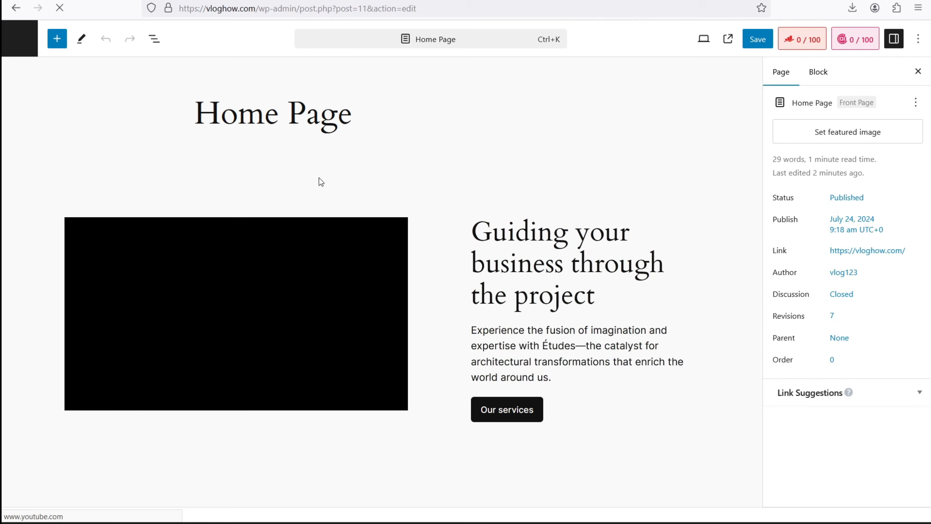
{"action": "left_click", "coordinate": [359, 295]}
{"action": "key", "text": "Delete"}
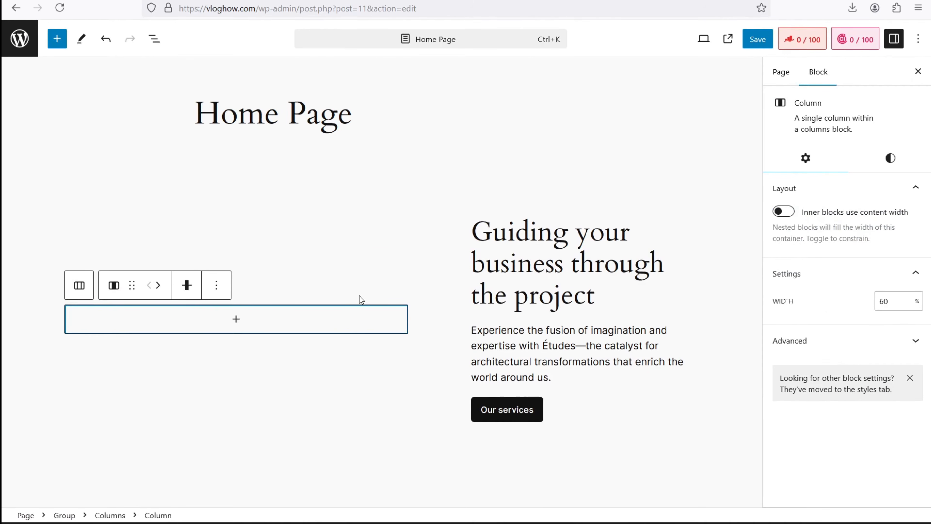
{"action": "left_click", "coordinate": [237, 319]}
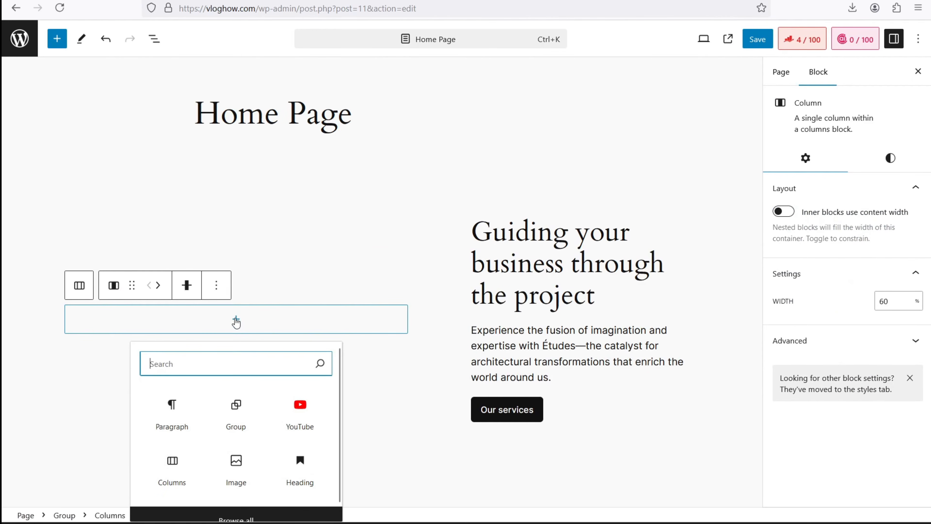
{"action": "type", "text": "pres"}
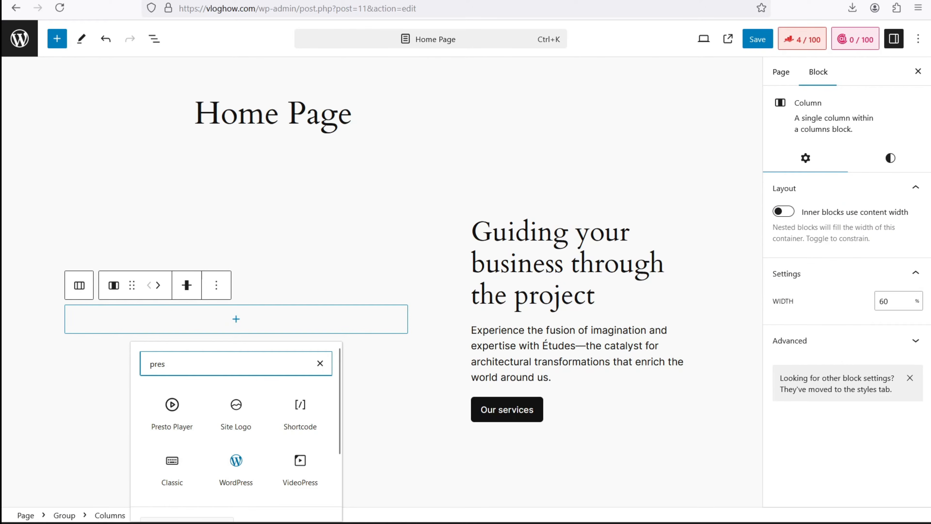
{"action": "left_click", "coordinate": [177, 414]}
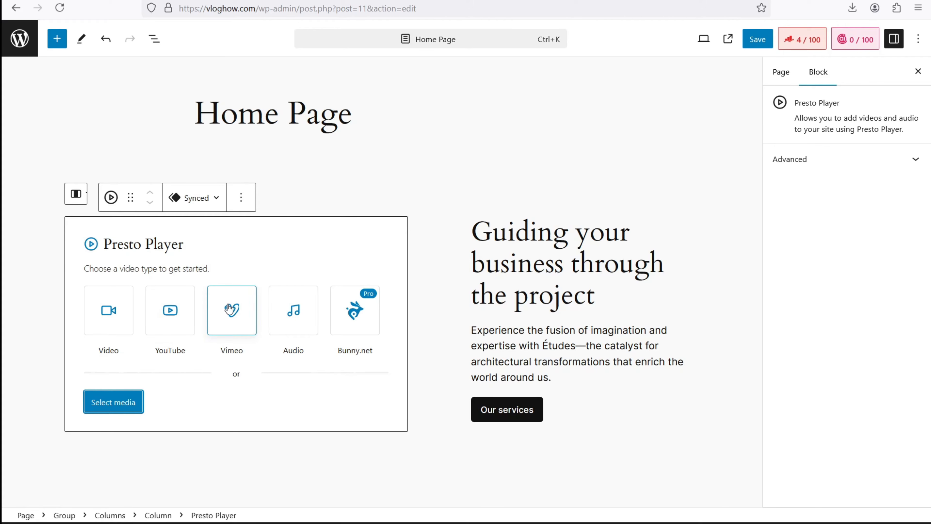
Choose YouTube in the Presto Player block and add the travel video by its copied URL.
{"action": "left_click", "coordinate": [182, 312]}
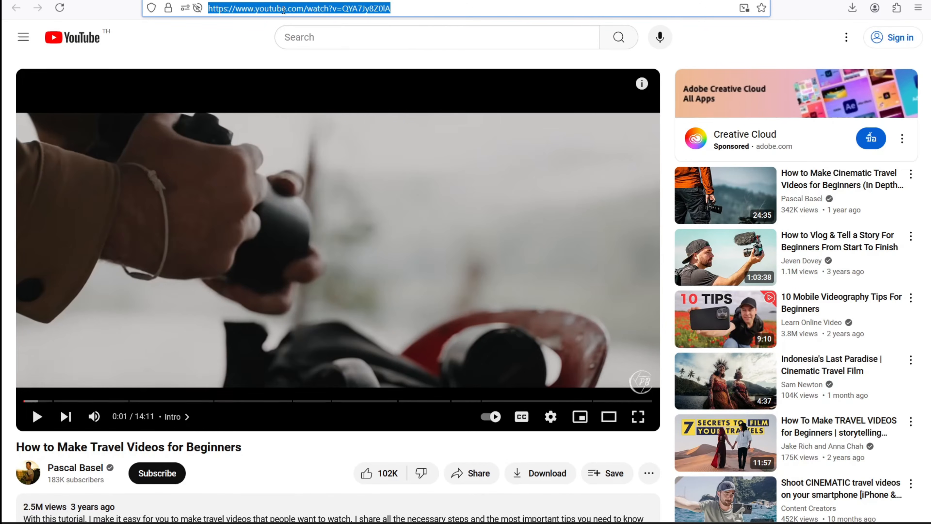
{"action": "right_click", "coordinate": [288, 8]}
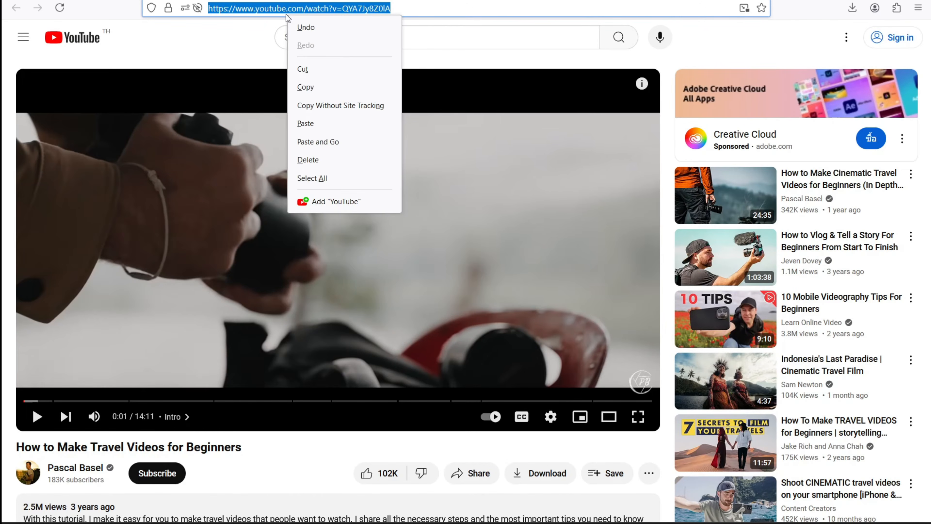
{"action": "left_click", "coordinate": [310, 87]}
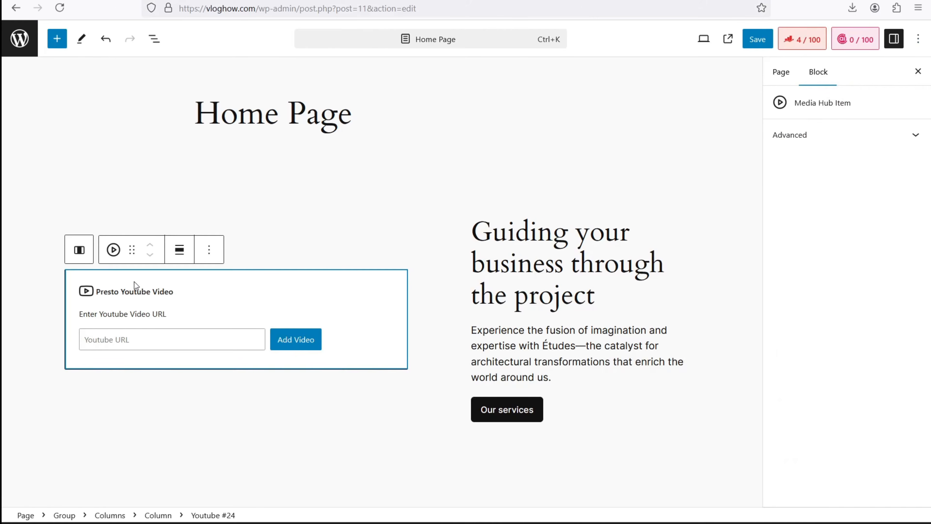
{"action": "left_click", "coordinate": [96, 341]}
{"action": "right_click", "coordinate": [96, 342]}
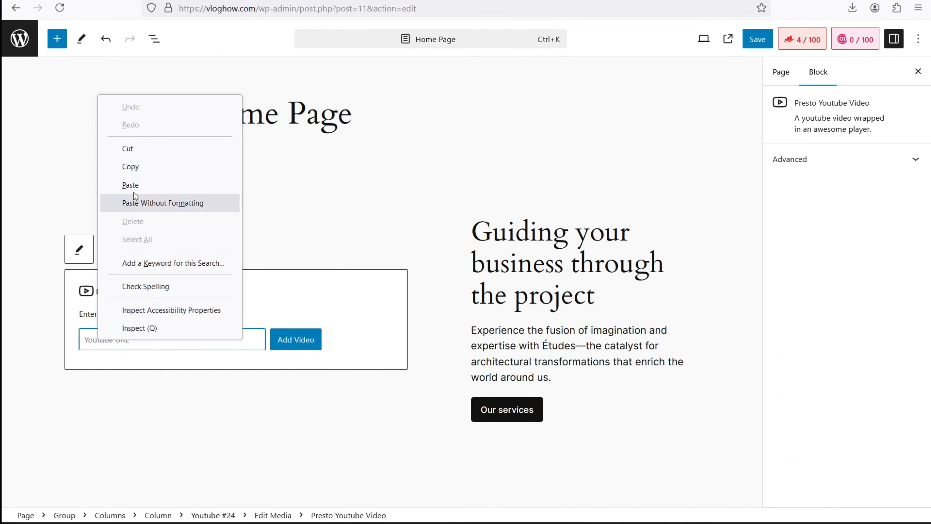
{"action": "left_click", "coordinate": [135, 185]}
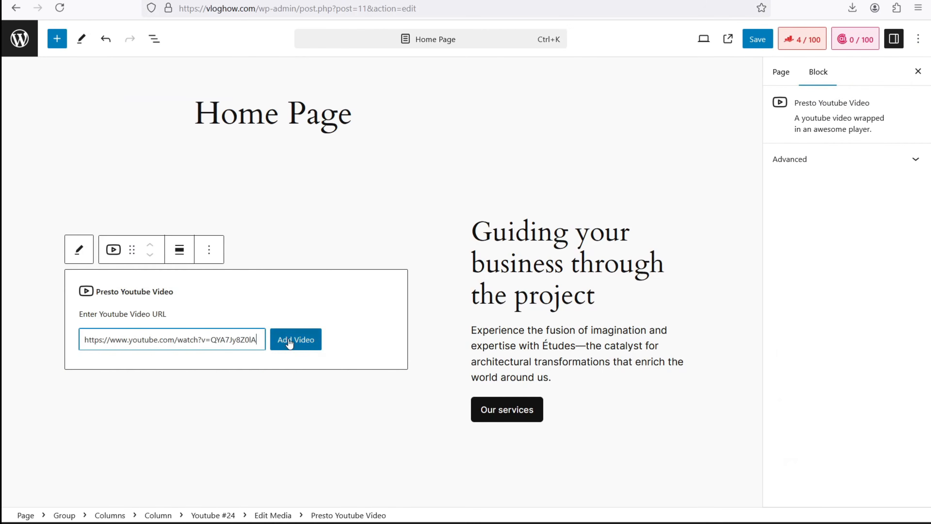
{"action": "left_click", "coordinate": [292, 340]}
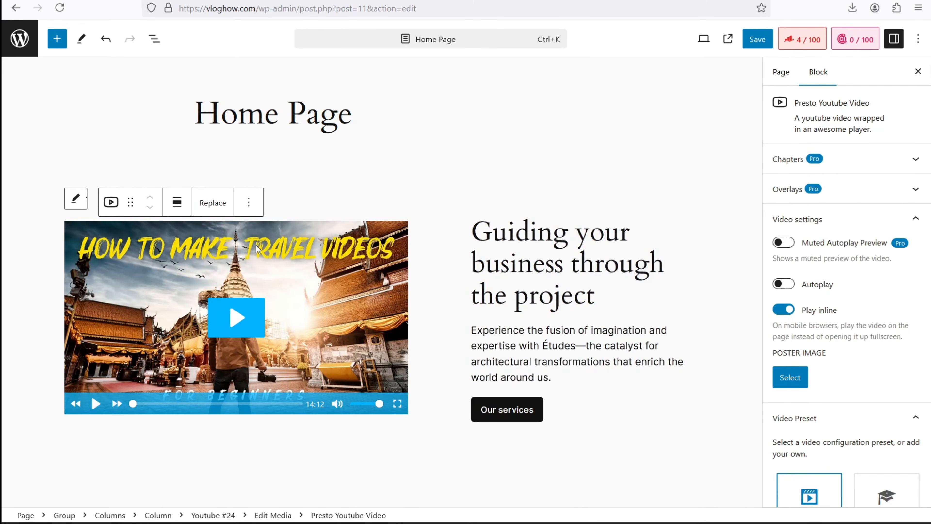
Save the page and media item, then open the Pages list in a new tab.
{"action": "left_click", "coordinate": [760, 37]}
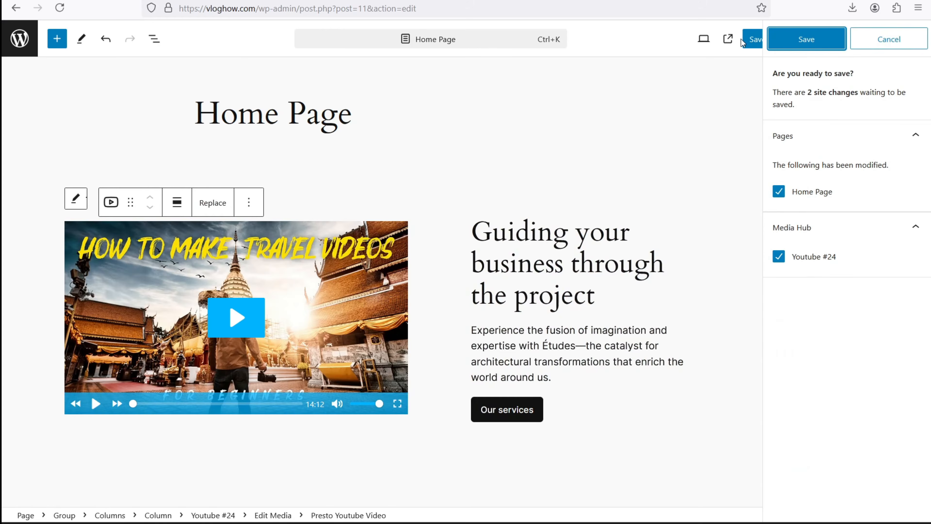
{"action": "left_click", "coordinate": [803, 38]}
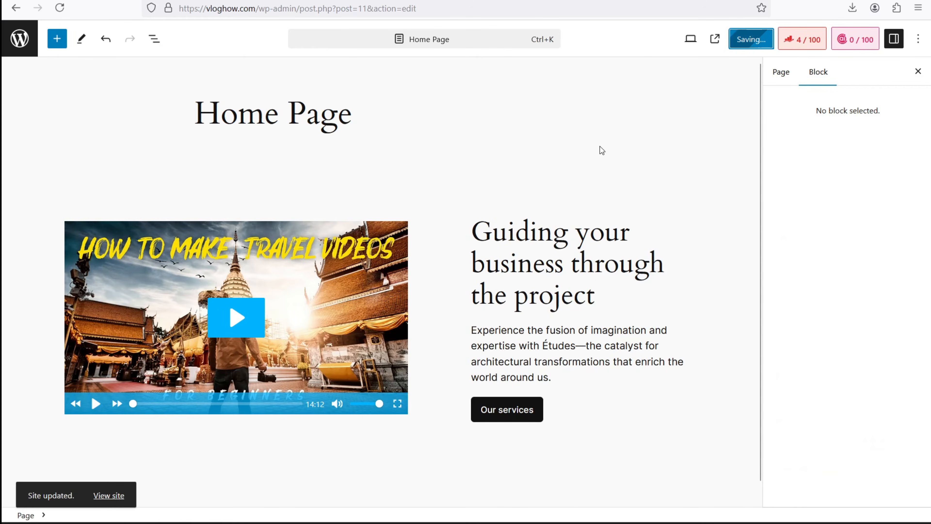
{"action": "right_click", "coordinate": [20, 41]}
{"action": "left_click", "coordinate": [43, 54]}
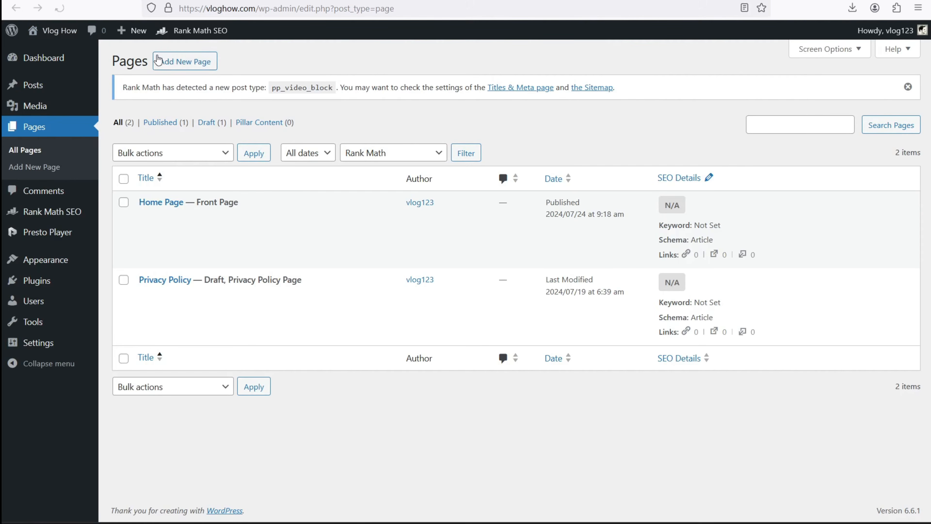
{"action": "right_click", "coordinate": [46, 31]}
{"action": "left_click", "coordinate": [69, 40]}
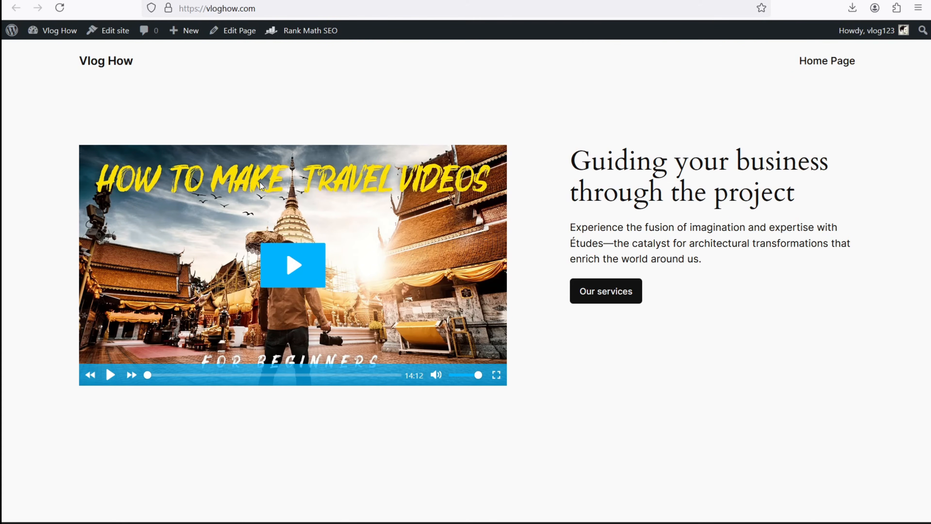
{"action": "left_click", "coordinate": [148, 0]}
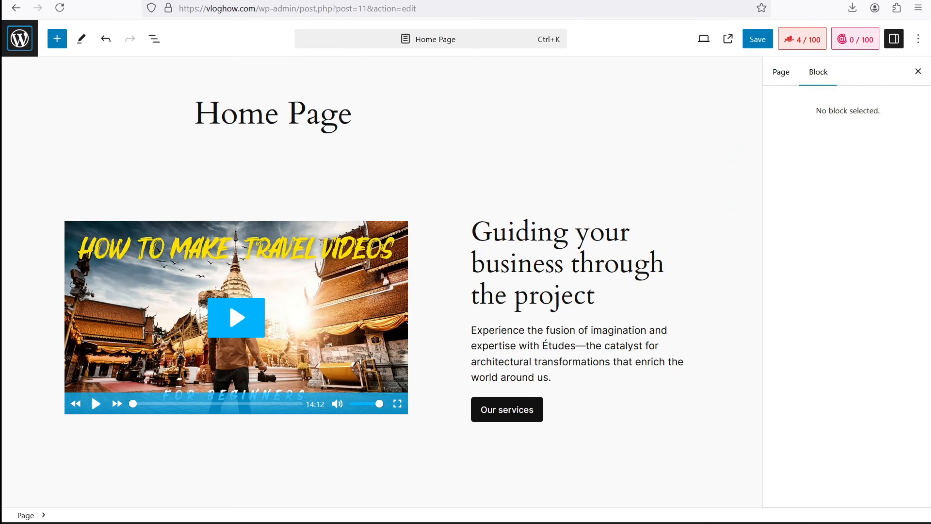
Open the synced Presto video item for editing from the player block.
{"action": "left_click", "coordinate": [322, 263]}
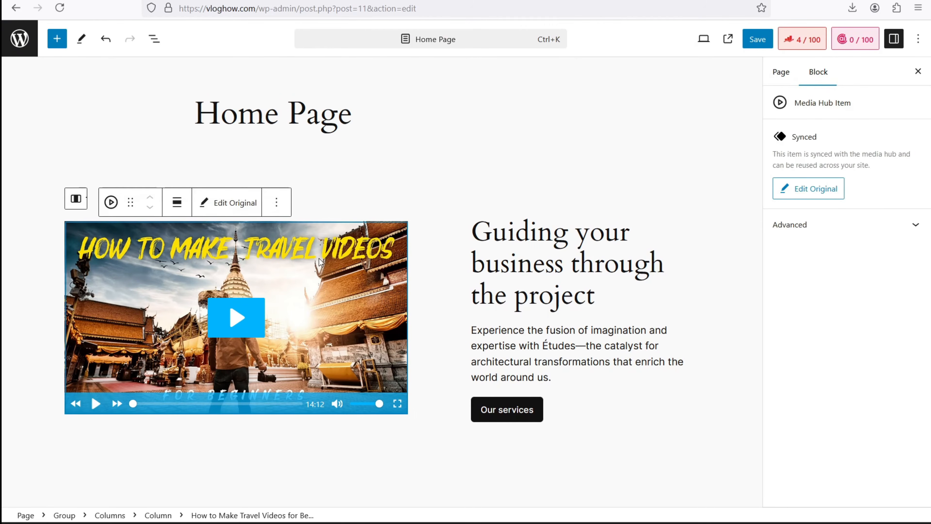
{"action": "left_click", "coordinate": [809, 188]}
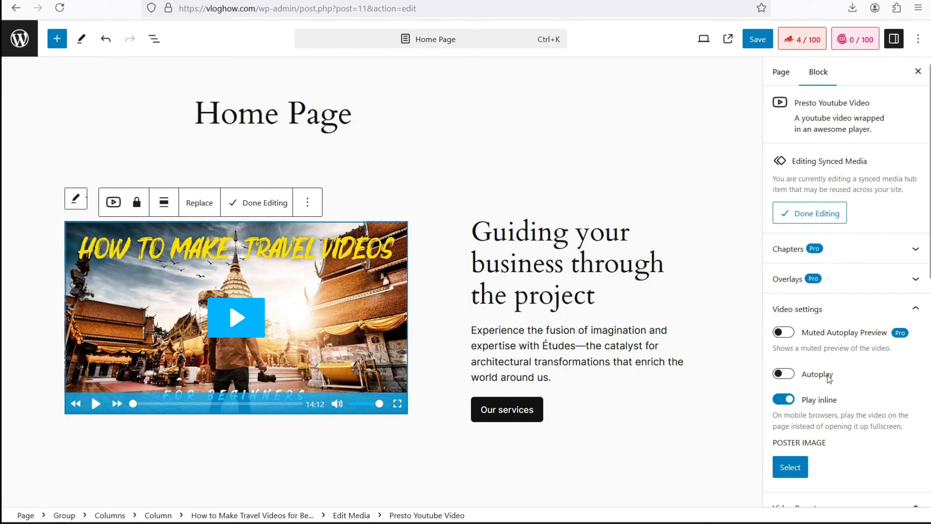
{"action": "left_click", "coordinate": [865, 315]}
Try the Course, Minimal, Simple, YouTube Optimized and Default presets, then expand Global Player Branding.
{"action": "scroll", "coordinate": [858, 316], "scroll_direction": "down", "scroll_amount": 3}
{"action": "left_click", "coordinate": [884, 306]}
{"action": "left_click", "coordinate": [885, 377]}
{"action": "left_click", "coordinate": [805, 370]}
{"action": "left_click", "coordinate": [803, 455]}
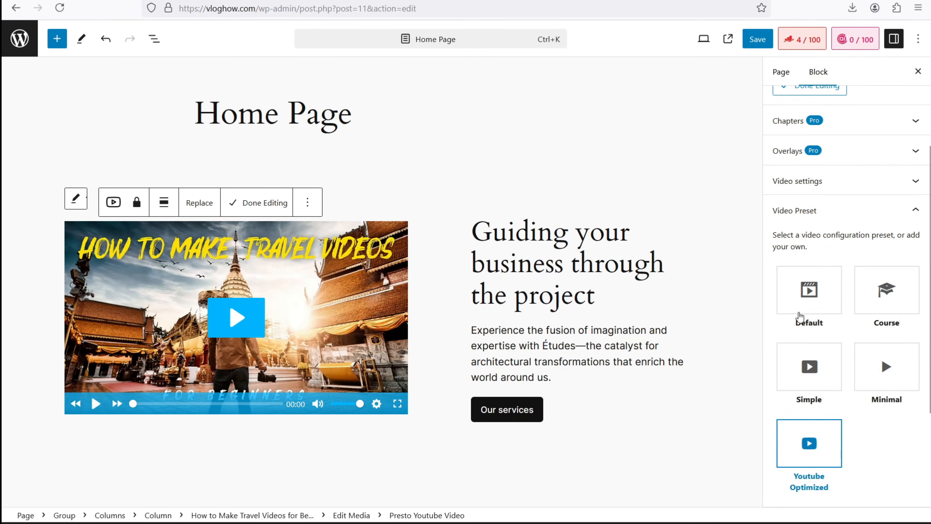
{"action": "left_click", "coordinate": [801, 299]}
{"action": "left_click", "coordinate": [850, 220]}
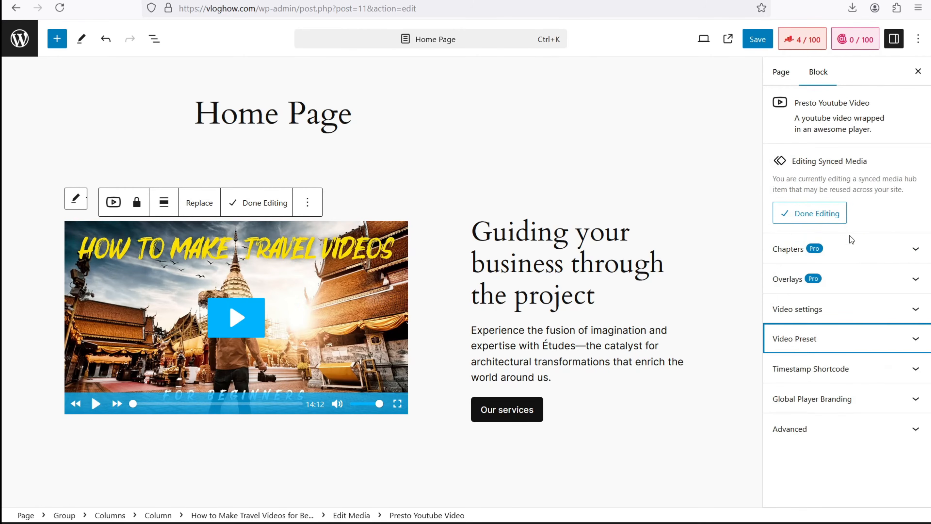
{"action": "left_click", "coordinate": [844, 398]}
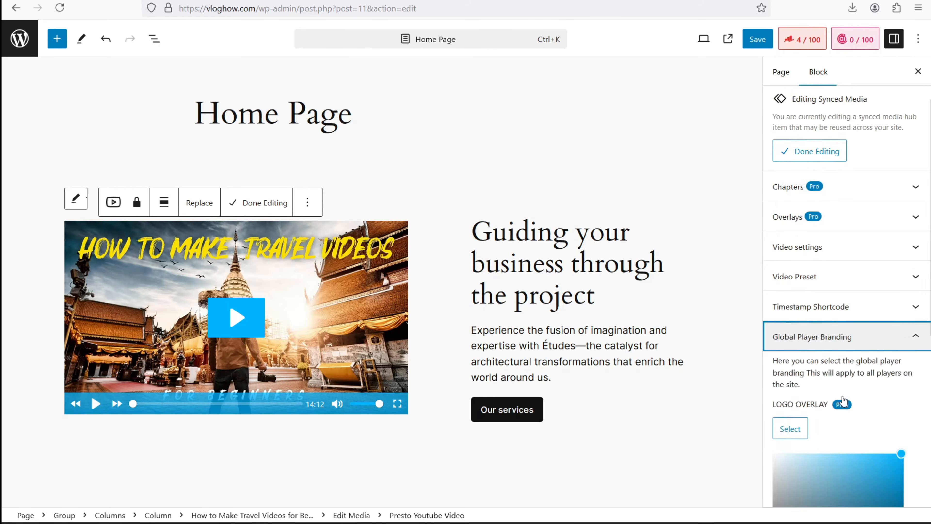
{"action": "scroll", "coordinate": [840, 367], "scroll_direction": "down", "scroll_amount": 6}
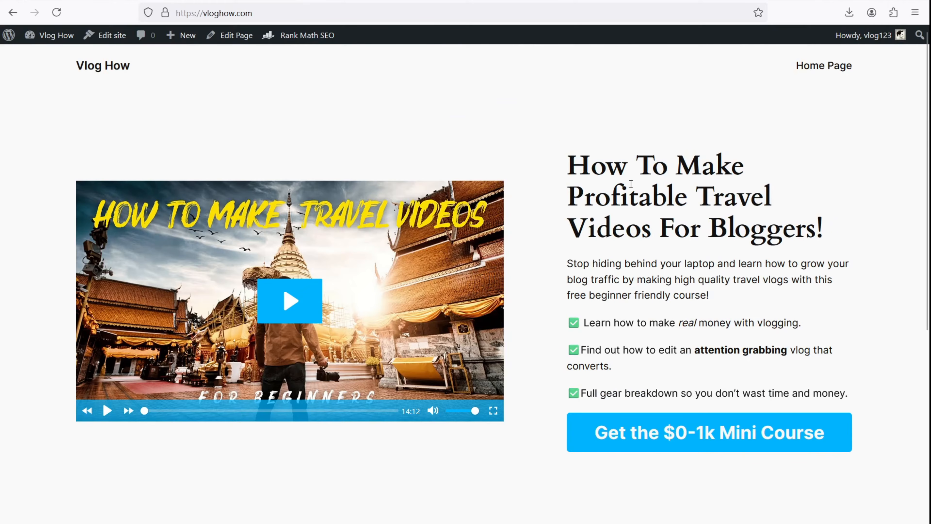
{"action": "left_click_drag", "start_coordinate": [568, 167], "coordinate": [815, 225]}
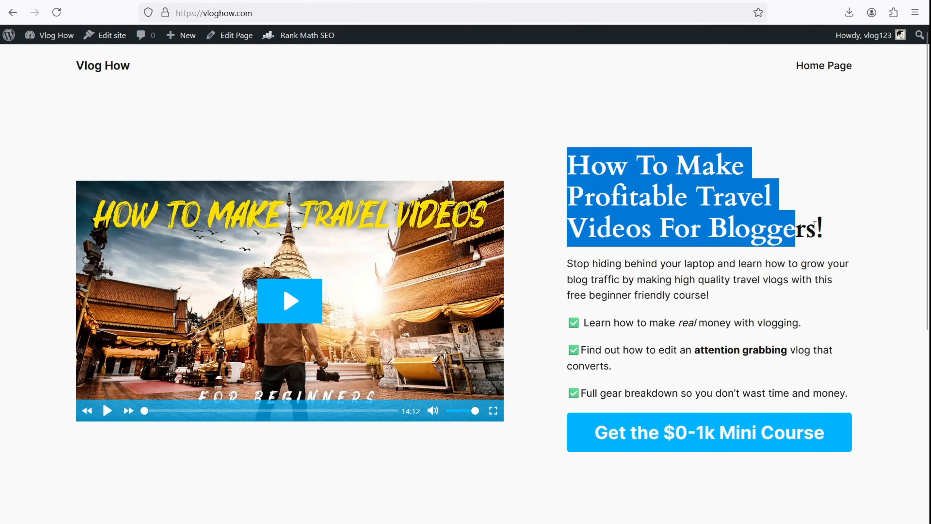
{"action": "left_click_drag", "start_coordinate": [578, 323], "coordinate": [574, 325]}
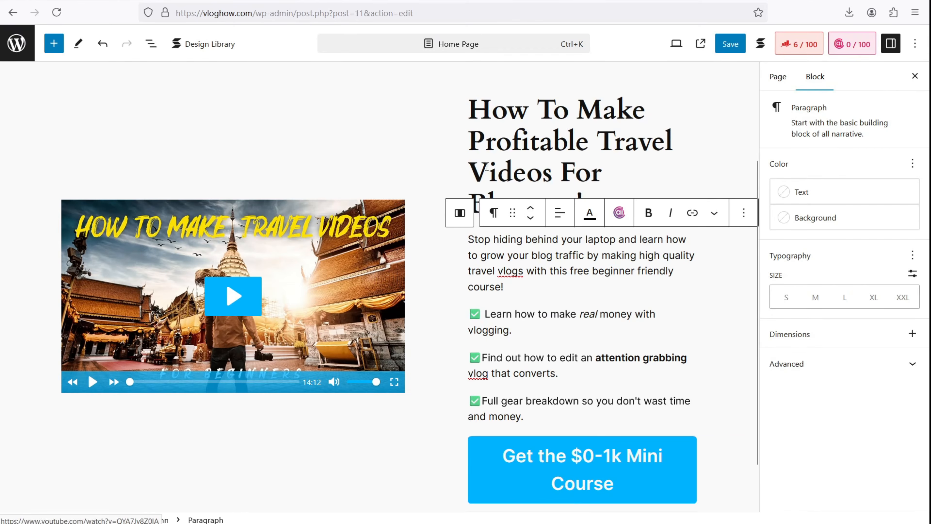
Select text in the Home Page's hero headline and intro paragraph.
{"action": "triple_click", "coordinate": [487, 167]}
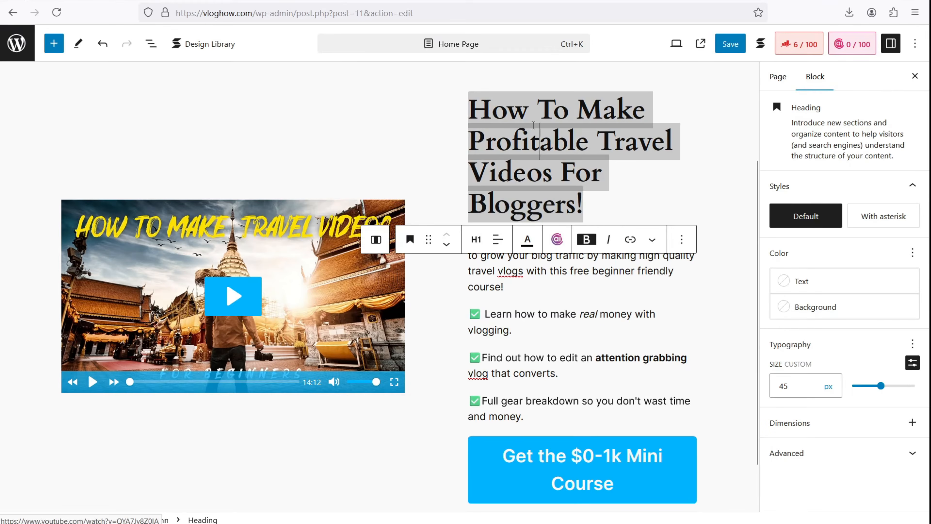
{"action": "left_click_drag", "start_coordinate": [470, 108], "coordinate": [583, 200]}
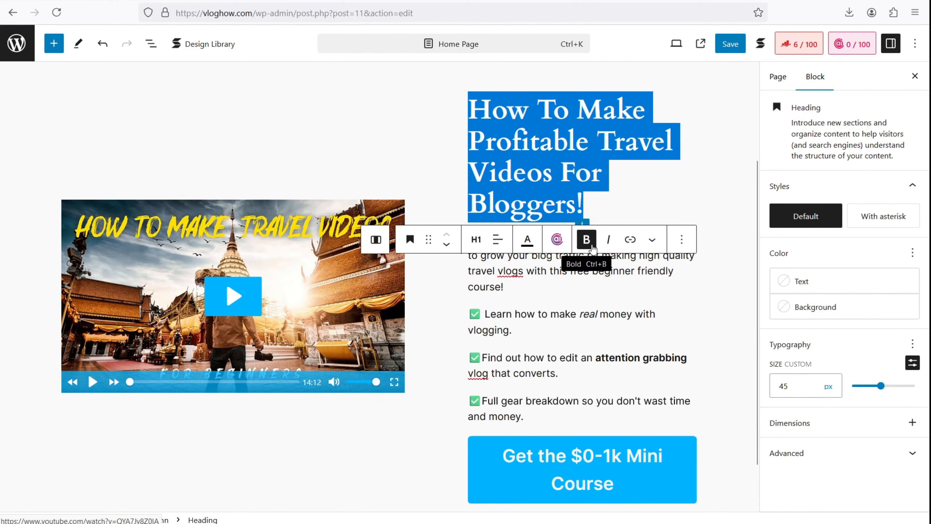
{"action": "left_click", "coordinate": [530, 139]}
{"action": "left_click", "coordinate": [516, 305]}
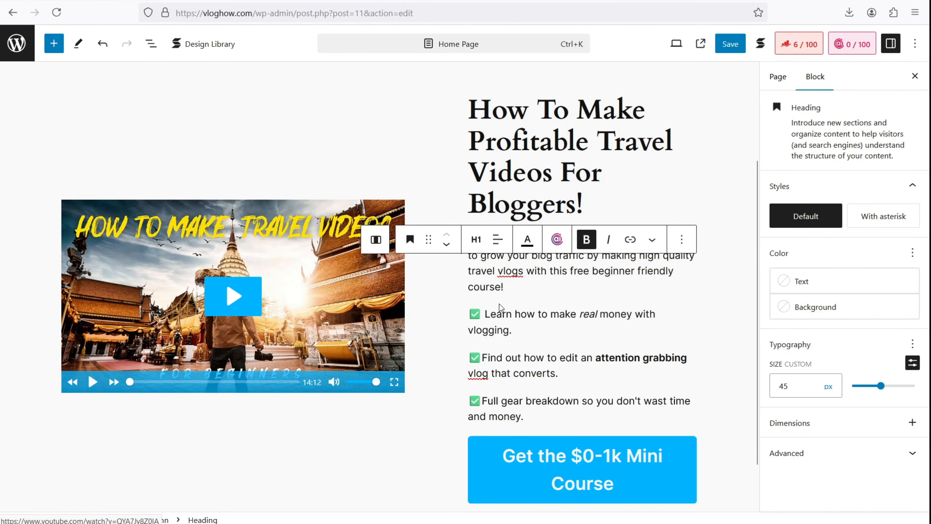
{"action": "left_click_drag", "start_coordinate": [484, 239], "coordinate": [548, 282]}
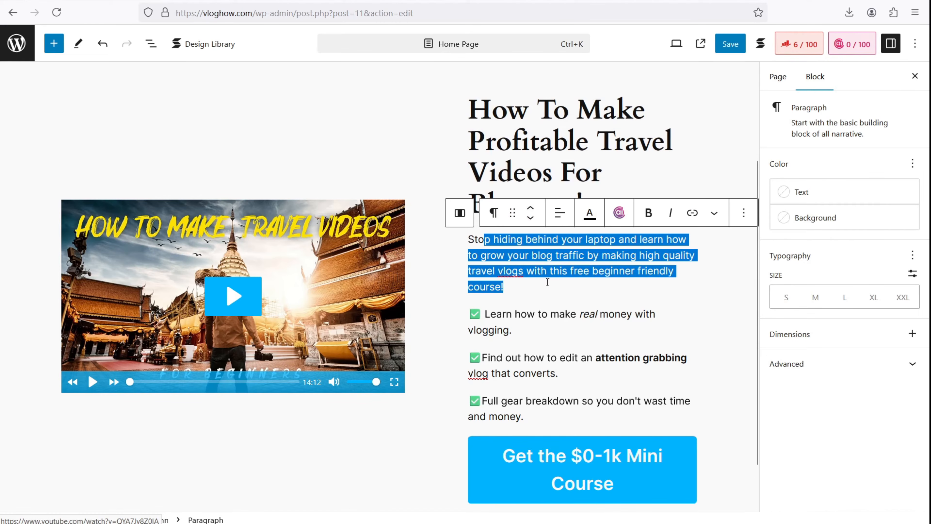
{"action": "left_click", "coordinate": [530, 289]}
Select the checklist bullets and the first ✅ emoji, then switch to the Emojipedia Check Mark Button page.
{"action": "left_click_drag", "start_coordinate": [510, 321], "coordinate": [532, 359]}
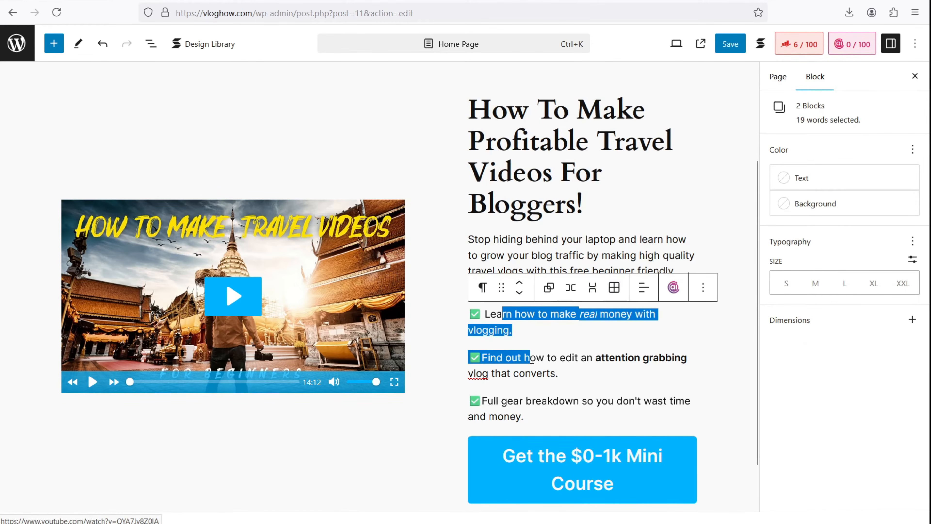
{"action": "left_click", "coordinate": [497, 312]}
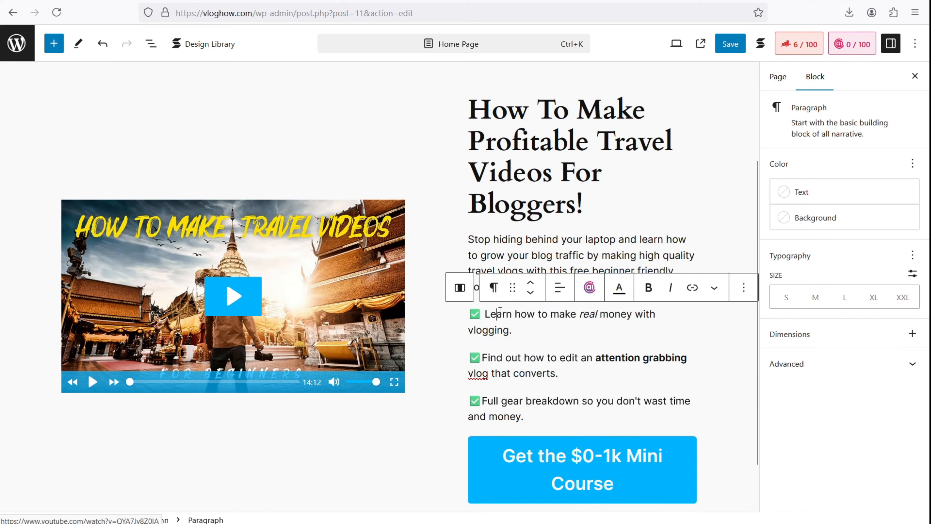
{"action": "left_click_drag", "start_coordinate": [519, 330], "coordinate": [470, 315]}
{"action": "left_click_drag", "start_coordinate": [561, 373], "coordinate": [490, 353]}
{"action": "left_click_drag", "start_coordinate": [525, 420], "coordinate": [485, 399]}
{"action": "left_click", "coordinate": [483, 258]}
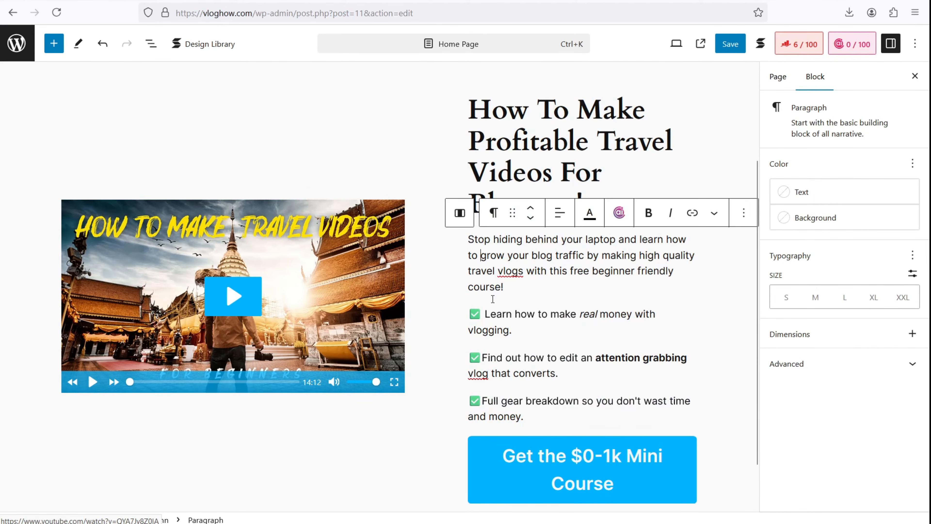
{"action": "left_click_drag", "start_coordinate": [482, 316], "coordinate": [475, 314]}
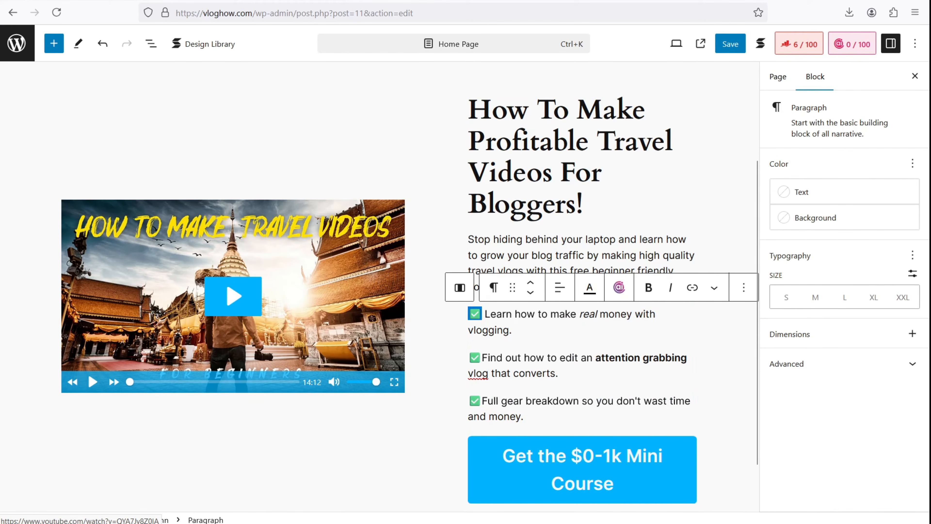
{"action": "key", "text": "ctrl+Tab"}
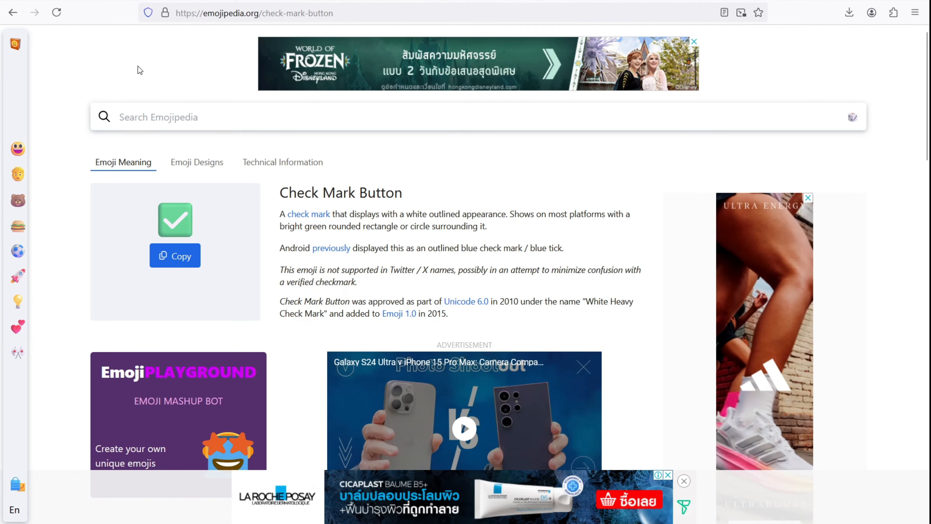
Copy the Check Mark Button emoji on Emojipedia and return to the WordPress editor.
{"action": "left_click", "coordinate": [162, 255]}
{"action": "key", "text": "ctrl+Tab"}
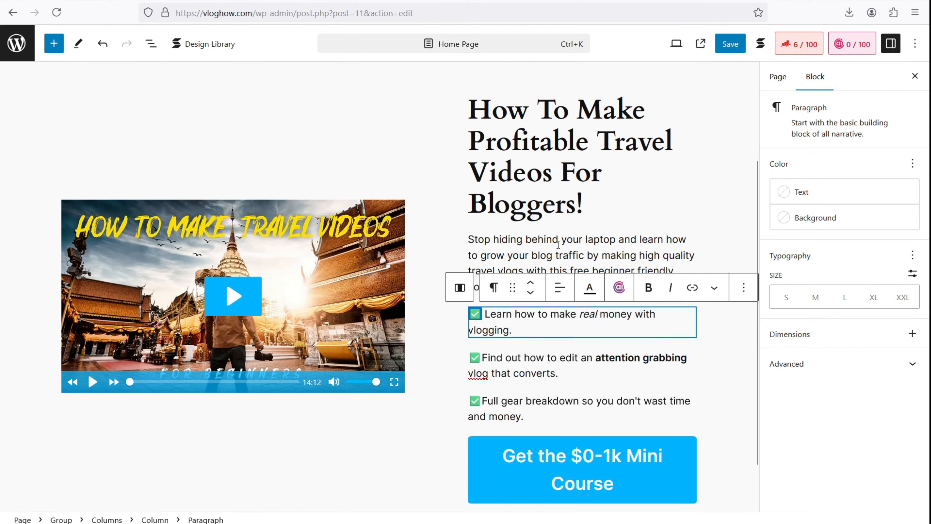
{"action": "scroll", "coordinate": [587, 367], "scroll_direction": "down", "scroll_amount": 2}
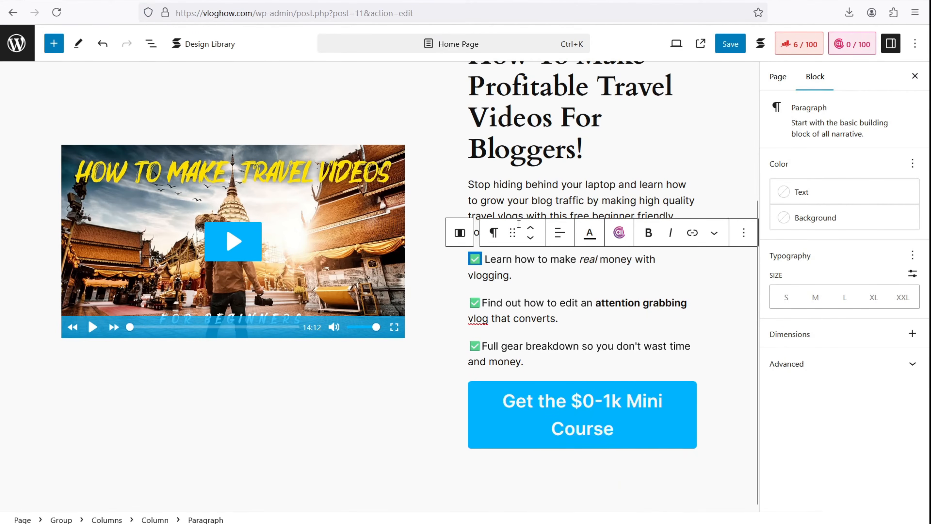
{"action": "triple_click", "coordinate": [692, 385]}
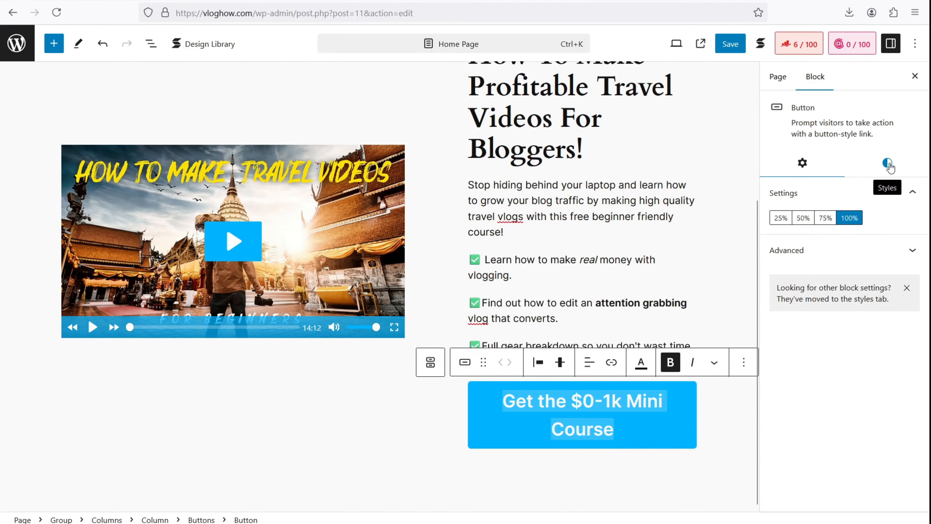
{"action": "left_click", "coordinate": [888, 164]}
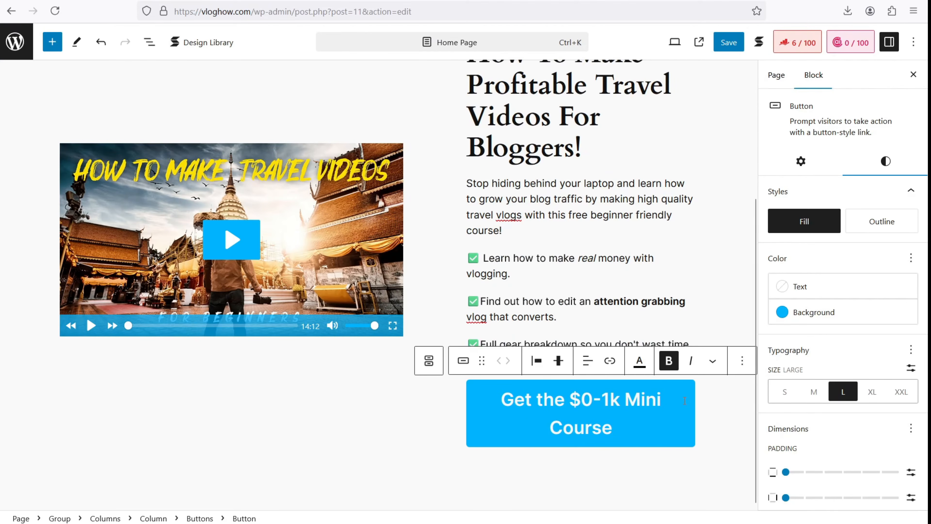
{"action": "triple_click", "coordinate": [669, 387]}
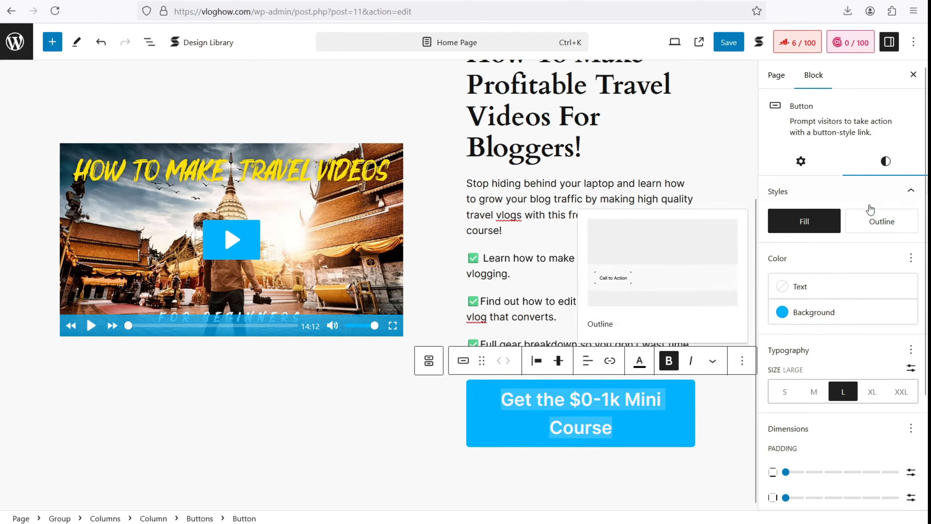
{"action": "scroll", "coordinate": [872, 242], "scroll_direction": "down", "scroll_amount": 3}
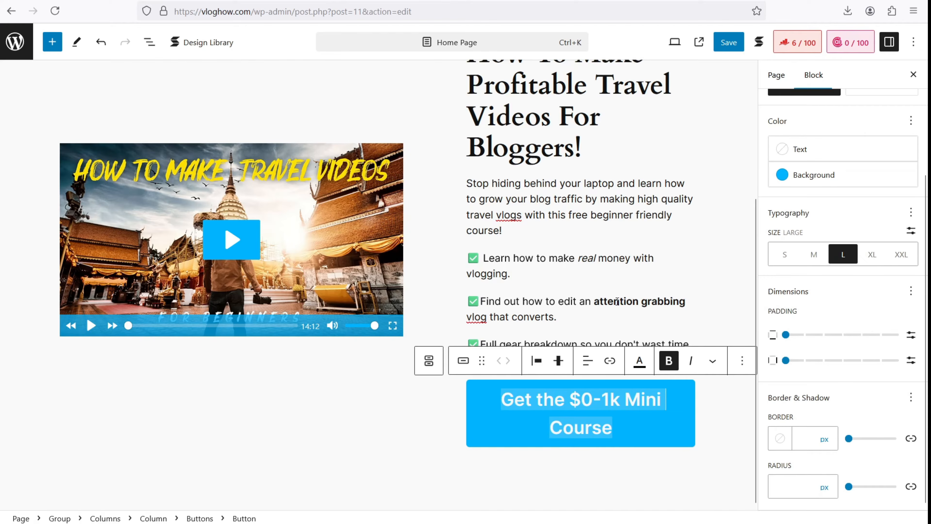
{"action": "left_click", "coordinate": [591, 214]}
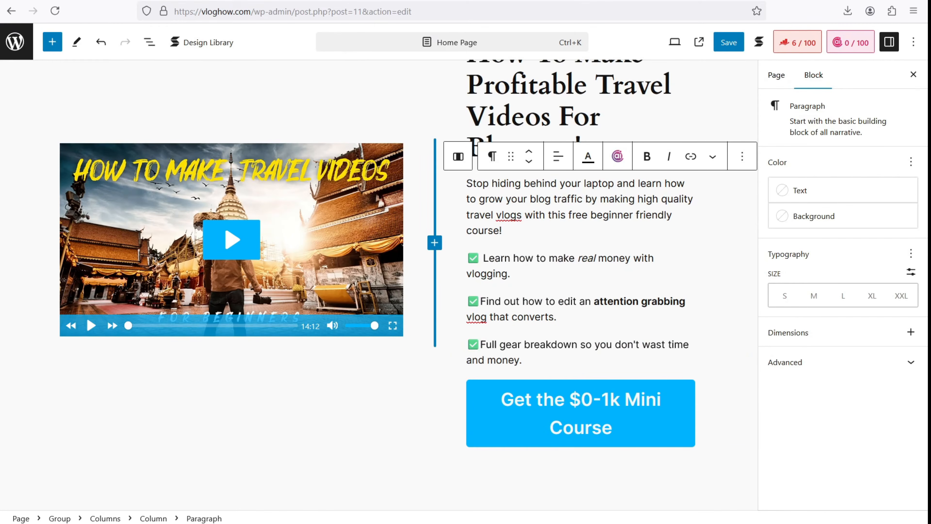
Go to Plugins > Add New Plugin and search for 'stackable'.
{"action": "left_click", "coordinate": [17, 45]}
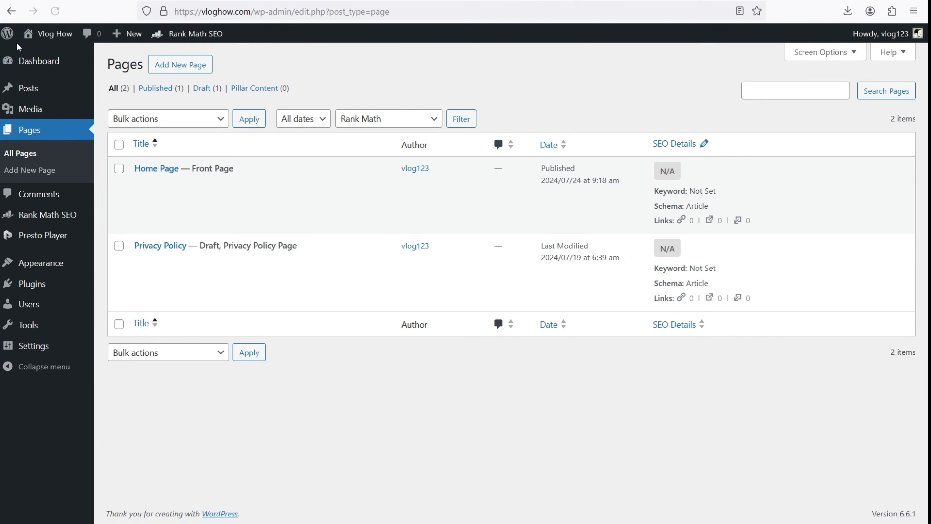
{"action": "left_click", "coordinate": [41, 287]}
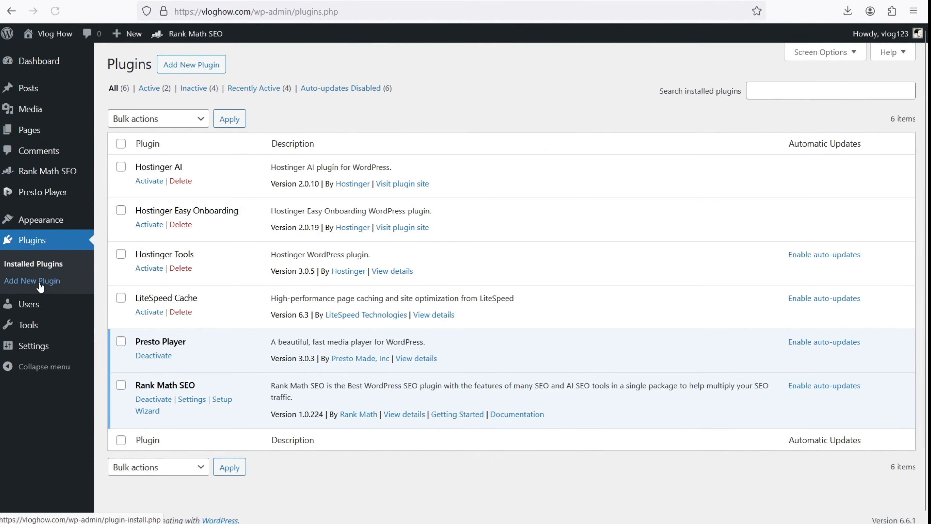
{"action": "left_click", "coordinate": [186, 68]}
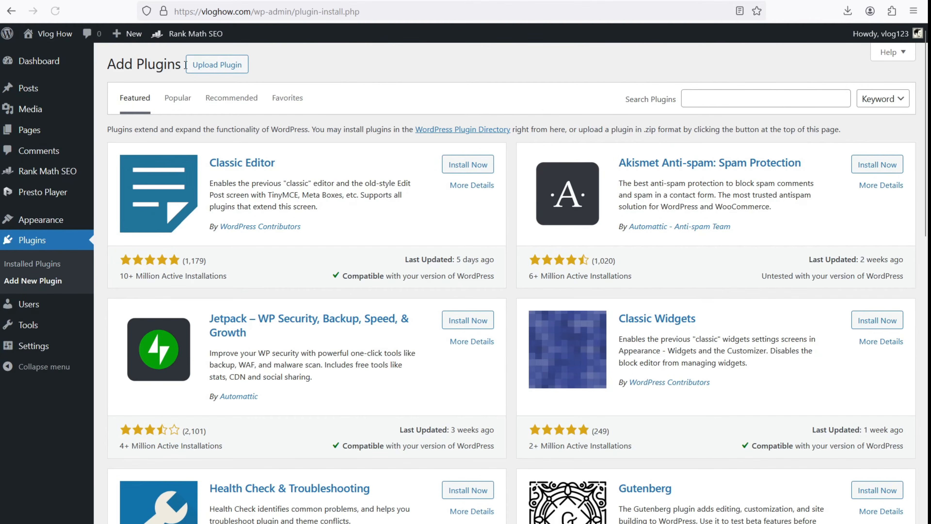
{"action": "left_click", "coordinate": [720, 99]}
{"action": "type", "text": "stac"}
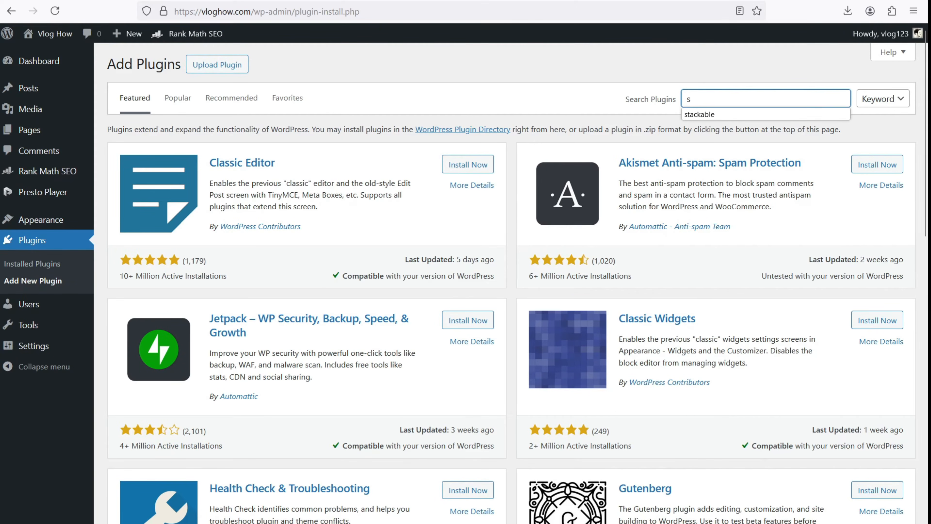
{"action": "type", "text": "kable"}
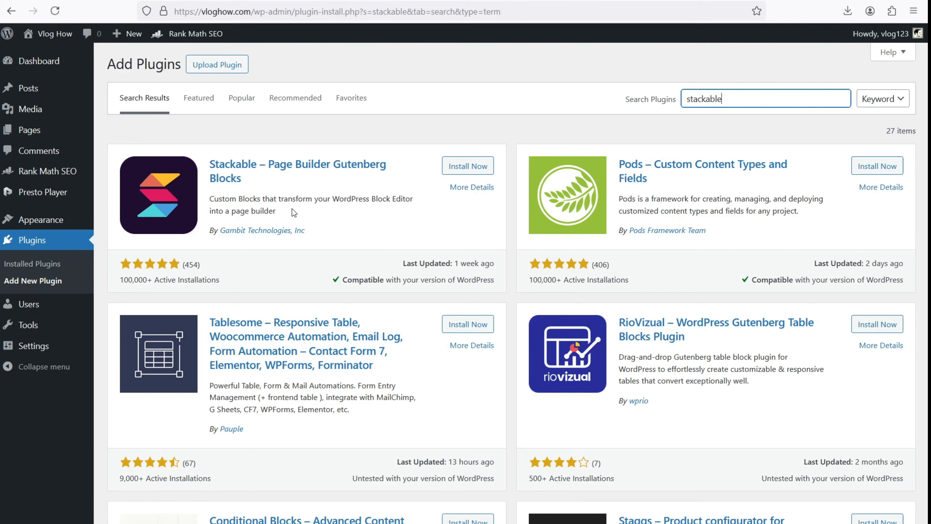
Install and activate Stackable, skip its opt-in, and go to Pages.
{"action": "left_click", "coordinate": [469, 166]}
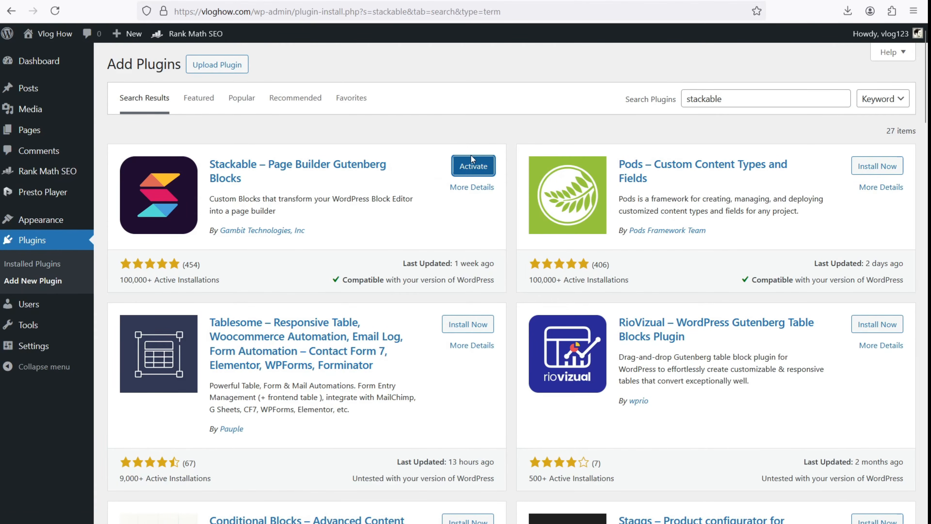
{"action": "left_click", "coordinate": [474, 163]}
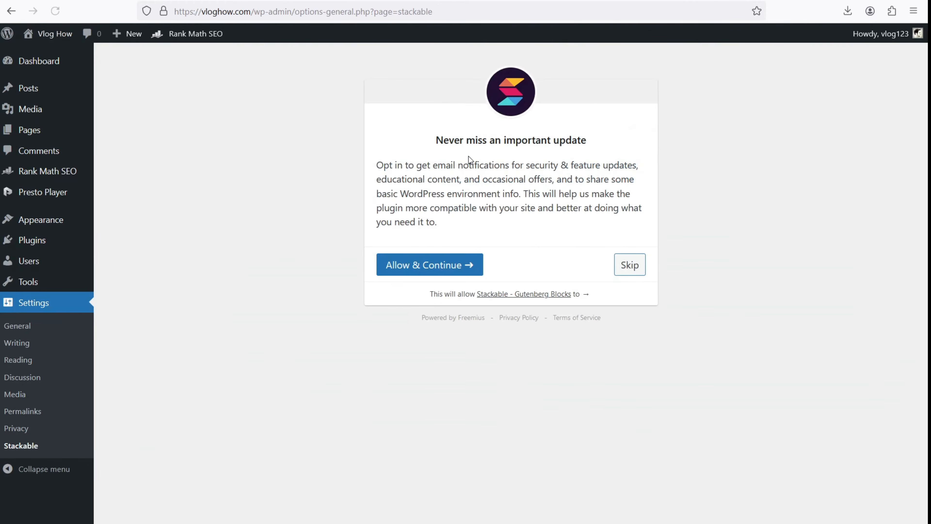
{"action": "left_click", "coordinate": [634, 267]}
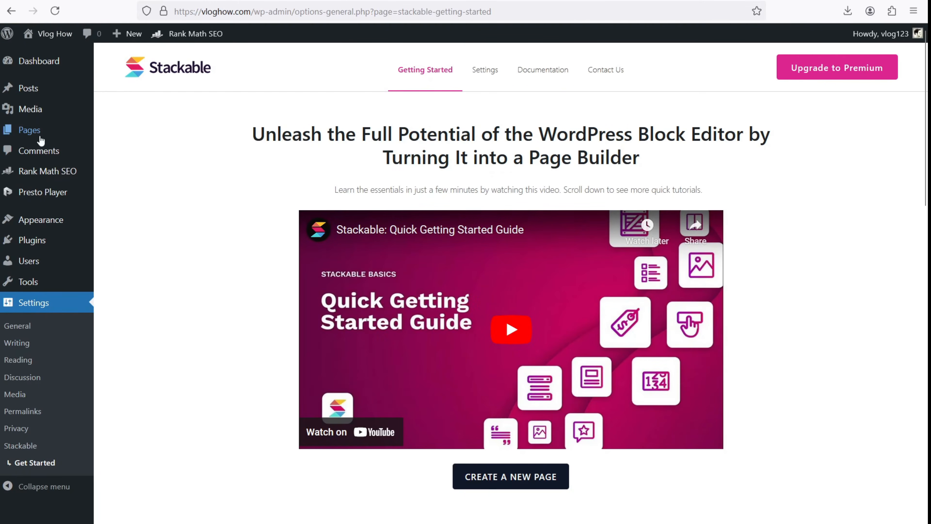
{"action": "left_click", "coordinate": [39, 136]}
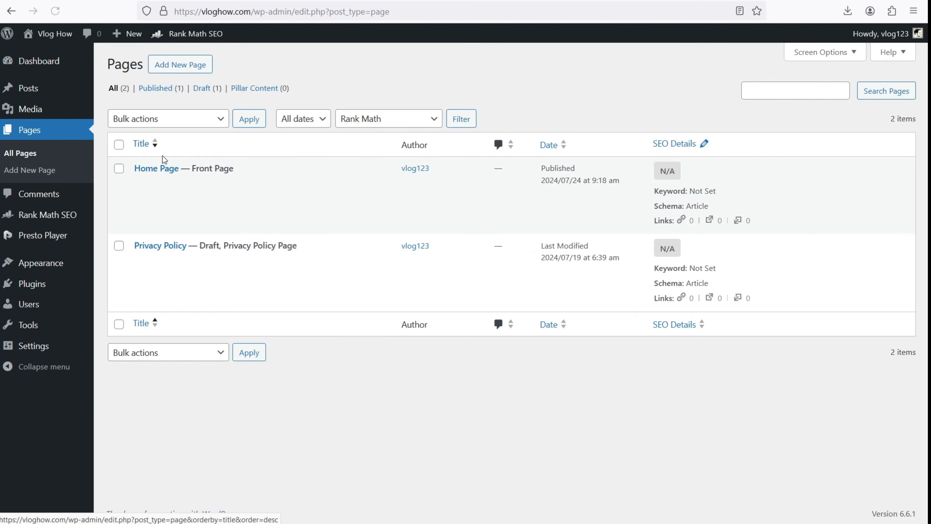
Open the Home Page for editing and add an empty paragraph below the checklist.
{"action": "left_click", "coordinate": [163, 171]}
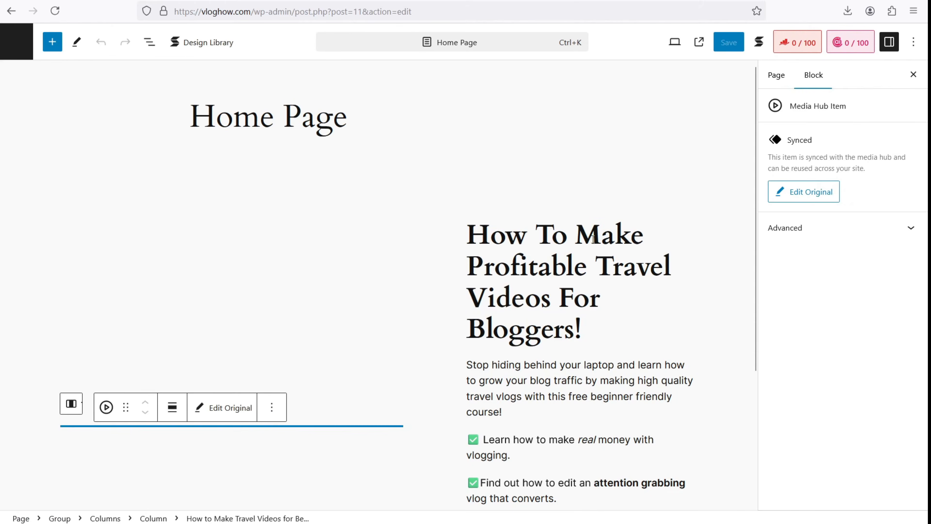
{"action": "scroll", "coordinate": [584, 245], "scroll_direction": "down", "scroll_amount": 5}
{"action": "left_click", "coordinate": [543, 362]}
{"action": "key", "text": "Return"}
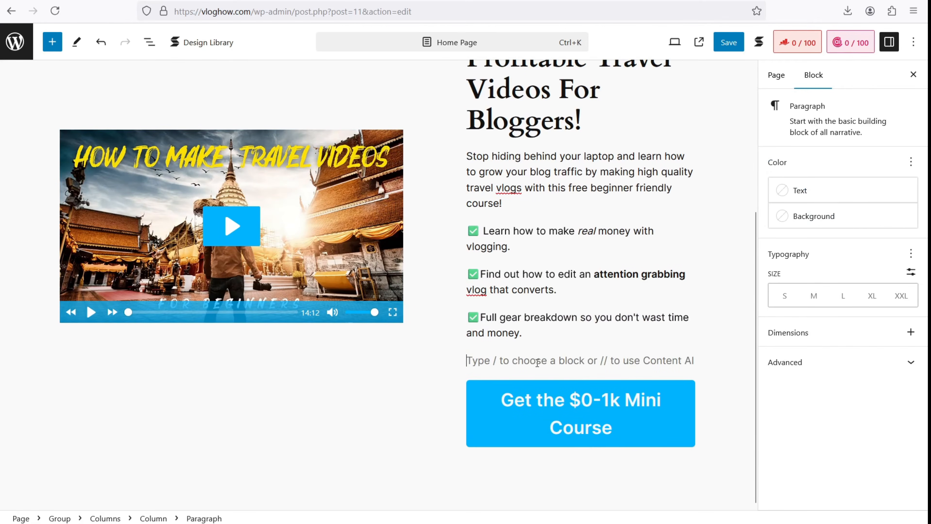
Insert a Stackable Button block there from the full block library, searching 'b'.
{"action": "left_click", "coordinate": [688, 360]}
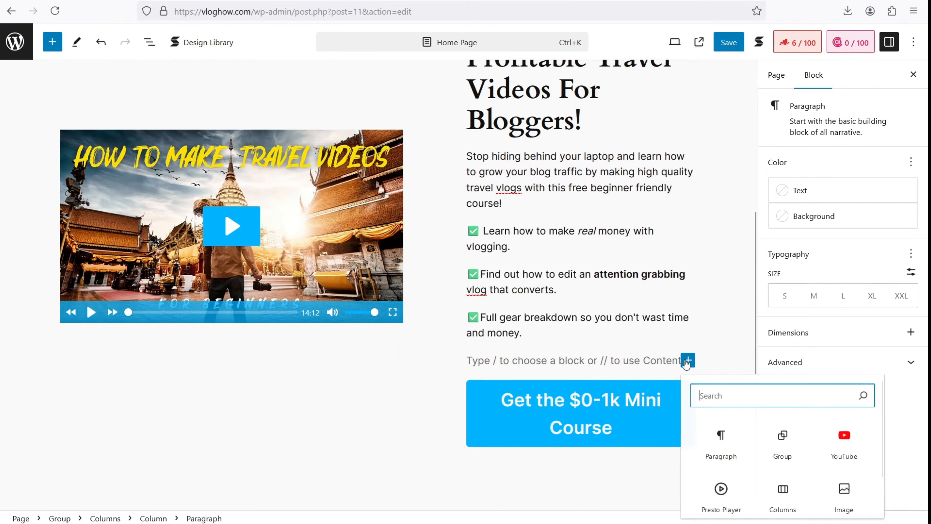
{"action": "scroll", "coordinate": [813, 432], "scroll_direction": "down", "scroll_amount": 1}
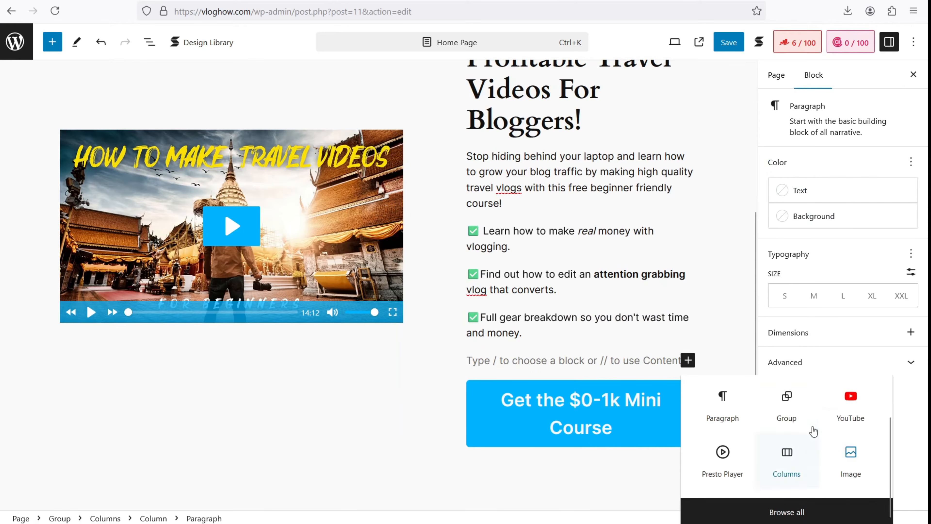
{"action": "left_click", "coordinate": [784, 512]}
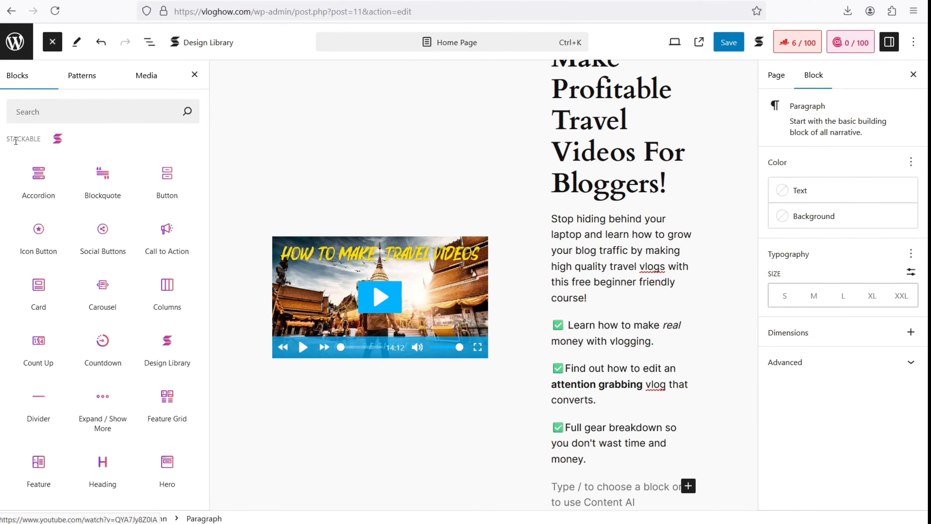
{"action": "mouse_move", "coordinate": [62, 182]}
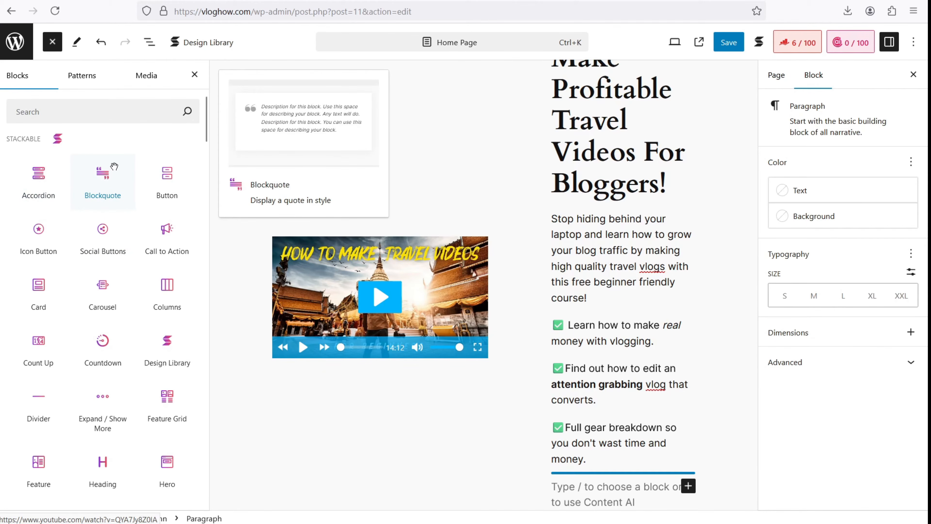
{"action": "left_click", "coordinate": [78, 115]}
{"action": "type", "text": "but"}
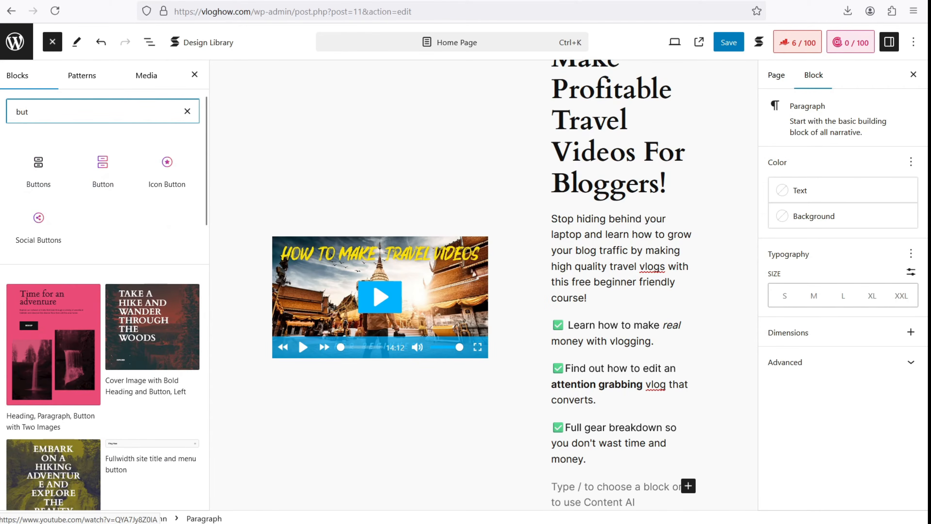
{"action": "left_click", "coordinate": [103, 175]}
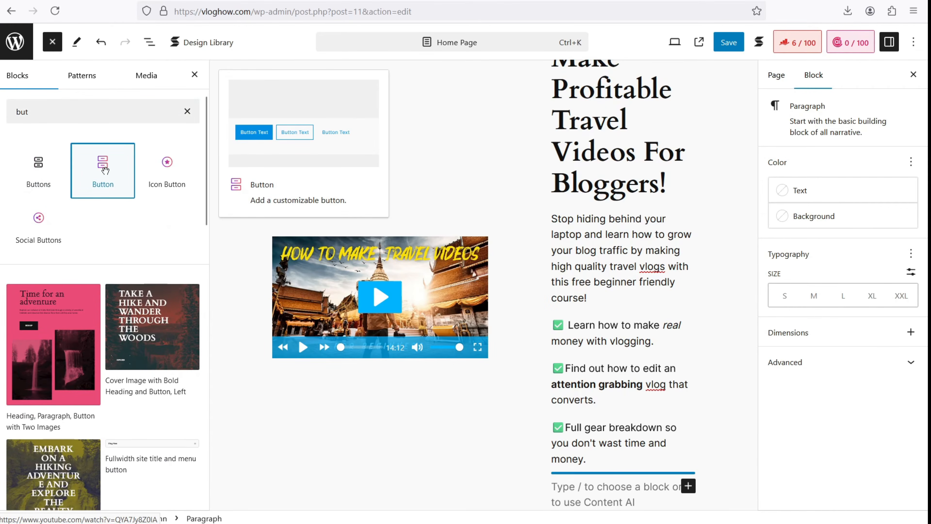
{"action": "left_click", "coordinate": [609, 123]}
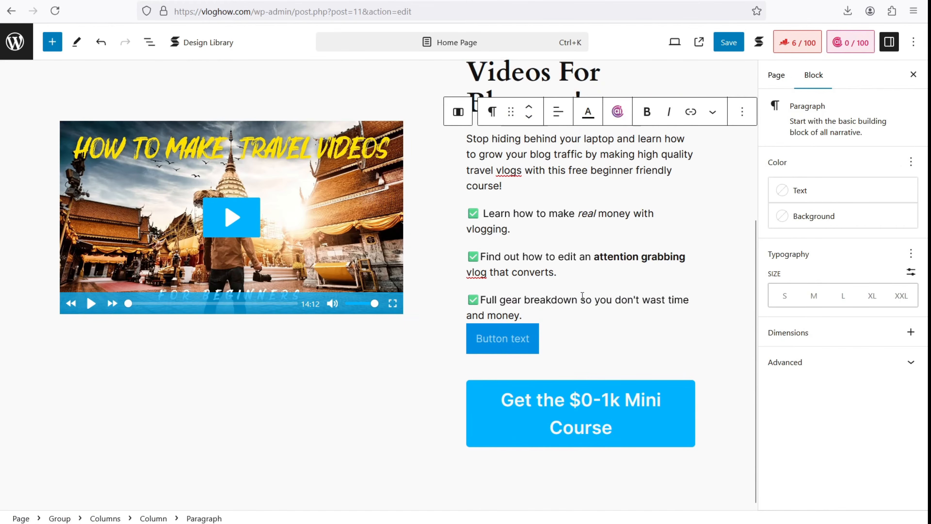
Label the new button 'Get the $0-1k Mini Course'.
{"action": "left_click", "coordinate": [492, 341]}
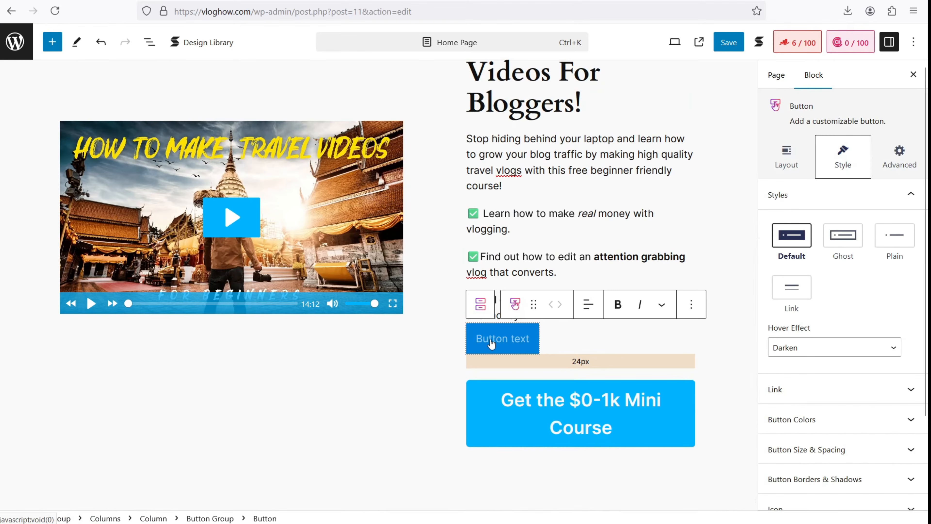
{"action": "type", "text": "Get the $"}
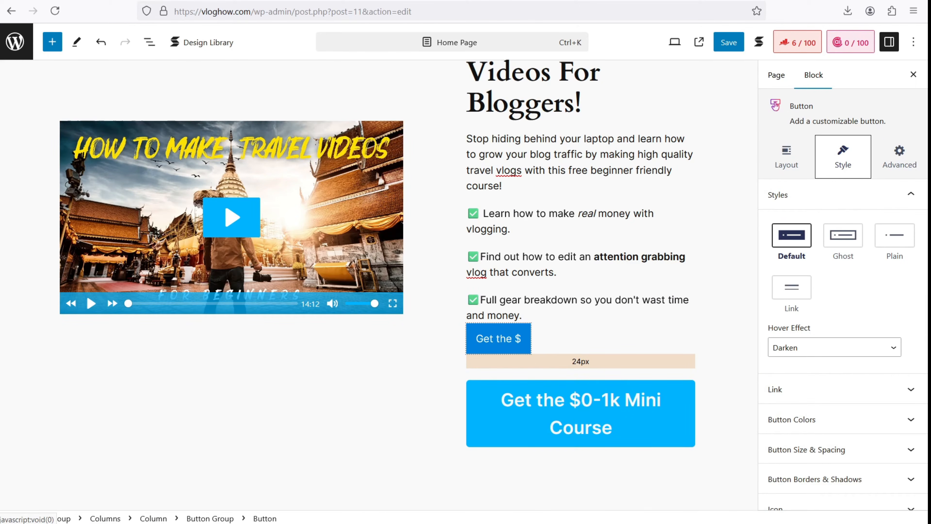
{"action": "type", "text": "0-"}
{"action": "type", "text": "1k M"}
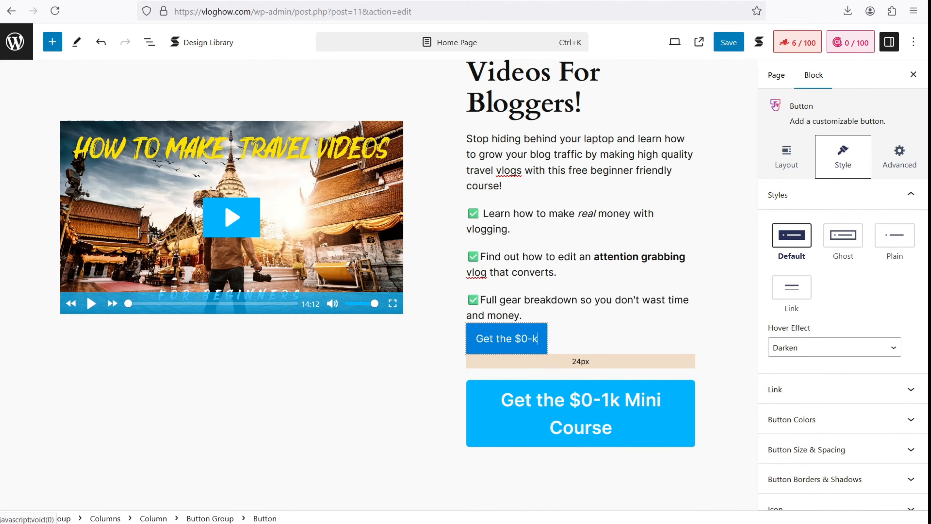
{"action": "type", "text": "ini"}
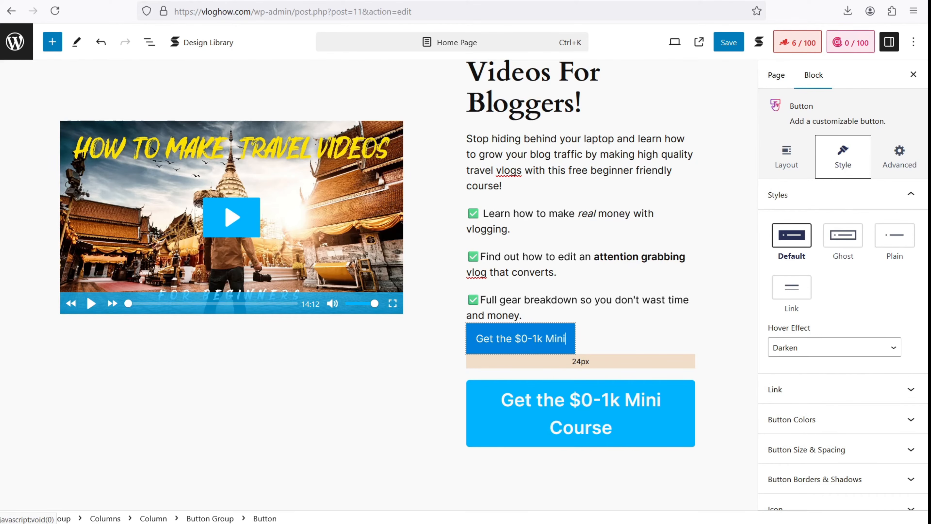
{"action": "type", "text": " Course"}
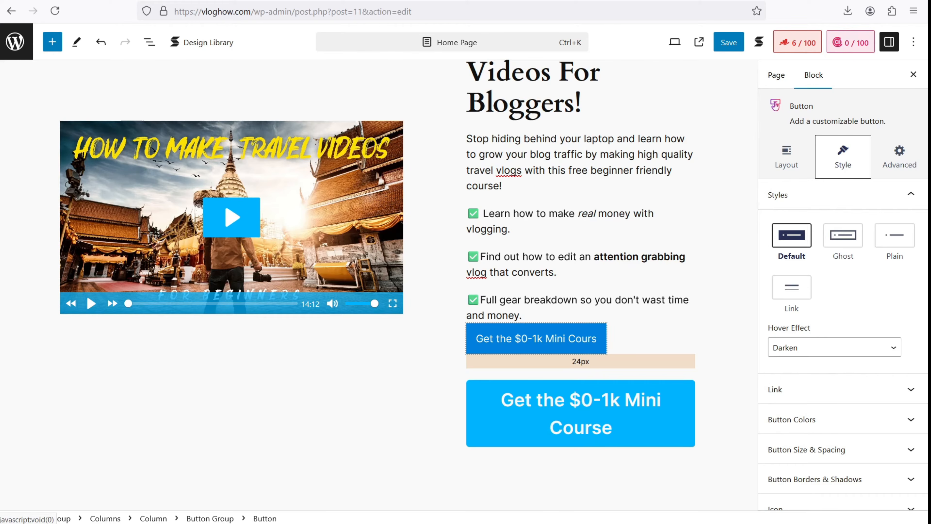
{"action": "left_click", "coordinate": [517, 161]}
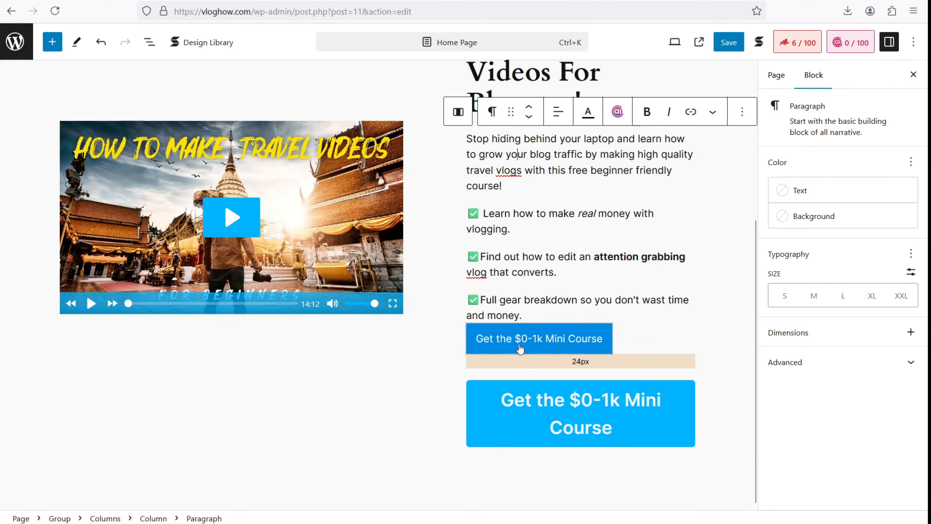
Copy the large Mini Course button's background colour code 00B3FF.
{"action": "triple_click", "coordinate": [683, 394]}
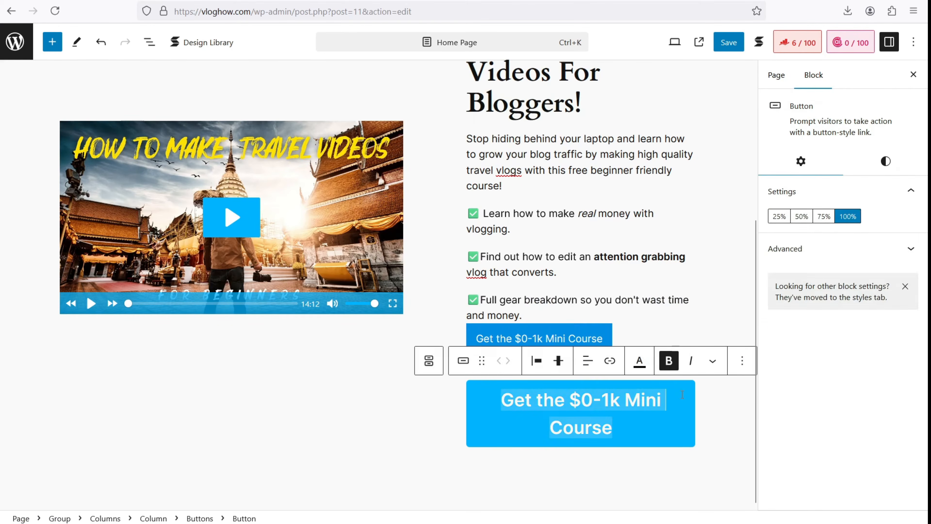
{"action": "left_click", "coordinate": [886, 161]}
{"action": "left_click", "coordinate": [838, 313]}
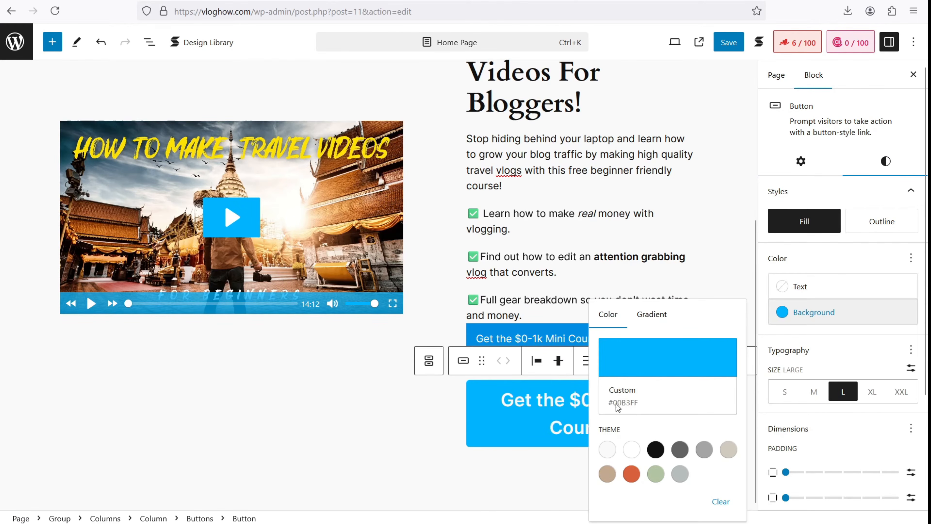
{"action": "right_click", "coordinate": [639, 402]}
{"action": "left_click", "coordinate": [650, 228]}
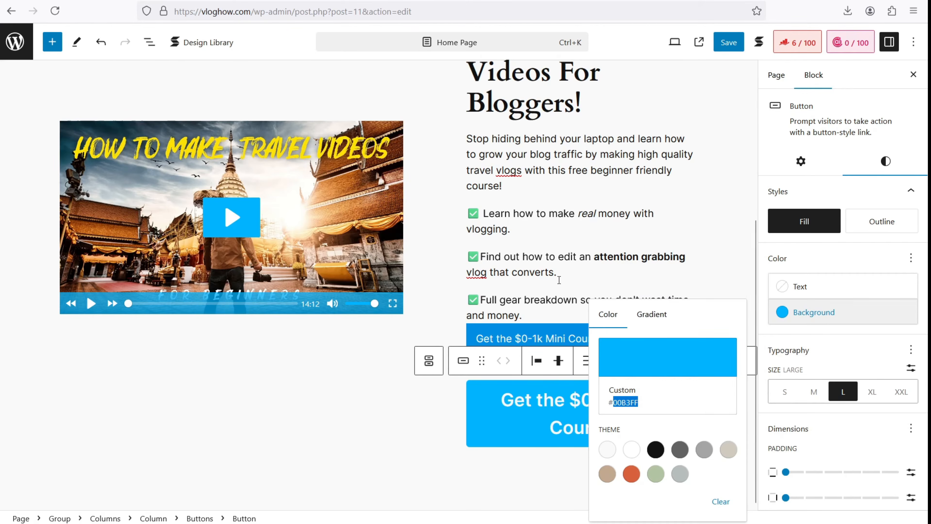
{"action": "left_click", "coordinate": [559, 280]}
{"action": "left_click", "coordinate": [560, 280]}
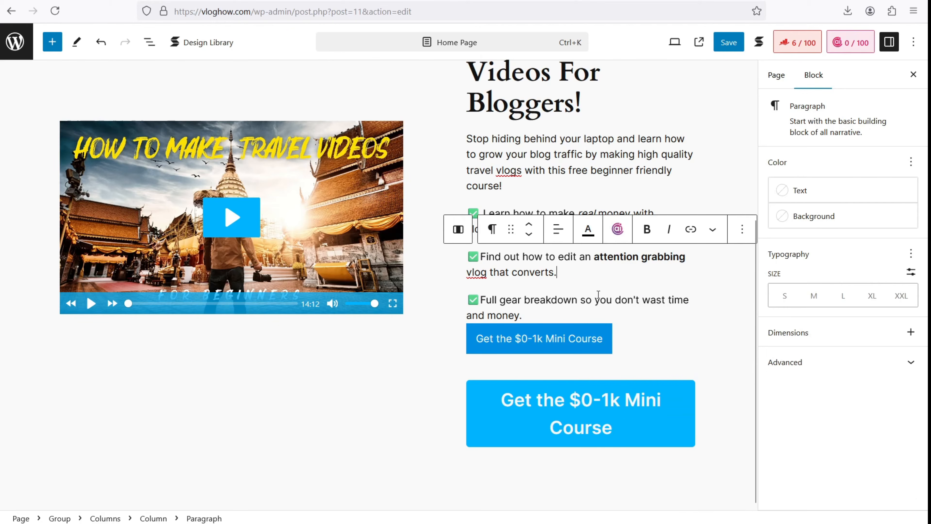
Replace the small button's Button Color hex value with the pasted 00B3FF.
{"action": "left_click", "coordinate": [603, 337]}
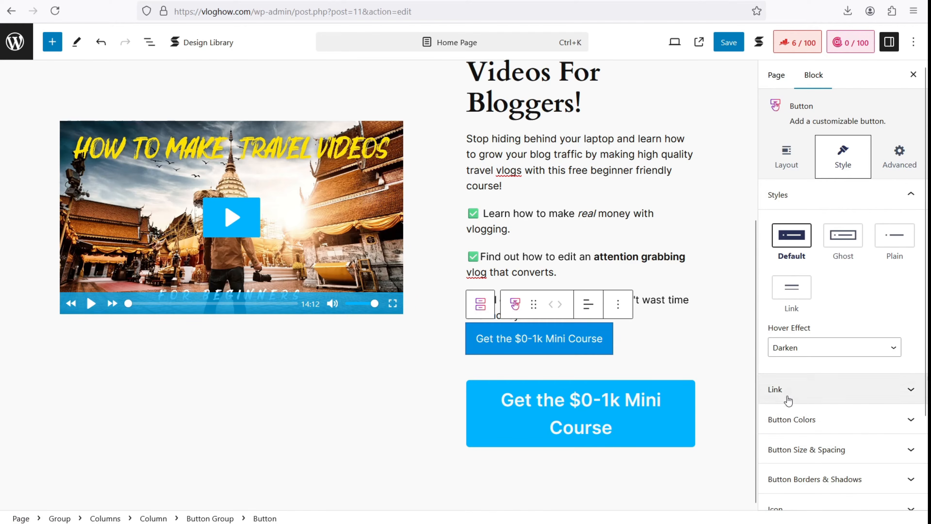
{"action": "left_click", "coordinate": [831, 418]}
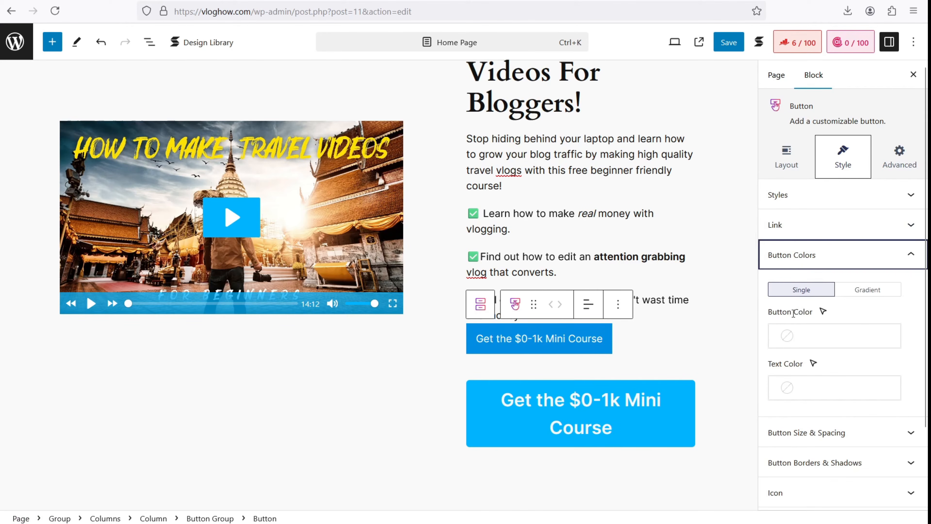
{"action": "left_click", "coordinate": [815, 336]}
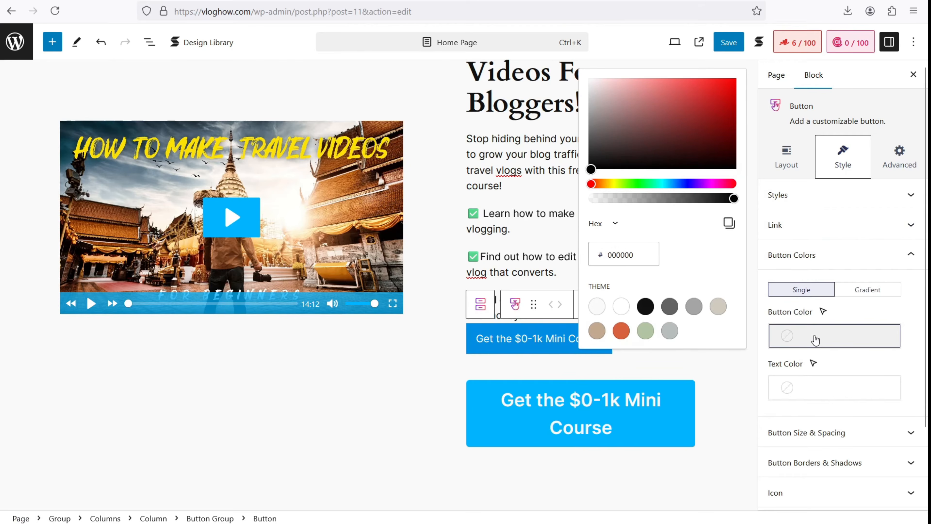
{"action": "left_click", "coordinate": [640, 258]}
{"action": "key", "text": "BackSpace"}
{"action": "key", "text": "BackSpace"}
{"action": "key", "text": "BackSpace"}
{"action": "key", "text": "BackSpace"}
{"action": "key", "text": "BackSpace"}
{"action": "key", "text": "BackSpace"}
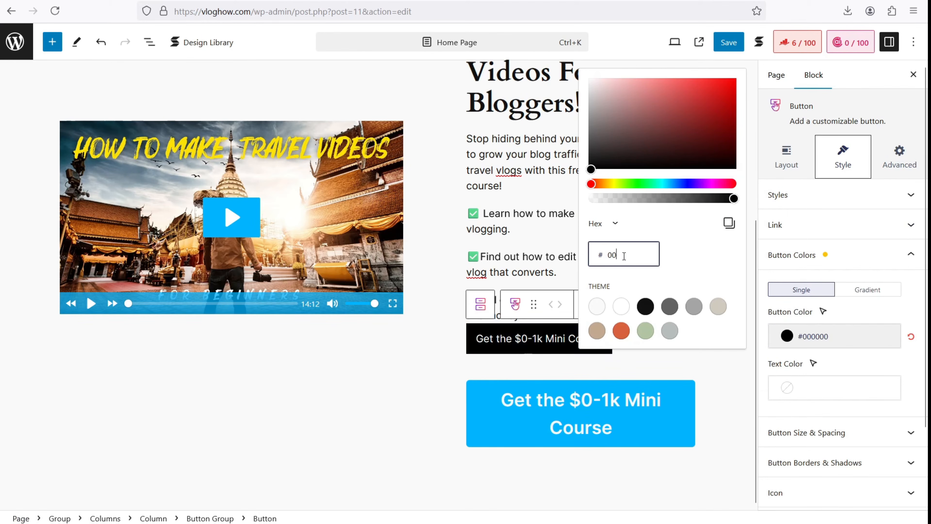
{"action": "right_click", "coordinate": [614, 255]}
{"action": "left_click", "coordinate": [646, 325]}
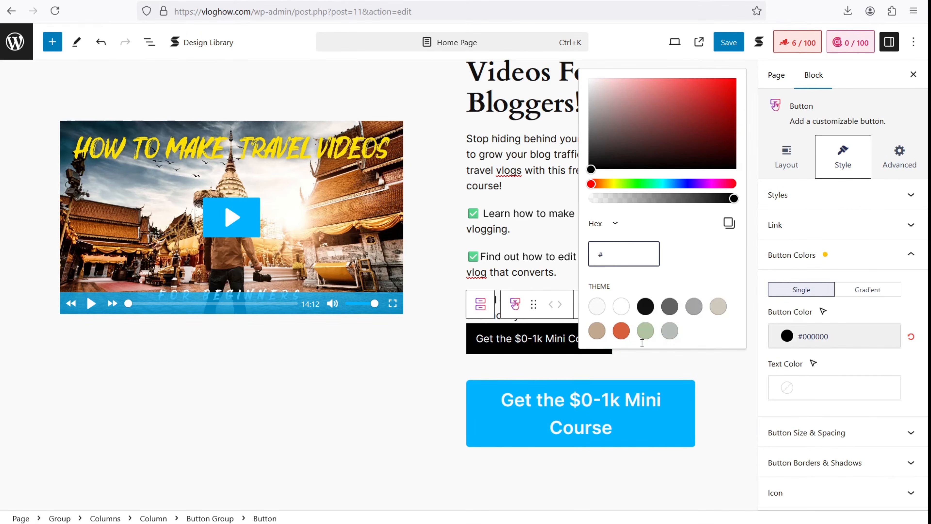
{"action": "left_click", "coordinate": [513, 162]}
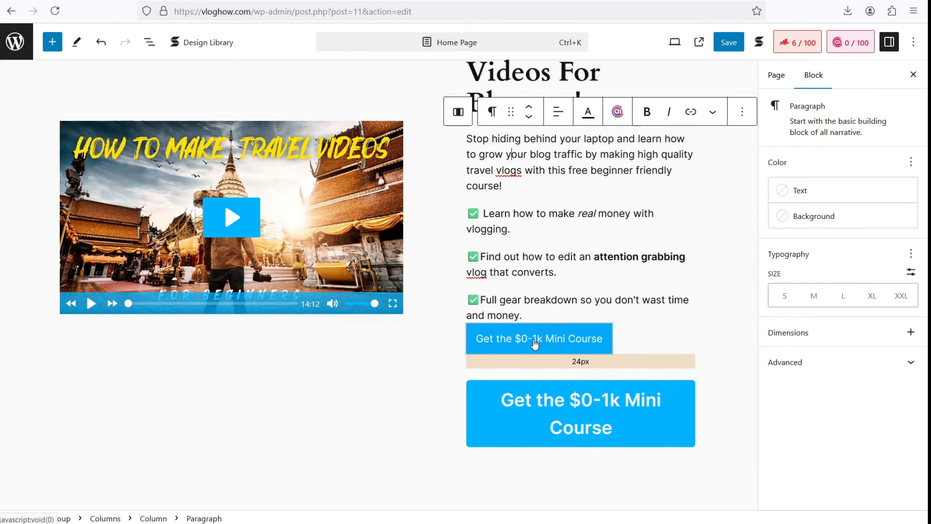
{"action": "left_click", "coordinate": [526, 336]}
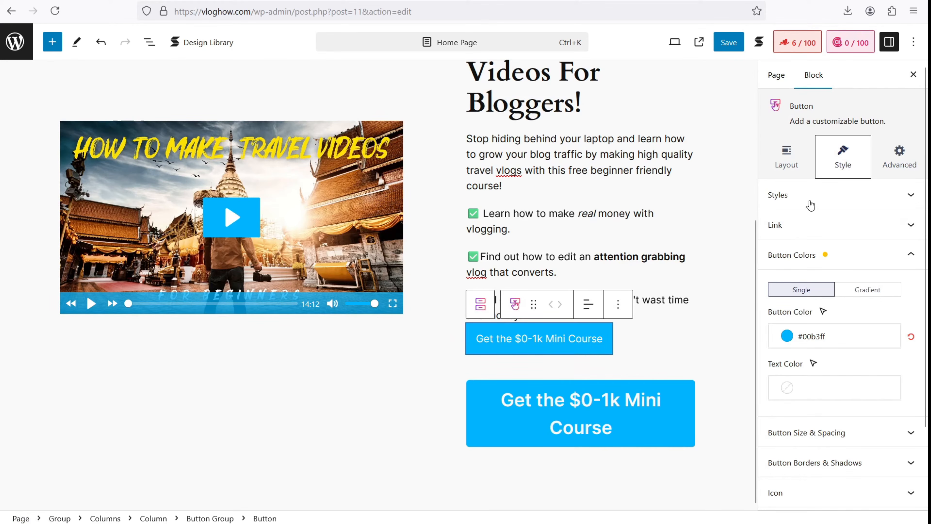
{"action": "left_click", "coordinate": [857, 256]}
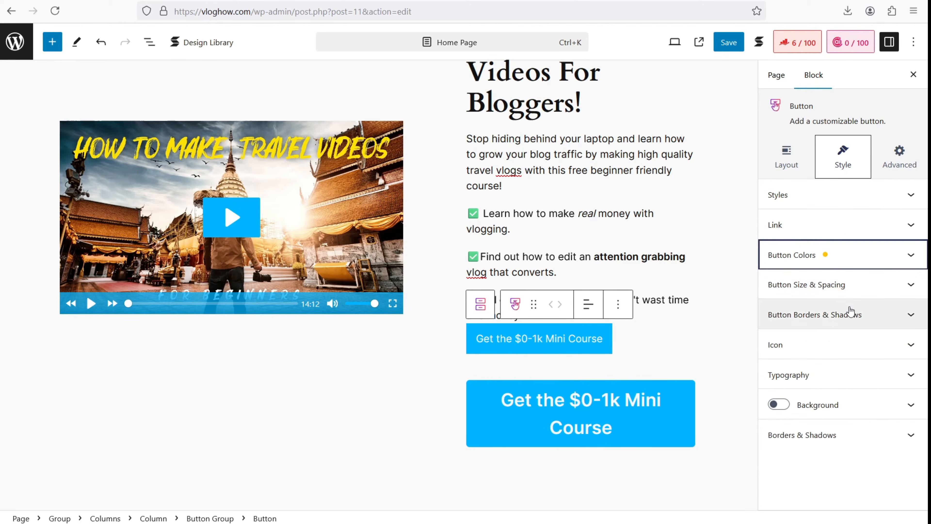
Set the small button's typography to 26 px size and Bold weight.
{"action": "left_click", "coordinate": [833, 379]}
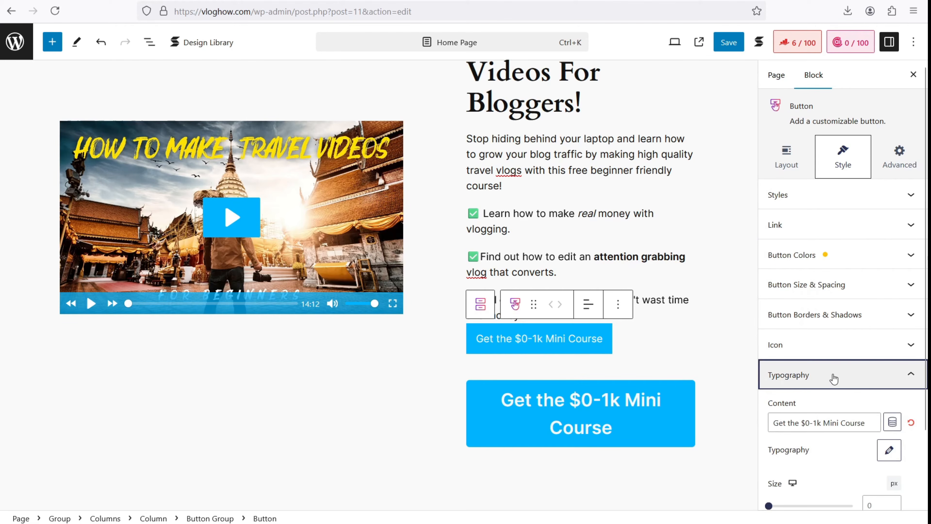
{"action": "scroll", "coordinate": [816, 385], "scroll_direction": "down", "scroll_amount": 2}
{"action": "left_click_drag", "start_coordinate": [770, 442], "coordinate": [786, 445]}
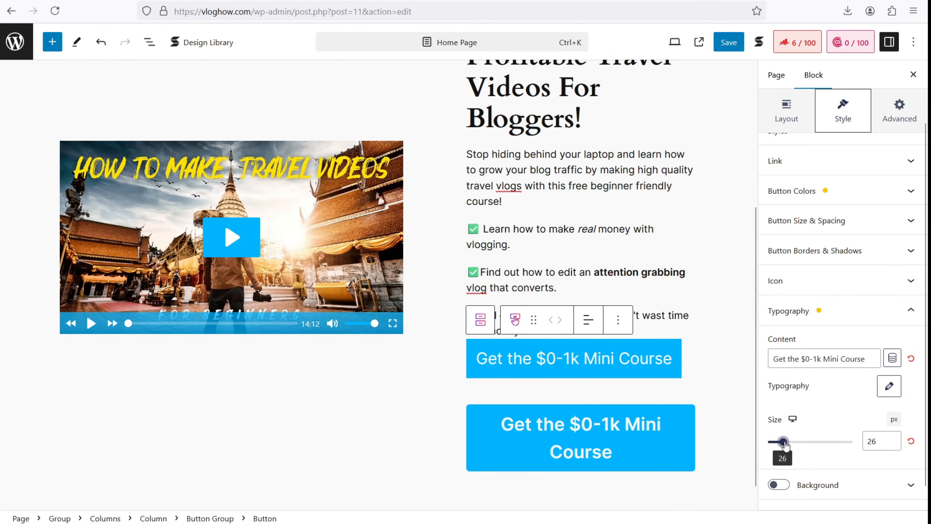
{"action": "left_click", "coordinate": [890, 386]}
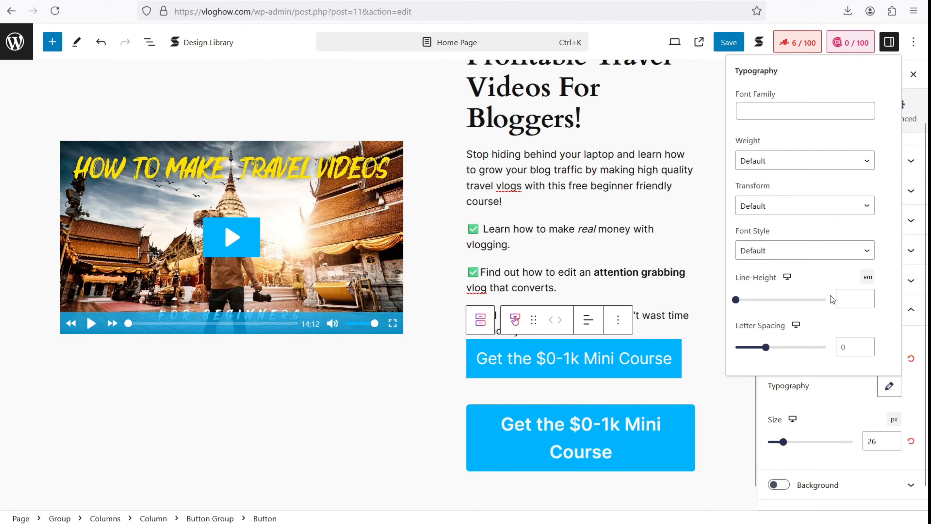
{"action": "left_click", "coordinate": [780, 168]}
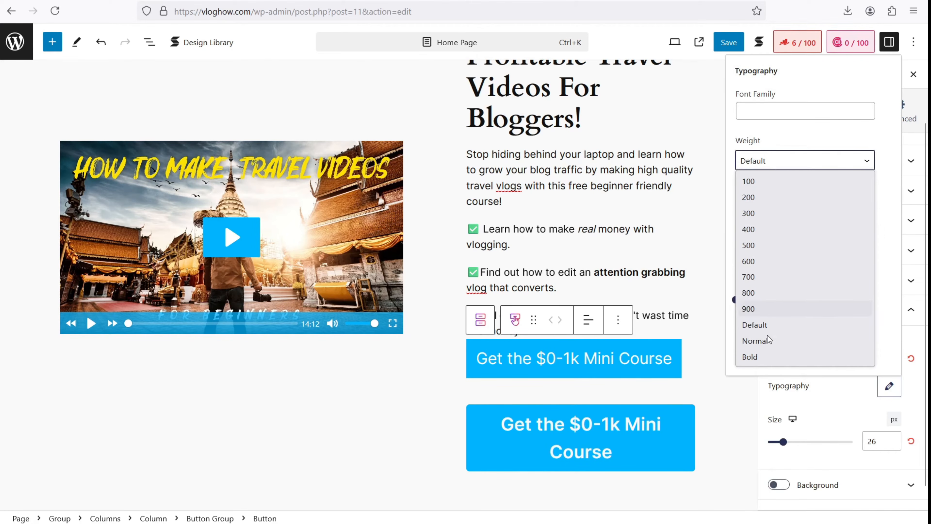
{"action": "left_click", "coordinate": [750, 357]}
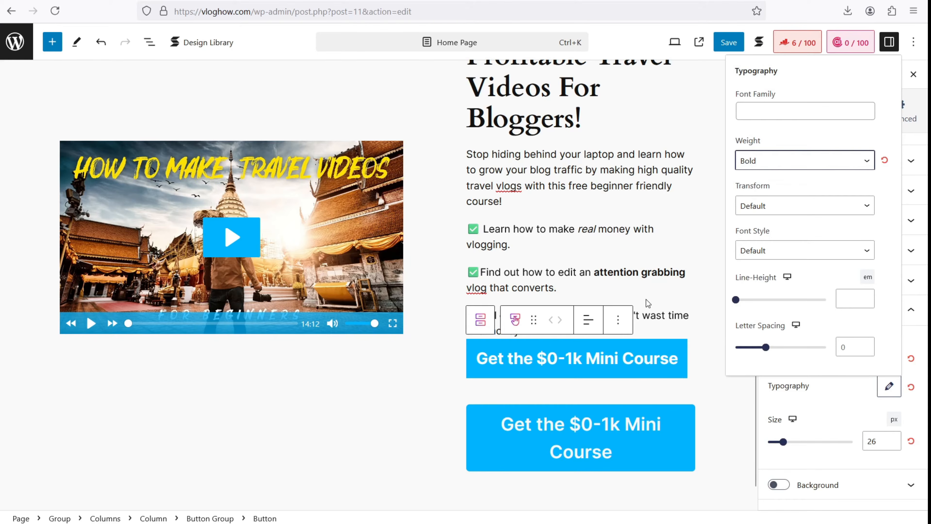
Save the page, check both Mini Course buttons on the live site, then select the first button.
{"action": "left_click", "coordinate": [579, 180]}
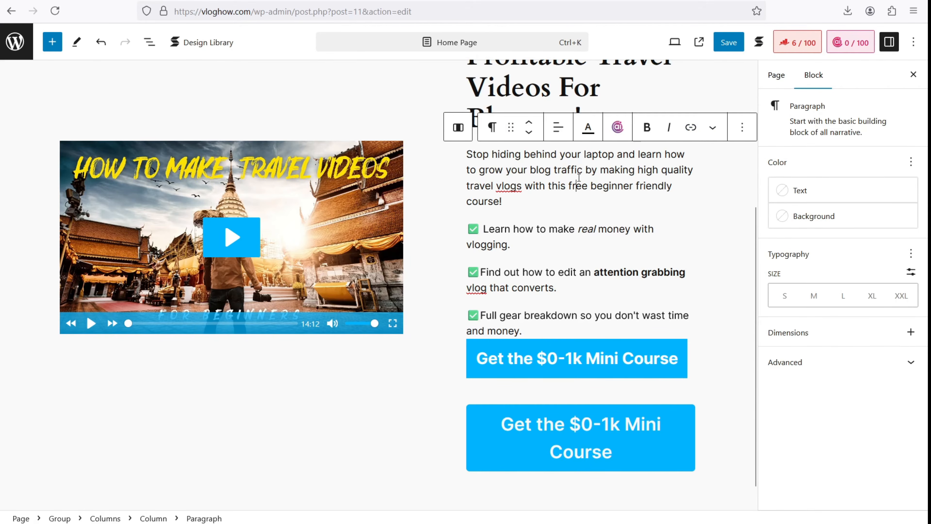
{"action": "left_click", "coordinate": [729, 43]}
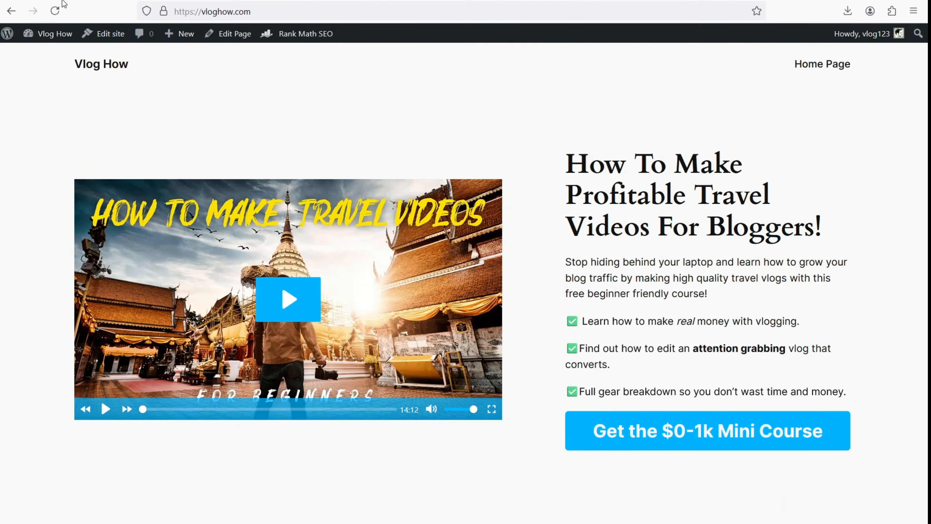
{"action": "left_click", "coordinate": [55, 11]}
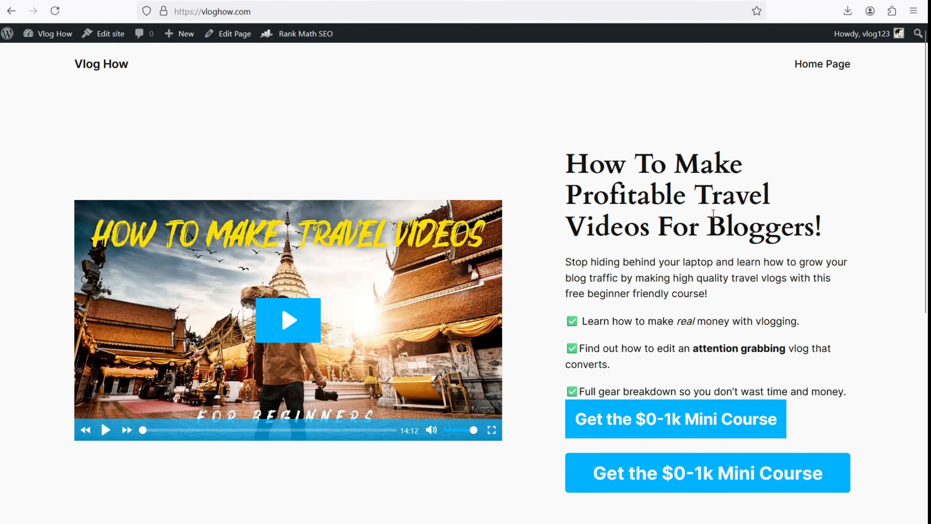
{"action": "scroll", "coordinate": [657, 414], "scroll_direction": "down", "scroll_amount": 3}
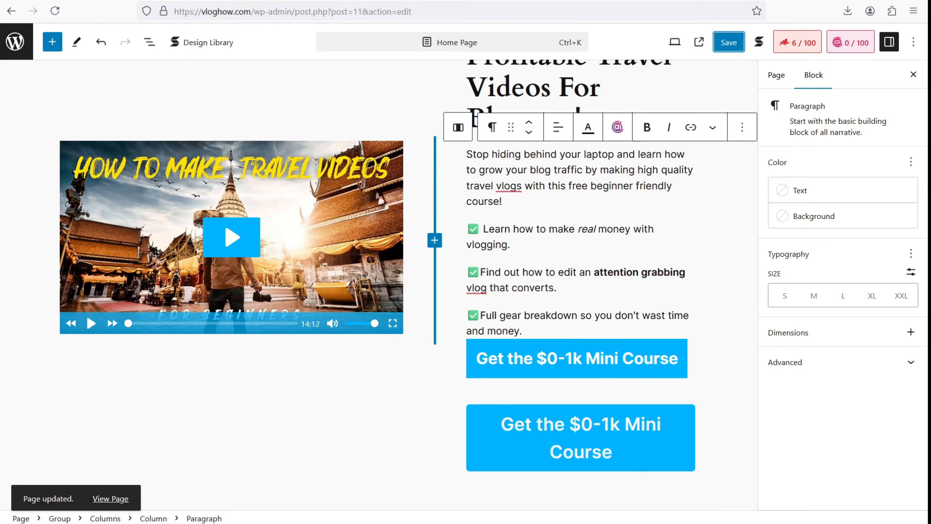
{"action": "left_click", "coordinate": [672, 355]}
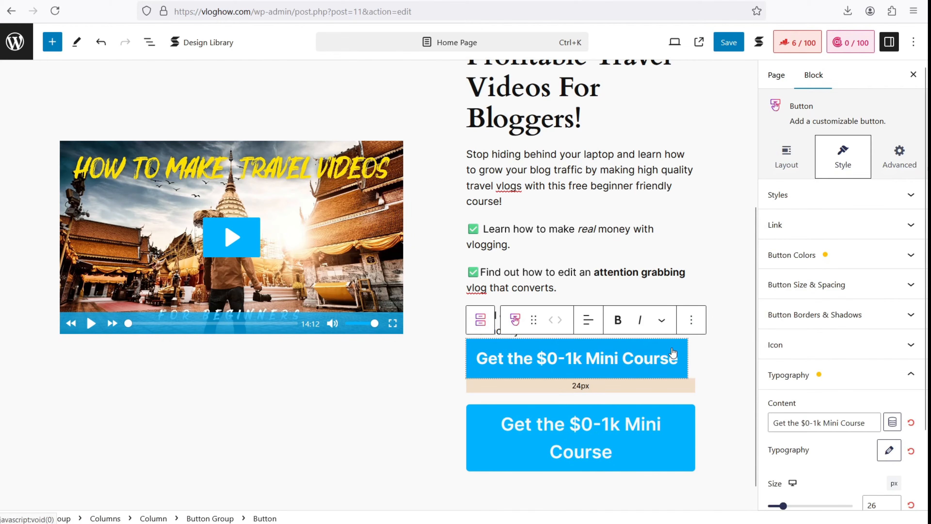
Set the first Mini Course button's Border Radius to 4 and Shadow to 5.
{"action": "left_click", "coordinate": [781, 163]}
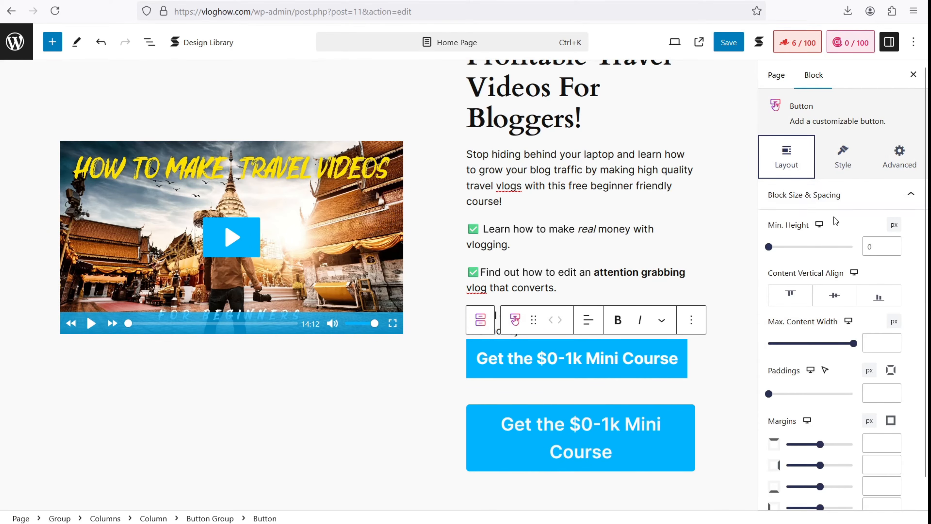
{"action": "left_click", "coordinate": [806, 204]}
{"action": "left_click", "coordinate": [806, 203]}
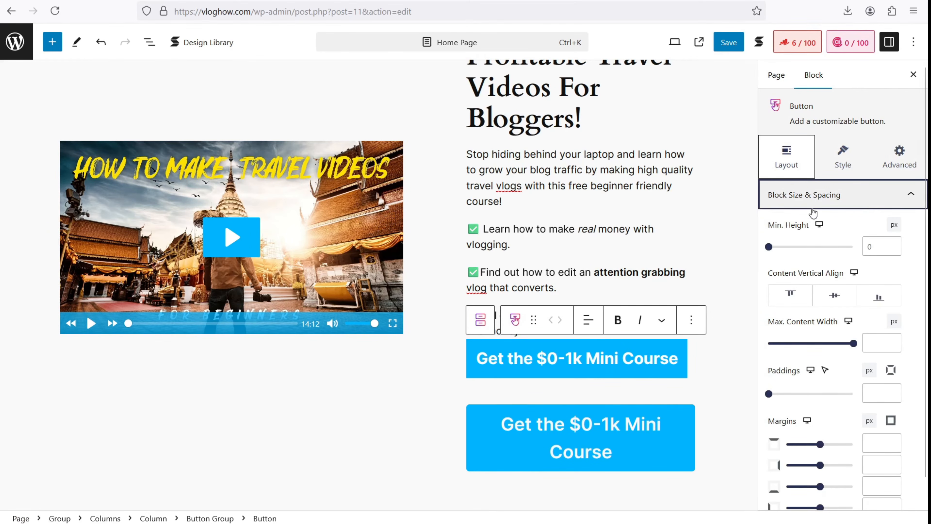
{"action": "scroll", "coordinate": [806, 264], "scroll_direction": "down", "scroll_amount": 1}
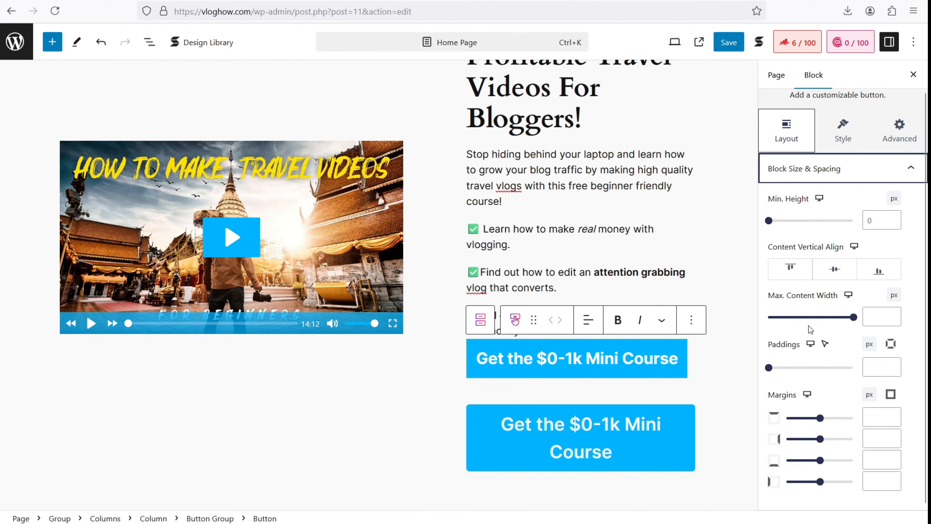
{"action": "left_click", "coordinate": [848, 135]}
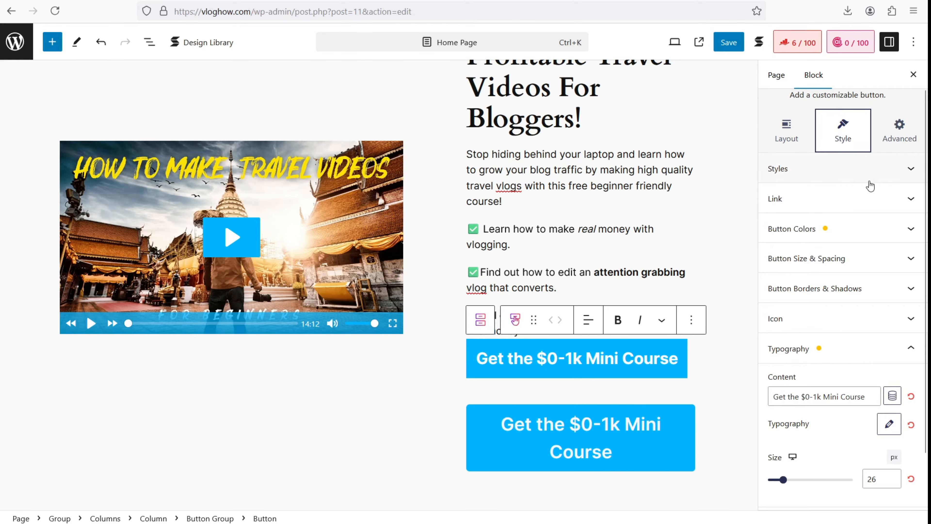
{"action": "left_click", "coordinate": [862, 174]}
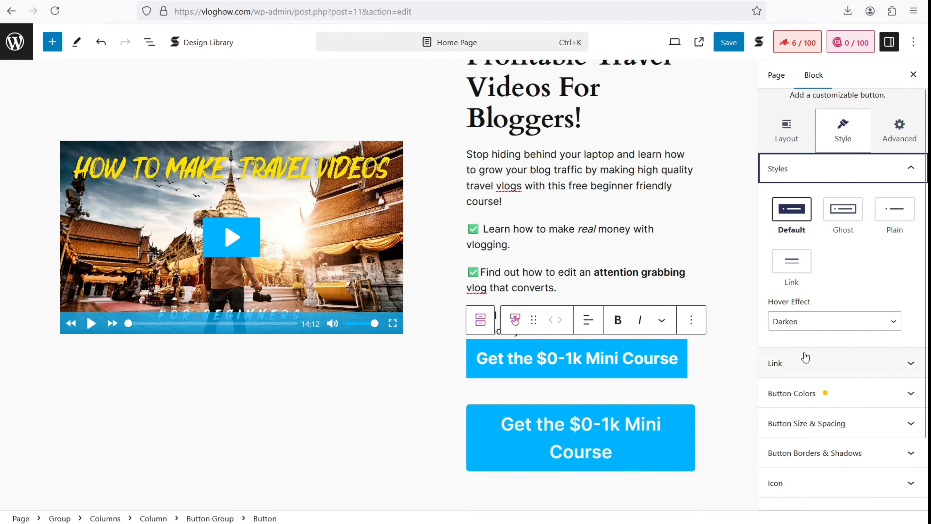
{"action": "scroll", "coordinate": [836, 387], "scroll_direction": "down", "scroll_amount": 2}
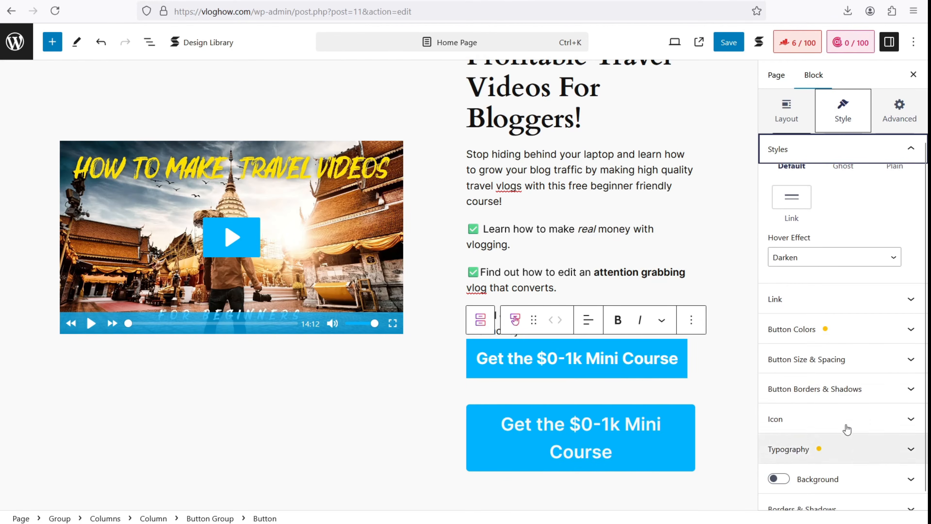
{"action": "left_click", "coordinate": [846, 389]}
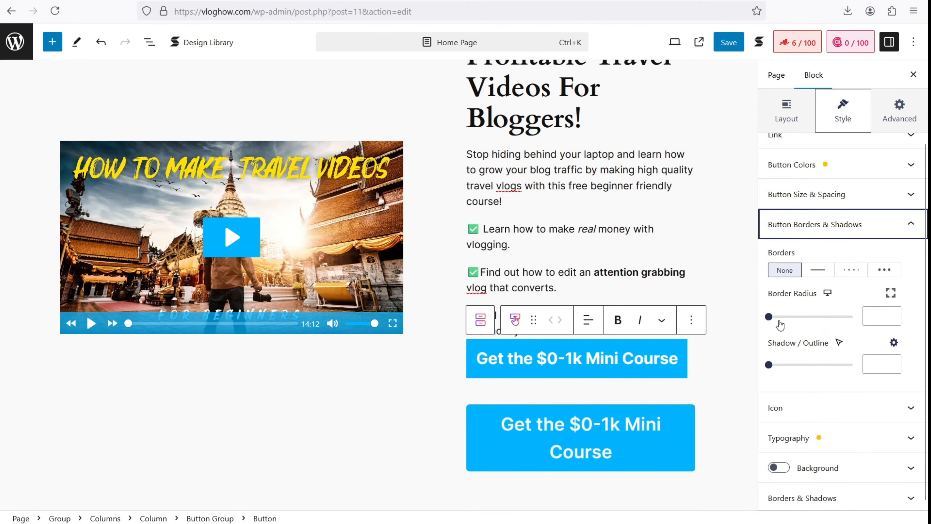
{"action": "mouse_move", "coordinate": [770, 318]}
{"action": "left_mouse_down"}
{"action": "mouse_move", "coordinate": [845, 318]}
{"action": "mouse_move", "coordinate": [721, 323]}
{"action": "mouse_move", "coordinate": [778, 322]}
{"action": "left_mouse_up"}
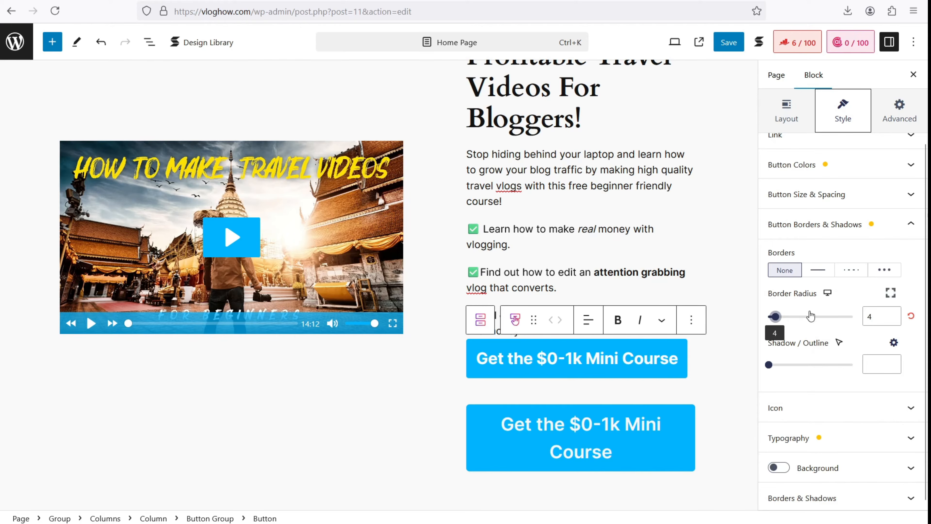
{"action": "left_click_drag", "start_coordinate": [769, 365], "coordinate": [820, 376]}
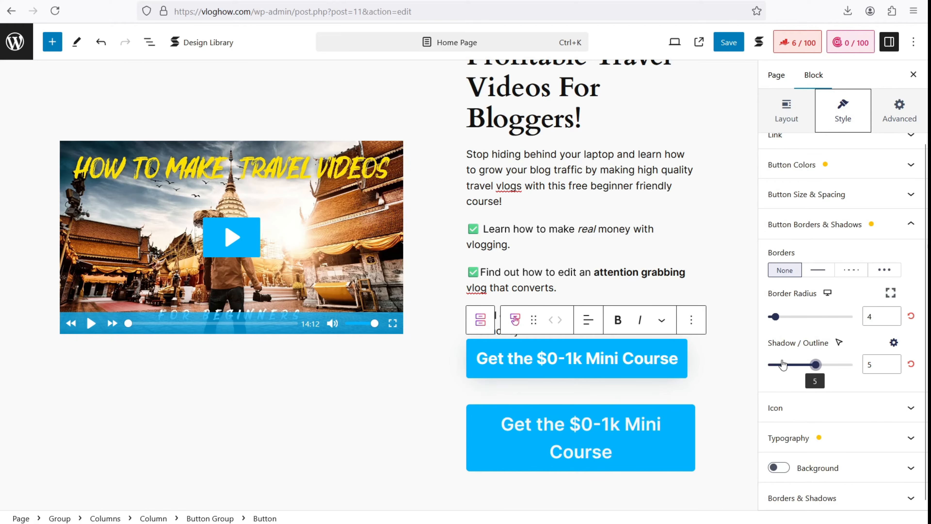
{"action": "left_click", "coordinate": [862, 224]}
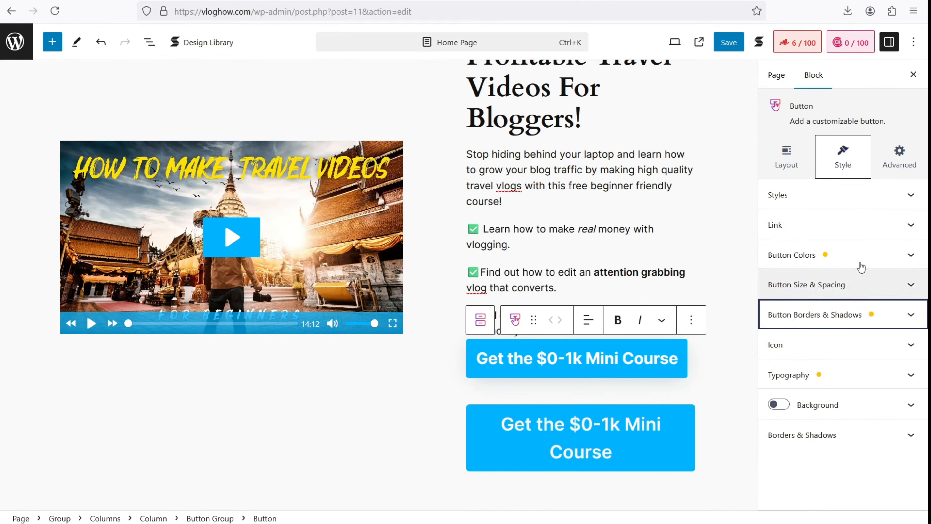
Set the first Mini Course button's hover effect to Lift.
{"action": "left_click", "coordinate": [837, 195]}
{"action": "left_click", "coordinate": [784, 331]}
{"action": "left_click", "coordinate": [836, 352]}
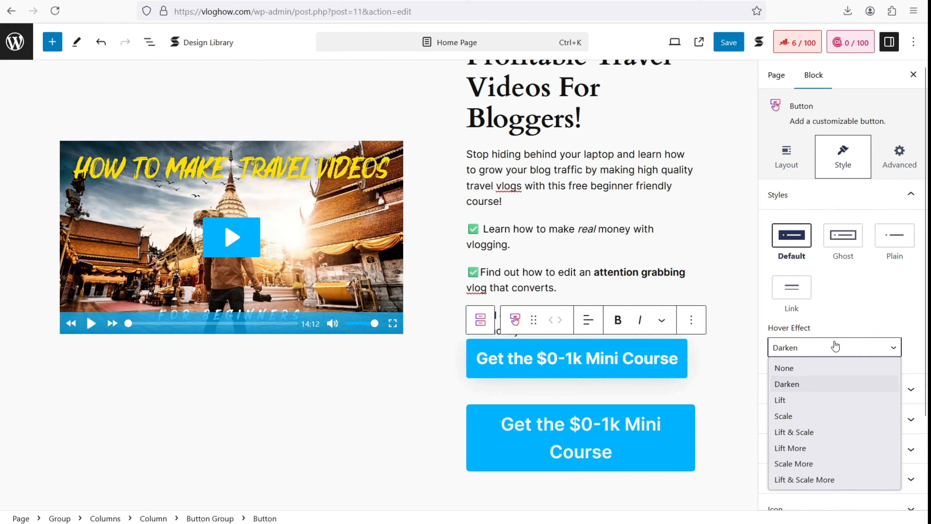
{"action": "left_click", "coordinate": [784, 401]}
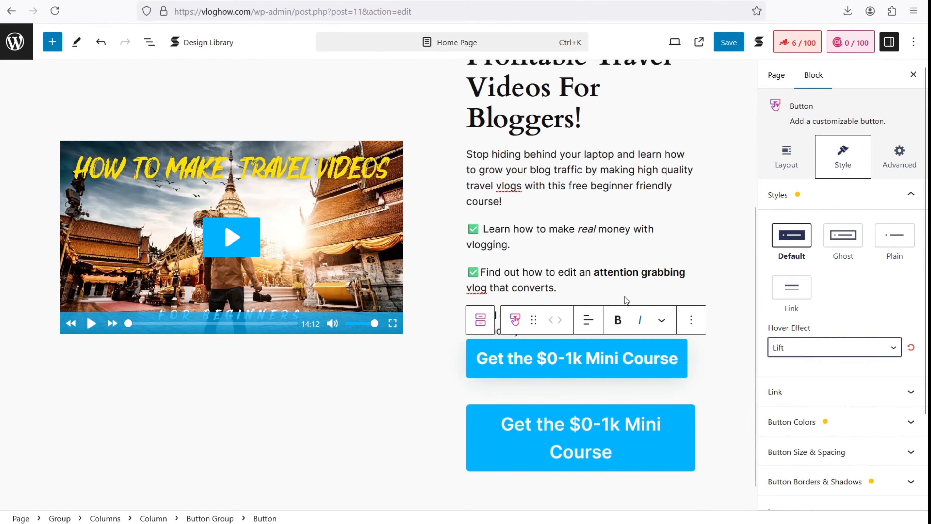
{"action": "left_click", "coordinate": [576, 186]}
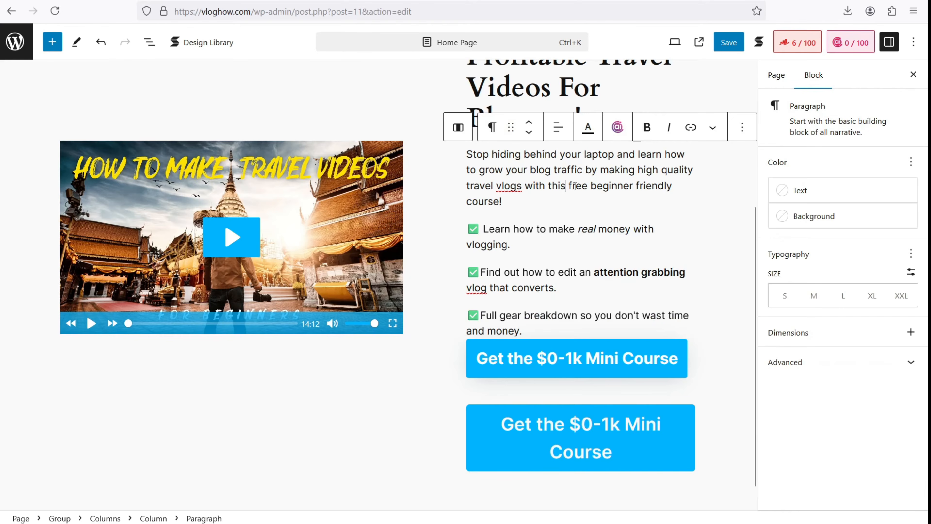
Turn on Full Width for the first Mini Course button and save the page.
{"action": "left_click", "coordinate": [665, 350]}
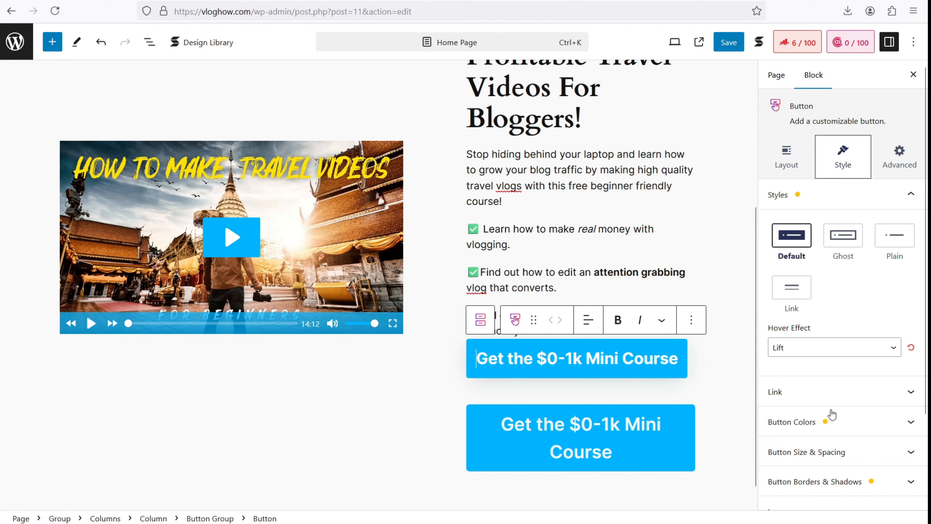
{"action": "left_click", "coordinate": [861, 456]}
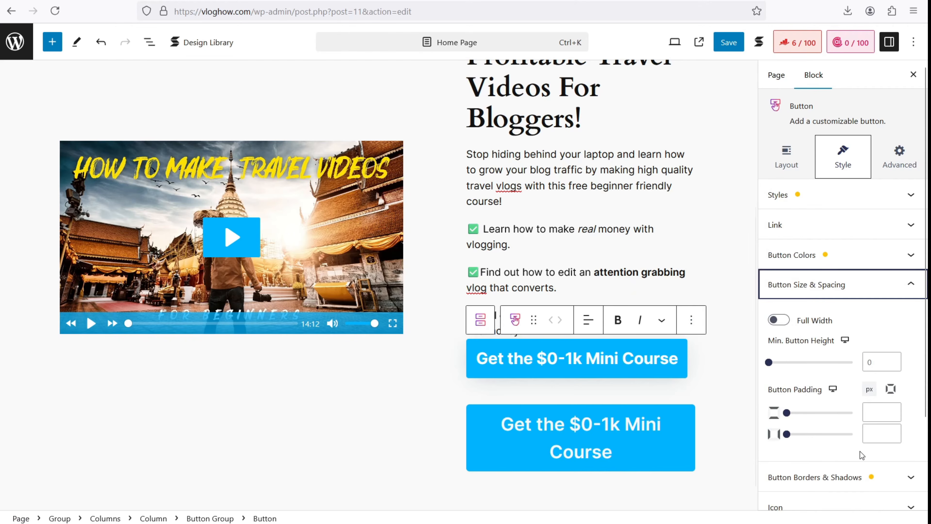
{"action": "left_click", "coordinate": [782, 323]}
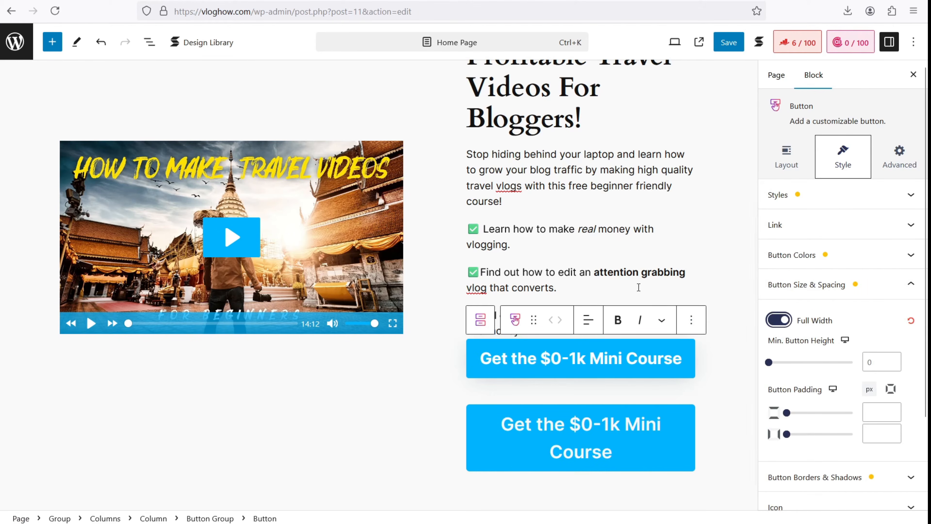
{"action": "key", "text": "ctrl+s"}
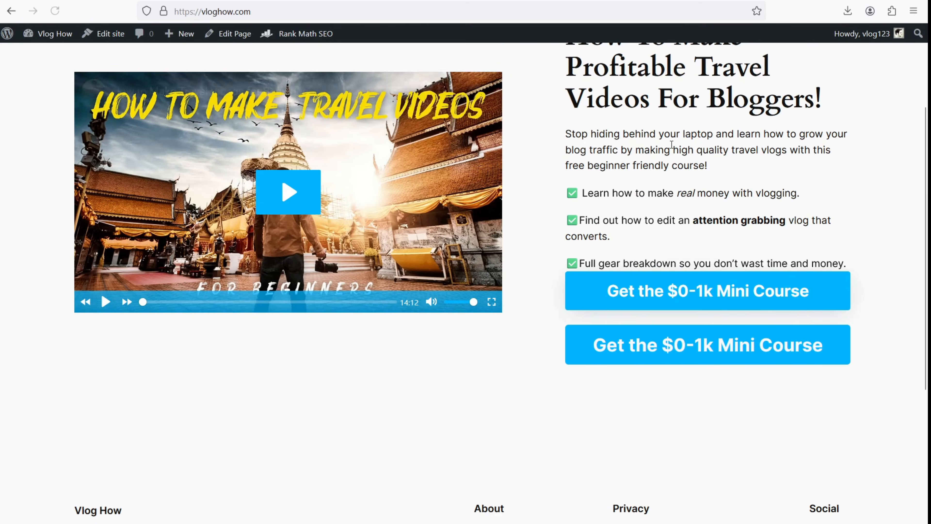
Confirm in Button Styles that the first Mini Course button's hover effect is still Lift.
{"action": "scroll", "coordinate": [731, 292], "scroll_direction": "up", "scroll_amount": 2}
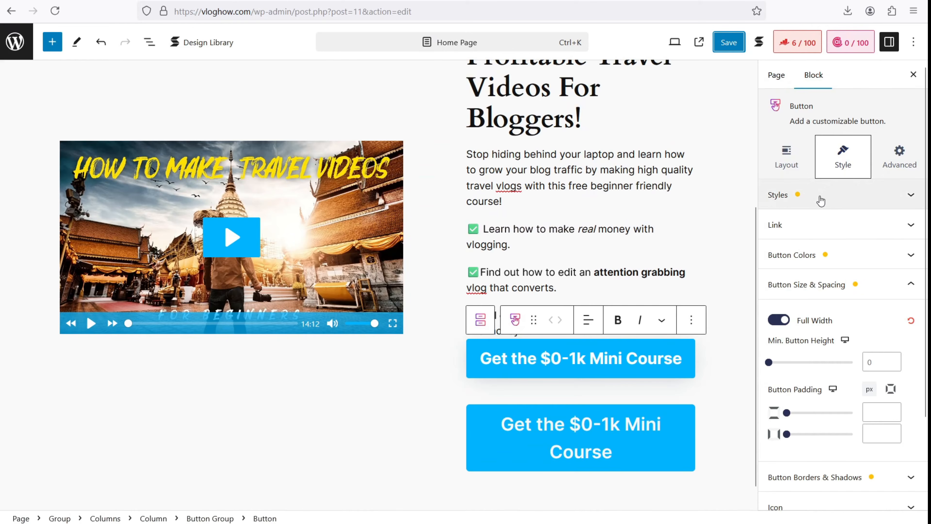
{"action": "left_click", "coordinate": [820, 198]}
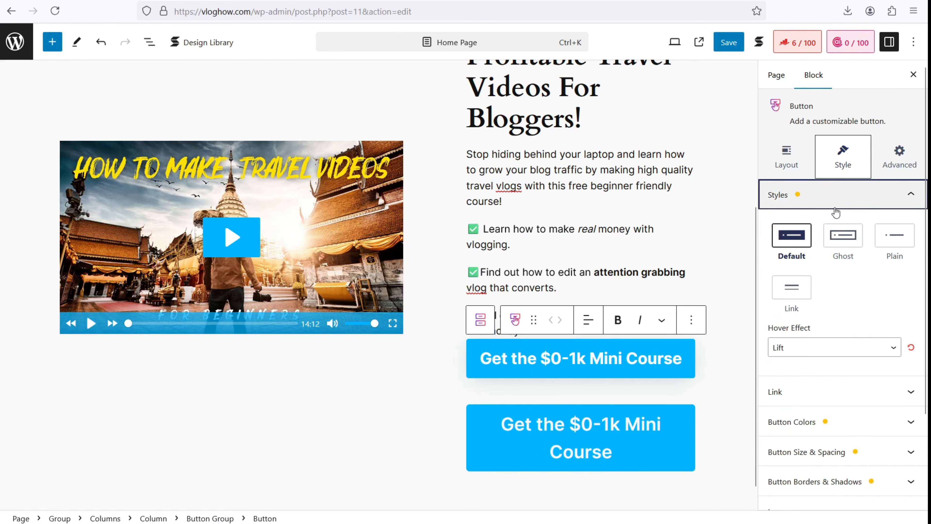
{"action": "left_click", "coordinate": [806, 355]}
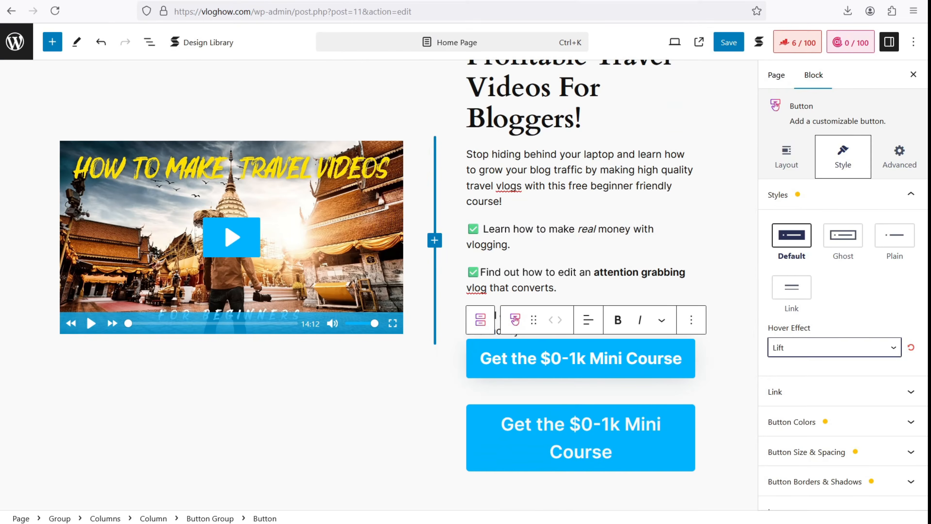
Delete the second Mini Course button and remove the leftover empty button.
{"action": "triple_click", "coordinate": [692, 418]}
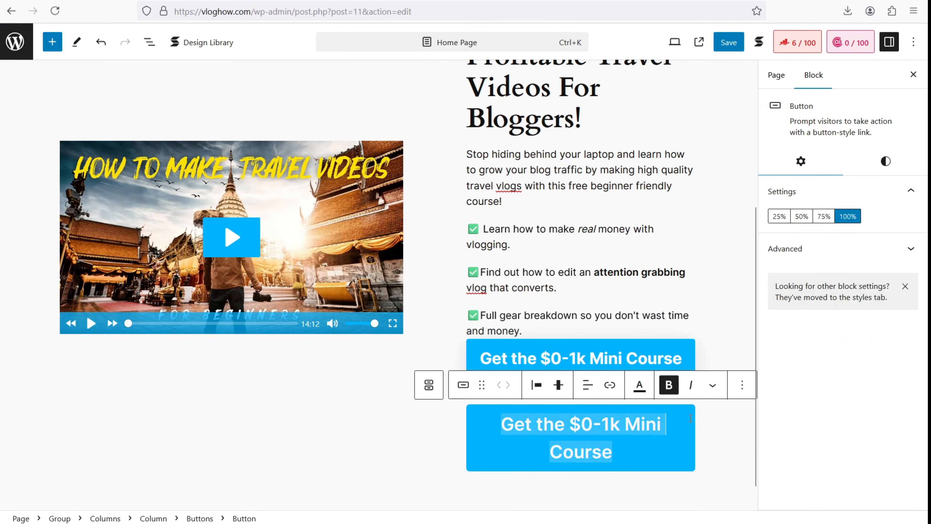
{"action": "left_click", "coordinate": [741, 385]}
{"action": "left_click", "coordinate": [767, 348]}
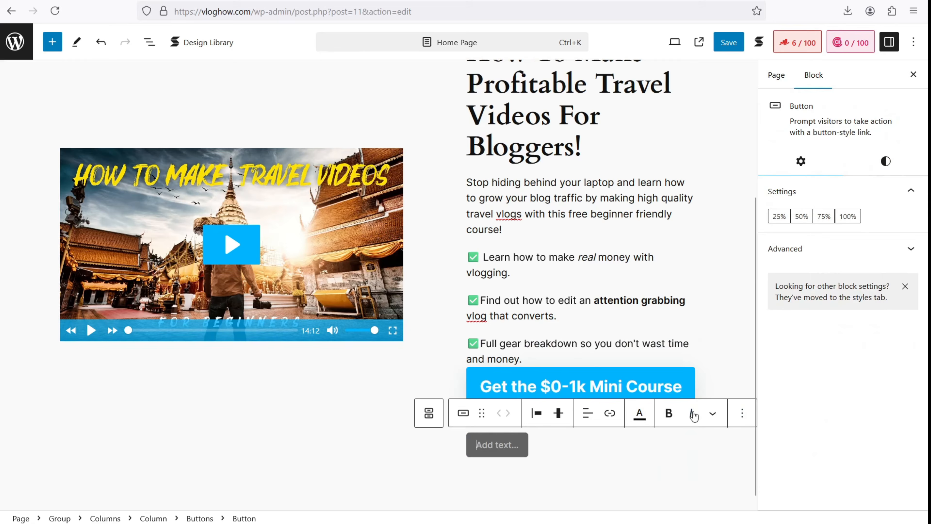
{"action": "left_click", "coordinate": [657, 446]}
Add an empty paragraph after the last list line, save the page and reload the site.
{"action": "left_click", "coordinate": [558, 383]}
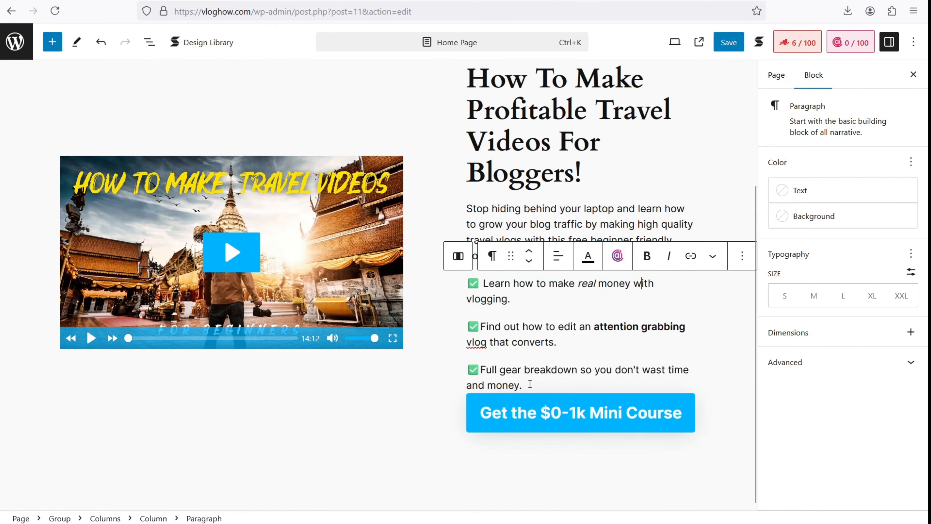
{"action": "left_click", "coordinate": [530, 384]}
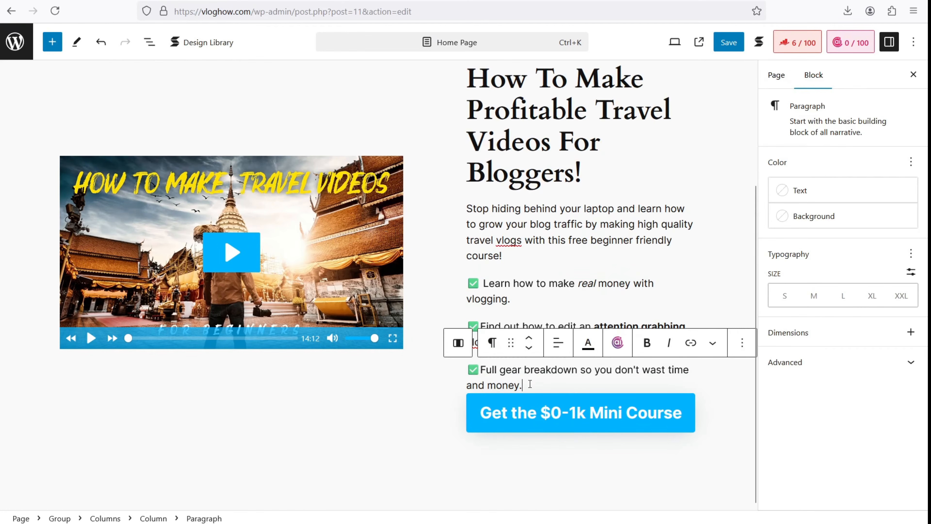
{"action": "key", "text": "Return"}
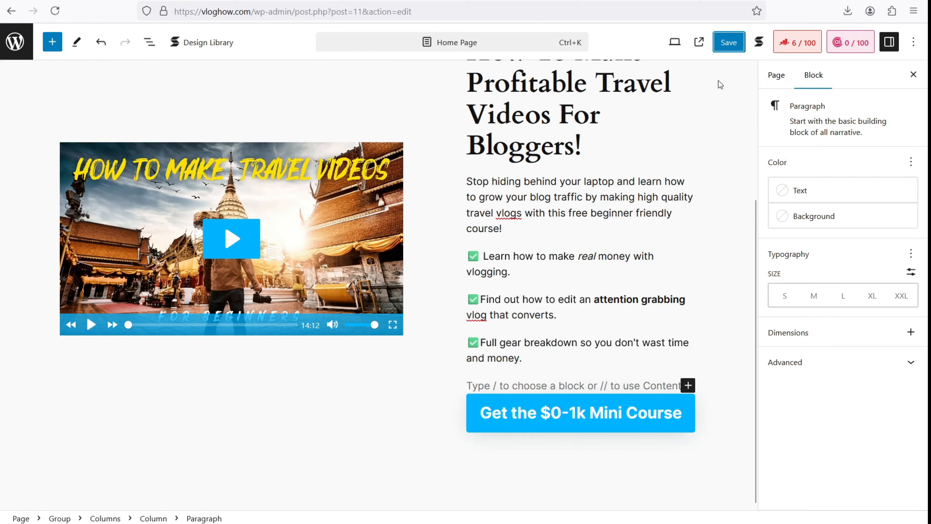
{"action": "left_click", "coordinate": [720, 43]}
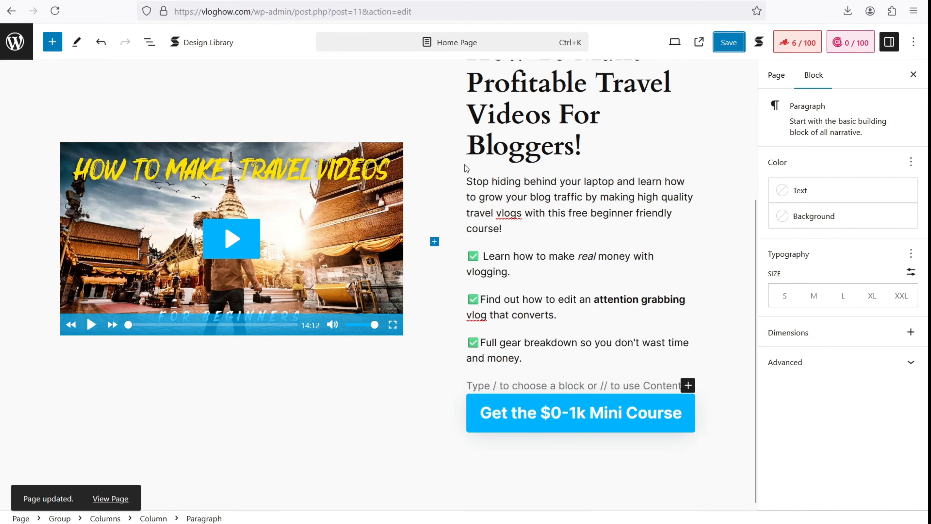
{"action": "left_click", "coordinate": [55, 10]}
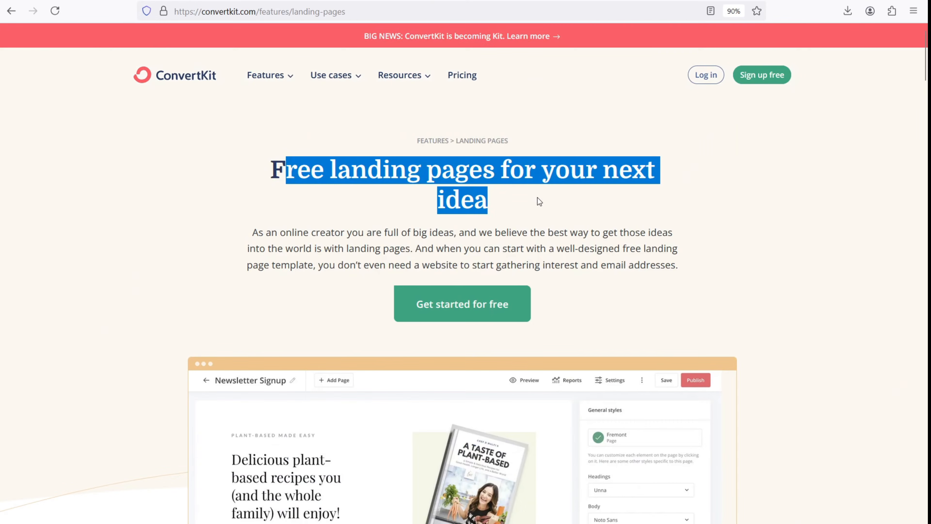
Select the ConvertKit headline, then scroll past the editor mockup to the landing page templates.
{"action": "left_click", "coordinate": [325, 162]}
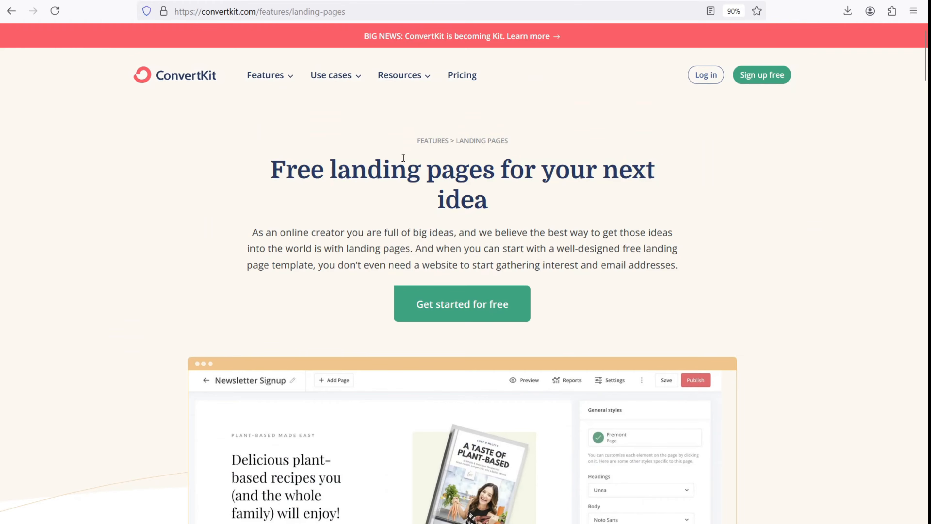
{"action": "left_click_drag", "start_coordinate": [299, 170], "coordinate": [557, 193]}
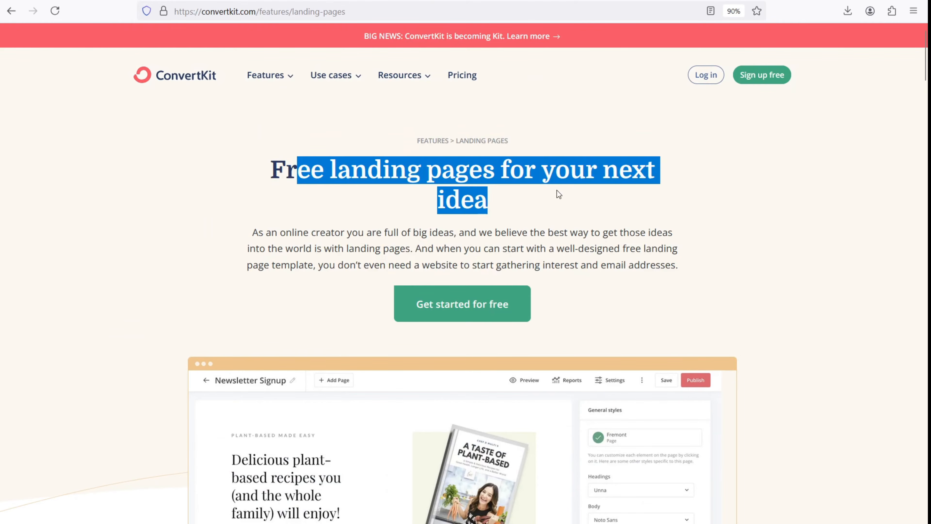
{"action": "scroll", "coordinate": [529, 304], "scroll_direction": "down", "scroll_amount": 7}
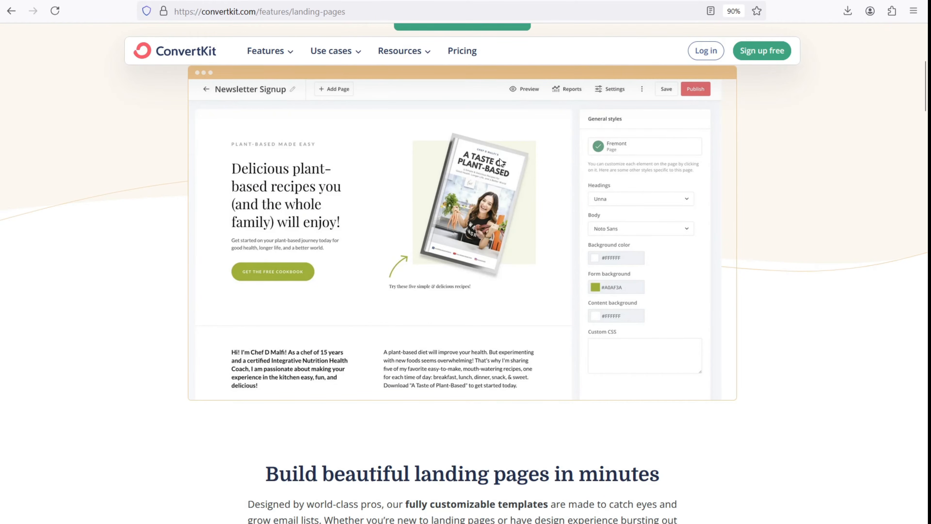
{"action": "scroll", "coordinate": [493, 154], "scroll_direction": "down", "scroll_amount": 10}
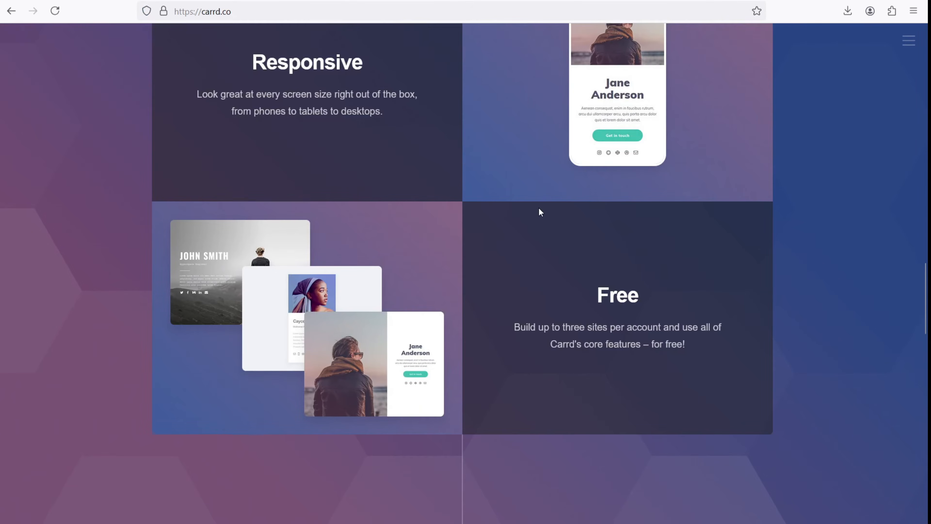
Scroll through Carrd's Responsive and Free feature sections.
{"action": "scroll", "coordinate": [538, 208], "scroll_direction": "up", "scroll_amount": 5}
{"action": "scroll", "coordinate": [450, 186], "scroll_direction": "down", "scroll_amount": 5}
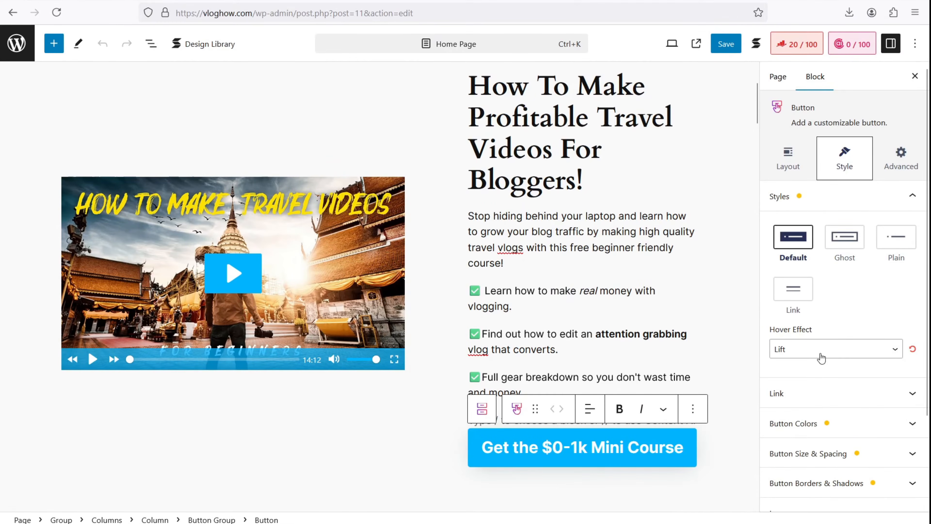
{"action": "left_click", "coordinate": [817, 394]}
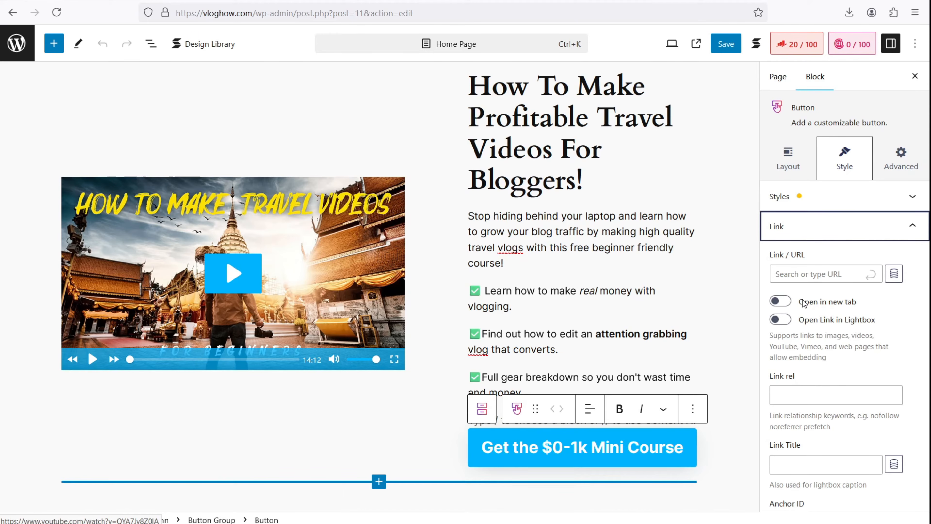
{"action": "left_click", "coordinate": [863, 232]}
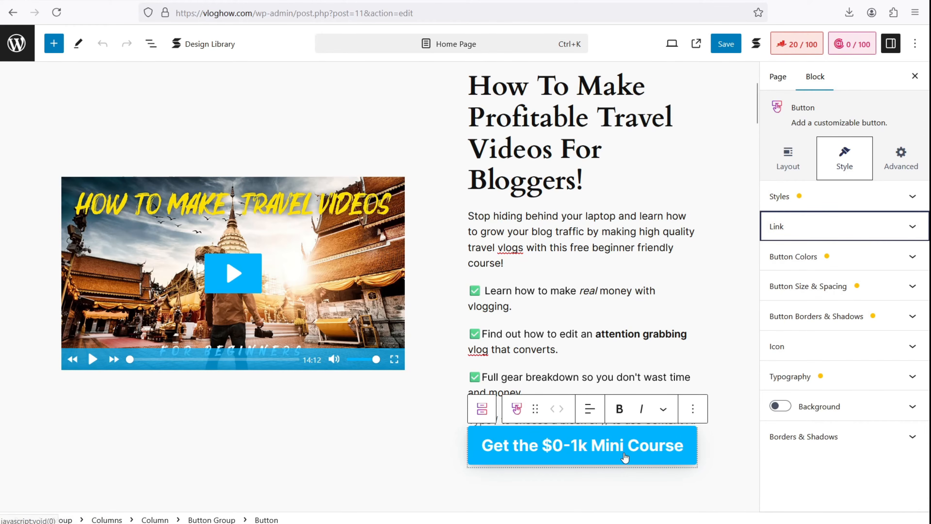
{"action": "left_click", "coordinate": [800, 224]}
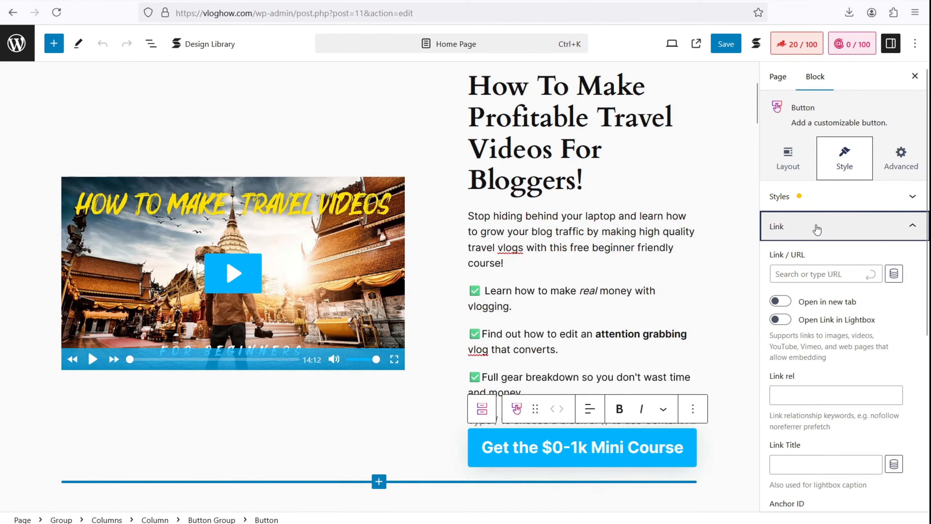
{"action": "left_click", "coordinate": [800, 272]}
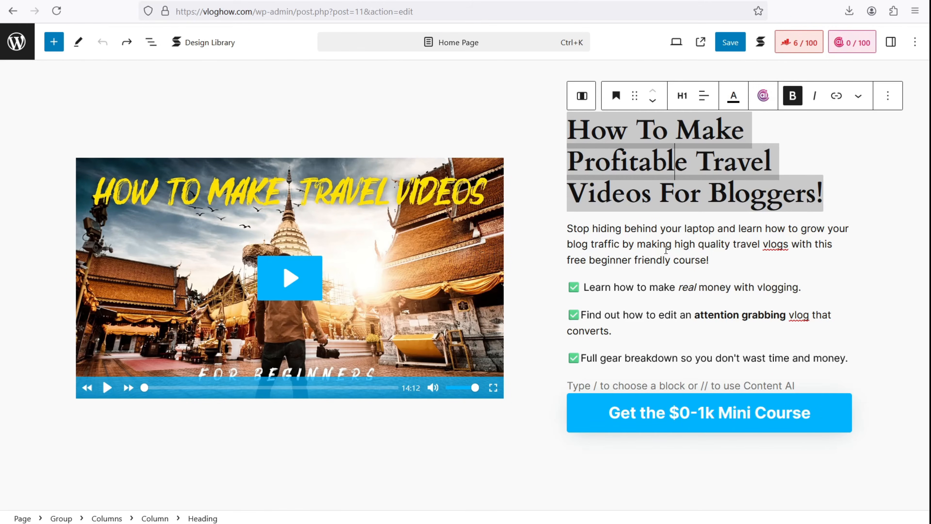
{"action": "left_click", "coordinate": [667, 245]}
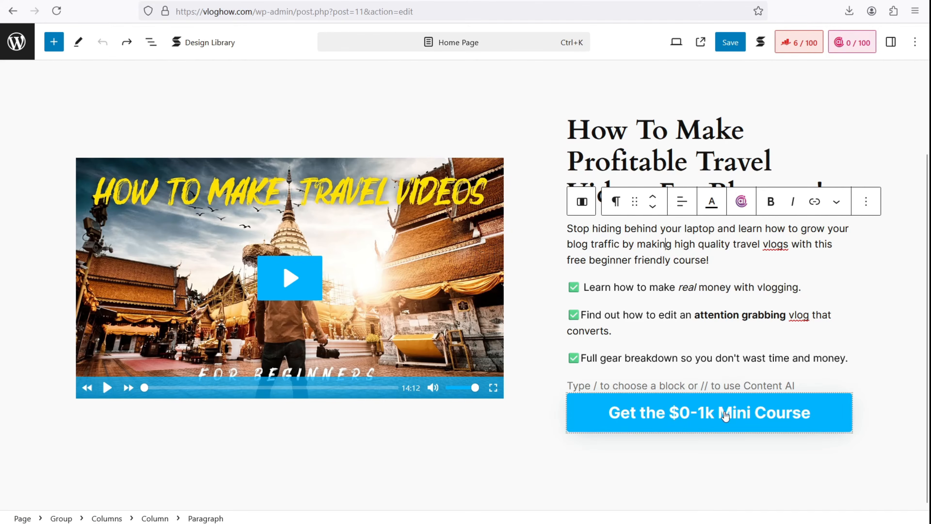
{"action": "left_click", "coordinate": [888, 49]}
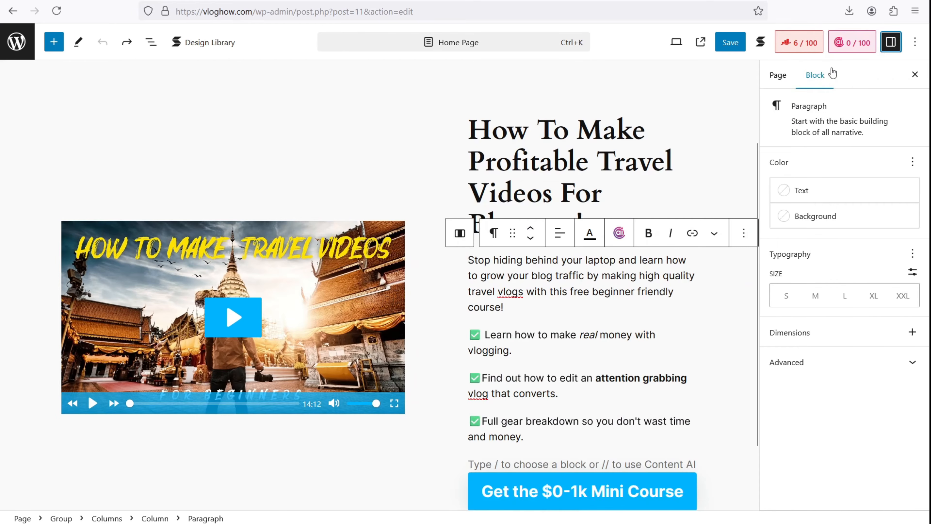
{"action": "scroll", "coordinate": [647, 357], "scroll_direction": "down", "scroll_amount": 2}
{"action": "scroll", "coordinate": [648, 357], "scroll_direction": "down", "scroll_amount": 1}
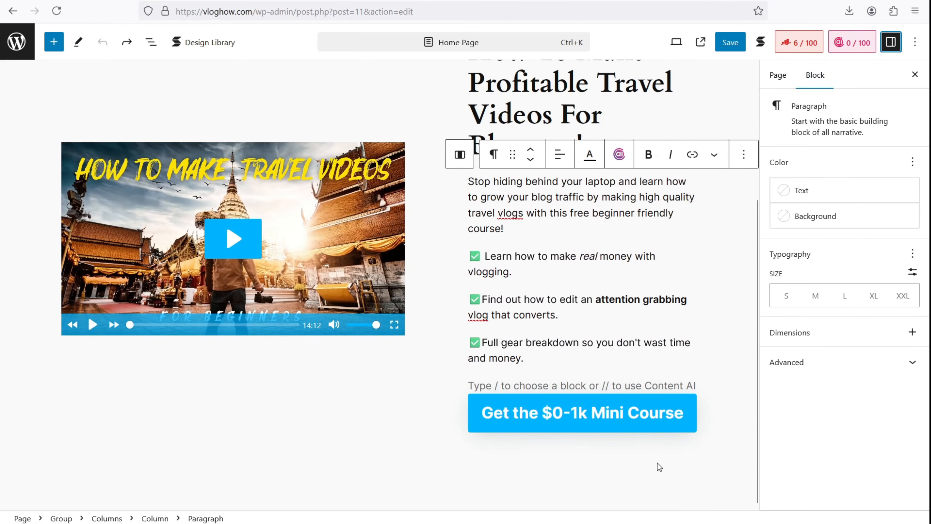
{"action": "left_click", "coordinate": [432, 465]}
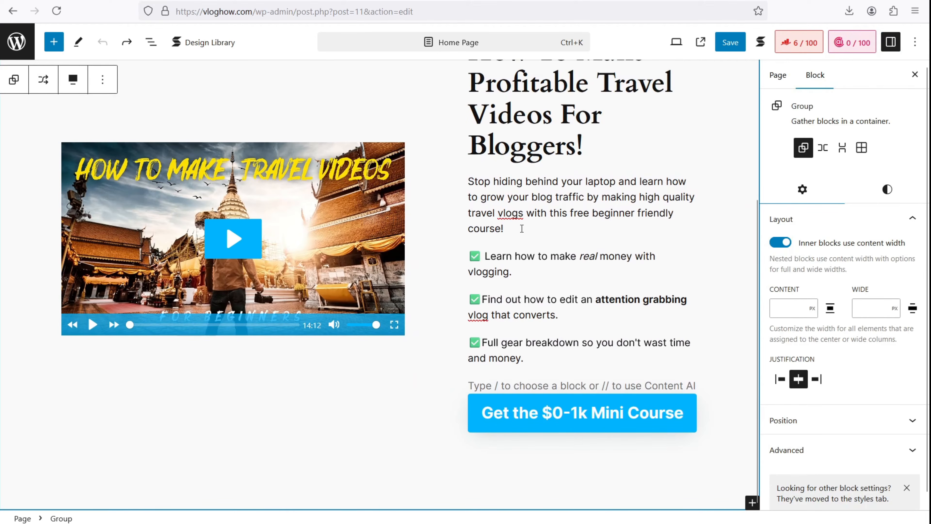
Insert the Testimonials 'Clients Section' pattern below the hero and select its group.
{"action": "left_click", "coordinate": [752, 506]}
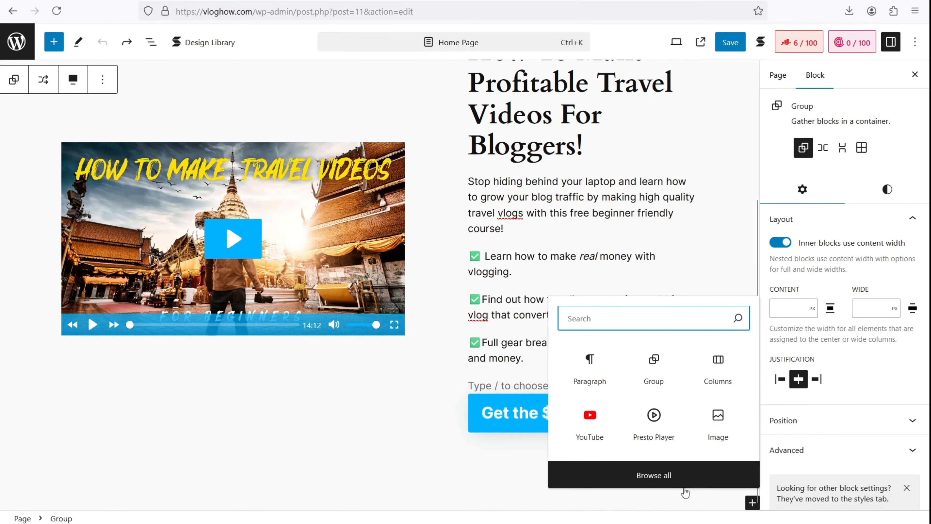
{"action": "left_click", "coordinate": [655, 476]}
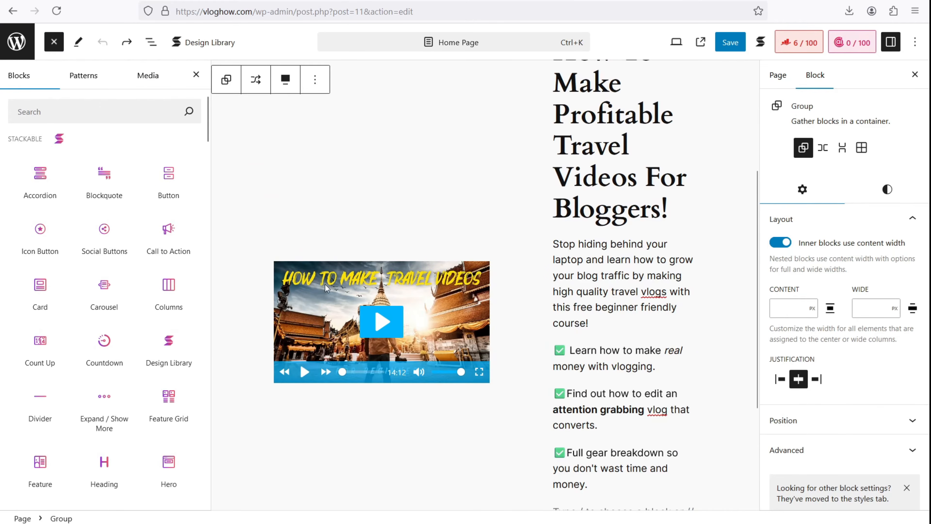
{"action": "left_click", "coordinate": [83, 75]}
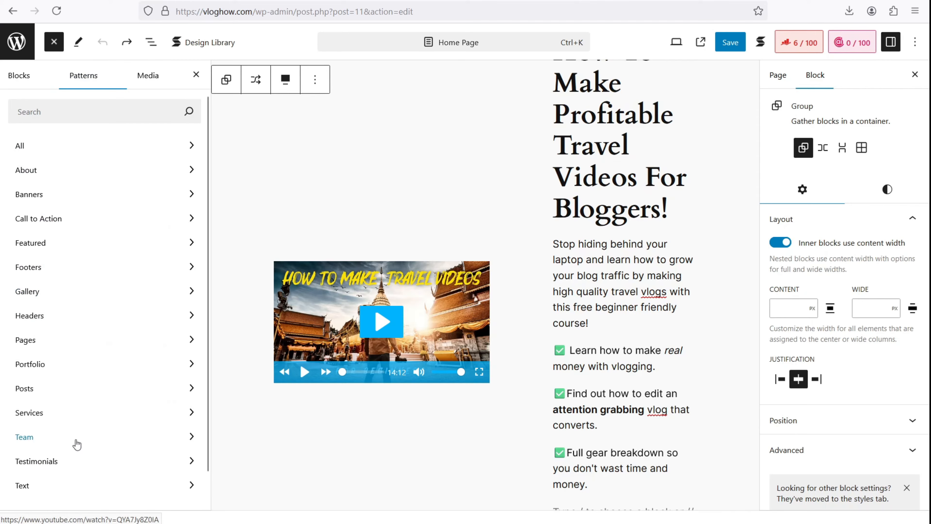
{"action": "left_click", "coordinate": [75, 463]}
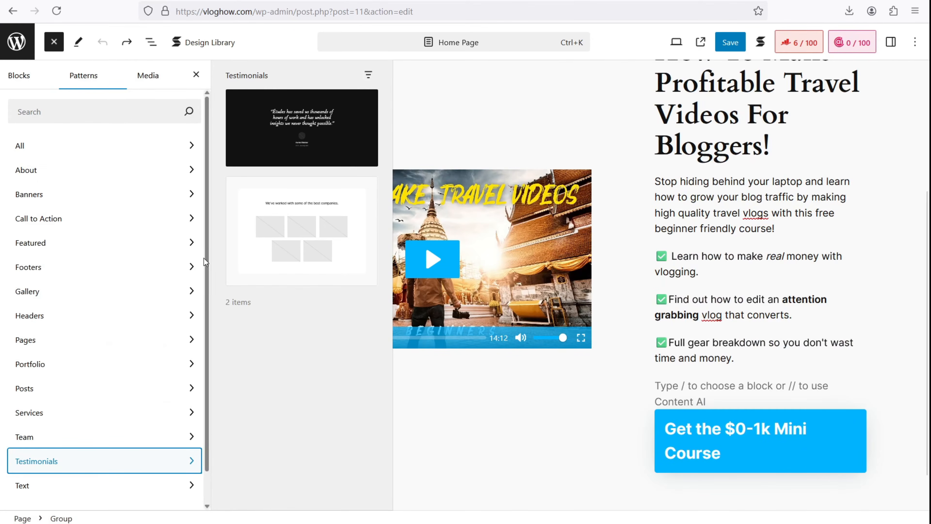
{"action": "left_click", "coordinate": [263, 202]}
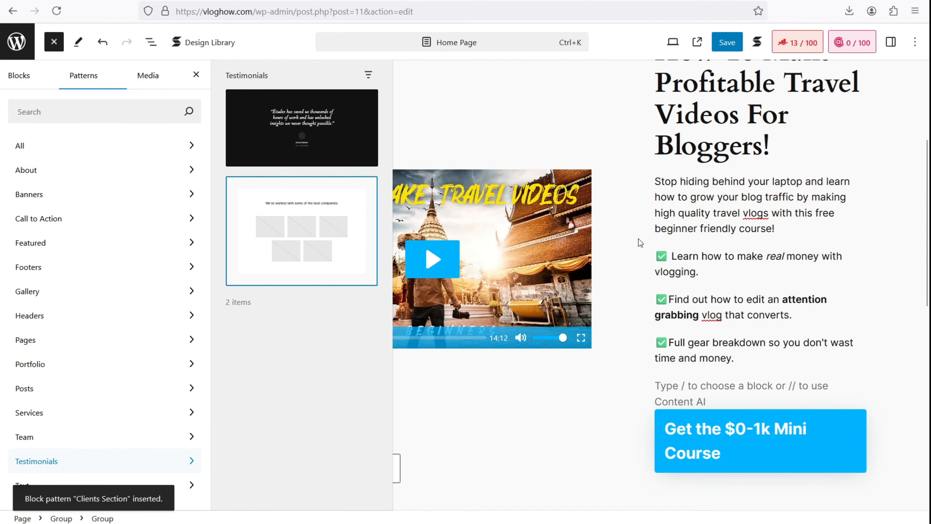
{"action": "left_click", "coordinate": [690, 191]}
{"action": "scroll", "coordinate": [534, 267], "scroll_direction": "down", "scroll_amount": 5}
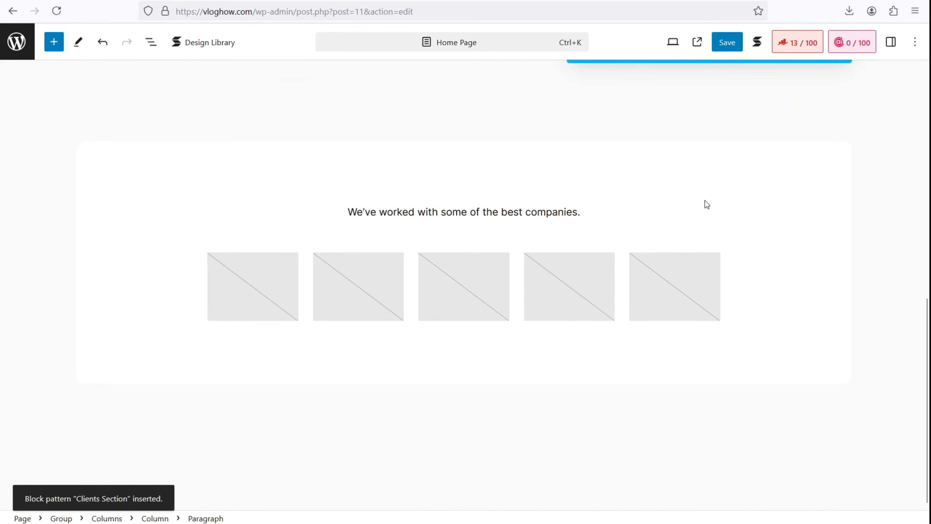
{"action": "left_click", "coordinate": [791, 149]}
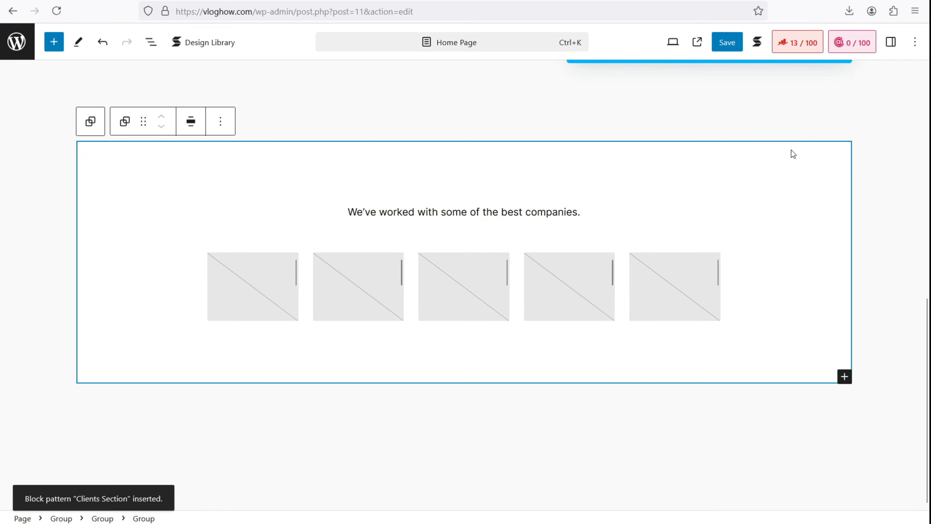
{"action": "scroll", "coordinate": [780, 187], "scroll_direction": "up", "scroll_amount": 6}
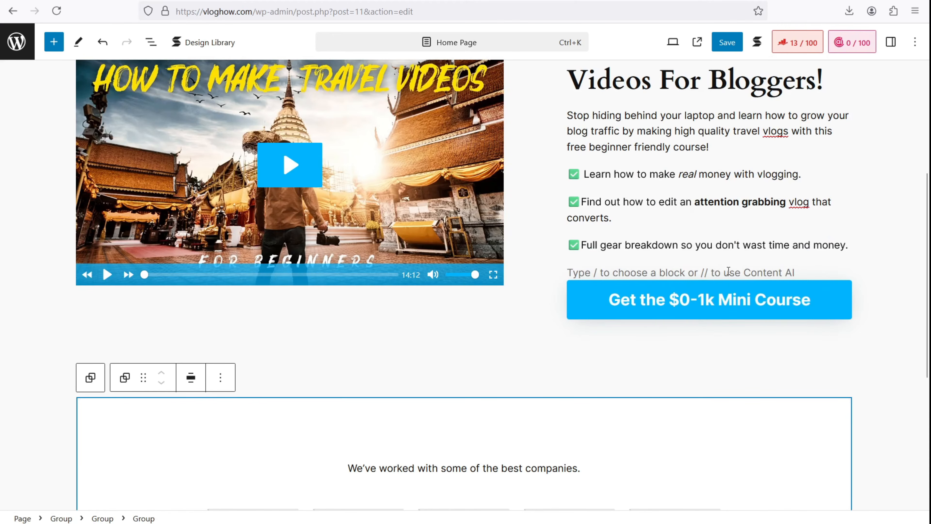
Copy the Mini Course button's blue hex value 00B3FF from its colour picker.
{"action": "left_click", "coordinate": [891, 42]}
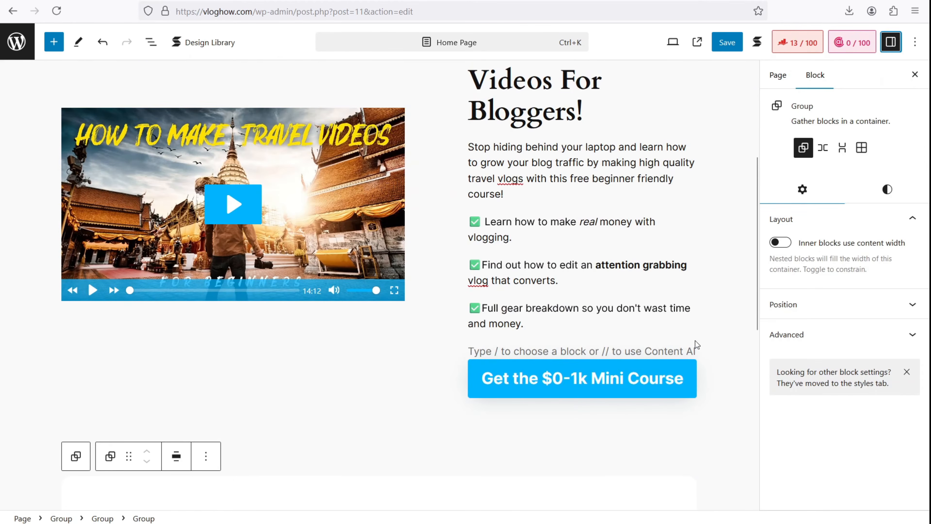
{"action": "left_click", "coordinate": [682, 376]}
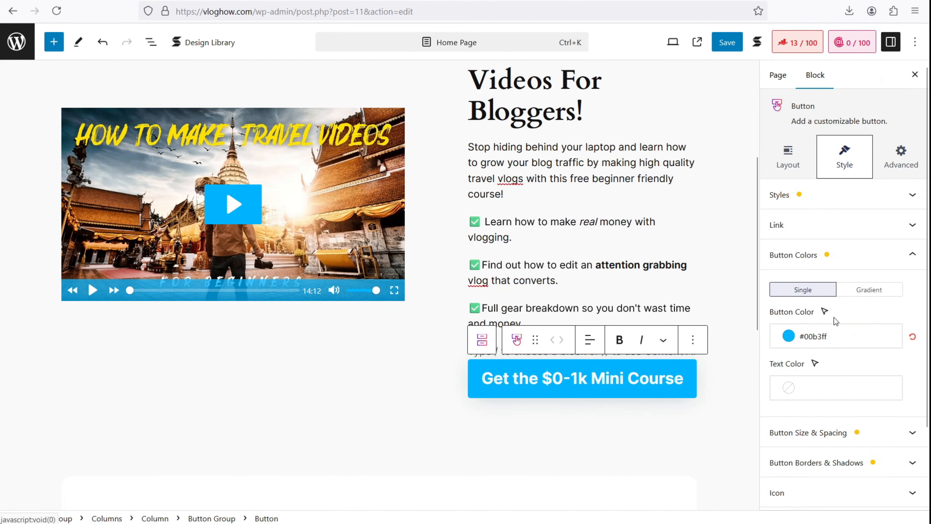
{"action": "left_click", "coordinate": [843, 340]}
{"action": "left_click_drag", "start_coordinate": [631, 258], "coordinate": [603, 254]}
{"action": "right_click", "coordinate": [624, 253]}
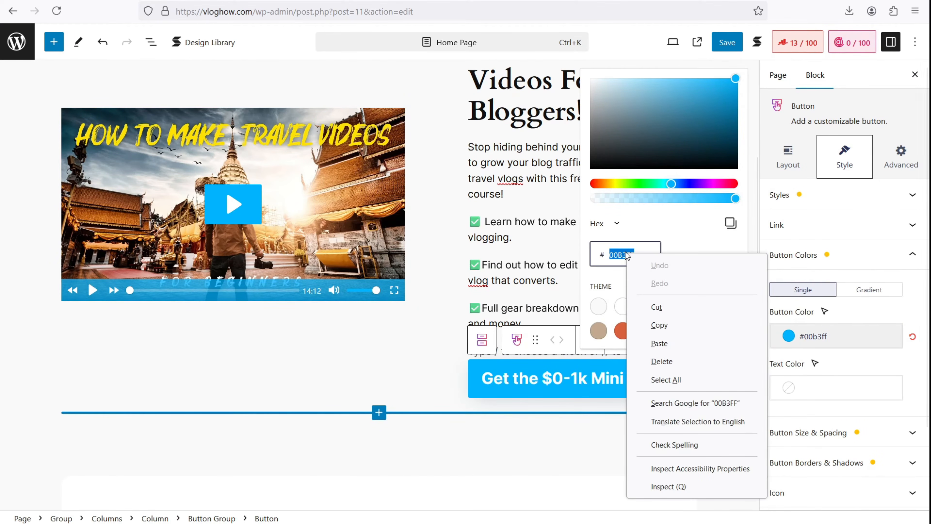
{"action": "left_click", "coordinate": [663, 323]}
{"action": "scroll", "coordinate": [478, 230], "scroll_direction": "down", "scroll_amount": 5}
{"action": "scroll", "coordinate": [480, 234], "scroll_direction": "down", "scroll_amount": 3}
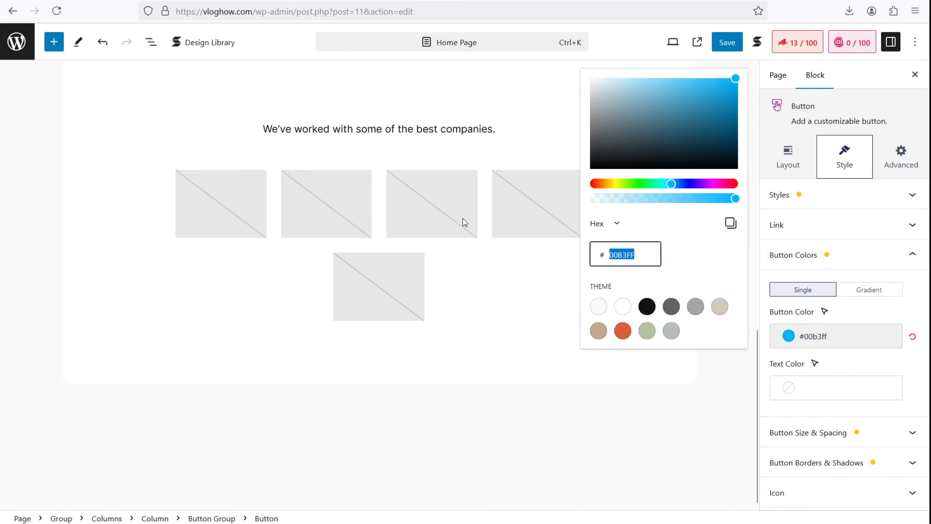
Set the Clients group's custom background colour to the pasted blue 00B3FF.
{"action": "left_click", "coordinate": [539, 104]}
{"action": "scroll", "coordinate": [542, 151], "scroll_direction": "up", "scroll_amount": 4}
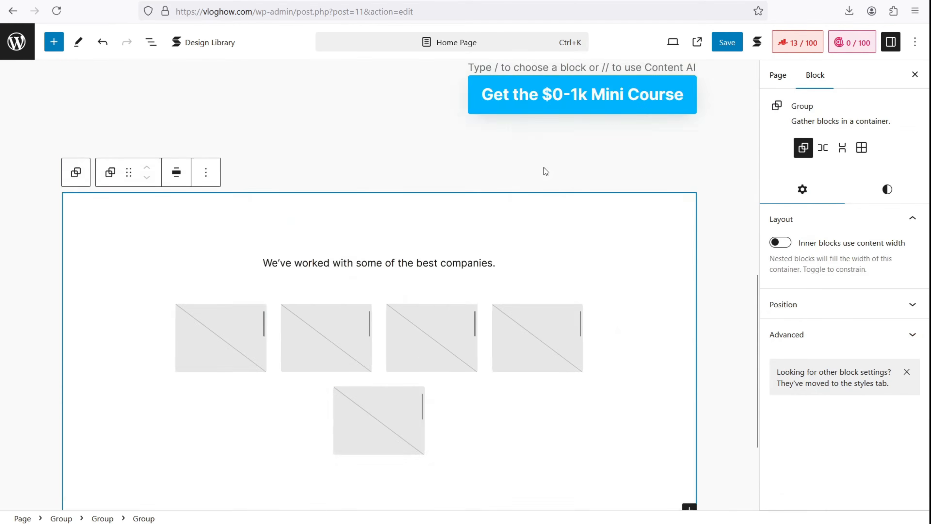
{"action": "left_click", "coordinate": [886, 195]}
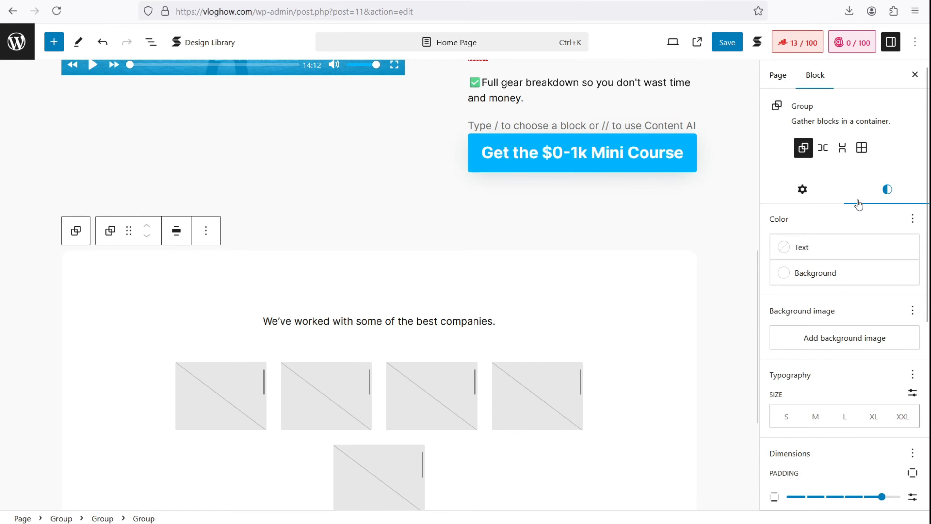
{"action": "left_click", "coordinate": [814, 277]}
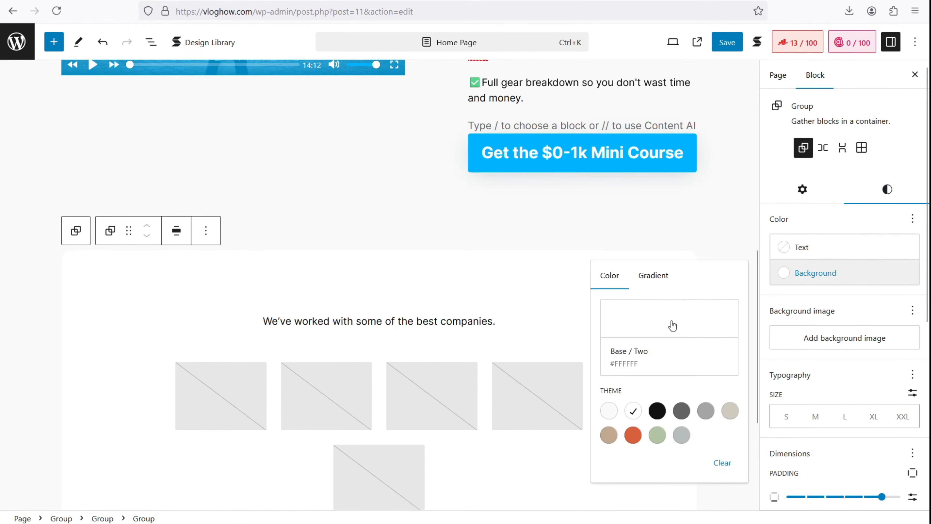
{"action": "left_click", "coordinate": [657, 323]}
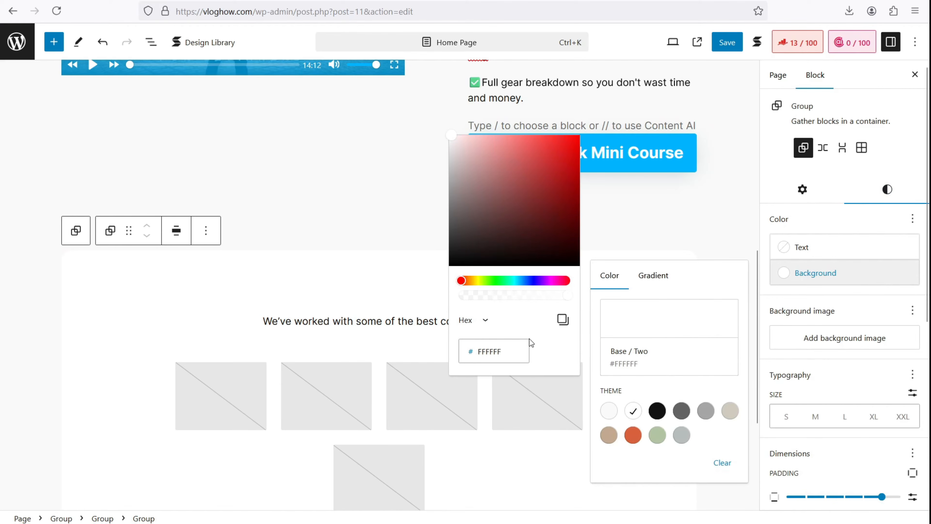
{"action": "left_click", "coordinate": [509, 352]}
{"action": "key", "text": "BackSpace"}
{"action": "key", "text": "BackSpace"}
{"action": "key", "text": "BackSpace"}
{"action": "key", "text": "BackSpace"}
{"action": "key", "text": "BackSpace"}
{"action": "key", "text": "BackSpace"}
{"action": "right_click", "coordinate": [492, 352]}
{"action": "left_click", "coordinate": [518, 242]}
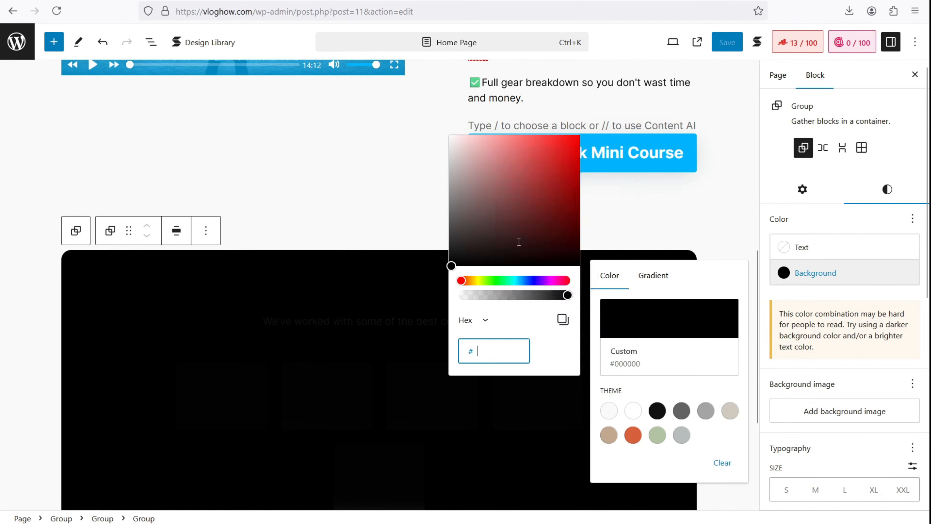
{"action": "left_click", "coordinate": [315, 272]}
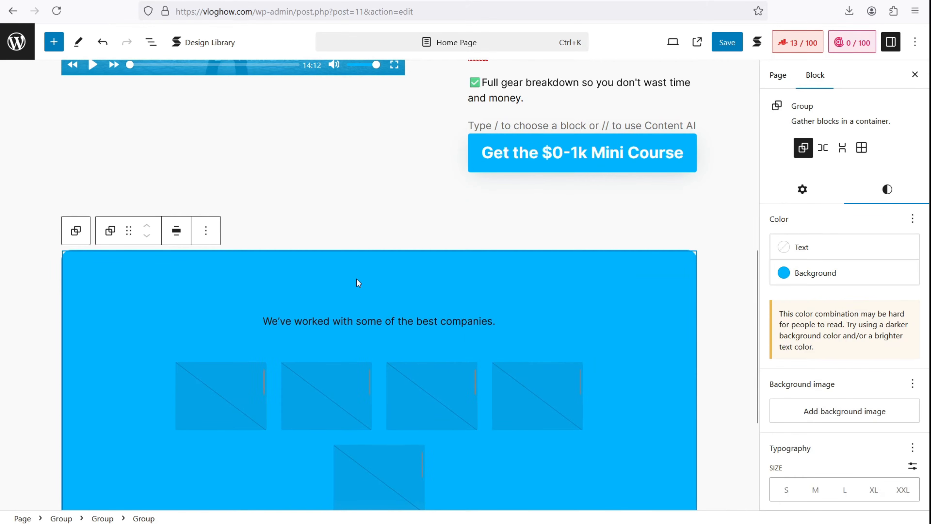
Make the sentence "We've worked with some of the best companies." white.
{"action": "left_click", "coordinate": [445, 317]}
{"action": "left_click_drag", "start_coordinate": [498, 322], "coordinate": [249, 326]}
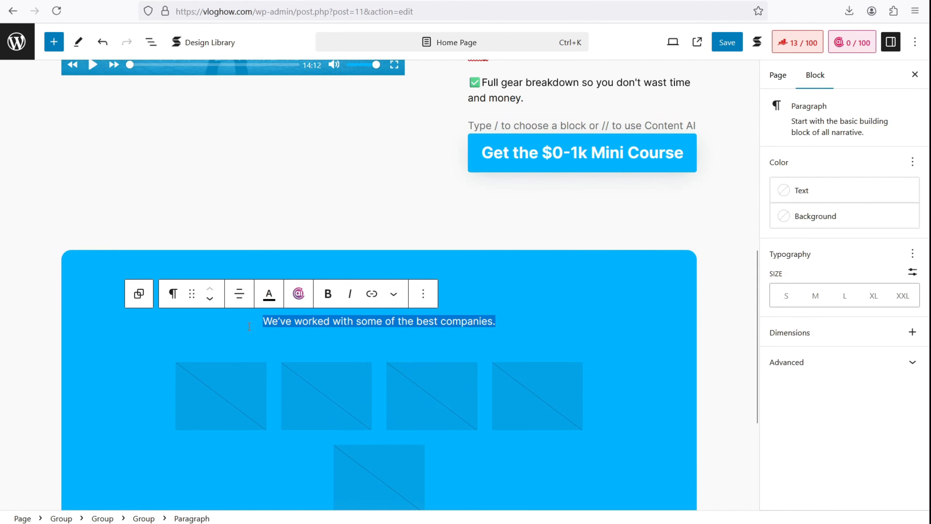
{"action": "left_click", "coordinate": [816, 188]}
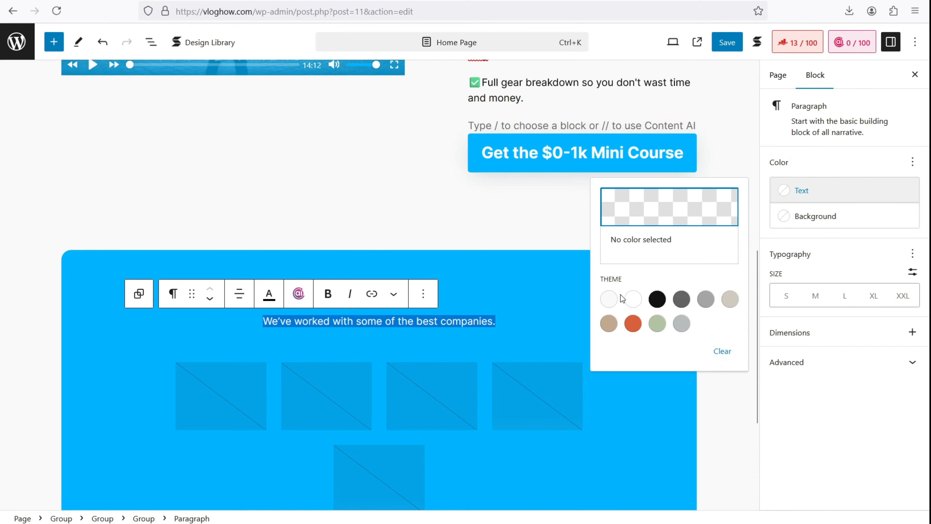
{"action": "left_click", "coordinate": [633, 299]}
{"action": "left_click", "coordinate": [495, 298]}
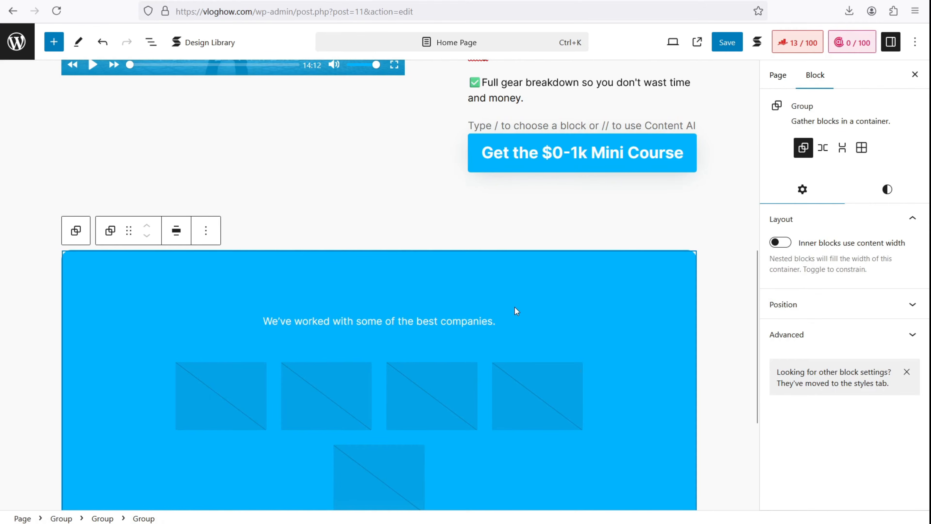
Delete the row of image placeholders from the blue Clients section.
{"action": "left_click", "coordinate": [487, 467]}
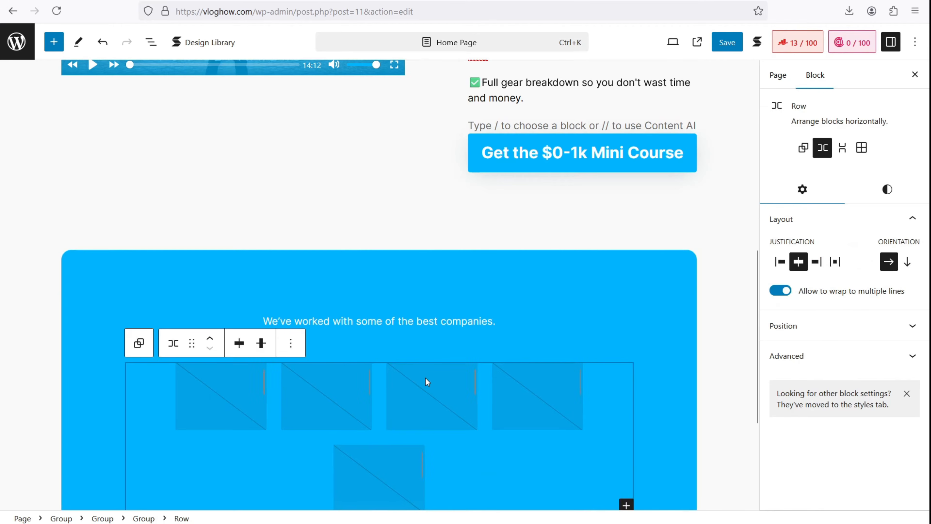
{"action": "left_click", "coordinate": [297, 393]}
{"action": "left_click", "coordinate": [510, 471]}
{"action": "key", "text": "Delete"}
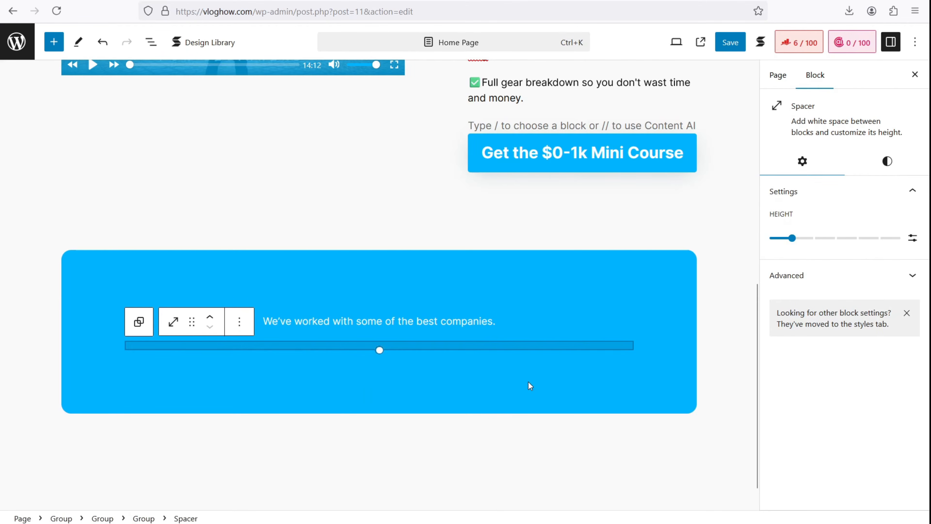
Insert a Columns block on a new line below the companies sentence.
{"action": "left_click", "coordinate": [502, 321]}
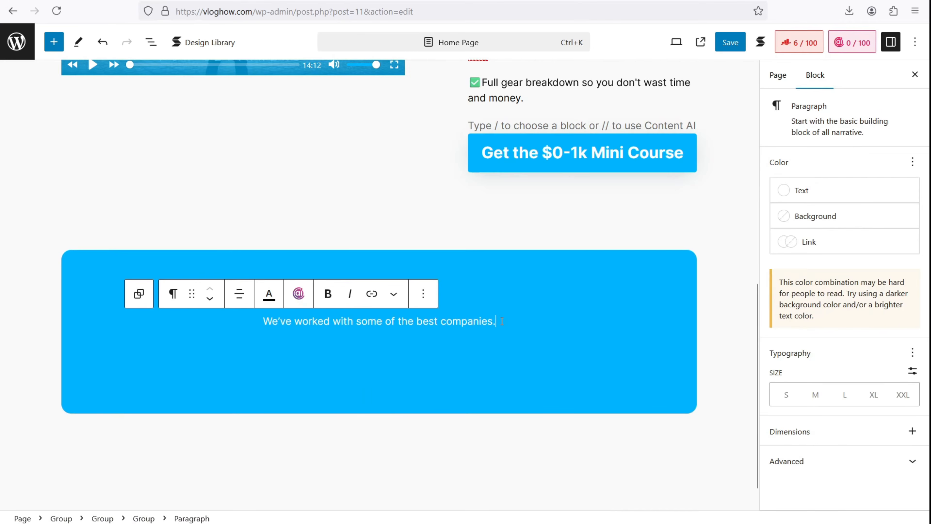
{"action": "key", "text": "Return"}
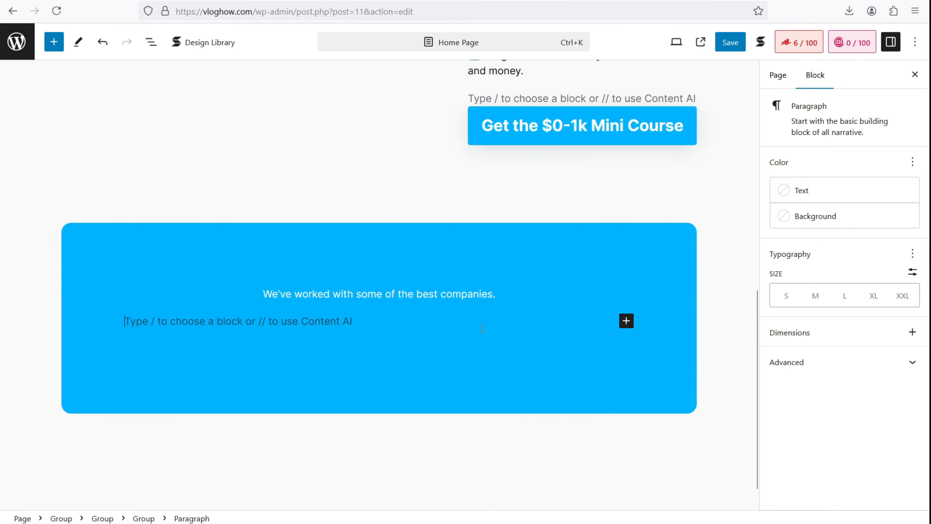
{"action": "left_click", "coordinate": [626, 322]}
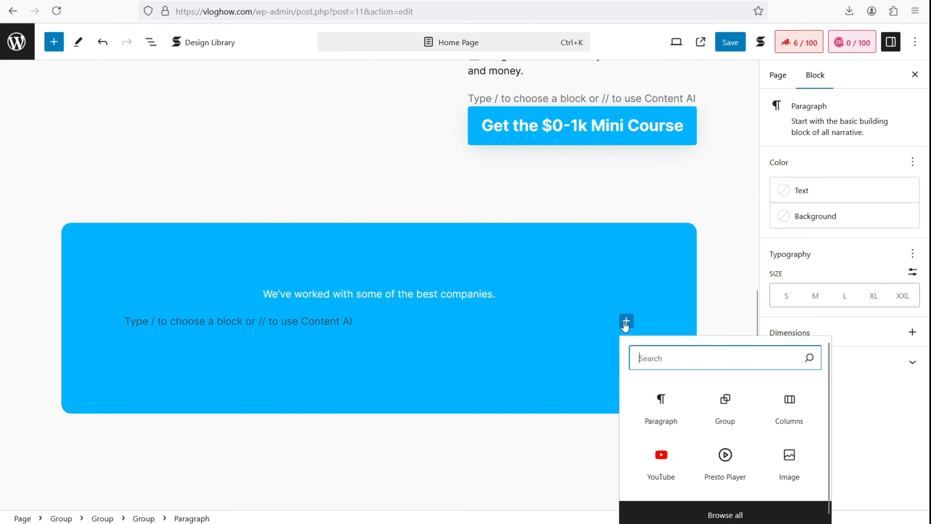
{"action": "type", "text": "col"}
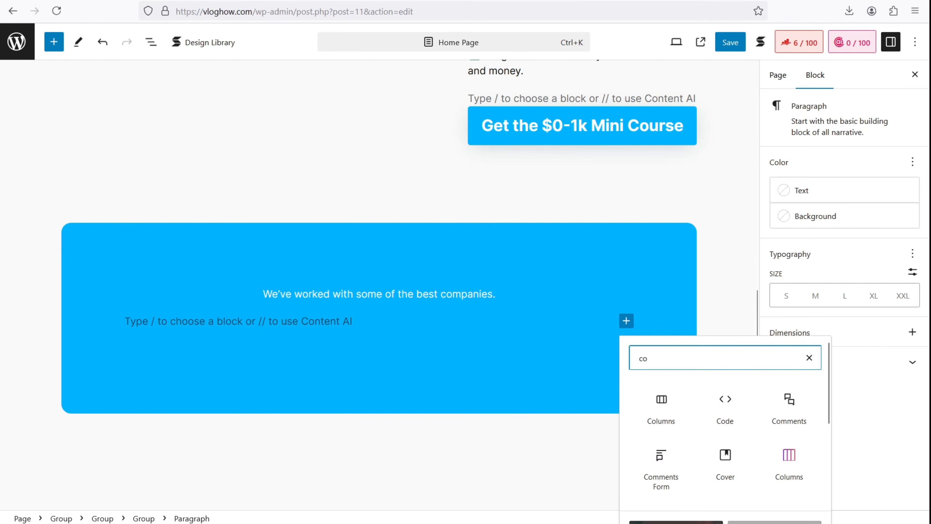
{"action": "left_click", "coordinate": [661, 401]}
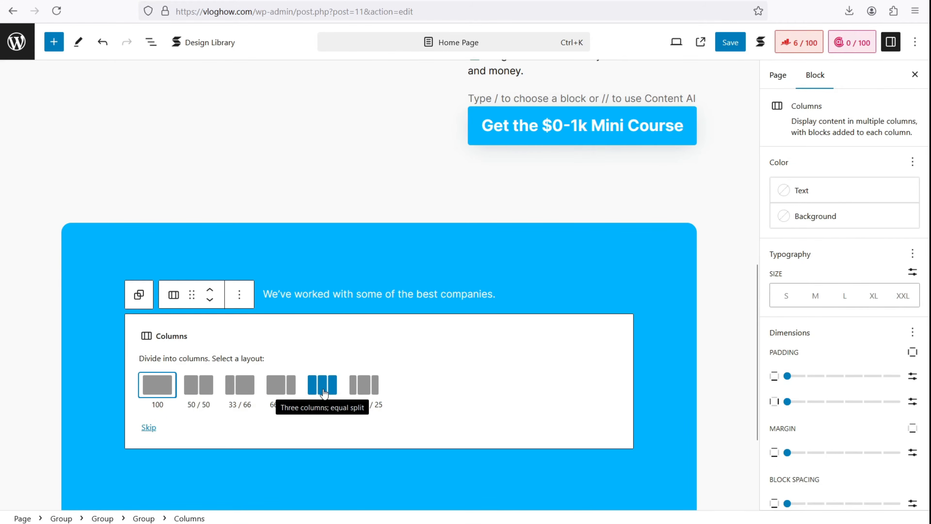
Choose the three equal-width columns layout and make the spacer below it taller.
{"action": "left_click", "coordinate": [324, 392]}
{"action": "left_click", "coordinate": [356, 321]}
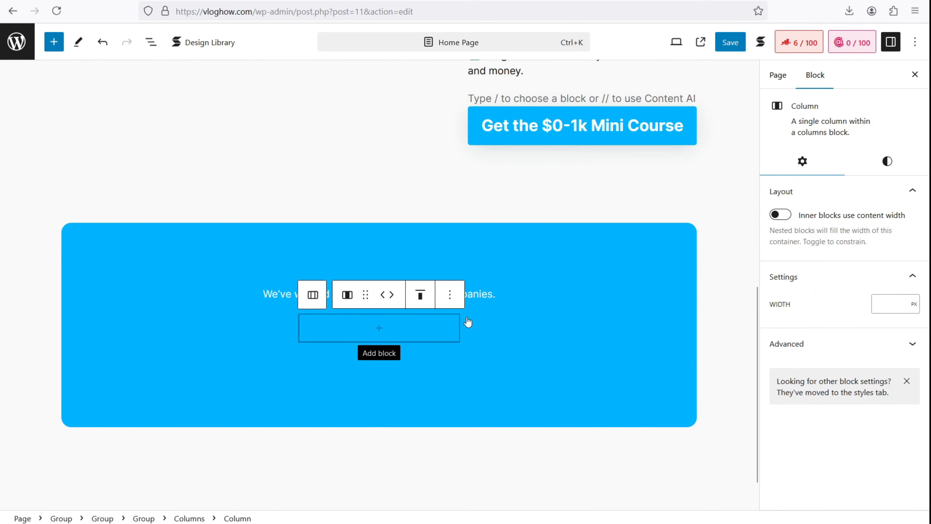
{"action": "left_click", "coordinate": [556, 330]}
{"action": "left_click", "coordinate": [335, 327]}
{"action": "left_click", "coordinate": [196, 343]}
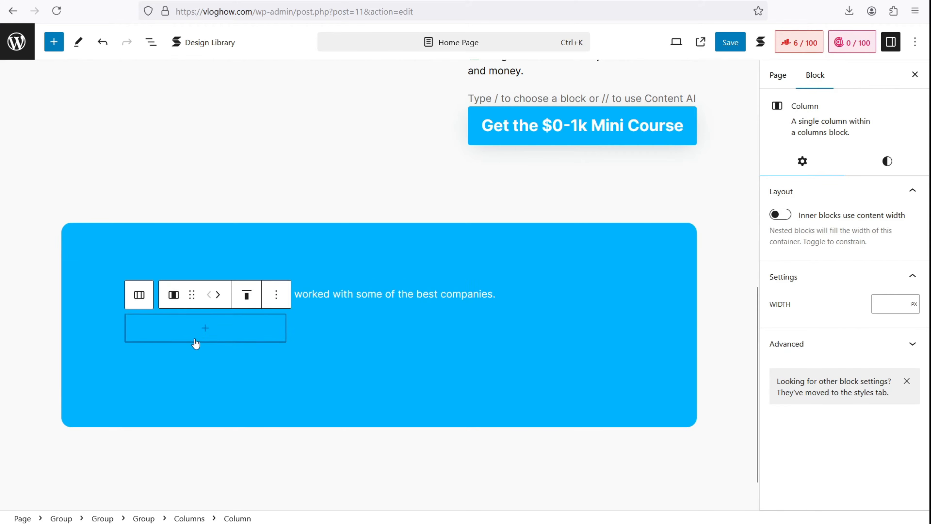
{"action": "left_click", "coordinate": [366, 329]}
{"action": "left_click", "coordinate": [561, 335]}
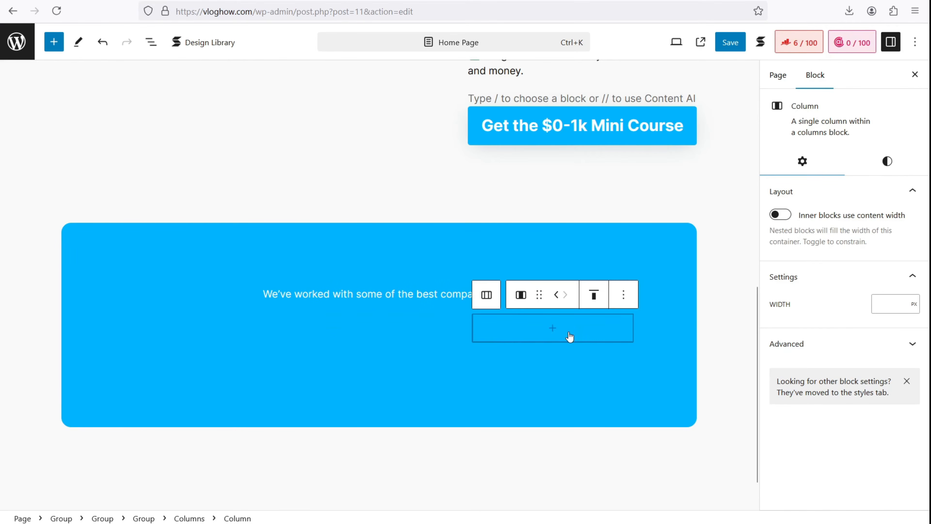
{"action": "left_click", "coordinate": [355, 336]}
{"action": "left_click", "coordinate": [200, 336]}
{"action": "left_click", "coordinate": [348, 327]}
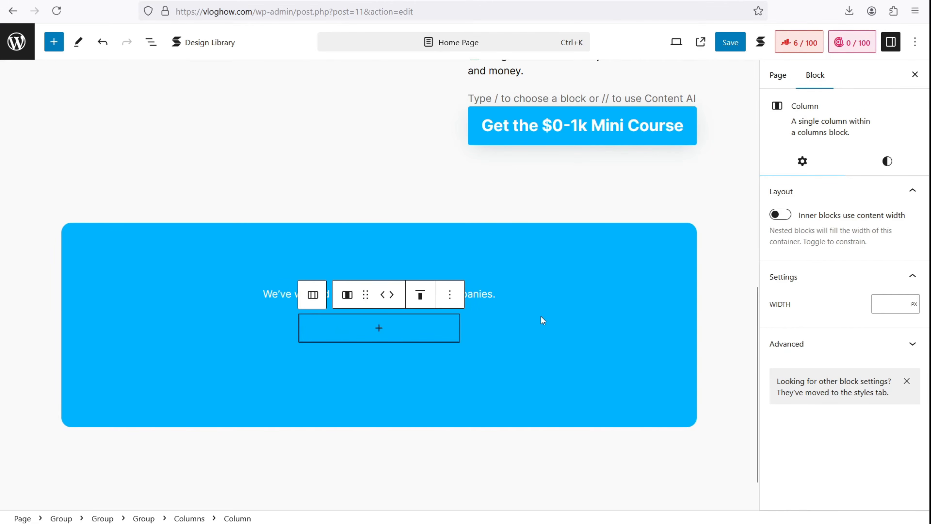
{"action": "left_click", "coordinate": [425, 358]}
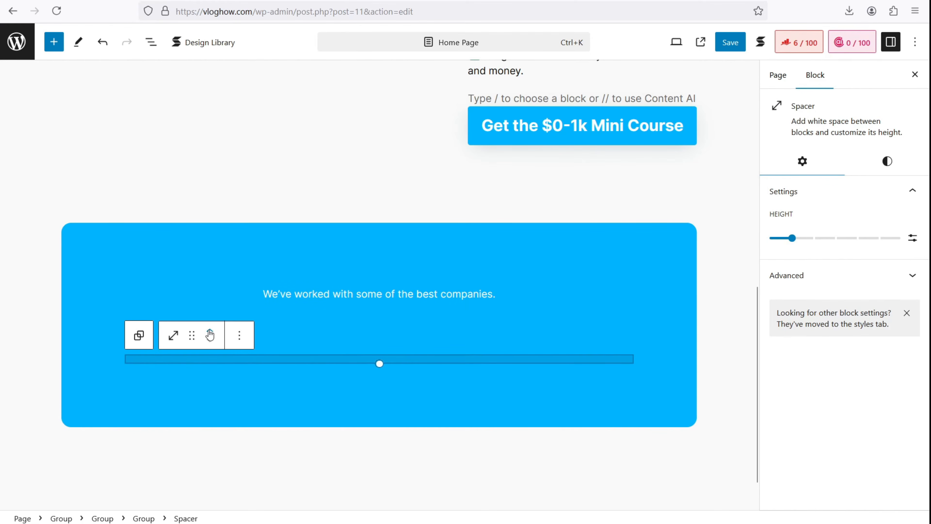
{"action": "mouse_move", "coordinate": [380, 364]}
{"action": "left_mouse_down"}
{"action": "mouse_move", "coordinate": [379, 408]}
{"action": "mouse_move", "coordinate": [379, 361]}
{"action": "left_mouse_up"}
Add a 'TITLE' paragraph in the first column.
{"action": "left_click", "coordinate": [376, 336]}
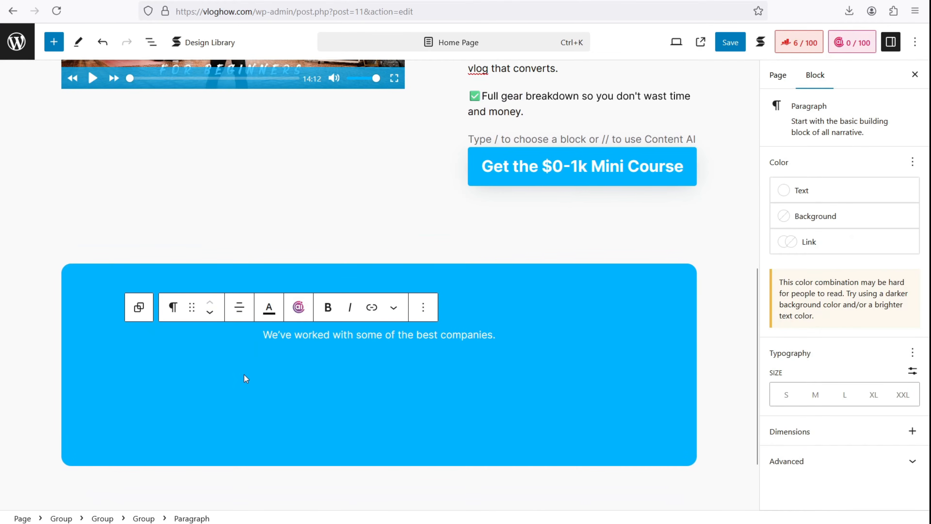
{"action": "left_click", "coordinate": [182, 391]}
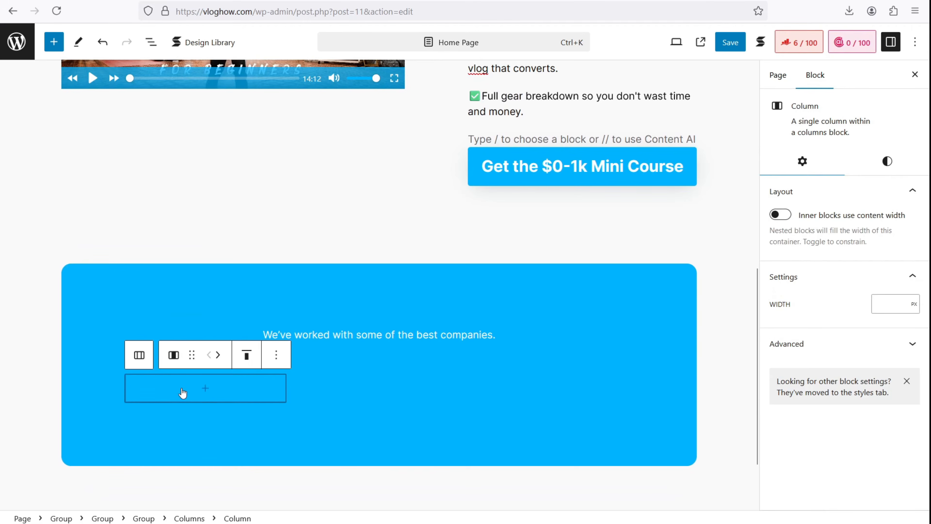
{"action": "left_click", "coordinate": [207, 389]}
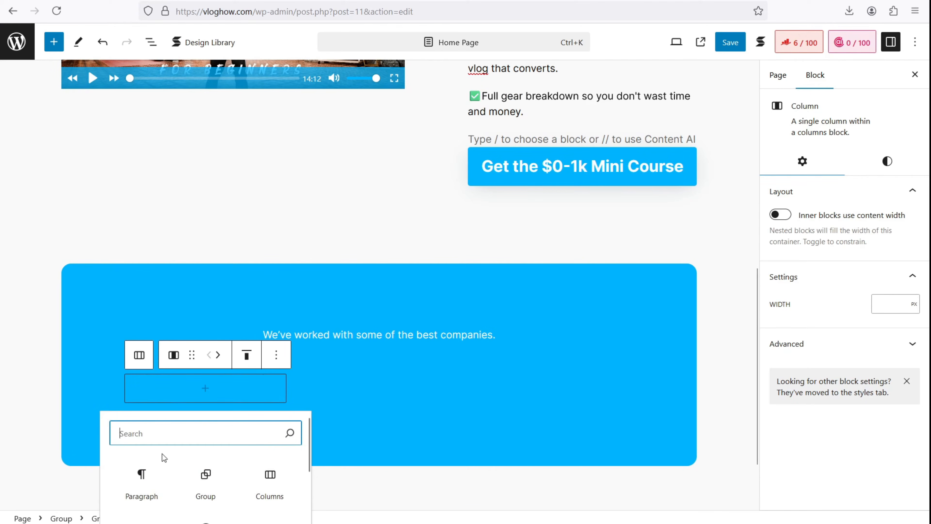
{"action": "left_click", "coordinate": [142, 479]}
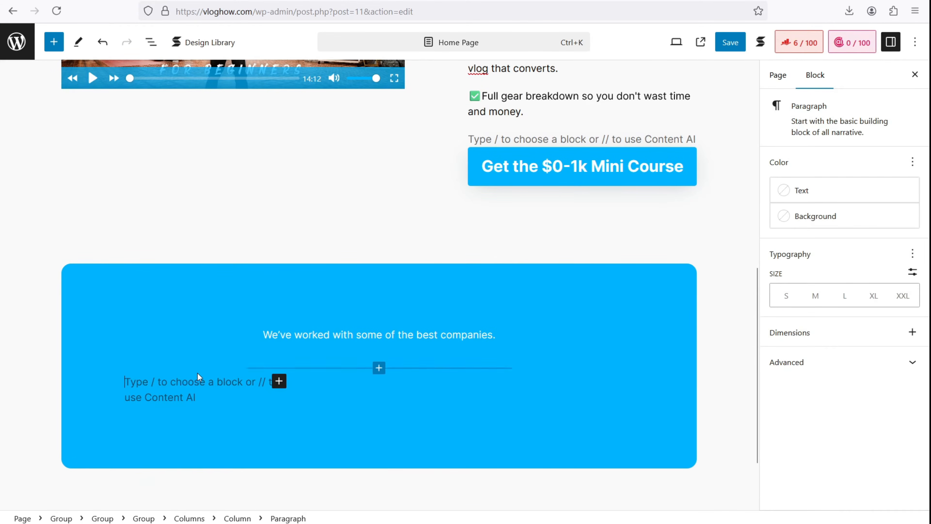
{"action": "scroll", "coordinate": [197, 373], "scroll_direction": "down", "scroll_amount": 2}
{"action": "type", "text": "TITLE"}
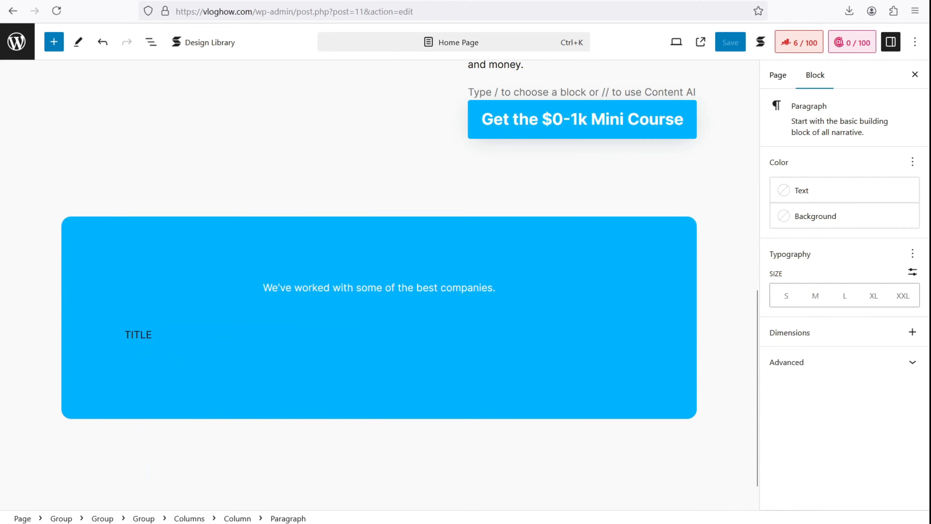
Add TITLE paragraphs in the second and third columns.
{"action": "left_click", "coordinate": [354, 337]}
{"action": "left_click", "coordinate": [383, 345]}
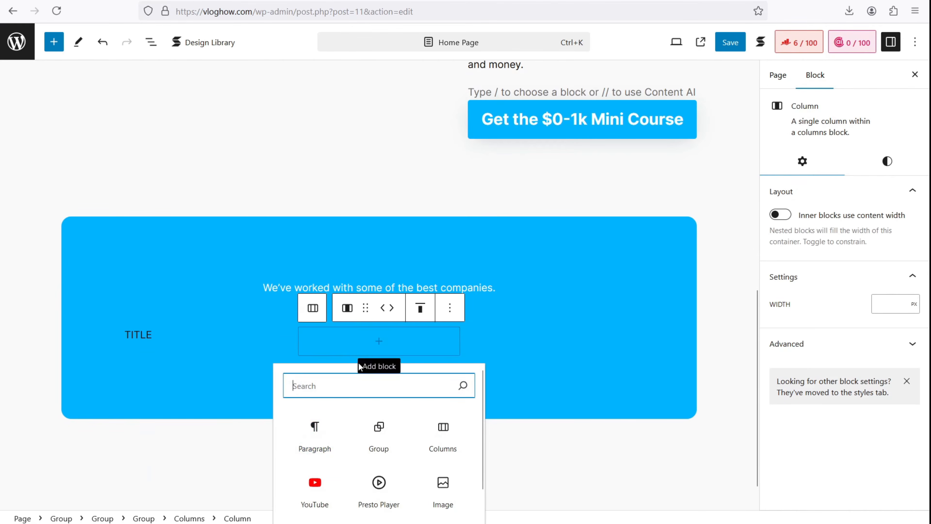
{"action": "left_click", "coordinate": [315, 427]}
{"action": "type", "text": "TITLE"}
{"action": "left_click", "coordinate": [578, 325]}
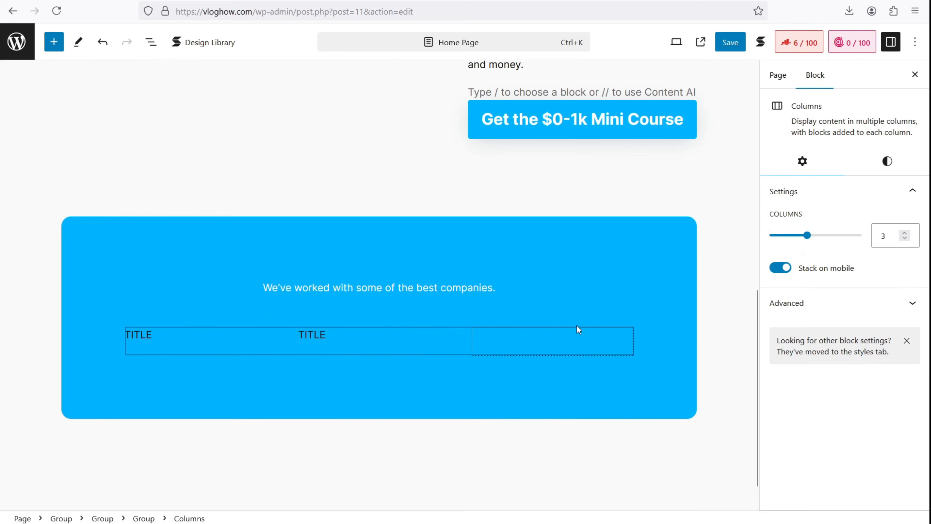
{"action": "left_click", "coordinate": [565, 346]}
{"action": "left_click", "coordinate": [564, 347]}
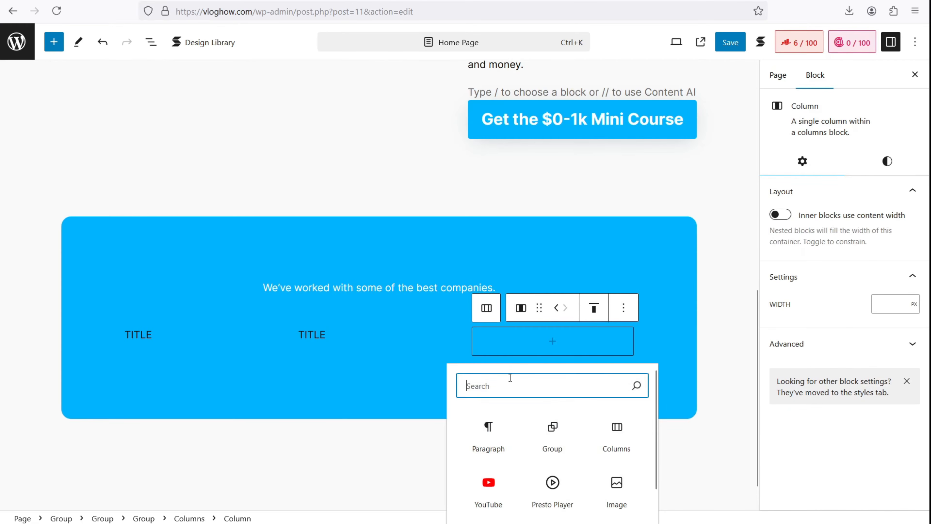
{"action": "left_click", "coordinate": [489, 426]}
{"action": "type", "text": "TITLE"}
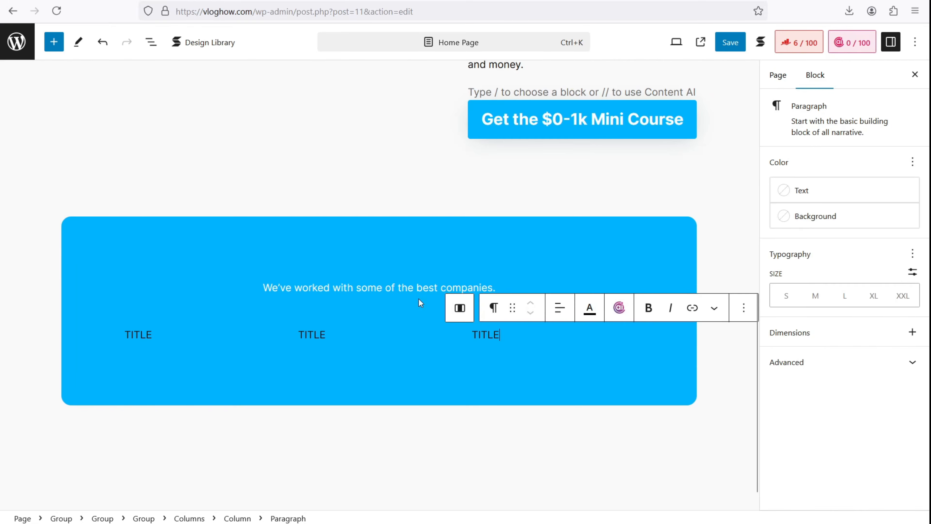
Add 'copy goes here' paragraphs beneath each of the three TITLE lines.
{"action": "left_click", "coordinate": [391, 289]}
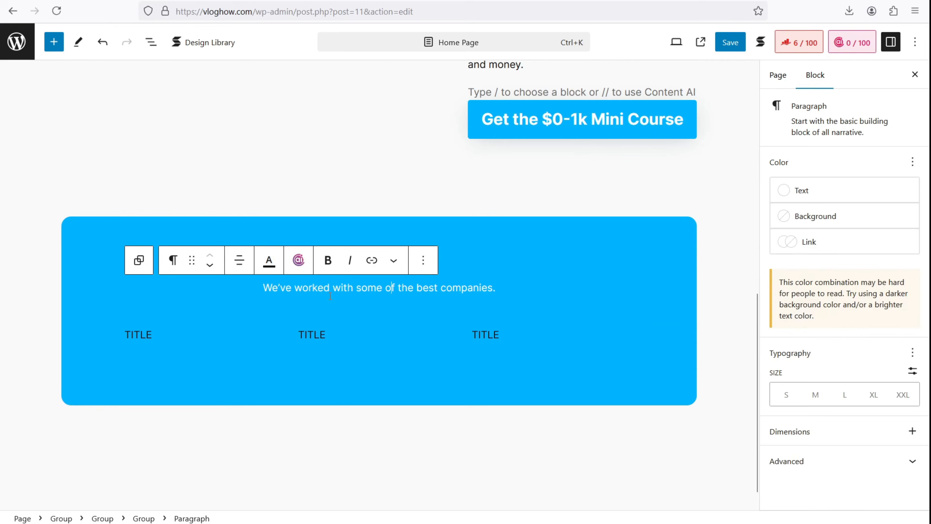
{"action": "left_click", "coordinate": [178, 327]}
{"action": "key", "text": "Return"}
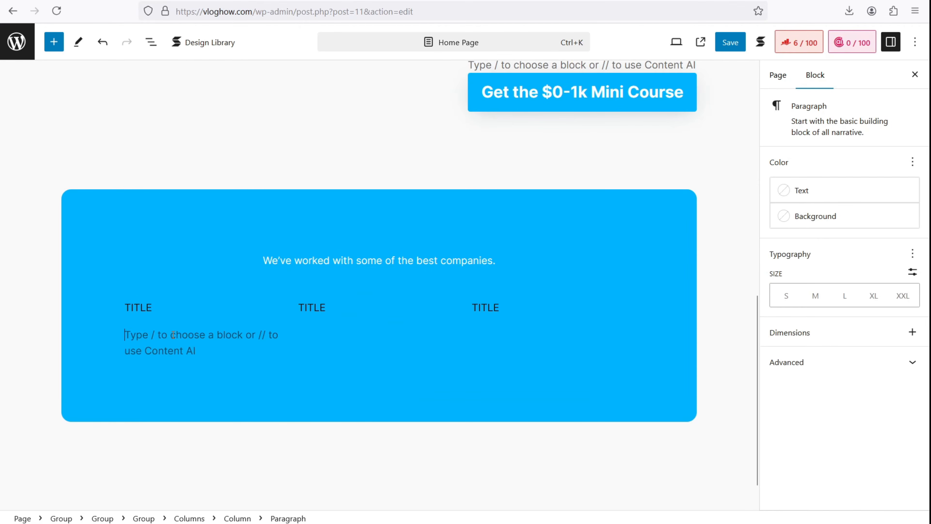
{"action": "type", "text": "copy goes here"}
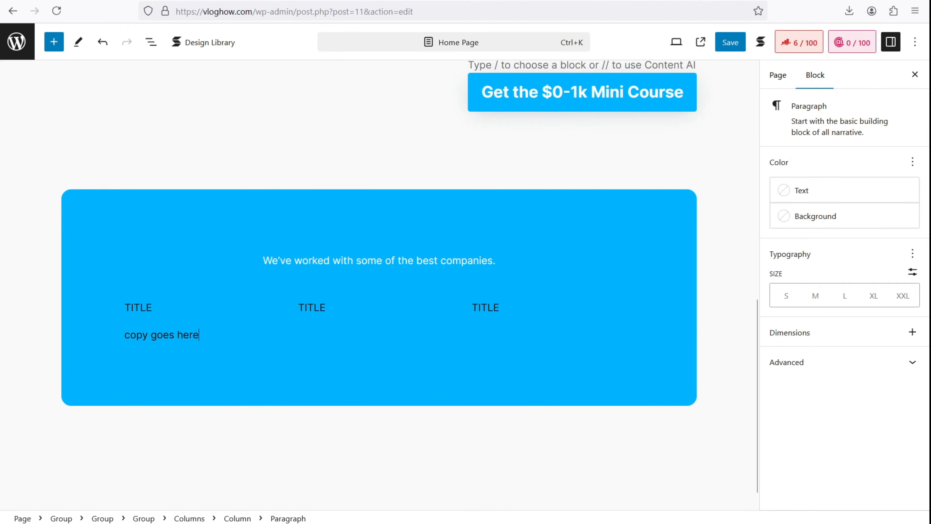
{"action": "left_click", "coordinate": [404, 266]}
{"action": "left_click", "coordinate": [314, 308]}
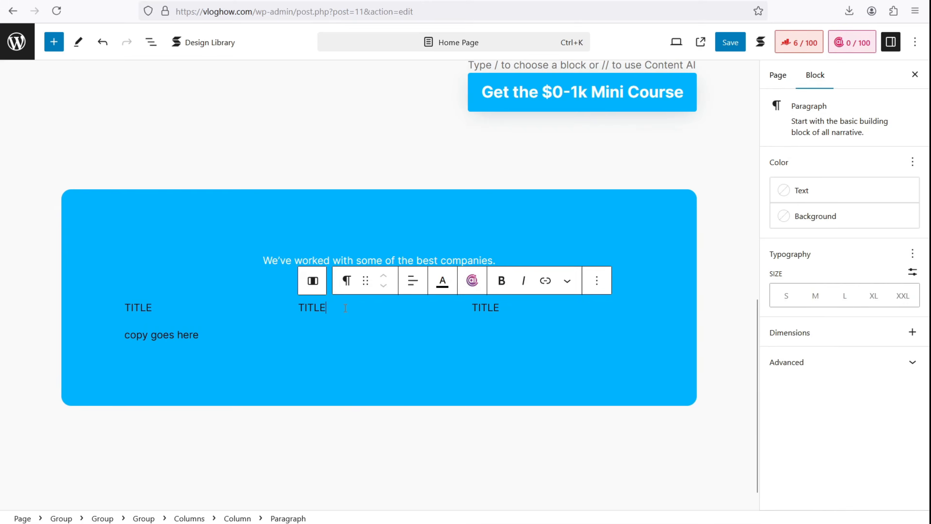
{"action": "key", "text": "Return"}
{"action": "type", "text": "cop"}
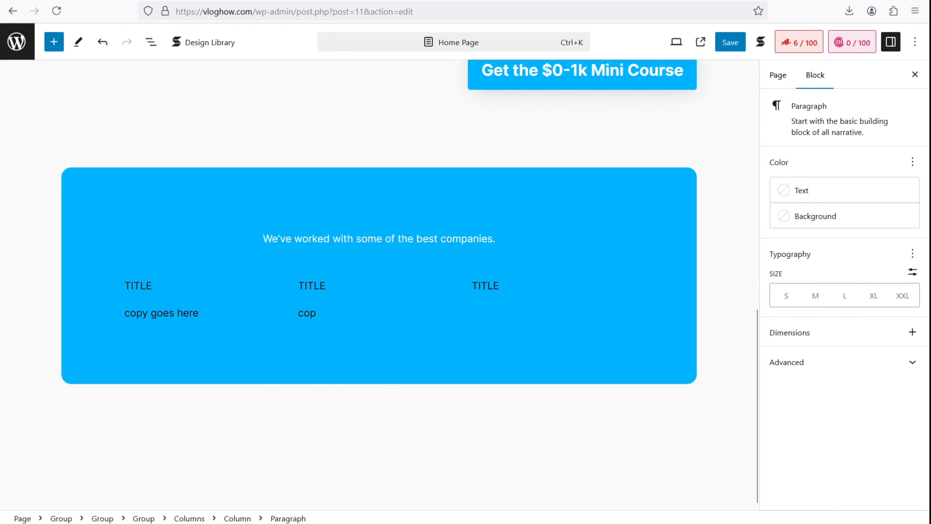
{"action": "type", "text": "y goes here"}
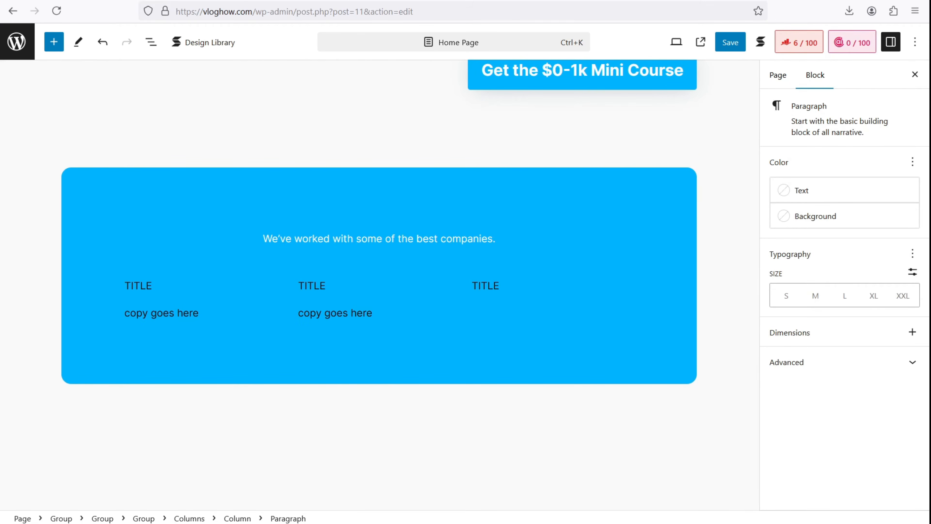
{"action": "left_click", "coordinate": [452, 237]}
{"action": "left_click", "coordinate": [503, 286]}
{"action": "key", "text": "Return"}
{"action": "type", "text": "copy go"}
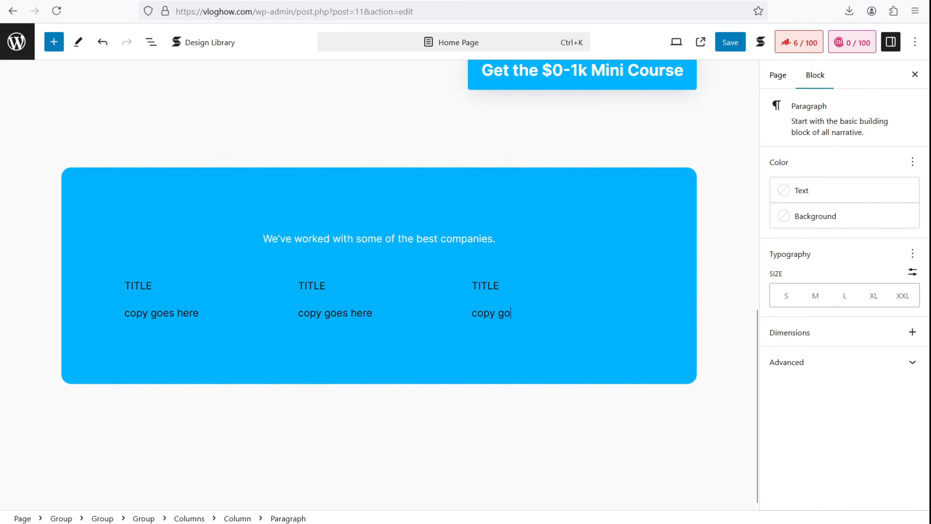
{"action": "type", "text": "es here"}
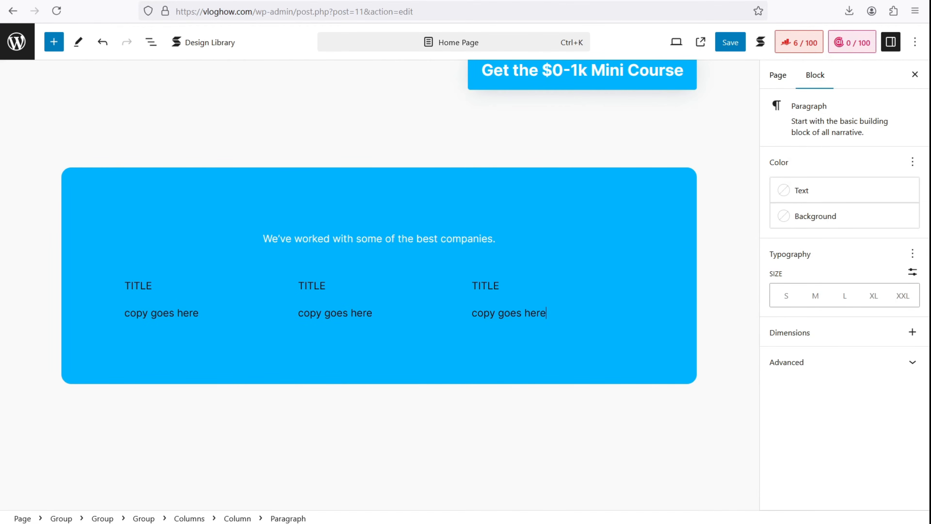
{"action": "left_click", "coordinate": [392, 238]}
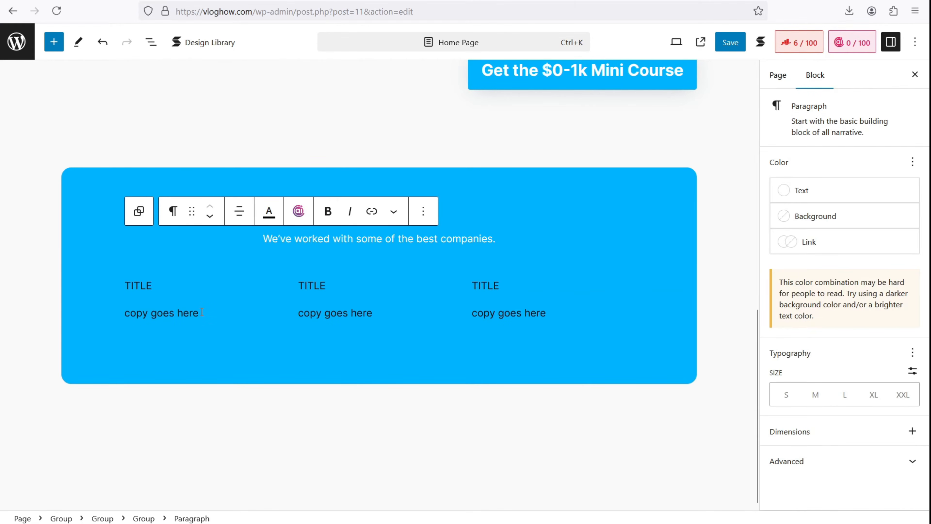
Make the first column's 'copy goes here' text white.
{"action": "left_click_drag", "start_coordinate": [202, 312], "coordinate": [132, 314]}
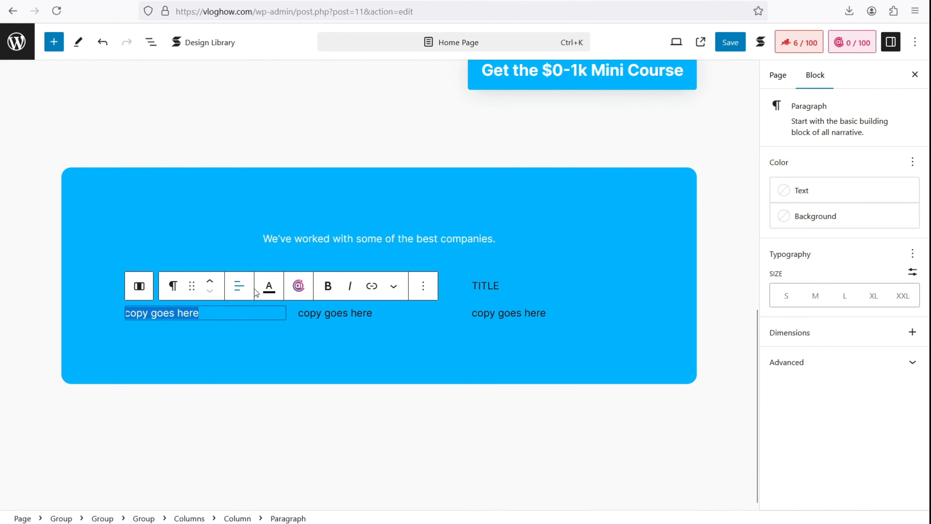
{"action": "left_click", "coordinate": [270, 291]}
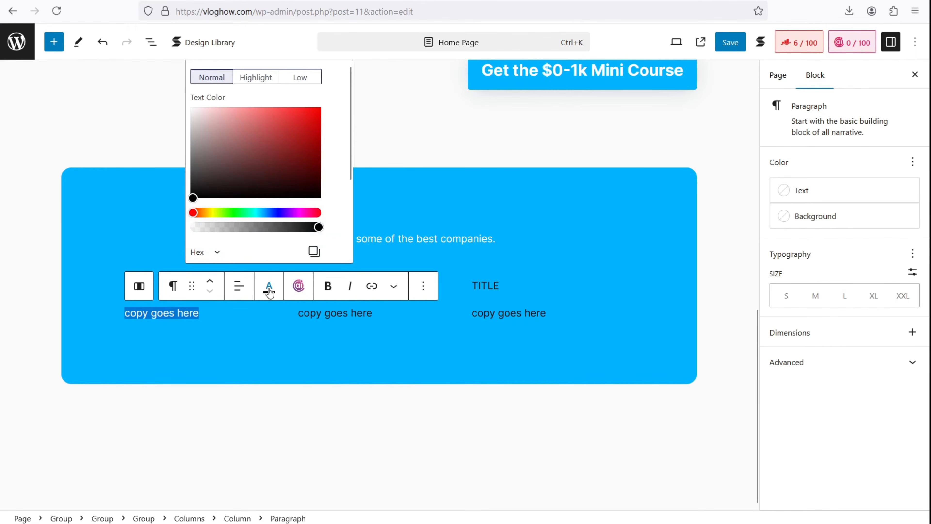
{"action": "left_click_drag", "start_coordinate": [216, 140], "coordinate": [181, 98]}
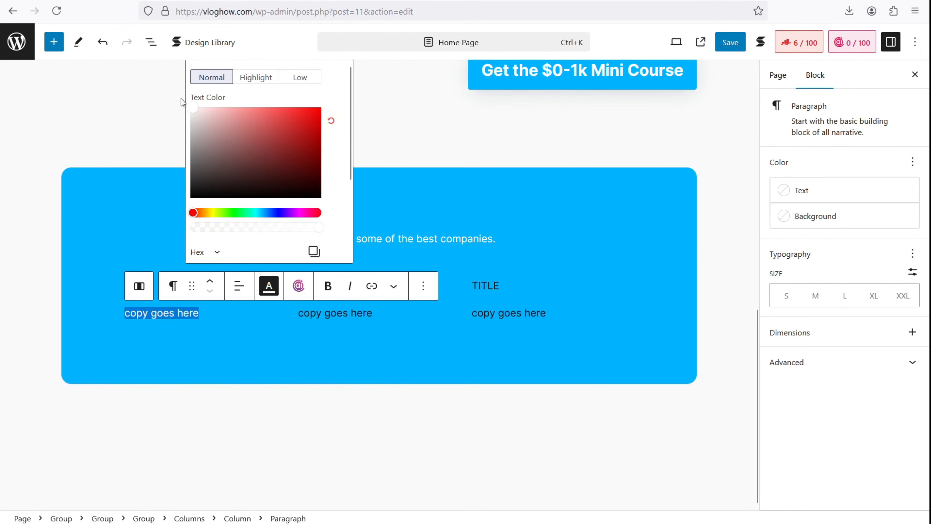
{"action": "left_click", "coordinate": [182, 102]}
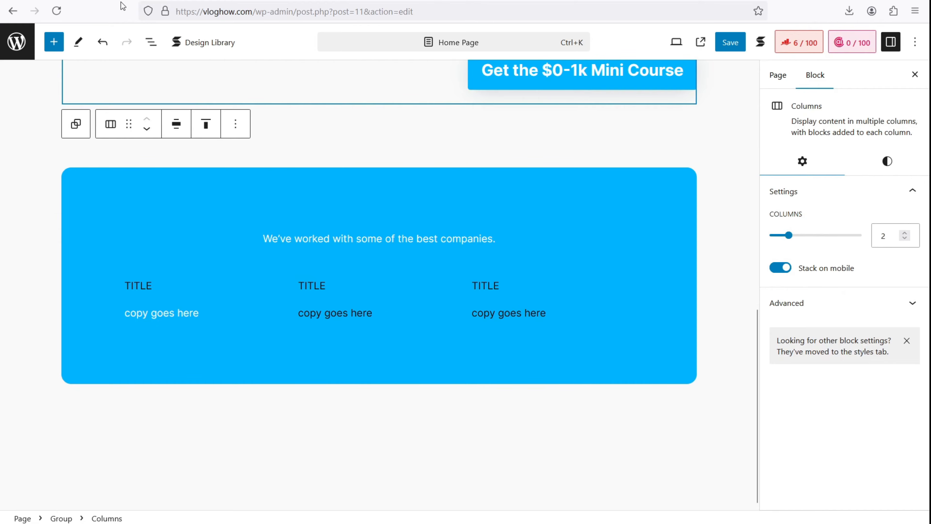
Undo the recent edits with the toolbar Undo button.
{"action": "left_click", "coordinate": [103, 43]}
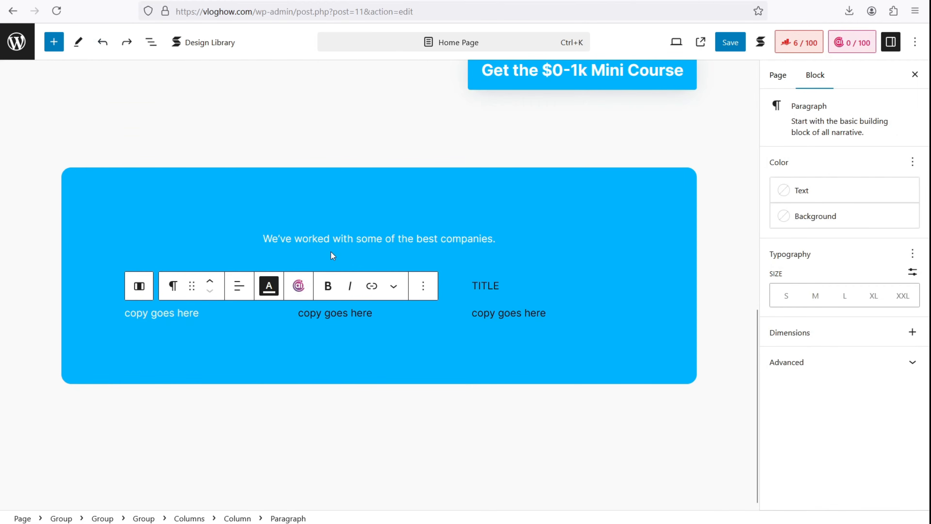
{"action": "left_click", "coordinate": [331, 254]}
{"action": "left_click", "coordinate": [102, 43]}
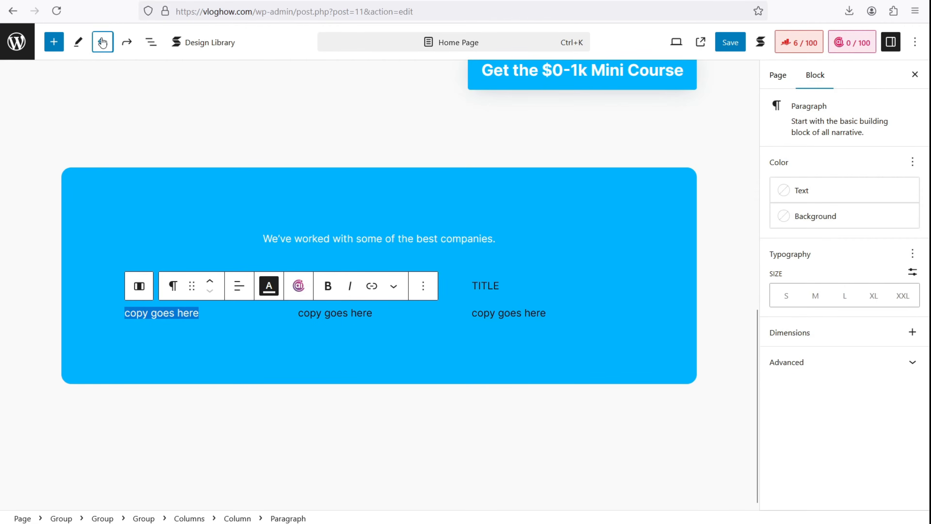
{"action": "left_click", "coordinate": [324, 249]}
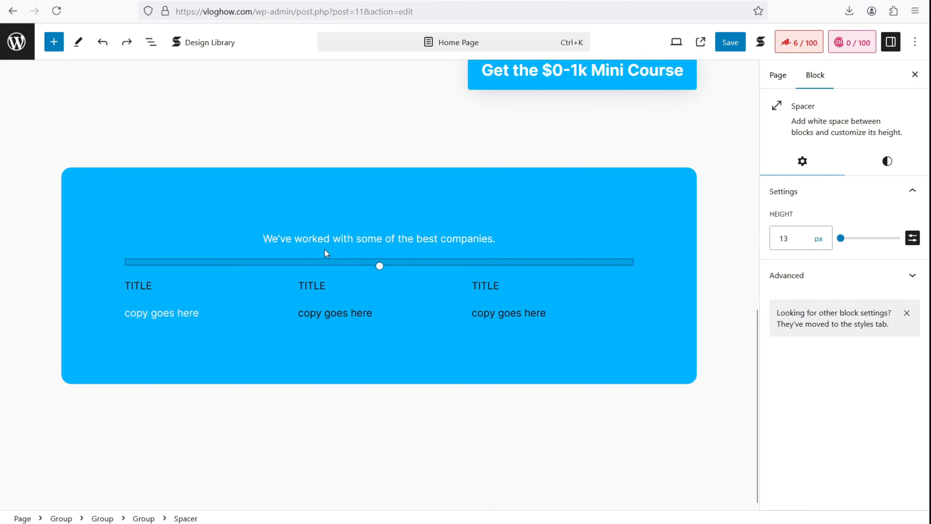
{"action": "left_click", "coordinate": [104, 43]}
{"action": "left_click", "coordinate": [106, 46]}
Set the first column's copy text back to black and save the Home Page.
{"action": "left_click", "coordinate": [301, 255]}
{"action": "left_click", "coordinate": [157, 316]}
{"action": "left_click", "coordinate": [264, 292]}
{"action": "left_click_drag", "start_coordinate": [242, 149], "coordinate": [176, 209]}
{"action": "left_click", "coordinate": [452, 237]}
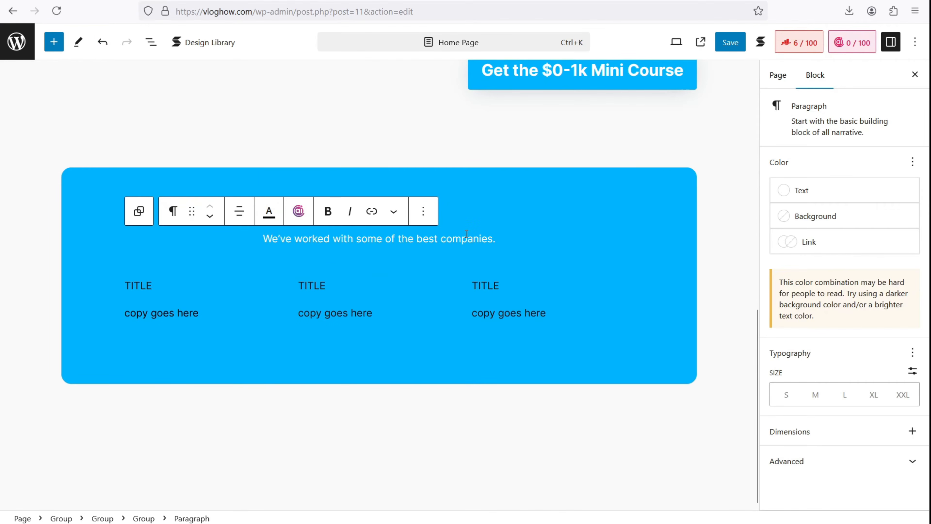
{"action": "left_click", "coordinate": [734, 43]}
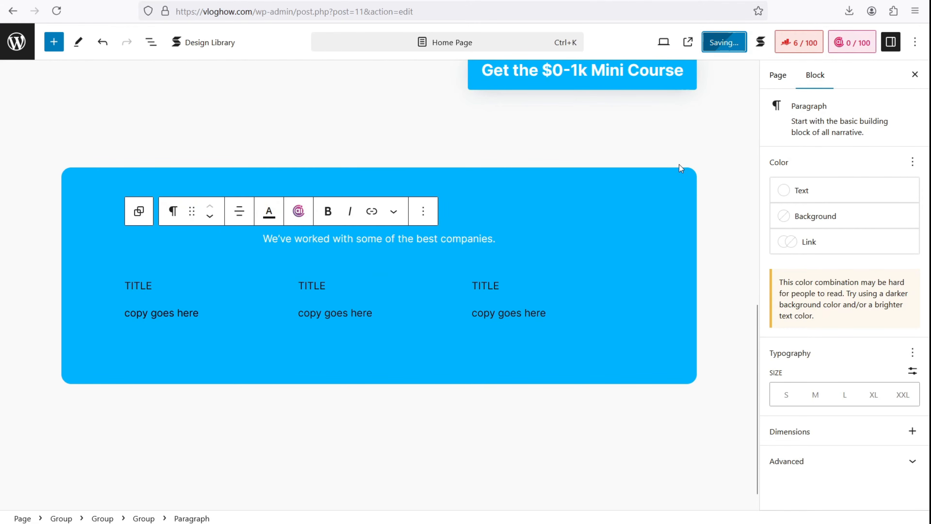
Open the pages list and the live Vlog How site in new tabs, then scroll down.
{"action": "right_click", "coordinate": [17, 41]}
{"action": "left_click", "coordinate": [26, 59]}
{"action": "left_click", "coordinate": [105, 1]}
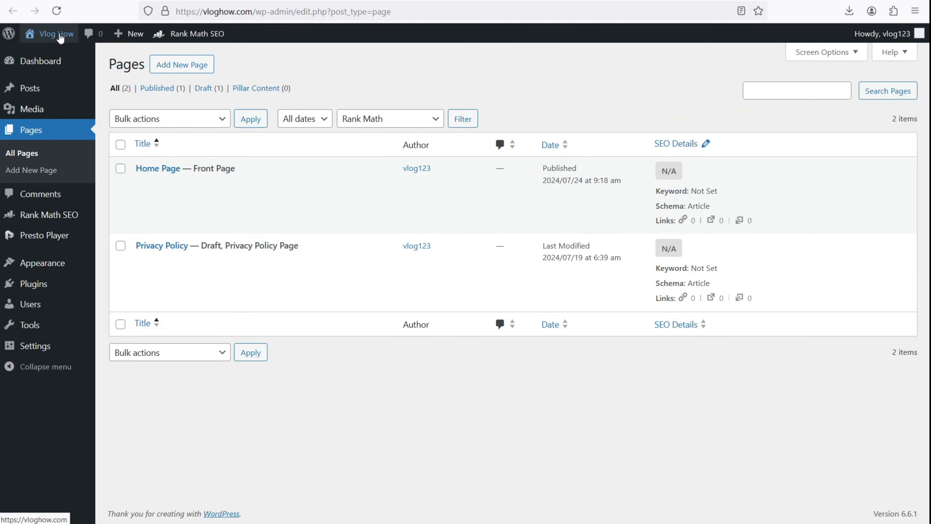
{"action": "right_click", "coordinate": [59, 36]}
{"action": "left_click", "coordinate": [88, 47]}
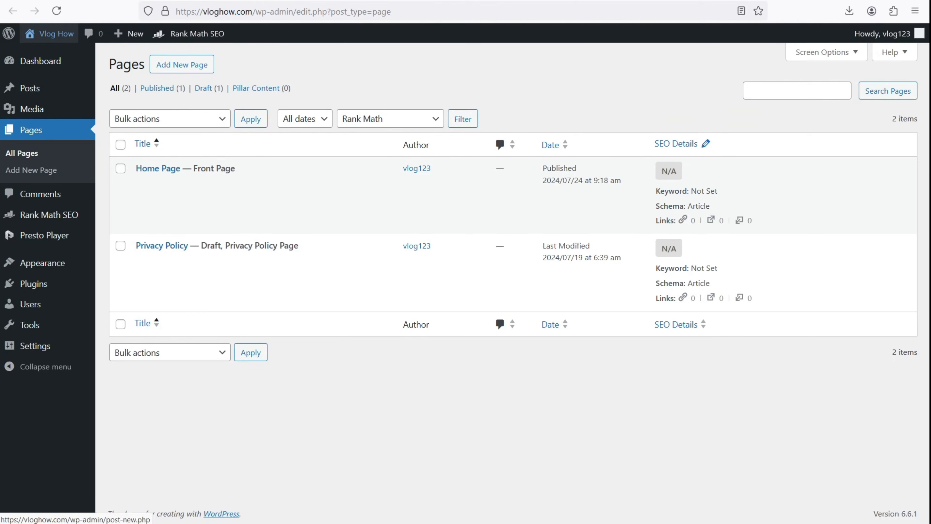
{"action": "left_click", "coordinate": [165, 1]}
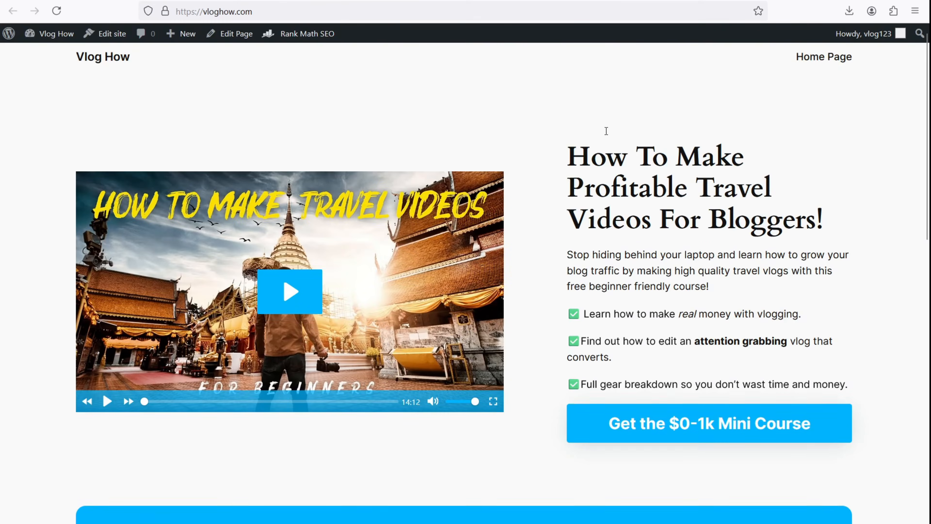
{"action": "scroll", "coordinate": [564, 88], "scroll_direction": "down", "scroll_amount": 6}
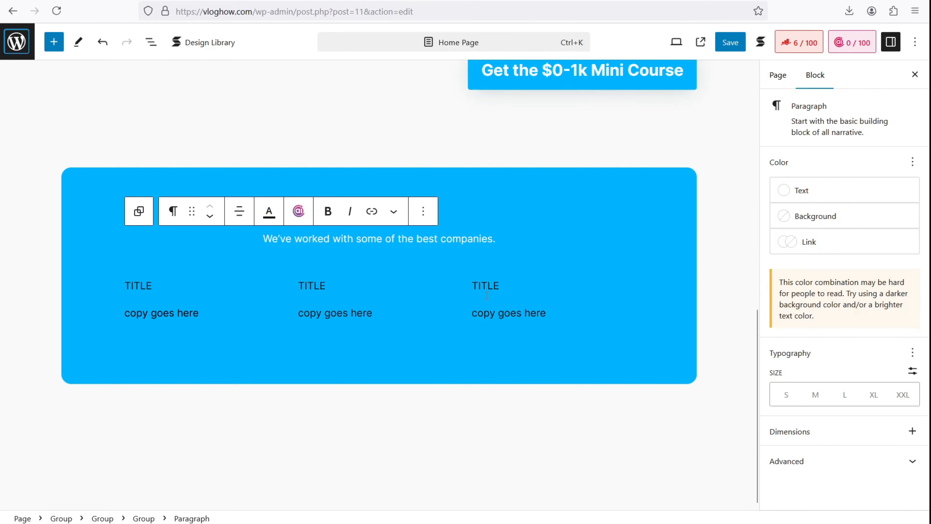
Centre the third column's TITLE heading and 'copy goes here' text.
{"action": "left_click", "coordinate": [510, 313]}
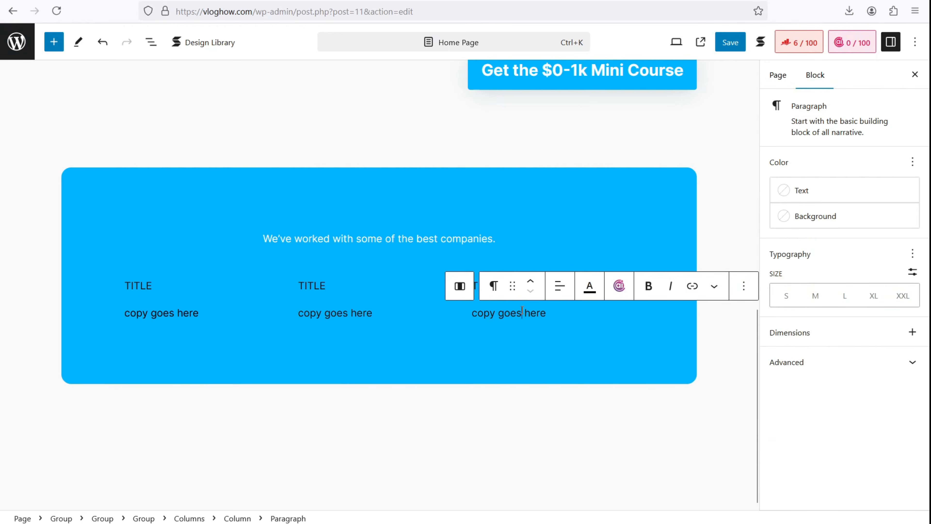
{"action": "left_click", "coordinate": [503, 239]}
{"action": "left_click", "coordinate": [508, 286]}
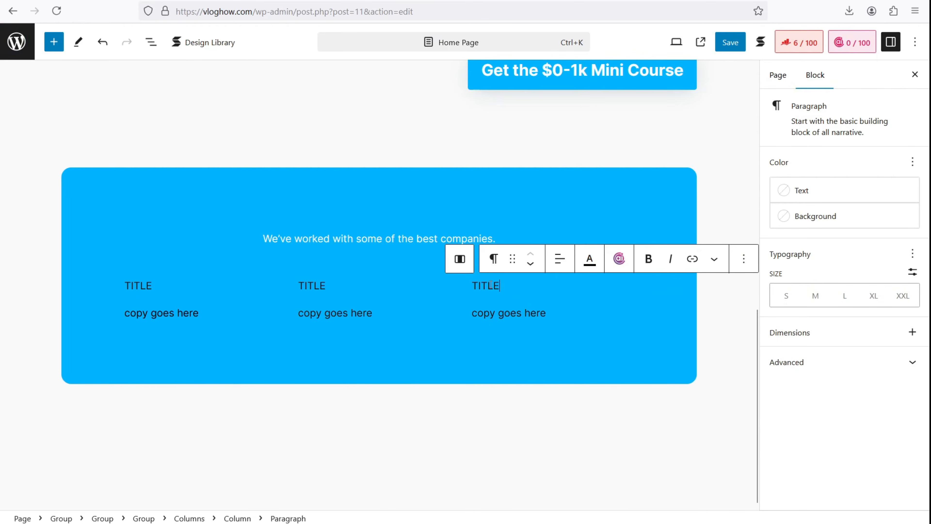
{"action": "left_click_drag", "start_coordinate": [497, 285], "coordinate": [484, 285]}
{"action": "left_click", "coordinate": [531, 285]}
{"action": "left_click", "coordinate": [560, 260]}
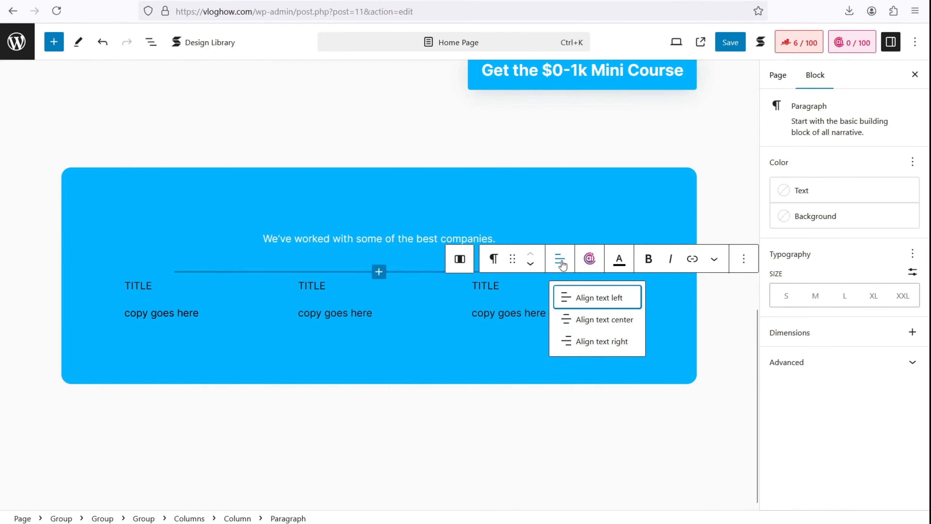
{"action": "left_click", "coordinate": [593, 323]}
{"action": "left_click", "coordinate": [561, 312]}
{"action": "left_click", "coordinate": [560, 286]}
{"action": "left_click", "coordinate": [591, 348]}
Centre the second column's TITLE heading and copy text.
{"action": "left_click", "coordinate": [376, 297]}
{"action": "left_click", "coordinate": [413, 259]}
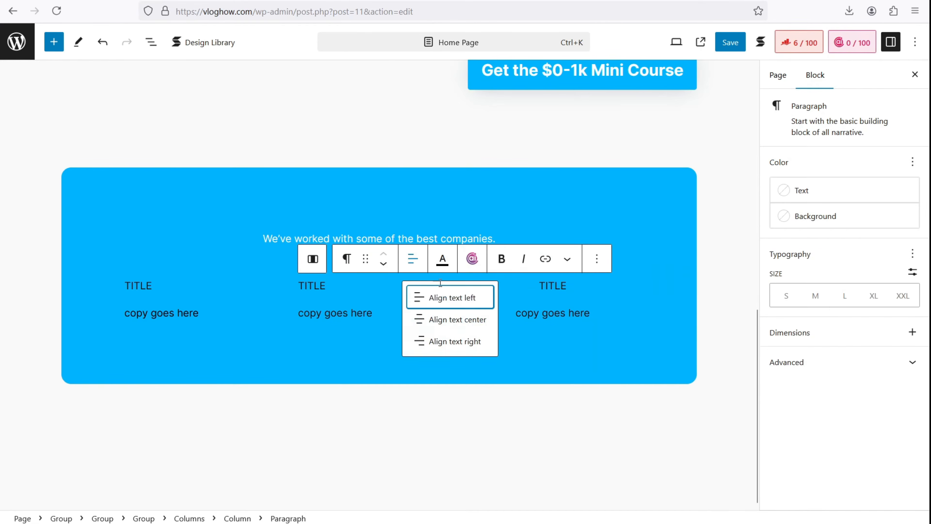
{"action": "left_click", "coordinate": [457, 327]}
{"action": "left_click", "coordinate": [404, 313]}
{"action": "left_click", "coordinate": [412, 286]}
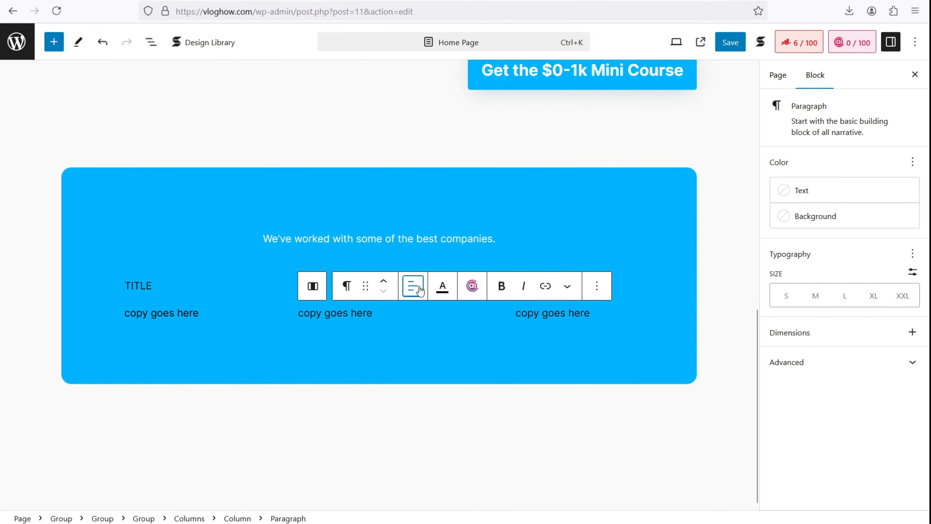
{"action": "left_click", "coordinate": [435, 353]}
Centre the first column's TITLE and copy text, then save the page.
{"action": "left_click", "coordinate": [125, 285]}
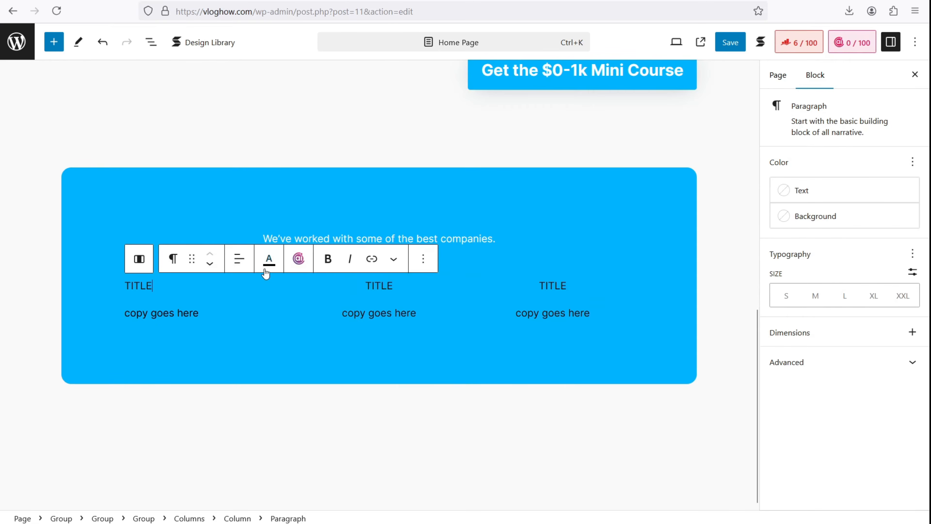
{"action": "left_click", "coordinate": [250, 260]}
{"action": "left_click", "coordinate": [264, 318]}
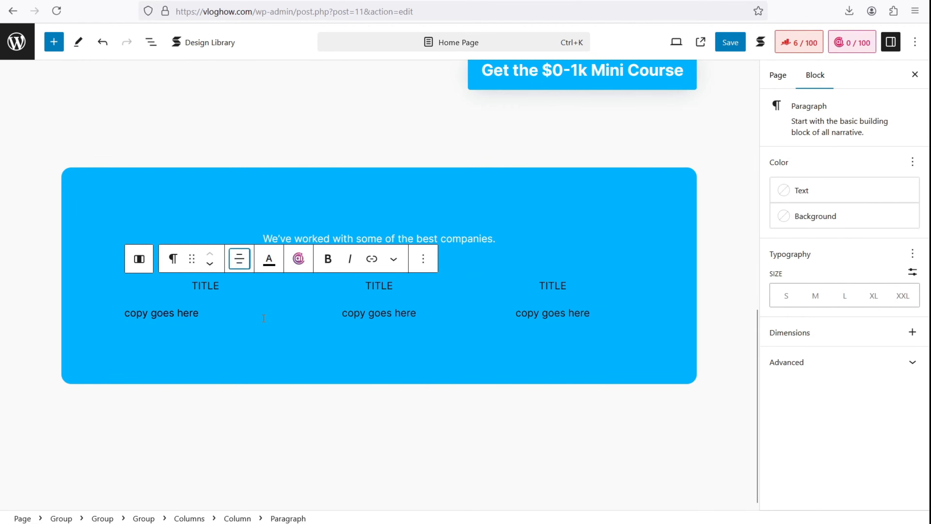
{"action": "left_click", "coordinate": [208, 318]}
{"action": "left_click", "coordinate": [240, 286]}
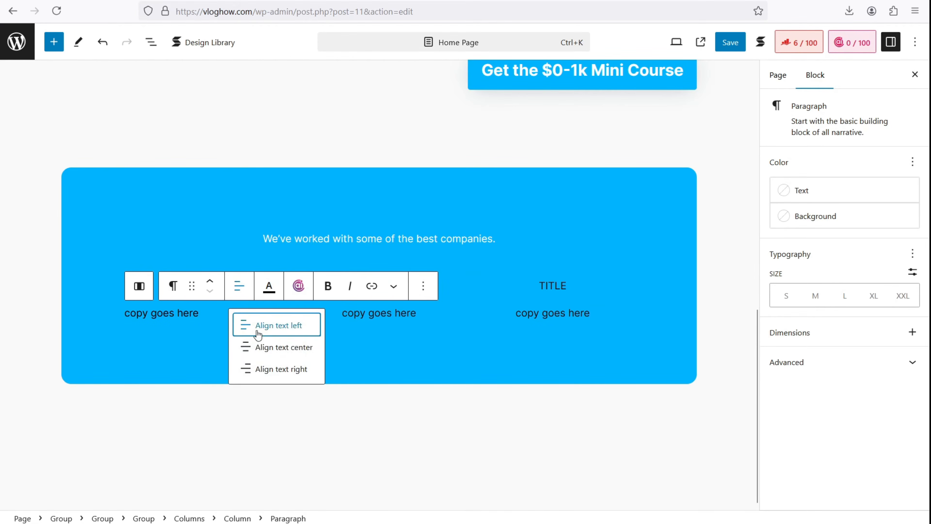
{"action": "left_click", "coordinate": [265, 347]}
{"action": "left_click", "coordinate": [730, 42]}
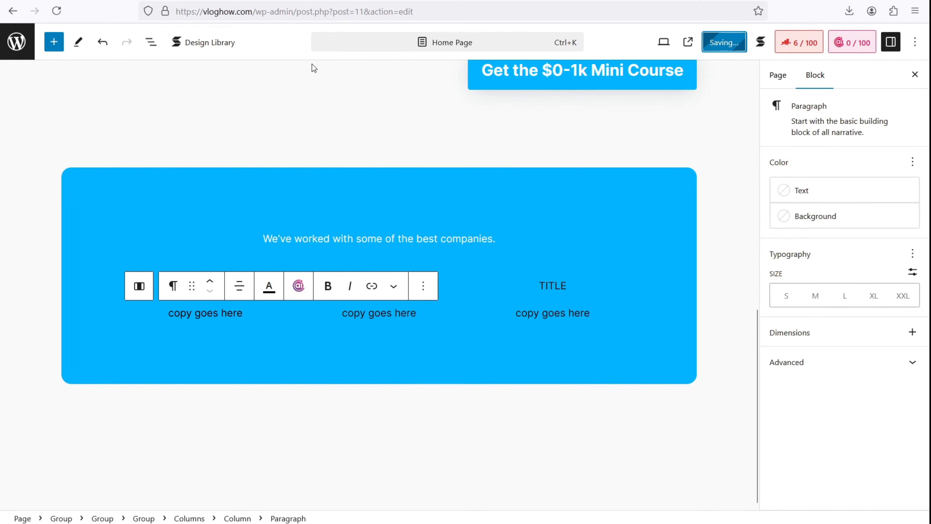
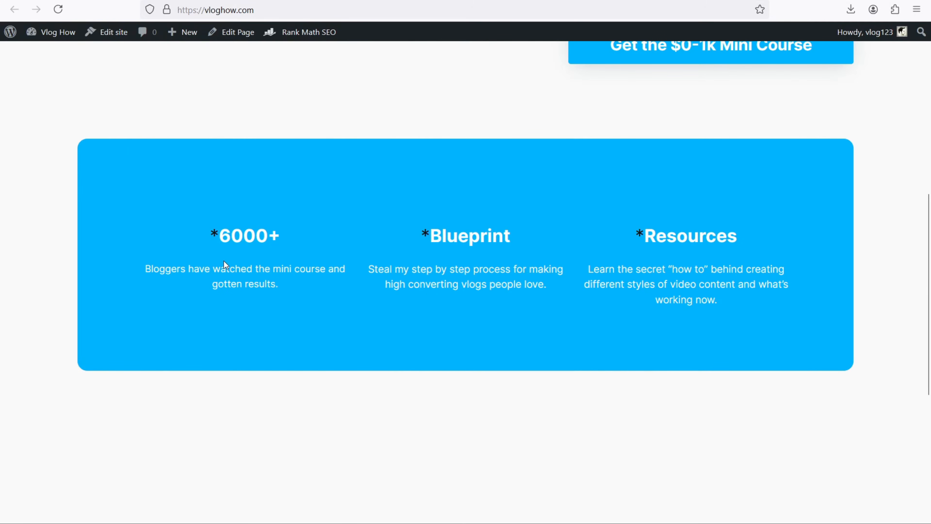
Highlight the Blueprint and Resources text and the asterisks before 6000+, Blueprint and Resources.
{"action": "left_click_drag", "start_coordinate": [420, 270], "coordinate": [500, 270]}
{"action": "left_click_drag", "start_coordinate": [656, 242], "coordinate": [715, 233]}
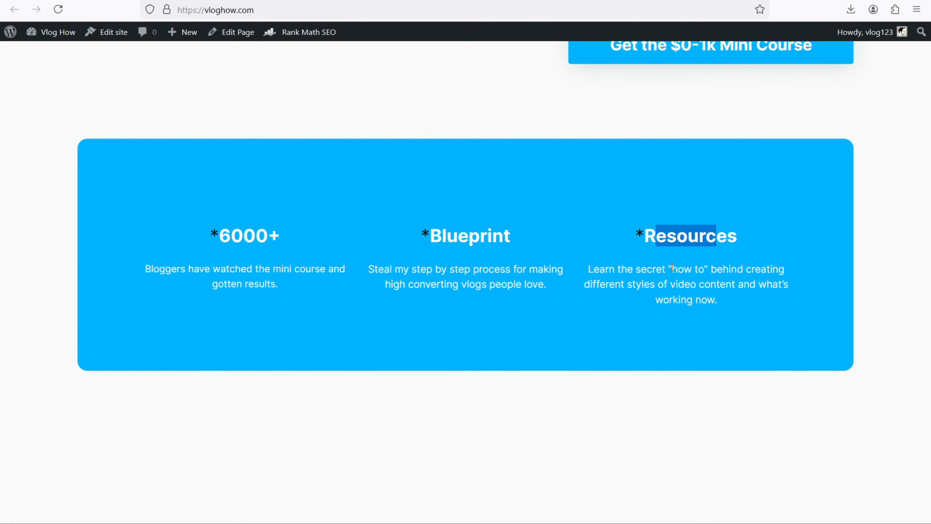
{"action": "left_click_drag", "start_coordinate": [639, 237], "coordinate": [635, 237]}
{"action": "left_click_drag", "start_coordinate": [429, 234], "coordinate": [407, 234]}
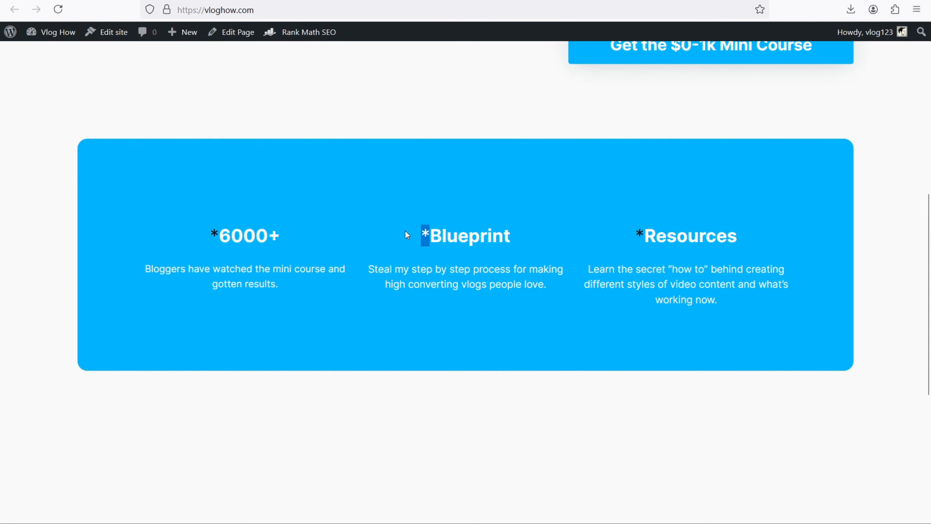
{"action": "left_click_drag", "start_coordinate": [208, 235], "coordinate": [223, 233]}
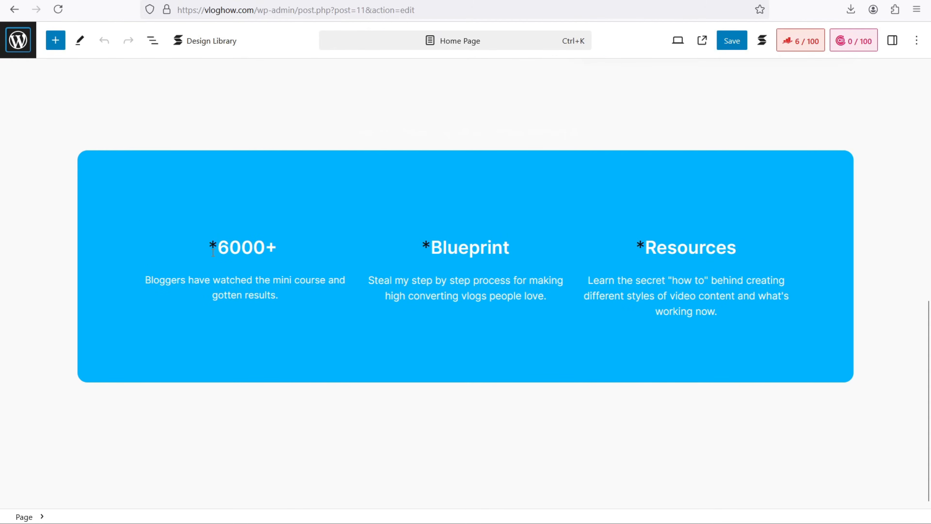
Select the 6000+ text and its asterisk, show block Settings, and select the Bloggers description paragraph.
{"action": "left_click", "coordinate": [220, 248]}
{"action": "left_click_drag", "start_coordinate": [220, 248], "coordinate": [211, 243]}
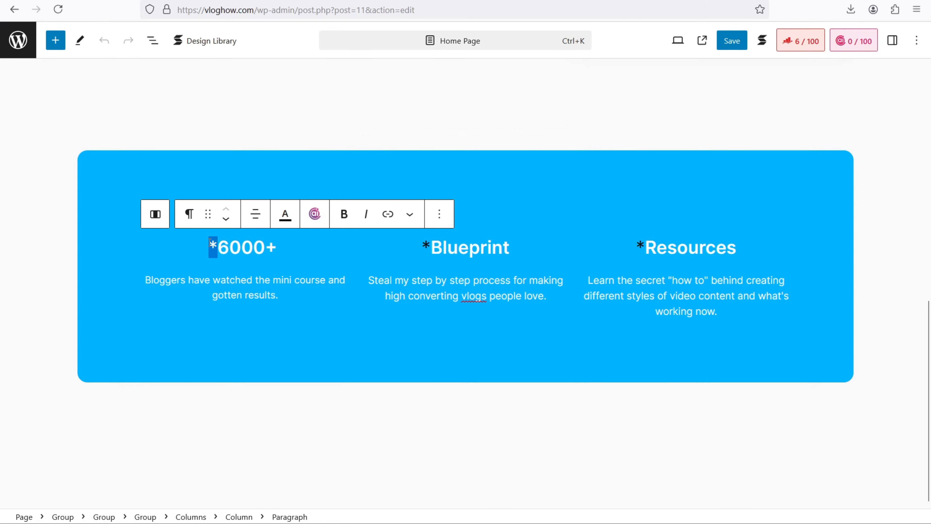
{"action": "double_click", "coordinate": [258, 246]}
{"action": "left_click", "coordinate": [893, 40]}
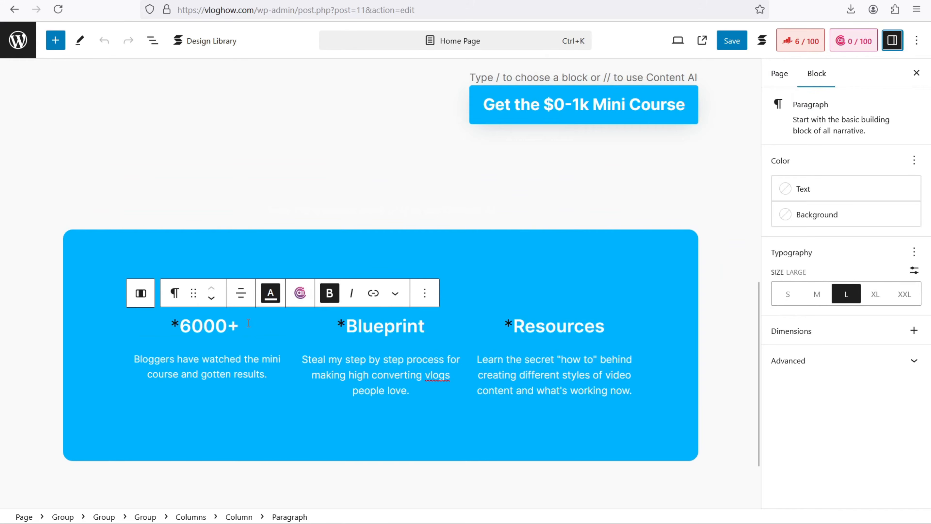
{"action": "triple_click", "coordinate": [195, 358]}
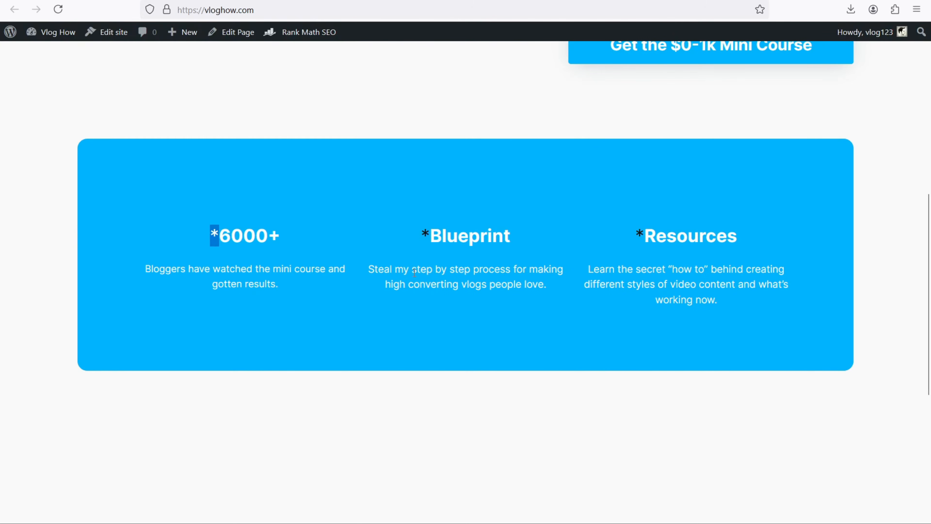
{"action": "left_click_drag", "start_coordinate": [415, 272], "coordinate": [459, 285]}
{"action": "scroll", "coordinate": [660, 238], "scroll_direction": "up", "scroll_amount": 10}
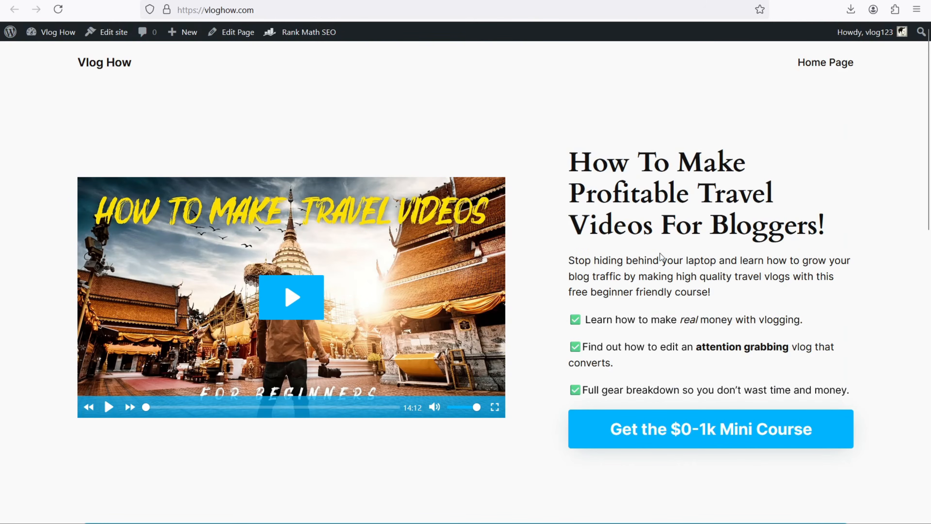
Highlight the hero heading and intro paragraph, then scroll down through the stats and footer.
{"action": "left_click_drag", "start_coordinate": [660, 259], "coordinate": [735, 302]}
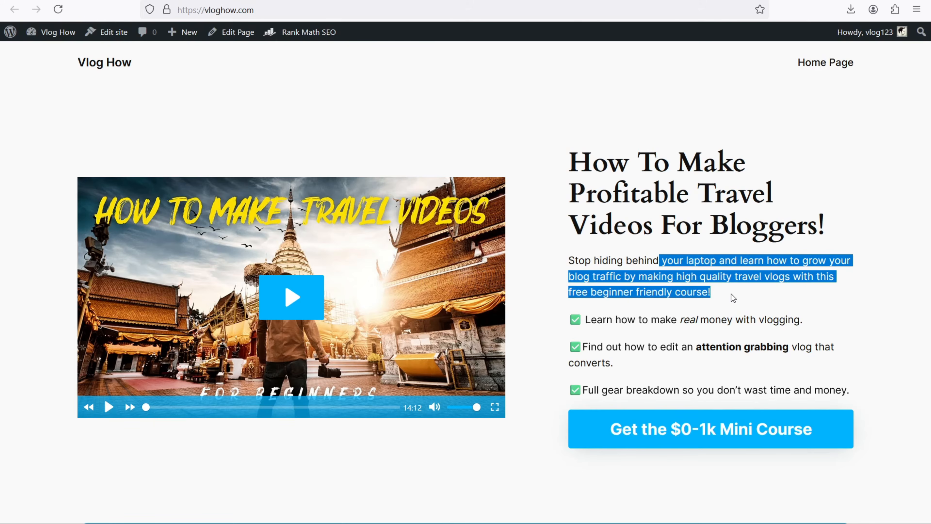
{"action": "left_click_drag", "start_coordinate": [607, 162], "coordinate": [765, 216]}
{"action": "scroll", "coordinate": [407, 264], "scroll_direction": "down", "scroll_amount": 5}
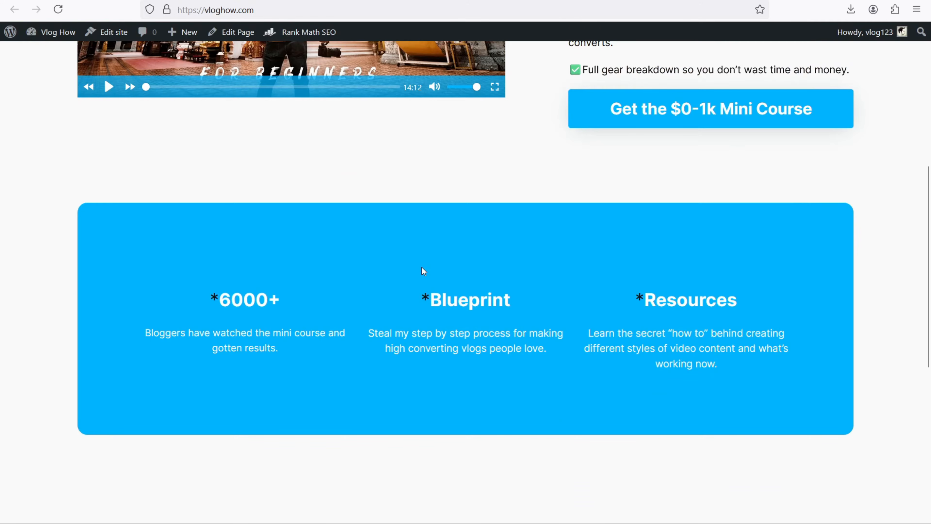
{"action": "scroll", "coordinate": [424, 270], "scroll_direction": "up", "scroll_amount": 4}
{"action": "left_click", "coordinate": [617, 196]}
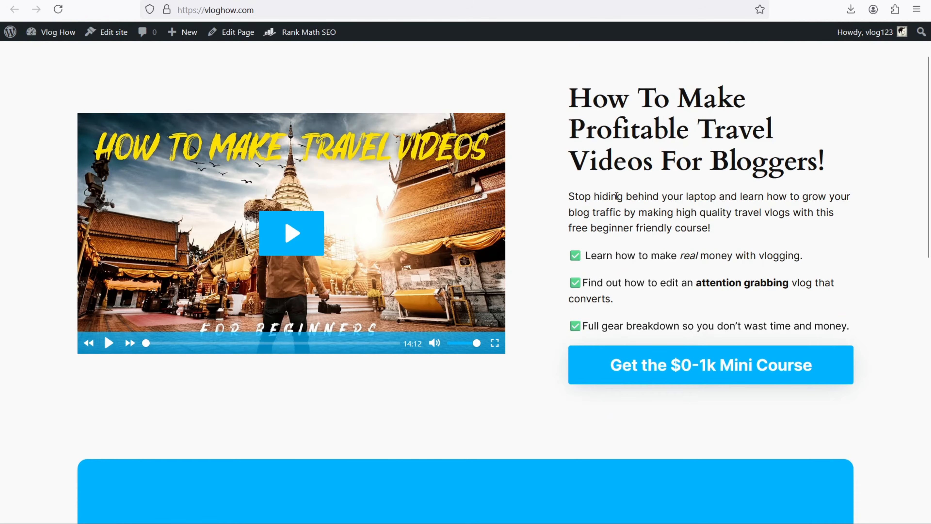
{"action": "left_click_drag", "start_coordinate": [617, 196], "coordinate": [682, 256]}
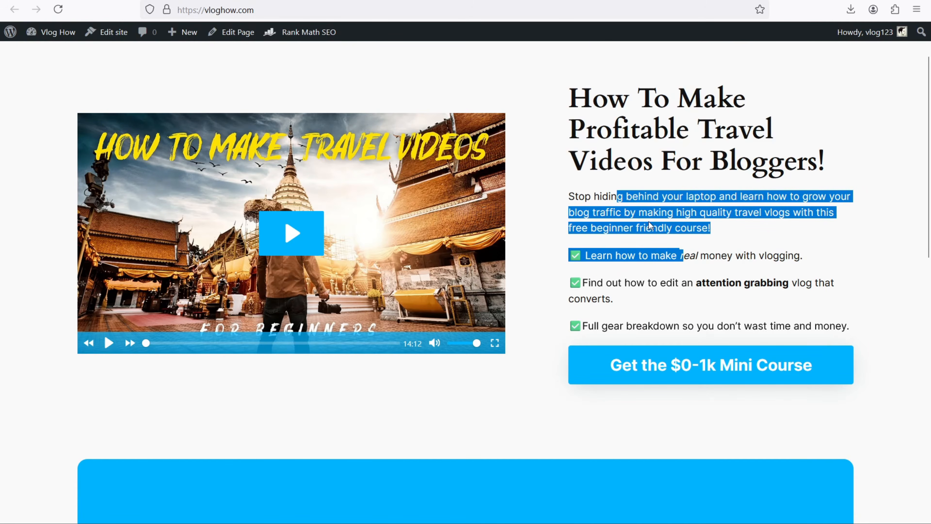
{"action": "scroll", "coordinate": [522, 226], "scroll_direction": "down", "scroll_amount": 4}
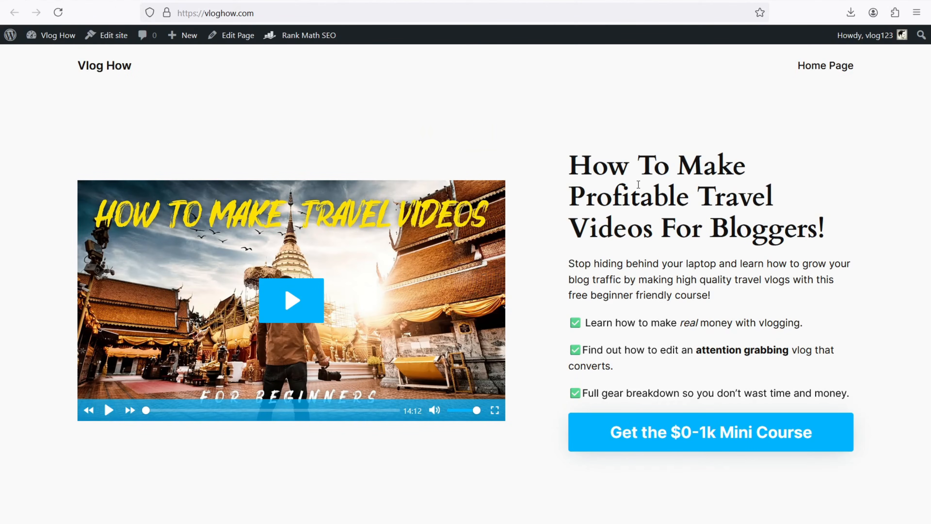
{"action": "scroll", "coordinate": [638, 185], "scroll_direction": "down", "scroll_amount": 10}
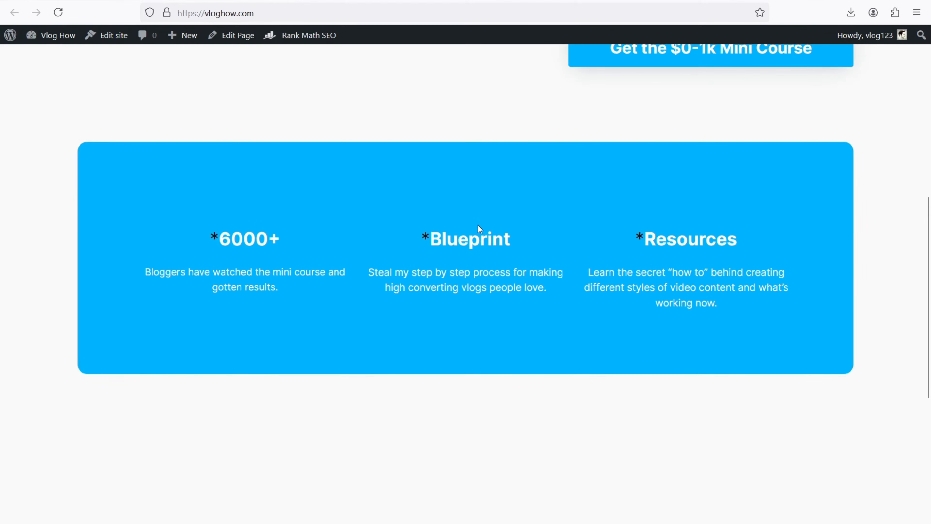
{"action": "scroll", "coordinate": [471, 221], "scroll_direction": "down", "scroll_amount": 3}
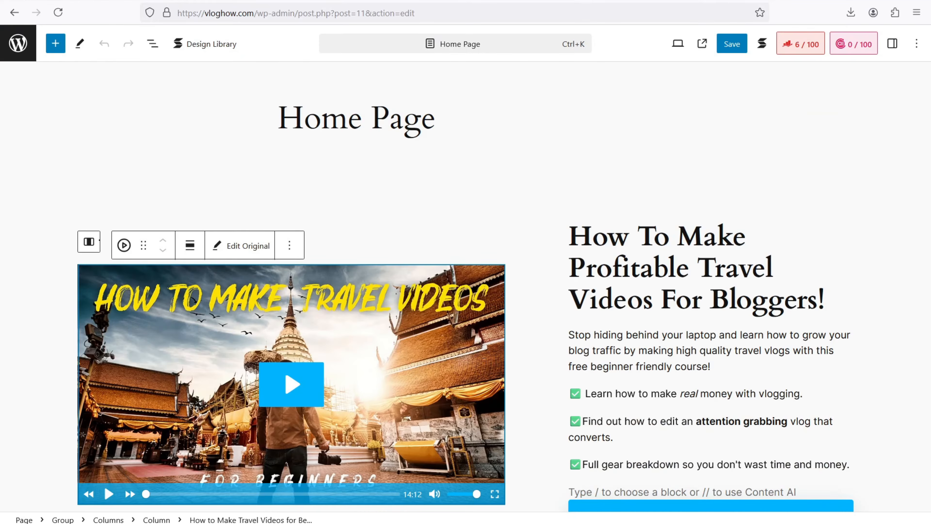
{"action": "scroll", "coordinate": [585, 197], "scroll_direction": "down", "scroll_amount": 15}
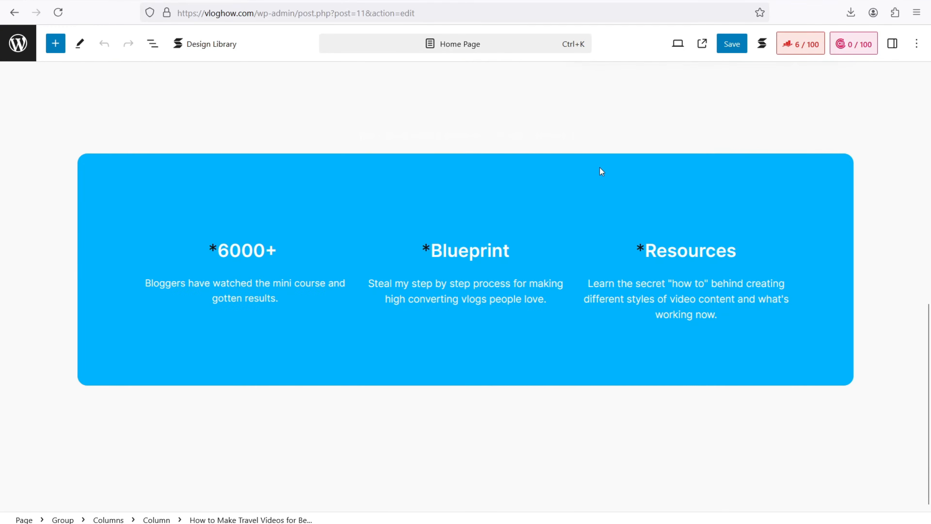
Insert the About pattern 'Feature grid, 3 columns' after the stats section group.
{"action": "left_click", "coordinate": [774, 430]}
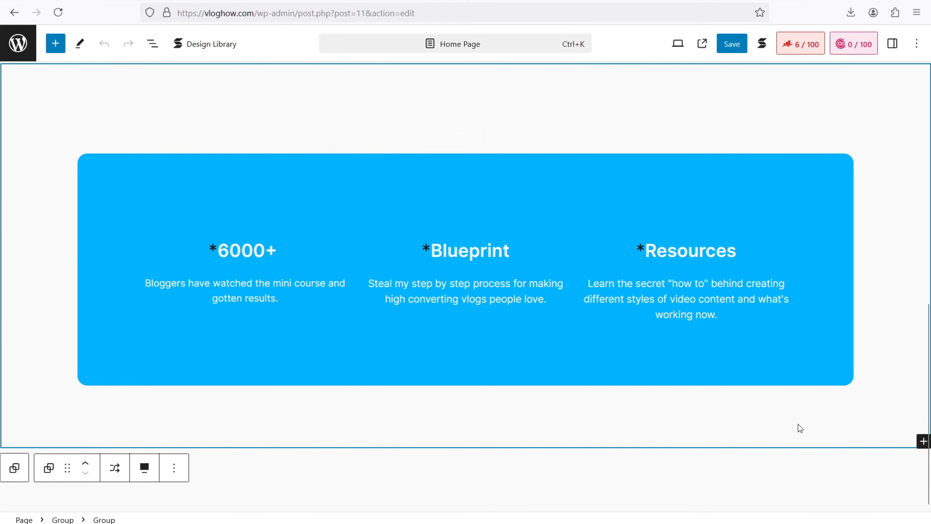
{"action": "left_click", "coordinate": [923, 443]}
{"action": "left_click", "coordinate": [830, 416]}
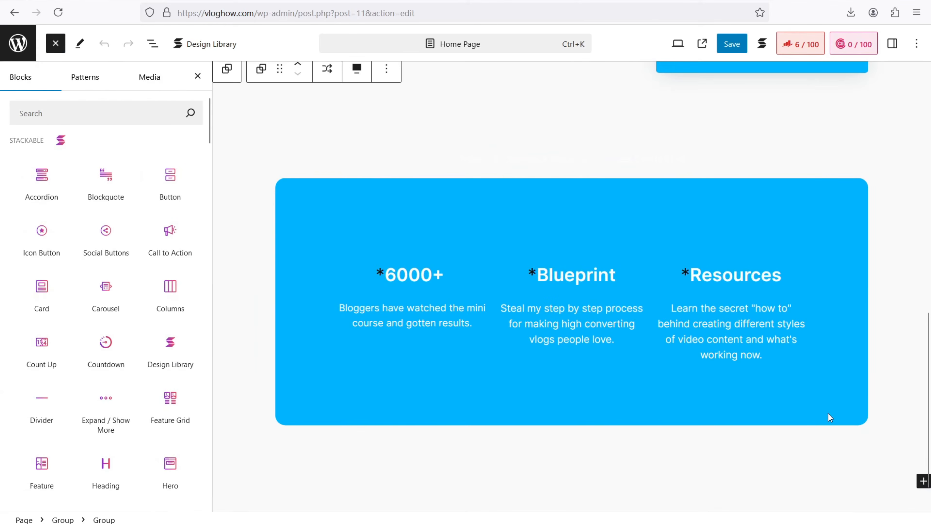
{"action": "left_click", "coordinate": [82, 80]}
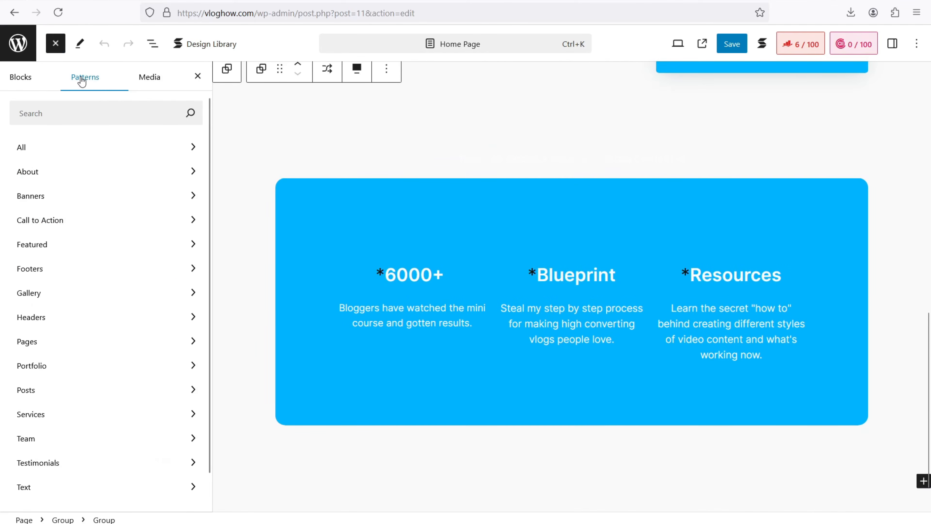
{"action": "left_click", "coordinate": [94, 172]}
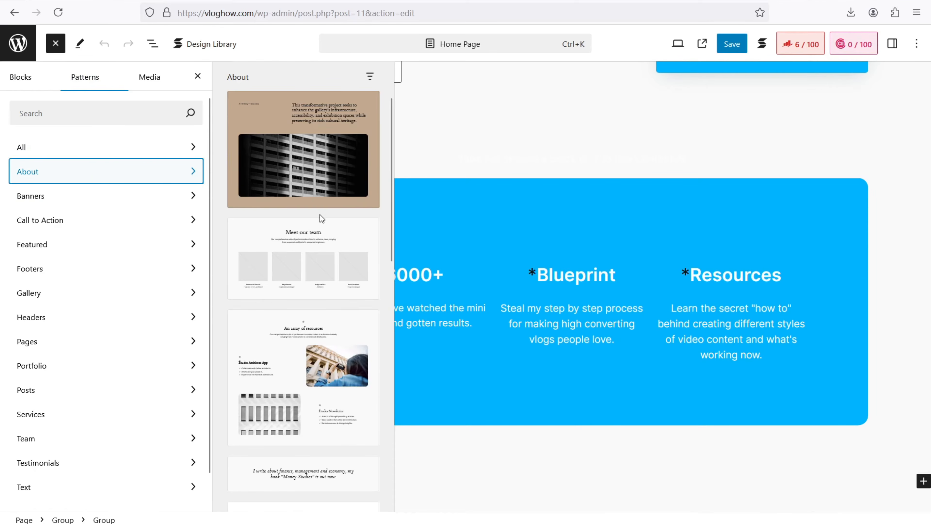
{"action": "scroll", "coordinate": [319, 215], "scroll_direction": "down", "scroll_amount": 10}
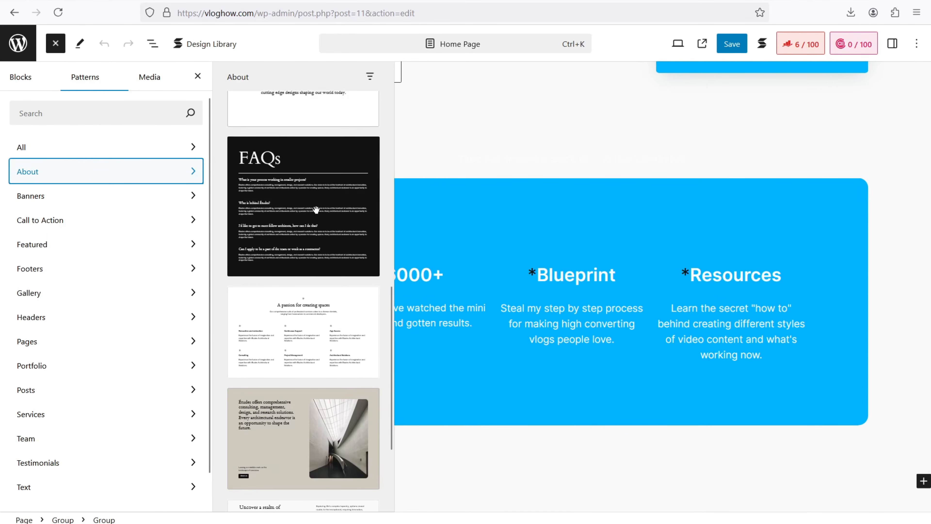
{"action": "left_click", "coordinate": [300, 316]}
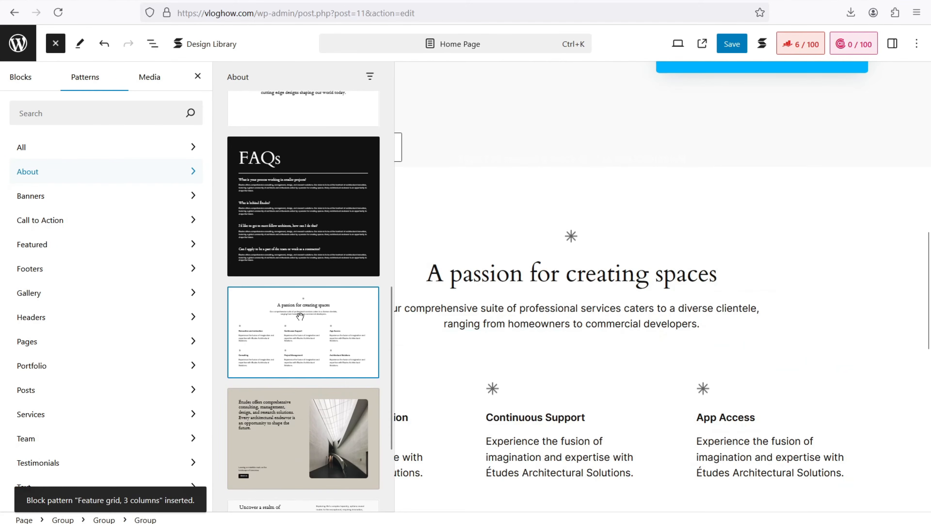
{"action": "left_click", "coordinate": [745, 217]}
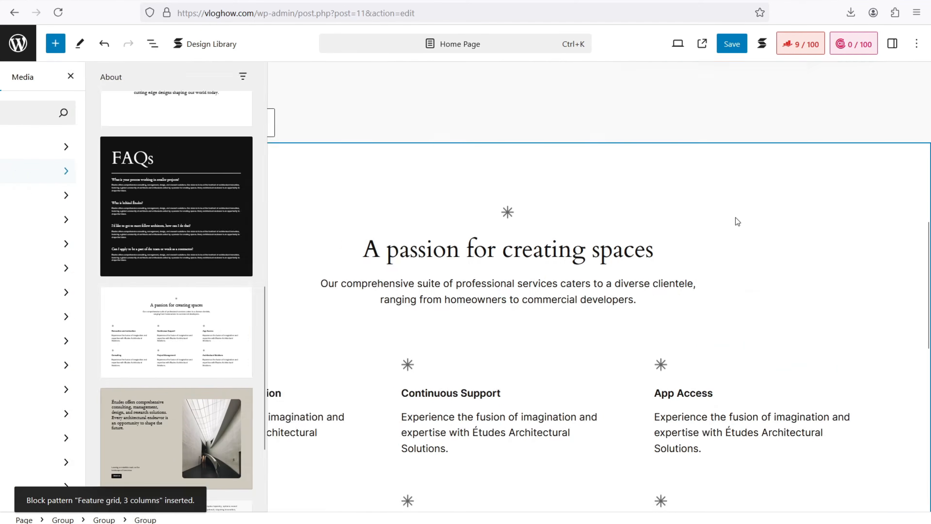
Move the new feature grid down below the 6000+/Blueprint/Resources section.
{"action": "scroll", "coordinate": [539, 213], "scroll_direction": "down", "scroll_amount": 8}
{"action": "scroll", "coordinate": [515, 228], "scroll_direction": "down", "scroll_amount": 2}
{"action": "scroll", "coordinate": [568, 249], "scroll_direction": "up", "scroll_amount": 8}
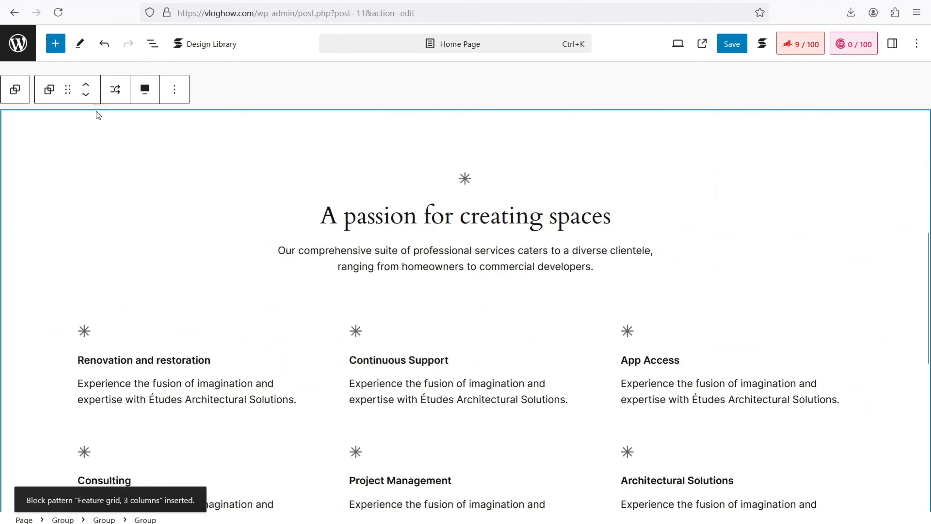
{"action": "left_click", "coordinate": [86, 97]}
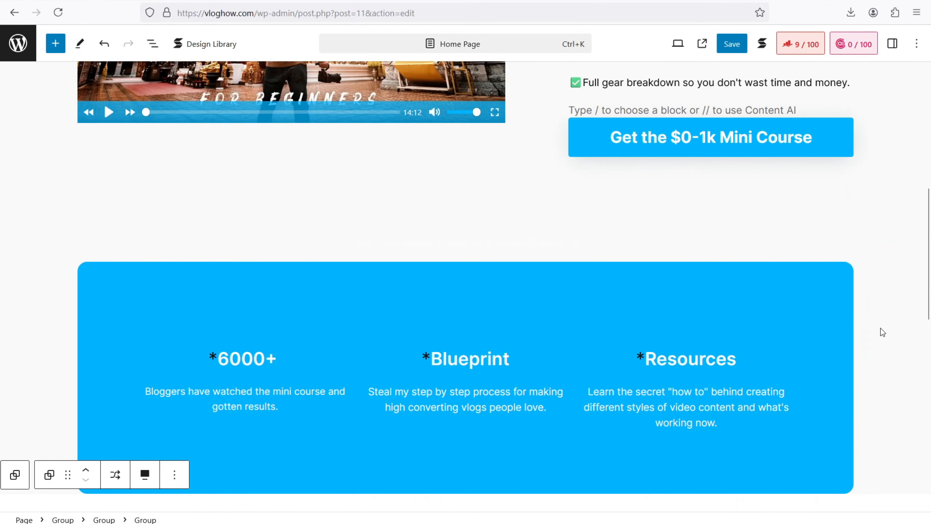
Click through the 'A passion for creating spaces' heading and the column descriptions to review them.
{"action": "scroll", "coordinate": [669, 367], "scroll_direction": "down", "scroll_amount": 5}
{"action": "scroll", "coordinate": [600, 296], "scroll_direction": "up", "scroll_amount": 4}
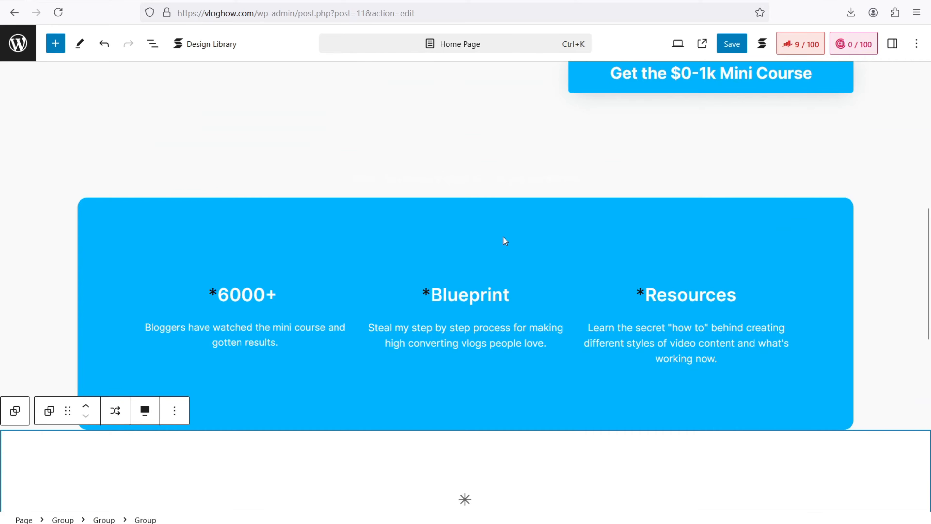
{"action": "scroll", "coordinate": [508, 220], "scroll_direction": "down", "scroll_amount": 5}
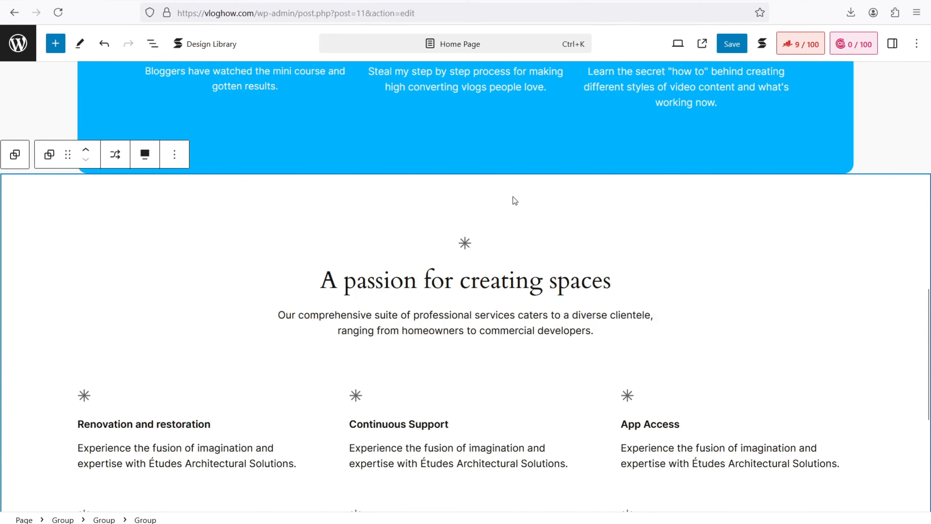
{"action": "left_click", "coordinate": [387, 281]}
{"action": "scroll", "coordinate": [385, 279], "scroll_direction": "down", "scroll_amount": 4}
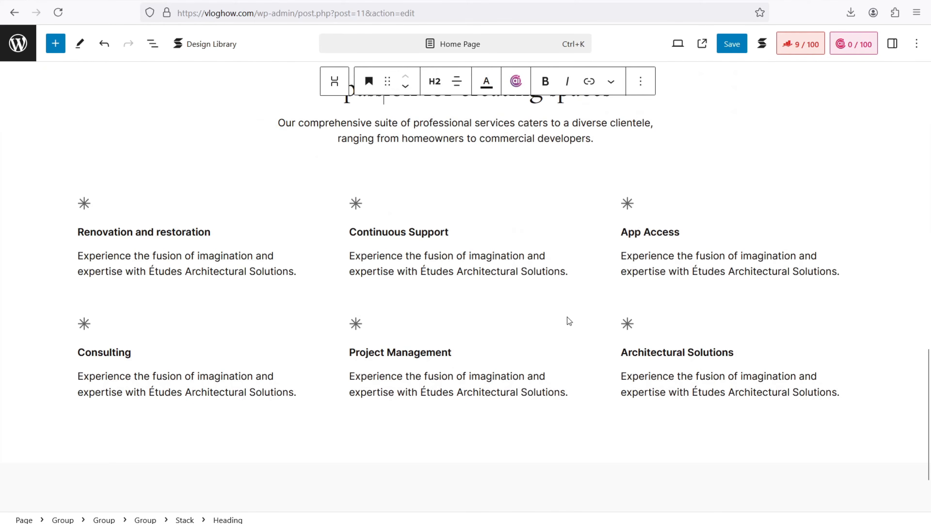
{"action": "left_click", "coordinate": [743, 367]}
{"action": "left_click", "coordinate": [530, 369]}
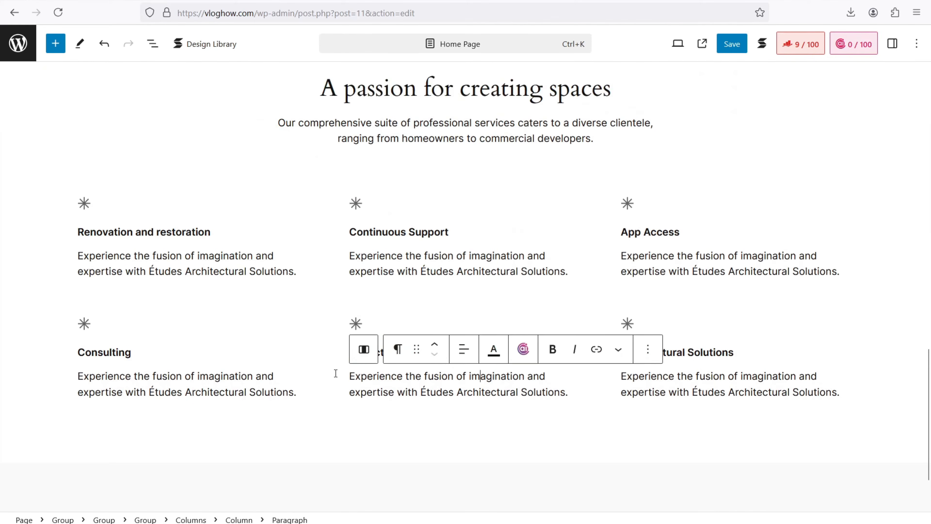
{"action": "left_click", "coordinate": [196, 392]}
{"action": "left_click_drag", "start_coordinate": [581, 394], "coordinate": [356, 351]}
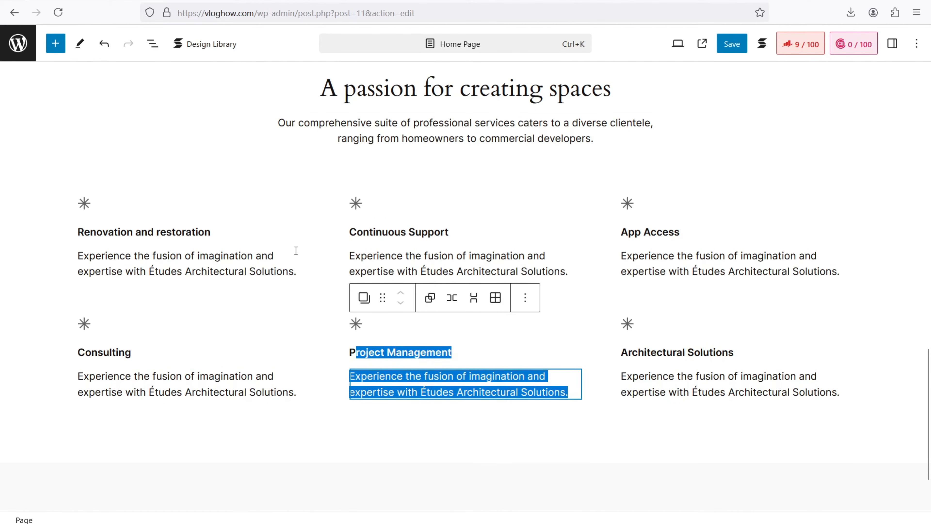
{"action": "left_click", "coordinate": [720, 258]}
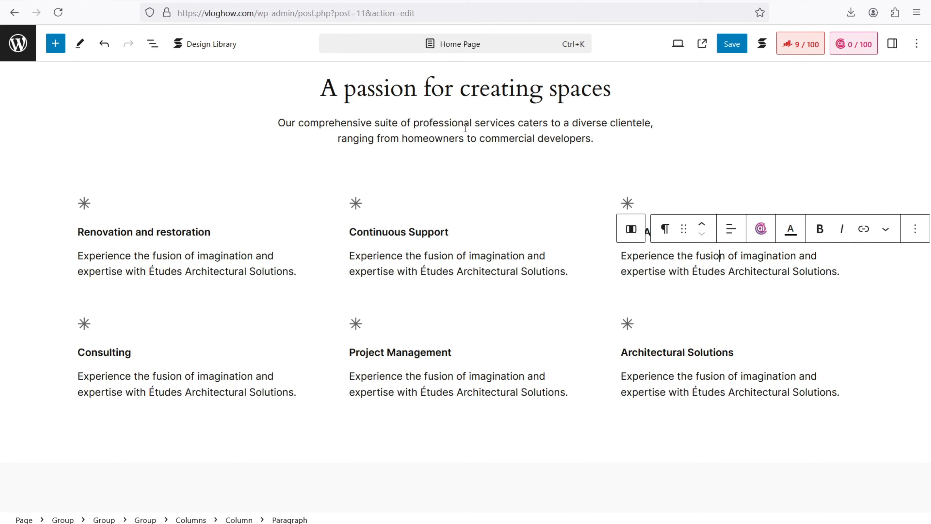
{"action": "scroll", "coordinate": [465, 128], "scroll_direction": "up", "scroll_amount": 15}
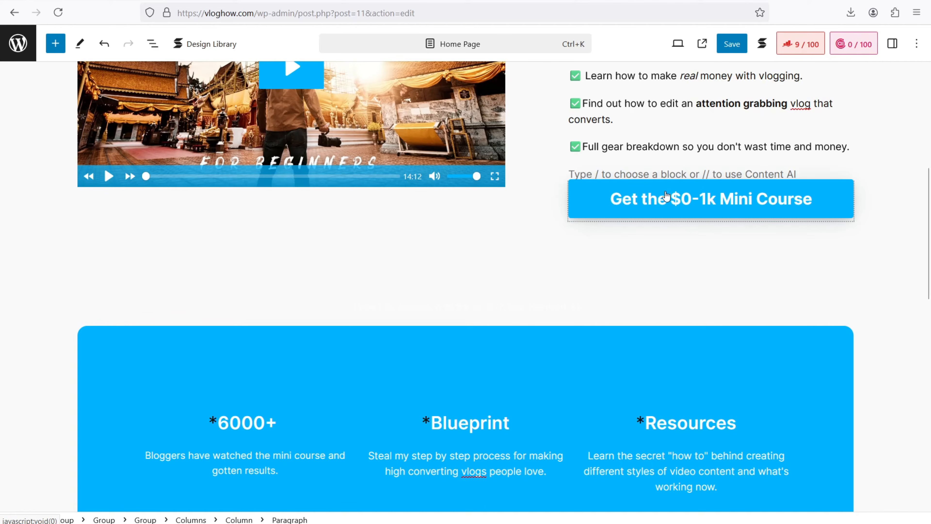
{"action": "scroll", "coordinate": [672, 200], "scroll_direction": "down", "scroll_amount": 12}
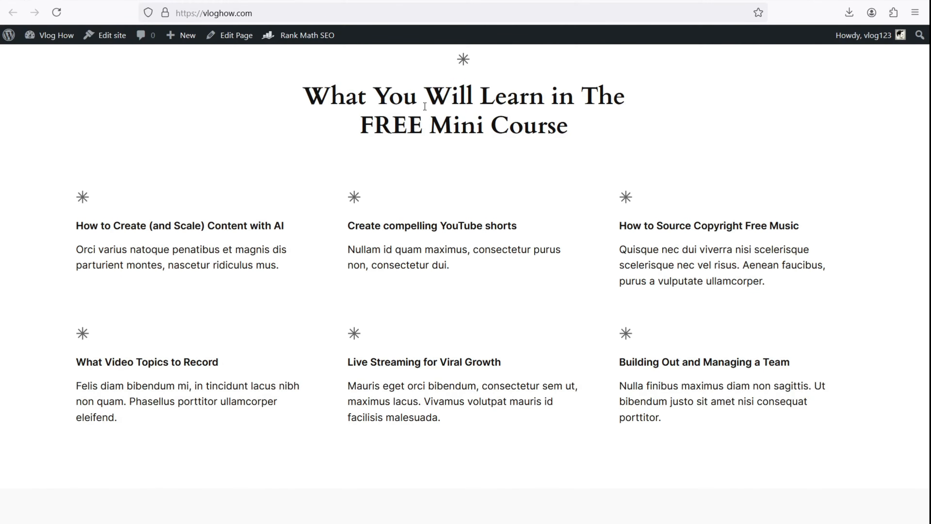
Highlight the What You Will Learn heading, the first three course titles and a course description.
{"action": "left_click_drag", "start_coordinate": [303, 96], "coordinate": [567, 117]}
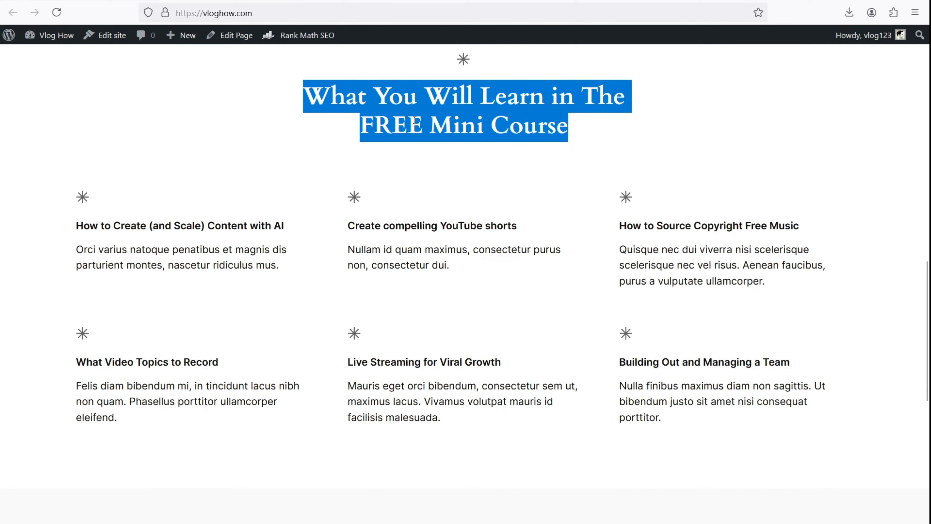
{"action": "left_click_drag", "start_coordinate": [112, 226], "coordinate": [202, 226]}
{"action": "left_click_drag", "start_coordinate": [365, 226], "coordinate": [497, 225]}
{"action": "left_click_drag", "start_coordinate": [627, 225], "coordinate": [751, 226]}
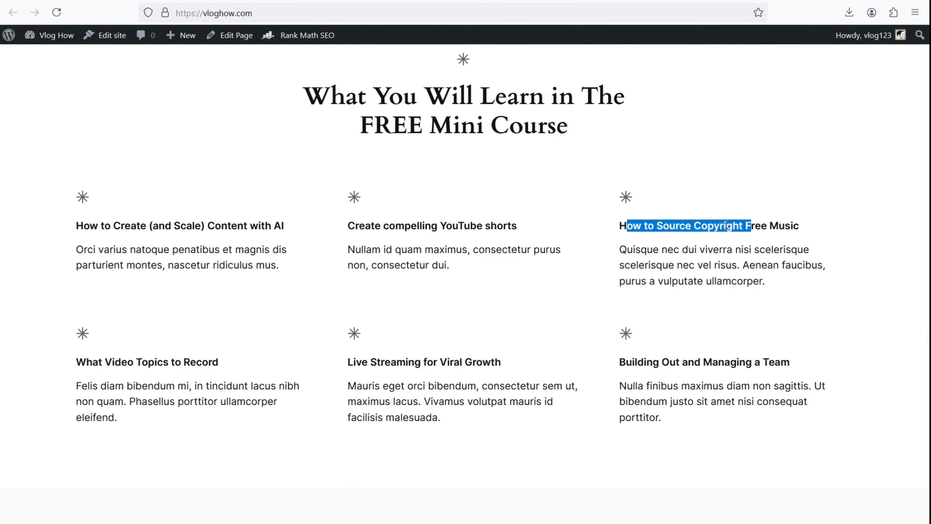
{"action": "left_click_drag", "start_coordinate": [688, 250], "coordinate": [764, 266]}
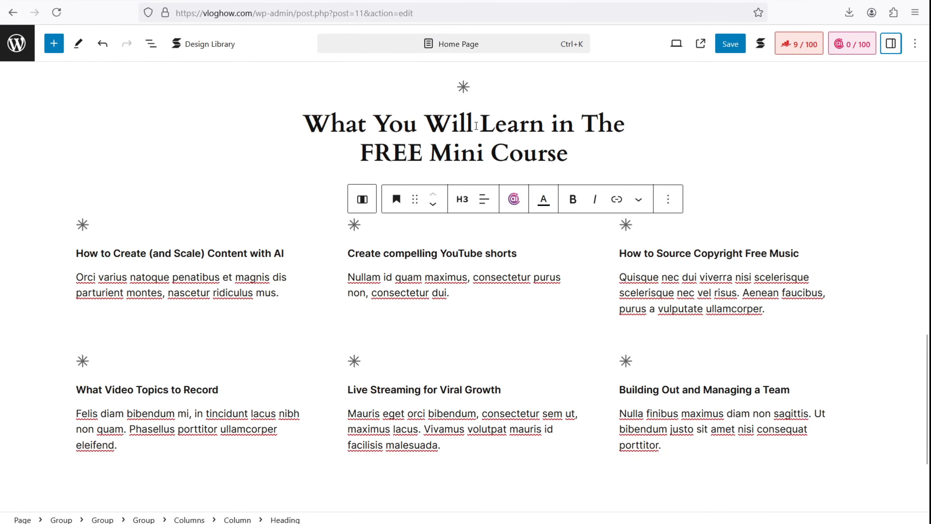
Select the course heading and titles, toggling the YouTube shorts title's asterisk style off and back on.
{"action": "triple_click", "coordinate": [475, 124]}
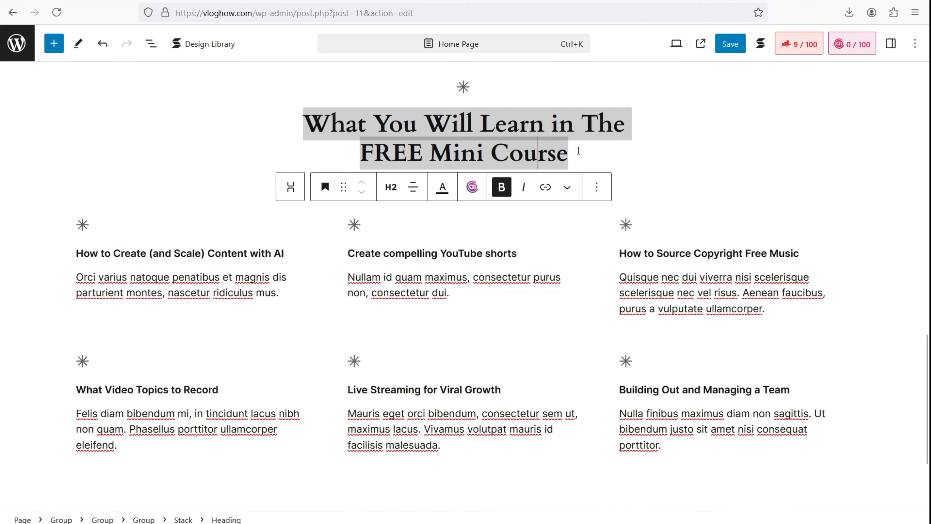
{"action": "left_click_drag", "start_coordinate": [580, 153], "coordinate": [308, 122]}
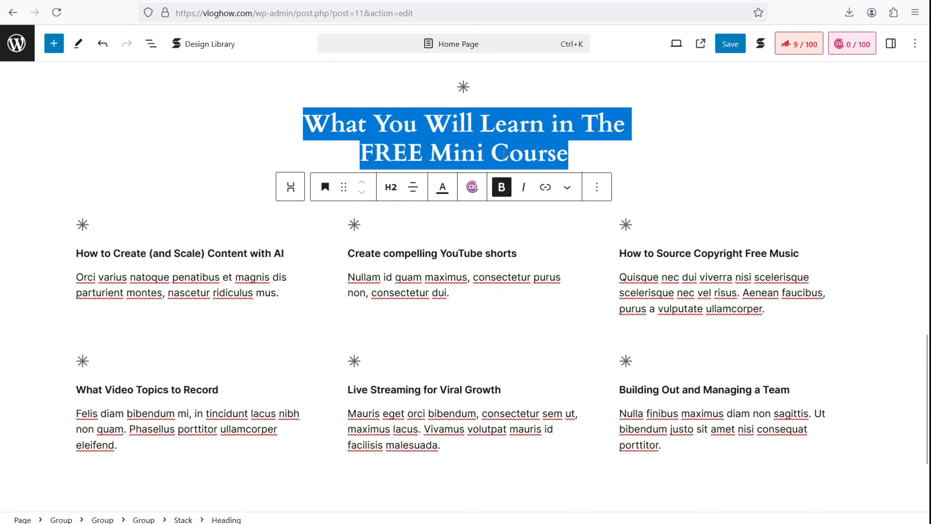
{"action": "left_click", "coordinate": [473, 122]}
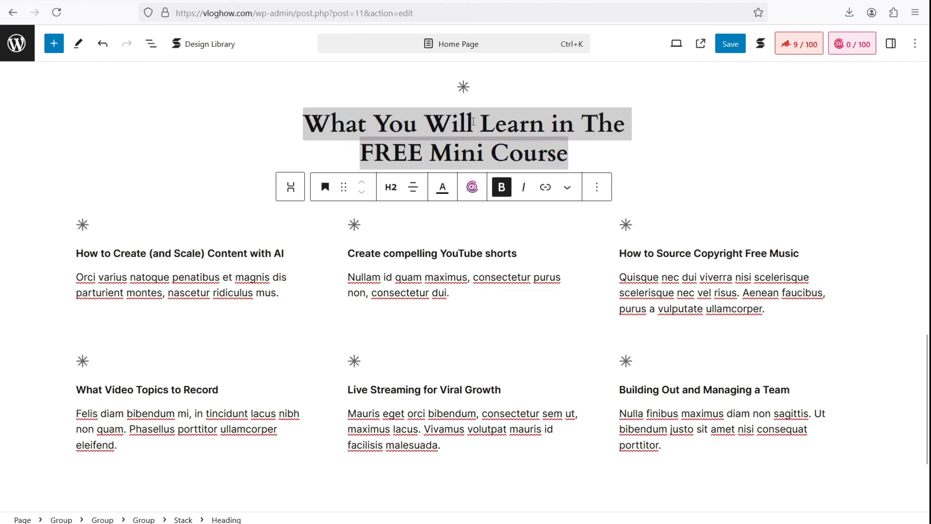
{"action": "left_click", "coordinate": [138, 253]}
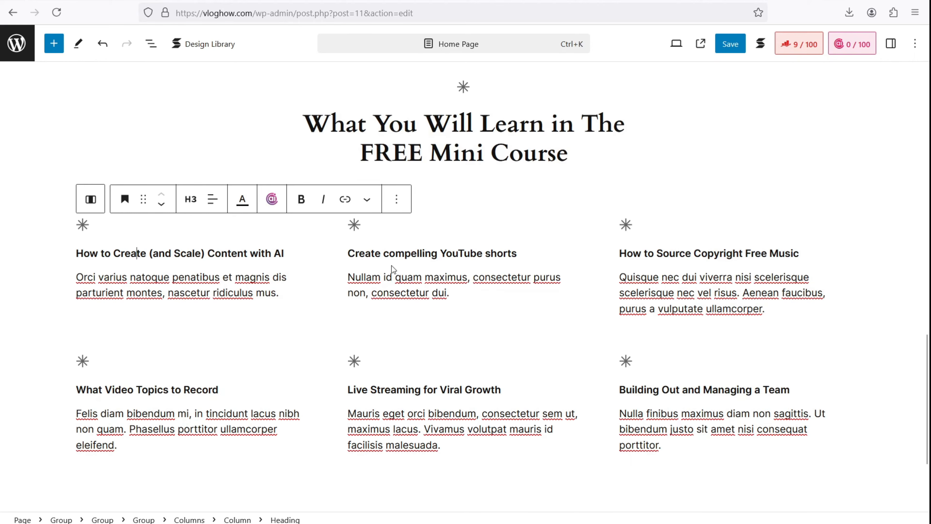
{"action": "left_click", "coordinate": [404, 254]}
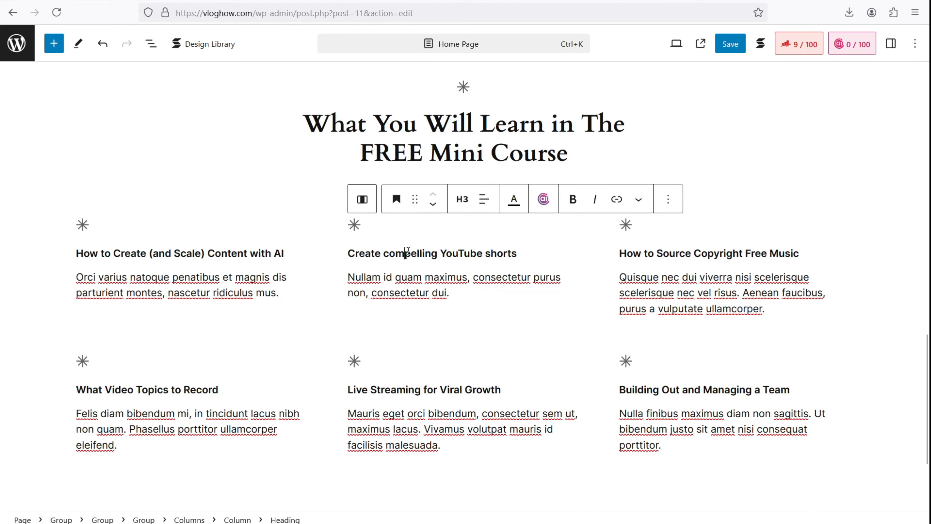
{"action": "left_click", "coordinate": [892, 44]}
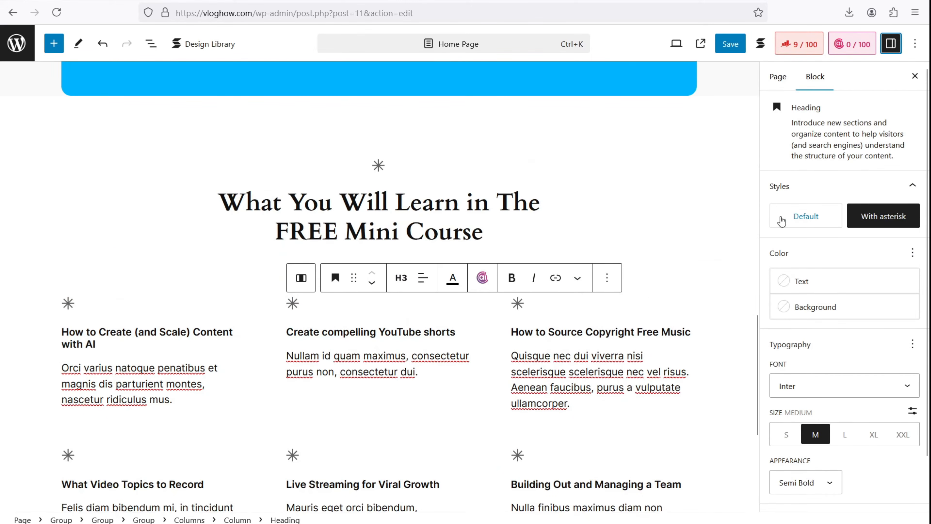
{"action": "left_click", "coordinate": [806, 220]}
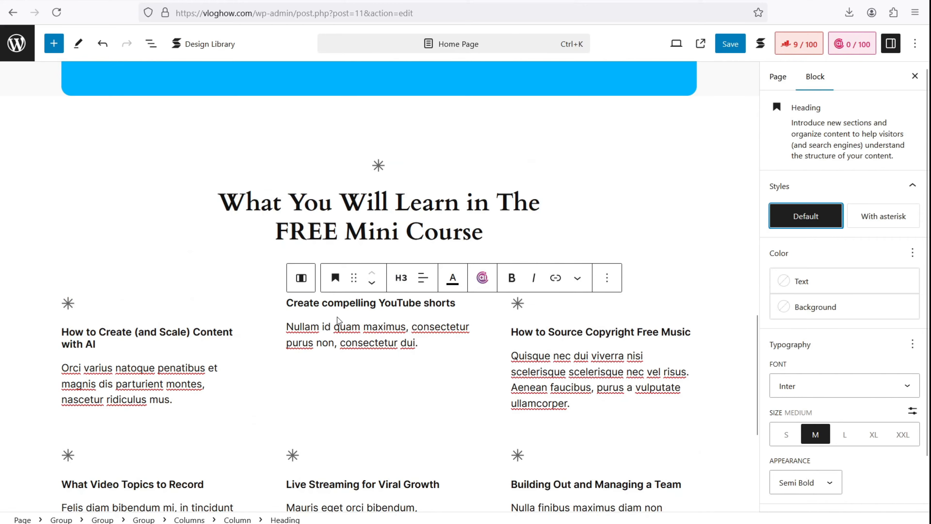
{"action": "left_click", "coordinate": [876, 223]}
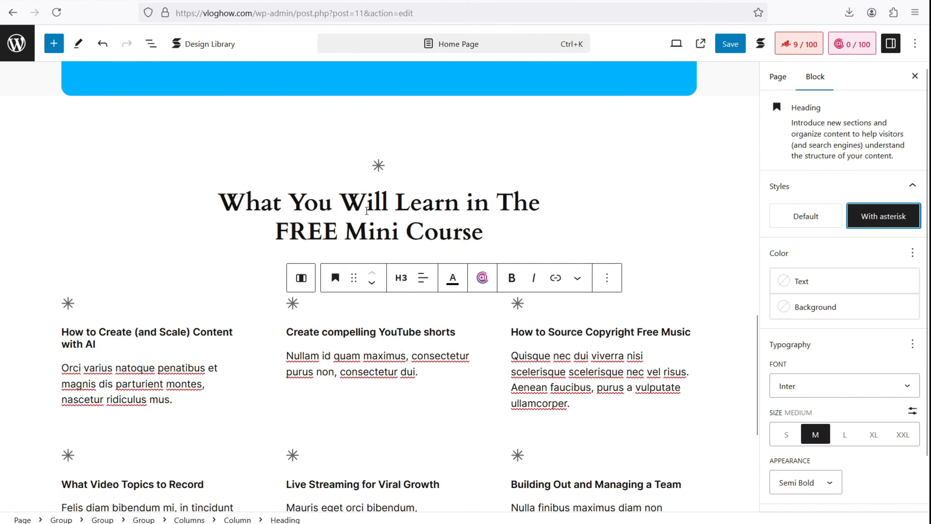
Set the What You Will Learn heading style to Default, without asterisk, and save.
{"action": "triple_click", "coordinate": [344, 207]}
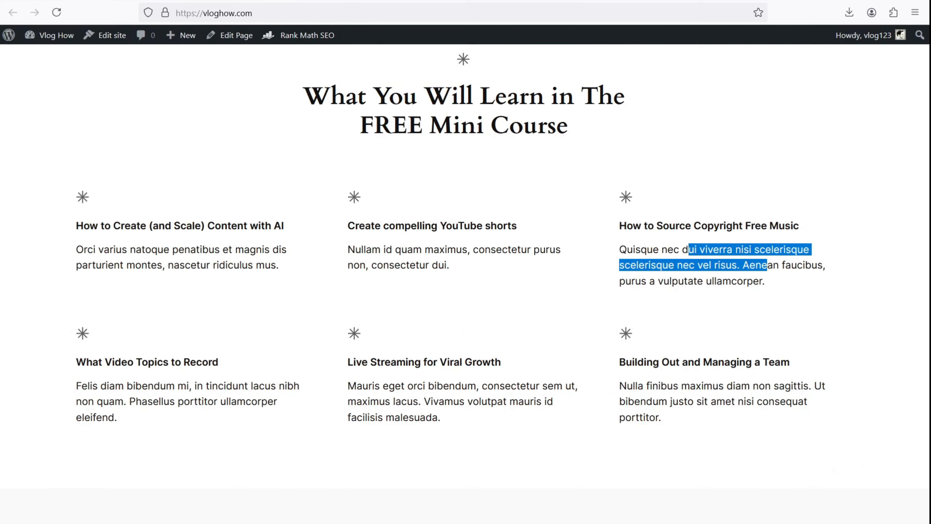
{"action": "scroll", "coordinate": [439, 250], "scroll_direction": "up", "scroll_amount": 5}
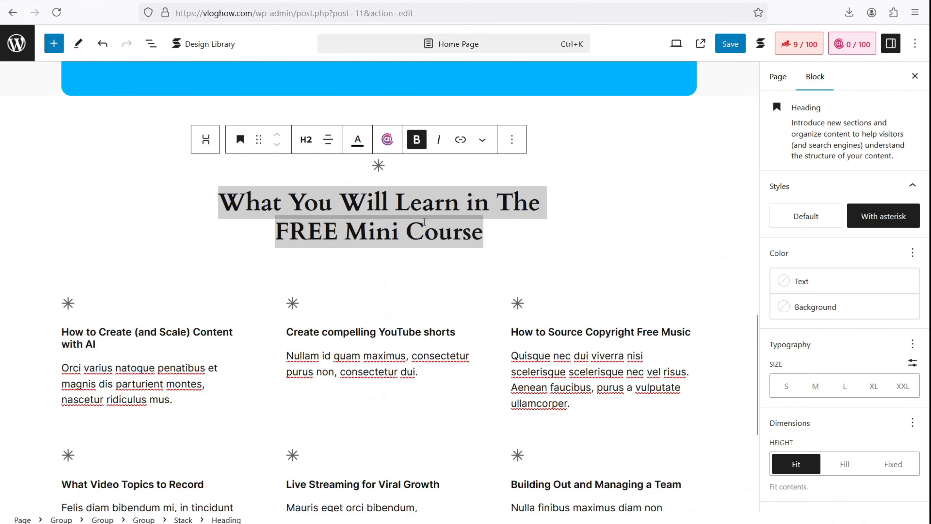
{"action": "left_click", "coordinate": [803, 218]}
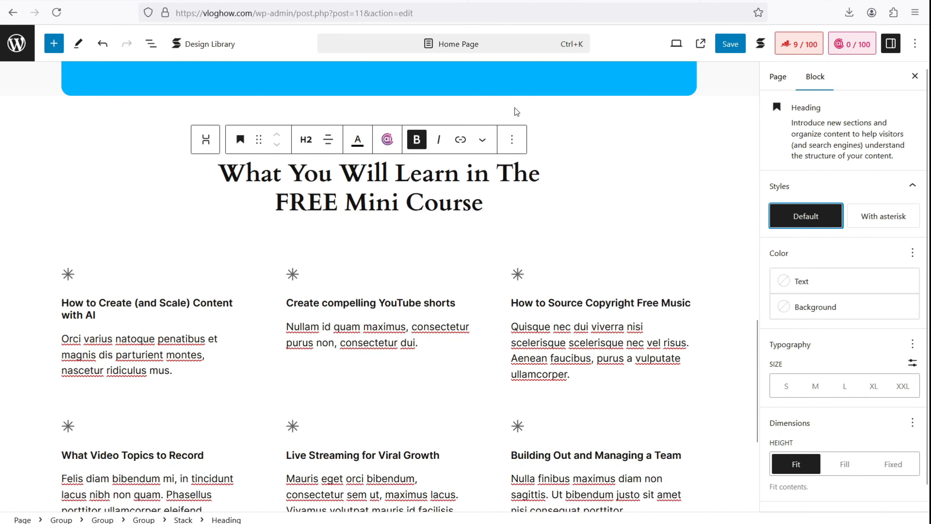
{"action": "left_click", "coordinate": [729, 44]}
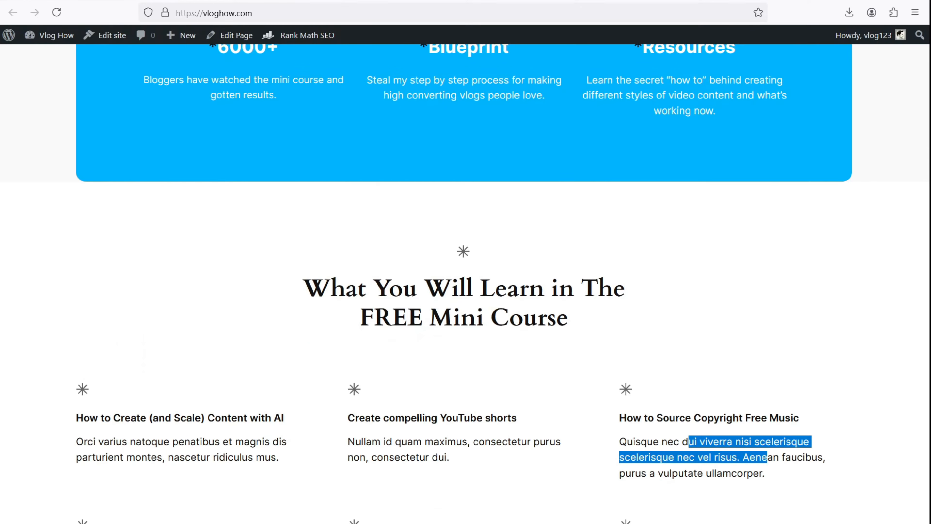
Reload the live home page and scroll through the mini course section to check its heading.
{"action": "left_click", "coordinate": [58, 13]}
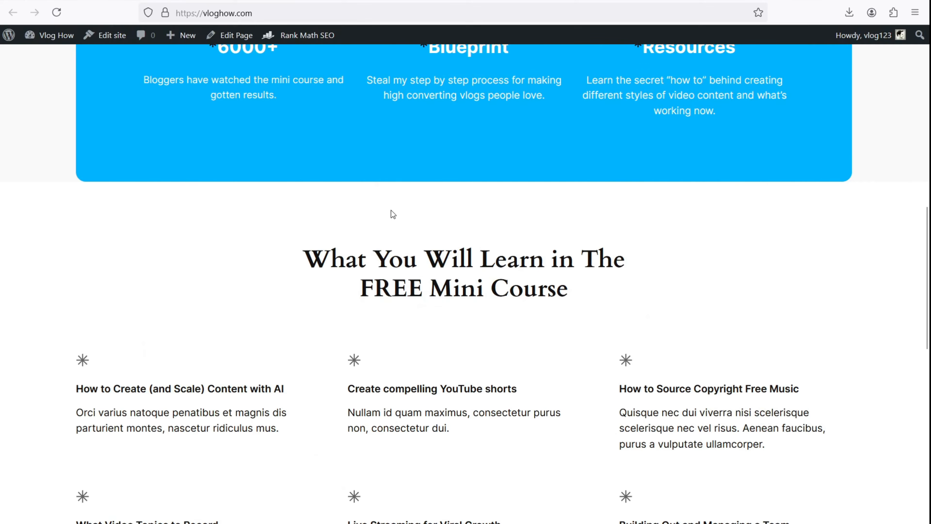
{"action": "scroll", "coordinate": [346, 187], "scroll_direction": "down", "scroll_amount": 3}
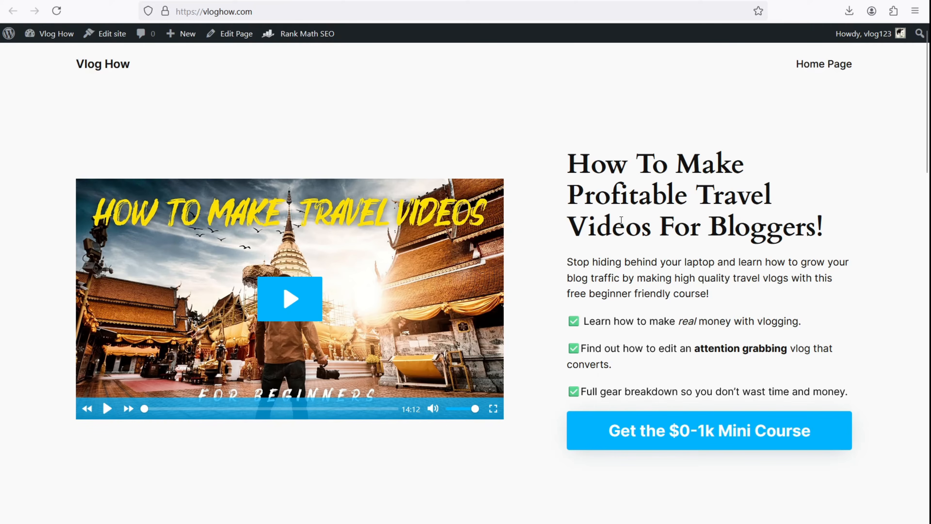
{"action": "scroll", "coordinate": [521, 230], "scroll_direction": "down", "scroll_amount": 12}
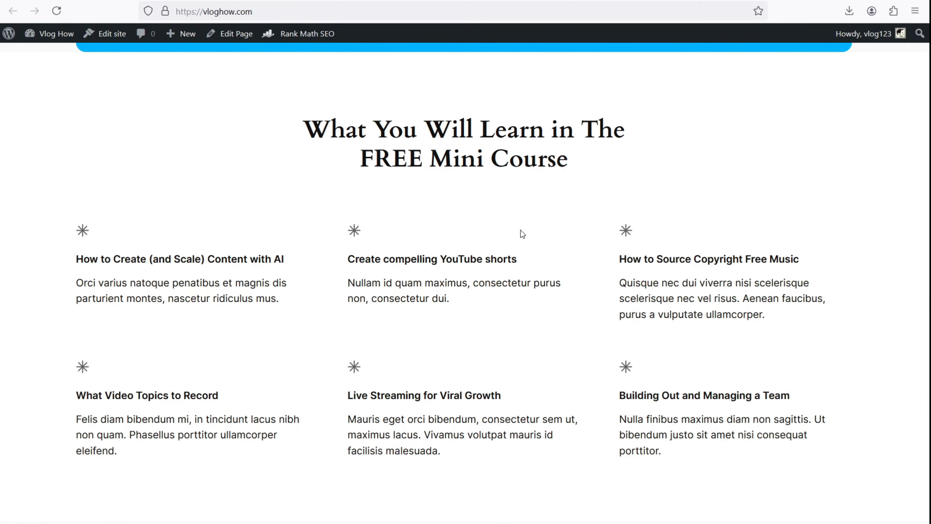
{"action": "scroll", "coordinate": [503, 247], "scroll_direction": "down", "scroll_amount": 5}
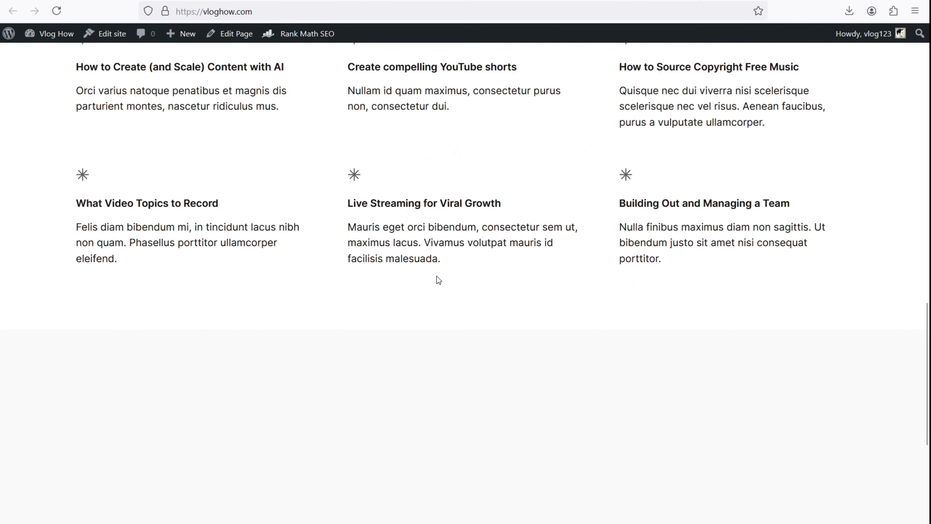
{"action": "scroll", "coordinate": [492, 280], "scroll_direction": "up", "scroll_amount": 3}
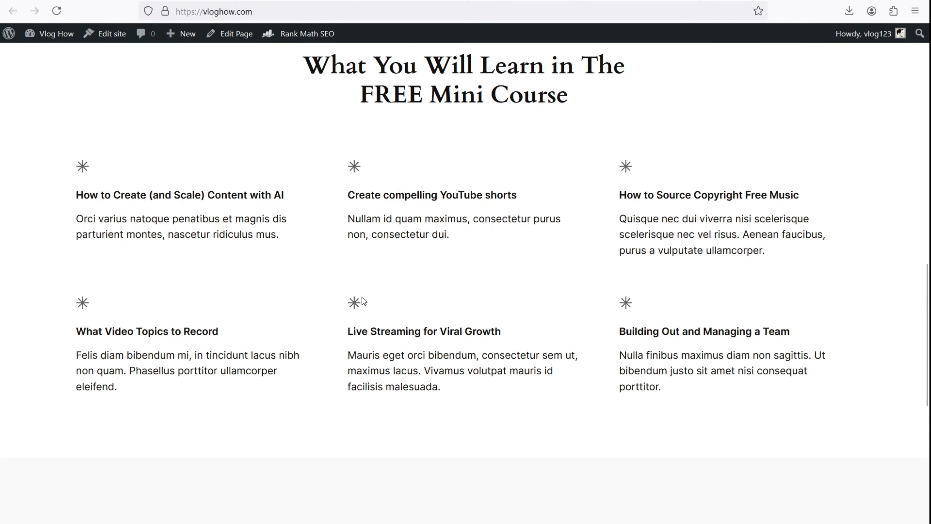
{"action": "scroll", "coordinate": [228, 369], "scroll_direction": "down", "scroll_amount": 3}
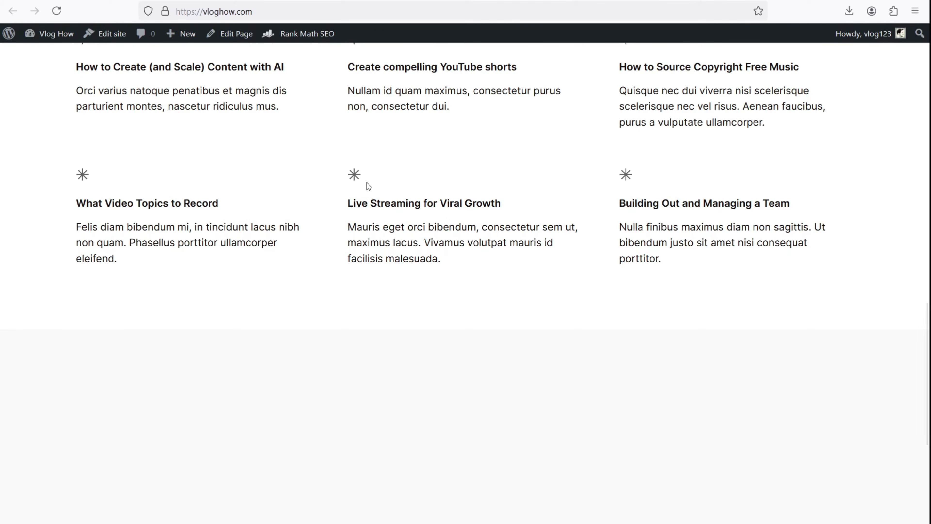
{"action": "left_click", "coordinate": [229, 34]}
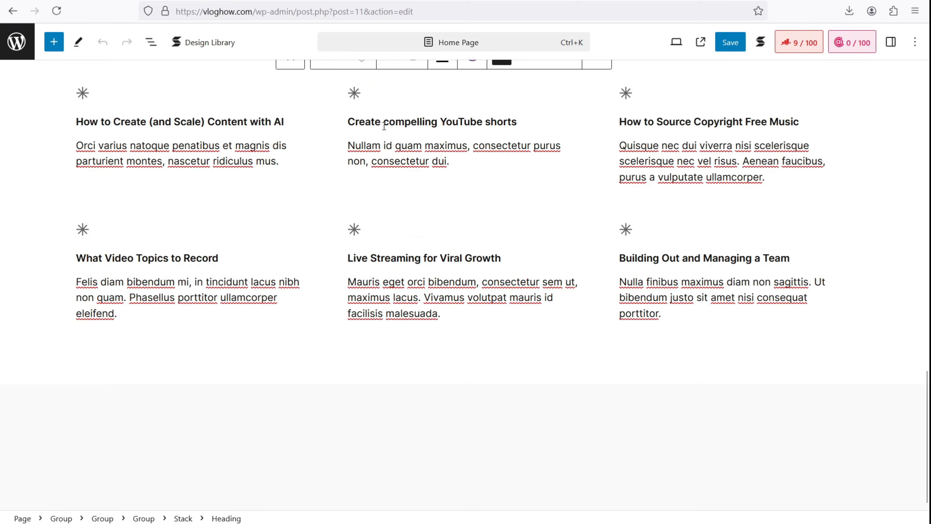
Insert the About pattern 'Text with alternating images' after the course section group.
{"action": "scroll", "coordinate": [623, 209], "scroll_direction": "up", "scroll_amount": 15}
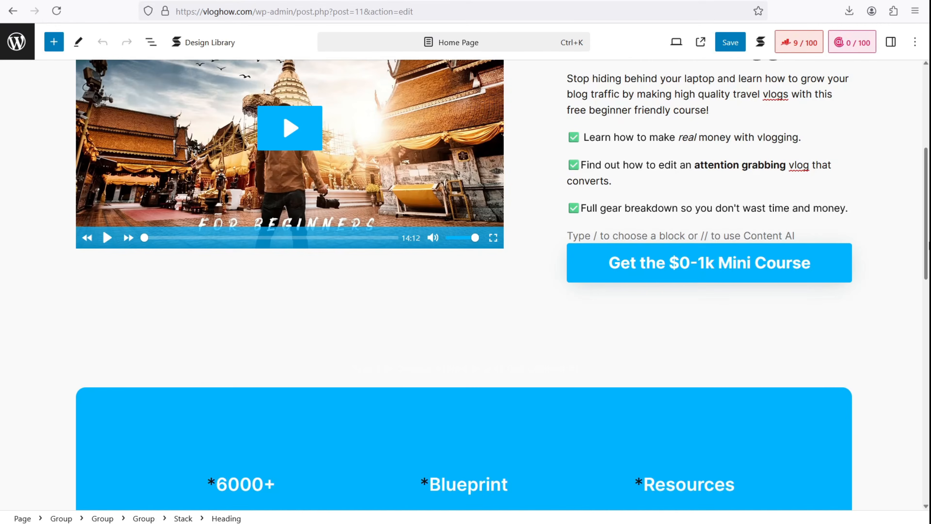
{"action": "scroll", "coordinate": [466, 286], "scroll_direction": "up", "scroll_amount": 5}
{"action": "scroll", "coordinate": [465, 286], "scroll_direction": "down", "scroll_amount": 15}
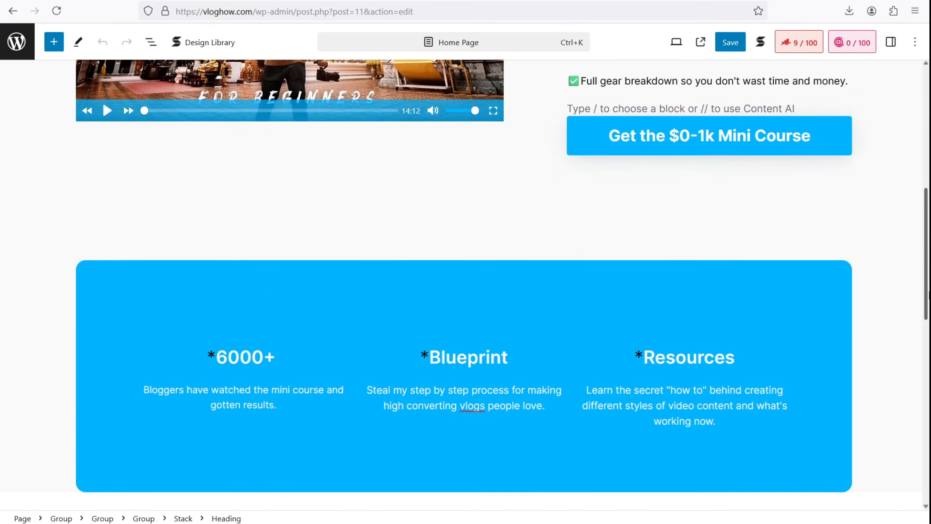
{"action": "scroll", "coordinate": [734, 327], "scroll_direction": "down", "scroll_amount": 7}
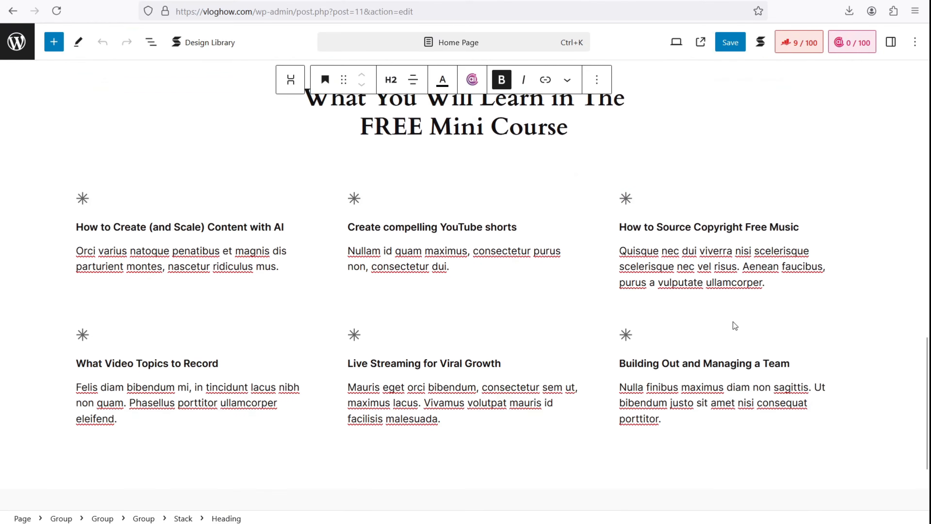
{"action": "left_click", "coordinate": [860, 334]}
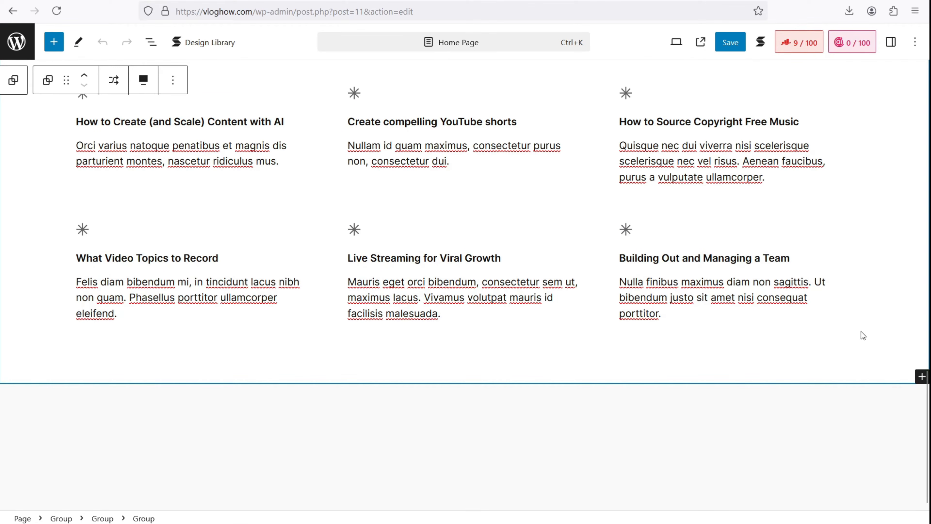
{"action": "left_click", "coordinate": [919, 376]}
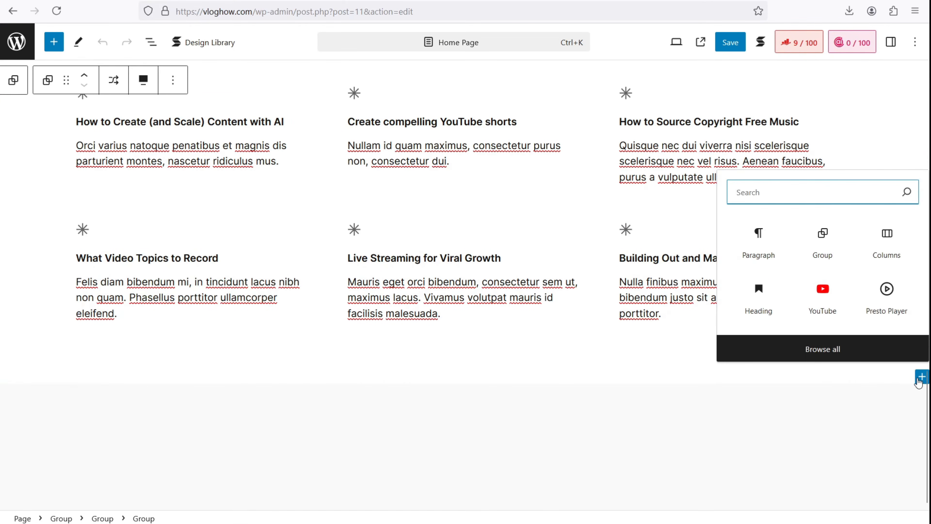
{"action": "left_click", "coordinate": [817, 351]}
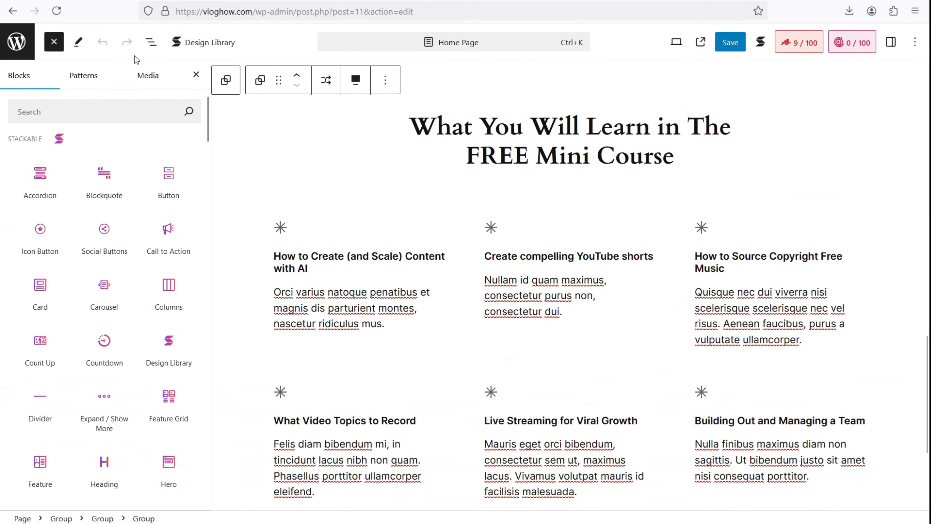
{"action": "left_click", "coordinate": [84, 76]}
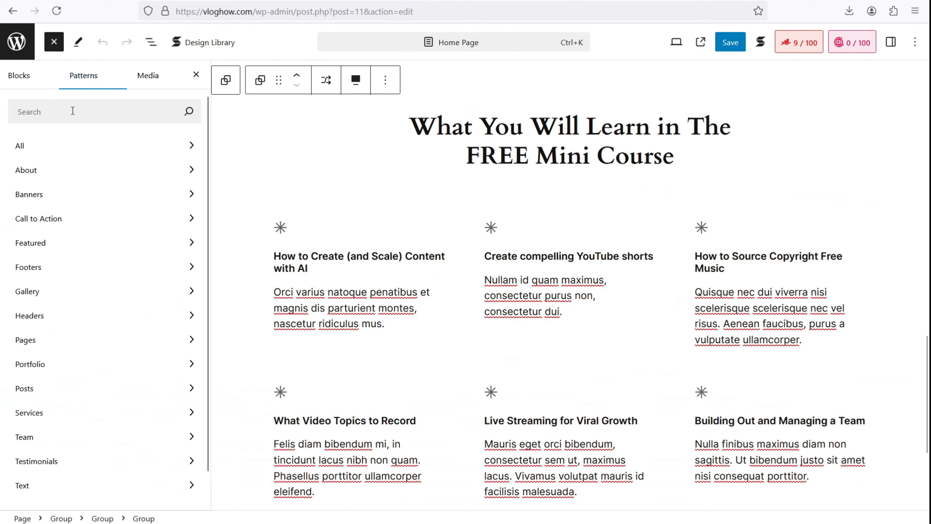
{"action": "left_click", "coordinate": [26, 172]}
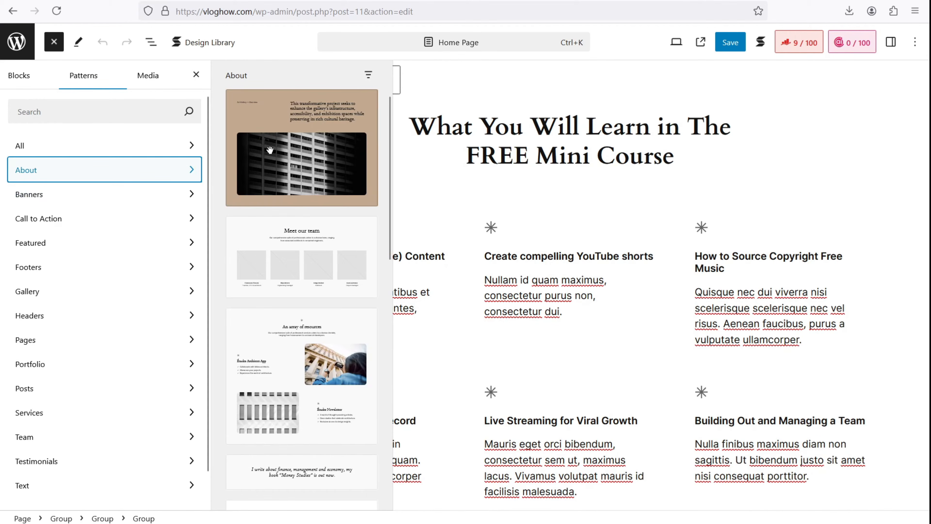
{"action": "left_click", "coordinate": [290, 361]}
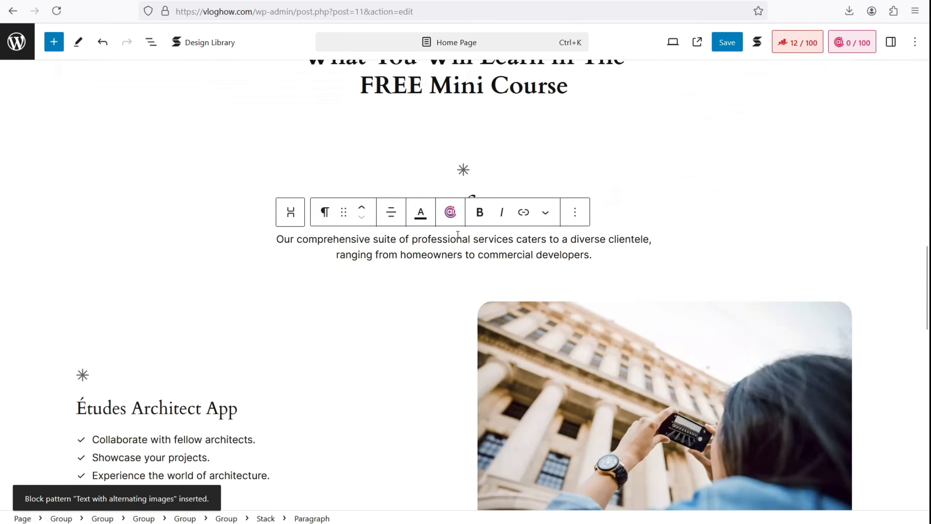
Select the outer Group containing the 'An array of resources' section.
{"action": "scroll", "coordinate": [553, 273], "scroll_direction": "down", "scroll_amount": 5}
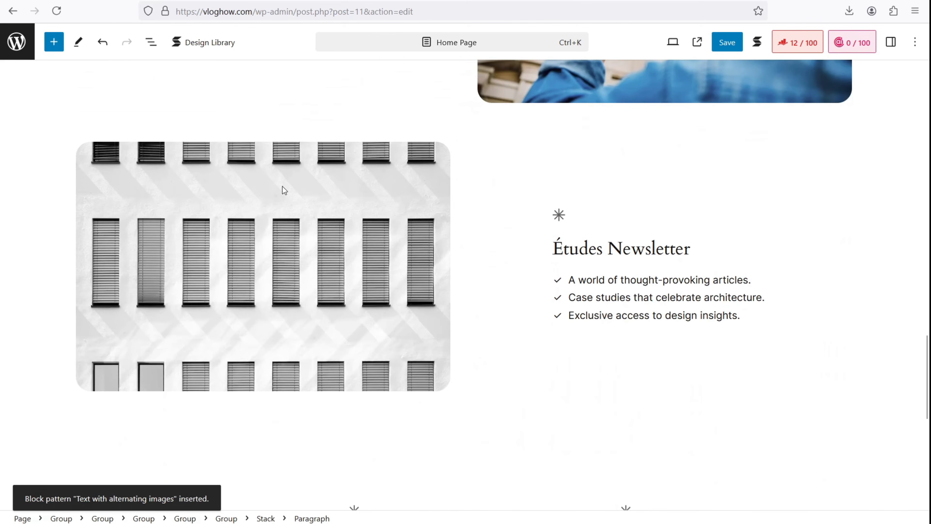
{"action": "scroll", "coordinate": [436, 178], "scroll_direction": "down", "scroll_amount": 5}
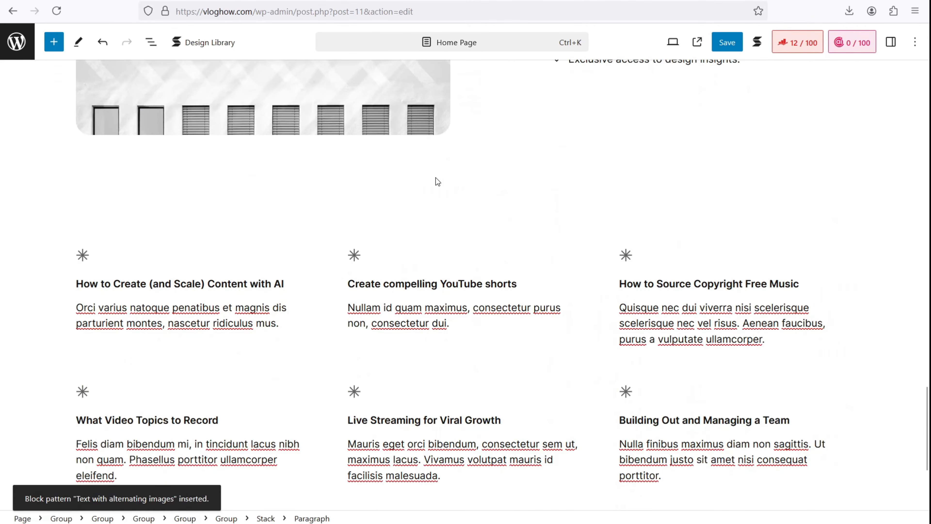
{"action": "scroll", "coordinate": [436, 177], "scroll_direction": "up", "scroll_amount": 8}
{"action": "scroll", "coordinate": [533, 204], "scroll_direction": "up", "scroll_amount": 5}
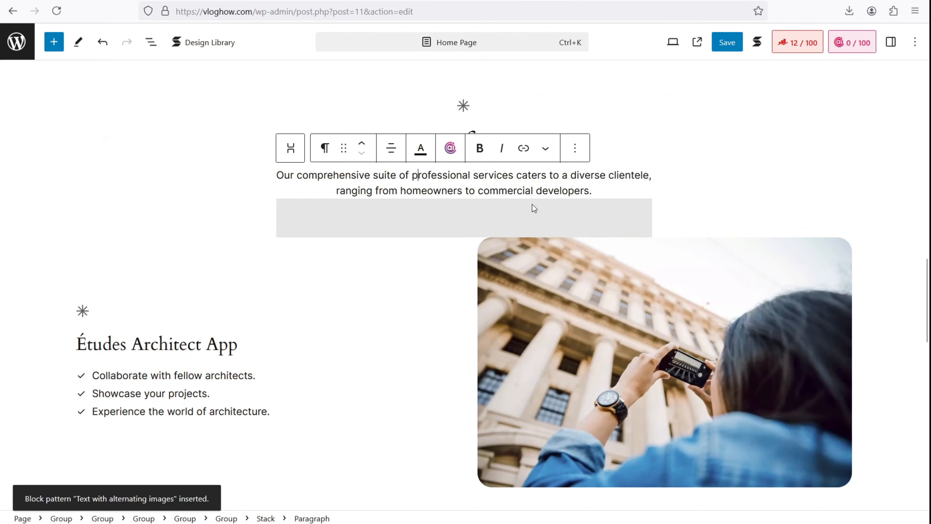
{"action": "left_click", "coordinate": [89, 154]}
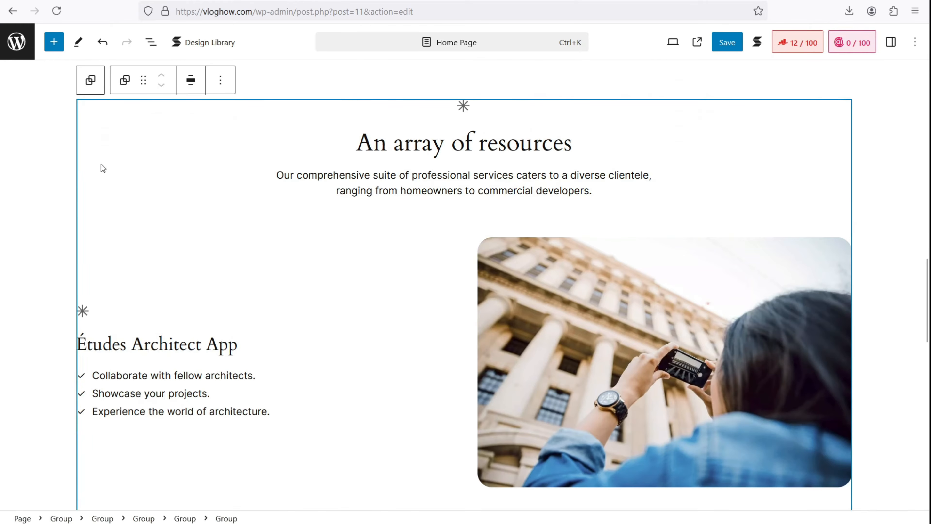
{"action": "scroll", "coordinate": [58, 188], "scroll_direction": "down", "scroll_amount": 1}
{"action": "scroll", "coordinate": [286, 316], "scroll_direction": "down", "scroll_amount": 10}
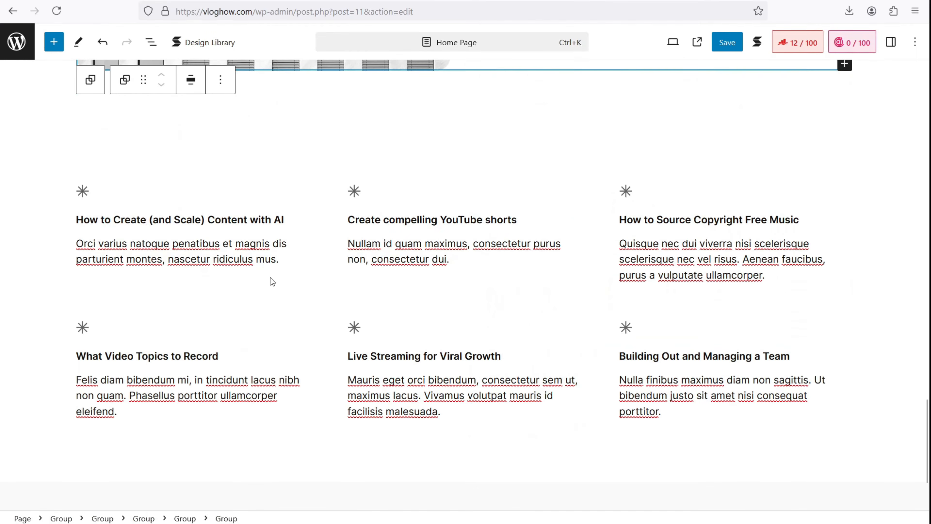
{"action": "scroll", "coordinate": [250, 275], "scroll_direction": "up", "scroll_amount": 7}
{"action": "scroll", "coordinate": [226, 273], "scroll_direction": "up", "scroll_amount": 7}
{"action": "scroll", "coordinate": [227, 279], "scroll_direction": "down", "scroll_amount": 3}
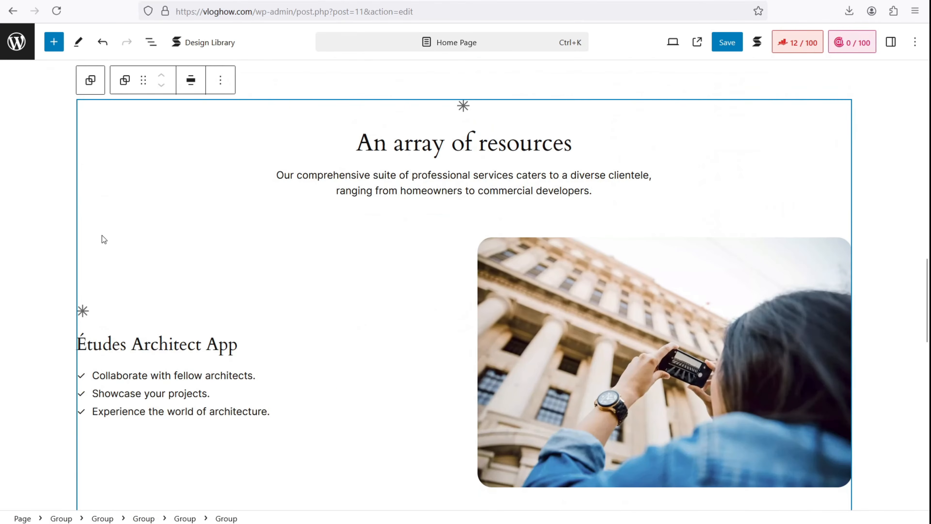
{"action": "left_click", "coordinate": [21, 173]}
Move the resources section below the mini-course topics grid and review its new placement.
{"action": "scroll", "coordinate": [44, 187], "scroll_direction": "up", "scroll_amount": 7}
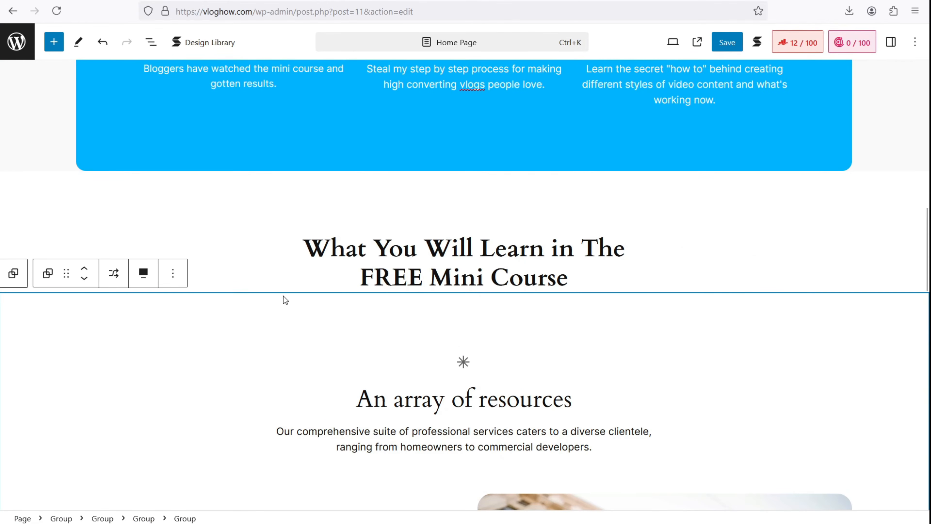
{"action": "scroll", "coordinate": [732, 289], "scroll_direction": "down", "scroll_amount": 20}
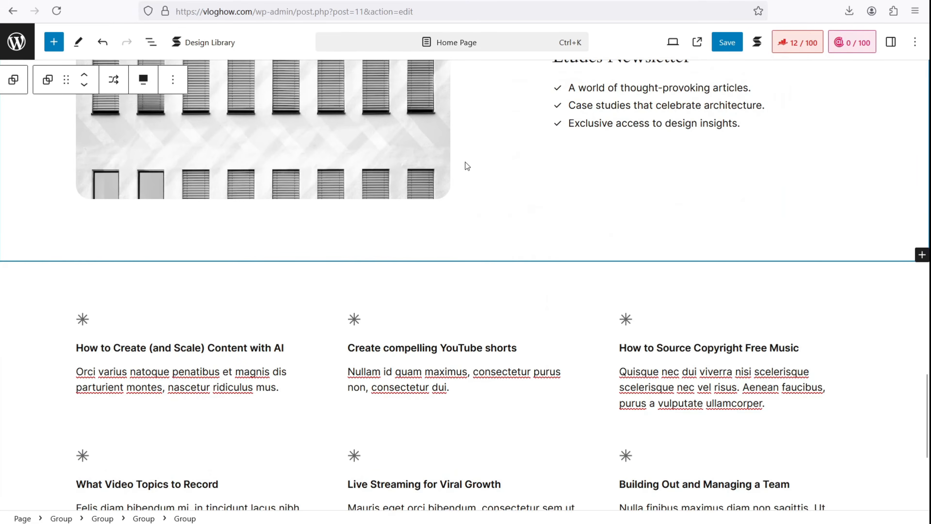
{"action": "left_click", "coordinate": [84, 86]}
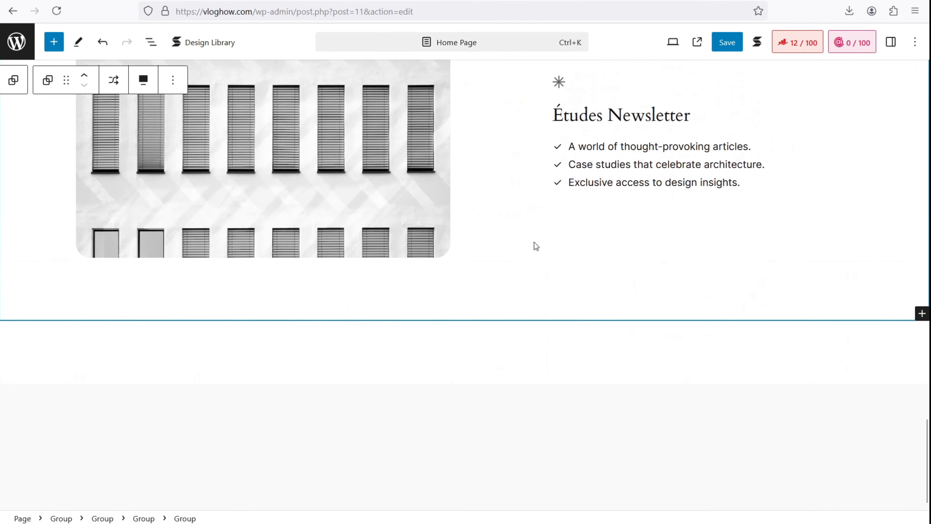
{"action": "scroll", "coordinate": [549, 249], "scroll_direction": "up", "scroll_amount": 10}
{"action": "scroll", "coordinate": [549, 250], "scroll_direction": "up", "scroll_amount": 10}
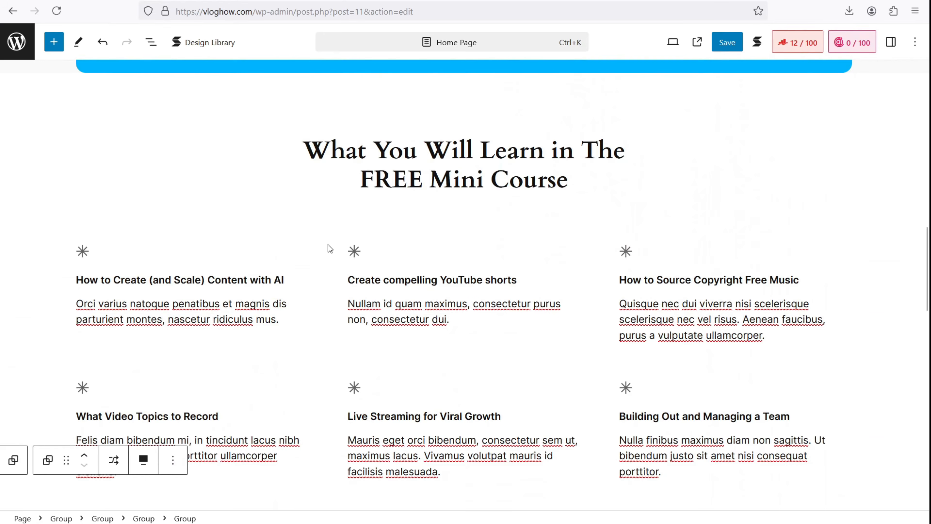
{"action": "scroll", "coordinate": [401, 218], "scroll_direction": "down", "scroll_amount": 10}
{"action": "scroll", "coordinate": [468, 238], "scroll_direction": "up", "scroll_amount": 3}
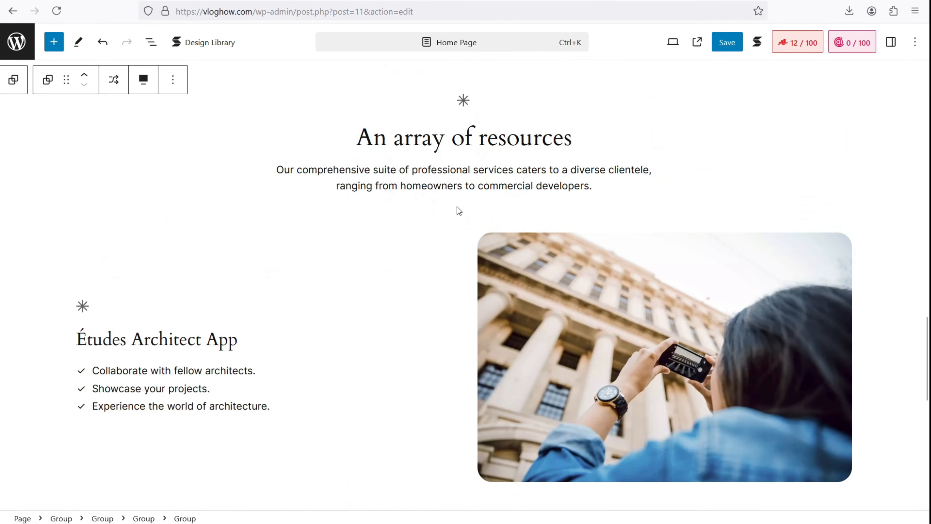
{"action": "scroll", "coordinate": [356, 249], "scroll_direction": "down", "scroll_amount": 5}
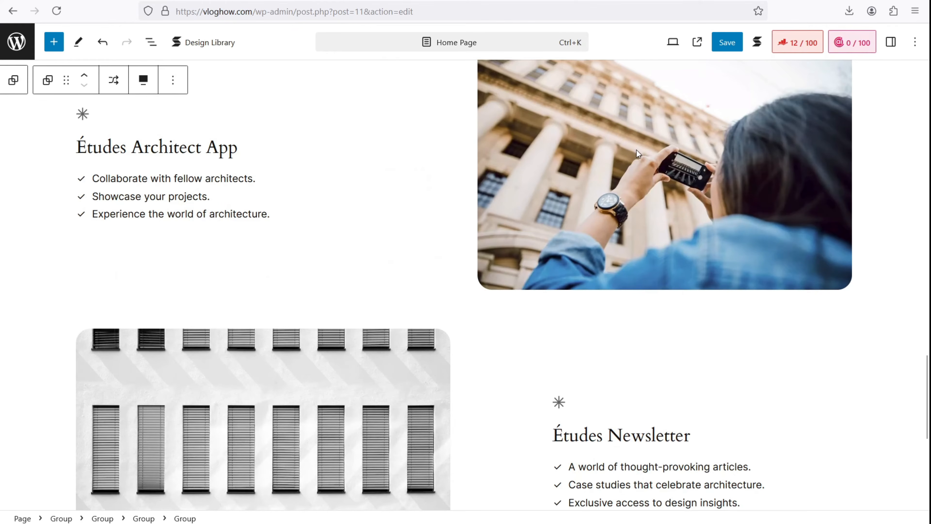
{"action": "scroll", "coordinate": [631, 148], "scroll_direction": "up", "scroll_amount": 5}
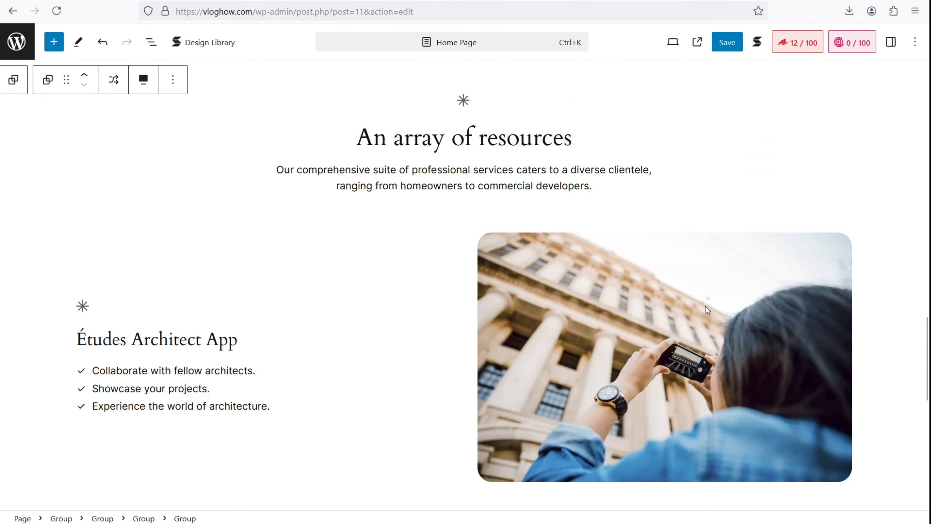
{"action": "scroll", "coordinate": [706, 306], "scroll_direction": "down", "scroll_amount": 8}
{"action": "scroll", "coordinate": [336, 278], "scroll_direction": "down", "scroll_amount": 5}
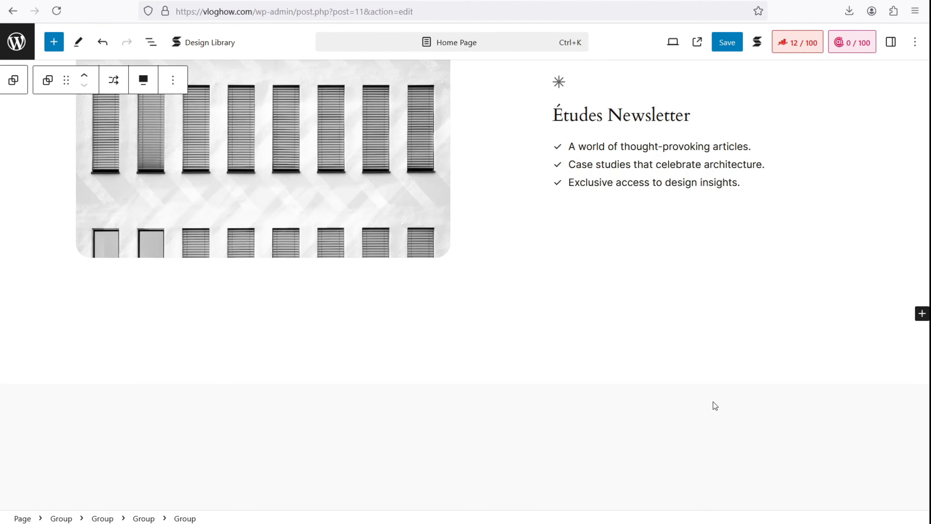
{"action": "scroll", "coordinate": [701, 398], "scroll_direction": "up", "scroll_amount": 10}
Duplicate the Études Architect App row and move the copy below the newsletter row.
{"action": "left_click", "coordinate": [329, 126]}
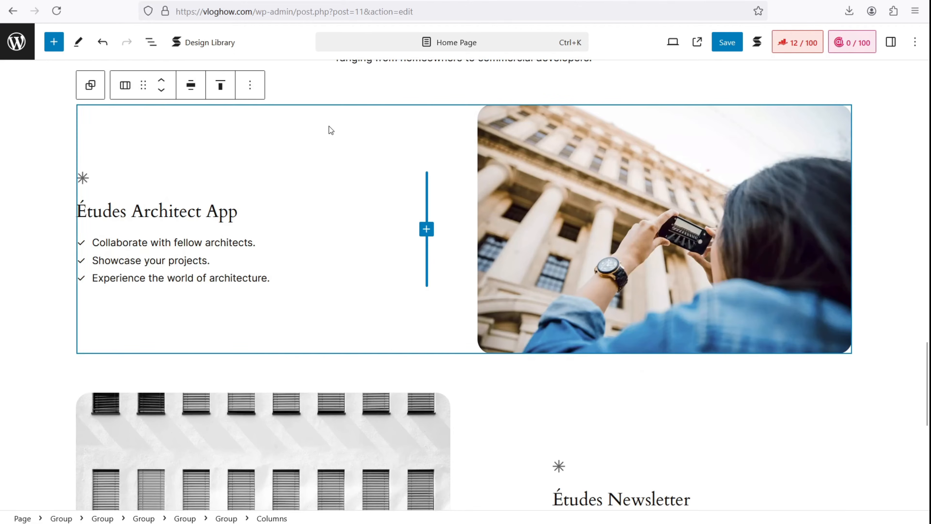
{"action": "left_click", "coordinate": [252, 90]}
{"action": "left_click", "coordinate": [253, 92]}
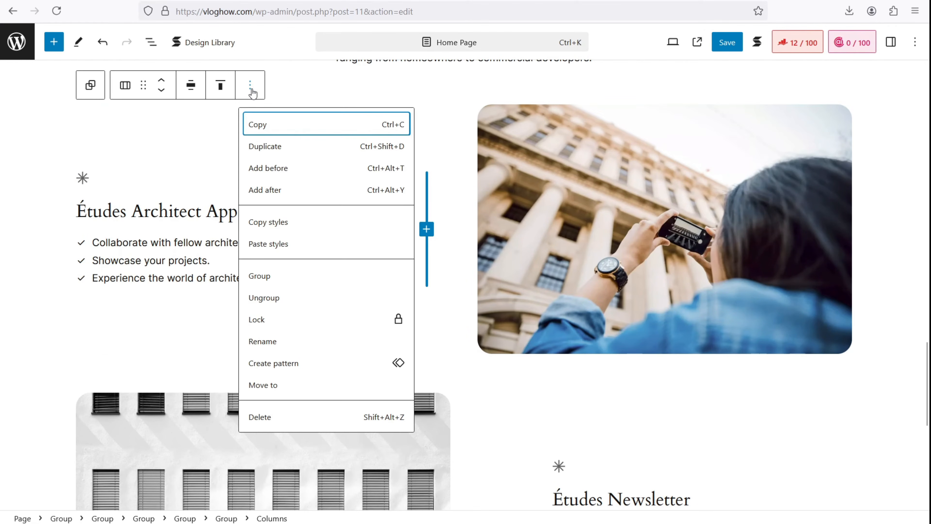
{"action": "left_click", "coordinate": [272, 147]}
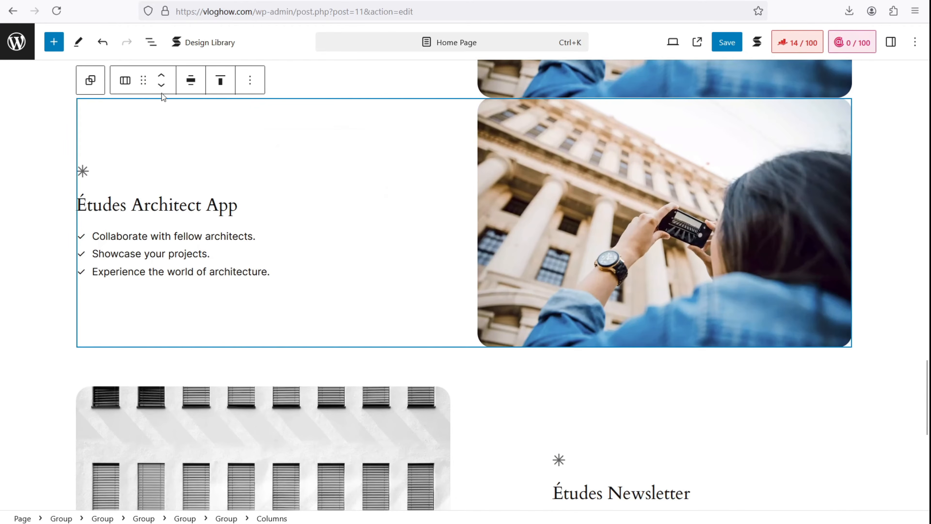
{"action": "left_click", "coordinate": [162, 85]}
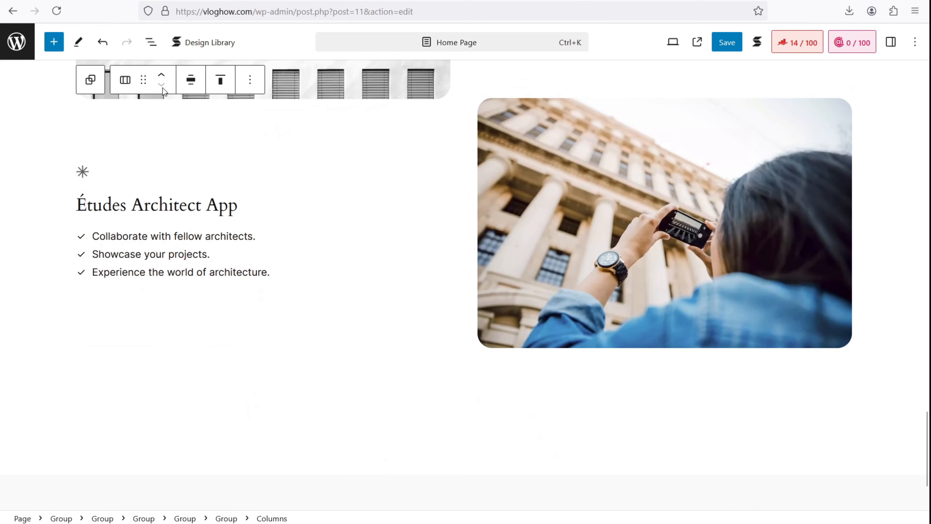
{"action": "scroll", "coordinate": [493, 395], "scroll_direction": "up", "scroll_amount": 5}
{"action": "scroll", "coordinate": [501, 282], "scroll_direction": "down", "scroll_amount": 5}
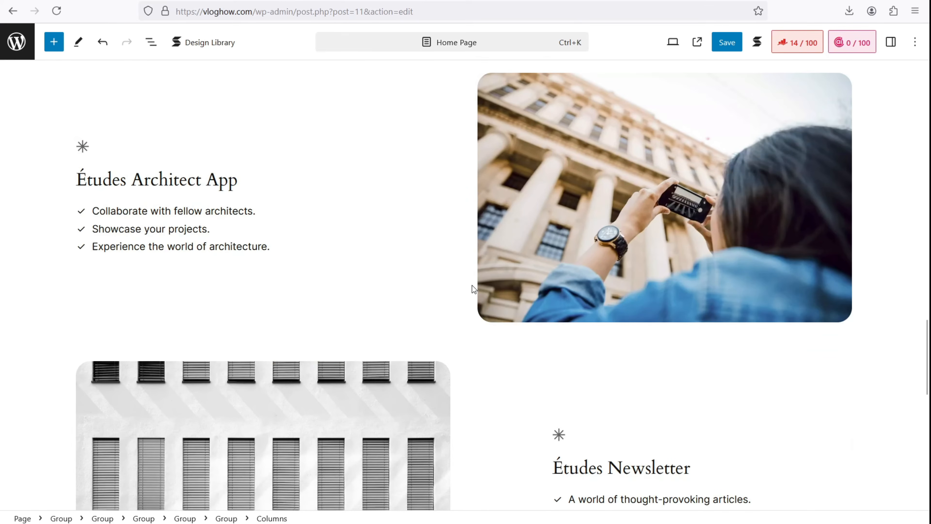
Duplicate the spacer under the App row and move it below the newsletter row.
{"action": "left_click", "coordinate": [476, 349]}
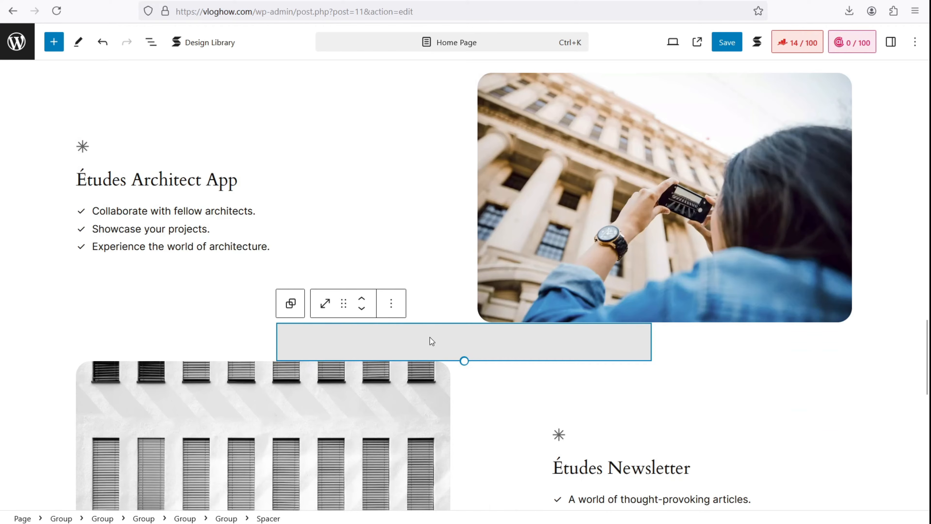
{"action": "left_click", "coordinate": [399, 310]}
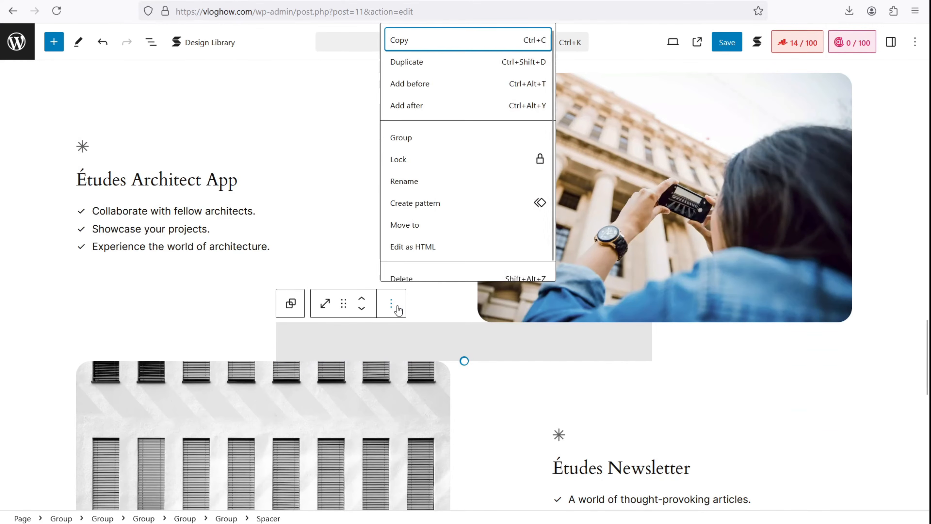
{"action": "left_click", "coordinate": [417, 67]}
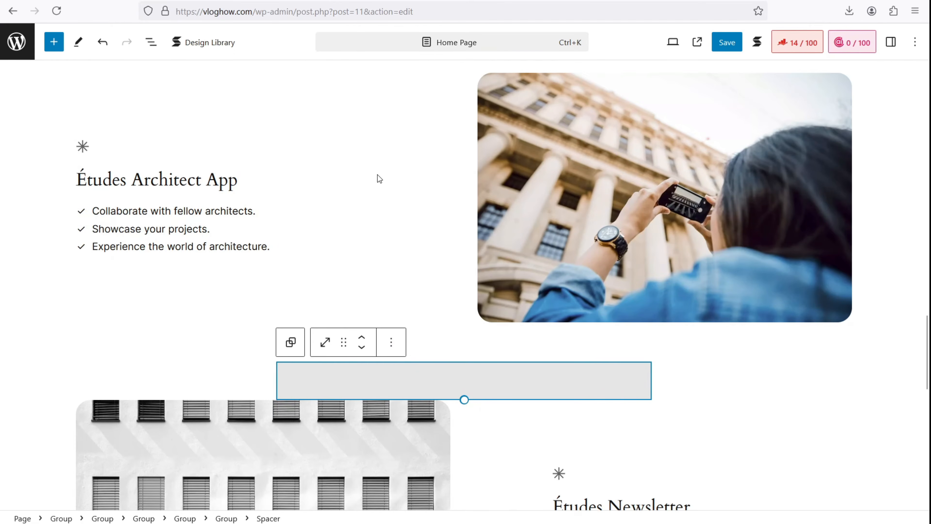
{"action": "left_click", "coordinate": [363, 355]}
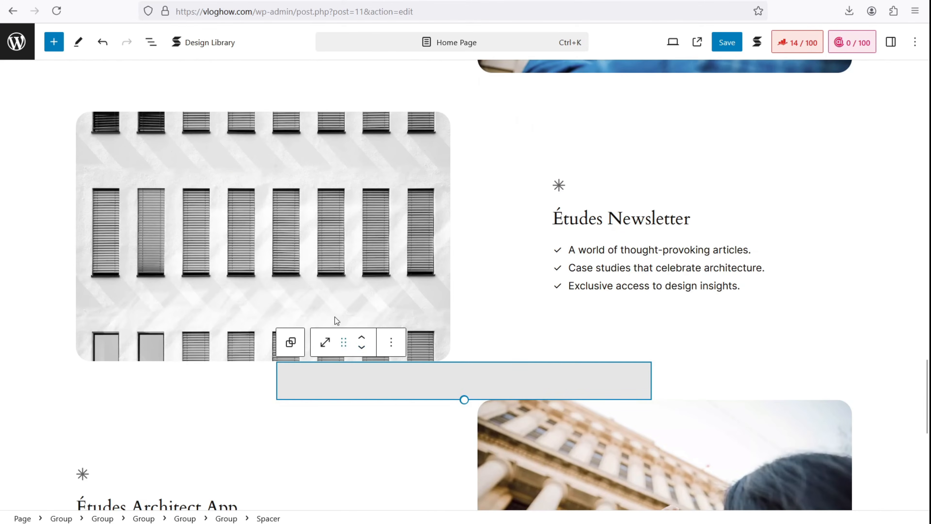
Check the newsletter and Architect App feature lists, building photo and heading.
{"action": "left_click", "coordinate": [682, 267]}
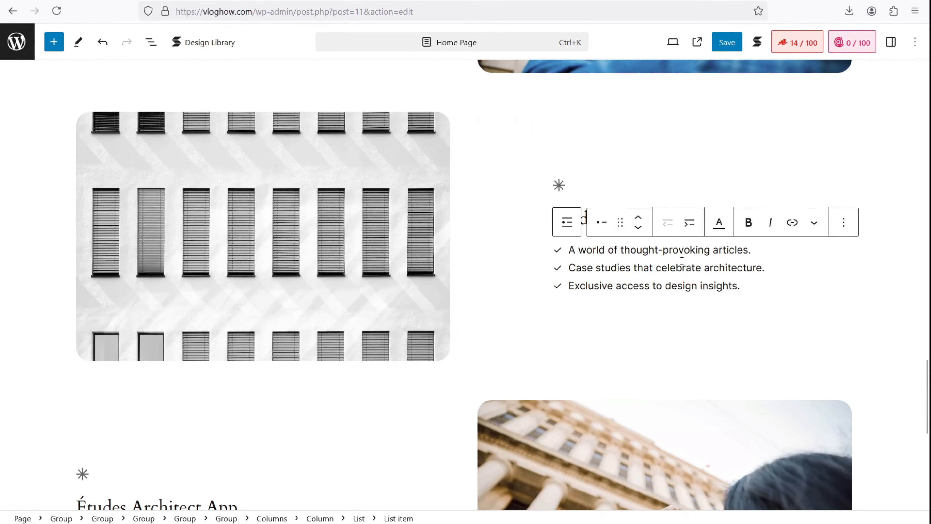
{"action": "scroll", "coordinate": [609, 255], "scroll_direction": "down", "scroll_amount": 6}
{"action": "scroll", "coordinate": [600, 282], "scroll_direction": "up", "scroll_amount": 9}
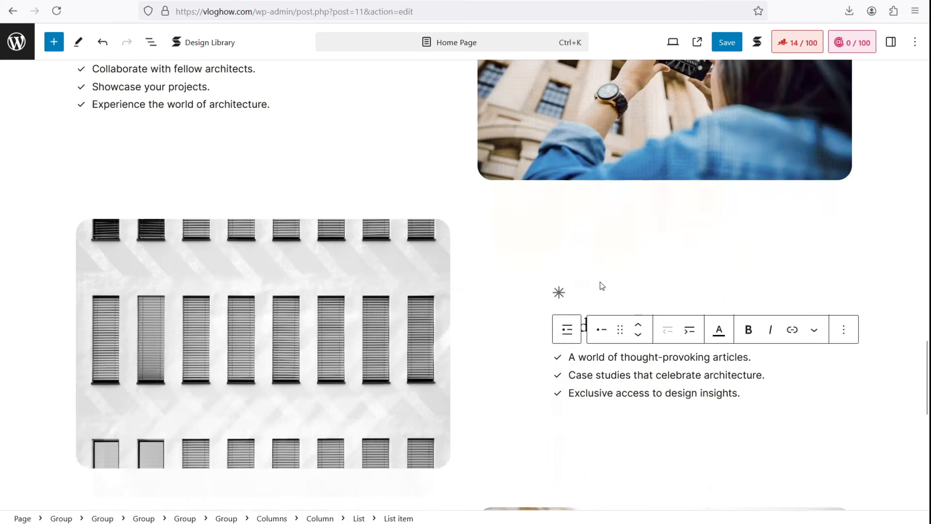
{"action": "scroll", "coordinate": [600, 282], "scroll_direction": "up", "scroll_amount": 4}
{"action": "left_click", "coordinate": [175, 218]}
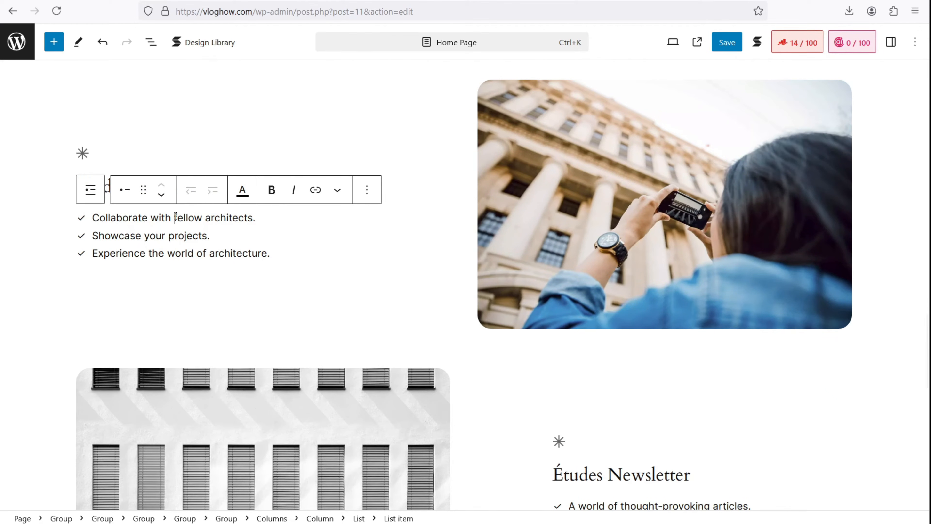
{"action": "left_click", "coordinate": [619, 171]}
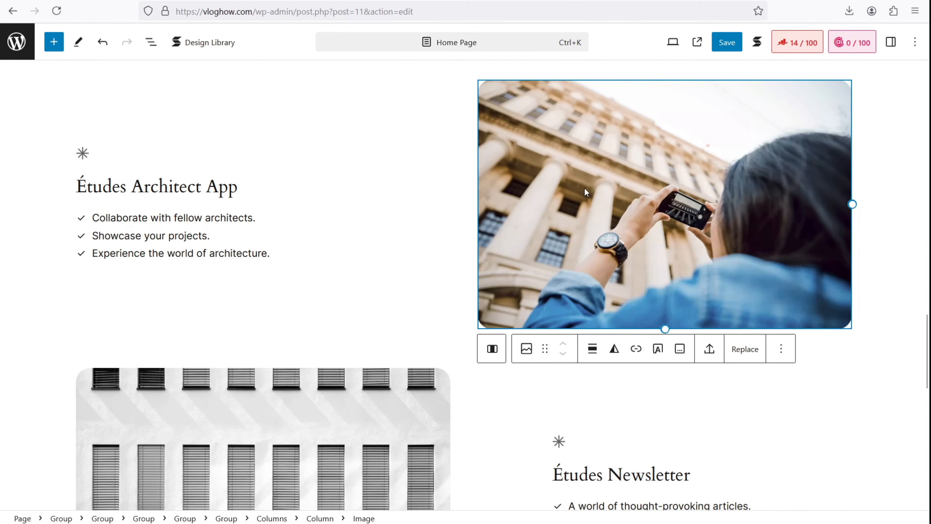
{"action": "scroll", "coordinate": [337, 174], "scroll_direction": "down", "scroll_amount": 10}
{"action": "scroll", "coordinate": [518, 236], "scroll_direction": "down", "scroll_amount": 5}
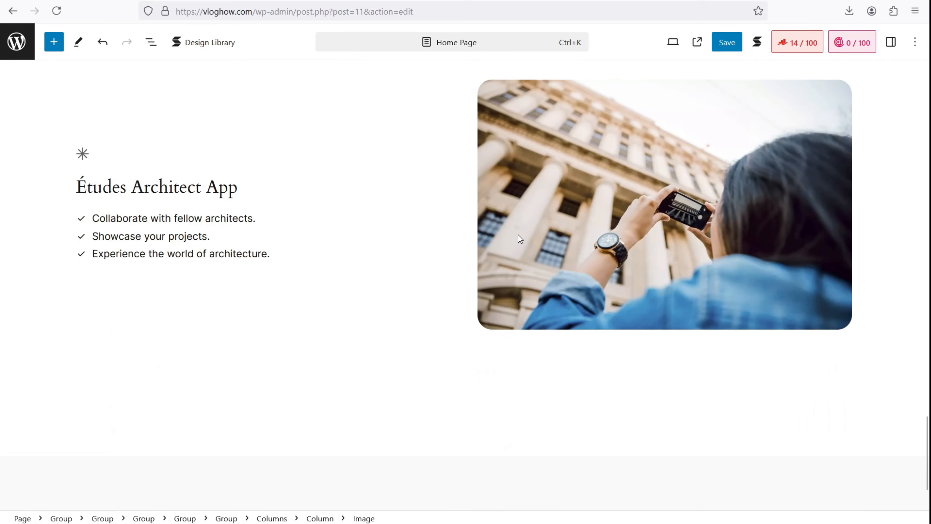
{"action": "scroll", "coordinate": [398, 231], "scroll_direction": "up", "scroll_amount": 6}
{"action": "scroll", "coordinate": [394, 228], "scroll_direction": "up", "scroll_amount": 3}
{"action": "left_click", "coordinate": [179, 187]}
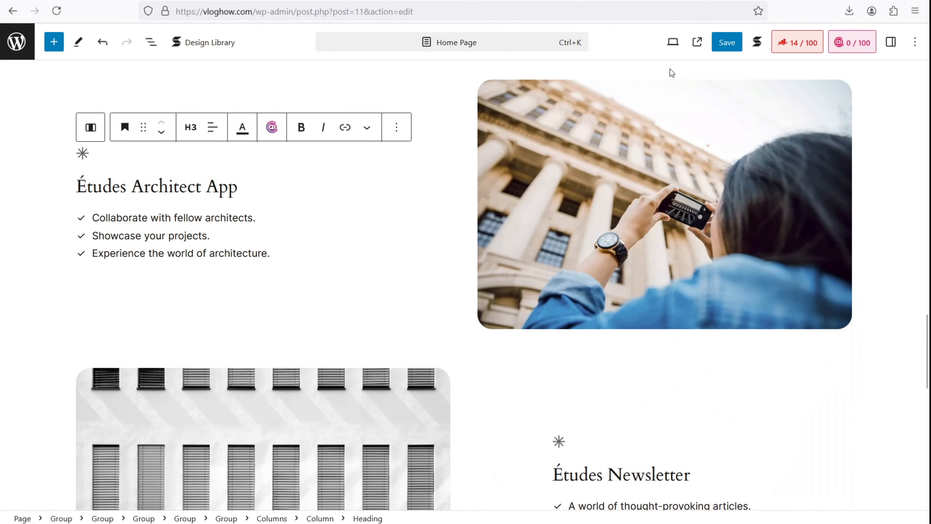
Save the Home Page and view the published home page.
{"action": "left_click", "coordinate": [728, 47]}
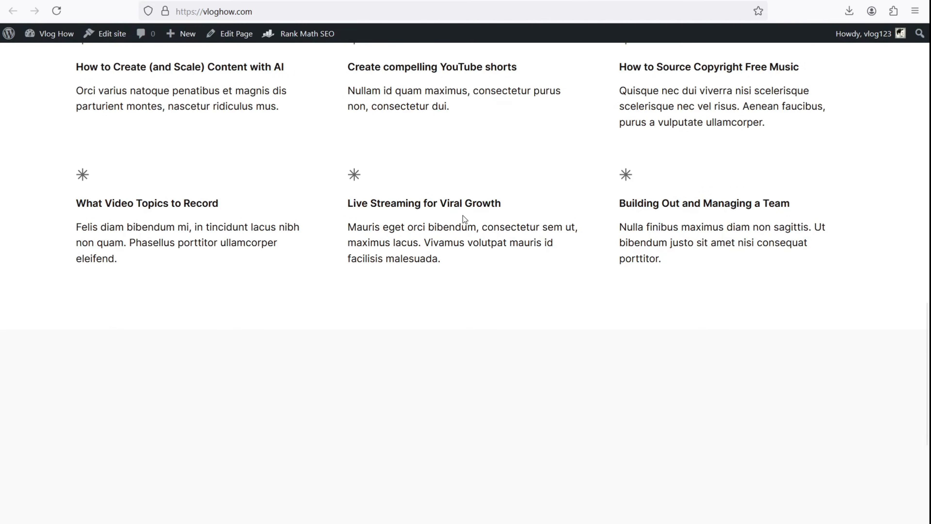
{"action": "left_click_drag", "start_coordinate": [927, 322], "coordinate": [925, 41]}
{"action": "left_click", "coordinate": [54, 10]}
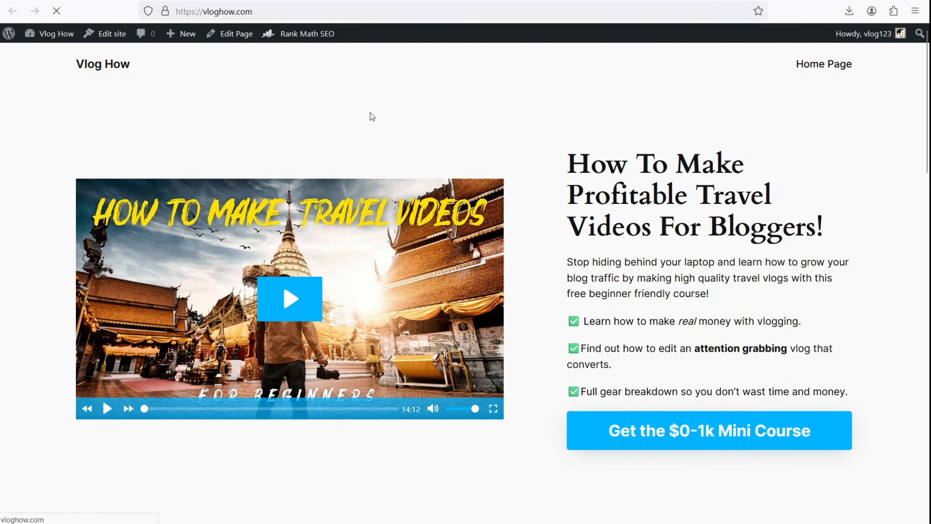
{"action": "scroll", "coordinate": [509, 143], "scroll_direction": "down", "scroll_amount": 15}
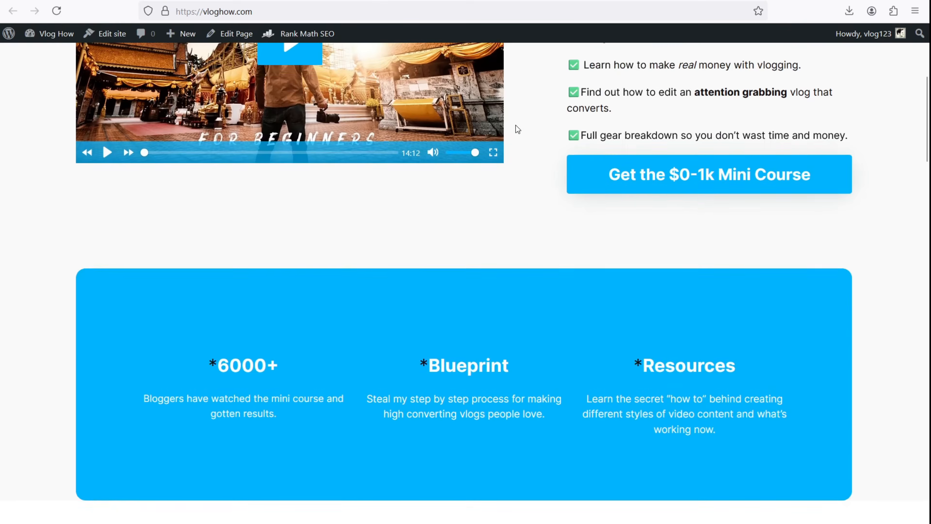
{"action": "scroll", "coordinate": [412, 128], "scroll_direction": "down", "scroll_amount": 14}
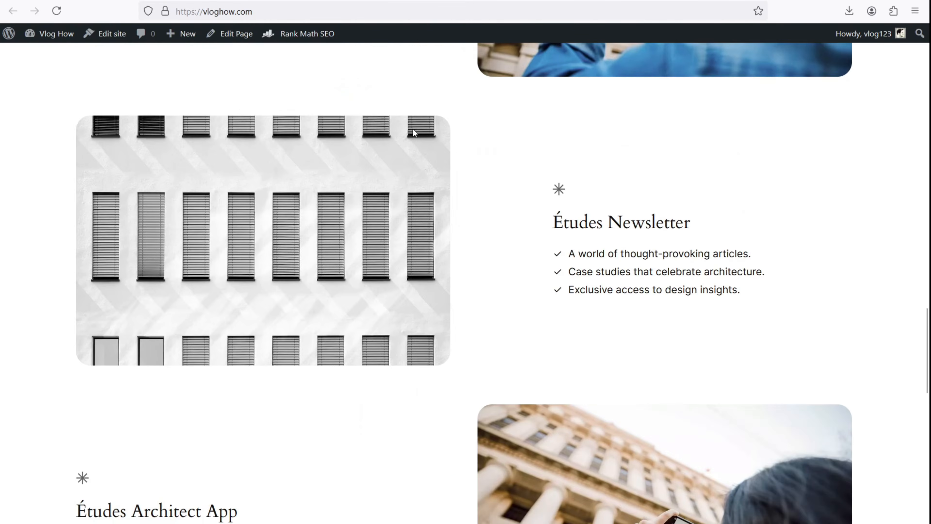
{"action": "scroll", "coordinate": [412, 128], "scroll_direction": "up", "scroll_amount": 13}
{"action": "scroll", "coordinate": [412, 128], "scroll_direction": "up", "scroll_amount": 5}
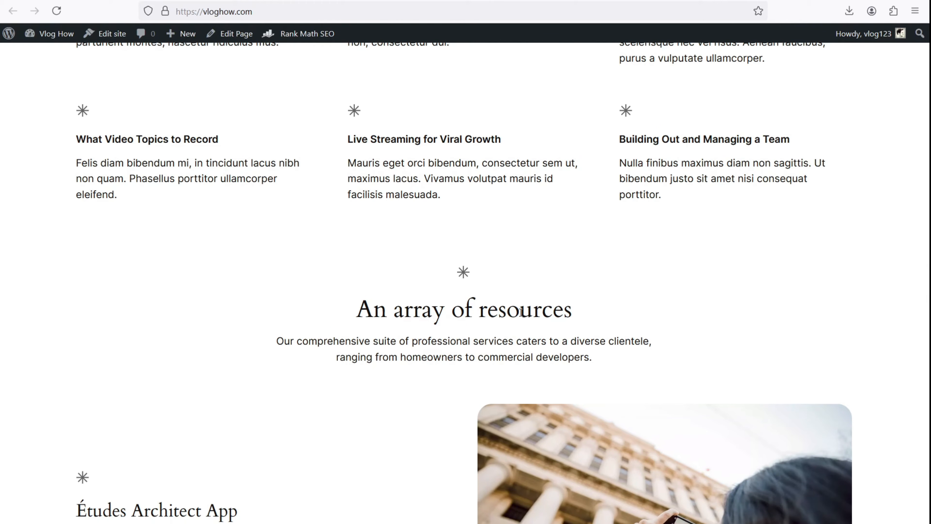
{"action": "scroll", "coordinate": [522, 311], "scroll_direction": "down", "scroll_amount": 8}
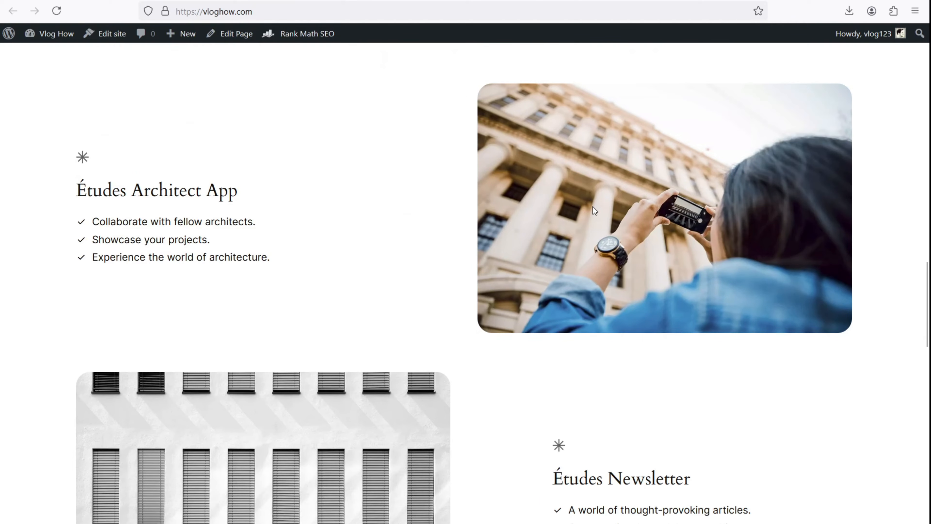
{"action": "scroll", "coordinate": [488, 198], "scroll_direction": "up", "scroll_amount": 7}
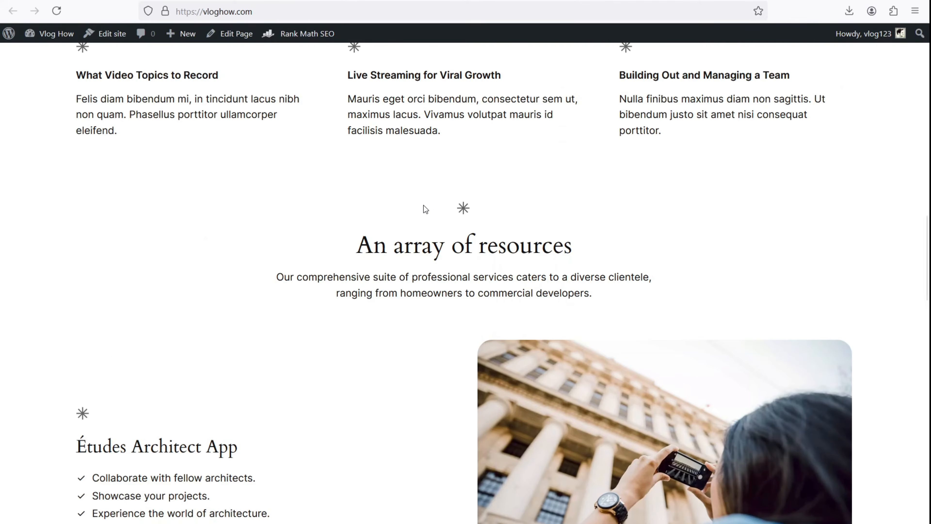
{"action": "scroll", "coordinate": [422, 209], "scroll_direction": "down", "scroll_amount": 17}
{"action": "scroll", "coordinate": [409, 257], "scroll_direction": "down", "scroll_amount": 2}
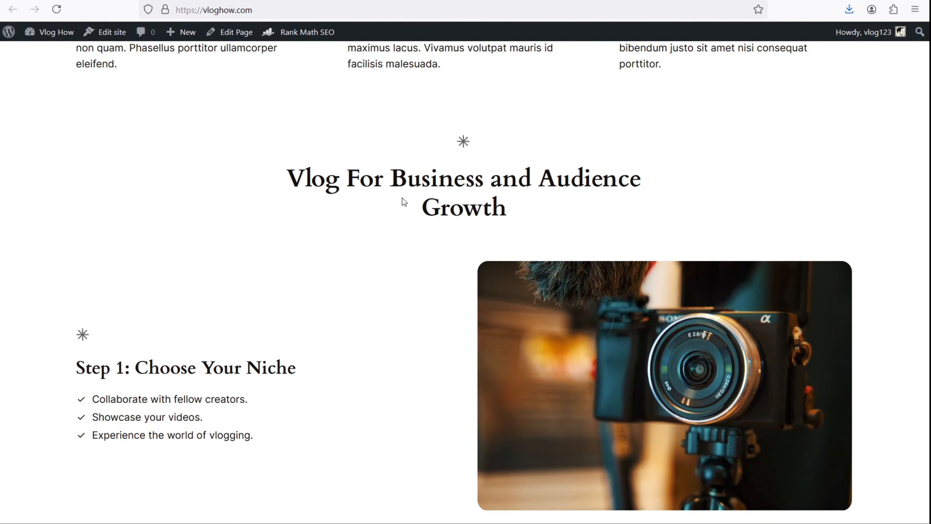
Select text in the Vlog For Business heading, Step 1 heading and Collaborate list item.
{"action": "left_click_drag", "start_coordinate": [325, 179], "coordinate": [521, 200]}
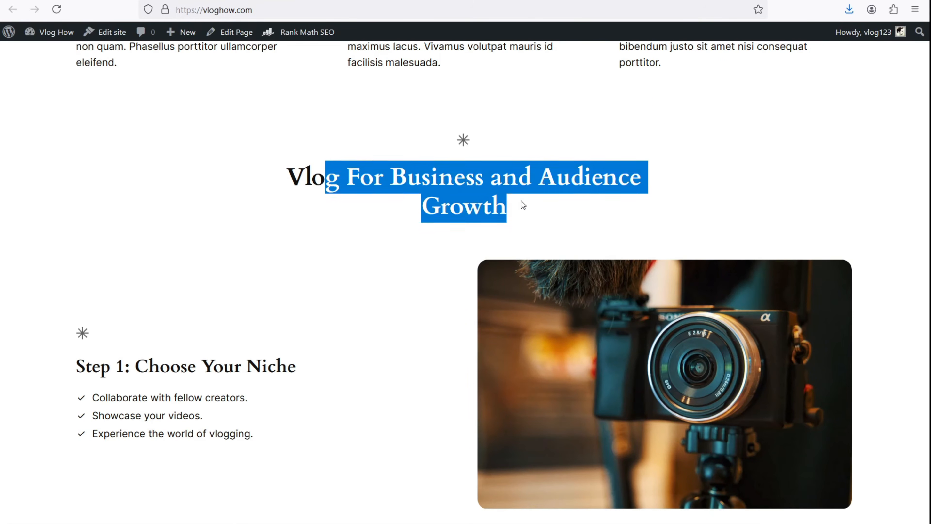
{"action": "scroll", "coordinate": [532, 200], "scroll_direction": "down", "scroll_amount": 10}
{"action": "scroll", "coordinate": [544, 199], "scroll_direction": "down", "scroll_amount": 5}
{"action": "scroll", "coordinate": [547, 198], "scroll_direction": "up", "scroll_amount": 14}
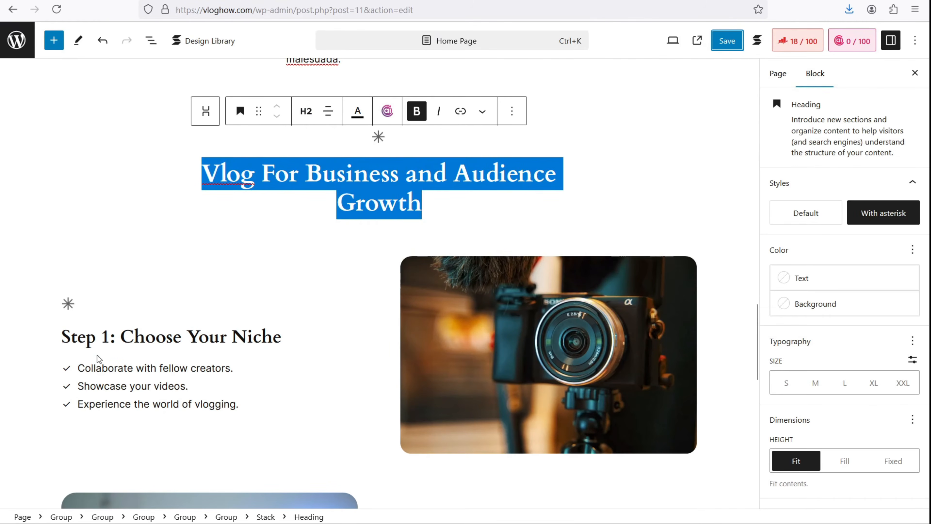
{"action": "left_click_drag", "start_coordinate": [85, 337], "coordinate": [219, 340]}
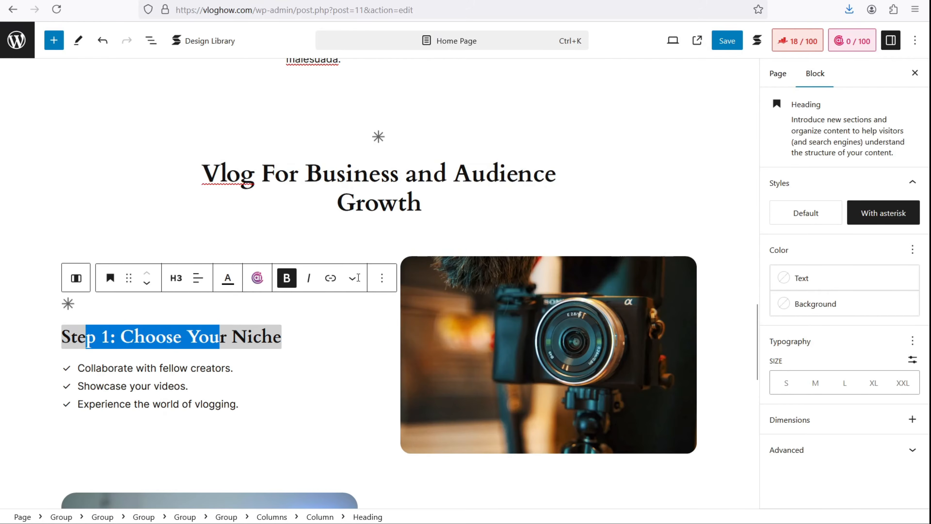
{"action": "mouse_move", "coordinate": [888, 217]}
{"action": "left_click", "coordinate": [96, 305]}
{"action": "left_click_drag", "start_coordinate": [102, 368], "coordinate": [179, 405]}
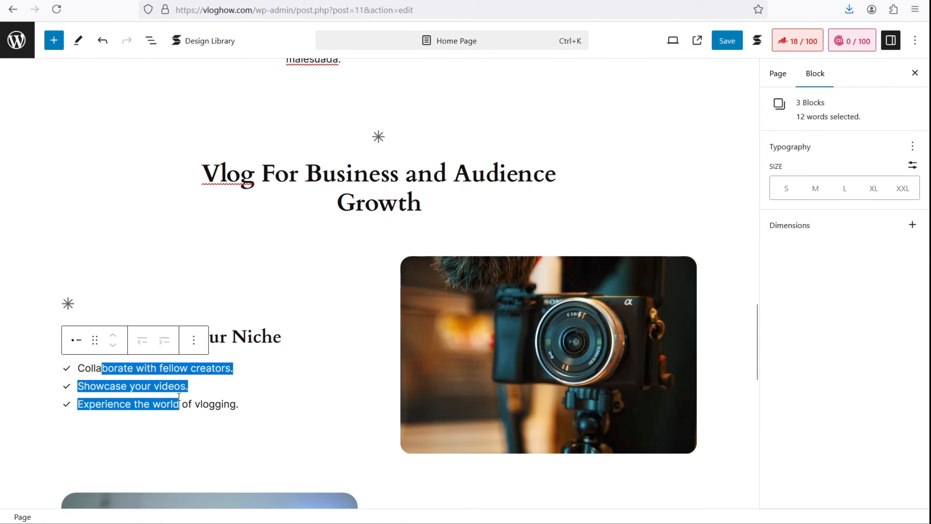
{"action": "left_click", "coordinate": [253, 338]}
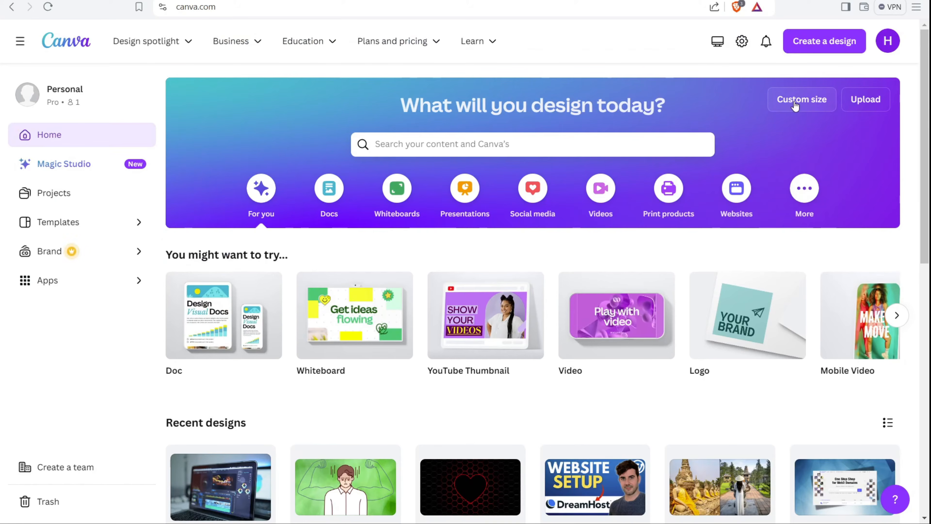
Create a new custom-size Canva design 1200 wide by 800 high.
{"action": "left_click", "coordinate": [802, 100]}
{"action": "left_click", "coordinate": [660, 156]}
{"action": "type", "text": "1200"}
{"action": "left_click", "coordinate": [712, 156]}
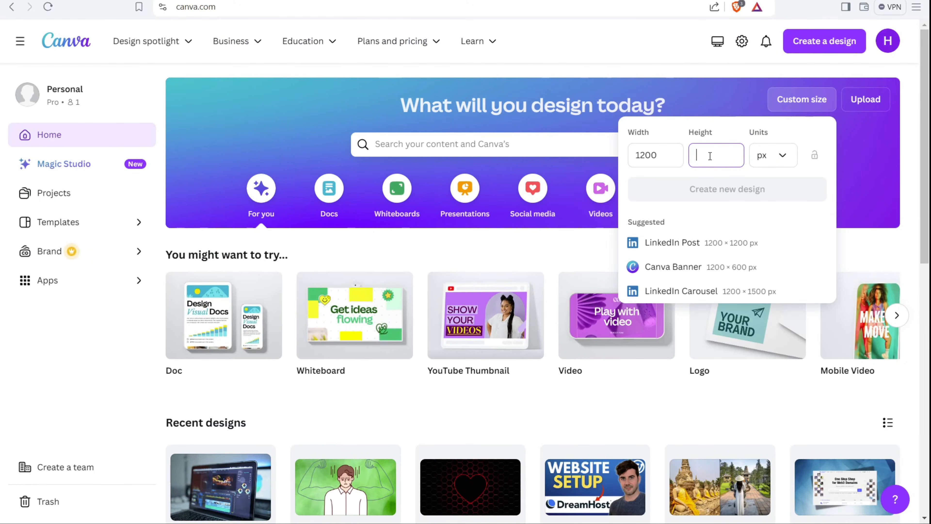
{"action": "type", "text": "800"}
{"action": "left_click", "coordinate": [720, 192]}
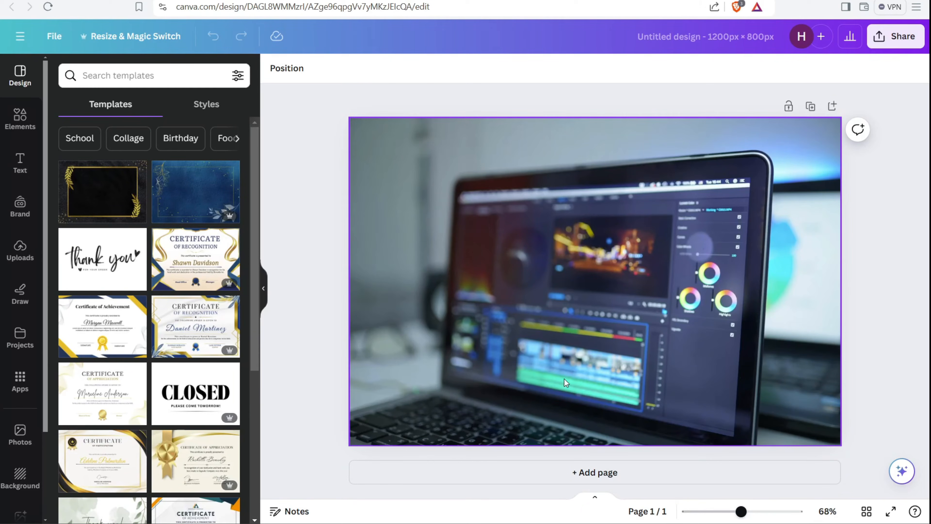
Browse stock photos for the design, then hide the WordPress window to reveal the desktop.
{"action": "left_click", "coordinate": [15, 437]}
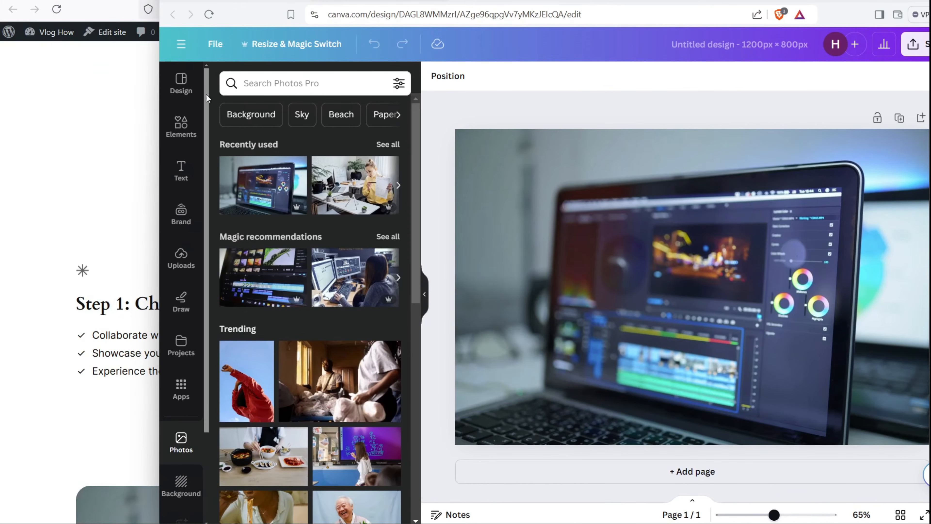
{"action": "left_click", "coordinate": [75, 122]}
{"action": "left_click", "coordinate": [861, 1]}
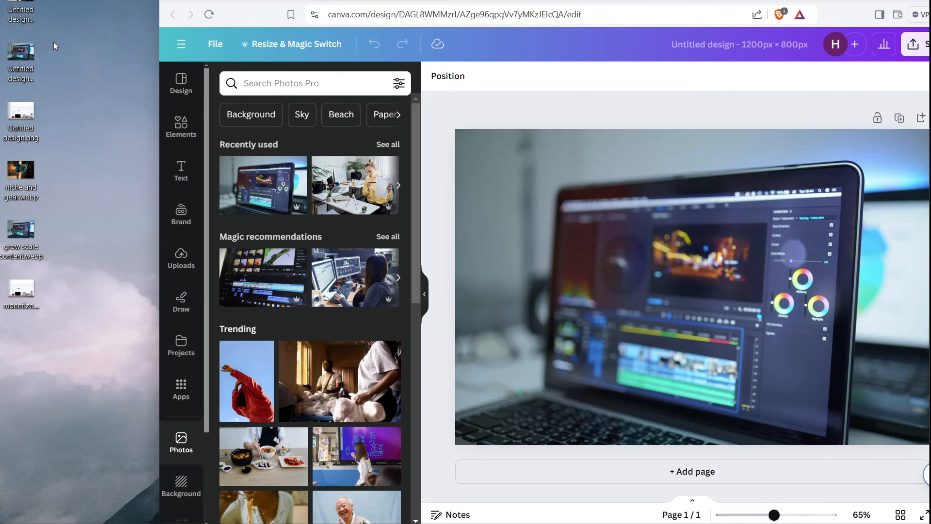
Open the Untitled design image from the desktop with GIMP.
{"action": "right_click", "coordinate": [15, 3]}
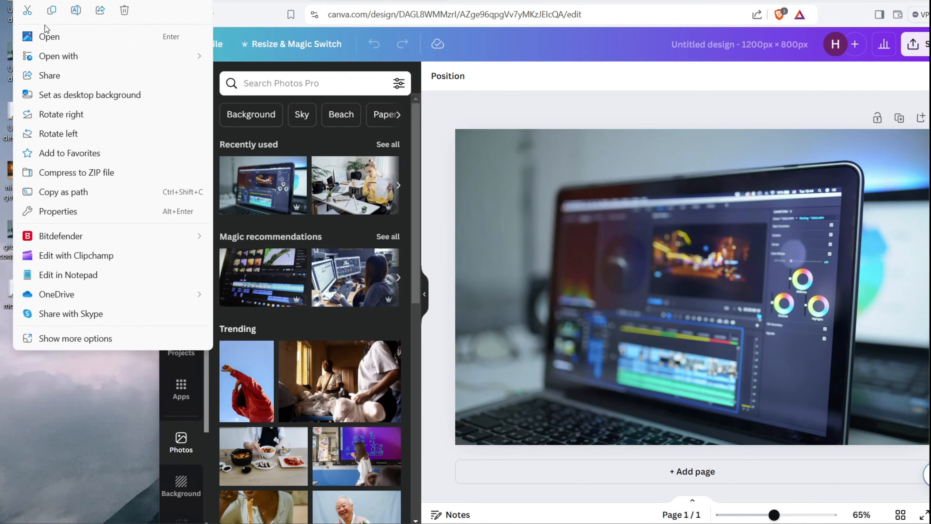
{"action": "mouse_move", "coordinate": [102, 58]}
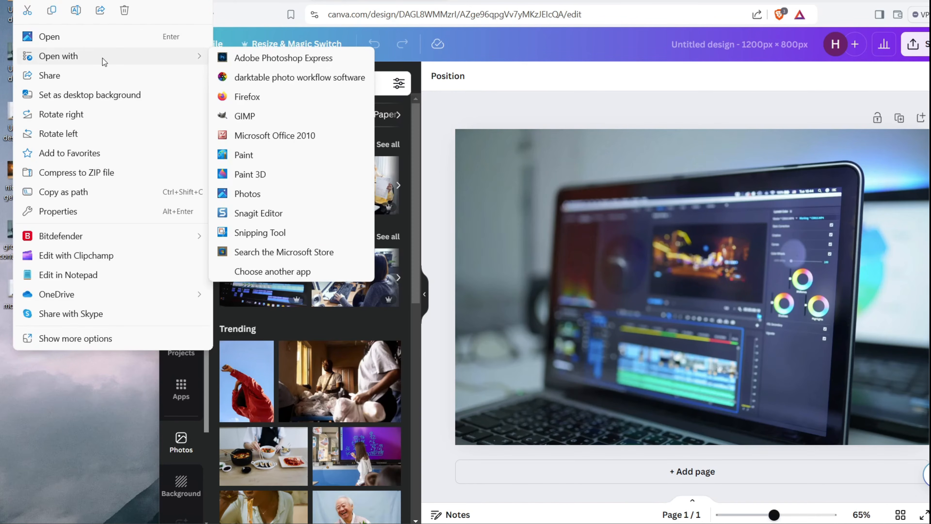
{"action": "left_click", "coordinate": [270, 117]}
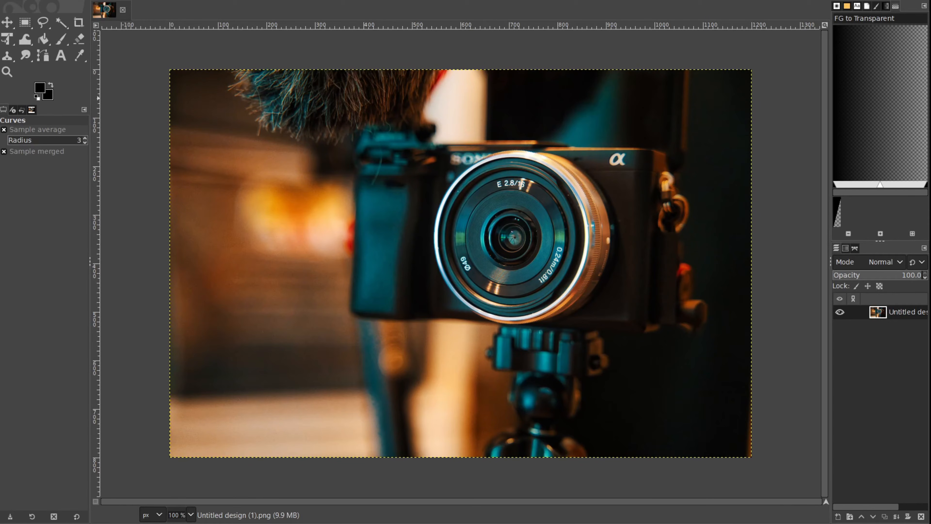
Start an Export As with the extension changed to webp, cancel it, and bring Canva back.
{"action": "left_click", "coordinate": [11, 5]}
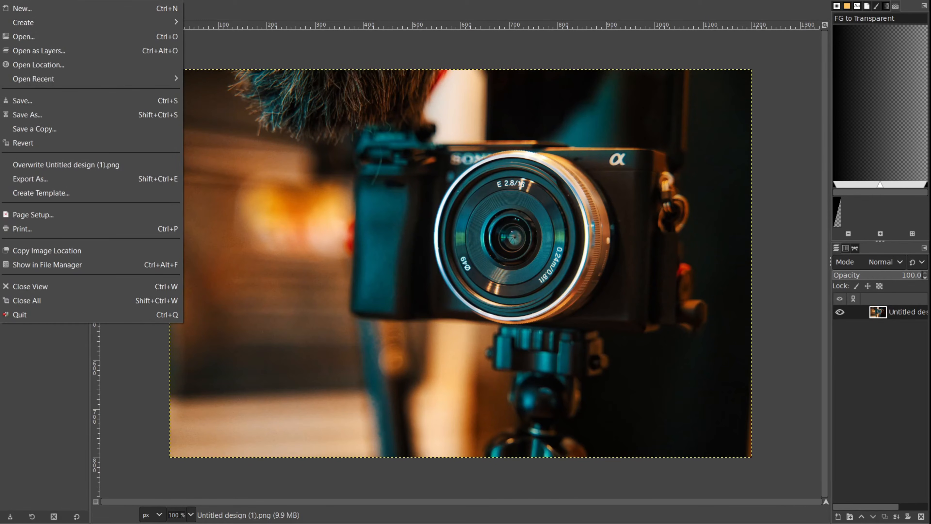
{"action": "left_click", "coordinate": [31, 179]}
{"action": "key", "text": "Right"}
{"action": "key", "text": "Right"}
{"action": "key", "text": "BackSpace"}
{"action": "key", "text": "BackSpace"}
{"action": "key", "text": "BackSpace"}
{"action": "type", "text": "w"}
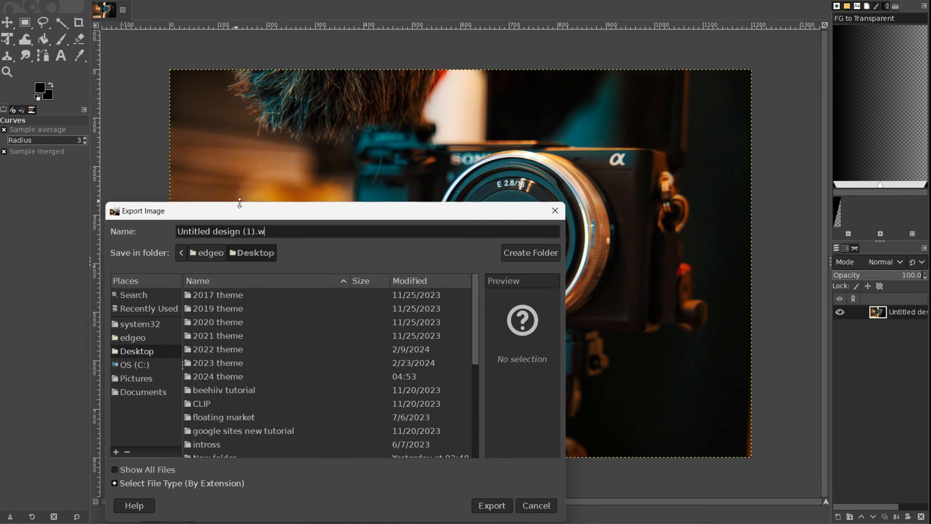
{"action": "type", "text": "ebp"}
{"action": "left_click", "coordinate": [555, 212]}
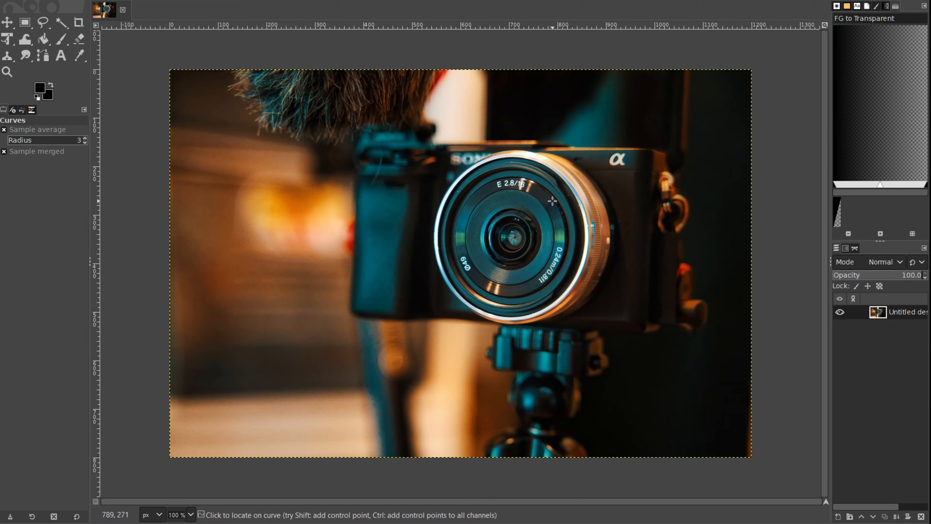
{"action": "left_click", "coordinate": [384, 523]}
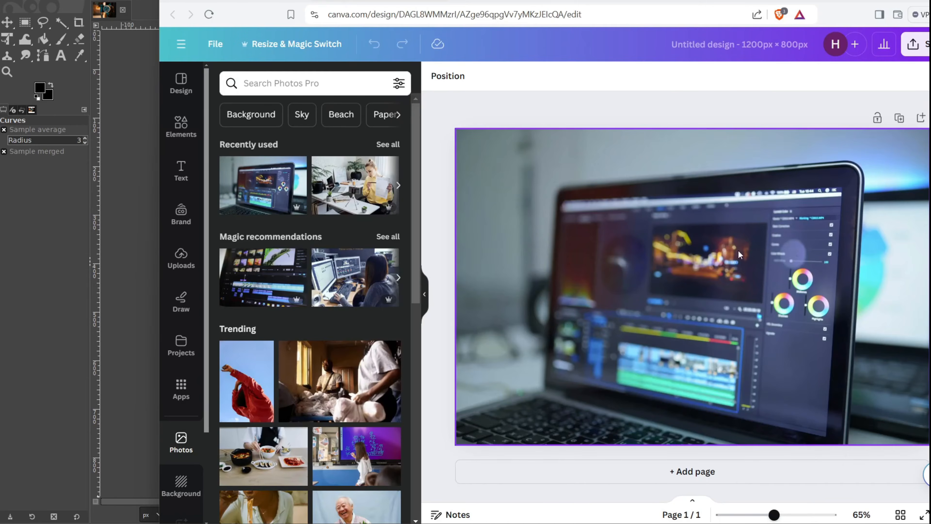
Maximize Canva, check the Download file types without downloading, then switch back to Firefox.
{"action": "left_click_drag", "start_coordinate": [738, 0], "coordinate": [576, 15]}
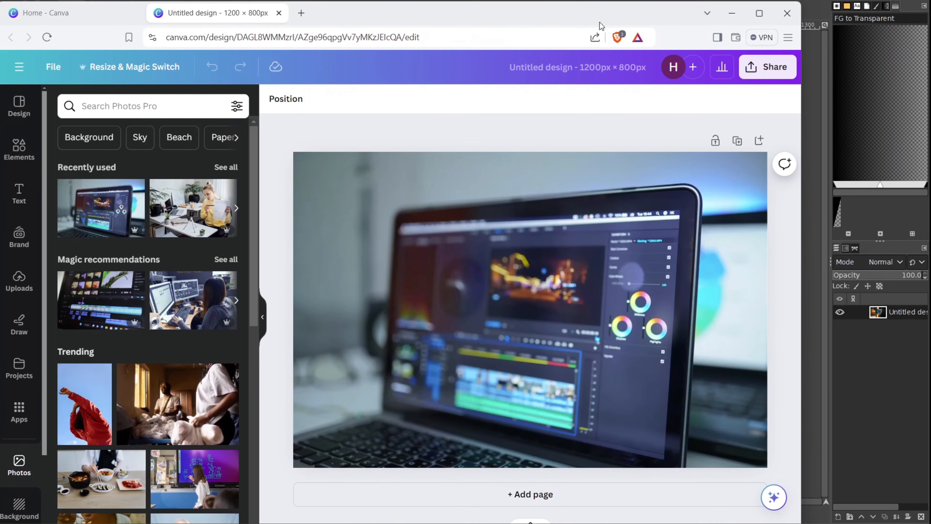
{"action": "left_click", "coordinate": [759, 14]}
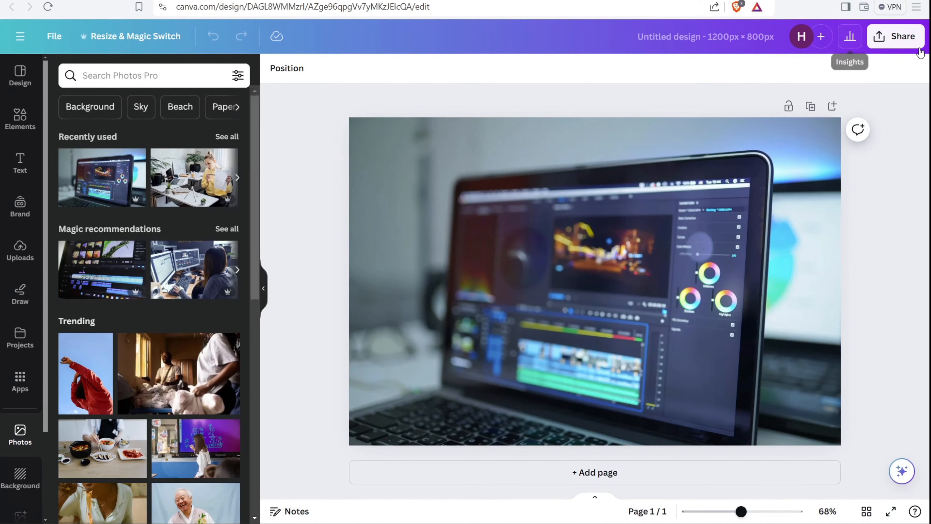
{"action": "left_click", "coordinate": [900, 39]}
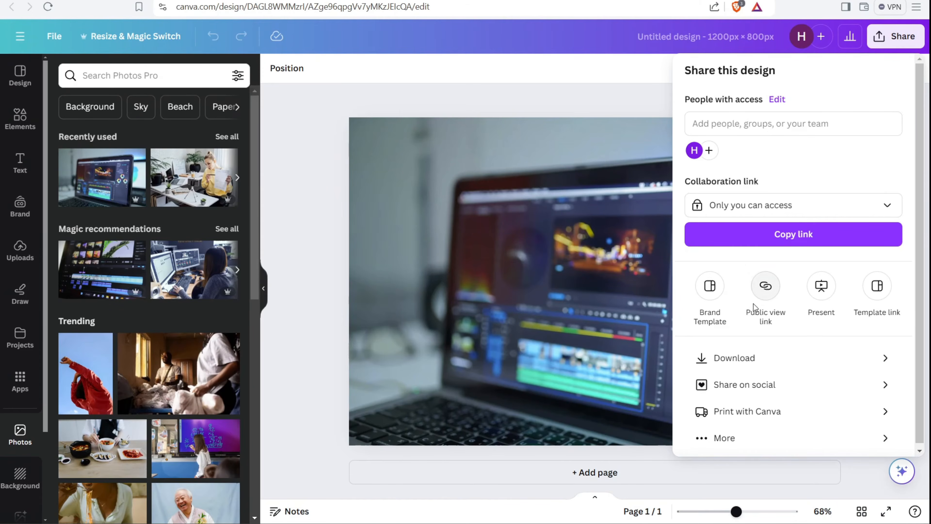
{"action": "left_click", "coordinate": [785, 365]}
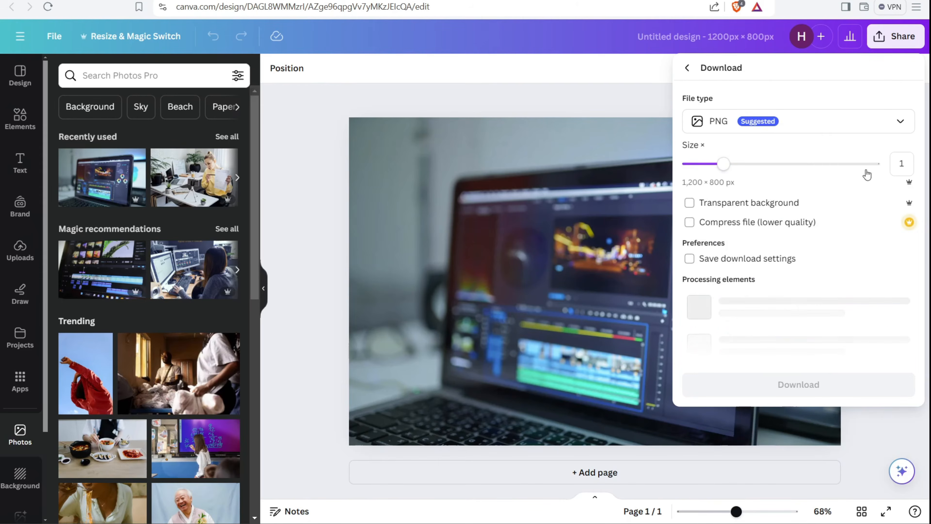
{"action": "left_click", "coordinate": [872, 127]}
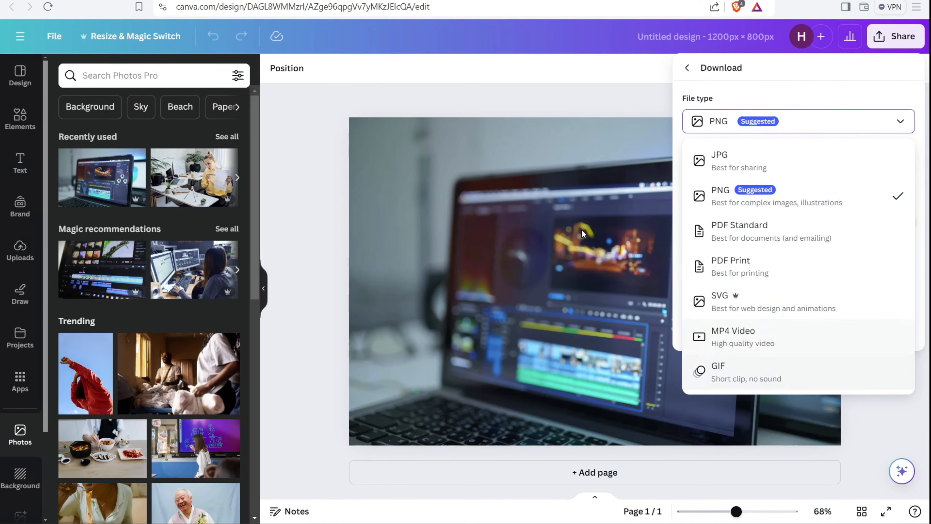
{"action": "left_click", "coordinate": [306, 102]}
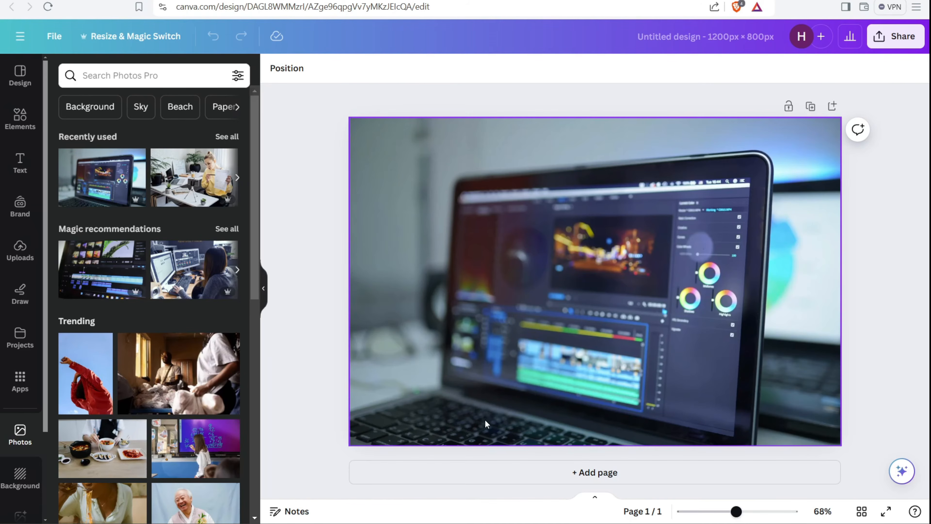
{"action": "mouse_move", "coordinate": [437, 523]}
{"action": "left_click", "coordinate": [437, 477]}
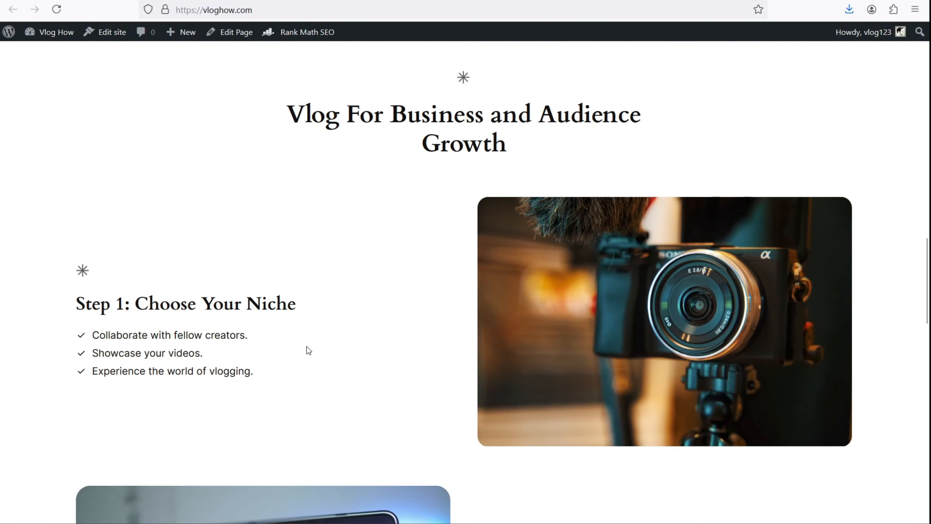
Select the Step 1 camera image and start replacing it with an upload, then cancel.
{"action": "scroll", "coordinate": [326, 254], "scroll_direction": "down", "scroll_amount": 5}
{"action": "scroll", "coordinate": [334, 235], "scroll_direction": "down", "scroll_amount": 10}
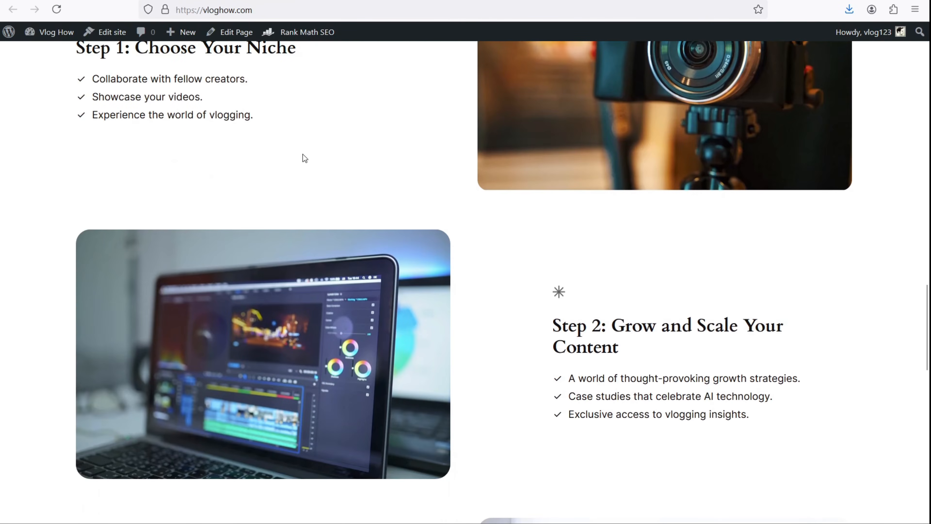
{"action": "scroll", "coordinate": [331, 207], "scroll_direction": "up", "scroll_amount": 4}
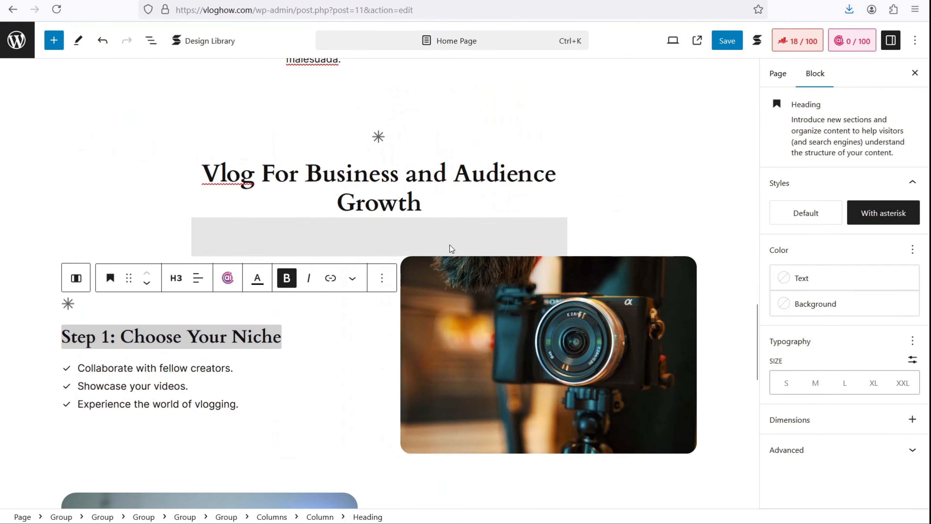
{"action": "left_click", "coordinate": [587, 349]}
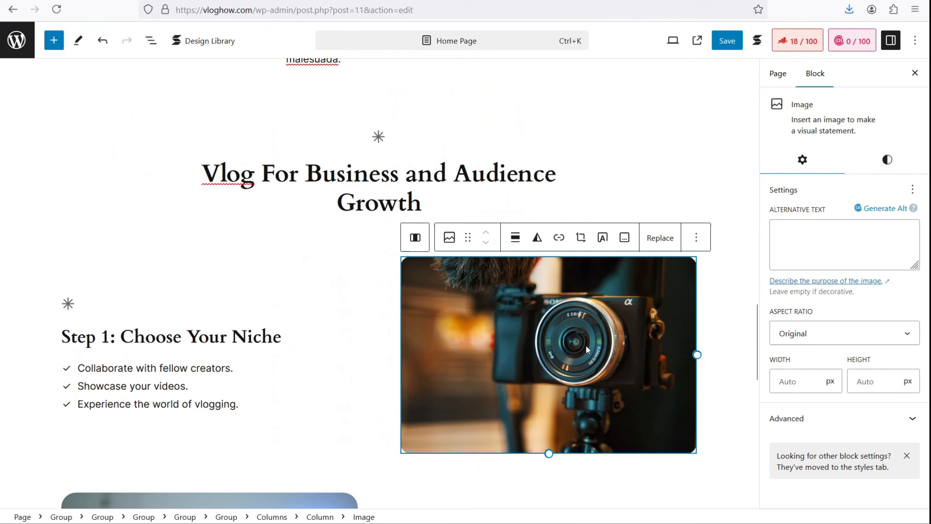
{"action": "left_click", "coordinate": [661, 238]}
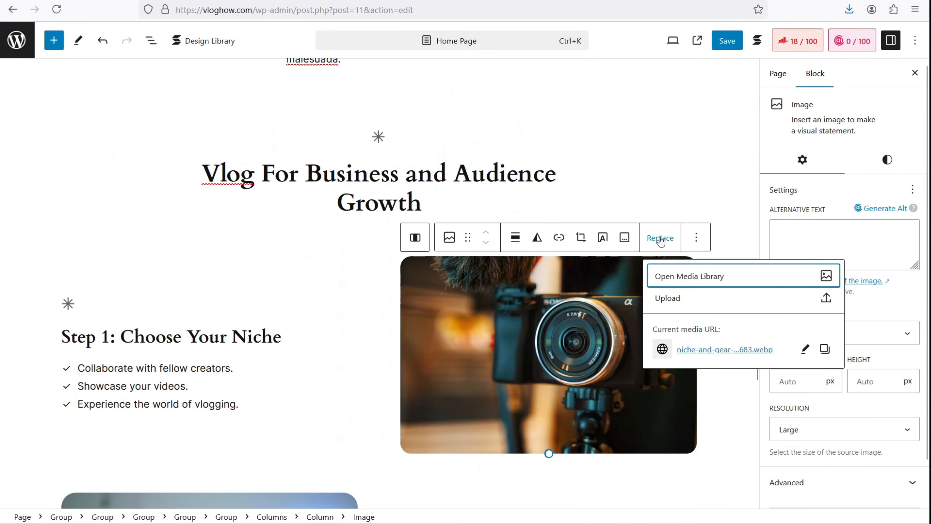
{"action": "left_click", "coordinate": [671, 299]}
{"action": "key", "text": "Escape"}
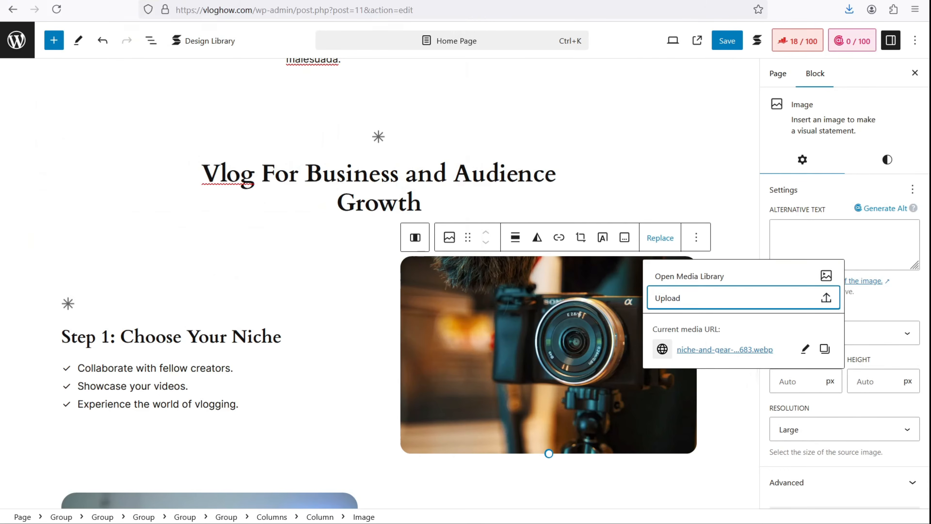
Select the Step 1 camera image and apply the Rounded image style.
{"action": "left_click", "coordinate": [152, 338]}
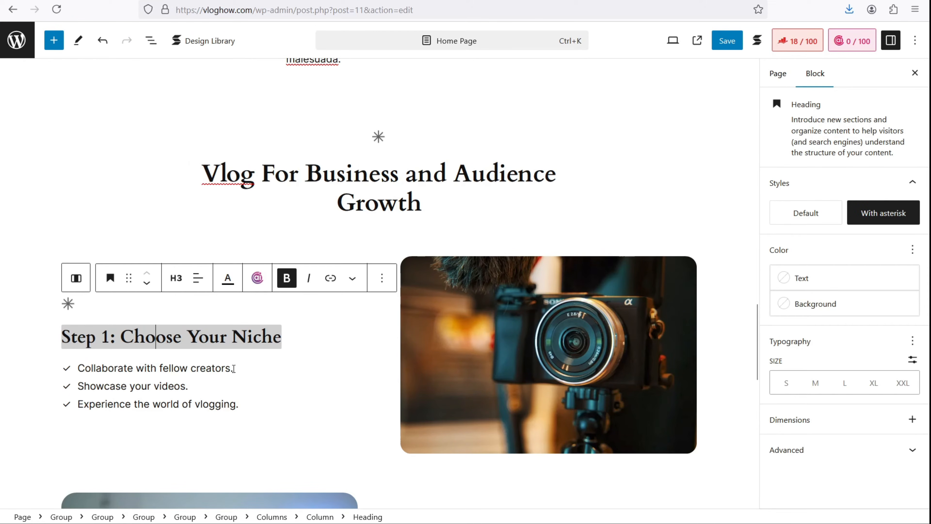
{"action": "left_click", "coordinate": [150, 370]}
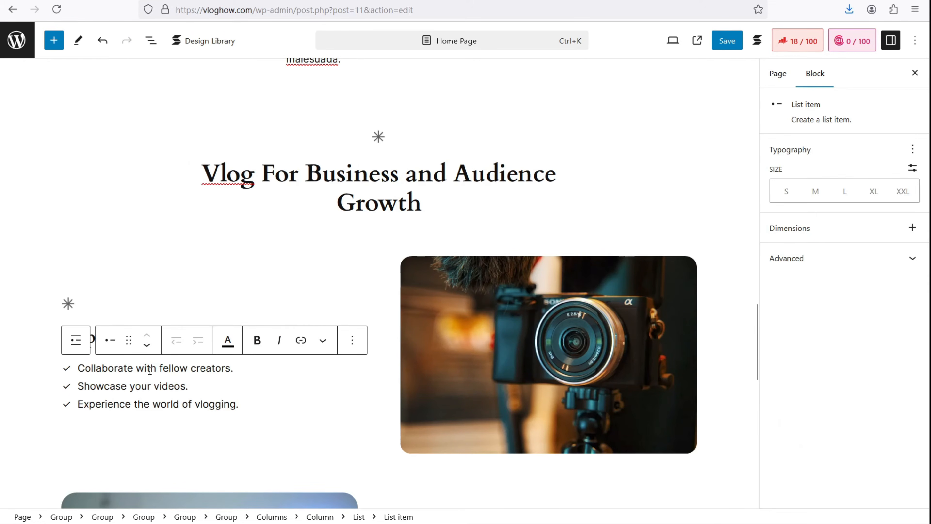
{"action": "left_click", "coordinate": [549, 319]}
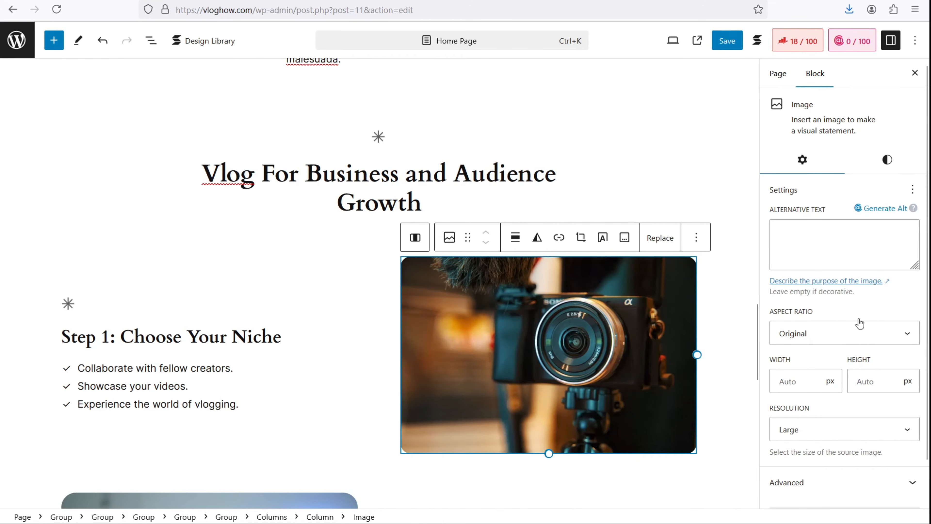
{"action": "scroll", "coordinate": [844, 343], "scroll_direction": "down", "scroll_amount": 1}
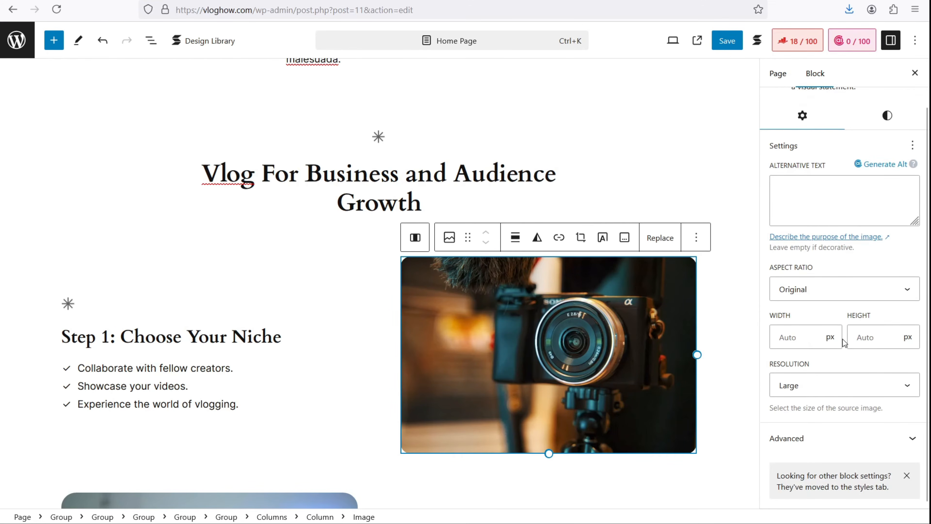
{"action": "left_click", "coordinate": [897, 118]}
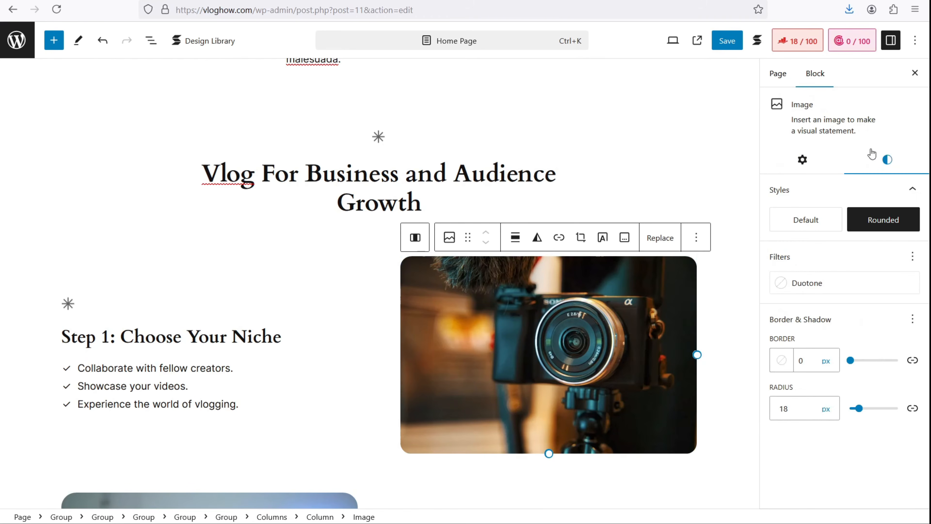
{"action": "left_click", "coordinate": [808, 221]}
{"action": "left_click", "coordinate": [883, 219]}
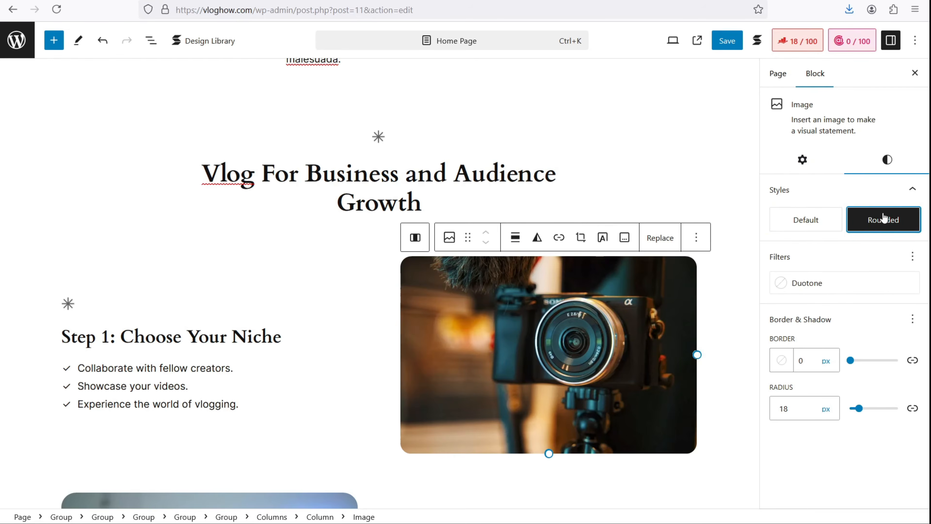
Test border and corner settings, then settle on Rounded with a 17 px radius.
{"action": "scroll", "coordinate": [481, 301], "scroll_direction": "down", "scroll_amount": 3}
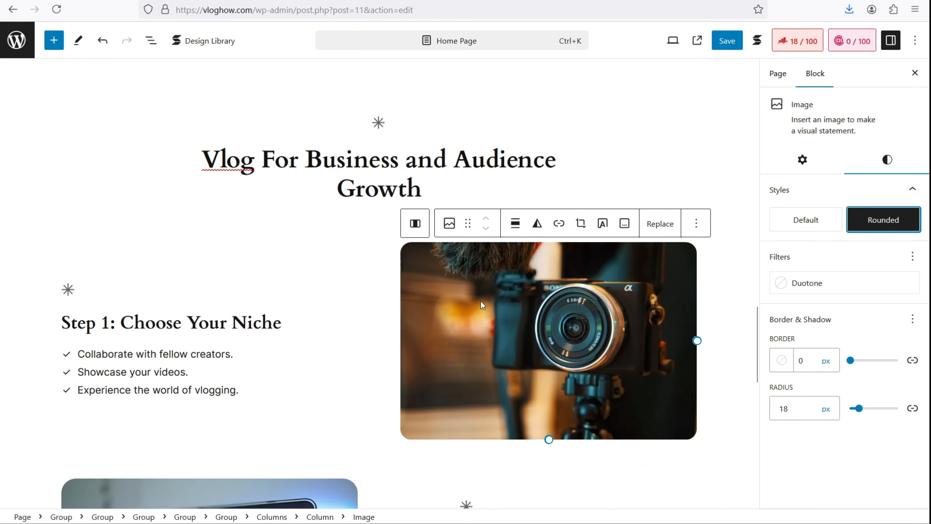
{"action": "mouse_move", "coordinate": [850, 362]}
{"action": "left_mouse_down"}
{"action": "mouse_move", "coordinate": [883, 363]}
{"action": "mouse_move", "coordinate": [851, 363]}
{"action": "left_mouse_up"}
{"action": "mouse_move", "coordinate": [860, 407]}
{"action": "left_mouse_down"}
{"action": "mouse_move", "coordinate": [898, 409]}
{"action": "mouse_move", "coordinate": [852, 413]}
{"action": "left_mouse_up"}
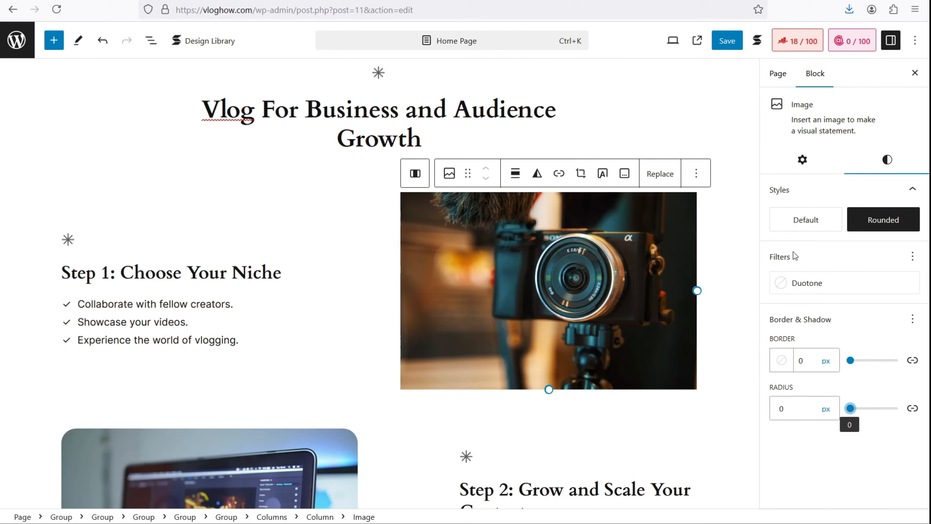
{"action": "left_click", "coordinate": [805, 218]}
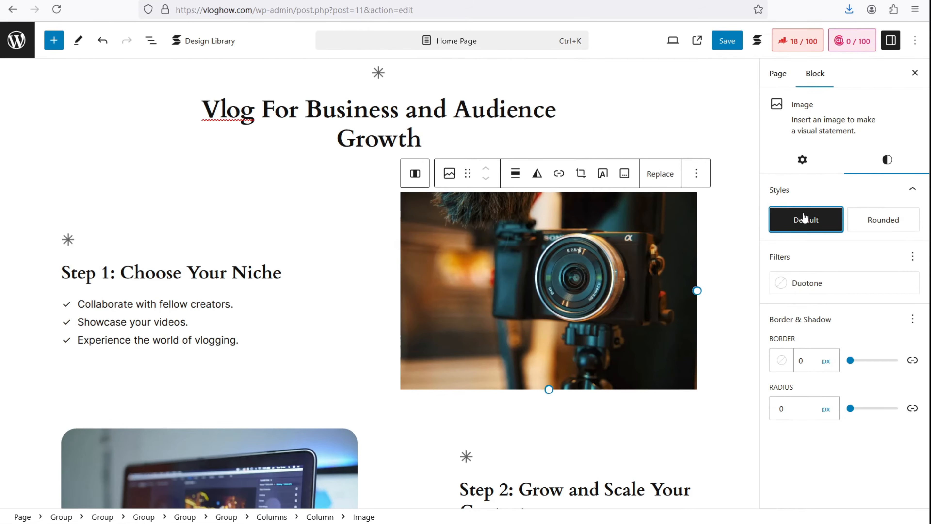
{"action": "left_click", "coordinate": [885, 219]}
{"action": "left_click_drag", "start_coordinate": [851, 408], "coordinate": [861, 413]}
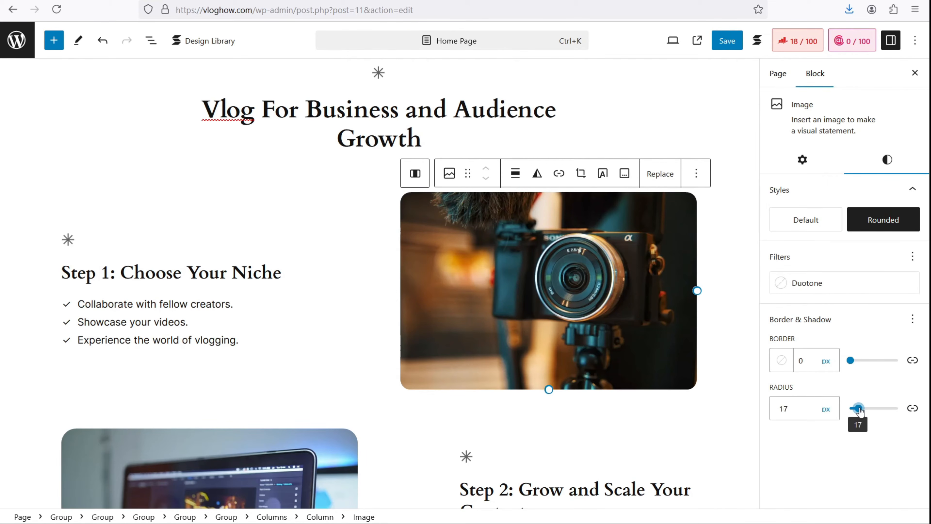
Save the Home Page with the rounded camera image.
{"action": "left_click", "coordinate": [302, 314]}
{"action": "scroll", "coordinate": [293, 279], "scroll_direction": "down", "scroll_amount": 5}
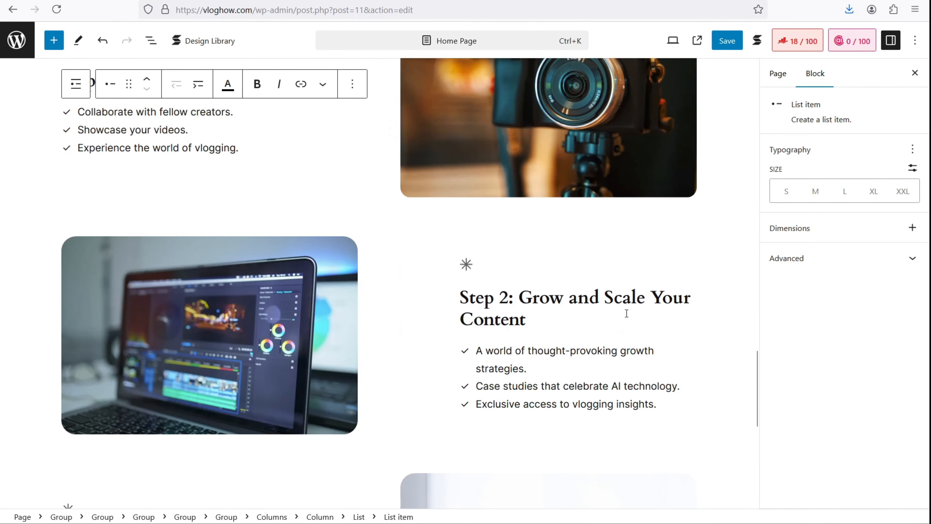
{"action": "scroll", "coordinate": [419, 290], "scroll_direction": "down", "scroll_amount": 7}
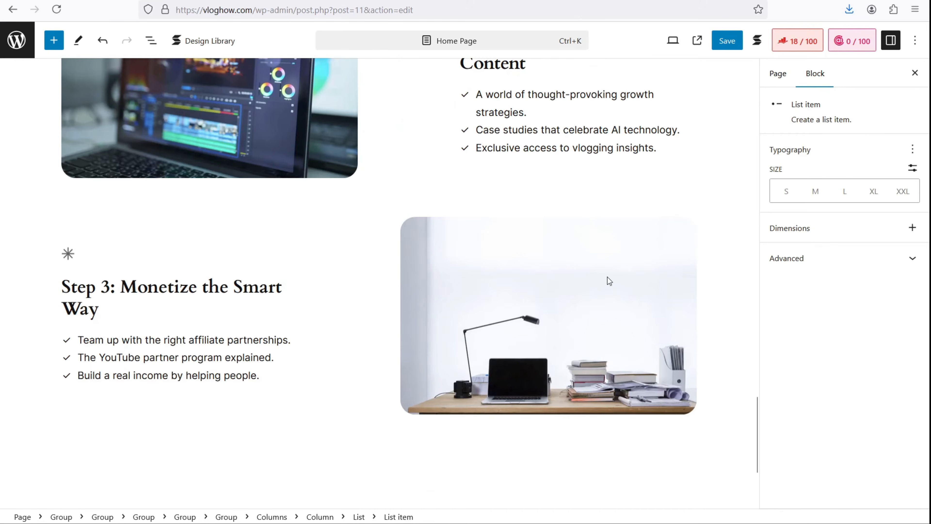
{"action": "left_click", "coordinate": [726, 40]}
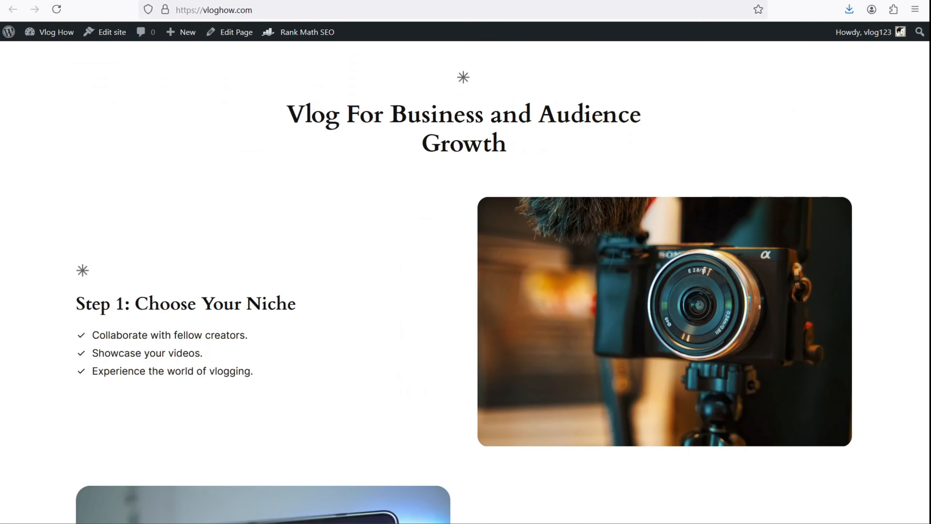
Reload vloghow.com, scroll through the hero and Step 1–3 sections, then return to the editor.
{"action": "left_click", "coordinate": [57, 9]}
{"action": "scroll", "coordinate": [550, 219], "scroll_direction": "down", "scroll_amount": 15}
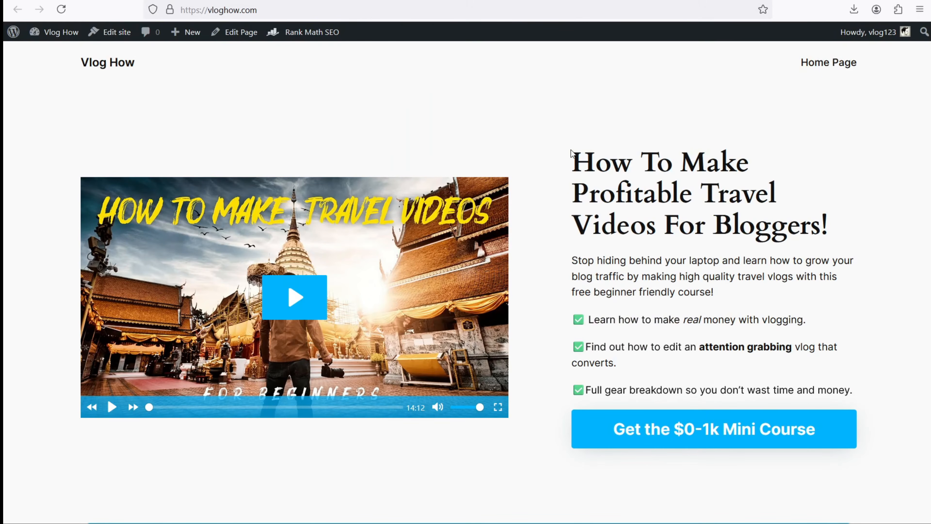
{"action": "scroll", "coordinate": [572, 152], "scroll_direction": "down", "scroll_amount": 15}
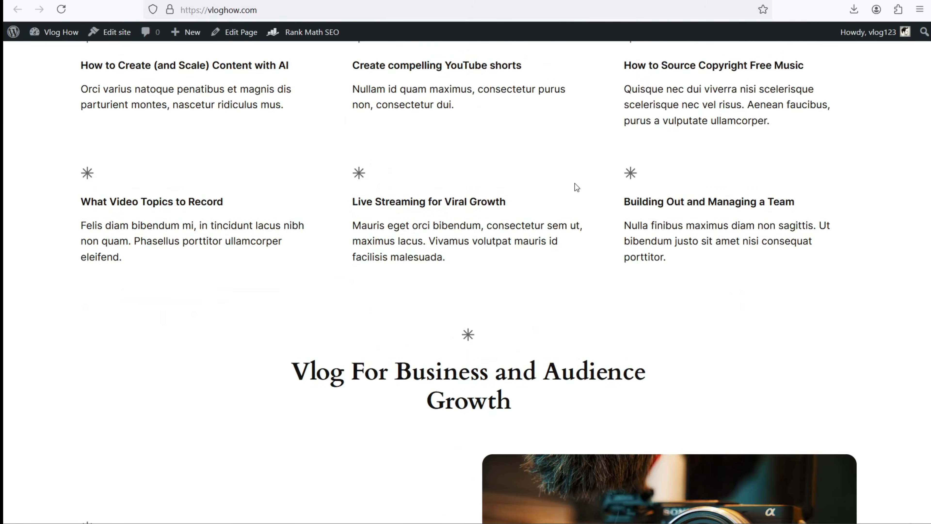
{"action": "scroll", "coordinate": [575, 186], "scroll_direction": "down", "scroll_amount": 20}
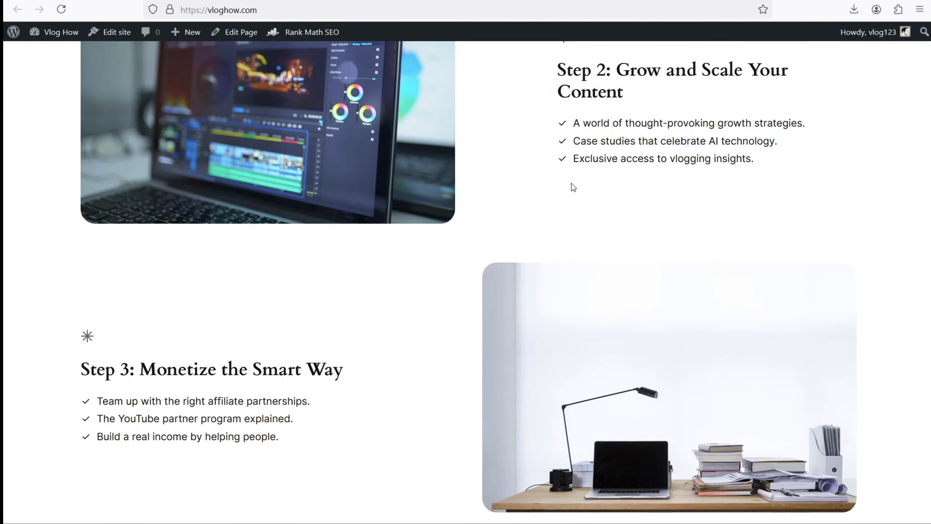
{"action": "scroll", "coordinate": [574, 187], "scroll_direction": "down", "scroll_amount": 8}
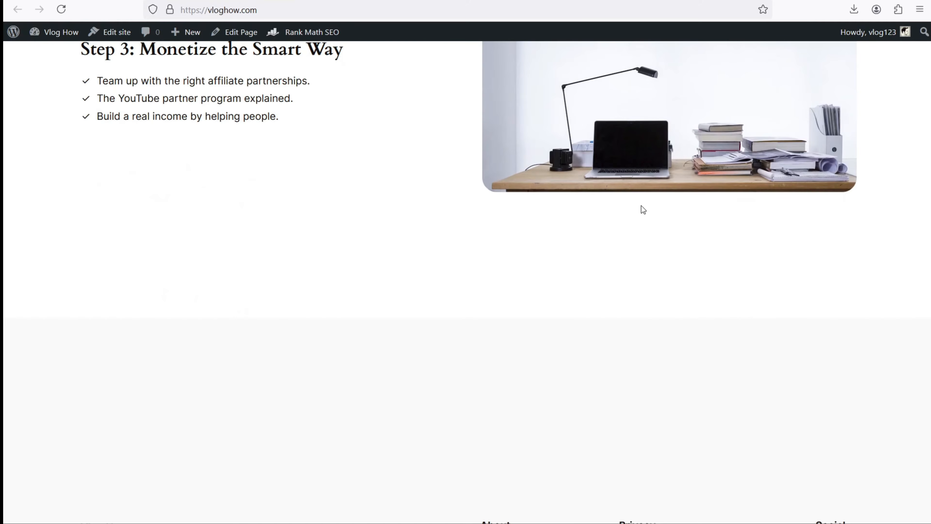
{"action": "scroll", "coordinate": [917, 398], "scroll_direction": "up", "scroll_amount": 20}
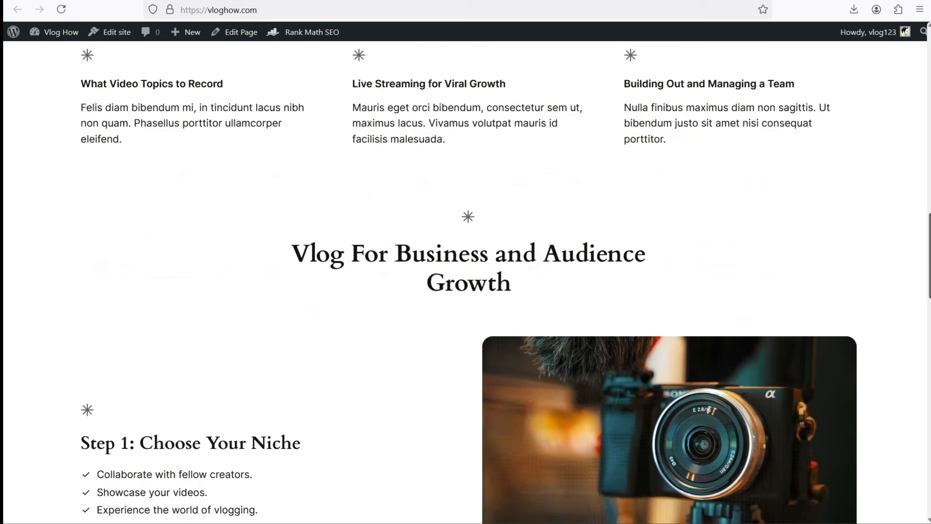
{"action": "scroll", "coordinate": [685, 290], "scroll_direction": "up", "scroll_amount": 12}
{"action": "scroll", "coordinate": [685, 290], "scroll_direction": "down", "scroll_amount": 3}
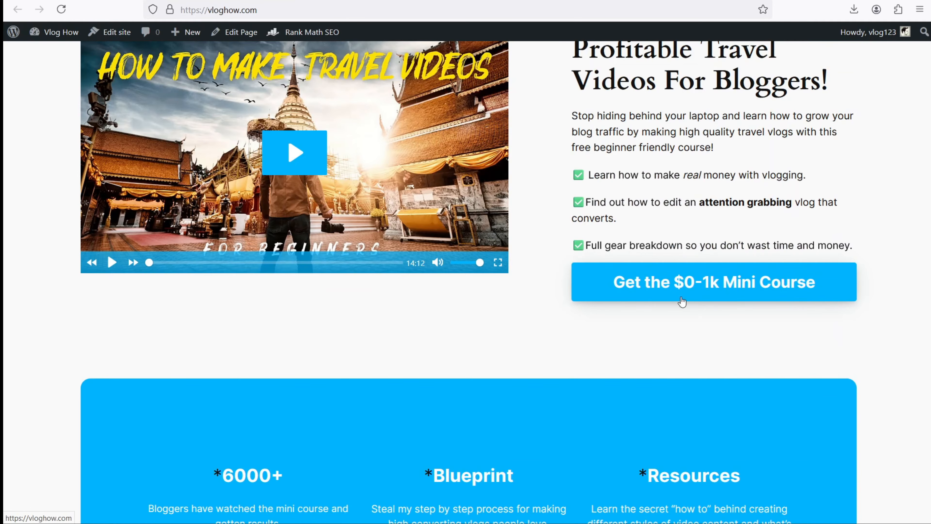
{"action": "scroll", "coordinate": [457, 232], "scroll_direction": "down", "scroll_amount": 10}
{"action": "scroll", "coordinate": [458, 232], "scroll_direction": "down", "scroll_amount": 15}
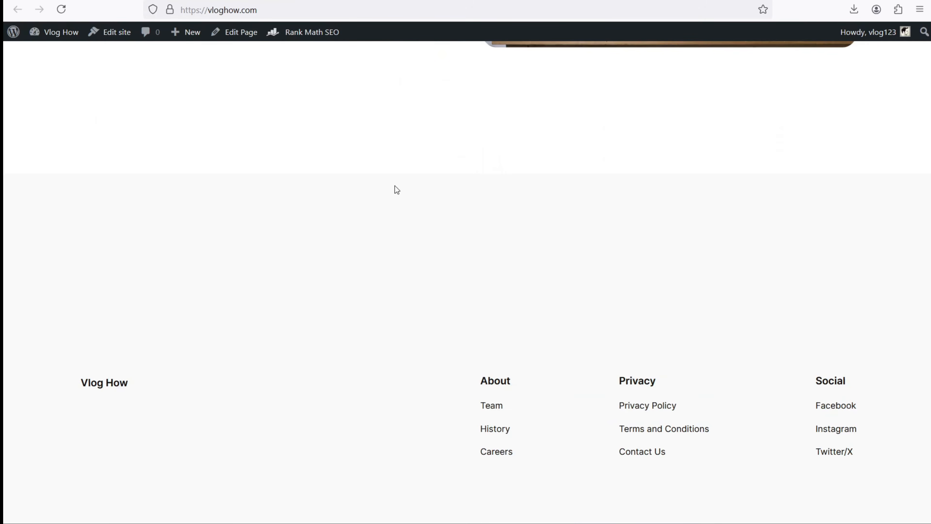
{"action": "scroll", "coordinate": [420, 295], "scroll_direction": "up", "scroll_amount": 5}
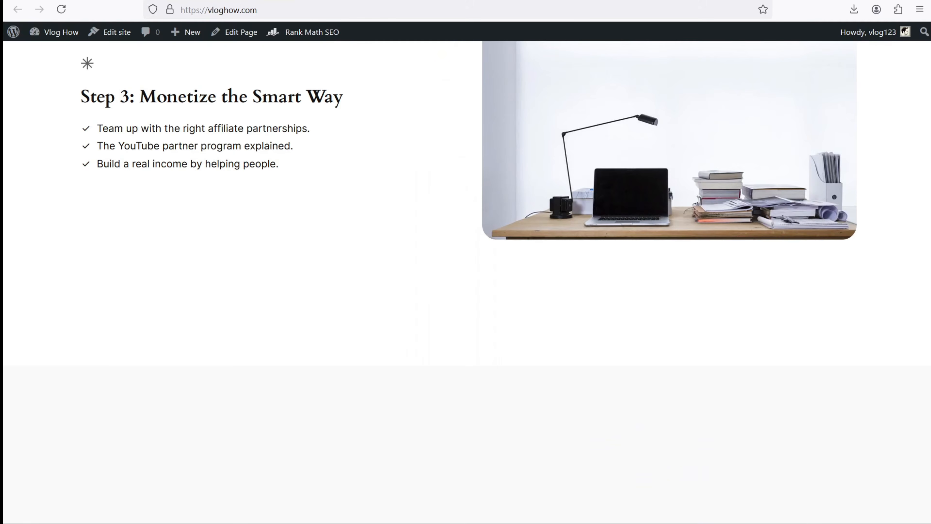
{"action": "left_click", "coordinate": [152, 1]}
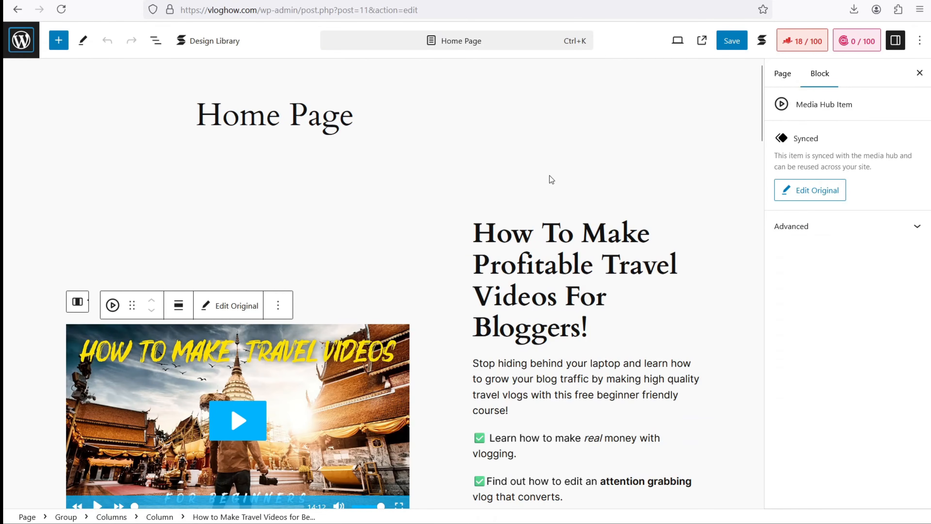
Insert a Button block below the Step 3 section using the 'but' block search.
{"action": "scroll", "coordinate": [521, 179], "scroll_direction": "down", "scroll_amount": 20}
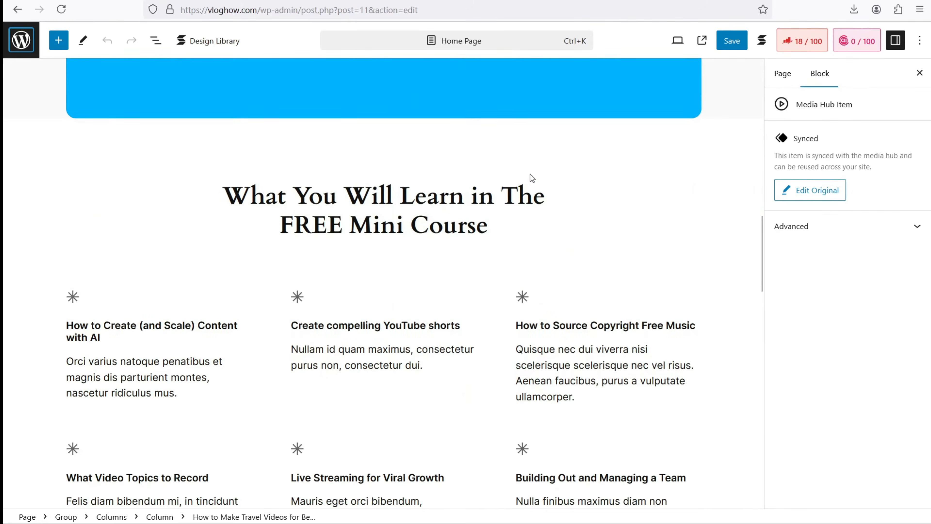
{"action": "scroll", "coordinate": [532, 179], "scroll_direction": "down", "scroll_amount": 5}
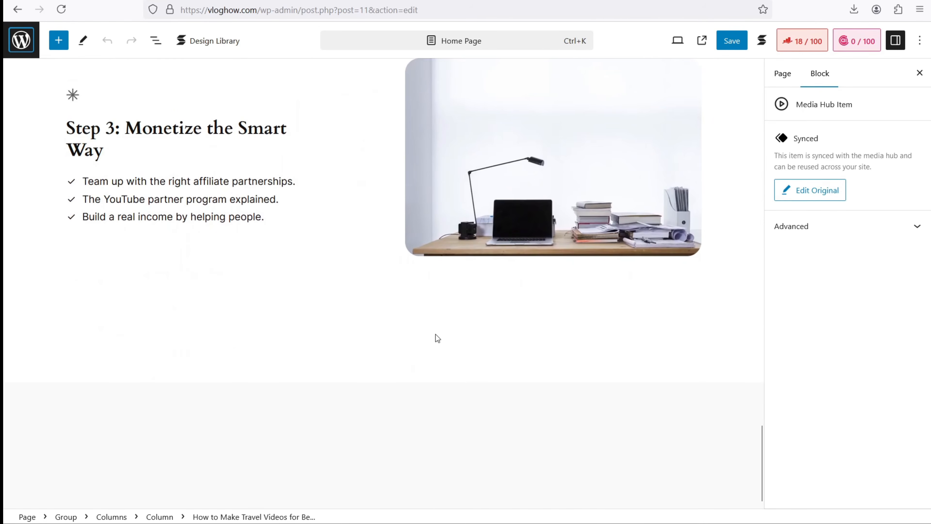
{"action": "left_click", "coordinate": [373, 307]}
{"action": "scroll", "coordinate": [403, 227], "scroll_direction": "up", "scroll_amount": 5}
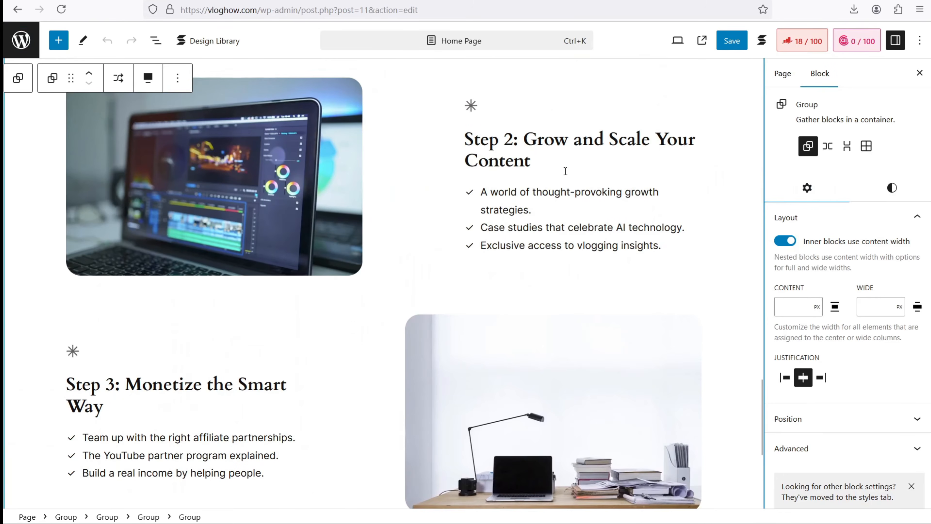
{"action": "scroll", "coordinate": [564, 159], "scroll_direction": "down", "scroll_amount": 5}
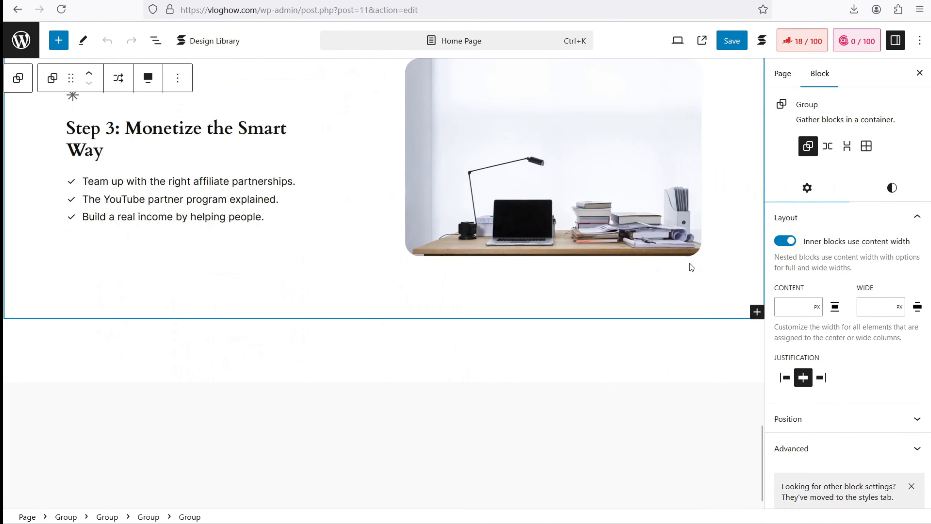
{"action": "left_click", "coordinate": [755, 312]}
{"action": "type", "text": "but"}
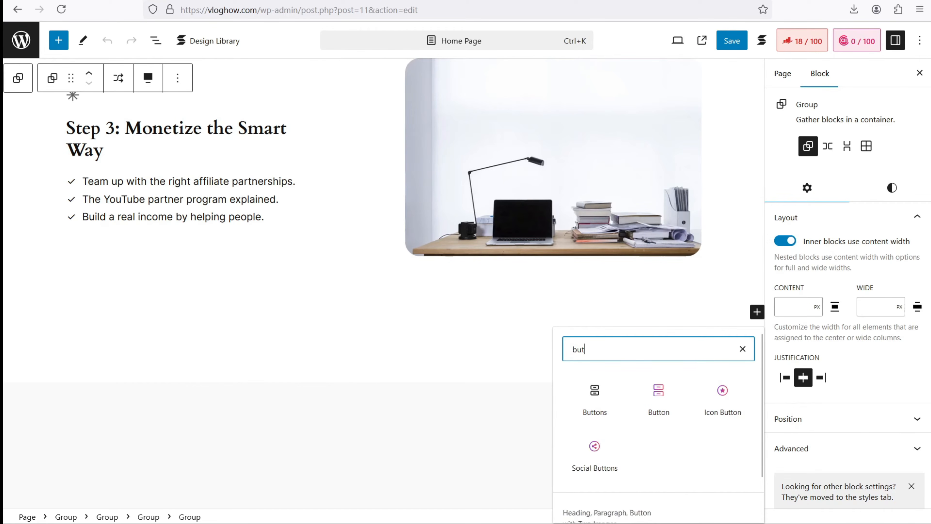
{"action": "left_click", "coordinate": [657, 403]}
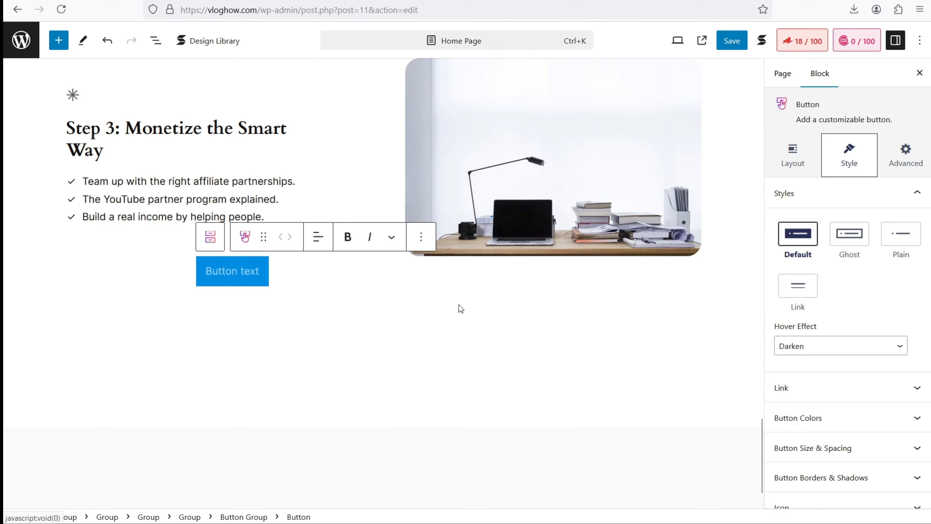
Label the new button 'Get the $0-1K Mini Course'.
{"action": "left_click_drag", "start_coordinate": [760, 436], "coordinate": [754, 134]}
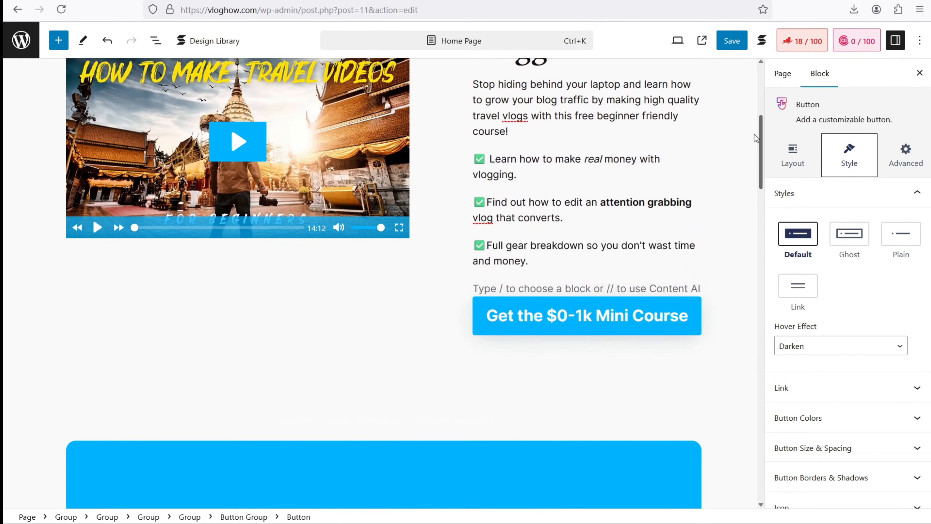
{"action": "left_click_drag", "start_coordinate": [762, 140], "coordinate": [774, 419]}
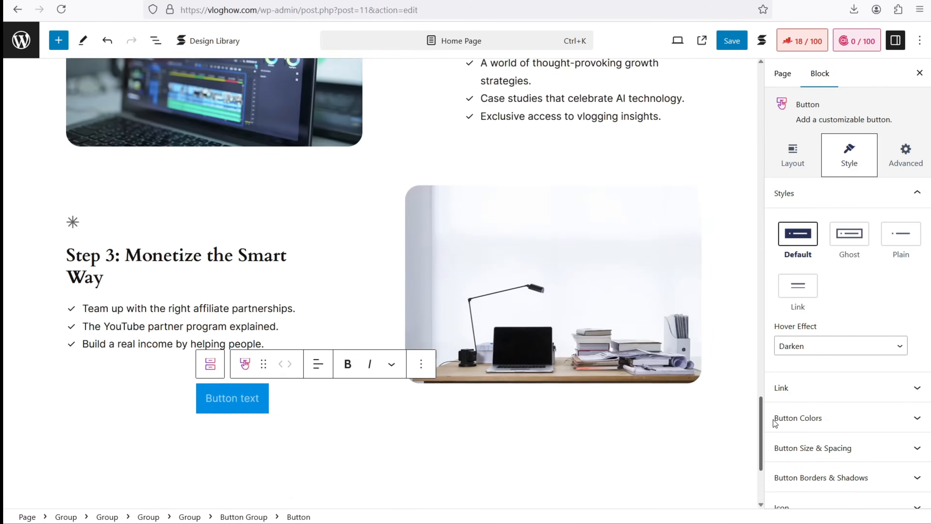
{"action": "scroll", "coordinate": [420, 378], "scroll_direction": "down", "scroll_amount": 3}
{"action": "left_click", "coordinate": [251, 294]}
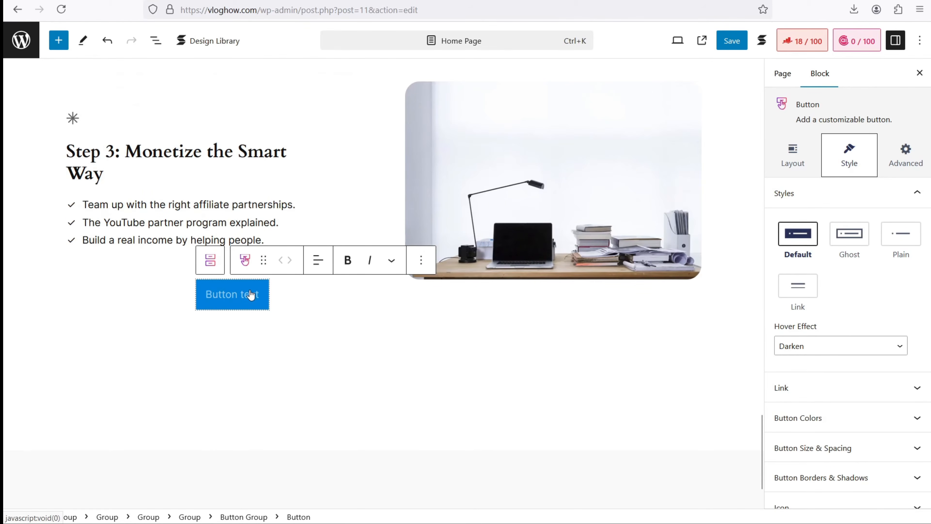
{"action": "type", "text": "Get the"}
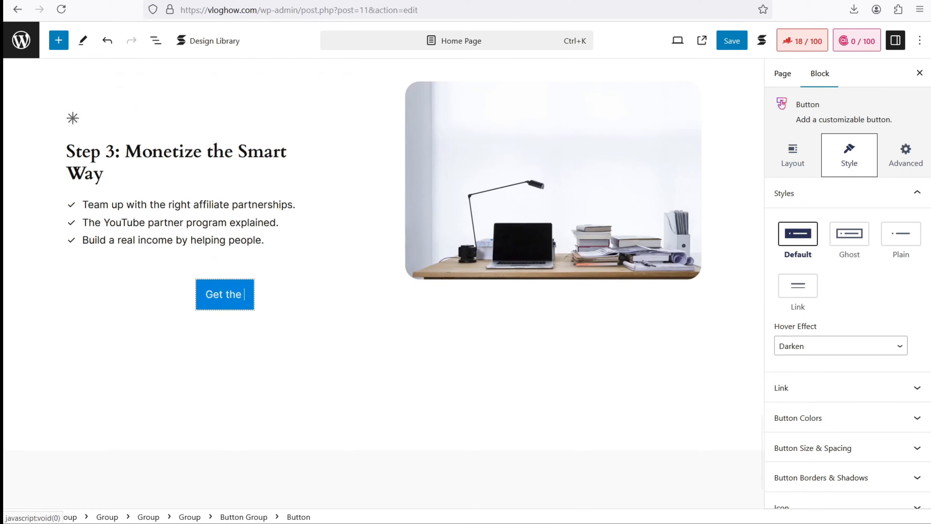
{"action": "left_click_drag", "start_coordinate": [767, 434], "coordinate": [746, 433]}
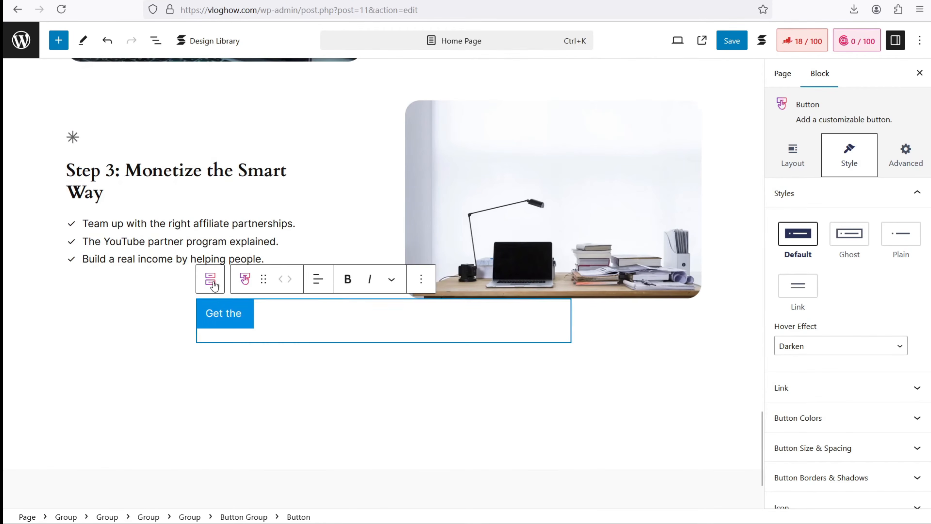
{"action": "left_click", "coordinate": [236, 313]}
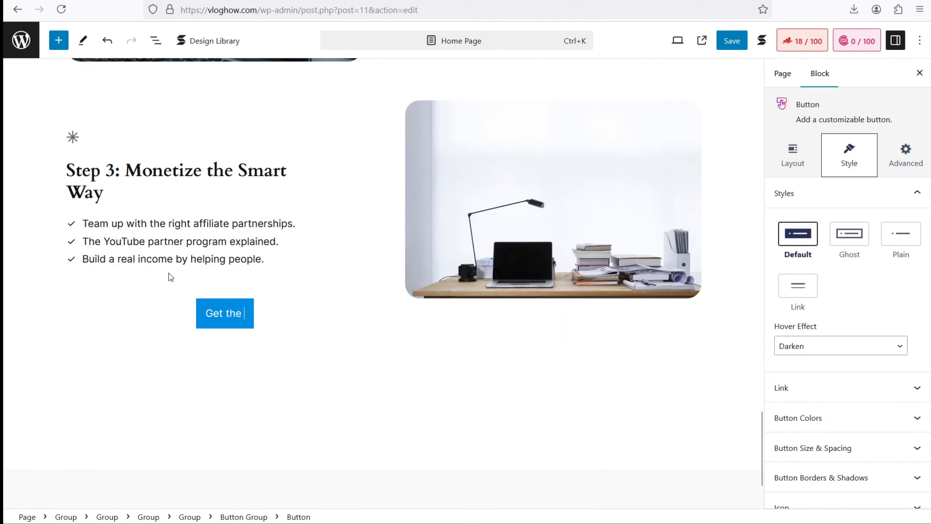
{"action": "type", "text": "$0-1K Mini Course"}
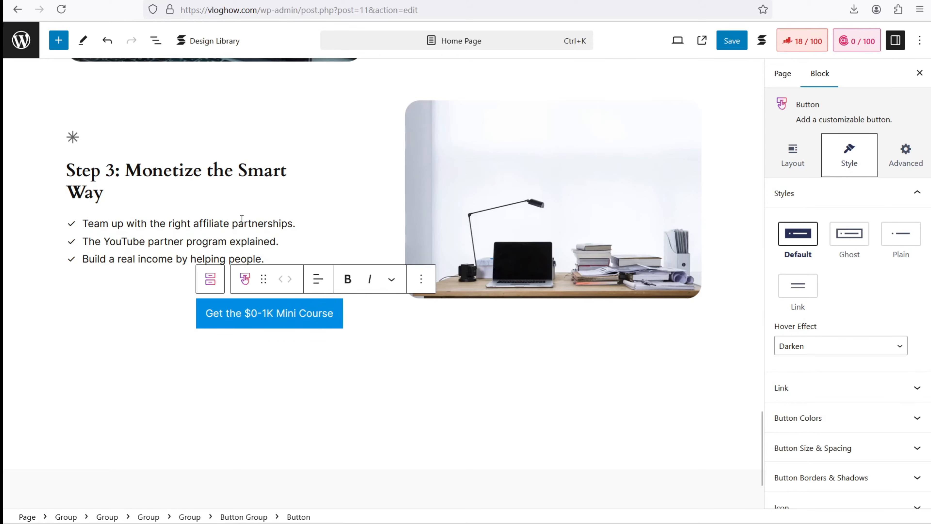
Copy the hex colour 00B3FF from the hero Mini Course button's colour picker.
{"action": "left_click_drag", "start_coordinate": [763, 426], "coordinate": [761, 135]}
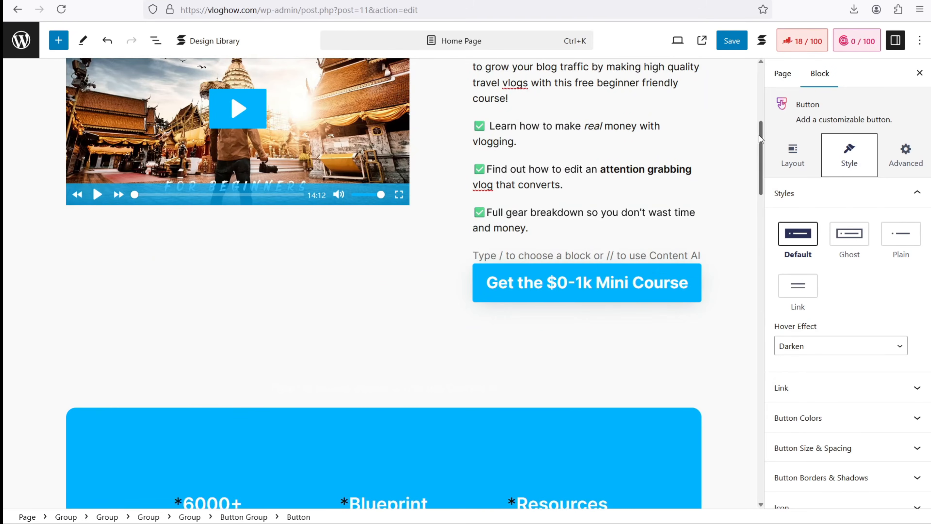
{"action": "left_click", "coordinate": [649, 283]}
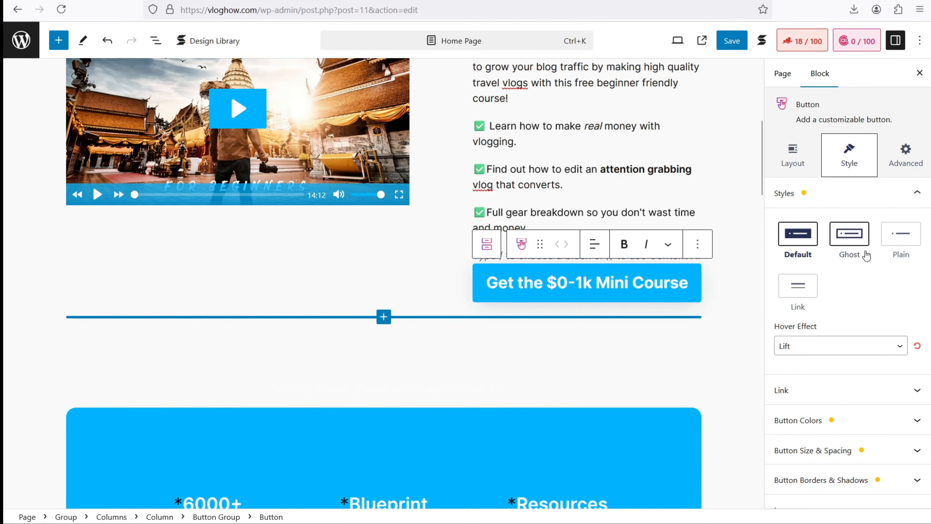
{"action": "scroll", "coordinate": [870, 236], "scroll_direction": "down", "scroll_amount": 2}
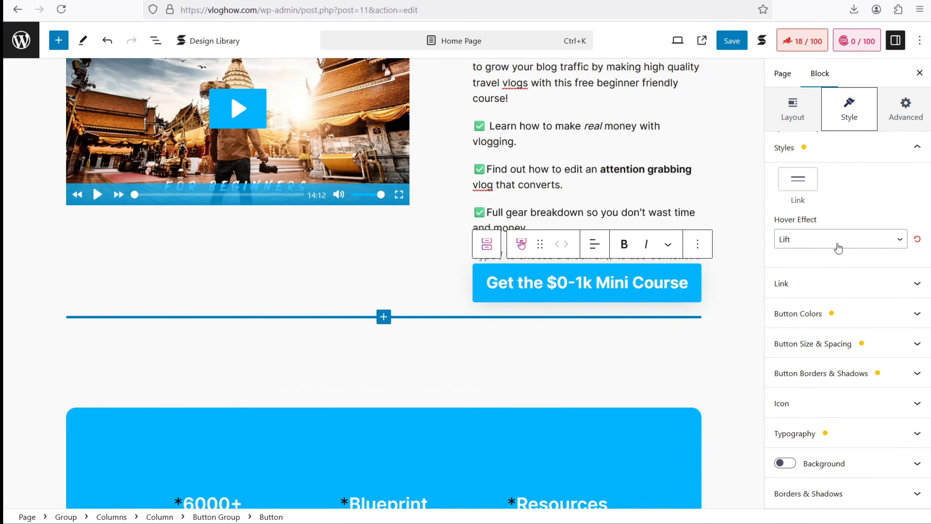
{"action": "left_click", "coordinate": [843, 315]}
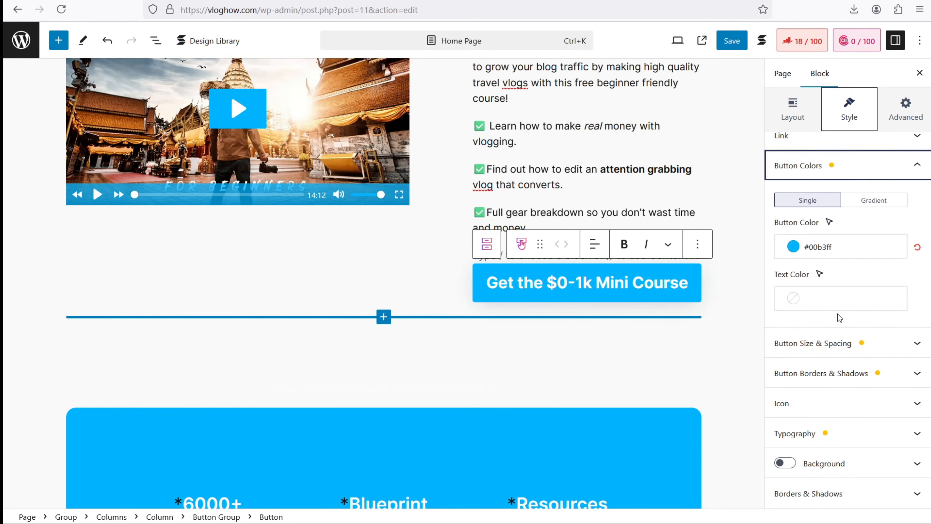
{"action": "left_click", "coordinate": [836, 251]}
{"action": "left_click_drag", "start_coordinate": [641, 420], "coordinate": [606, 420]}
{"action": "right_click", "coordinate": [623, 420]}
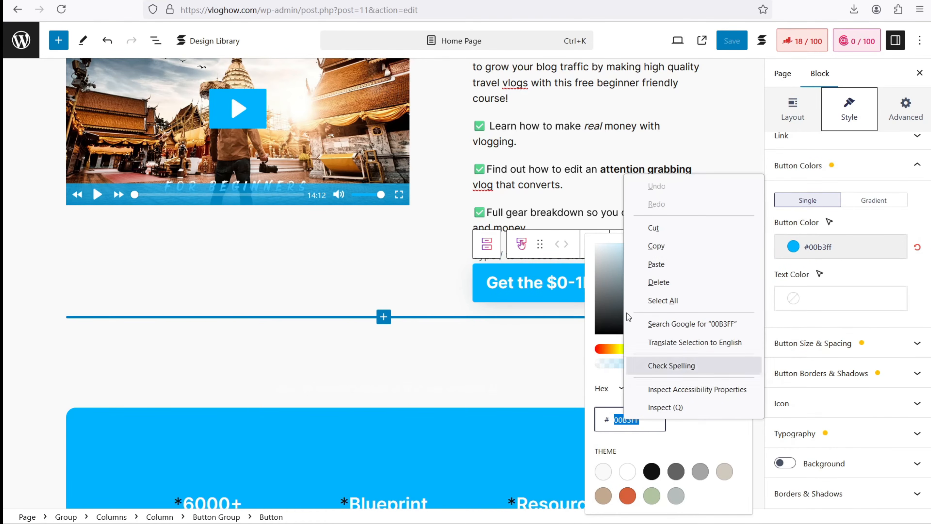
{"action": "left_click", "coordinate": [659, 247]}
Paste 00B3FF as the Step 3 course button's background colour.
{"action": "scroll", "coordinate": [458, 288], "scroll_direction": "down", "scroll_amount": 10}
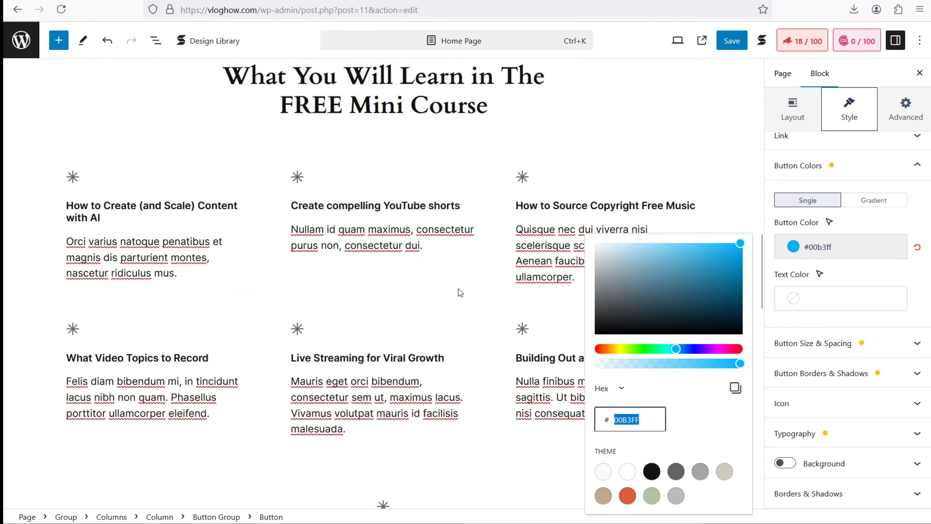
{"action": "scroll", "coordinate": [436, 278], "scroll_direction": "down", "scroll_amount": 10}
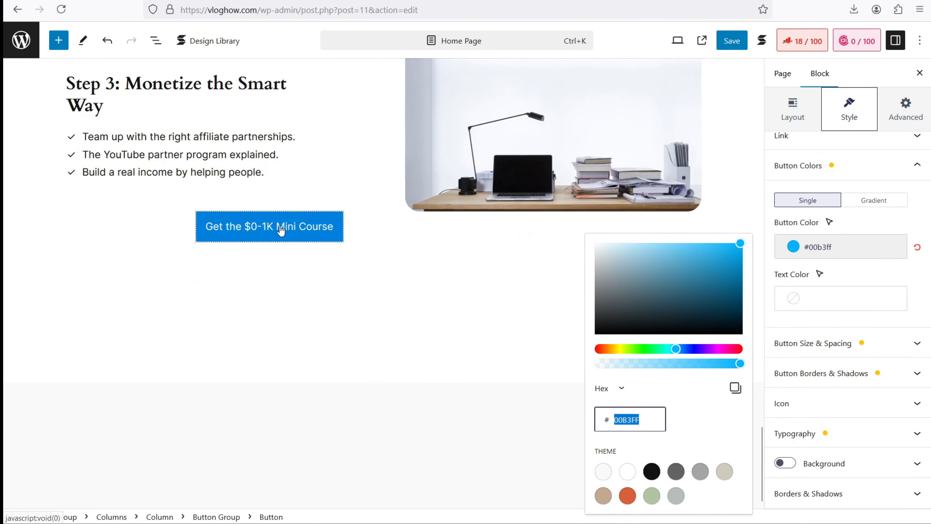
{"action": "left_click", "coordinate": [281, 227]}
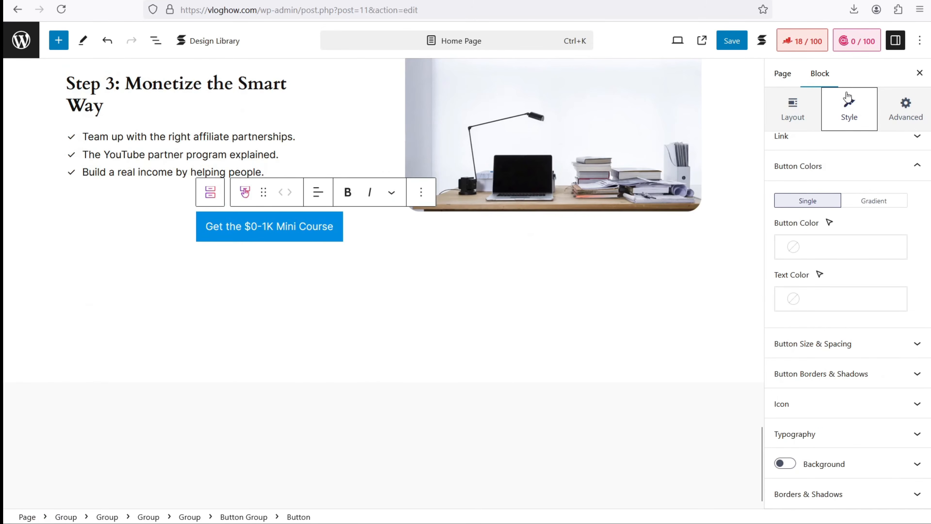
{"action": "left_click", "coordinate": [830, 245]}
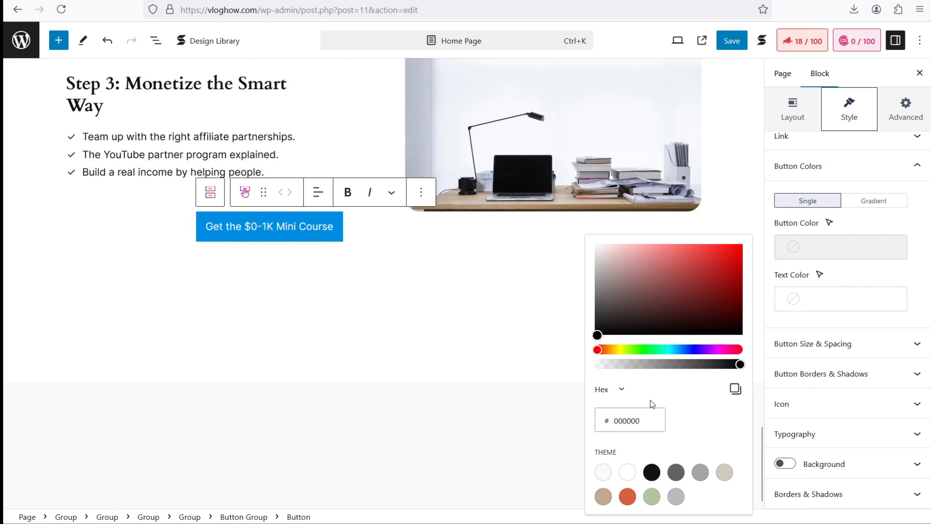
{"action": "left_click", "coordinate": [639, 418]}
{"action": "key", "text": "BackSpace"}
{"action": "key", "text": "BackSpace"}
{"action": "key", "text": "BackSpace"}
{"action": "key", "text": "BackSpace"}
{"action": "key", "text": "BackSpace"}
{"action": "key", "text": "BackSpace"}
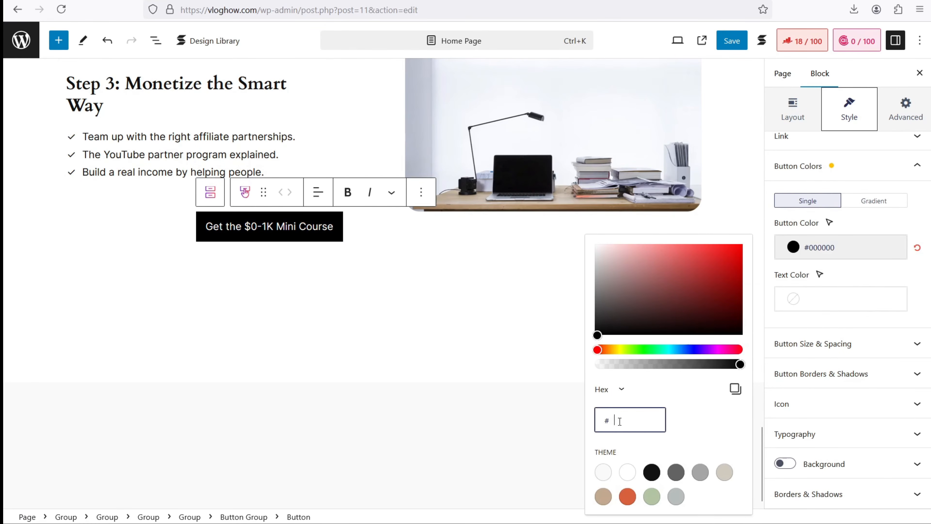
{"action": "right_click", "coordinate": [620, 419]}
{"action": "left_click", "coordinate": [651, 307]}
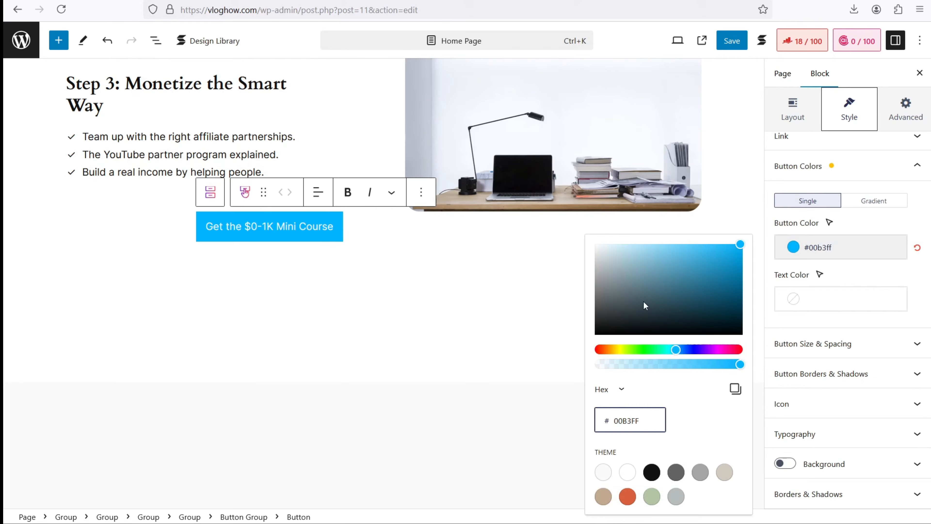
{"action": "left_click", "coordinate": [241, 155]}
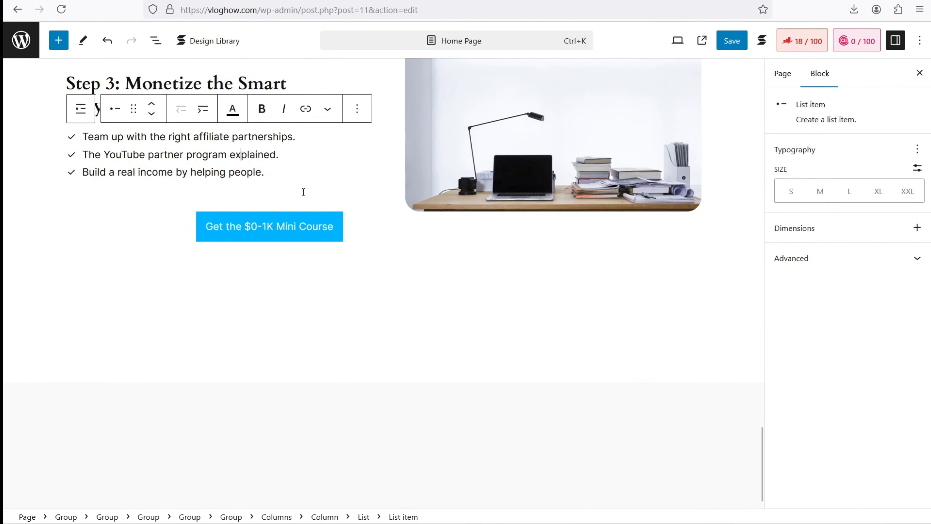
Turn on Full Width Buttons for the Step 3 button group, then expand the button's style options.
{"action": "left_click", "coordinate": [346, 227]}
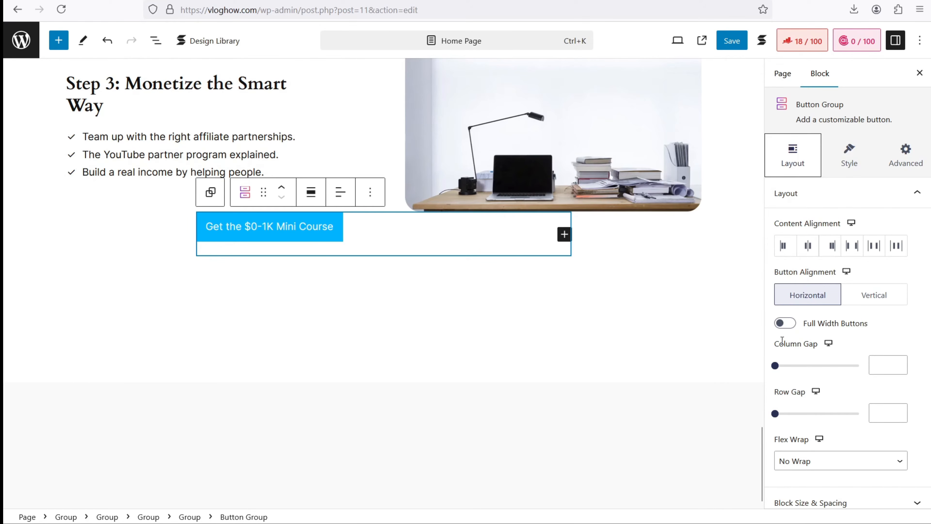
{"action": "left_click", "coordinate": [786, 323]}
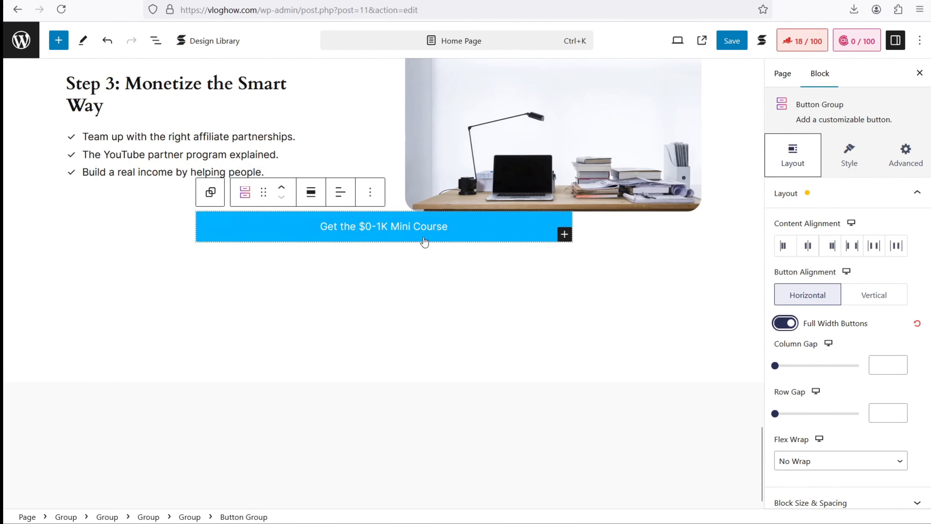
{"action": "left_click", "coordinate": [415, 228]}
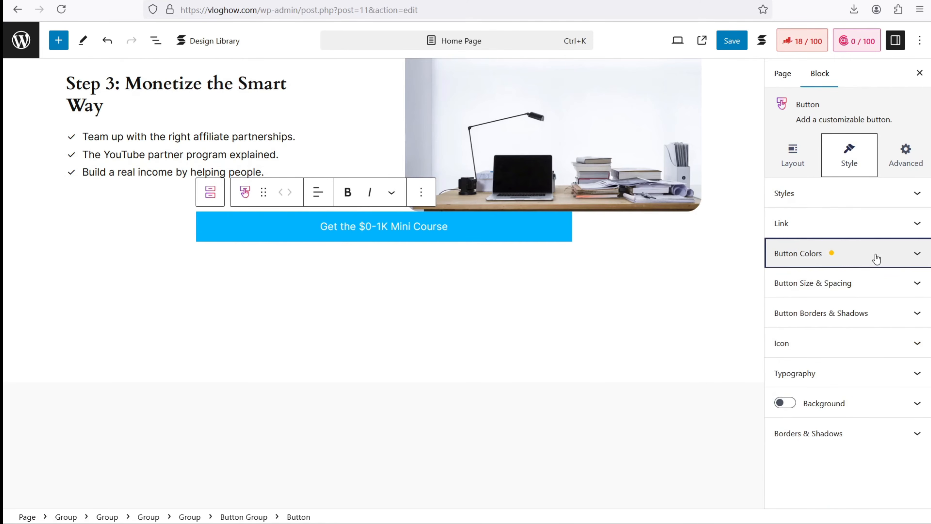
{"action": "left_click", "coordinate": [845, 200]}
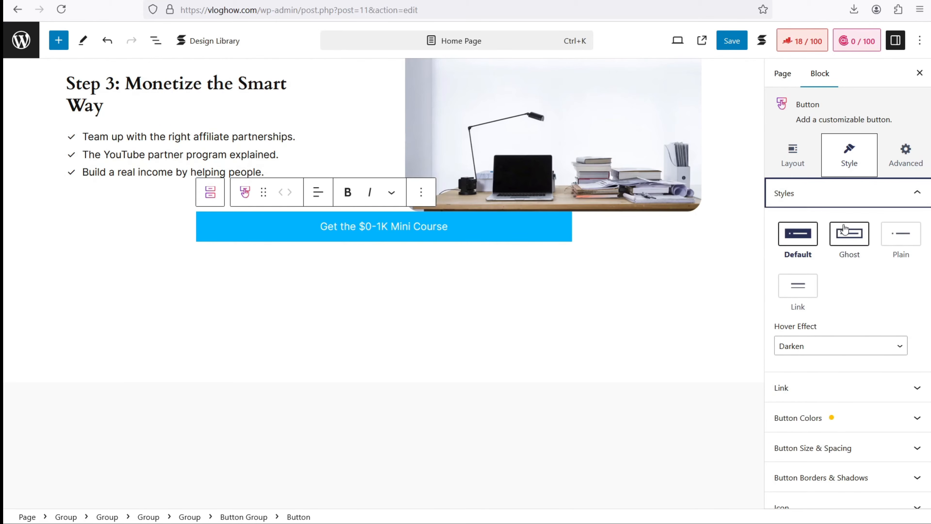
{"action": "left_click", "coordinate": [858, 347]}
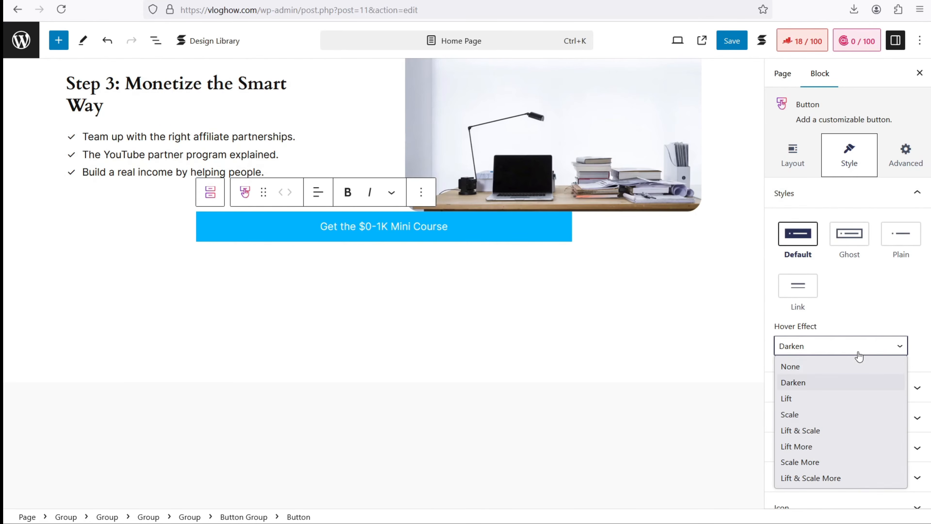
Give the Step 3 course button the Lift hover effect.
{"action": "left_click", "coordinate": [813, 402]}
{"action": "left_click", "coordinate": [851, 198]}
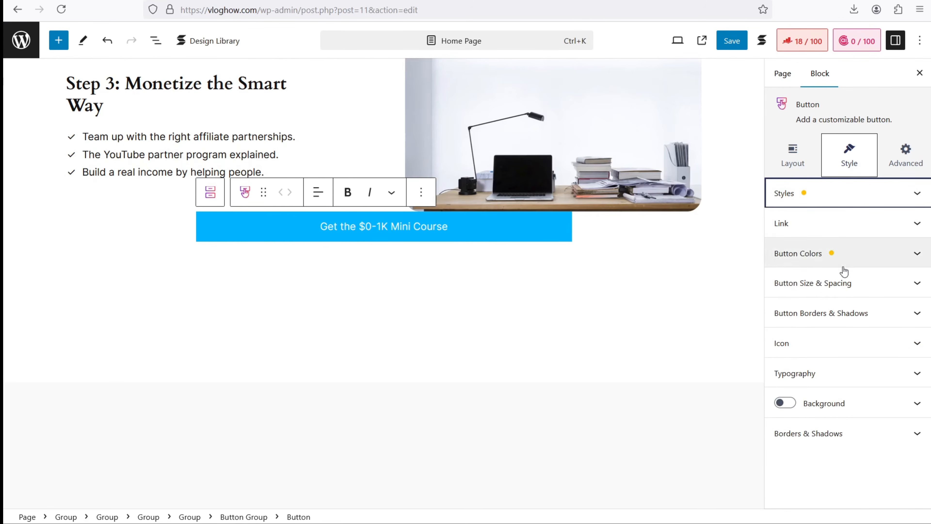
{"action": "left_click", "coordinate": [846, 284]}
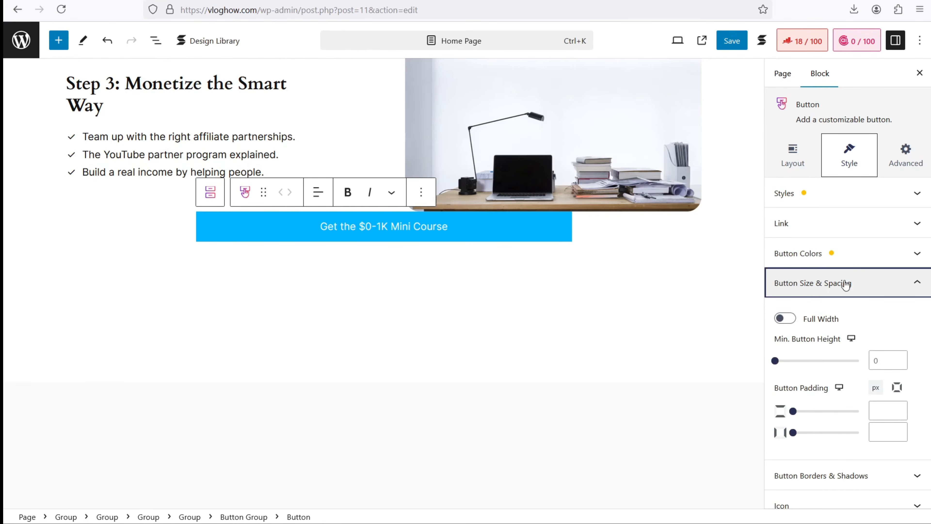
{"action": "left_click", "coordinate": [846, 285]}
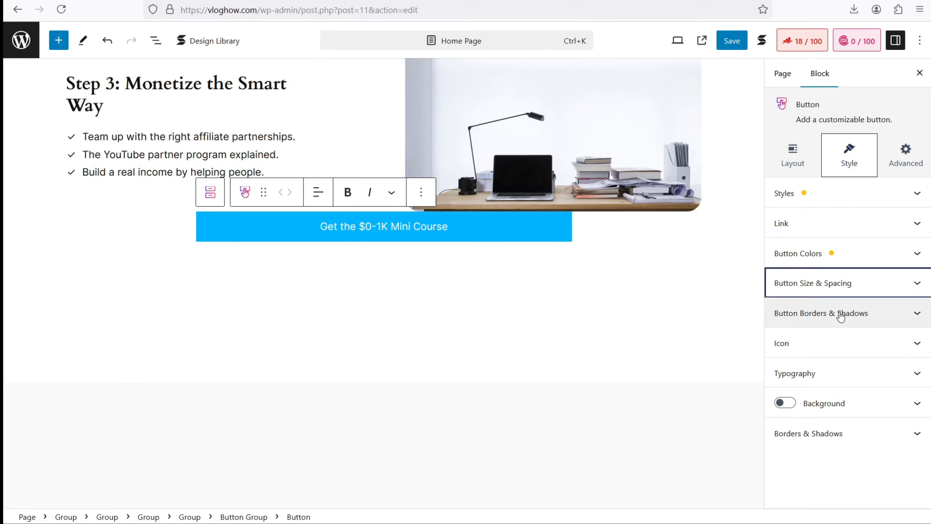
Make the course button label Bold with a 35 px font size.
{"action": "left_click", "coordinate": [837, 373]}
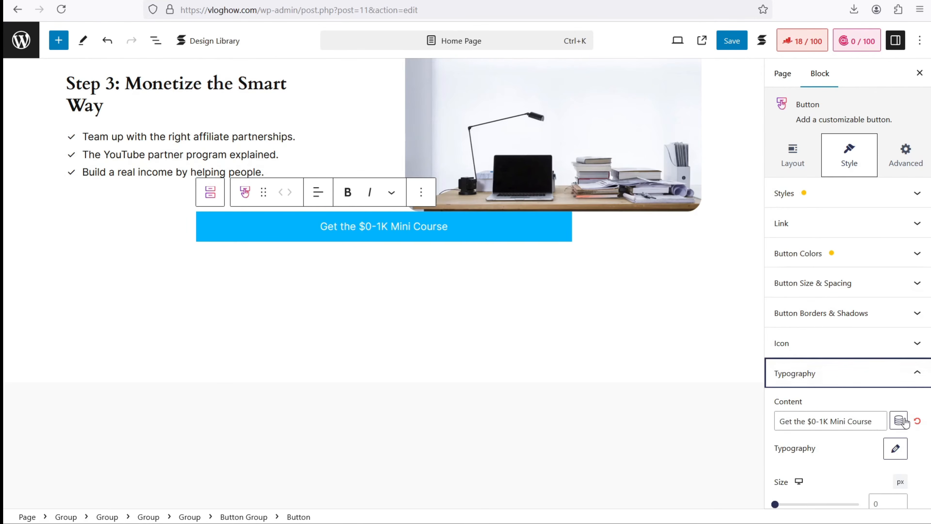
{"action": "scroll", "coordinate": [898, 418], "scroll_direction": "down", "scroll_amount": 2}
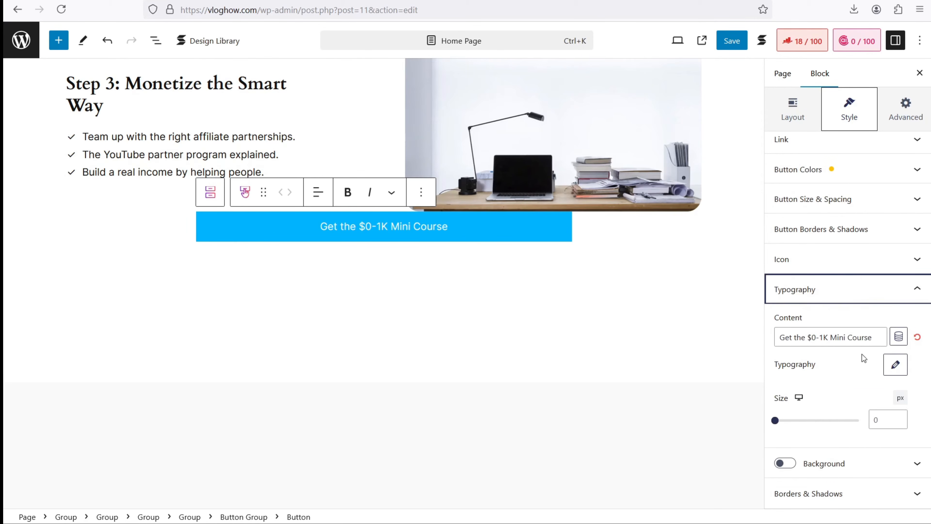
{"action": "left_click", "coordinate": [896, 365]}
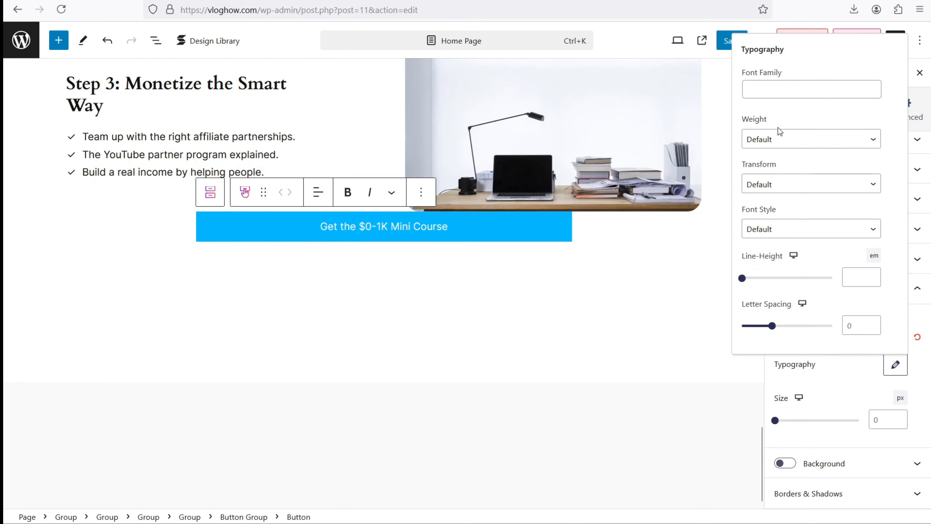
{"action": "left_click", "coordinate": [783, 140]}
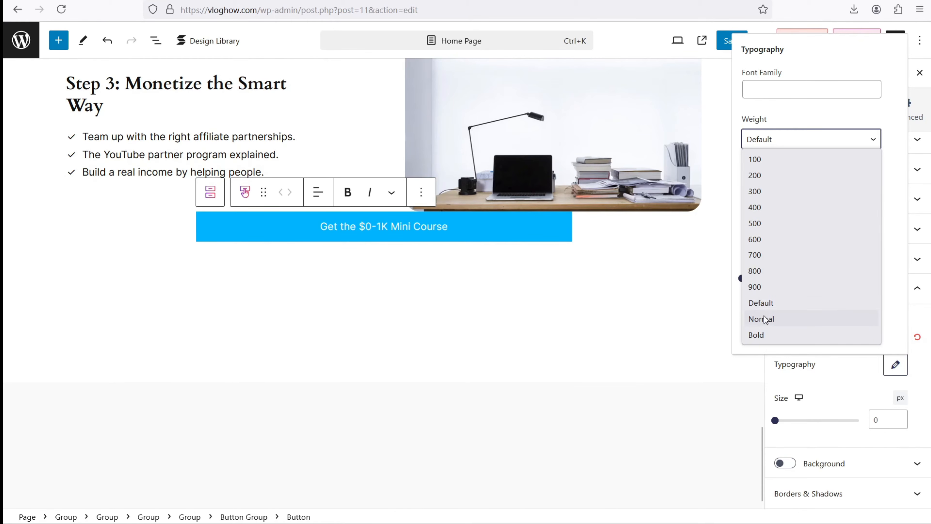
{"action": "left_click", "coordinate": [765, 333]}
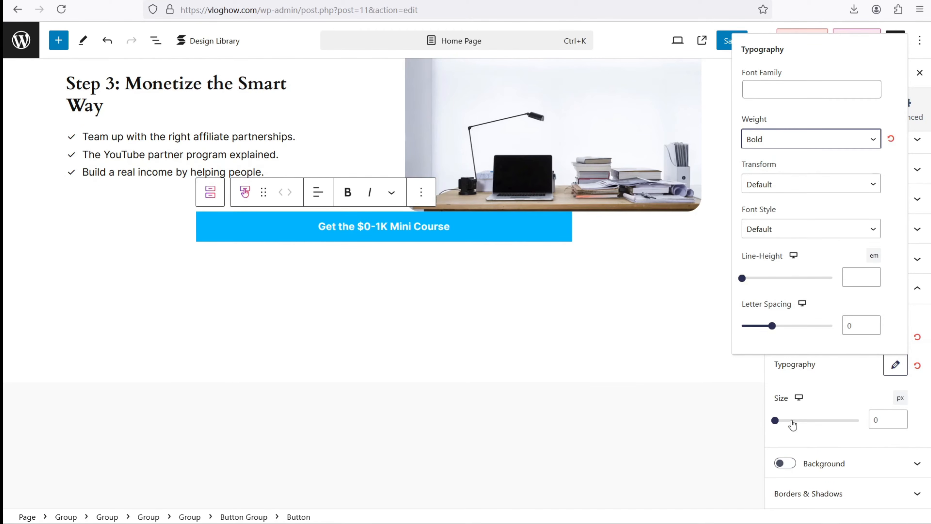
{"action": "left_click_drag", "start_coordinate": [774, 421], "coordinate": [795, 426]}
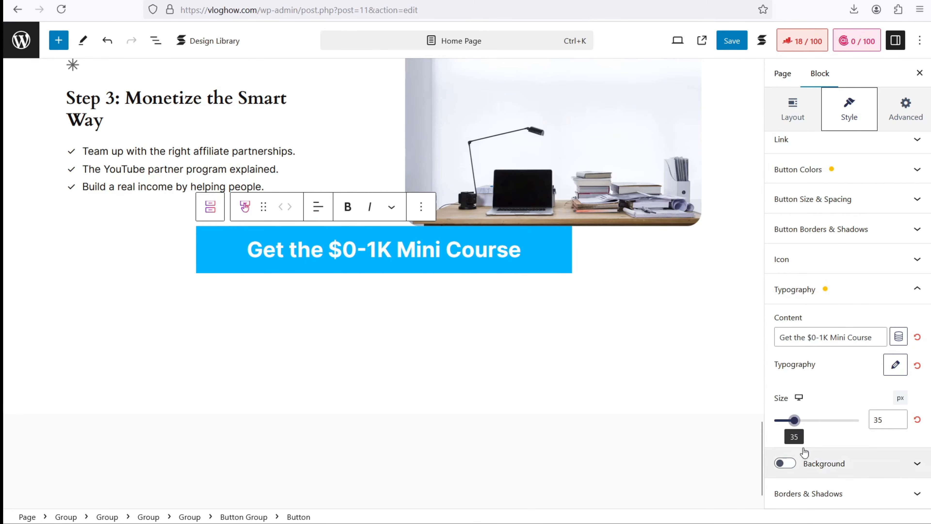
{"action": "left_click_drag", "start_coordinate": [794, 425], "coordinate": [797, 426]}
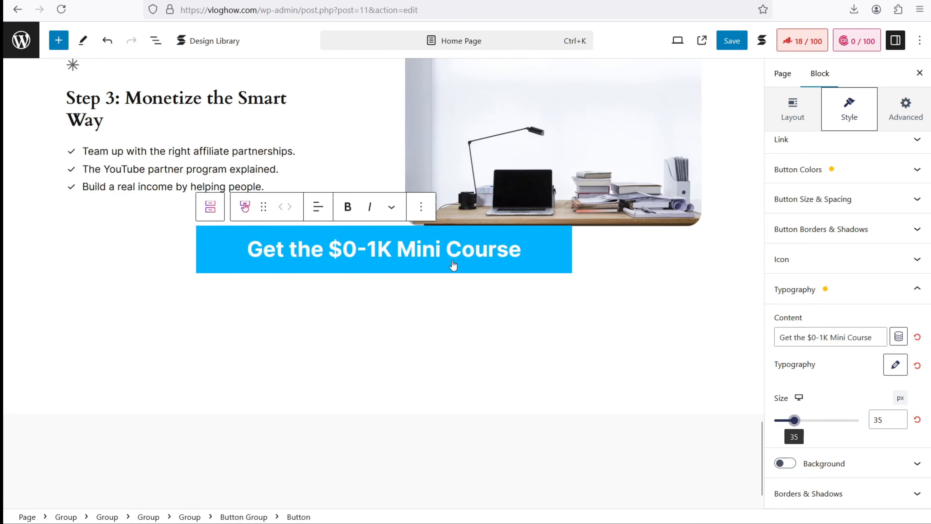
Round the course button's corners and give it a drop shadow of strength 5.
{"action": "left_click", "coordinate": [860, 302]}
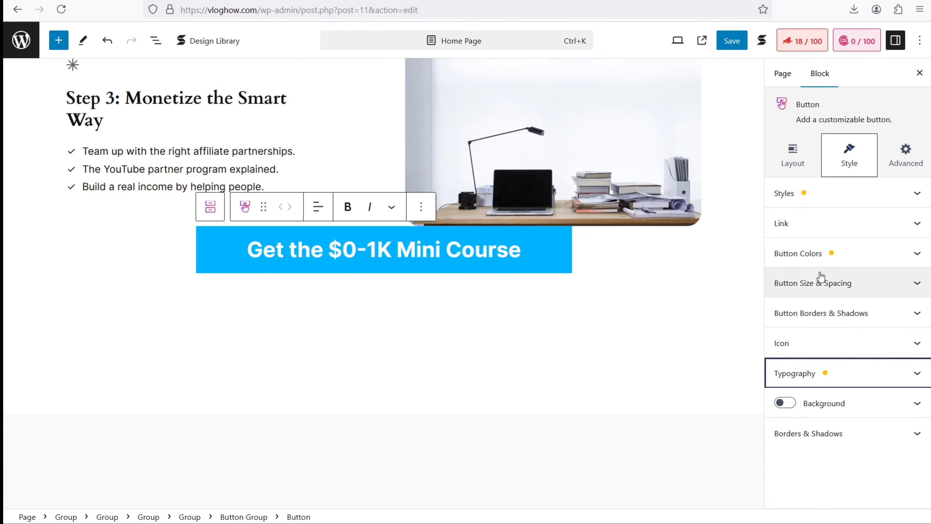
{"action": "left_click", "coordinate": [830, 314]}
{"action": "mouse_move", "coordinate": [775, 407]}
{"action": "left_mouse_down"}
{"action": "mouse_move", "coordinate": [850, 411]}
{"action": "mouse_move", "coordinate": [761, 412]}
{"action": "mouse_move", "coordinate": [789, 413]}
{"action": "left_mouse_up"}
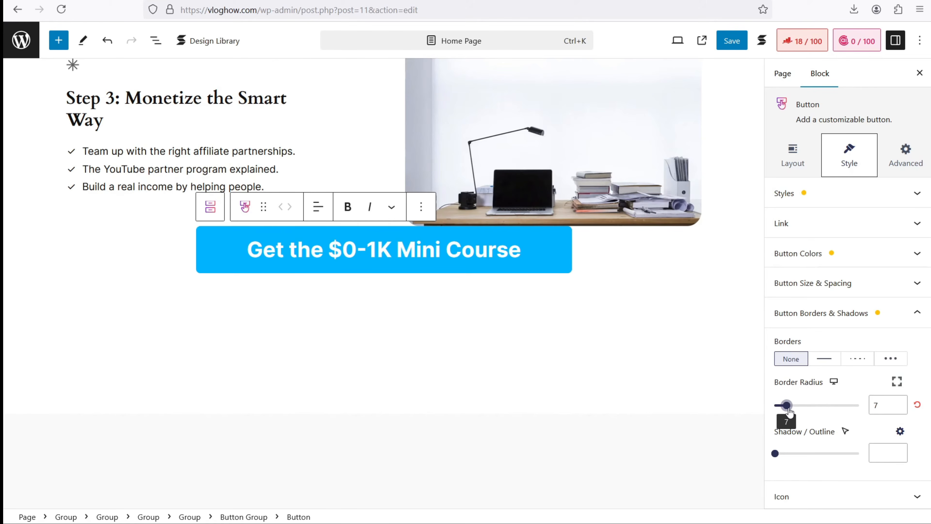
{"action": "left_click_drag", "start_coordinate": [775, 453], "coordinate": [822, 453]}
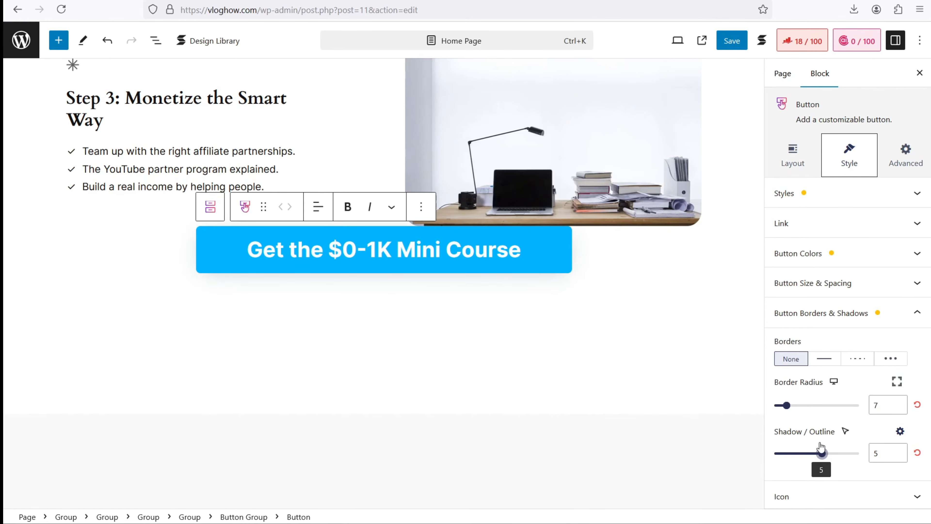
Switch the selection between the course button and its enclosing group.
{"action": "left_click", "coordinate": [436, 315]}
{"action": "left_click", "coordinate": [528, 250]}
{"action": "left_click", "coordinate": [591, 255]}
{"action": "left_click", "coordinate": [571, 250]}
{"action": "left_click", "coordinate": [506, 291]}
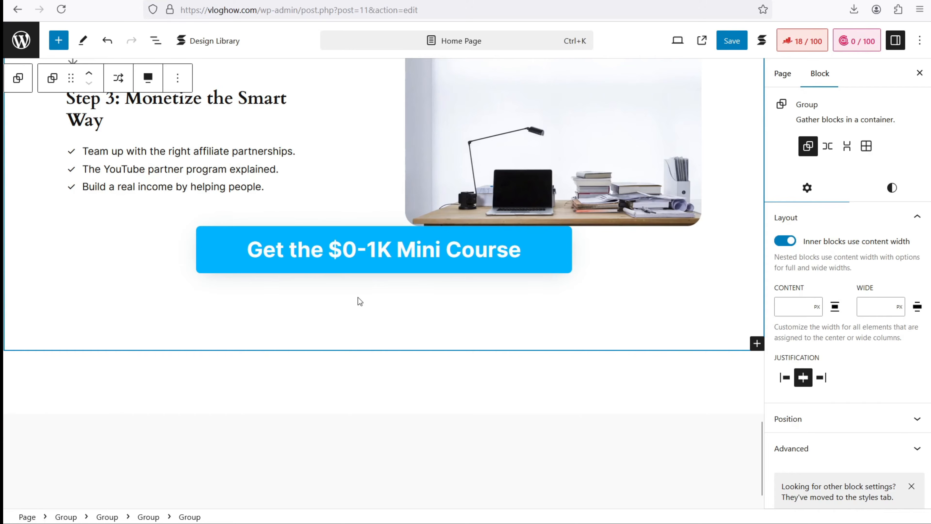
Insert a Spacer above the course button in its group, sized to about 97 px.
{"action": "left_click", "coordinate": [514, 127]}
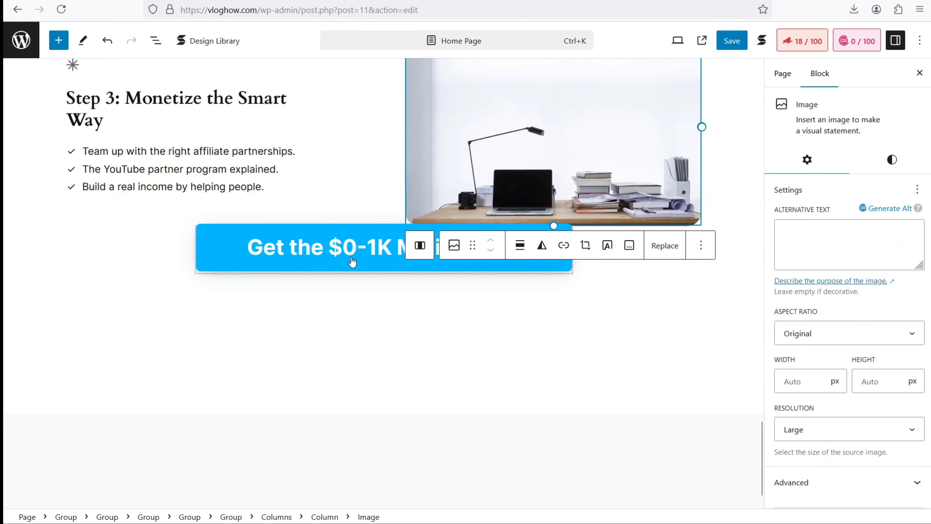
{"action": "left_click", "coordinate": [351, 245]}
{"action": "left_click", "coordinate": [508, 259]}
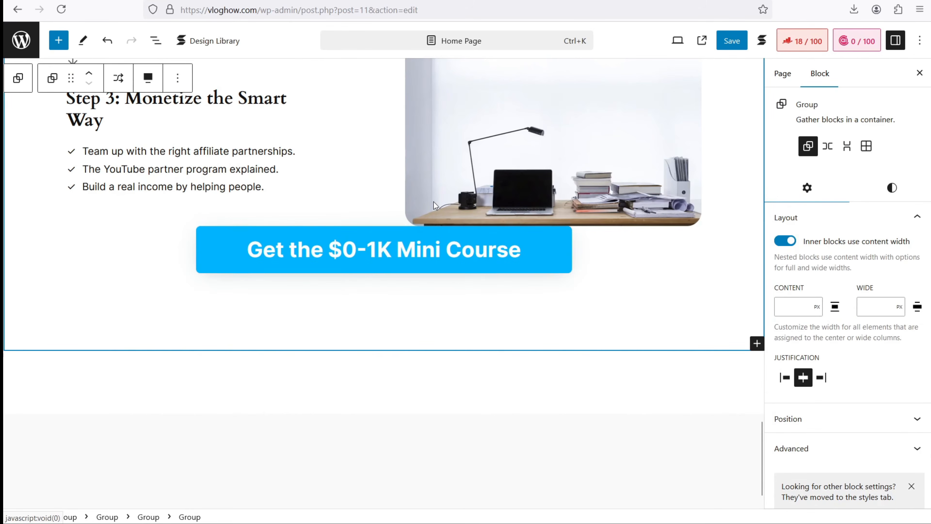
{"action": "scroll", "coordinate": [455, 202], "scroll_direction": "up", "scroll_amount": 2}
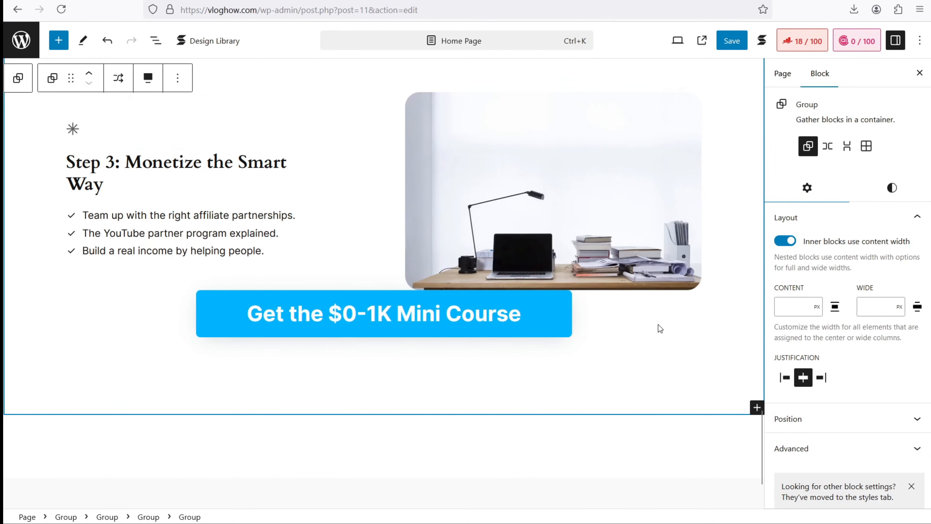
{"action": "left_click", "coordinate": [757, 409]}
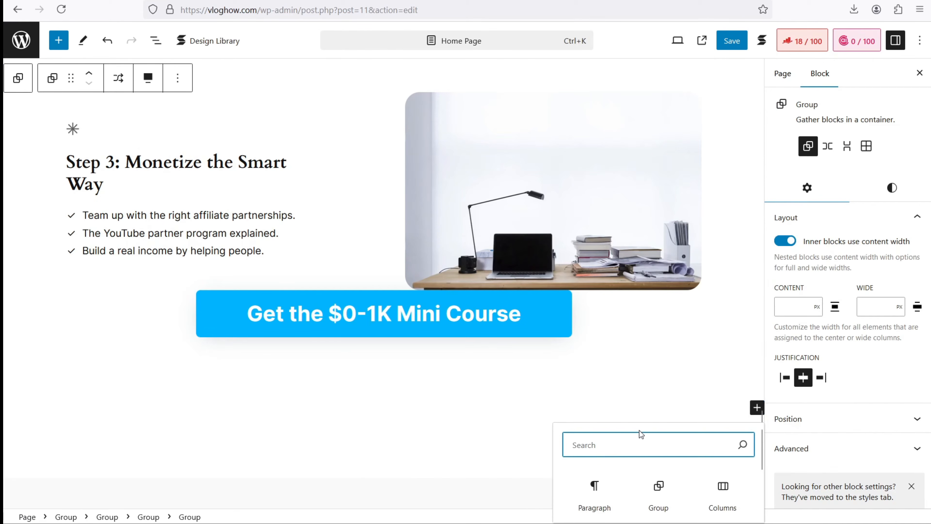
{"action": "type", "text": "sp"}
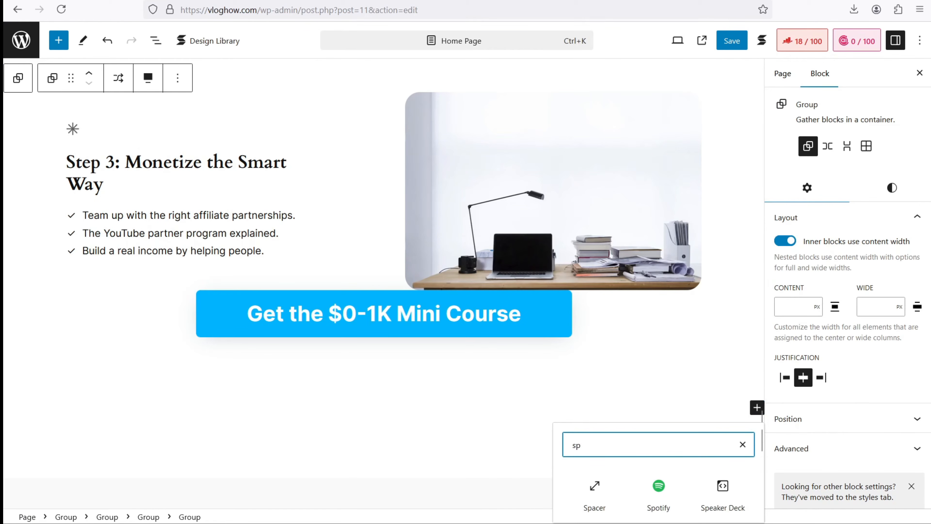
{"action": "left_click", "coordinate": [594, 490]}
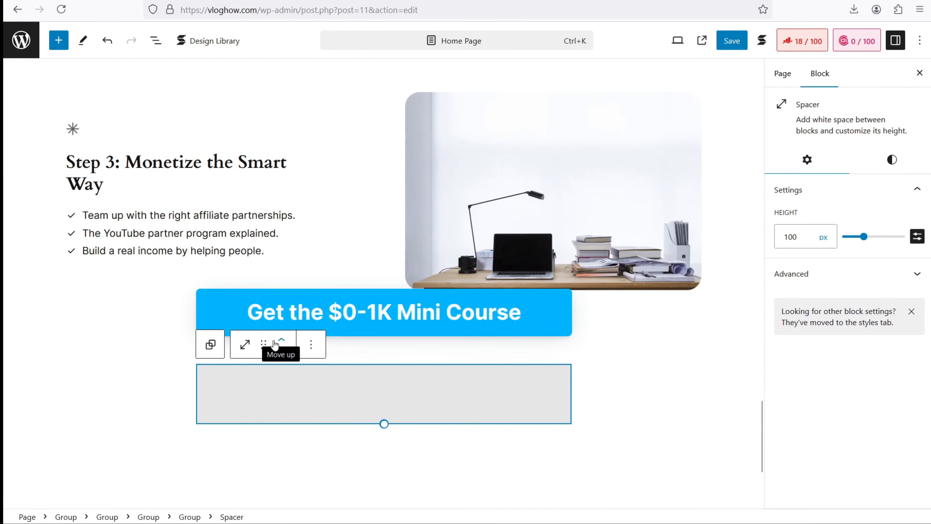
{"action": "left_click", "coordinate": [282, 341]}
{"action": "left_click_drag", "start_coordinate": [385, 421], "coordinate": [387, 381]}
{"action": "left_click", "coordinate": [225, 294]}
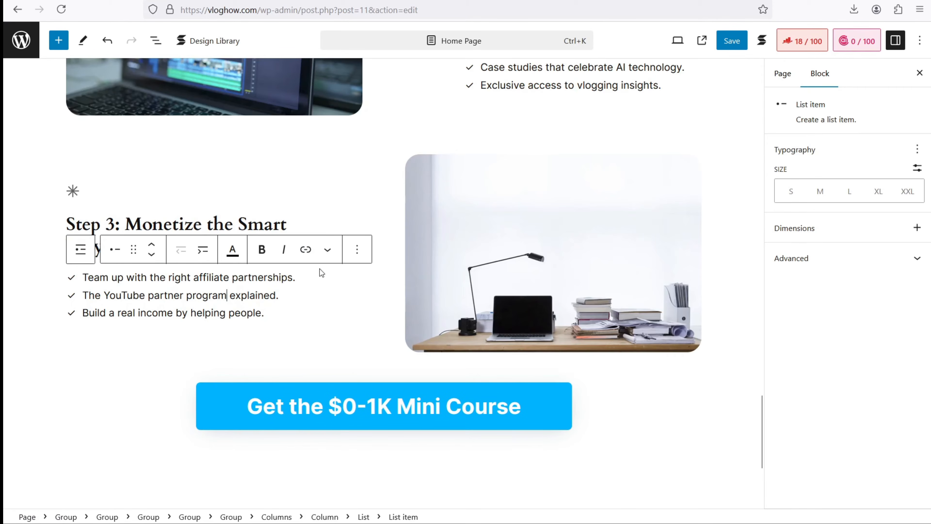
Save the Home Page and reload the live vloghow.com site to review the course button.
{"action": "left_click", "coordinate": [734, 41]}
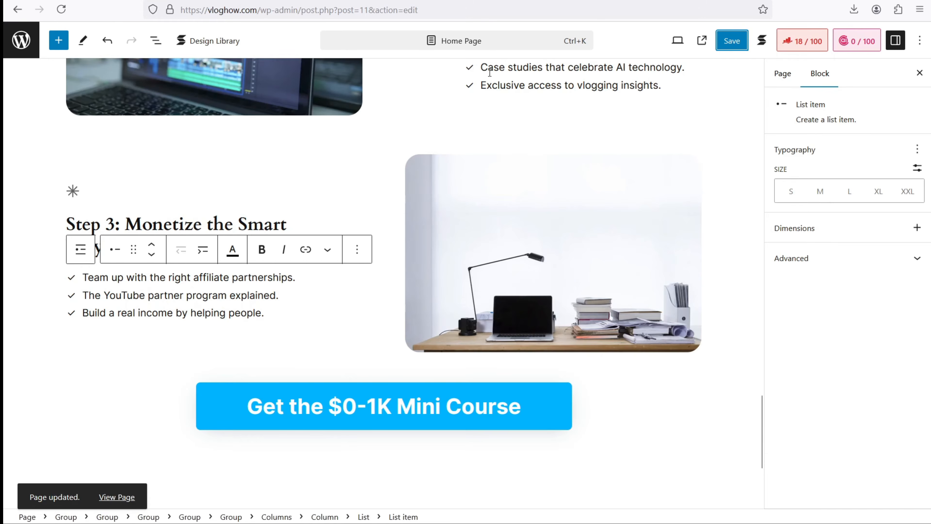
{"action": "left_click", "coordinate": [102, 0]}
{"action": "left_click", "coordinate": [61, 9]}
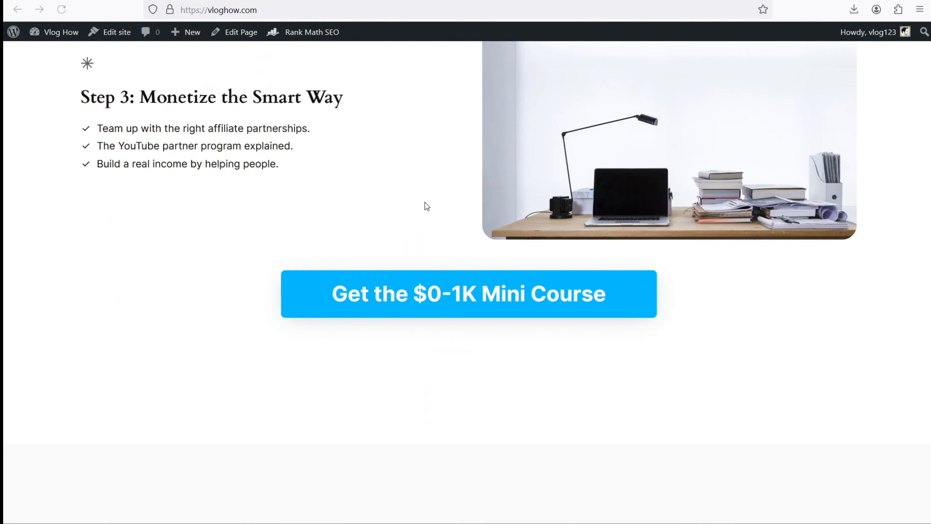
{"action": "scroll", "coordinate": [461, 271], "scroll_direction": "up", "scroll_amount": 15}
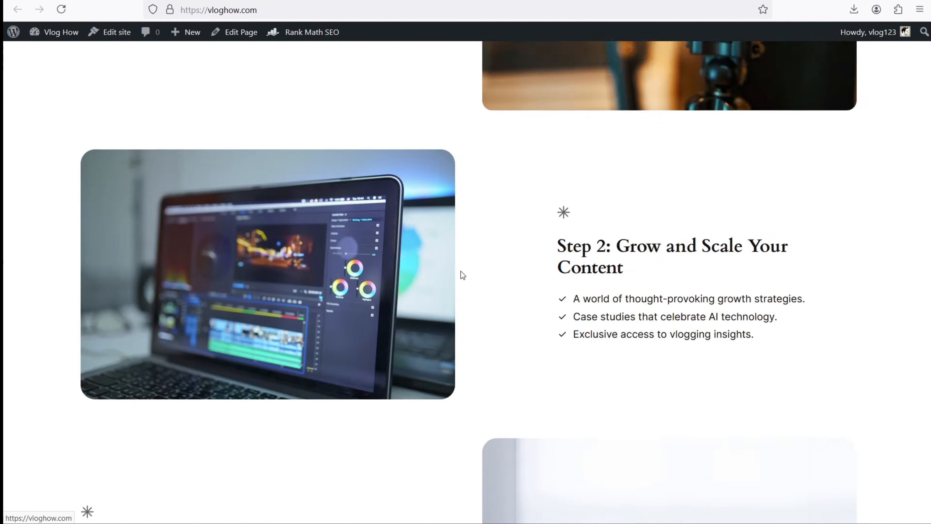
{"action": "scroll", "coordinate": [487, 255], "scroll_direction": "down", "scroll_amount": 20}
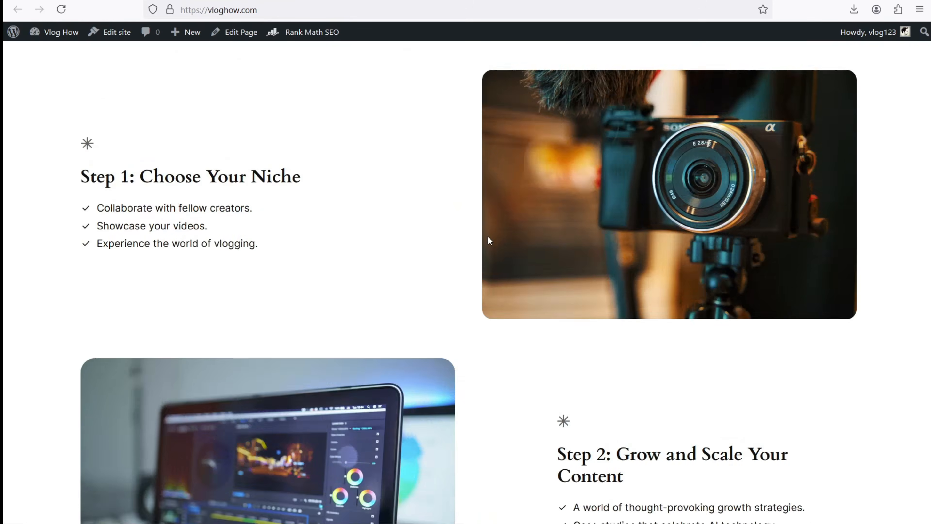
{"action": "scroll", "coordinate": [441, 139], "scroll_direction": "up", "scroll_amount": 5}
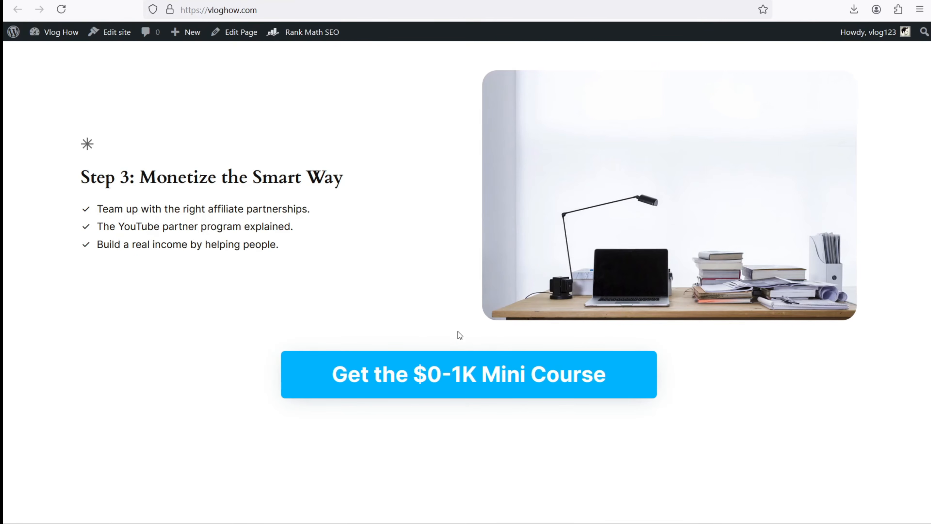
{"action": "scroll", "coordinate": [450, 330], "scroll_direction": "down", "scroll_amount": 5}
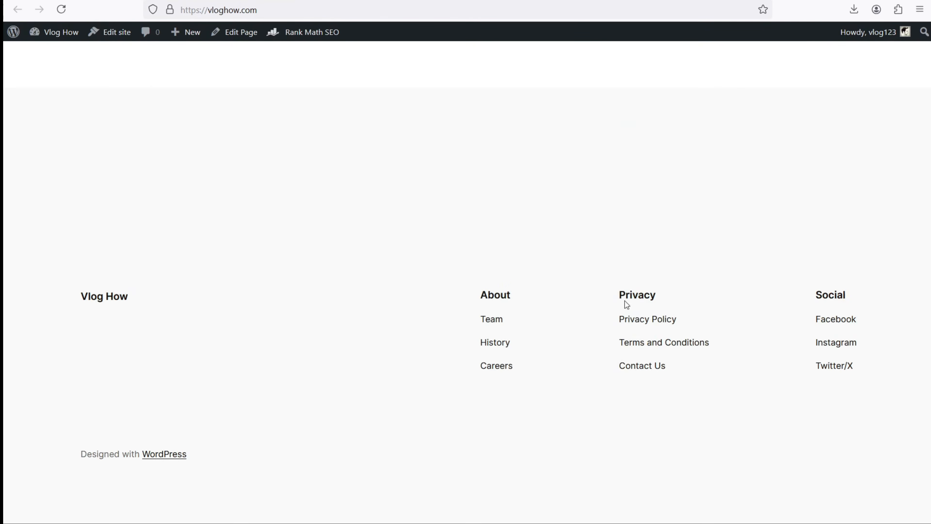
{"action": "scroll", "coordinate": [462, 319], "scroll_direction": "up", "scroll_amount": 5}
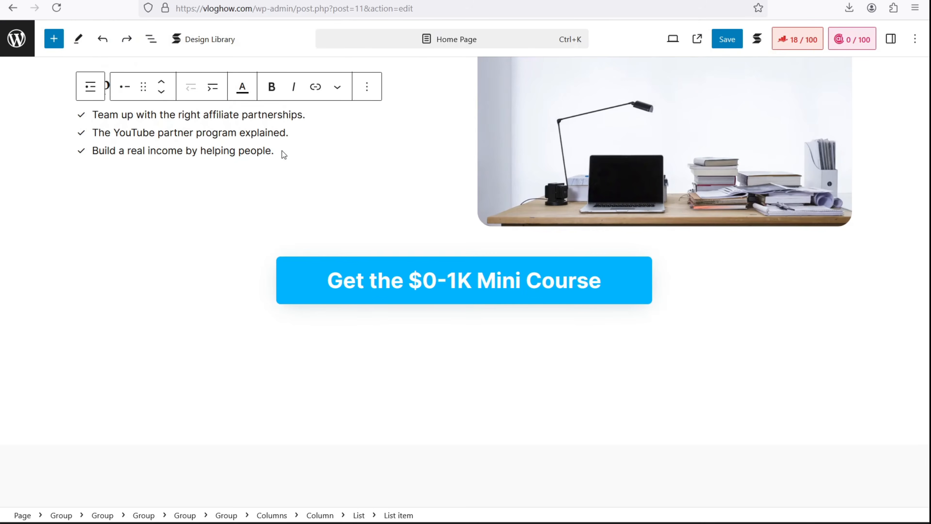
{"action": "scroll", "coordinate": [401, 195], "scroll_direction": "up", "scroll_amount": 10}
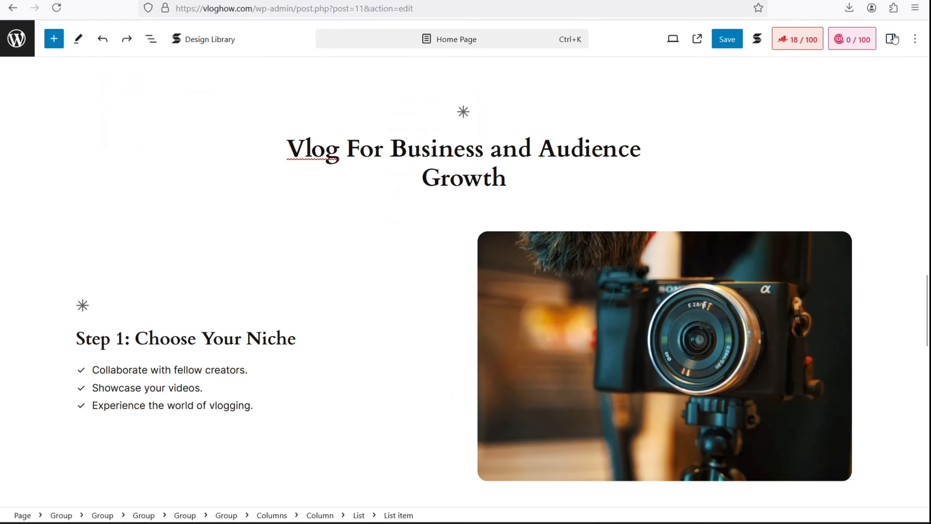
{"action": "left_click", "coordinate": [892, 39]}
{"action": "left_click", "coordinate": [915, 72]}
{"action": "scroll", "coordinate": [442, 171], "scroll_direction": "down", "scroll_amount": 10}
{"action": "scroll", "coordinate": [439, 166], "scroll_direction": "down", "scroll_amount": 8}
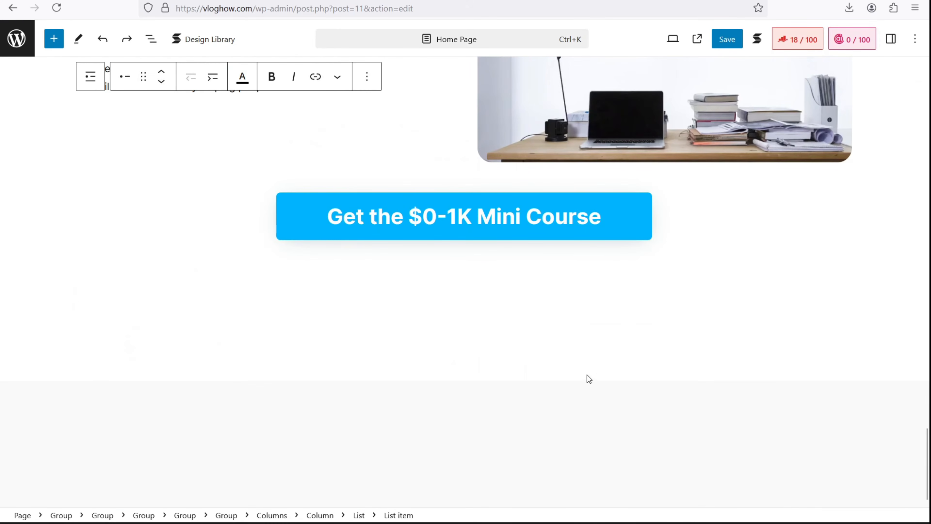
{"action": "left_click", "coordinate": [751, 220]}
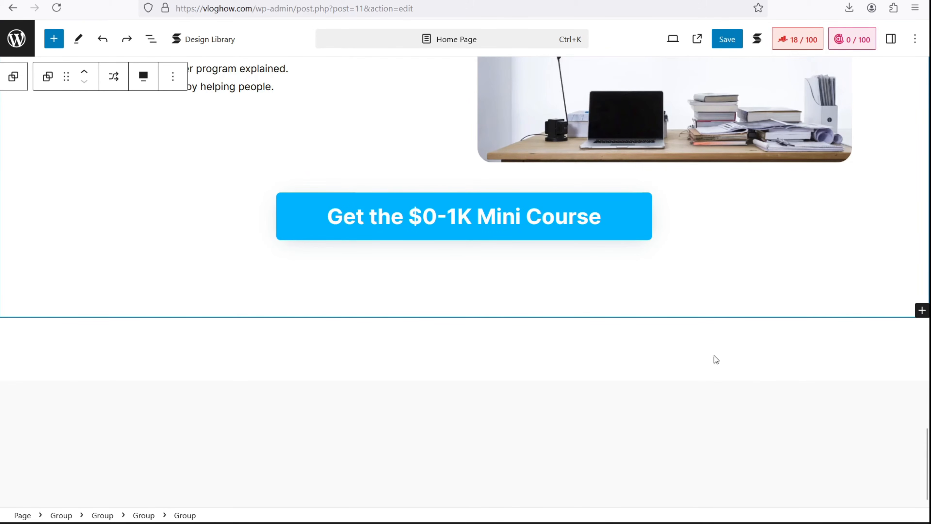
{"action": "left_click", "coordinate": [857, 356]}
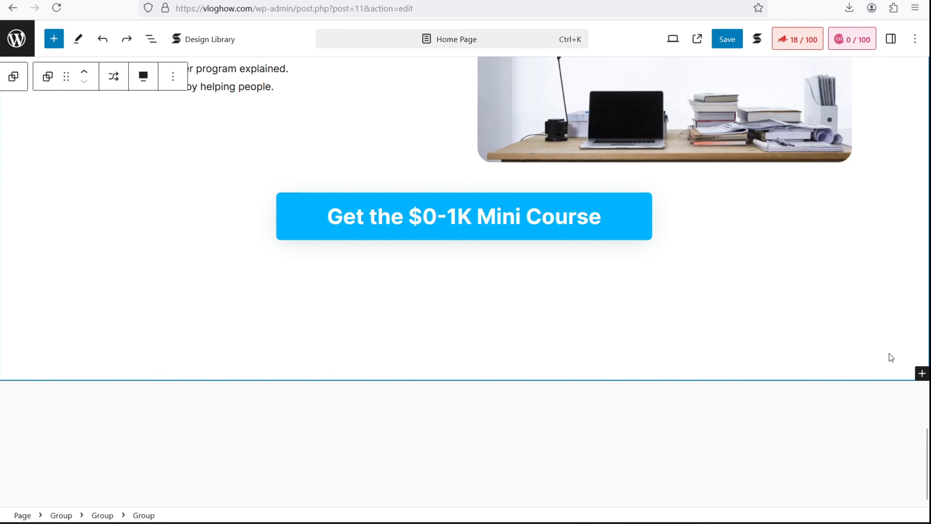
Insert the FAQs pattern from the Featured patterns category into the Home Page.
{"action": "left_click", "coordinate": [922, 374]}
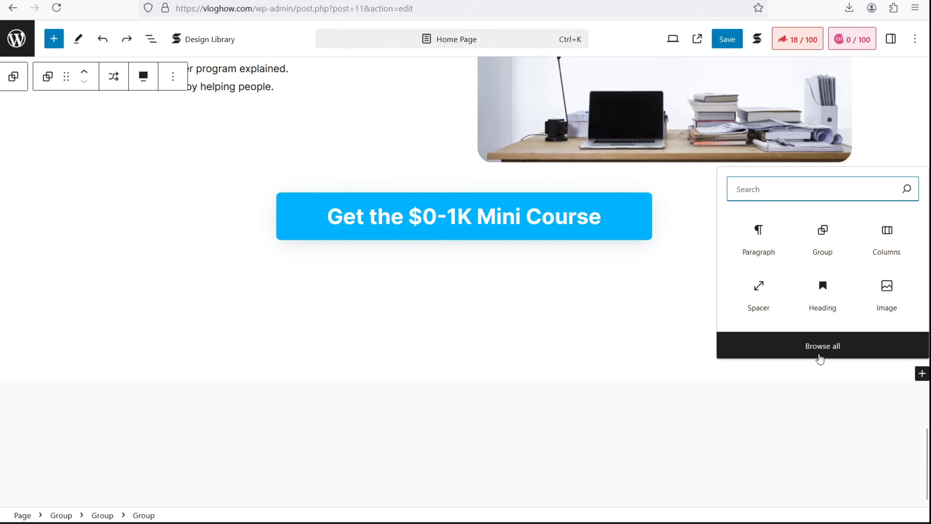
{"action": "left_click", "coordinate": [828, 359]}
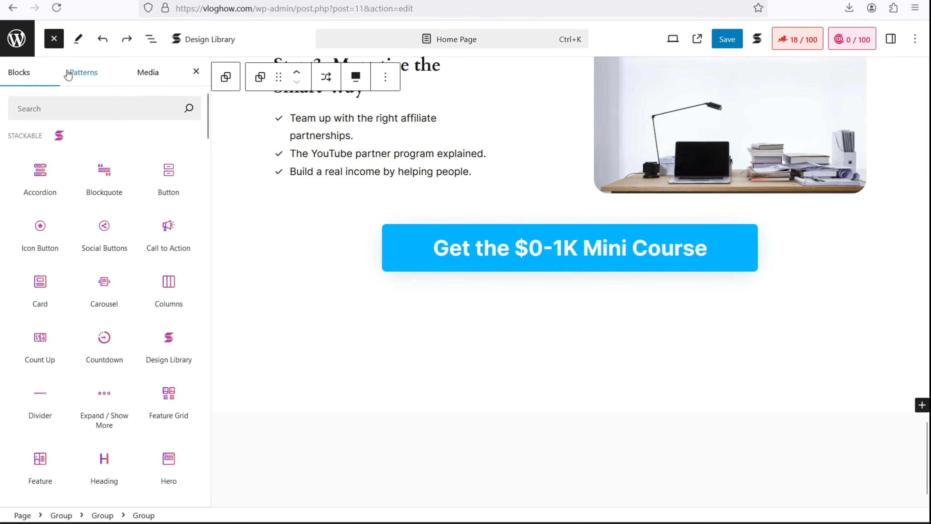
{"action": "left_click", "coordinate": [74, 73]}
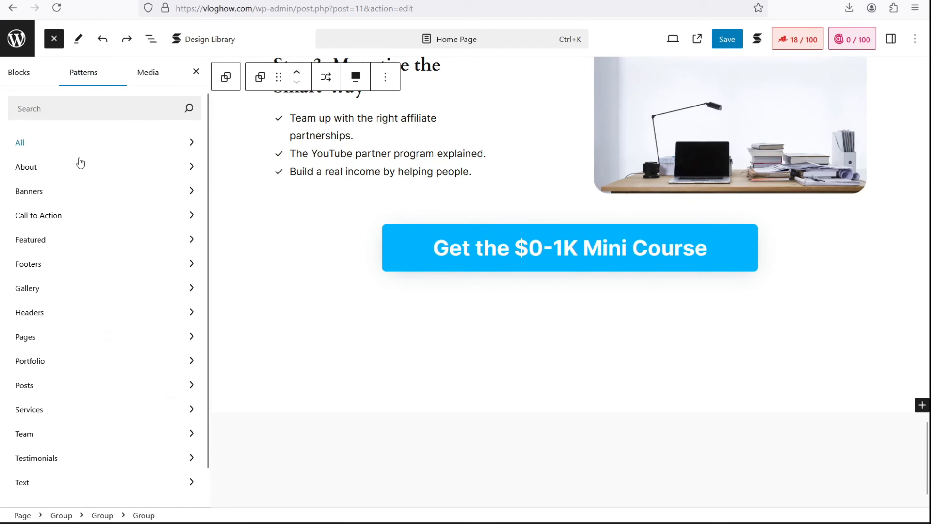
{"action": "left_click", "coordinate": [76, 240]}
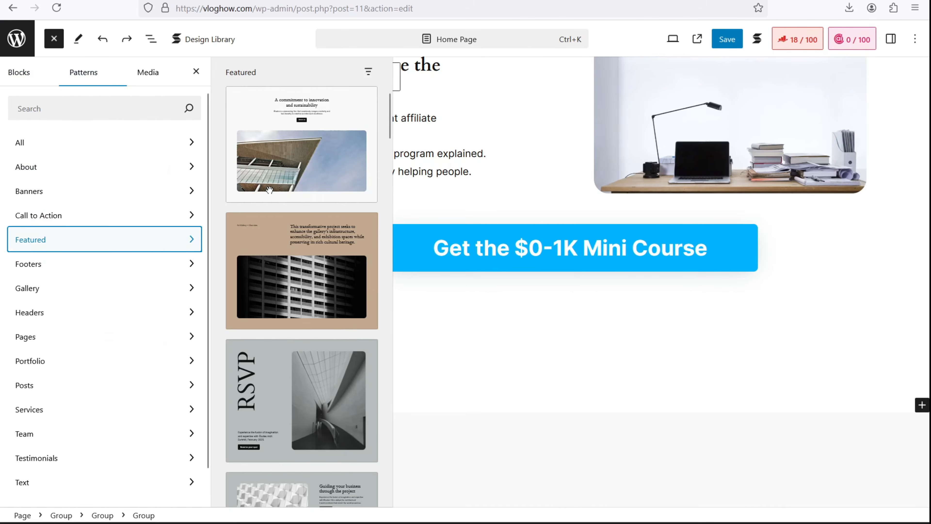
{"action": "scroll", "coordinate": [304, 163], "scroll_direction": "down", "scroll_amount": 8}
{"action": "scroll", "coordinate": [304, 163], "scroll_direction": "down", "scroll_amount": 10}
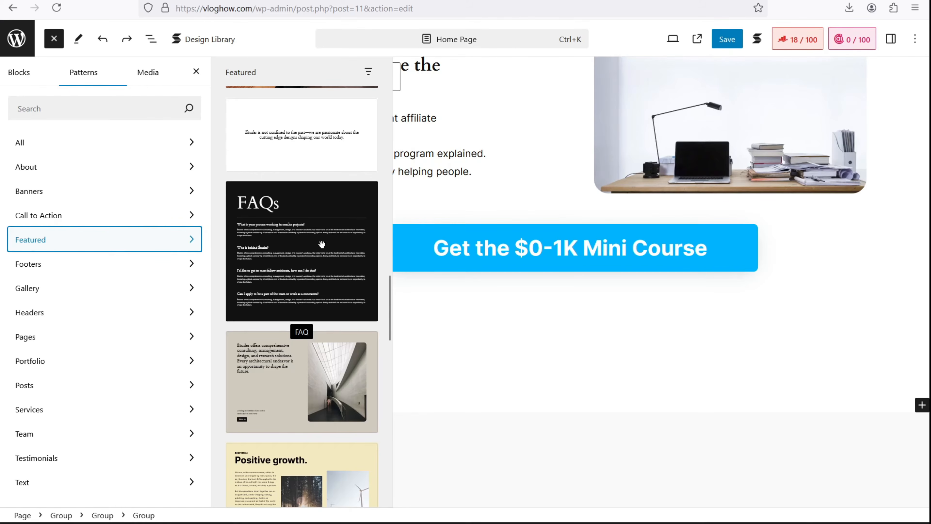
{"action": "left_click", "coordinate": [306, 238]}
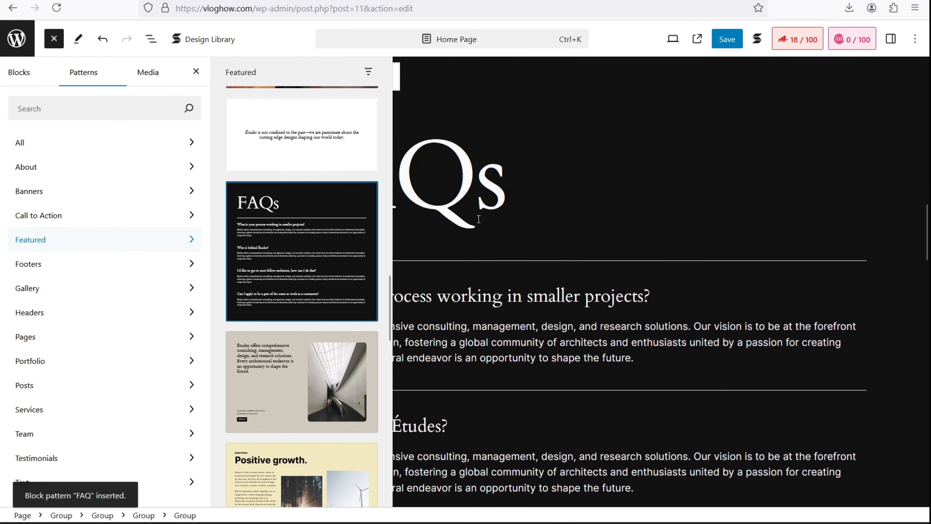
{"action": "scroll", "coordinate": [521, 190], "scroll_direction": "up", "scroll_amount": 3}
{"action": "left_click", "coordinate": [520, 207]}
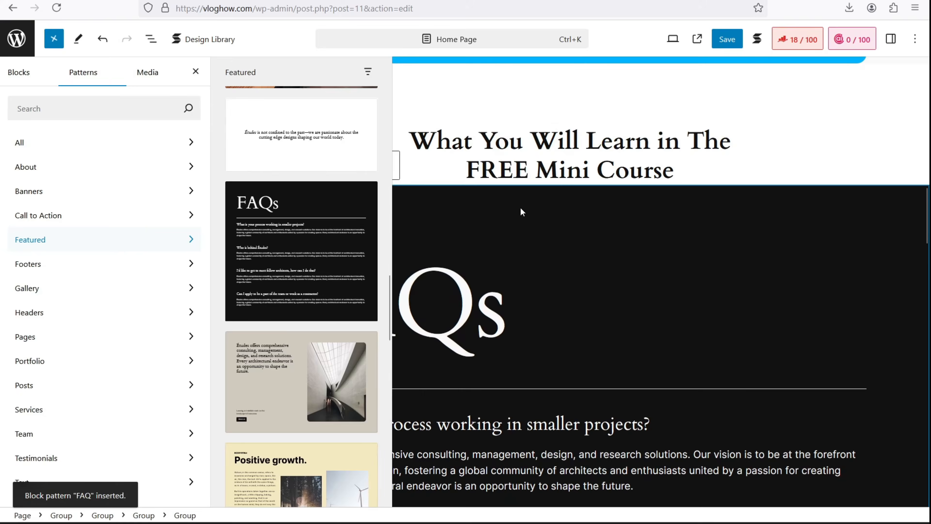
Move the FAQ section down two places, below the course features.
{"action": "scroll", "coordinate": [440, 217], "scroll_direction": "up", "scroll_amount": 4}
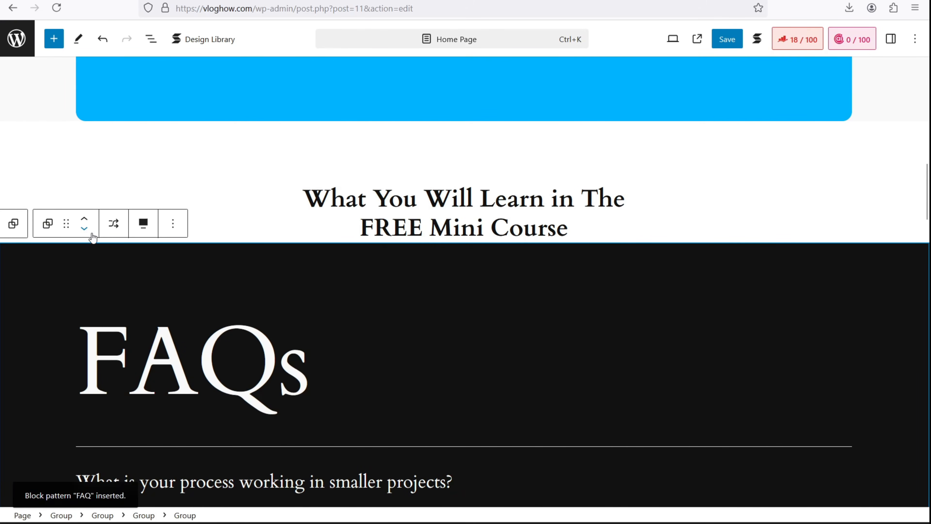
{"action": "left_click", "coordinate": [84, 229]}
{"action": "left_click", "coordinate": [84, 230]}
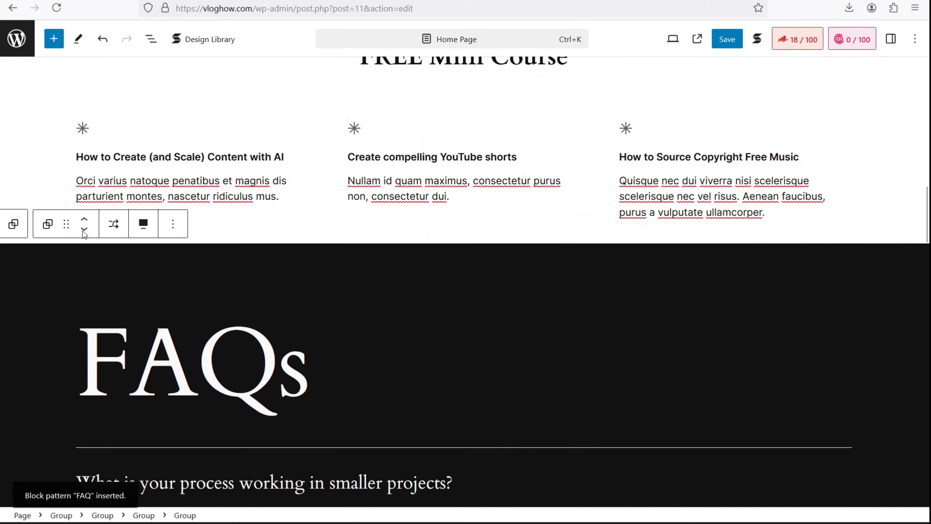
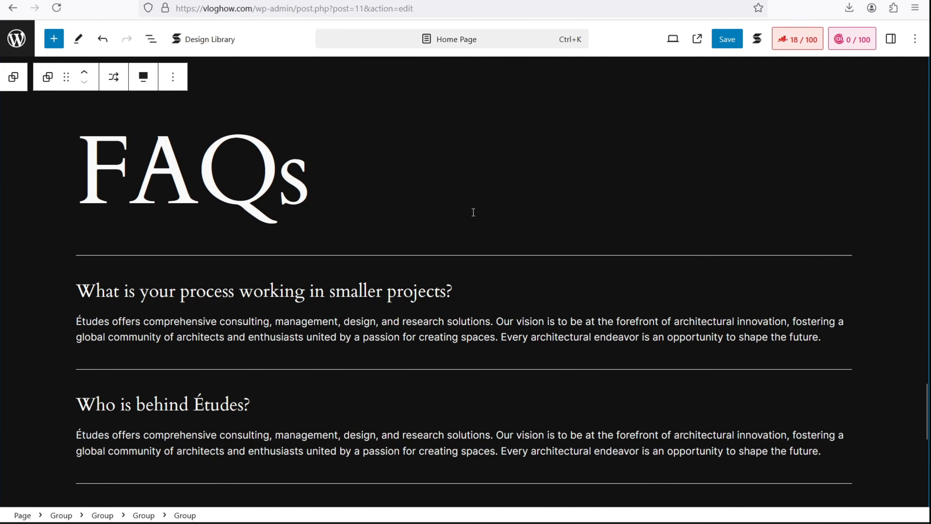
Scroll to the end of the FAQ section and open the + inserter below its last question.
{"action": "scroll", "coordinate": [474, 213], "scroll_direction": "down", "scroll_amount": 8}
{"action": "scroll", "coordinate": [391, 218], "scroll_direction": "up", "scroll_amount": 10}
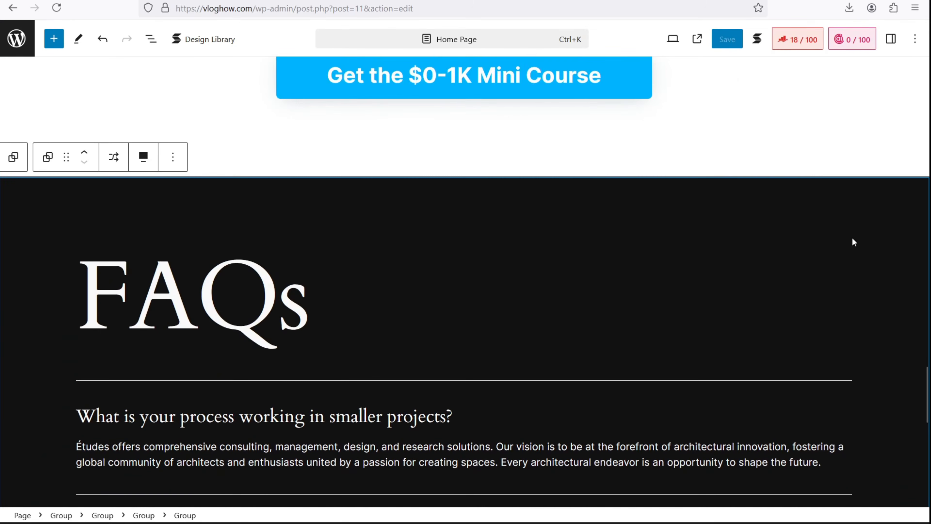
{"action": "scroll", "coordinate": [852, 239], "scroll_direction": "down", "scroll_amount": 10}
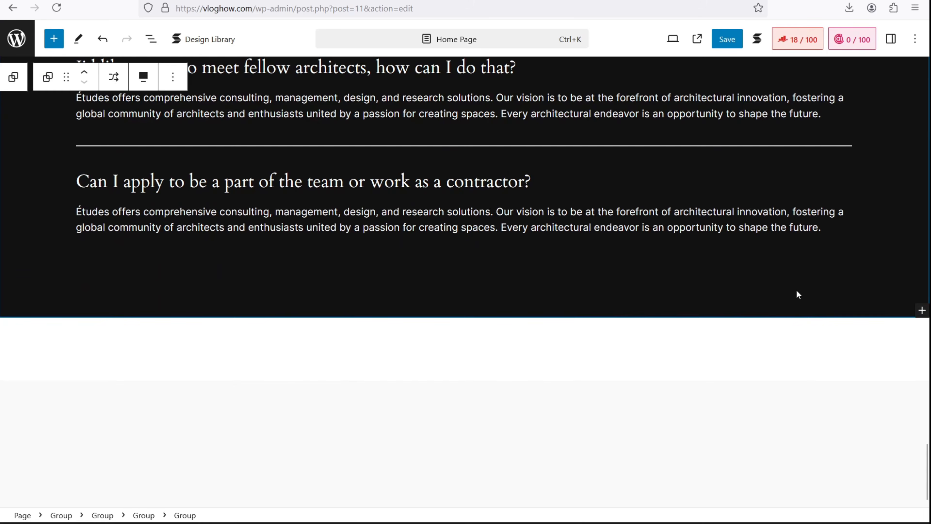
{"action": "left_click", "coordinate": [921, 311]}
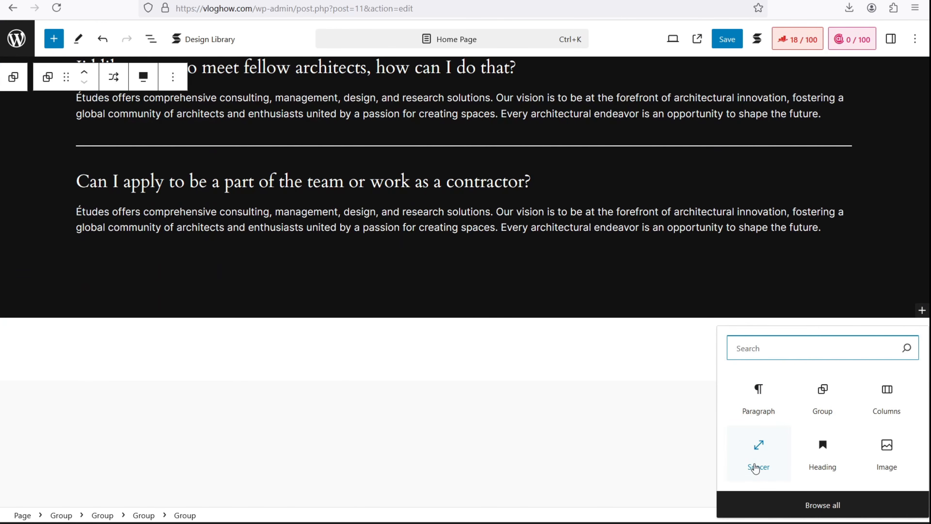
Insert the Centered testimonial pattern from the Testimonials patterns.
{"action": "left_click", "coordinate": [813, 508]}
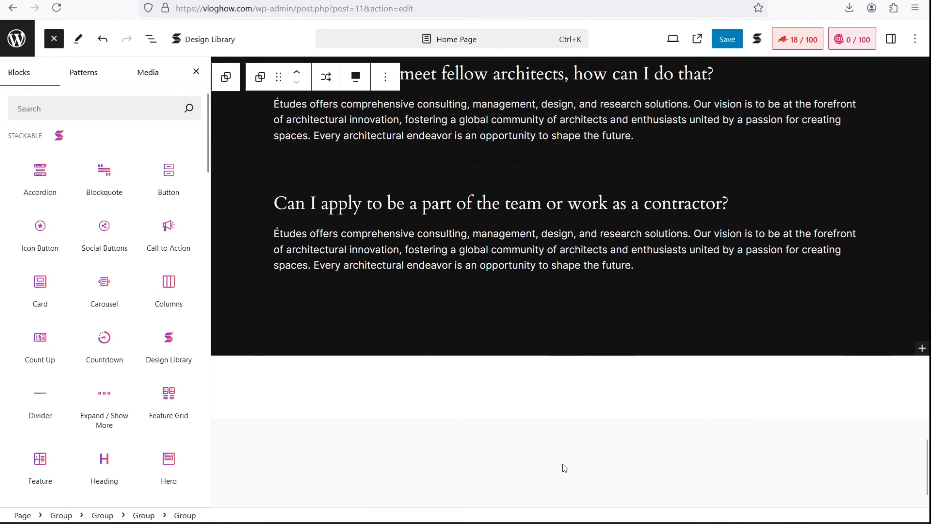
{"action": "left_click", "coordinate": [78, 80]}
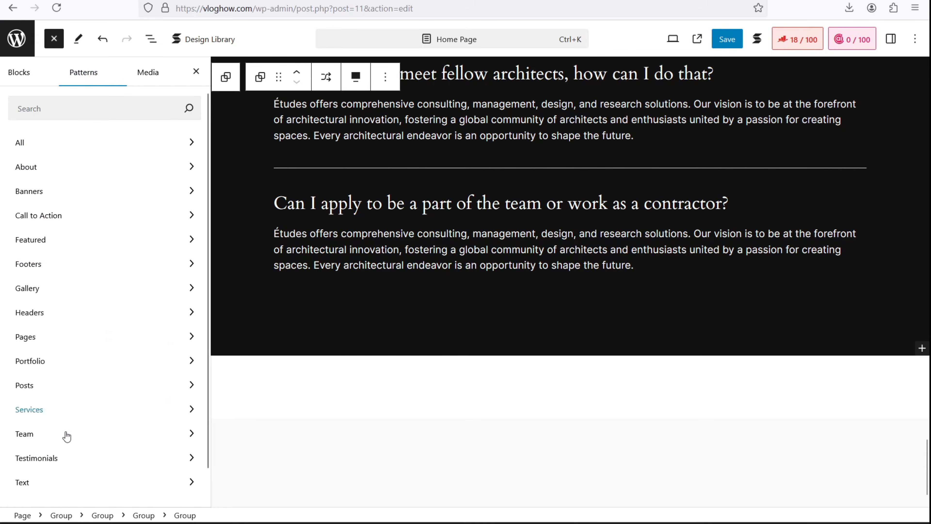
{"action": "left_click", "coordinate": [60, 459]}
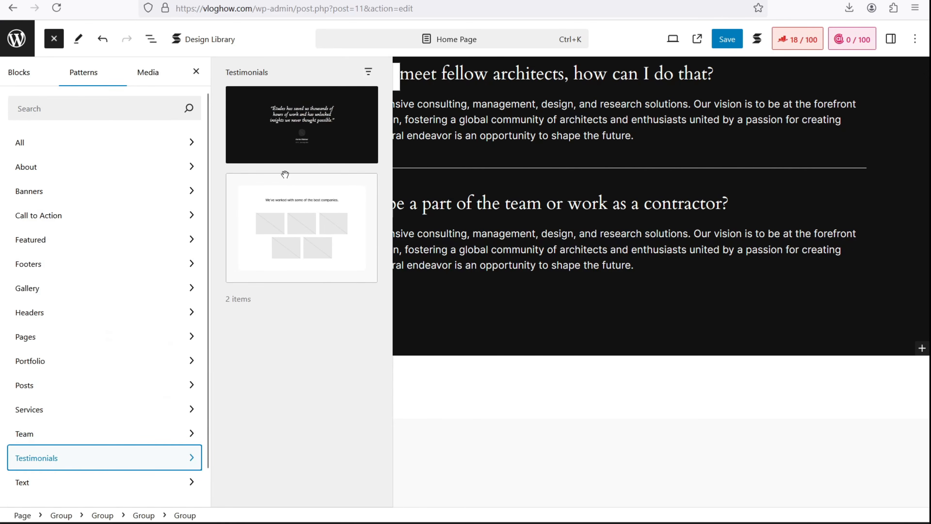
{"action": "left_click", "coordinate": [264, 113]}
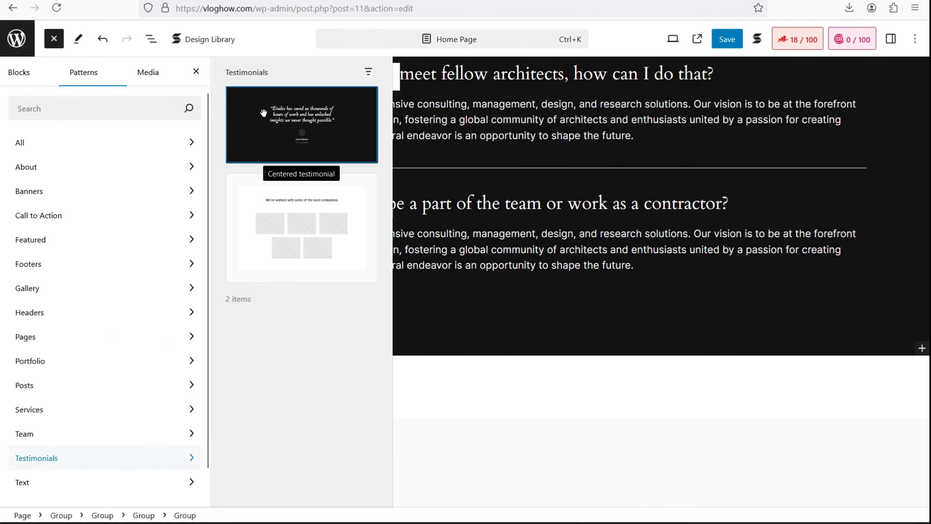
Move the testimonial section down one position so it follows the dark FAQ section.
{"action": "scroll", "coordinate": [526, 215], "scroll_direction": "up", "scroll_amount": 3}
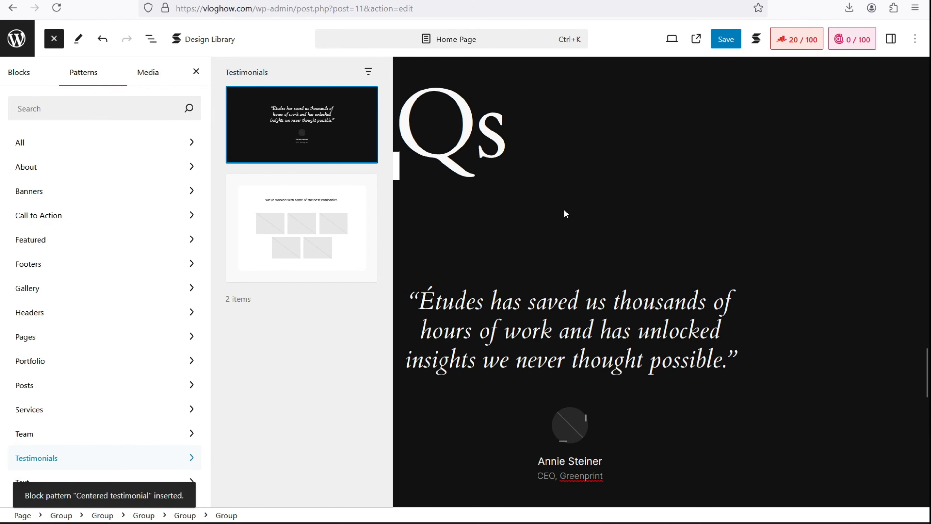
{"action": "left_click", "coordinate": [512, 303]}
{"action": "left_click", "coordinate": [691, 281]}
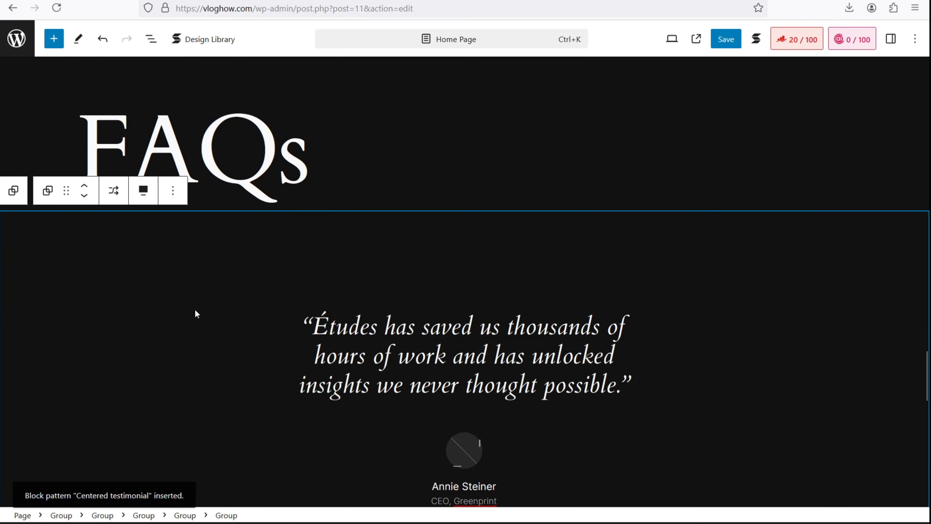
{"action": "scroll", "coordinate": [207, 275], "scroll_direction": "down", "scroll_amount": 3}
{"action": "left_click", "coordinate": [86, 86]}
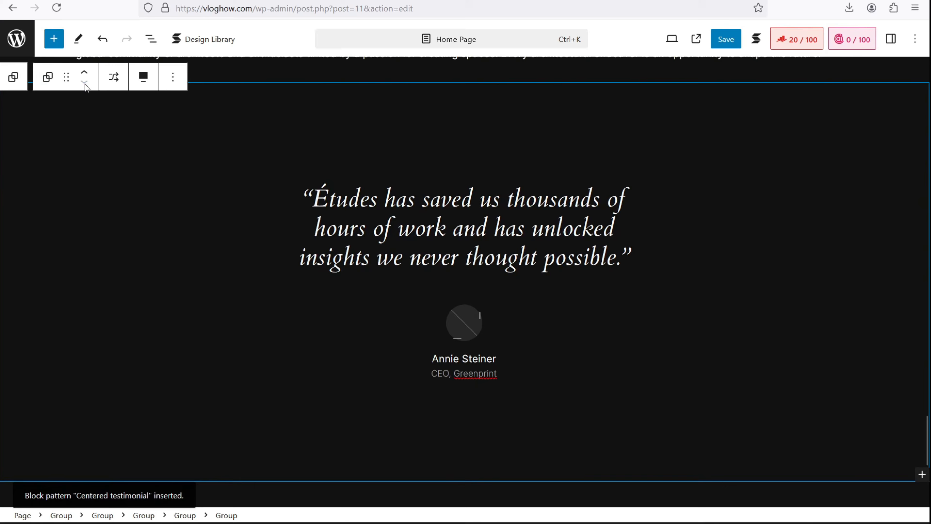
{"action": "scroll", "coordinate": [205, 188], "scroll_direction": "up", "scroll_amount": 5}
{"action": "scroll", "coordinate": [204, 188], "scroll_direction": "up", "scroll_amount": 10}
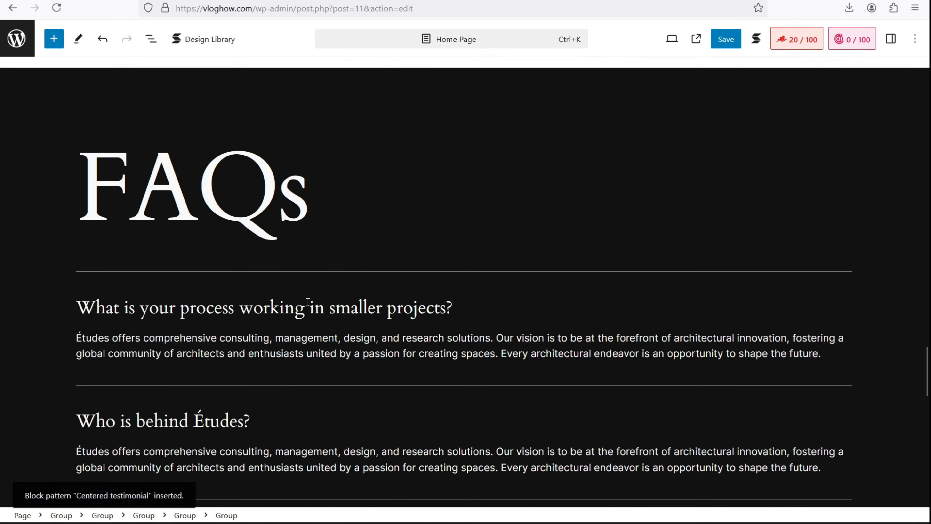
{"action": "scroll", "coordinate": [404, 352], "scroll_direction": "down", "scroll_amount": 6}
{"action": "scroll", "coordinate": [282, 132], "scroll_direction": "down", "scroll_amount": 10}
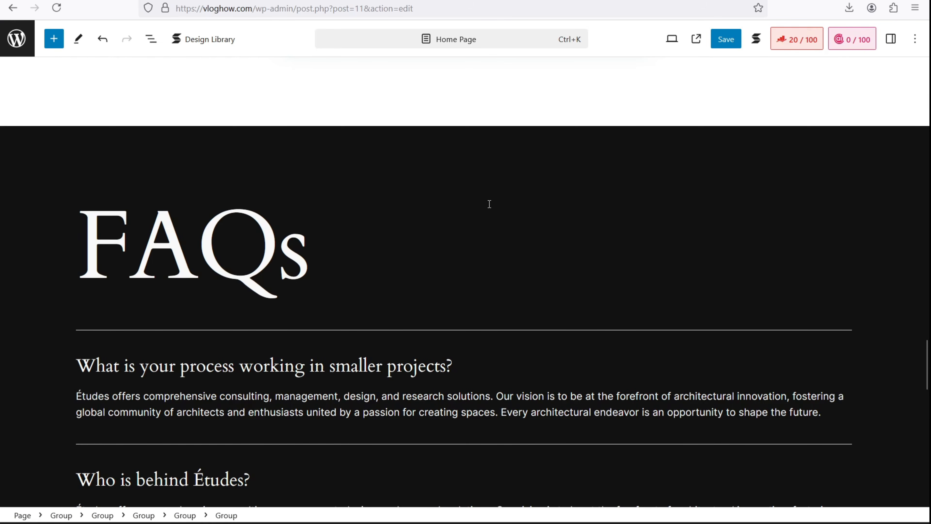
{"action": "scroll", "coordinate": [489, 204], "scroll_direction": "down", "scroll_amount": 10}
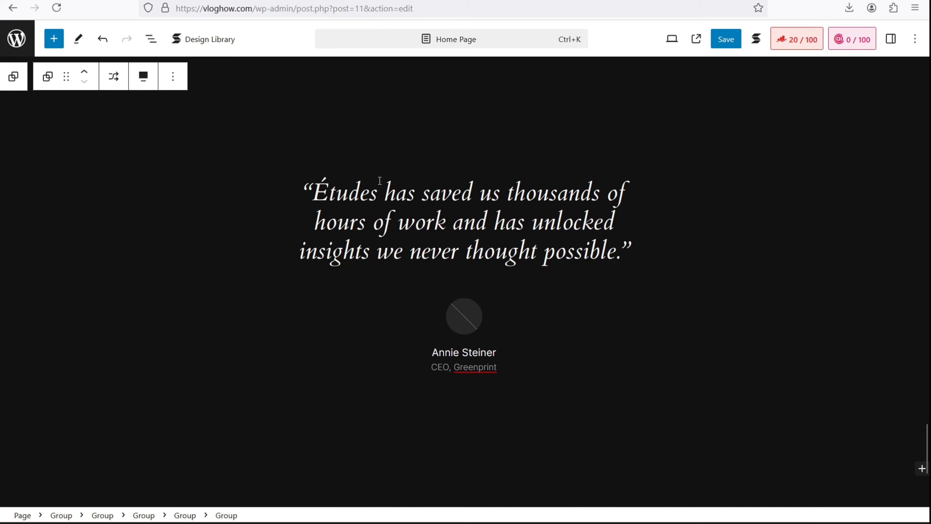
{"action": "scroll", "coordinate": [750, 193], "scroll_direction": "up", "scroll_amount": 11}
{"action": "scroll", "coordinate": [631, 193], "scroll_direction": "down", "scroll_amount": 8}
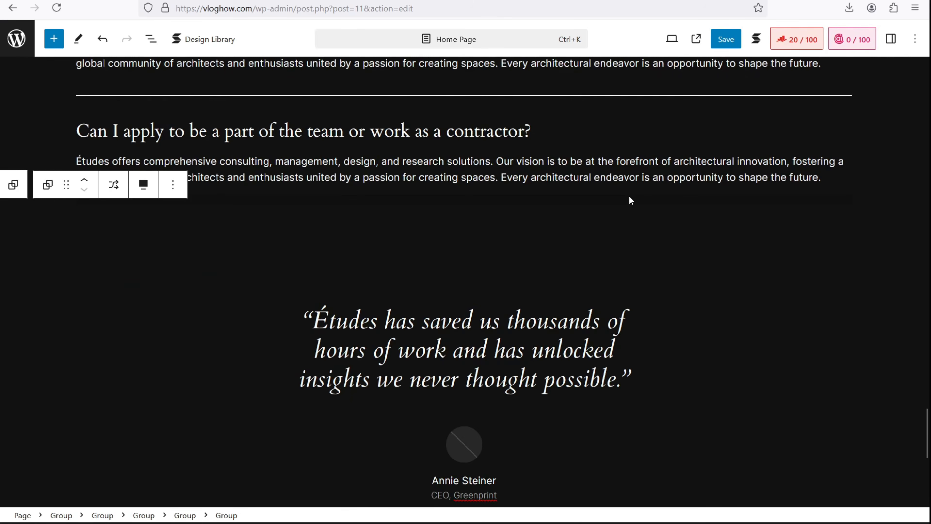
{"action": "scroll", "coordinate": [628, 195], "scroll_direction": "up", "scroll_amount": 7}
{"action": "scroll", "coordinate": [624, 195], "scroll_direction": "up", "scroll_amount": 1}
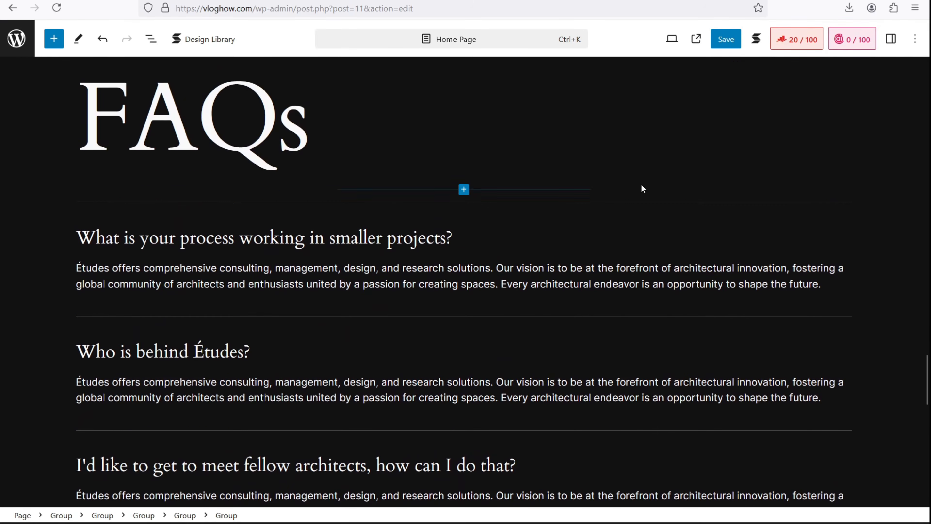
{"action": "scroll", "coordinate": [811, 166], "scroll_direction": "up", "scroll_amount": 4}
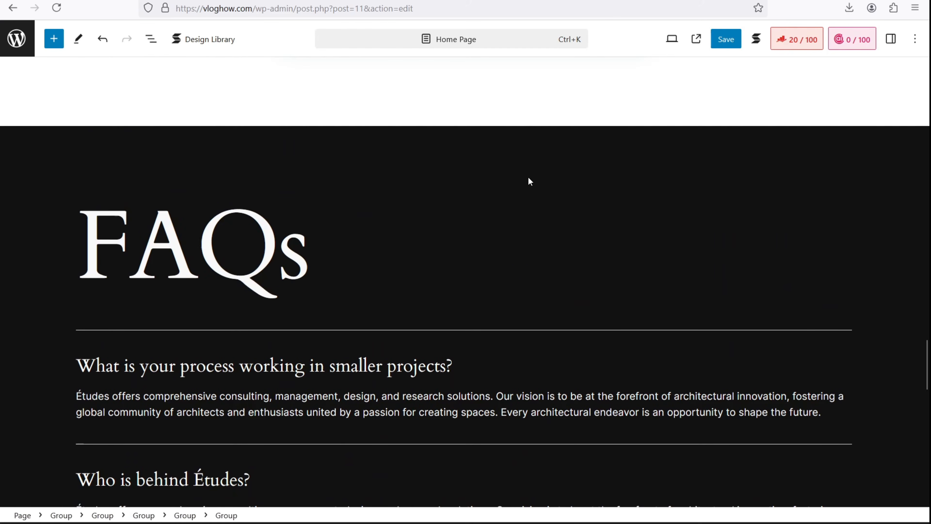
{"action": "left_click", "coordinate": [481, 179]}
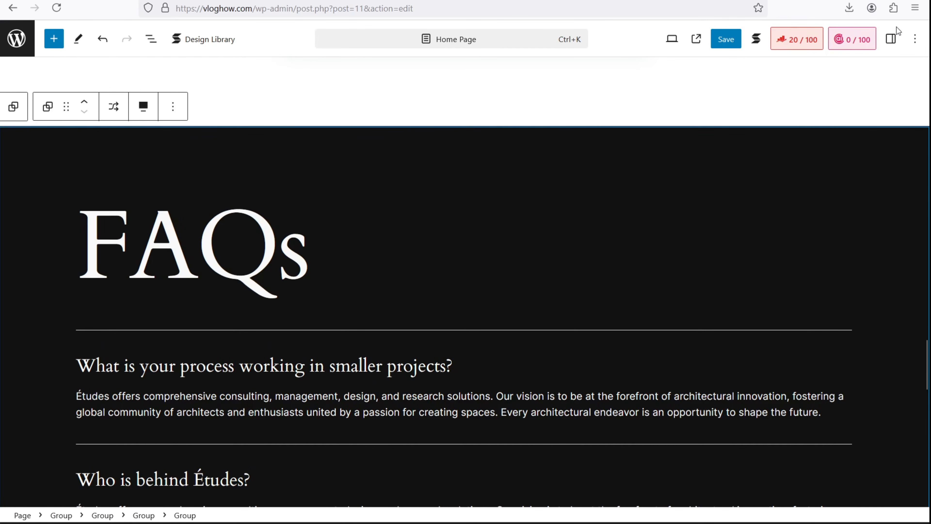
Try Base, Contrast / Three and Accent / Four backgrounds on the FAQ group, returning to black Contrast.
{"action": "left_click", "coordinate": [892, 39]}
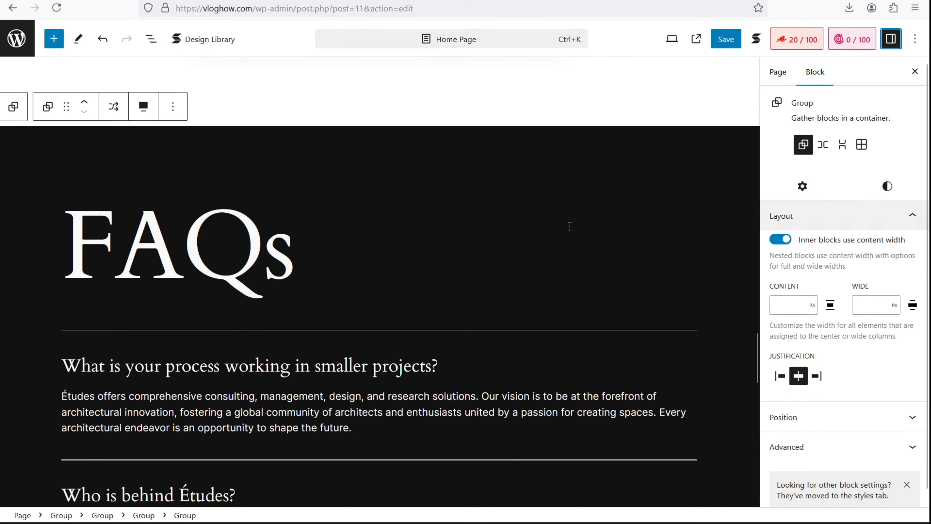
{"action": "scroll", "coordinate": [398, 316], "scroll_direction": "down", "scroll_amount": 5}
{"action": "scroll", "coordinate": [392, 297], "scroll_direction": "down", "scroll_amount": 4}
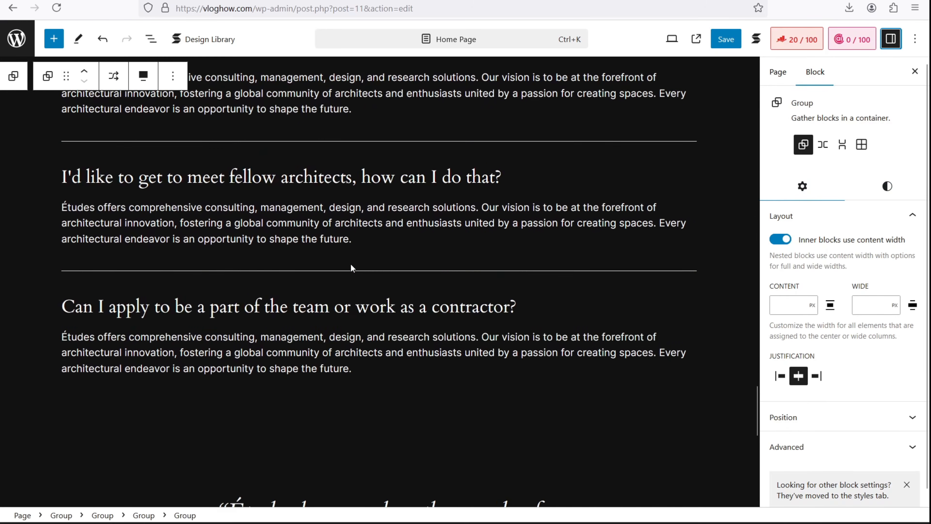
{"action": "scroll", "coordinate": [433, 266], "scroll_direction": "up", "scroll_amount": 1}
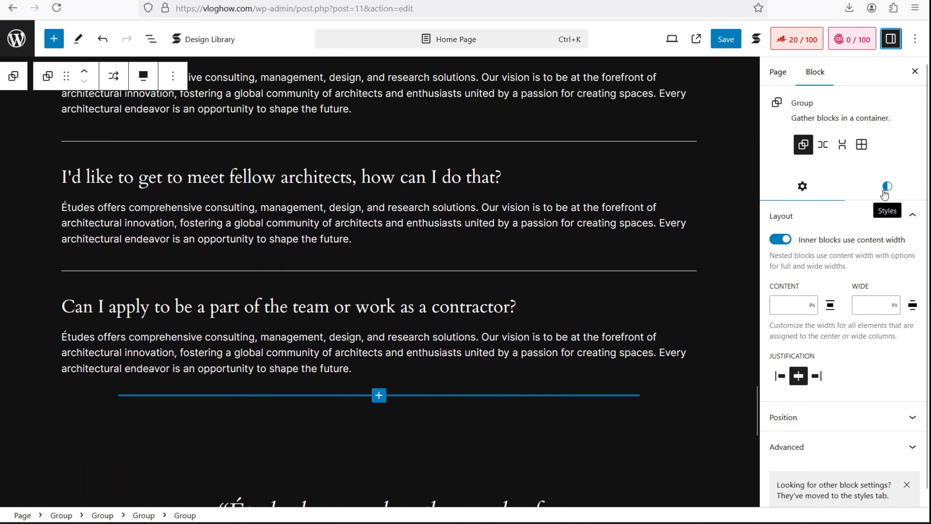
{"action": "left_click", "coordinate": [887, 186]}
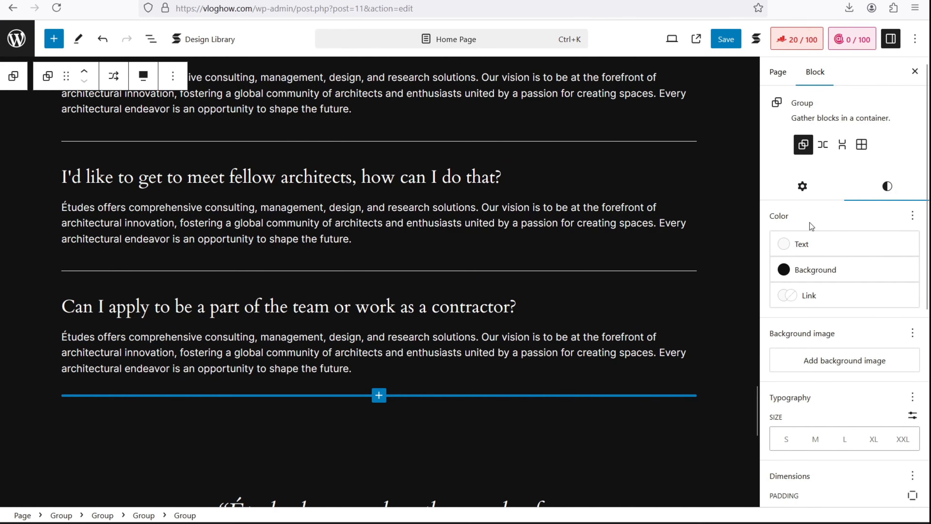
{"action": "left_click", "coordinate": [823, 272]}
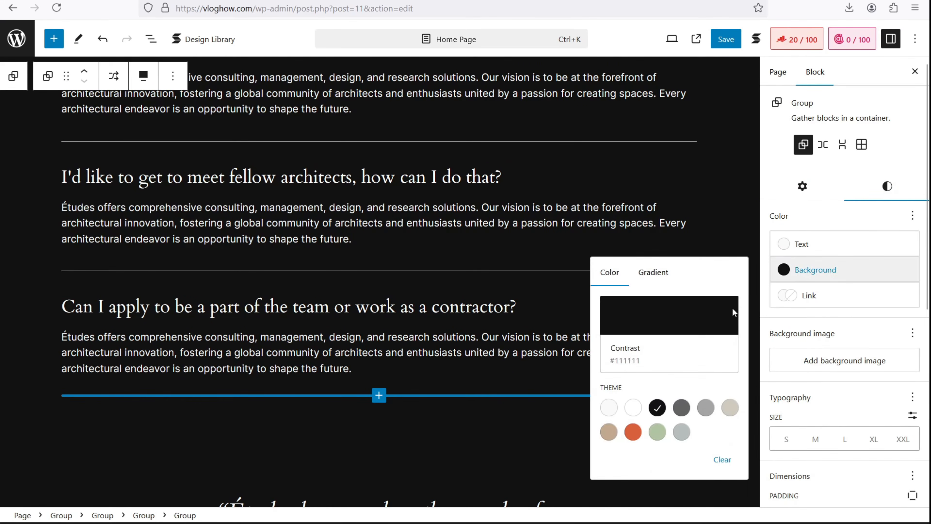
{"action": "left_click", "coordinate": [608, 410]}
{"action": "left_click", "coordinate": [706, 408]}
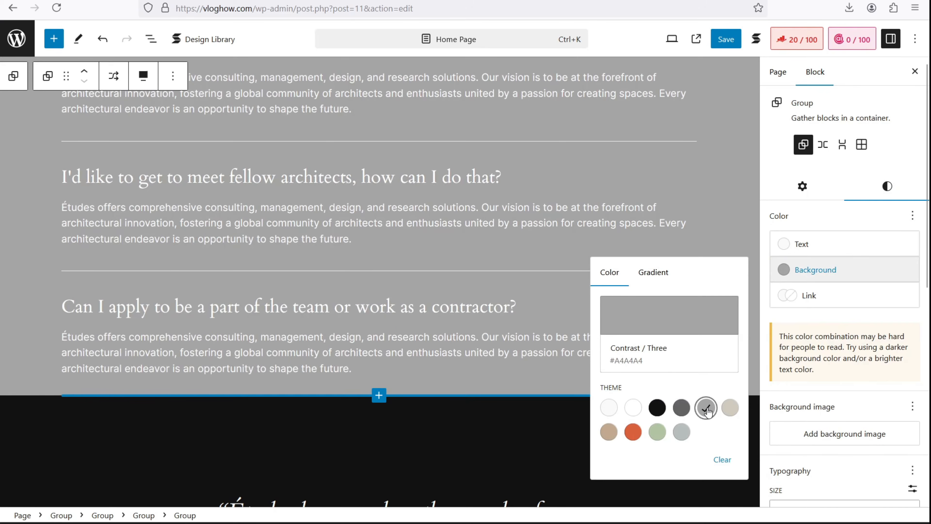
{"action": "left_click", "coordinate": [658, 432]}
{"action": "left_click", "coordinate": [657, 408]}
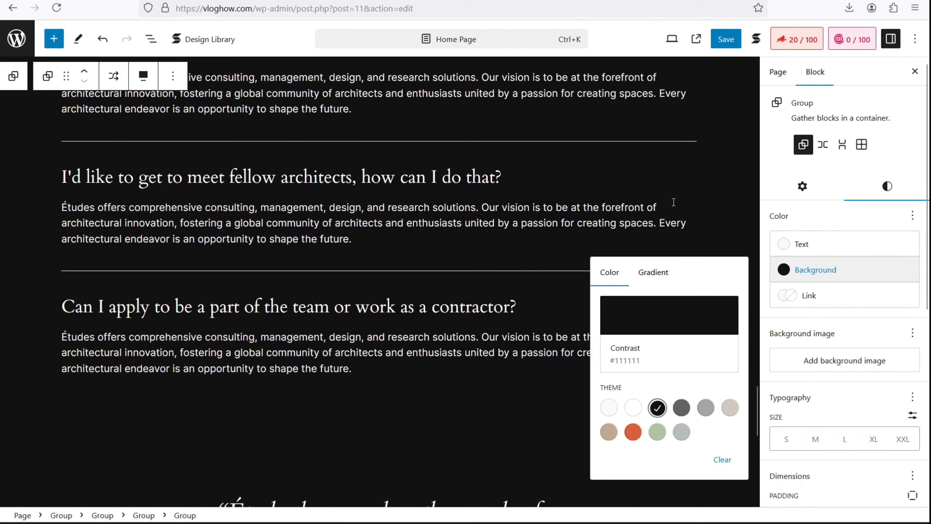
Give the FAQ group a light Base background with black Contrast text.
{"action": "scroll", "coordinate": [645, 191], "scroll_direction": "up", "scroll_amount": 6}
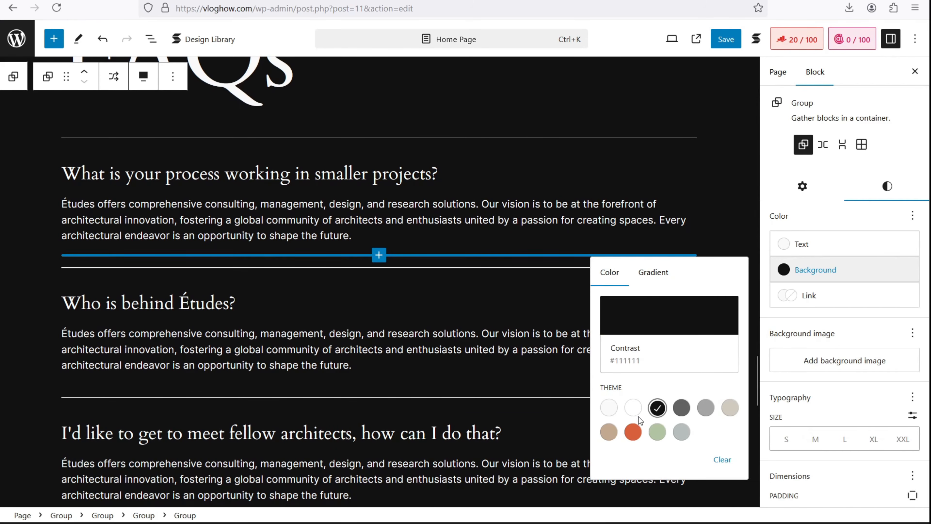
{"action": "left_click", "coordinate": [608, 412]}
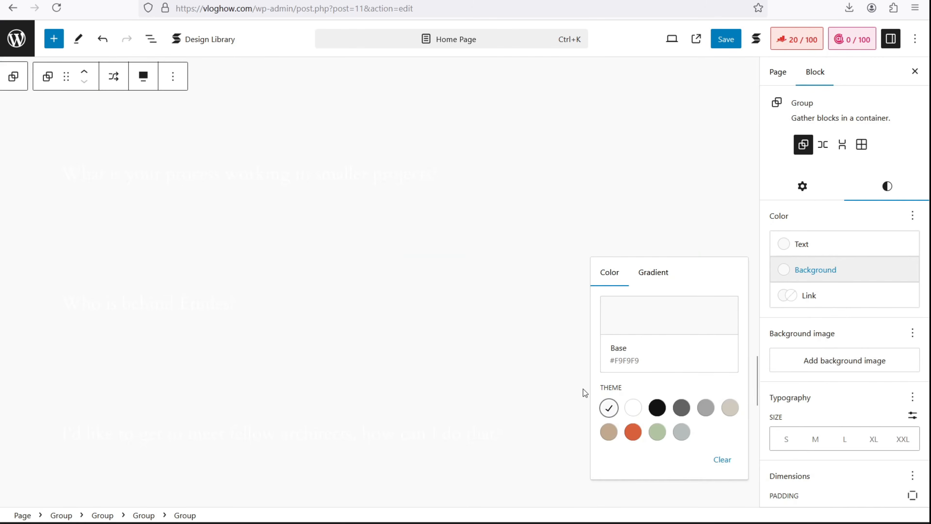
{"action": "left_click", "coordinate": [831, 245]}
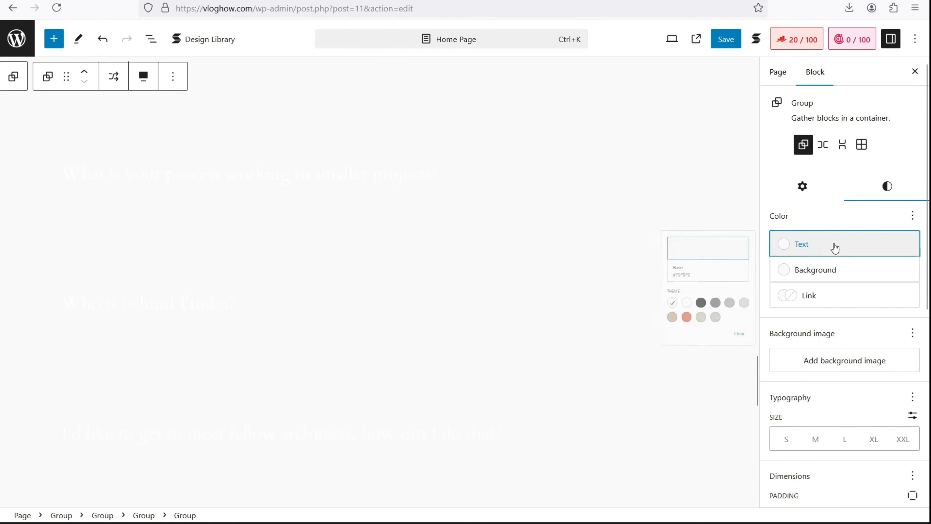
{"action": "left_click", "coordinate": [658, 353]}
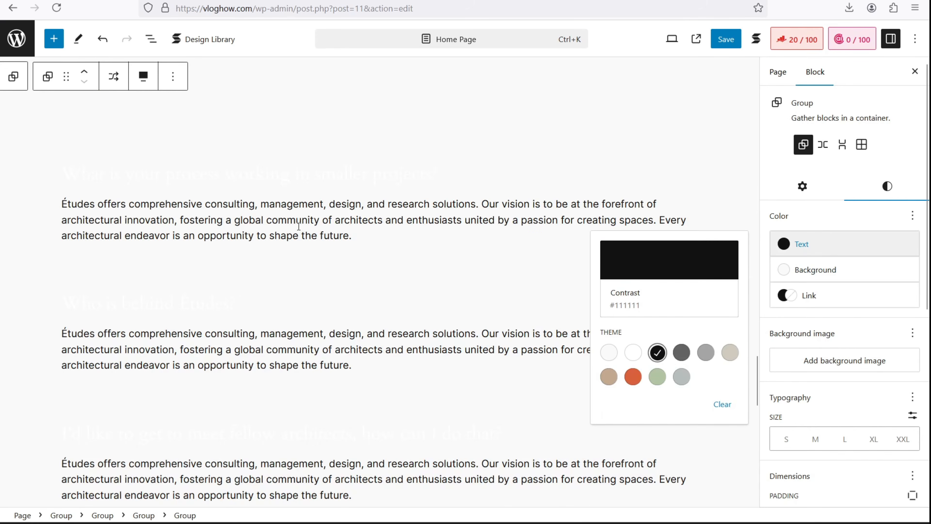
Select the large FAQ heading text and undo the last edit.
{"action": "left_click", "coordinate": [324, 283]}
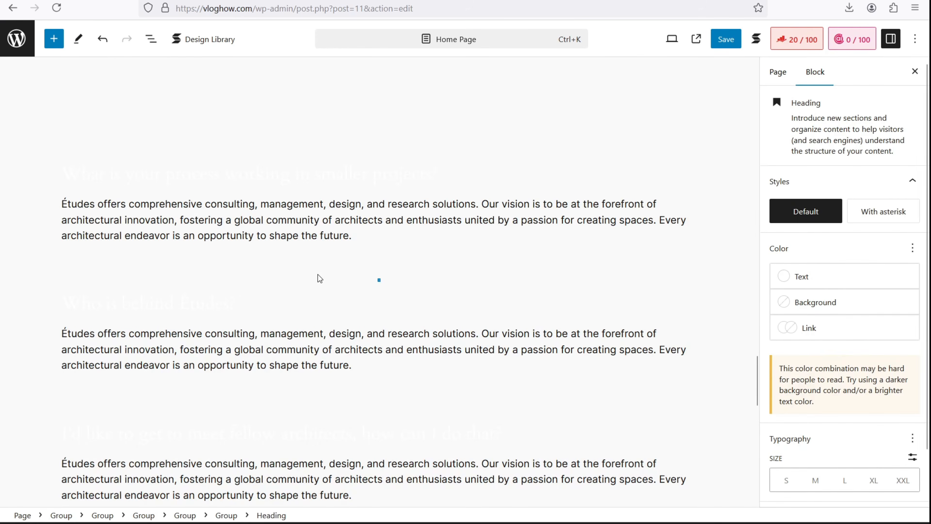
{"action": "scroll", "coordinate": [209, 293], "scroll_direction": "up", "scroll_amount": 6}
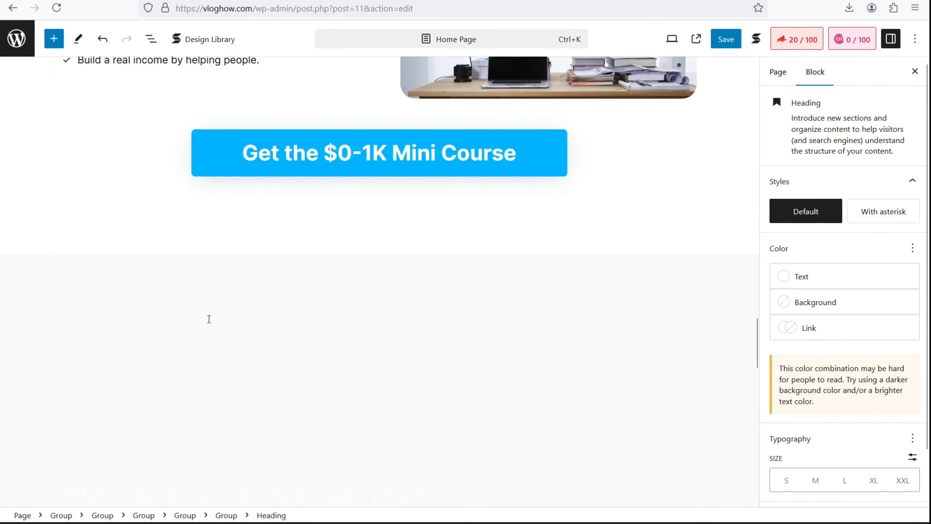
{"action": "left_click", "coordinate": [214, 345]}
{"action": "left_click_drag", "start_coordinate": [268, 373], "coordinate": [74, 360]}
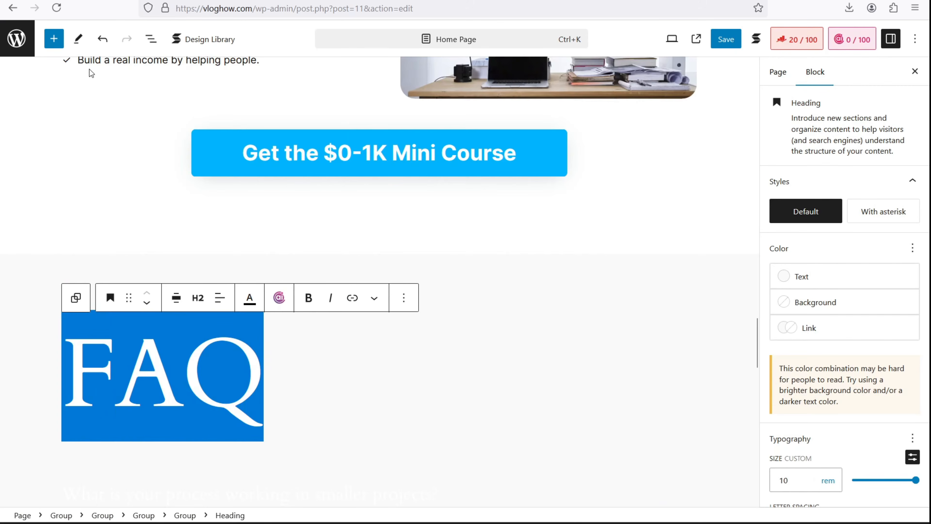
{"action": "left_click", "coordinate": [103, 38]}
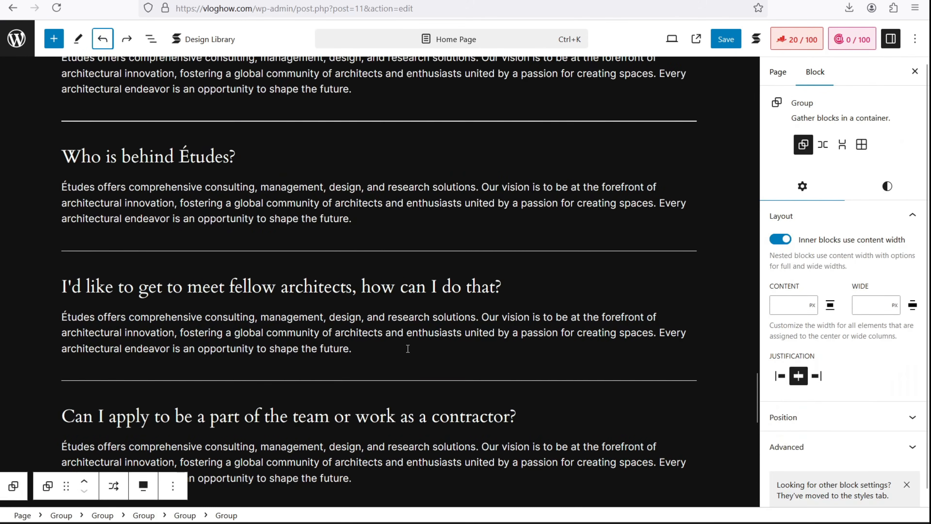
Select the FAQ section and inspect an existing separator's style.
{"action": "scroll", "coordinate": [408, 349], "scroll_direction": "up", "scroll_amount": 5}
{"action": "left_click", "coordinate": [482, 96]}
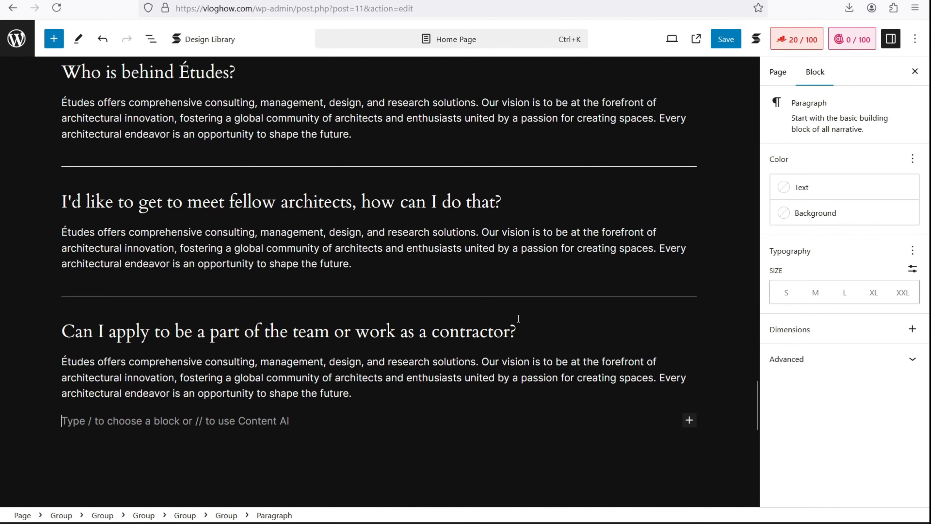
{"action": "left_click", "coordinate": [599, 295]}
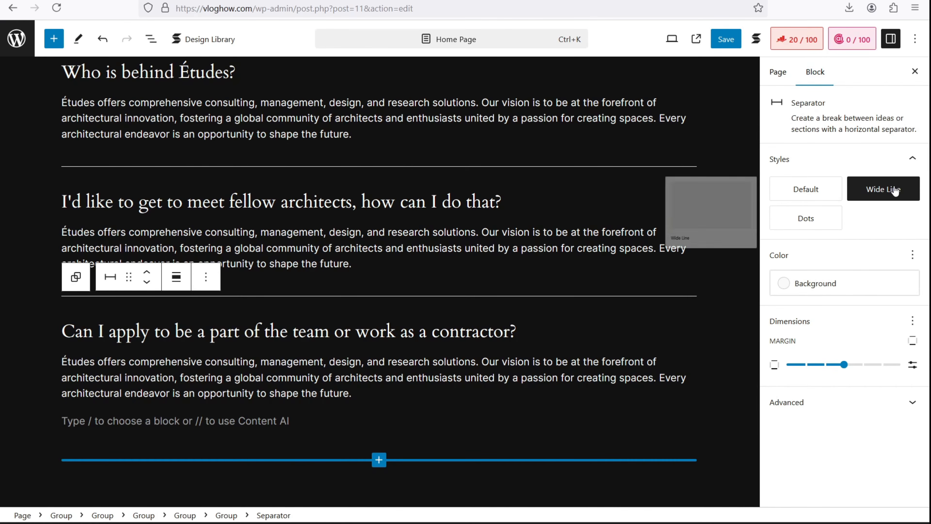
Replace the empty paragraph with a Wide Line separator coloured white (Base / Two).
{"action": "mouse_move", "coordinate": [894, 190]}
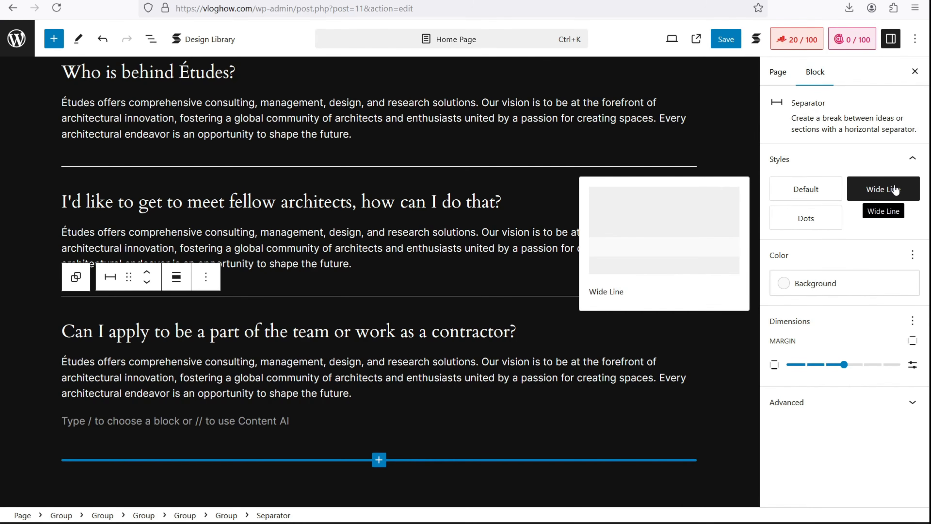
{"action": "left_click", "coordinate": [257, 416]}
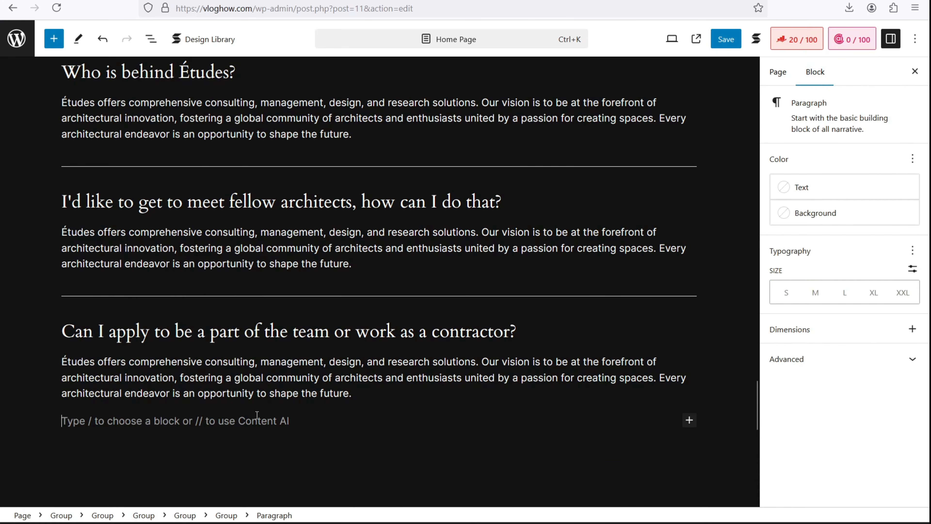
{"action": "left_click", "coordinate": [689, 420]}
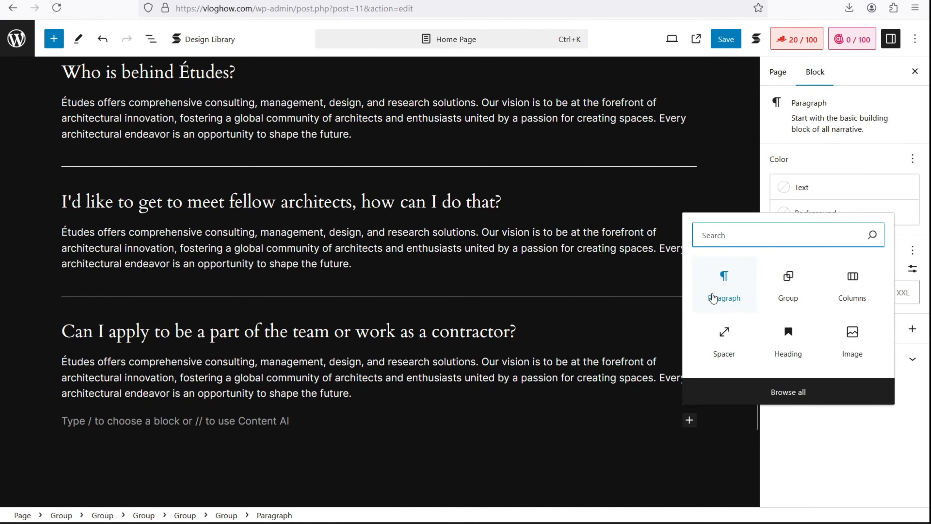
{"action": "type", "text": "sep"}
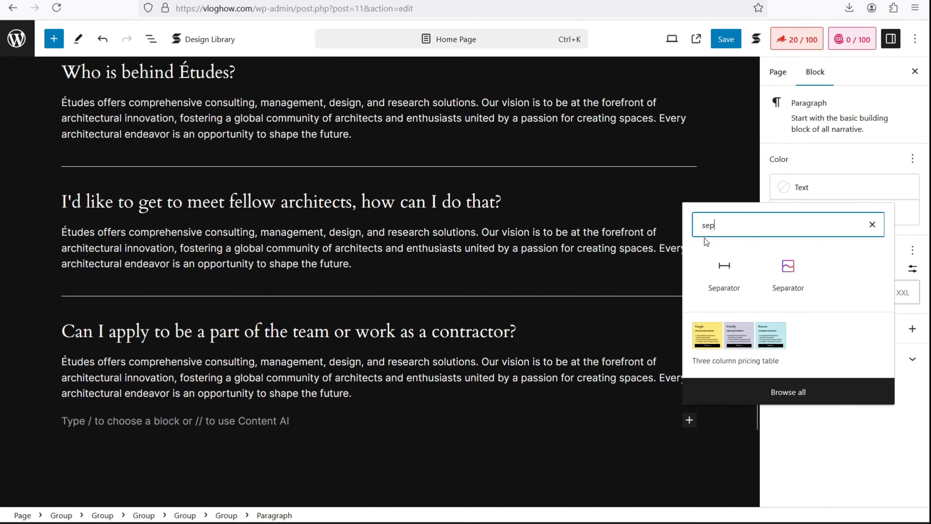
{"action": "left_click", "coordinate": [723, 278]}
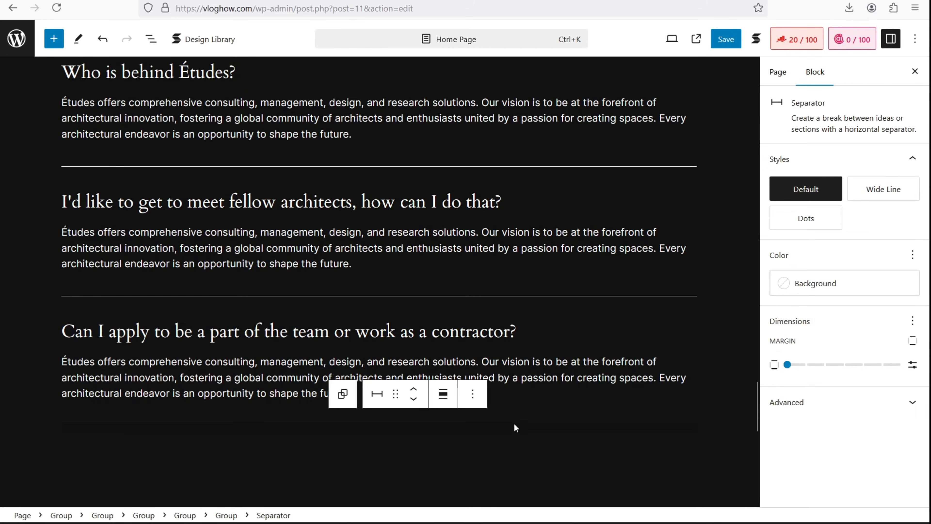
{"action": "left_click", "coordinate": [883, 190]}
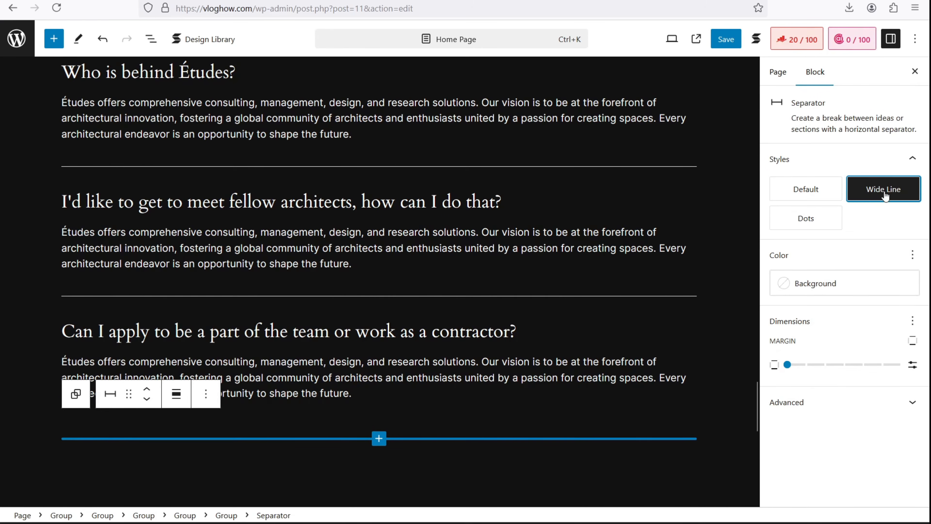
{"action": "left_click", "coordinate": [832, 286]}
{"action": "left_click", "coordinate": [633, 421]}
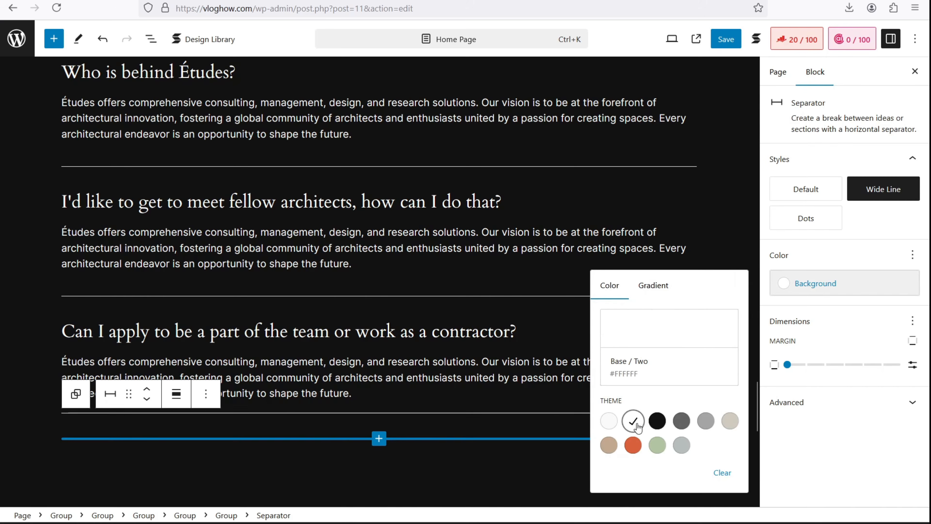
Start a new empty paragraph after the last FAQ answer.
{"action": "left_click", "coordinate": [494, 359]}
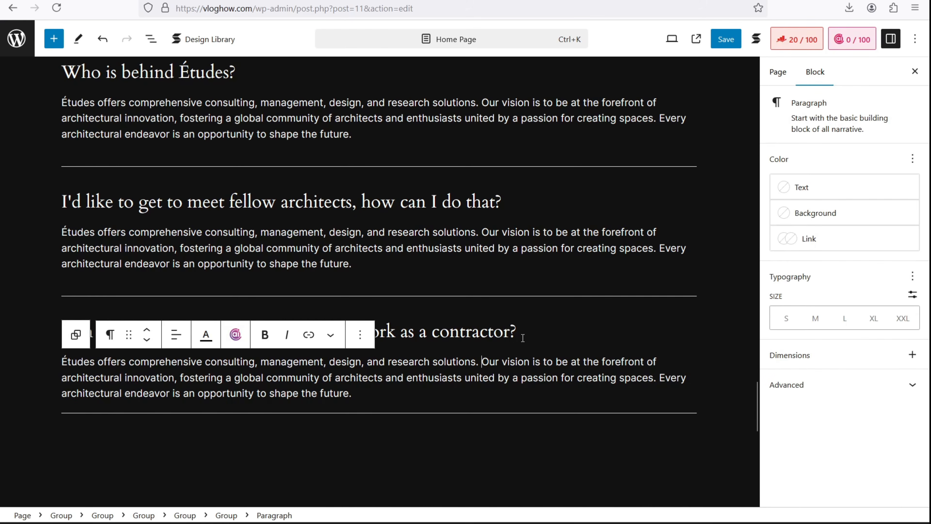
{"action": "left_click", "coordinate": [236, 440]}
{"action": "left_click", "coordinate": [367, 396]}
{"action": "key", "text": "Return"}
Type 'hello', move it below the separator and convert it into an H3 heading.
{"action": "type", "text": "hello"}
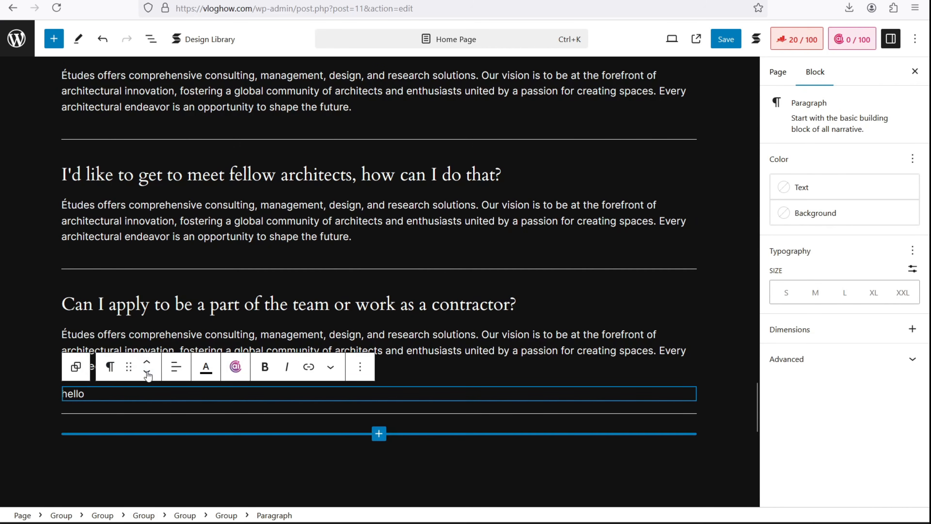
{"action": "left_click", "coordinate": [147, 371]}
{"action": "left_click", "coordinate": [136, 292]}
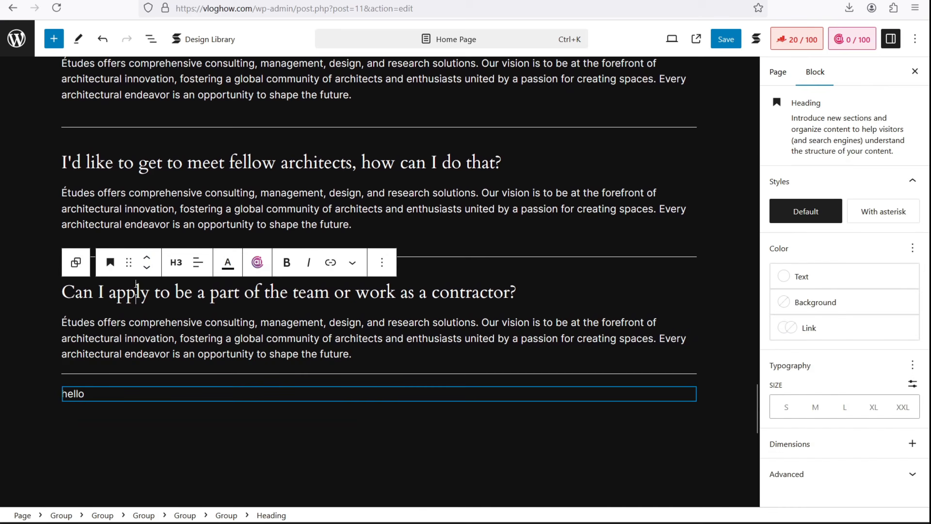
{"action": "left_click_drag", "start_coordinate": [95, 393], "coordinate": [58, 393]}
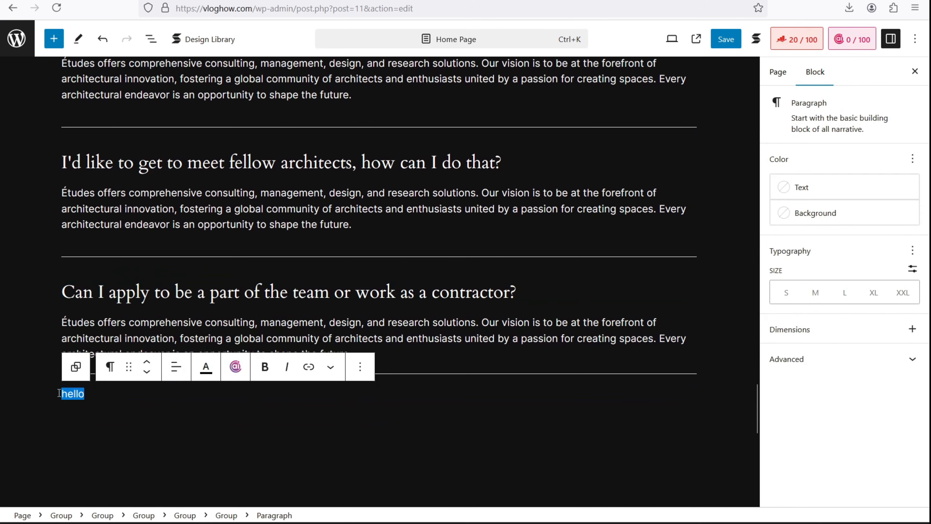
{"action": "left_click", "coordinate": [110, 366]}
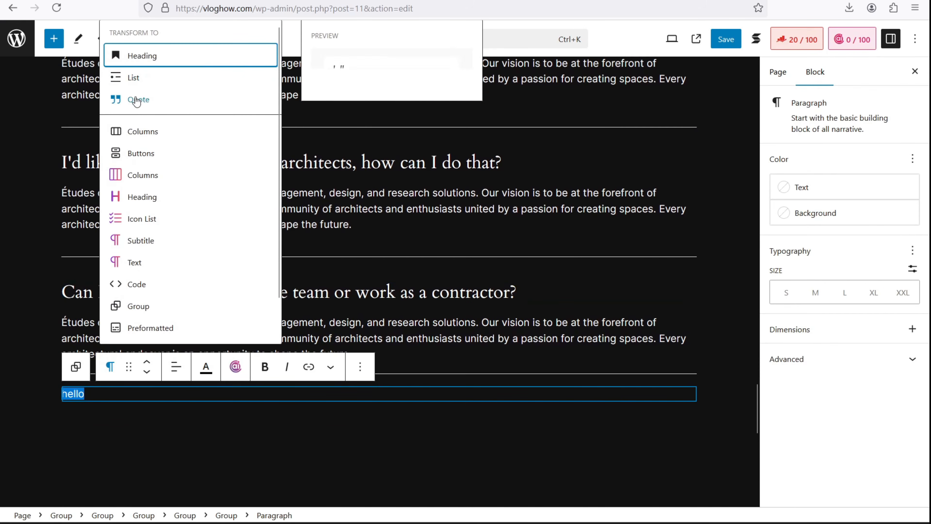
{"action": "left_click", "coordinate": [142, 59]}
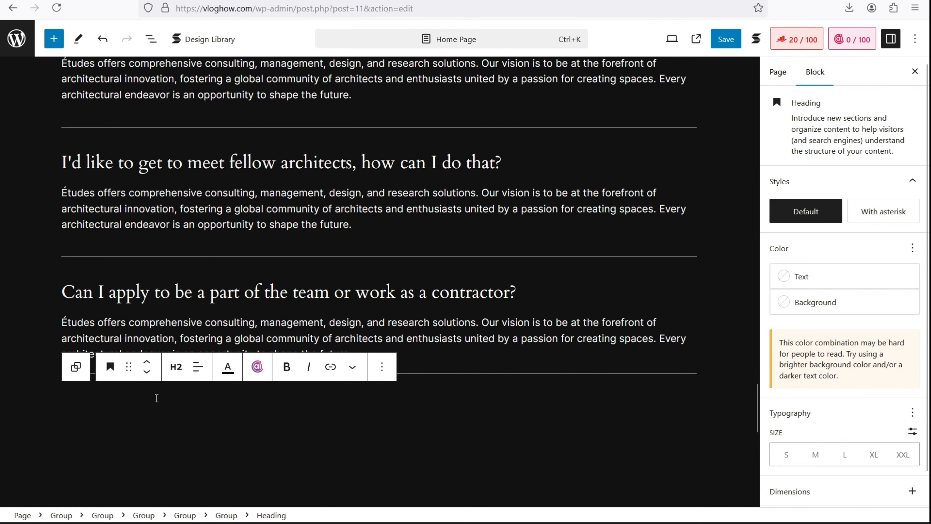
{"action": "left_click_drag", "start_coordinate": [115, 399], "coordinate": [52, 393]}
{"action": "left_click", "coordinate": [176, 367]}
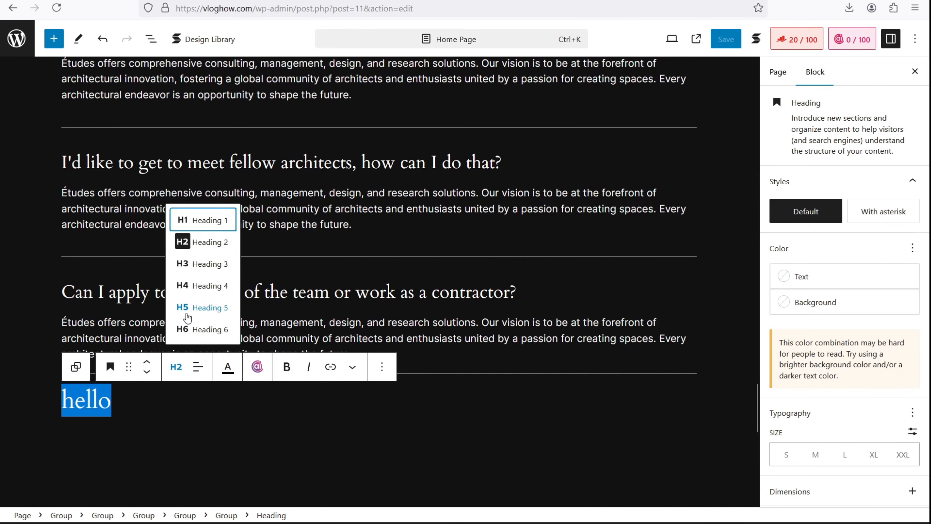
{"action": "left_click", "coordinate": [202, 262]}
Make the hello heading's text white, then delete the placeholder text.
{"action": "left_click", "coordinate": [256, 212]}
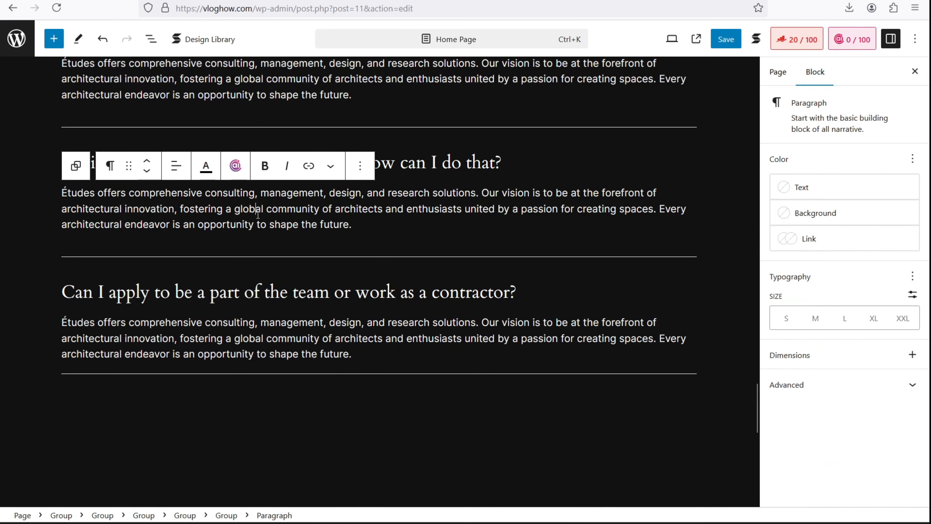
{"action": "double_click", "coordinate": [130, 399]}
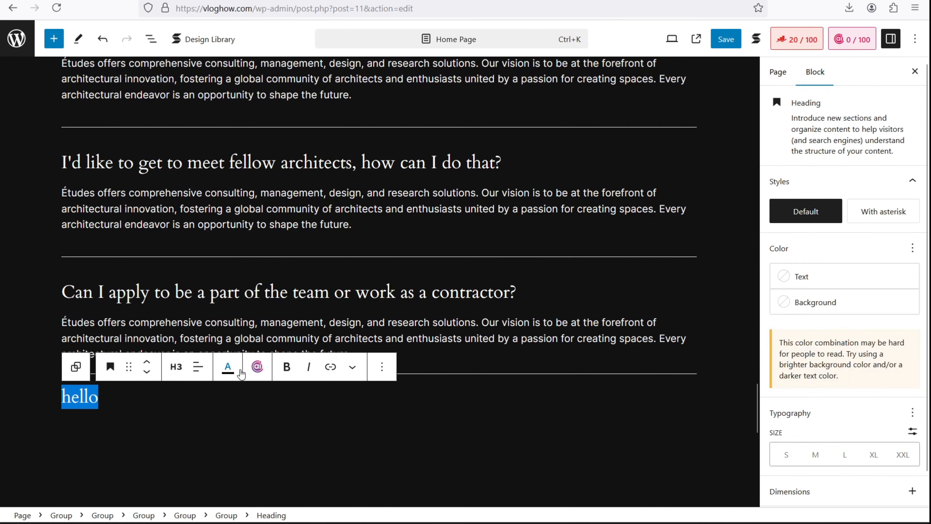
{"action": "left_click", "coordinate": [227, 367]}
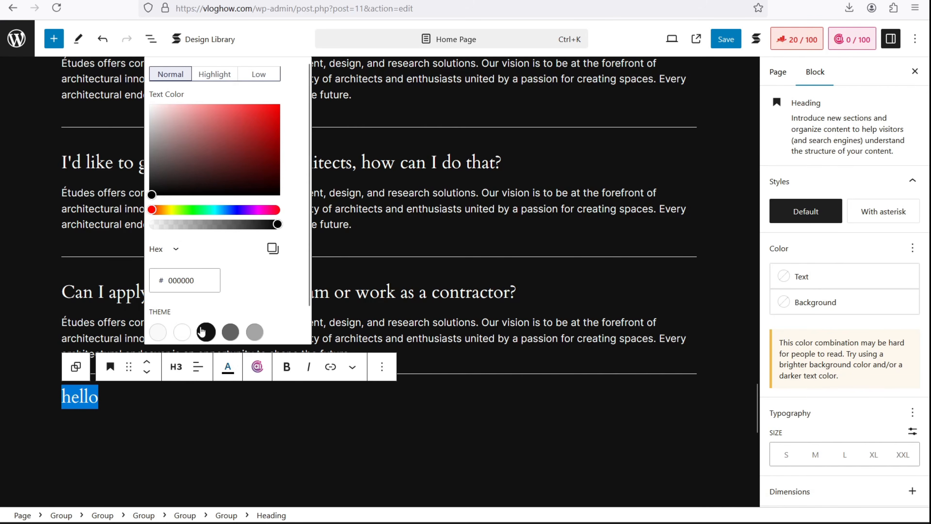
{"action": "left_click", "coordinate": [161, 332]}
{"action": "left_click", "coordinate": [140, 376]}
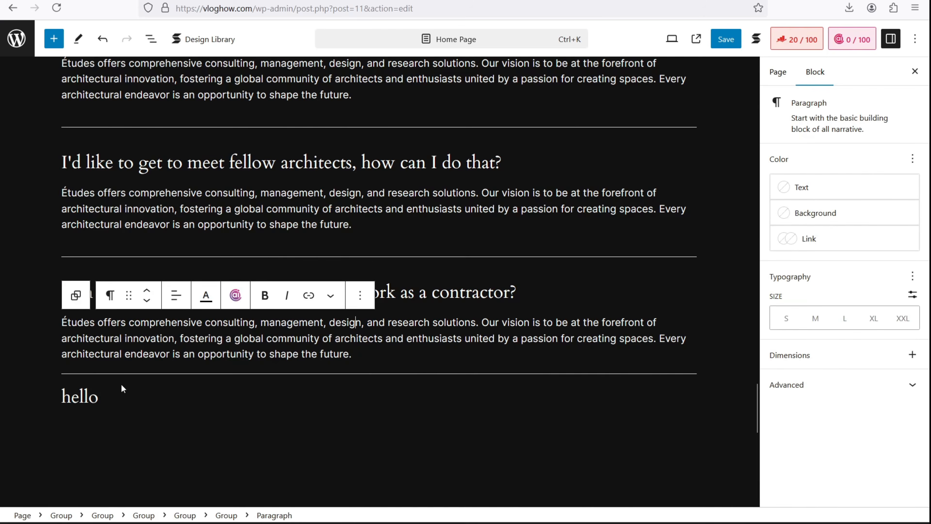
{"action": "left_click", "coordinate": [121, 392]}
{"action": "key", "text": "BackSpace"}
{"action": "key", "text": "BackSpace"}
{"action": "key", "text": "BackSpace"}
{"action": "key", "text": "BackSpace"}
{"action": "key", "text": "BackSpace"}
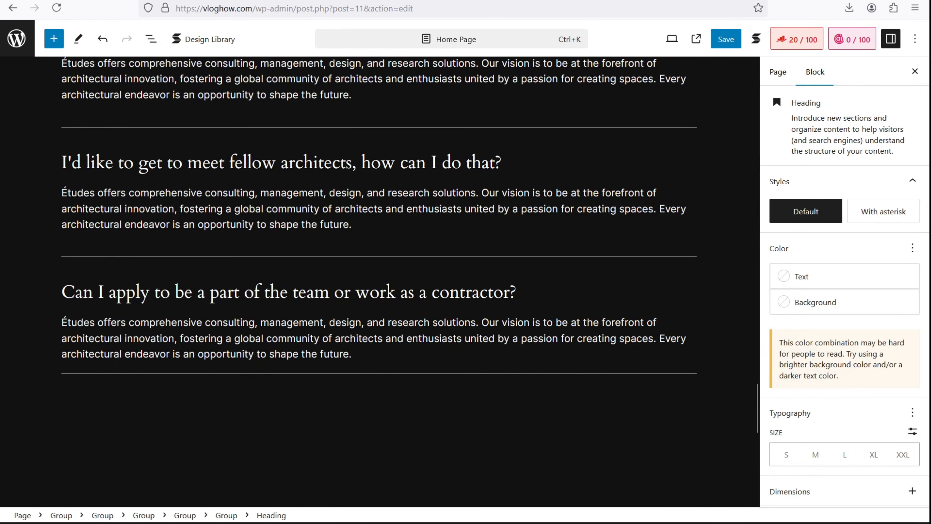
{"action": "left_click_drag", "start_coordinate": [143, 397], "coordinate": [36, 398]}
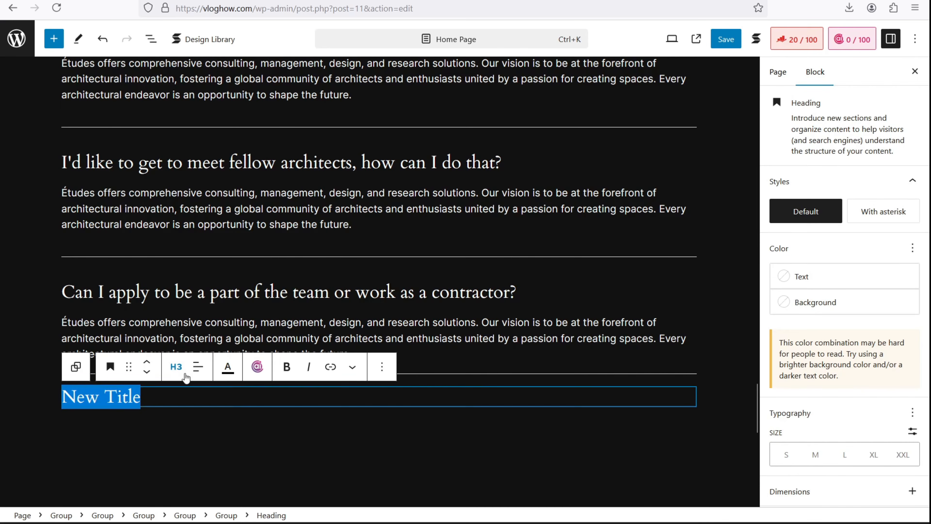
{"action": "left_click", "coordinate": [228, 367]}
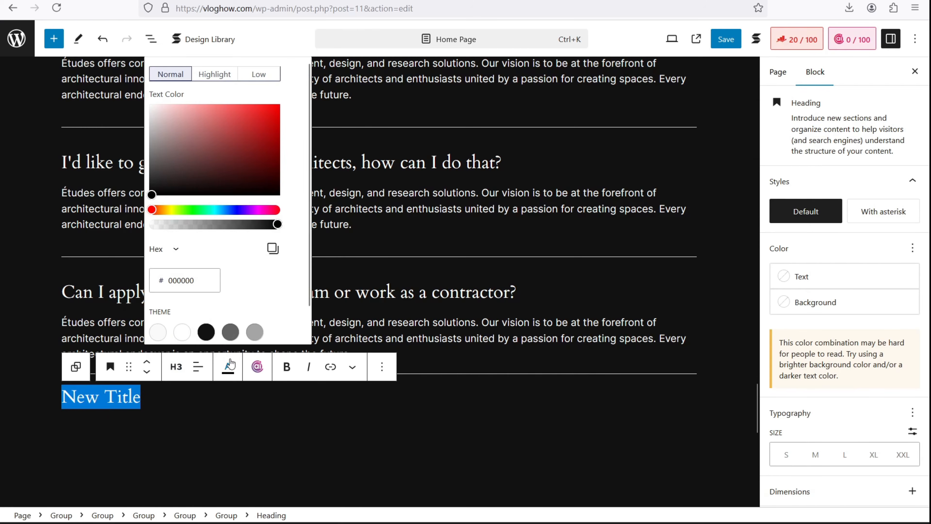
{"action": "left_click", "coordinate": [187, 336]}
{"action": "left_click", "coordinate": [430, 323]}
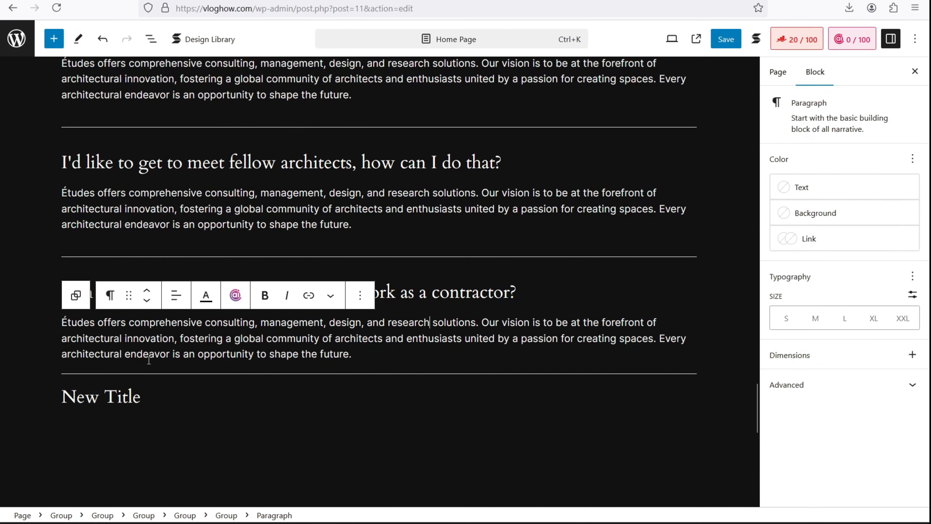
{"action": "left_click", "coordinate": [145, 397]}
{"action": "key", "text": "Return"}
{"action": "type", "text": "H"}
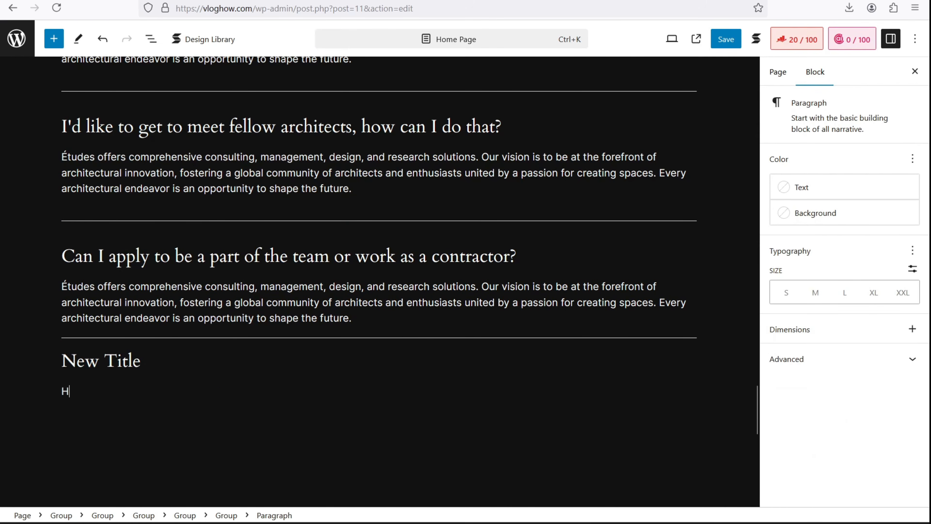
{"action": "type", "text": "ello world"}
{"action": "left_click", "coordinate": [290, 166]}
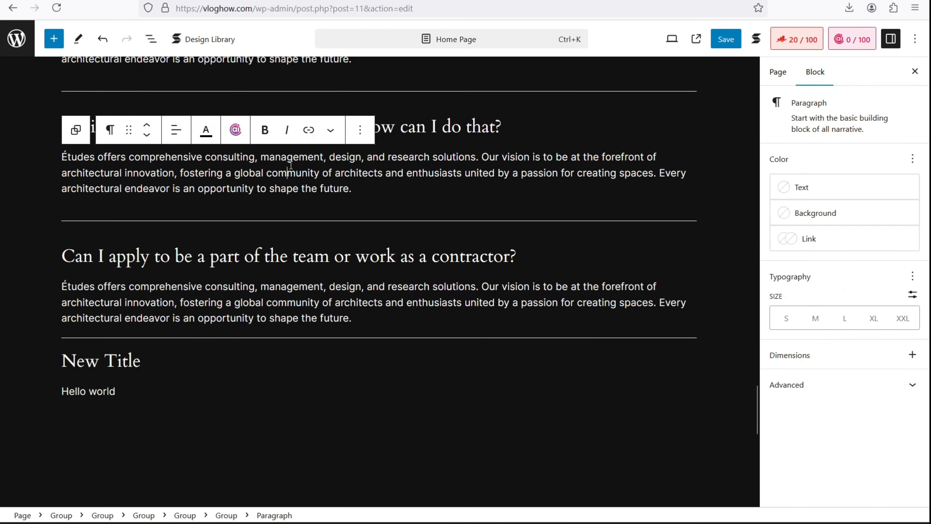
{"action": "scroll", "coordinate": [258, 280], "scroll_direction": "up", "scroll_amount": 8}
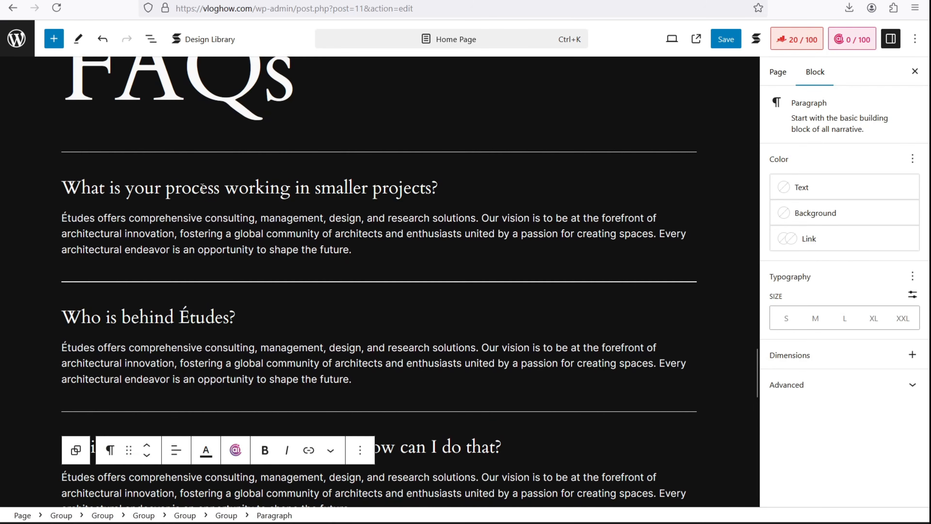
{"action": "left_click_drag", "start_coordinate": [202, 188], "coordinate": [506, 203]}
{"action": "scroll", "coordinate": [413, 221], "scroll_direction": "up", "scroll_amount": 5}
{"action": "left_click", "coordinate": [182, 263]}
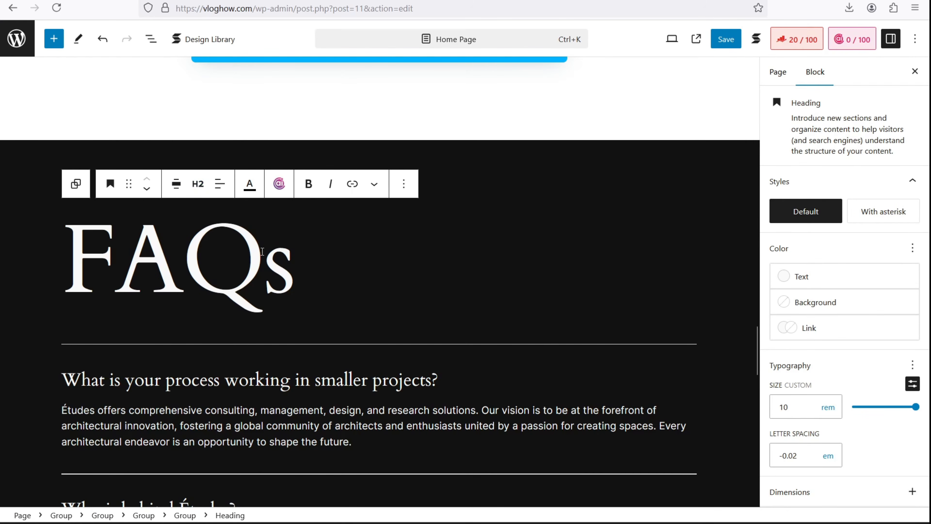
{"action": "scroll", "coordinate": [312, 234], "scroll_direction": "down", "scroll_amount": 4}
{"action": "scroll", "coordinate": [315, 280], "scroll_direction": "down", "scroll_amount": 10}
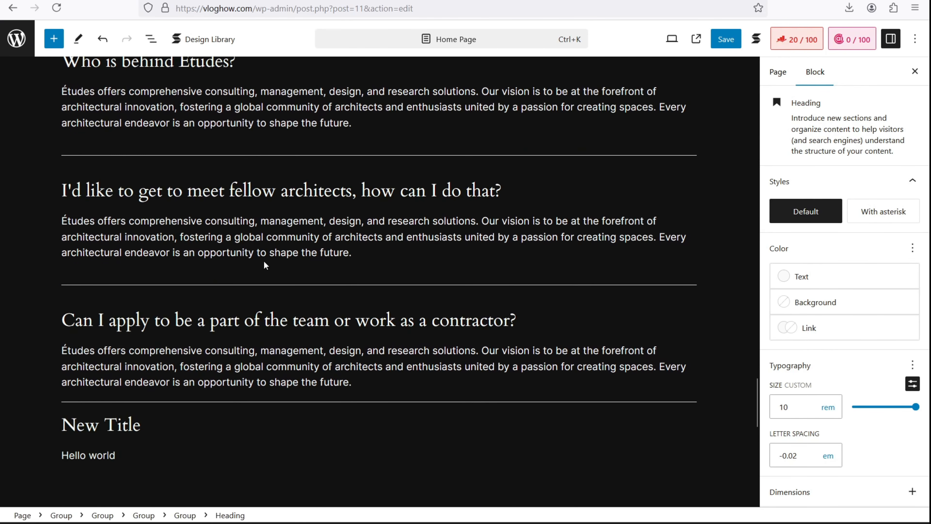
{"action": "scroll", "coordinate": [266, 265], "scroll_direction": "up", "scroll_amount": 14}
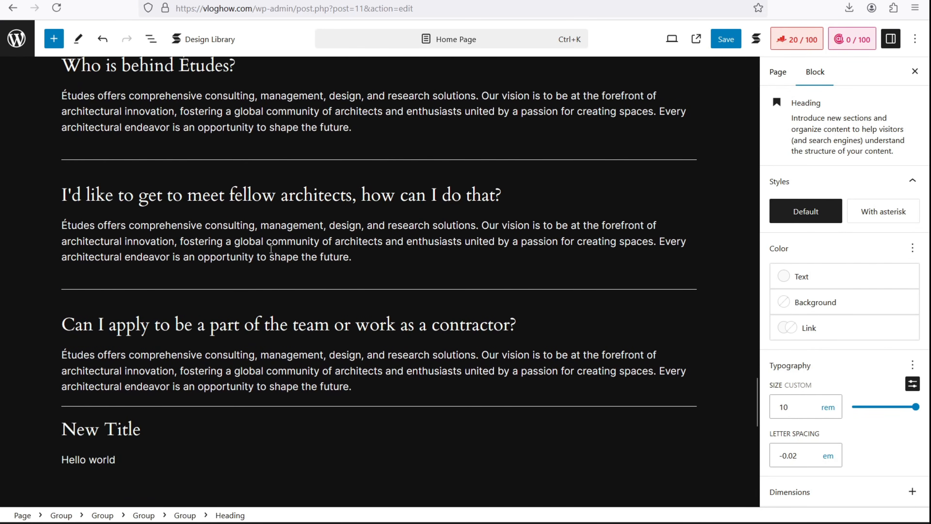
{"action": "left_click_drag", "start_coordinate": [331, 267], "coordinate": [28, 237]}
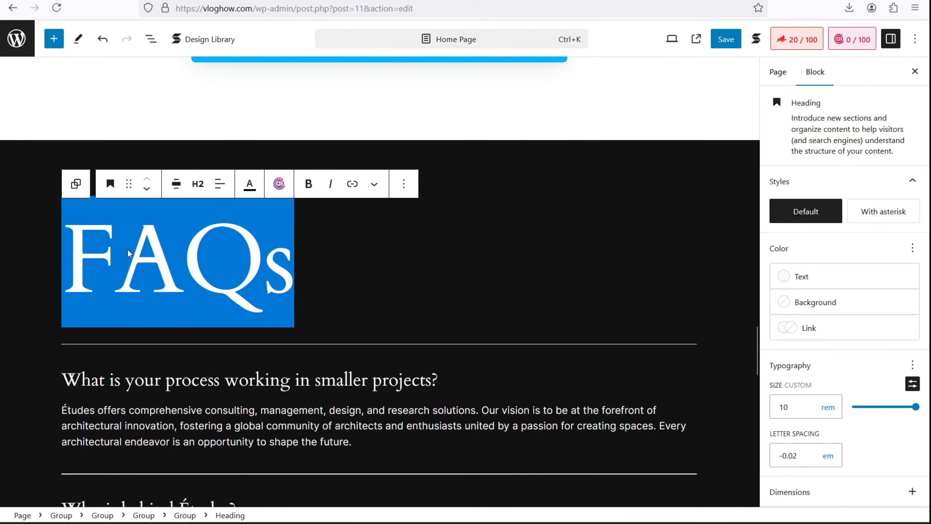
{"action": "left_click_drag", "start_coordinate": [243, 382], "coordinate": [401, 380]}
{"action": "scroll", "coordinate": [379, 370], "scroll_direction": "down", "scroll_amount": 6}
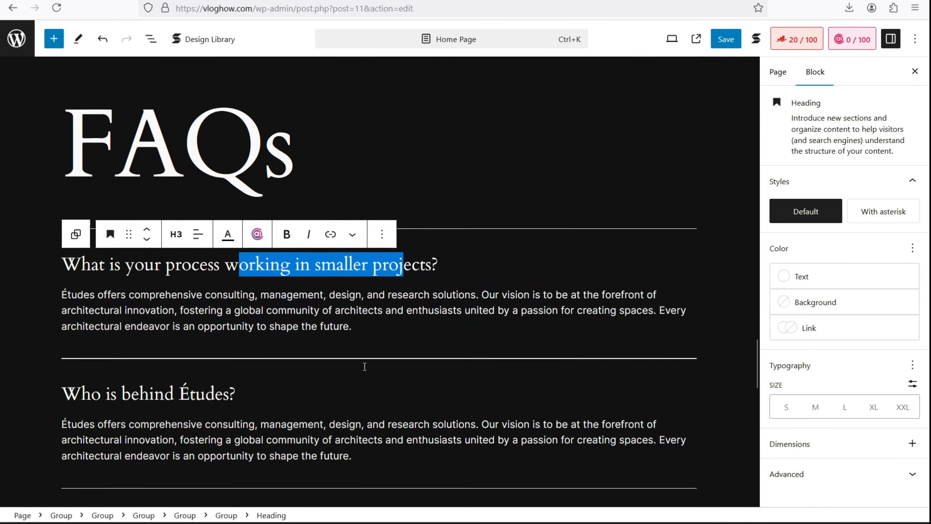
{"action": "left_click_drag", "start_coordinate": [176, 318], "coordinate": [236, 317]}
{"action": "left_click_drag", "start_coordinate": [332, 442], "coordinate": [408, 445]}
{"action": "scroll", "coordinate": [338, 302], "scroll_direction": "down", "scroll_amount": 8}
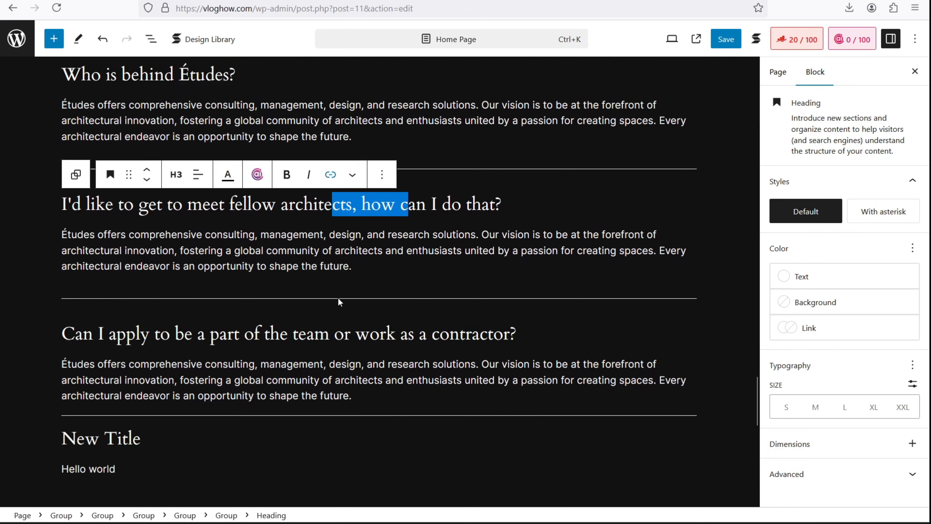
{"action": "scroll", "coordinate": [267, 356], "scroll_direction": "up", "scroll_amount": 8}
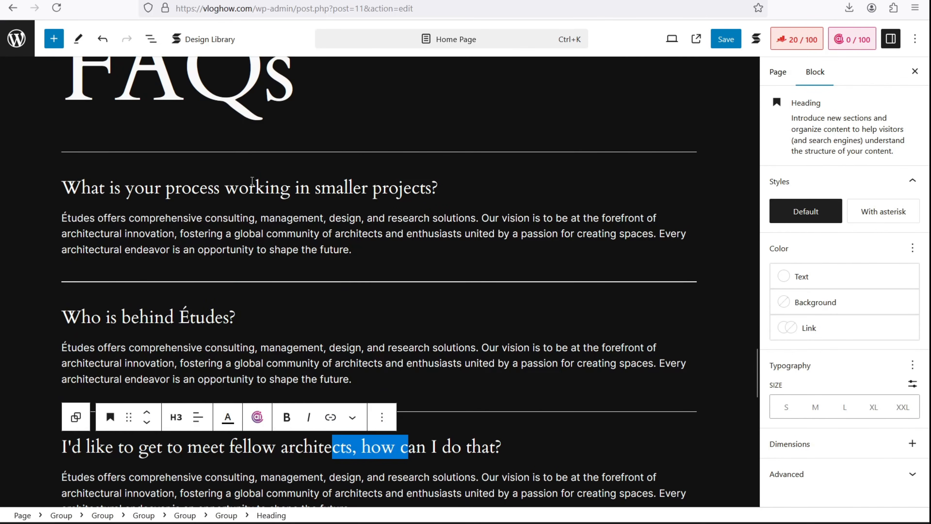
{"action": "scroll", "coordinate": [309, 204], "scroll_direction": "down", "scroll_amount": 10}
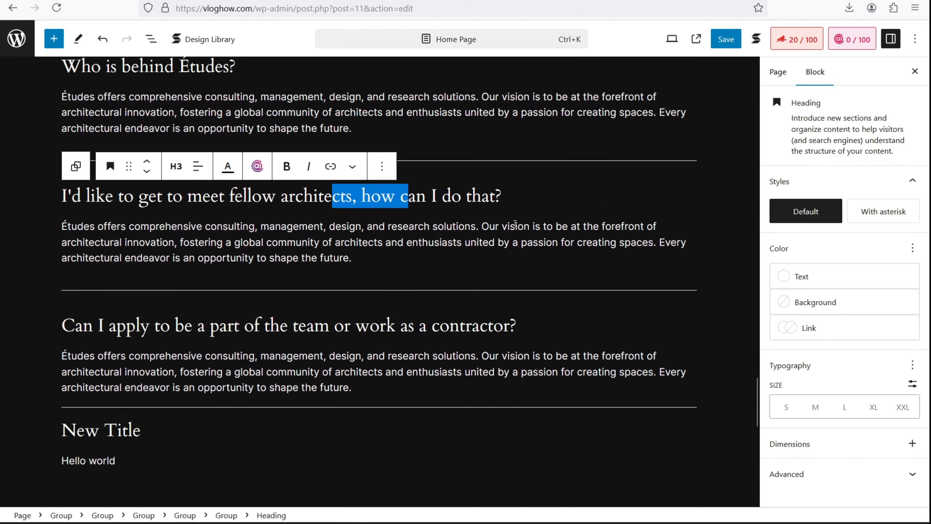
{"action": "scroll", "coordinate": [482, 222], "scroll_direction": "down", "scroll_amount": 2}
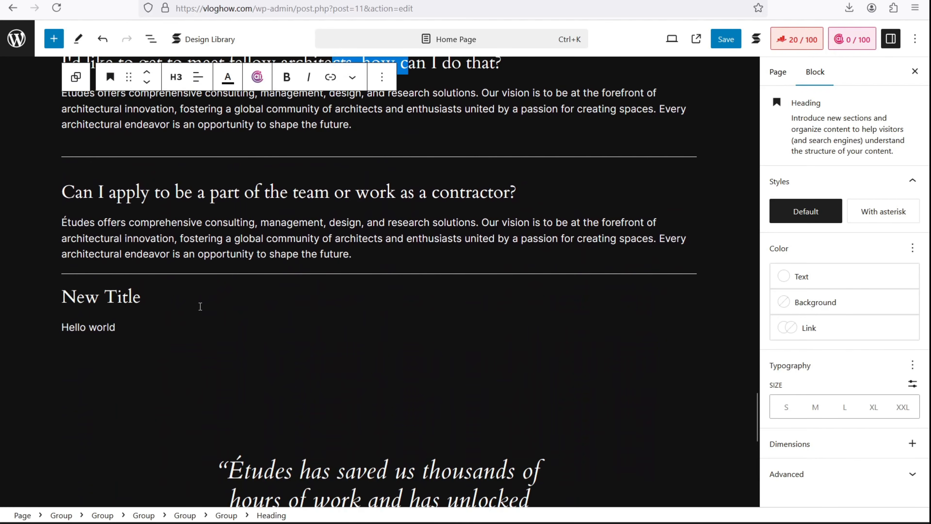
Delete the 'Hello world' paragraph and 'New Title' heading so the testimonial follows the last answer.
{"action": "left_click", "coordinate": [155, 322]}
{"action": "key", "text": "BackSpace"}
{"action": "key", "text": "BackSpace"}
{"action": "key", "text": "BackSpace"}
{"action": "key", "text": "BackSpace"}
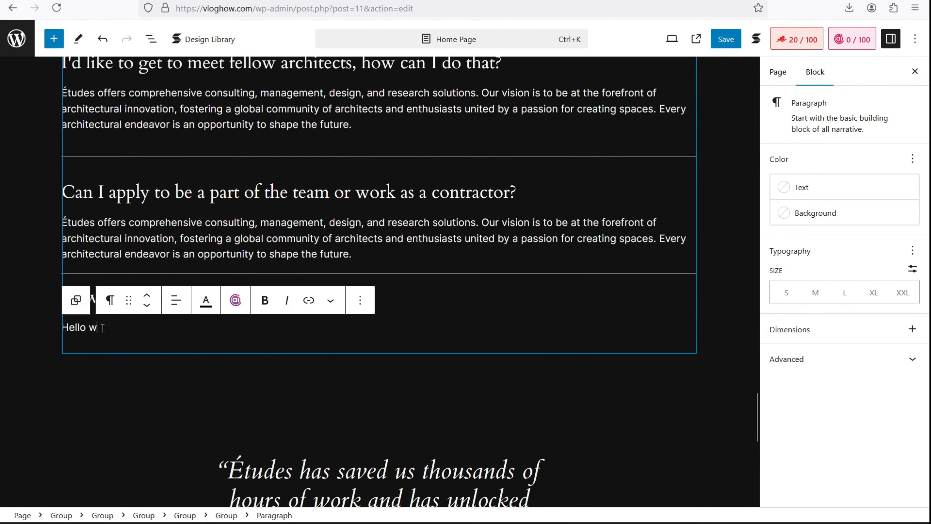
{"action": "key", "text": "BackSpace"}
{"action": "key", "text": "BackSpace"}
{"action": "key", "text": "BackSpace"}
{"action": "key", "text": "BackSpace"}
{"action": "key", "text": "BackSpace"}
{"action": "key", "text": "BackSpace"}
{"action": "key", "text": "BackSpace"}
{"action": "key", "text": "BackSpace"}
{"action": "key", "text": "BackSpace"}
{"action": "key", "text": "BackSpace"}
{"action": "key", "text": "BackSpace"}
{"action": "key", "text": "BackSpace"}
{"action": "key", "text": "BackSpace"}
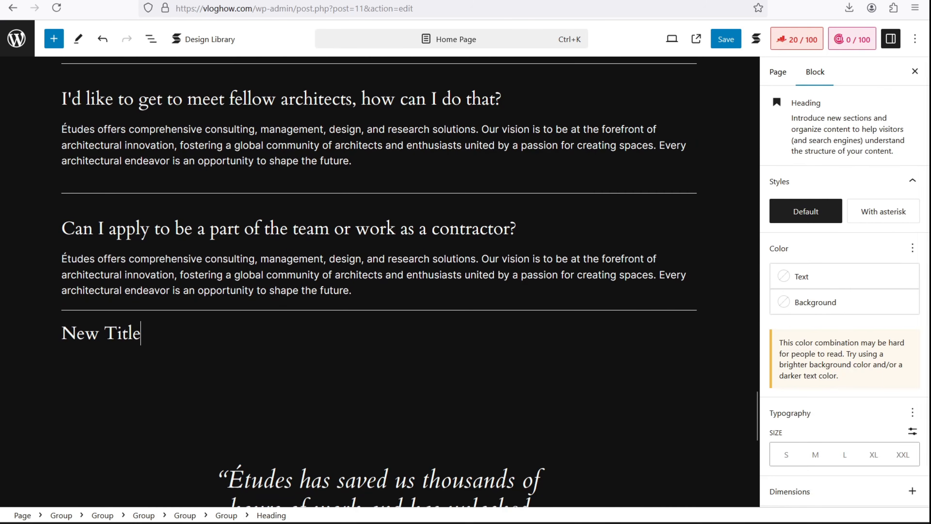
{"action": "key", "text": "BackSpace"}
{"action": "key", "text": "BackSpace"}
{"action": "key", "text": "BackSpace"}
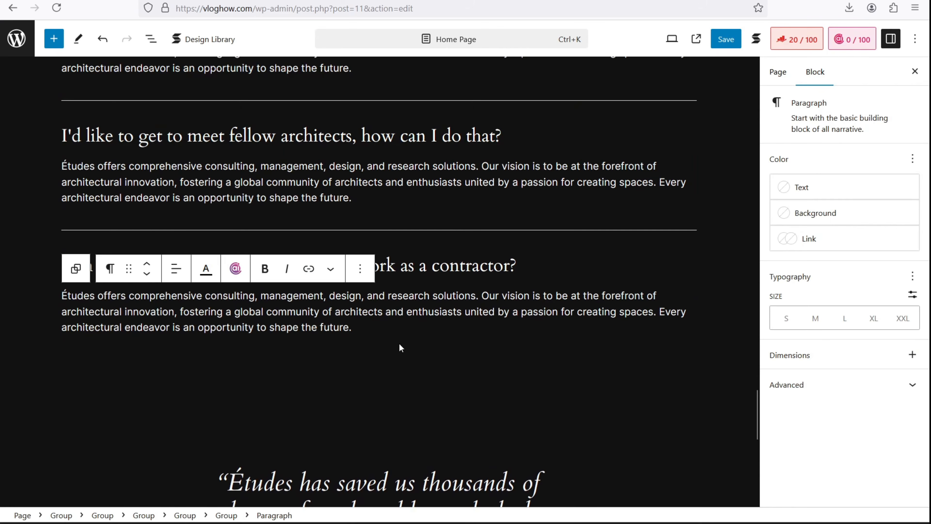
{"action": "scroll", "coordinate": [495, 162], "scroll_direction": "up", "scroll_amount": 6}
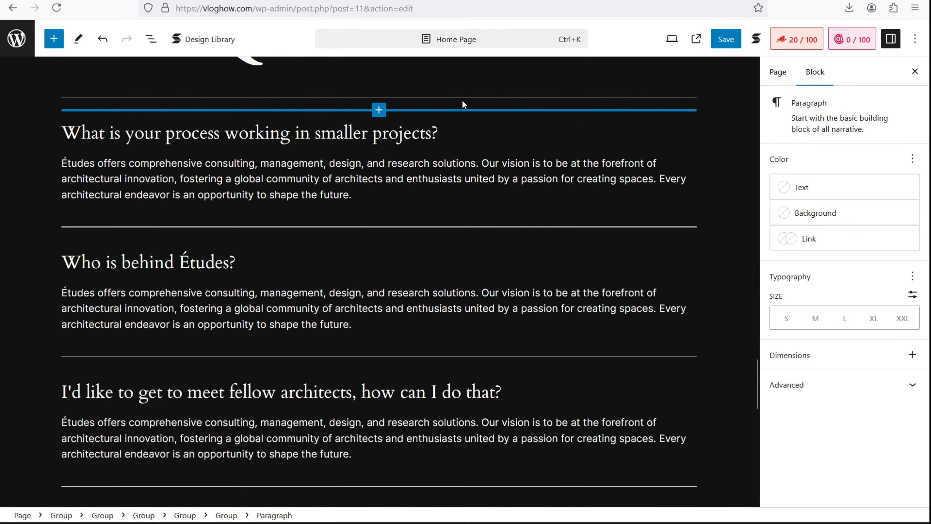
{"action": "scroll", "coordinate": [462, 105], "scroll_direction": "up", "scroll_amount": 9}
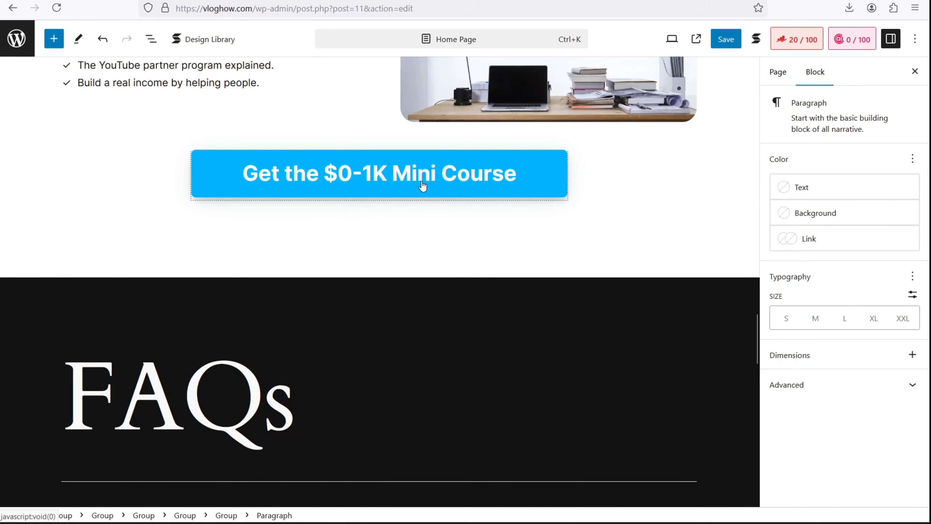
{"action": "scroll", "coordinate": [414, 202], "scroll_direction": "down", "scroll_amount": 7}
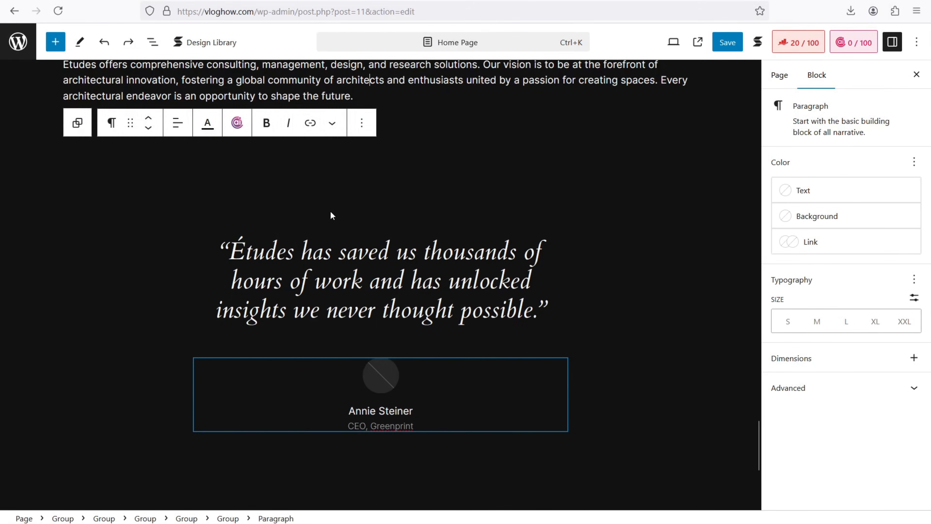
Check the testimonial group's styles, then select the avatar Image block and show its transform options.
{"action": "left_click", "coordinate": [688, 302]}
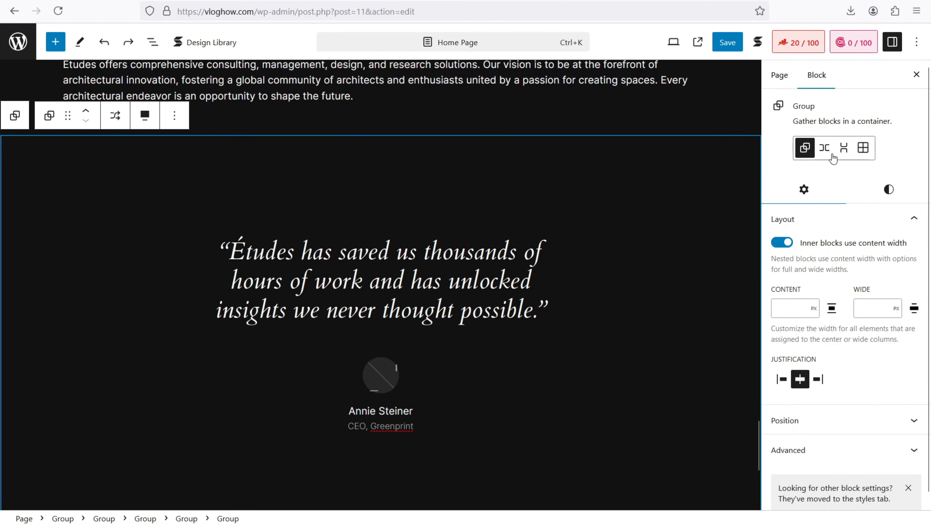
{"action": "left_click", "coordinate": [895, 188]}
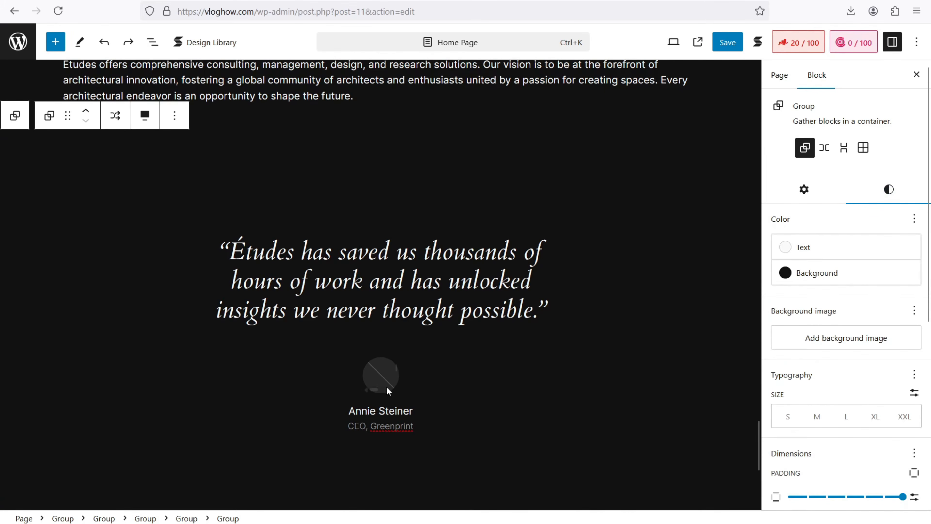
{"action": "left_click", "coordinate": [383, 267]}
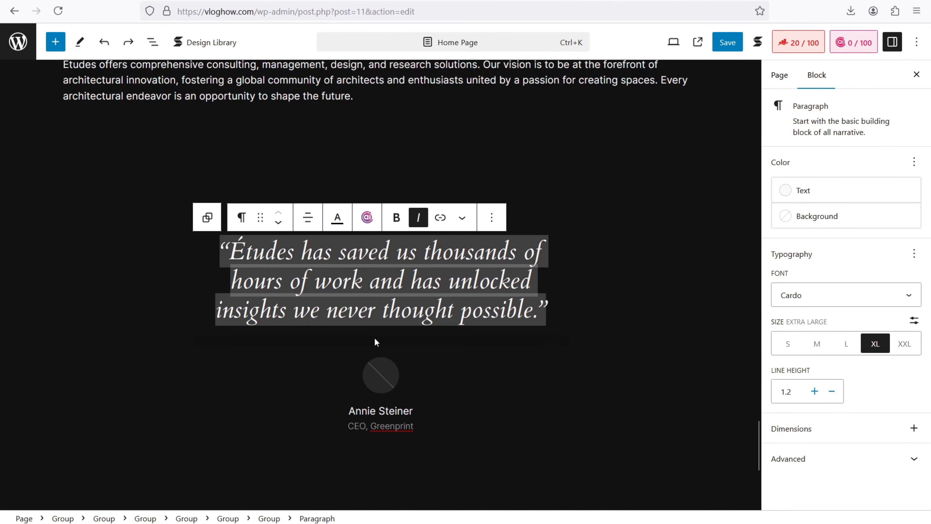
{"action": "left_click", "coordinate": [384, 376]}
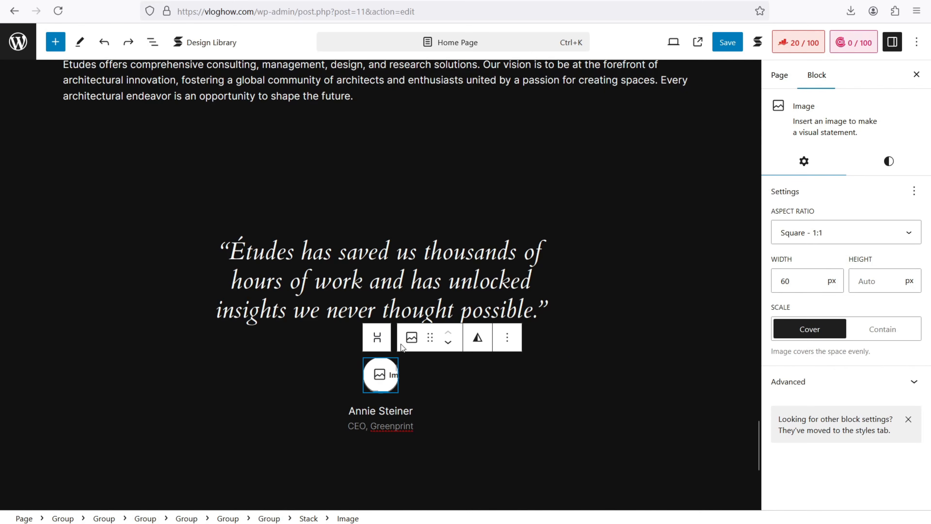
{"action": "left_click", "coordinate": [412, 338]}
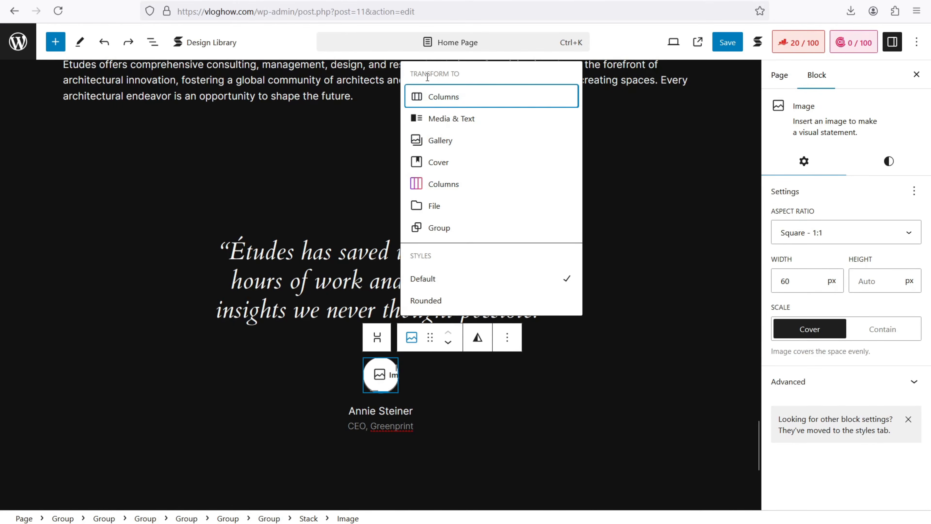
Upload the portrait photo from the Desktop into the testimonial's avatar image.
{"action": "left_click", "coordinate": [348, 281]}
{"action": "left_click", "coordinate": [390, 376]}
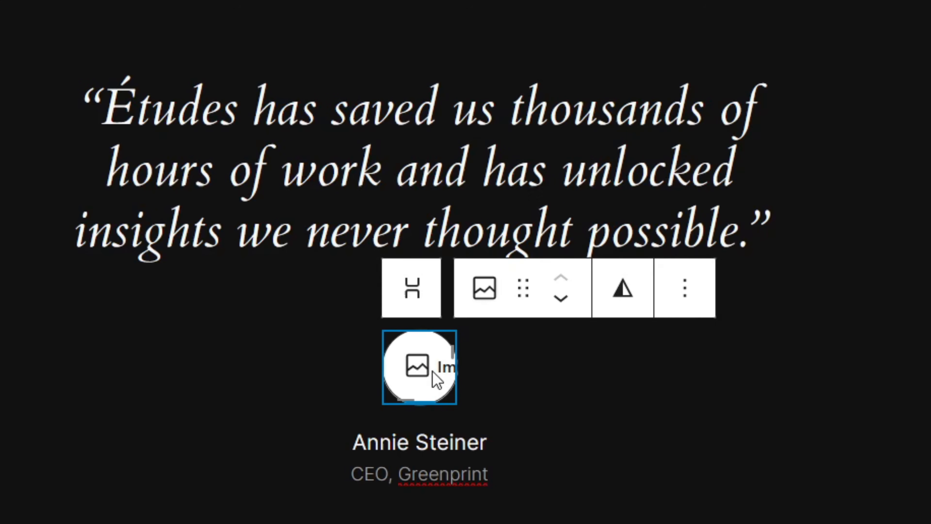
{"action": "mouse_move", "coordinate": [407, 400]}
{"action": "left_mouse_down"}
{"action": "mouse_move", "coordinate": [423, 400]}
{"action": "mouse_move", "coordinate": [404, 396]}
{"action": "left_mouse_up"}
{"action": "left_click_drag", "start_coordinate": [449, 355], "coordinate": [455, 362]}
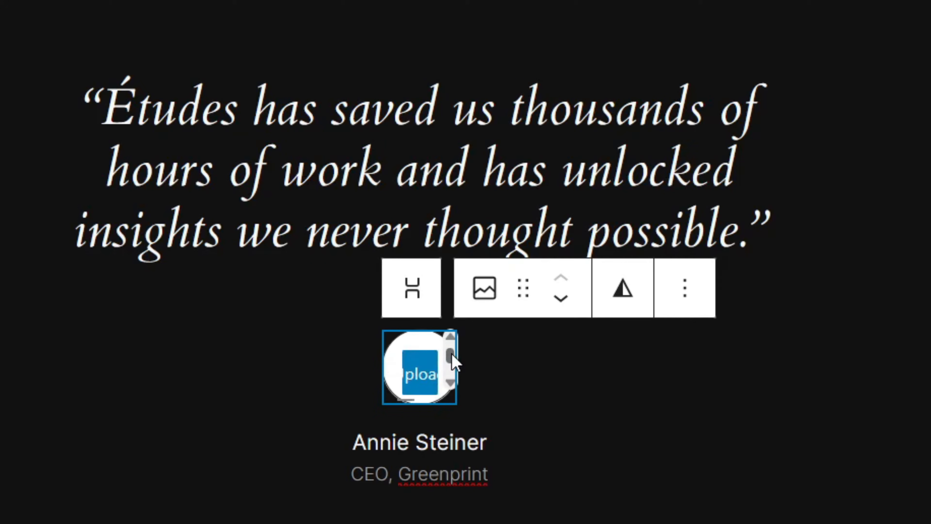
{"action": "left_click", "coordinate": [422, 375]}
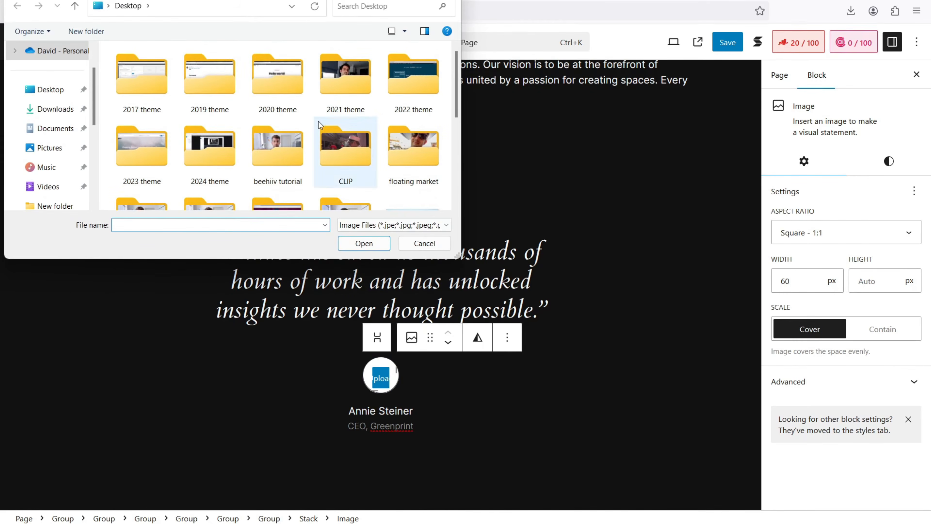
{"action": "left_click", "coordinate": [384, 104]}
{"action": "left_click", "coordinate": [369, 244]}
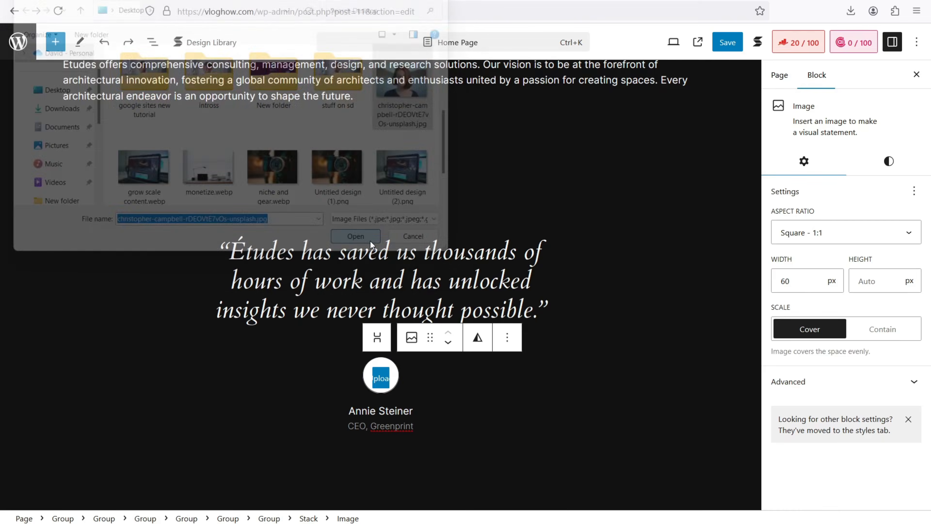
Select the testimonial quote text, then the whole testimonial section.
{"action": "triple_click", "coordinate": [366, 248]}
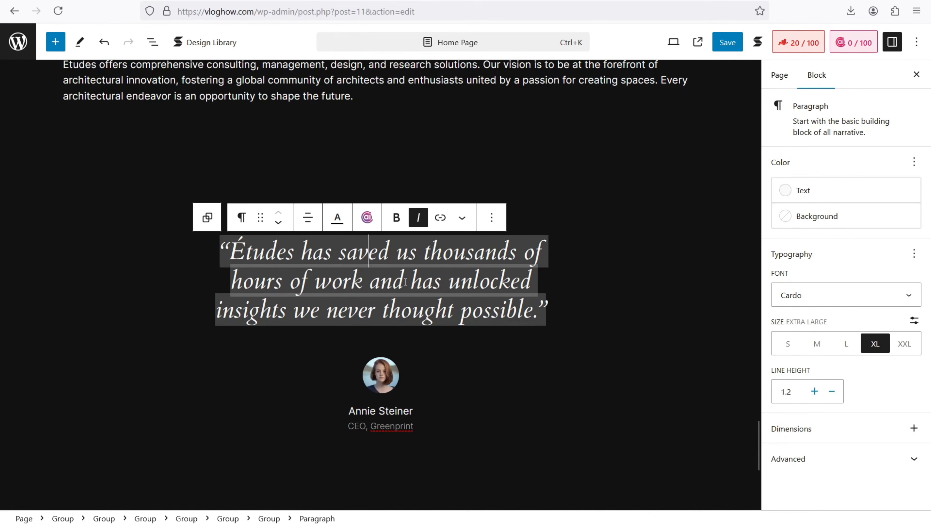
{"action": "left_click", "coordinate": [637, 252]}
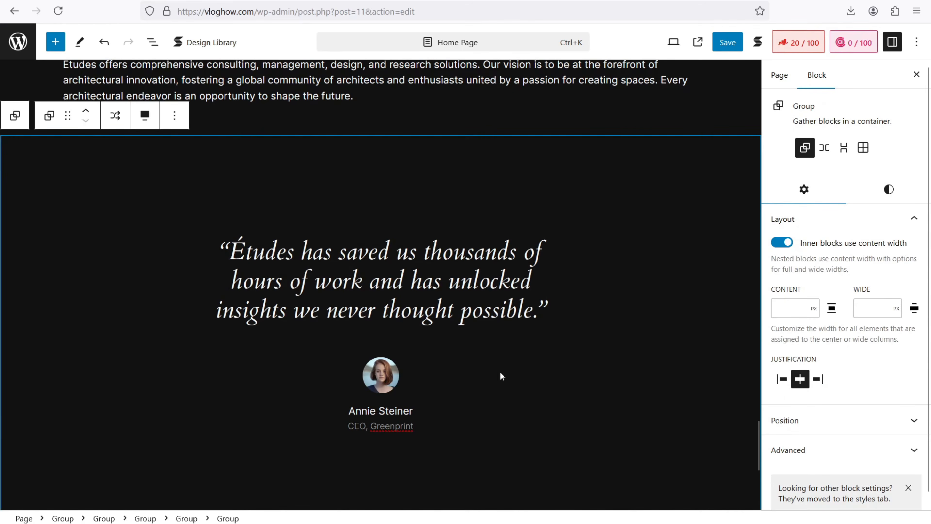
{"action": "scroll", "coordinate": [353, 259], "scroll_direction": "down", "scroll_amount": 2}
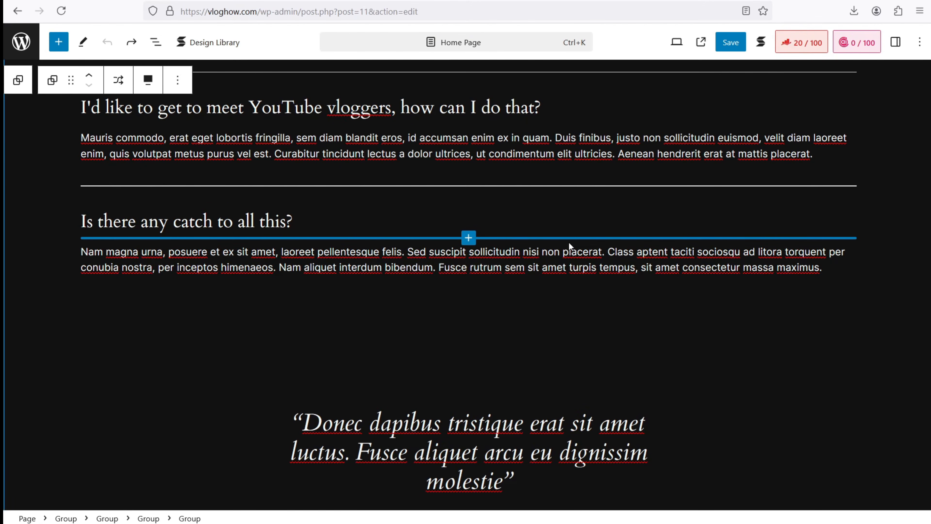
Delete the empty white Group block below the dark testimonial at the end of the page.
{"action": "scroll", "coordinate": [552, 242], "scroll_direction": "up", "scroll_amount": 15}
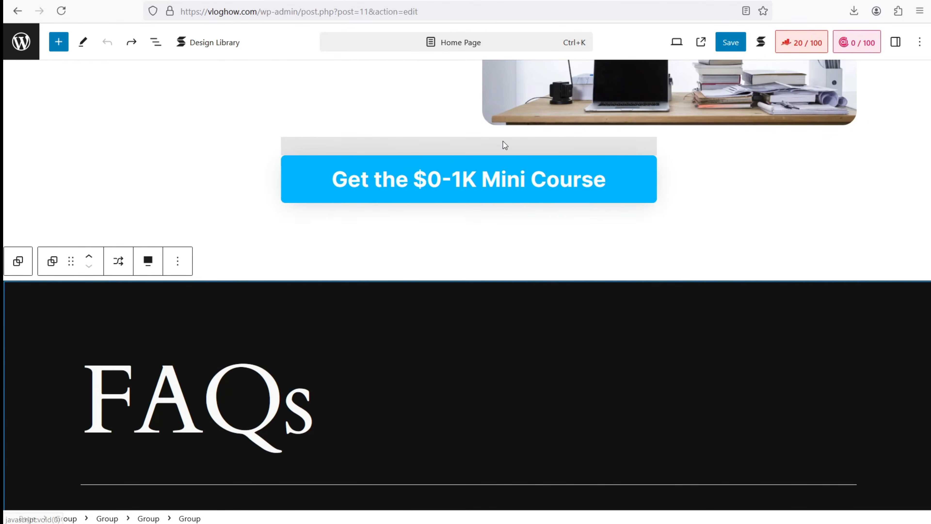
{"action": "scroll", "coordinate": [501, 140], "scroll_direction": "down", "scroll_amount": 20}
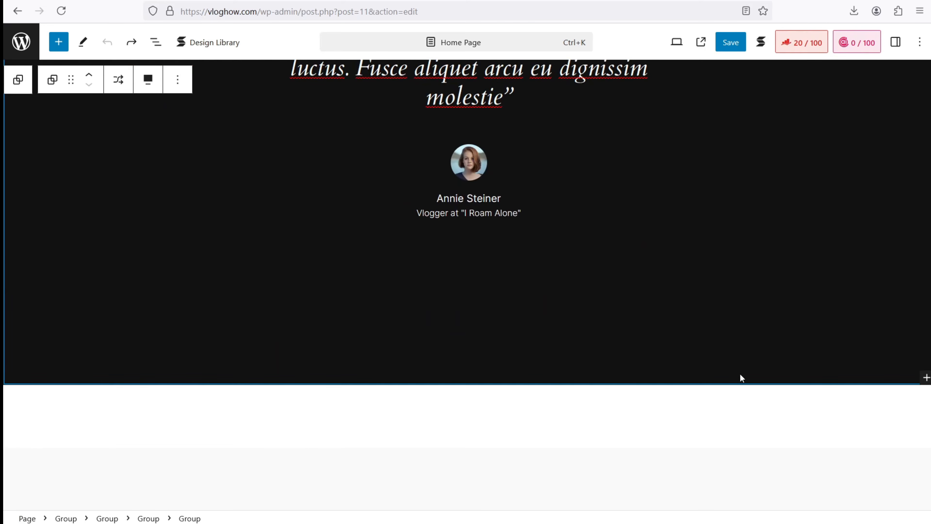
{"action": "scroll", "coordinate": [599, 305], "scroll_direction": "down", "scroll_amount": 2}
{"action": "left_click", "coordinate": [724, 354]}
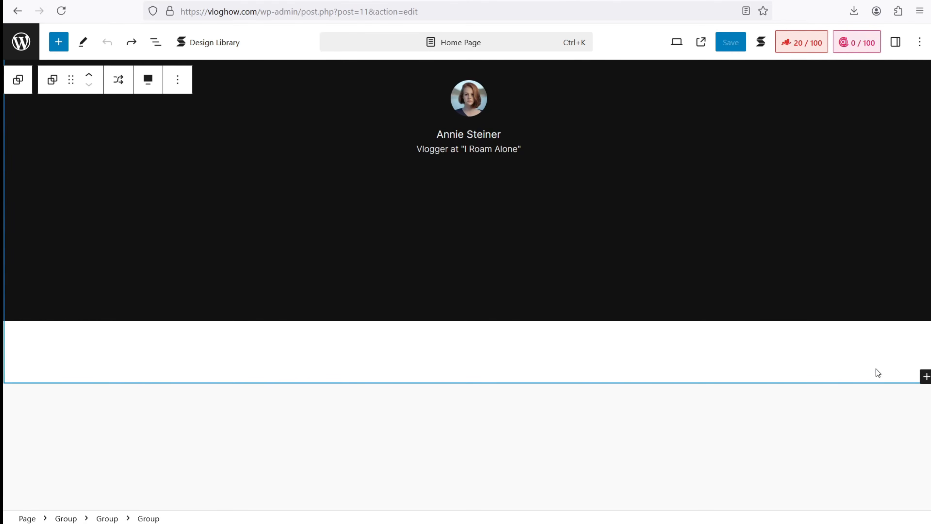
{"action": "key", "text": "Delete"}
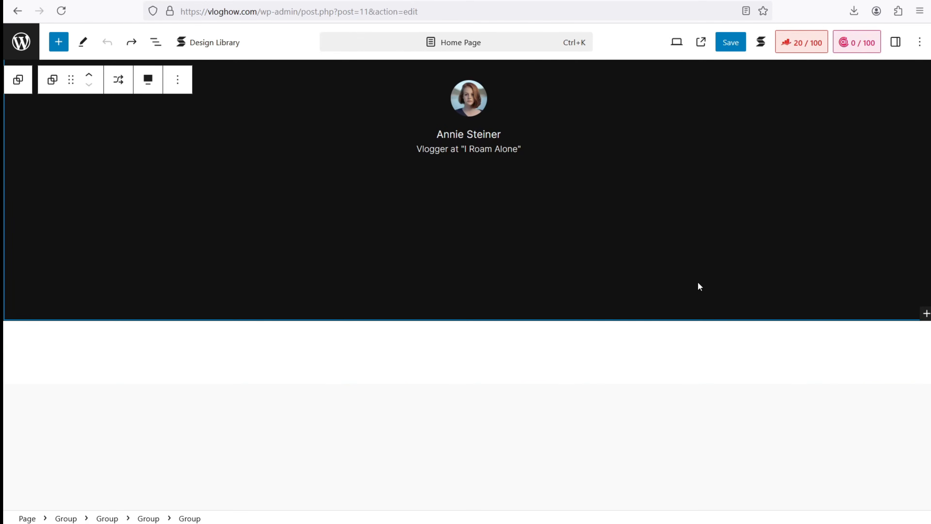
{"action": "scroll", "coordinate": [697, 282], "scroll_direction": "up", "scroll_amount": 15}
{"action": "scroll", "coordinate": [706, 283], "scroll_direction": "down", "scroll_amount": 10}
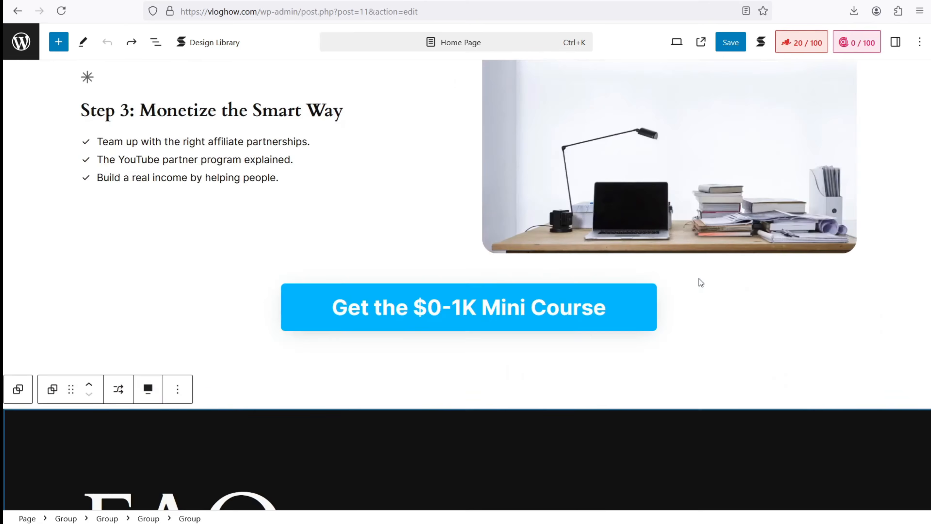
{"action": "scroll", "coordinate": [700, 280], "scroll_direction": "down", "scroll_amount": 10}
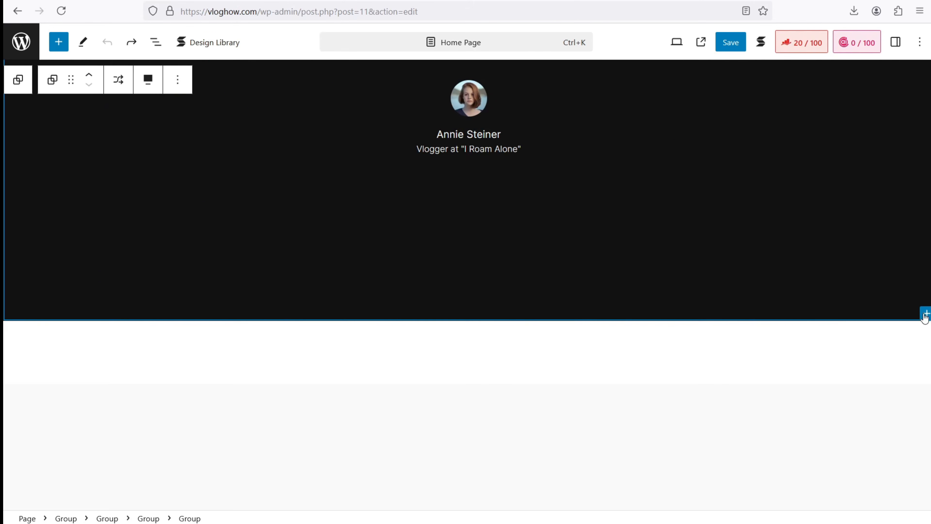
Insert the Posts pattern 'List of posts without images, 1 column' after the testimonial.
{"action": "left_click", "coordinate": [925, 314]}
{"action": "left_click", "coordinate": [828, 507]}
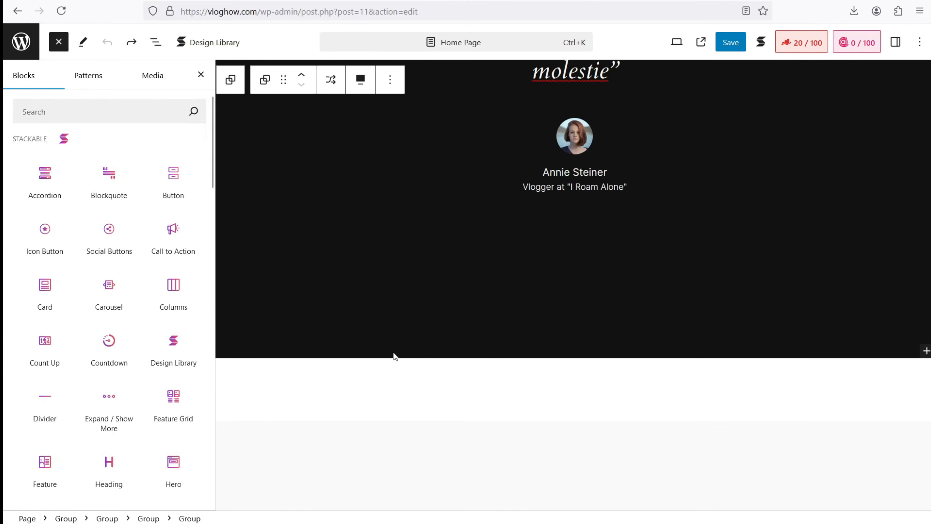
{"action": "left_click", "coordinate": [94, 81]}
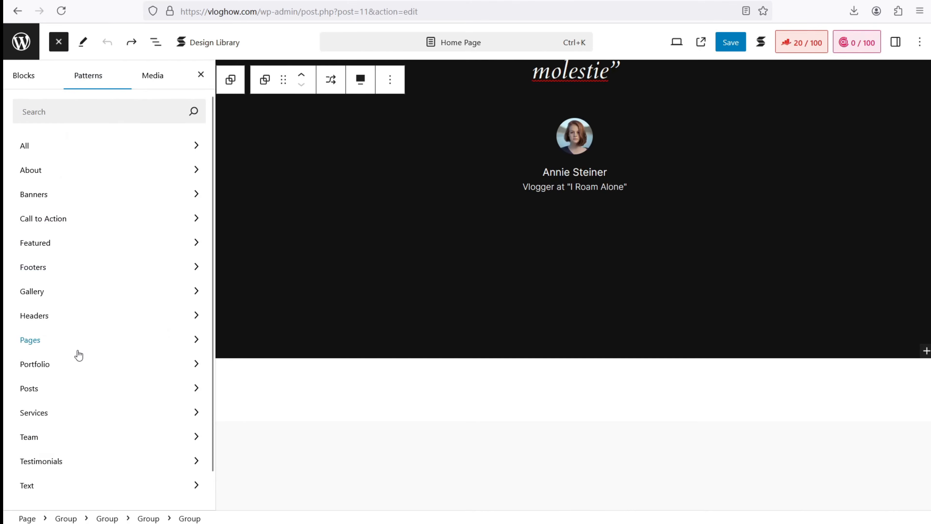
{"action": "left_click", "coordinate": [76, 388]}
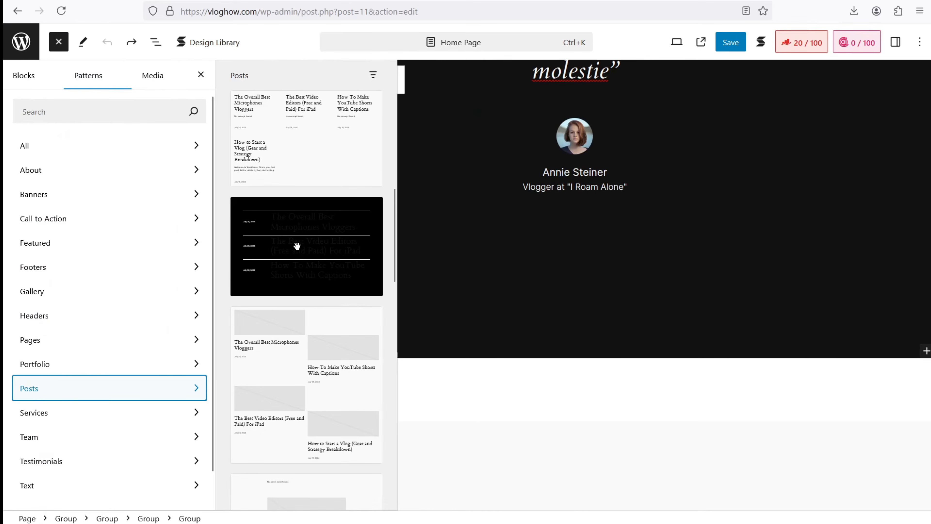
{"action": "scroll", "coordinate": [297, 247], "scroll_direction": "down", "scroll_amount": 10}
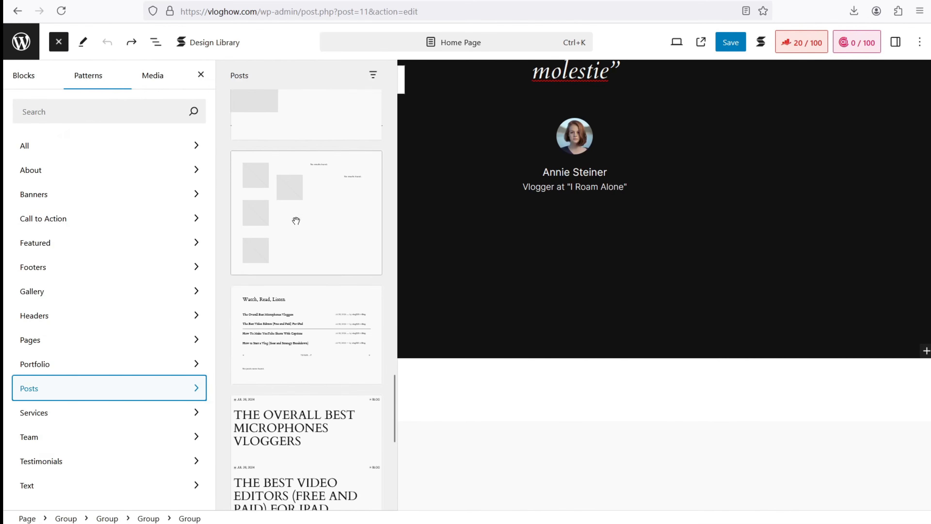
{"action": "scroll", "coordinate": [297, 220], "scroll_direction": "down", "scroll_amount": 2}
{"action": "left_click", "coordinate": [329, 241]}
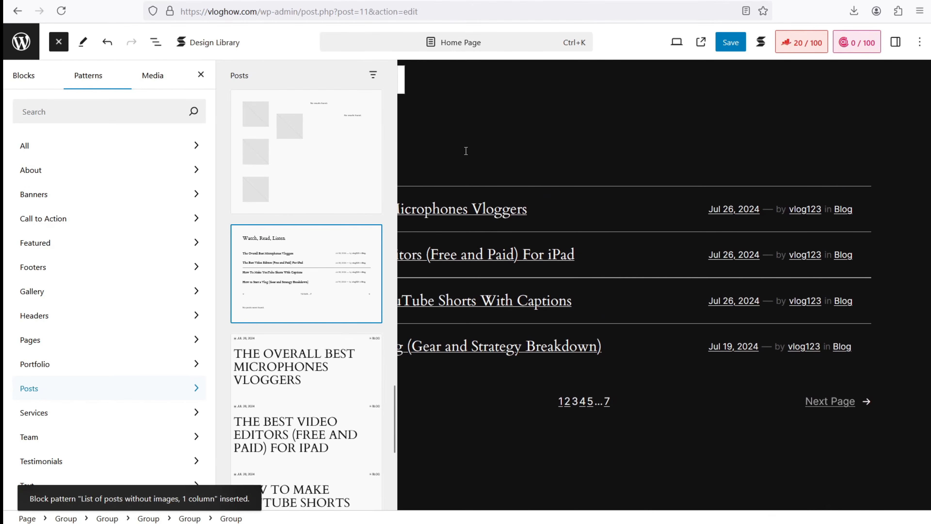
{"action": "left_click", "coordinate": [626, 138]}
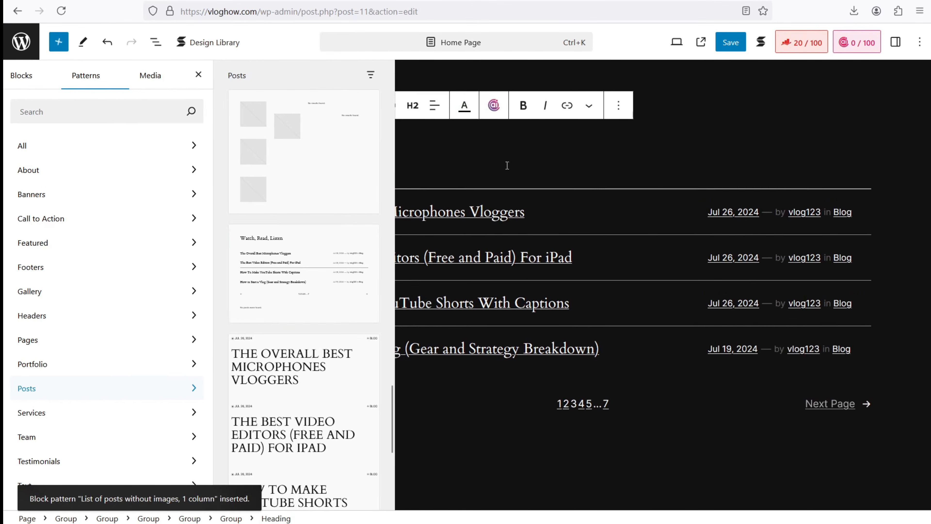
Undo the one-column posts list and add an empty paragraph in the white group below the testimonial.
{"action": "left_click", "coordinate": [108, 41]}
{"action": "scroll", "coordinate": [532, 162], "scroll_direction": "down", "scroll_amount": 1}
{"action": "scroll", "coordinate": [574, 242], "scroll_direction": "down", "scroll_amount": 20}
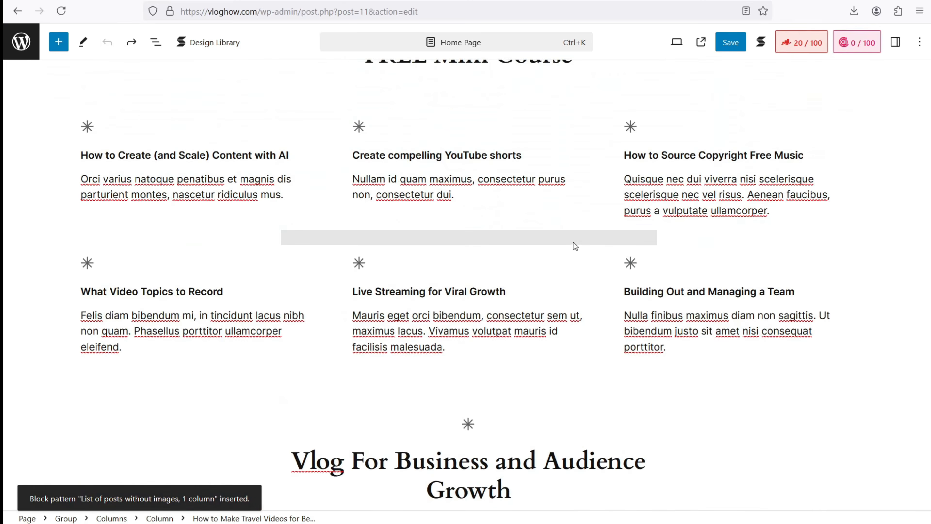
{"action": "scroll", "coordinate": [572, 252], "scroll_direction": "down", "scroll_amount": 10}
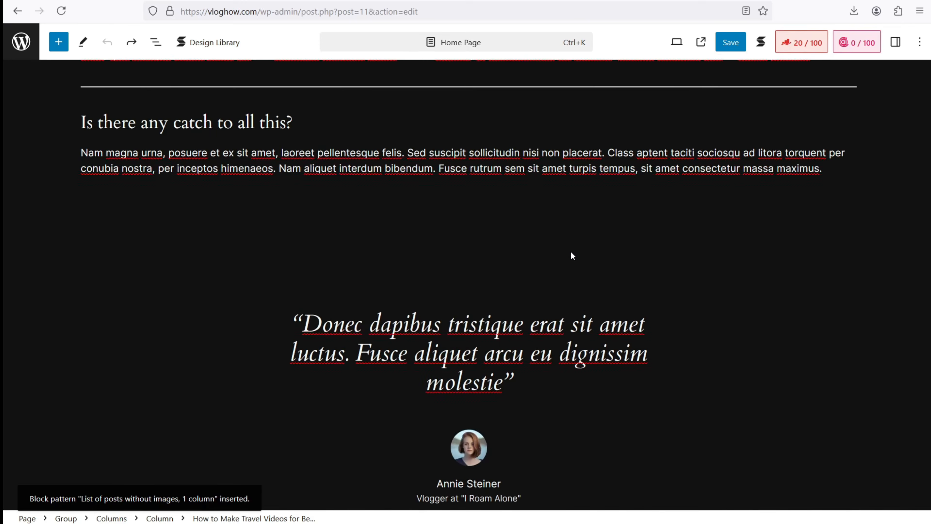
{"action": "left_click", "coordinate": [778, 349]}
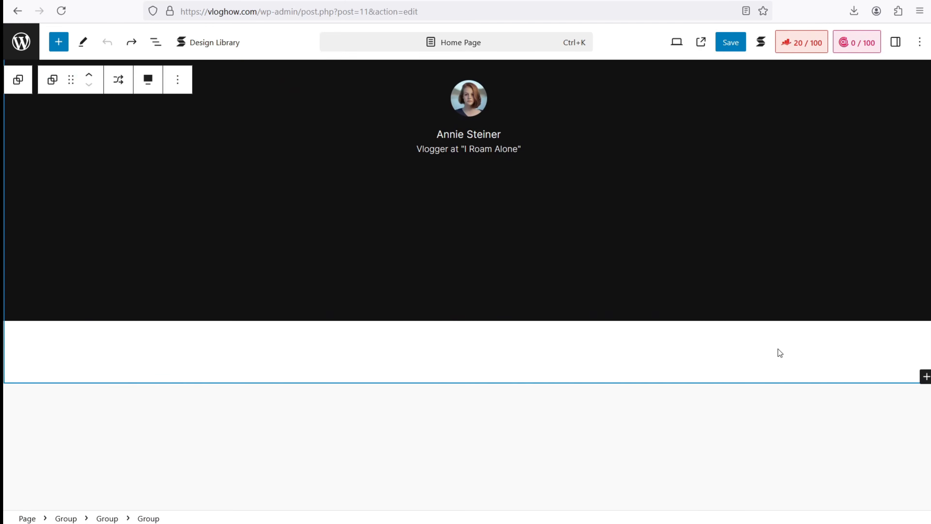
{"action": "left_click", "coordinate": [925, 378]}
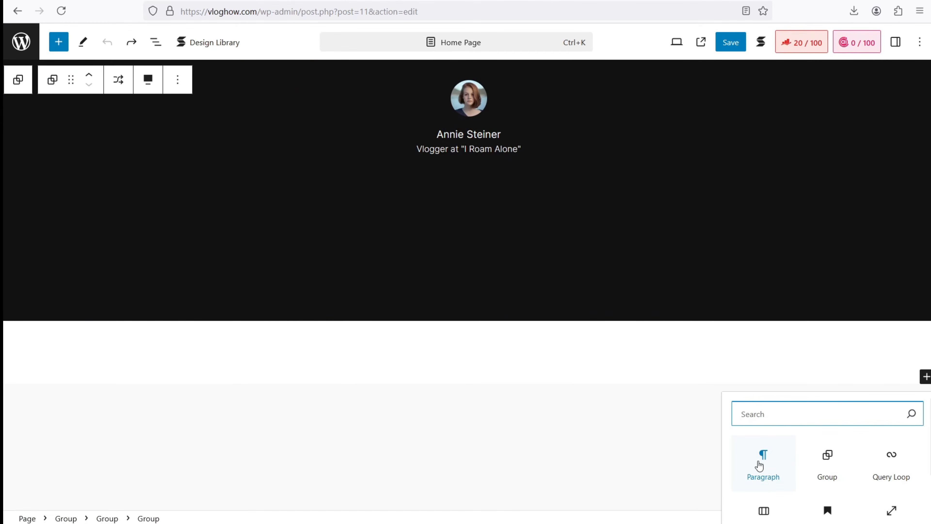
{"action": "left_click", "coordinate": [759, 466]}
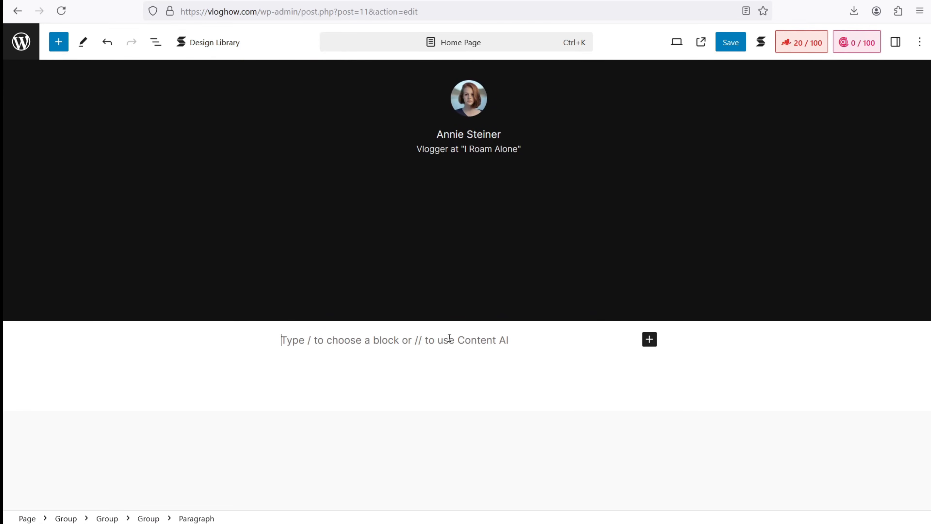
Insert the 'Fullwidth posts with uppercase titles' pattern from the Posts patterns at the new paragraph.
{"action": "left_click", "coordinate": [650, 339]}
{"action": "scroll", "coordinate": [689, 415], "scroll_direction": "down", "scroll_amount": 1}
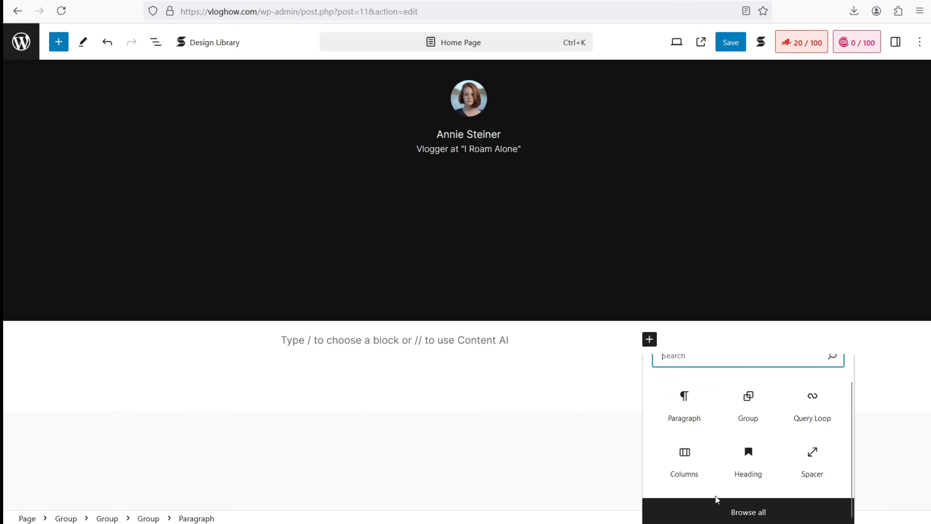
{"action": "left_click", "coordinate": [741, 514]}
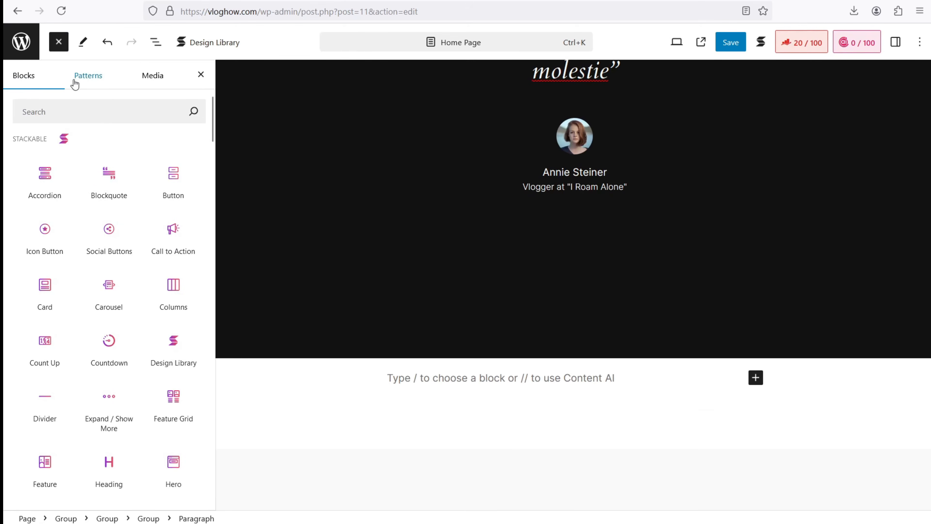
{"action": "left_click", "coordinate": [82, 84]}
{"action": "scroll", "coordinate": [94, 318], "scroll_direction": "down", "scroll_amount": 1}
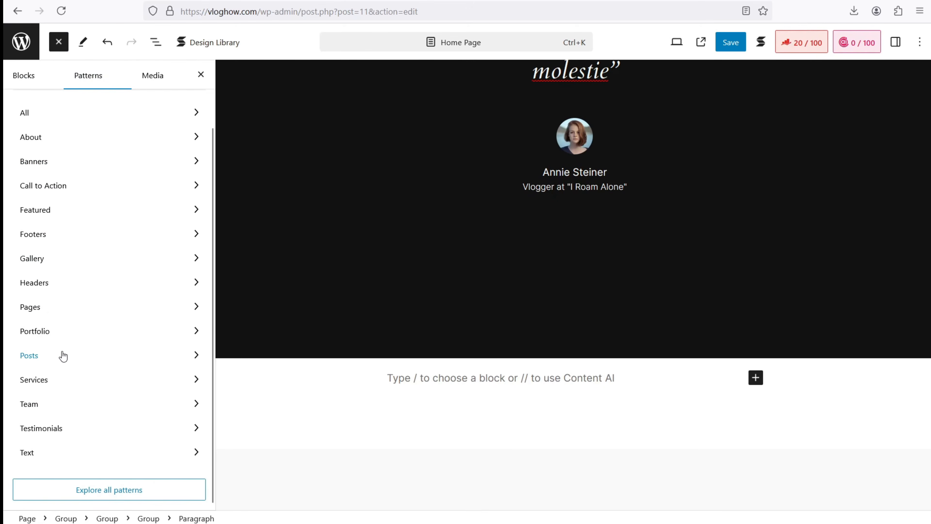
{"action": "left_click", "coordinate": [48, 357]}
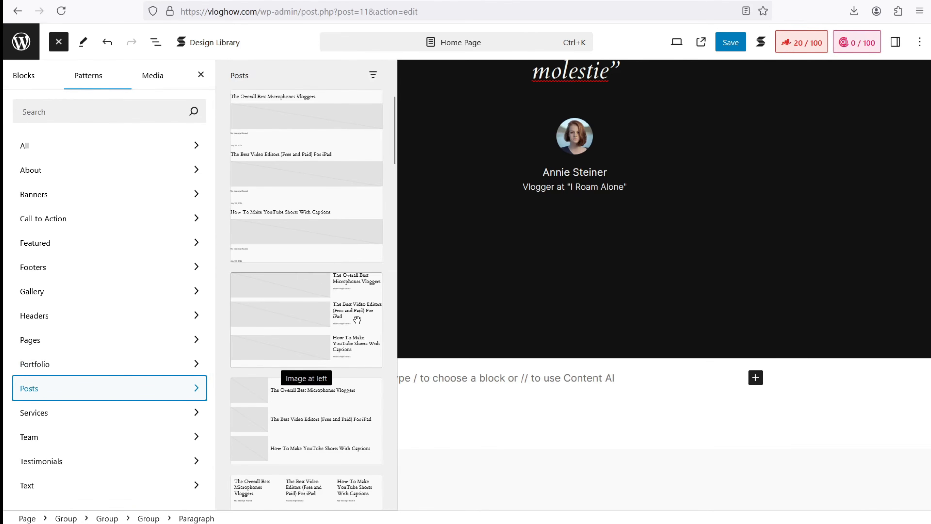
{"action": "scroll", "coordinate": [280, 241], "scroll_direction": "down", "scroll_amount": 1}
{"action": "scroll", "coordinate": [280, 241], "scroll_direction": "down", "scroll_amount": 10}
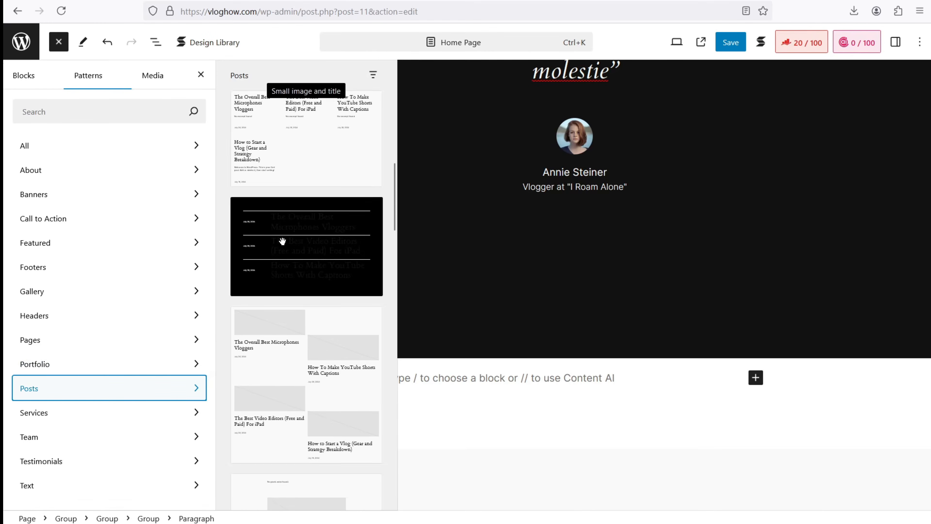
{"action": "scroll", "coordinate": [283, 241], "scroll_direction": "down", "scroll_amount": 10}
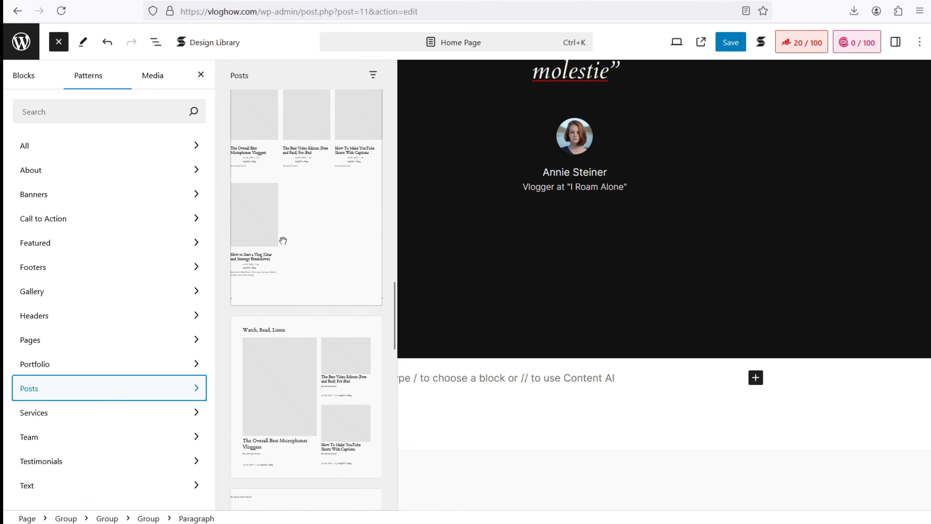
{"action": "scroll", "coordinate": [283, 240], "scroll_direction": "down", "scroll_amount": 10}
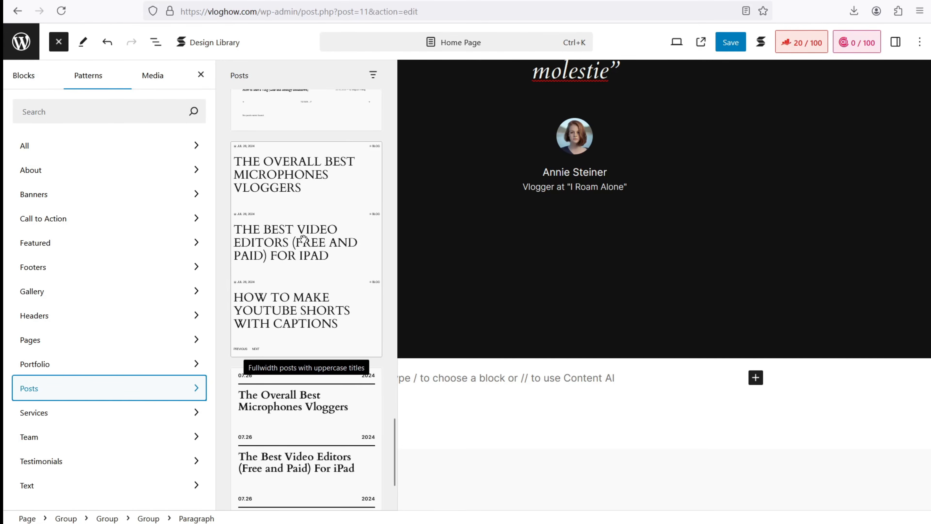
{"action": "left_click", "coordinate": [304, 202]}
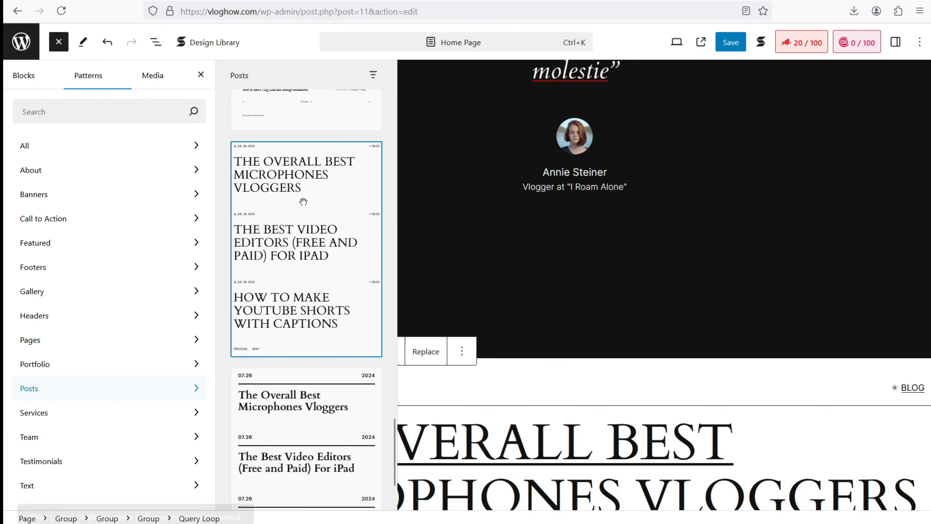
{"action": "left_click", "coordinate": [547, 388]}
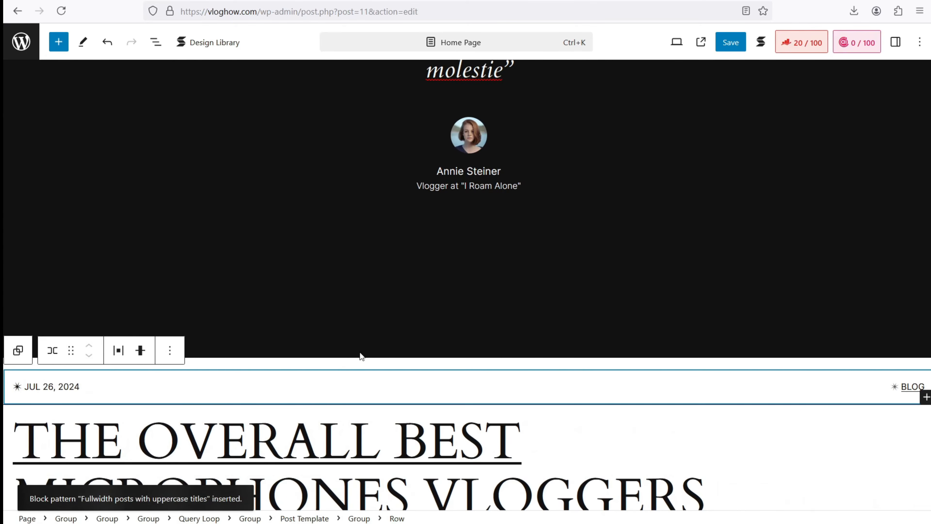
Save the Home Page and check the uppercase posts list and Next link on the live vloghow.com site.
{"action": "scroll", "coordinate": [759, 261], "scroll_direction": "down", "scroll_amount": 5}
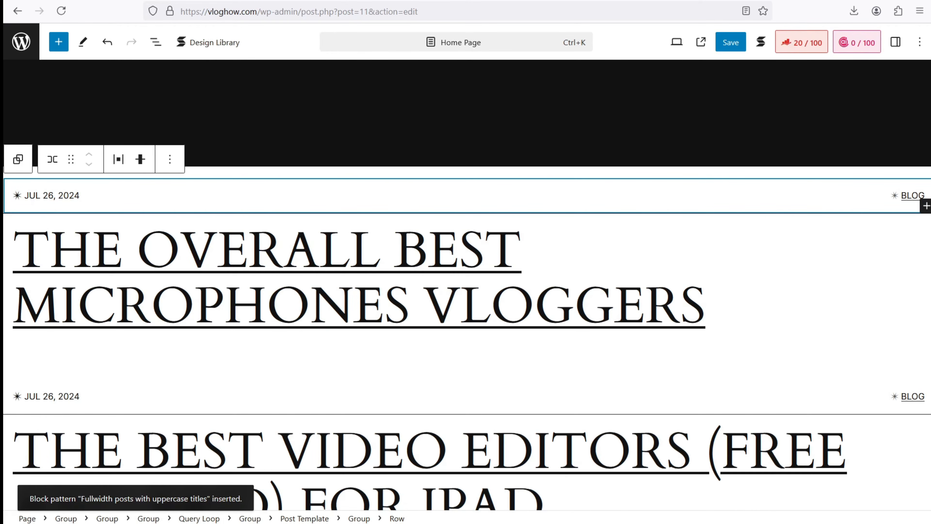
{"action": "left_click", "coordinate": [728, 40]}
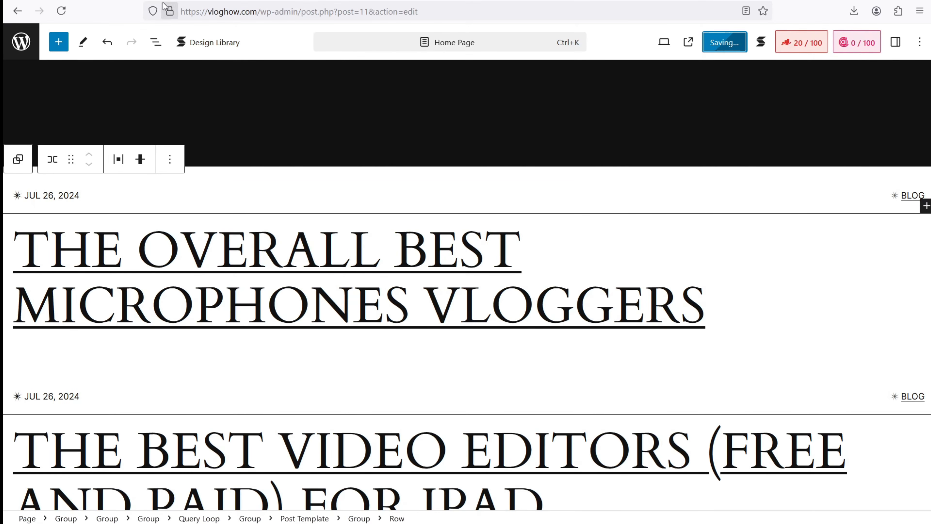
{"action": "key", "text": "ctrl+t"}
{"action": "type", "text": "vloghow.com"}
{"action": "key", "text": "Return"}
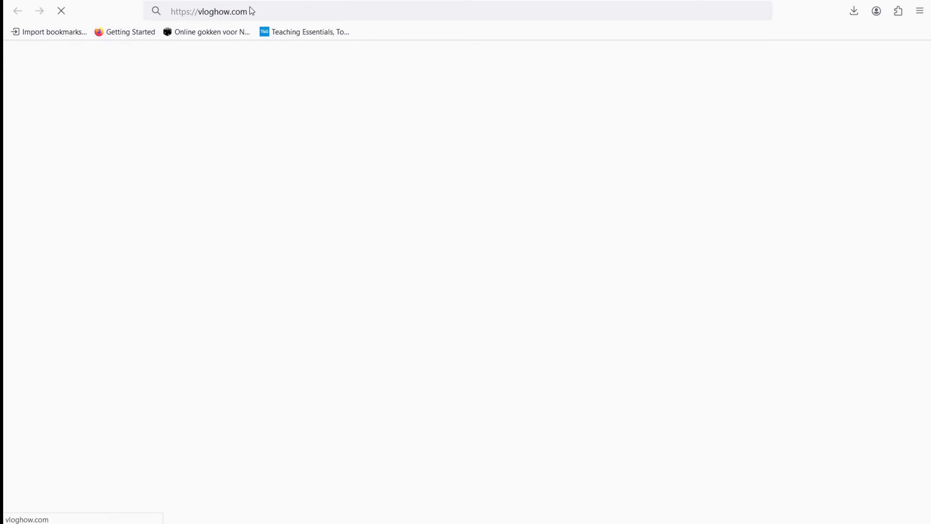
{"action": "scroll", "coordinate": [650, 214], "scroll_direction": "down", "scroll_amount": 10}
{"action": "scroll", "coordinate": [920, 310], "scroll_direction": "down", "scroll_amount": 10}
{"action": "scroll", "coordinate": [921, 309], "scroll_direction": "down", "scroll_amount": 15}
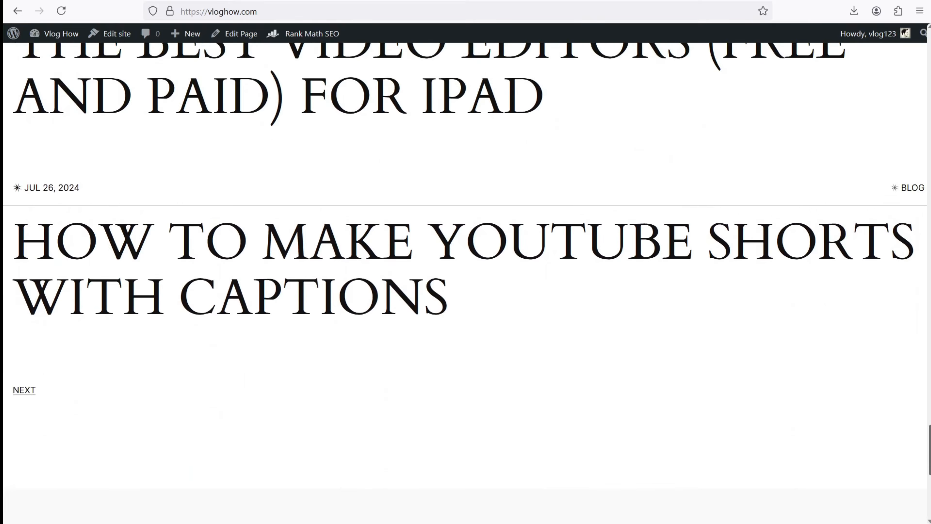
{"action": "scroll", "coordinate": [466, 282], "scroll_direction": "up", "scroll_amount": 10}
{"action": "scroll", "coordinate": [465, 283], "scroll_direction": "down", "scroll_amount": 12}
{"action": "scroll", "coordinate": [400, 212], "scroll_direction": "up", "scroll_amount": 6}
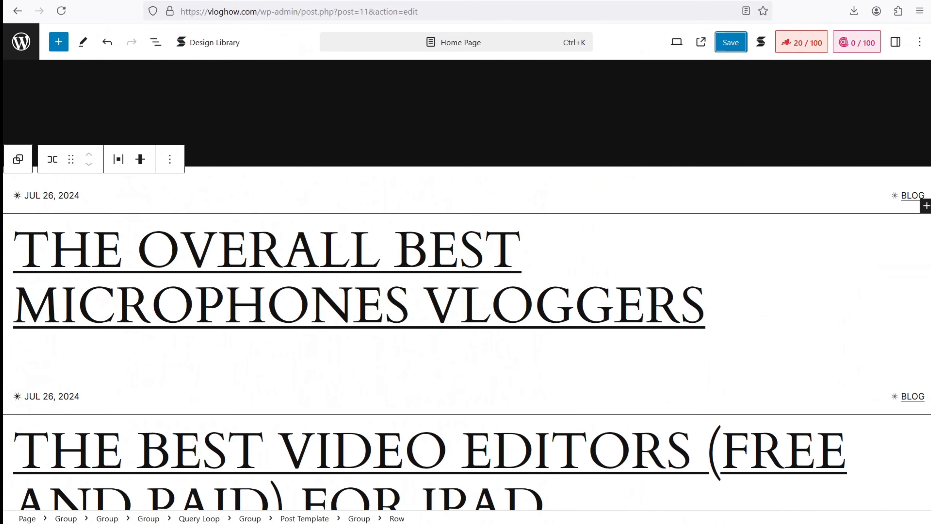
Give the post title block a 4.6 rem font size and horizontal padding of 3.
{"action": "left_click", "coordinate": [768, 253]}
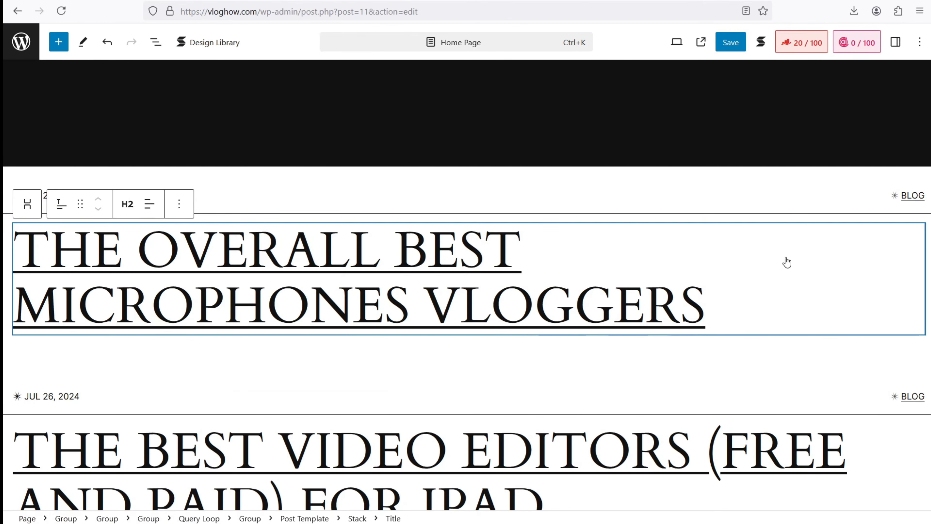
{"action": "scroll", "coordinate": [782, 262], "scroll_direction": "down", "scroll_amount": 5}
{"action": "scroll", "coordinate": [781, 260], "scroll_direction": "up", "scroll_amount": 4}
{"action": "left_click", "coordinate": [891, 46]}
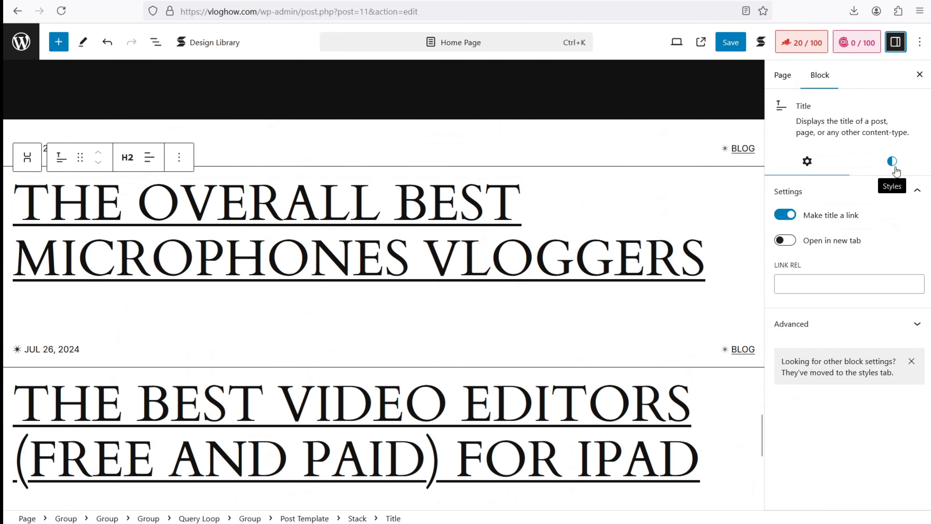
{"action": "left_click", "coordinate": [893, 163]}
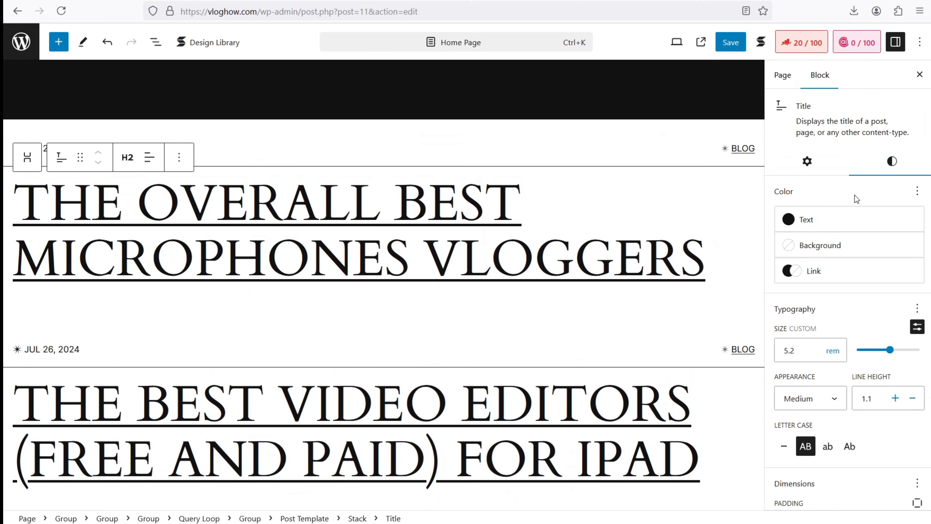
{"action": "left_click_drag", "start_coordinate": [890, 351], "coordinate": [887, 351]}
{"action": "left_click_drag", "start_coordinate": [888, 351], "coordinate": [887, 351]}
{"action": "scroll", "coordinate": [839, 312], "scroll_direction": "down", "scroll_amount": 5}
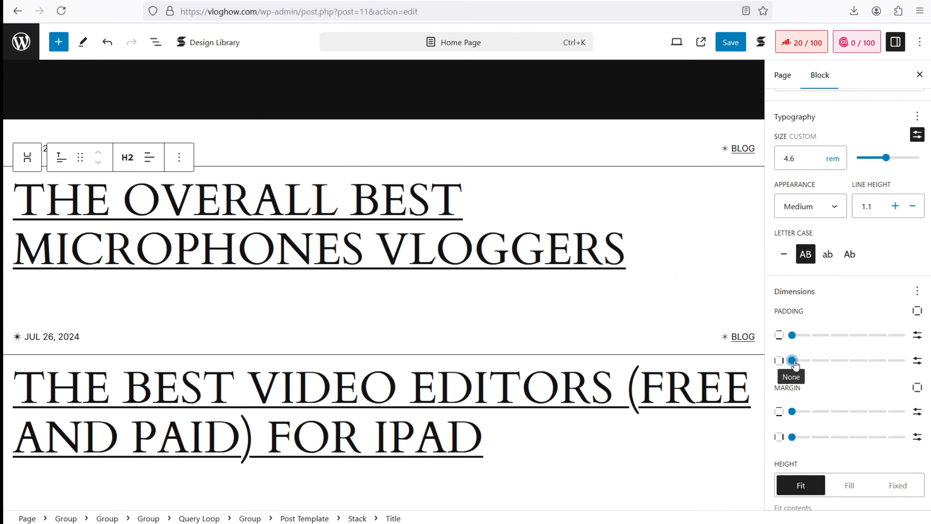
{"action": "left_click_drag", "start_coordinate": [792, 360], "coordinate": [843, 366]}
Save the Home Page and reload the live site to review the padded 4.6 rem titles.
{"action": "left_click", "coordinate": [731, 42]}
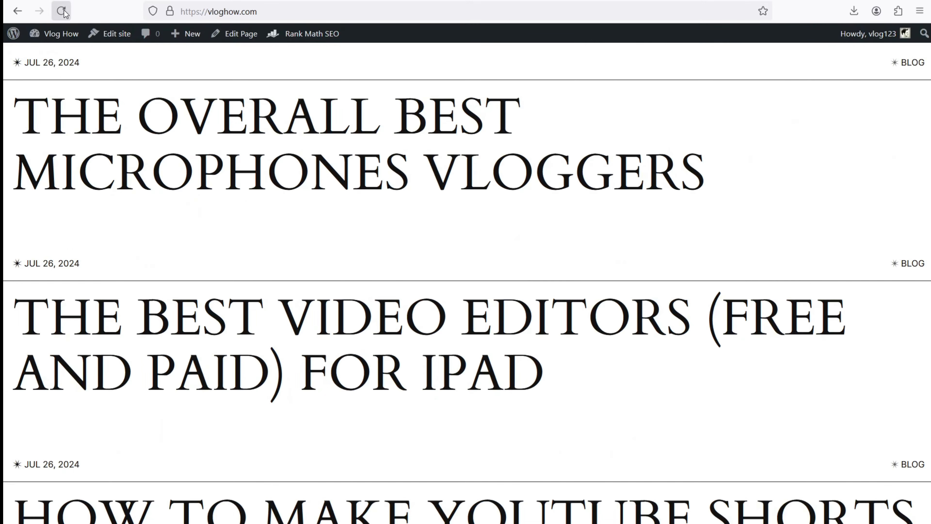
{"action": "left_click", "coordinate": [63, 12]}
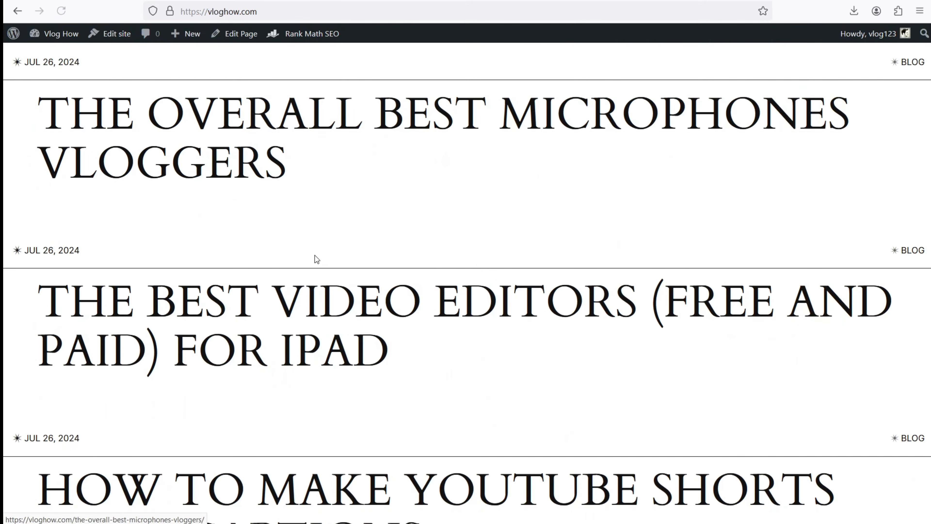
{"action": "scroll", "coordinate": [333, 247], "scroll_direction": "down", "scroll_amount": 6}
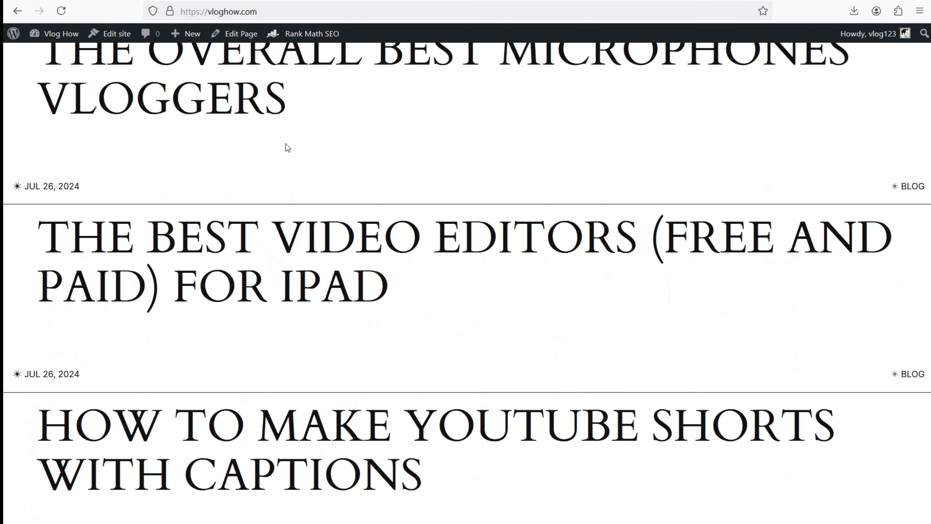
{"action": "scroll", "coordinate": [337, 116], "scroll_direction": "down", "scroll_amount": 5}
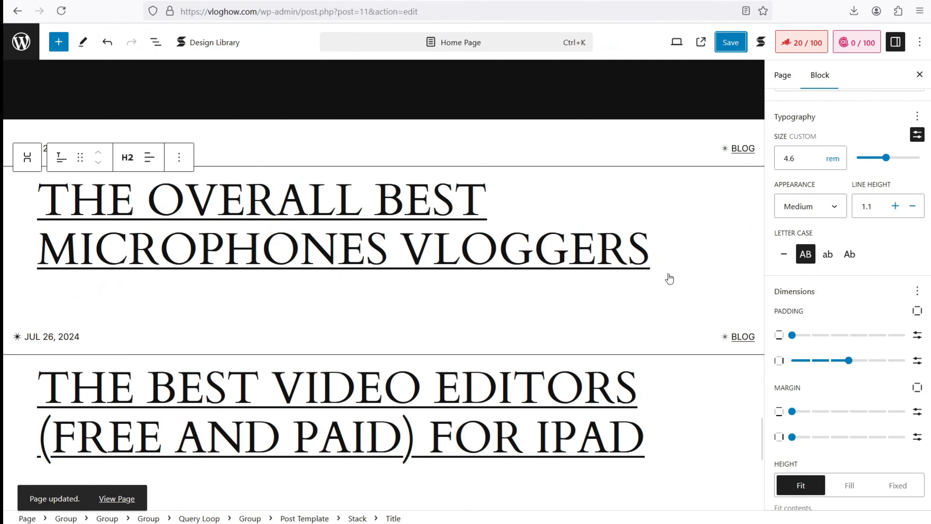
Reduce the post title font size to 3 rem so longer titles wrap onto two lines.
{"action": "left_click_drag", "start_coordinate": [887, 157], "coordinate": [871, 161]}
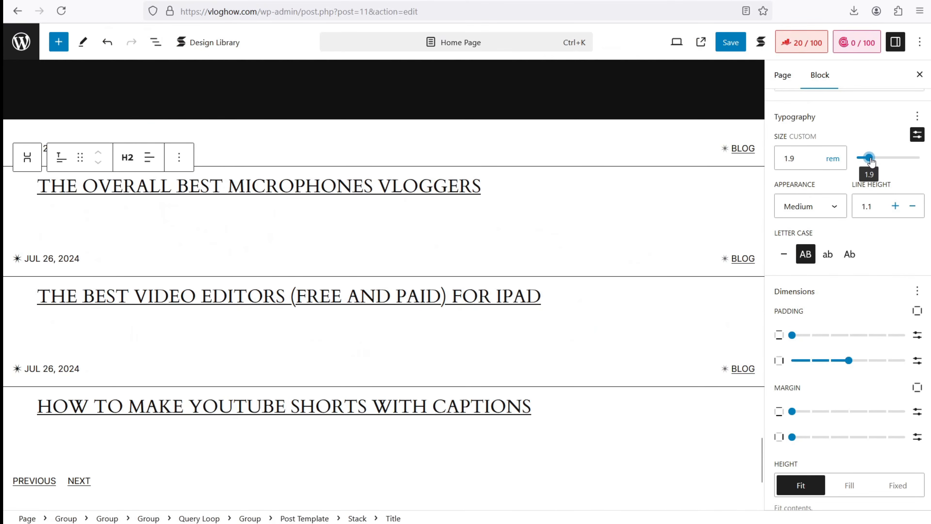
{"action": "left_click_drag", "start_coordinate": [872, 162], "coordinate": [877, 162]}
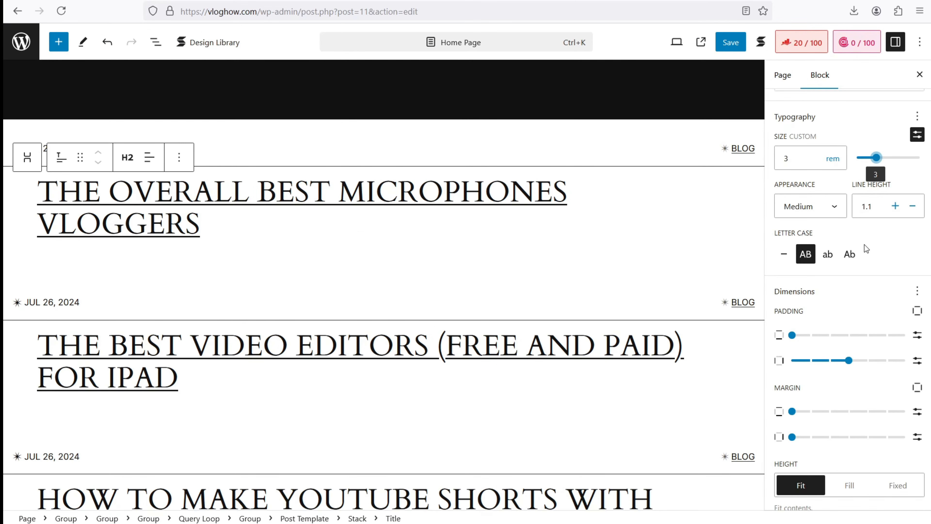
{"action": "scroll", "coordinate": [476, 251], "scroll_direction": "down", "scroll_amount": 3}
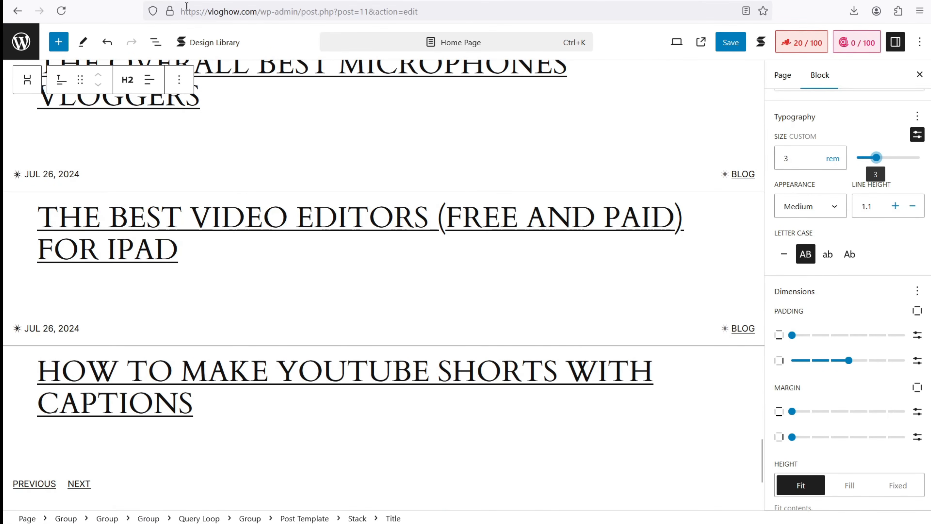
{"action": "scroll", "coordinate": [359, 229], "scroll_direction": "up", "scroll_amount": 2}
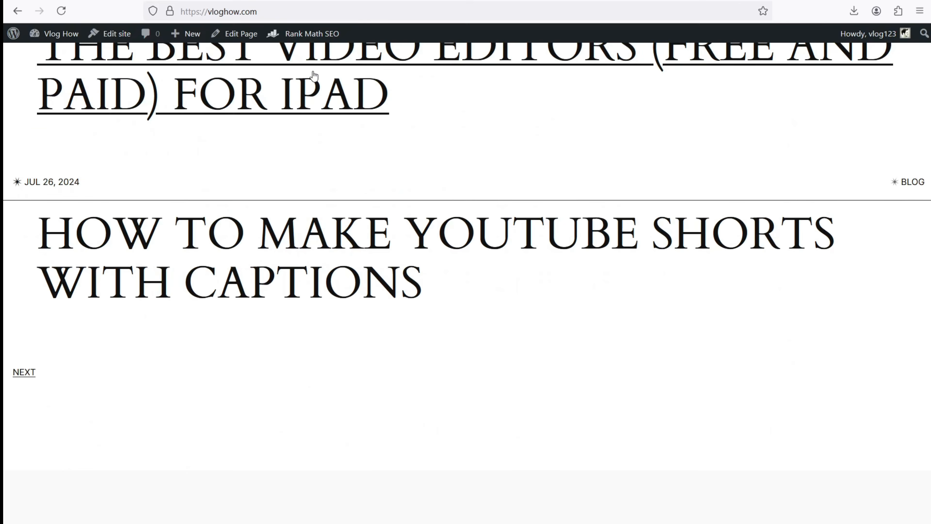
{"action": "scroll", "coordinate": [332, 189], "scroll_direction": "up", "scroll_amount": 12}
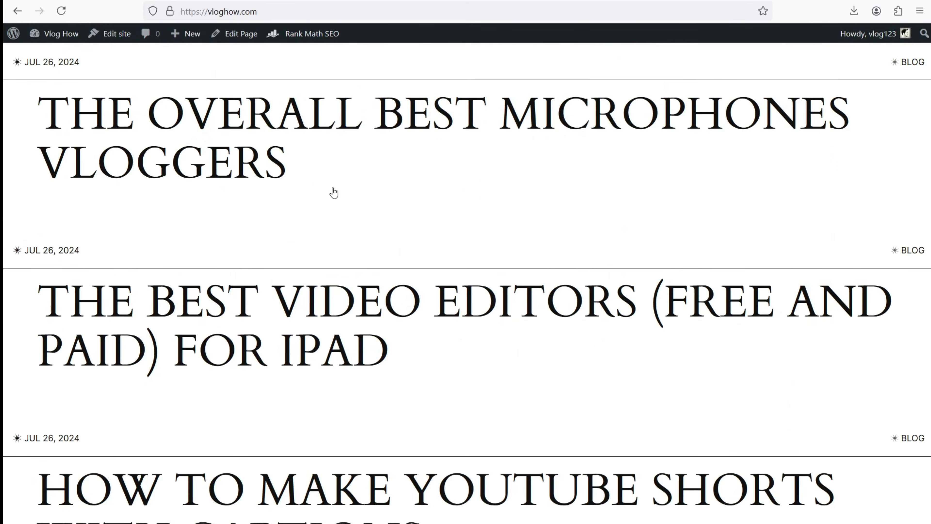
{"action": "scroll", "coordinate": [333, 189], "scroll_direction": "down", "scroll_amount": 8}
{"action": "scroll", "coordinate": [335, 184], "scroll_direction": "down", "scroll_amount": 3}
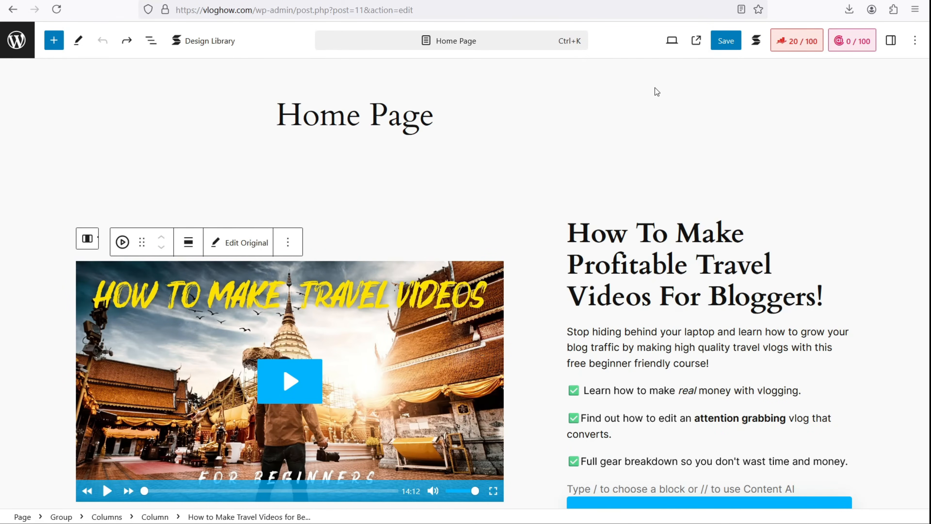
{"action": "scroll", "coordinate": [624, 134], "scroll_direction": "down", "scroll_amount": 3}
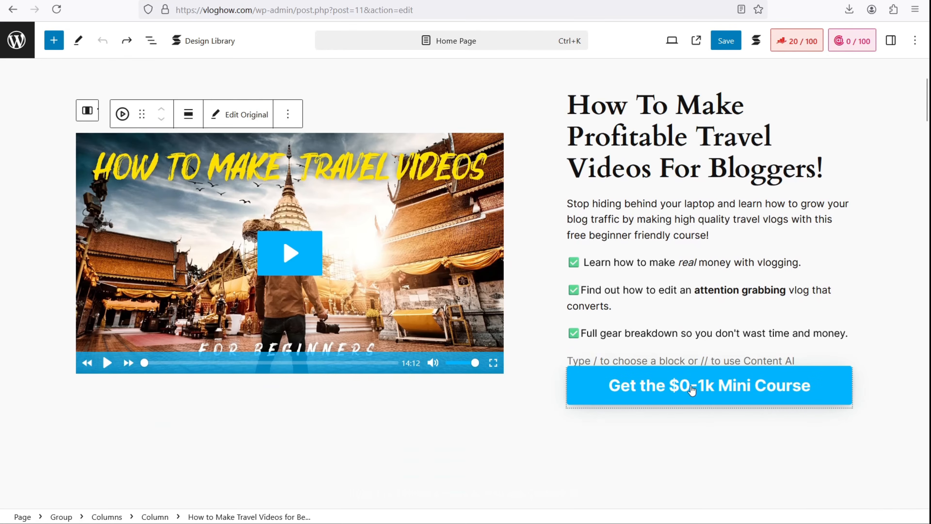
{"action": "scroll", "coordinate": [534, 150], "scroll_direction": "down", "scroll_amount": 10}
{"action": "scroll", "coordinate": [429, 116], "scroll_direction": "down", "scroll_amount": 15}
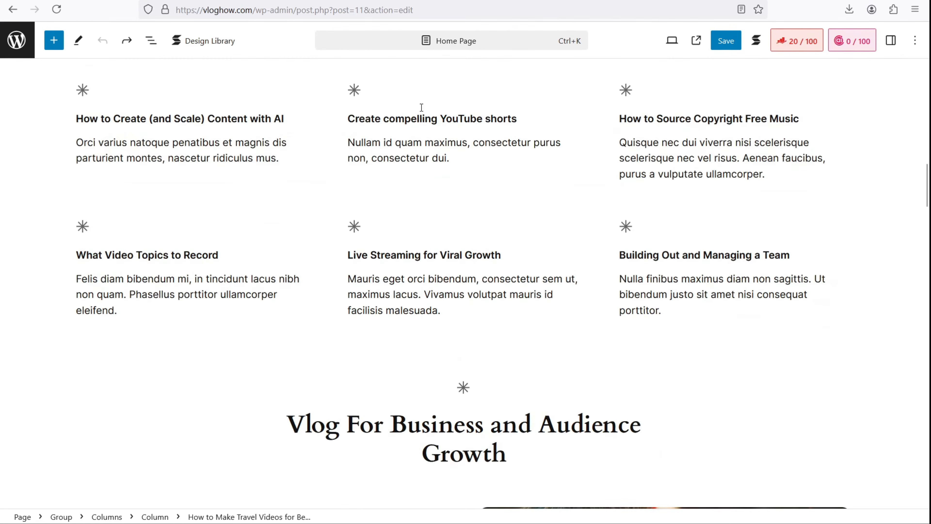
{"action": "scroll", "coordinate": [420, 110], "scroll_direction": "down", "scroll_amount": 7}
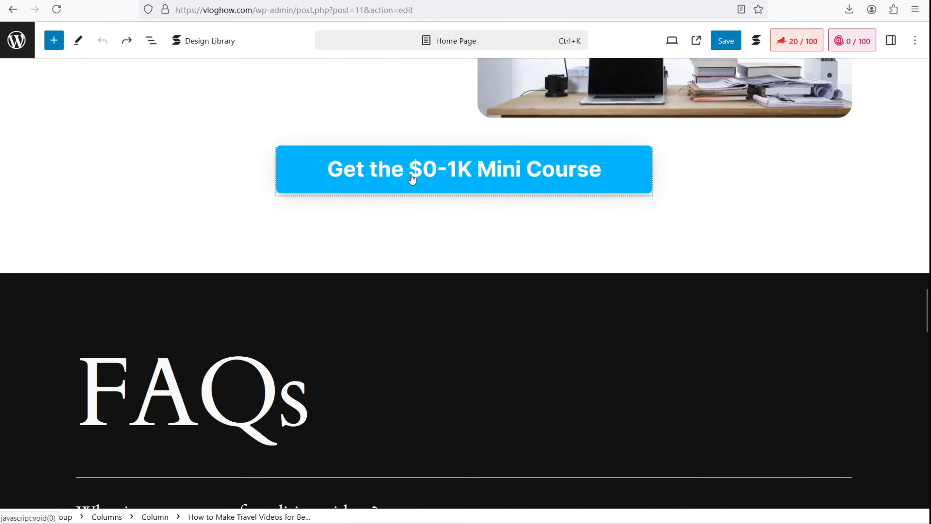
{"action": "scroll", "coordinate": [447, 179], "scroll_direction": "down", "scroll_amount": 20}
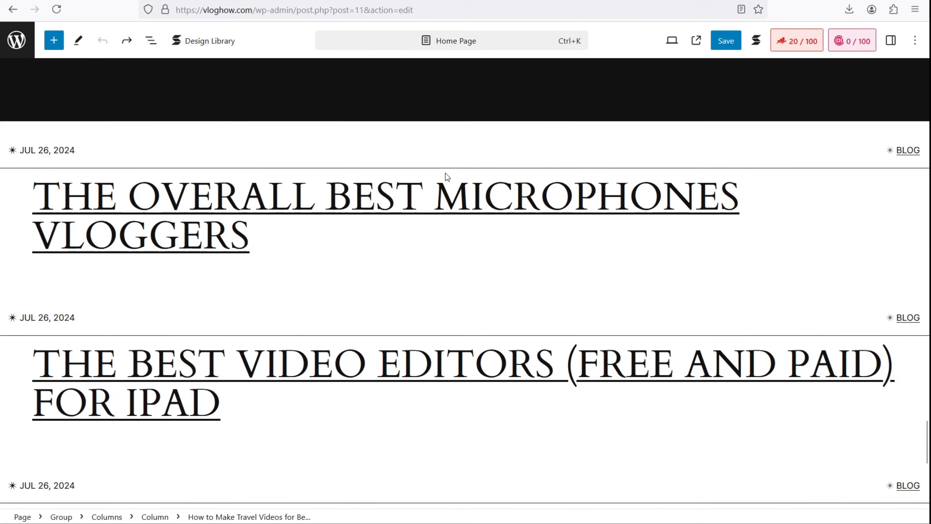
{"action": "scroll", "coordinate": [447, 177], "scroll_direction": "down", "scroll_amount": 8}
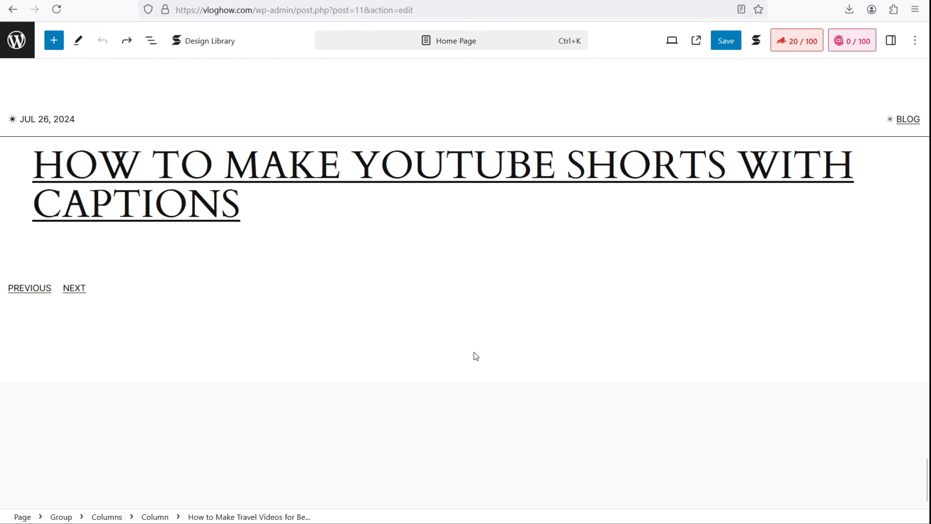
Select the group holding the PREVIOUS/NEXT pagination links.
{"action": "left_click", "coordinate": [383, 282]}
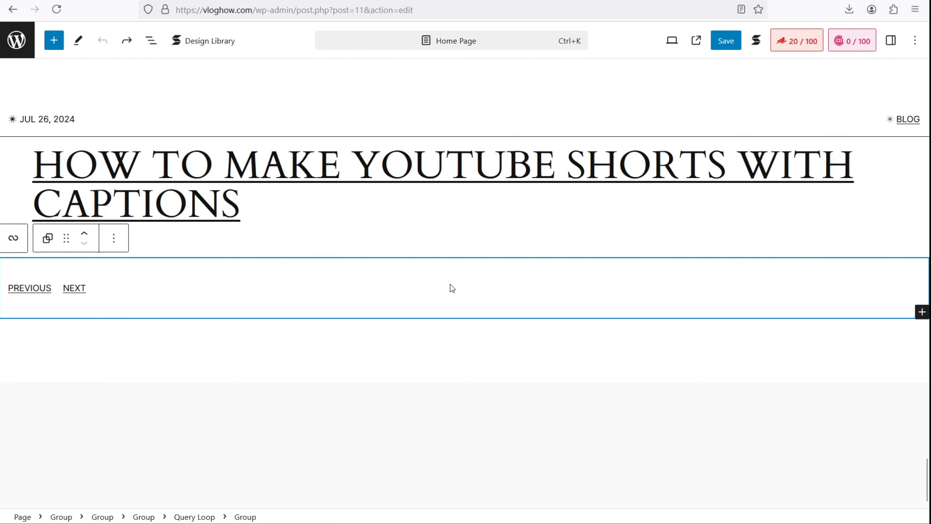
{"action": "left_click", "coordinate": [492, 376]}
{"action": "left_click", "coordinate": [513, 441]}
{"action": "left_click", "coordinate": [475, 342]}
{"action": "left_click", "coordinate": [456, 298]}
Insert the 'Centered call to action' pattern from the Call to Action patterns after the pagination.
{"action": "left_click", "coordinate": [918, 315]}
{"action": "left_click", "coordinate": [801, 515]}
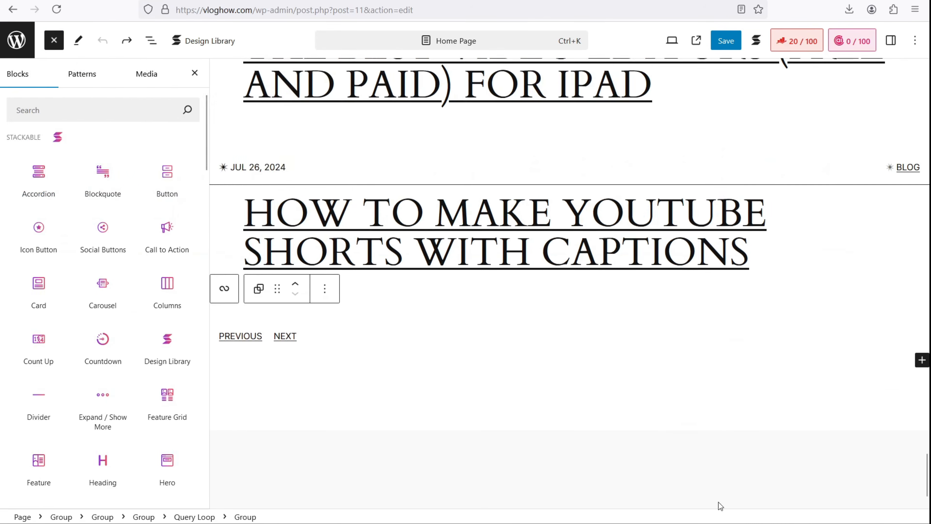
{"action": "left_click", "coordinate": [91, 75]}
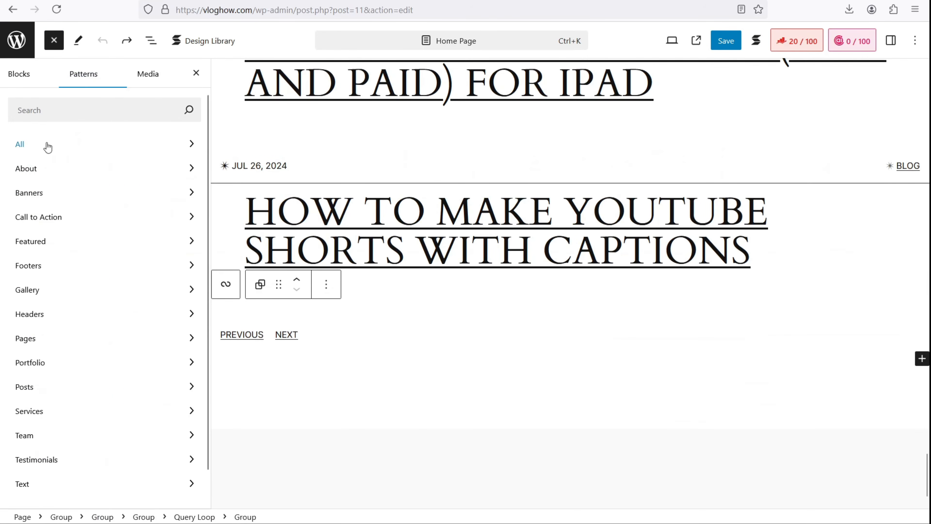
{"action": "left_click", "coordinate": [69, 220]}
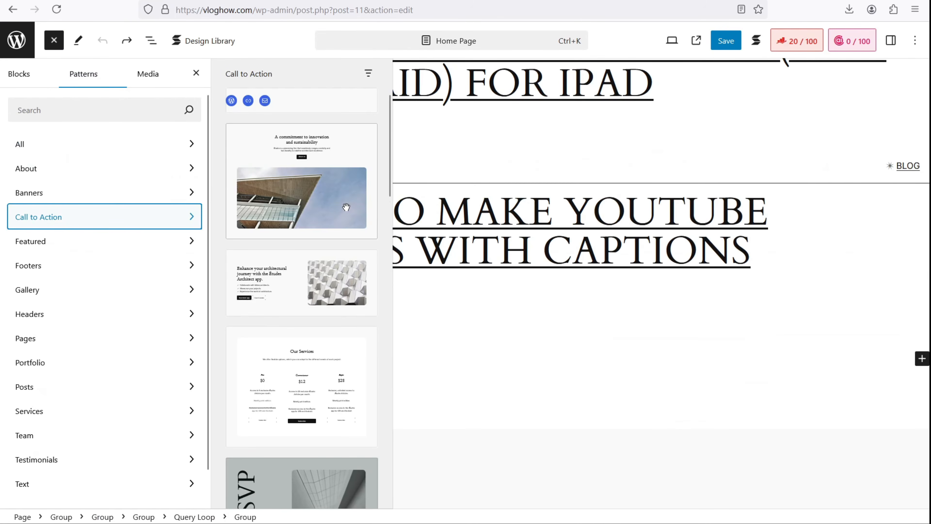
{"action": "scroll", "coordinate": [291, 201], "scroll_direction": "down", "scroll_amount": 5}
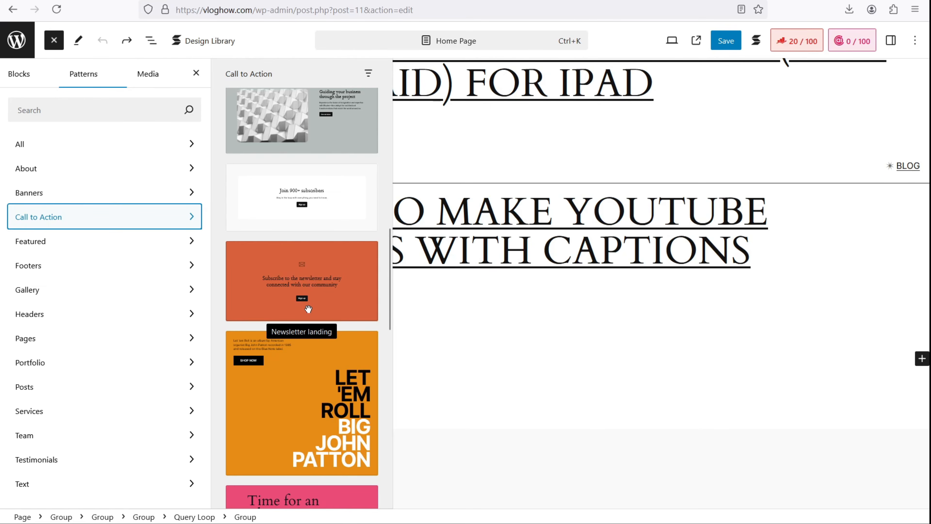
{"action": "left_click", "coordinate": [284, 191]}
{"action": "left_click", "coordinate": [509, 336]}
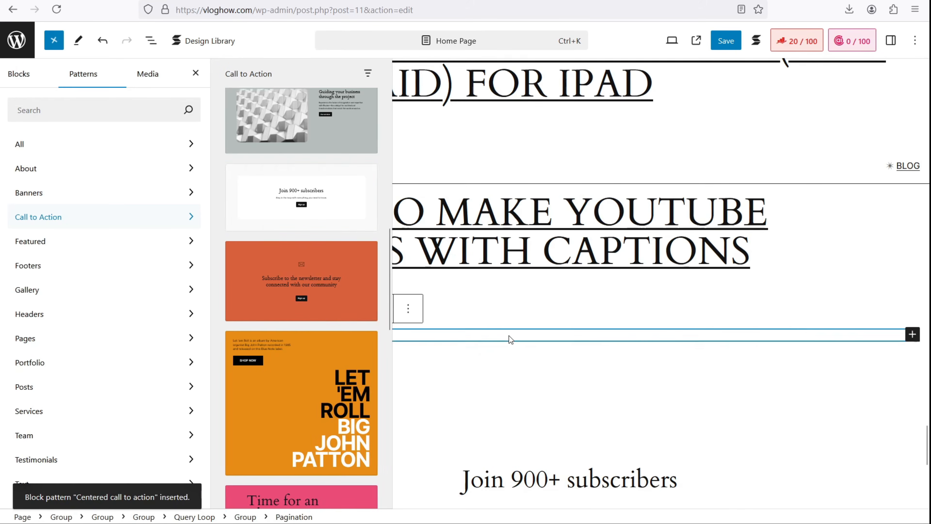
Review the 'Join 900+ subscribers' section and its Sign up button, then save the Home Page.
{"action": "scroll", "coordinate": [378, 334], "scroll_direction": "down", "scroll_amount": 3}
{"action": "left_click", "coordinate": [386, 313]}
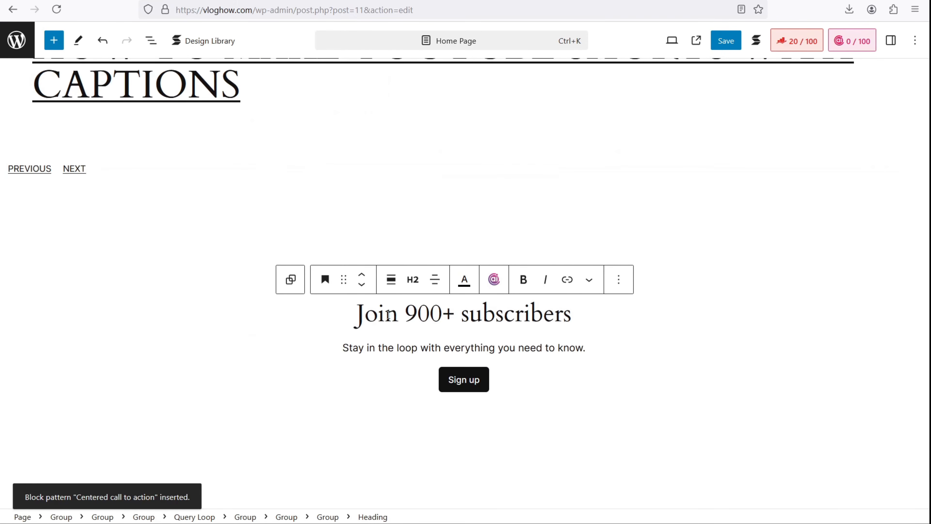
{"action": "left_click_drag", "start_coordinate": [927, 453], "coordinate": [927, 71]}
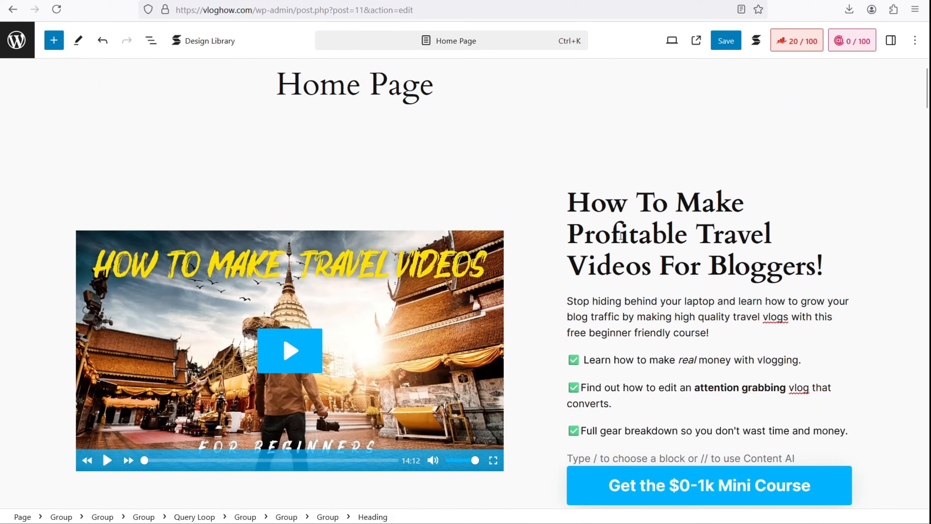
{"action": "left_click_drag", "start_coordinate": [926, 88], "coordinate": [924, 475]}
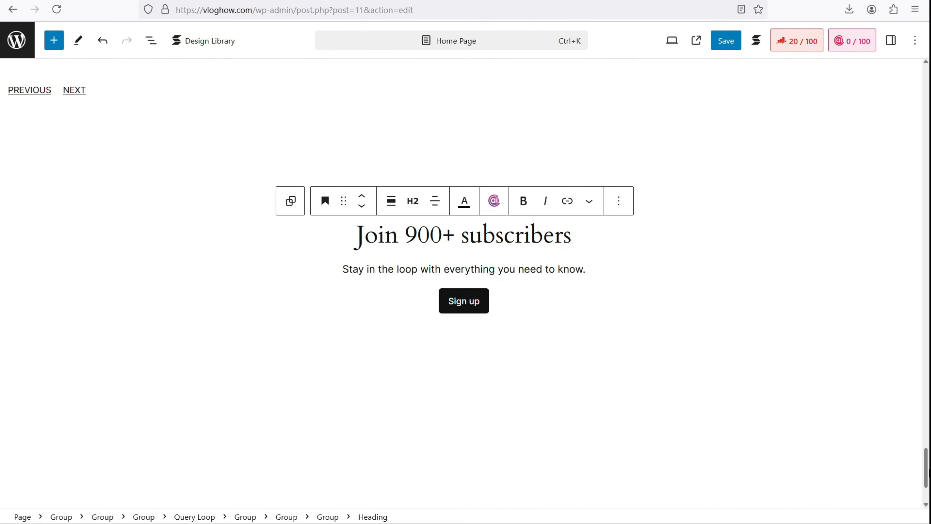
{"action": "left_click_drag", "start_coordinate": [927, 474], "coordinate": [928, 104]}
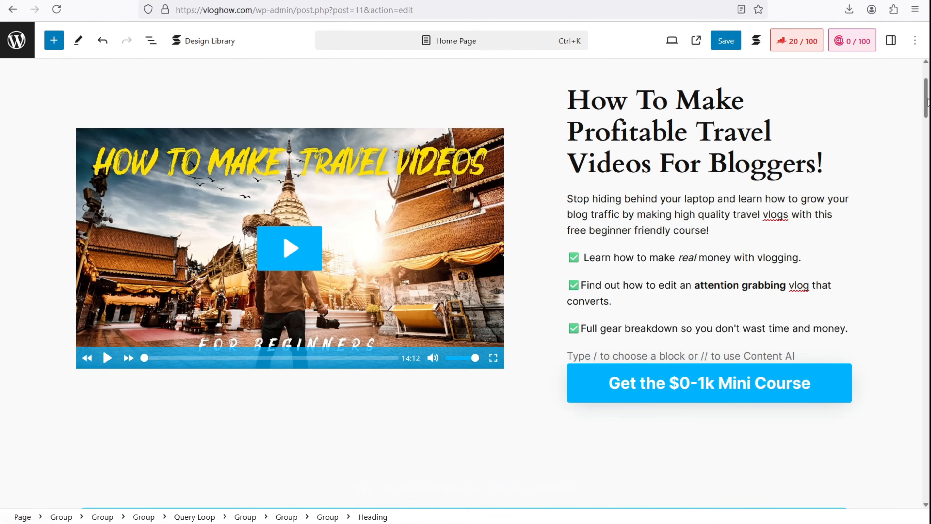
{"action": "left_click_drag", "start_coordinate": [928, 97], "coordinate": [929, 476]}
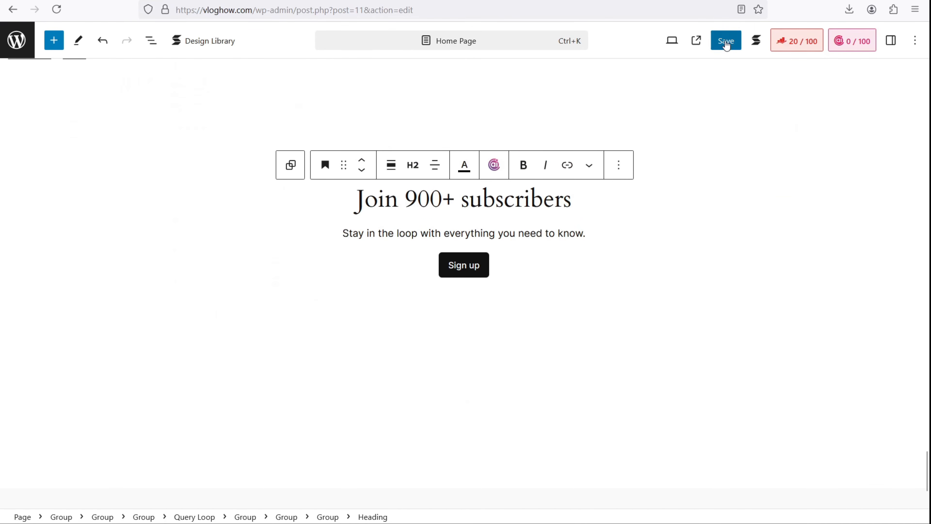
{"action": "left_click", "coordinate": [724, 39]}
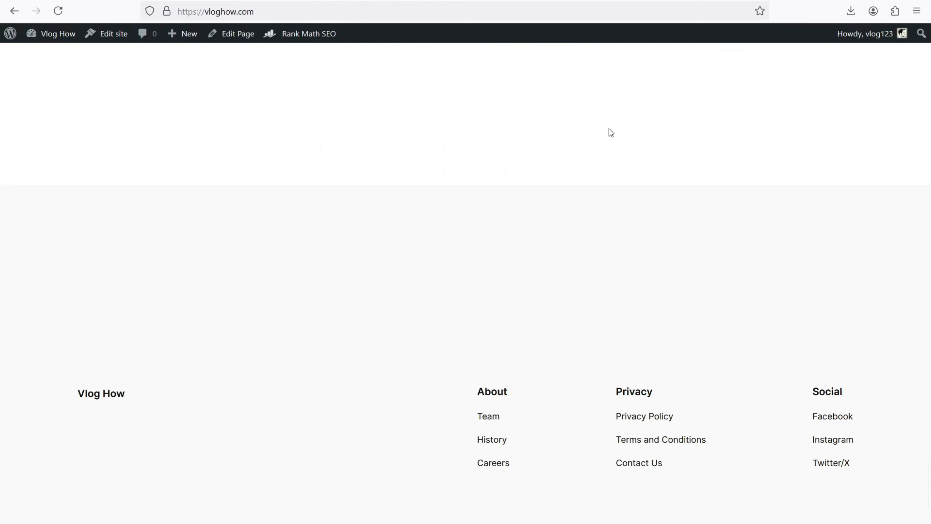
{"action": "scroll", "coordinate": [735, 224], "scroll_direction": "up", "scroll_amount": 10}
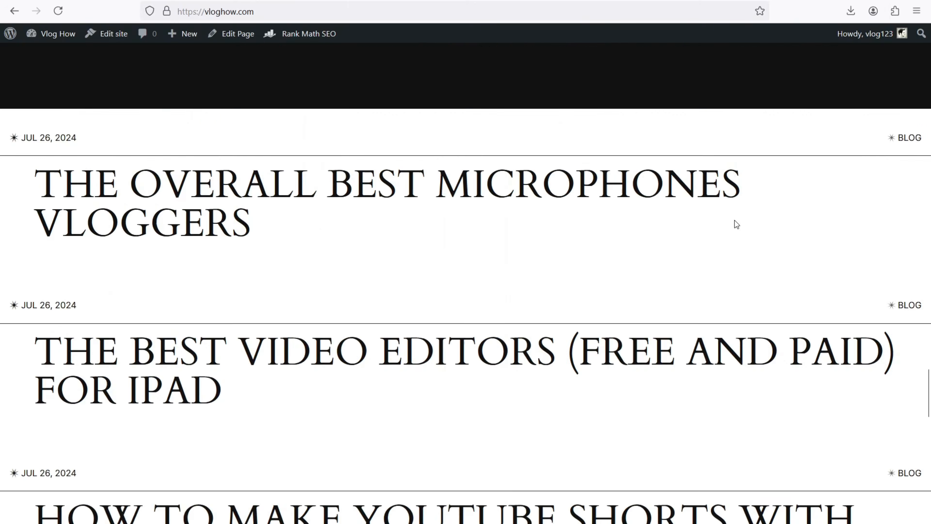
{"action": "scroll", "coordinate": [725, 220], "scroll_direction": "down", "scroll_amount": 15}
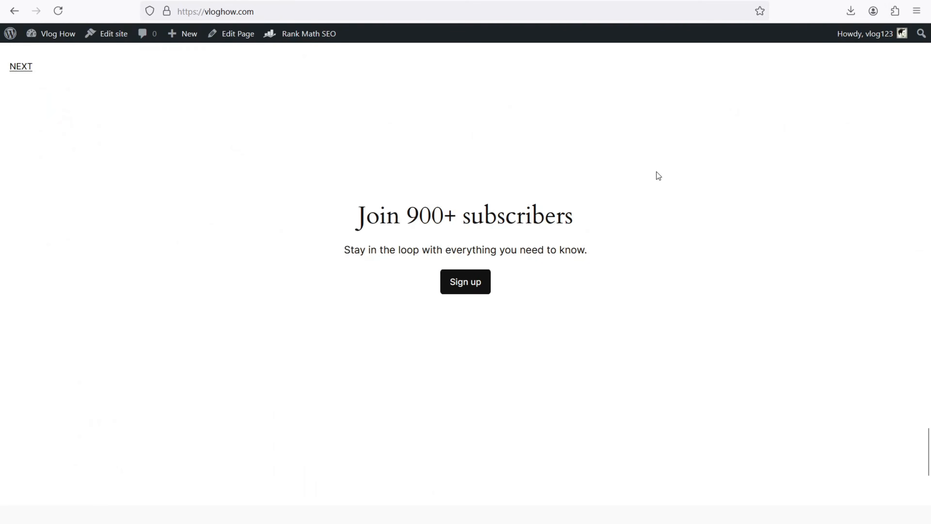
{"action": "scroll", "coordinate": [522, 210], "scroll_direction": "down", "scroll_amount": 5}
{"action": "scroll", "coordinate": [503, 206], "scroll_direction": "up", "scroll_amount": 10}
{"action": "scroll", "coordinate": [404, 330], "scroll_direction": "down", "scroll_amount": 3}
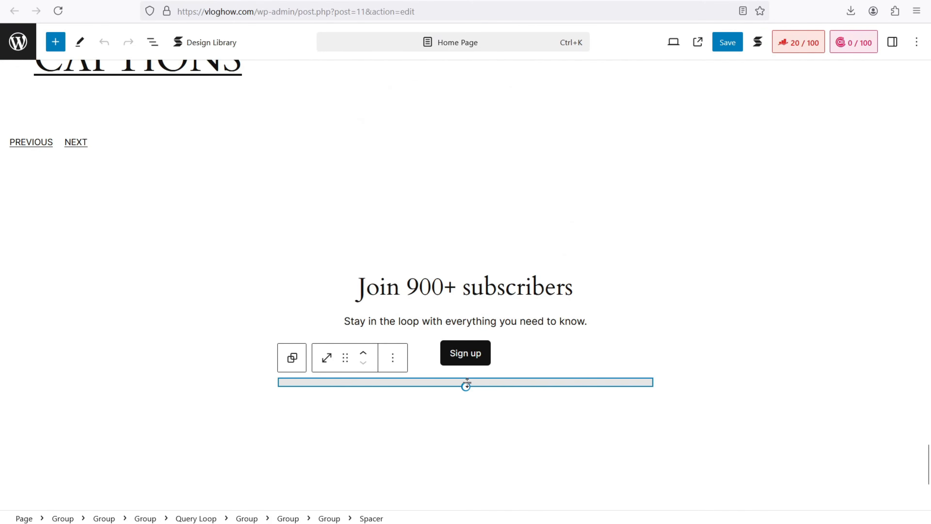
Delete the empty spacer below the Sign up button and select the subscribe section group.
{"action": "left_click", "coordinate": [386, 363]}
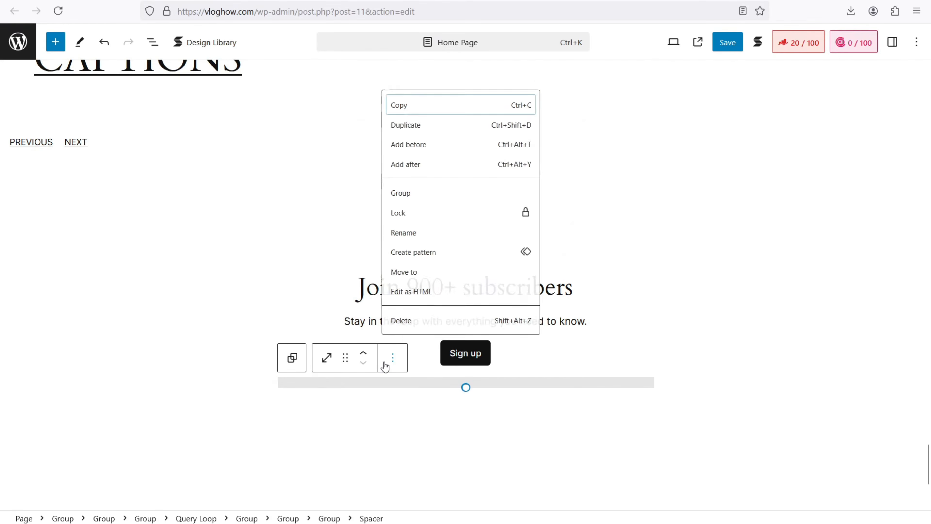
{"action": "left_click", "coordinate": [402, 325]}
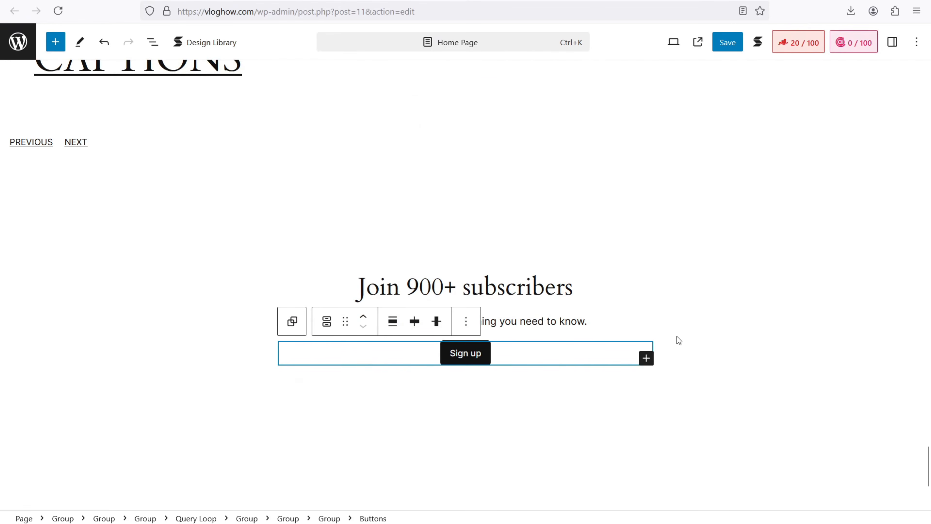
{"action": "scroll", "coordinate": [761, 357], "scroll_direction": "down", "scroll_amount": 3}
{"action": "left_click", "coordinate": [731, 323]}
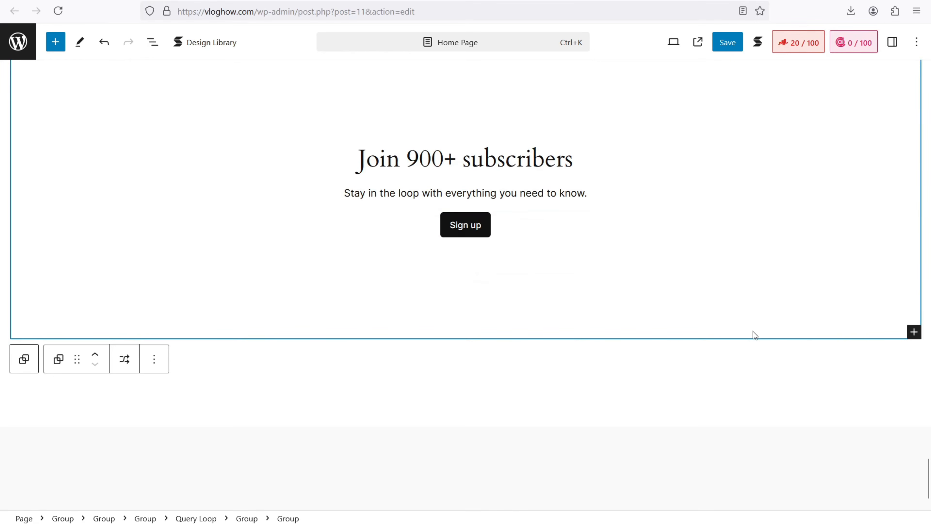
Check the subscribe group's top padding in its Styles settings and save the Home Page.
{"action": "scroll", "coordinate": [754, 231], "scroll_direction": "up", "scroll_amount": 7}
{"action": "scroll", "coordinate": [755, 270], "scroll_direction": "down", "scroll_amount": 5}
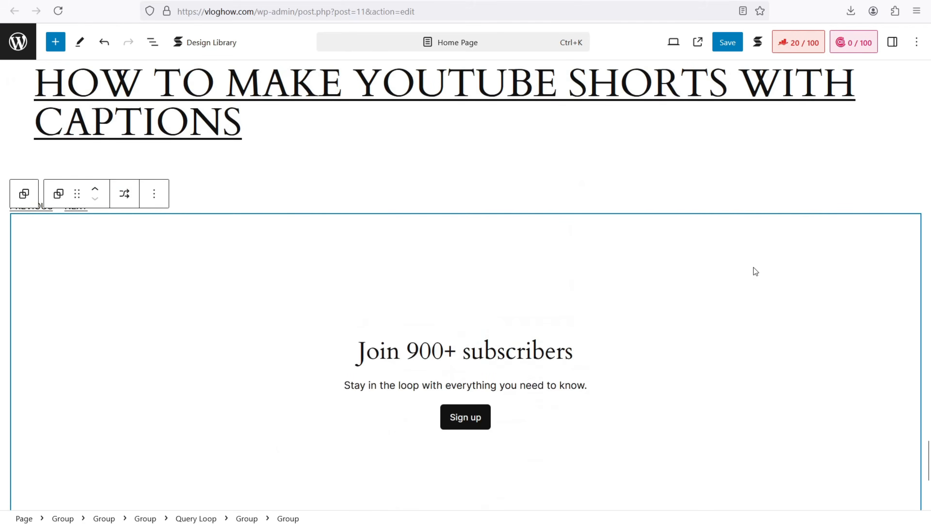
{"action": "left_click", "coordinate": [893, 42]}
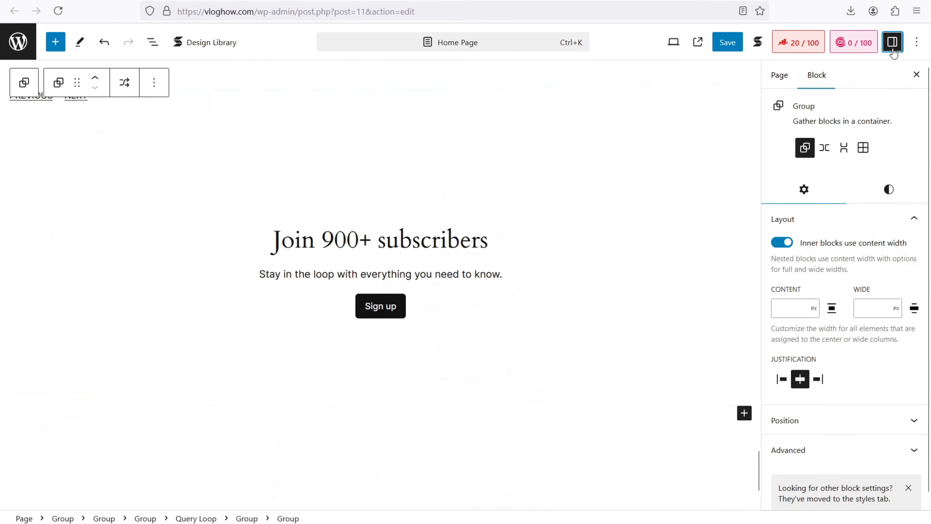
{"action": "left_click", "coordinate": [890, 191]}
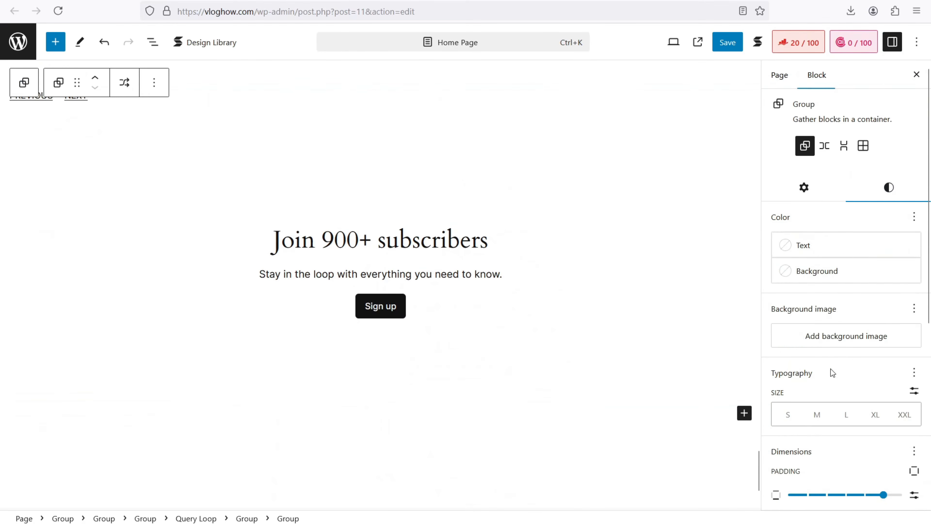
{"action": "scroll", "coordinate": [836, 371], "scroll_direction": "down", "scroll_amount": 3}
{"action": "left_click_drag", "start_coordinate": [885, 369], "coordinate": [817, 368]}
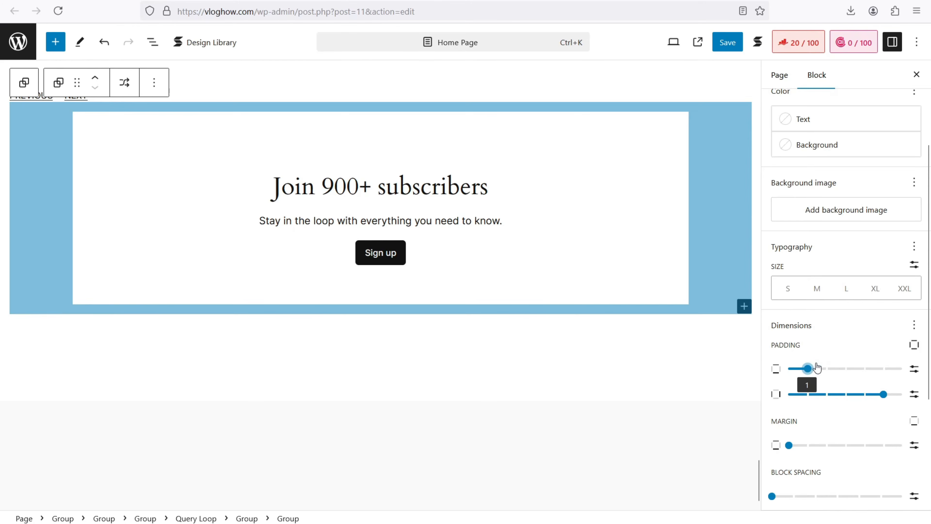
{"action": "left_click", "coordinate": [726, 42]}
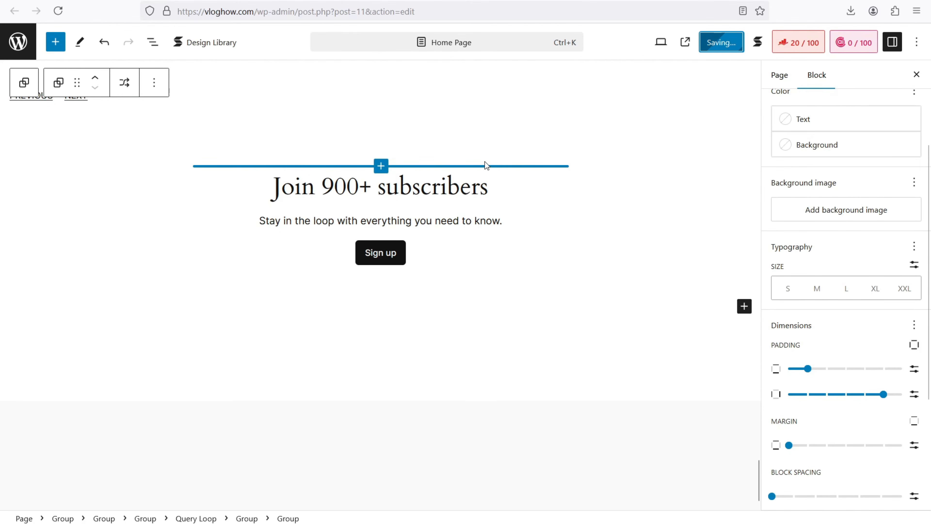
Reselect the outer subscribe group's style settings and view the saved home page on the live site.
{"action": "left_click_drag", "start_coordinate": [637, 158], "coordinate": [634, 167]}
{"action": "left_click", "coordinate": [707, 200]}
{"action": "left_click", "coordinate": [719, 196]}
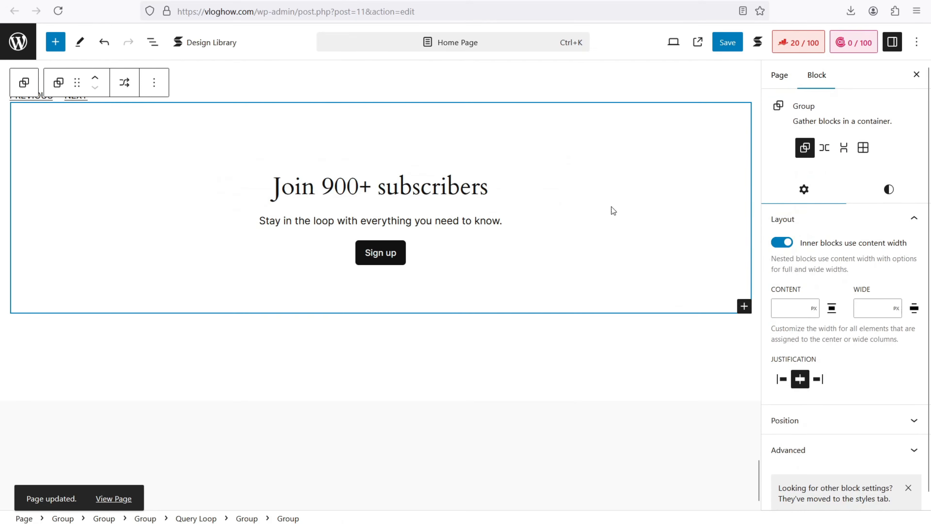
{"action": "left_click", "coordinate": [889, 190]}
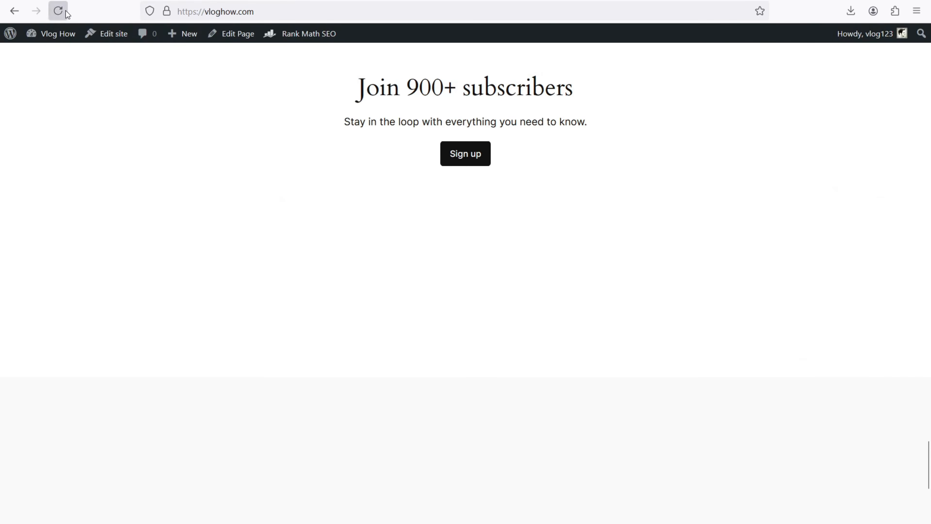
{"action": "left_click", "coordinate": [58, 11]}
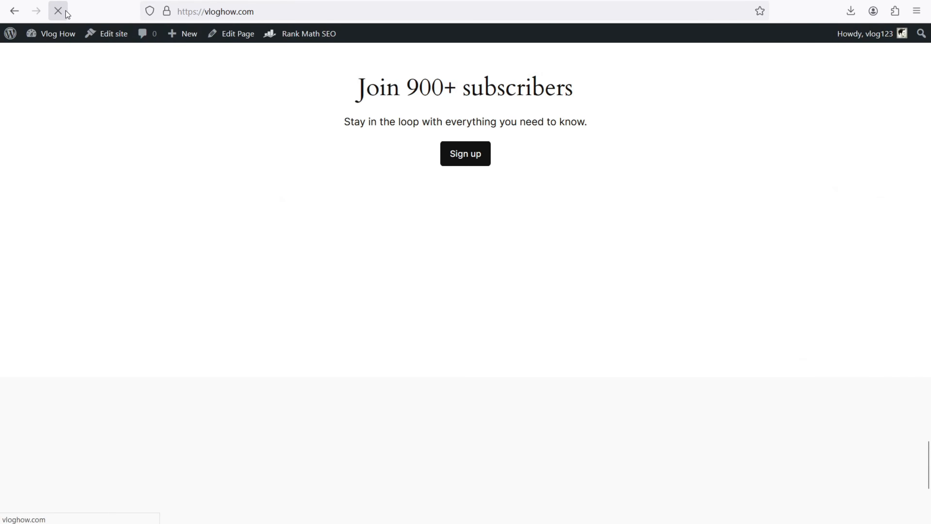
Reduce the subscribe group's padding to the minimum, save, and reload the live site.
{"action": "scroll", "coordinate": [200, 157], "scroll_direction": "up", "scroll_amount": 5}
{"action": "scroll", "coordinate": [204, 150], "scroll_direction": "down", "scroll_amount": 7}
{"action": "scroll", "coordinate": [437, 233], "scroll_direction": "up", "scroll_amount": 4}
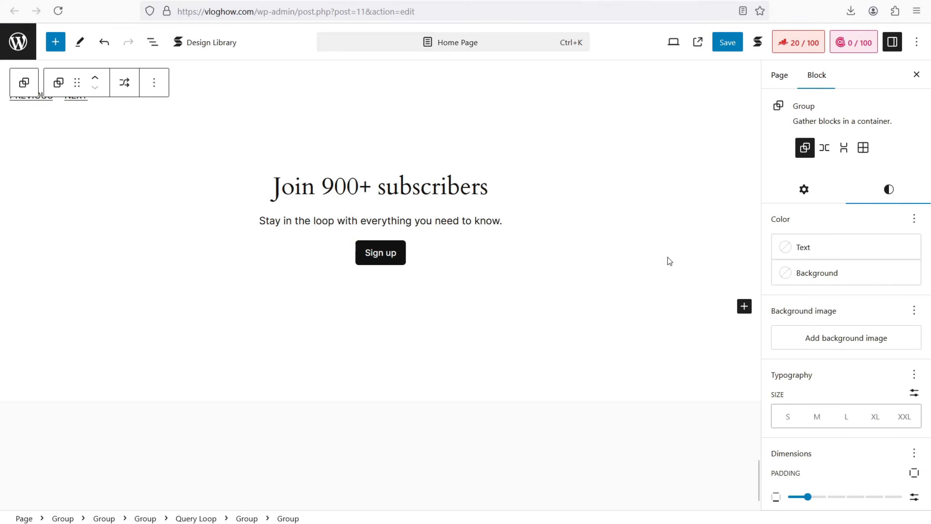
{"action": "left_click", "coordinate": [688, 224]}
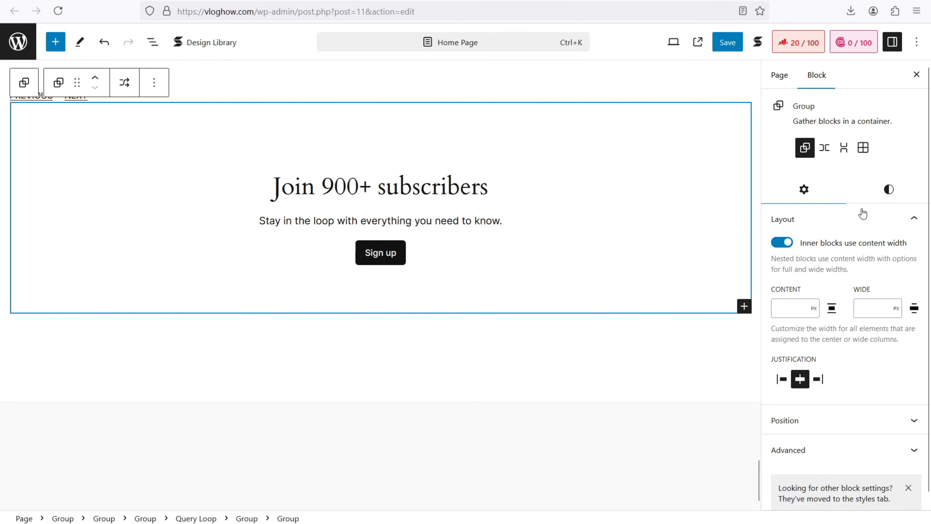
{"action": "left_click", "coordinate": [894, 198]}
{"action": "mouse_move", "coordinate": [786, 497]}
{"action": "left_mouse_down"}
{"action": "mouse_move", "coordinate": [807, 499]}
{"action": "mouse_move", "coordinate": [789, 498]}
{"action": "left_mouse_up"}
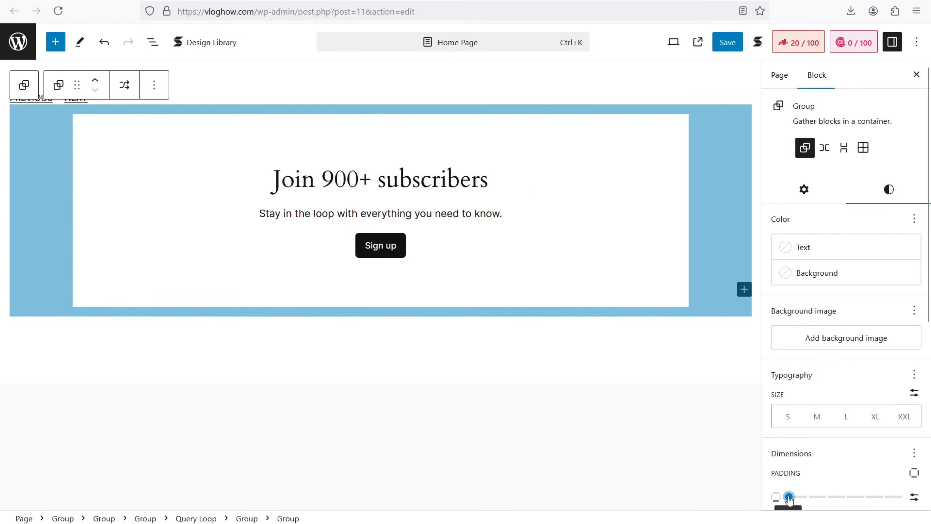
{"action": "left_click", "coordinate": [728, 44]}
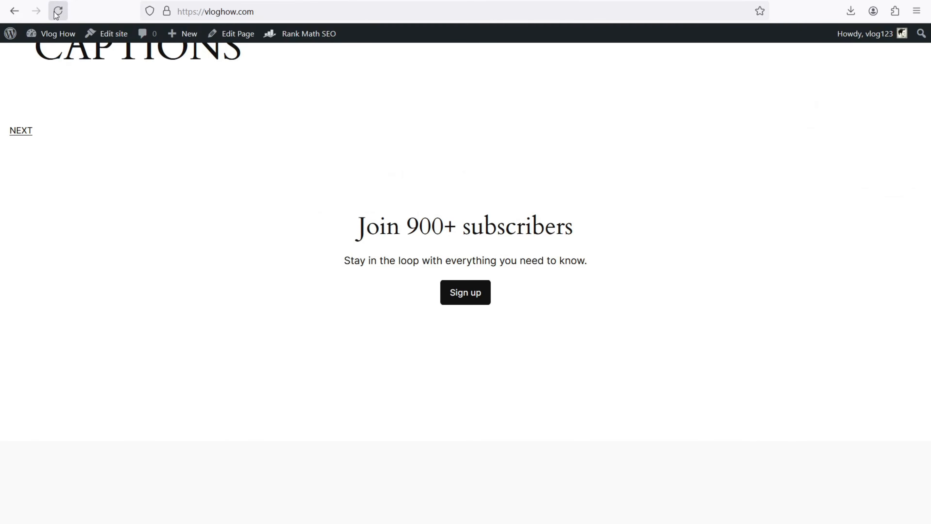
{"action": "left_click", "coordinate": [56, 12]}
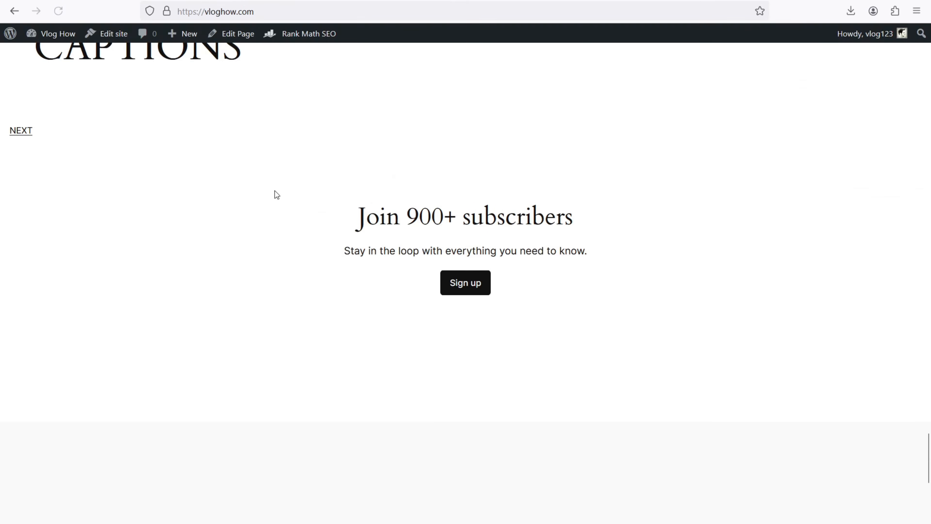
{"action": "scroll", "coordinate": [408, 216], "scroll_direction": "down", "scroll_amount": 6}
{"action": "scroll", "coordinate": [361, 218], "scroll_direction": "up", "scroll_amount": 7}
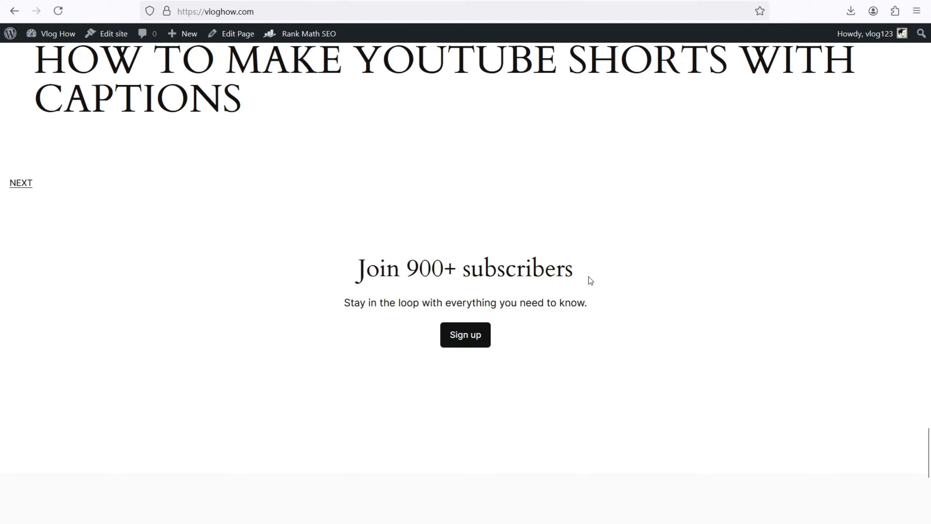
{"action": "mouse_move", "coordinate": [928, 452]}
{"action": "left_mouse_down"}
{"action": "mouse_move", "coordinate": [929, 47]}
{"action": "mouse_move", "coordinate": [927, 466]}
{"action": "left_mouse_up"}
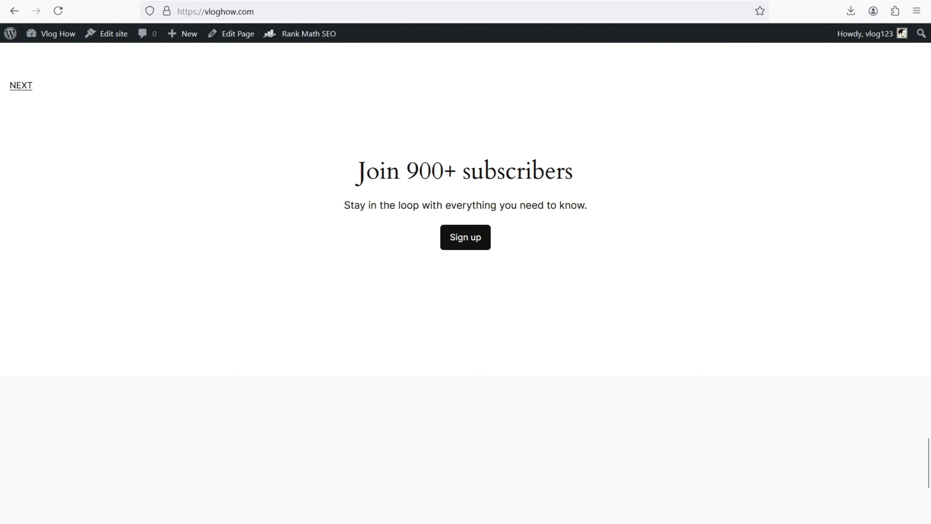
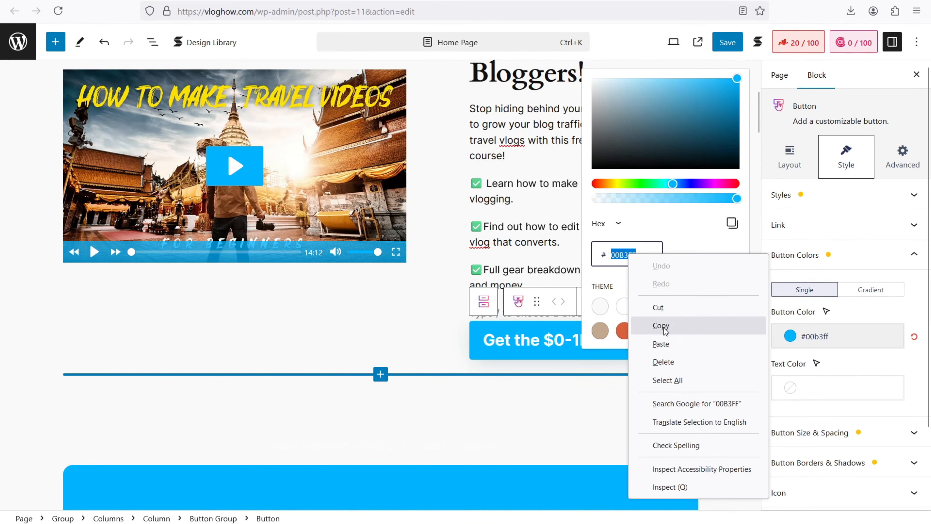
Set the Mini Course button's background colour to #00B3FF.
{"action": "left_click_drag", "start_coordinate": [761, 150], "coordinate": [759, 458]}
{"action": "left_click", "coordinate": [513, 396]}
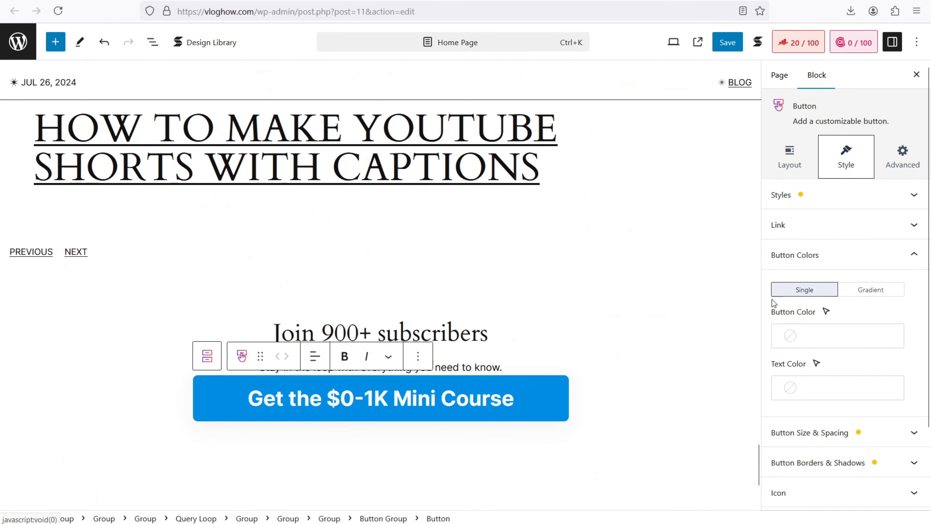
{"action": "left_click", "coordinate": [835, 340]}
{"action": "left_click", "coordinate": [644, 254]}
{"action": "key", "text": "BackSpace"}
{"action": "key", "text": "BackSpace"}
{"action": "key", "text": "BackSpace"}
{"action": "key", "text": "BackSpace"}
{"action": "key", "text": "BackSpace"}
{"action": "key", "text": "BackSpace"}
{"action": "right_click", "coordinate": [630, 255]}
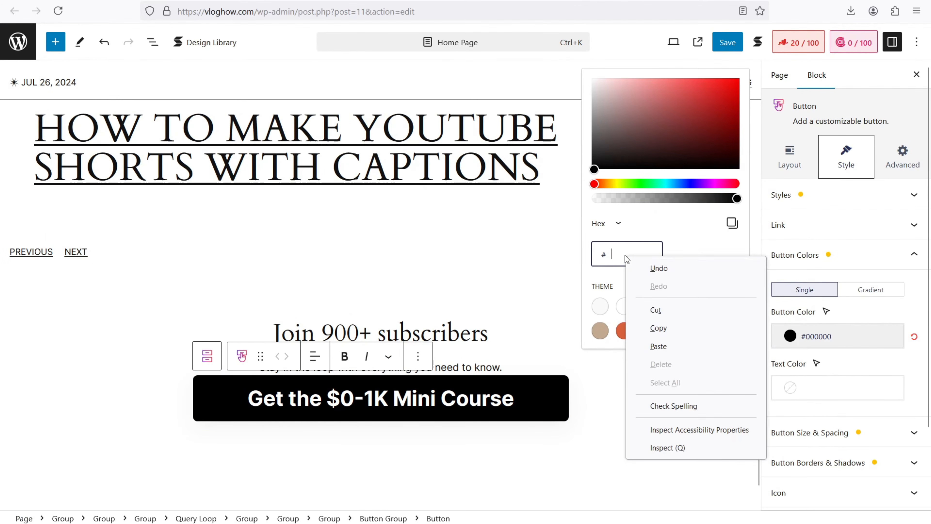
{"action": "left_click", "coordinate": [675, 344]}
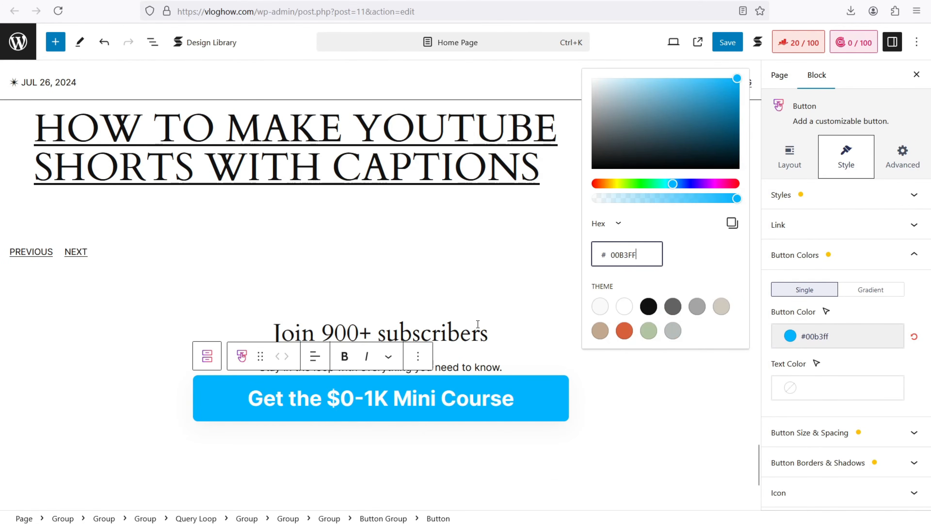
{"action": "left_click", "coordinate": [473, 333]}
Add an empty paragraph below the subtitle, save the page, and view it live.
{"action": "left_click", "coordinate": [506, 368]}
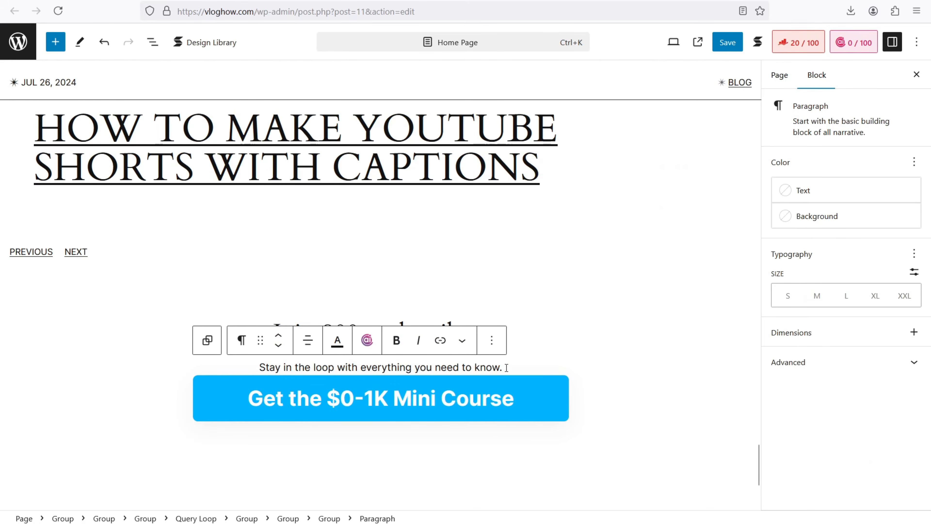
{"action": "key", "text": "Return"}
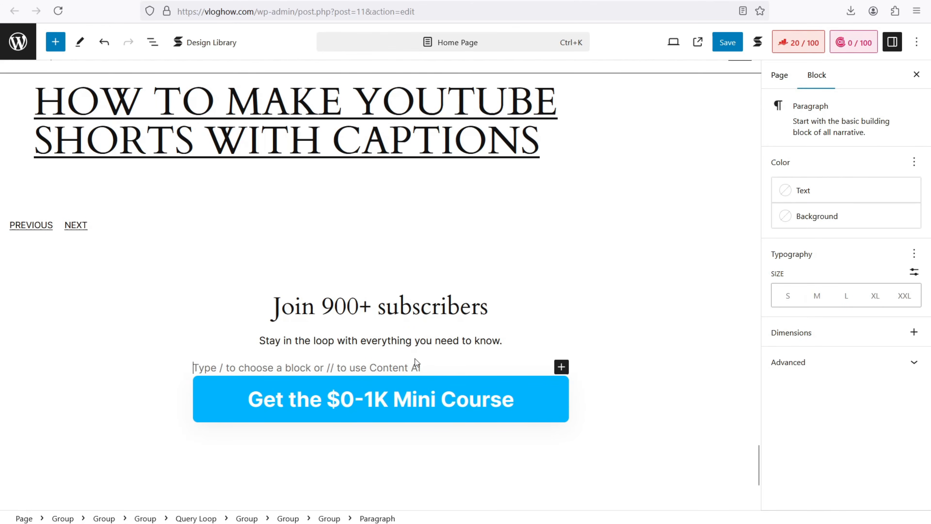
{"action": "left_click", "coordinate": [739, 35]}
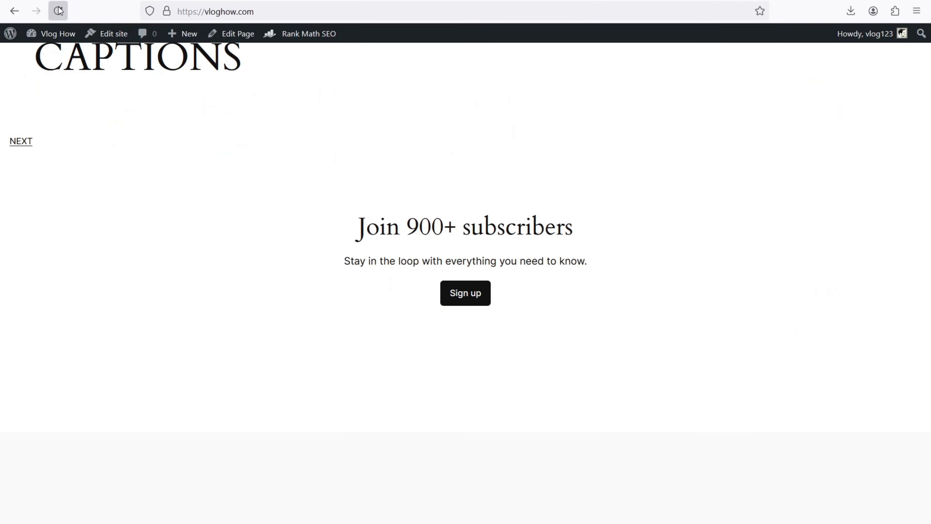
{"action": "left_click", "coordinate": [58, 11]}
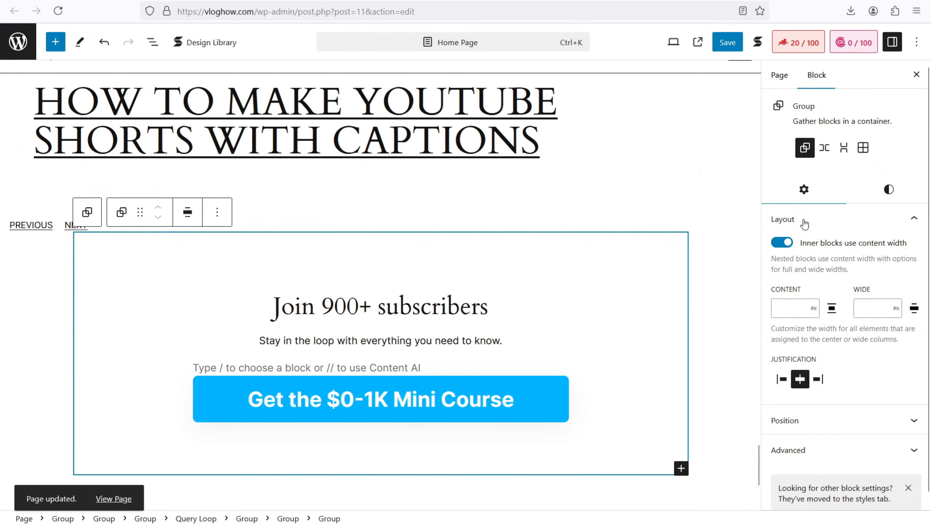
Try dark grey Contrast backgrounds on the subscribe section and its inner white group.
{"action": "left_click", "coordinate": [889, 189]}
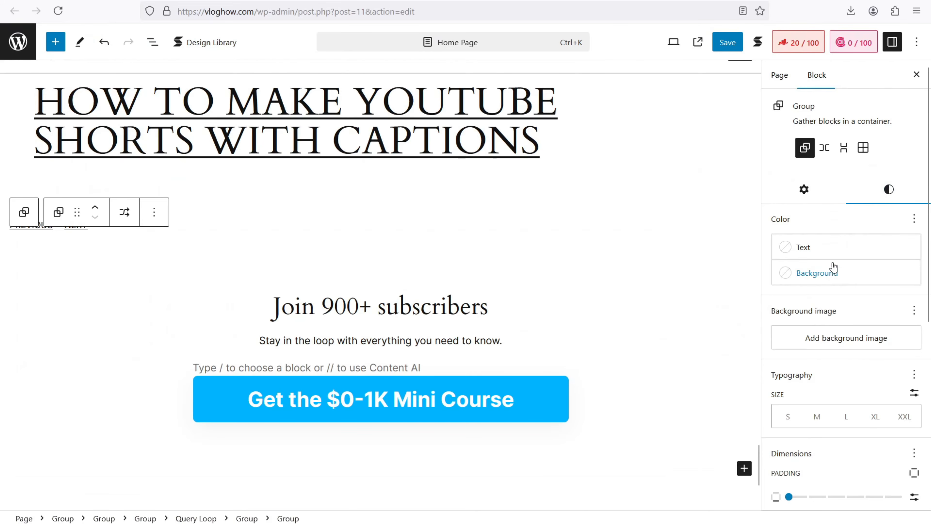
{"action": "left_click", "coordinate": [831, 272]}
{"action": "left_click", "coordinate": [690, 420]}
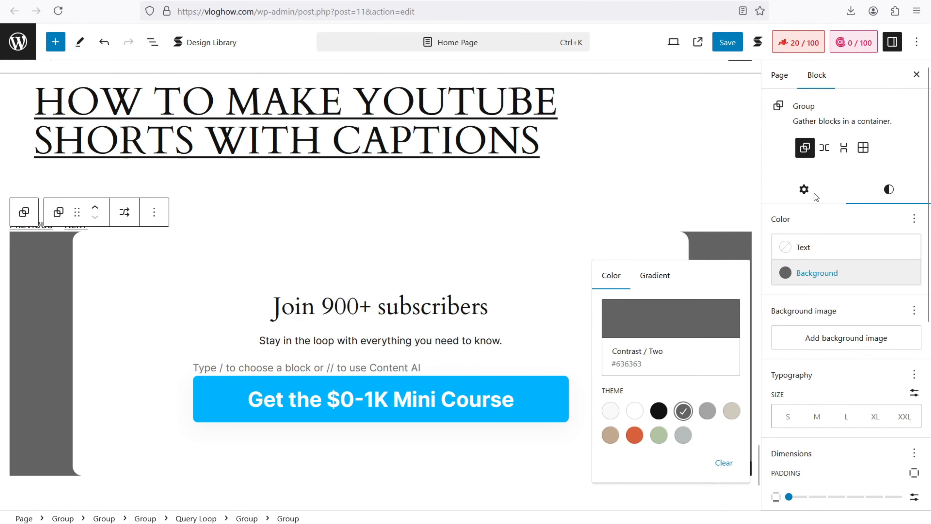
{"action": "left_click", "coordinate": [637, 250]}
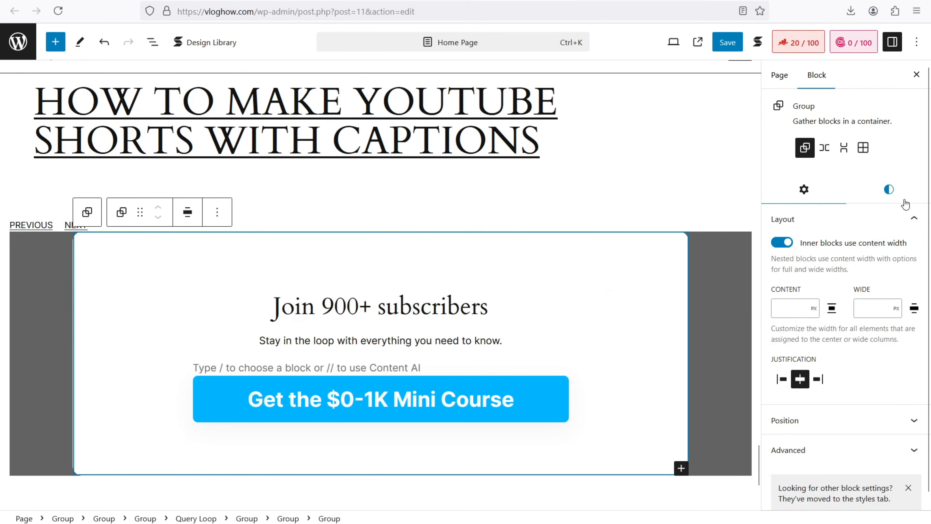
{"action": "left_click", "coordinate": [889, 190]}
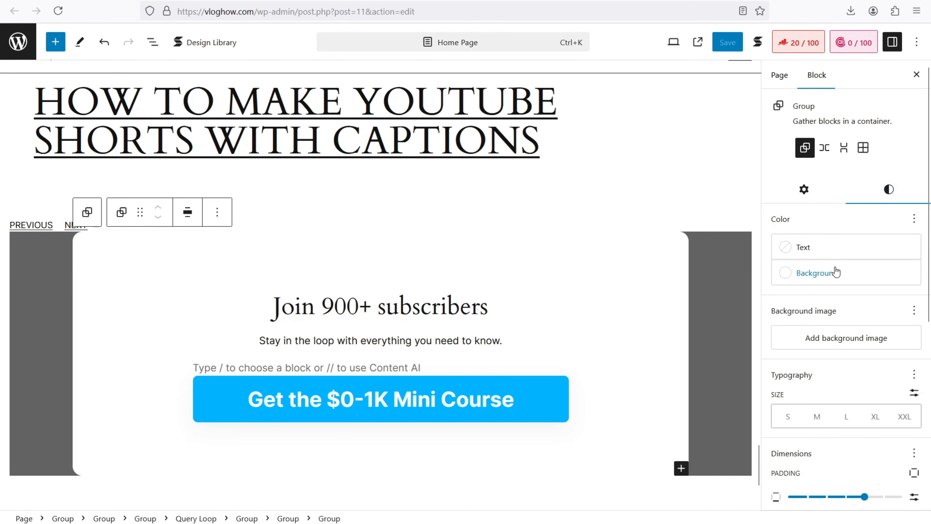
{"action": "left_click", "coordinate": [818, 273]}
{"action": "left_click", "coordinate": [707, 411]}
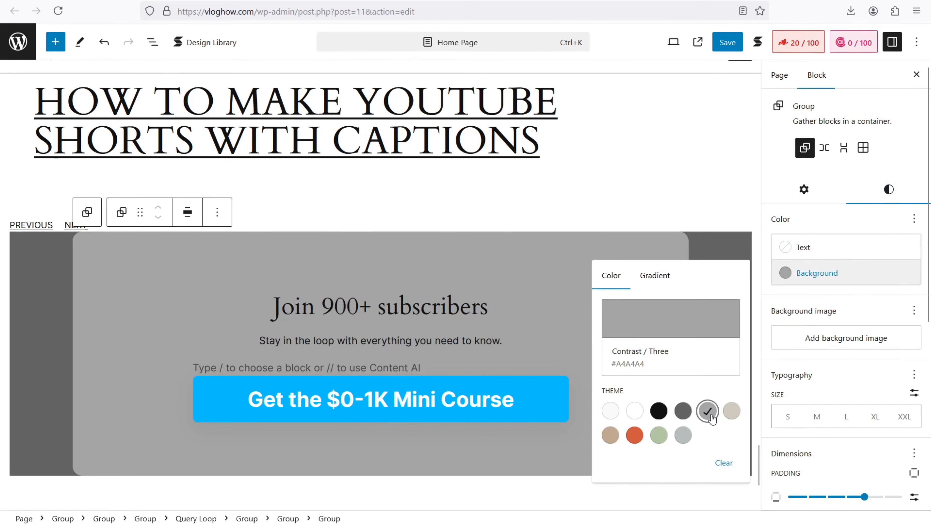
{"action": "left_click", "coordinate": [684, 411]}
{"action": "left_click", "coordinate": [119, 303]}
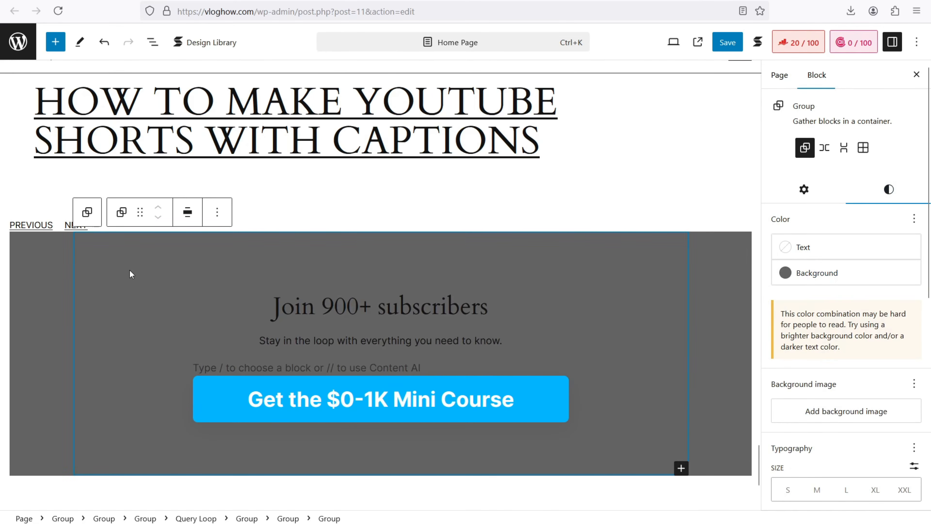
Undo both background changes, save, and enter 'emoji hand down' in a new tab.
{"action": "left_click", "coordinate": [104, 42]}
{"action": "left_click", "coordinate": [106, 47]}
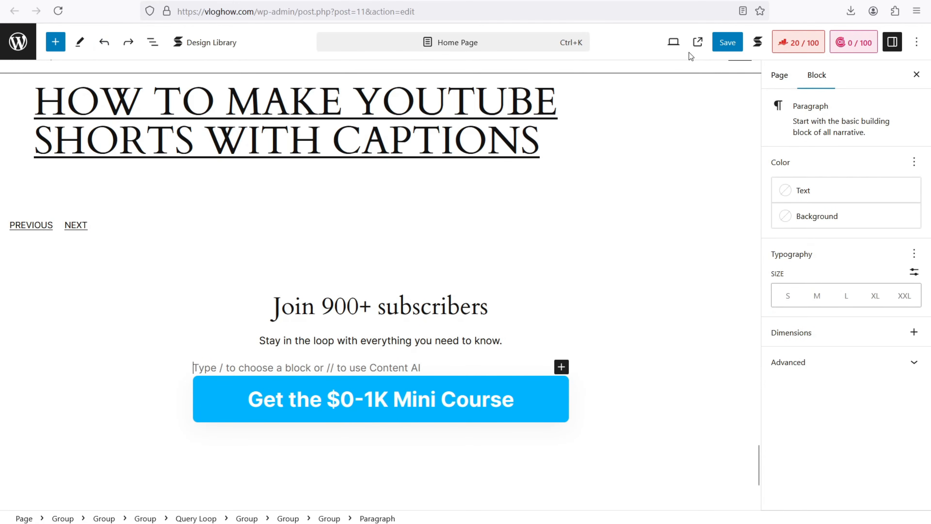
{"action": "left_click", "coordinate": [727, 42]}
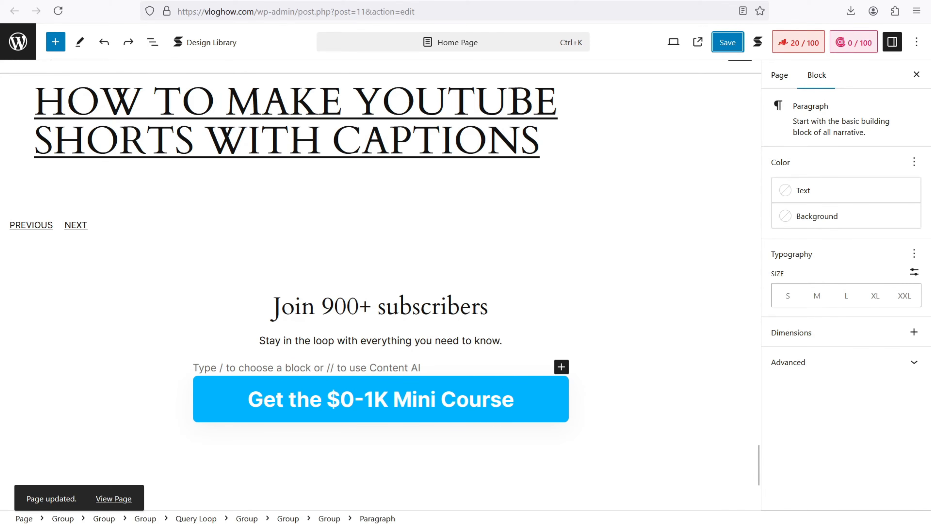
{"action": "key", "text": "ctrl+t"}
{"action": "type", "text": "emoji hand down"}
Copy the Backhand Index Pointing Down emoji from Emojipedia via Google search.
{"action": "key", "text": "Return"}
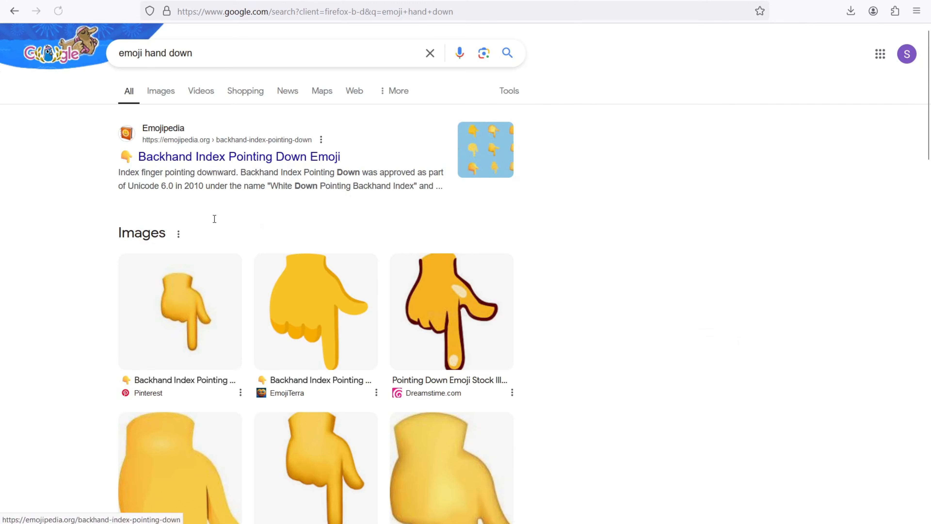
{"action": "left_click", "coordinate": [323, 133]}
{"action": "left_click", "coordinate": [180, 254]}
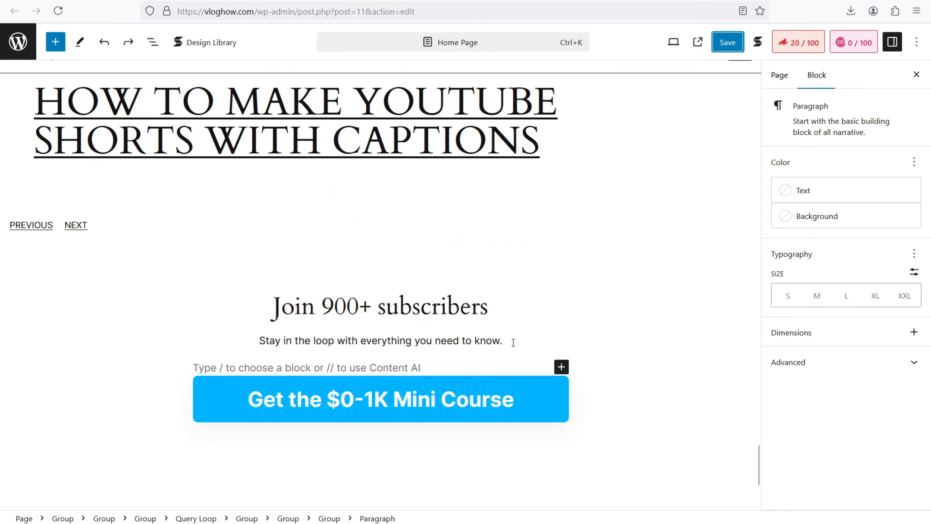
{"action": "left_click", "coordinate": [513, 343]}
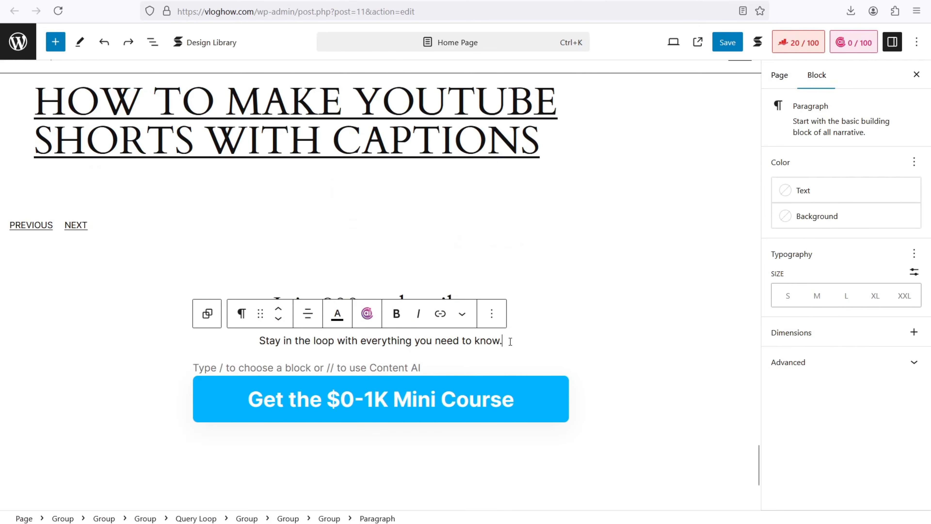
Paste the 👇 emoji after the subtitle and save the page.
{"action": "right_click", "coordinate": [511, 342]}
{"action": "left_click", "coordinate": [543, 190]}
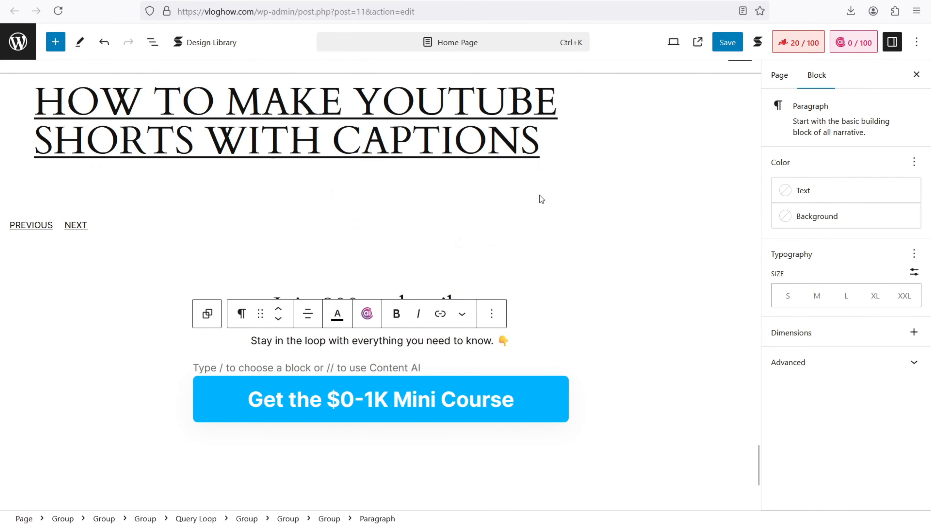
{"action": "left_click", "coordinate": [718, 43]}
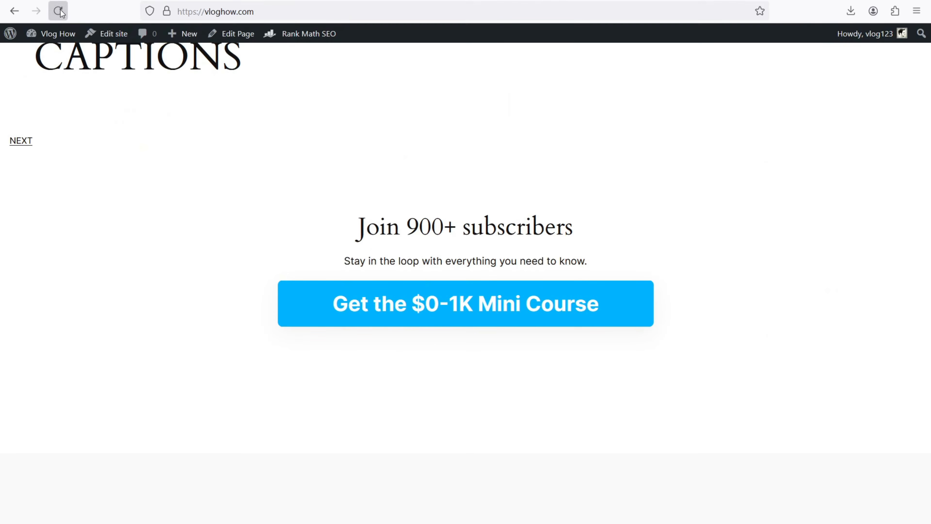
View the updated home page on the live site and scroll through it.
{"action": "left_click", "coordinate": [58, 11]}
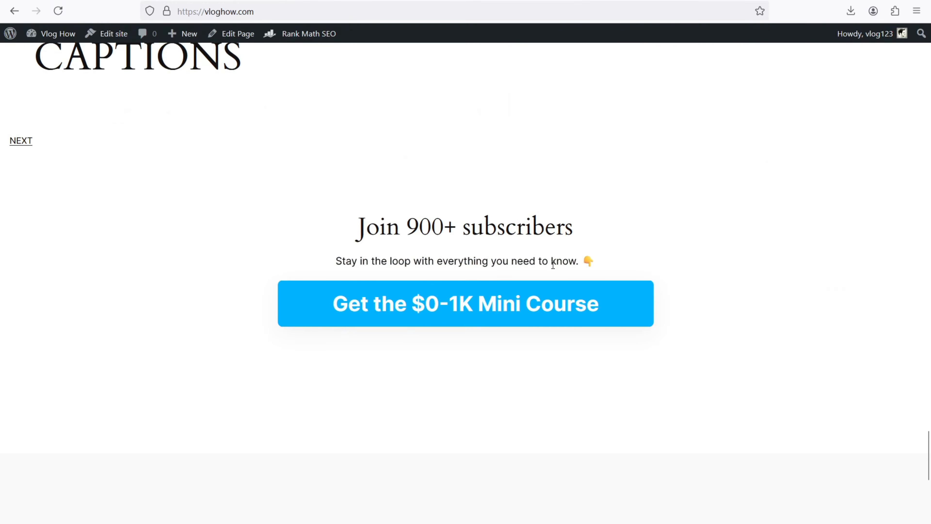
{"action": "scroll", "coordinate": [517, 252], "scroll_direction": "up", "scroll_amount": 5}
{"action": "scroll", "coordinate": [572, 233], "scroll_direction": "down", "scroll_amount": 10}
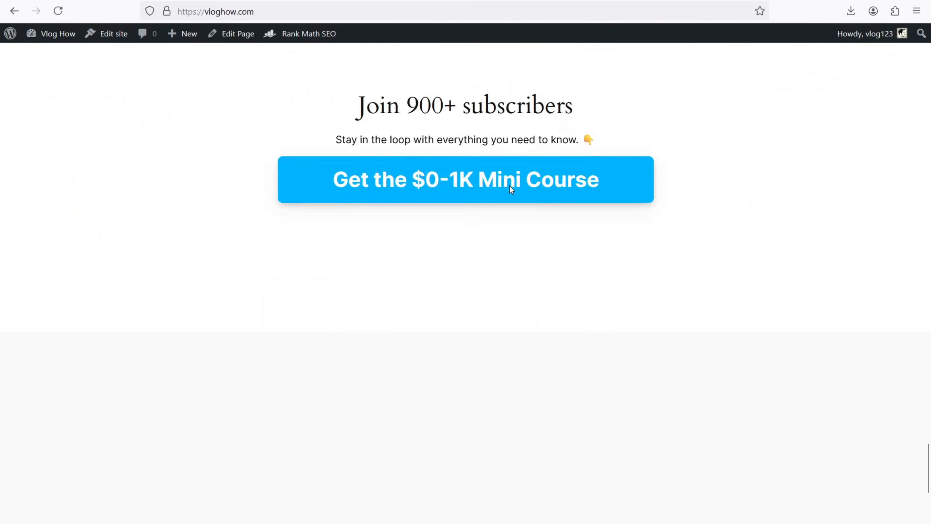
{"action": "scroll", "coordinate": [485, 236], "scroll_direction": "down", "scroll_amount": 3}
{"action": "scroll", "coordinate": [848, 353], "scroll_direction": "up", "scroll_amount": 9}
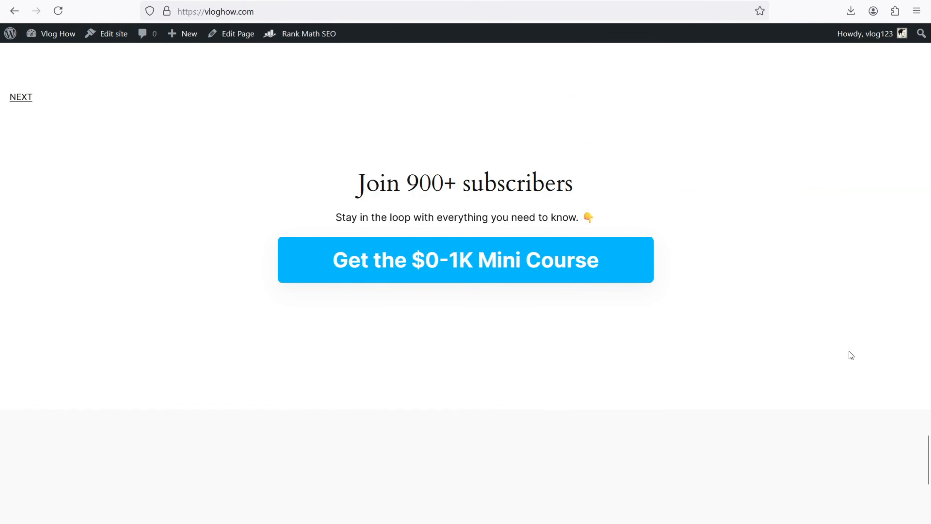
{"action": "left_click_drag", "start_coordinate": [929, 474], "coordinate": [930, 367]}
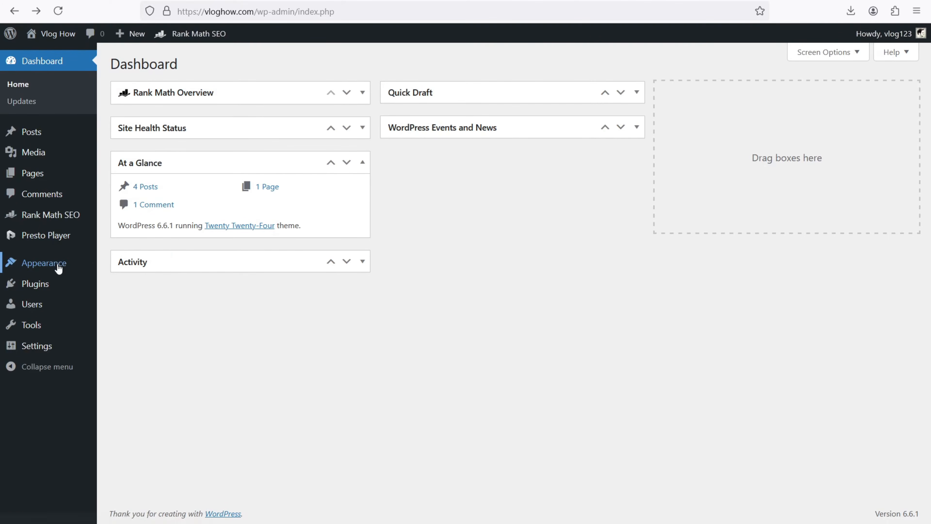
Open the home page in the Site Editor and edit the Header template part on its own.
{"action": "mouse_move", "coordinate": [63, 268]}
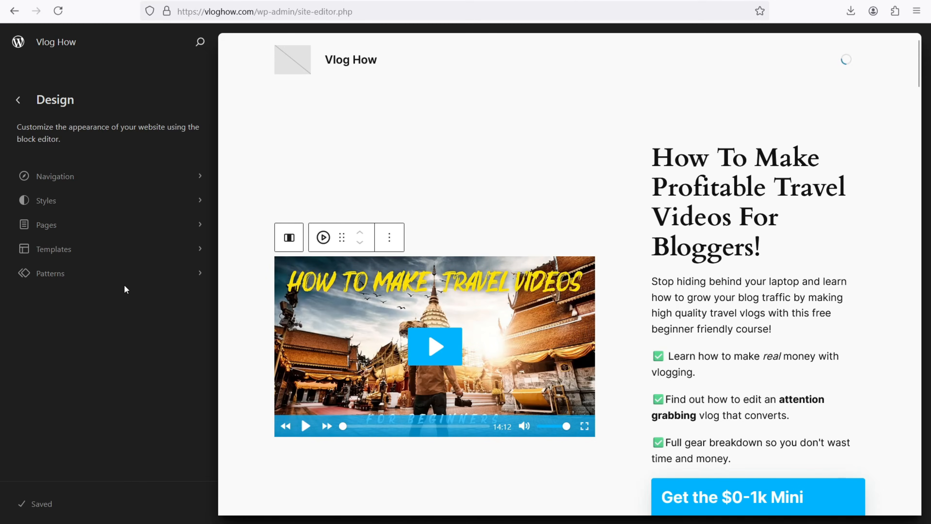
{"action": "left_click", "coordinate": [429, 172]}
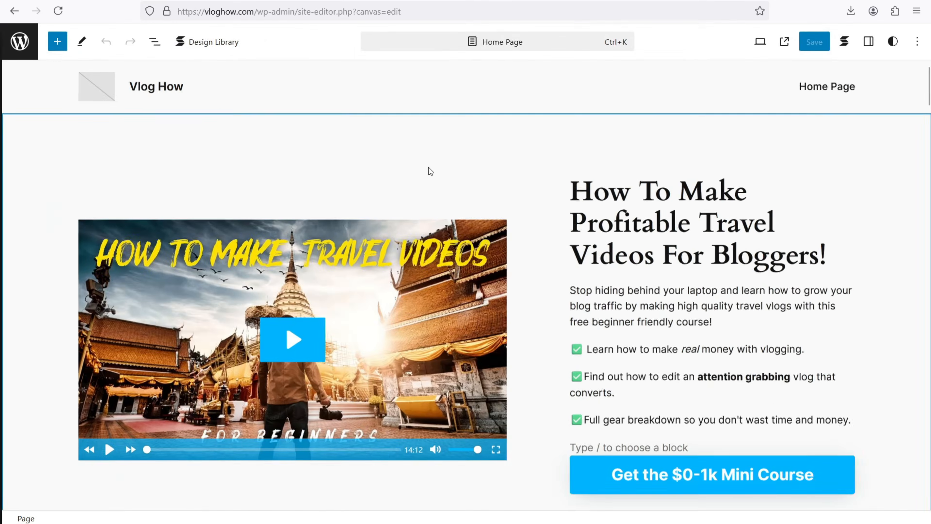
{"action": "left_click", "coordinate": [366, 87]}
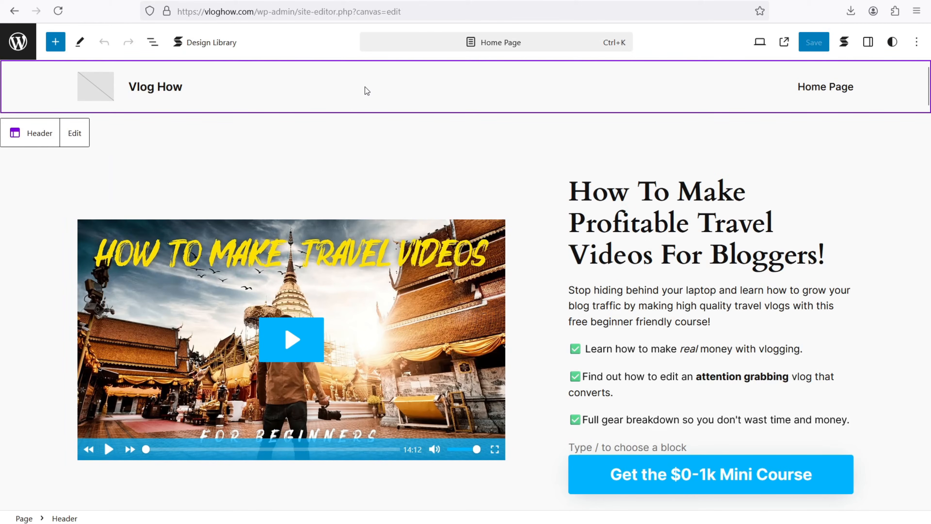
{"action": "left_click", "coordinate": [75, 134]}
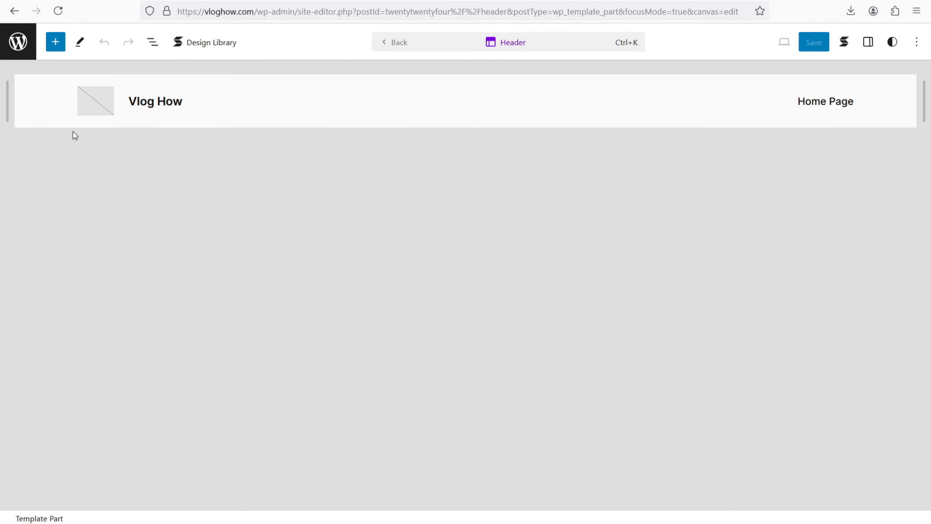
Set logo.png from the Media Library as the header's site logo.
{"action": "left_click", "coordinate": [93, 103]}
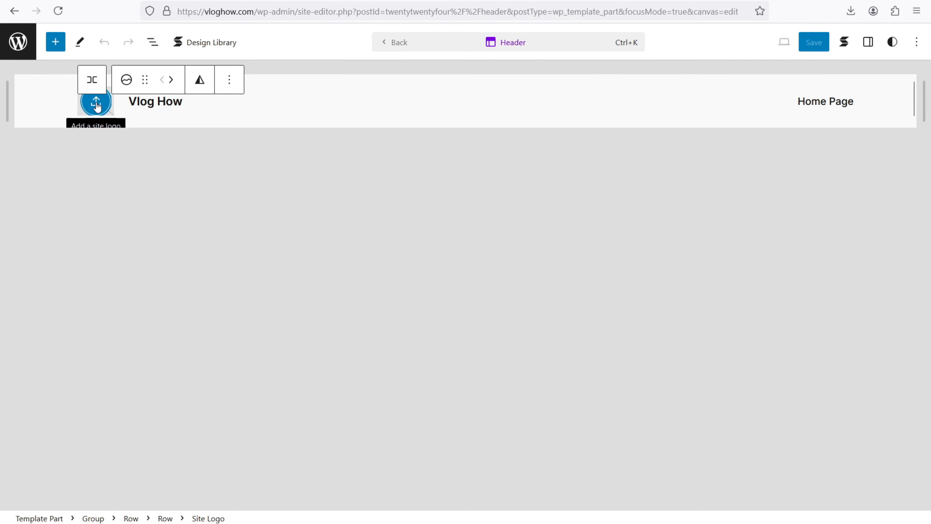
{"action": "left_click", "coordinate": [96, 104]}
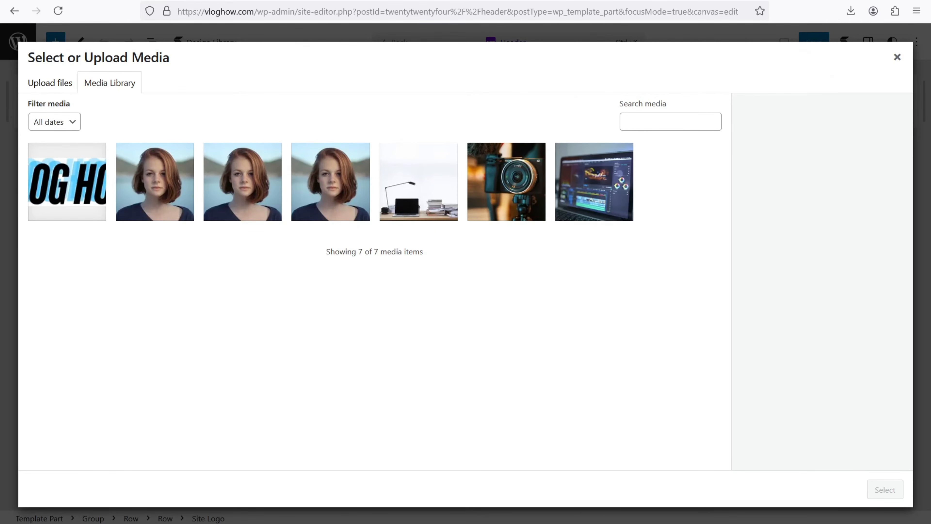
{"action": "left_click", "coordinate": [889, 0]}
{"action": "left_click_drag", "start_coordinate": [17, 2], "coordinate": [104, 66]}
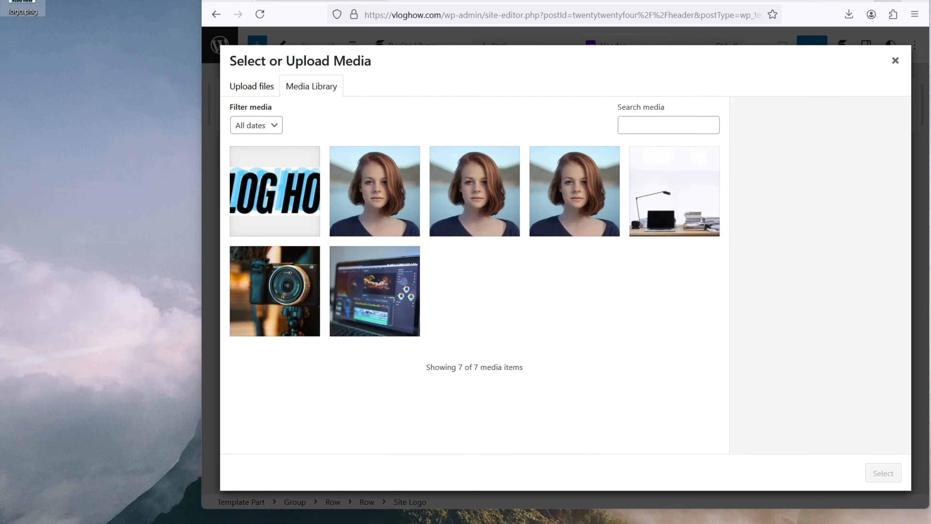
{"action": "left_click", "coordinate": [888, 0]}
{"action": "left_click", "coordinate": [73, 181]}
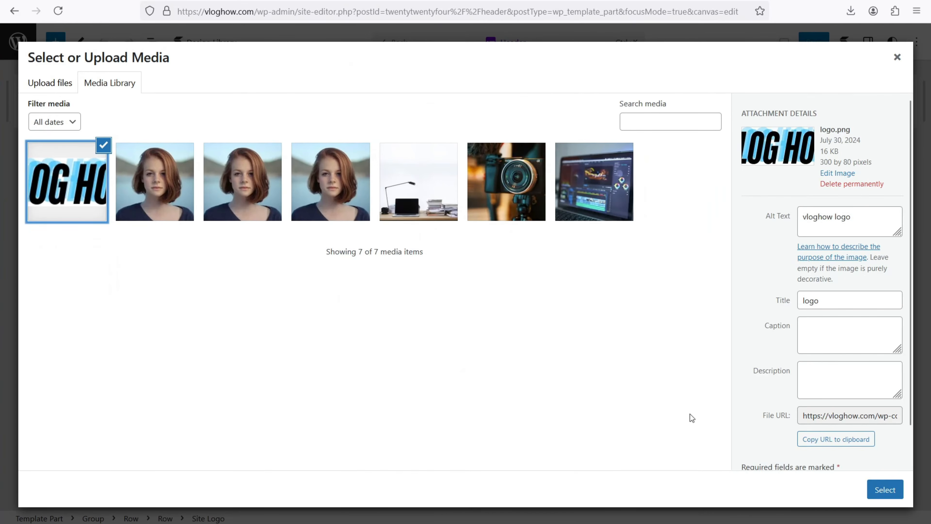
{"action": "left_click_drag", "start_coordinate": [856, 218], "coordinate": [803, 211]}
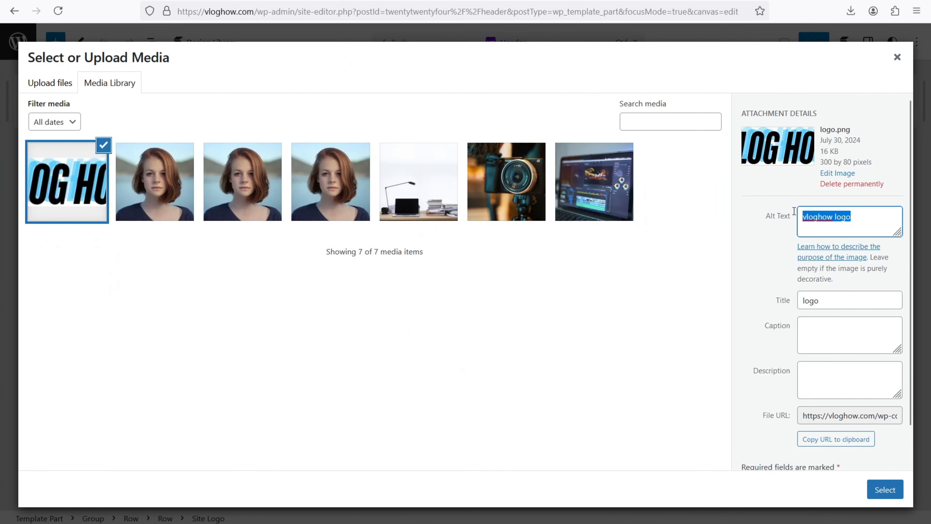
{"action": "left_click", "coordinate": [885, 490]}
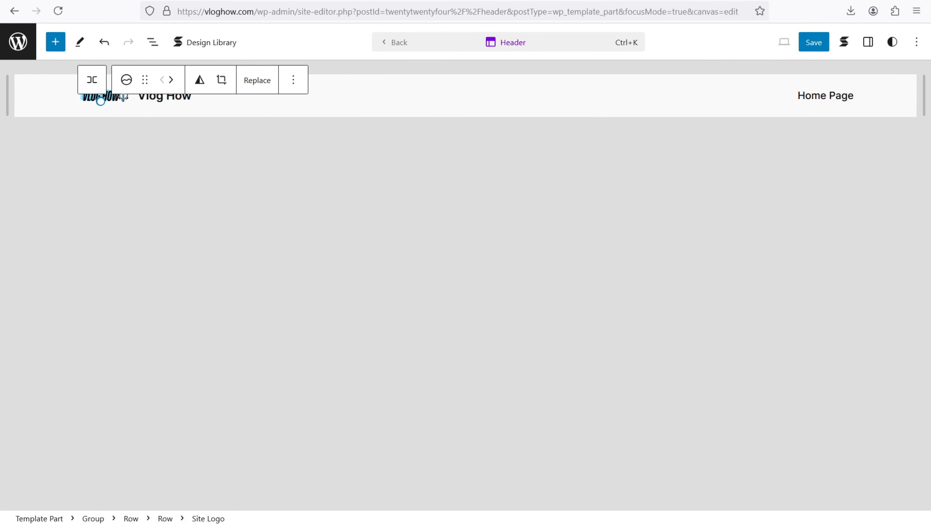
Widen the site logo and delete the Vlog How site title text.
{"action": "mouse_move", "coordinate": [122, 97]}
{"action": "left_mouse_down"}
{"action": "mouse_move", "coordinate": [151, 103]}
{"action": "mouse_move", "coordinate": [137, 101]}
{"action": "left_mouse_up"}
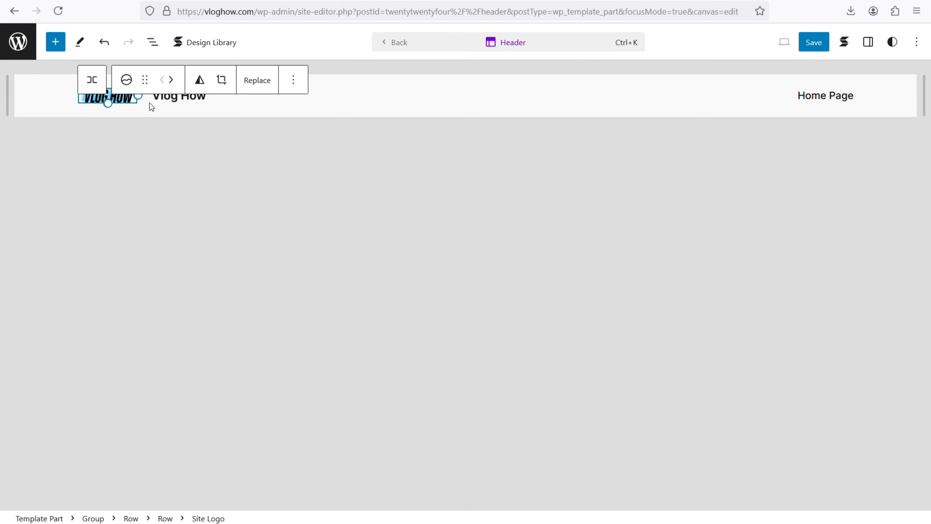
{"action": "left_click", "coordinate": [181, 99]}
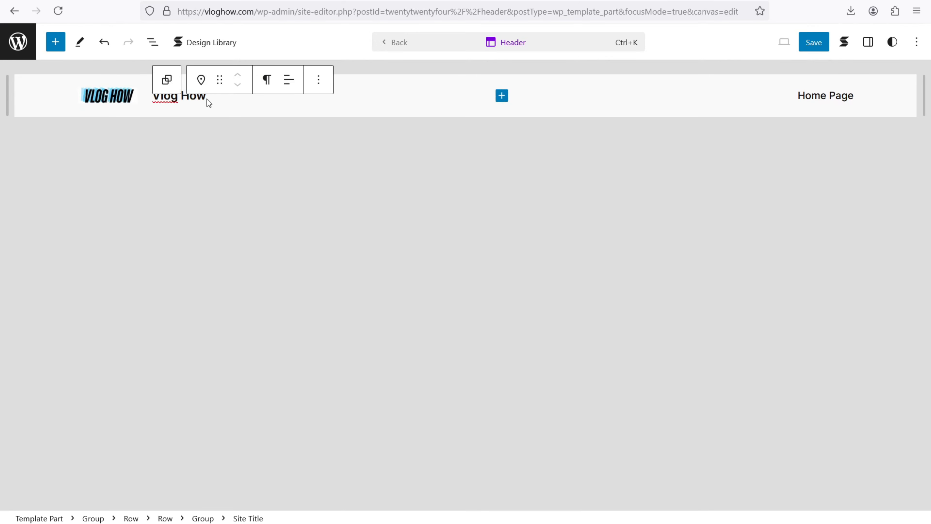
{"action": "key", "text": "BackSpace"}
{"action": "key", "text": "BackSpace"}
{"action": "key", "text": "BackSpace"}
{"action": "key", "text": "BackSpace"}
{"action": "key", "text": "BackSpace"}
{"action": "key", "text": "BackSpace"}
{"action": "key", "text": "BackSpace"}
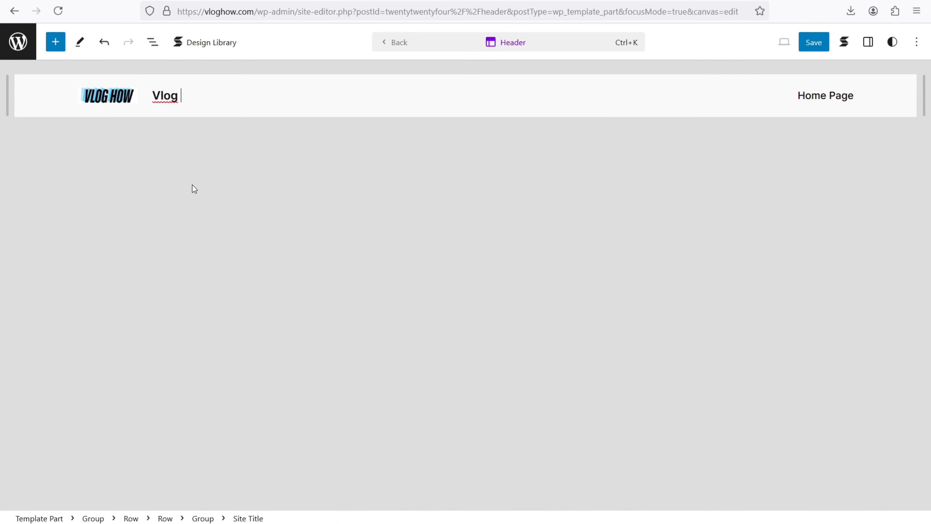
{"action": "key", "text": "BackSpace"}
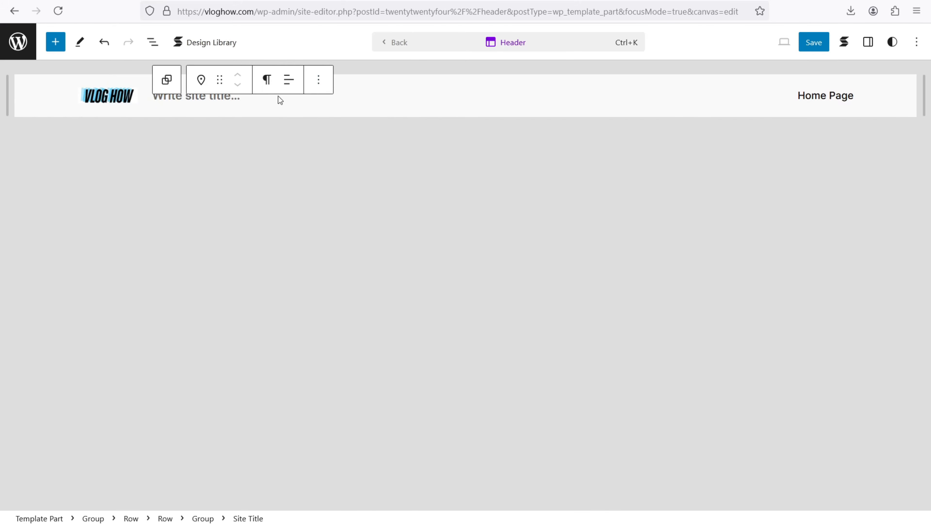
{"action": "left_click", "coordinate": [322, 80]}
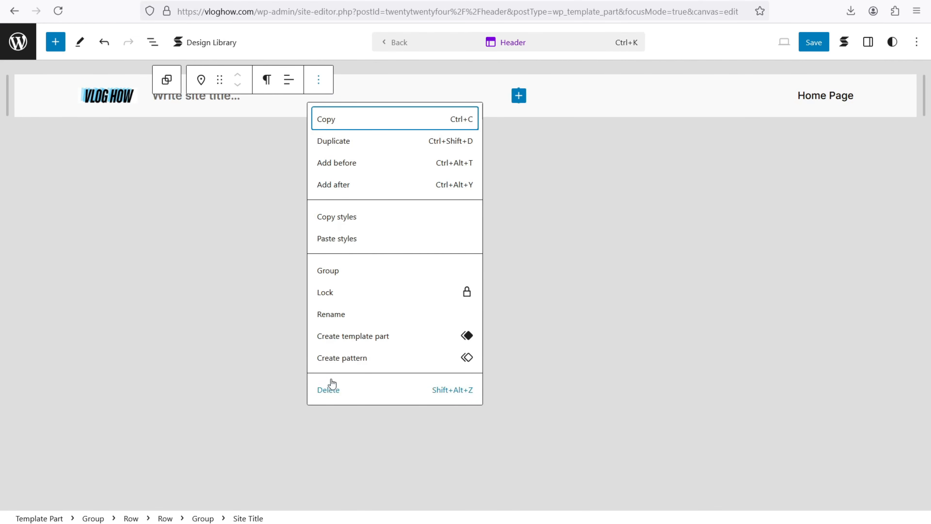
{"action": "left_click", "coordinate": [99, 158]}
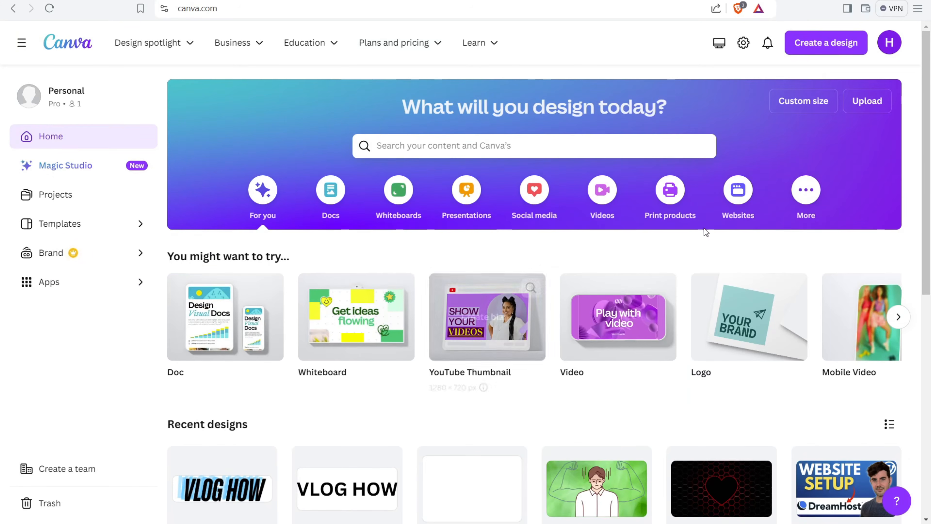
Create a 300 × 80 px custom design in Canva.
{"action": "left_click", "coordinate": [807, 106]}
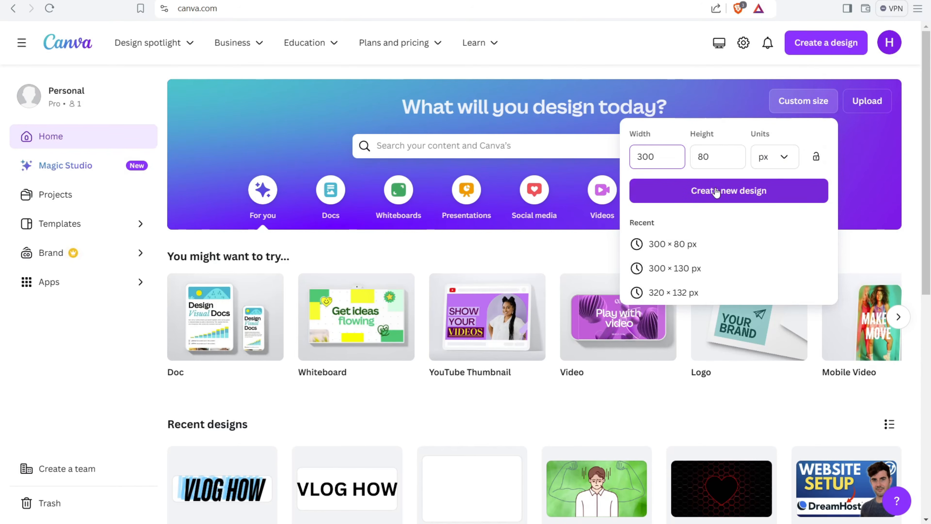
{"action": "left_click", "coordinate": [708, 187]}
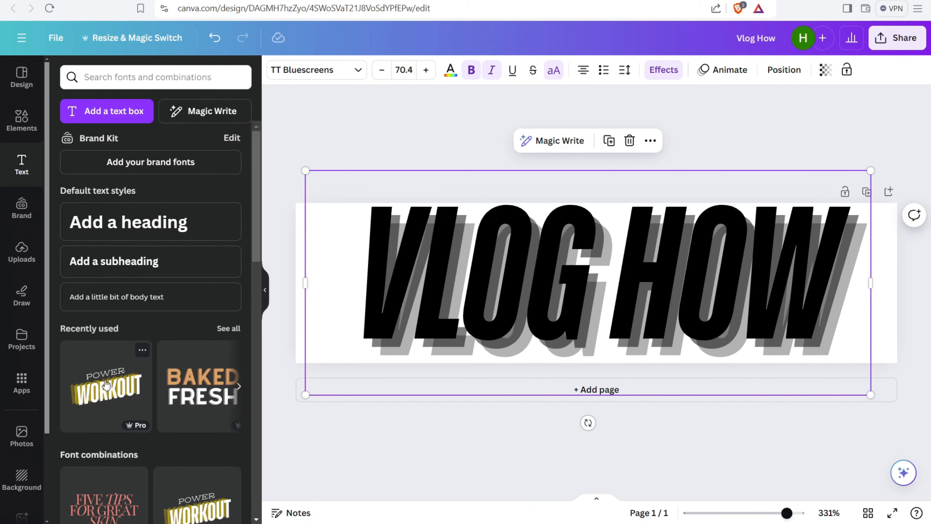
{"action": "scroll", "coordinate": [91, 327], "scroll_direction": "down", "scroll_amount": 3}
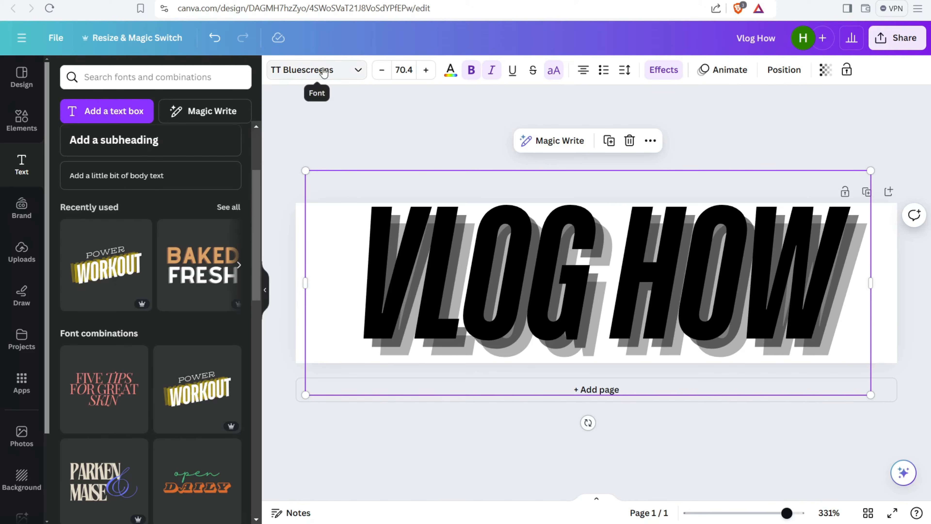
Give the VLOG HOW text a light-blue Echo shadow with offset 35.
{"action": "left_click", "coordinate": [662, 68]}
{"action": "left_click_drag", "start_coordinate": [129, 383], "coordinate": [108, 384]}
{"action": "left_click_drag", "start_coordinate": [113, 426], "coordinate": [156, 426]}
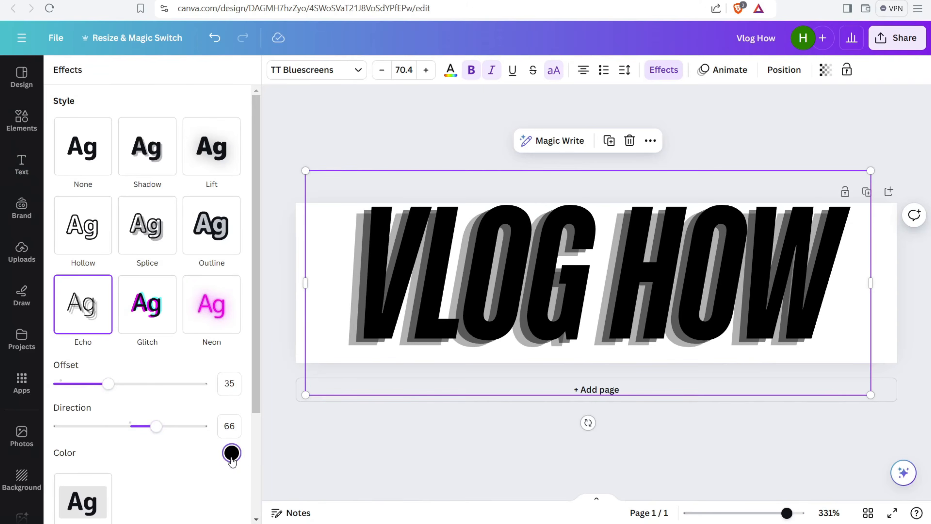
{"action": "left_click", "coordinate": [231, 452]}
{"action": "scroll", "coordinate": [236, 348], "scroll_direction": "down", "scroll_amount": 2}
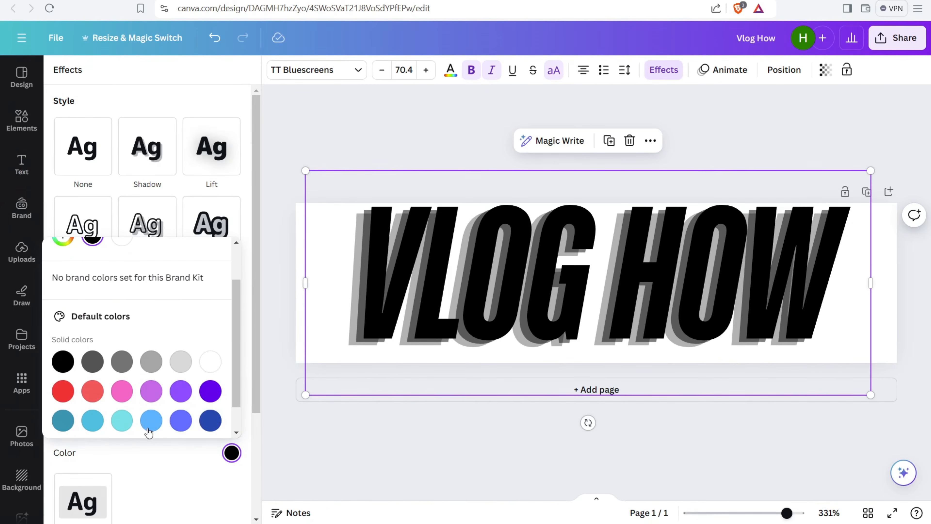
{"action": "left_click", "coordinate": [151, 420]}
{"action": "left_click", "coordinate": [173, 420]}
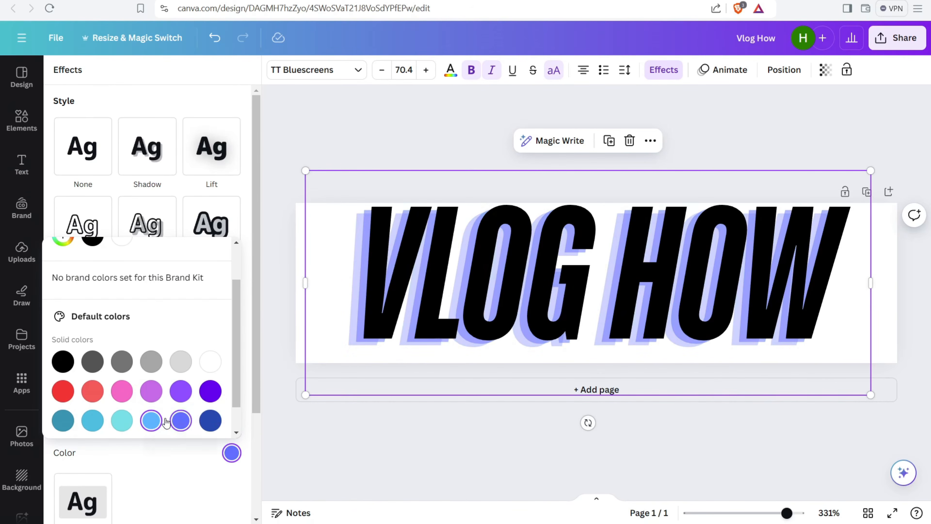
{"action": "left_click", "coordinate": [93, 420]}
{"action": "left_click", "coordinate": [152, 422]}
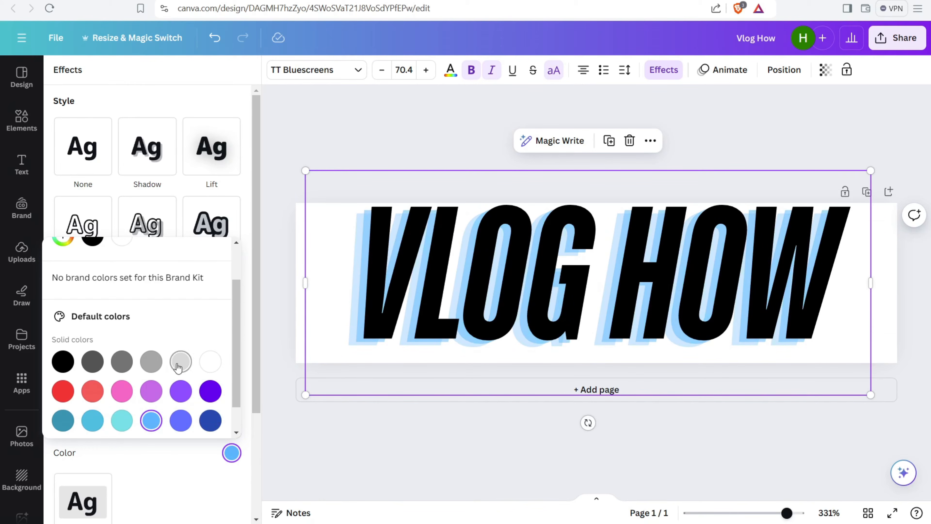
{"action": "left_click", "coordinate": [352, 133]}
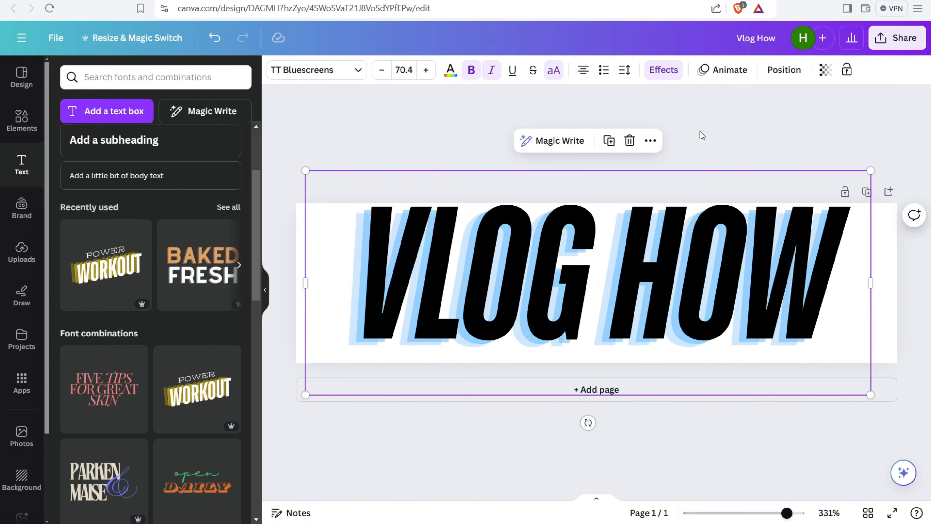
Look over Canva's share and download options, then return to WordPress.
{"action": "left_click", "coordinate": [897, 40]}
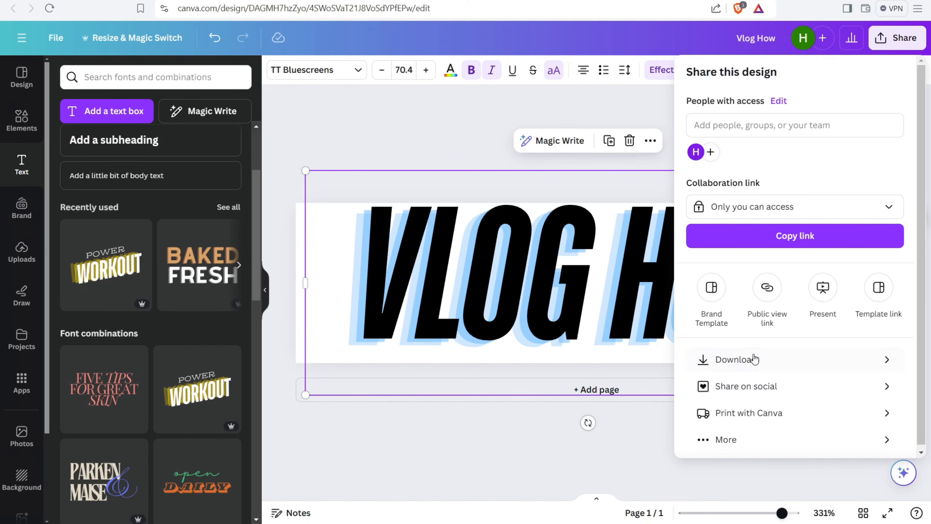
{"action": "left_click", "coordinate": [350, 95]}
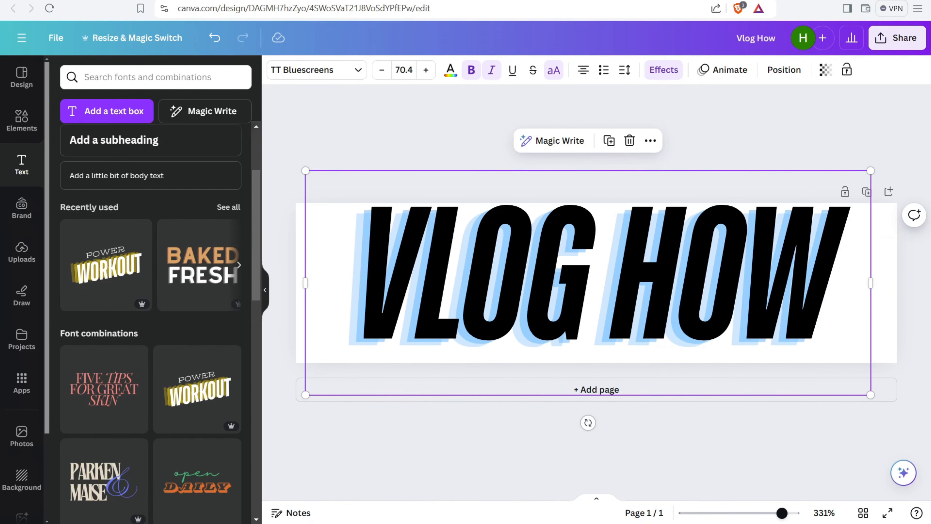
{"action": "key", "text": "alt+Tab"}
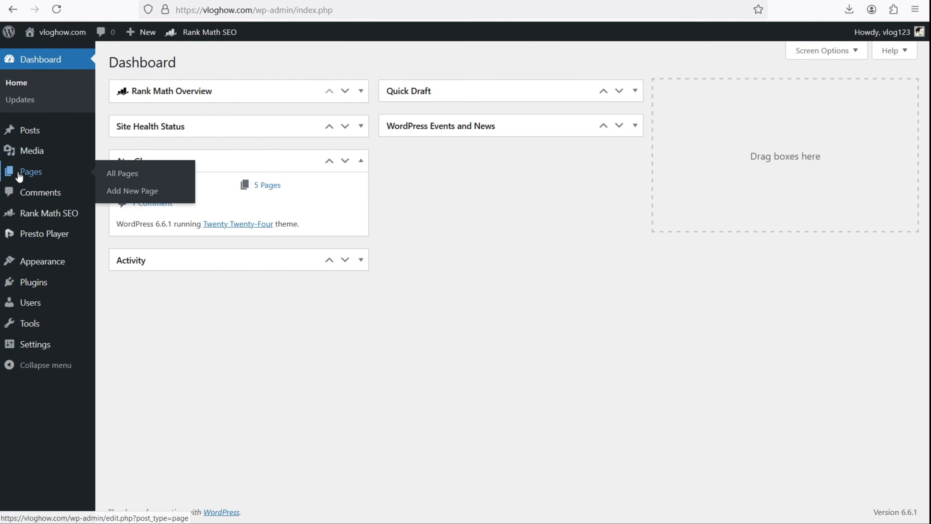
Open the admin All Pages list.
{"action": "left_click", "coordinate": [21, 176]}
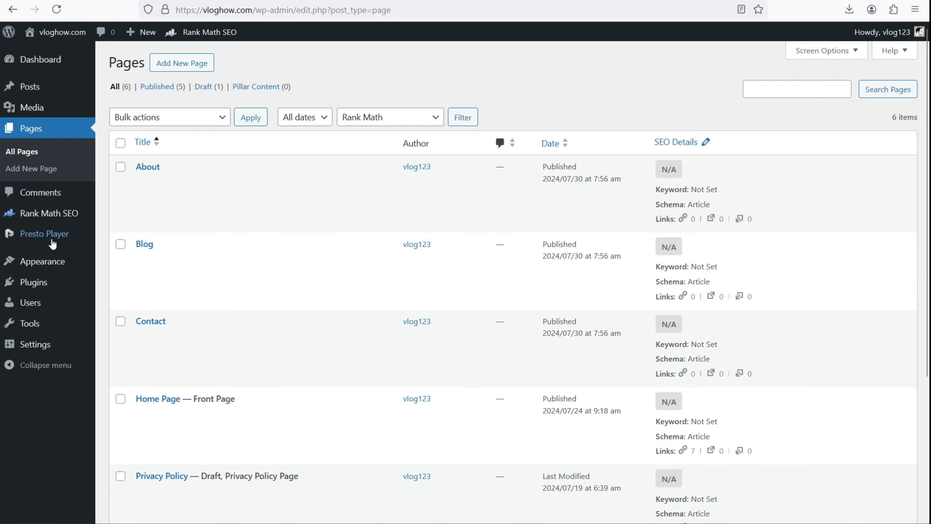
Open the Header template part on its own in the Site Editor.
{"action": "mouse_move", "coordinate": [49, 265]}
{"action": "left_click", "coordinate": [118, 281]}
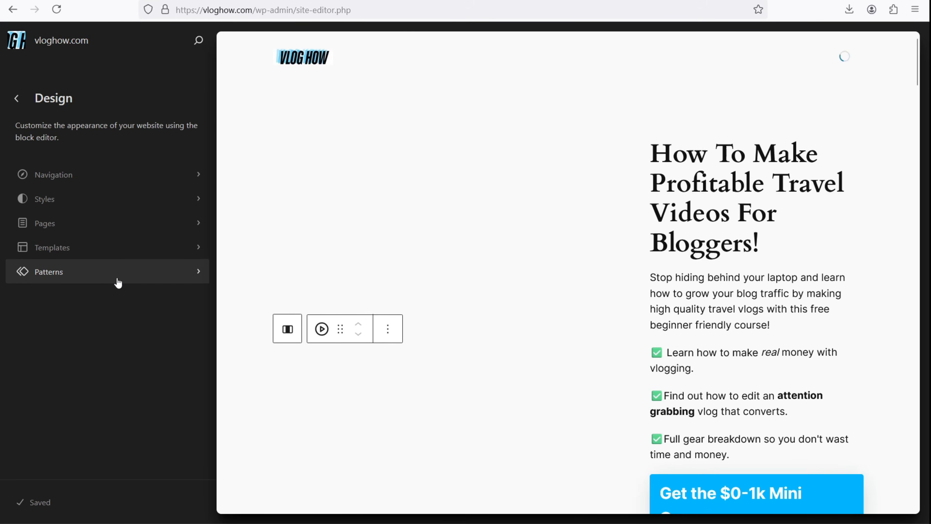
{"action": "left_click", "coordinate": [376, 149]}
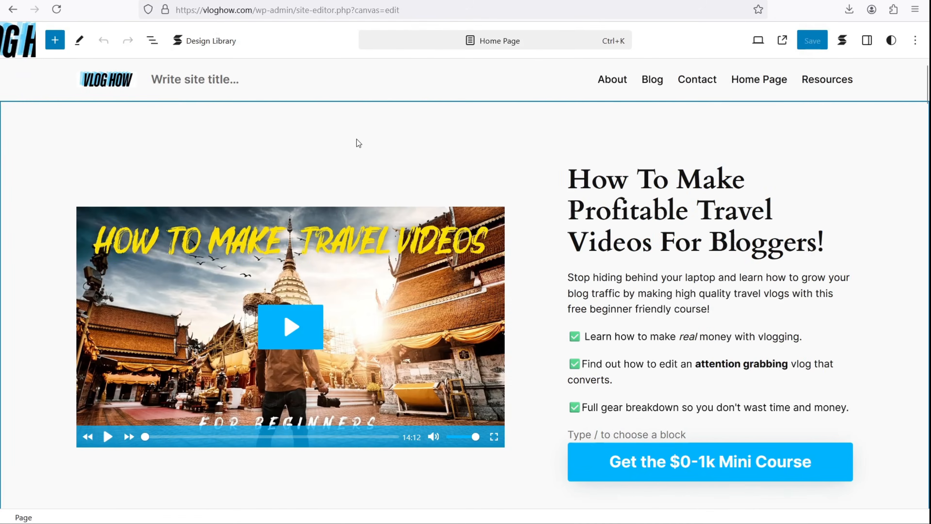
{"action": "left_click", "coordinate": [425, 78]}
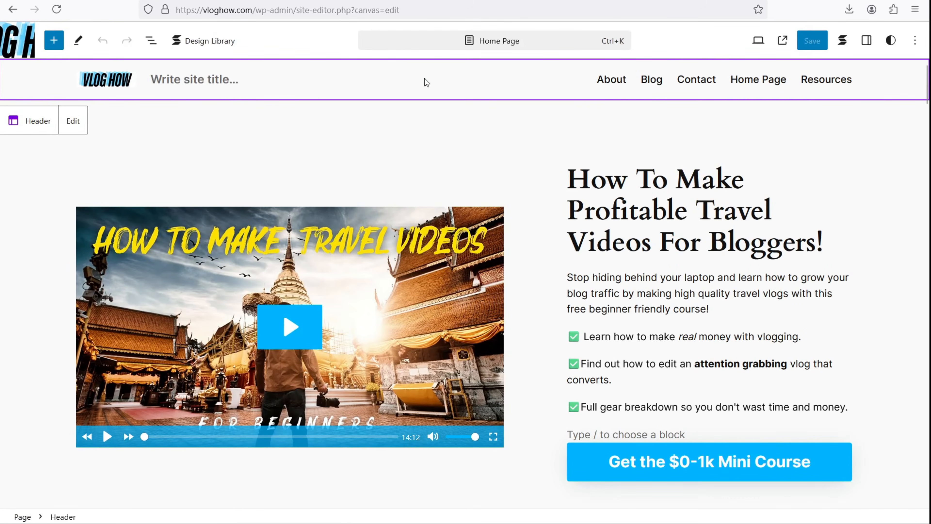
{"action": "left_click", "coordinate": [63, 126]}
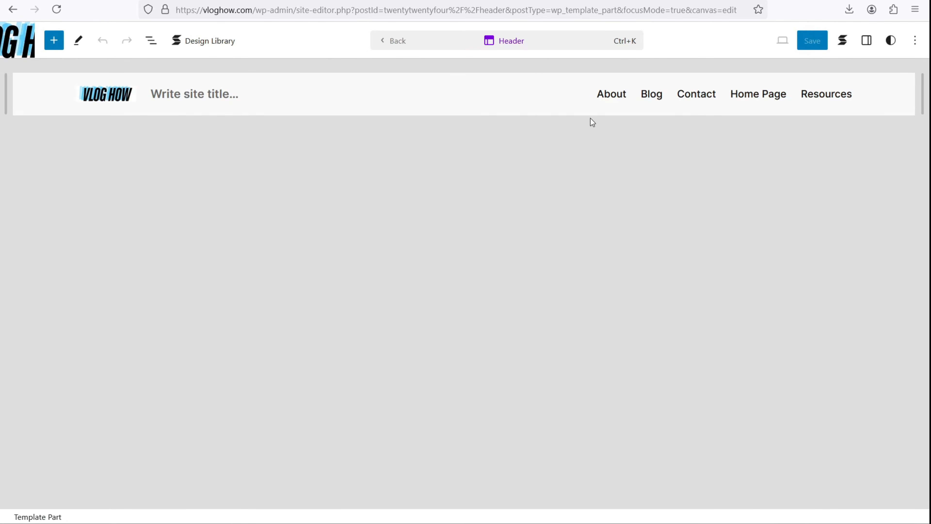
Select the navigation's Page List and choose Edit to make it editable.
{"action": "left_click", "coordinate": [686, 94]}
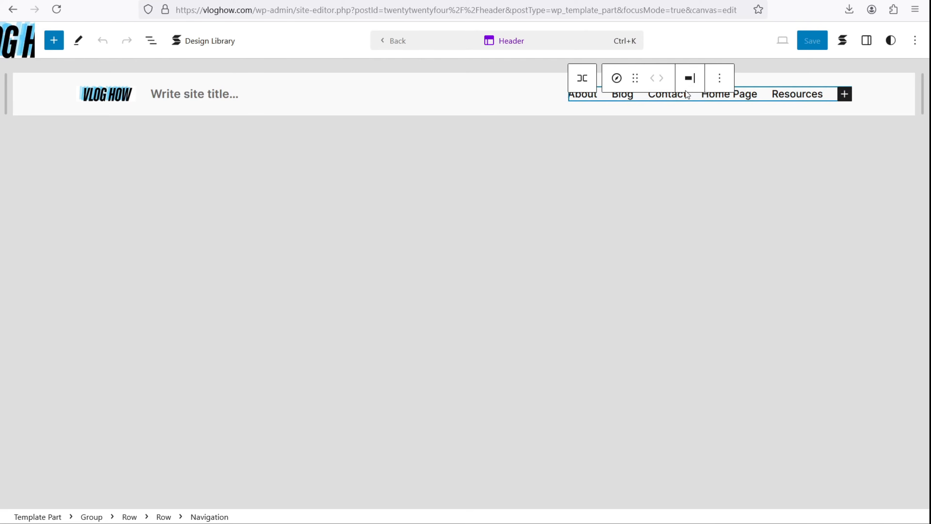
{"action": "left_click", "coordinate": [748, 95]}
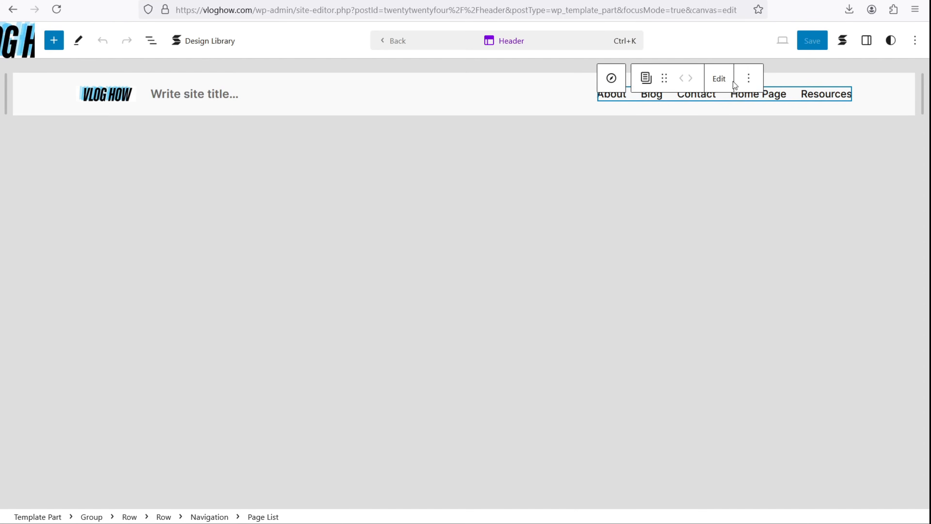
{"action": "left_click", "coordinate": [719, 79]}
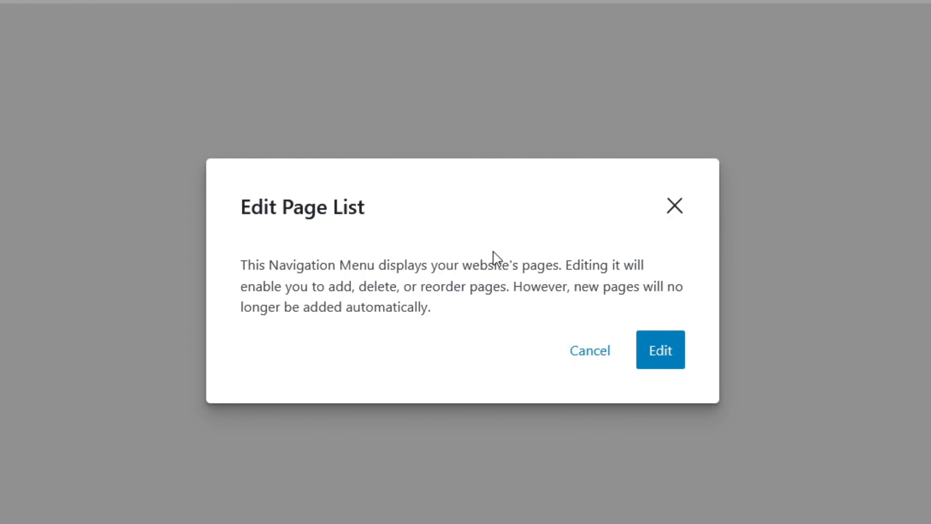
Confirm the Page List conversion and delete the Home Page link from the menu.
{"action": "left_click", "coordinate": [656, 348]}
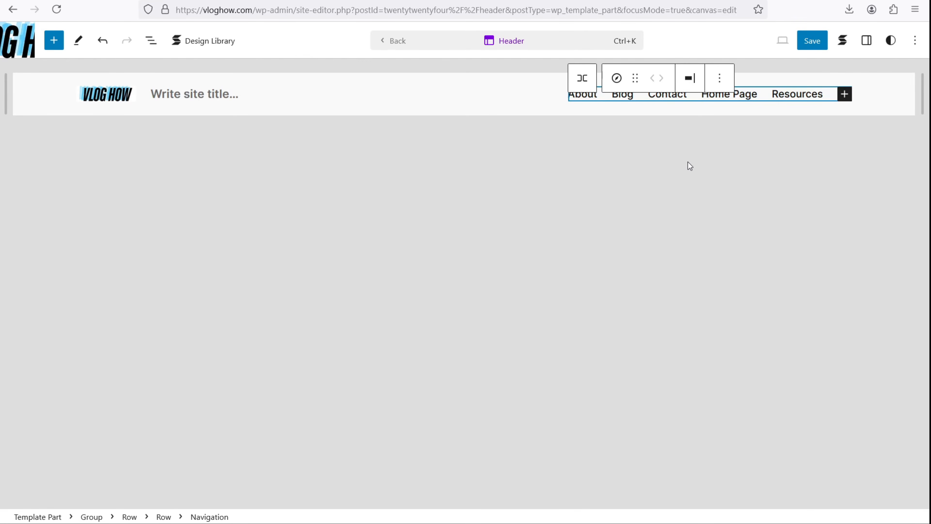
{"action": "left_click", "coordinate": [731, 95]}
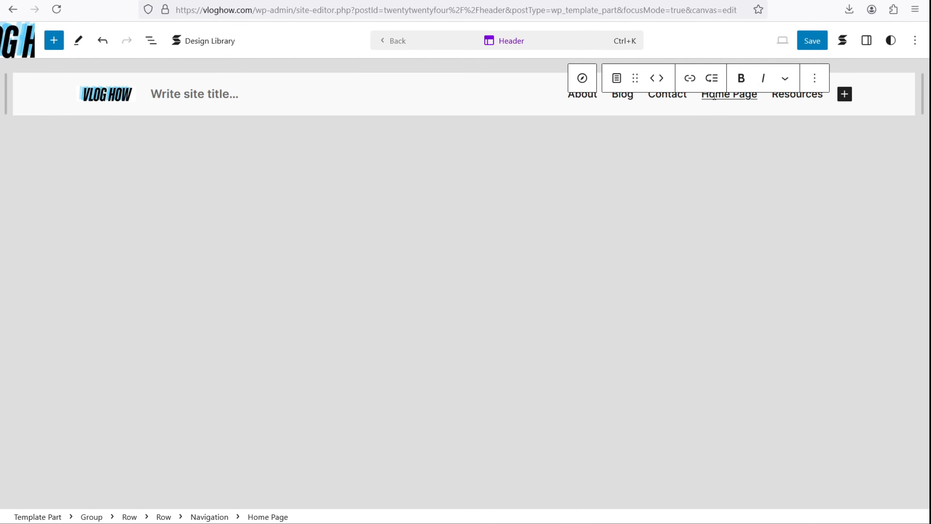
{"action": "left_click", "coordinate": [814, 78]}
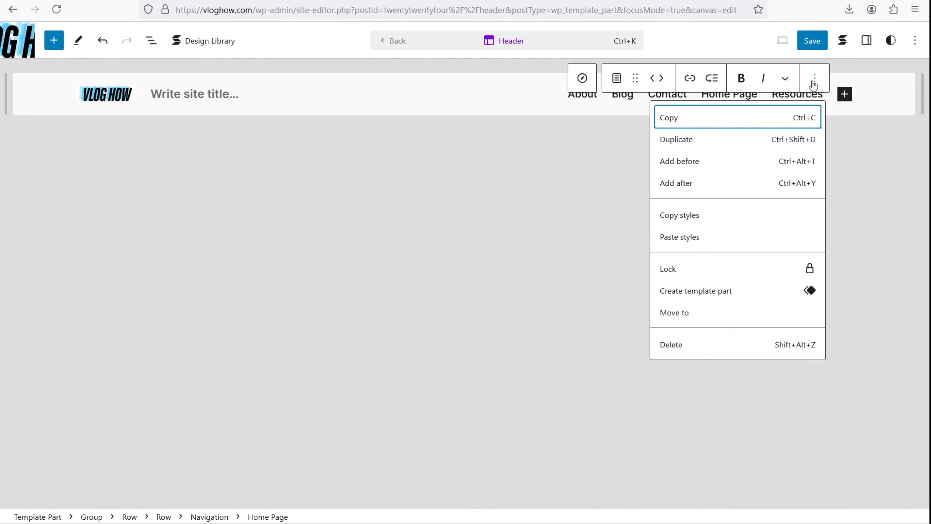
{"action": "left_click", "coordinate": [674, 351]}
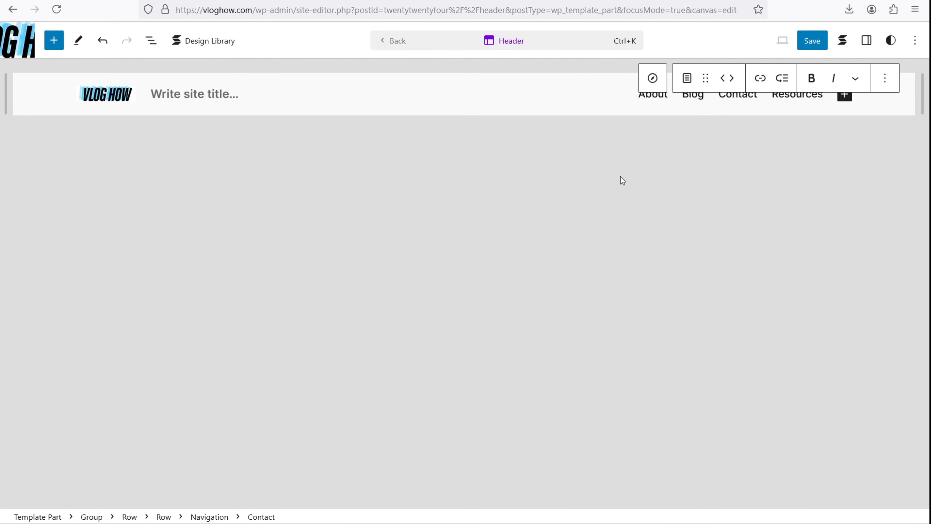
Open the header row's block inserter, close it unused, and reselect the navigation.
{"action": "left_click", "coordinate": [707, 98]}
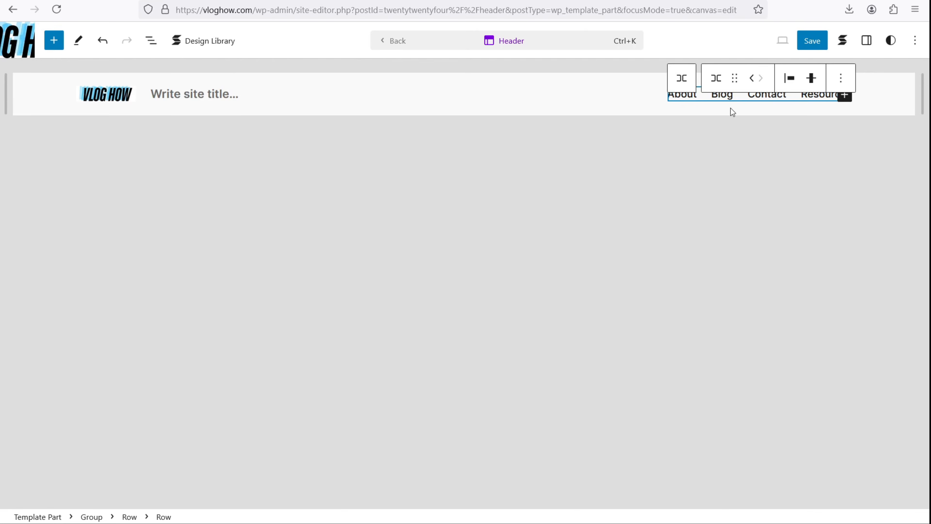
{"action": "left_click", "coordinate": [844, 97]}
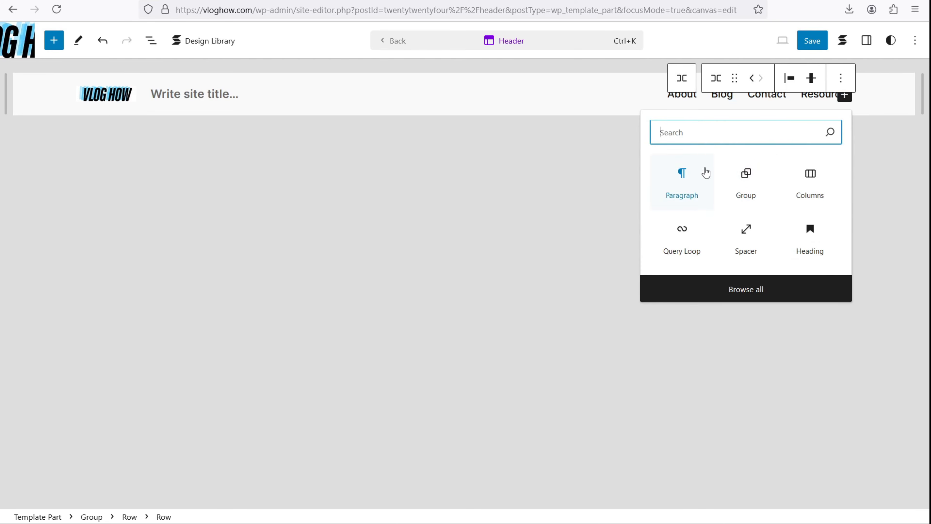
{"action": "left_click", "coordinate": [569, 169]}
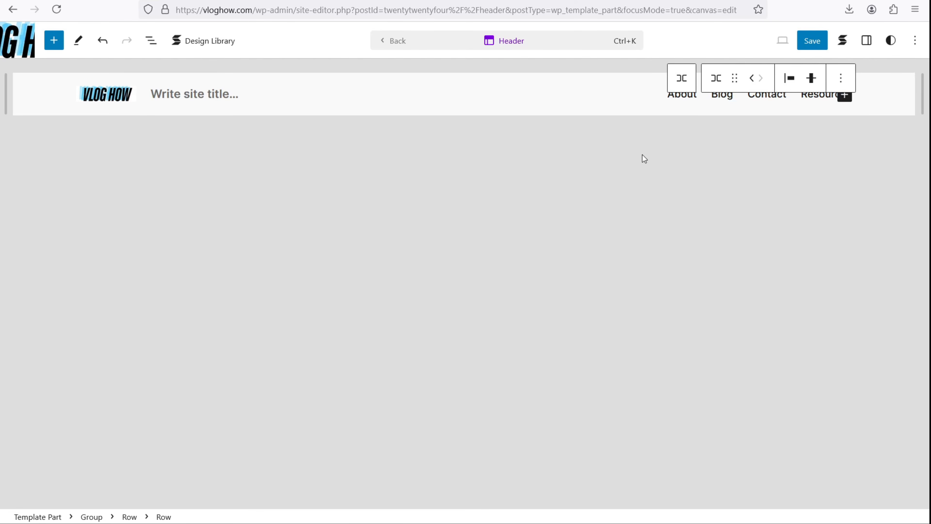
{"action": "left_click", "coordinate": [793, 96]}
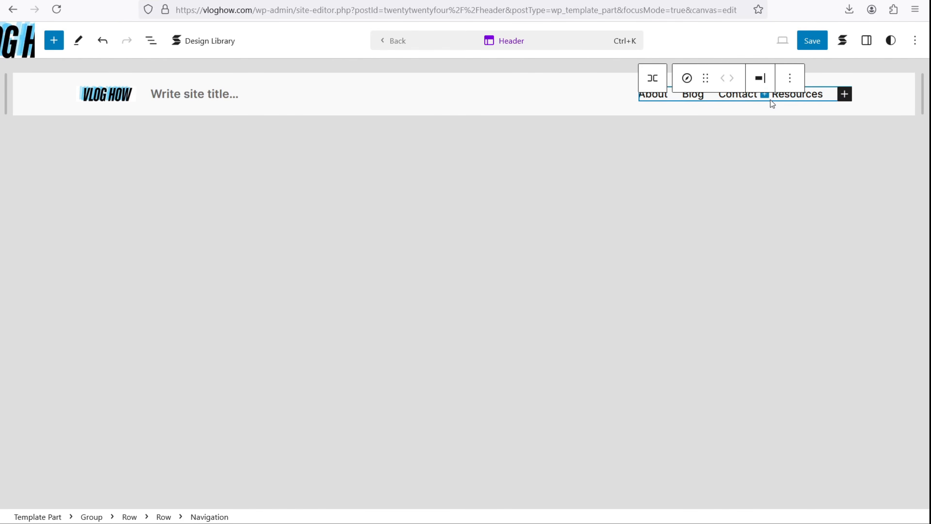
{"action": "left_click", "coordinate": [844, 94]}
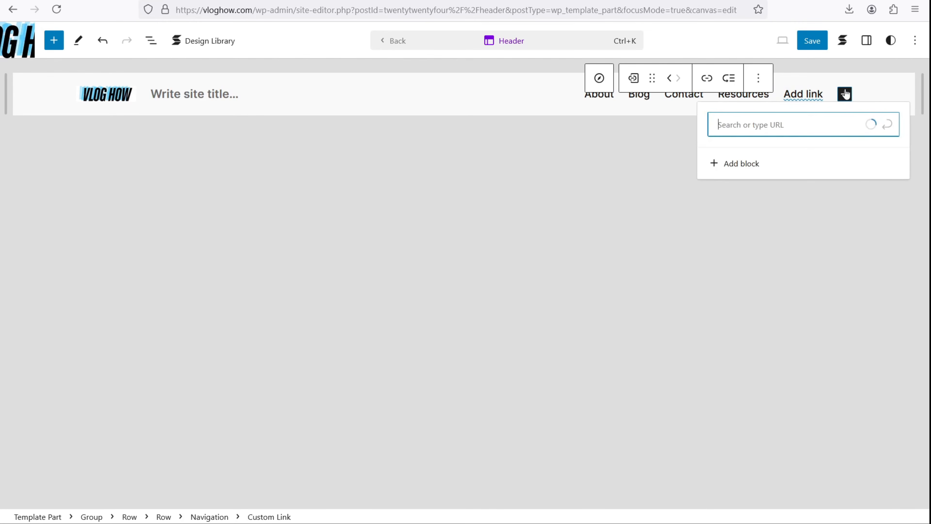
{"action": "left_click", "coordinate": [804, 98]}
{"action": "left_click", "coordinate": [834, 98]}
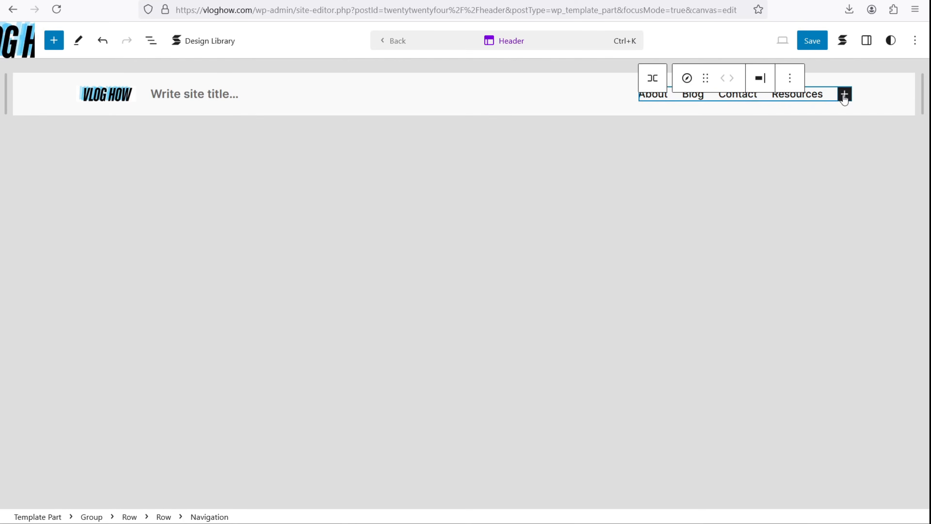
{"action": "left_click", "coordinate": [844, 95]}
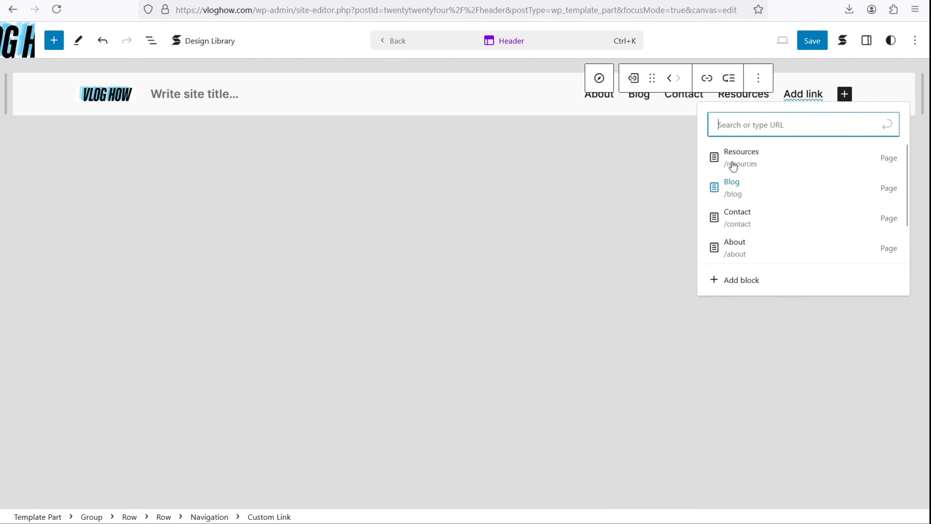
{"action": "left_click", "coordinate": [738, 188]}
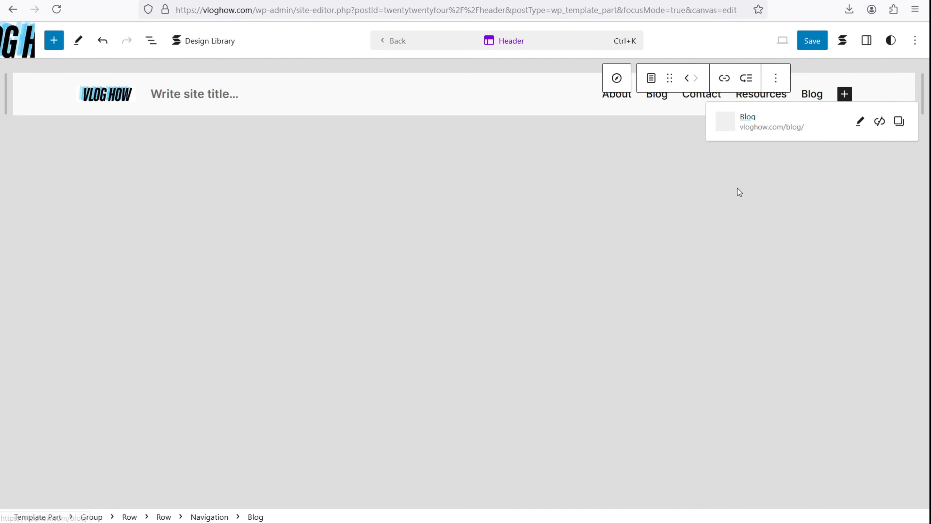
{"action": "left_click", "coordinate": [683, 177]}
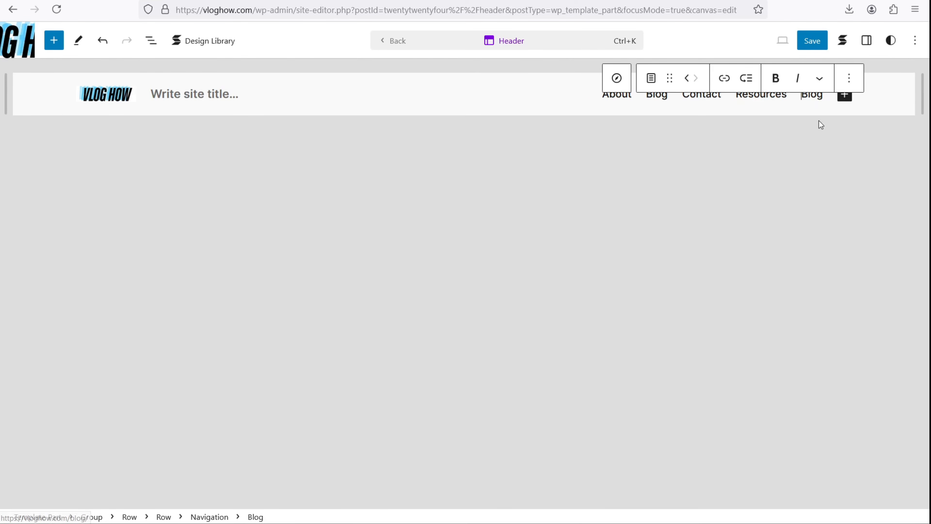
{"action": "left_click", "coordinate": [849, 78]}
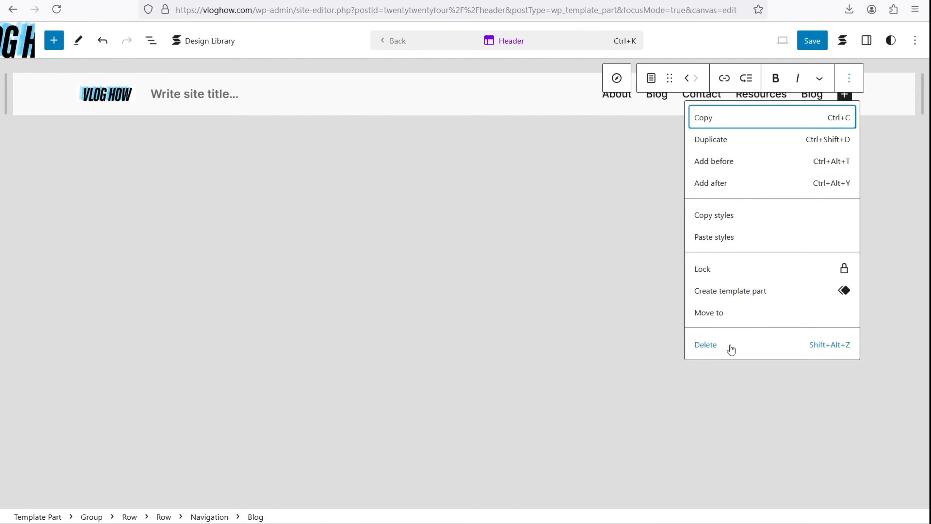
{"action": "left_click", "coordinate": [718, 346]}
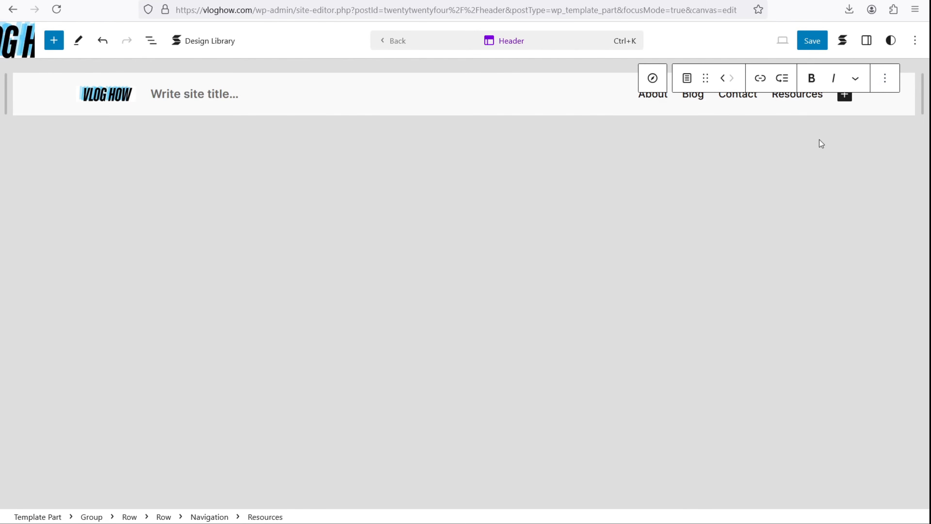
{"action": "left_click", "coordinate": [844, 96]}
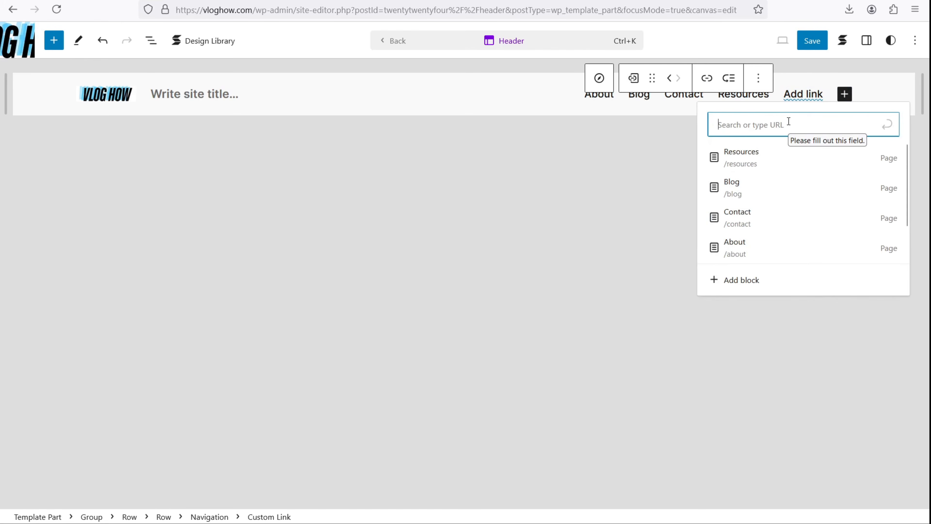
{"action": "type", "text": "Learn"}
{"action": "key", "text": "Return"}
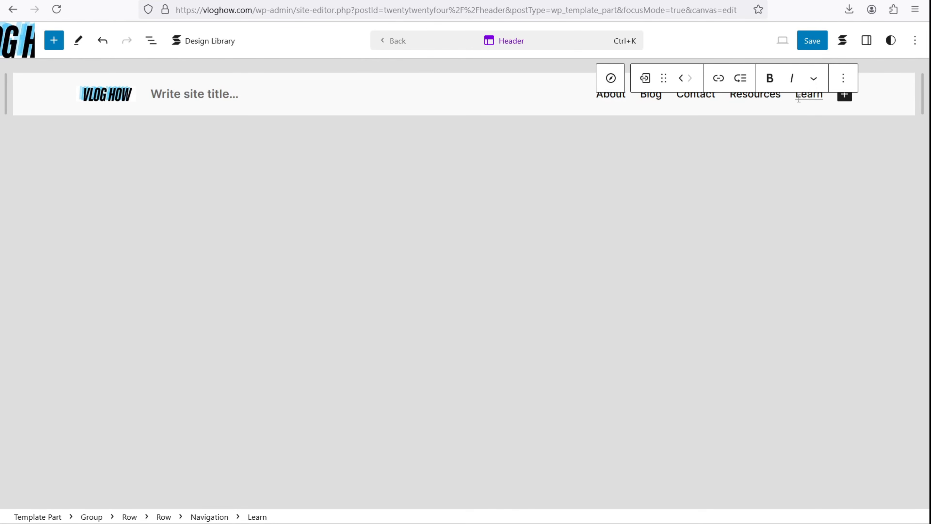
{"action": "left_click_drag", "start_coordinate": [797, 98], "coordinate": [814, 97]}
{"action": "left_click", "coordinate": [720, 81]}
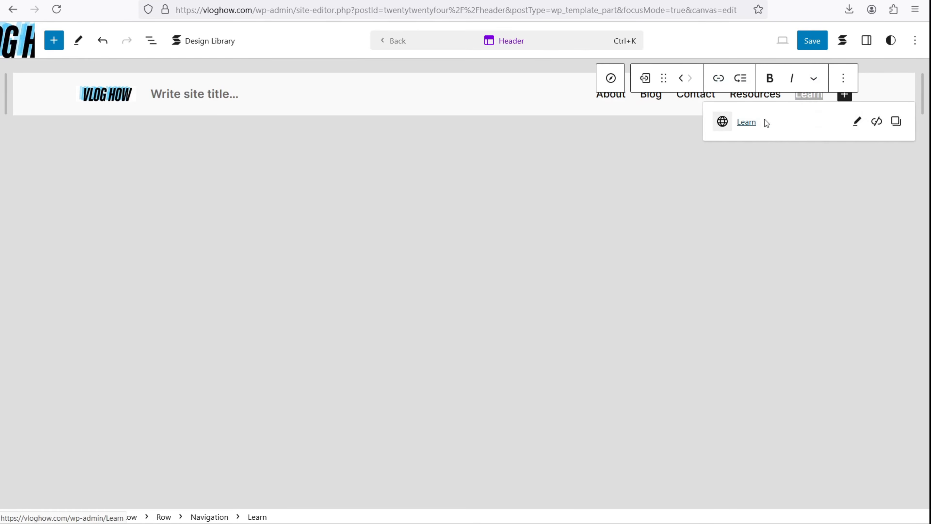
{"action": "left_click", "coordinate": [859, 125]}
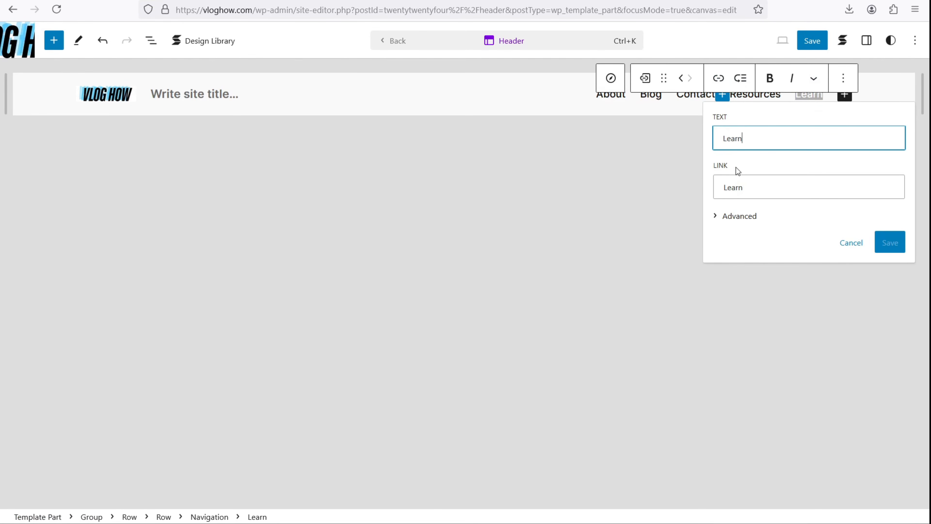
{"action": "left_click", "coordinate": [753, 178]}
{"action": "key", "text": "ctrl+a"}
{"action": "key", "text": "BackSpace"}
{"action": "type", "text": "vloghow.com"}
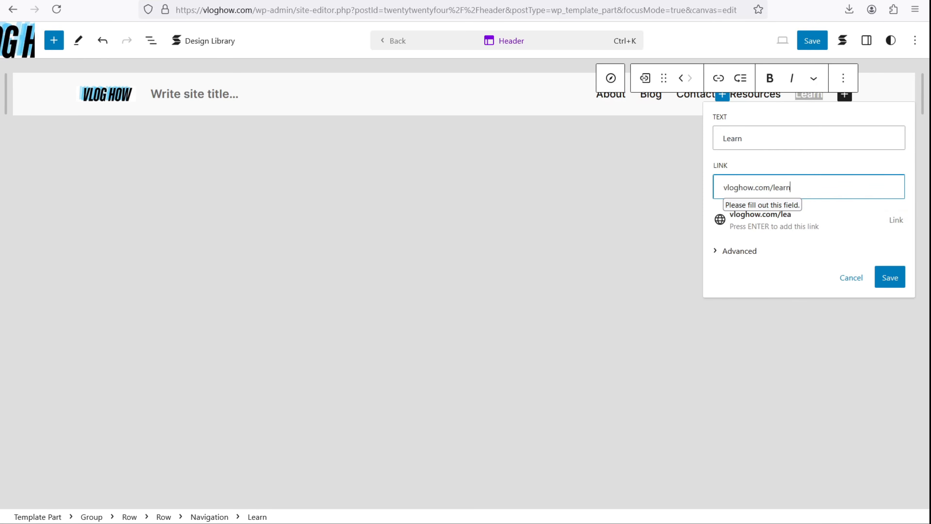
{"action": "left_click", "coordinate": [732, 251]}
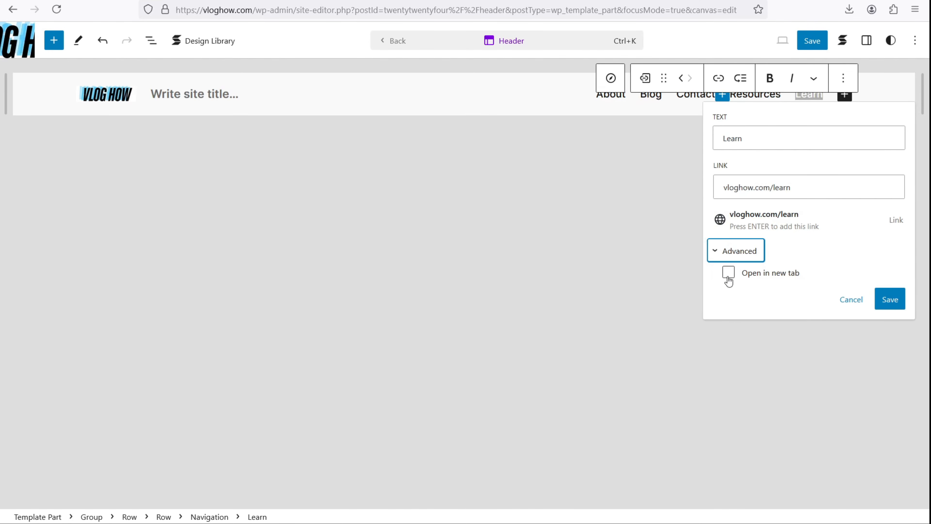
{"action": "left_click", "coordinate": [843, 300]}
{"action": "key", "text": "Escape"}
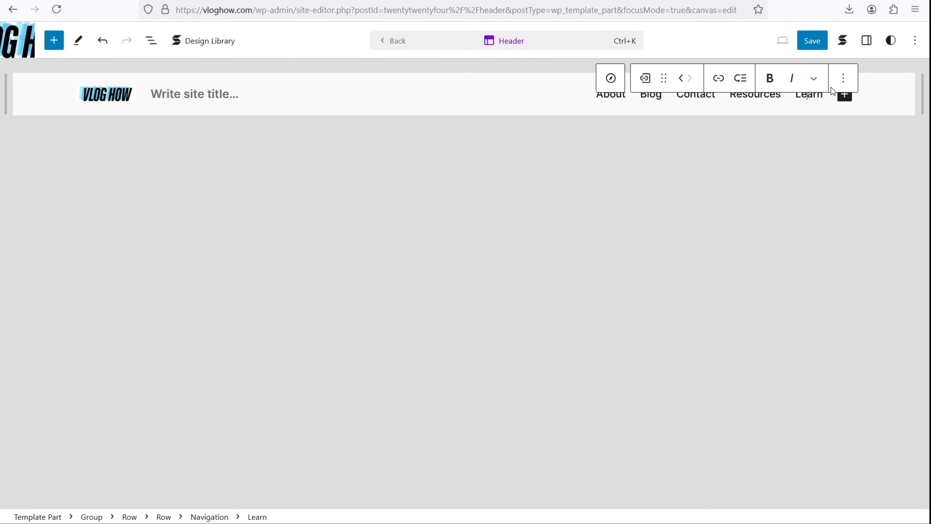
{"action": "left_click", "coordinate": [844, 78]}
{"action": "left_click", "coordinate": [700, 345]}
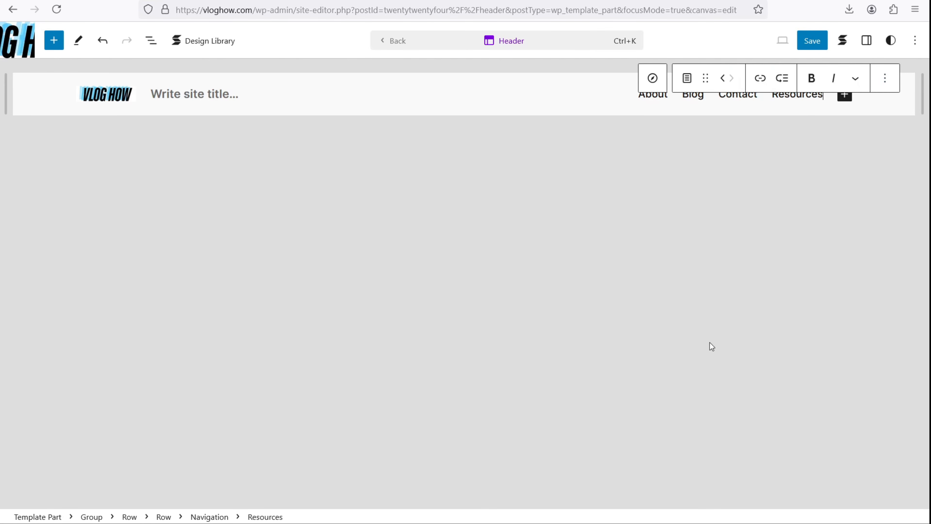
Add a 'Click Here' button after the Resources link in the header navigation and show Styles.
{"action": "left_click", "coordinate": [826, 94]}
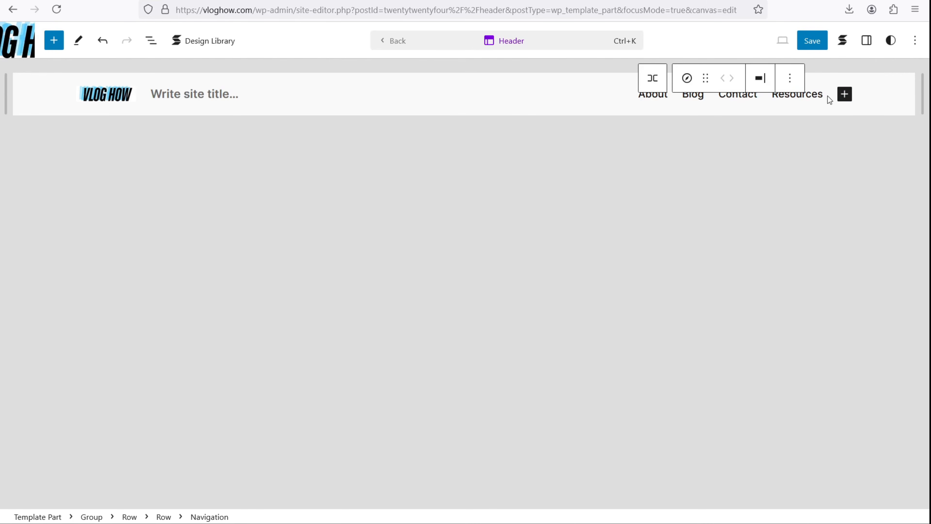
{"action": "left_click", "coordinate": [845, 96]}
{"action": "left_click", "coordinate": [738, 163]}
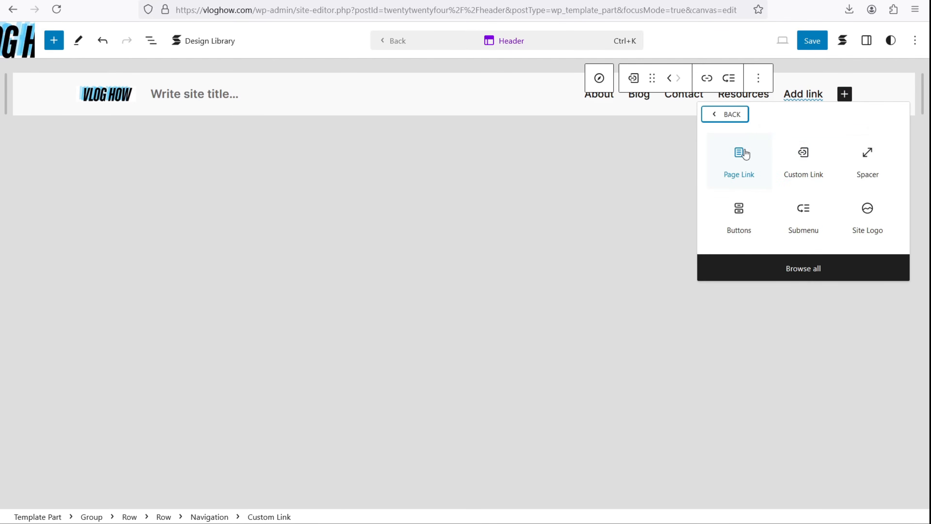
{"action": "left_click", "coordinate": [739, 216]}
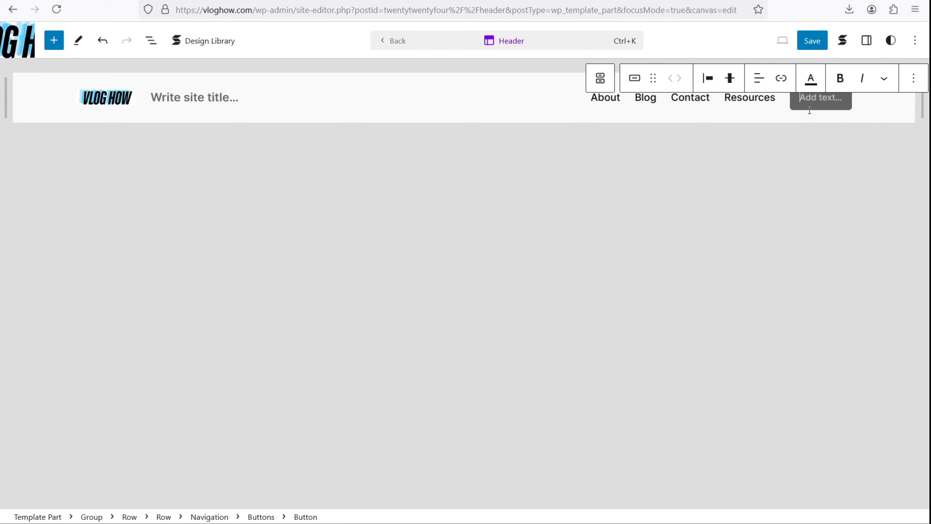
{"action": "type", "text": "Click Here"}
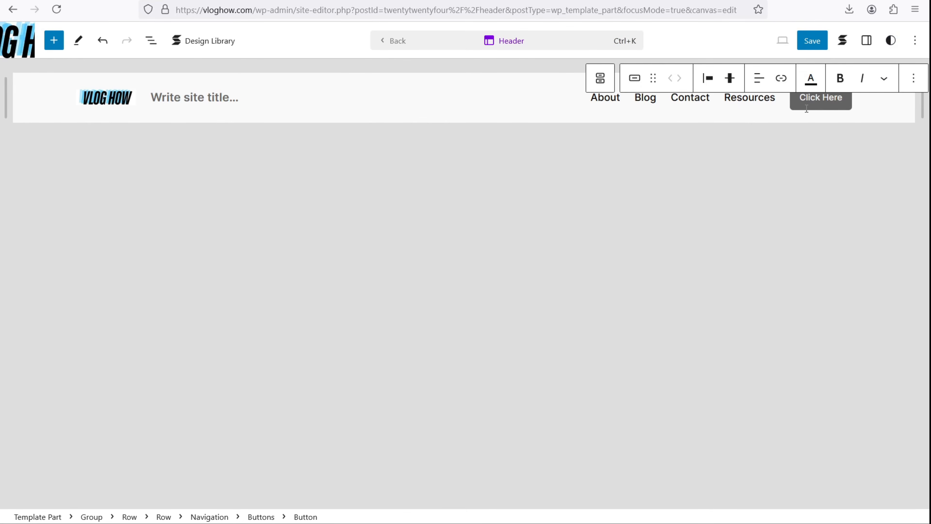
{"action": "left_click", "coordinate": [892, 42]}
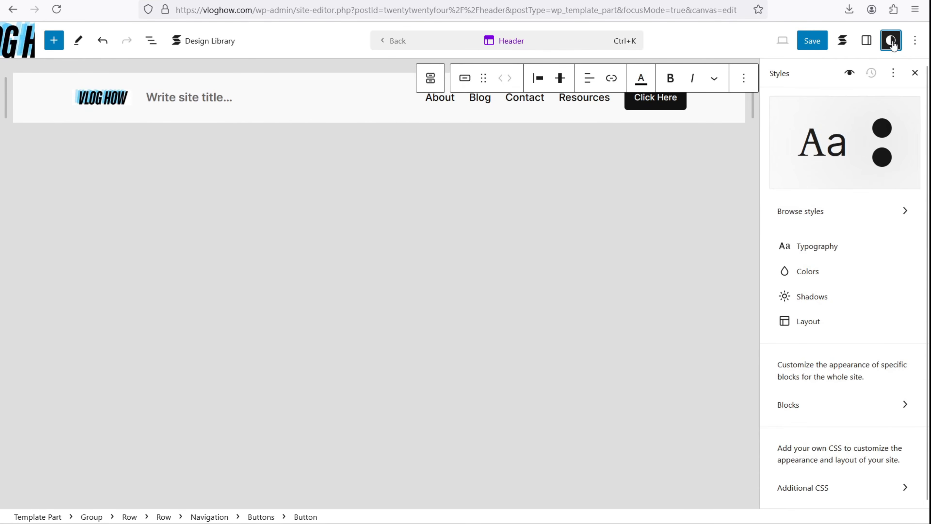
Try the green accent, then white, as the header button's background colour.
{"action": "left_click", "coordinate": [867, 43]}
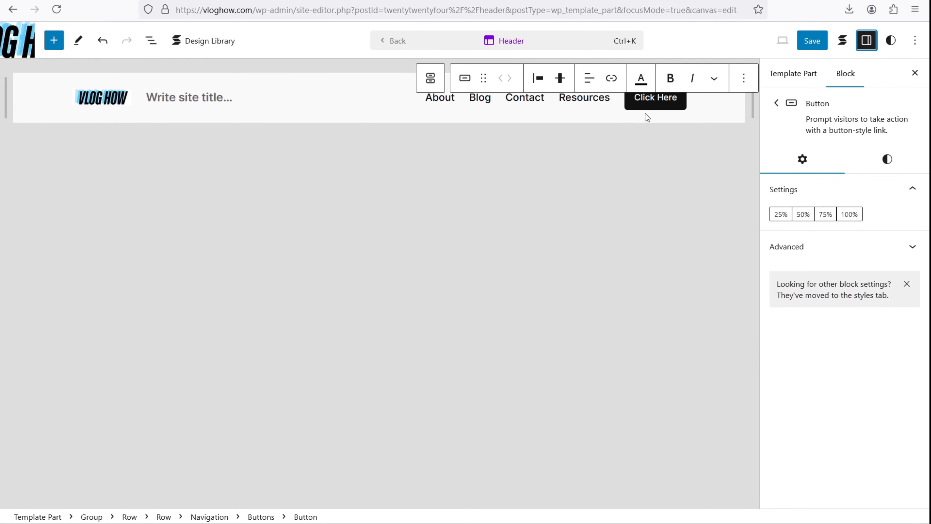
{"action": "left_click", "coordinate": [887, 159]}
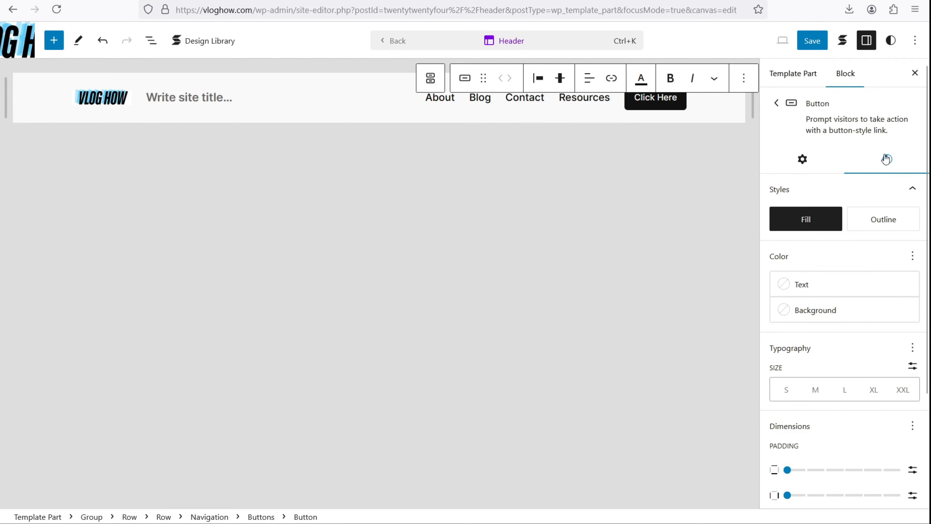
{"action": "left_click", "coordinate": [808, 316]}
{"action": "left_click", "coordinate": [657, 471]}
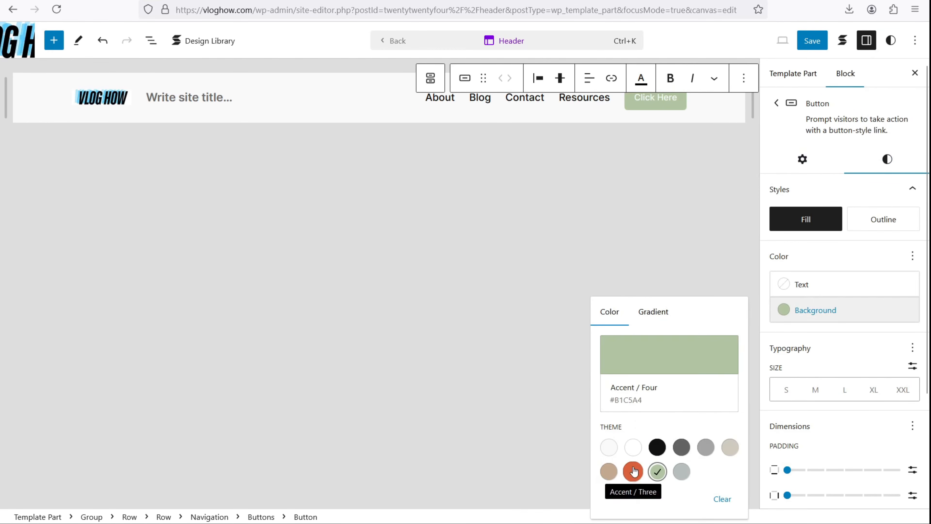
{"action": "left_click", "coordinate": [633, 448]}
{"action": "key", "text": "Escape"}
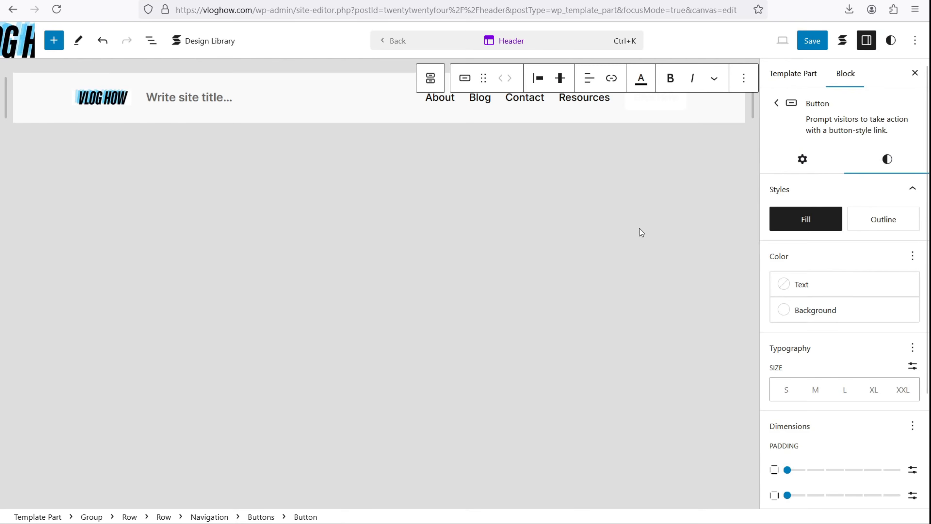
Undo the colour and label changes, restoring the empty link item, and close Settings.
{"action": "left_click", "coordinate": [103, 41]}
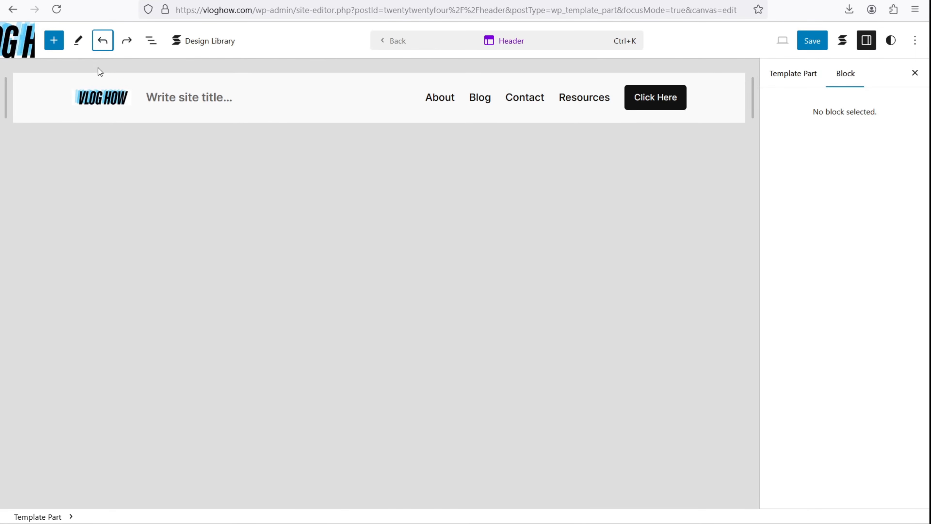
{"action": "left_click", "coordinate": [102, 40]}
{"action": "left_click", "coordinate": [102, 40]}
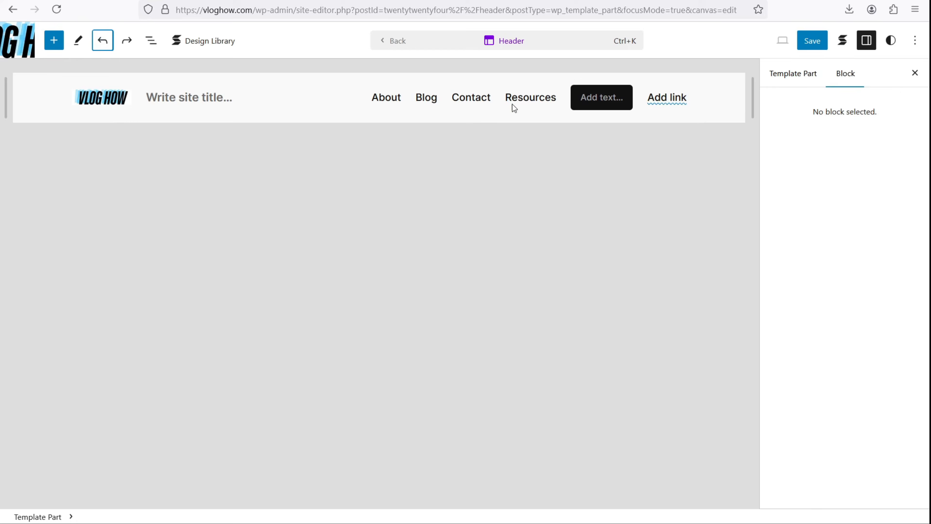
{"action": "left_click", "coordinate": [916, 73]}
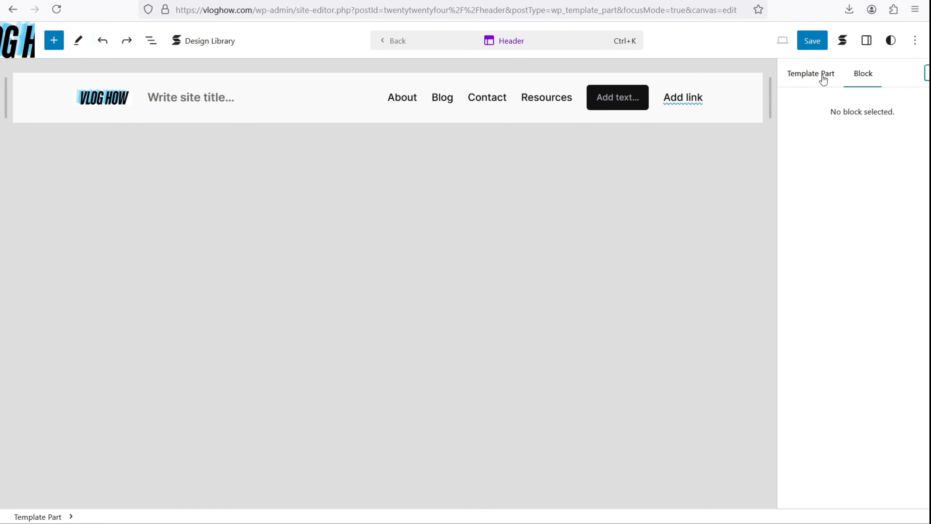
Select the placeholder button in the header menu and open its more-actions menu.
{"action": "left_click", "coordinate": [778, 96]}
{"action": "left_click", "coordinate": [734, 100]}
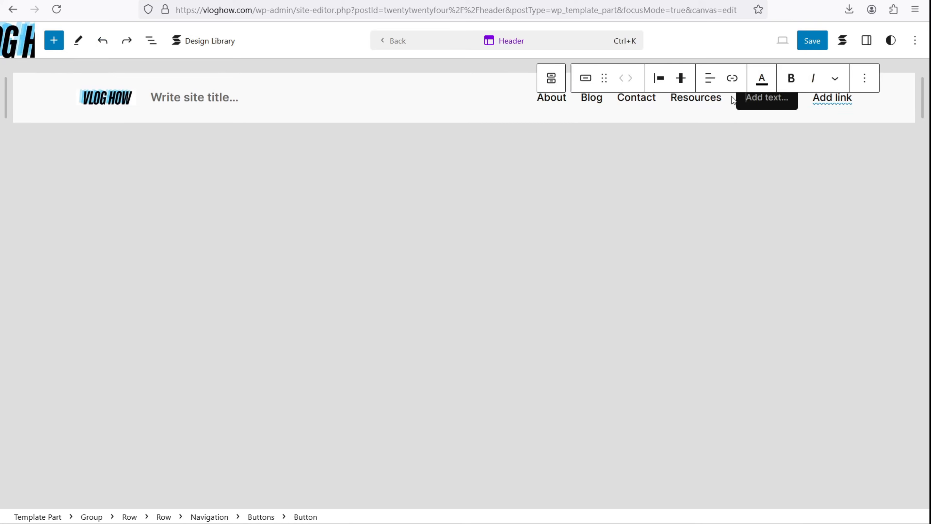
{"action": "left_click", "coordinate": [863, 84]}
Delete the placeholder button and remove the empty Add link item from the menu.
{"action": "left_click", "coordinate": [729, 364]}
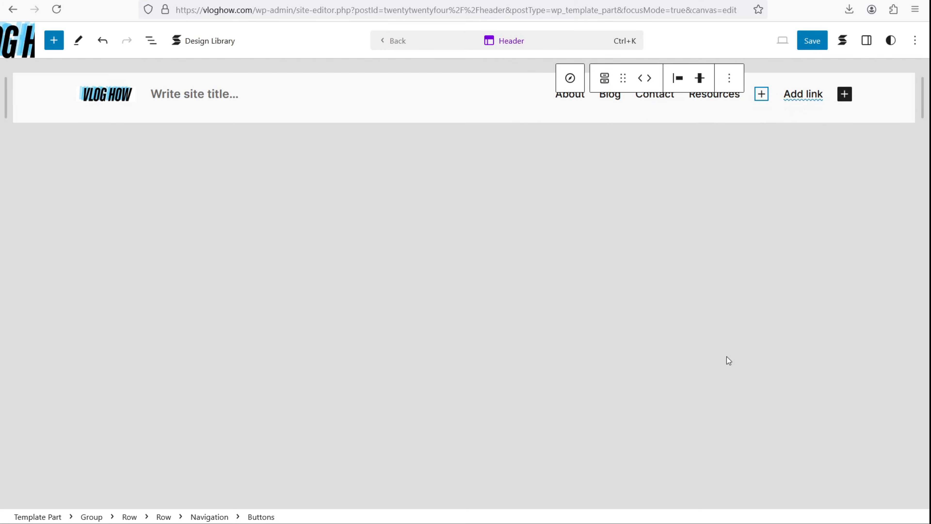
{"action": "left_click", "coordinate": [803, 95]}
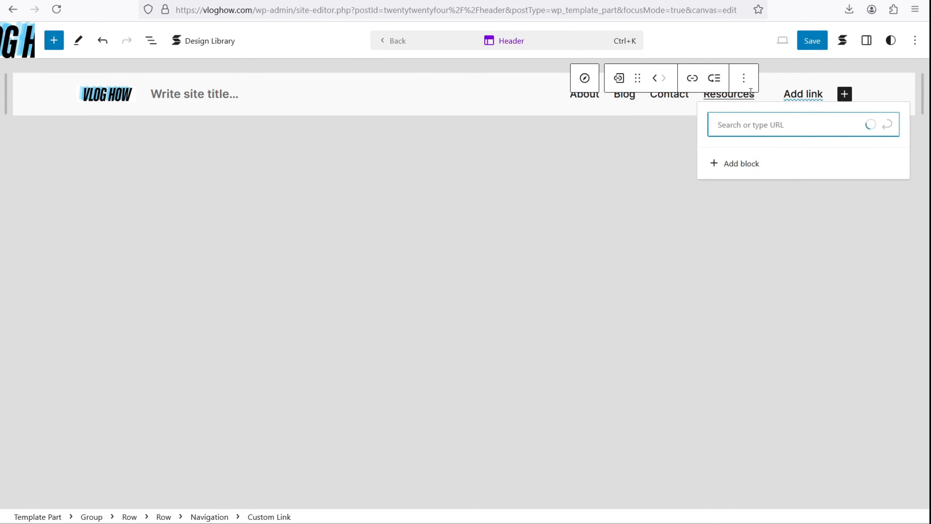
{"action": "left_click", "coordinate": [755, 77]}
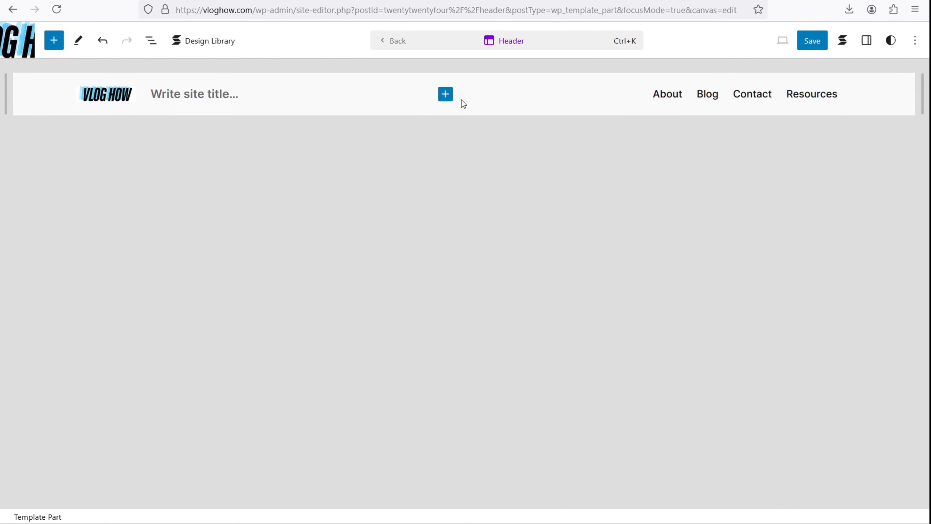
Insert a Button block labelled '$0-1K Mini Course' into the header and check its settings.
{"action": "left_click", "coordinate": [446, 94]}
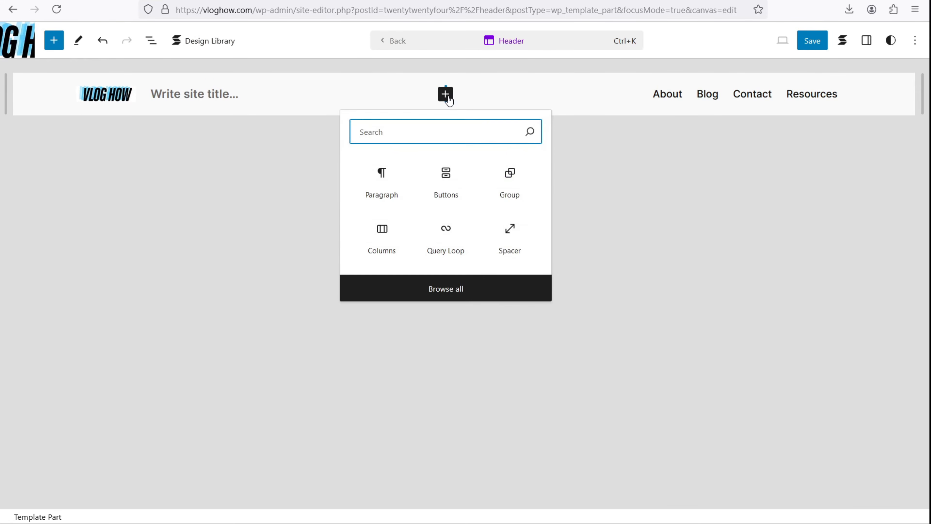
{"action": "type", "text": "butt"}
{"action": "left_click", "coordinate": [450, 173]}
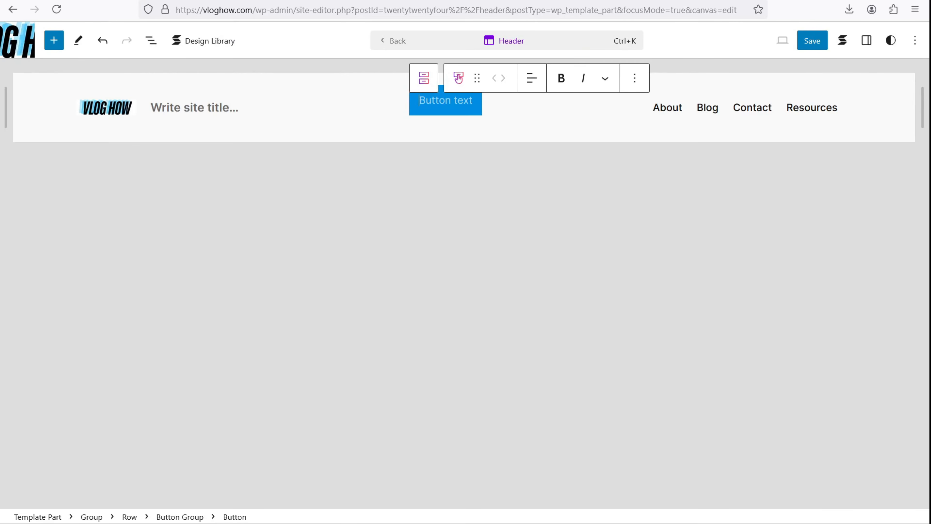
{"action": "type", "text": "$0-1K Mini Course"}
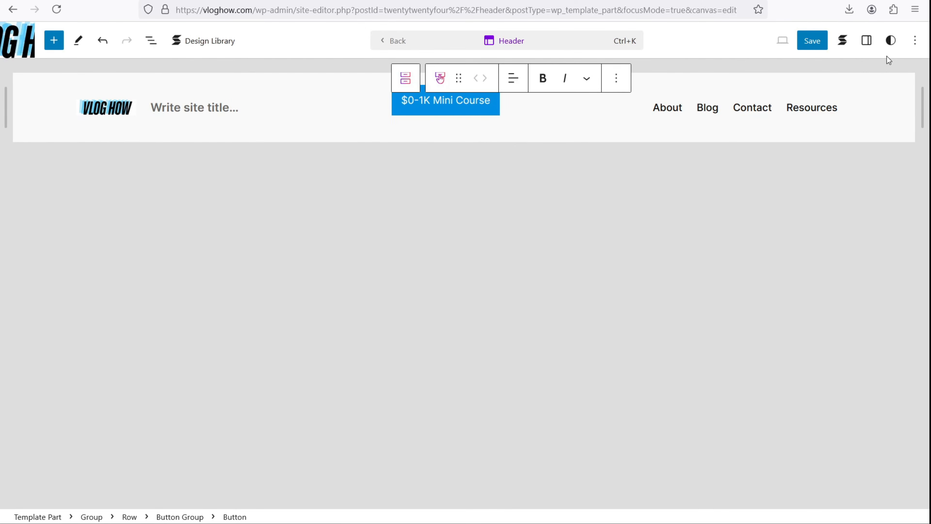
{"action": "left_click", "coordinate": [868, 42]}
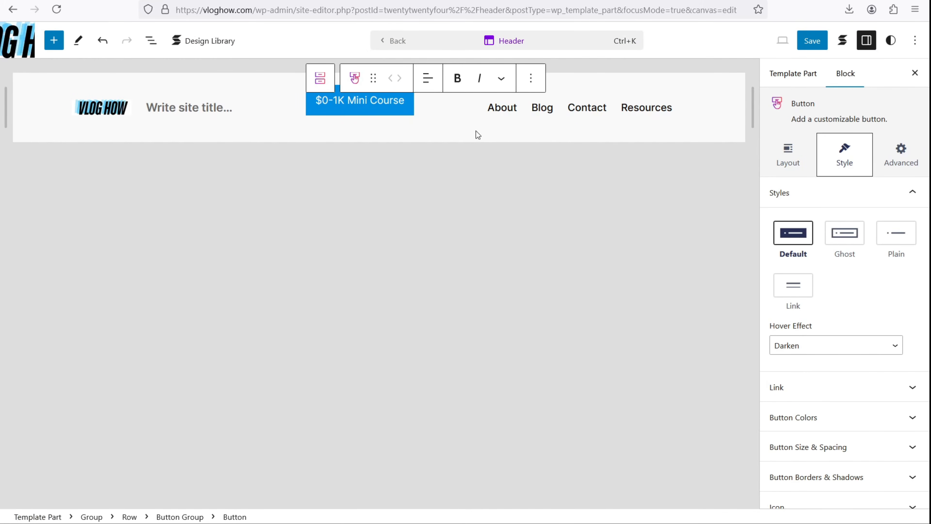
{"action": "left_click", "coordinate": [914, 74]}
Move the menu links ahead of the Mini Course button, then add and undo an extra Button block.
{"action": "left_click", "coordinate": [596, 107]}
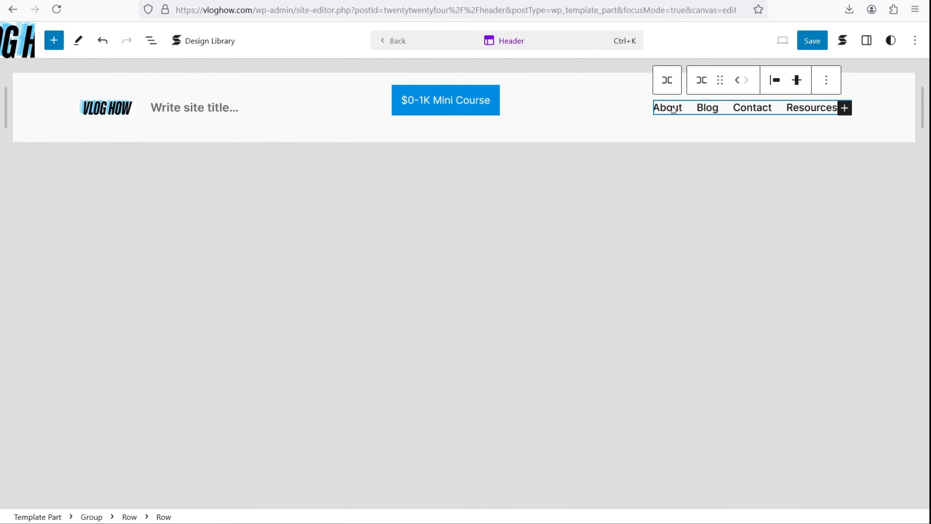
{"action": "left_click", "coordinate": [738, 81]}
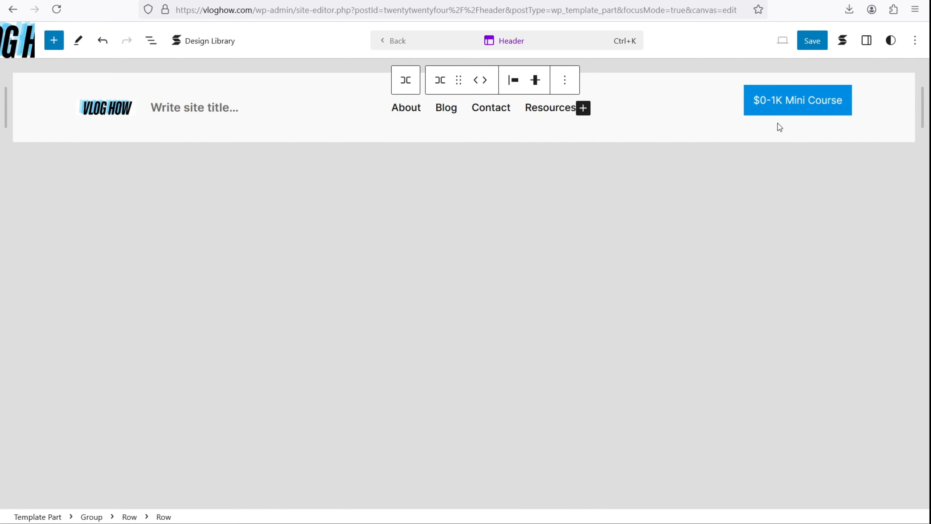
{"action": "left_click", "coordinate": [584, 109]}
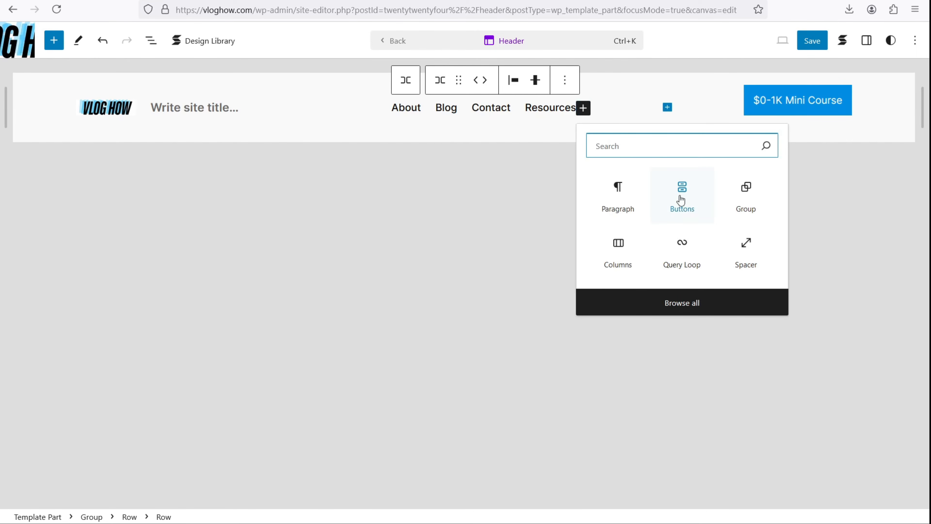
{"action": "left_click", "coordinate": [676, 305]}
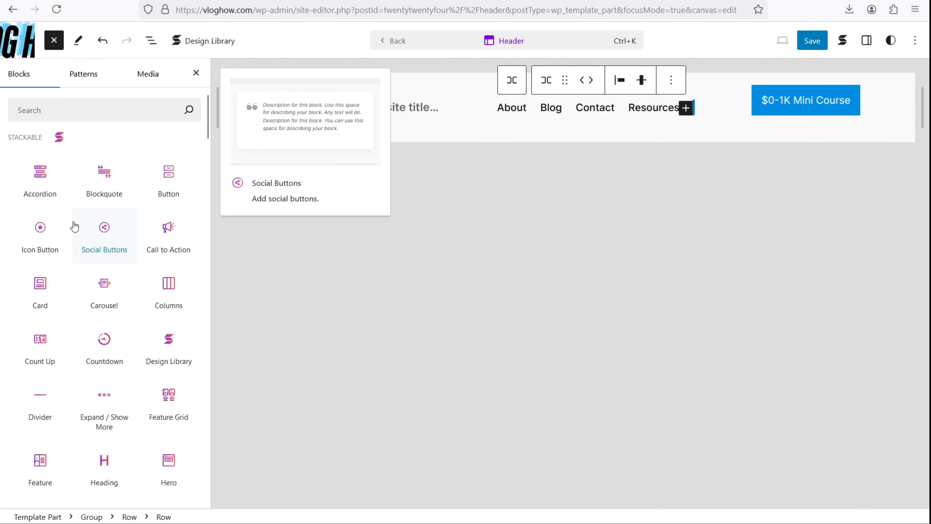
{"action": "left_click", "coordinate": [68, 114]}
{"action": "type", "text": "bu"}
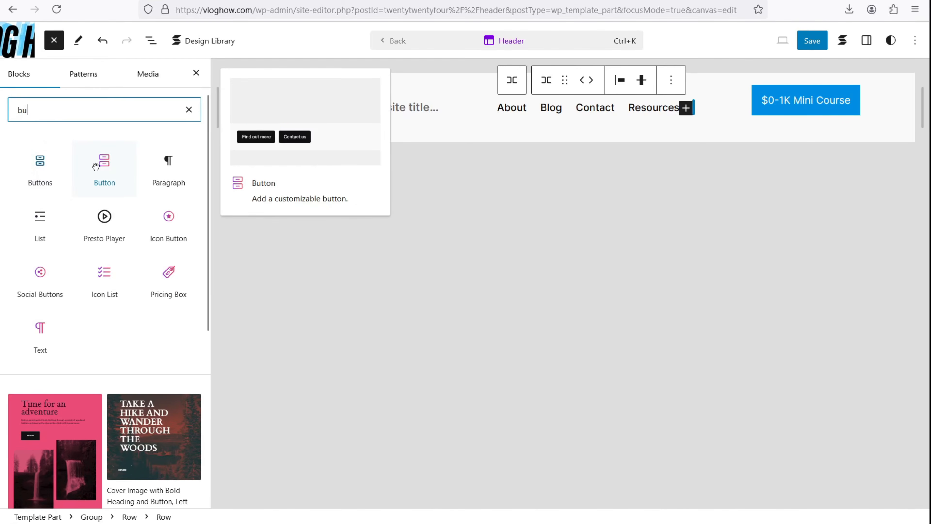
{"action": "left_click", "coordinate": [104, 164]}
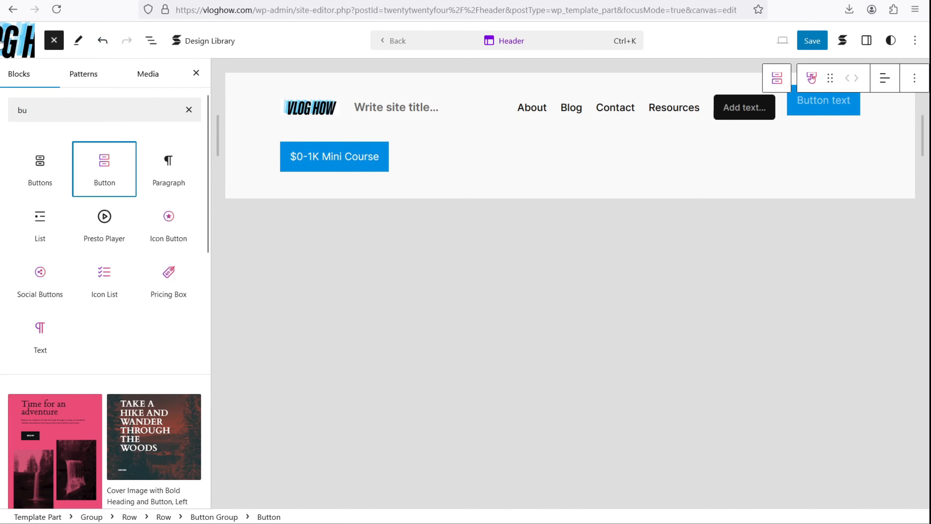
{"action": "left_click", "coordinate": [104, 46]}
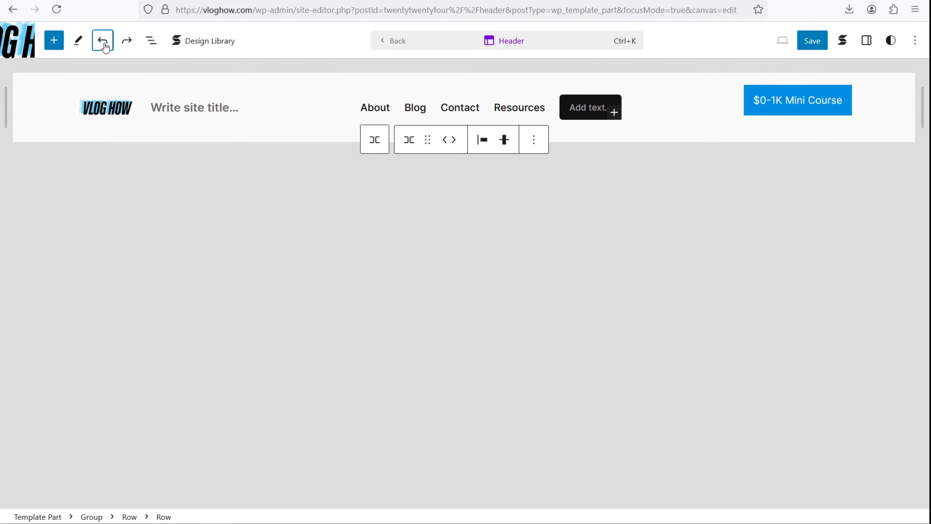
Undo the Mini Course button, then delete the placeholder button and its empty button group.
{"action": "left_click", "coordinate": [105, 46]}
{"action": "left_click", "coordinate": [105, 47]}
{"action": "left_click", "coordinate": [105, 47]}
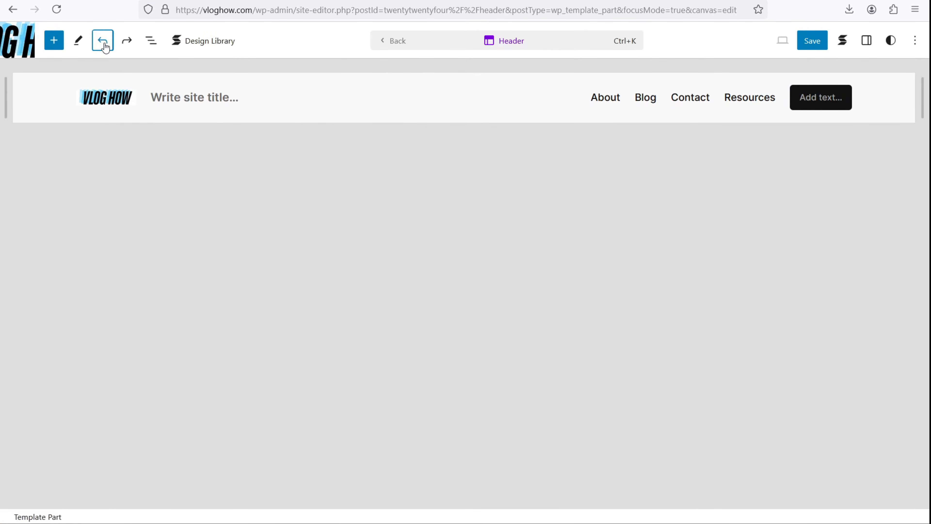
{"action": "left_click", "coordinate": [836, 97]}
{"action": "left_click", "coordinate": [807, 96]}
{"action": "left_click", "coordinate": [914, 79]}
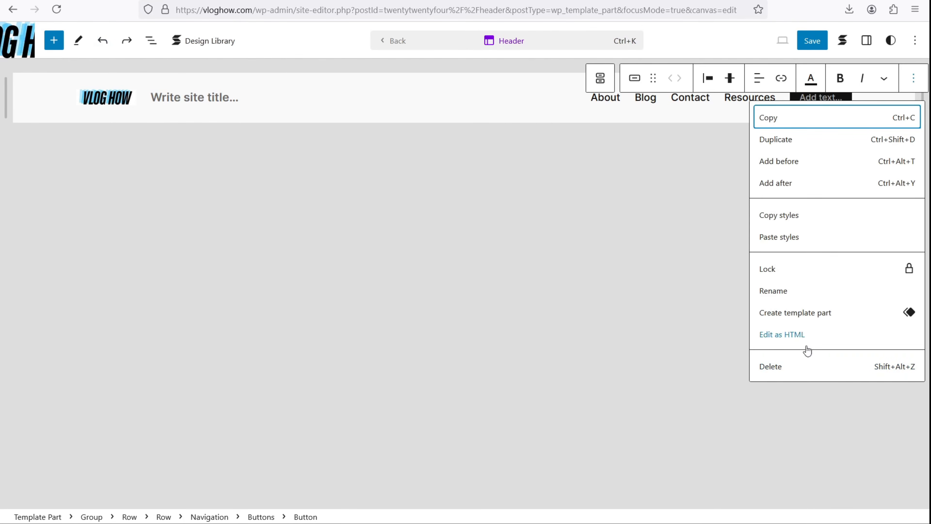
{"action": "left_click", "coordinate": [773, 367]}
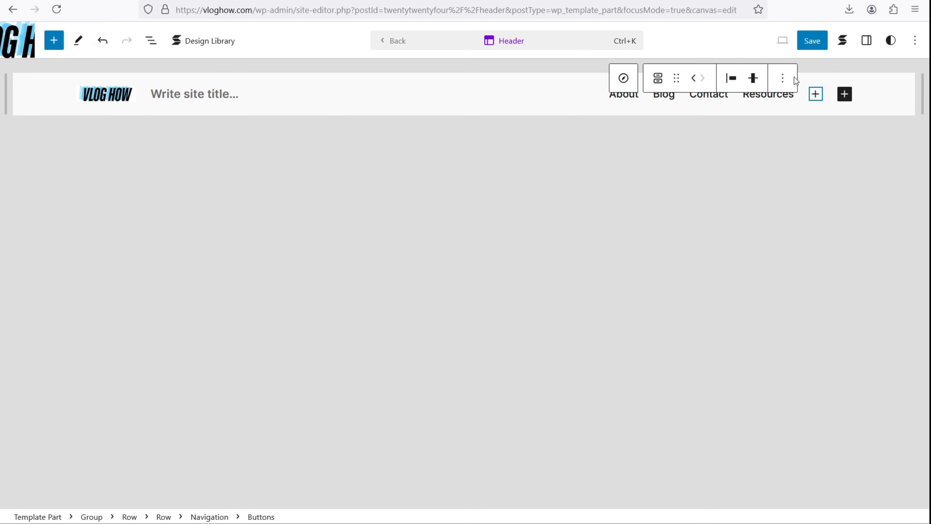
{"action": "left_click", "coordinate": [782, 77]}
{"action": "left_click", "coordinate": [671, 374]}
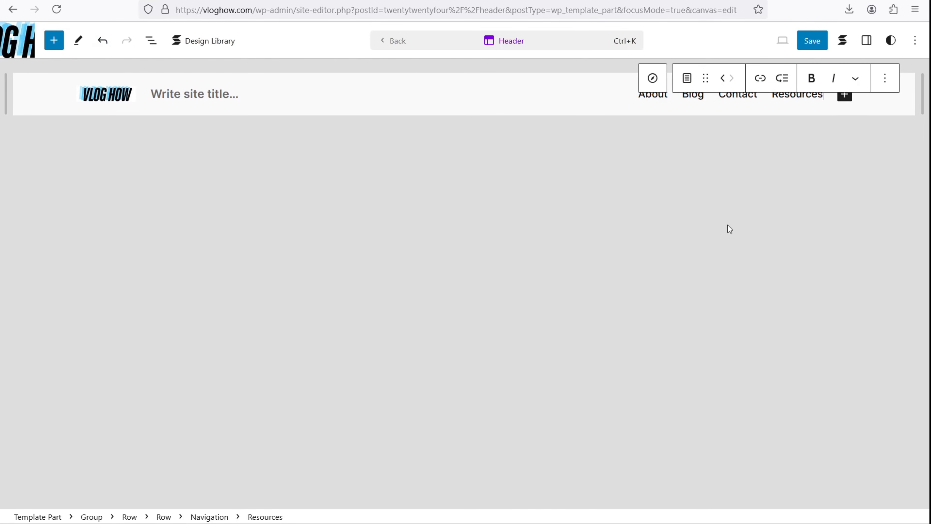
Insert a Button into the header navigation labelled '$0-1K Mini Course'.
{"action": "left_click", "coordinate": [849, 97]}
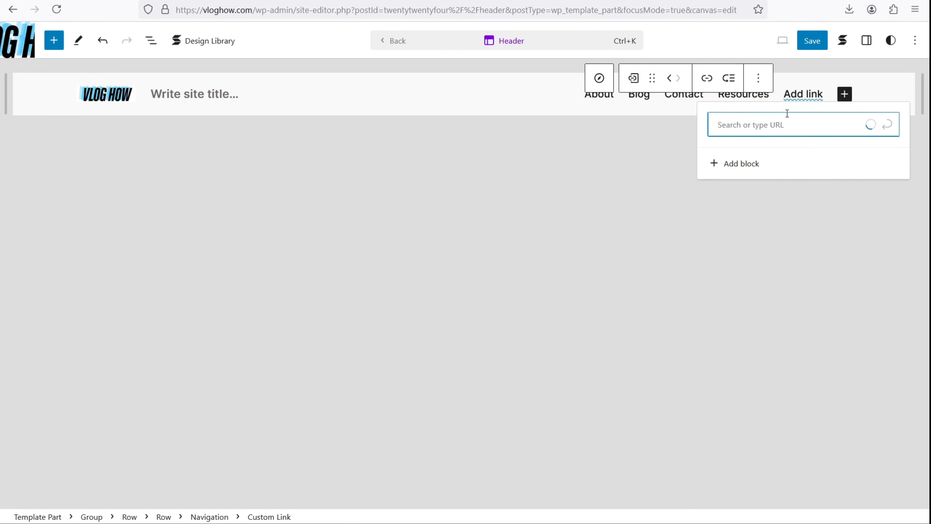
{"action": "left_click", "coordinate": [742, 164]}
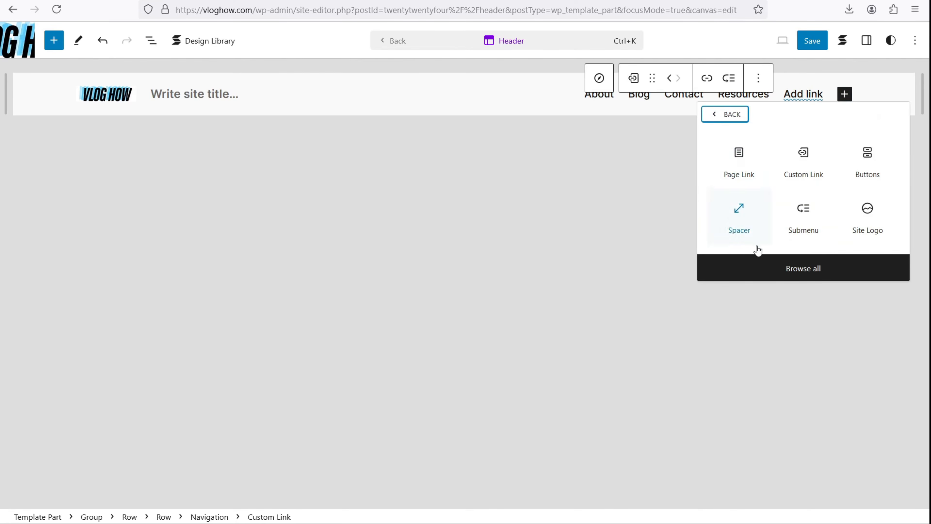
{"action": "left_click", "coordinate": [788, 265]}
{"action": "left_click", "coordinate": [83, 110]}
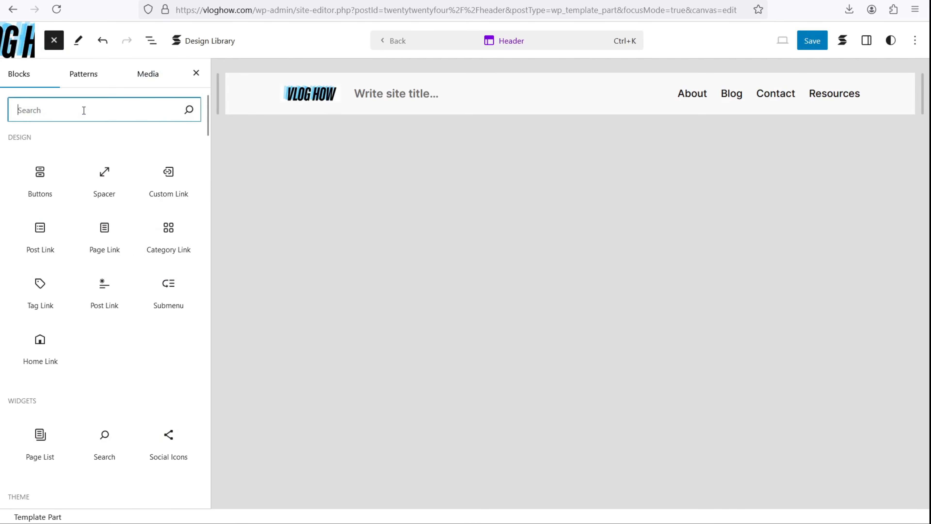
{"action": "type", "text": "but"}
{"action": "left_click", "coordinate": [90, 158]}
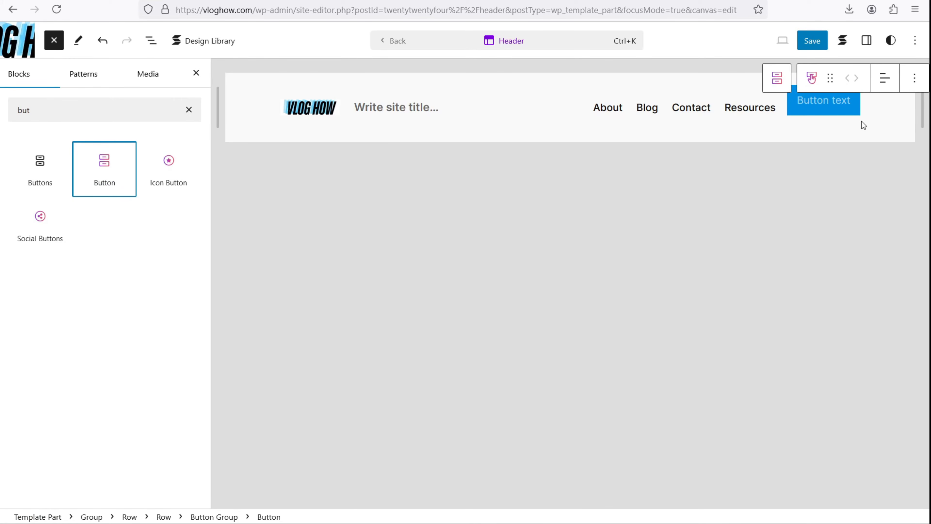
{"action": "left_click", "coordinate": [801, 106]}
{"action": "type", "text": "$"}
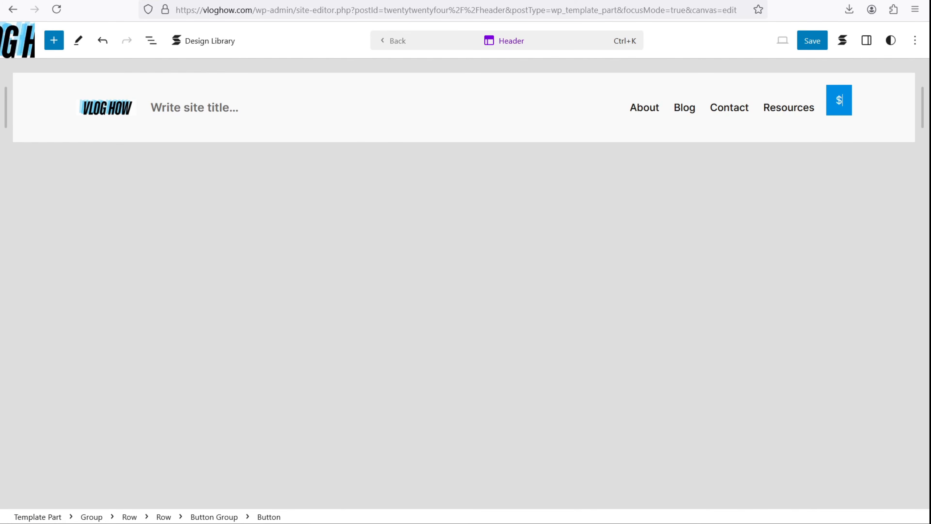
{"action": "type", "text": "--"}
{"action": "key", "text": "BackSpace"}
{"action": "key", "text": "BackSpace"}
{"action": "type", "text": "0-1K Mini"}
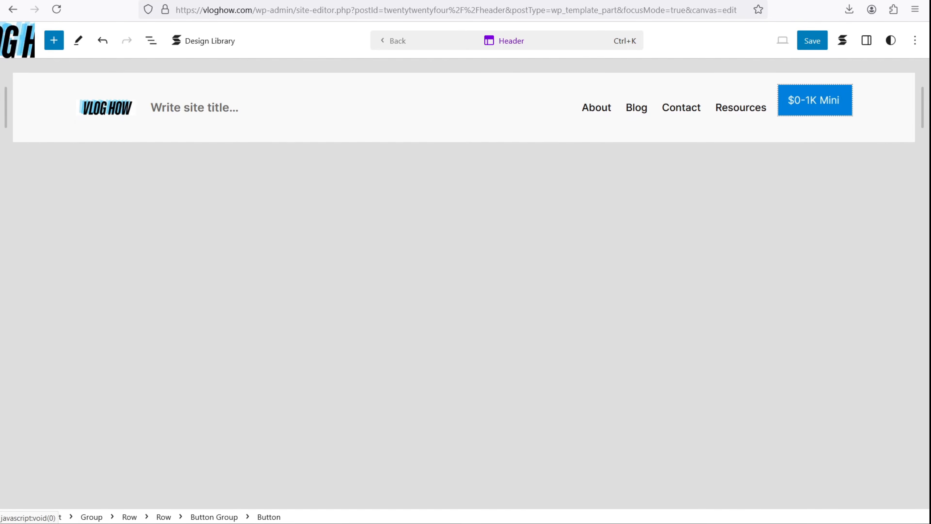
{"action": "type", "text": " Course"}
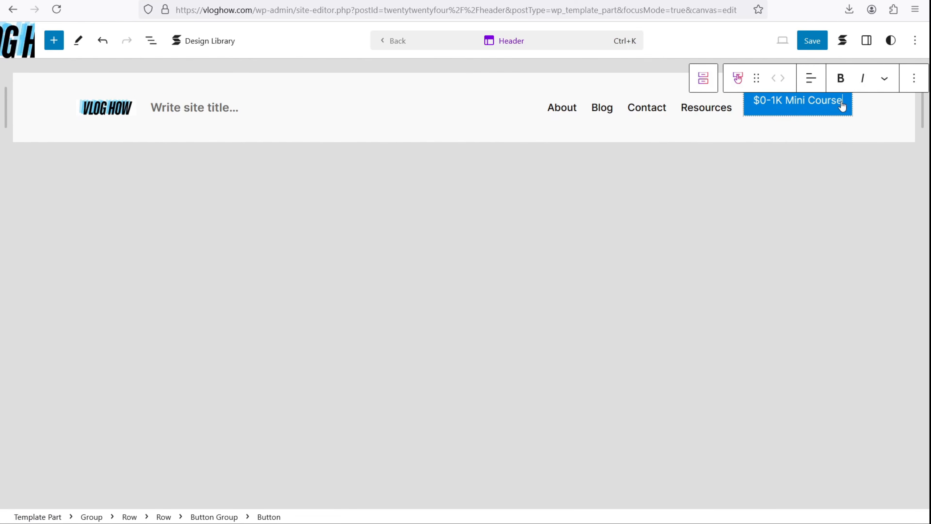
Select the $0-1K Mini Course button and show its block settings panel.
{"action": "left_click", "coordinate": [737, 107]}
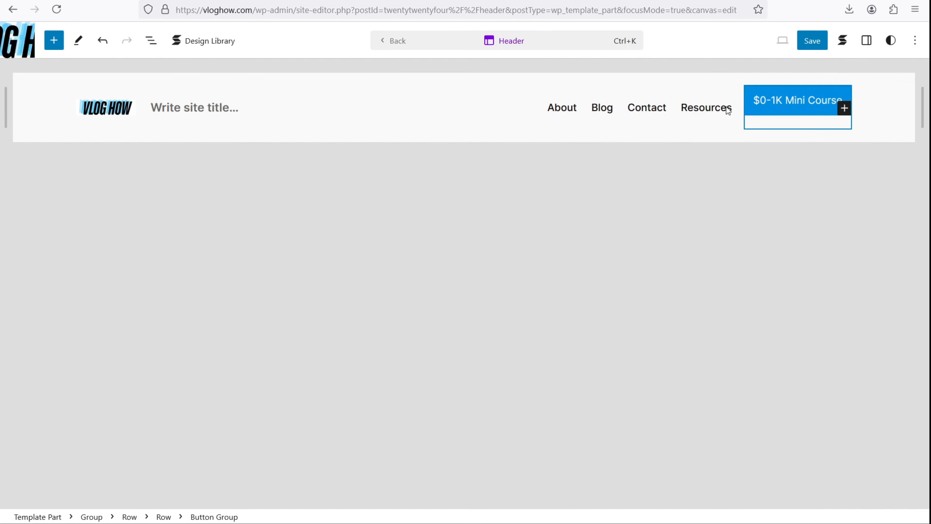
{"action": "left_click", "coordinate": [716, 92]}
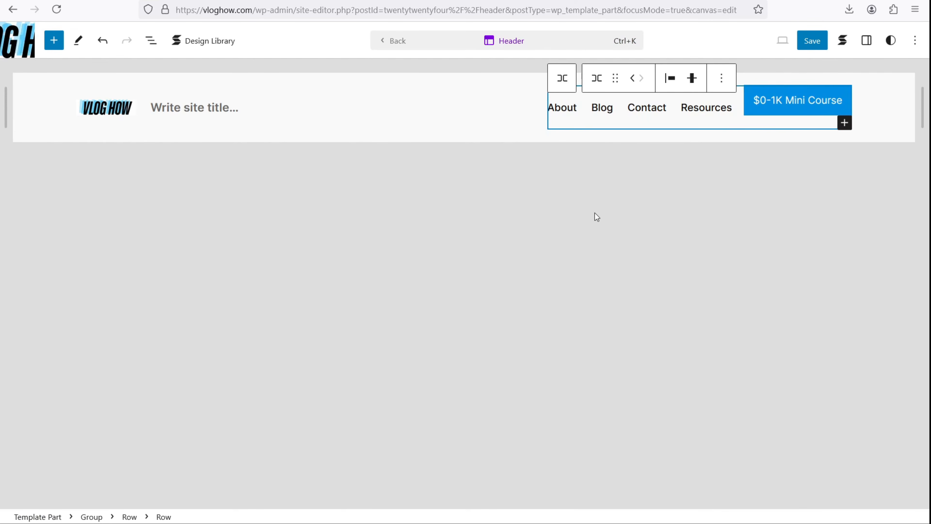
{"action": "left_click", "coordinate": [786, 99]}
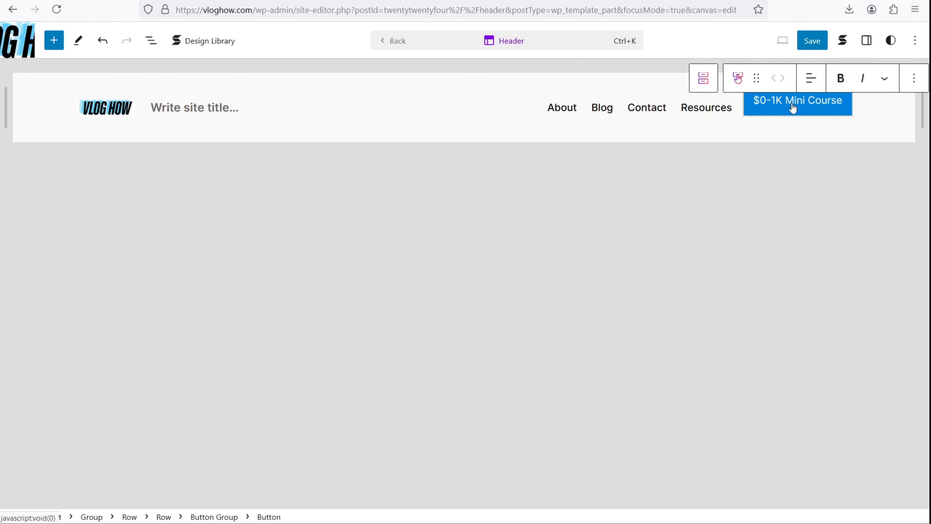
{"action": "left_click", "coordinate": [867, 40]}
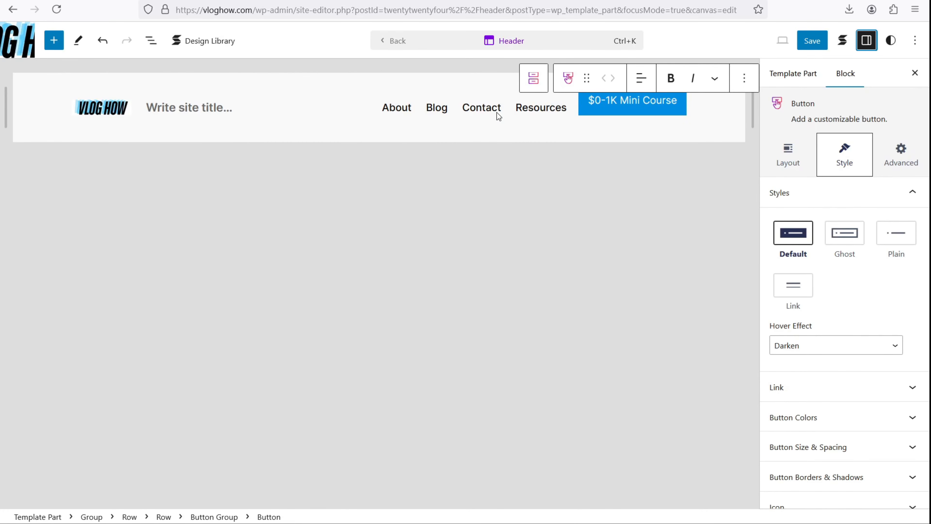
Search blocks for 'but' from the navigation, then start inserting a block beside the site title.
{"action": "left_click", "coordinate": [538, 105]}
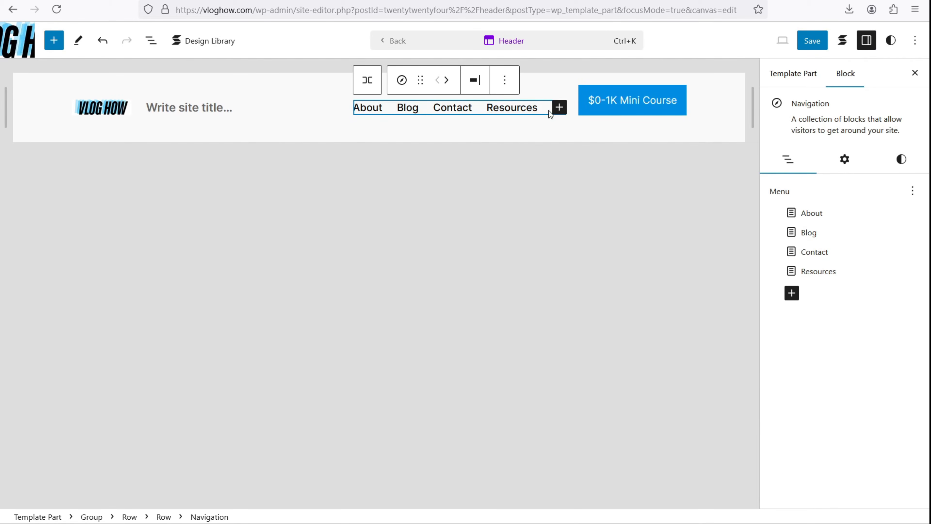
{"action": "left_click", "coordinate": [557, 111]}
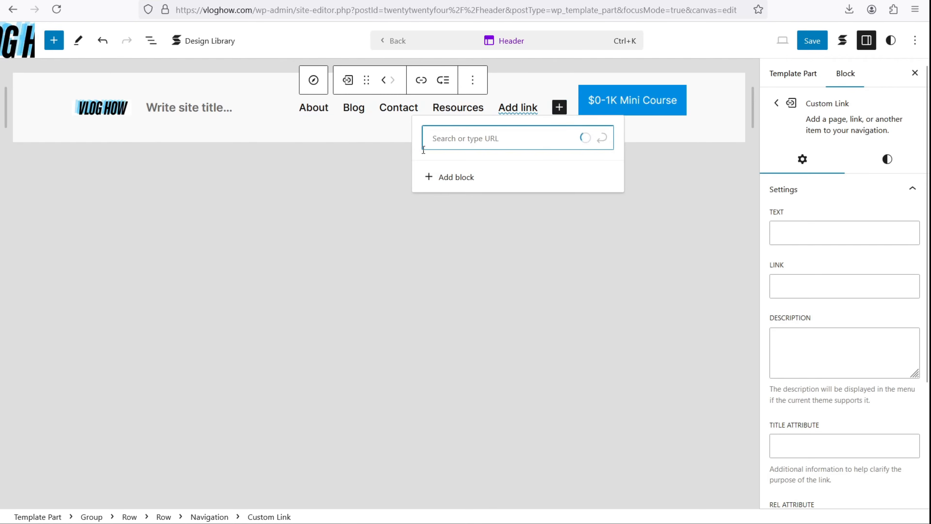
{"action": "left_click", "coordinate": [455, 185]}
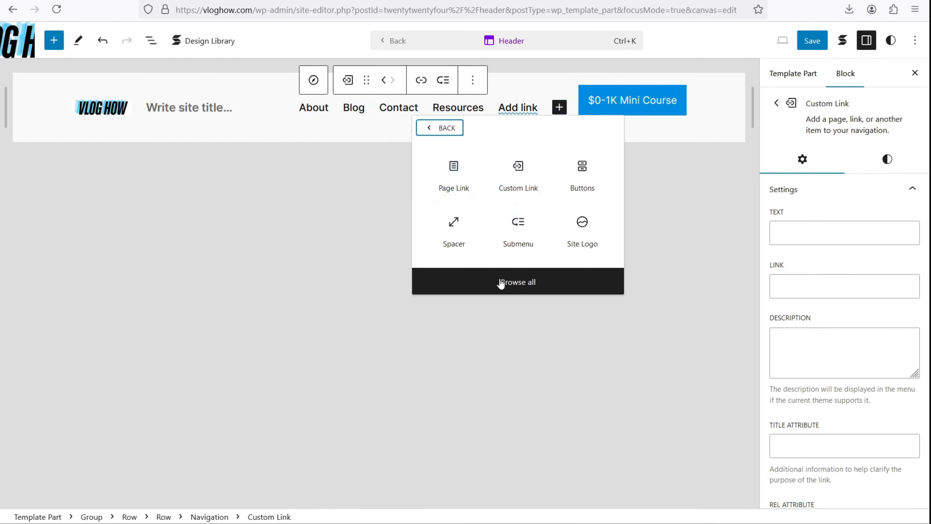
{"action": "left_click", "coordinate": [515, 283]}
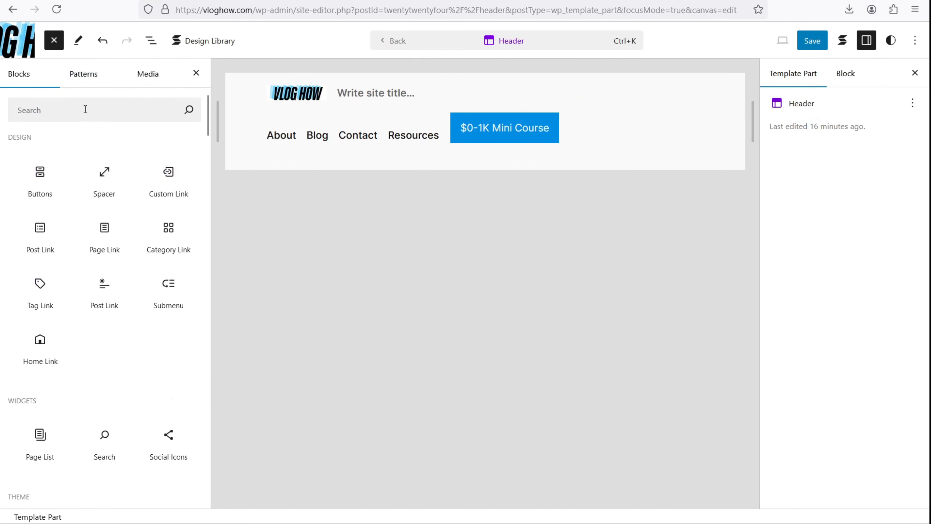
{"action": "left_click", "coordinate": [85, 108]}
{"action": "type", "text": "but"}
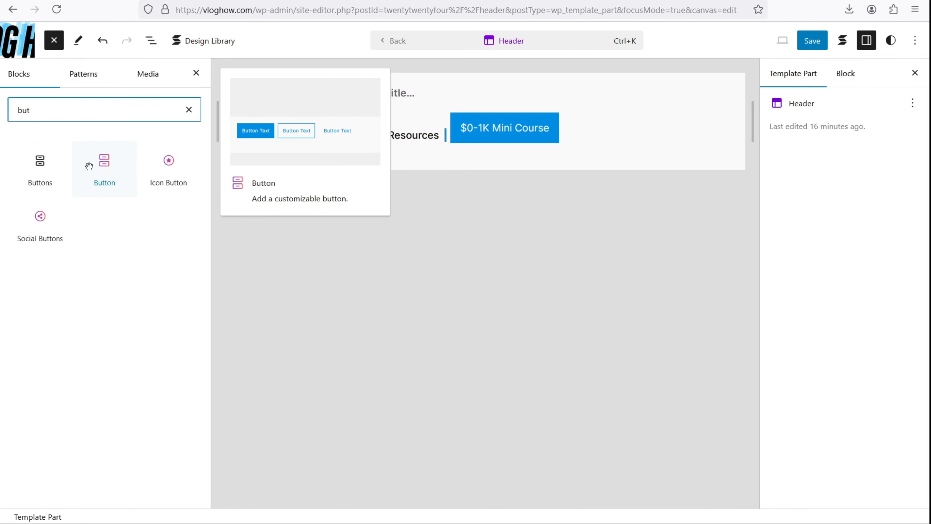
{"action": "left_click", "coordinate": [194, 73]}
{"action": "left_click", "coordinate": [327, 99]}
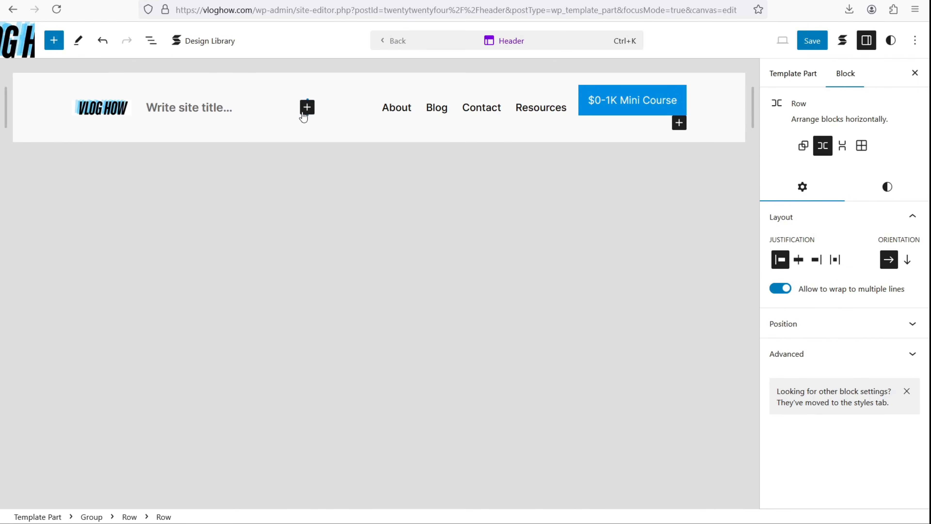
{"action": "left_click", "coordinate": [306, 108]}
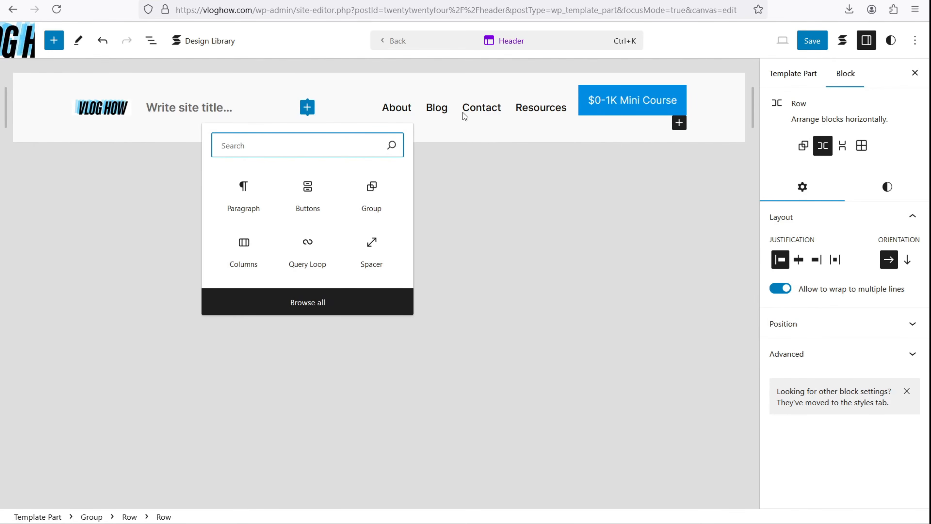
Dismiss the block picker and review the button's link and colour style settings.
{"action": "left_click", "coordinate": [513, 193]}
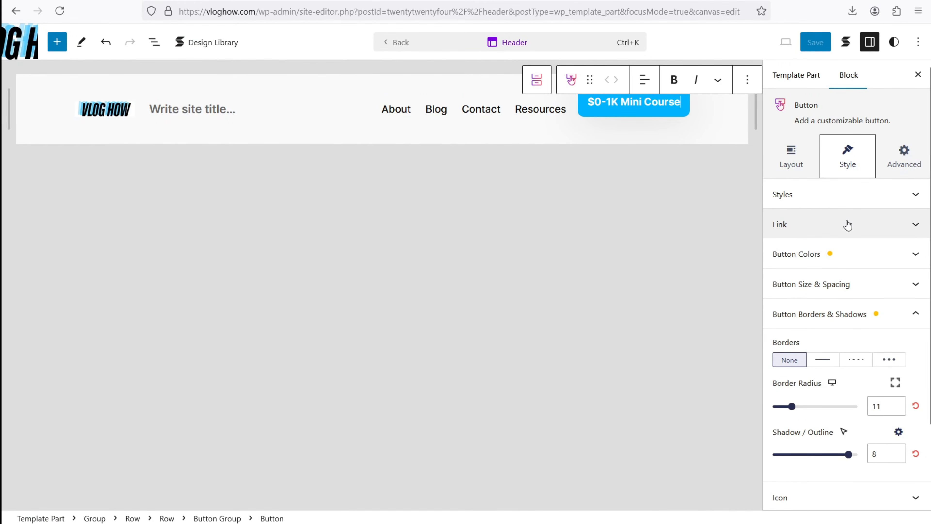
{"action": "left_click", "coordinate": [836, 205]}
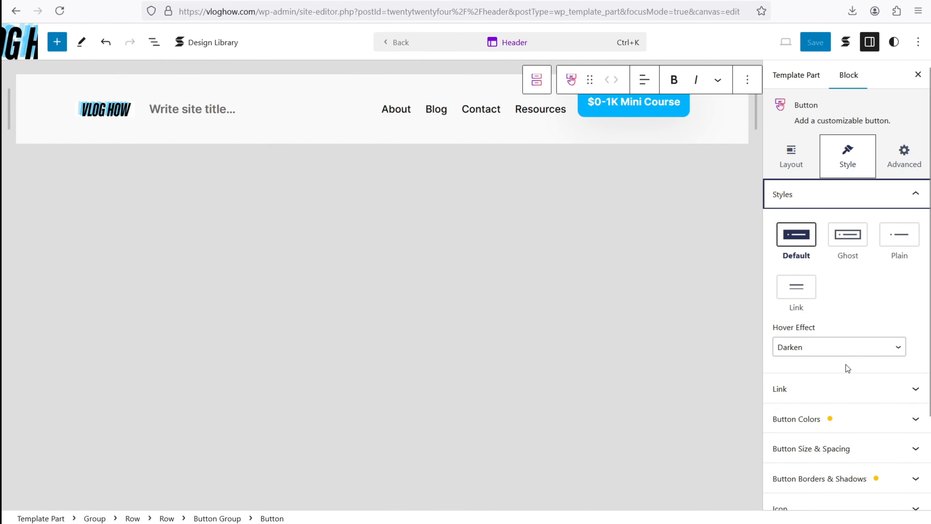
{"action": "scroll", "coordinate": [832, 319], "scroll_direction": "down", "scroll_amount": 3}
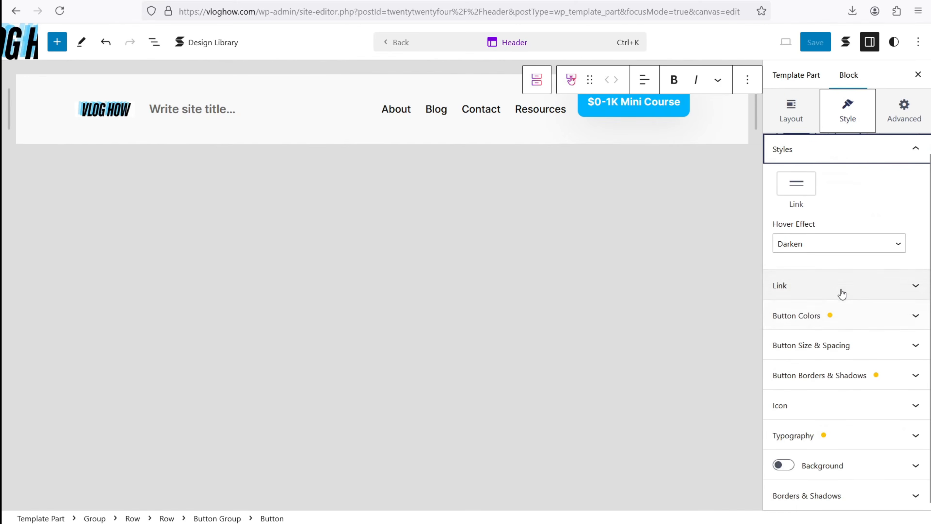
{"action": "left_click", "coordinate": [816, 289]}
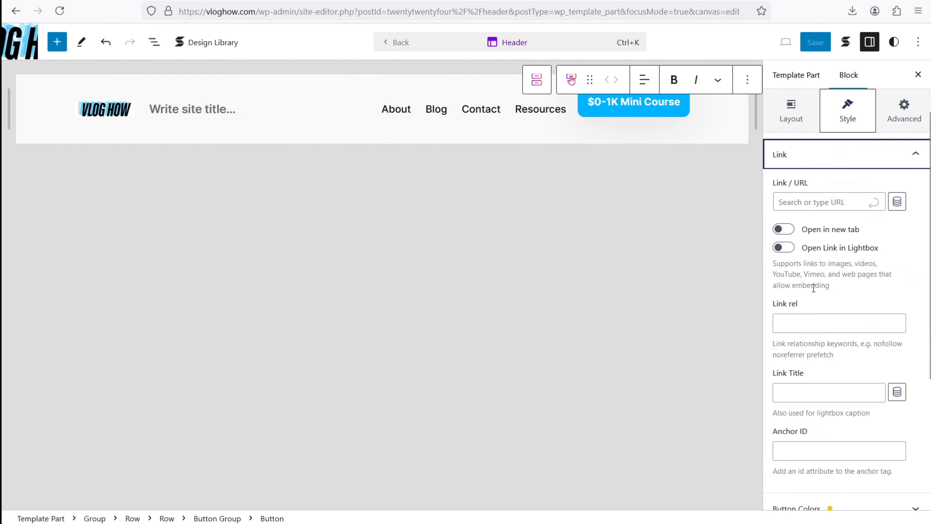
{"action": "left_click", "coordinate": [903, 165]}
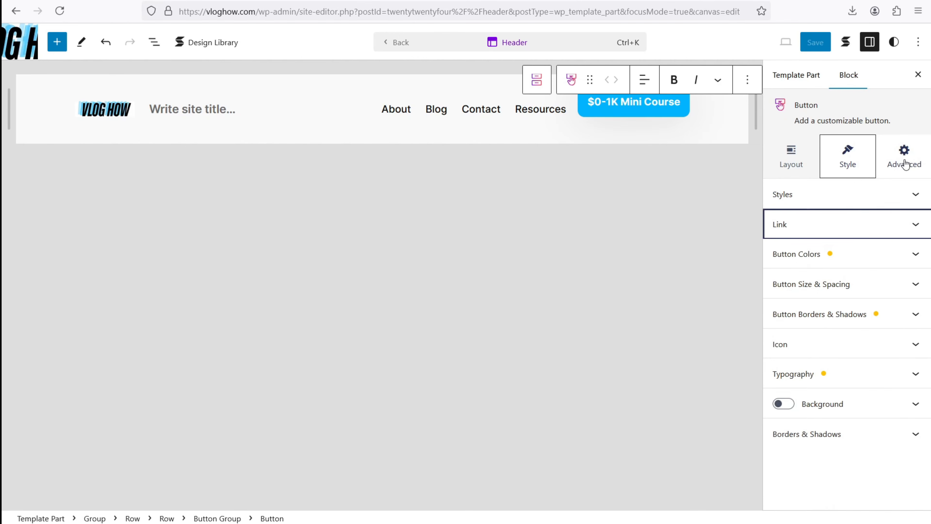
{"action": "left_click", "coordinate": [869, 256]}
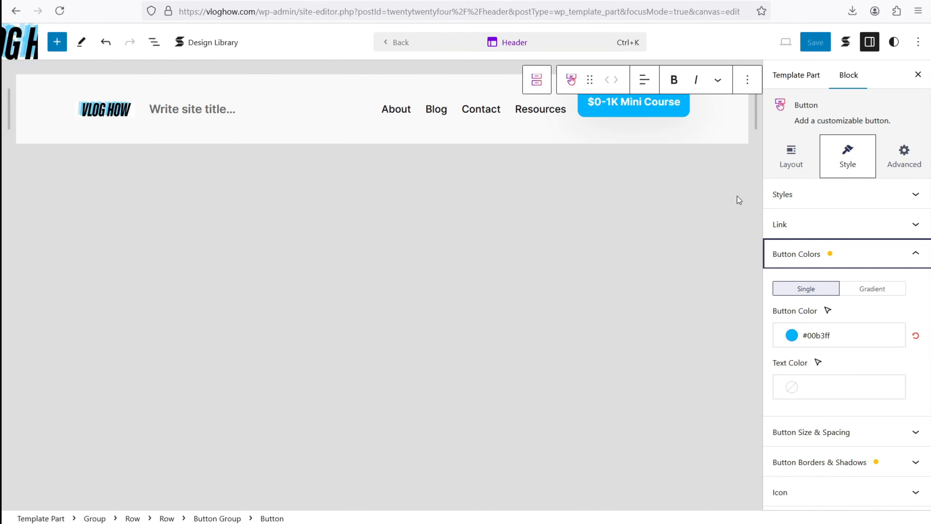
{"action": "left_click", "coordinate": [884, 258]}
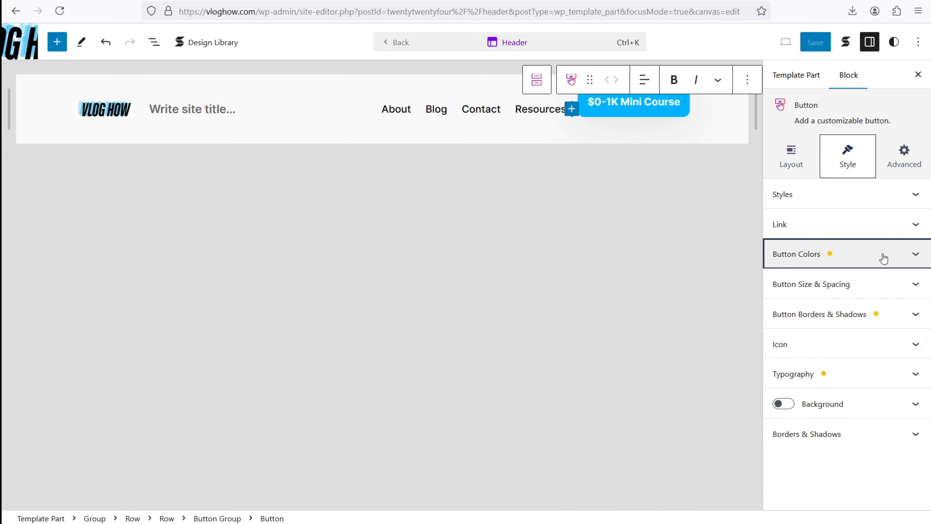
Set the button's border radius to 7 and shadow outline to 9, then save the header.
{"action": "left_click", "coordinate": [852, 315]}
{"action": "mouse_move", "coordinate": [792, 406]}
{"action": "left_mouse_down"}
{"action": "mouse_move", "coordinate": [773, 407]}
{"action": "mouse_move", "coordinate": [890, 412]}
{"action": "mouse_move", "coordinate": [758, 412]}
{"action": "mouse_move", "coordinate": [789, 415]}
{"action": "left_mouse_up"}
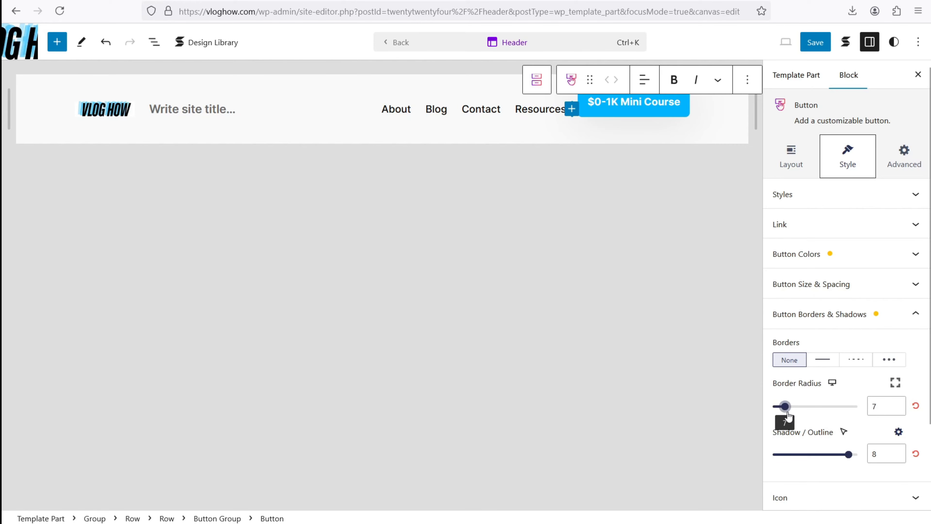
{"action": "mouse_move", "coordinate": [850, 455]}
{"action": "left_mouse_down"}
{"action": "mouse_move", "coordinate": [774, 455]}
{"action": "mouse_move", "coordinate": [858, 455]}
{"action": "left_mouse_up"}
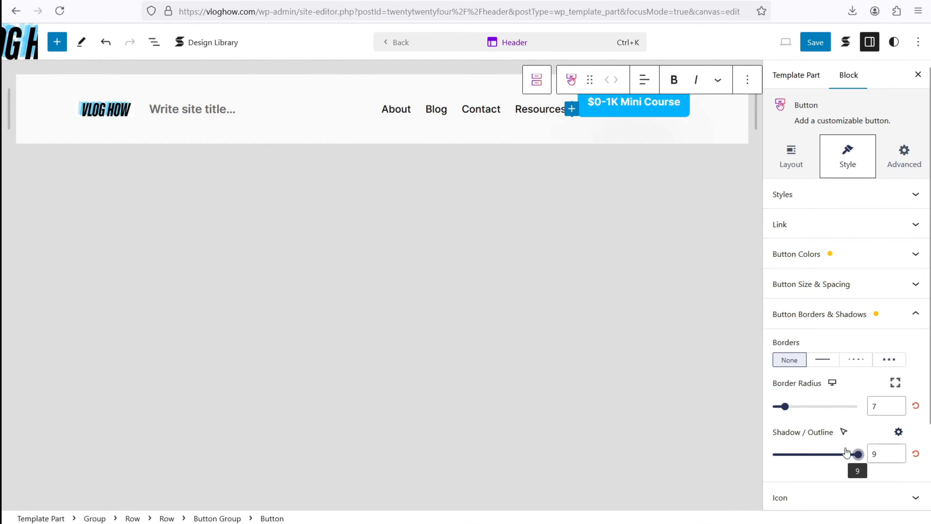
{"action": "left_click", "coordinate": [903, 322]}
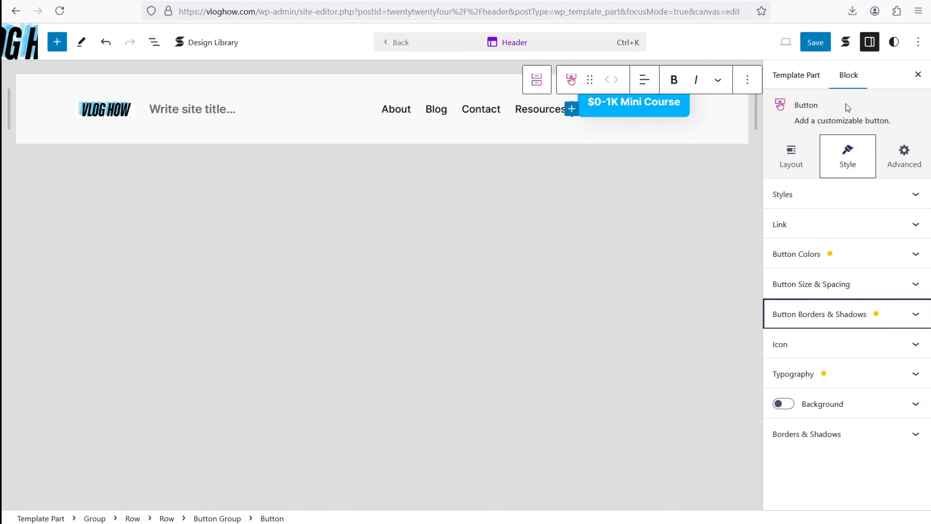
{"action": "left_click", "coordinate": [816, 42]}
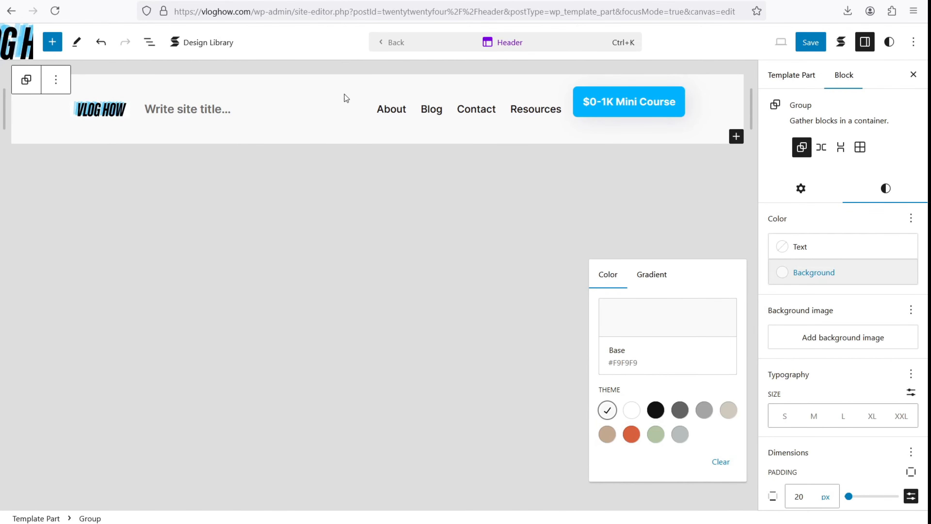
Step through the header's blocks to select the group containing the logo.
{"action": "left_click", "coordinate": [330, 114]}
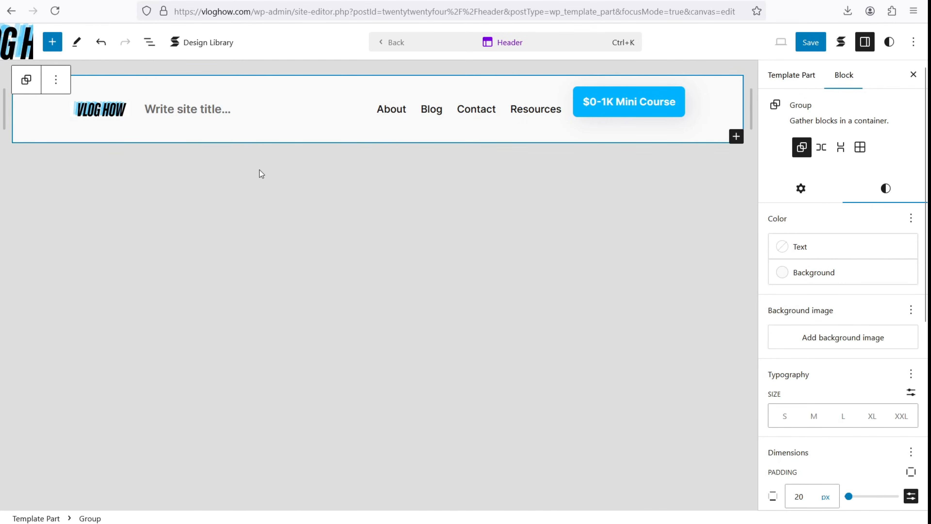
{"action": "left_click", "coordinate": [252, 108]}
{"action": "left_click", "coordinate": [186, 107]}
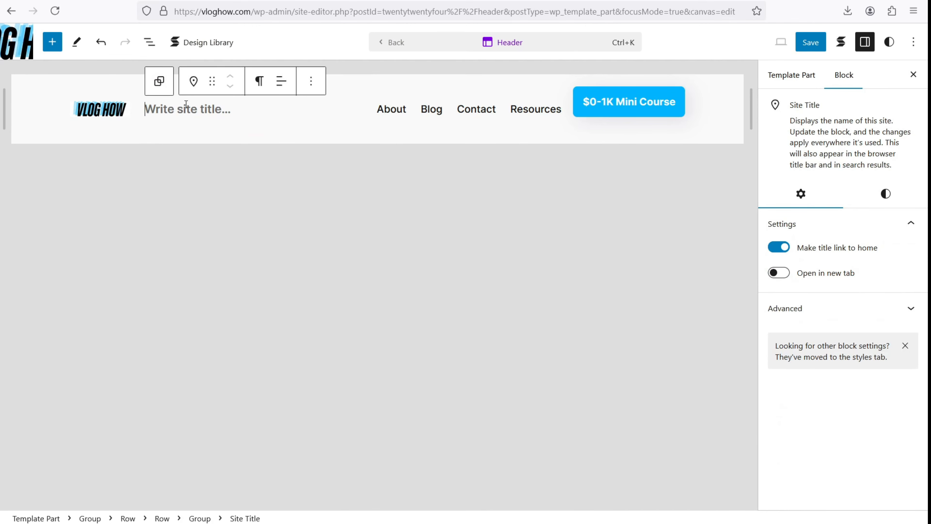
{"action": "left_click", "coordinate": [133, 111]}
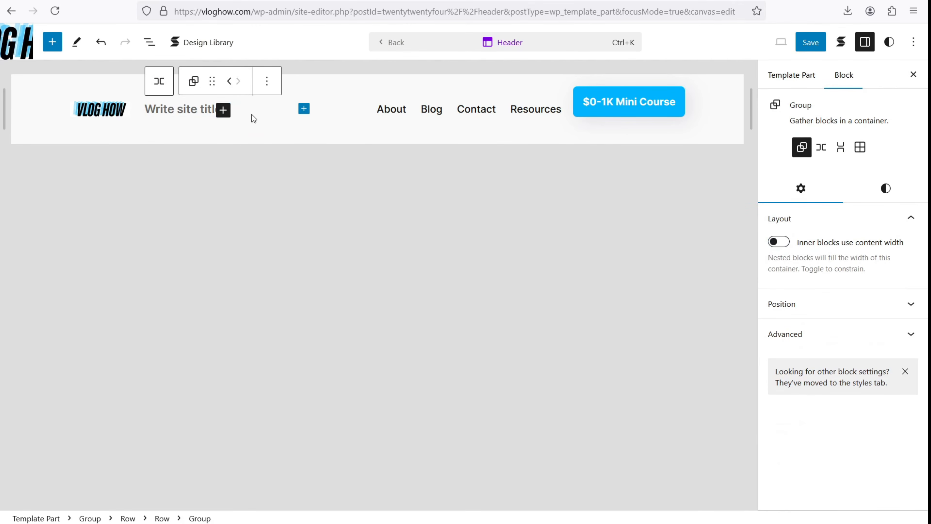
{"action": "left_click", "coordinate": [252, 115]}
{"action": "left_click", "coordinate": [64, 103]}
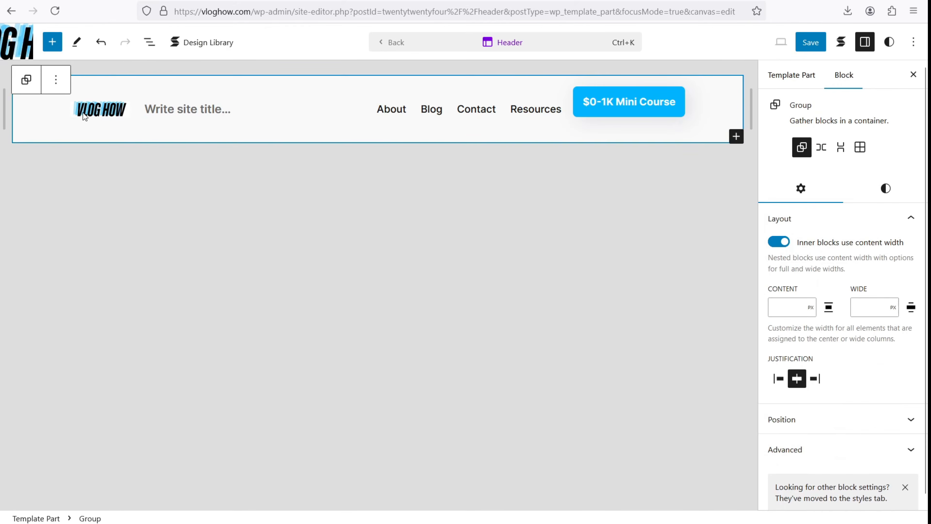
{"action": "left_click", "coordinate": [110, 113]}
{"action": "left_click", "coordinate": [348, 87]}
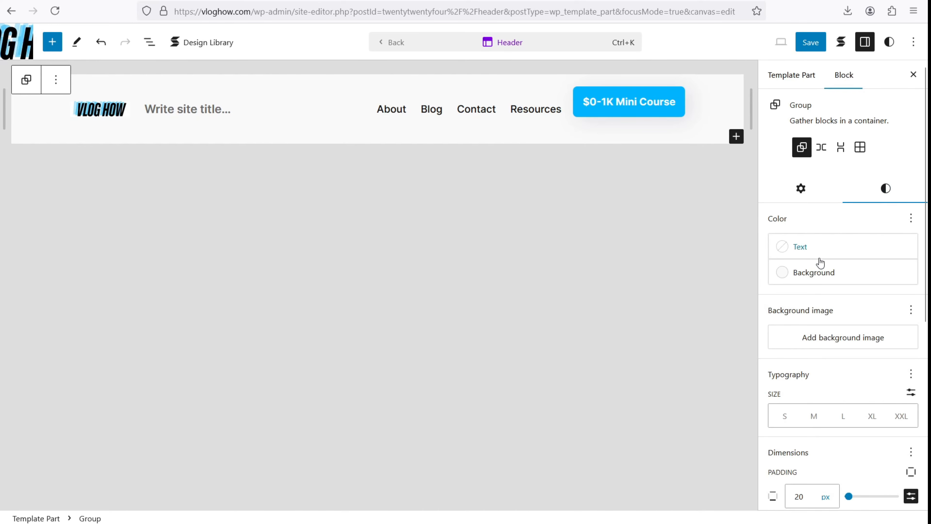
Give the header group black text, an Accent / Four #B1C5A4 background and extra-large type.
{"action": "left_click", "coordinate": [805, 253]}
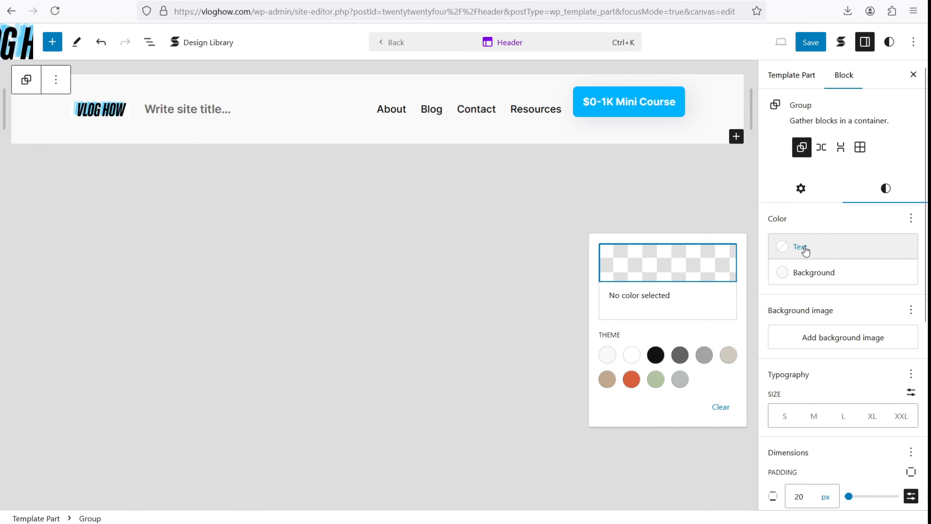
{"action": "left_click", "coordinate": [704, 355]}
{"action": "left_click", "coordinate": [655, 354]}
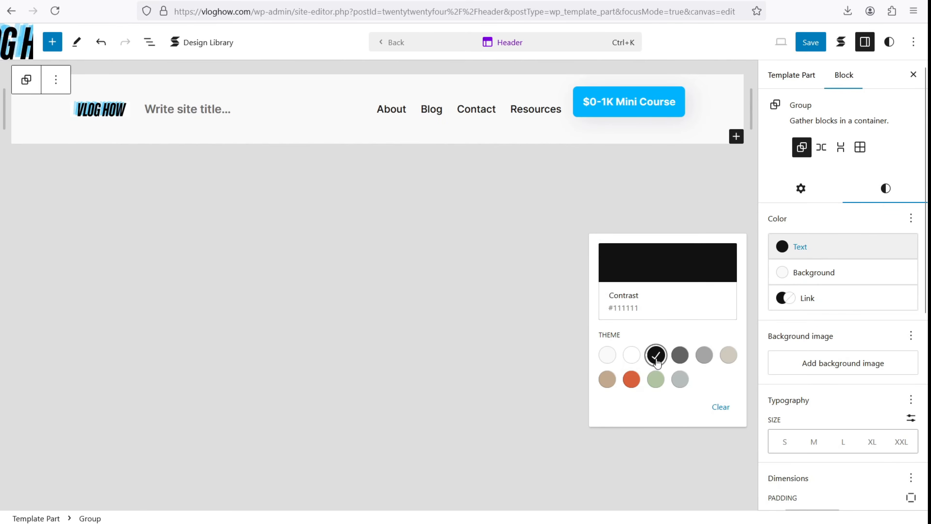
{"action": "left_click", "coordinate": [784, 253]}
{"action": "left_click", "coordinate": [820, 272]}
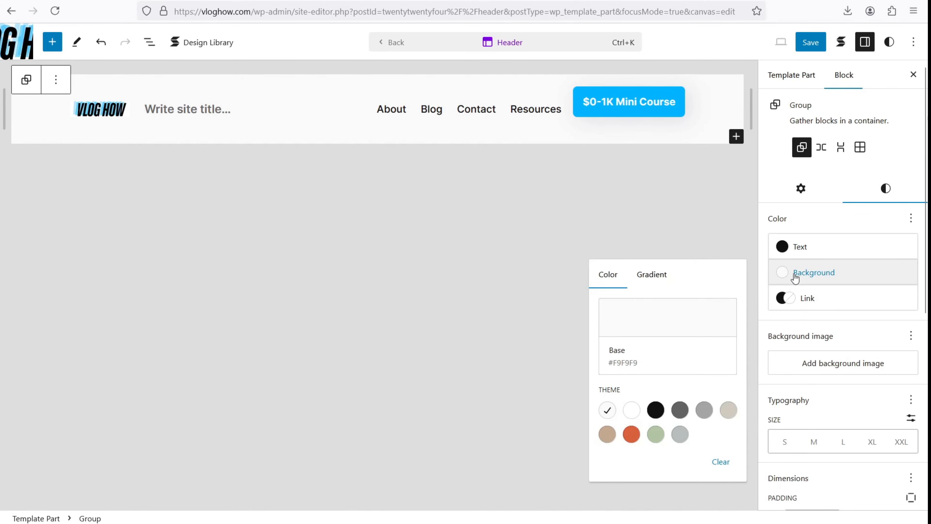
{"action": "left_click", "coordinate": [656, 434]}
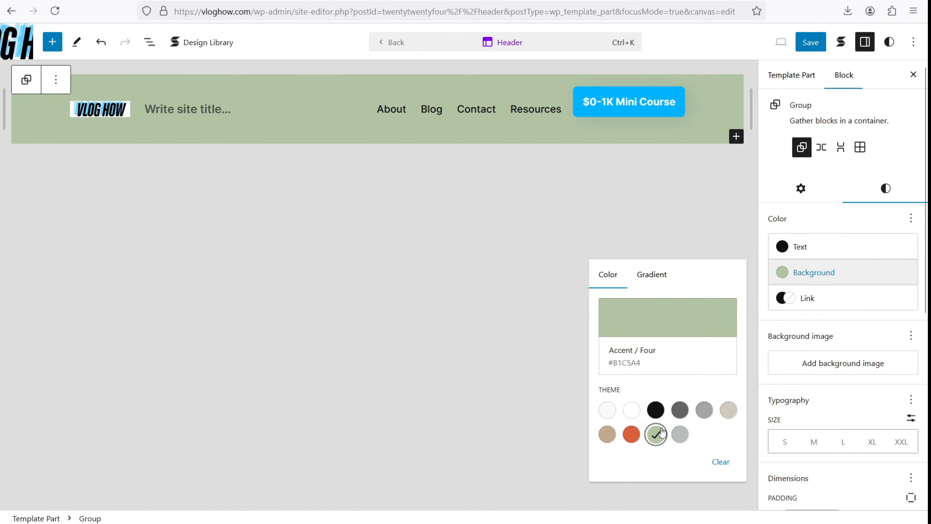
{"action": "left_click", "coordinate": [441, 262]}
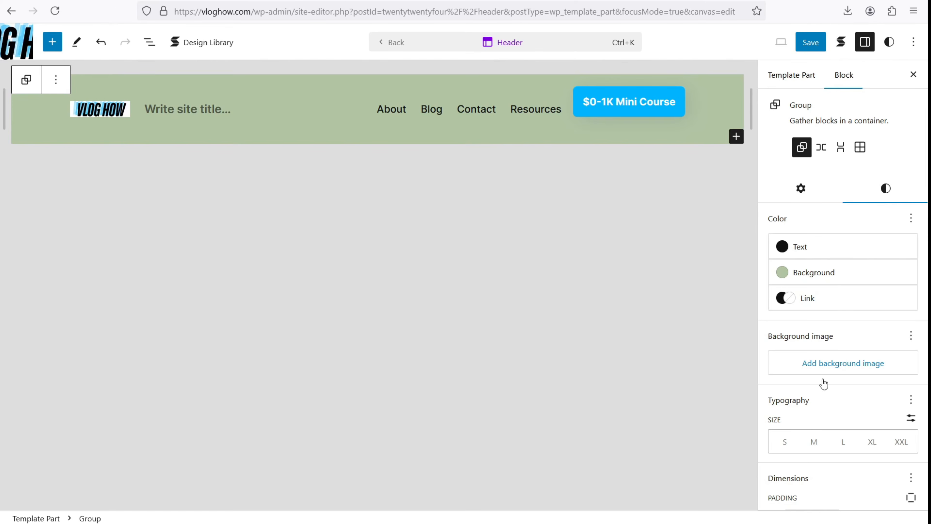
{"action": "left_click", "coordinate": [868, 444]}
Set the header text to a custom 0.9 rem font size.
{"action": "left_click", "coordinate": [844, 443]}
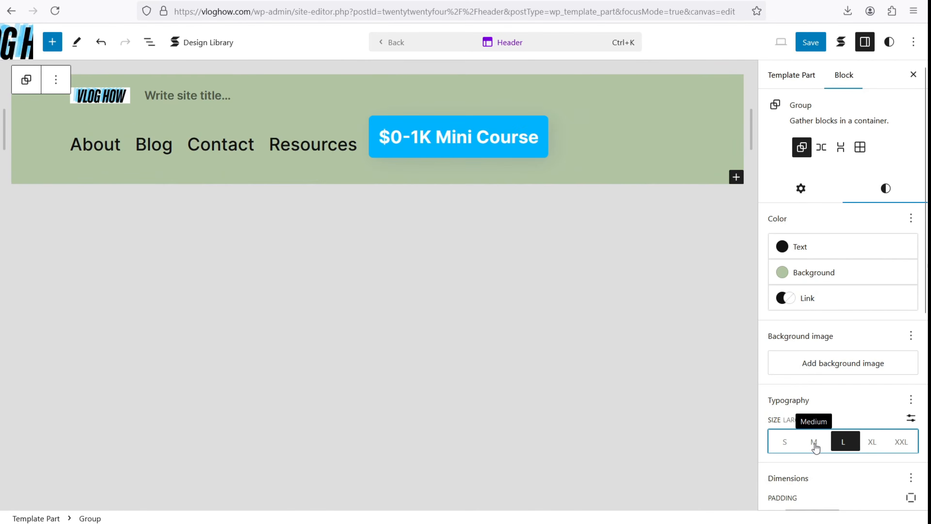
{"action": "left_click", "coordinate": [813, 442]}
{"action": "left_click", "coordinate": [911, 419]}
{"action": "mouse_move", "coordinate": [857, 441]}
{"action": "left_mouse_down"}
{"action": "mouse_move", "coordinate": [877, 444]}
{"action": "mouse_move", "coordinate": [855, 443]}
{"action": "left_mouse_up"}
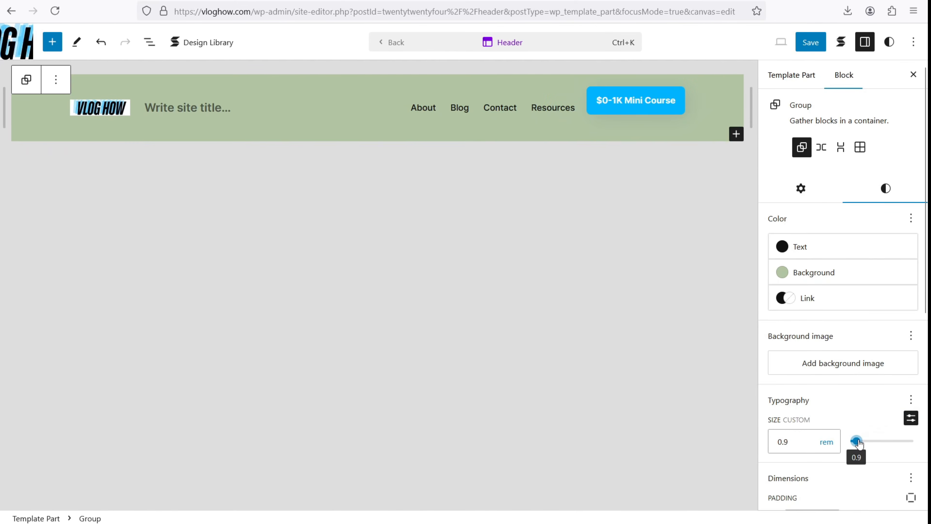
Set header padding to 16 px with no margin and add a 2 px border.
{"action": "scroll", "coordinate": [823, 365], "scroll_direction": "down", "scroll_amount": 3}
{"action": "left_click_drag", "start_coordinate": [849, 400], "coordinate": [926, 421]}
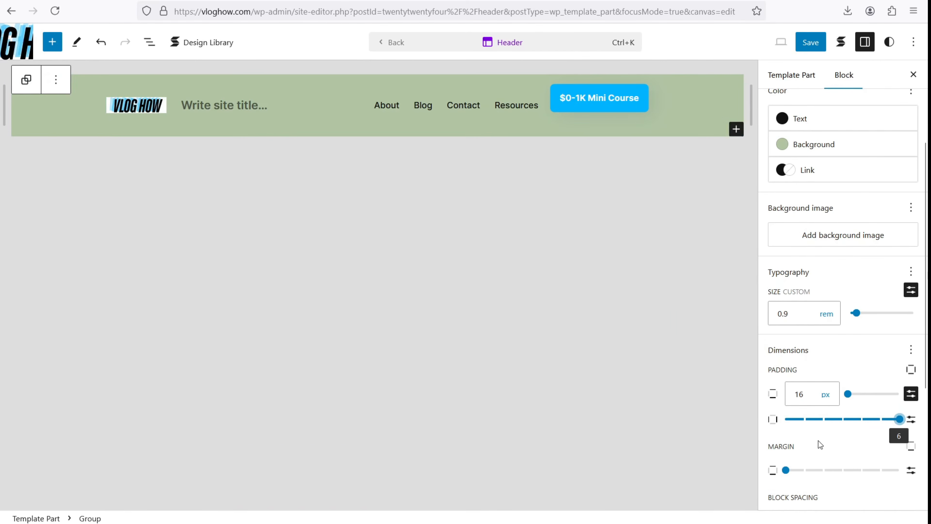
{"action": "left_click_drag", "start_coordinate": [787, 473], "coordinate": [765, 465]}
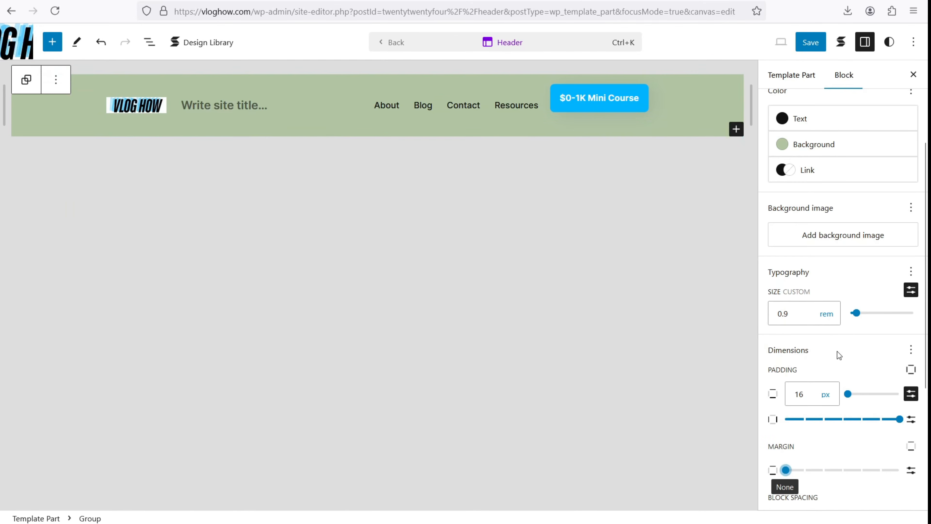
{"action": "scroll", "coordinate": [836, 338], "scroll_direction": "down", "scroll_amount": 3}
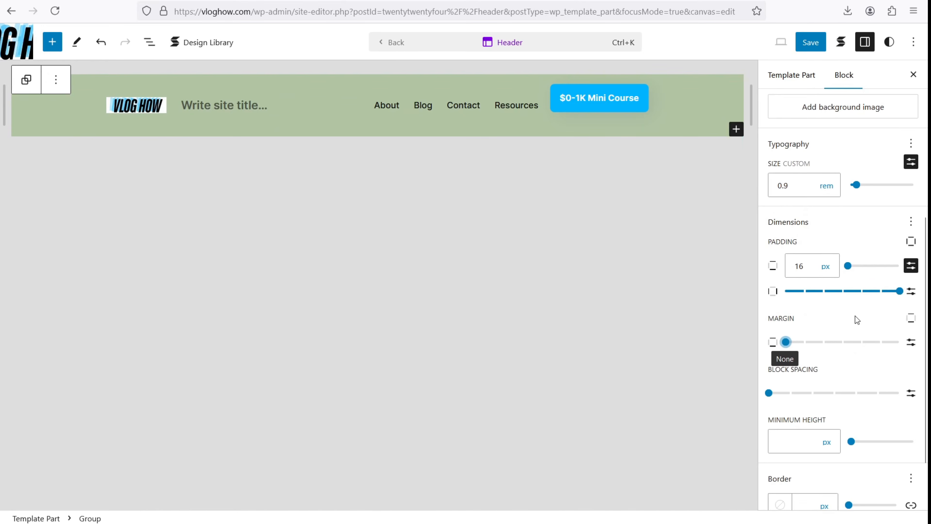
{"action": "scroll", "coordinate": [819, 365], "scroll_direction": "down", "scroll_amount": 2}
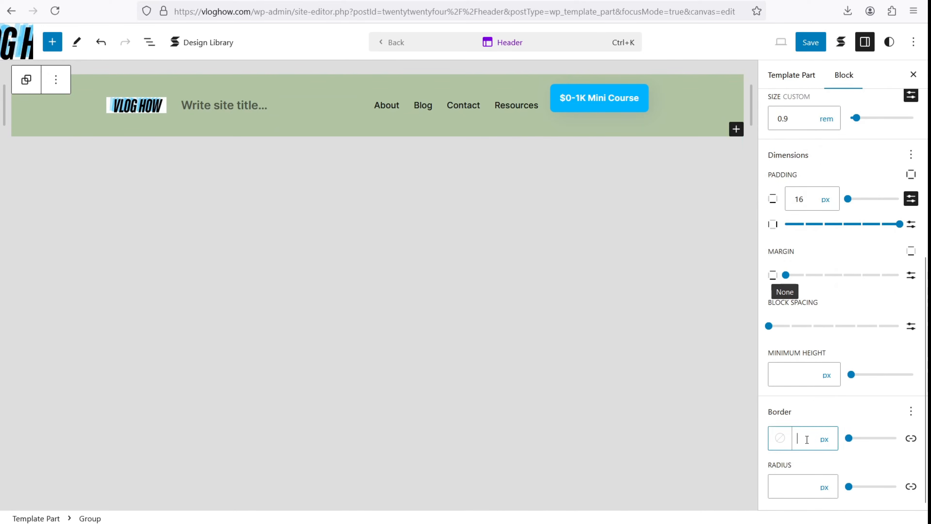
{"action": "mouse_move", "coordinate": [849, 439]}
{"action": "left_mouse_down"}
{"action": "mouse_move", "coordinate": [866, 439]}
{"action": "mouse_move", "coordinate": [850, 439]}
{"action": "left_mouse_up"}
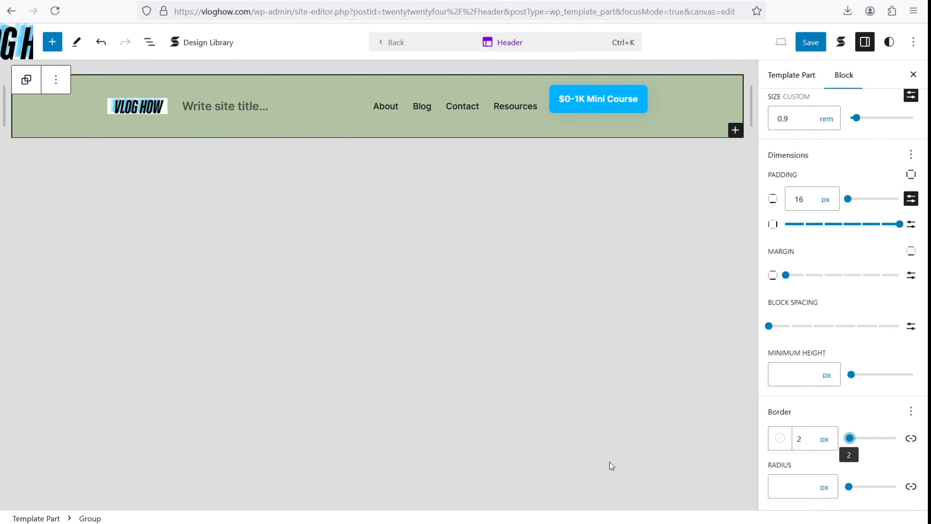
Try a 4 px header border, then unlink the sides to set widths individually.
{"action": "left_click", "coordinate": [849, 439]}
{"action": "key", "text": "Right"}
{"action": "key", "text": "Right"}
{"action": "key", "text": "Right"}
{"action": "key", "text": "Right"}
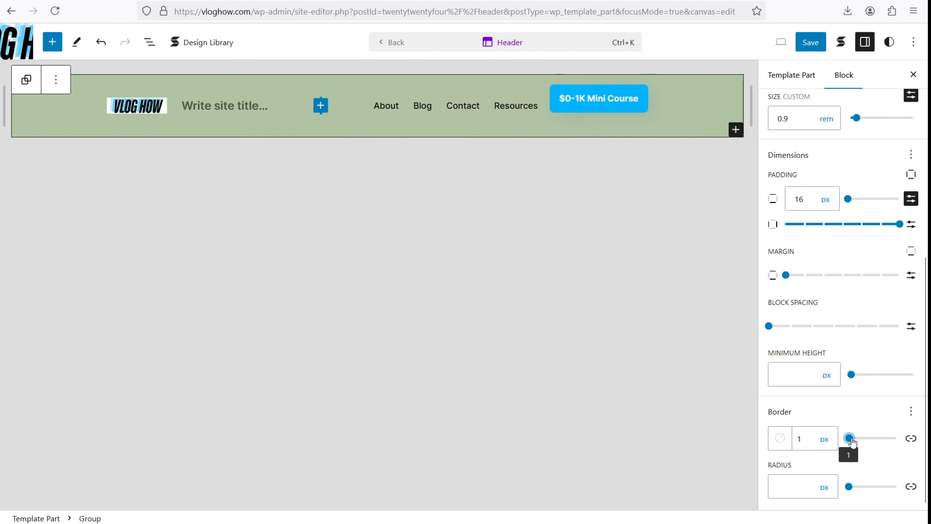
{"action": "left_click", "coordinate": [913, 440]}
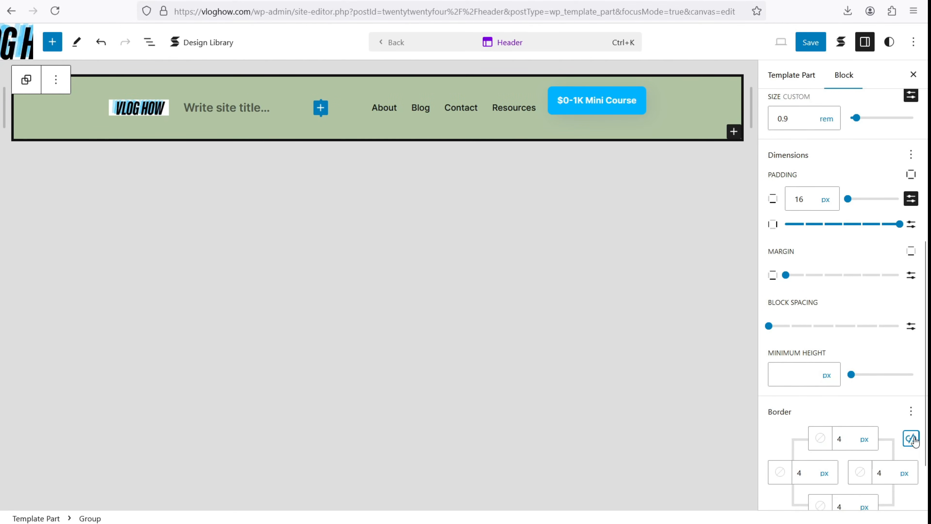
{"action": "scroll", "coordinate": [784, 424], "scroll_direction": "down", "scroll_amount": 2}
Set the top, right and left border widths to 0 and the bottom to 1 px.
{"action": "left_click", "coordinate": [850, 368]}
{"action": "key", "text": "BackSpace"}
{"action": "type", "text": "0"}
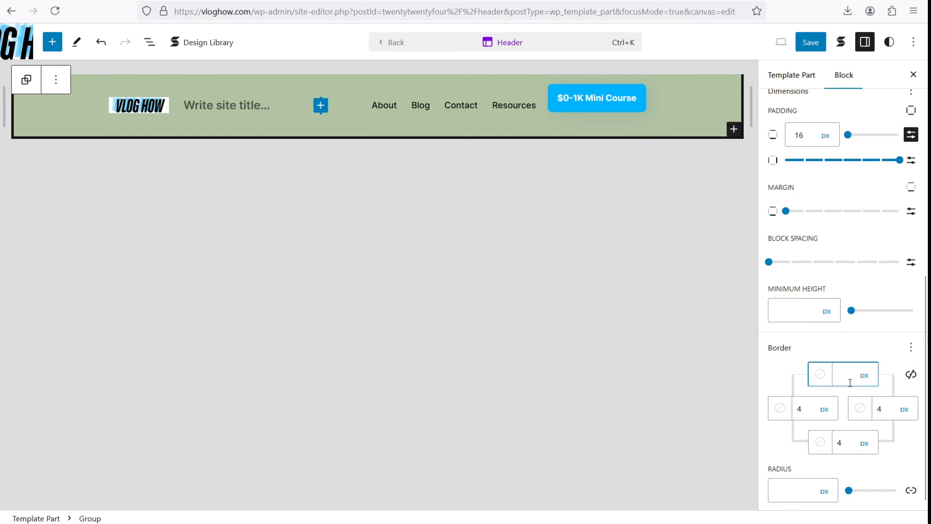
{"action": "left_click", "coordinate": [878, 408]}
{"action": "key", "text": "BackSpace"}
{"action": "type", "text": "0"}
{"action": "left_click", "coordinate": [800, 408]}
{"action": "key", "text": "BackSpace"}
{"action": "type", "text": "0"}
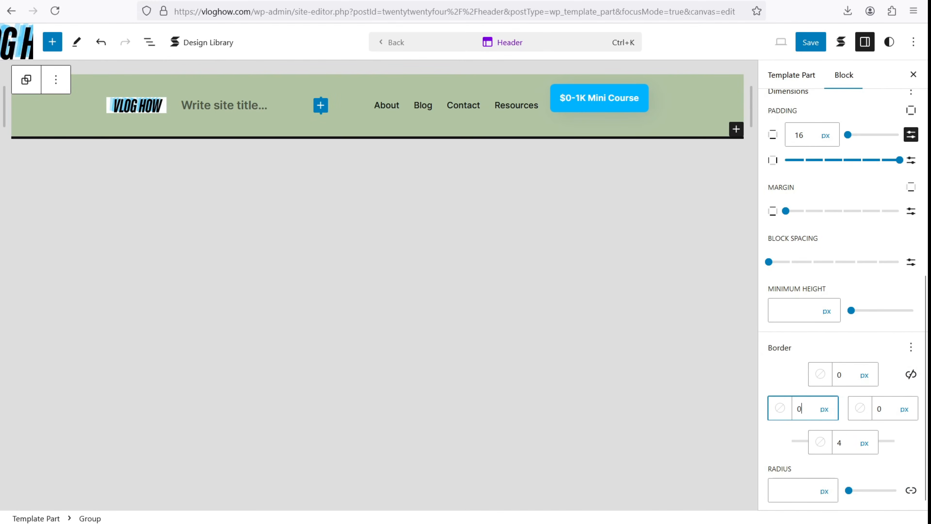
{"action": "left_click", "coordinate": [848, 441]}
{"action": "key", "text": "BackSpace"}
{"action": "type", "text": "1"}
{"action": "left_click", "coordinate": [559, 377]}
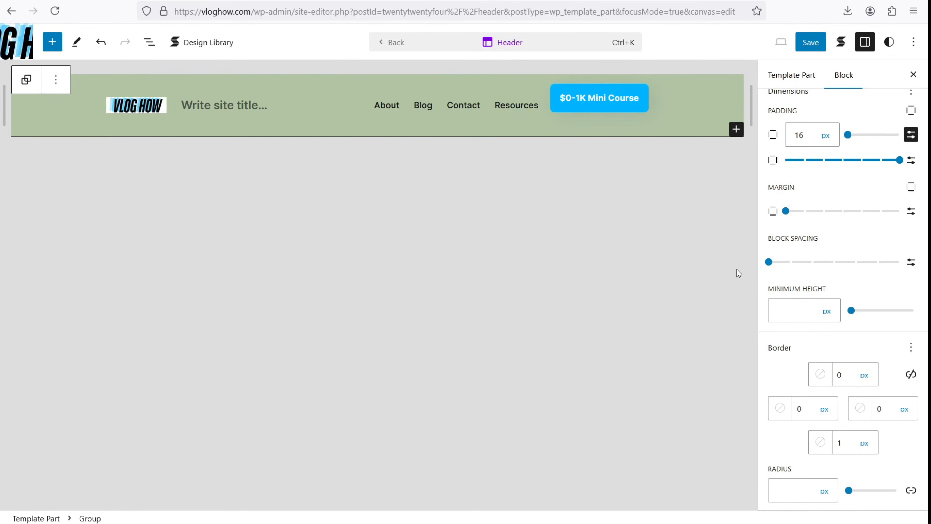
{"action": "scroll", "coordinate": [819, 272], "scroll_direction": "down", "scroll_amount": 1}
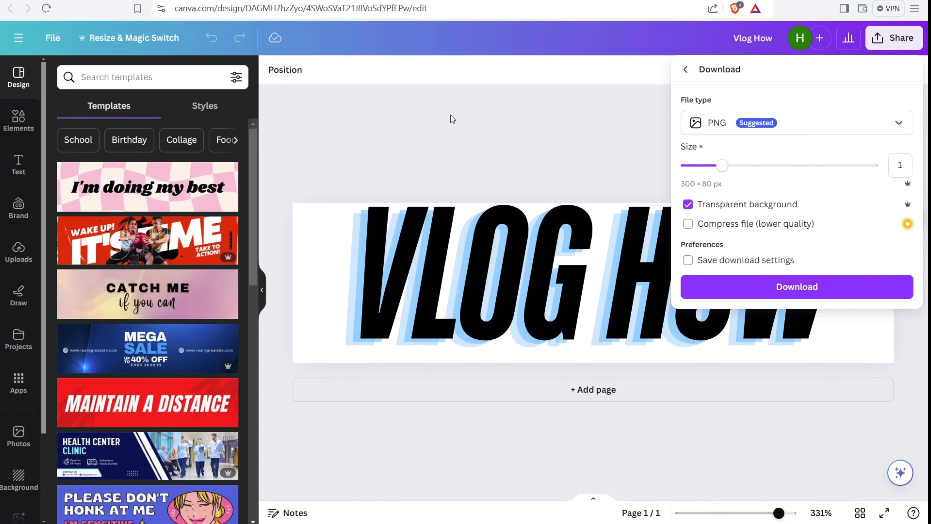
{"action": "left_click", "coordinate": [454, 110]}
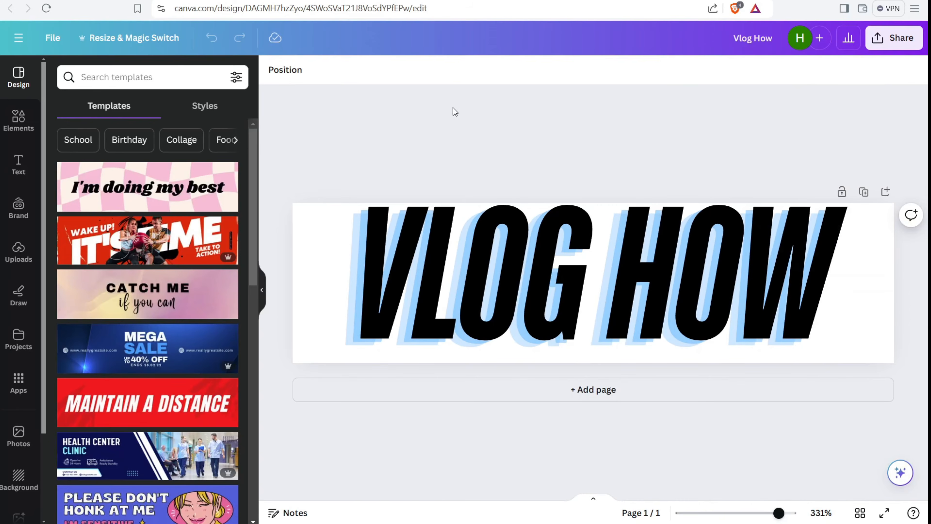
Set the VLOG HOW logo's PNG download to a transparent background, then dismiss the transparency tool's sale popup.
{"action": "left_click", "coordinate": [902, 40]}
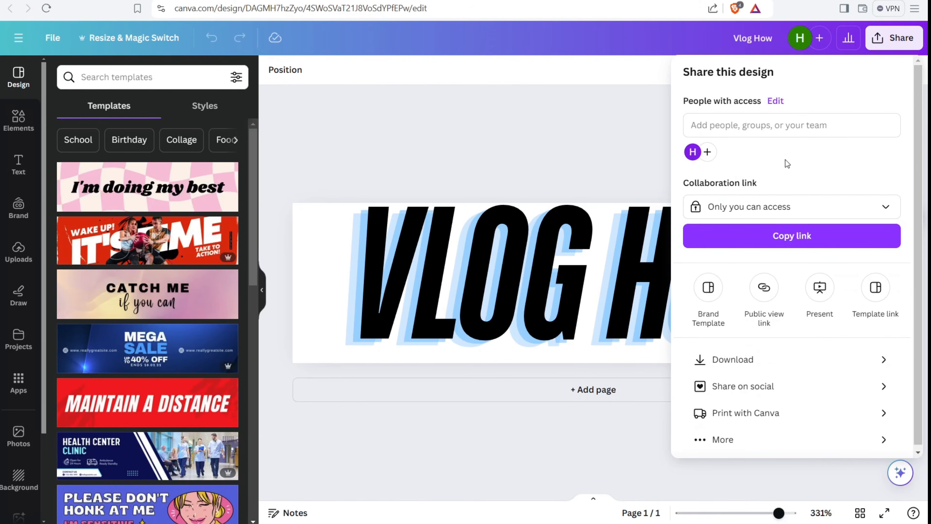
{"action": "left_click", "coordinate": [770, 361]}
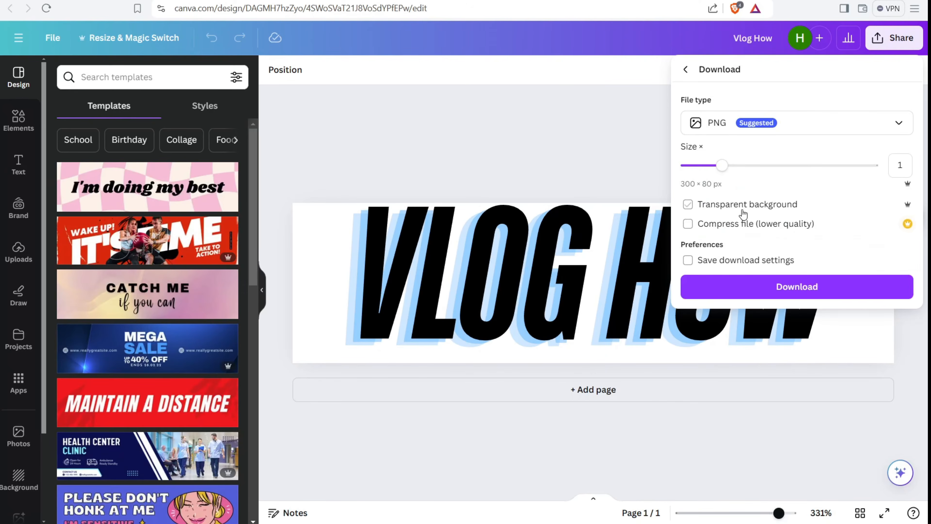
{"action": "left_click", "coordinate": [689, 207]}
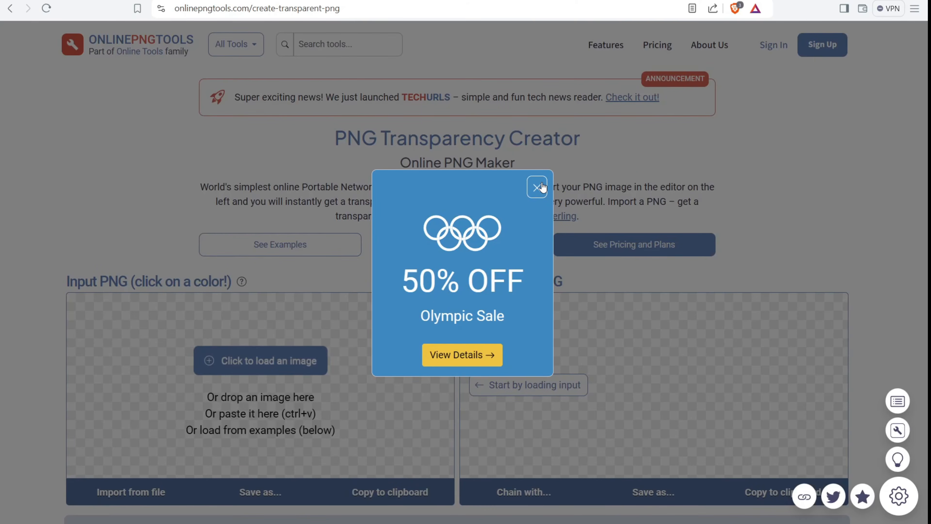
{"action": "left_click", "coordinate": [536, 185]}
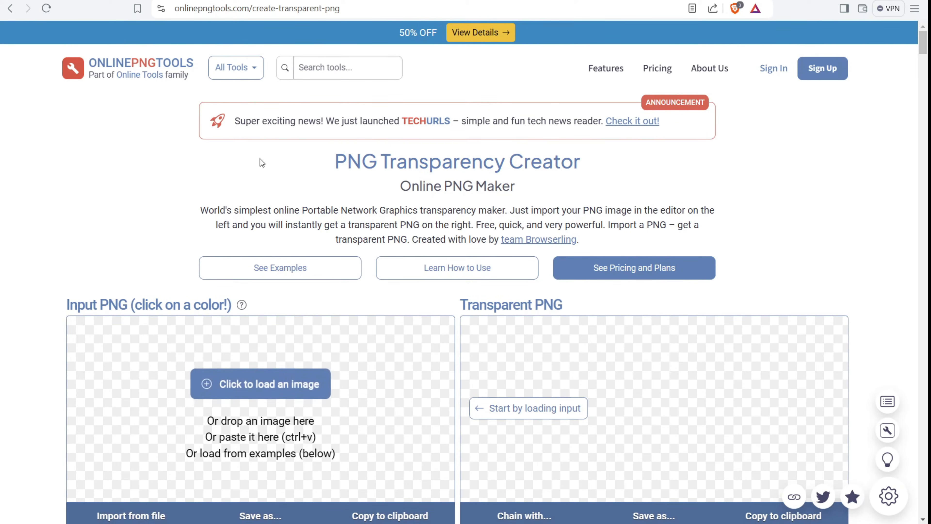
Return from Online PNG Tools to the Canva design tab.
{"action": "left_click", "coordinate": [260, 0]}
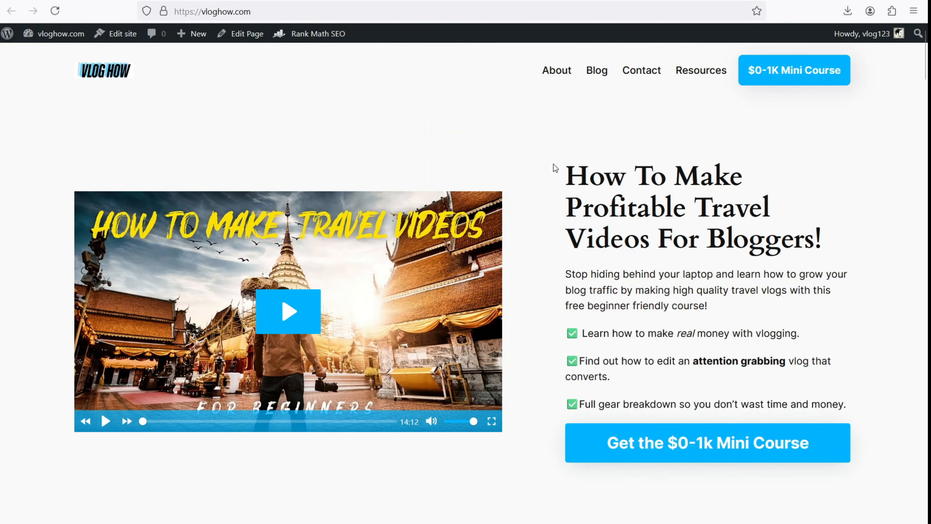
Scroll to the live site's footer, highlight its Privacy heading and credit line, then open a new tab.
{"action": "left_click_drag", "start_coordinate": [927, 68], "coordinate": [916, 501]}
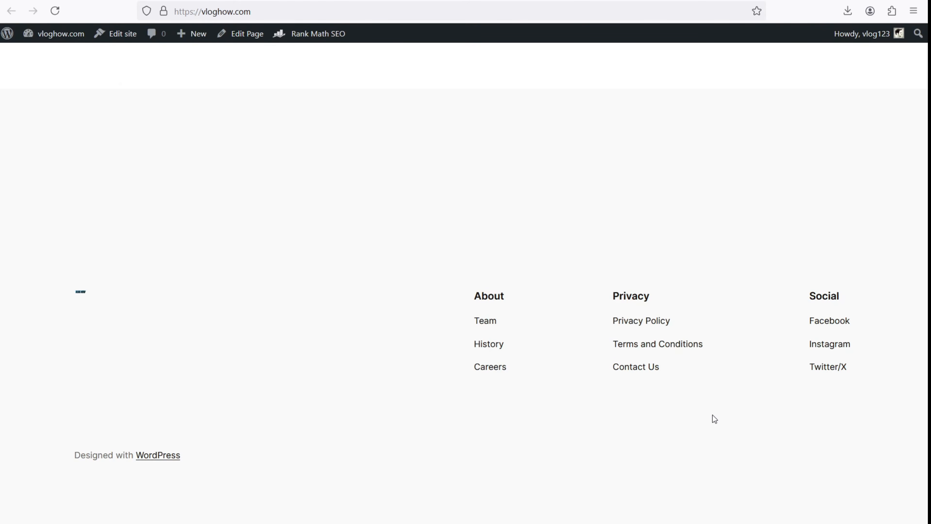
{"action": "left_click_drag", "start_coordinate": [605, 299], "coordinate": [646, 296]}
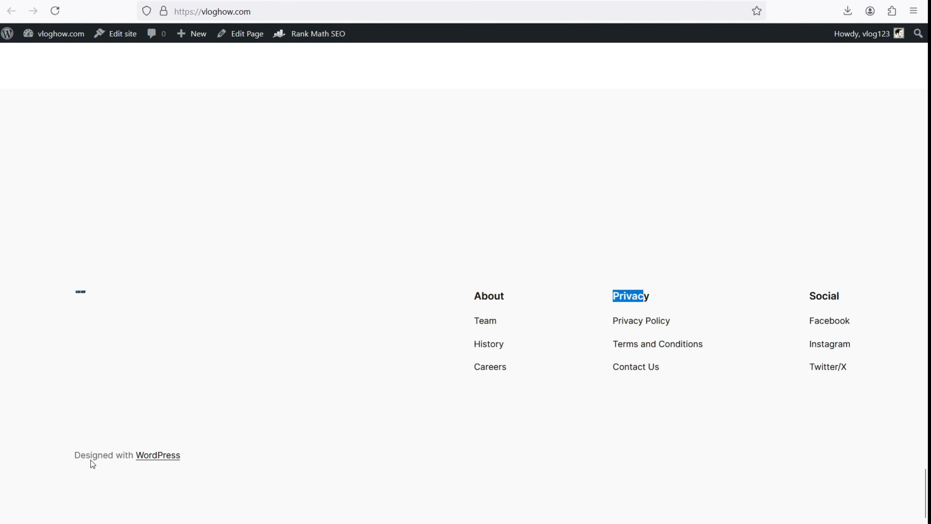
{"action": "left_click_drag", "start_coordinate": [73, 456], "coordinate": [130, 462]}
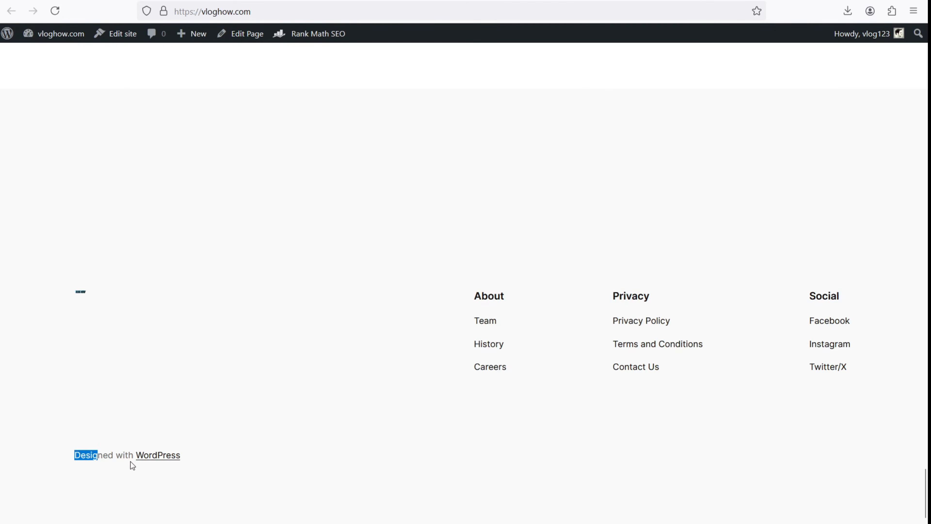
{"action": "left_click", "coordinate": [154, 459]}
{"action": "left_click_drag", "start_coordinate": [655, 299], "coordinate": [617, 292]}
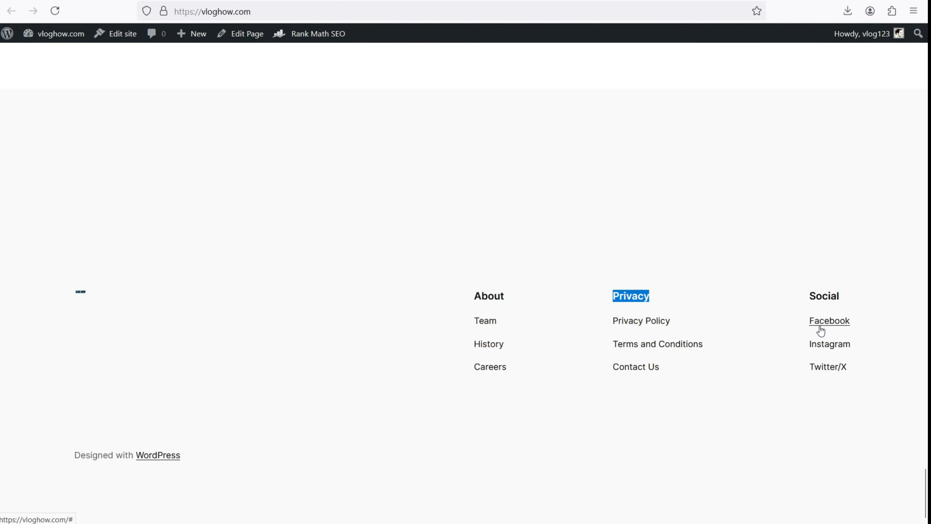
{"action": "key", "text": "ctrl+t"}
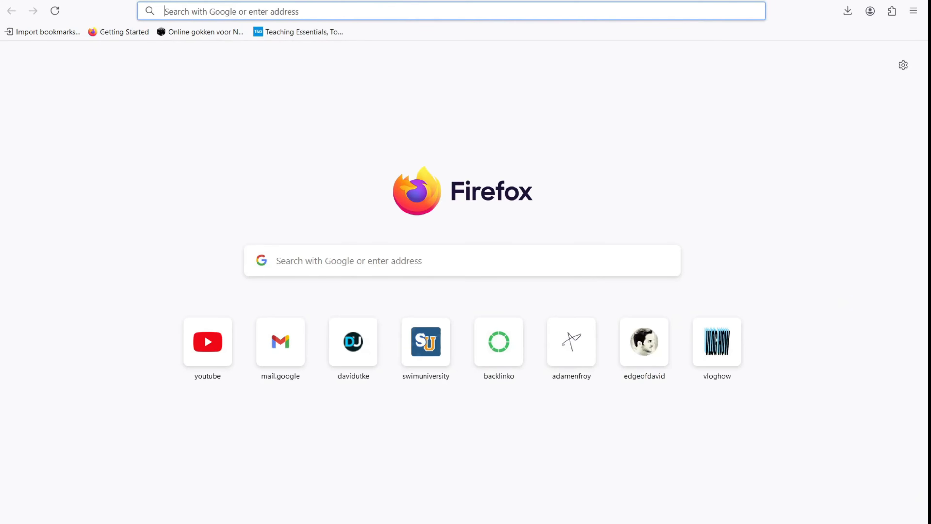
Load backlinko.com and inspect its footer tagline, Learn and Company headings, and copyright line.
{"action": "type", "text": "backlinko.com"}
{"action": "key", "text": "Return"}
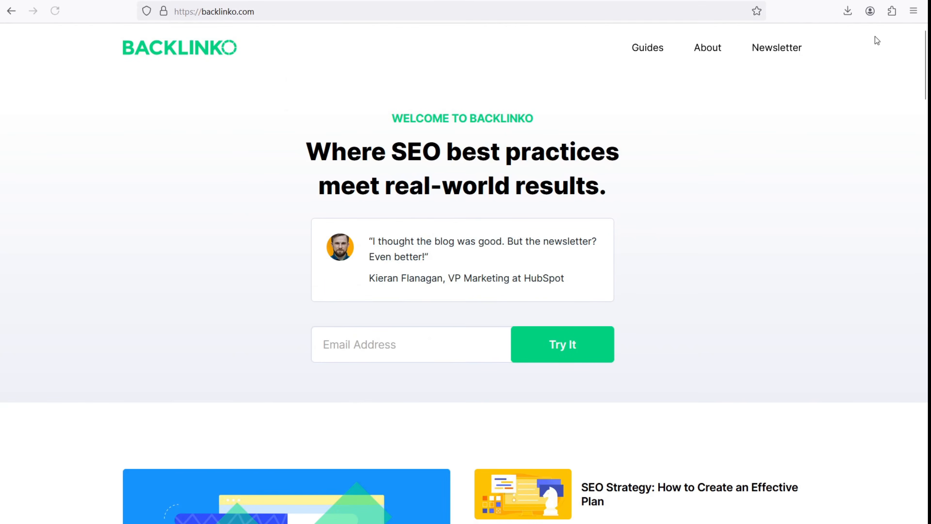
{"action": "left_click_drag", "start_coordinate": [927, 67], "coordinate": [928, 500]}
{"action": "scroll", "coordinate": [761, 266], "scroll_direction": "down", "scroll_amount": 3}
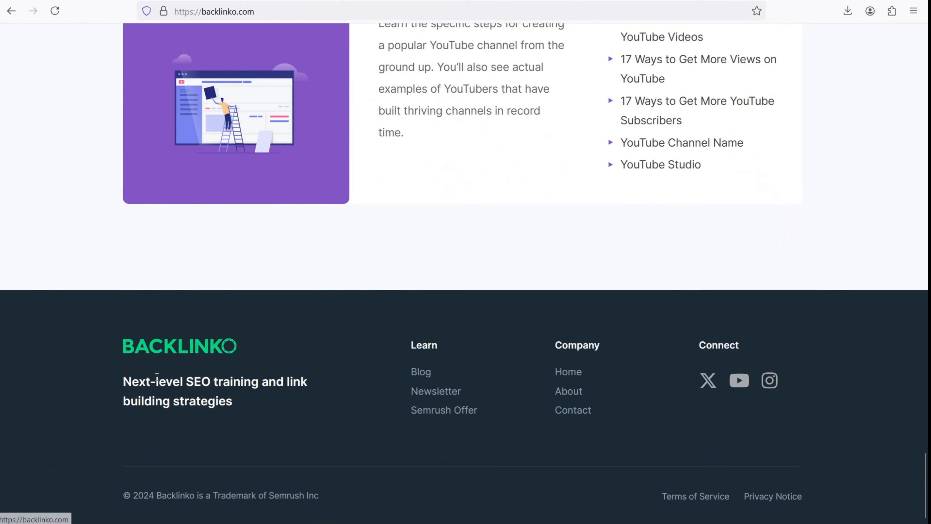
{"action": "left_click_drag", "start_coordinate": [156, 382], "coordinate": [261, 417]}
{"action": "left_click_drag", "start_coordinate": [554, 345], "coordinate": [594, 345]}
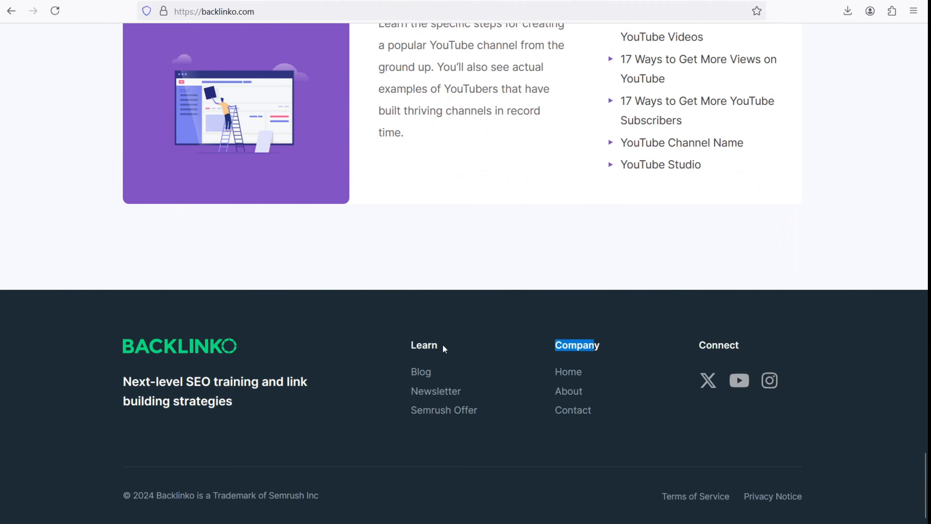
{"action": "left_click_drag", "start_coordinate": [442, 345], "coordinate": [410, 345]}
{"action": "left_click_drag", "start_coordinate": [595, 345], "coordinate": [585, 344]}
{"action": "left_click", "coordinate": [442, 340]}
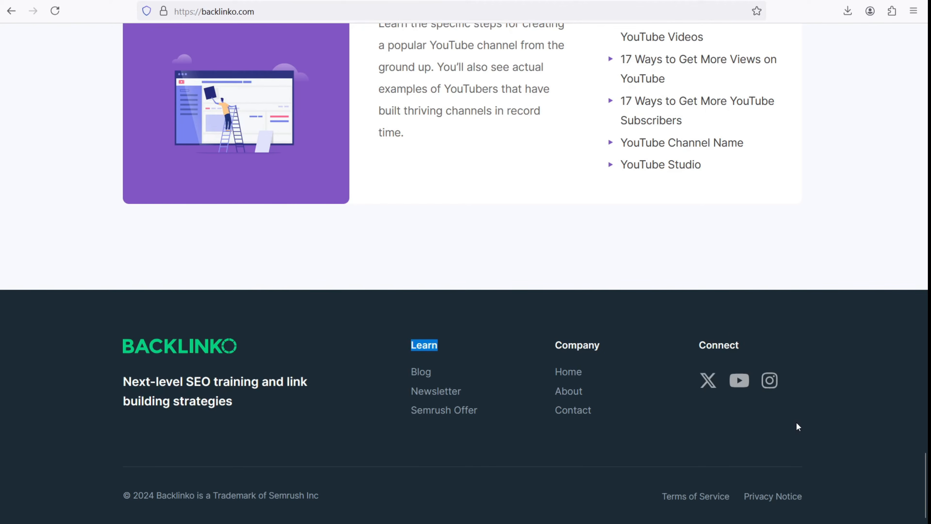
{"action": "left_click_drag", "start_coordinate": [133, 495], "coordinate": [296, 496]}
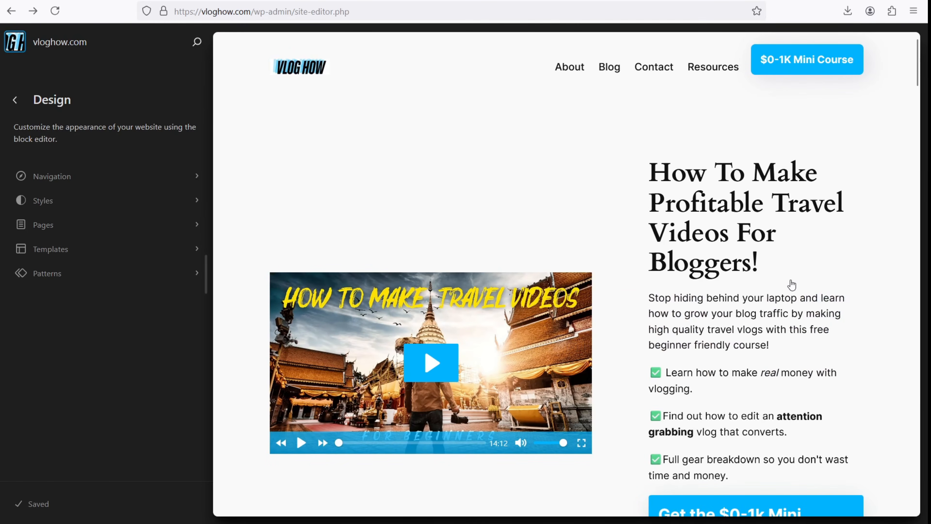
Open the home page in the site editor, select the footer and edit the Footer template part separately.
{"action": "left_click", "coordinate": [593, 173]}
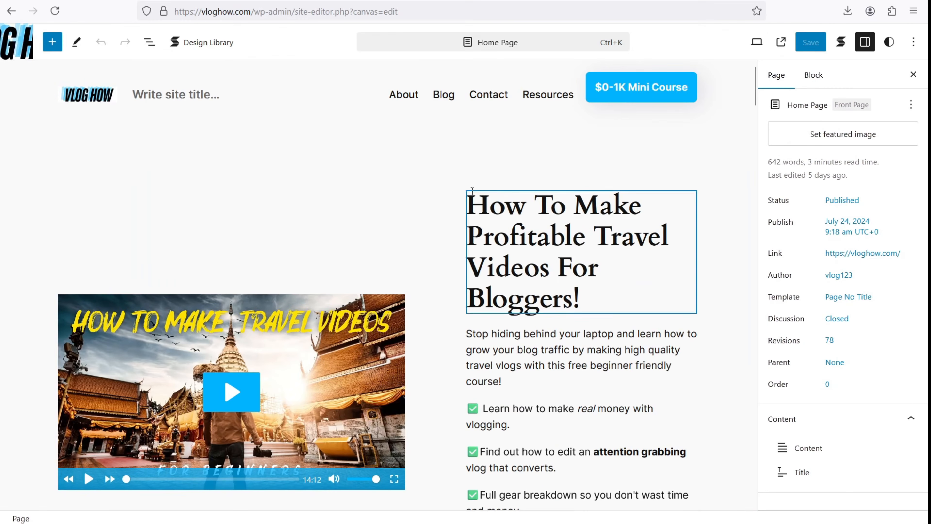
{"action": "left_click", "coordinate": [914, 74]}
{"action": "left_click_drag", "start_coordinate": [924, 84], "coordinate": [926, 492]}
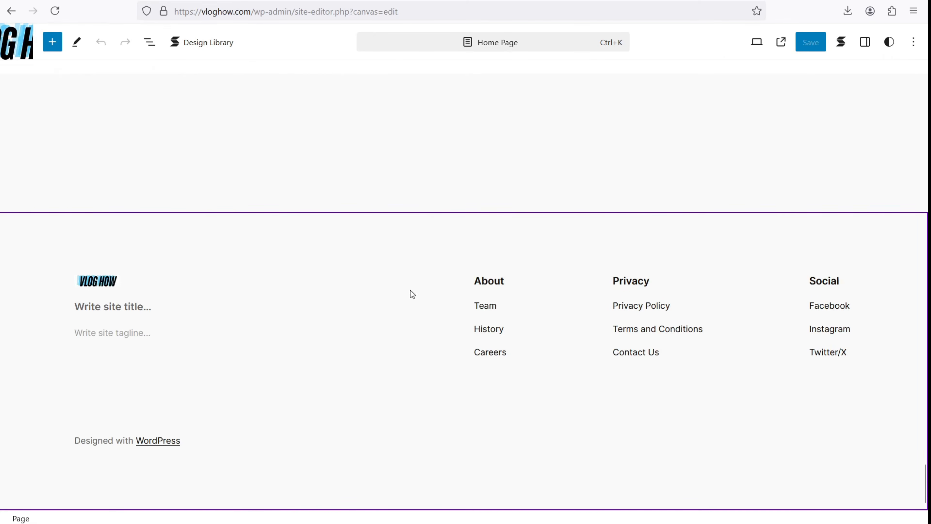
{"action": "left_click", "coordinate": [359, 241]}
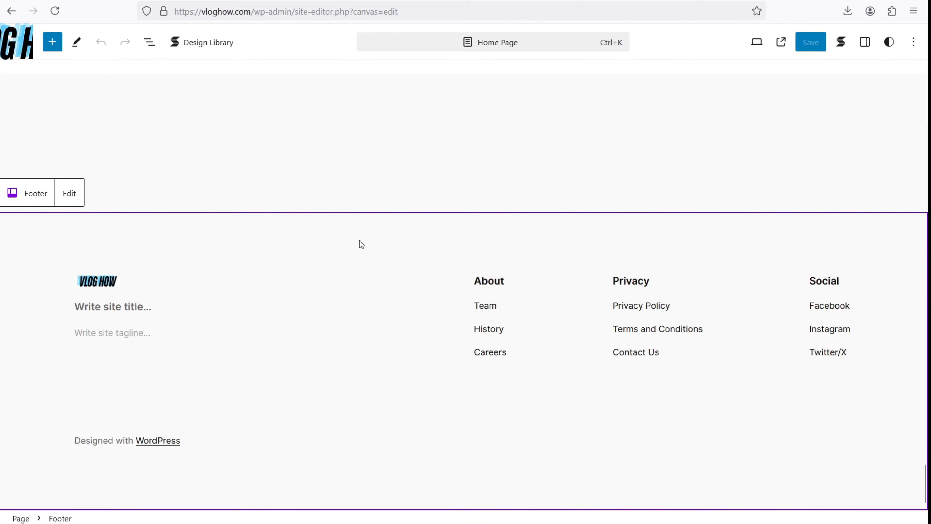
{"action": "left_click", "coordinate": [69, 193]}
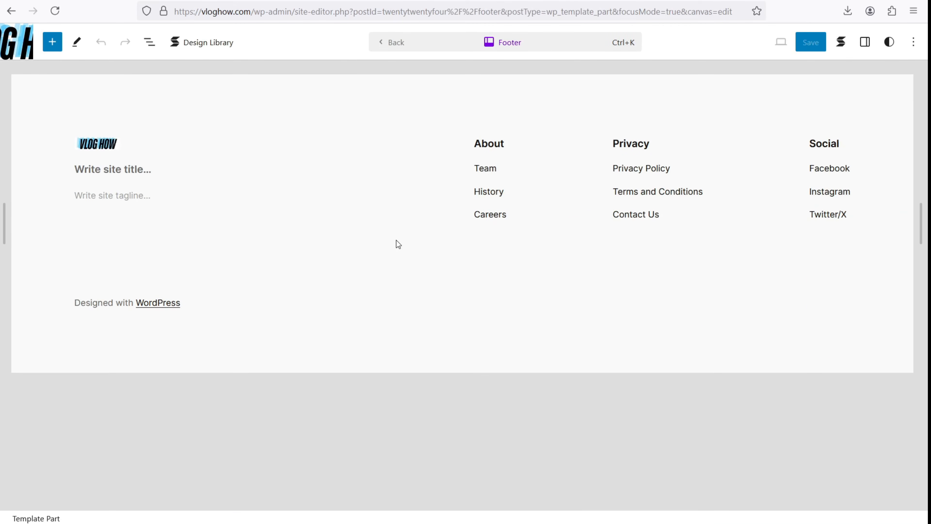
Enlarge the footer's VLOG HOW site logo slightly.
{"action": "left_click", "coordinate": [105, 147]}
{"action": "left_click_drag", "start_coordinate": [121, 144], "coordinate": [145, 146]}
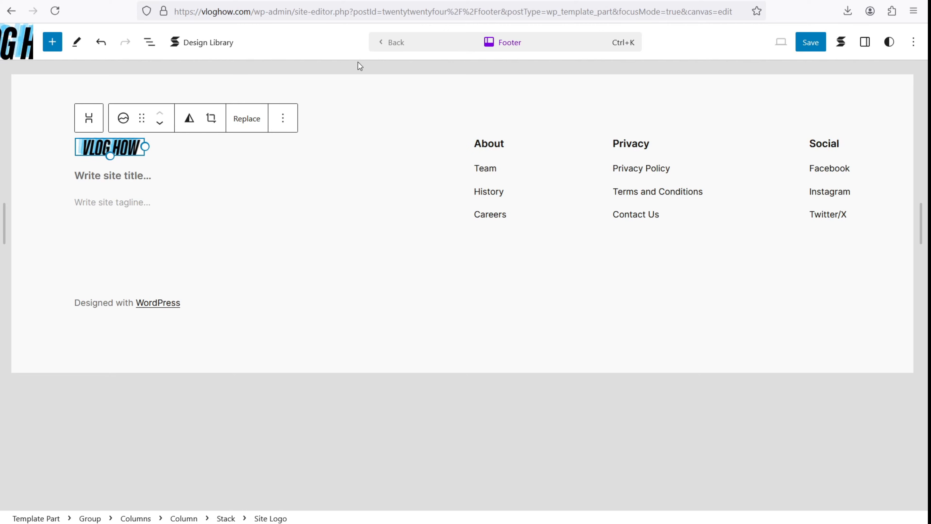
{"action": "left_click", "coordinate": [101, 175]}
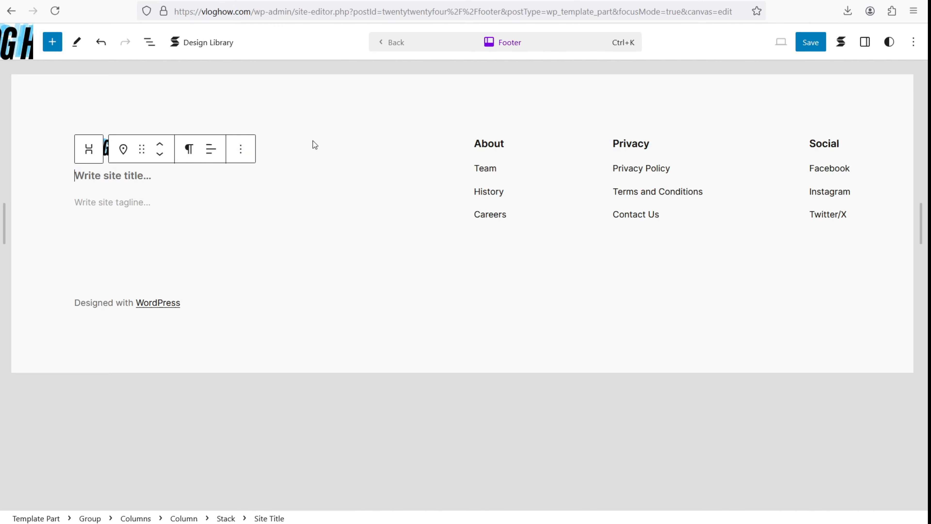
Change the first About link's label from Team to Hello.
{"action": "left_click", "coordinate": [489, 169]}
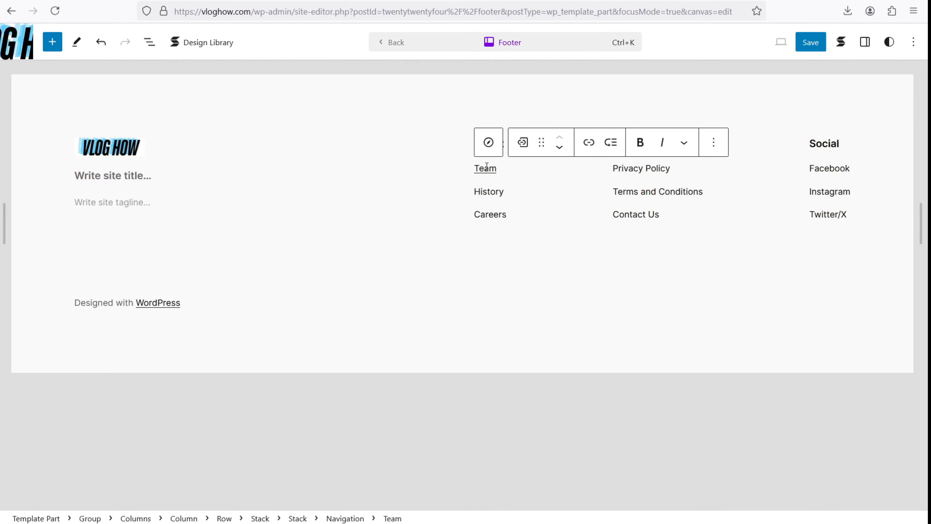
{"action": "double_click", "coordinate": [484, 168]}
{"action": "left_click", "coordinate": [589, 143]}
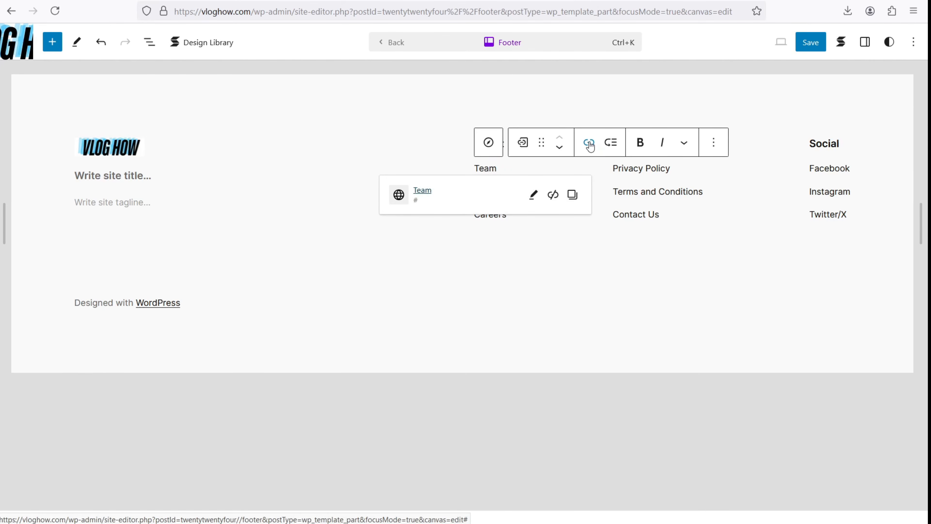
{"action": "left_click", "coordinate": [534, 196]}
{"action": "left_click", "coordinate": [401, 261]}
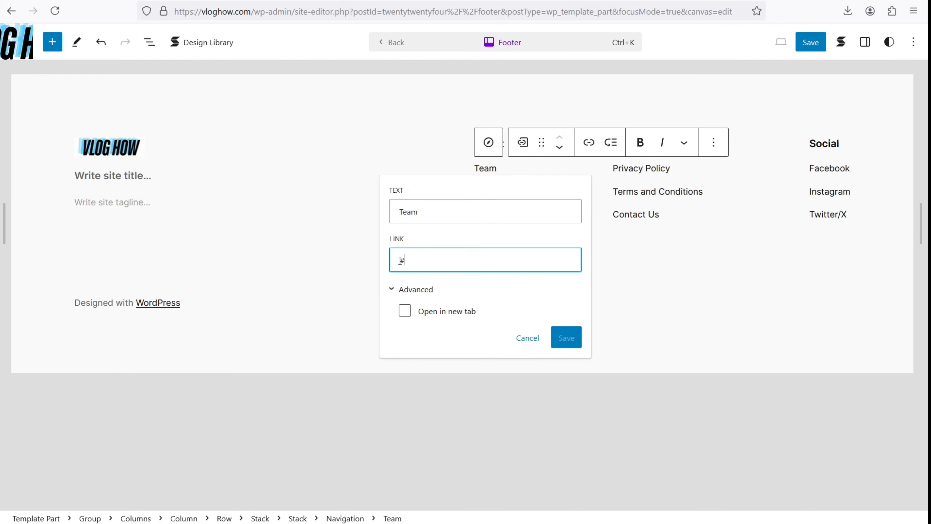
{"action": "left_click", "coordinate": [318, 239]}
{"action": "left_click", "coordinate": [477, 170]}
{"action": "left_click", "coordinate": [379, 259]}
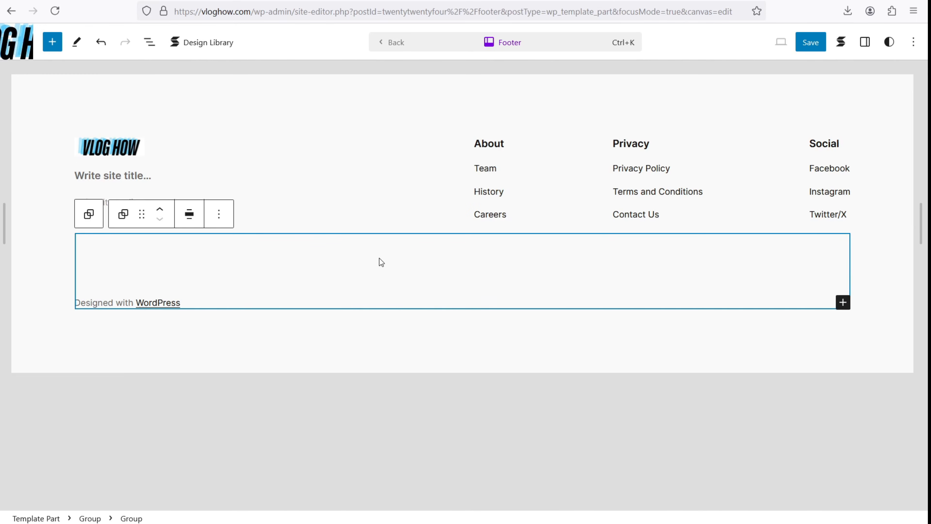
{"action": "left_click", "coordinate": [490, 168]}
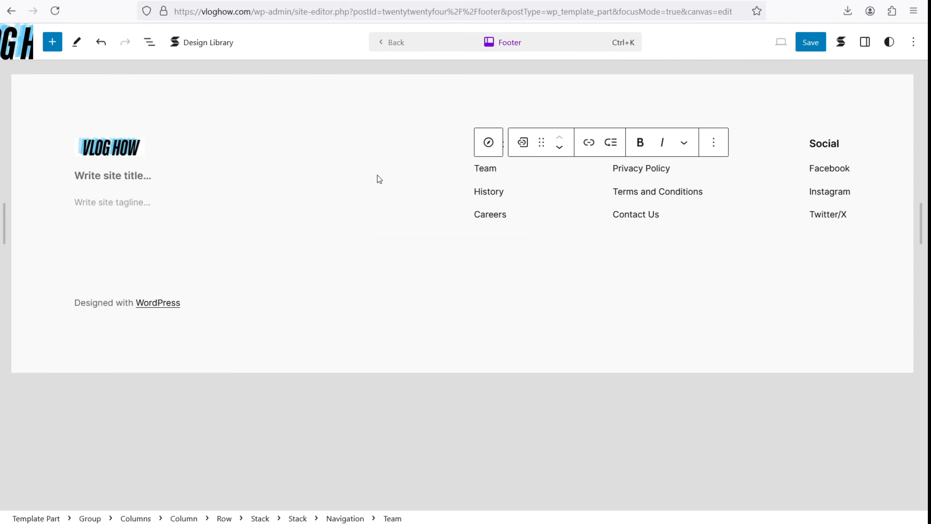
{"action": "key", "text": "BackSpace"}
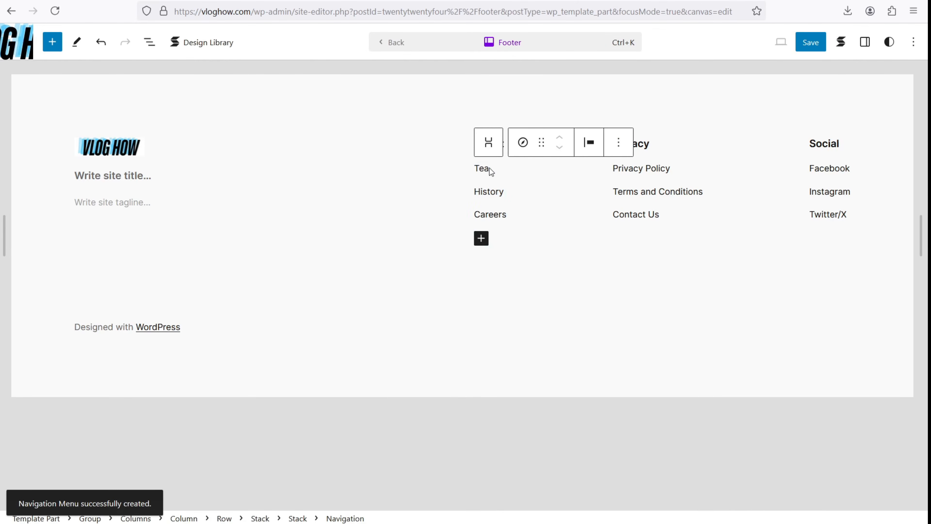
{"action": "left_click", "coordinate": [489, 168]}
{"action": "key", "text": "BackSpace"}
{"action": "key", "text": "BackSpace"}
{"action": "key", "text": "BackSpace"}
{"action": "type", "text": "Hello"}
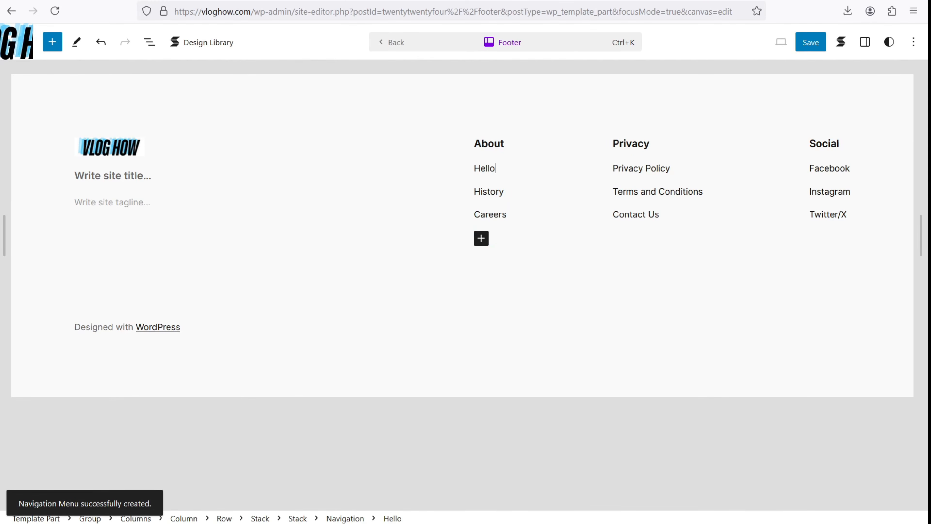
{"action": "left_click_drag", "start_coordinate": [491, 169], "coordinate": [476, 170]}
{"action": "left_click", "coordinate": [478, 169]}
Point the Hello link to vloghow.com/page.
{"action": "left_click", "coordinate": [587, 147]}
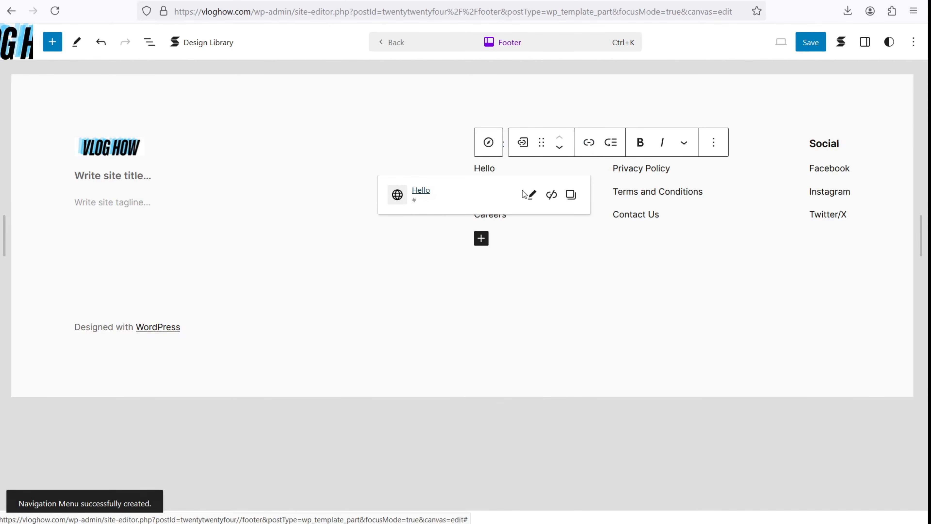
{"action": "left_click", "coordinate": [533, 194]}
{"action": "left_click", "coordinate": [391, 289]}
{"action": "left_click", "coordinate": [407, 260]}
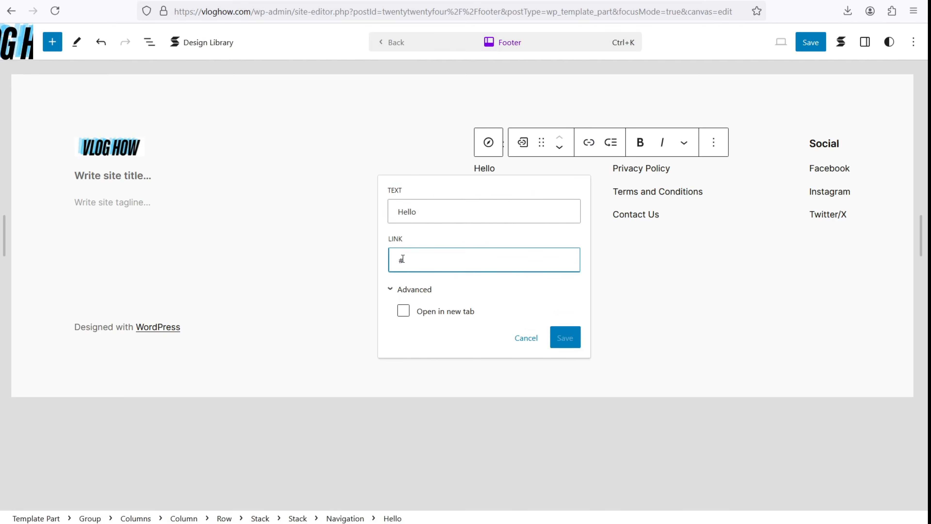
{"action": "key", "text": "BackSpace"}
{"action": "type", "text": "vloghow."}
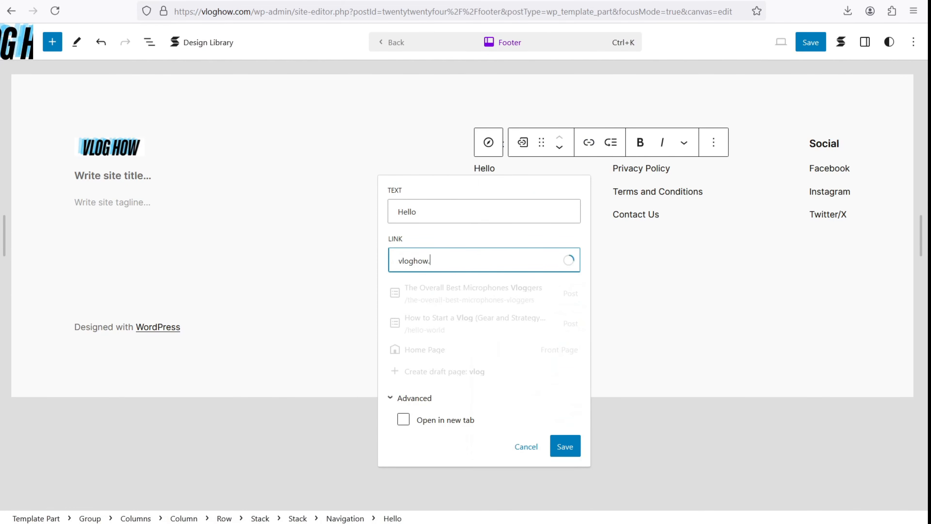
{"action": "type", "text": "com/page"}
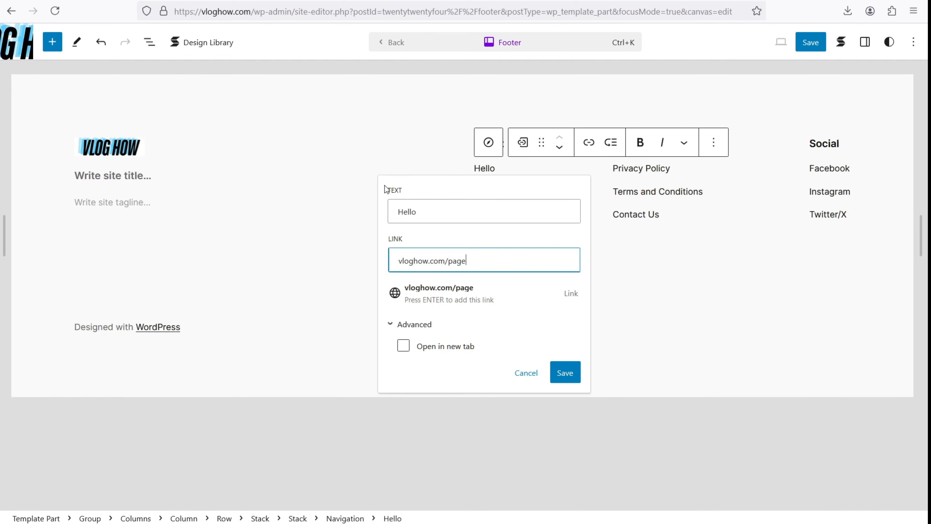
{"action": "left_click", "coordinate": [363, 115]}
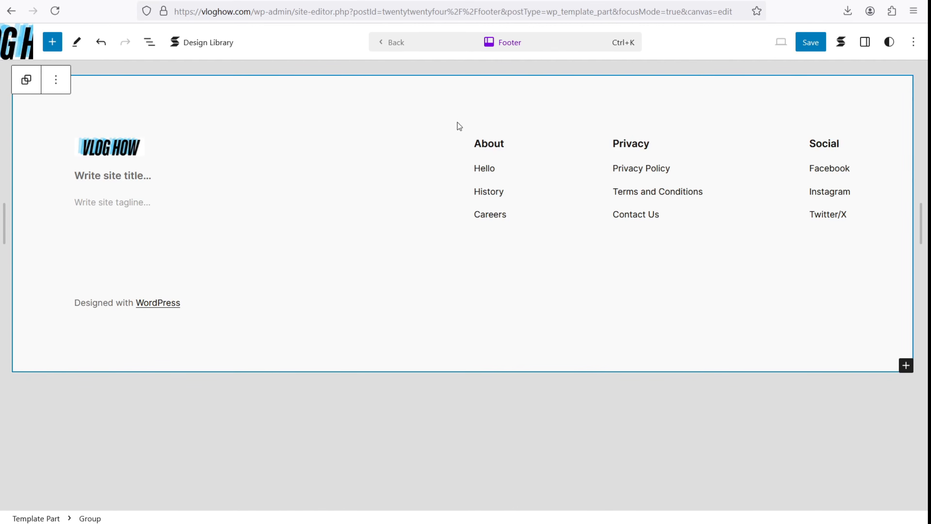
{"action": "mouse_move", "coordinate": [623, 185]}
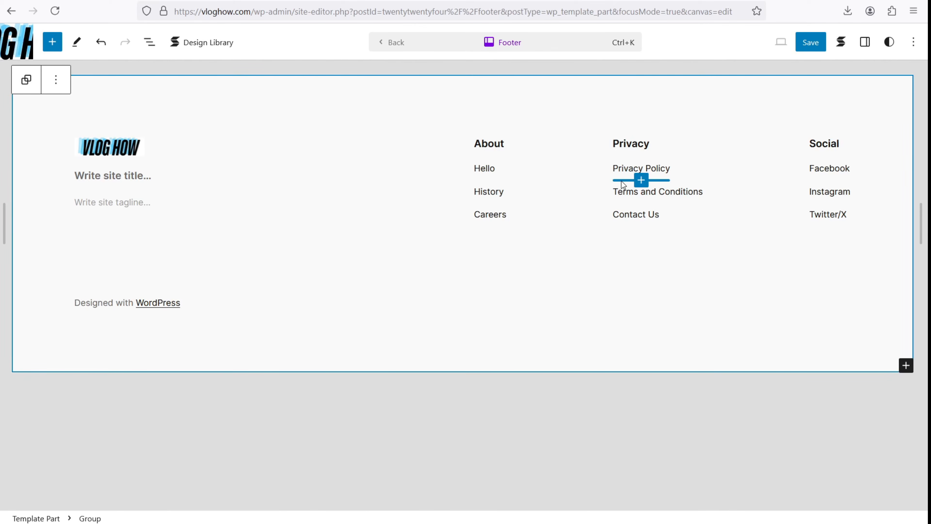
Replace the 'Designed with WordPress' credit with 'Copyright Vlog How | Privacy | Terms'.
{"action": "left_click", "coordinate": [95, 303]}
{"action": "left_click", "coordinate": [181, 303]}
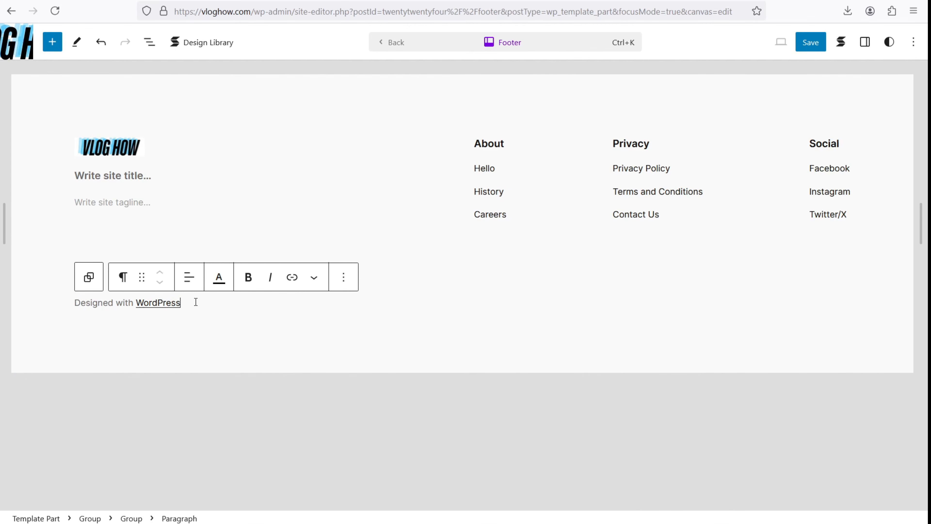
{"action": "key", "text": "BackSpace"}
{"action": "key", "text": "BackSpace"}
{"action": "key", "text": "BackSpace"}
{"action": "key", "text": "BackSpace"}
{"action": "key", "text": "BackSpace"}
{"action": "key", "text": "BackSpace"}
{"action": "key", "text": "BackSpace"}
{"action": "key", "text": "BackSpace"}
{"action": "key", "text": "BackSpace"}
{"action": "key", "text": "BackSpace"}
{"action": "key", "text": "BackSpace"}
{"action": "key", "text": "BackSpace"}
{"action": "key", "text": "BackSpace"}
{"action": "key", "text": "BackSpace"}
{"action": "key", "text": "BackSpace"}
{"action": "key", "text": "BackSpace"}
{"action": "key", "text": "BackSpace"}
{"action": "key", "text": "BackSpace"}
{"action": "key", "text": "BackSpace"}
{"action": "key", "text": "BackSpace"}
{"action": "key", "text": "BackSpace"}
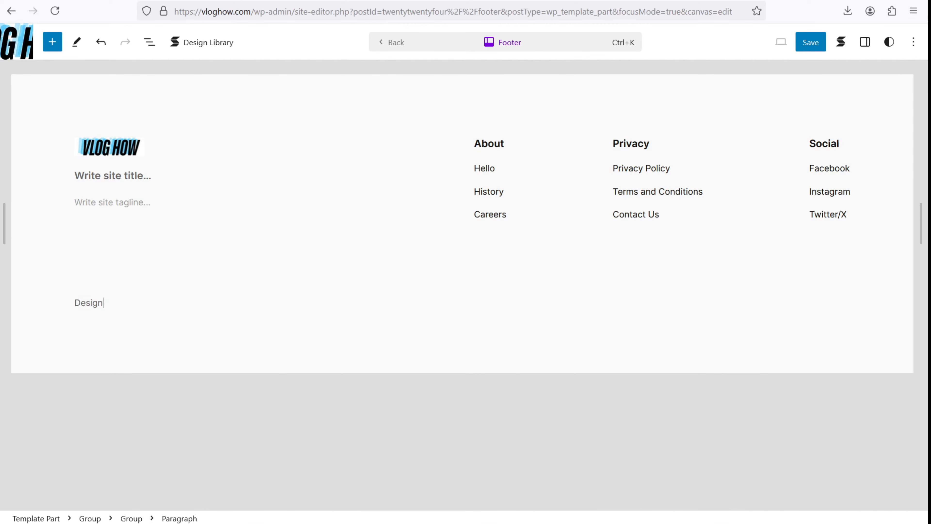
{"action": "key", "text": "BackSpace"}
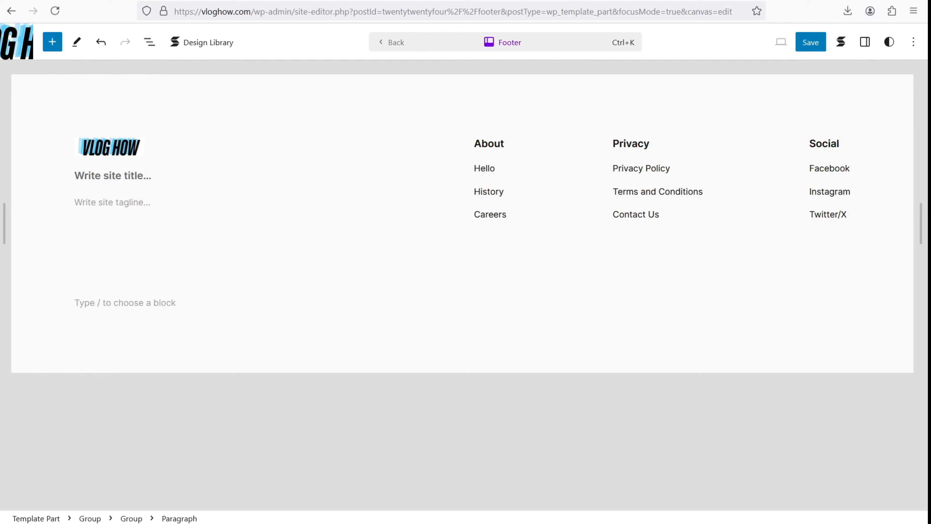
{"action": "type", "text": "Copyright"}
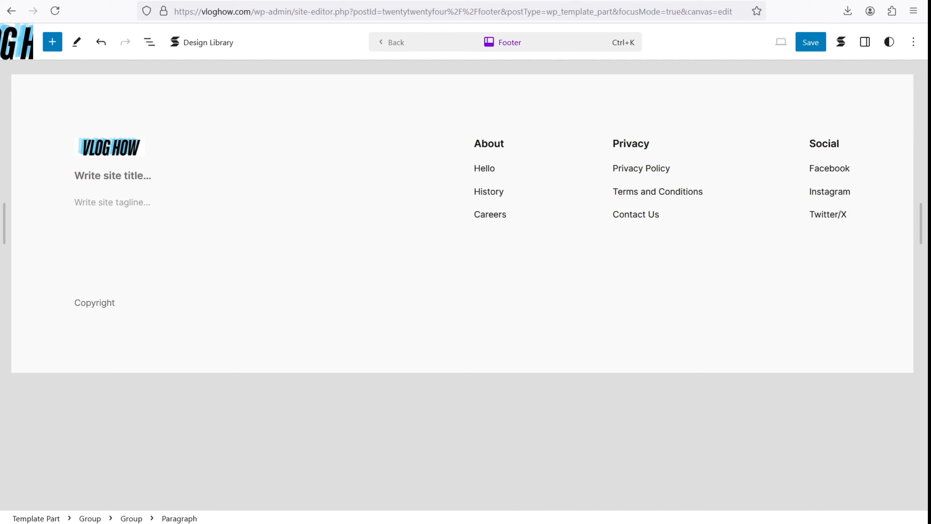
{"action": "type", "text": " Vlog How"}
{"action": "type", "text": "| Privacy | Terms |"}
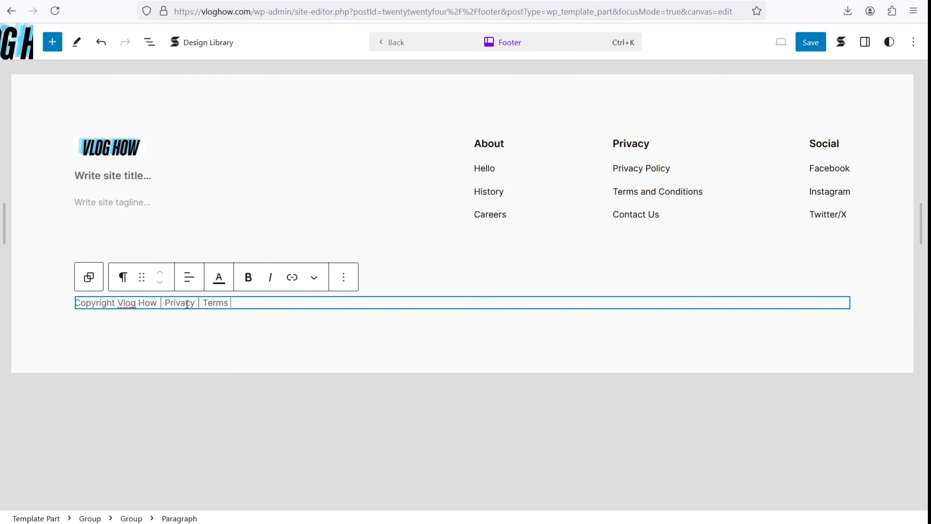
Link the word Privacy to vloghow.com/privacy-policy.
{"action": "left_click", "coordinate": [196, 303]}
{"action": "left_click_drag", "start_coordinate": [196, 303], "coordinate": [165, 303]}
{"action": "left_click", "coordinate": [293, 277]}
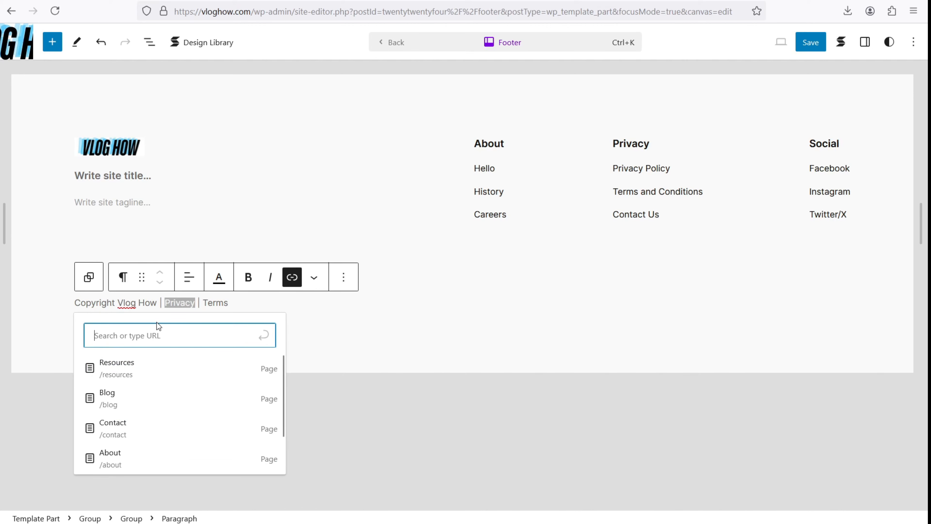
{"action": "type", "text": "vloghow"}
{"action": "type", "text": ".com"}
{"action": "type", "text": "/po"}
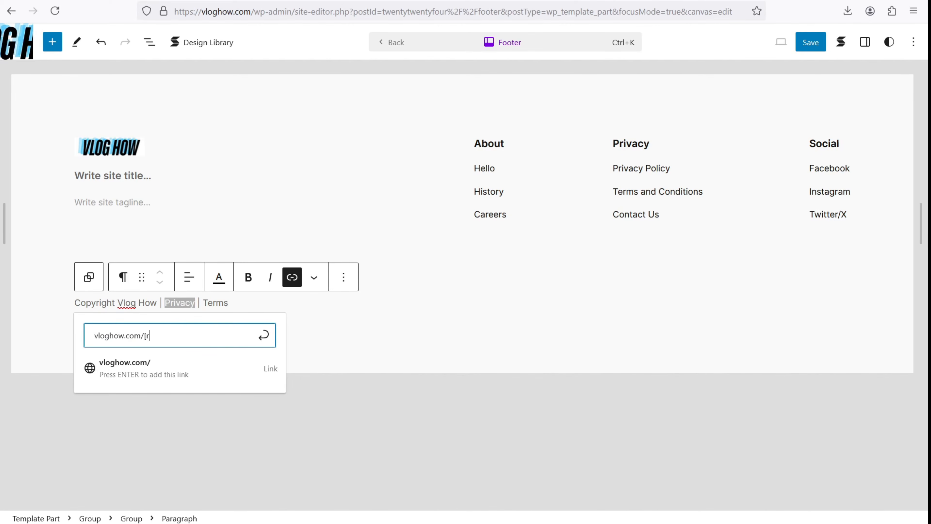
{"action": "key", "text": "BackSpace"}
{"action": "key", "text": "BackSpace"}
{"action": "type", "text": "privacy-policy"}
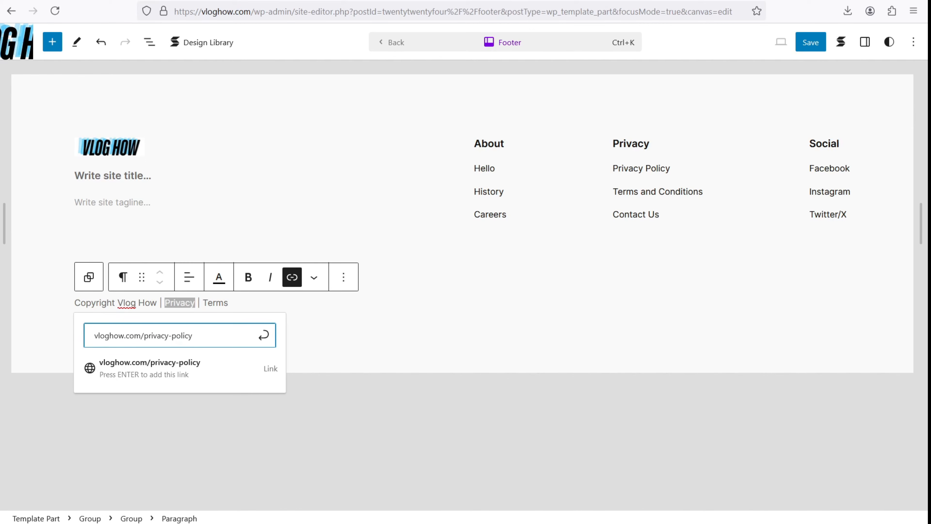
Change 'Vlog How' in the copyright line to 'VlogHow.com'.
{"action": "left_click", "coordinate": [126, 303]}
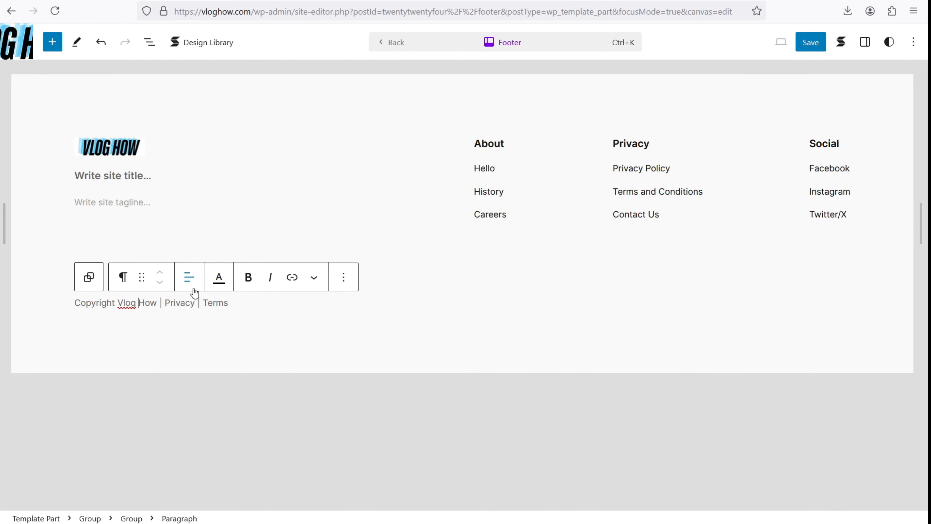
{"action": "key", "text": "BackSpace"}
{"action": "type", "text": ".com"}
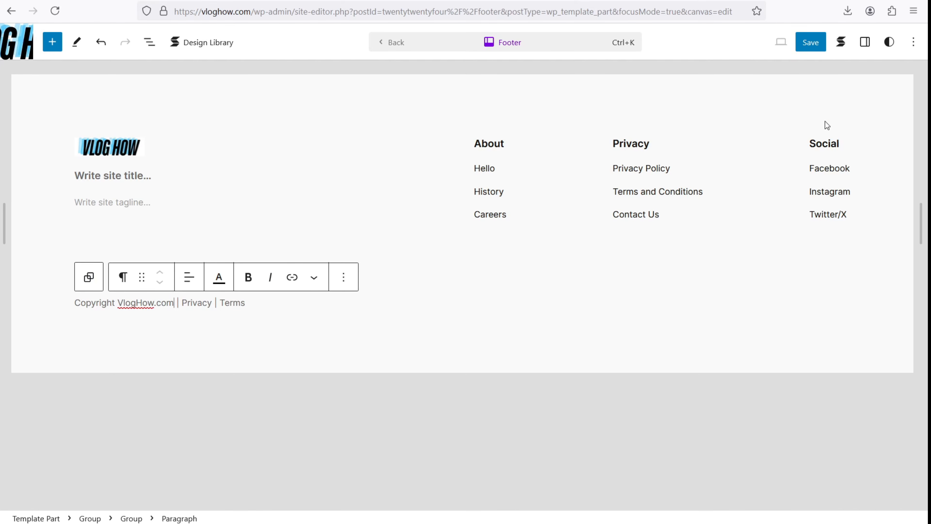
Preview the Keep up and four-column colophon footer designs, then apply 'Footer with centered logo and navigation'.
{"action": "left_click", "coordinate": [866, 42]}
{"action": "left_click", "coordinate": [393, 99]}
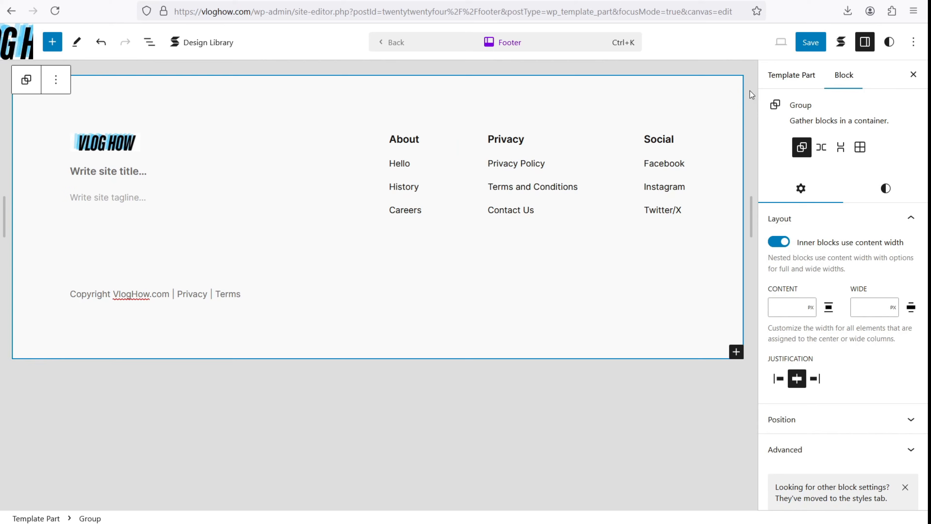
{"action": "left_click", "coordinate": [797, 76]}
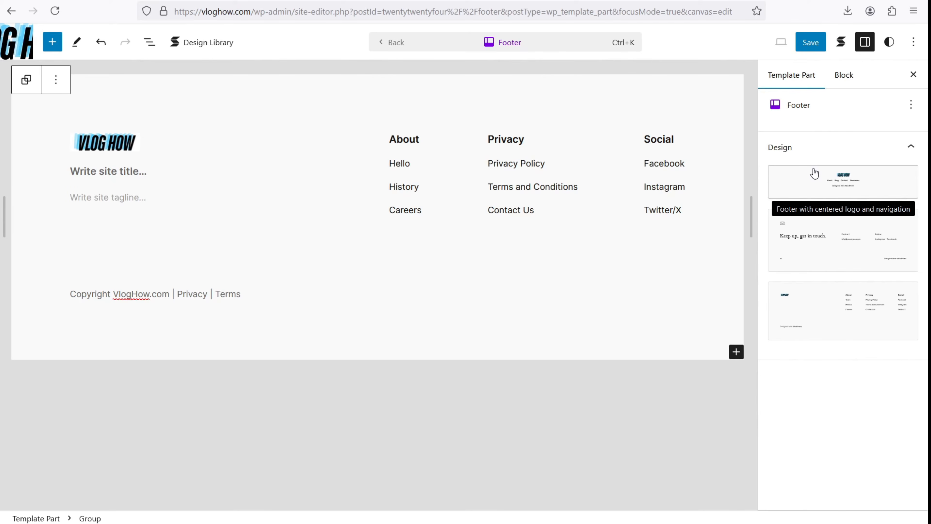
{"action": "left_click", "coordinate": [831, 178]}
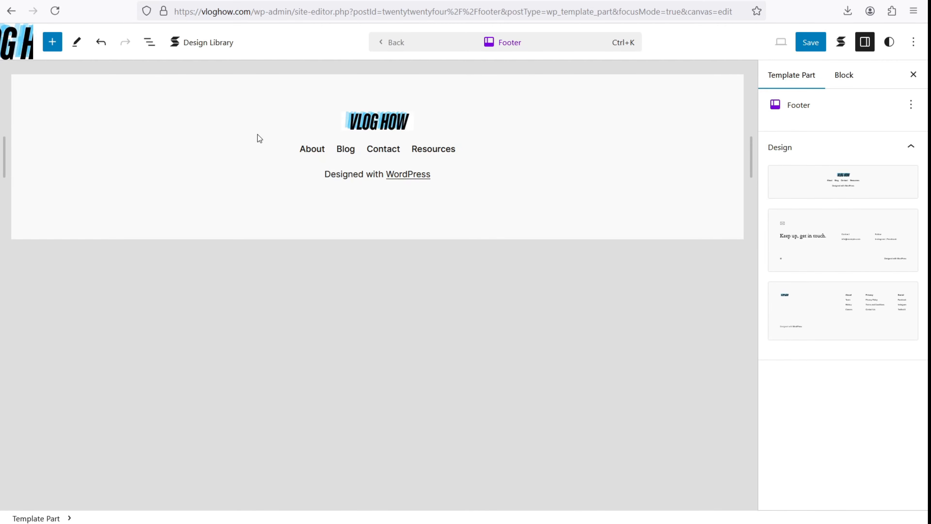
{"action": "left_click", "coordinate": [827, 259]}
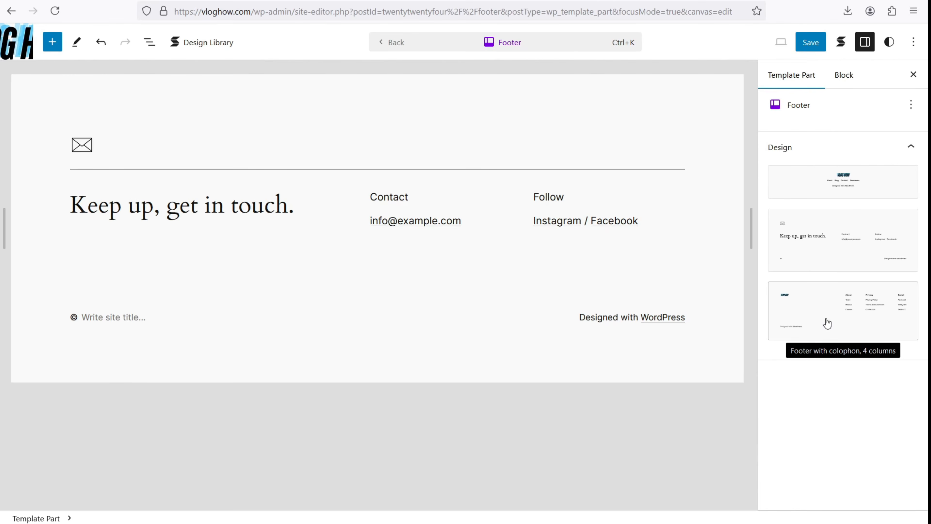
{"action": "left_click", "coordinate": [828, 323]}
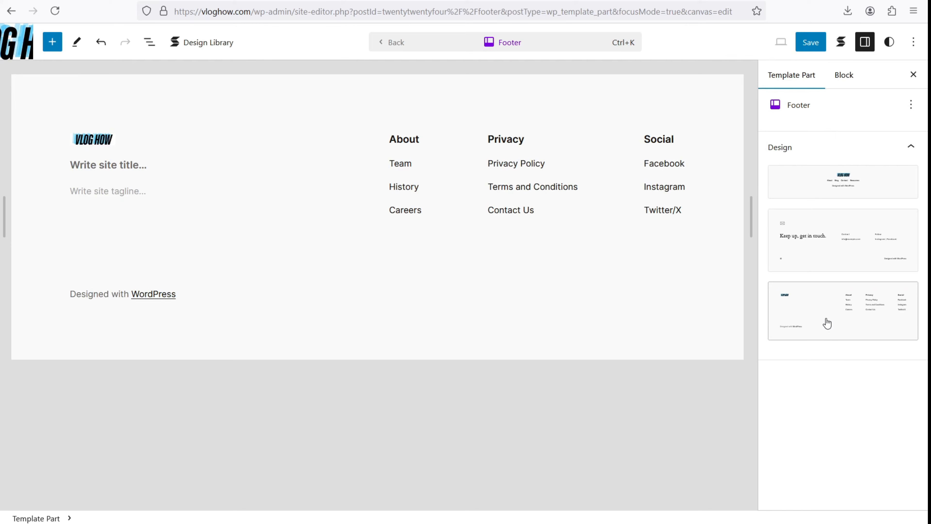
{"action": "left_click", "coordinate": [809, 178]}
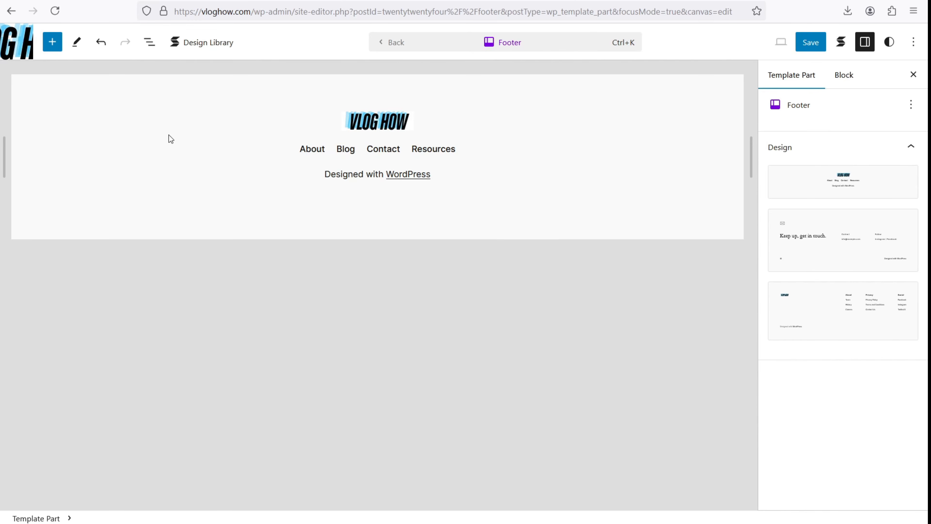
Select the new footer's surrounding Stack group and show its block settings.
{"action": "left_click", "coordinate": [343, 175]}
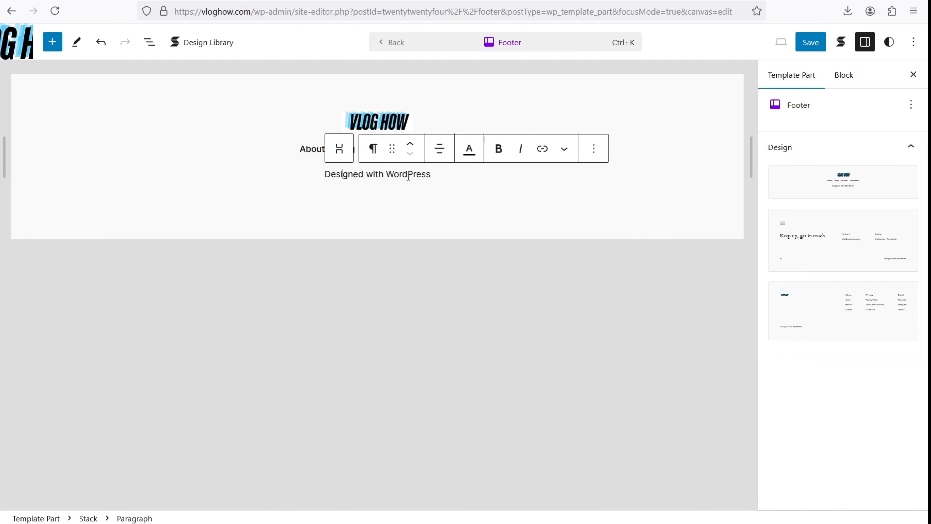
{"action": "left_click", "coordinate": [290, 111]}
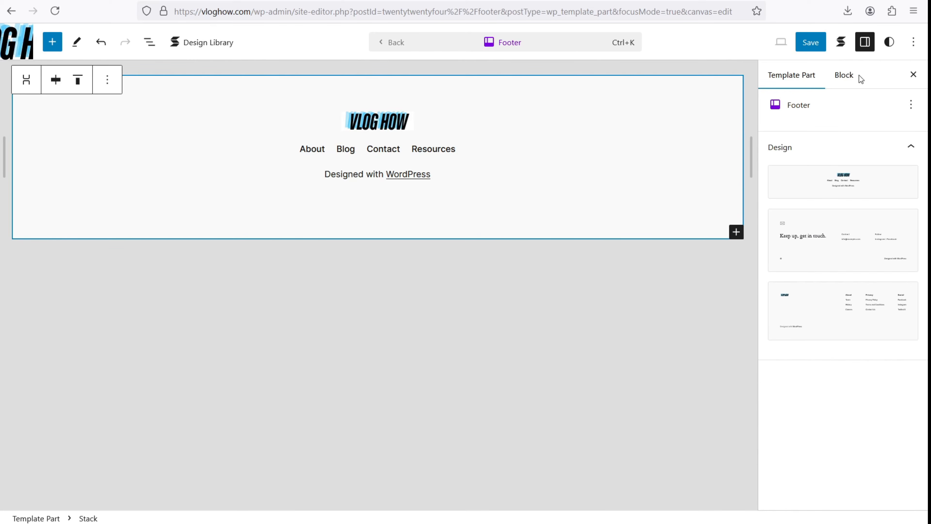
{"action": "left_click", "coordinate": [845, 75]}
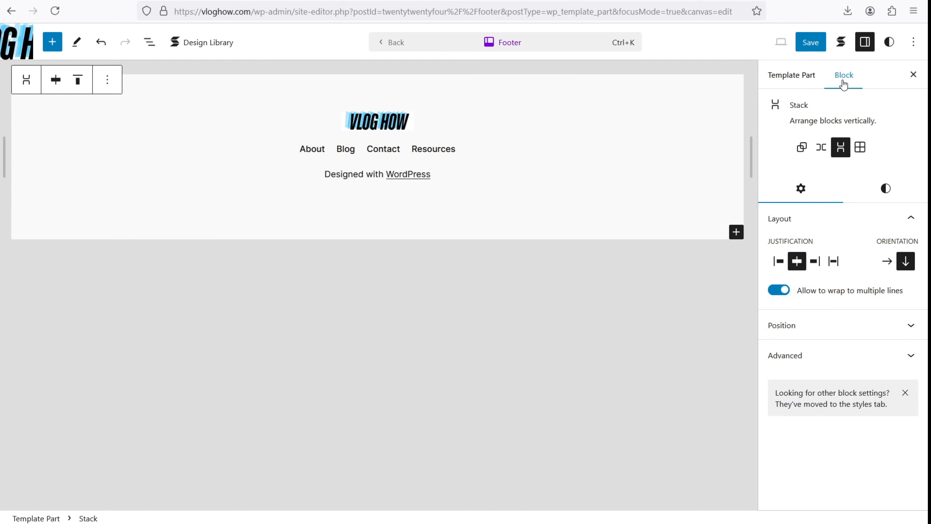
Give the footer orange text and a light gray Contrast / Three background.
{"action": "left_click", "coordinate": [884, 189]}
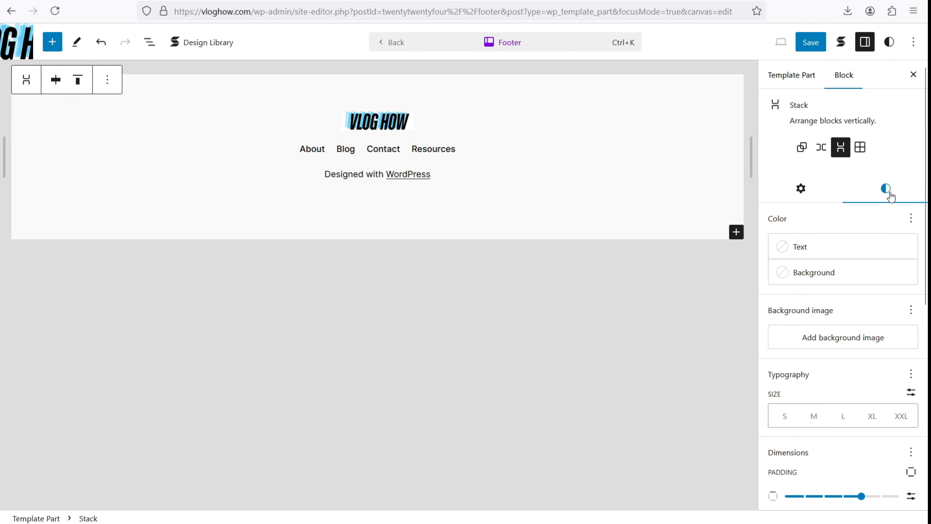
{"action": "left_click", "coordinate": [816, 246]}
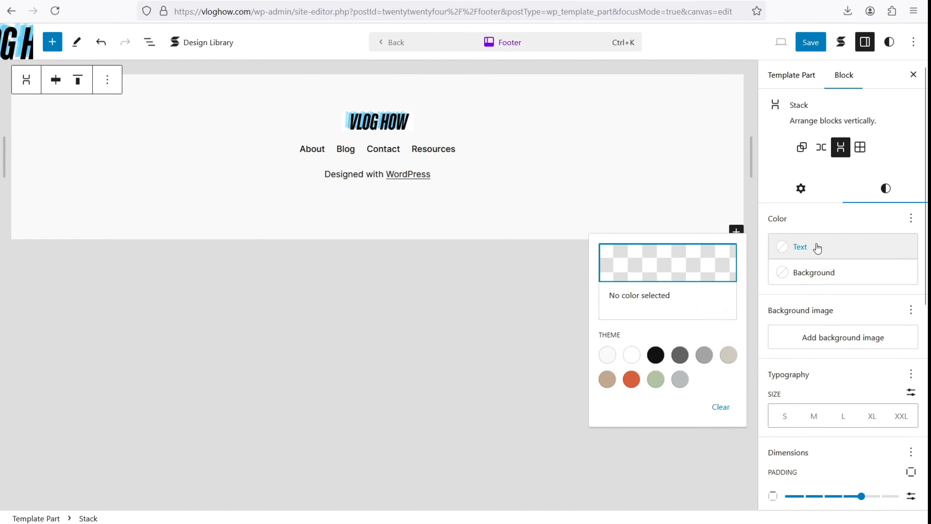
{"action": "left_click", "coordinate": [677, 358]}
{"action": "left_click", "coordinate": [680, 380]}
{"action": "left_click", "coordinate": [656, 379]}
{"action": "left_click", "coordinate": [634, 382]}
{"action": "left_click", "coordinate": [830, 275]}
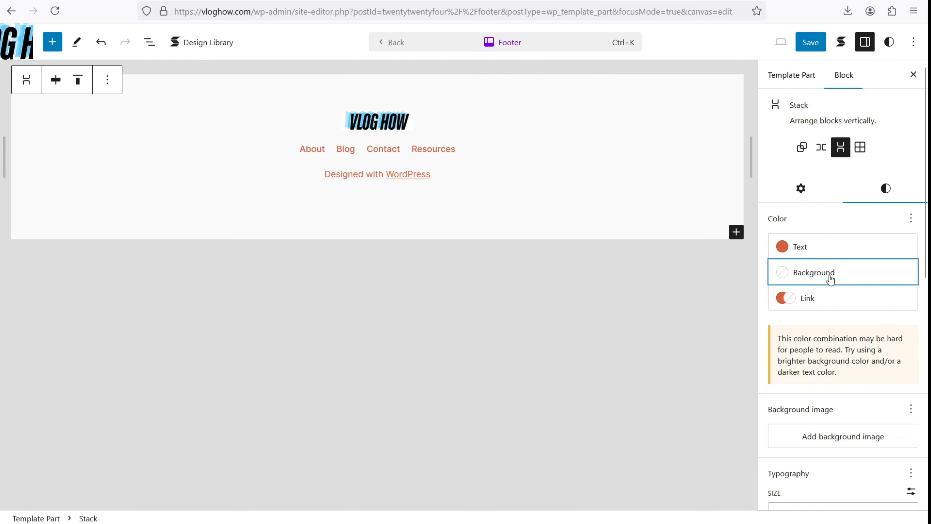
{"action": "left_click", "coordinate": [632, 410]}
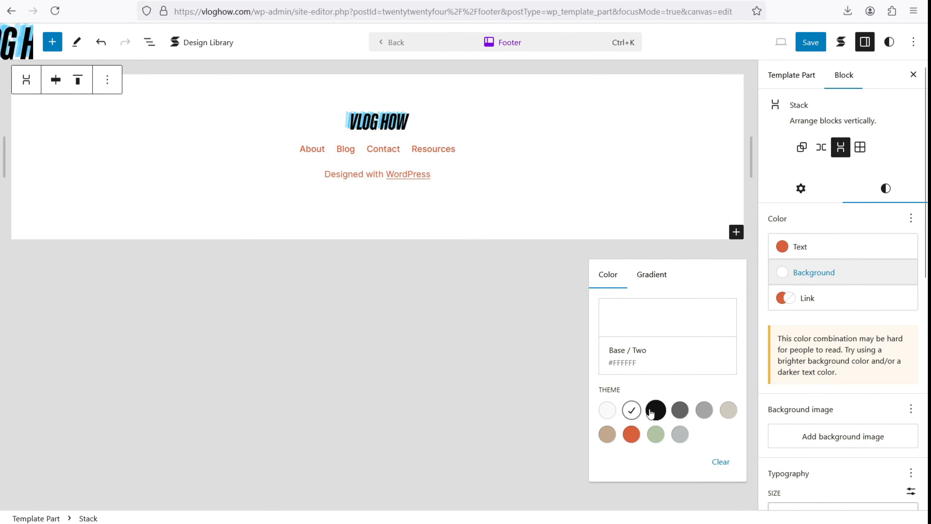
{"action": "left_click", "coordinate": [656, 410]}
{"action": "left_click", "coordinate": [680, 410]}
{"action": "left_click", "coordinate": [705, 411]}
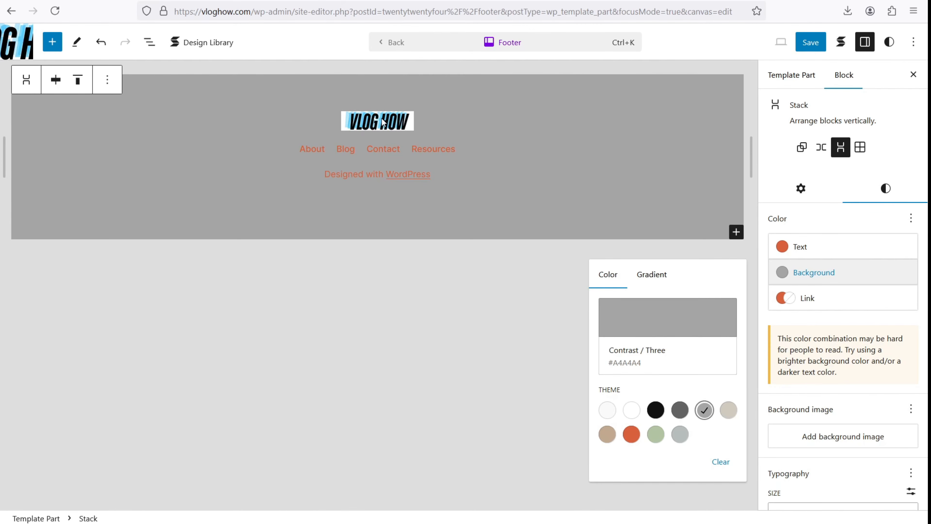
Set the footer type size to XXL and its top and bottom padding to 4.
{"action": "scroll", "coordinate": [808, 339], "scroll_direction": "down", "scroll_amount": 3}
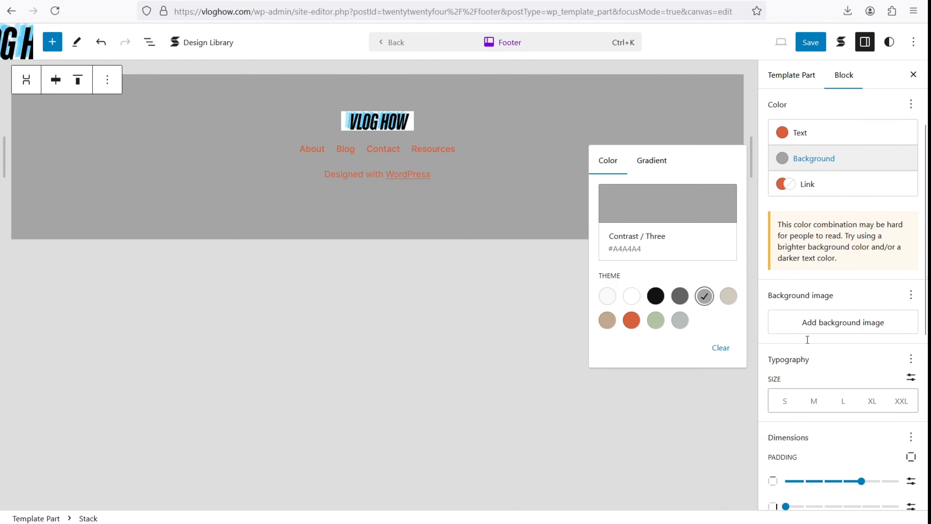
{"action": "scroll", "coordinate": [816, 286], "scroll_direction": "down", "scroll_amount": 3}
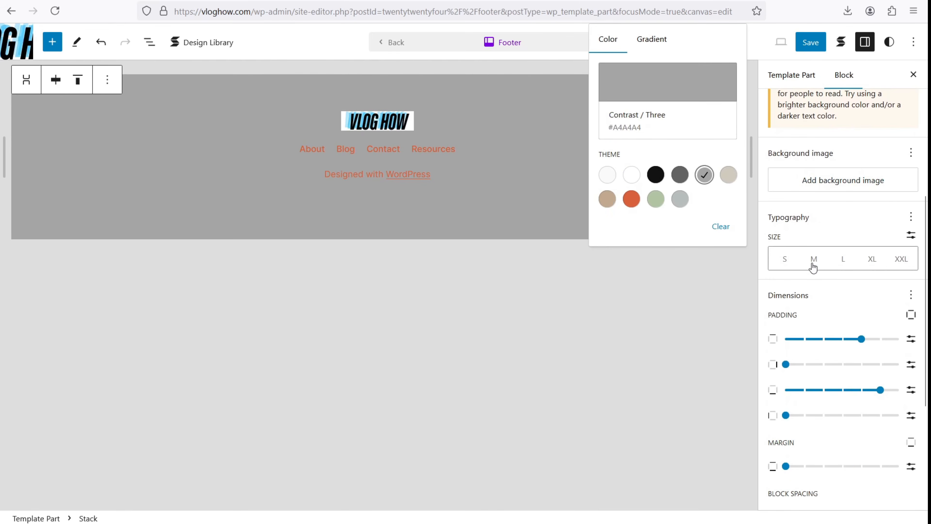
{"action": "left_click", "coordinate": [842, 262]}
{"action": "left_click", "coordinate": [876, 264]}
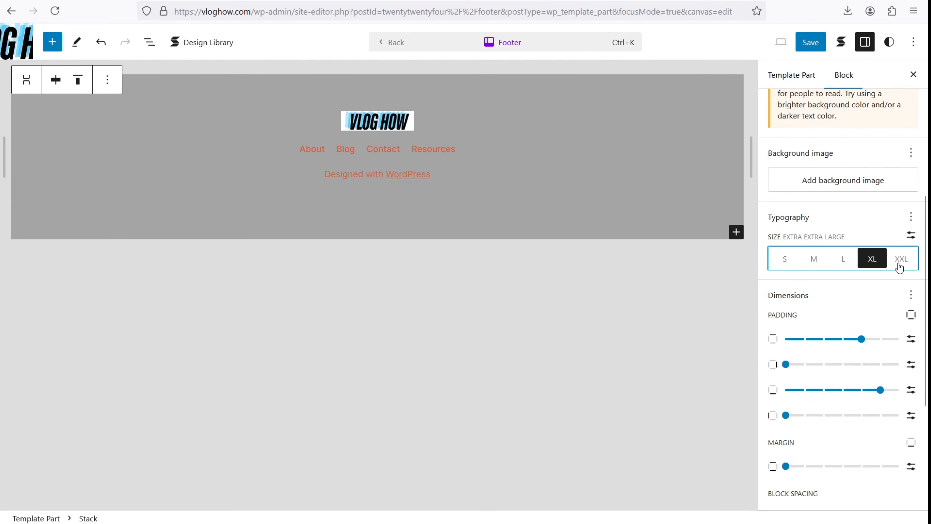
{"action": "left_click", "coordinate": [899, 266]}
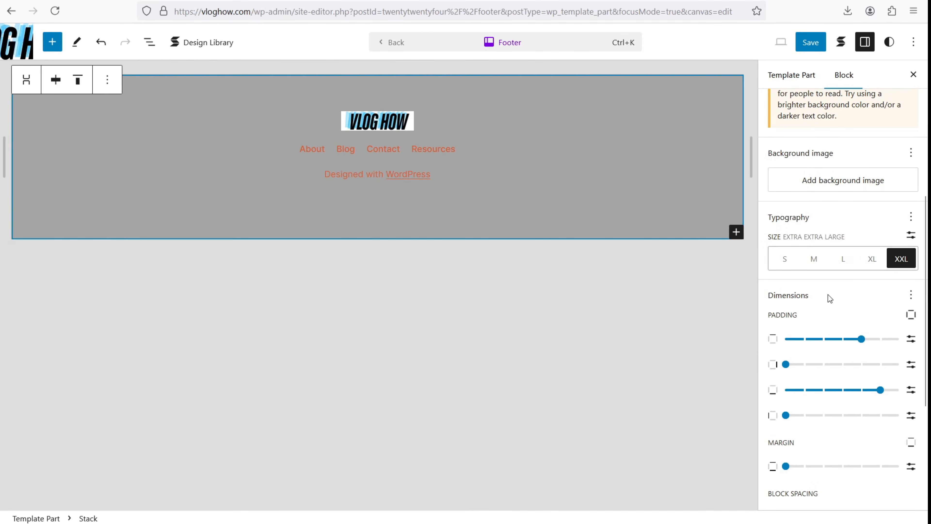
{"action": "left_click_drag", "start_coordinate": [861, 340], "coordinate": [861, 342]}
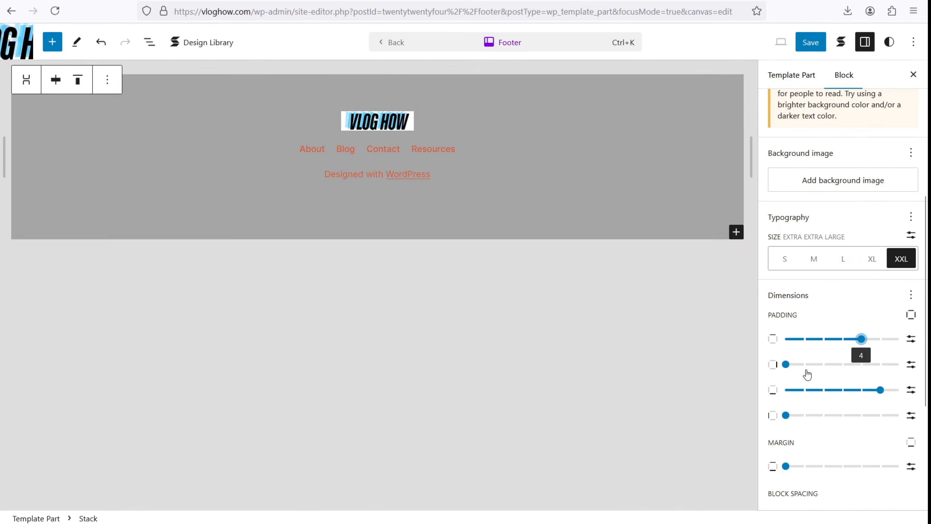
{"action": "left_click_drag", "start_coordinate": [880, 390], "coordinate": [862, 390]}
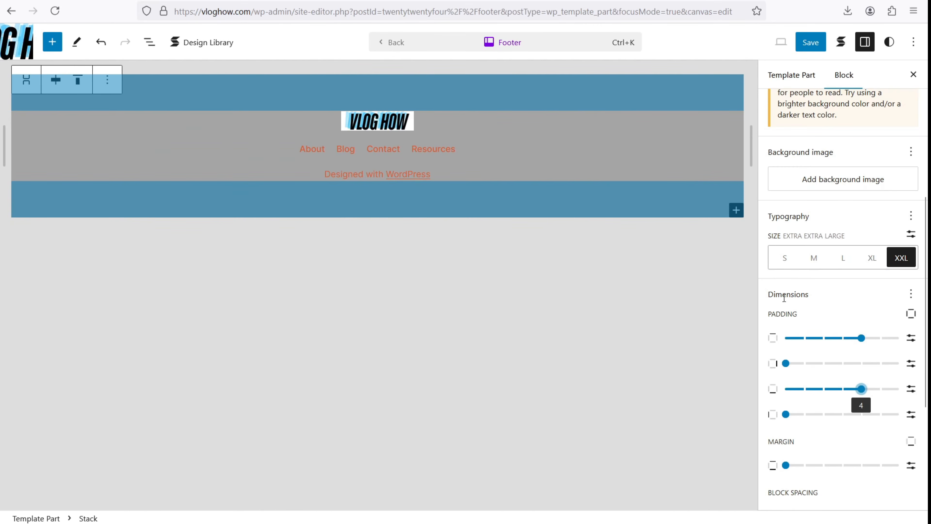
{"action": "scroll", "coordinate": [784, 298], "scroll_direction": "down", "scroll_amount": 5}
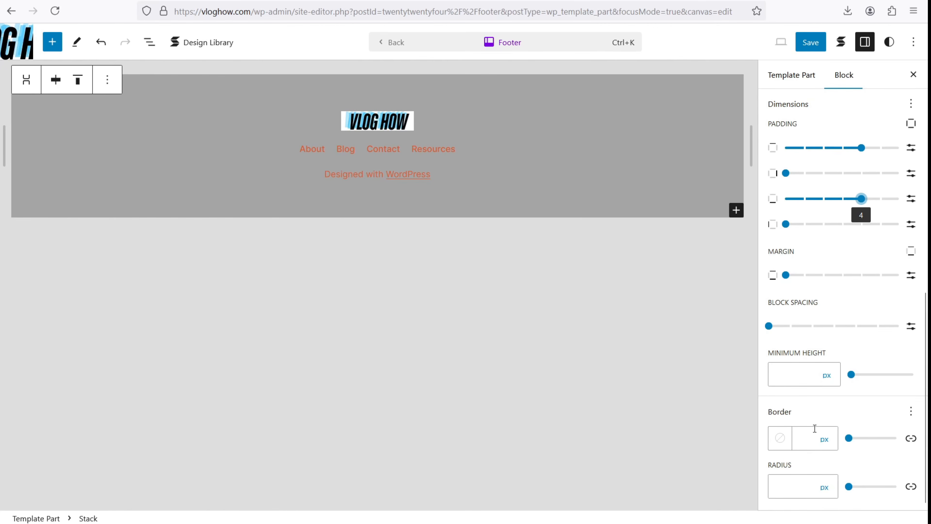
Give the footer a 1 px border, with bottom, left and right sides set to 0.
{"action": "left_click", "coordinate": [806, 443]}
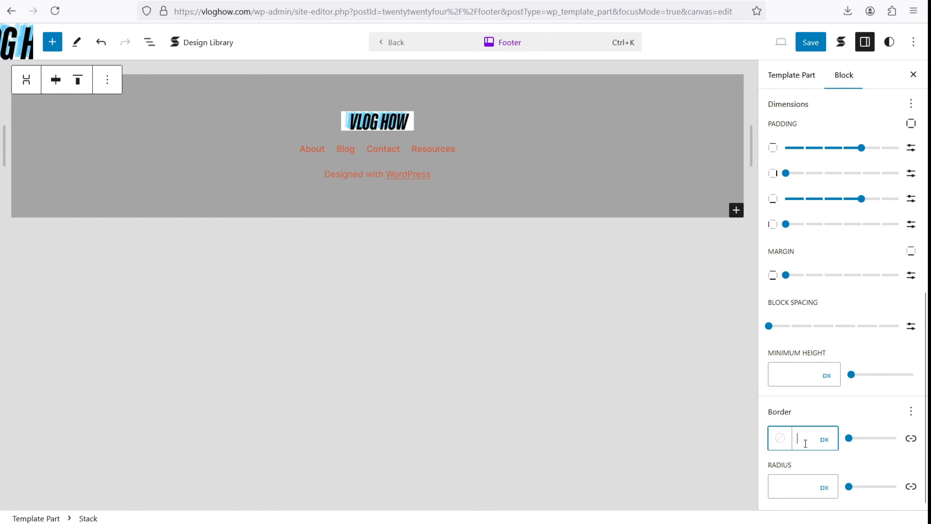
{"action": "type", "text": "1"}
{"action": "left_click", "coordinate": [911, 438]}
{"action": "scroll", "coordinate": [903, 437], "scroll_direction": "down", "scroll_amount": 2}
{"action": "left_click", "coordinate": [843, 437]}
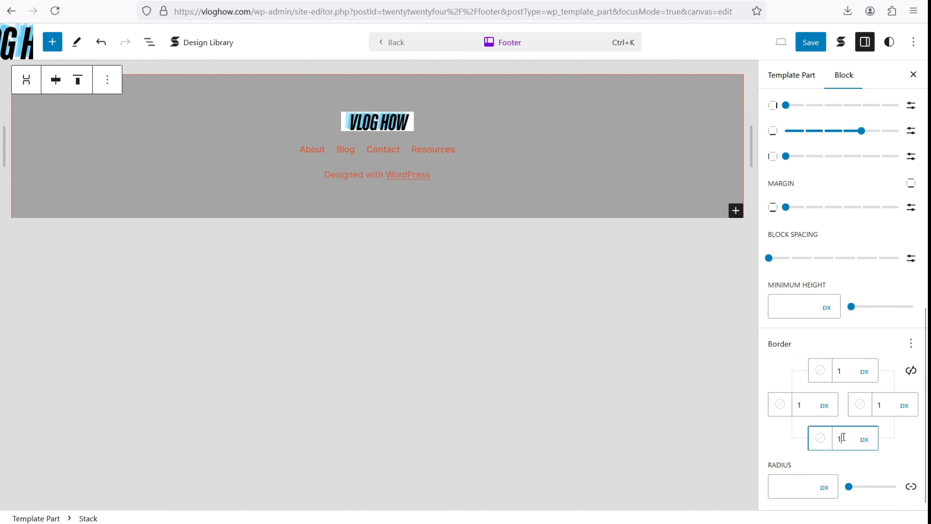
{"action": "type", "text": "0"}
{"action": "left_click", "coordinate": [809, 405]}
{"action": "key", "text": "BackSpace"}
{"action": "type", "text": "0"}
{"action": "left_click", "coordinate": [891, 403]}
{"action": "key", "text": "BackSpace"}
{"action": "type", "text": "0"}
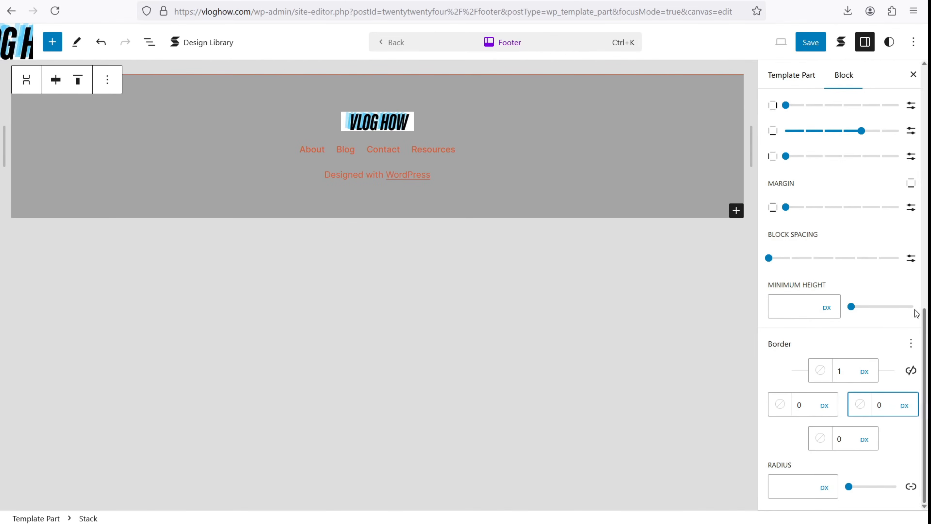
Test rounded corners, return the border radius to 0, and hide the settings sidebar.
{"action": "left_click_drag", "start_coordinate": [850, 489], "coordinate": [887, 488]}
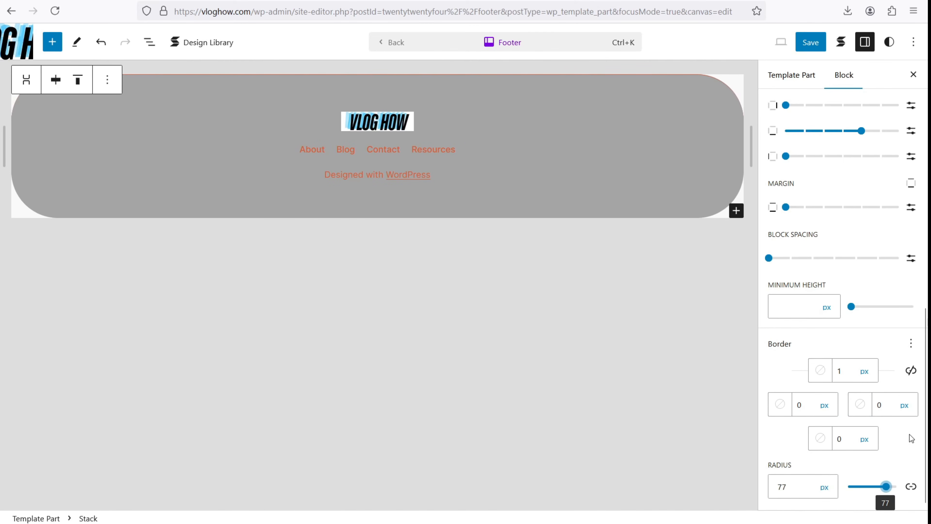
{"action": "left_click_drag", "start_coordinate": [887, 488], "coordinate": [839, 488]}
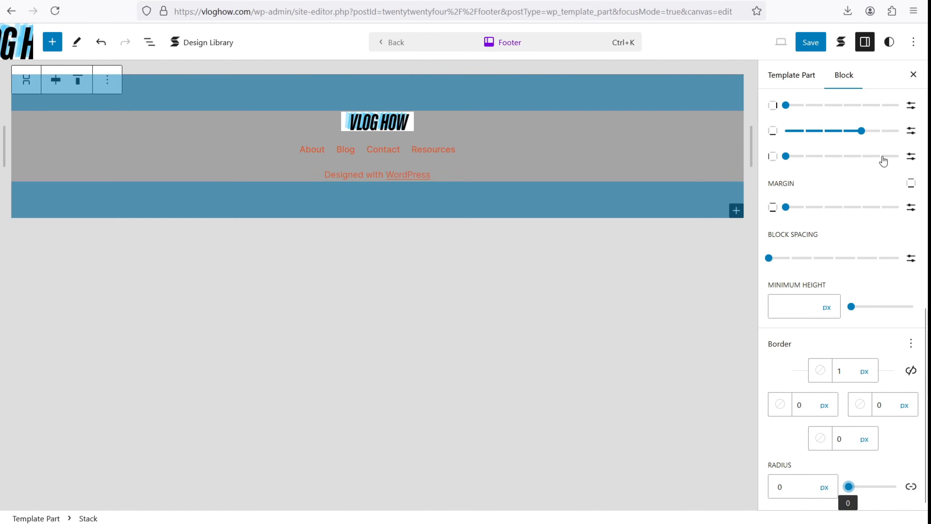
{"action": "left_click", "coordinate": [913, 78]}
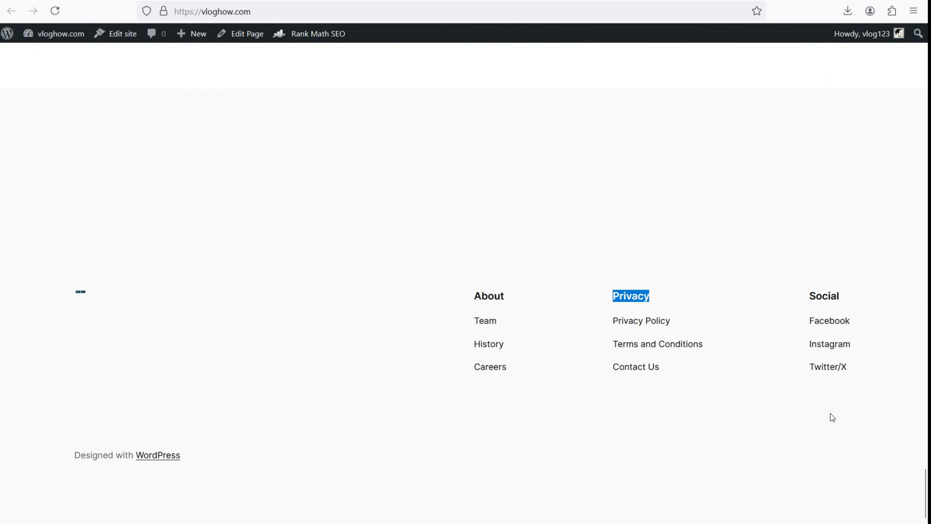
Scroll the live site to the top, showing the VLOG HOW logo, menu and Mini Course button.
{"action": "left_click_drag", "start_coordinate": [927, 497], "coordinate": [928, 55]}
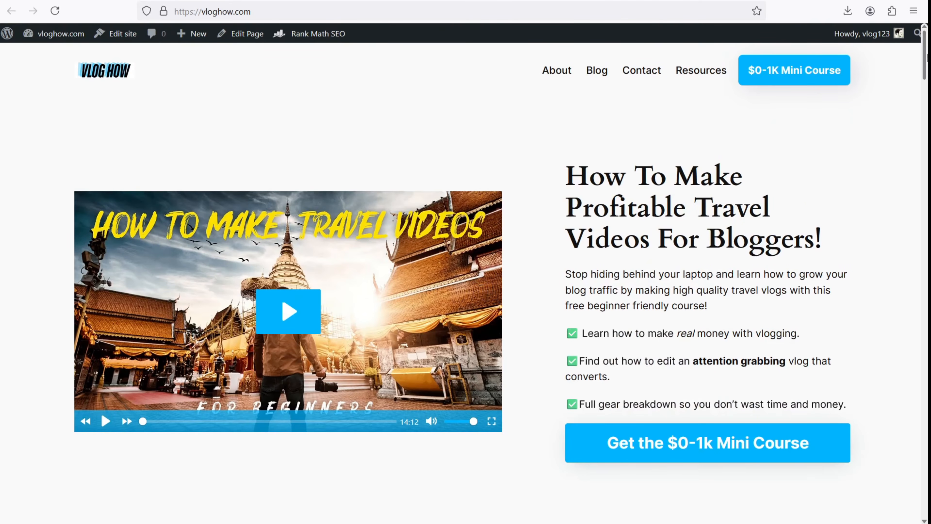
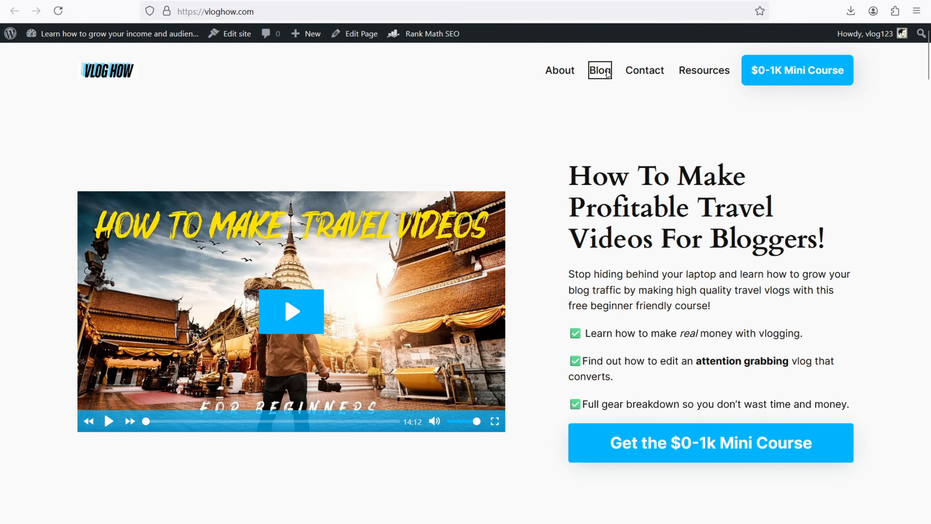
Go to the Blog page from the header menu and select /blog/ in the address bar.
{"action": "right_click", "coordinate": [592, 73]}
{"action": "key", "text": "Escape"}
{"action": "left_click", "coordinate": [592, 74]}
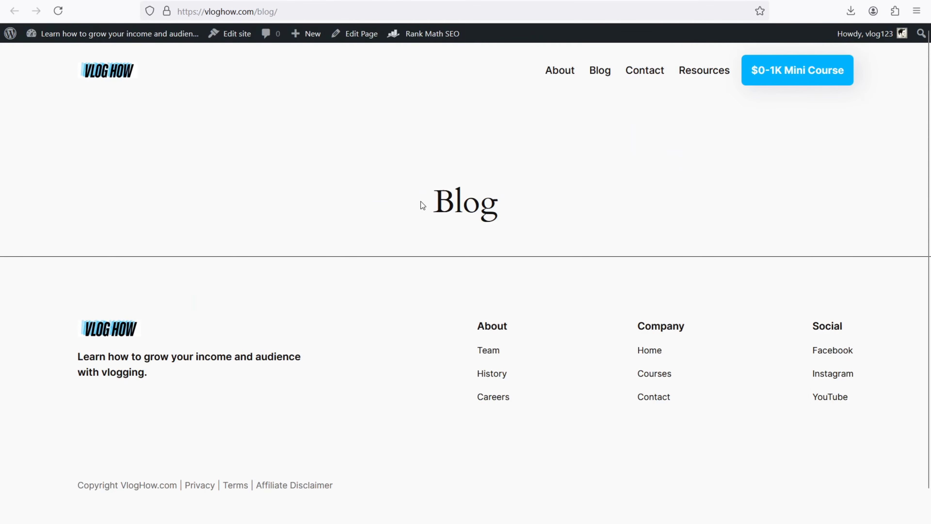
{"action": "left_click_drag", "start_coordinate": [286, 13], "coordinate": [254, 12]}
{"action": "left_click", "coordinate": [45, 173]}
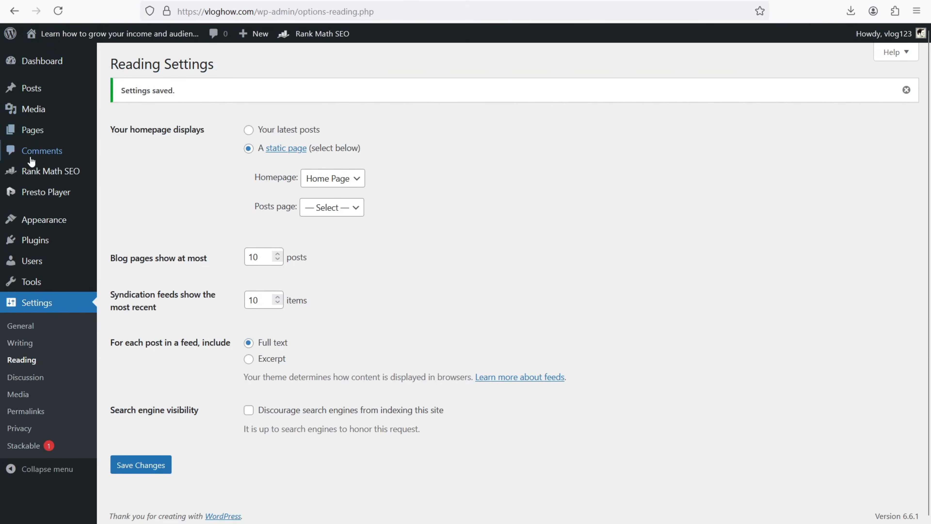
Open the Blog page from the Pages list in the editor and dismiss the pattern chooser.
{"action": "left_click", "coordinate": [31, 133]}
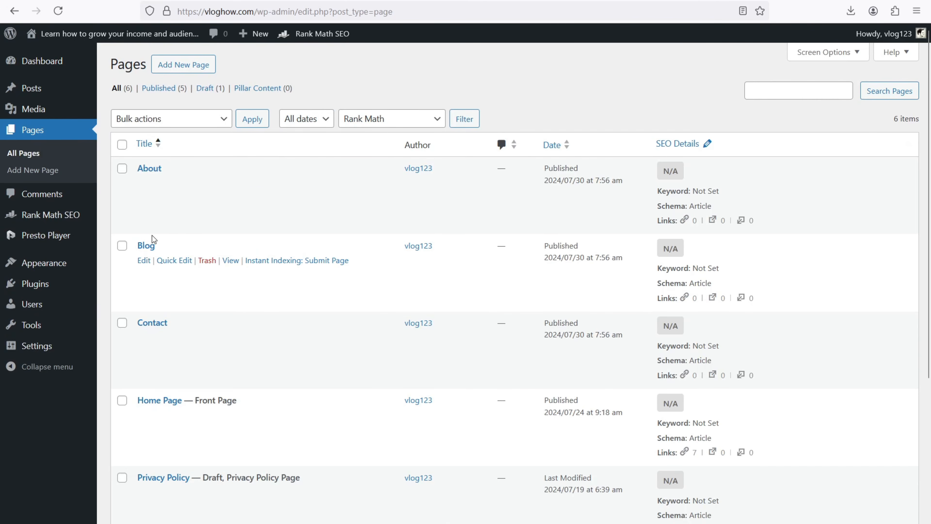
{"action": "left_click", "coordinate": [149, 248]}
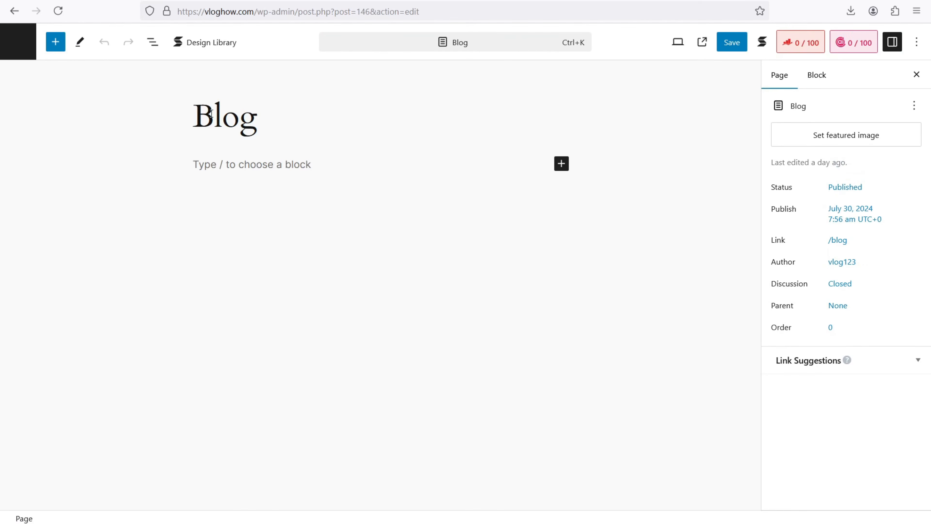
{"action": "left_click", "coordinate": [882, 74]}
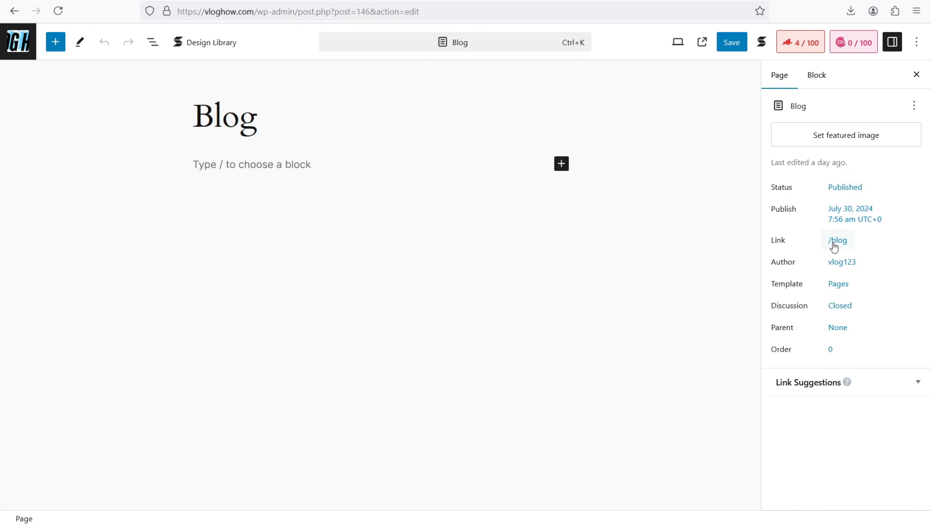
Return to the pages list, go to Settings > Reading, and open the Posts page dropdown.
{"action": "left_click", "coordinate": [21, 41]}
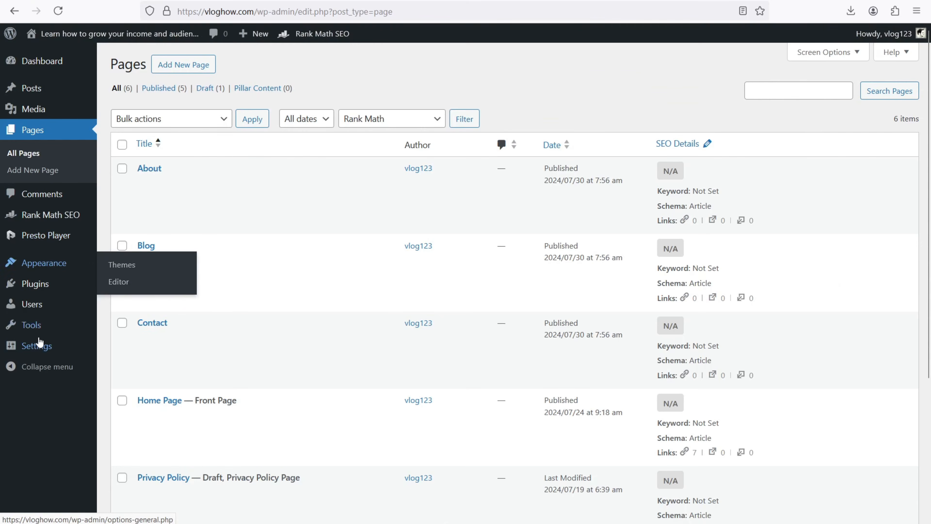
{"action": "mouse_move", "coordinate": [40, 347]}
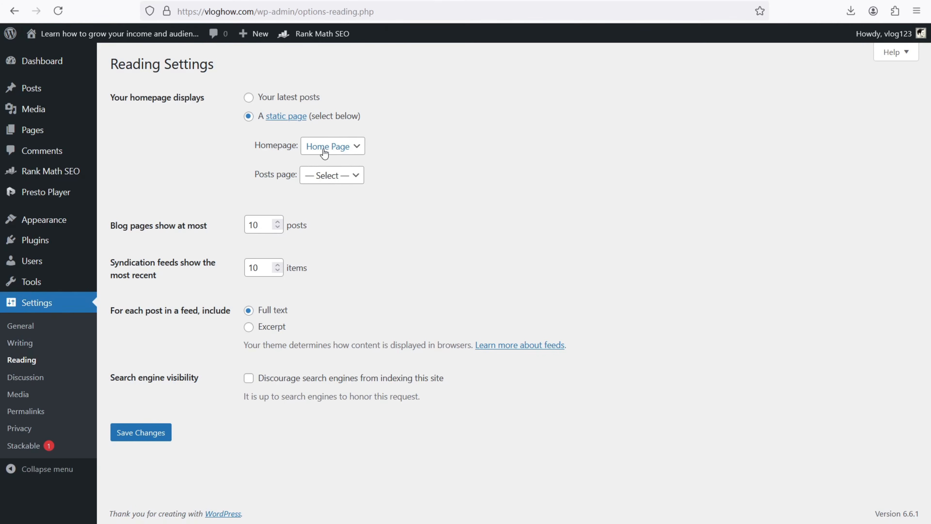
{"action": "left_click", "coordinate": [330, 179]}
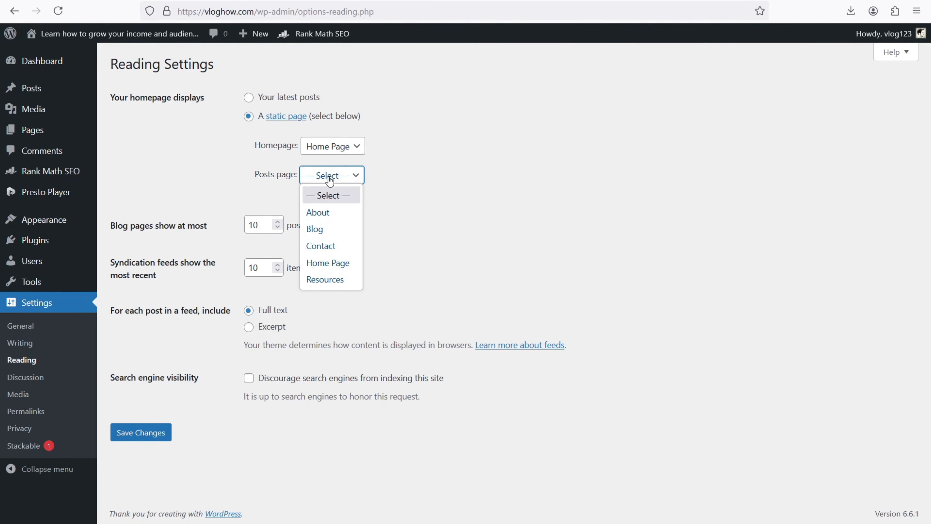
Set the Posts page to Blog, save, and reload /blog/ on the site.
{"action": "left_click", "coordinate": [324, 229]}
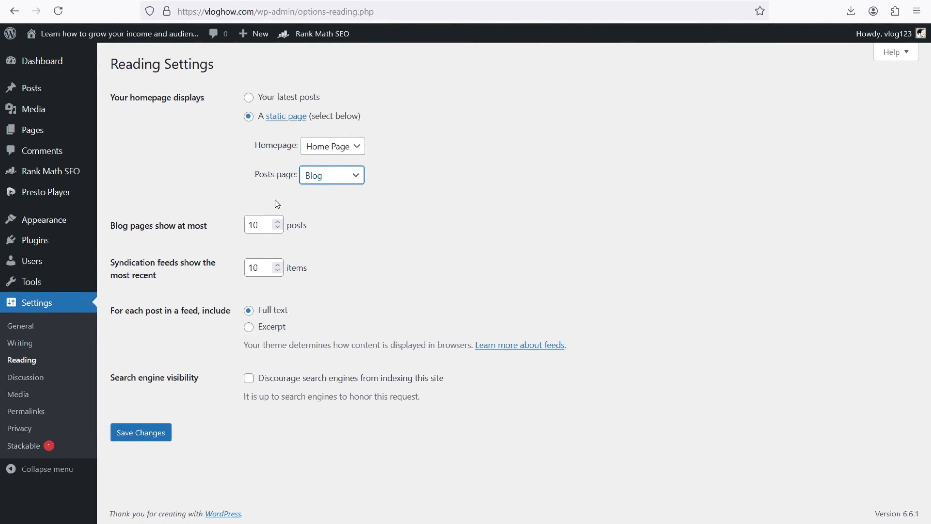
{"action": "left_click", "coordinate": [140, 433]}
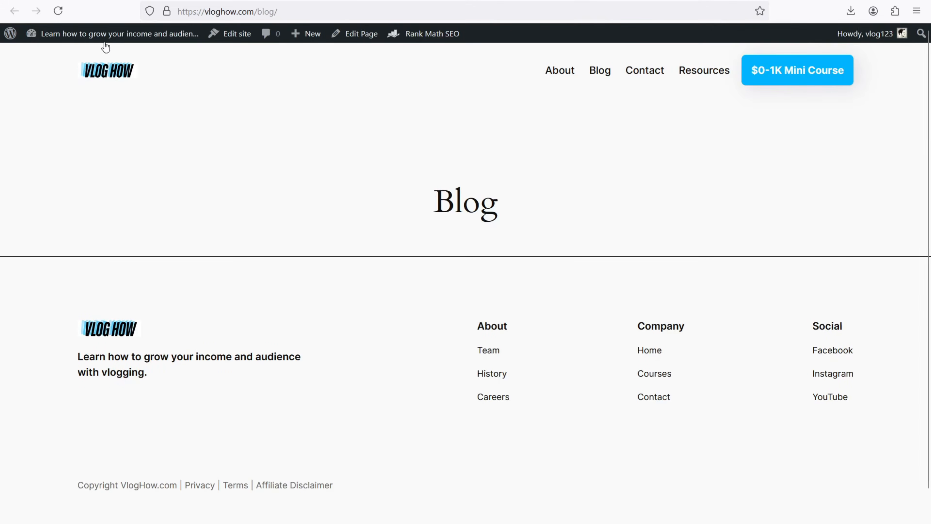
{"action": "left_click", "coordinate": [58, 10]}
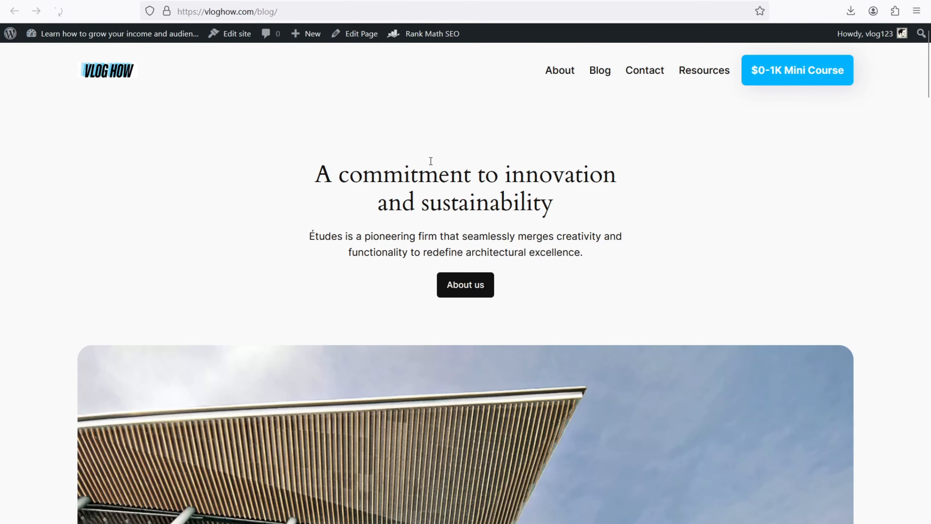
{"action": "mouse_move", "coordinate": [928, 69]}
{"action": "left_mouse_down"}
{"action": "mouse_move", "coordinate": [929, 223]}
{"action": "mouse_move", "coordinate": [923, 71]}
{"action": "left_mouse_up"}
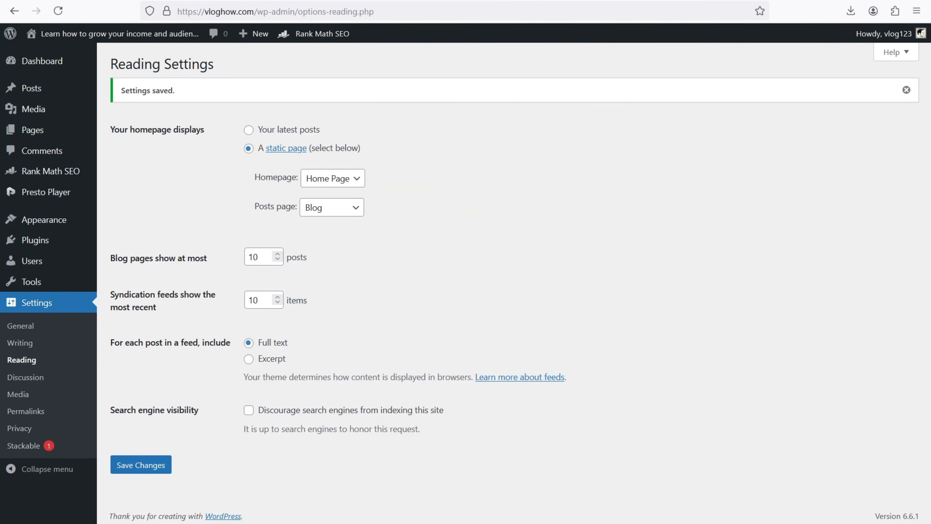
Reset the Posts page to — Select —, save the Reading Settings, and reload /blog/.
{"action": "left_click", "coordinate": [325, 208]}
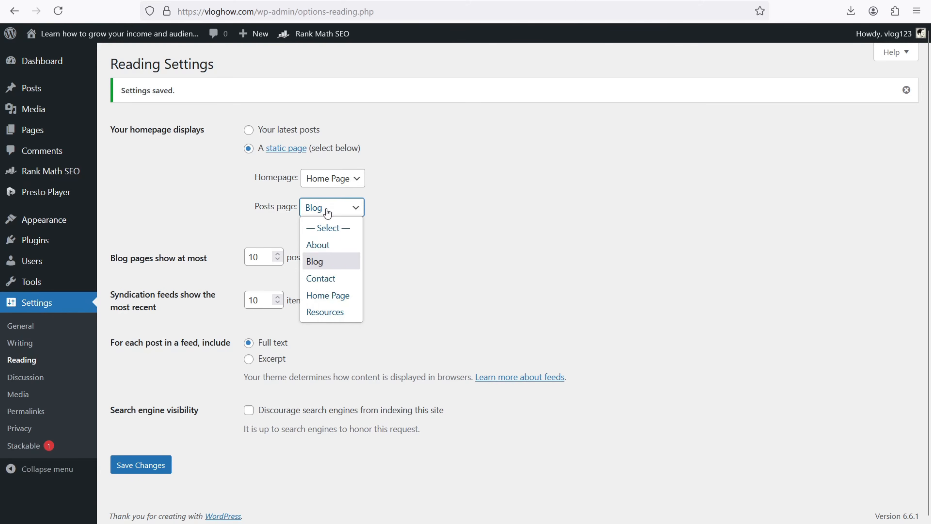
{"action": "left_click", "coordinate": [326, 228]}
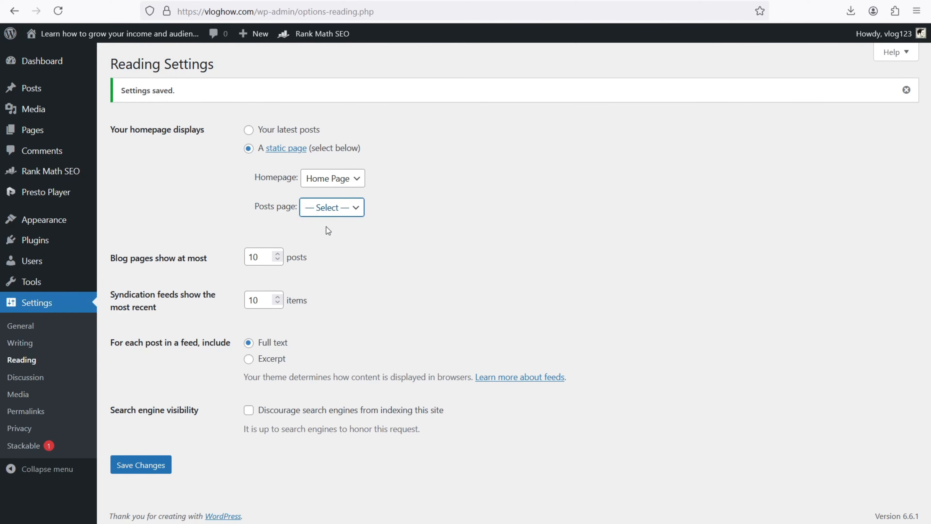
{"action": "left_click", "coordinate": [141, 467]}
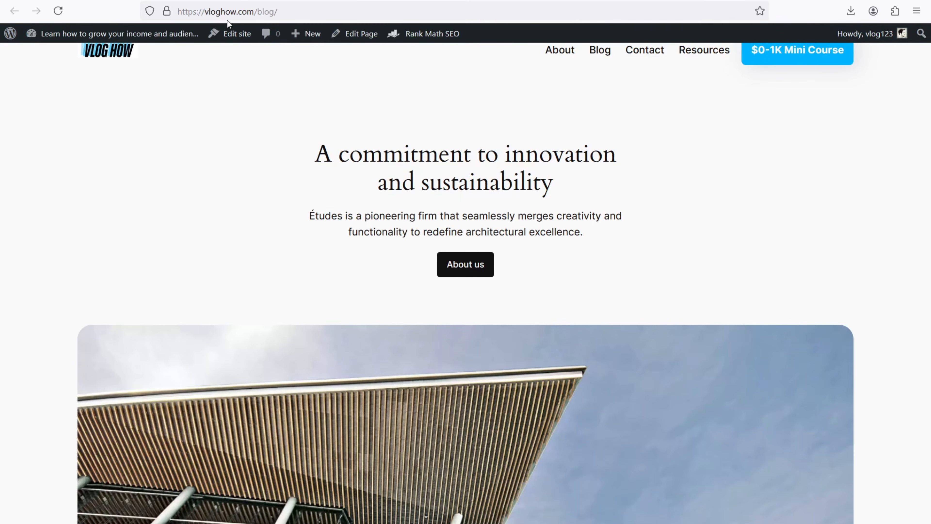
{"action": "left_click", "coordinate": [58, 10]}
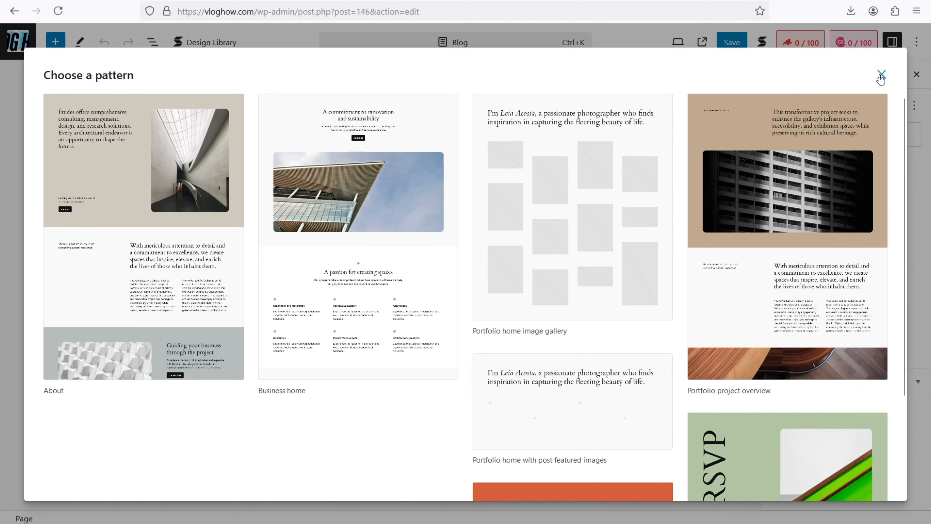
Swap the Blog page's template from Pages to Page with Sidebar, then click into the empty paragraph.
{"action": "left_click", "coordinate": [881, 75]}
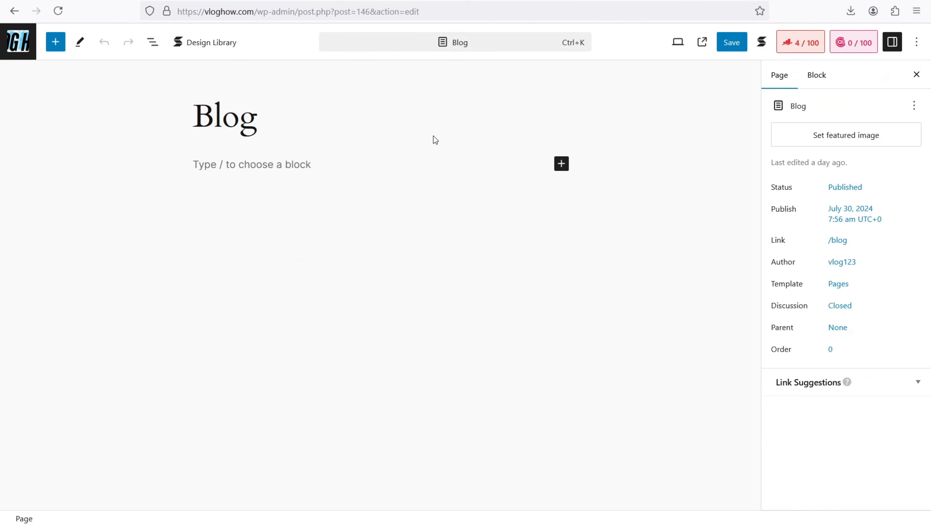
{"action": "left_click", "coordinate": [837, 287]}
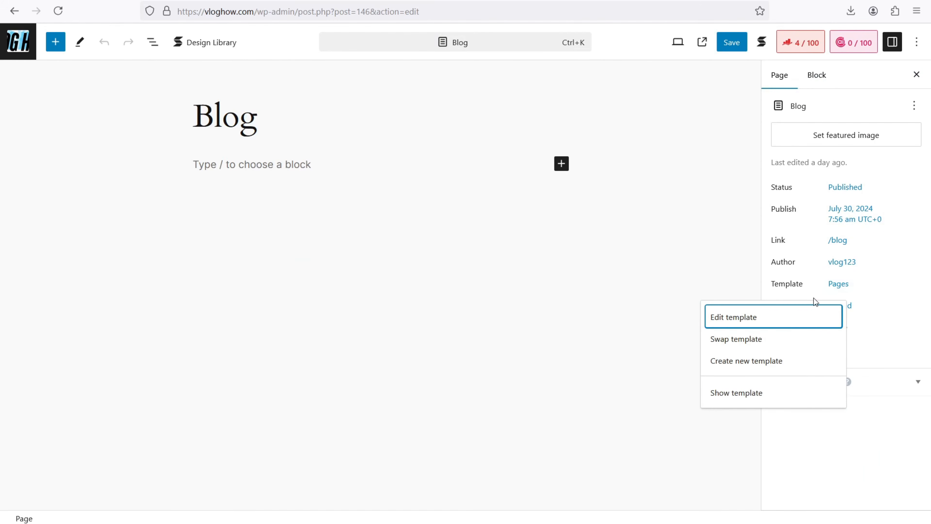
{"action": "left_click", "coordinate": [748, 343]}
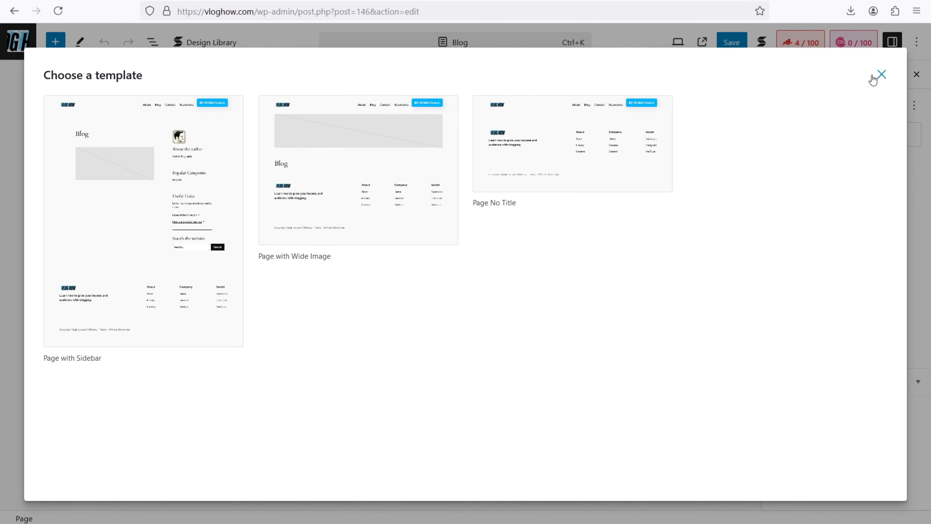
{"action": "left_click", "coordinate": [882, 75]}
{"action": "left_click_drag", "start_coordinate": [276, 121], "coordinate": [169, 103]}
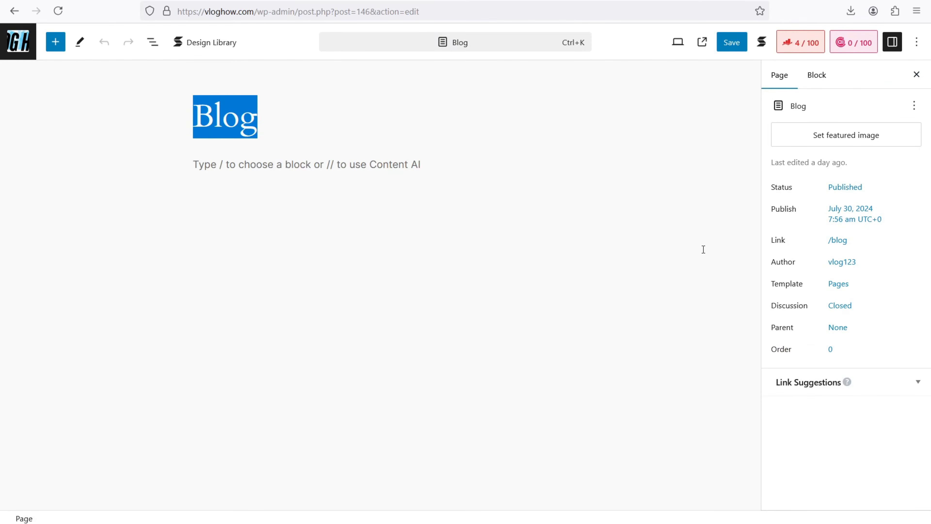
{"action": "left_click", "coordinate": [833, 288]}
{"action": "left_click", "coordinate": [754, 338]}
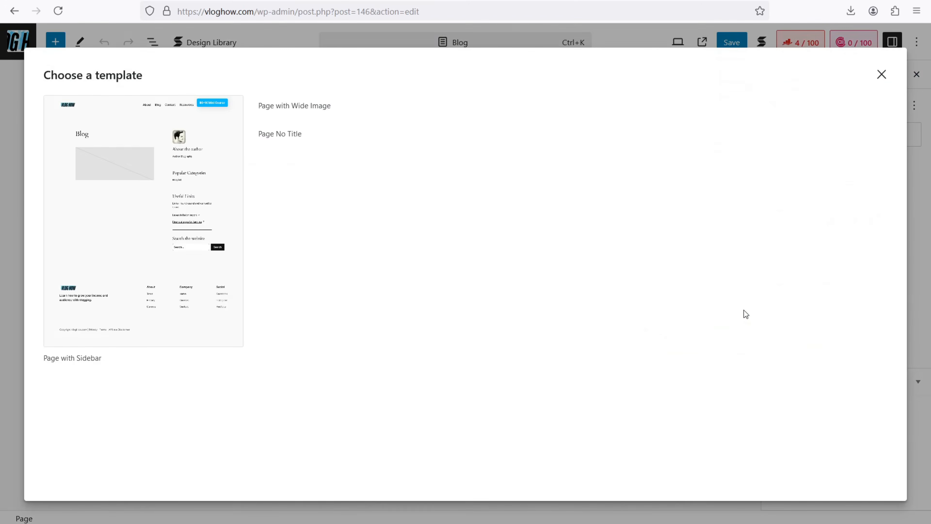
{"action": "left_click", "coordinate": [126, 220]}
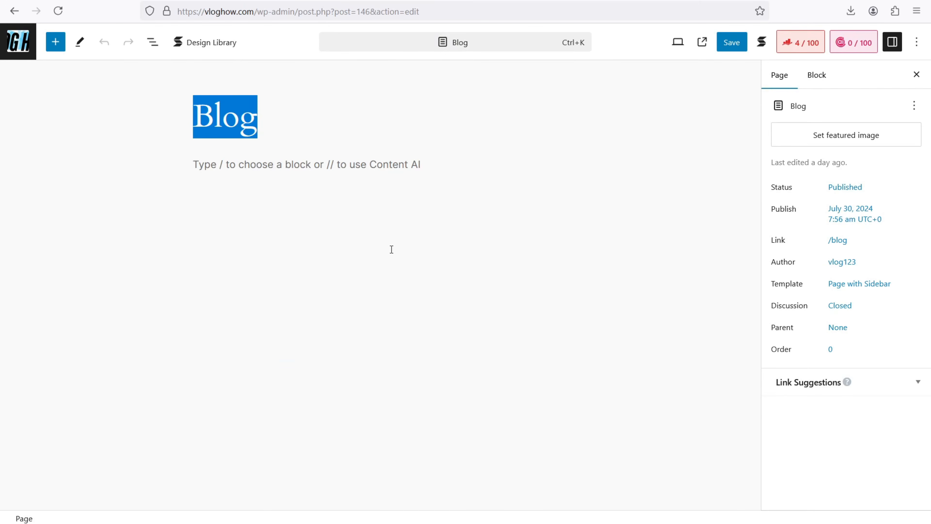
{"action": "left_click", "coordinate": [299, 173]}
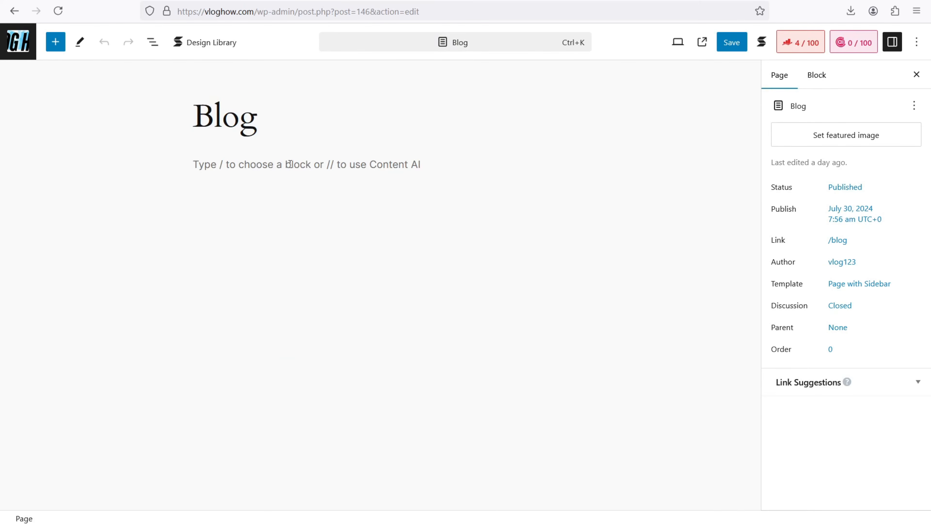
{"action": "left_click", "coordinate": [428, 168]}
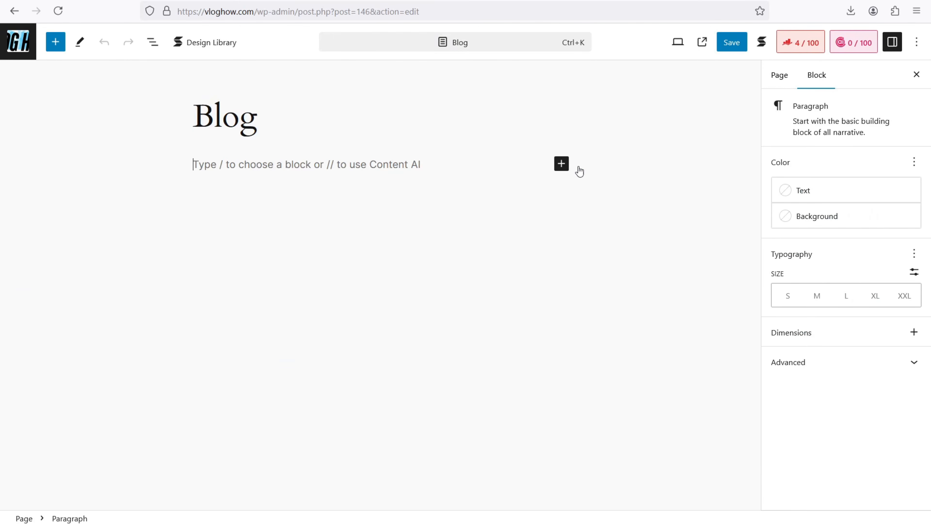
Browse the Posts patterns in the block inserter's Patterns library.
{"action": "left_click", "coordinate": [562, 168]}
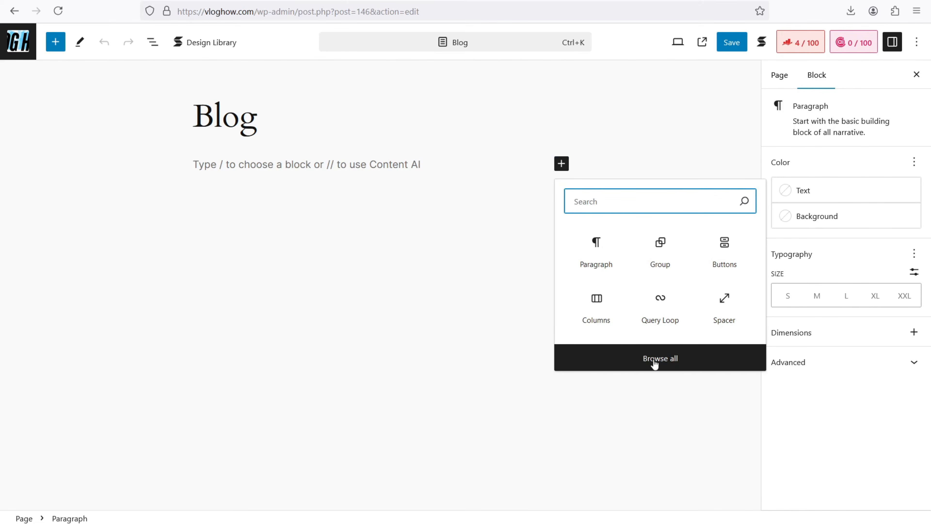
{"action": "left_click", "coordinate": [659, 367]}
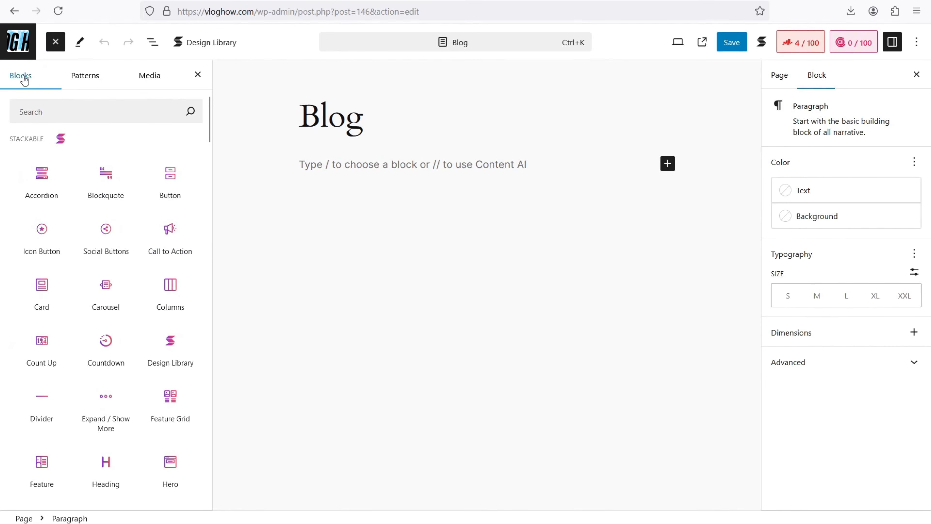
{"action": "left_click", "coordinate": [86, 77]}
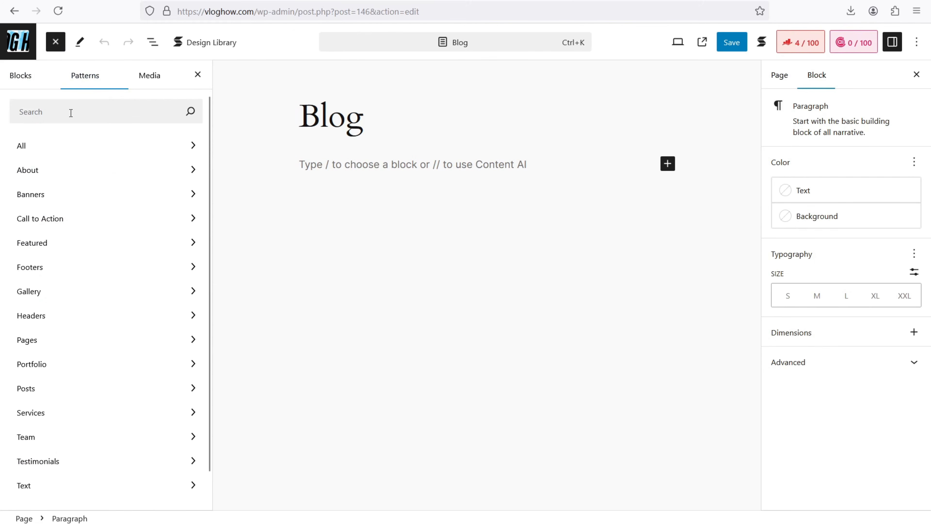
{"action": "left_click", "coordinate": [44, 392]}
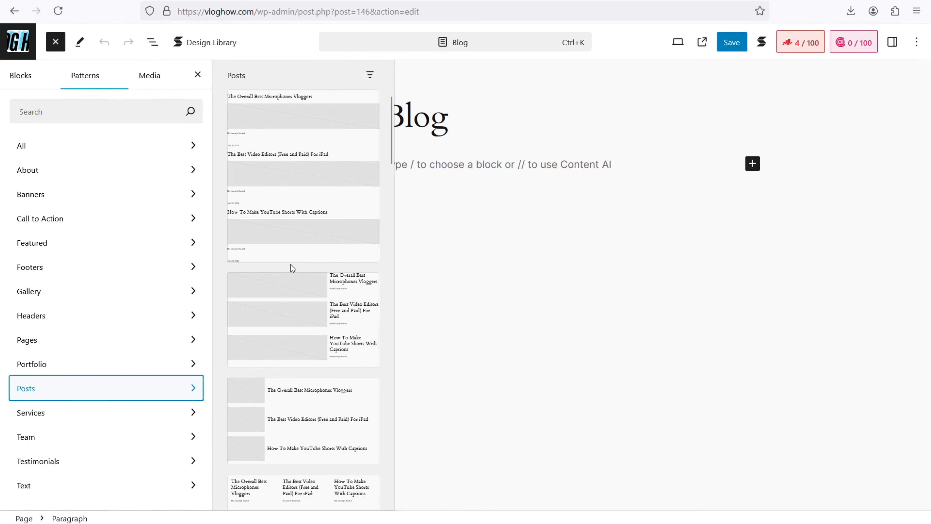
{"action": "scroll", "coordinate": [312, 279], "scroll_direction": "down", "scroll_amount": 5}
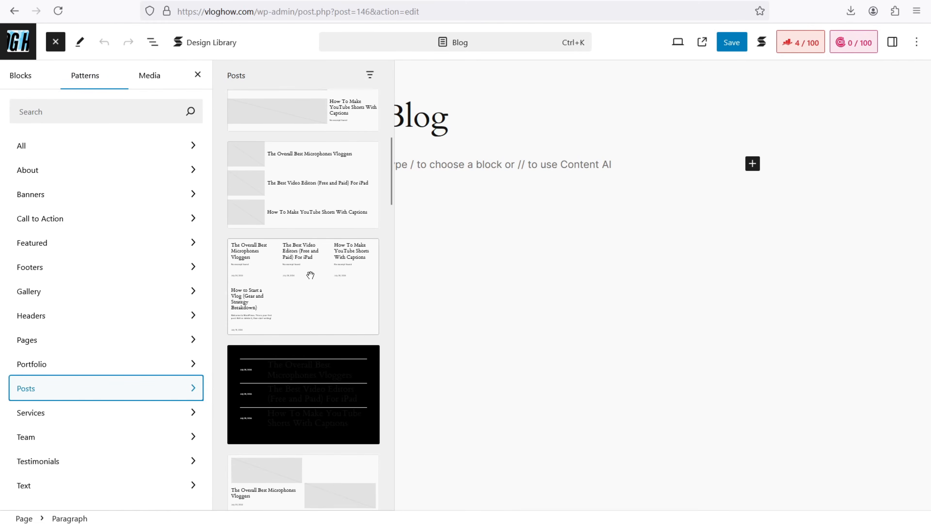
{"action": "scroll", "coordinate": [310, 275], "scroll_direction": "down", "scroll_amount": 1}
{"action": "scroll", "coordinate": [262, 234], "scroll_direction": "down", "scroll_amount": 10}
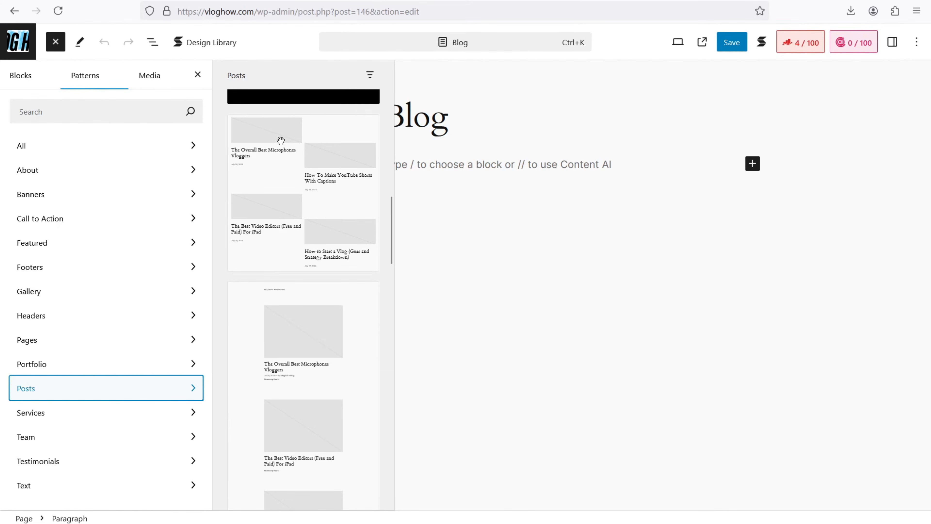
{"action": "scroll", "coordinate": [311, 233], "scroll_direction": "up", "scroll_amount": 2}
{"action": "scroll", "coordinate": [271, 213], "scroll_direction": "down", "scroll_amount": 7}
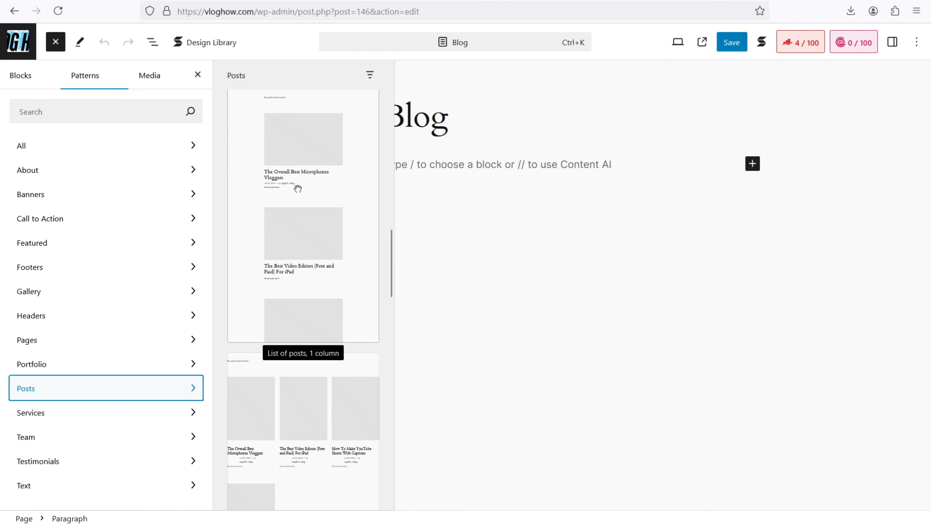
{"action": "scroll", "coordinate": [298, 189], "scroll_direction": "up", "scroll_amount": 15}
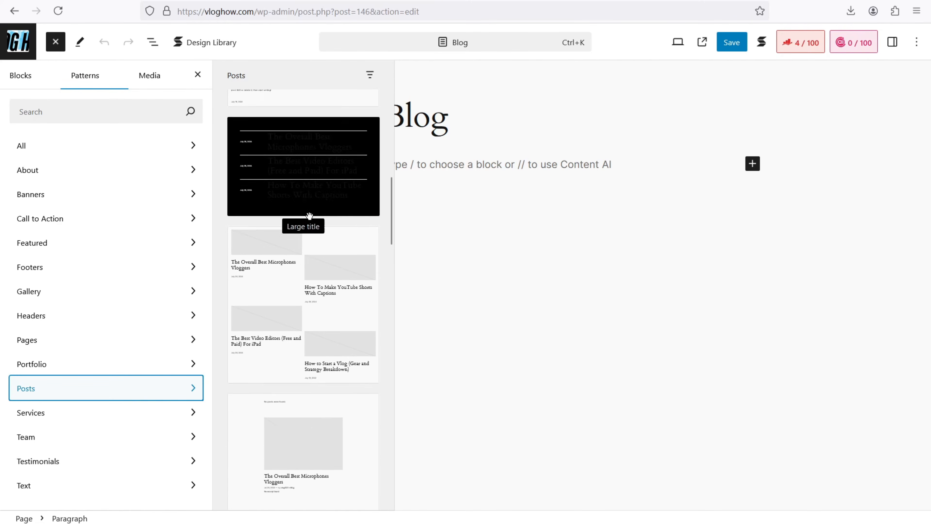
{"action": "scroll", "coordinate": [312, 201], "scroll_direction": "down", "scroll_amount": 12}
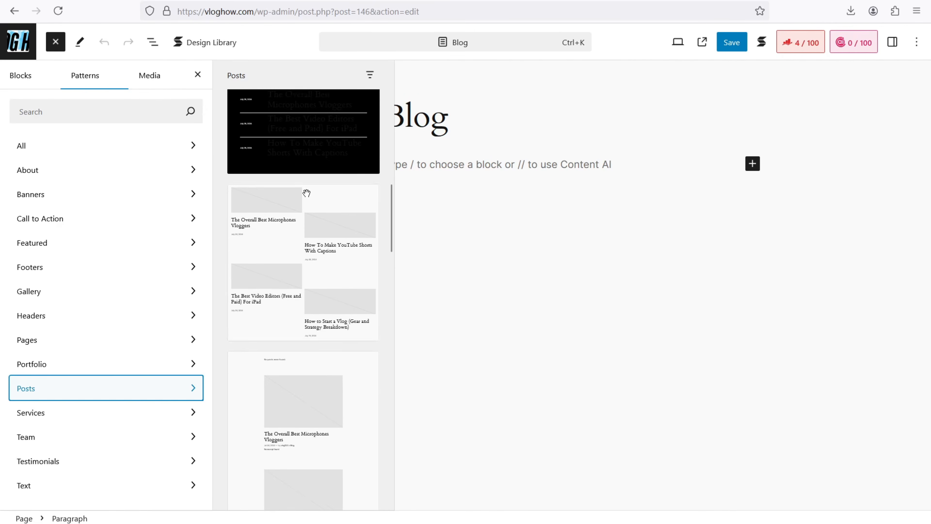
{"action": "scroll", "coordinate": [307, 193], "scroll_direction": "down", "scroll_amount": 10}
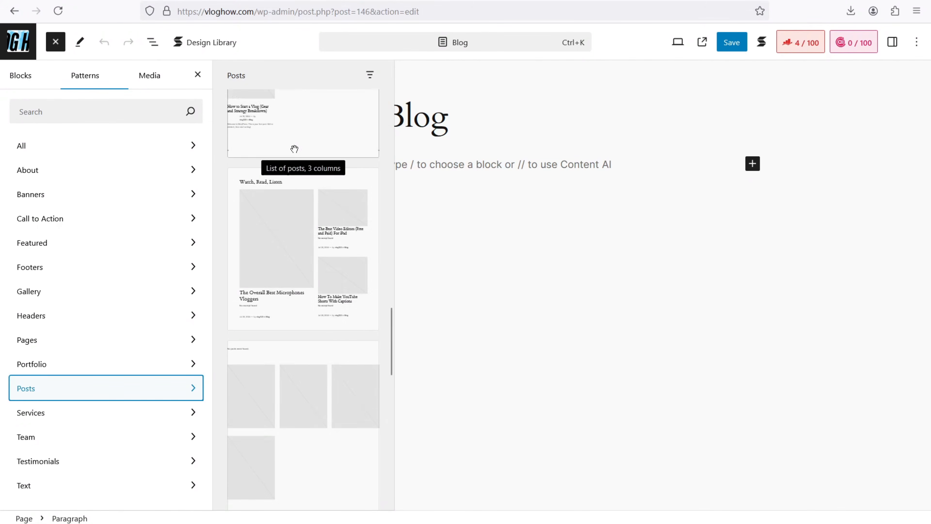
{"action": "scroll", "coordinate": [293, 300], "scroll_direction": "down", "scroll_amount": 3}
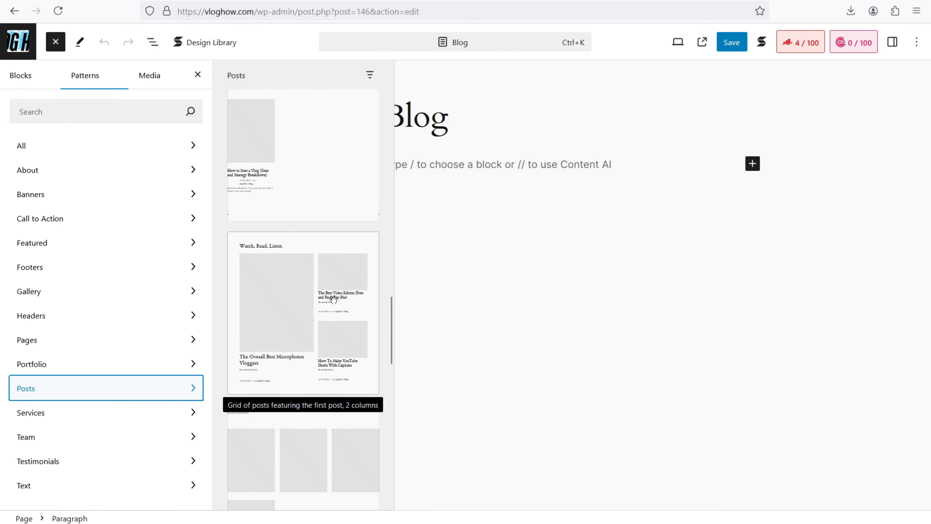
Insert the 'Grid of posts featuring the first post, 2 columns' pattern and save the page.
{"action": "left_click", "coordinate": [297, 298]}
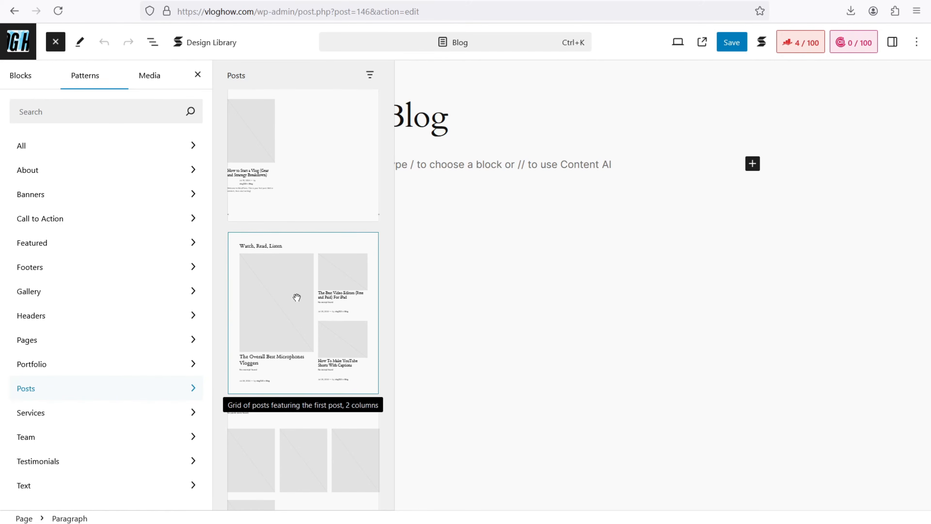
{"action": "left_click", "coordinate": [444, 122]}
{"action": "scroll", "coordinate": [472, 204], "scroll_direction": "down", "scroll_amount": 10}
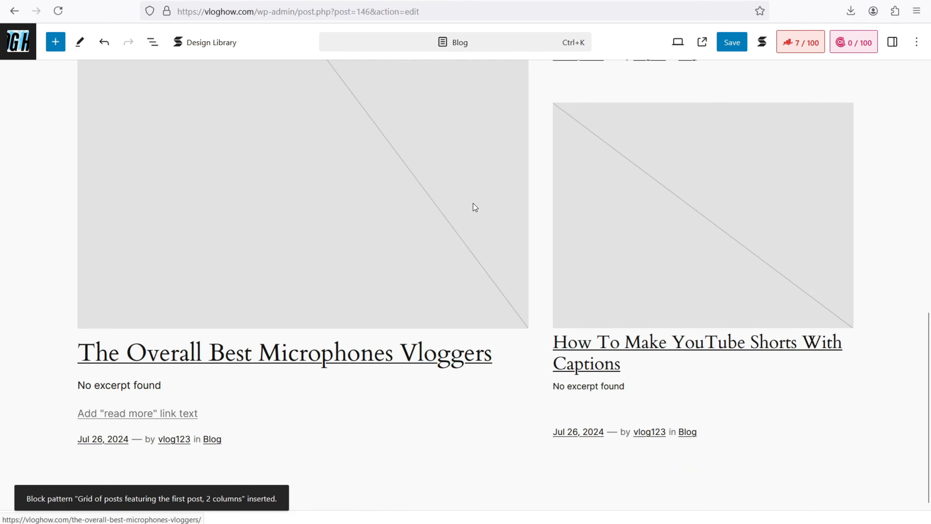
{"action": "scroll", "coordinate": [474, 203], "scroll_direction": "up", "scroll_amount": 10}
{"action": "left_click", "coordinate": [728, 48]}
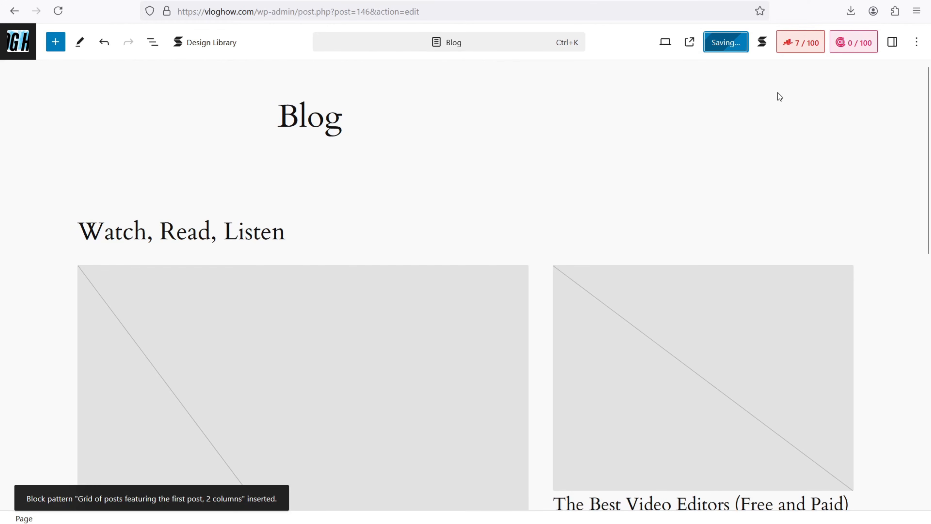
Open the Blog page's permalink in a new tab and scroll through the Watch, Read, Listen grid.
{"action": "left_click", "coordinate": [893, 42]}
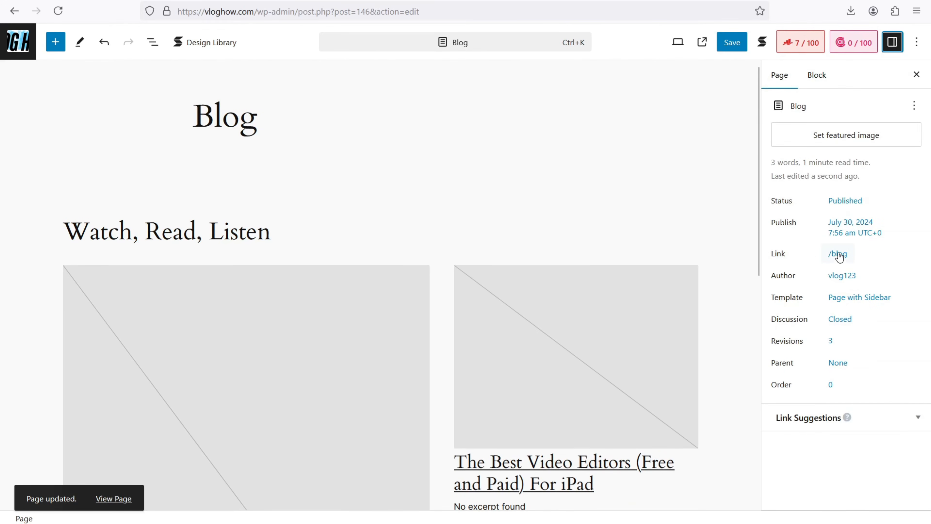
{"action": "left_click", "coordinate": [839, 255]}
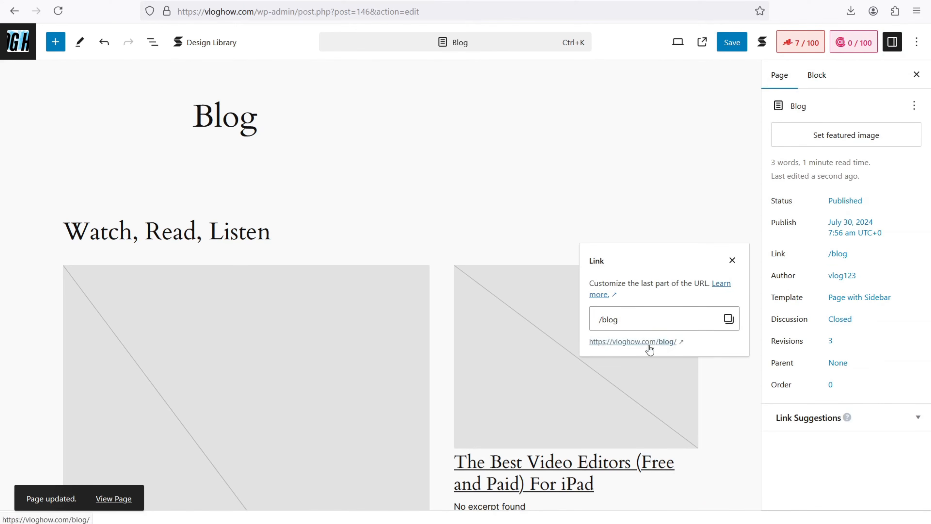
{"action": "right_click", "coordinate": [643, 344]}
{"action": "left_click", "coordinate": [674, 132]}
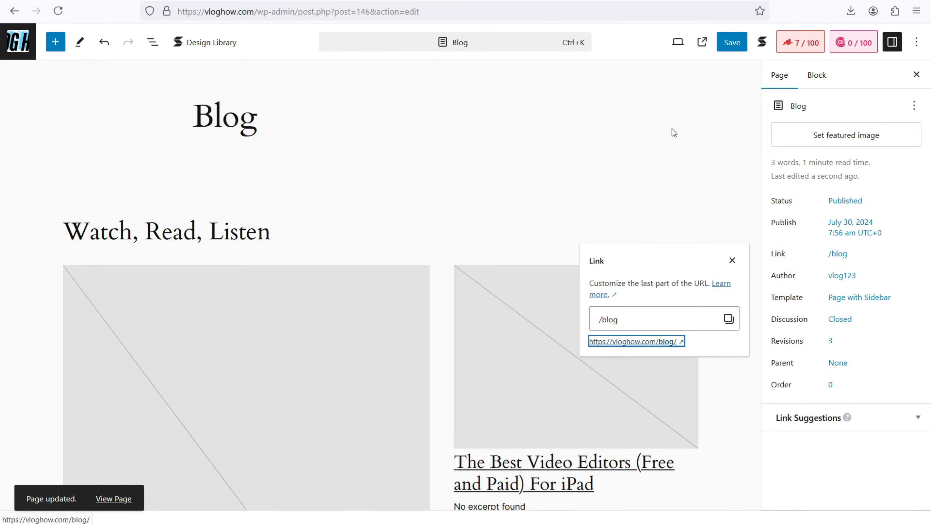
{"action": "key", "text": "ctrl+Tab"}
{"action": "scroll", "coordinate": [465, 176], "scroll_direction": "down", "scroll_amount": 5}
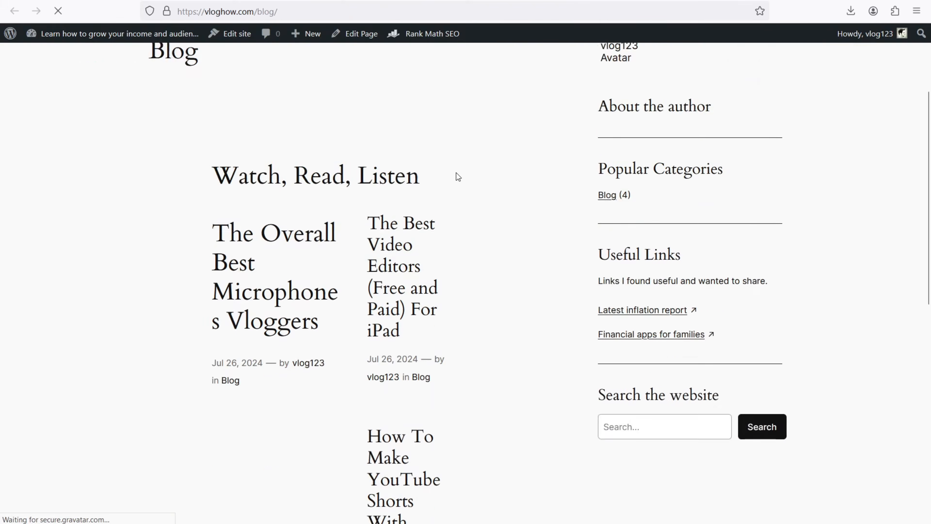
{"action": "scroll", "coordinate": [532, 219], "scroll_direction": "down", "scroll_amount": 1}
{"action": "scroll", "coordinate": [544, 204], "scroll_direction": "up", "scroll_amount": 5}
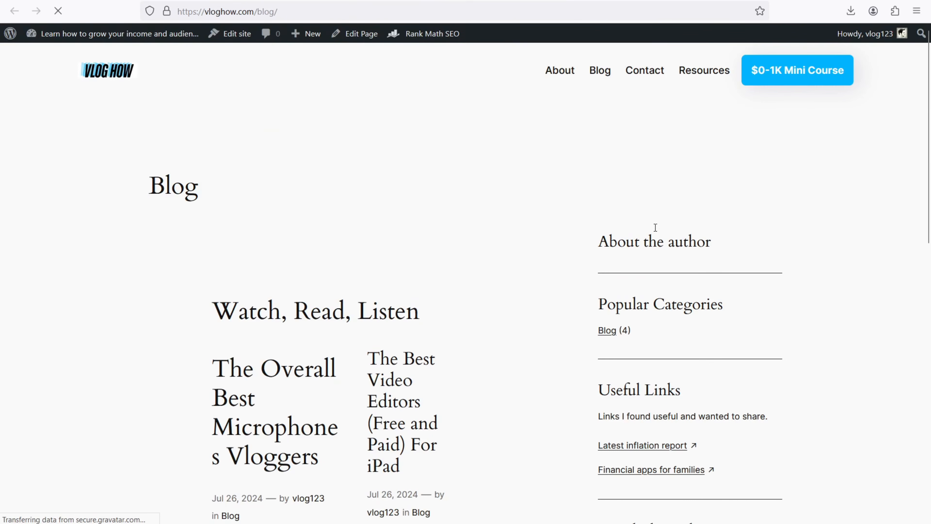
{"action": "scroll", "coordinate": [688, 229], "scroll_direction": "down", "scroll_amount": 10}
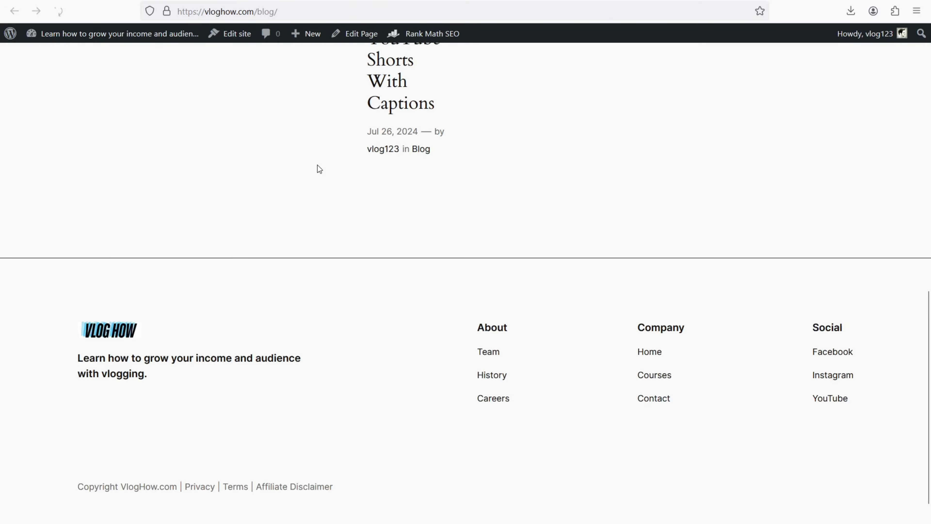
{"action": "scroll", "coordinate": [316, 168], "scroll_direction": "up", "scroll_amount": 6}
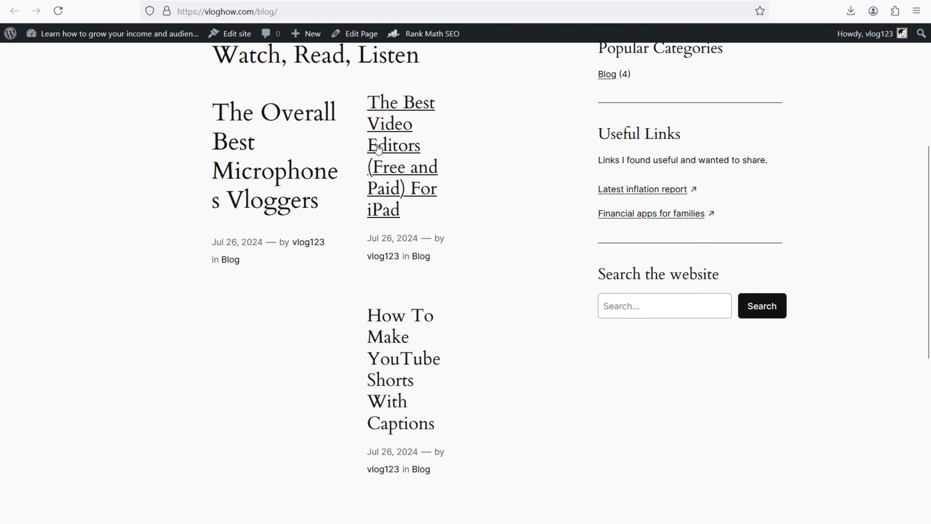
{"action": "scroll", "coordinate": [605, 172], "scroll_direction": "up", "scroll_amount": 5}
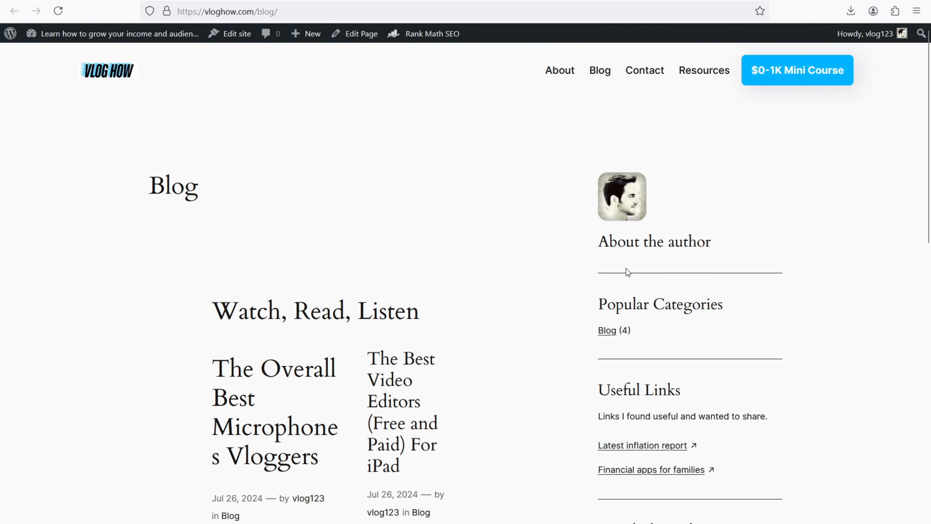
{"action": "scroll", "coordinate": [658, 303], "scroll_direction": "down", "scroll_amount": 5}
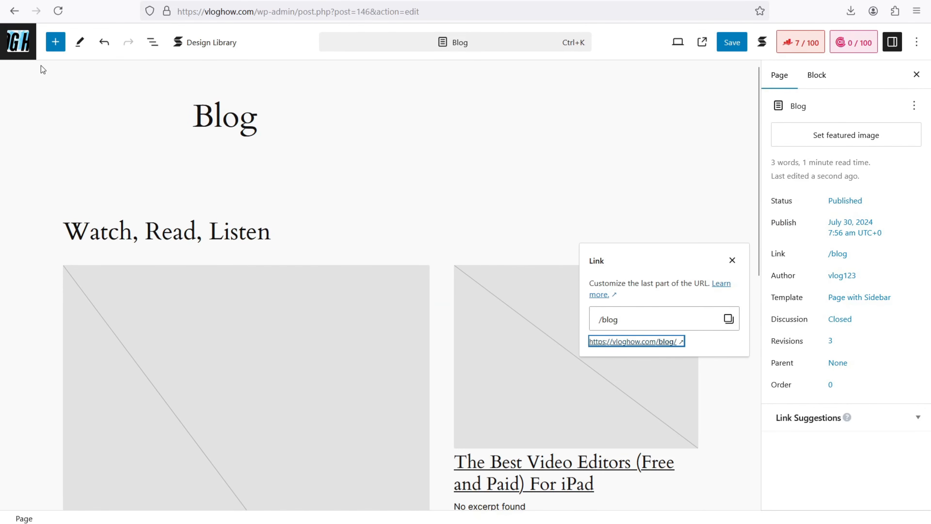
Apply the Page No Title template to the Blog page, save, and reload the live page.
{"action": "scroll", "coordinate": [410, 224], "scroll_direction": "down", "scroll_amount": 5}
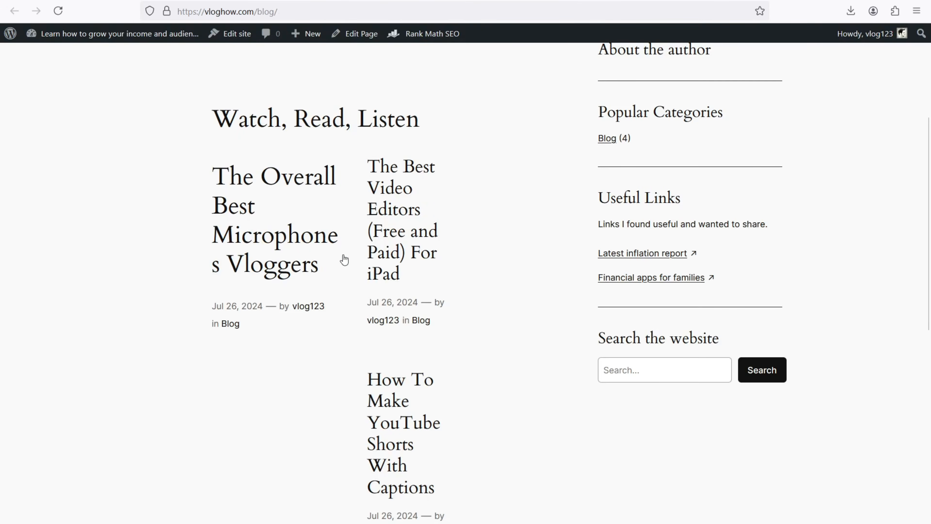
{"action": "scroll", "coordinate": [370, 250], "scroll_direction": "up", "scroll_amount": 5}
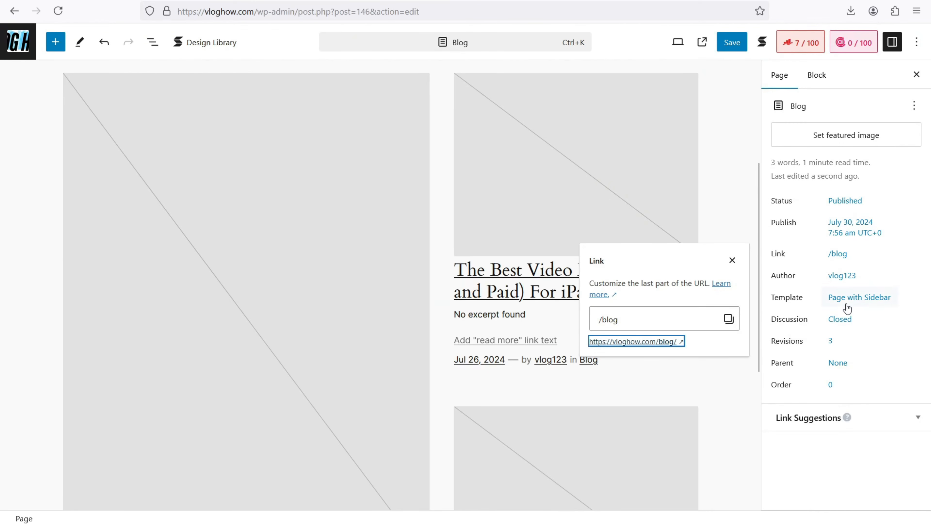
{"action": "left_click", "coordinate": [848, 309]}
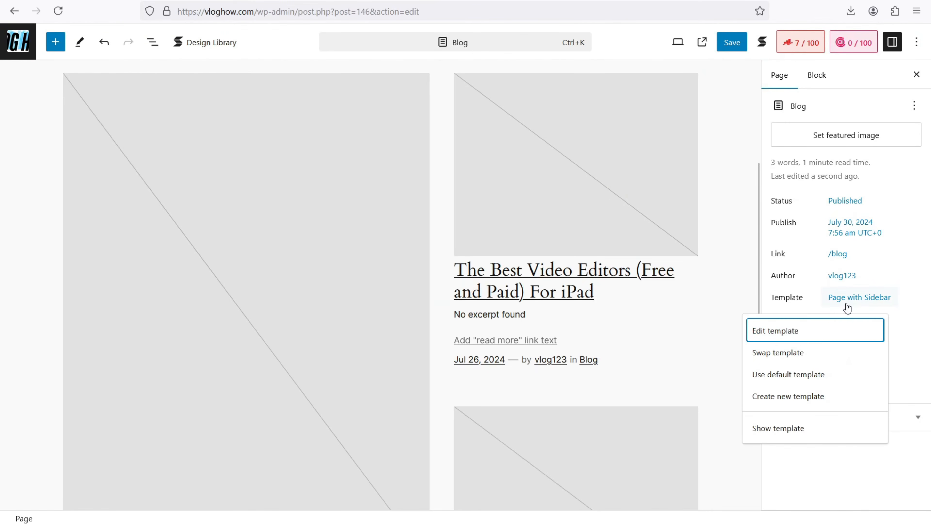
{"action": "left_click", "coordinate": [806, 354]}
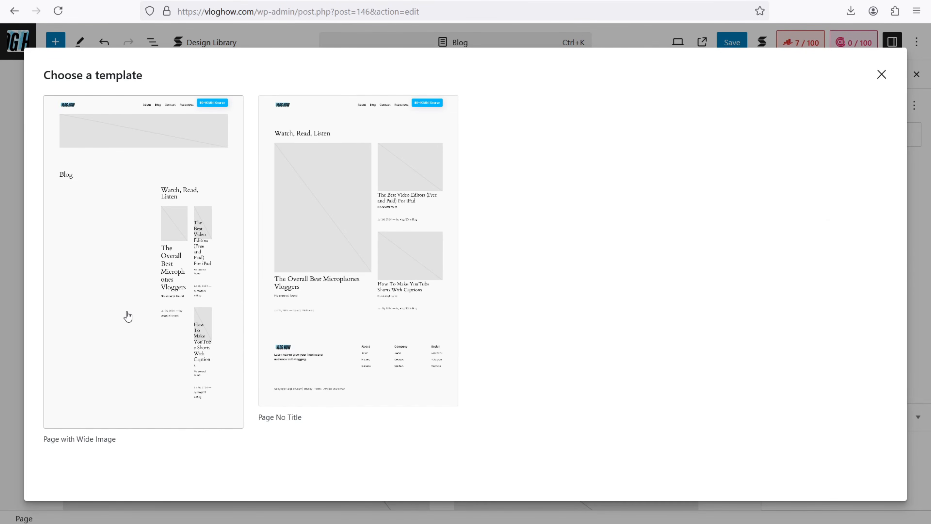
{"action": "left_click", "coordinate": [346, 166]}
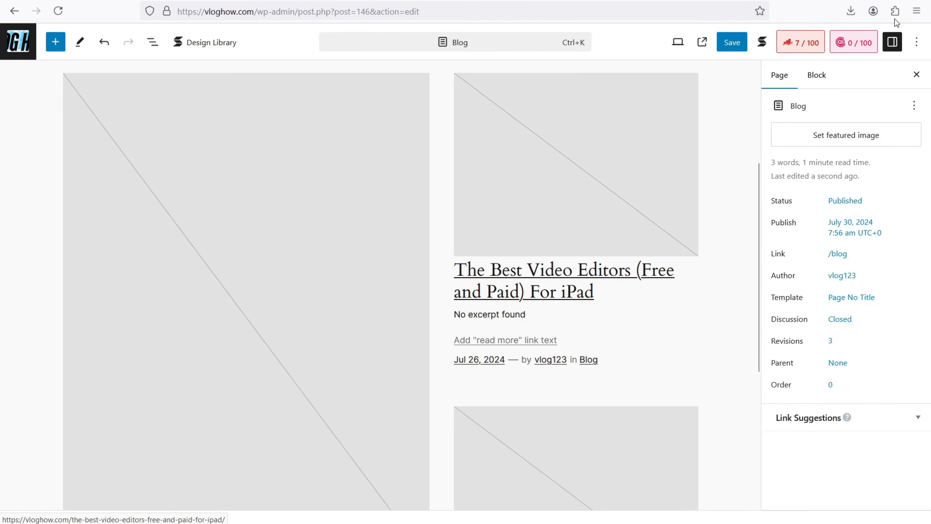
{"action": "left_click", "coordinate": [731, 43]}
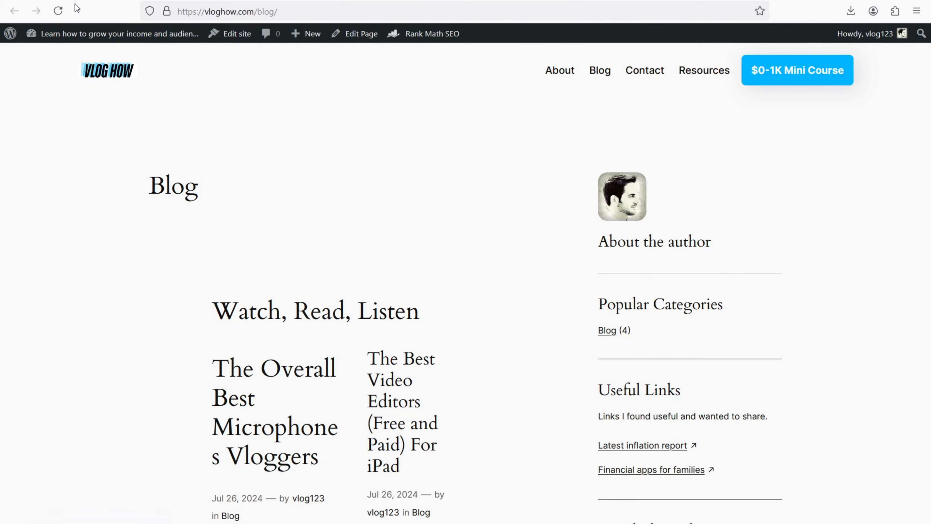
{"action": "left_click", "coordinate": [58, 10]}
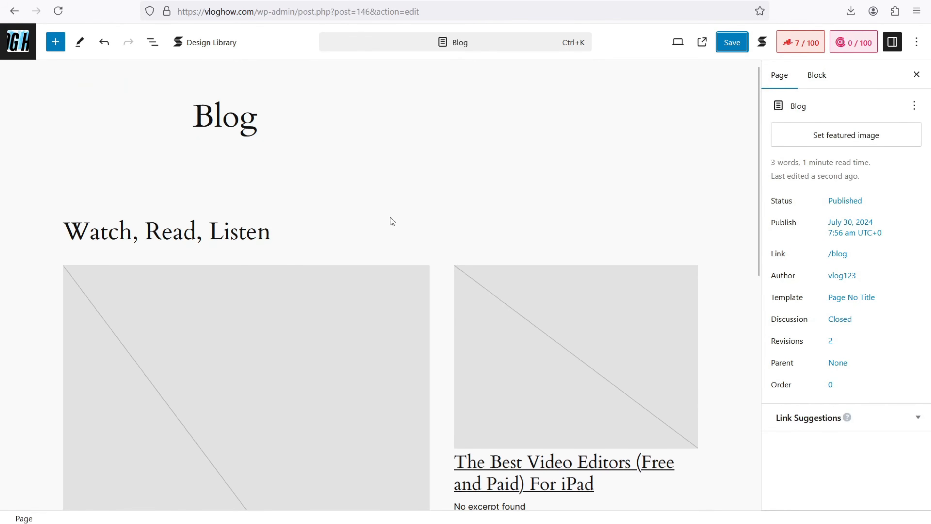
Delete the posts grid group and switch the Blog page back to Page with Sidebar.
{"action": "left_click", "coordinate": [279, 191]}
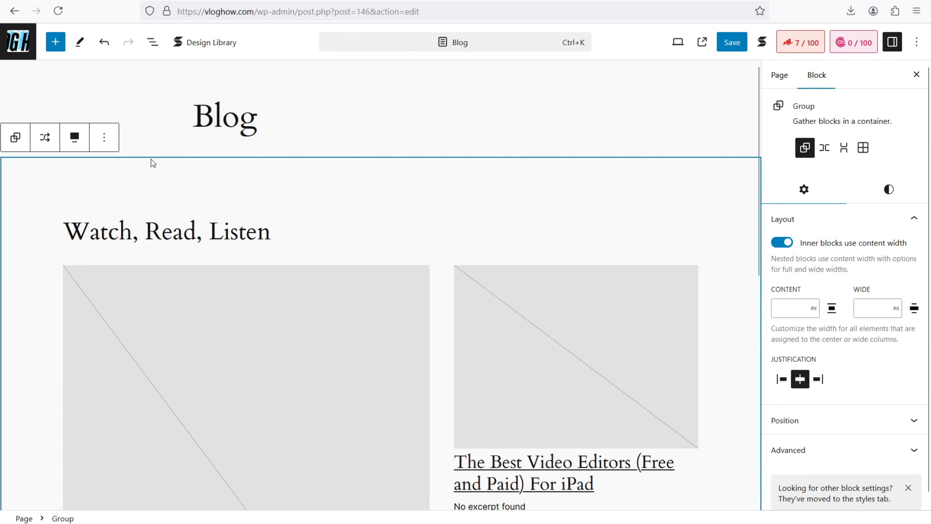
{"action": "left_click", "coordinate": [104, 138]}
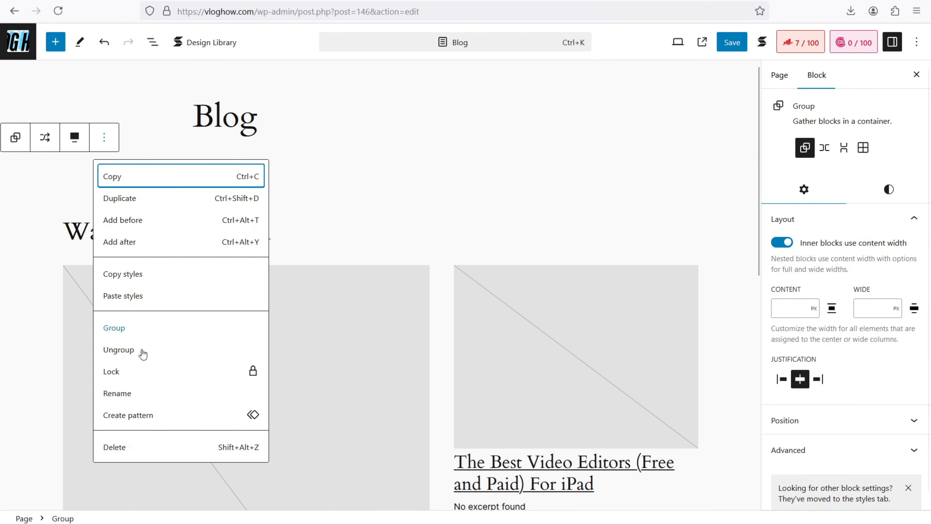
{"action": "left_click", "coordinate": [118, 451]}
{"action": "left_click", "coordinate": [781, 76]}
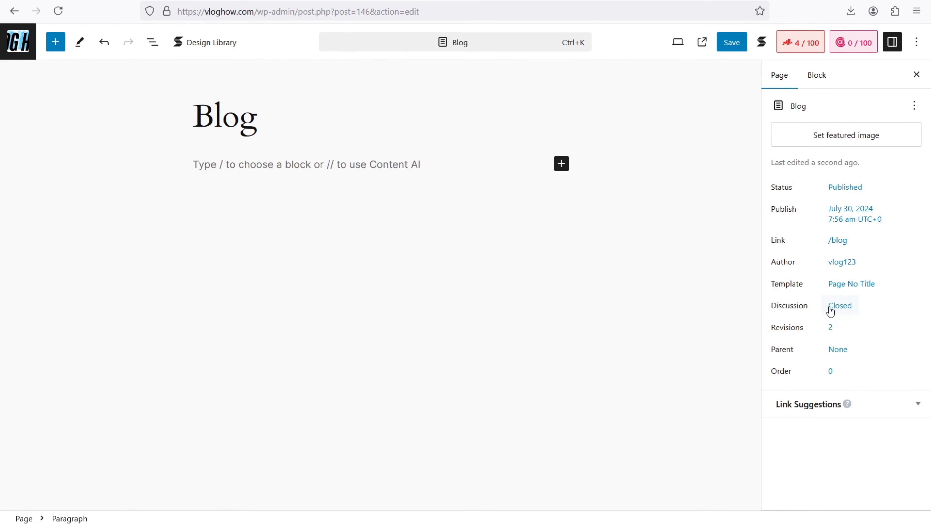
{"action": "left_click", "coordinate": [841, 286]}
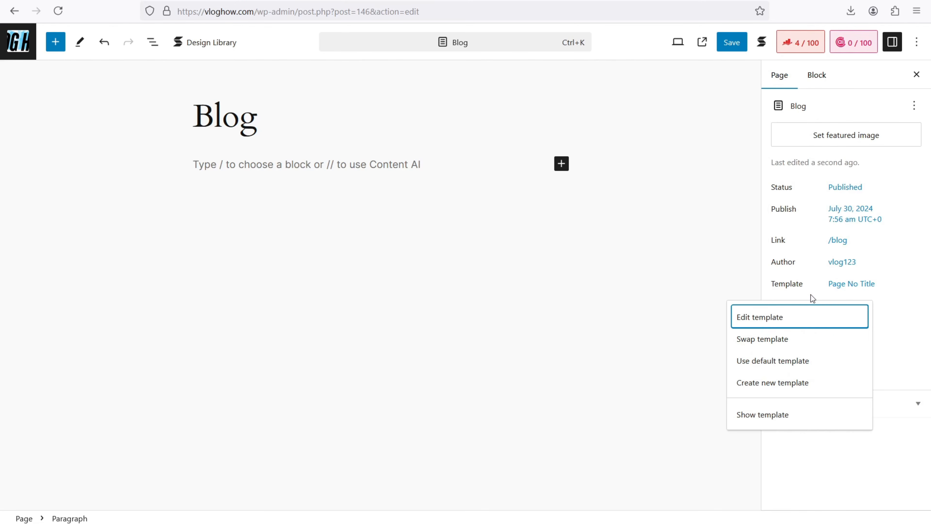
{"action": "left_click", "coordinate": [784, 346]}
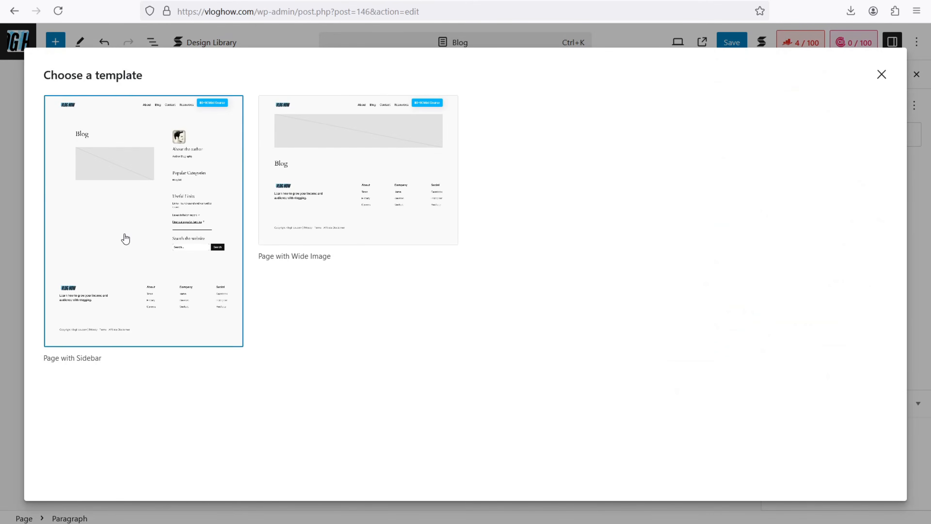
{"action": "left_click", "coordinate": [125, 239]}
{"action": "left_click", "coordinate": [560, 164]}
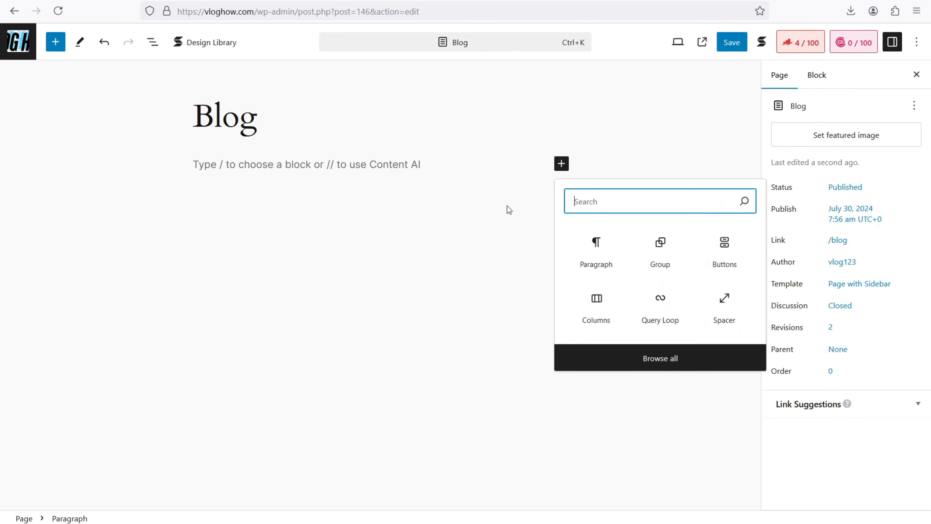
Insert the Standard Query Loop pattern from Patterns > Posts and save the Blog page.
{"action": "left_click", "coordinate": [633, 355]}
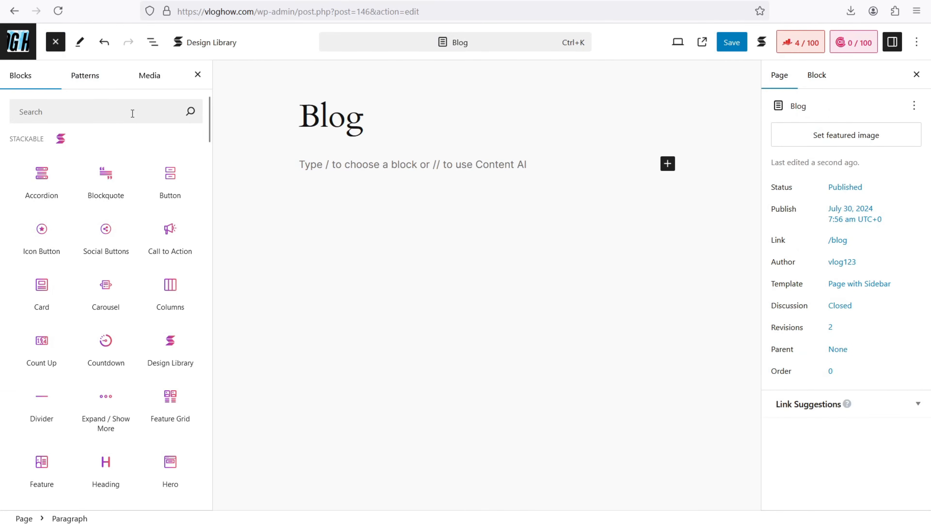
{"action": "left_click", "coordinate": [88, 80]}
{"action": "key", "text": "ctrl+z"}
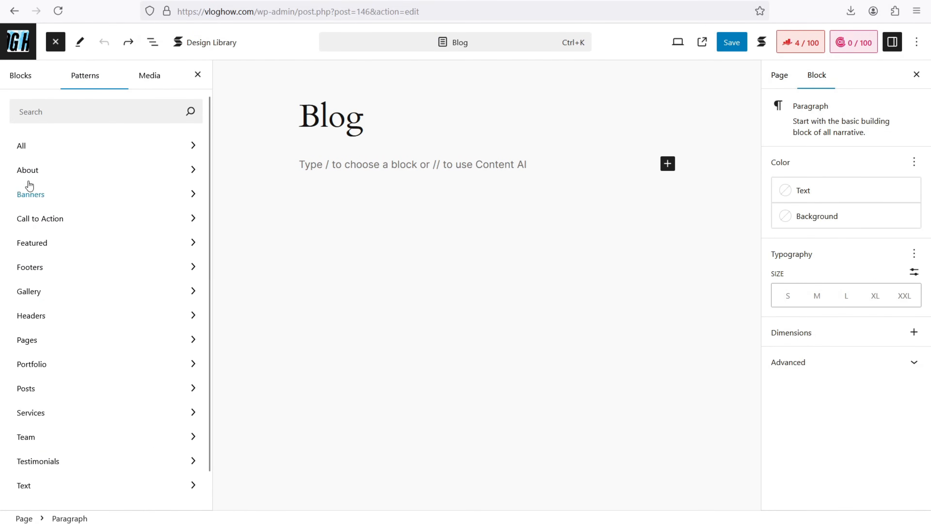
{"action": "left_click", "coordinate": [42, 396]}
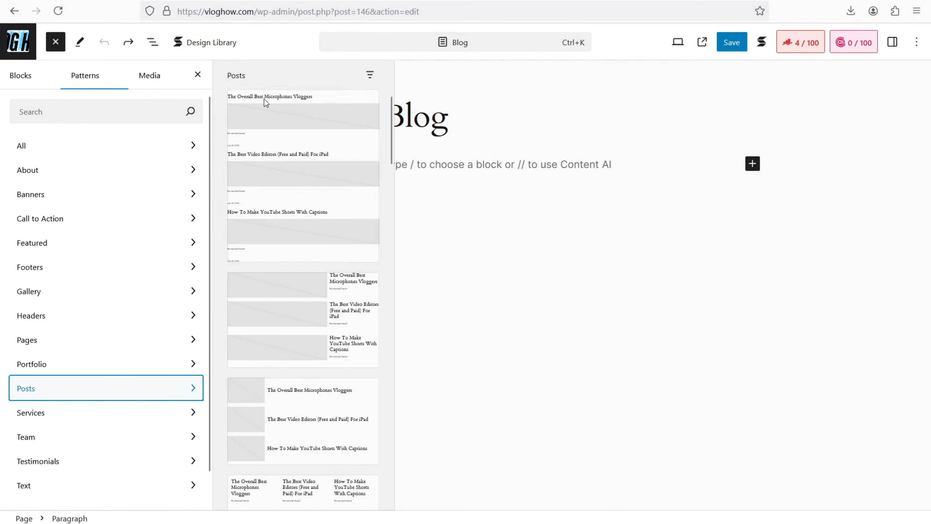
{"action": "left_click", "coordinate": [321, 152]}
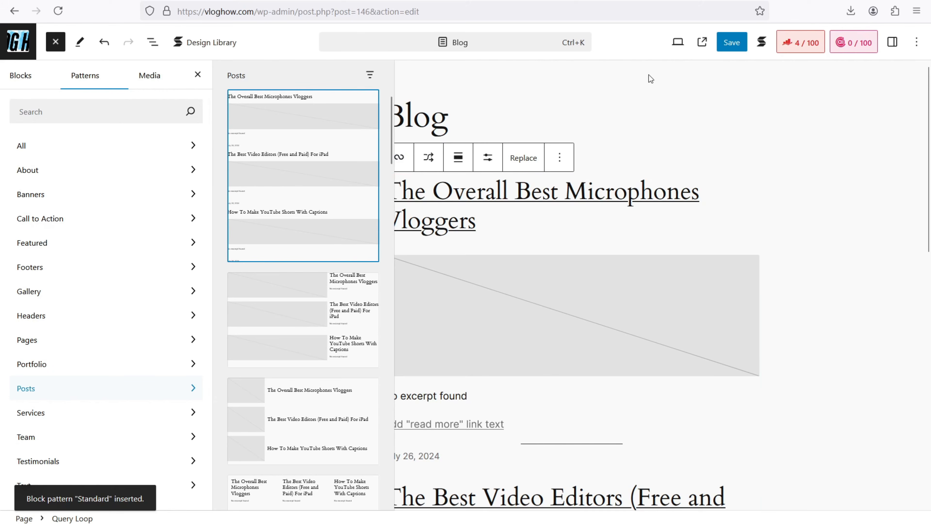
{"action": "left_click", "coordinate": [730, 43]}
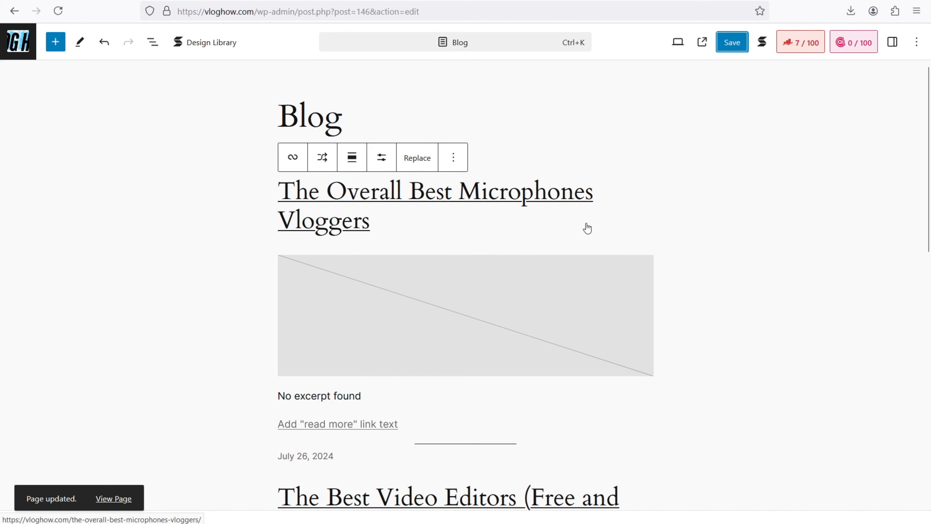
{"action": "left_click", "coordinate": [895, 43]}
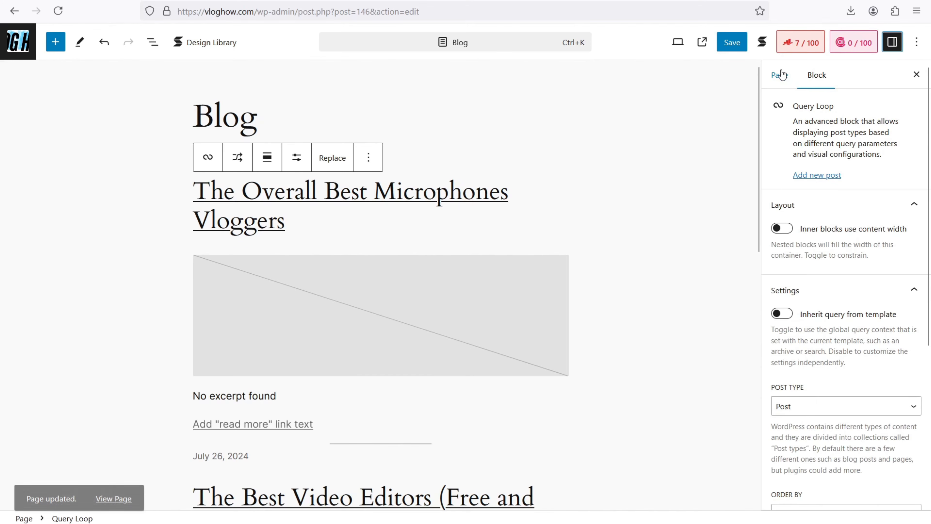
Open the Blog permalink in a new tab and review the posts dated July 26, 2024.
{"action": "left_click", "coordinate": [780, 75]}
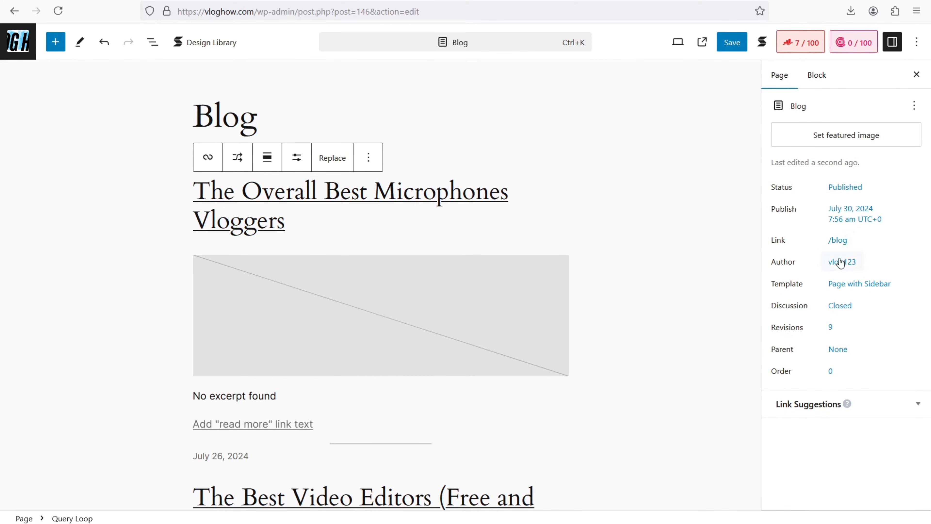
{"action": "left_click", "coordinate": [838, 240]}
{"action": "right_click", "coordinate": [637, 328]}
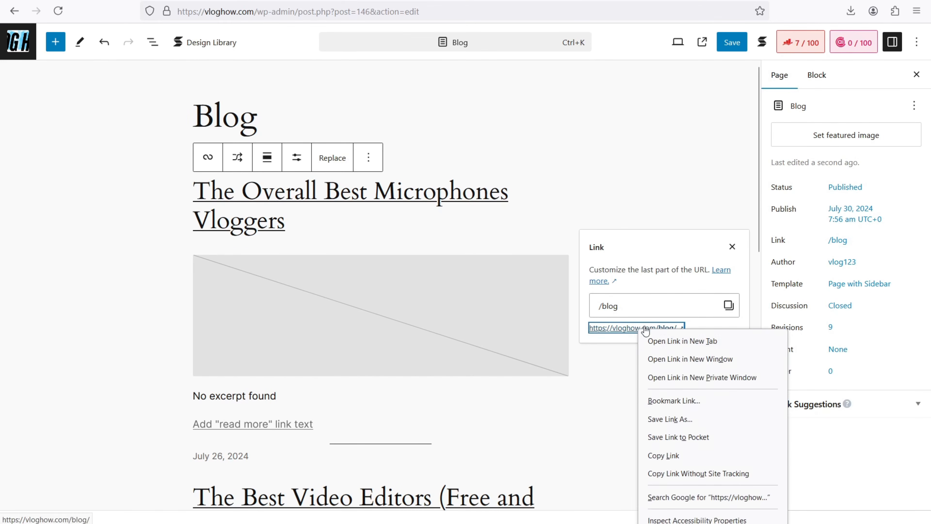
{"action": "left_click", "coordinate": [652, 338]}
{"action": "key", "text": "ctrl+Tab"}
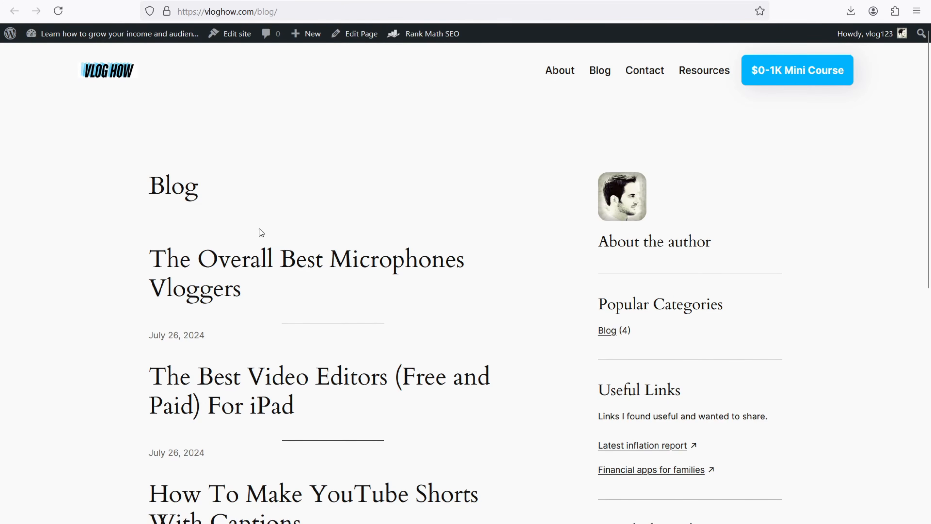
{"action": "scroll", "coordinate": [258, 231], "scroll_direction": "down", "scroll_amount": 3}
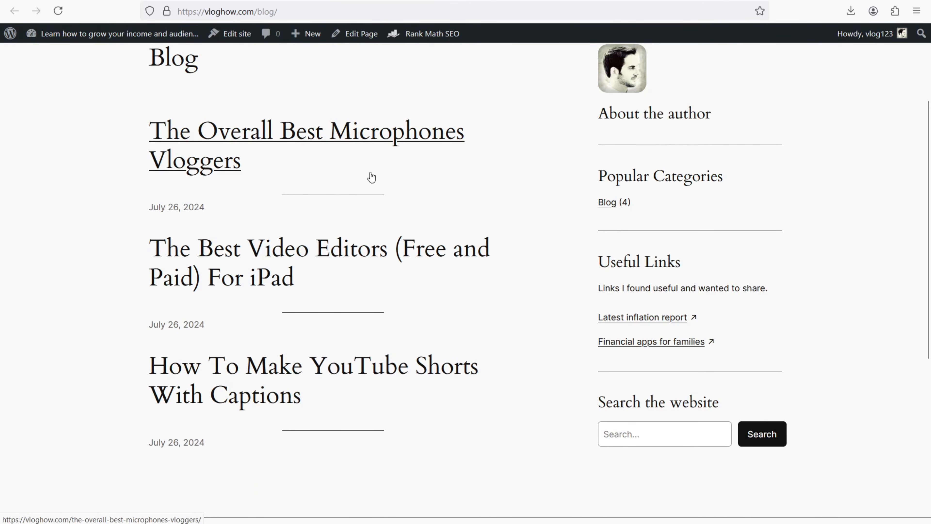
{"action": "scroll", "coordinate": [418, 179], "scroll_direction": "up", "scroll_amount": 1}
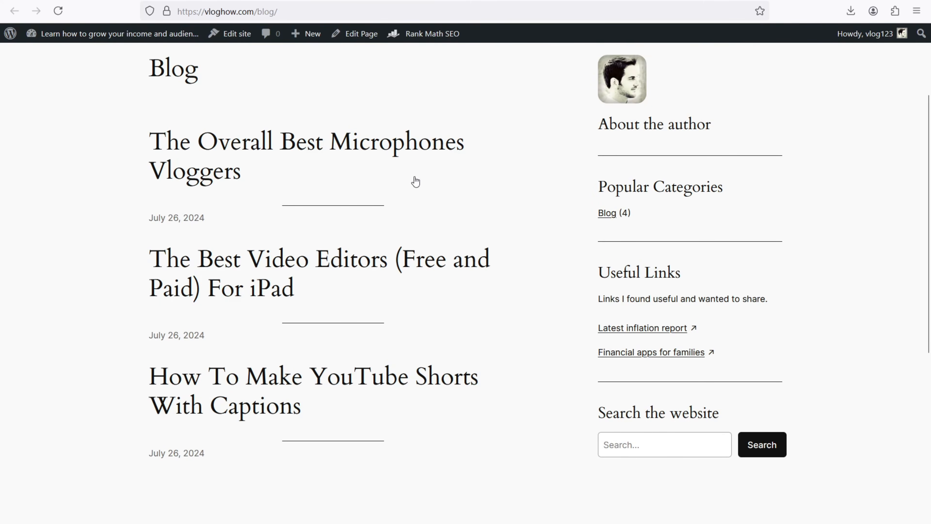
{"action": "scroll", "coordinate": [418, 179], "scroll_direction": "up", "scroll_amount": 3}
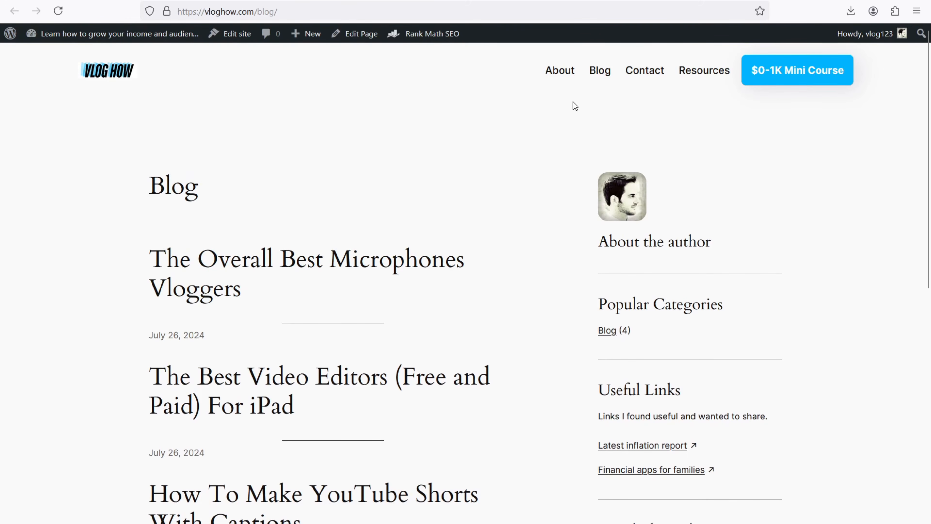
{"action": "scroll", "coordinate": [643, 198], "scroll_direction": "down", "scroll_amount": 3}
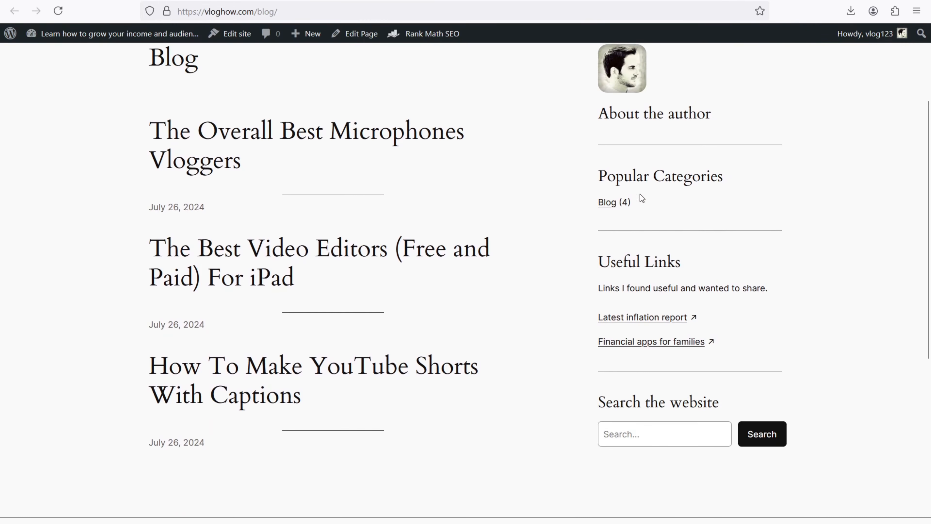
{"action": "scroll", "coordinate": [527, 238], "scroll_direction": "up", "scroll_amount": 2}
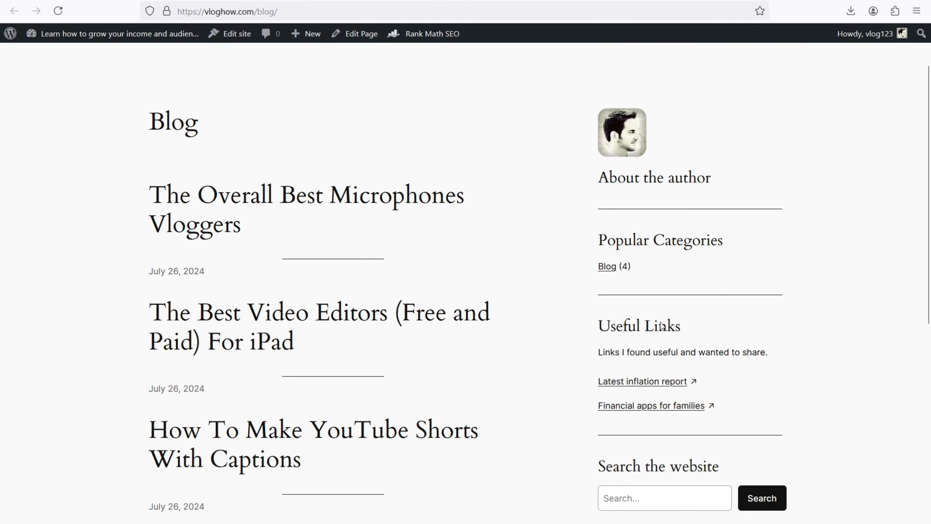
{"action": "scroll", "coordinate": [669, 233], "scroll_direction": "up", "scroll_amount": 2}
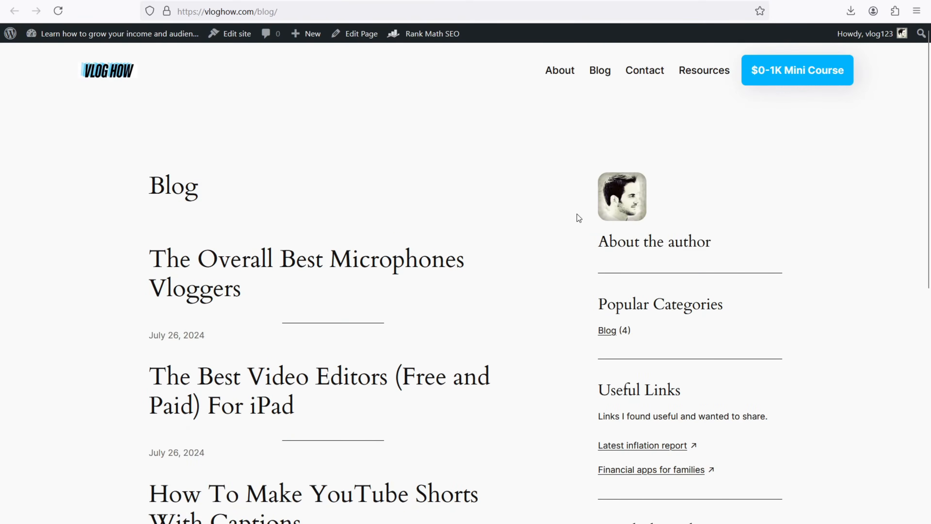
Through Edit site, select the template's Sidebar block and open it as a separate template part.
{"action": "left_click", "coordinate": [232, 37]}
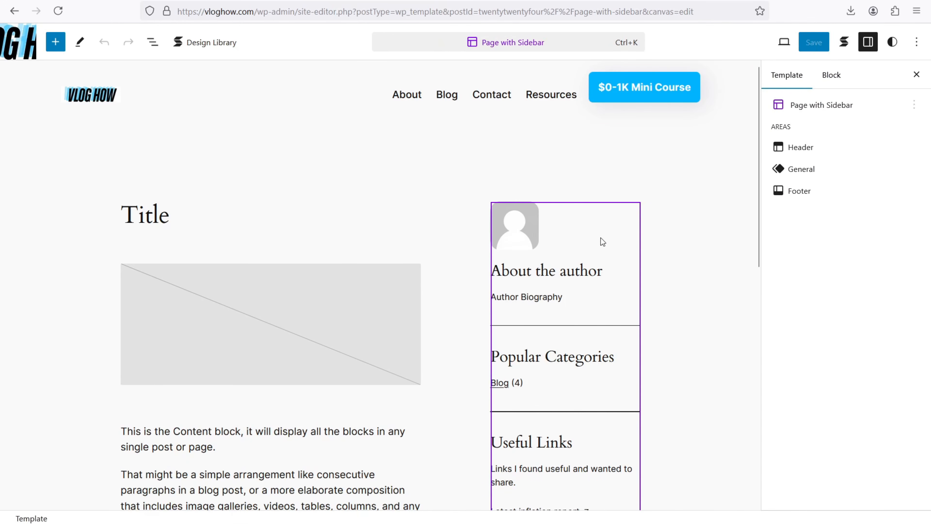
{"action": "left_click", "coordinate": [580, 242]}
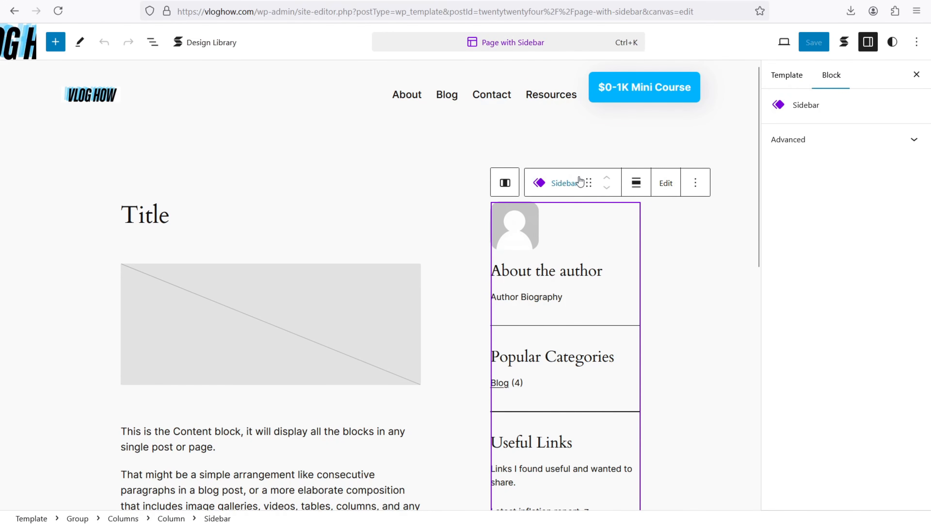
{"action": "left_click", "coordinate": [667, 183]}
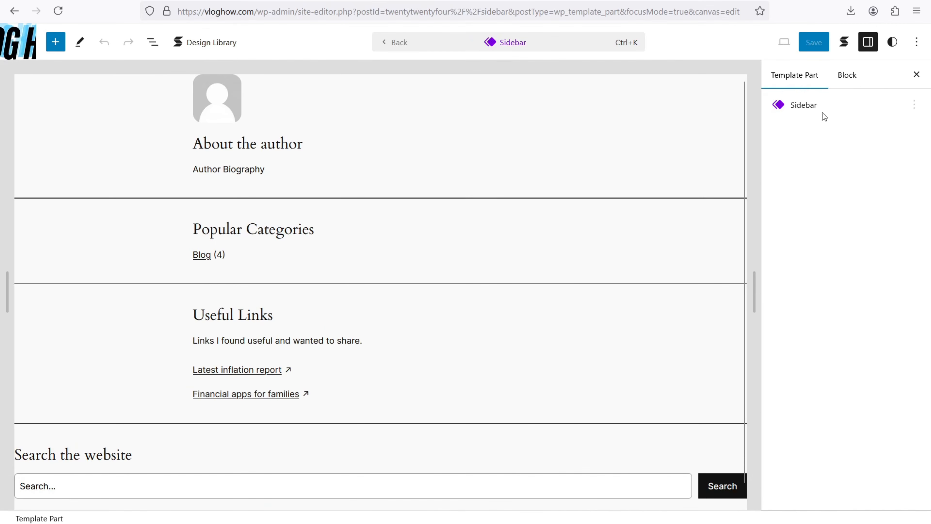
Review the sidebar template part's settings and select the About the author group.
{"action": "left_click", "coordinate": [848, 78]}
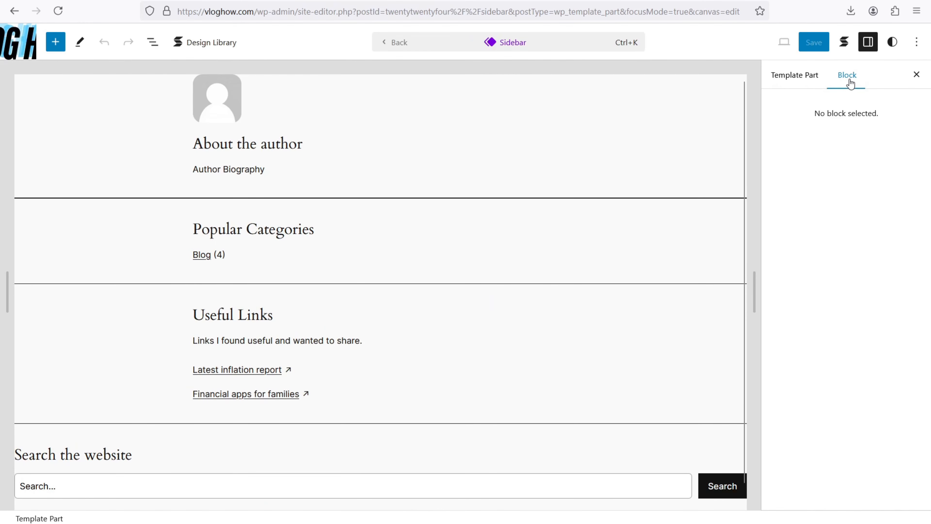
{"action": "left_click", "coordinate": [803, 79]}
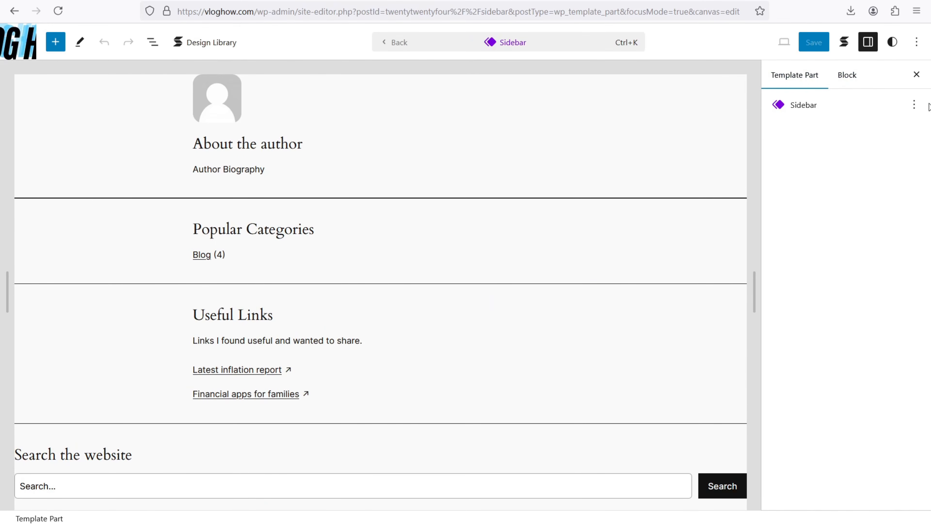
{"action": "left_click", "coordinate": [914, 105]}
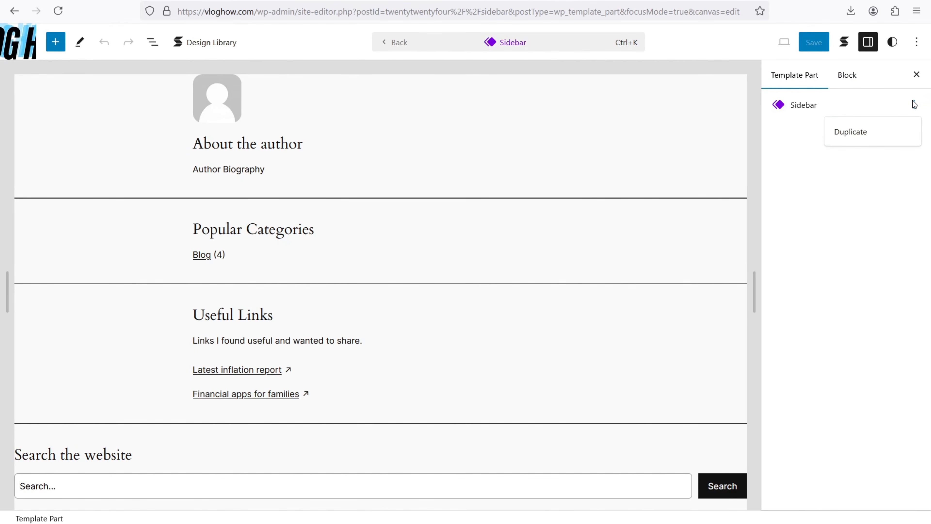
{"action": "left_click", "coordinate": [548, 117]}
{"action": "left_click", "coordinate": [548, 117]}
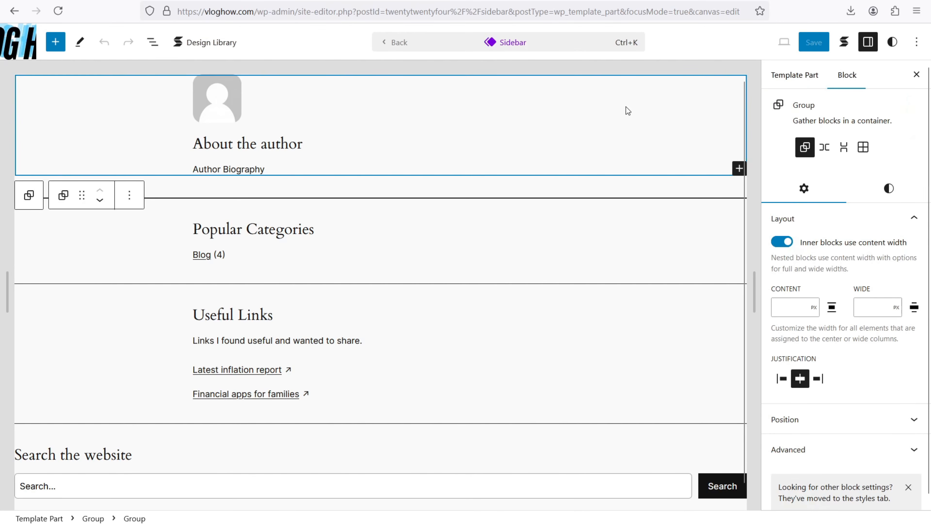
Set the About the author group's font size to medium after trying larger sizes.
{"action": "left_click", "coordinate": [888, 187]}
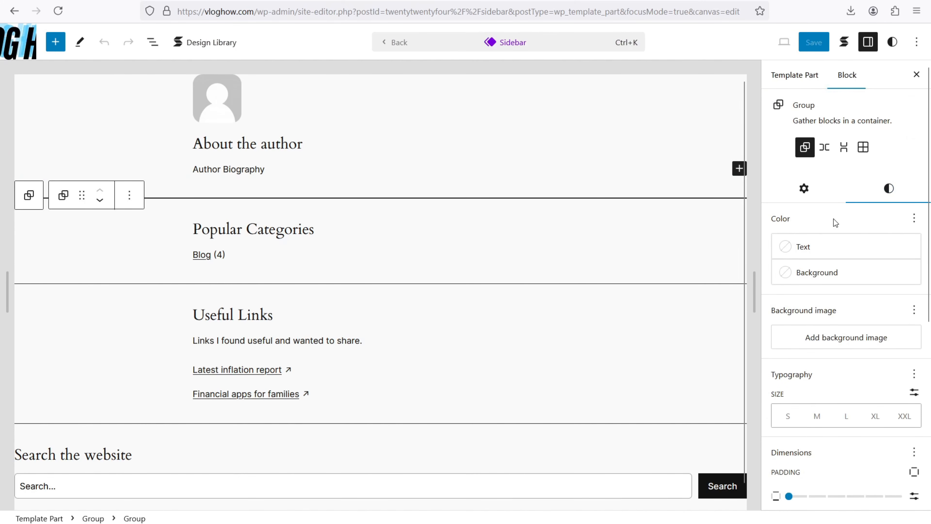
{"action": "left_click", "coordinate": [816, 255]}
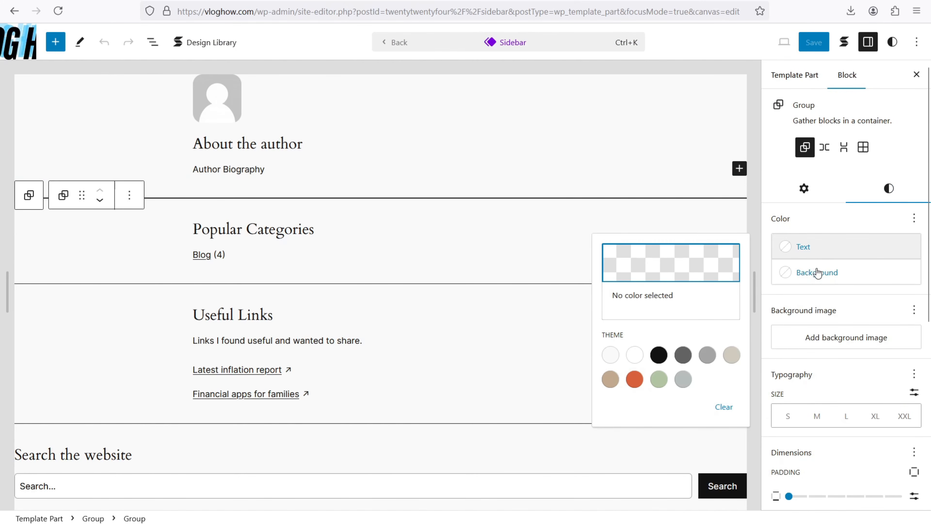
{"action": "left_click", "coordinate": [847, 422]}
{"action": "left_click", "coordinate": [875, 420]}
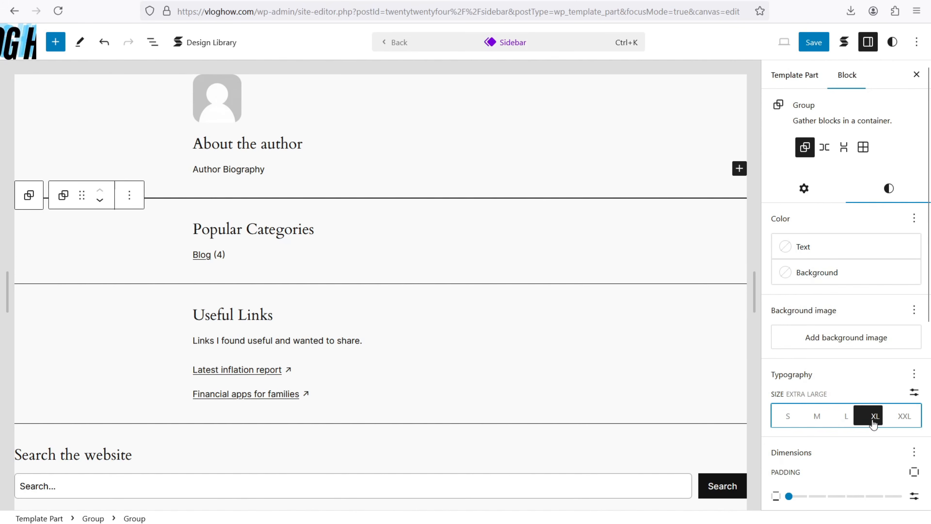
{"action": "left_click", "coordinate": [905, 417]}
{"action": "left_click", "coordinate": [845, 423]}
{"action": "left_click", "coordinate": [817, 420]}
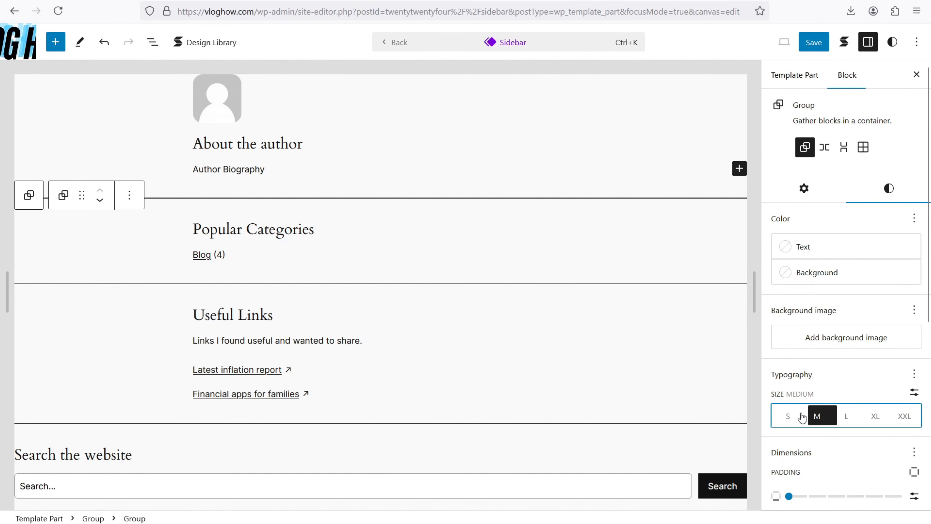
Select the author biography and the separator, close Settings, and return to template parts.
{"action": "left_click", "coordinate": [235, 169]}
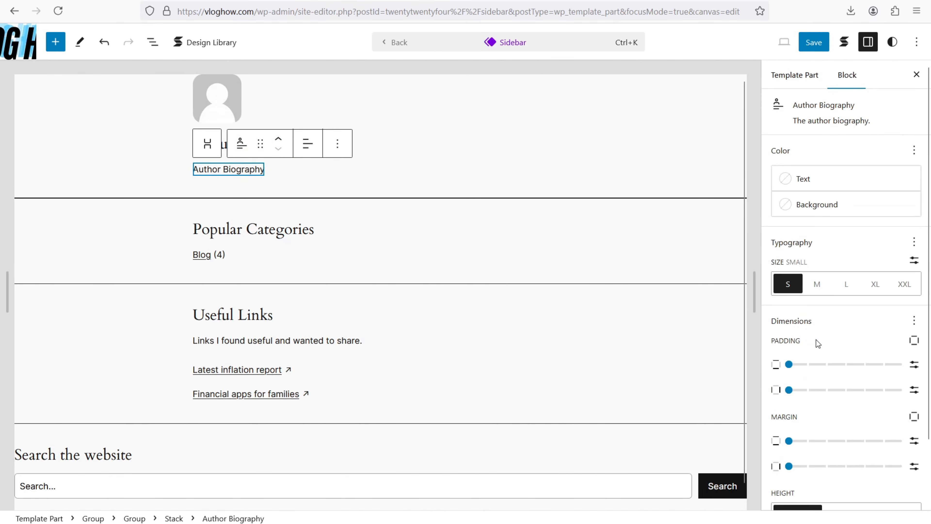
{"action": "scroll", "coordinate": [660, 312], "scroll_direction": "down", "scroll_amount": 1}
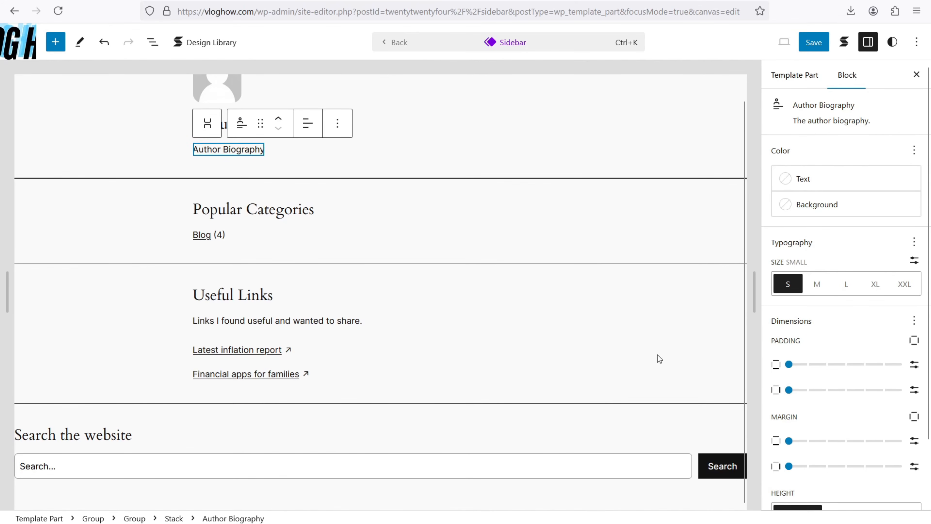
{"action": "left_click", "coordinate": [352, 247]}
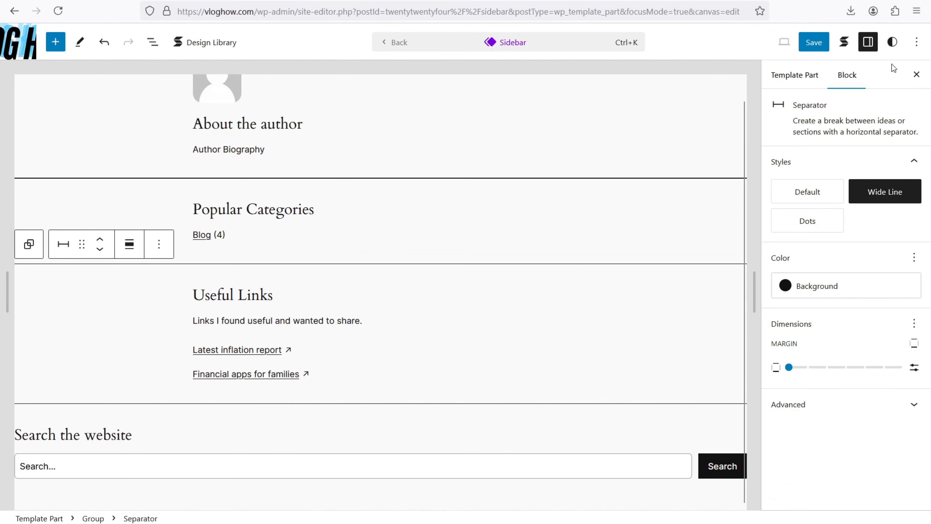
{"action": "left_click", "coordinate": [918, 75]}
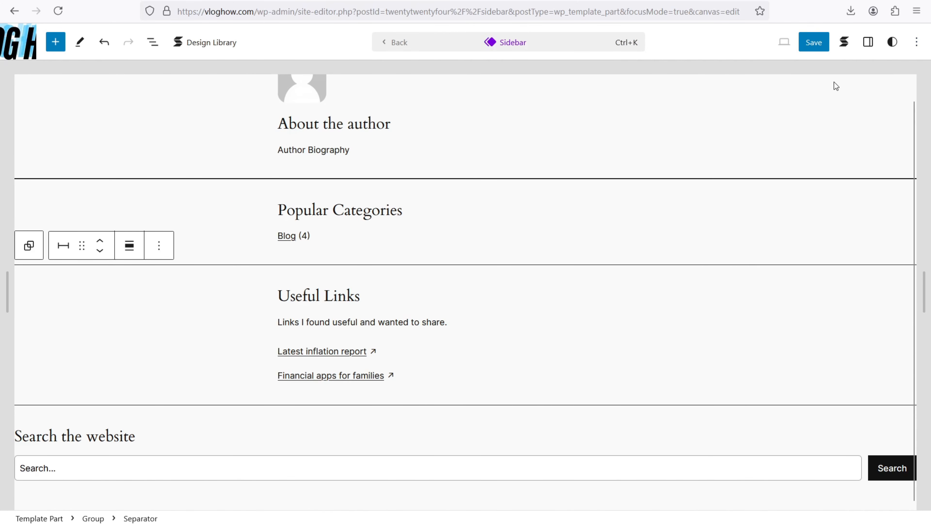
{"action": "left_click", "coordinate": [14, 44]}
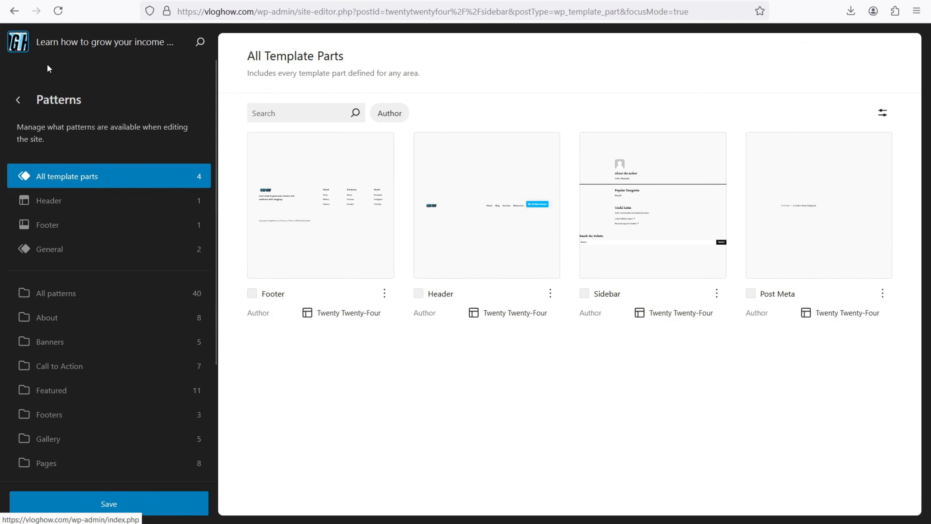
Leave the site editor for the dashboard, discarding the unsaved sidebar change.
{"action": "left_click", "coordinate": [17, 100]}
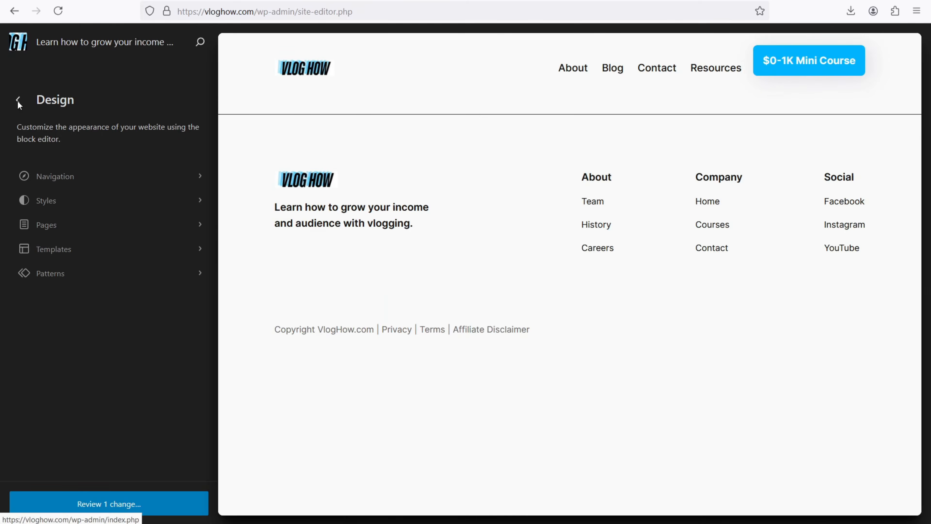
{"action": "left_click", "coordinate": [19, 99]}
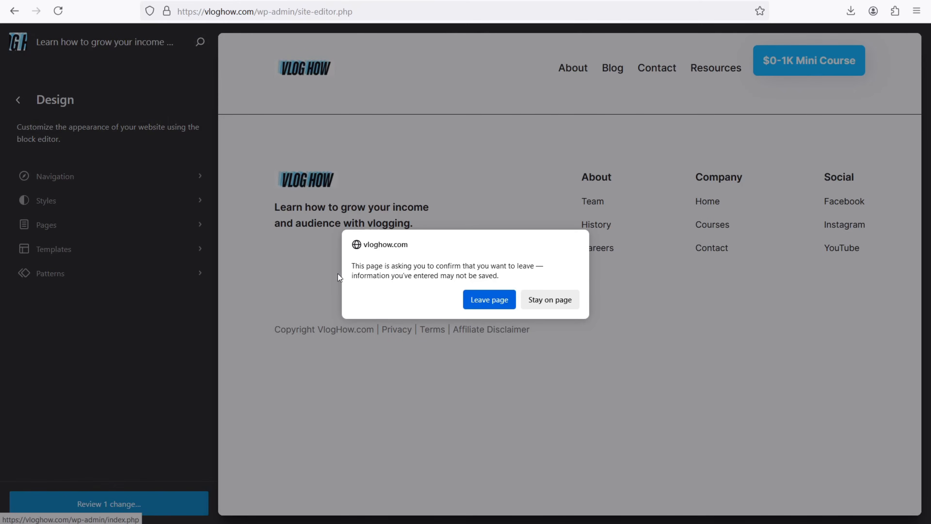
{"action": "left_click", "coordinate": [488, 300]}
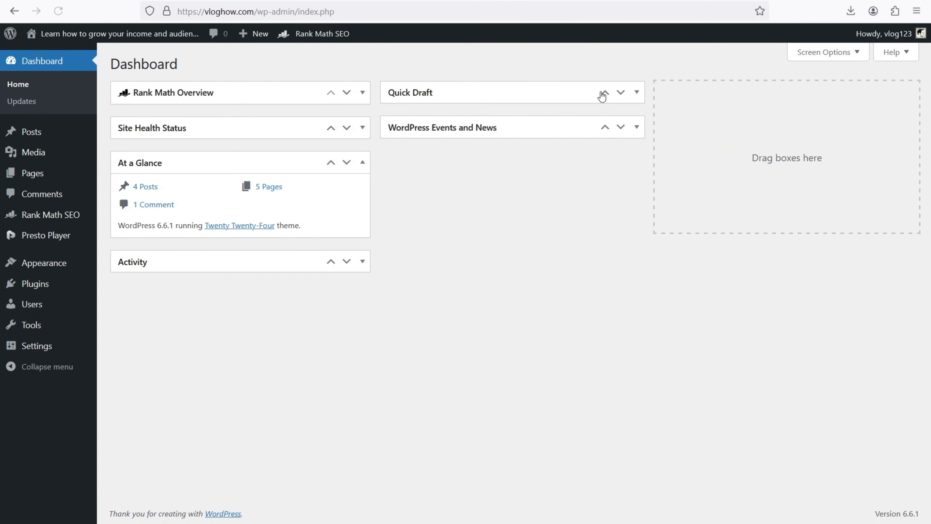
Open the Pages section and the live Blog page in new tabs.
{"action": "right_click", "coordinate": [28, 177]}
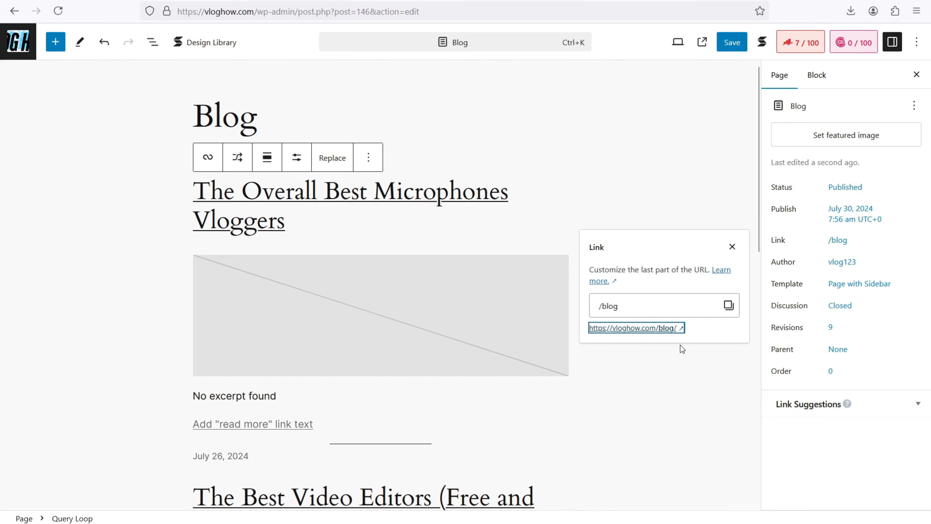
{"action": "right_click", "coordinate": [658, 328]}
{"action": "left_click", "coordinate": [672, 335]}
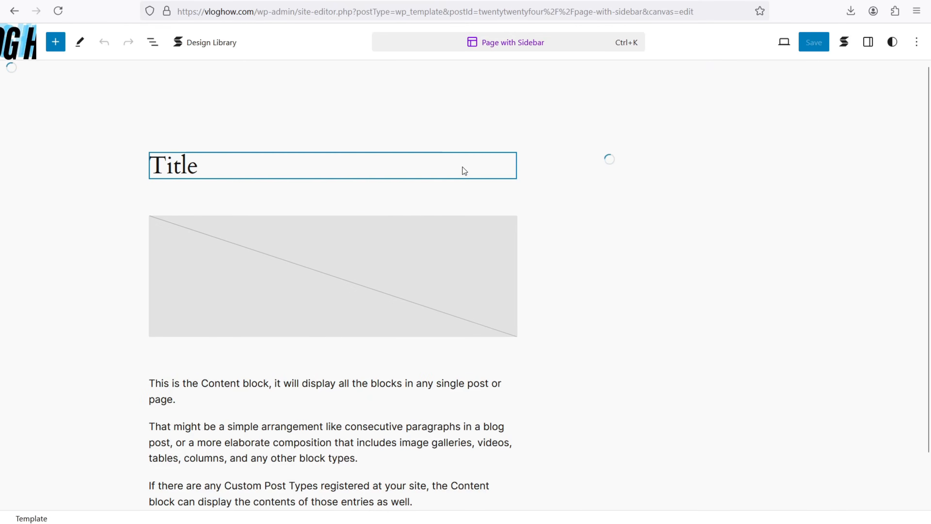
Select the Sidebar part of the Page with Sidebar template and edit it separately.
{"action": "left_click", "coordinate": [728, 234]}
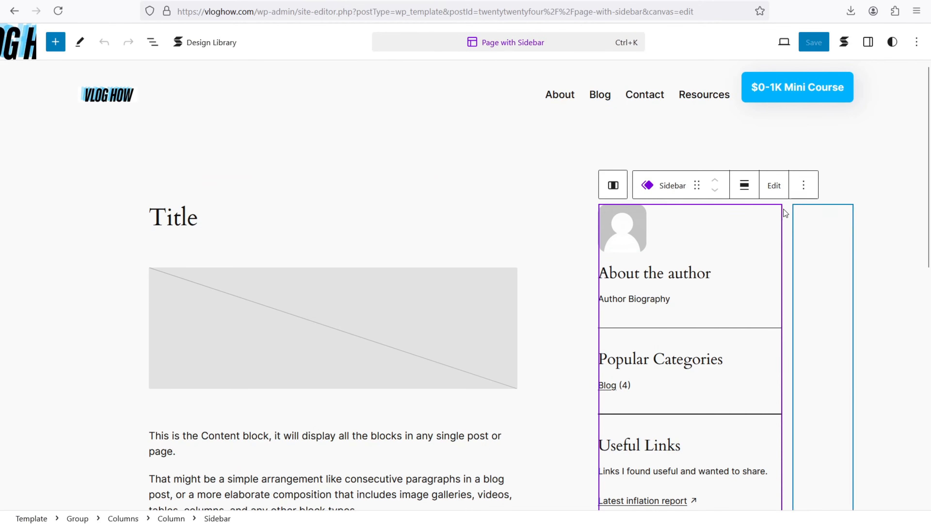
{"action": "scroll", "coordinate": [862, 227], "scroll_direction": "down", "scroll_amount": 7}
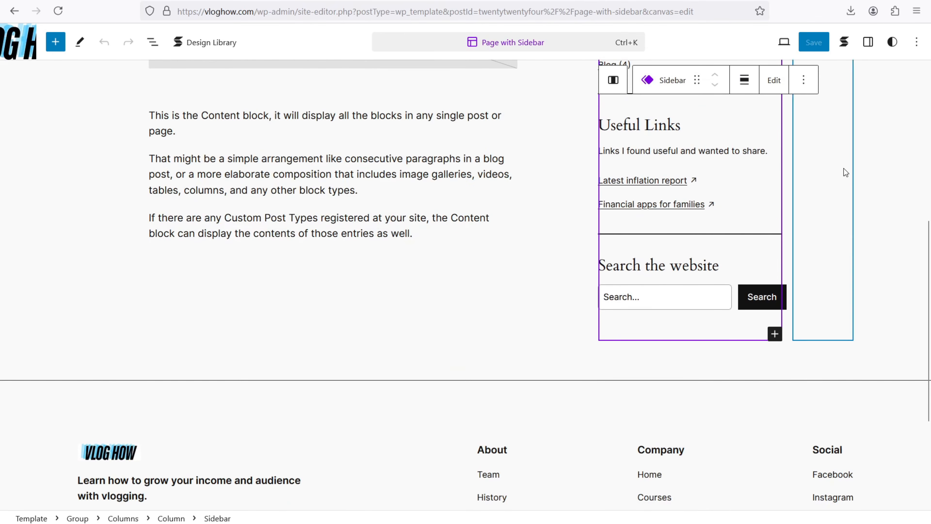
{"action": "scroll", "coordinate": [745, 182], "scroll_direction": "up", "scroll_amount": 4}
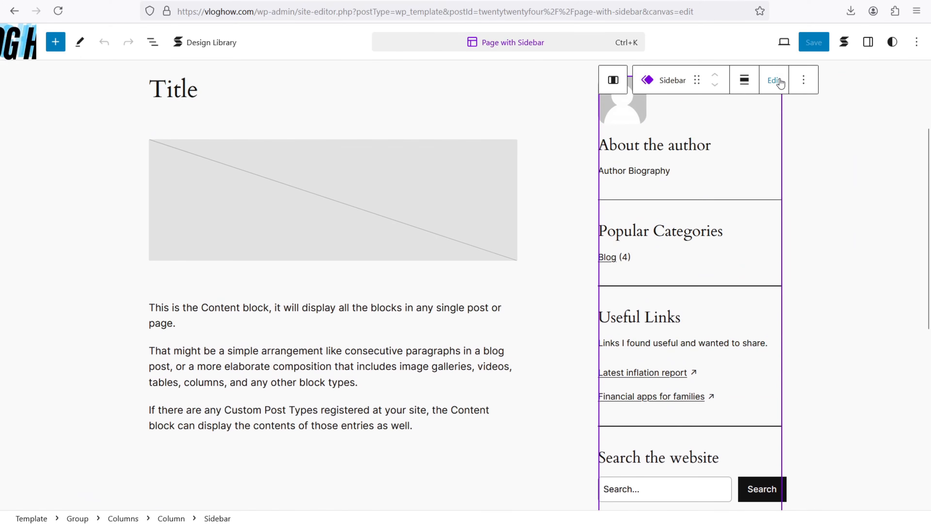
{"action": "left_click", "coordinate": [770, 81]}
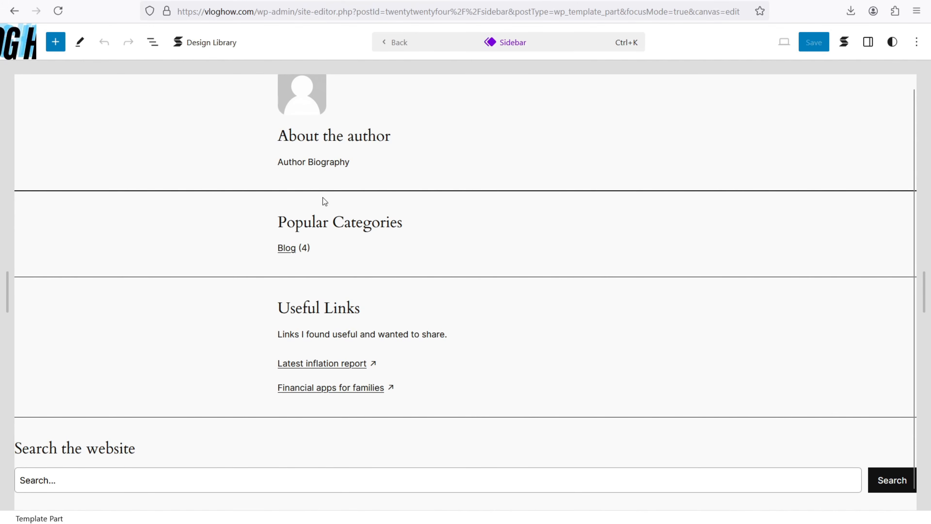
Inspect the About the author, Popular Categories and Useful Links blocks in the sidebar.
{"action": "left_click", "coordinate": [492, 154]}
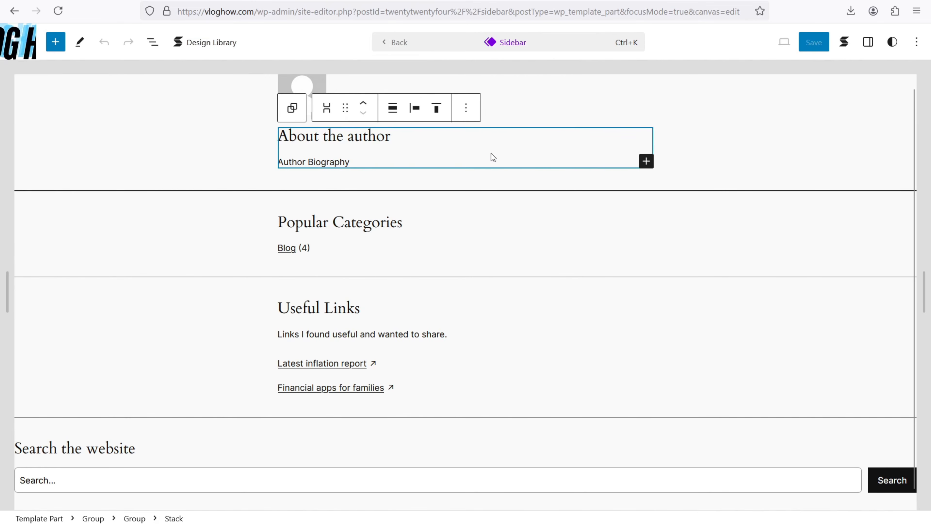
{"action": "left_click", "coordinate": [431, 226]}
{"action": "left_click", "coordinate": [361, 253]}
{"action": "left_click", "coordinate": [521, 219]}
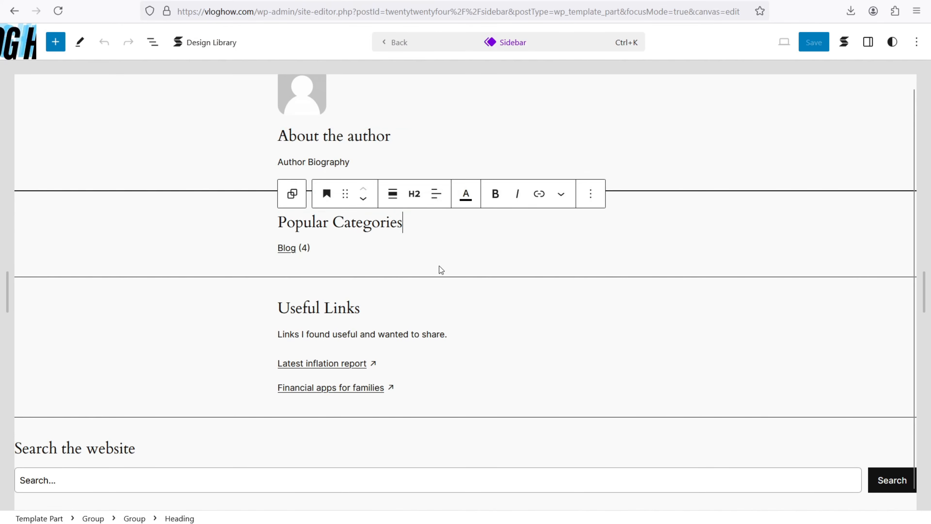
{"action": "left_click", "coordinate": [456, 336]}
{"action": "left_click", "coordinate": [454, 365]}
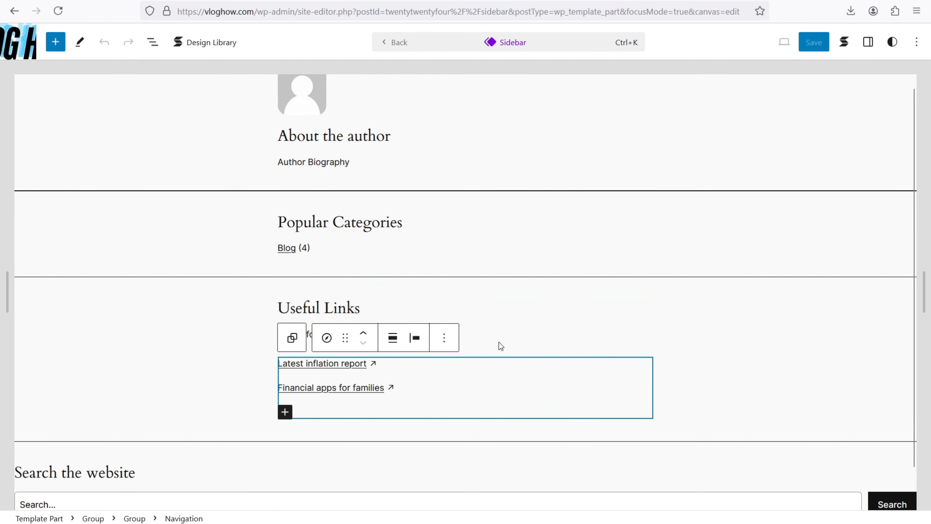
{"action": "scroll", "coordinate": [508, 347], "scroll_direction": "up", "scroll_amount": 1}
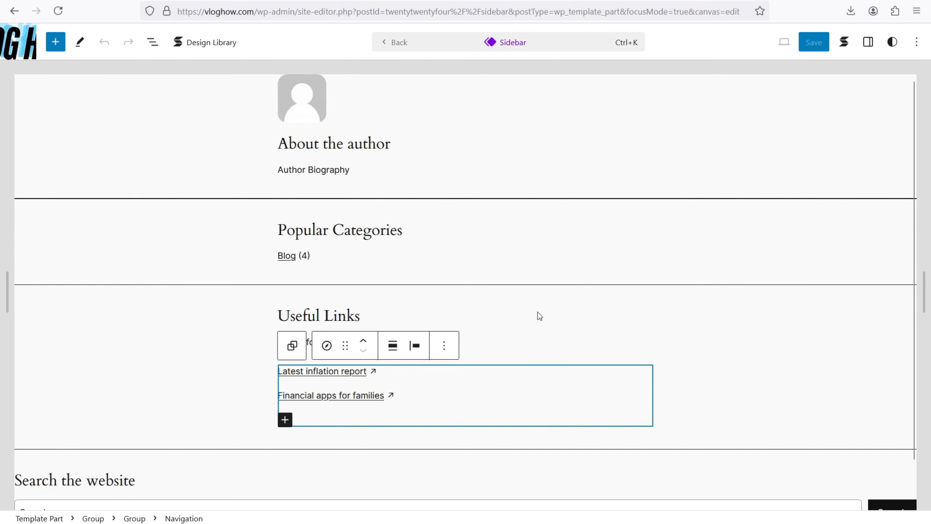
Add an empty block directly below the Blog (4) category list.
{"action": "left_click", "coordinate": [367, 252]}
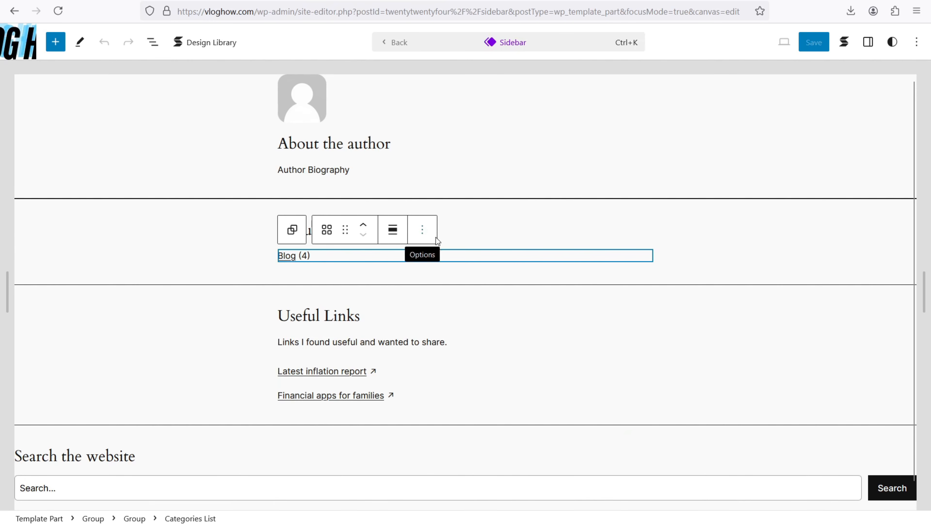
{"action": "left_click", "coordinate": [474, 229]}
{"action": "left_click", "coordinate": [354, 252]}
{"action": "key", "text": "Return"}
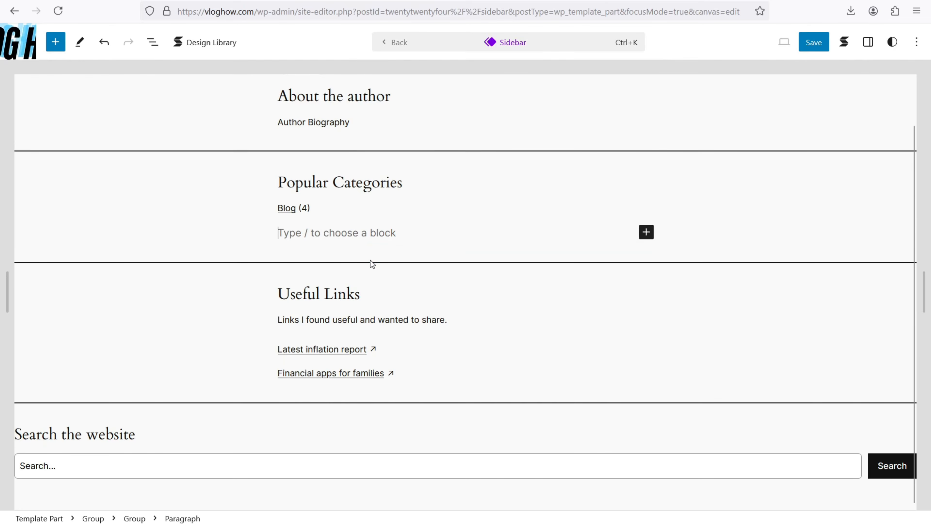
{"action": "left_click", "coordinate": [646, 233]}
Insert a Posts List block by searching 'post' in the block library.
{"action": "left_click", "coordinate": [732, 427]}
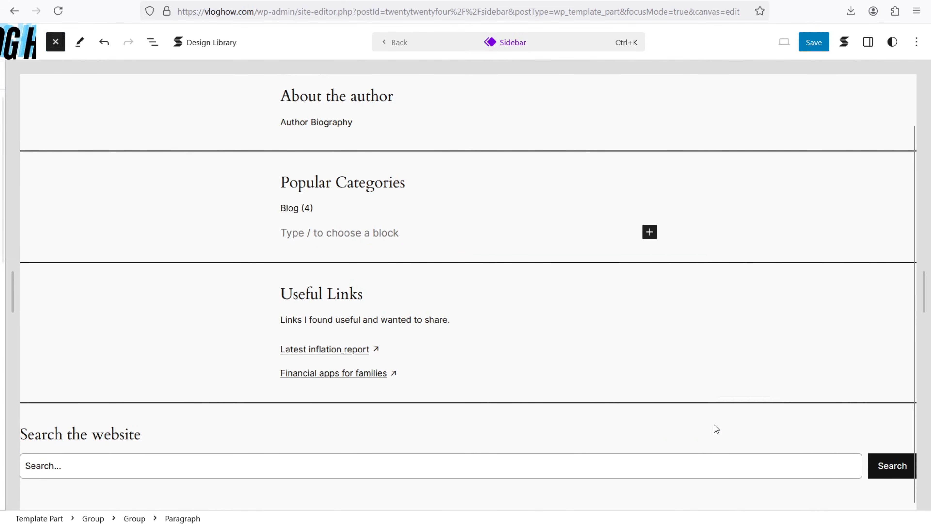
{"action": "left_click", "coordinate": [88, 114]}
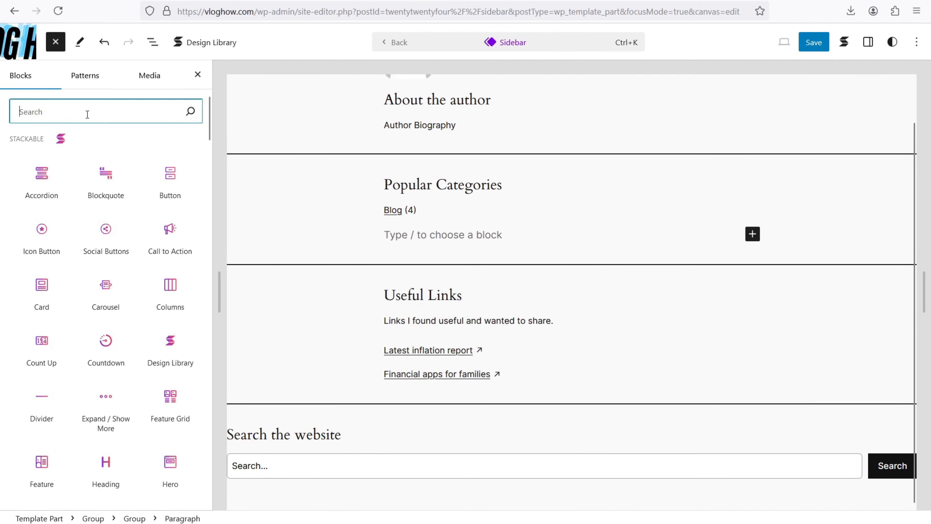
{"action": "type", "text": "post"}
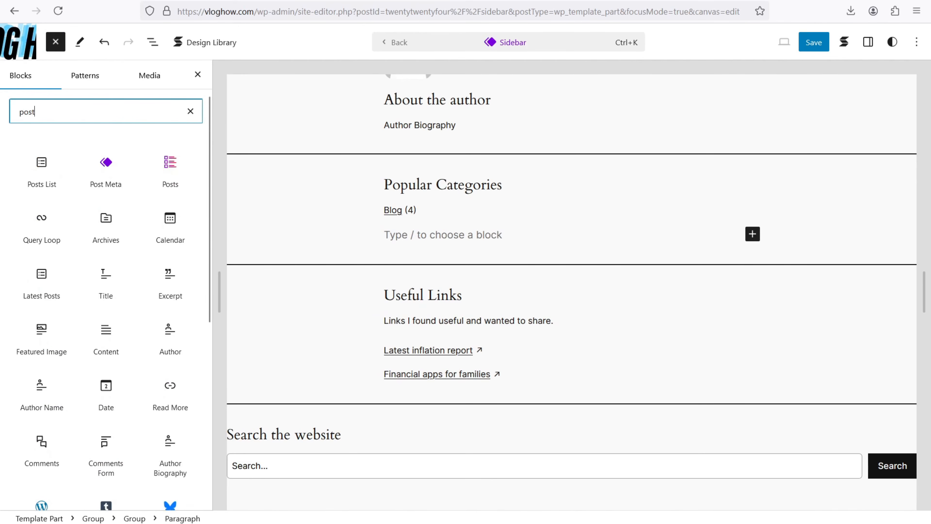
{"action": "left_click", "coordinate": [36, 173]}
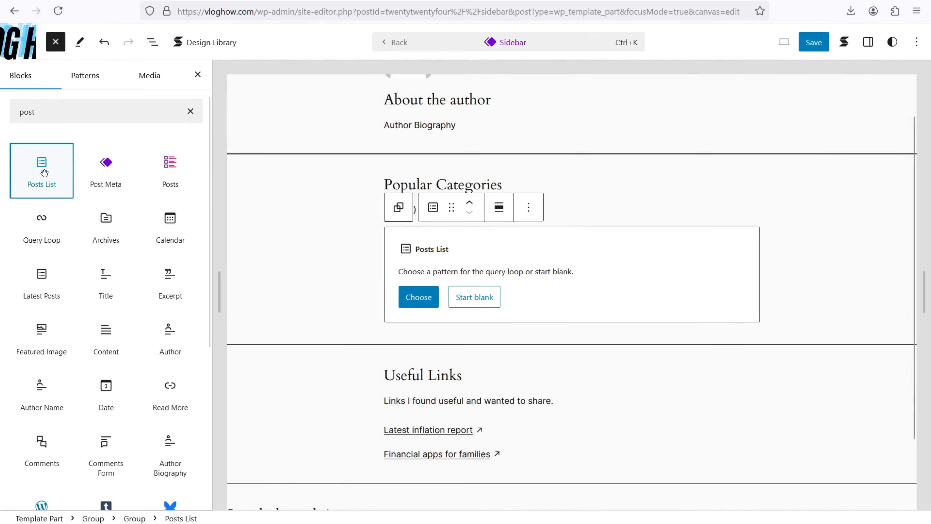
Try the one-column posts list pattern without images, then undo it.
{"action": "left_click", "coordinate": [422, 302]}
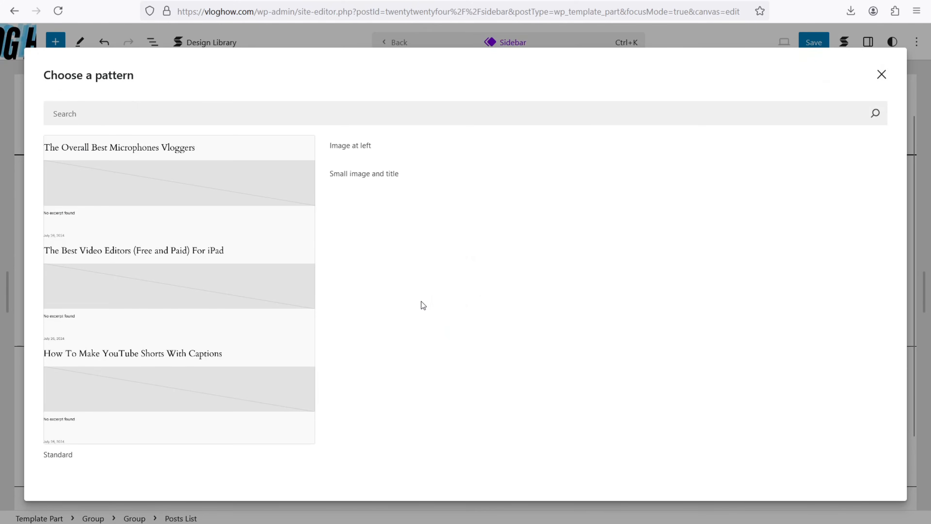
{"action": "scroll", "coordinate": [424, 171], "scroll_direction": "down", "scroll_amount": 5}
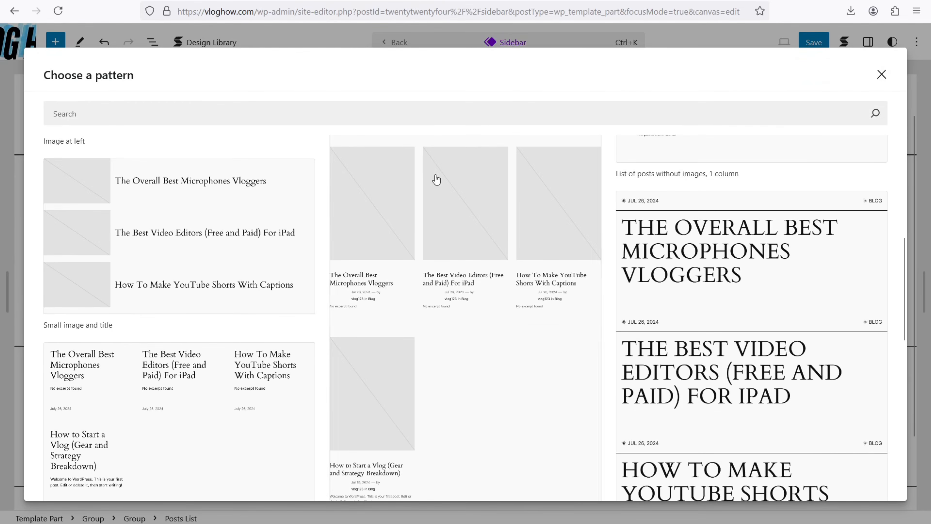
{"action": "left_click", "coordinate": [696, 315]}
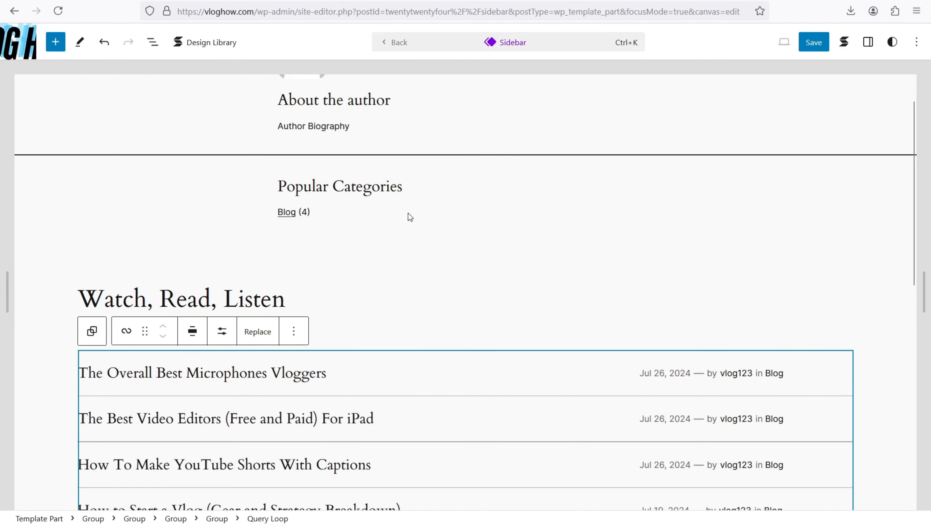
{"action": "scroll", "coordinate": [466, 294], "scroll_direction": "down", "scroll_amount": 5}
{"action": "scroll", "coordinate": [540, 283], "scroll_direction": "up", "scroll_amount": 6}
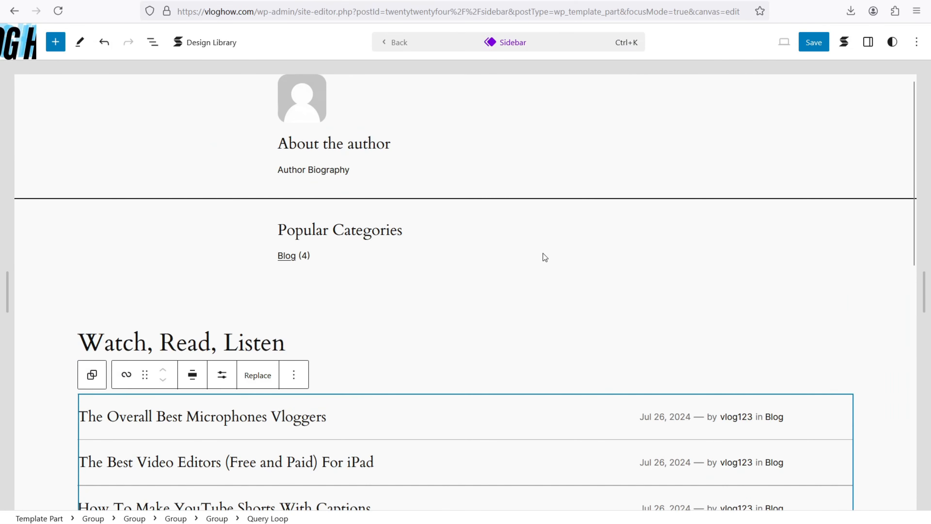
{"action": "left_click", "coordinate": [104, 44]}
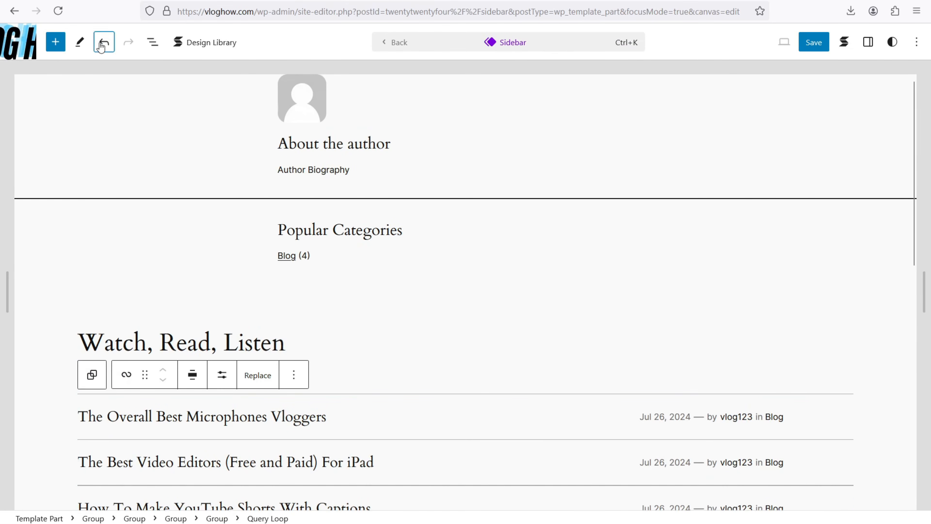
{"action": "left_click", "coordinate": [464, 234]}
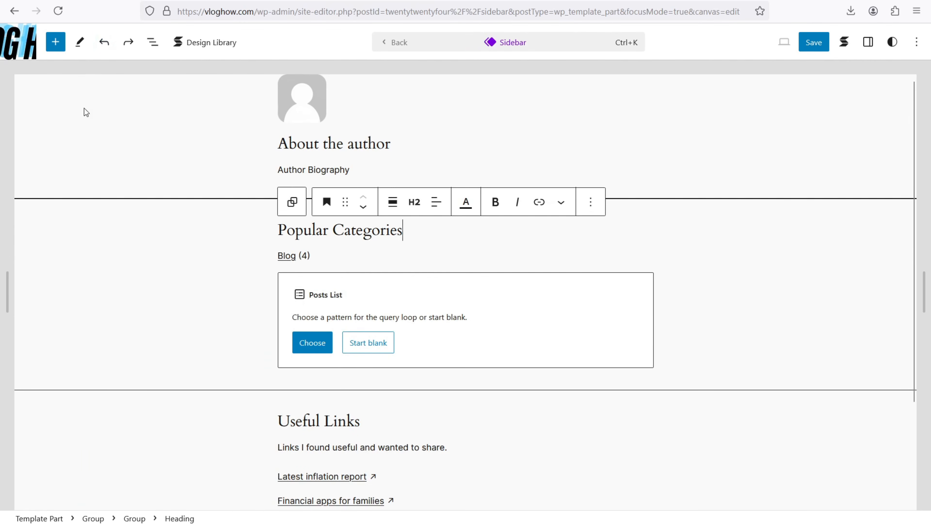
Undo the Posts List and delete the author avatar, About the author group and Useful Links.
{"action": "left_click", "coordinate": [103, 43]}
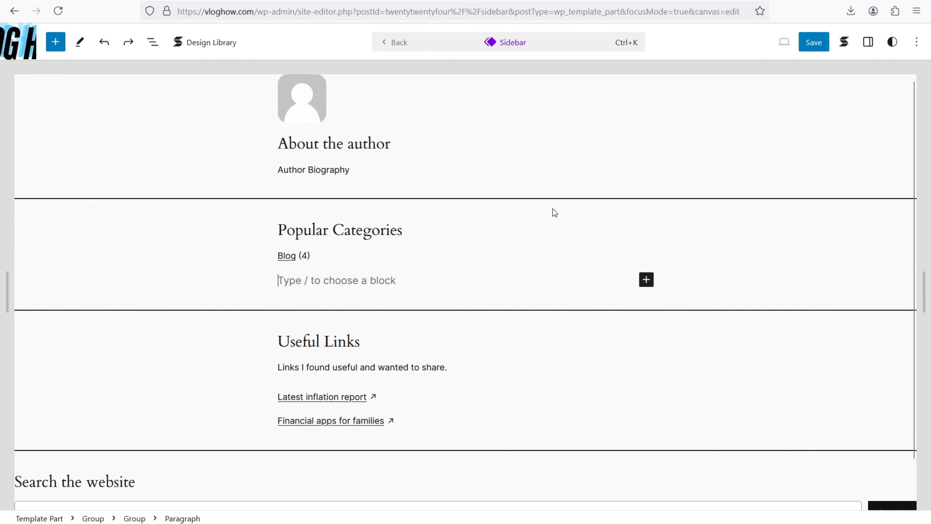
{"action": "left_click", "coordinate": [422, 143]}
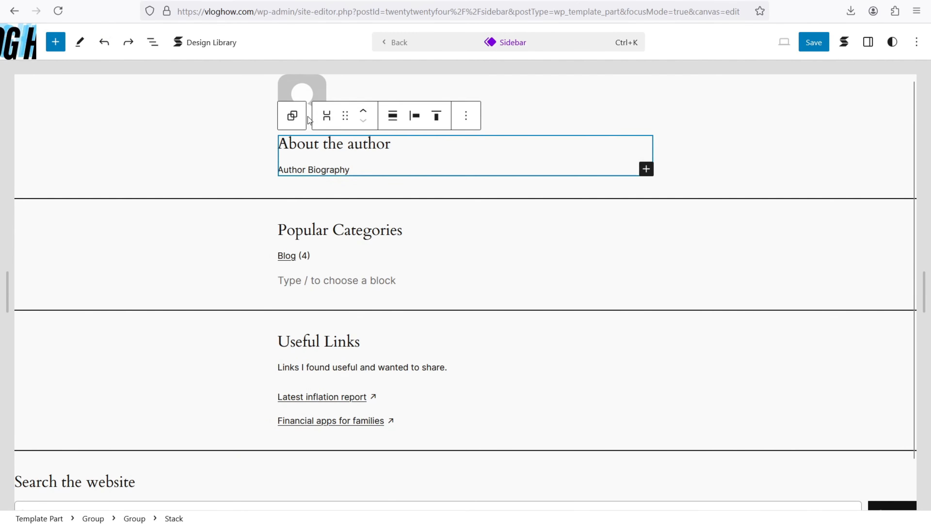
{"action": "left_click", "coordinate": [394, 87]}
{"action": "key", "text": "Delete"}
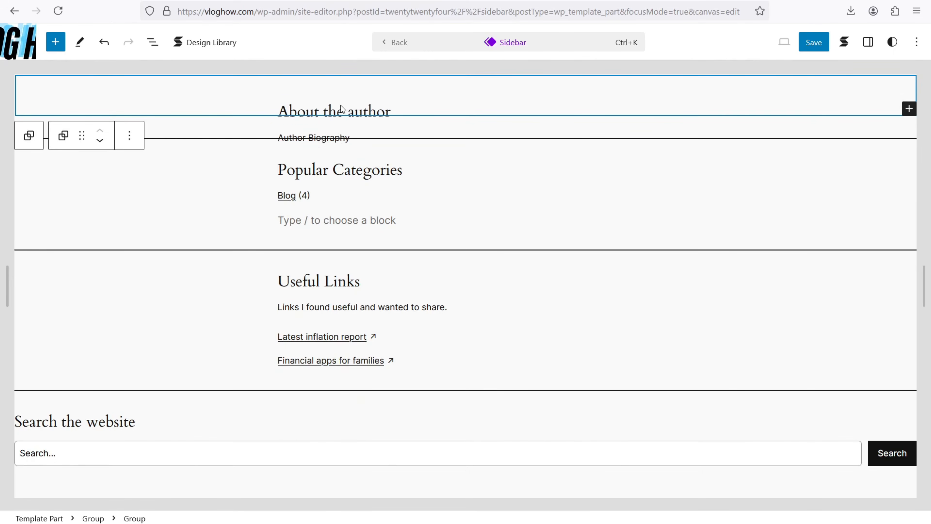
{"action": "key", "text": "Delete"}
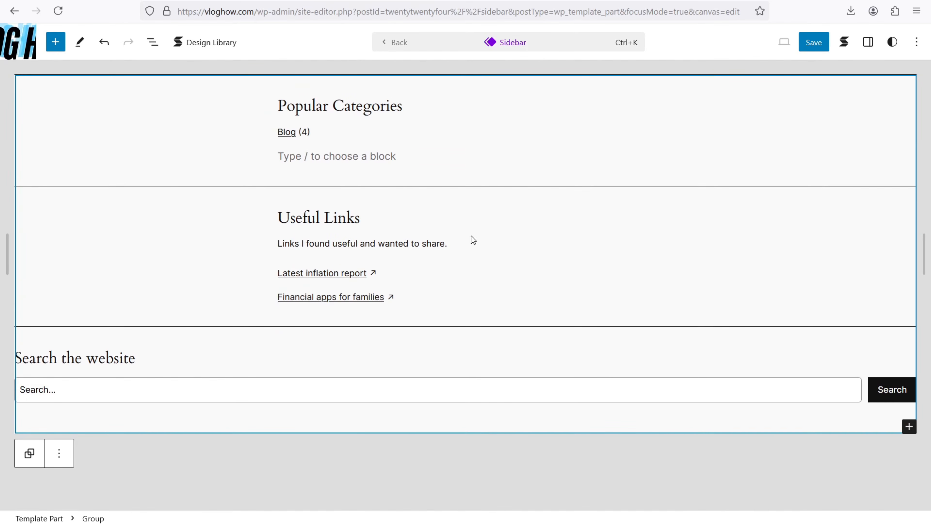
{"action": "left_click", "coordinate": [434, 361]}
{"action": "key", "text": "BackSpace"}
{"action": "left_click", "coordinate": [452, 278]}
{"action": "key", "text": "BackSpace"}
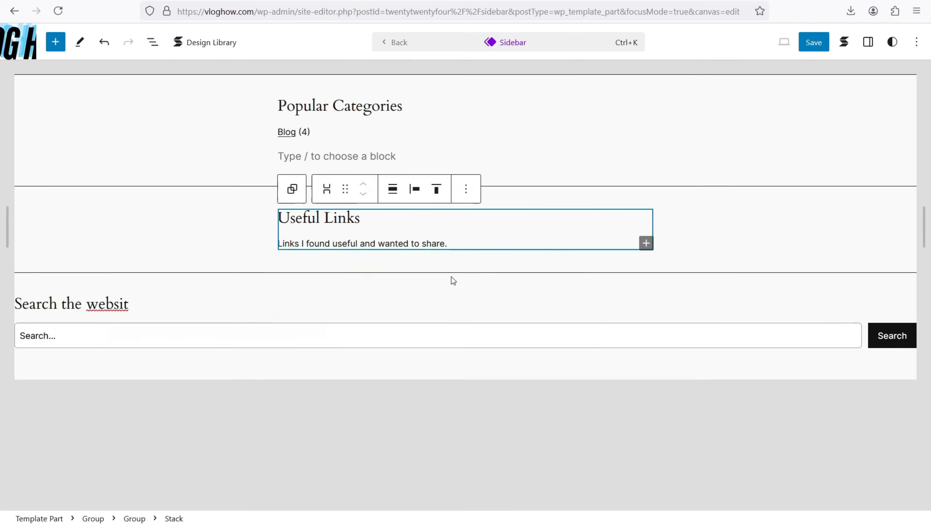
{"action": "key", "text": "BackSpace"}
{"action": "key", "text": "BackSpace"}
{"action": "key", "text": "BackSpace"}
{"action": "key", "text": "BackSpace"}
{"action": "key", "text": "BackSpace"}
{"action": "key", "text": "BackSpace"}
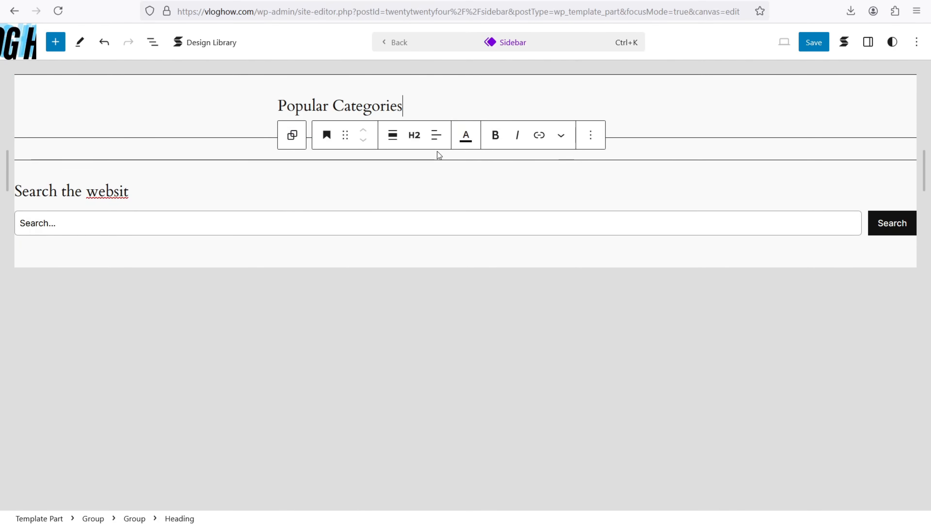
Erase the Popular Categories heading and search group, then leave without saving.
{"action": "left_click_drag", "start_coordinate": [417, 106], "coordinate": [254, 110]}
{"action": "key", "text": "BackSpace"}
{"action": "key", "text": "BackSpace"}
{"action": "key", "text": "BackSpace"}
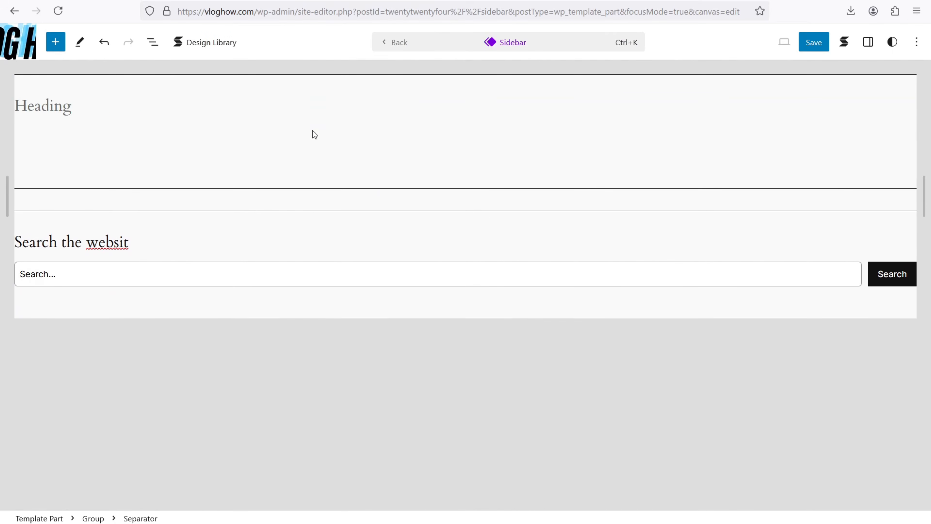
{"action": "left_click", "coordinate": [407, 255]}
{"action": "key", "text": "BackSpace"}
{"action": "left_click", "coordinate": [305, 231]}
{"action": "key", "text": "BackSpace"}
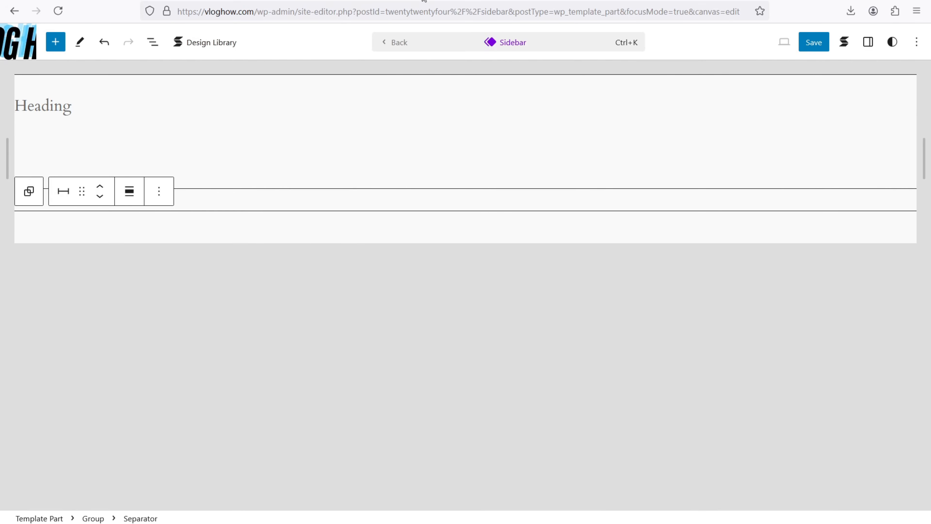
{"action": "left_click", "coordinate": [432, 1]}
{"action": "left_click", "coordinate": [490, 302]}
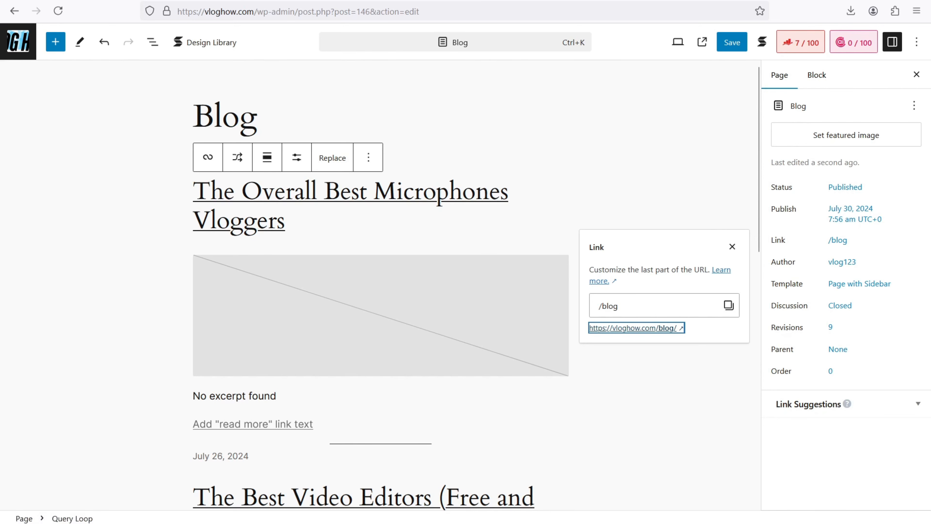
Switch to OBS Studio and stop the screen recording.
{"action": "key", "text": "alt+Tab"}
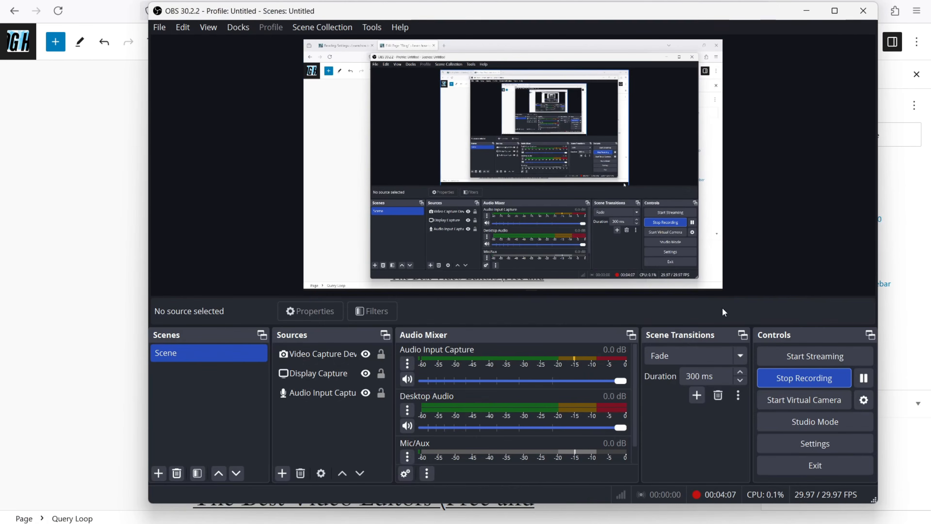
{"action": "left_click", "coordinate": [794, 385]}
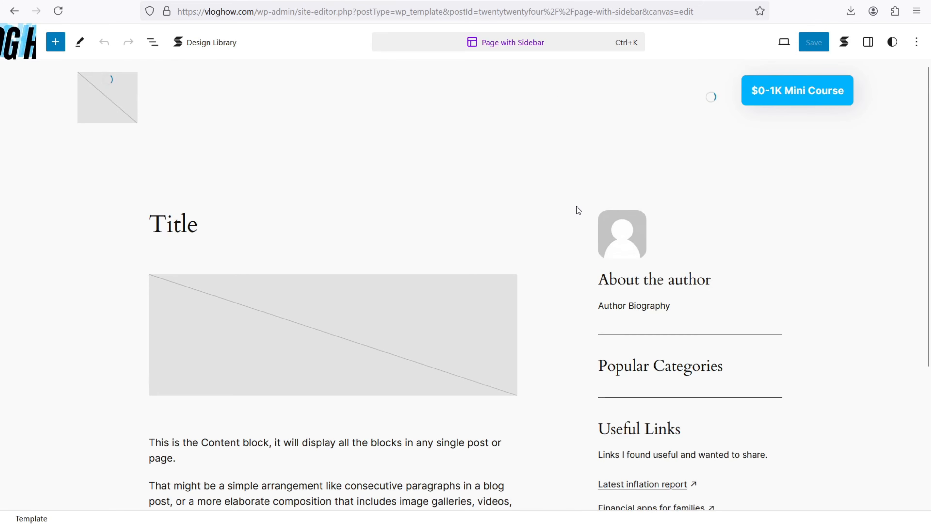
Edit the Page with Sidebar template's Sidebar part and select its Search the website heading.
{"action": "left_click", "coordinate": [755, 210]}
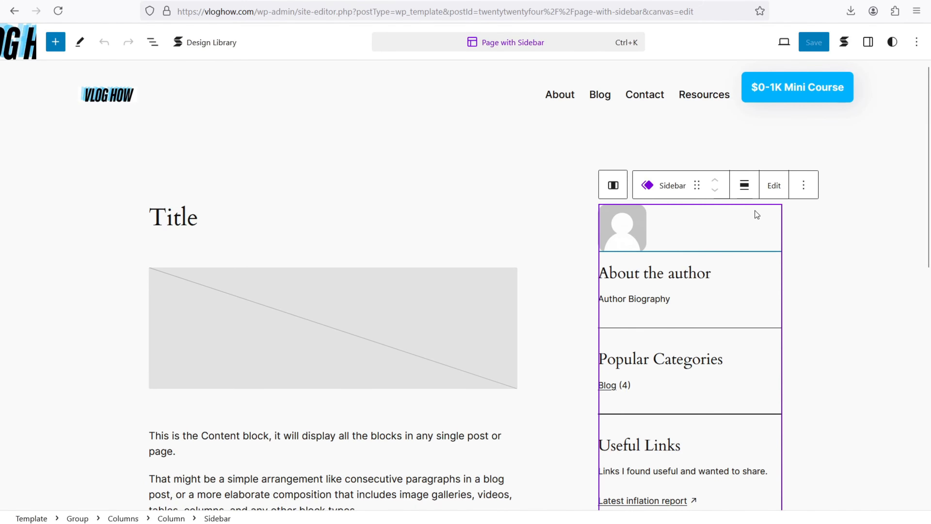
{"action": "left_click", "coordinate": [774, 185]}
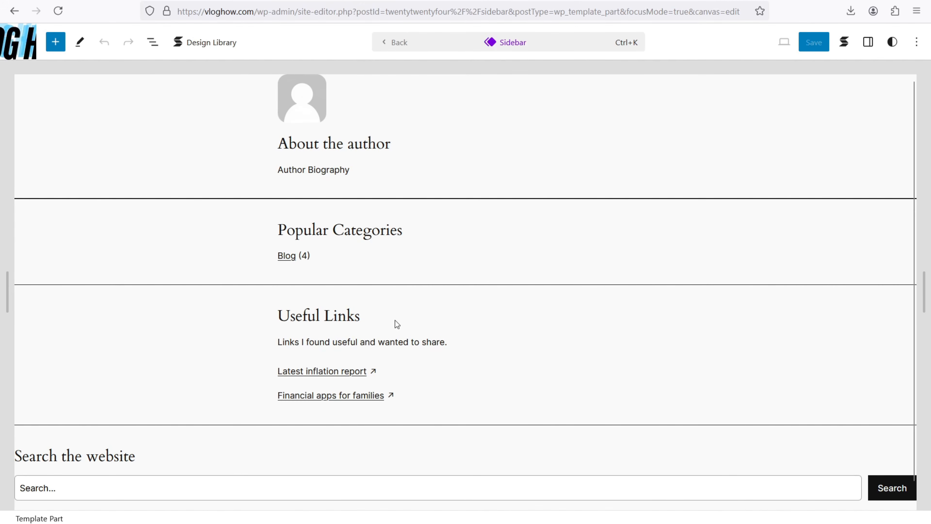
{"action": "scroll", "coordinate": [578, 387], "scroll_direction": "down", "scroll_amount": 1}
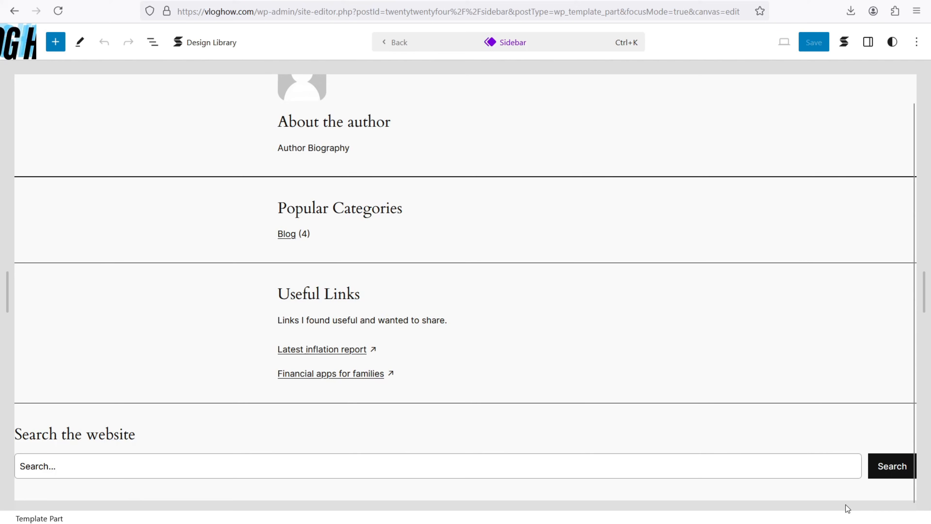
{"action": "left_click", "coordinate": [842, 439]}
{"action": "left_click", "coordinate": [676, 326]}
{"action": "left_click", "coordinate": [851, 437]}
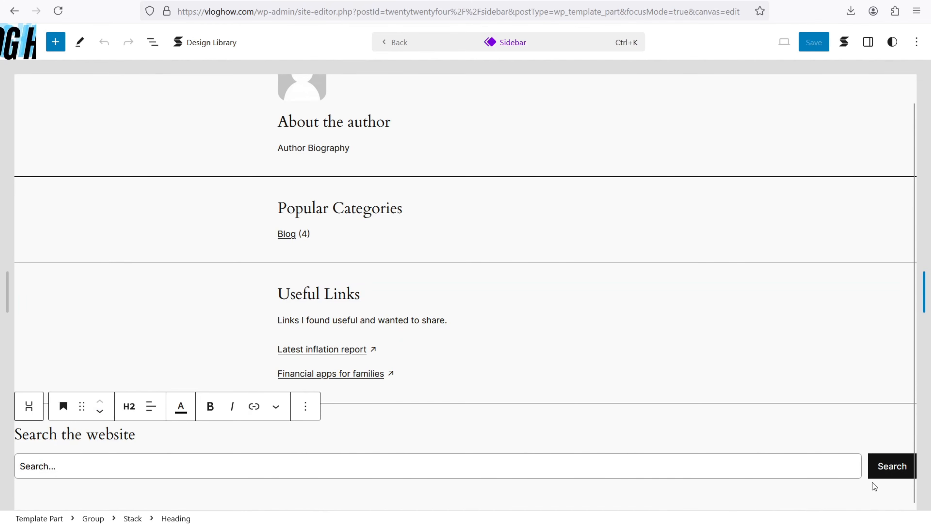
Select the whole Useful Links group in the sidebar.
{"action": "left_click", "coordinate": [878, 505]}
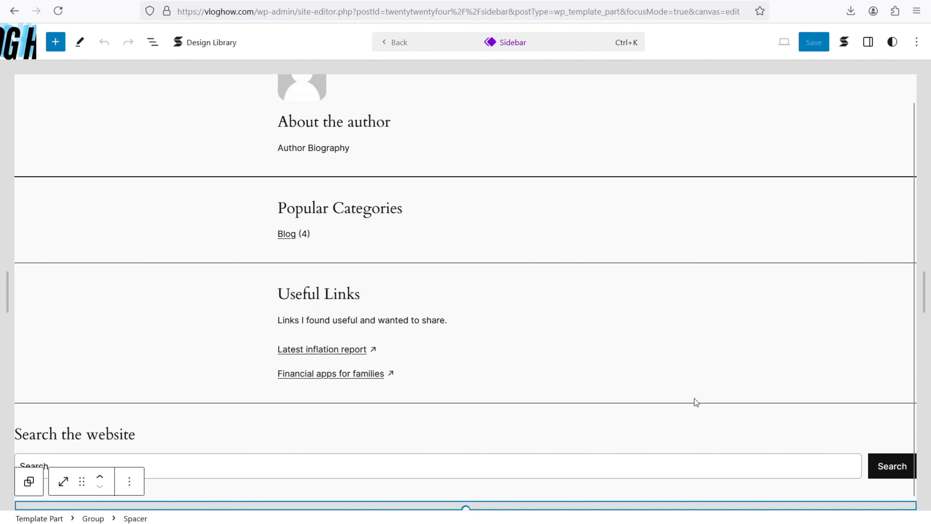
{"action": "scroll", "coordinate": [491, 475], "scroll_direction": "down", "scroll_amount": 1}
{"action": "scroll", "coordinate": [514, 406], "scroll_direction": "up", "scroll_amount": 1}
{"action": "left_click", "coordinate": [623, 326]}
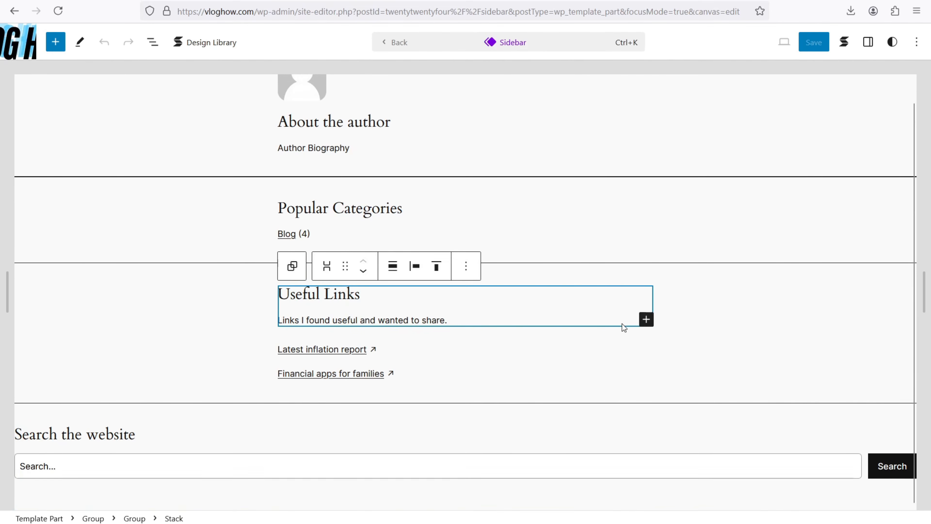
{"action": "left_click", "coordinate": [736, 322]}
Add a Categories List block under Useful Links, found by searching 'cat'.
{"action": "left_click", "coordinate": [908, 374]}
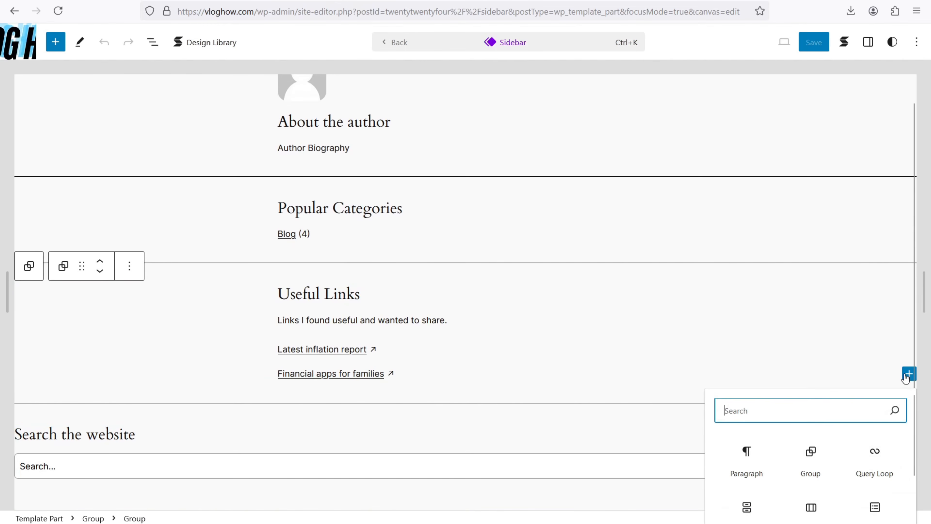
{"action": "scroll", "coordinate": [811, 469], "scroll_direction": "down", "scroll_amount": 2}
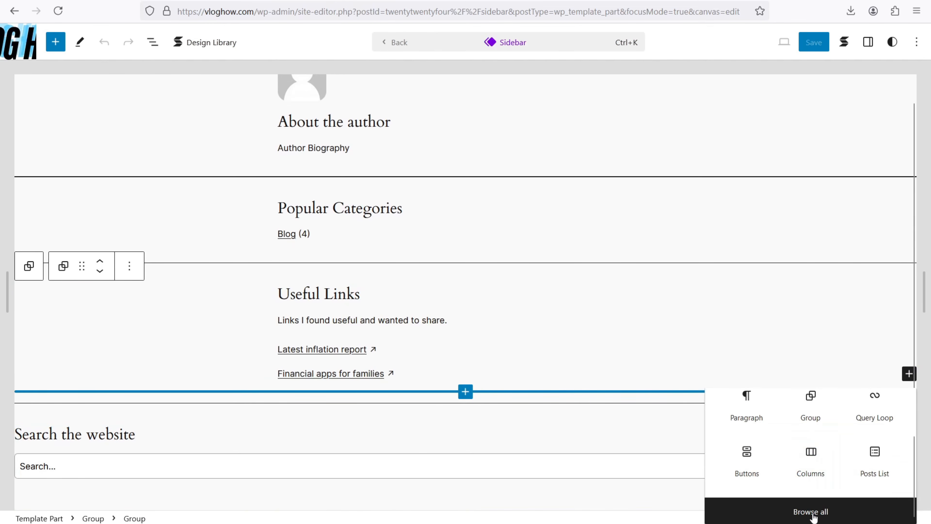
{"action": "left_click", "coordinate": [815, 517]}
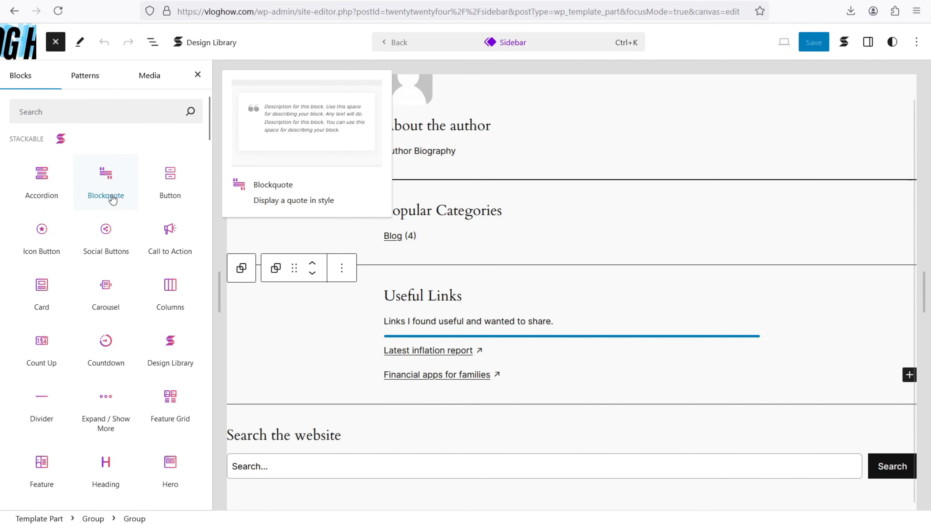
{"action": "scroll", "coordinate": [102, 201], "scroll_direction": "down", "scroll_amount": 15}
{"action": "scroll", "coordinate": [108, 204], "scroll_direction": "up", "scroll_amount": 7}
{"action": "scroll", "coordinate": [109, 203], "scroll_direction": "up", "scroll_amount": 10}
{"action": "left_click", "coordinate": [79, 115]}
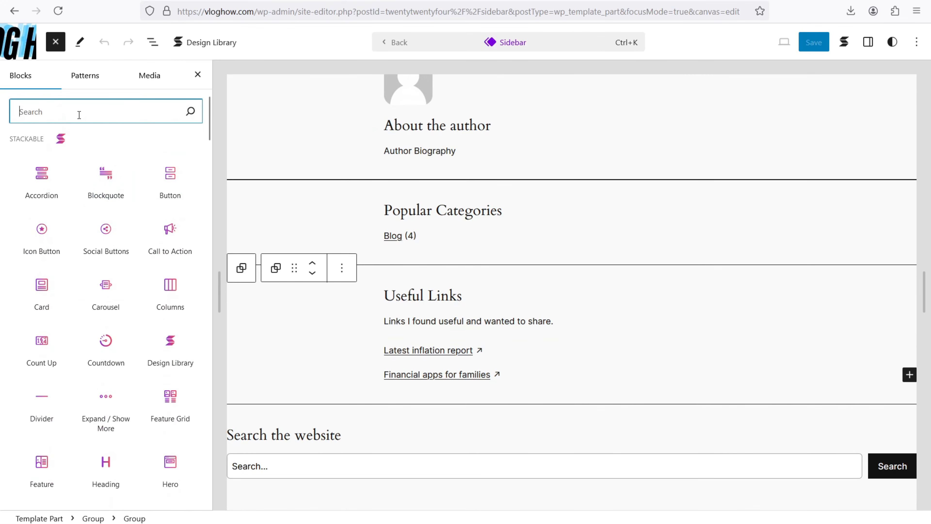
{"action": "type", "text": "cat"}
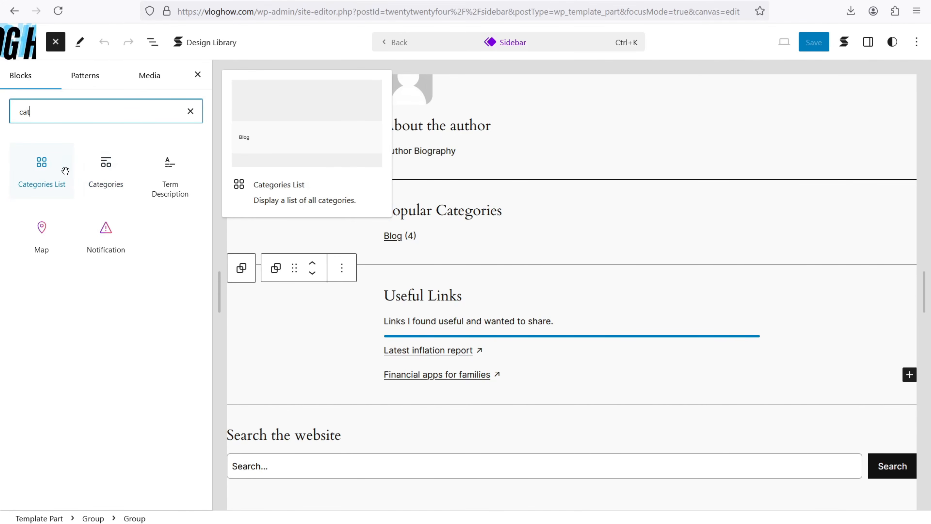
{"action": "left_click", "coordinate": [70, 177]}
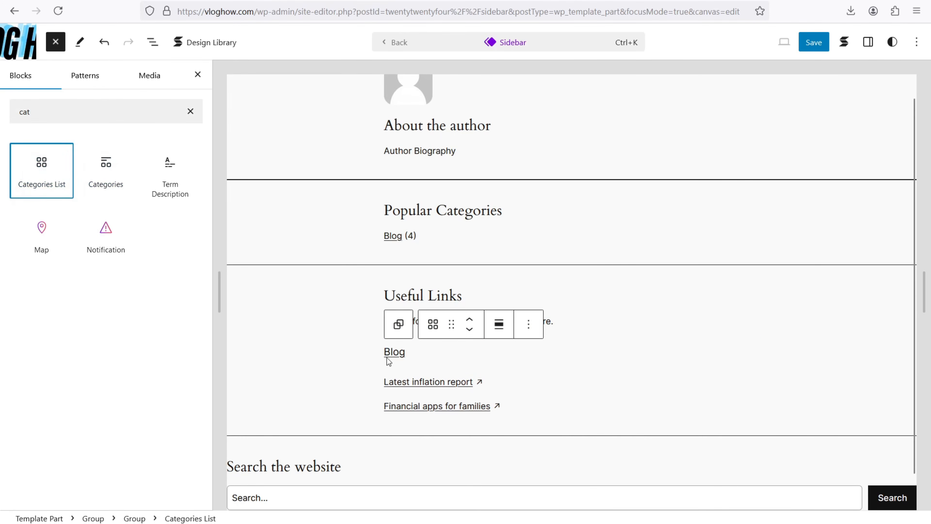
{"action": "left_click", "coordinate": [463, 357]}
{"action": "left_click", "coordinate": [463, 303]}
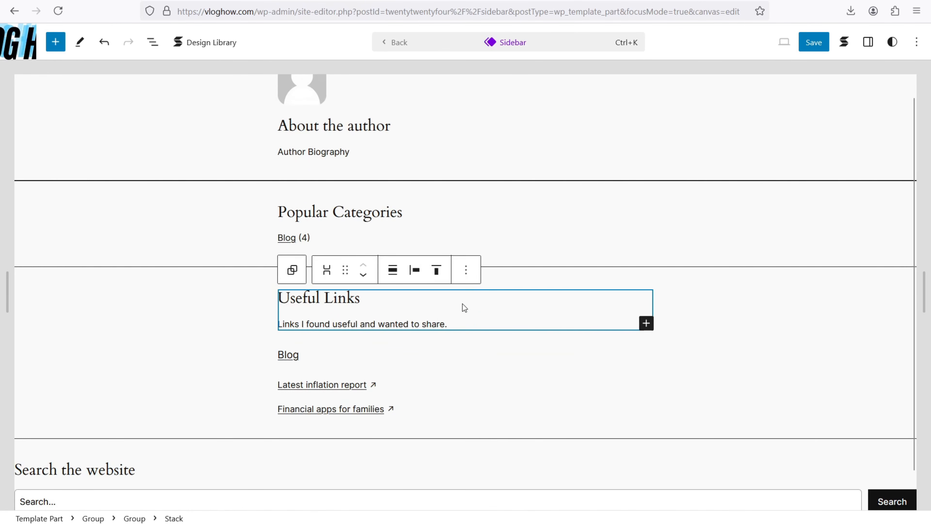
{"action": "left_click", "coordinate": [306, 360]}
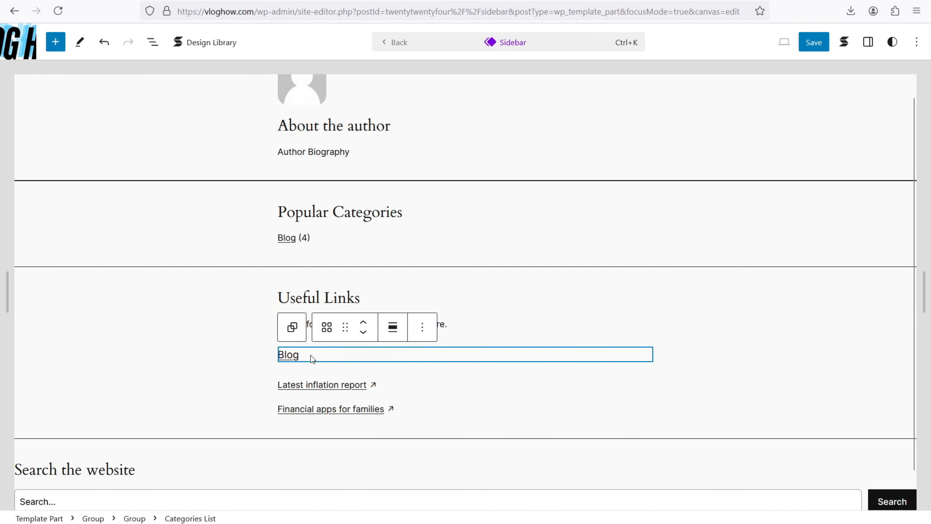
{"action": "left_click", "coordinate": [319, 241]}
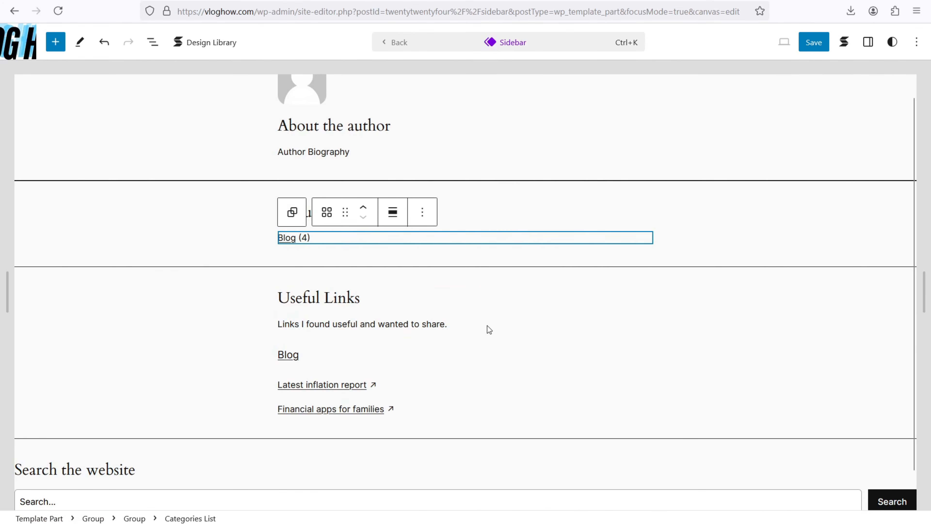
{"action": "scroll", "coordinate": [457, 322], "scroll_direction": "up", "scroll_amount": 1}
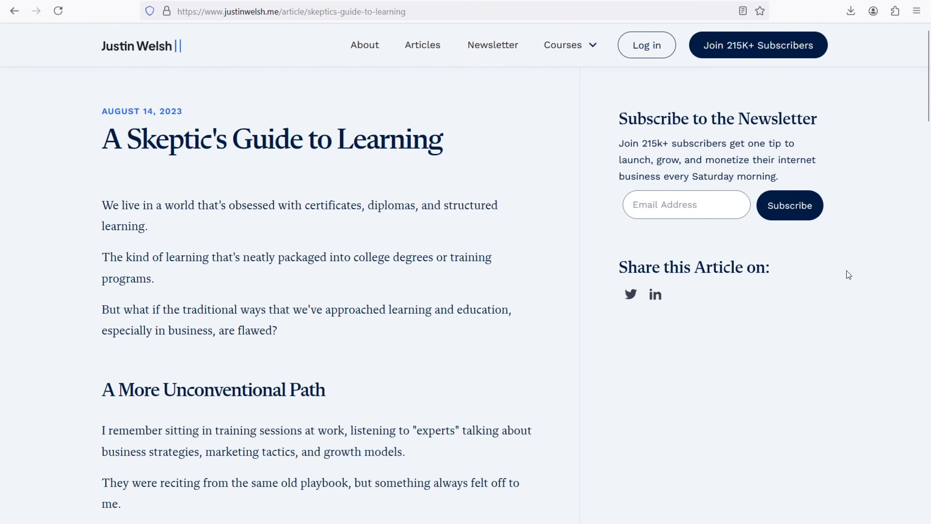
Scroll through the archived 'I Ate One Meal A Day For 30 Days' article to study its sidebar.
{"action": "left_click_drag", "start_coordinate": [629, 119], "coordinate": [795, 163]}
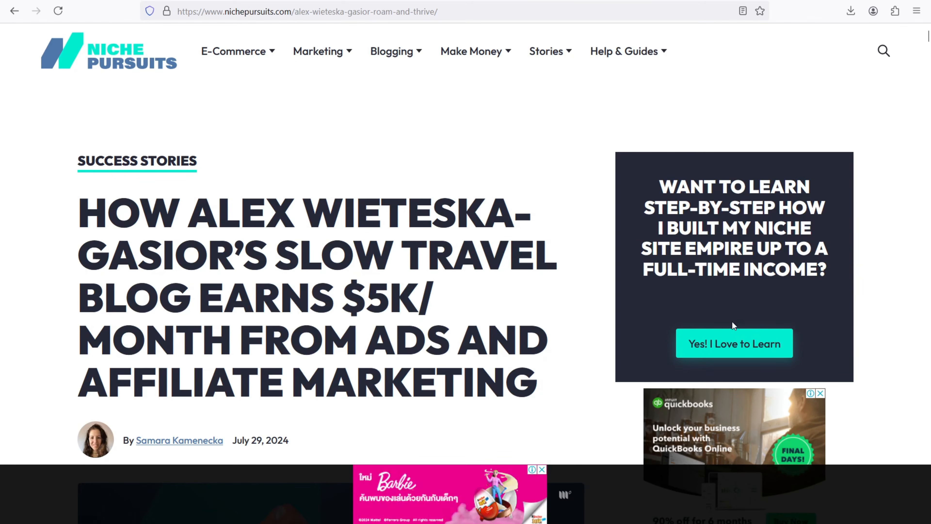
{"action": "scroll", "coordinate": [717, 319], "scroll_direction": "down", "scroll_amount": 5}
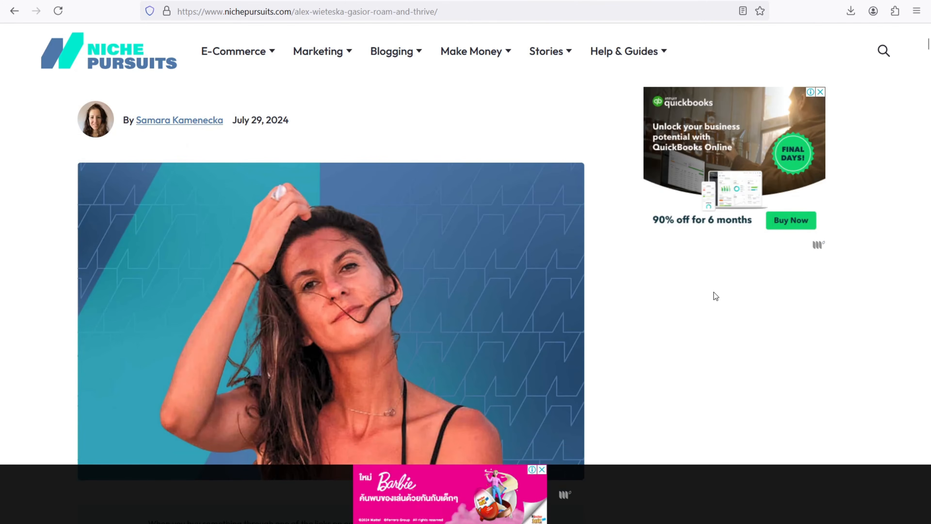
{"action": "scroll", "coordinate": [715, 298], "scroll_direction": "up", "scroll_amount": 3}
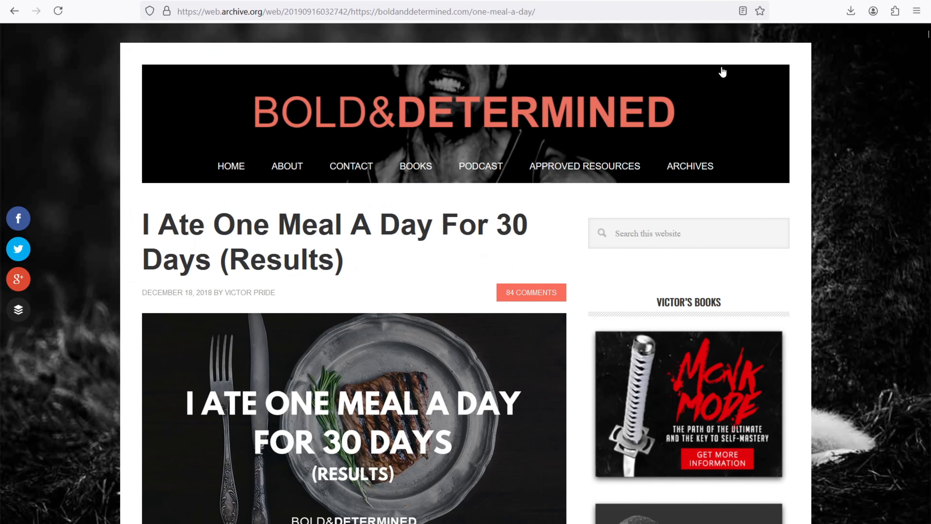
{"action": "scroll", "coordinate": [583, 121], "scroll_direction": "down", "scroll_amount": 4}
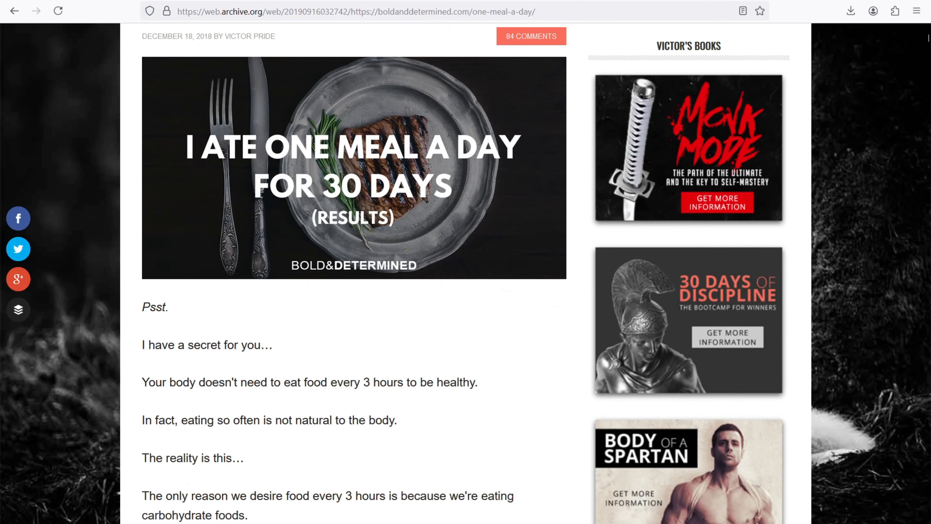
{"action": "scroll", "coordinate": [674, 74], "scroll_direction": "down", "scroll_amount": 2}
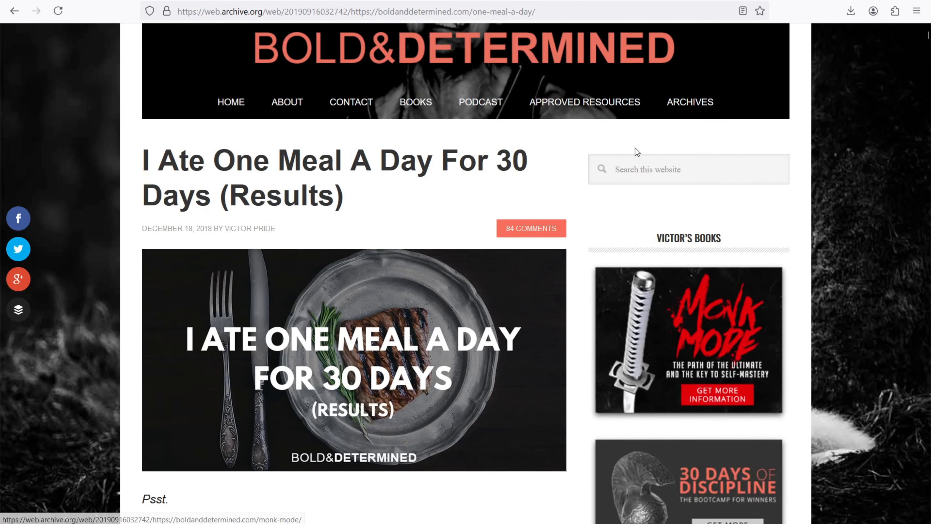
{"action": "scroll", "coordinate": [634, 151], "scroll_direction": "down", "scroll_amount": 10}
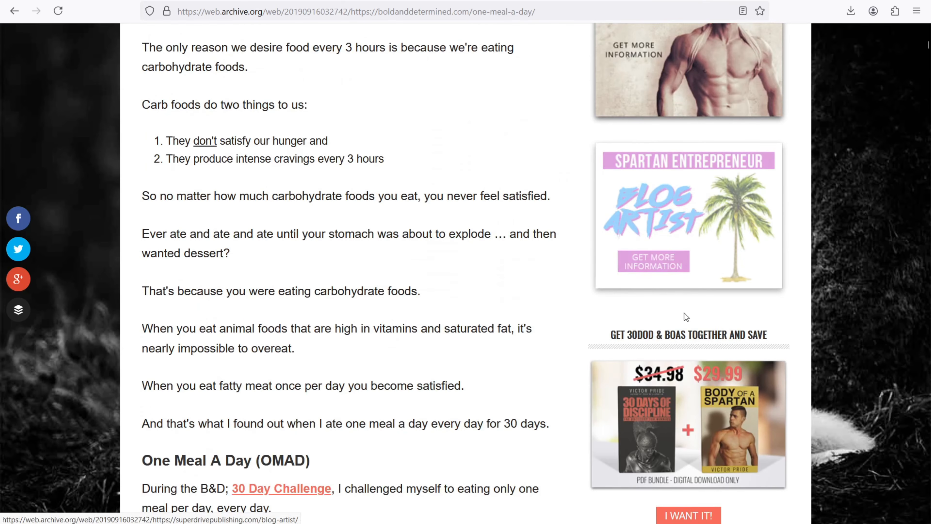
{"action": "scroll", "coordinate": [684, 316], "scroll_direction": "up", "scroll_amount": 10}
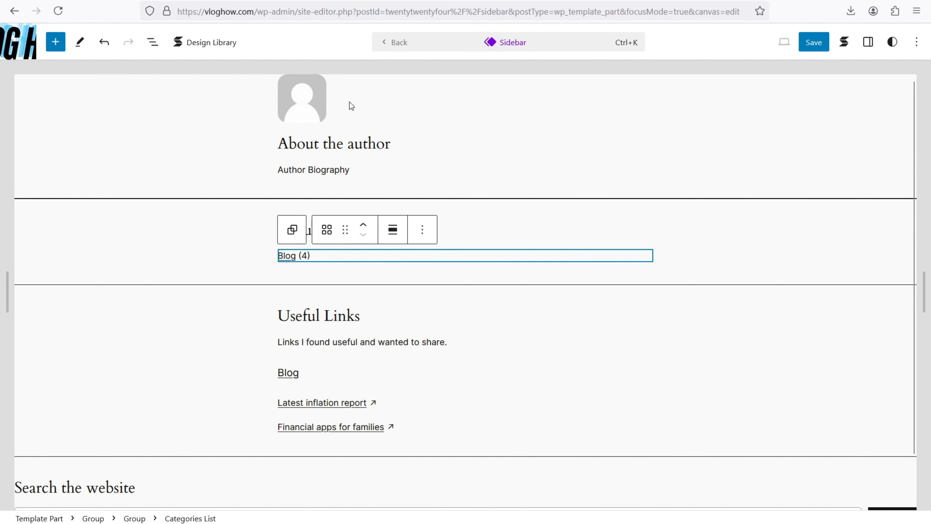
Delete the author avatar and the About the author section from the sidebar.
{"action": "left_click", "coordinate": [342, 165]}
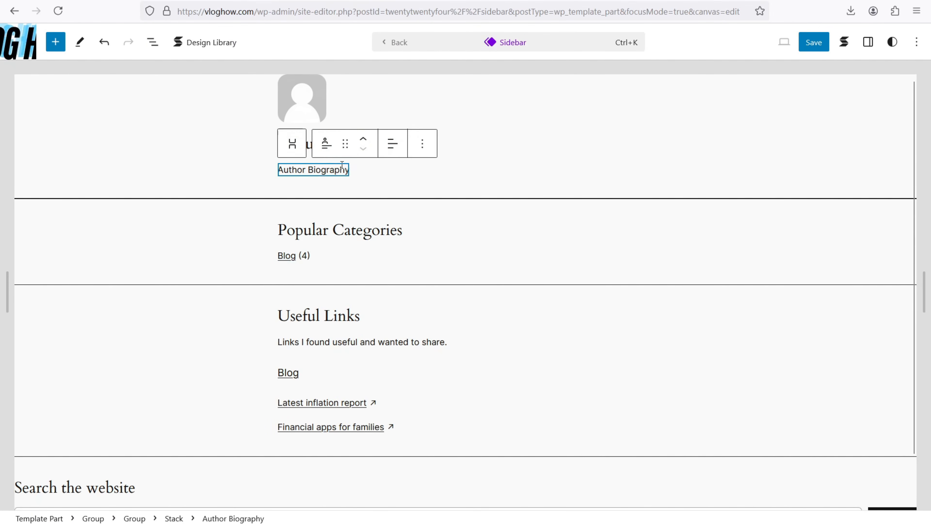
{"action": "left_click", "coordinate": [323, 97]}
{"action": "key", "text": "Delete"}
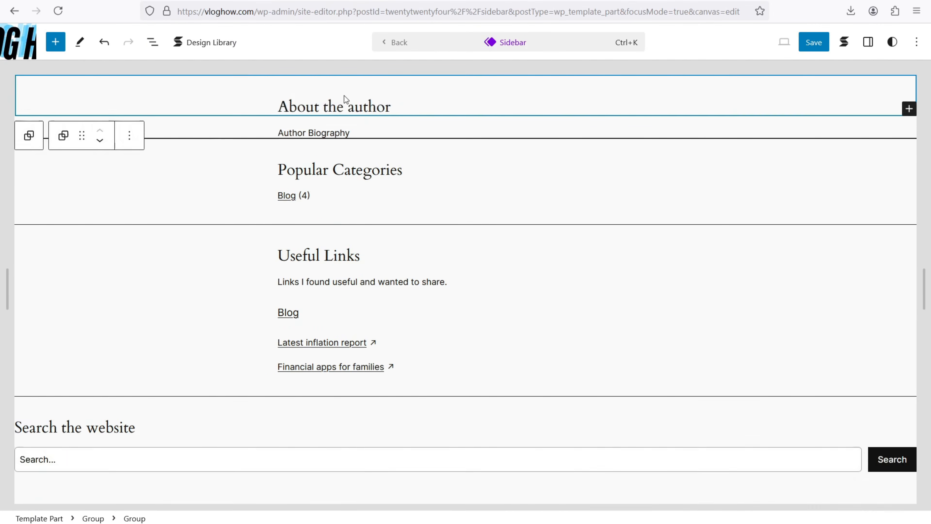
{"action": "key", "text": "Delete"}
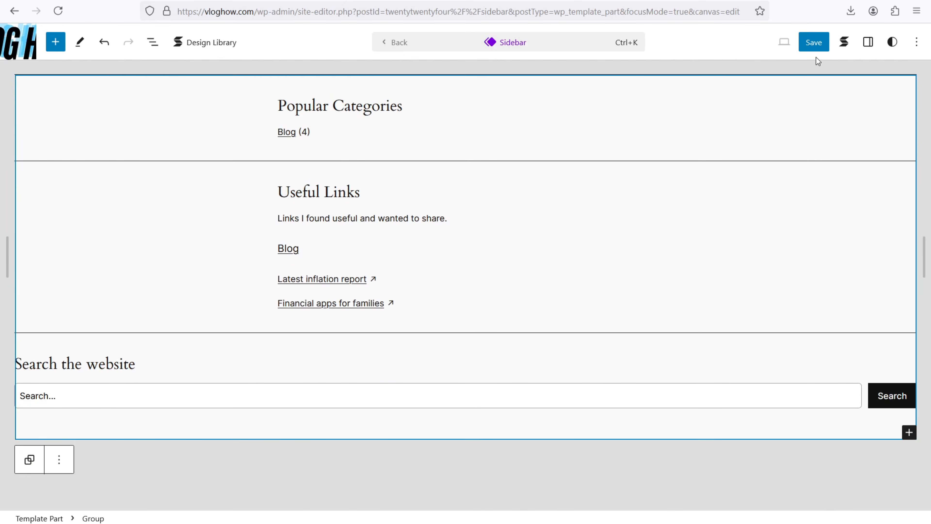
Add an Image block in the Popular Categories group and upload a .jpg portrait photo.
{"action": "left_click", "coordinate": [875, 140]}
{"action": "left_click", "coordinate": [803, 154]}
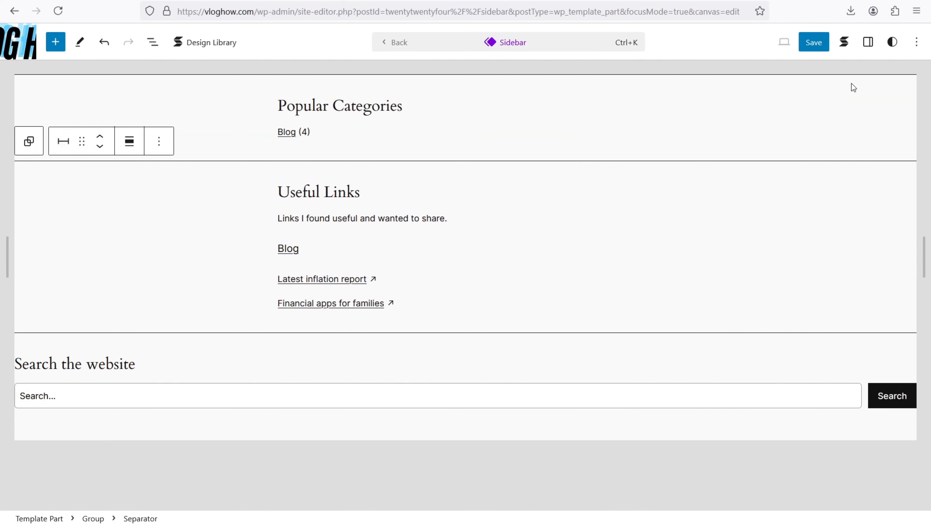
{"action": "left_click", "coordinate": [828, 103]}
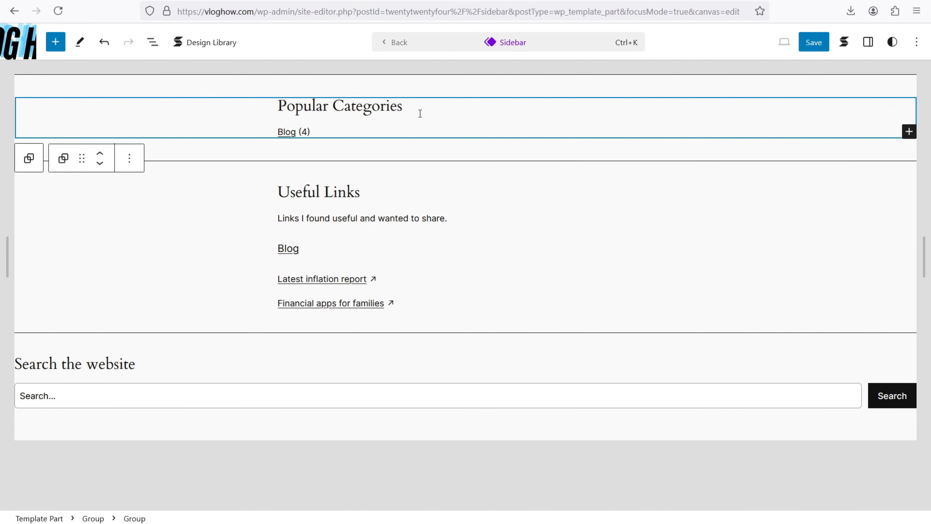
{"action": "left_click", "coordinate": [897, 153]}
{"action": "left_click", "coordinate": [871, 125]}
{"action": "left_click", "coordinate": [909, 132]}
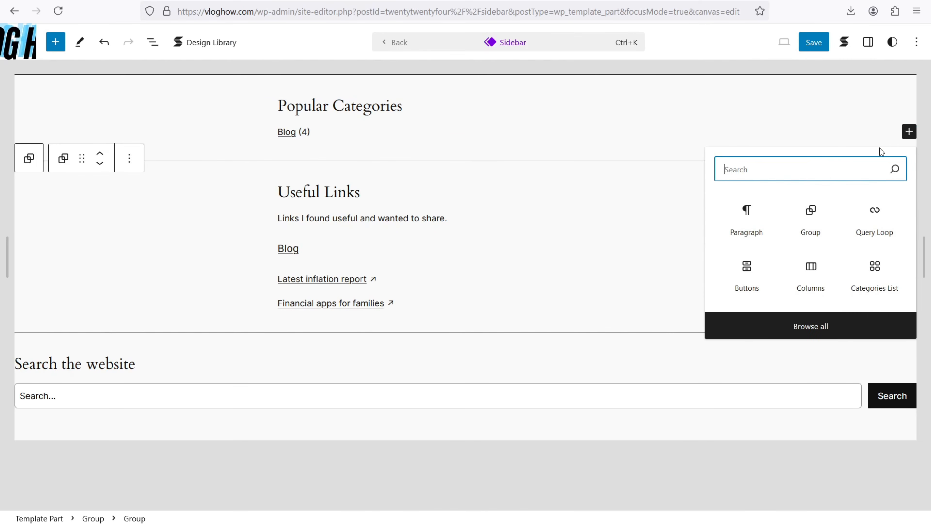
{"action": "type", "text": "im"}
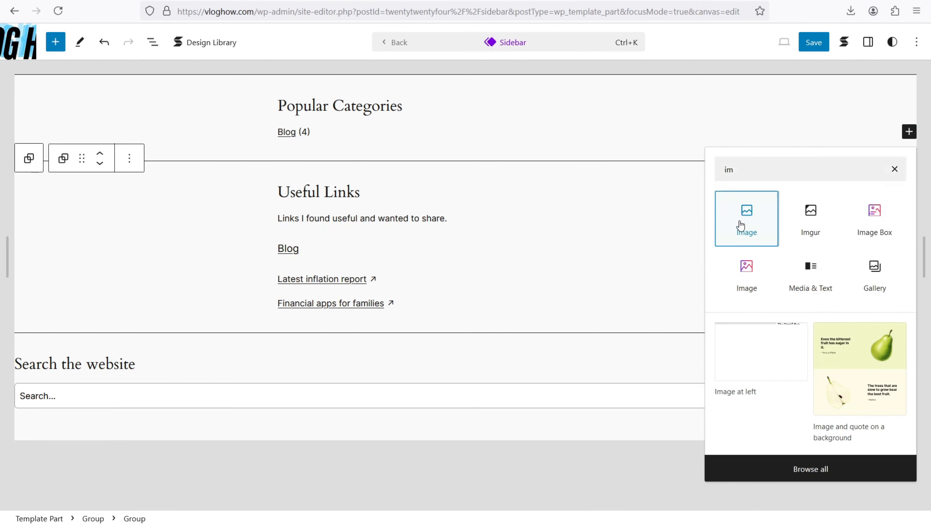
{"action": "left_click", "coordinate": [741, 225]}
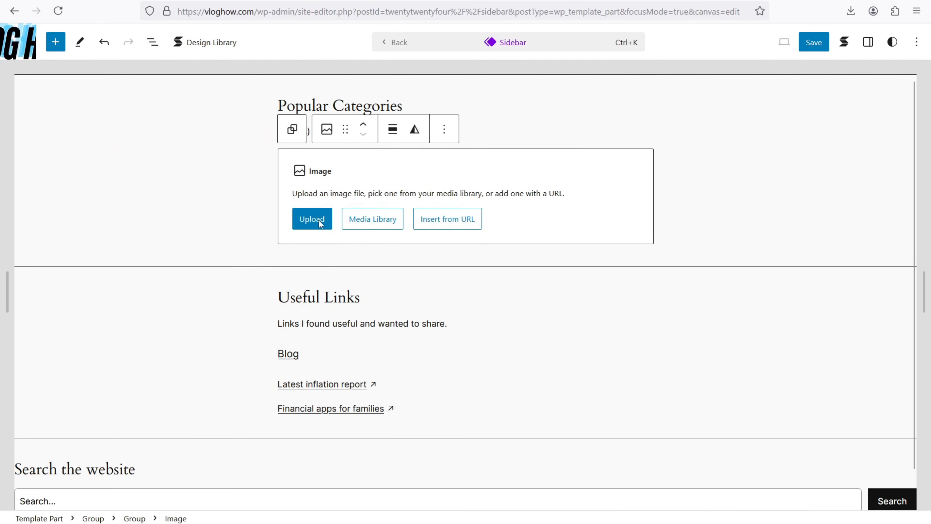
{"action": "left_click", "coordinate": [319, 220]}
{"action": "scroll", "coordinate": [376, 154], "scroll_direction": "down", "scroll_amount": 2}
{"action": "left_click", "coordinate": [408, 198]}
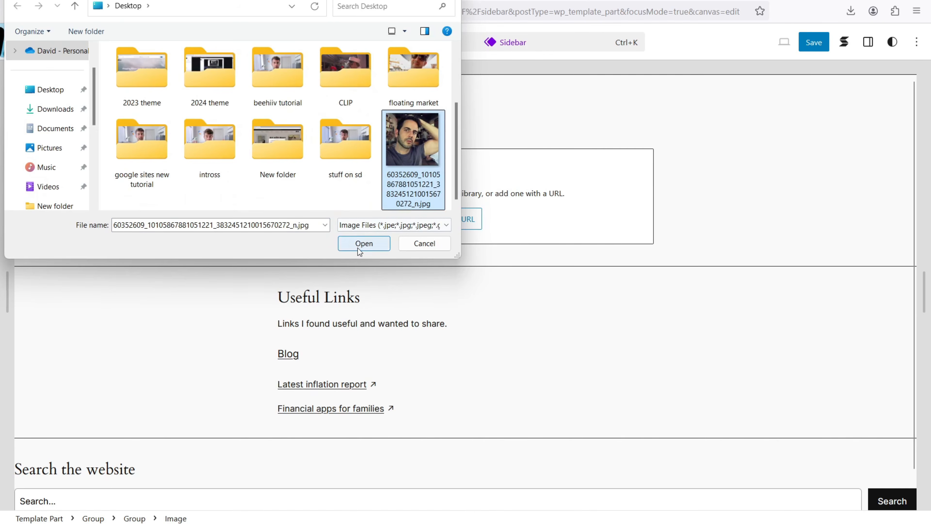
{"action": "left_click", "coordinate": [363, 243]}
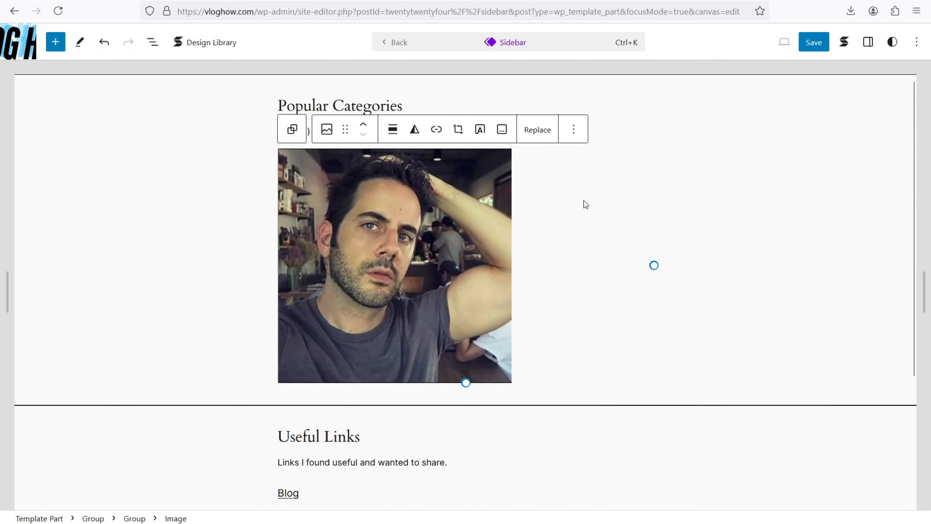
Move the photo above the Popular Categories heading.
{"action": "left_click", "coordinate": [363, 125]}
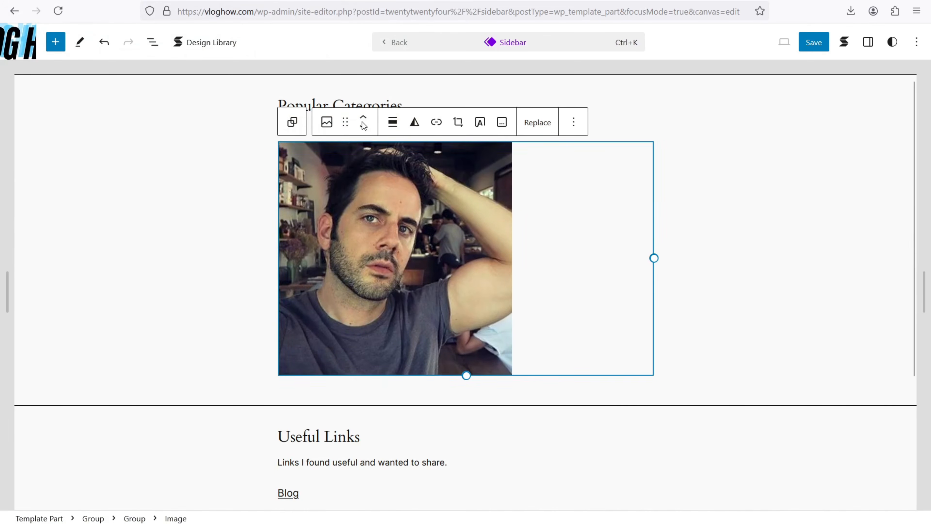
{"action": "left_click", "coordinate": [151, 258]}
{"action": "left_click", "coordinate": [415, 252]}
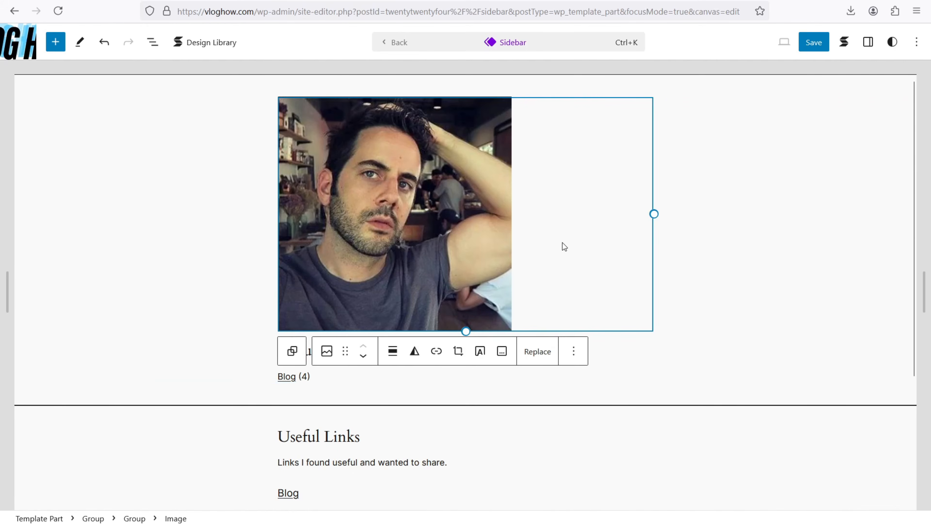
{"action": "left_click", "coordinate": [724, 236]}
{"action": "left_click", "coordinate": [416, 364]}
{"action": "left_click", "coordinate": [469, 350]}
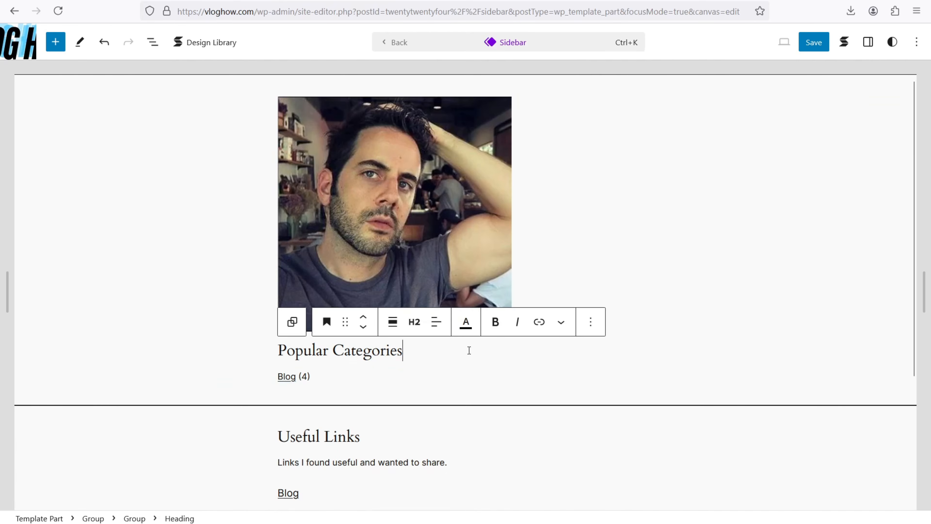
Add an author welcome paragraph ending 'I created this site to help you vlog better.' above Popular Categories.
{"action": "left_click", "coordinate": [363, 376]}
{"action": "key", "text": "Return"}
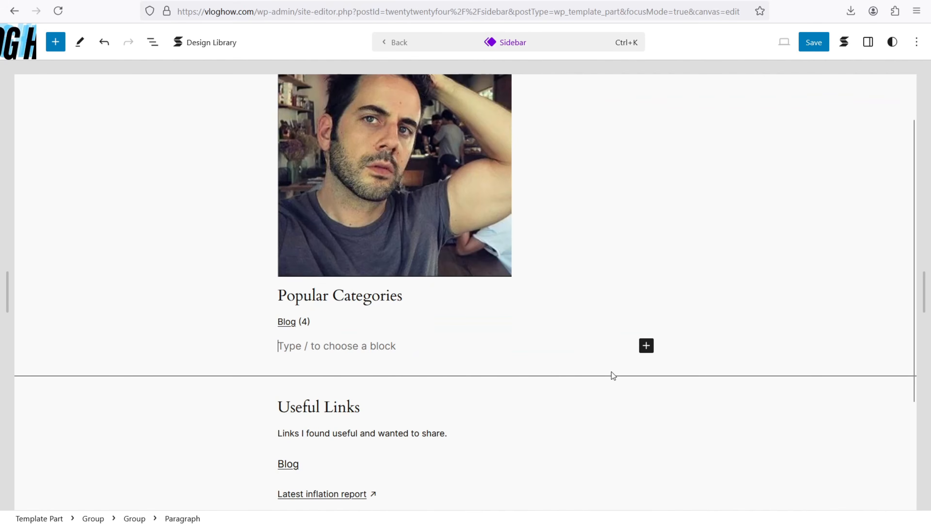
{"action": "type", "text": "Hi my name is David. Welcom"}
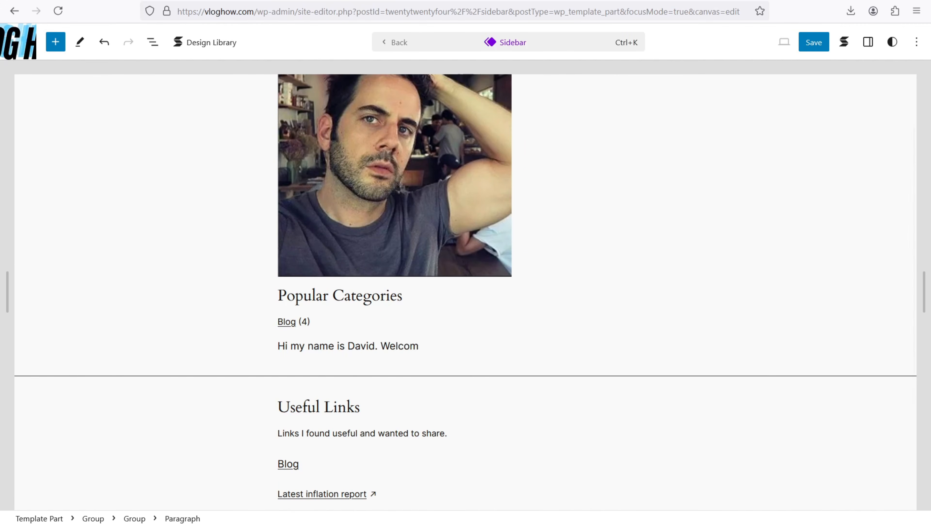
{"action": "type", "text": "e to my b"}
{"action": "key", "text": "BackSpace"}
{"action": "type", "text": "my blog about vlog"}
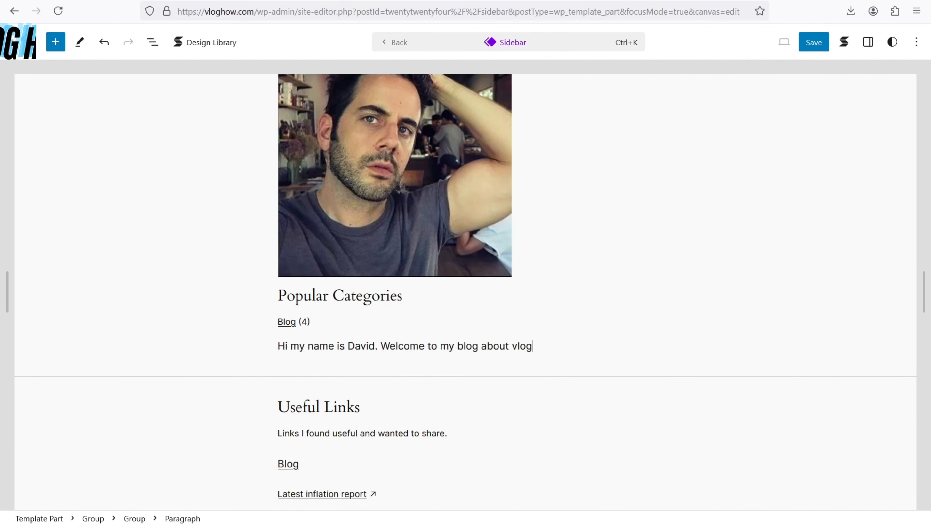
{"action": "type", "text": "ging. I'm the author of xy"}
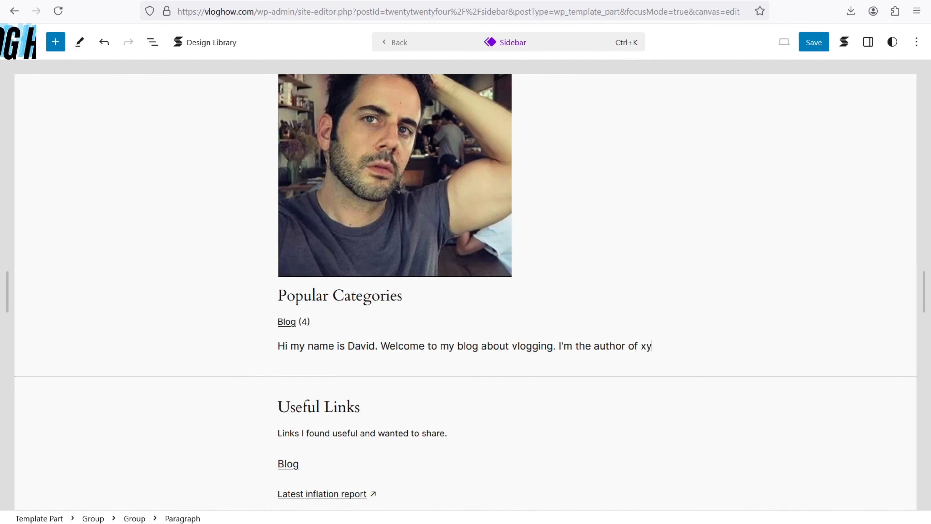
{"action": "type", "text": "z "}
{"action": "type", "text": "12345"}
{"action": "key", "text": "BackSpace"}
{"action": "key", "text": "BackSpace"}
{"action": "type", "text": "prodc"}
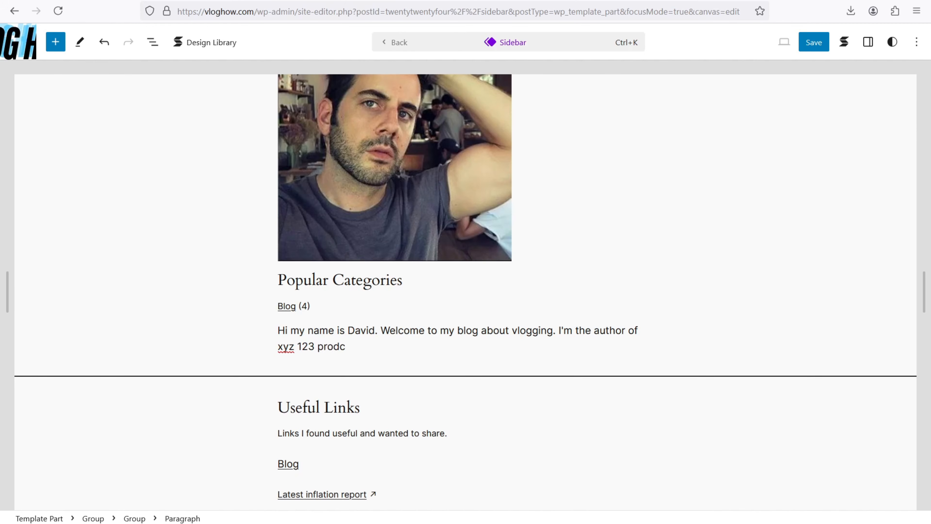
{"action": "key", "text": "BackSpace"}
{"action": "type", "text": "uct name, I created"}
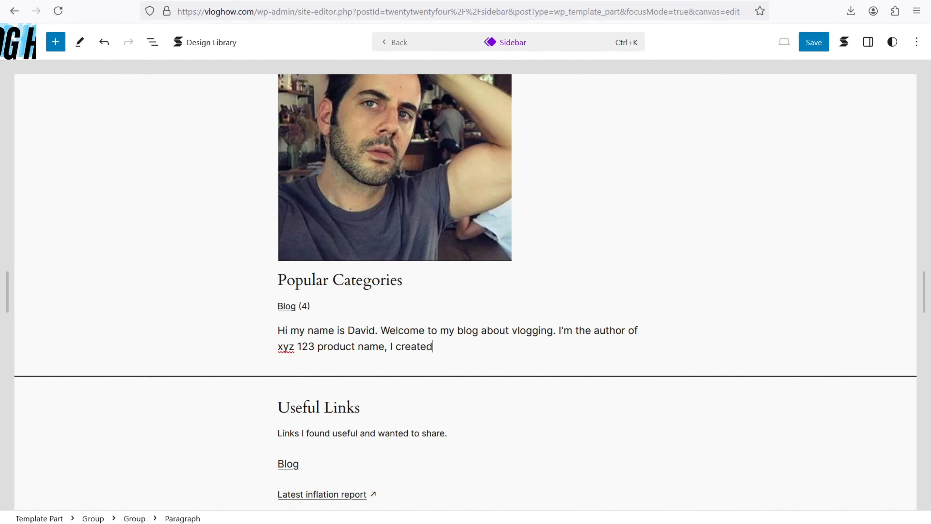
{"action": "type", "text": " this site w="}
{"action": "key", "text": "BackSpace"}
{"action": "key", "text": "BackSpace"}
{"action": "type", "text": "to help you b"}
{"action": "key", "text": "BackSpace"}
{"action": "type", "text": "vlog better"}
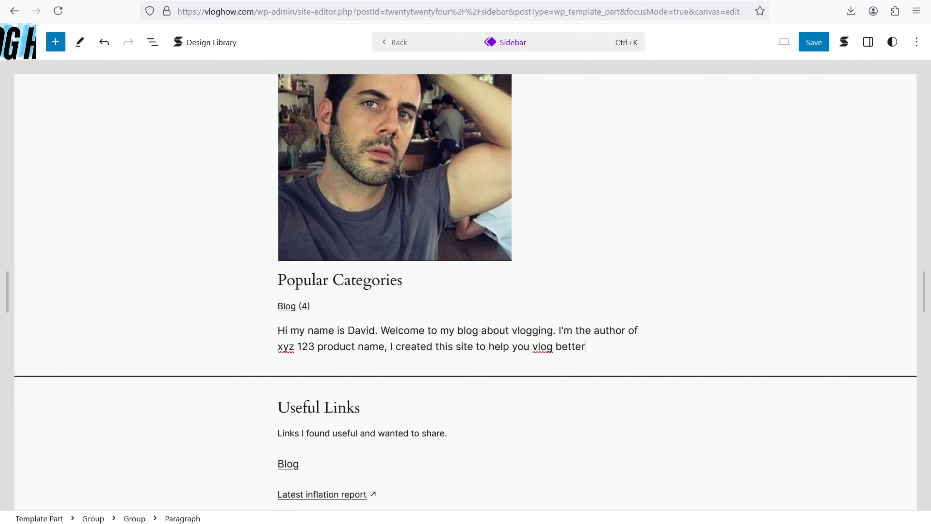
{"action": "type", "text": "."}
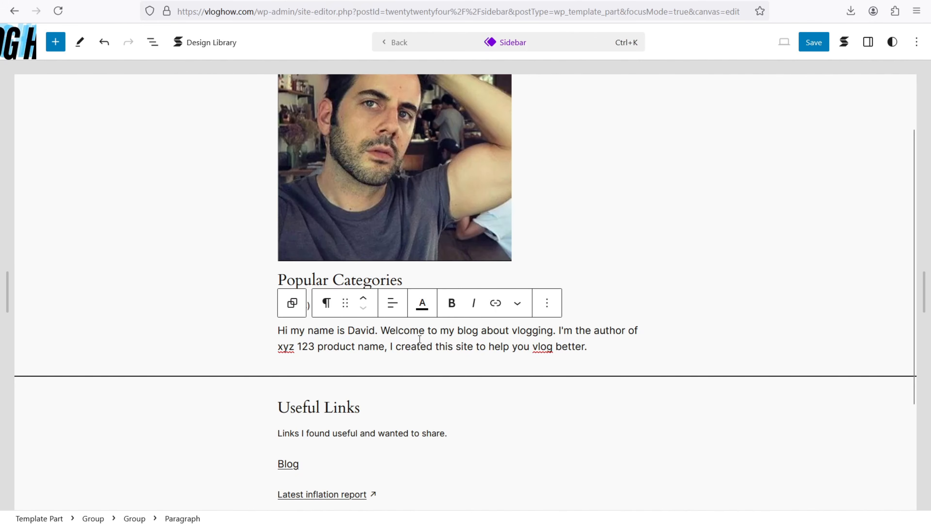
{"action": "left_click", "coordinate": [364, 299]}
{"action": "left_click", "coordinate": [364, 300]}
Save the Sidebar template part and open vloghow.com/blog in a new browser tab.
{"action": "left_click", "coordinate": [815, 42]}
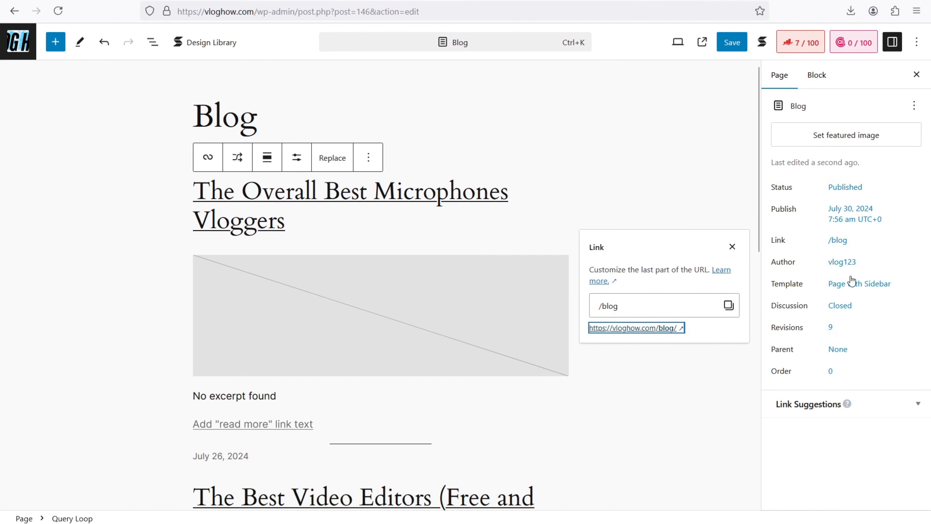
{"action": "left_click", "coordinate": [836, 242]}
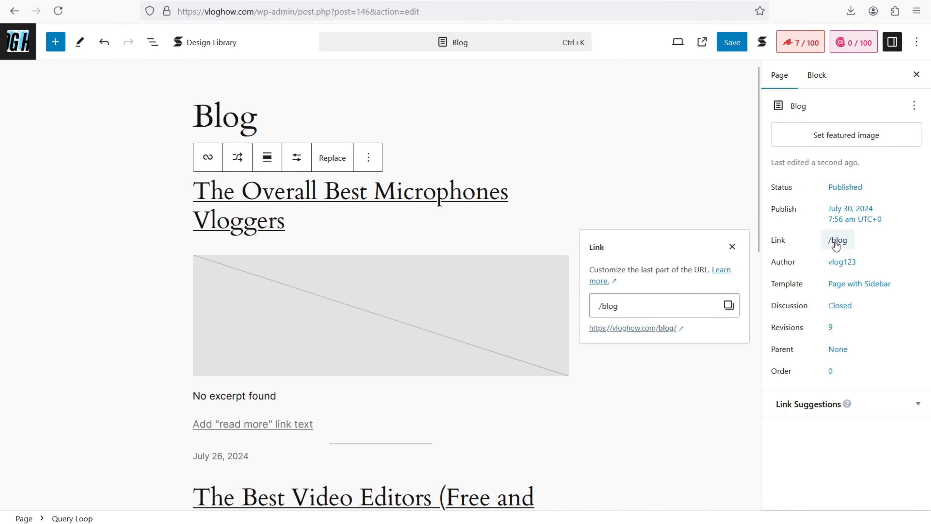
{"action": "left_click", "coordinate": [838, 243]}
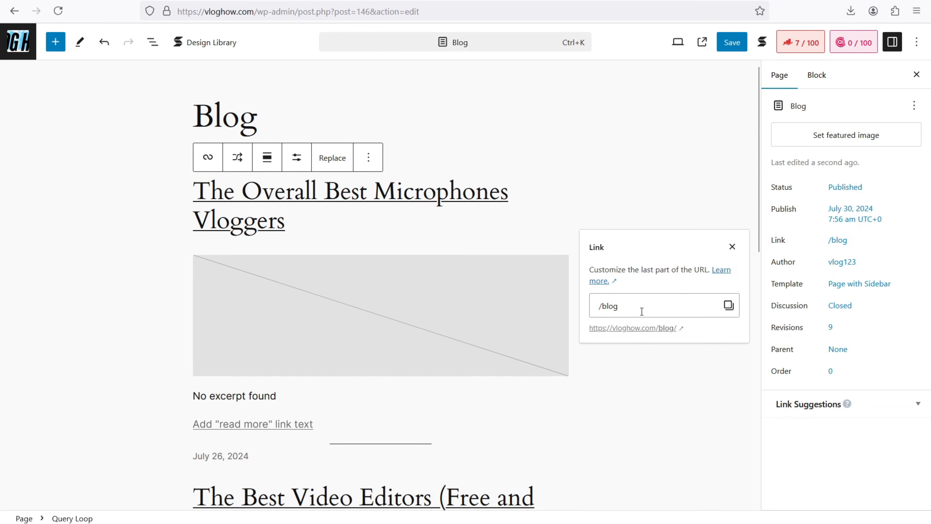
{"action": "right_click", "coordinate": [636, 328]}
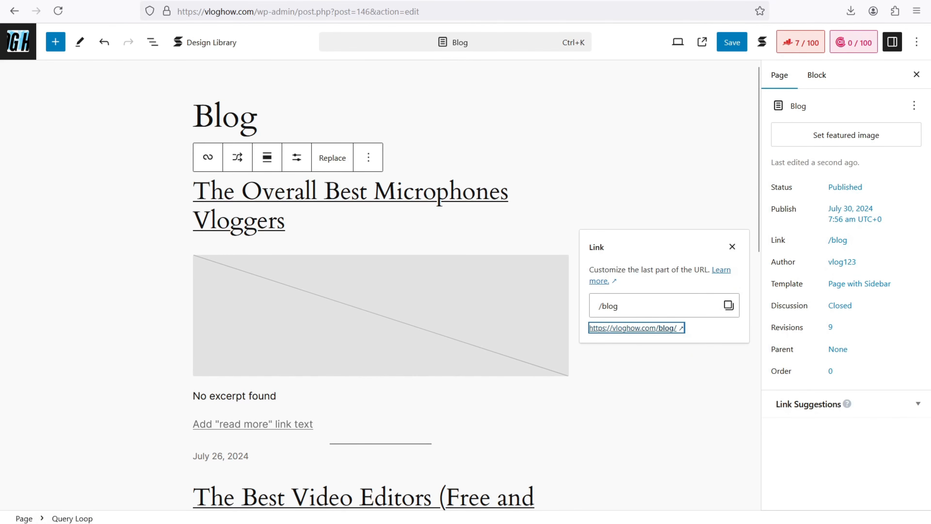
{"action": "left_click", "coordinate": [636, 328]}
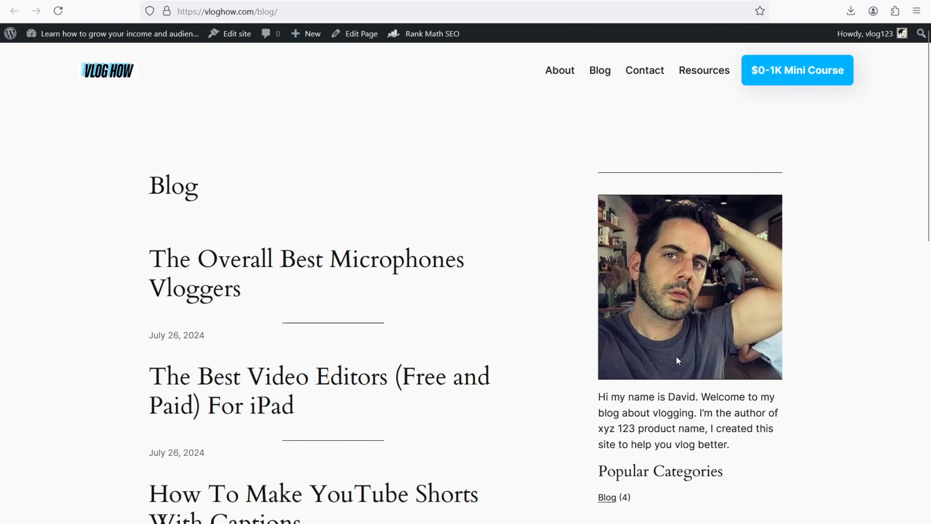
{"action": "left_click_drag", "start_coordinate": [629, 395], "coordinate": [706, 428]}
{"action": "left_click", "coordinate": [696, 411]}
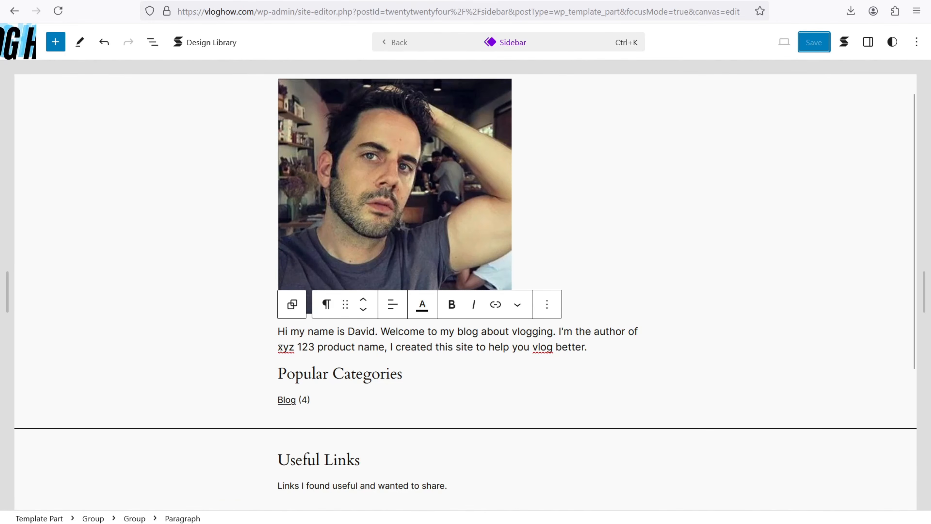
{"action": "mouse_move", "coordinate": [278, 349]}
{"action": "left_mouse_down"}
{"action": "mouse_move", "coordinate": [309, 349]}
{"action": "mouse_move", "coordinate": [278, 348]}
{"action": "left_mouse_up"}
{"action": "left_click", "coordinate": [316, 348]}
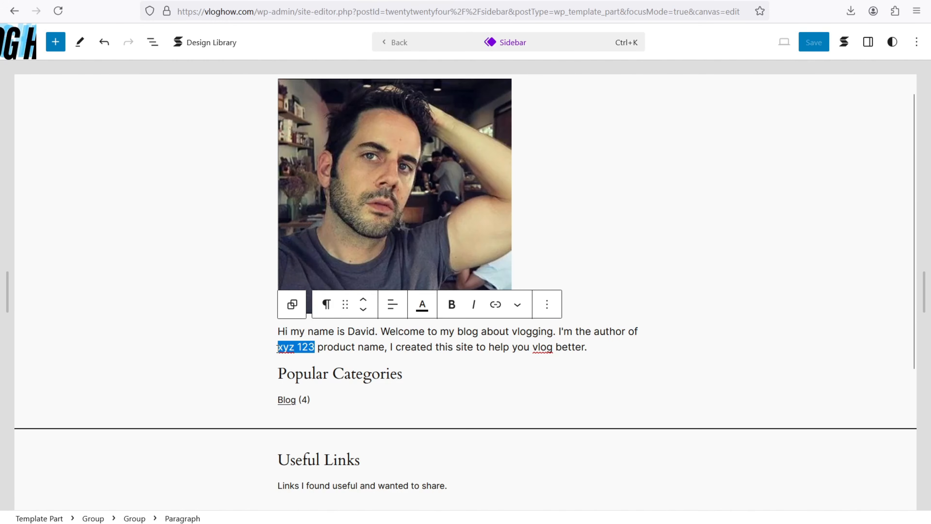
{"action": "left_click", "coordinate": [496, 304]}
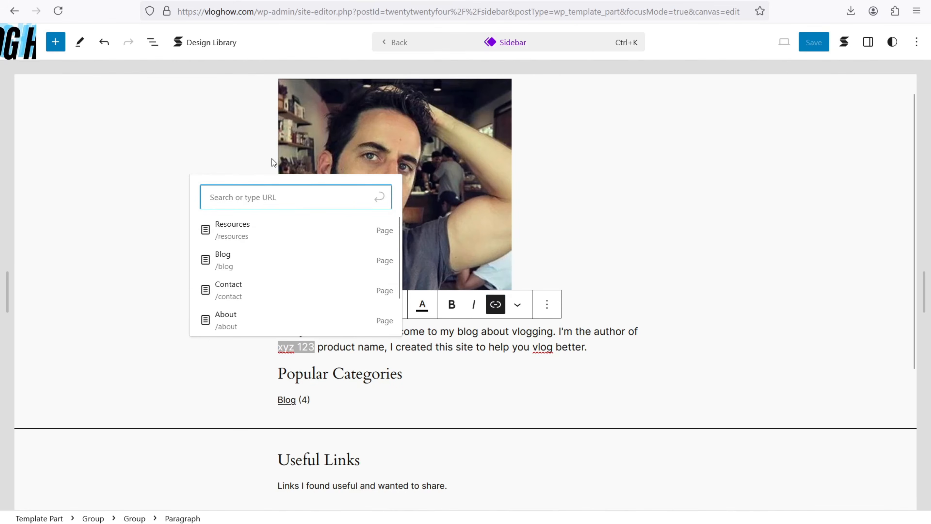
{"action": "left_click", "coordinate": [500, 337]}
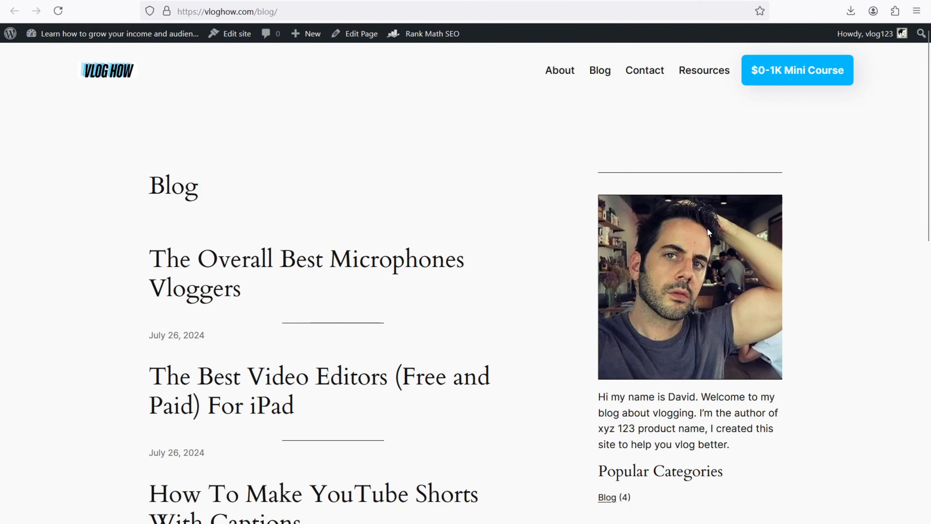
Highlight the sidebar bio text on vloghow.com/blog, then move to the Niche Pursuits article tab.
{"action": "scroll", "coordinate": [704, 197], "scroll_direction": "down", "scroll_amount": 5}
{"action": "scroll", "coordinate": [688, 188], "scroll_direction": "up", "scroll_amount": 5}
{"action": "left_click_drag", "start_coordinate": [620, 396], "coordinate": [734, 441]}
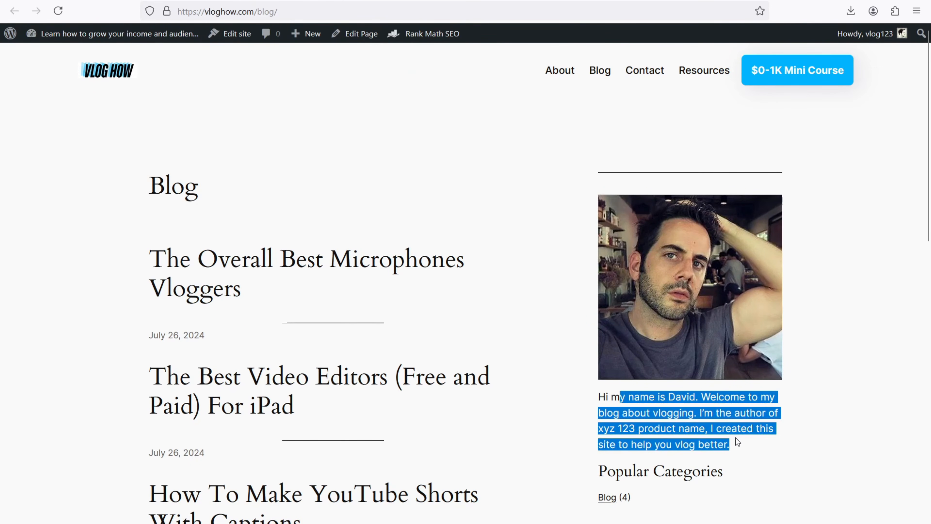
{"action": "scroll", "coordinate": [786, 358], "scroll_direction": "down", "scroll_amount": 5}
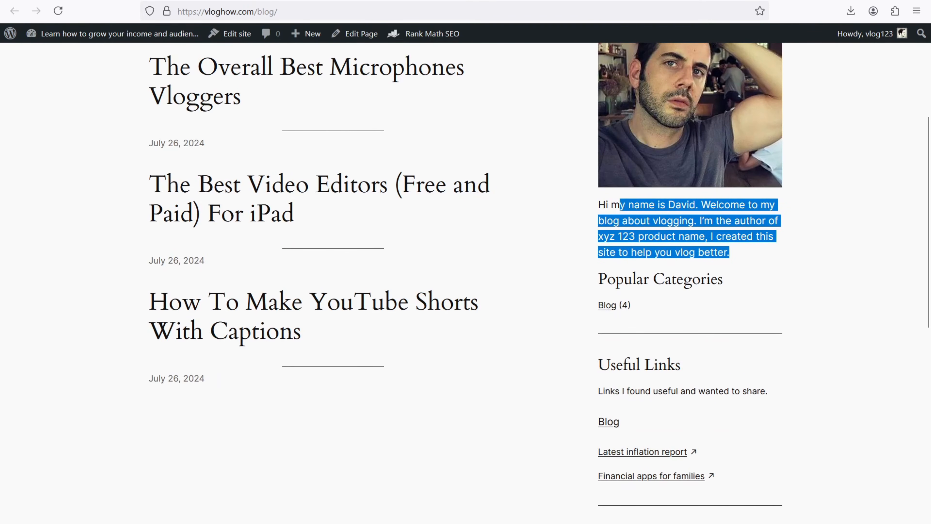
{"action": "key", "text": "ctrl+Tab"}
{"action": "left_click", "coordinate": [618, 129]}
{"action": "left_click_drag", "start_coordinate": [620, 113], "coordinate": [815, 181]}
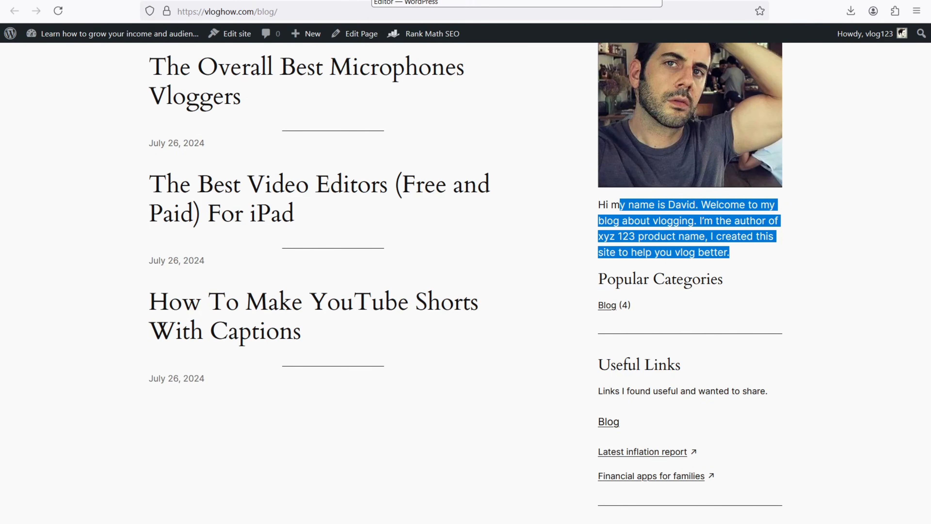
{"action": "scroll", "coordinate": [652, 208], "scroll_direction": "up", "scroll_amount": 5}
{"action": "scroll", "coordinate": [653, 206], "scroll_direction": "down", "scroll_amount": 3}
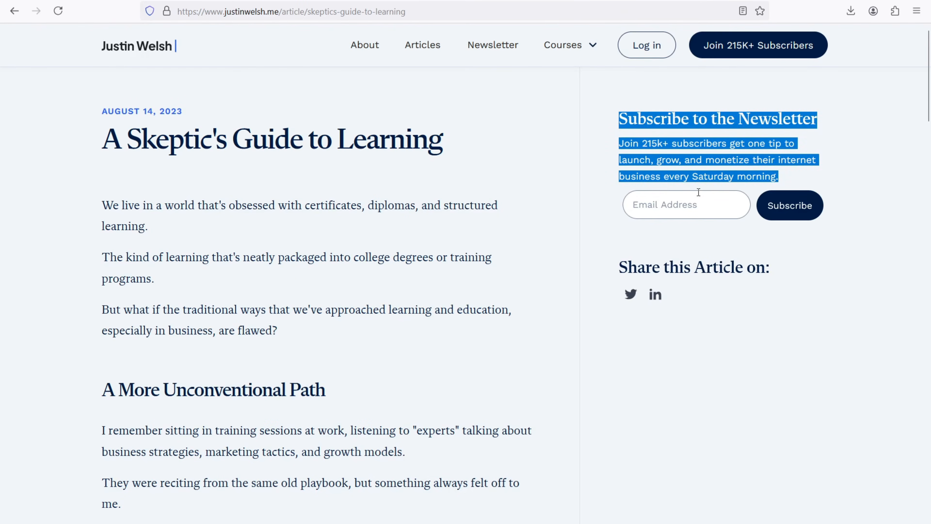
{"action": "left_click", "coordinate": [675, 200]}
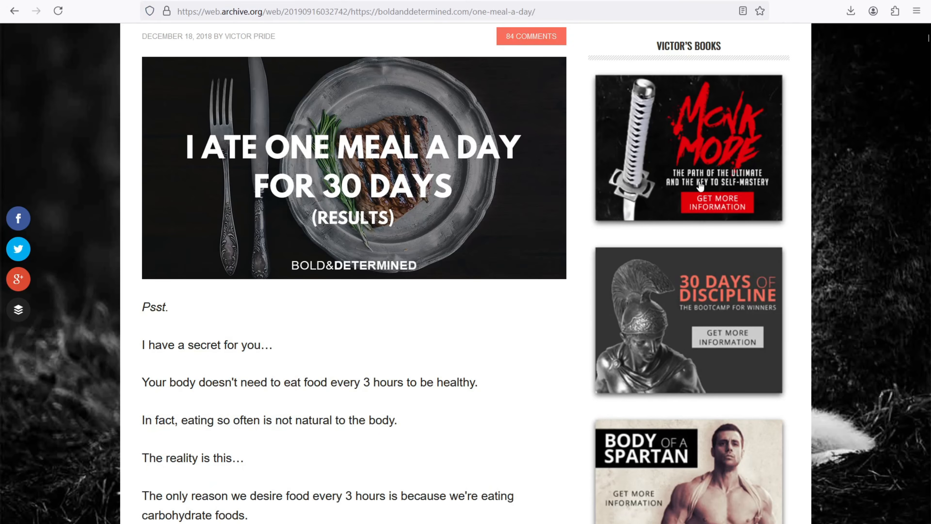
Scroll through the archived articles' layouts before returning to the vloghow.com/blog tab.
{"action": "scroll", "coordinate": [513, 63], "scroll_direction": "down", "scroll_amount": 7}
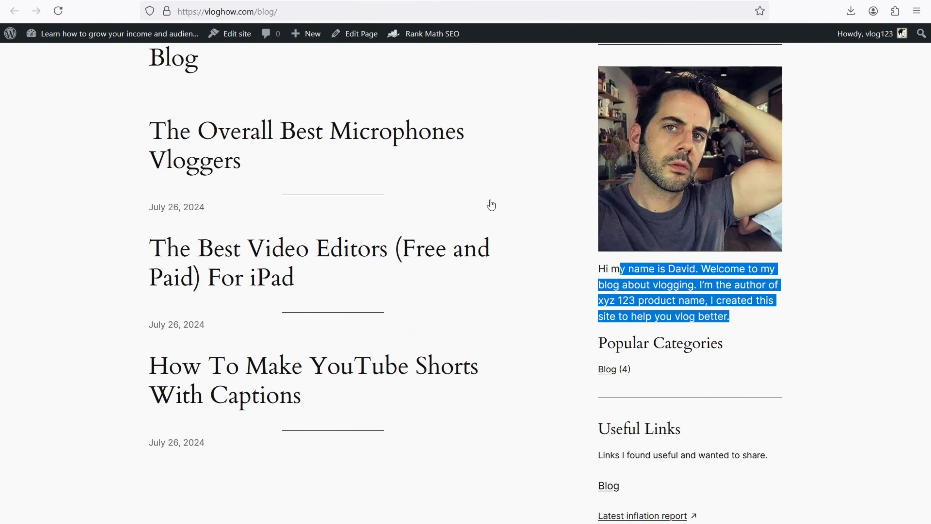
{"action": "scroll", "coordinate": [492, 206], "scroll_direction": "up", "scroll_amount": 4}
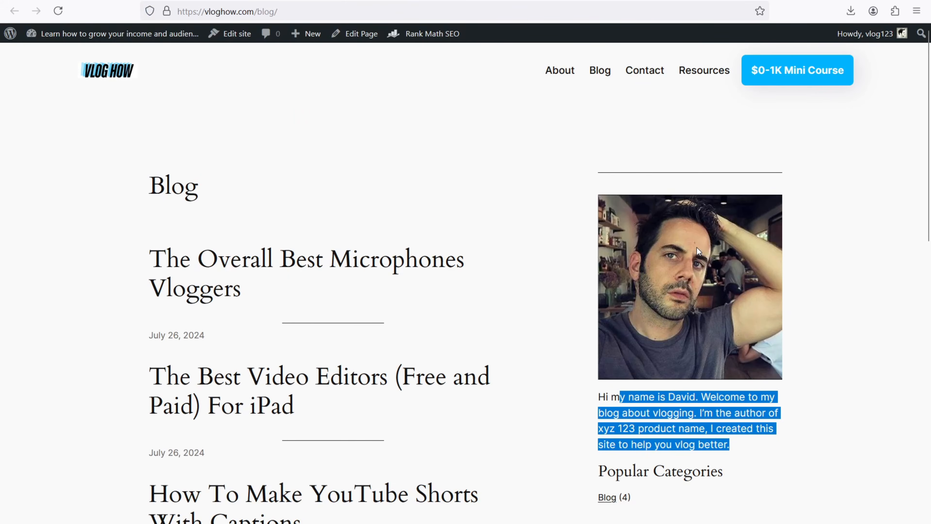
Scroll up and down the blog listing page to review its heading and posts.
{"action": "scroll", "coordinate": [698, 250], "scroll_direction": "down", "scroll_amount": 4}
{"action": "scroll", "coordinate": [622, 225], "scroll_direction": "down", "scroll_amount": 4}
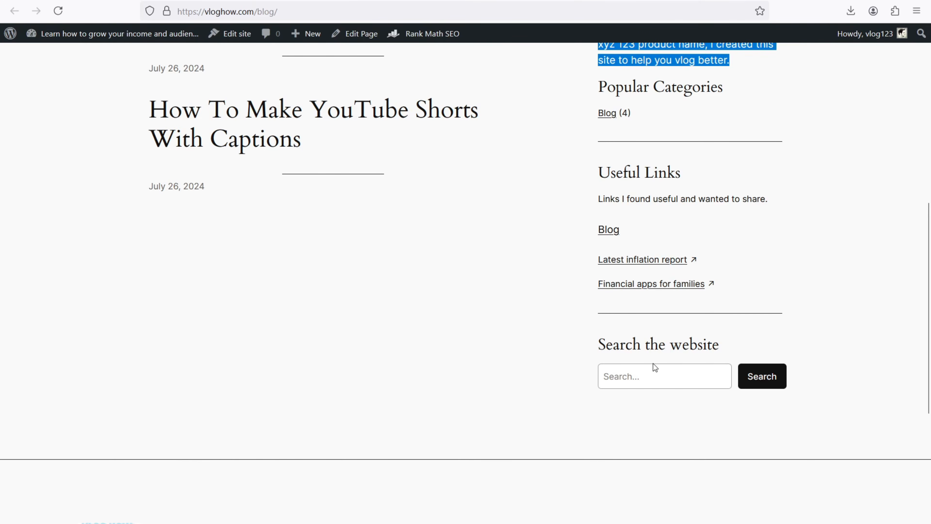
{"action": "scroll", "coordinate": [631, 304], "scroll_direction": "up", "scroll_amount": 8}
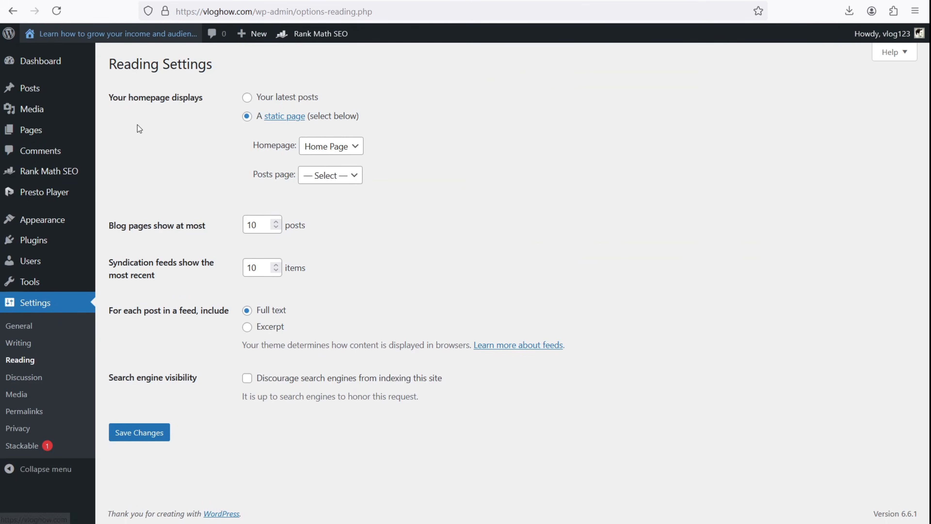
Open 'The Overall Best Microphones Vloggers' from the Posts list in the block editor.
{"action": "left_click", "coordinate": [35, 87]}
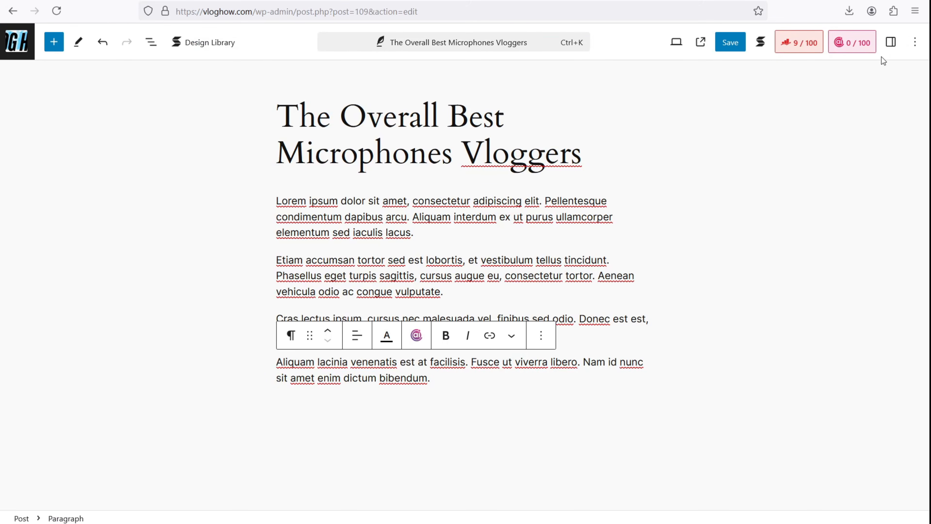
{"action": "left_click", "coordinate": [891, 42]}
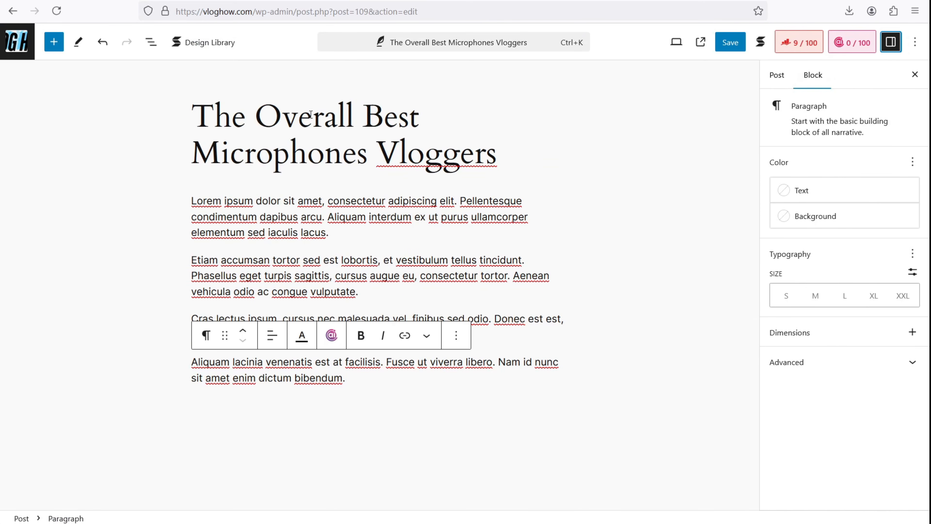
Type 'Best shotgun mics' in a new paragraph after the last lorem ipsum paragraph.
{"action": "left_click_drag", "start_coordinate": [197, 110], "coordinate": [488, 154]}
{"action": "left_click", "coordinate": [322, 218]}
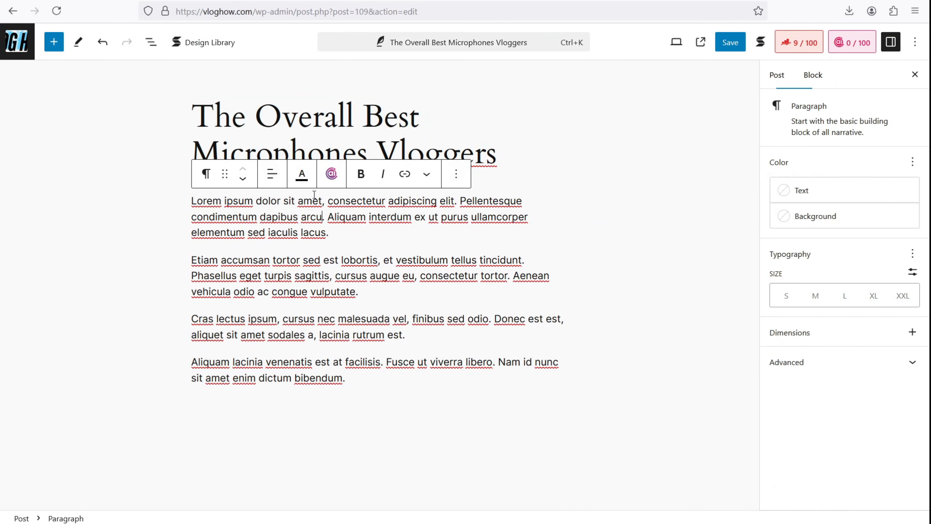
{"action": "left_click_drag", "start_coordinate": [295, 200], "coordinate": [440, 347]}
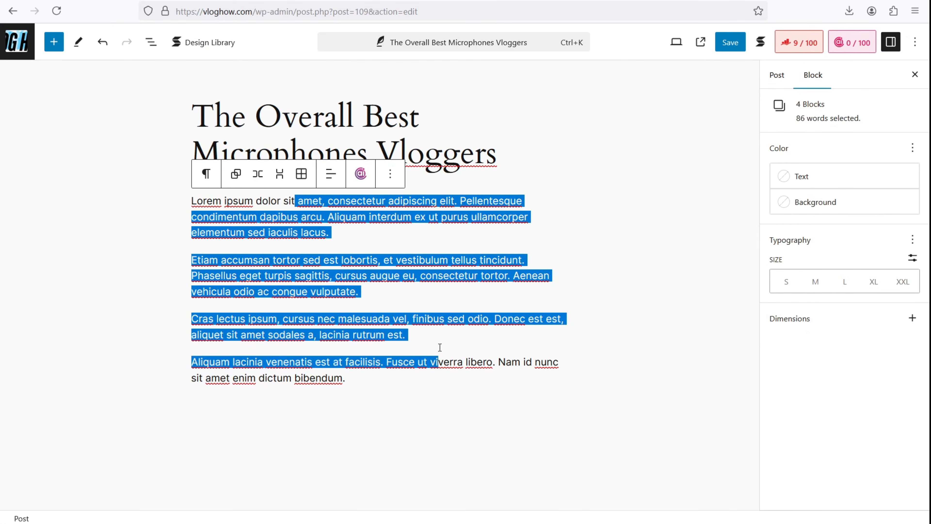
{"action": "left_click", "coordinate": [373, 379]}
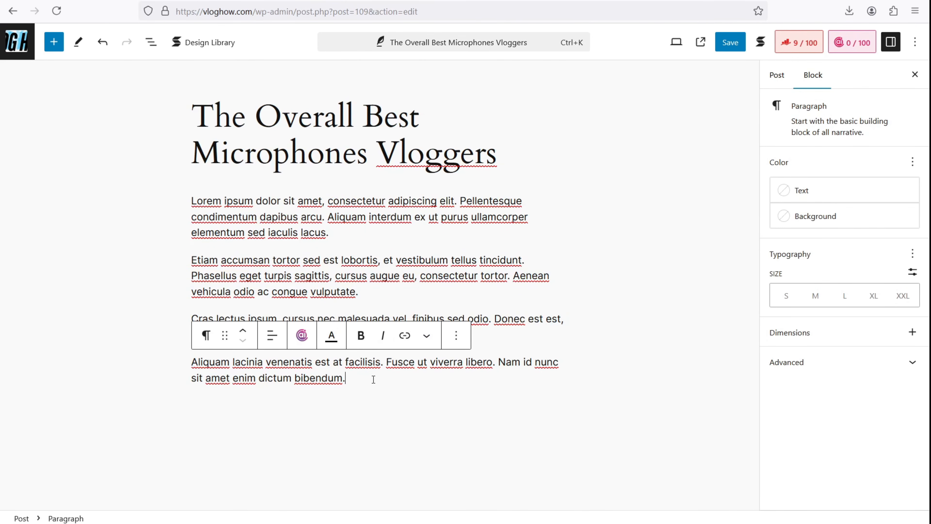
{"action": "key", "text": "Return"}
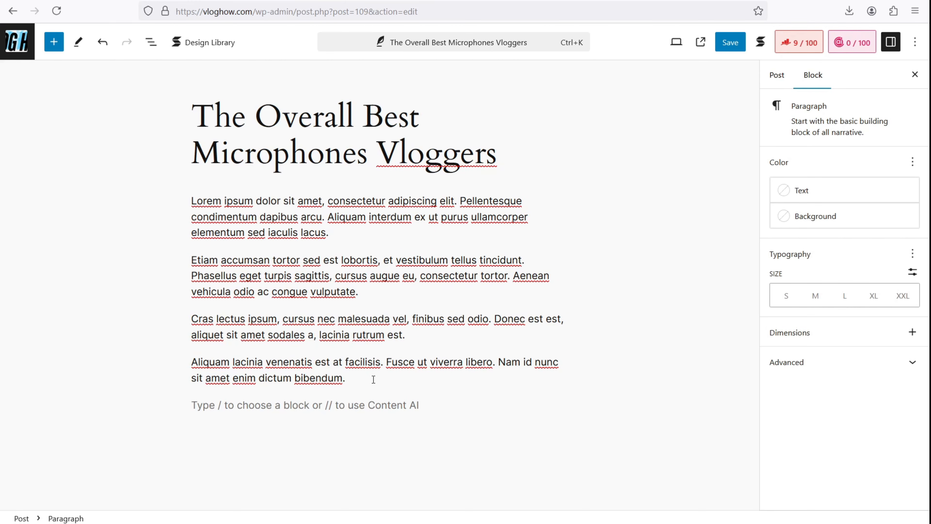
{"action": "type", "text": "Best shotgun mics"}
Transform the 'Best shotgun mics' paragraph into a heading block.
{"action": "left_click_drag", "start_coordinate": [286, 406], "coordinate": [181, 404]}
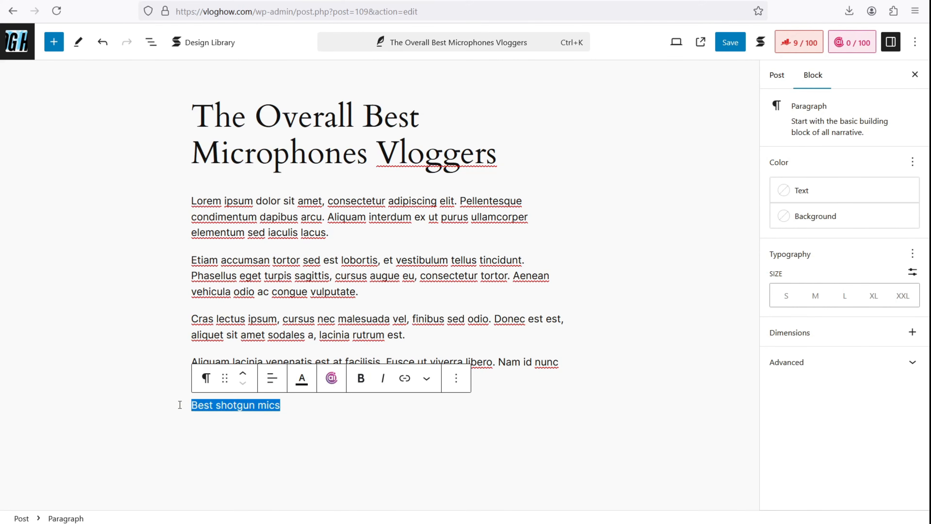
{"action": "left_click", "coordinate": [206, 378]}
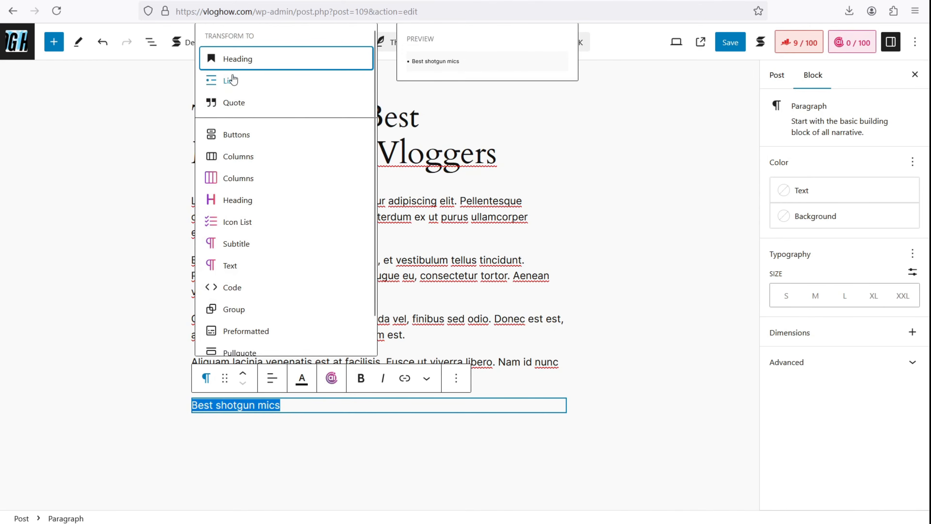
{"action": "left_click", "coordinate": [240, 63]}
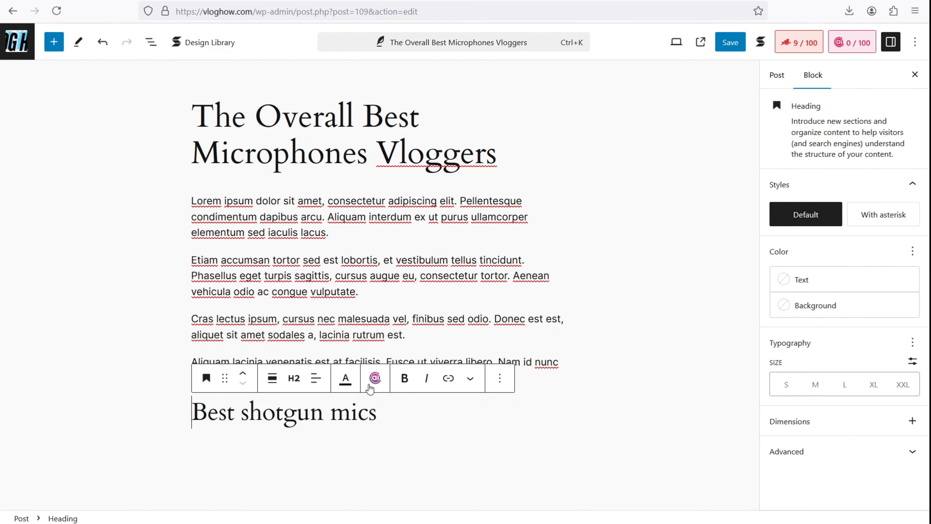
{"action": "left_click", "coordinate": [324, 411]}
{"action": "left_click_drag", "start_coordinate": [385, 415], "coordinate": [207, 413]}
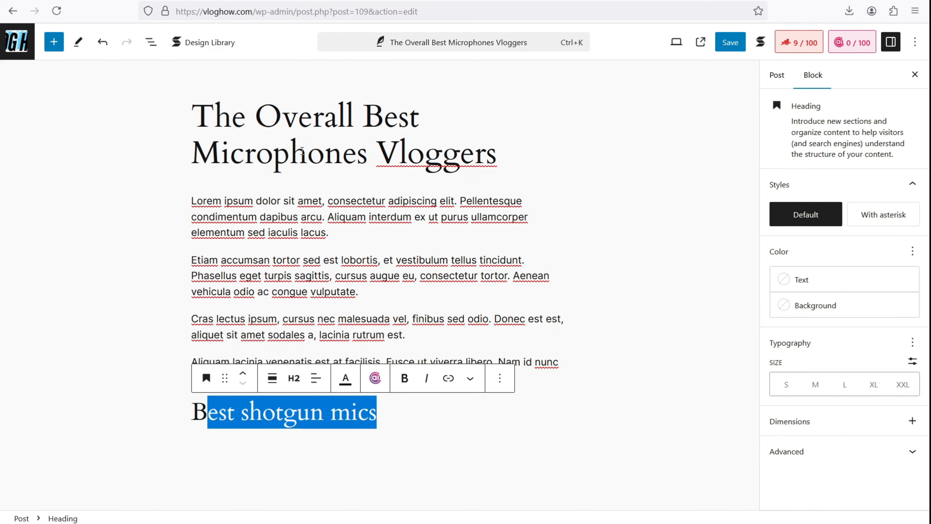
{"action": "left_click", "coordinate": [351, 165]}
{"action": "left_click_drag", "start_coordinate": [378, 413], "coordinate": [207, 413]}
{"action": "left_click_drag", "start_coordinate": [282, 121], "coordinate": [375, 156]}
{"action": "left_click", "coordinate": [386, 413]}
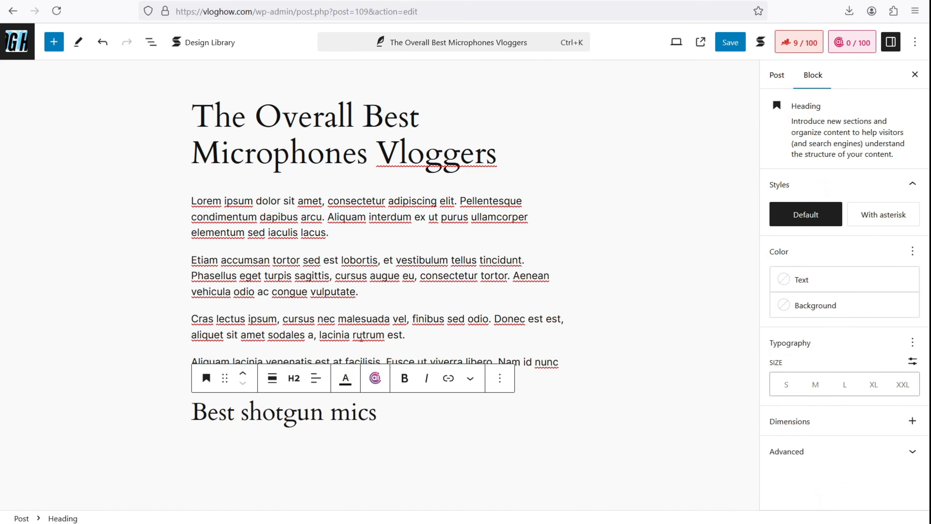
{"action": "left_click", "coordinate": [371, 380]}
Copy the Aliquam lacinia paragraph and paste it below the Best shotgun mics heading.
{"action": "left_click_drag", "start_coordinate": [346, 379], "coordinate": [192, 362]}
{"action": "right_click", "coordinate": [259, 362]}
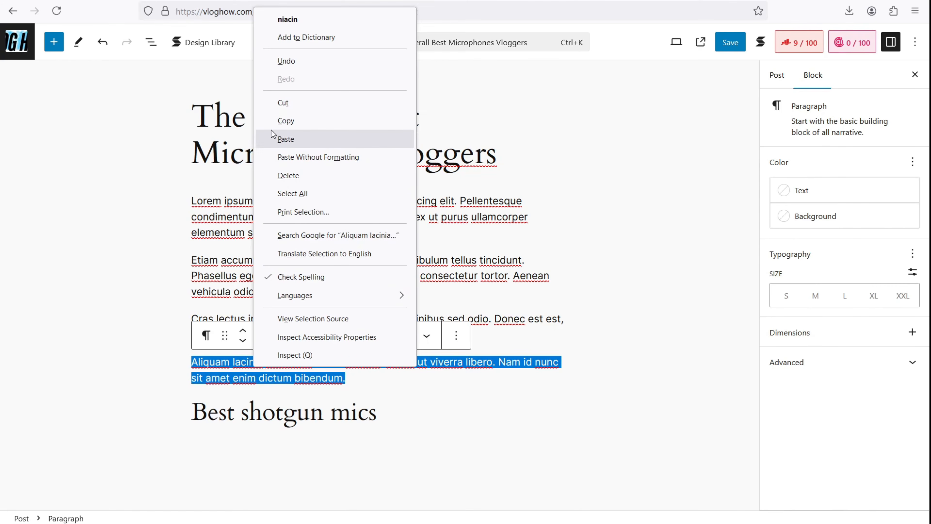
{"action": "left_click", "coordinate": [286, 120]}
{"action": "left_click", "coordinate": [415, 411]}
{"action": "key", "text": "Return"}
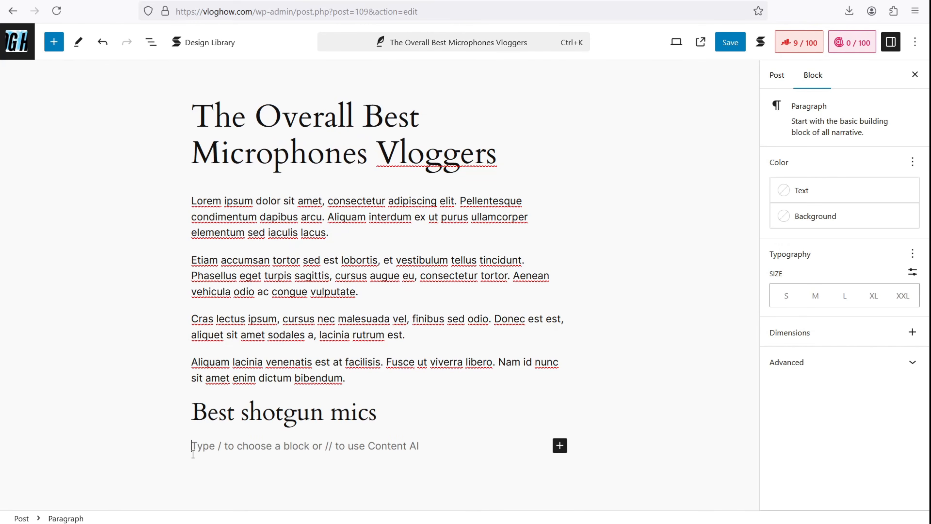
{"action": "right_click", "coordinate": [200, 447]}
{"action": "left_click", "coordinate": [253, 297]}
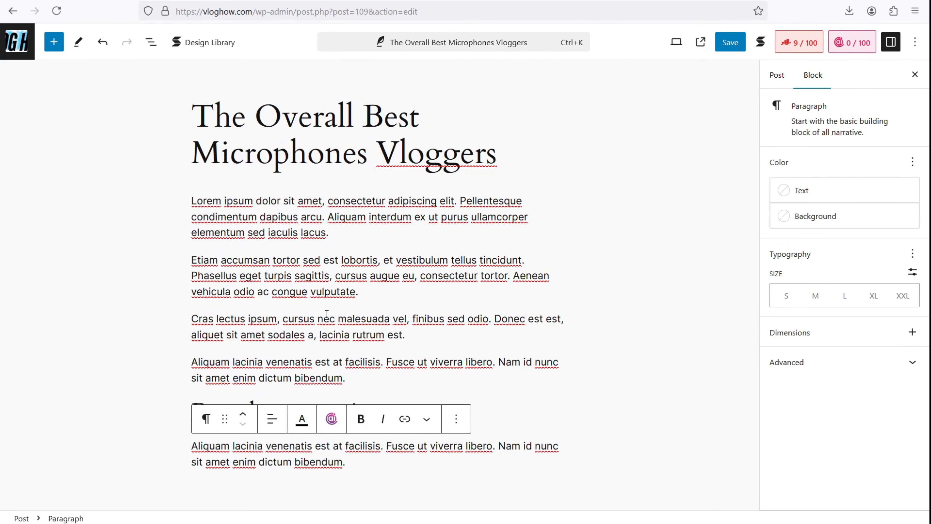
Add 'Microphone name' beneath it as a level-3 (H3) heading.
{"action": "key", "text": "Return"}
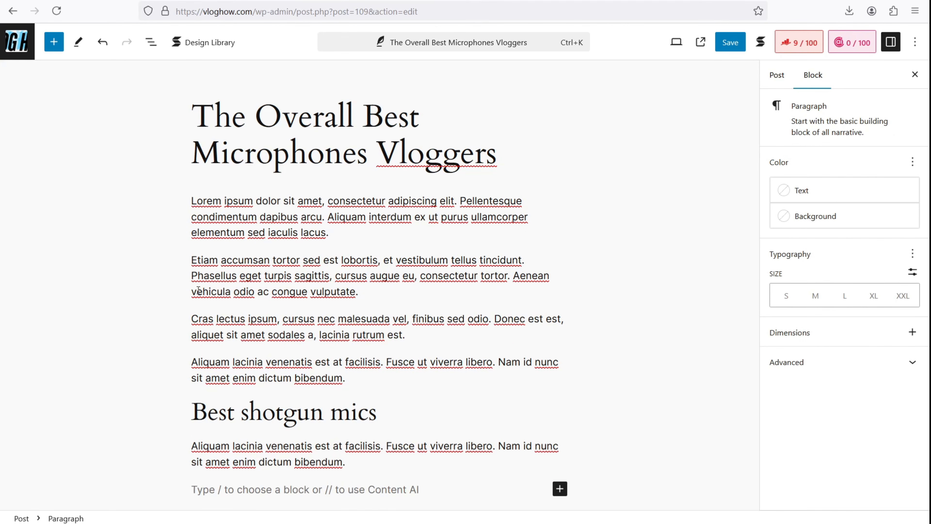
{"action": "type", "text": "Microphon"}
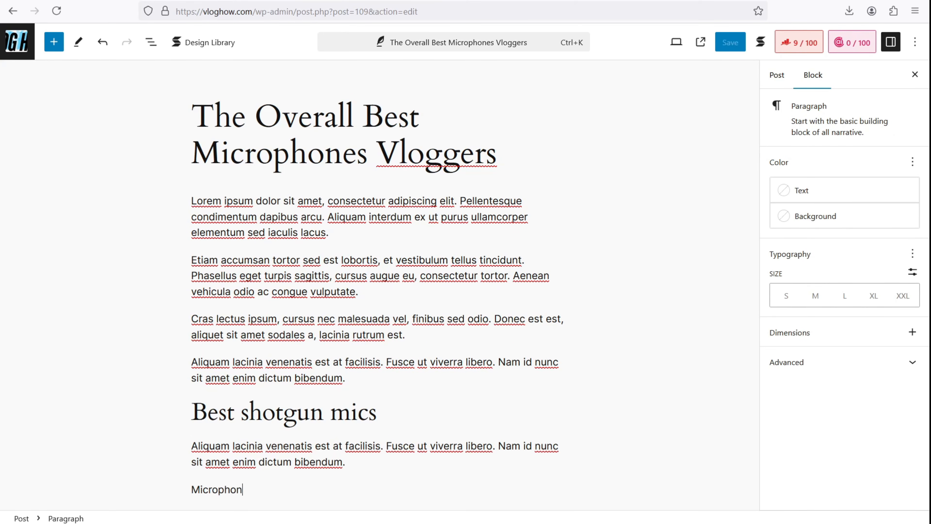
{"action": "type", "text": "e name"}
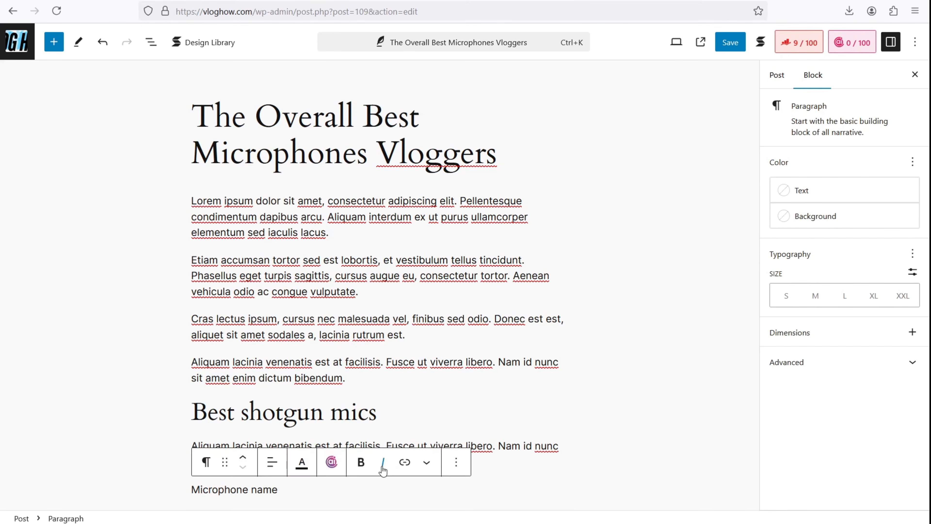
{"action": "key", "text": "shift+Left"}
{"action": "key", "text": "shift+Home"}
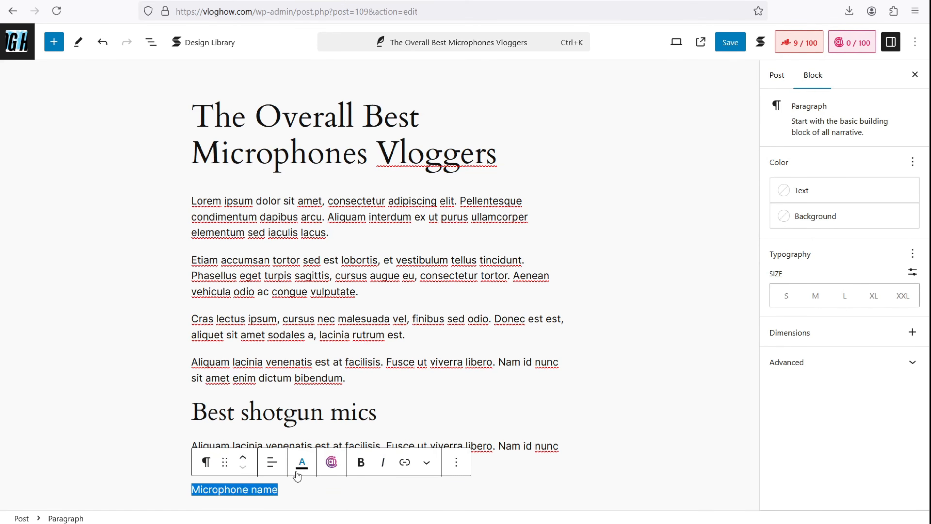
{"action": "left_click", "coordinate": [205, 469]}
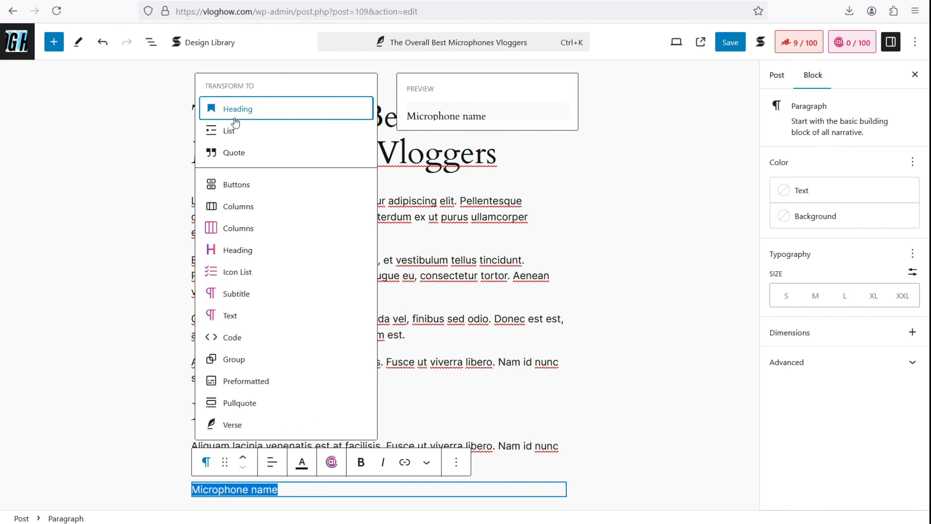
{"action": "left_click", "coordinate": [235, 110]}
{"action": "left_click", "coordinate": [294, 462]}
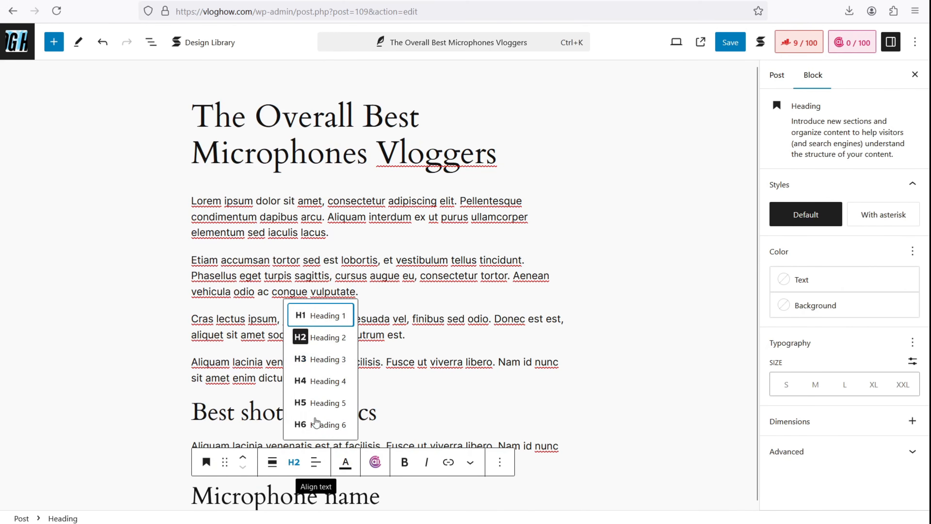
{"action": "left_click", "coordinate": [324, 361]}
Go to davidutke.com in a new browser tab.
{"action": "left_click", "coordinate": [365, 312]}
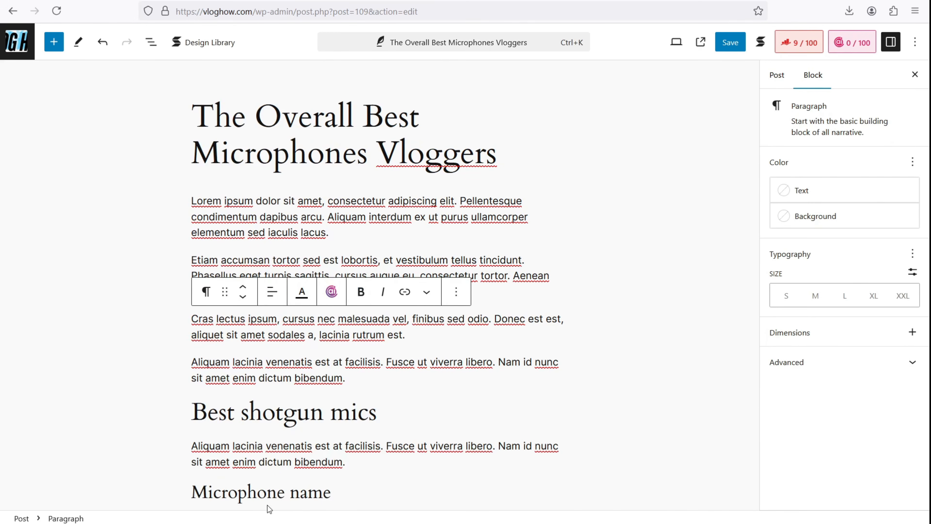
{"action": "key", "text": "ctrl+t"}
{"action": "type", "text": "davidutke.com"}
{"action": "key", "text": "Return"}
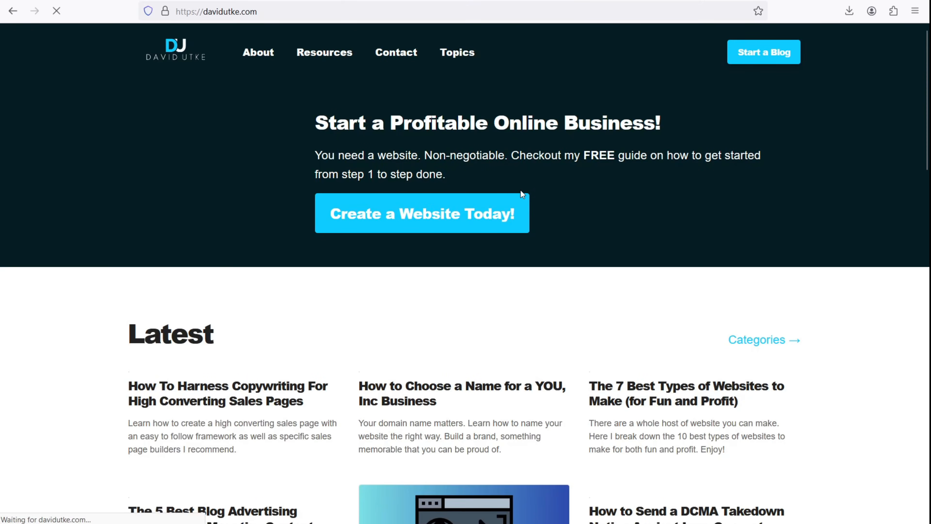
Open 'The 7 Best Types of Websites' article and look over its title.
{"action": "scroll", "coordinate": [457, 199], "scroll_direction": "down", "scroll_amount": 5}
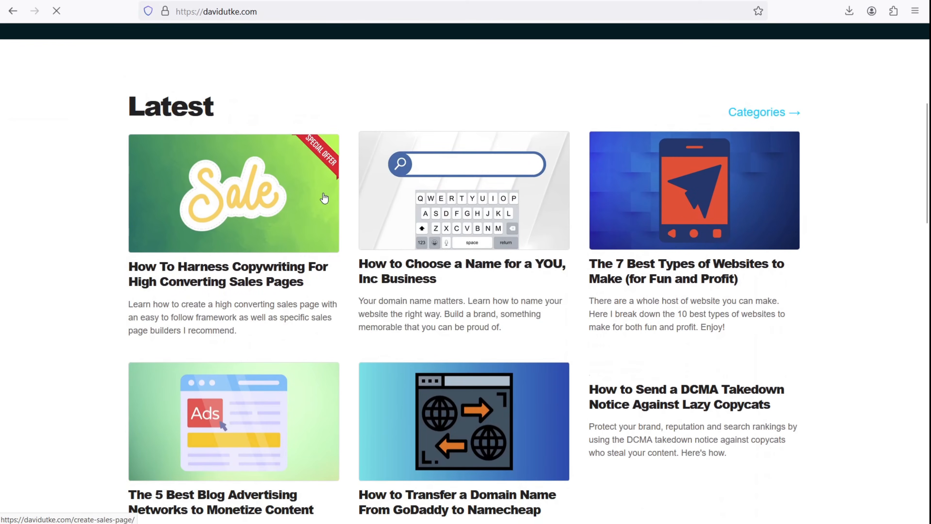
{"action": "left_click", "coordinate": [684, 270]}
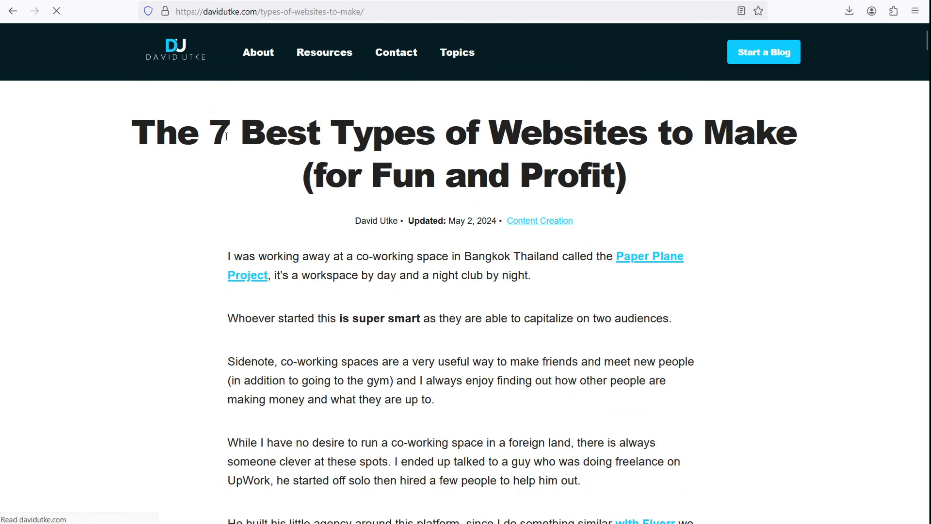
{"action": "left_click_drag", "start_coordinate": [233, 134], "coordinate": [737, 161]}
{"action": "scroll", "coordinate": [557, 169], "scroll_direction": "down", "scroll_amount": 17}
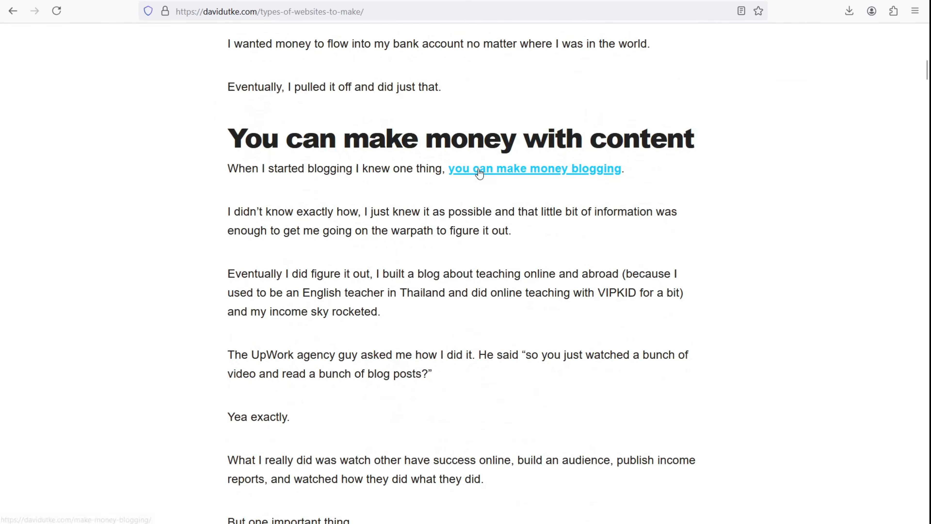
{"action": "left_click_drag", "start_coordinate": [385, 139], "coordinate": [785, 135]}
{"action": "scroll", "coordinate": [636, 145], "scroll_direction": "up", "scroll_amount": 17}
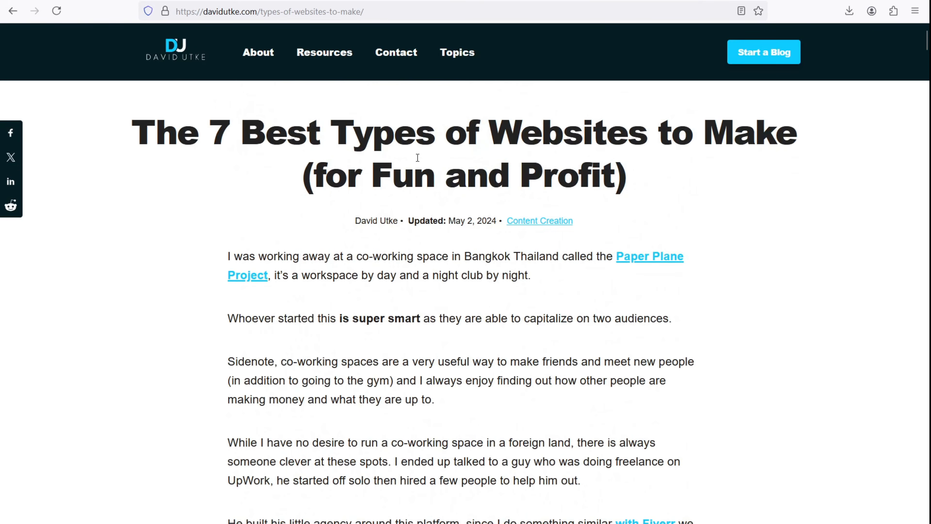
{"action": "left_click_drag", "start_coordinate": [484, 129], "coordinate": [685, 166]}
Skim the article's headings, such as 'How much to get started', then return to the post editor.
{"action": "scroll", "coordinate": [417, 236], "scroll_direction": "down", "scroll_amount": 20}
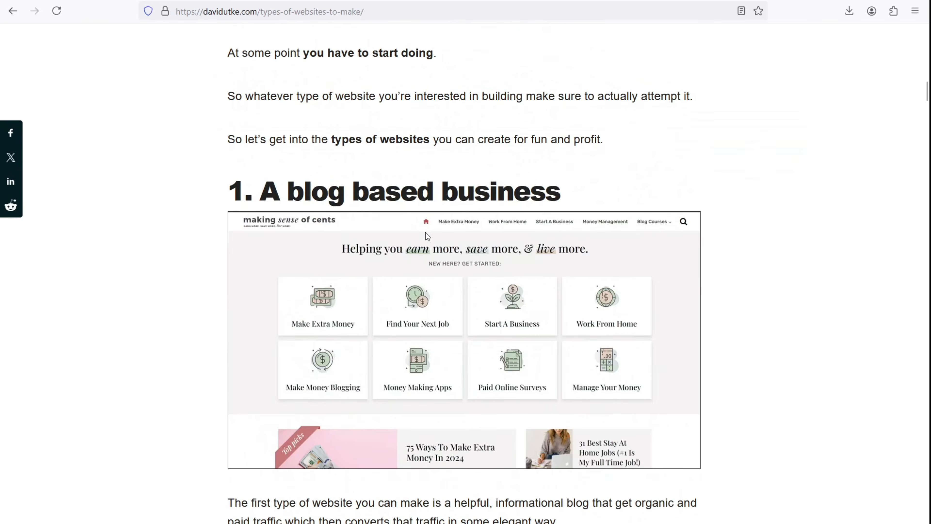
{"action": "scroll", "coordinate": [430, 218], "scroll_direction": "down", "scroll_amount": 20}
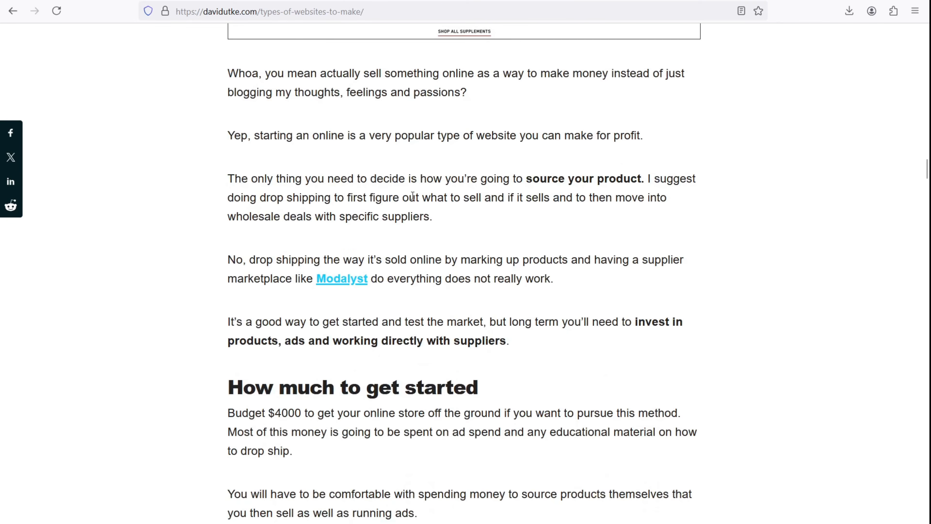
{"action": "scroll", "coordinate": [307, 224], "scroll_direction": "up", "scroll_amount": 6}
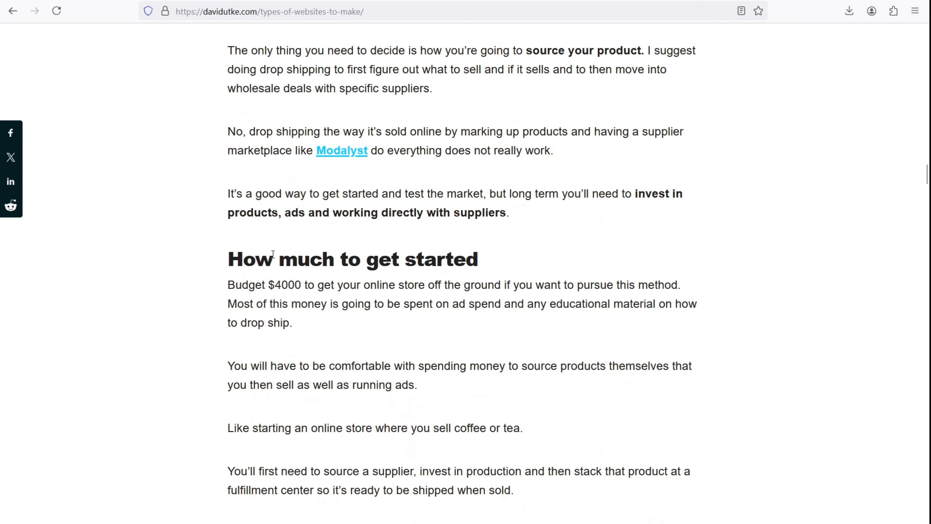
{"action": "left_click_drag", "start_coordinate": [272, 250], "coordinate": [475, 264]}
{"action": "scroll", "coordinate": [386, 253], "scroll_direction": "up", "scroll_amount": 15}
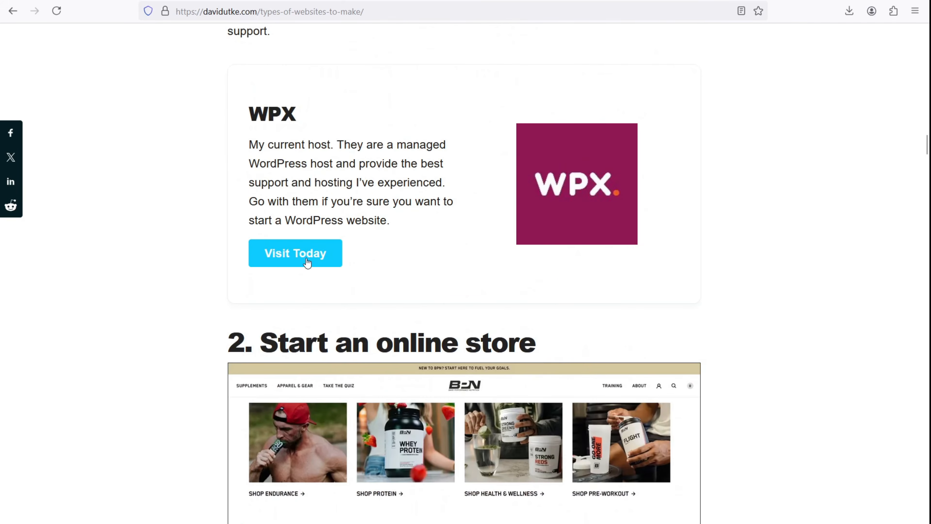
{"action": "left_click_drag", "start_coordinate": [315, 341], "coordinate": [536, 341]}
{"action": "scroll", "coordinate": [461, 234], "scroll_direction": "down", "scroll_amount": 5}
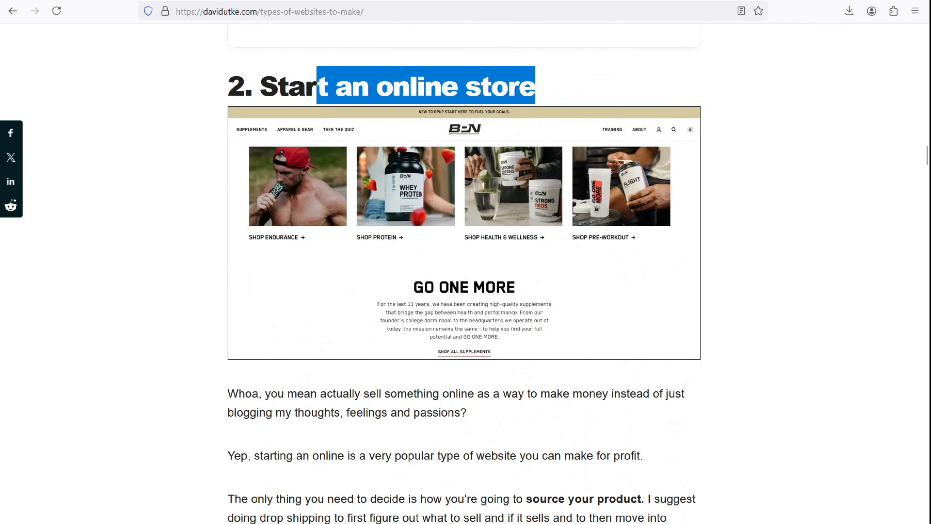
{"action": "left_click", "coordinate": [372, 1]}
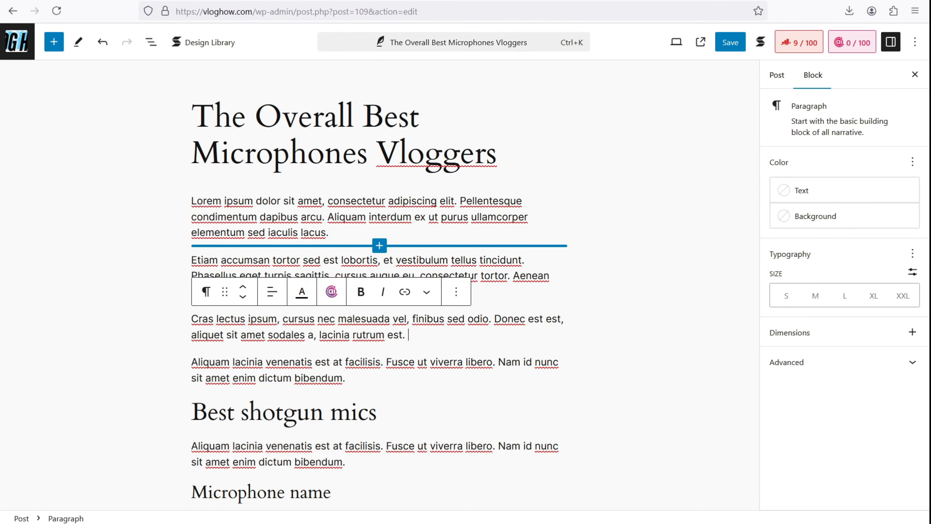
Try size L on the first lorem ipsum paragraph, undo it, then show the Post settings.
{"action": "left_click", "coordinate": [366, 216]}
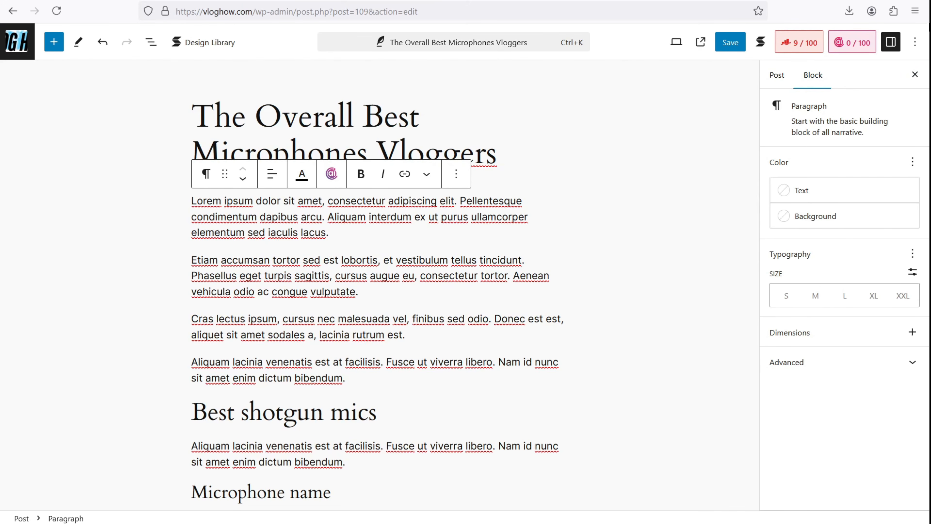
{"action": "left_click", "coordinate": [915, 74]}
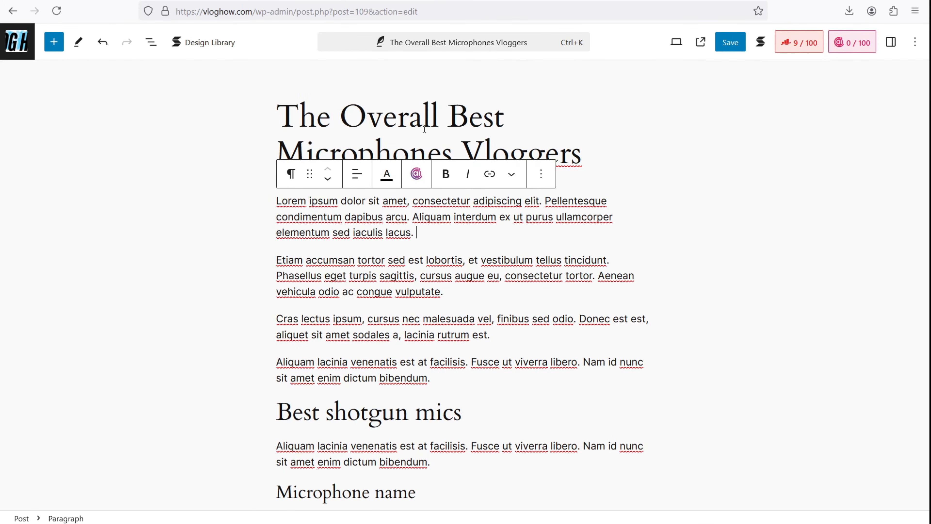
{"action": "left_click", "coordinate": [410, 222]}
{"action": "left_click", "coordinate": [891, 43]}
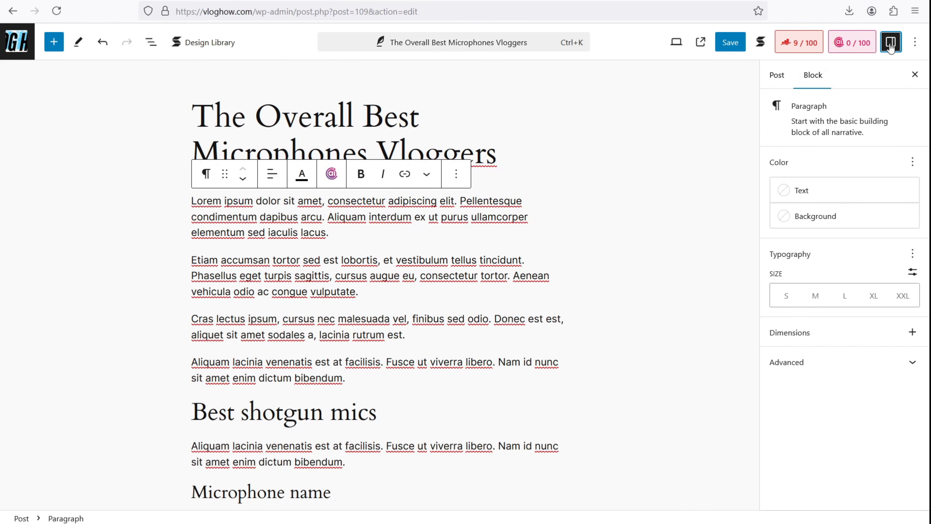
{"action": "left_click_drag", "start_coordinate": [338, 230], "coordinate": [190, 202]}
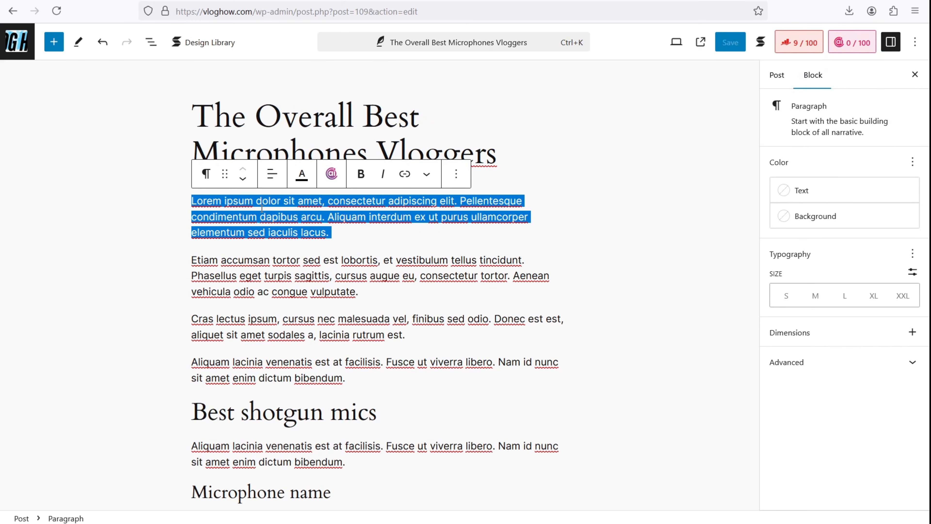
{"action": "left_click", "coordinate": [844, 297]}
{"action": "left_click", "coordinate": [418, 236]}
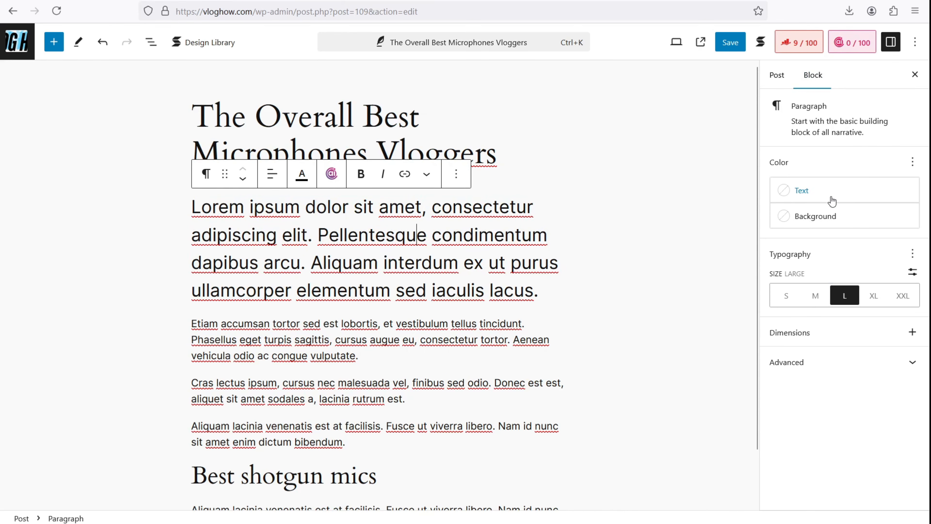
{"action": "left_click", "coordinate": [912, 332]}
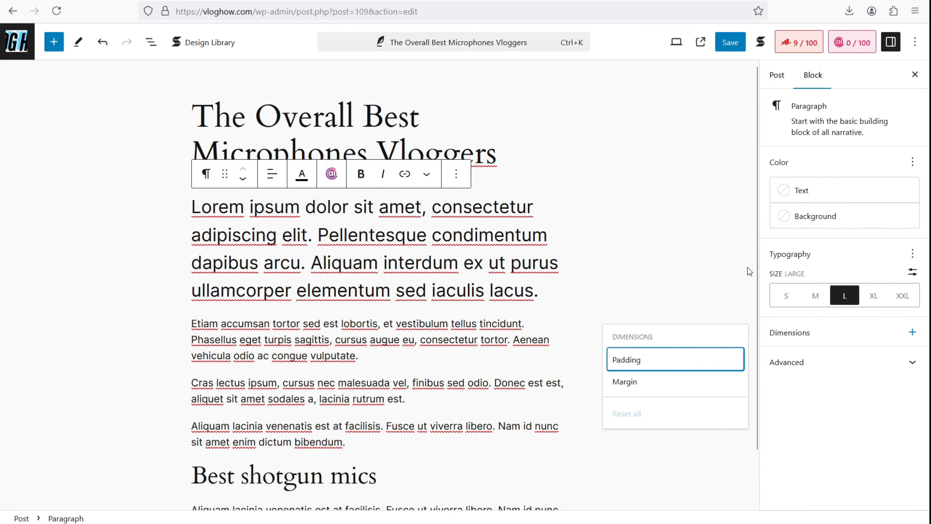
{"action": "left_click", "coordinate": [103, 43]}
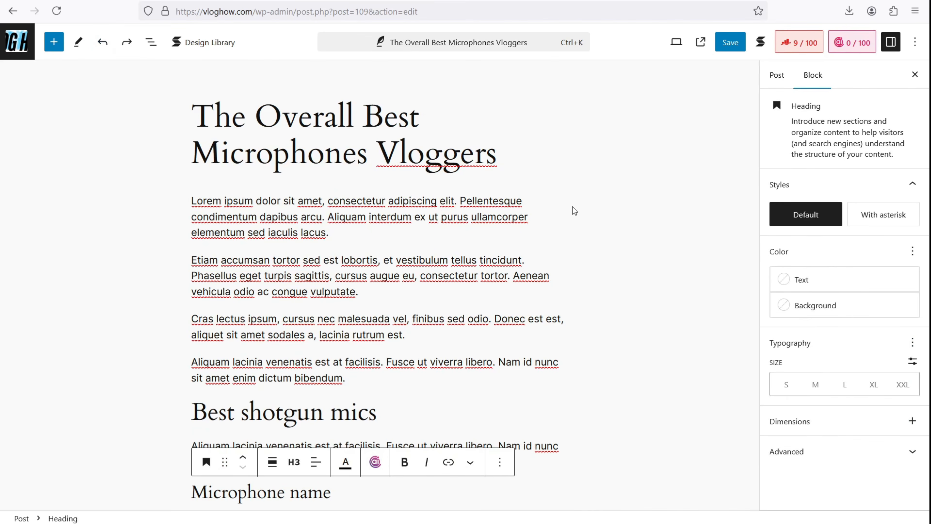
{"action": "left_click", "coordinate": [762, 83]}
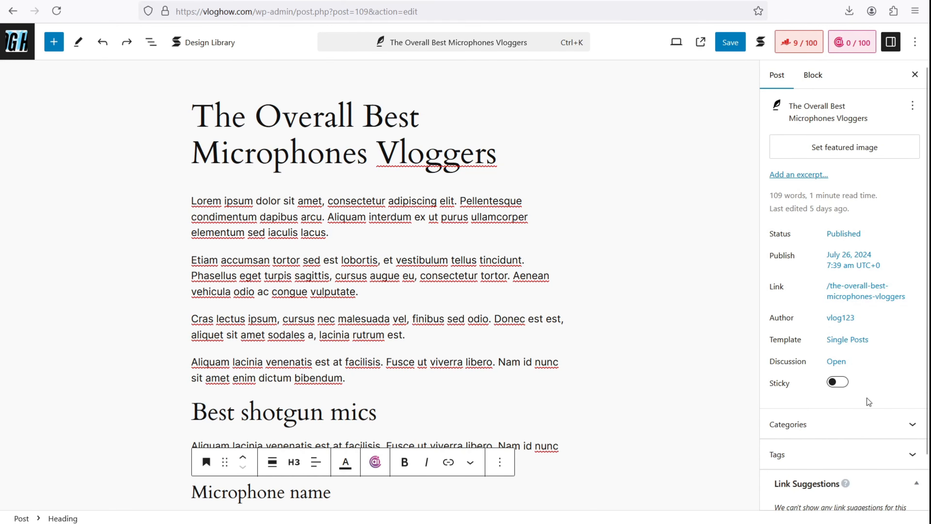
Create a new 'Microphone' category from the post's category panel.
{"action": "left_click", "coordinate": [869, 424]}
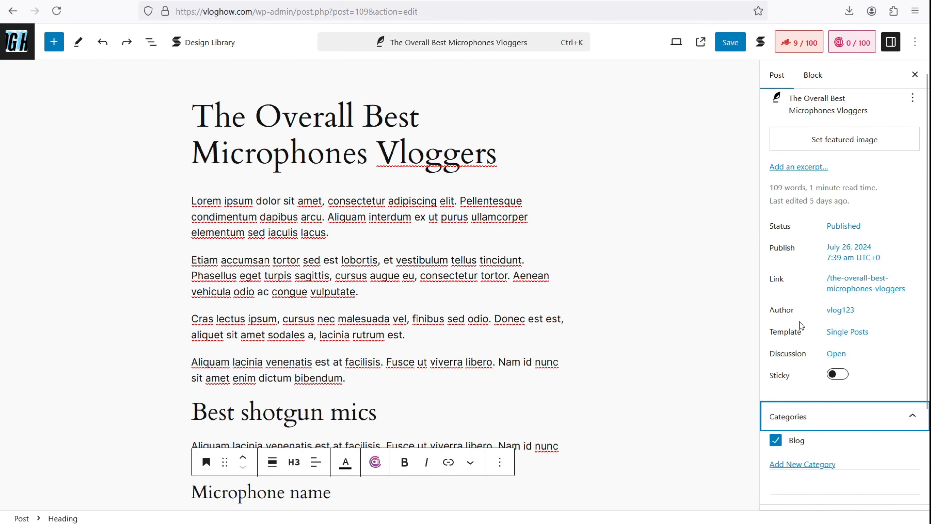
{"action": "scroll", "coordinate": [792, 318], "scroll_direction": "down", "scroll_amount": 3}
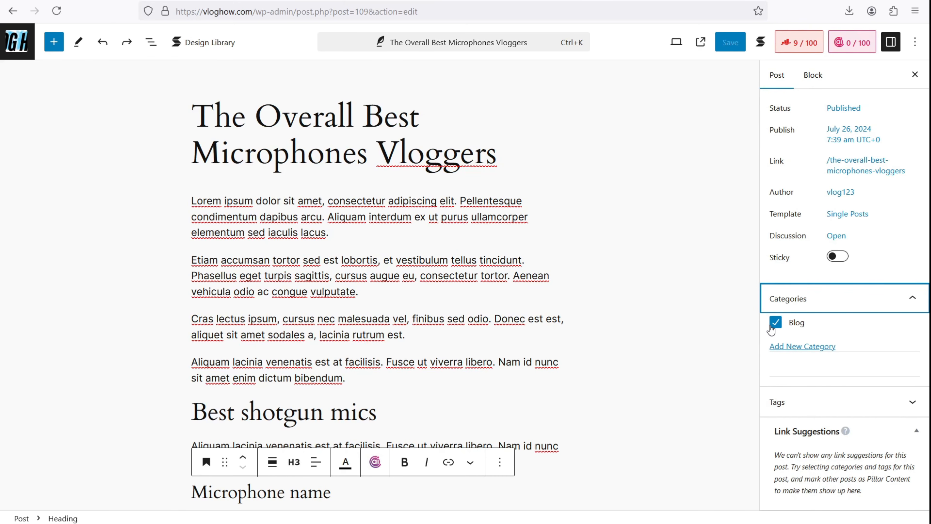
{"action": "left_click", "coordinate": [801, 347]}
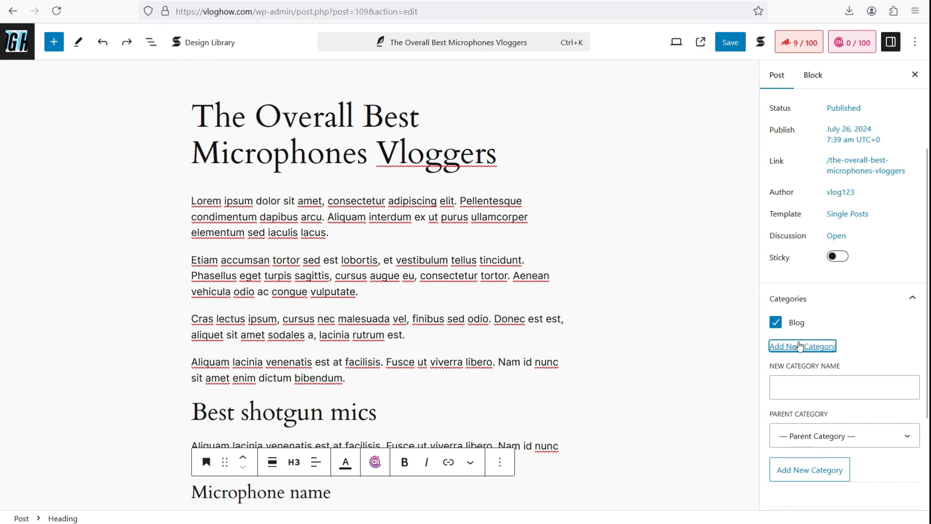
{"action": "left_click", "coordinate": [814, 381]}
{"action": "type", "text": "Microphone"}
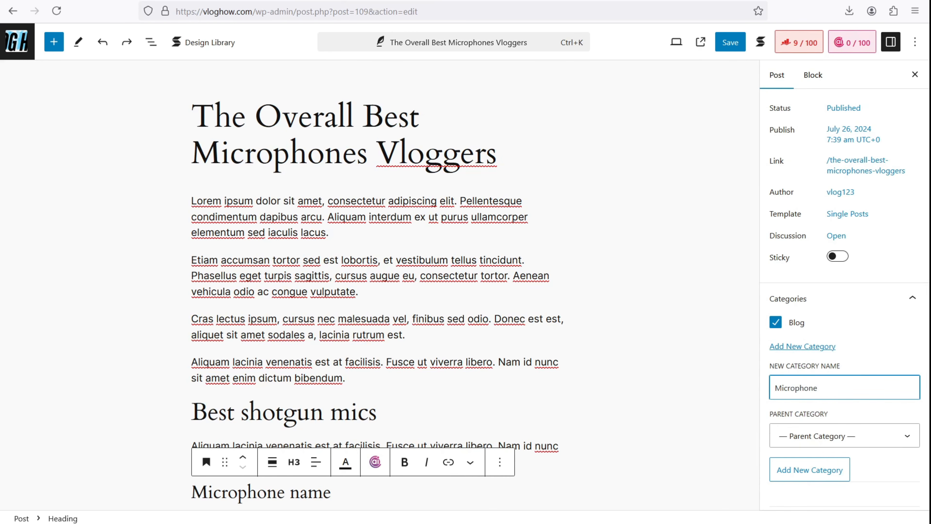
{"action": "left_click", "coordinate": [802, 473]}
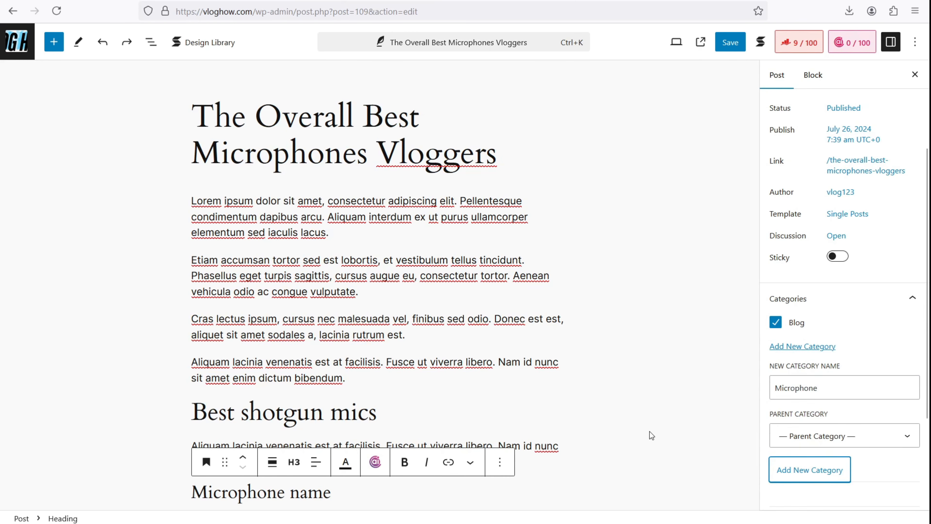
Remove the post from the Blog category and save the update.
{"action": "left_click", "coordinate": [774, 325]}
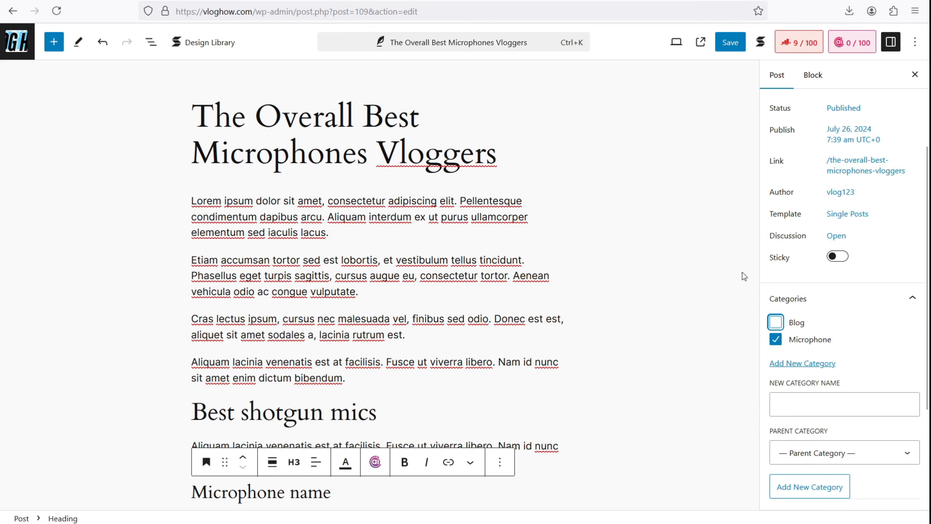
{"action": "left_click", "coordinate": [735, 43]}
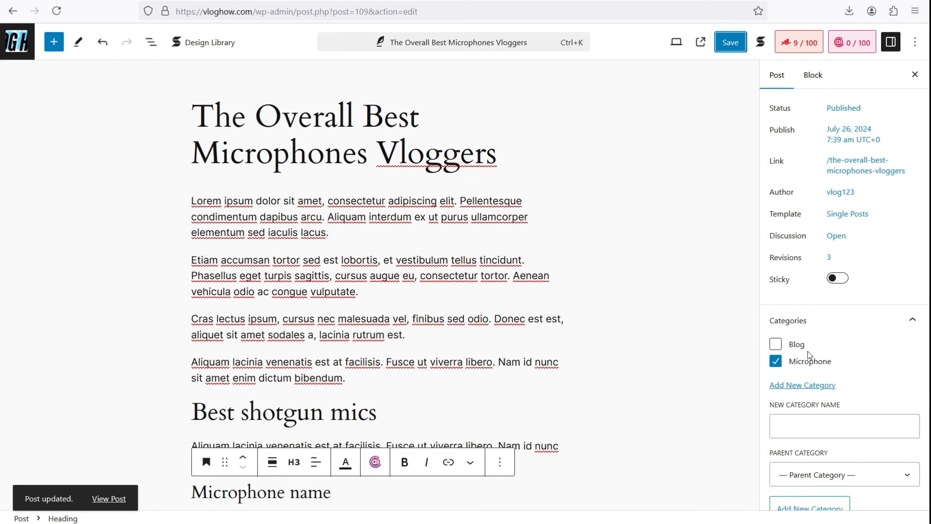
{"action": "left_click", "coordinate": [829, 320]}
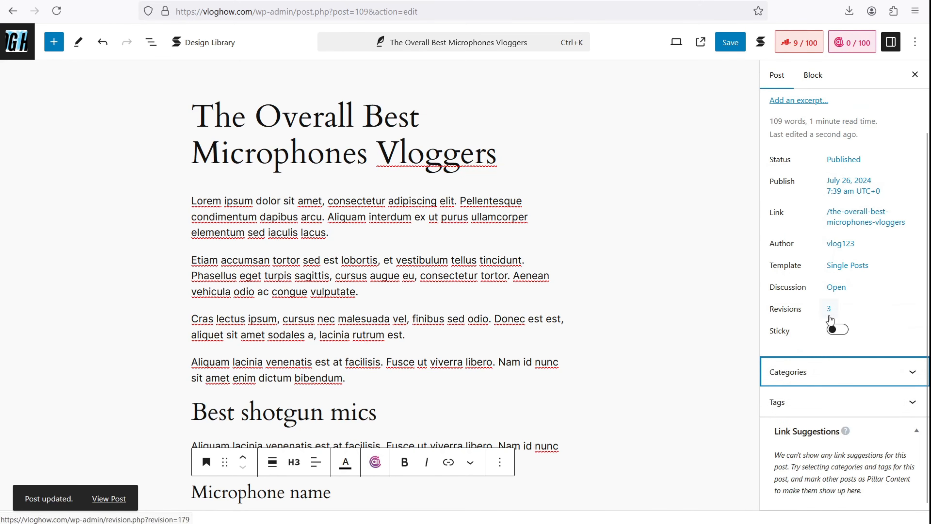
{"action": "left_click", "coordinate": [829, 406]}
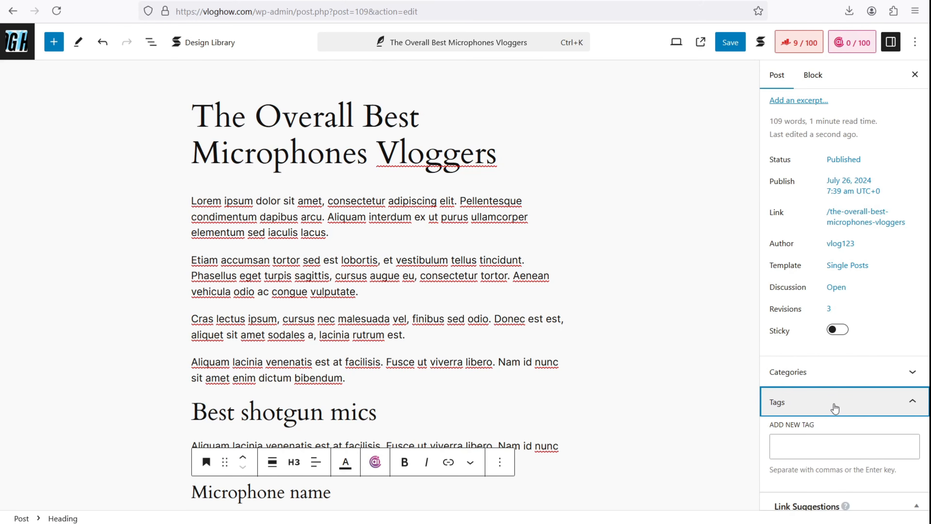
{"action": "left_click", "coordinate": [841, 371]}
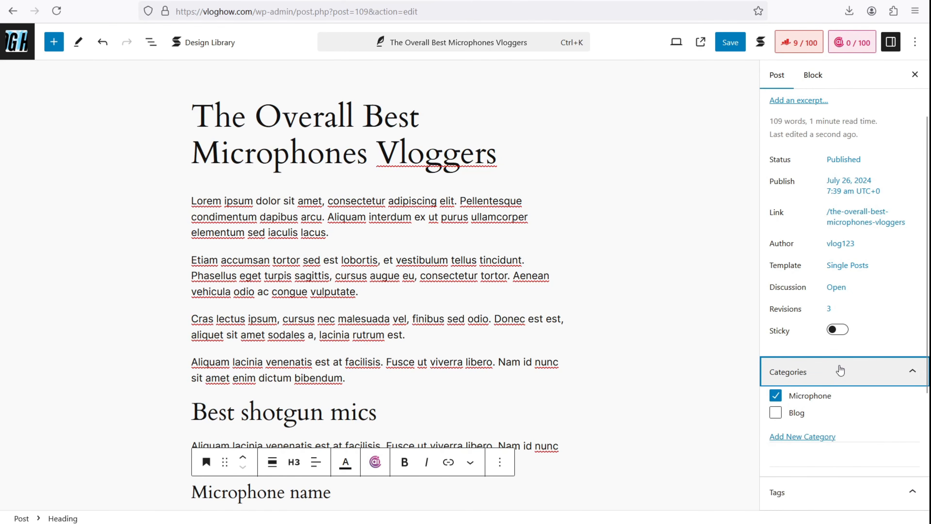
{"action": "left_click", "coordinate": [841, 371]}
{"action": "left_click", "coordinate": [839, 402]}
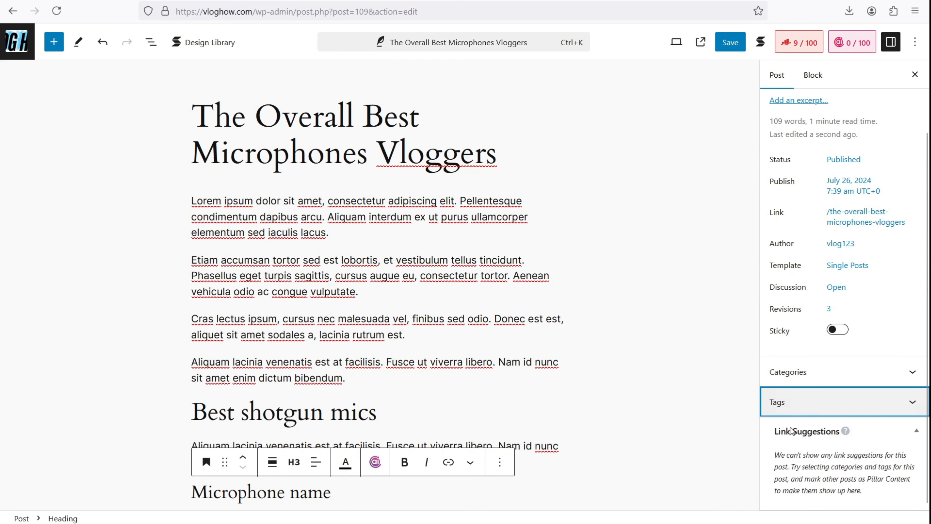
{"action": "left_click", "coordinate": [859, 410]}
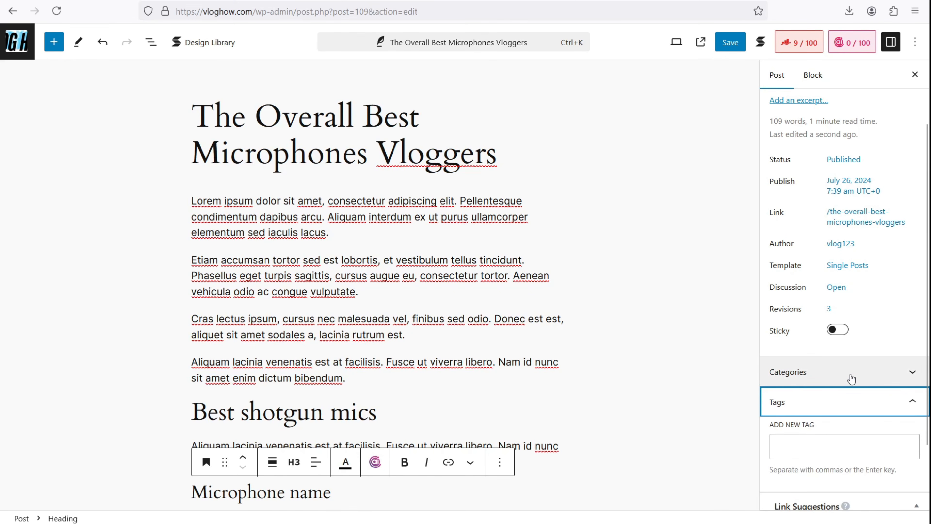
{"action": "scroll", "coordinate": [839, 380], "scroll_direction": "down", "scroll_amount": 2}
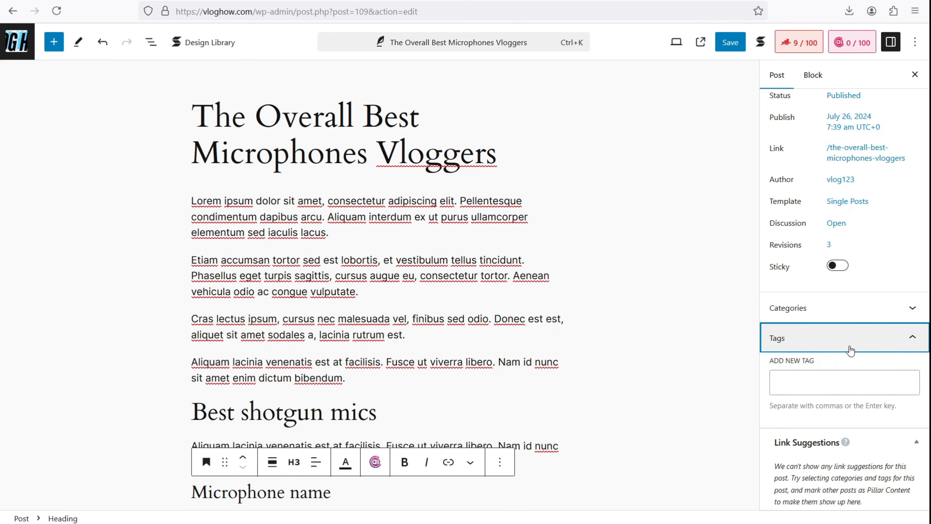
{"action": "left_click", "coordinate": [874, 348]}
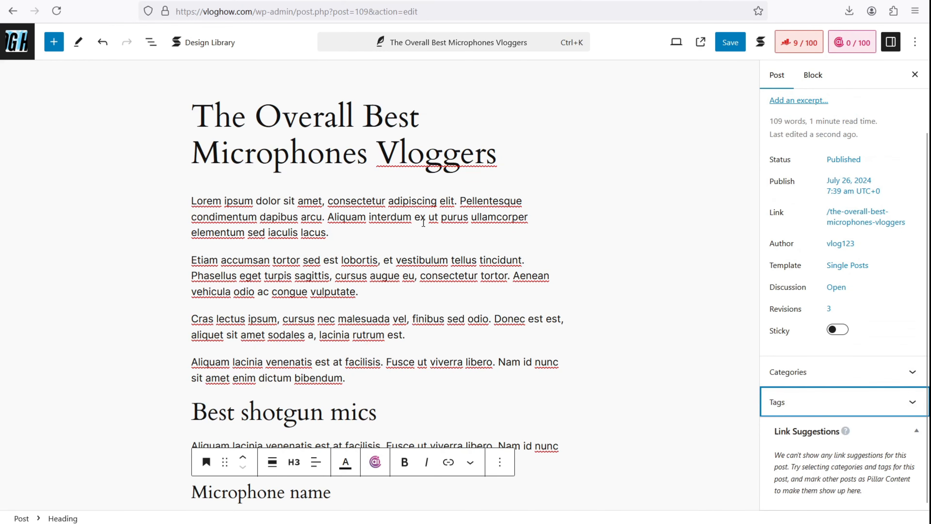
{"action": "left_click", "coordinate": [398, 117]}
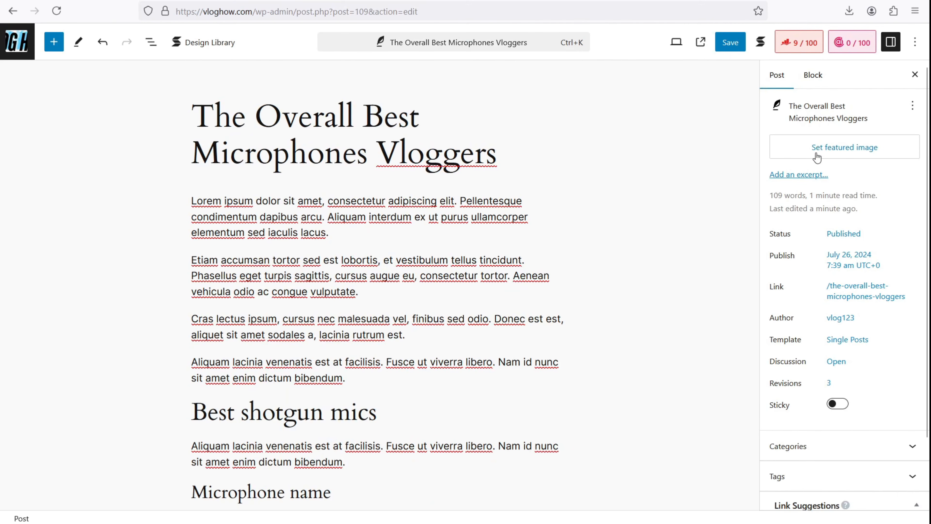
Upload the microphone image as featured image and title it 'microphone vlogging'.
{"action": "left_click", "coordinate": [817, 150]}
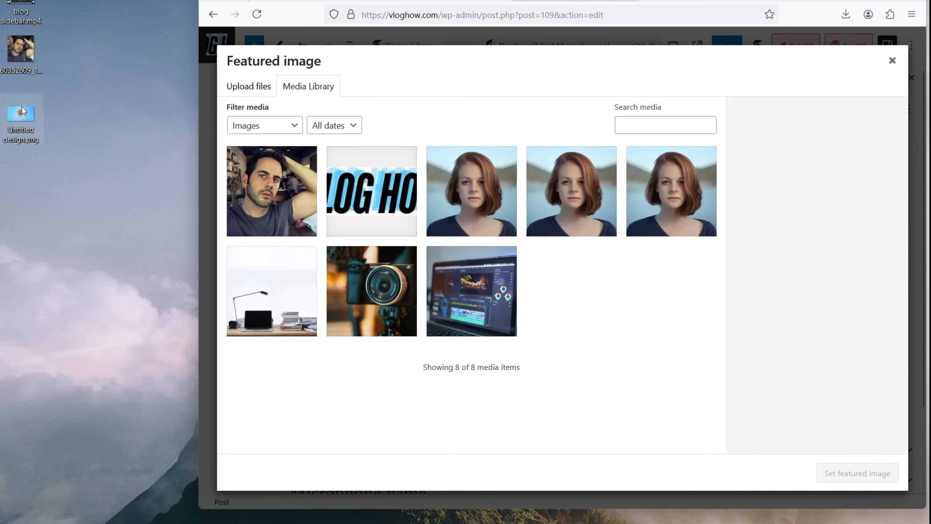
{"action": "left_click_drag", "start_coordinate": [22, 111], "coordinate": [495, 269]}
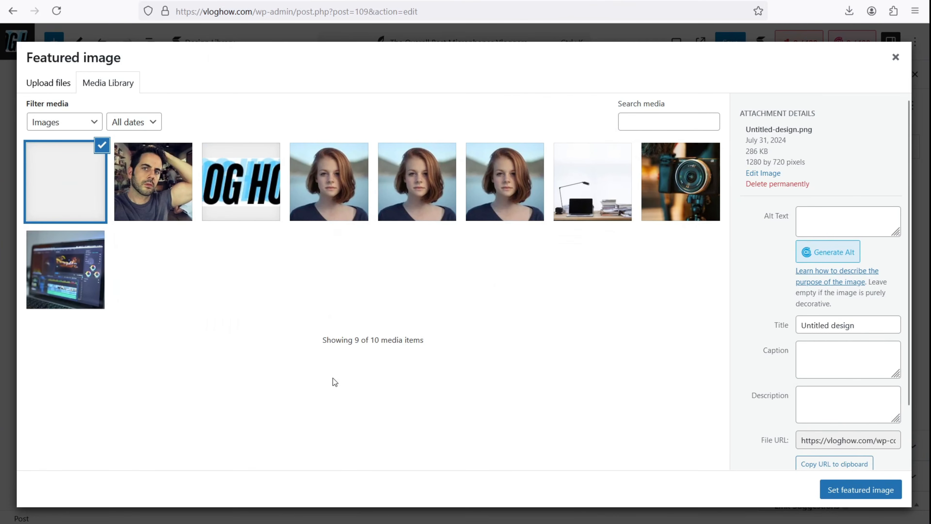
{"action": "left_click_drag", "start_coordinate": [863, 324], "coordinate": [729, 312]}
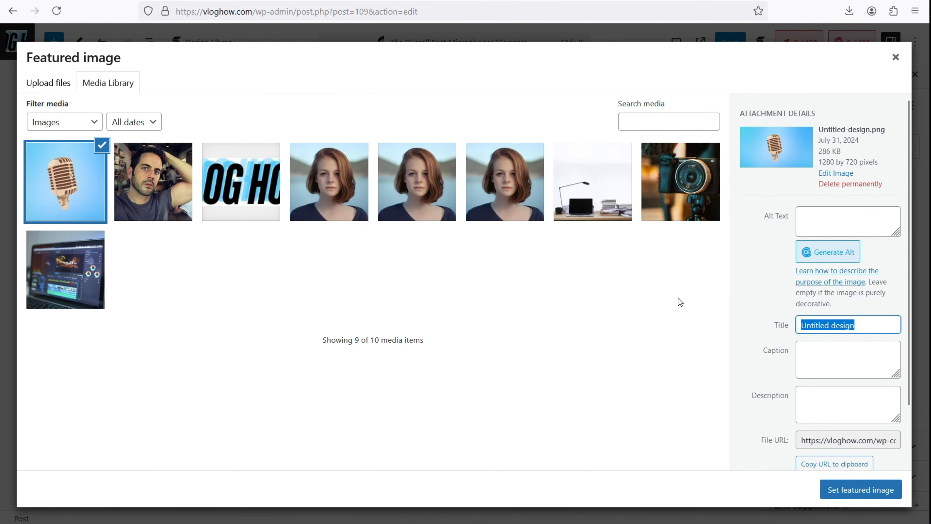
{"action": "key", "text": "BackSpace"}
{"action": "type", "text": "micropjhon"}
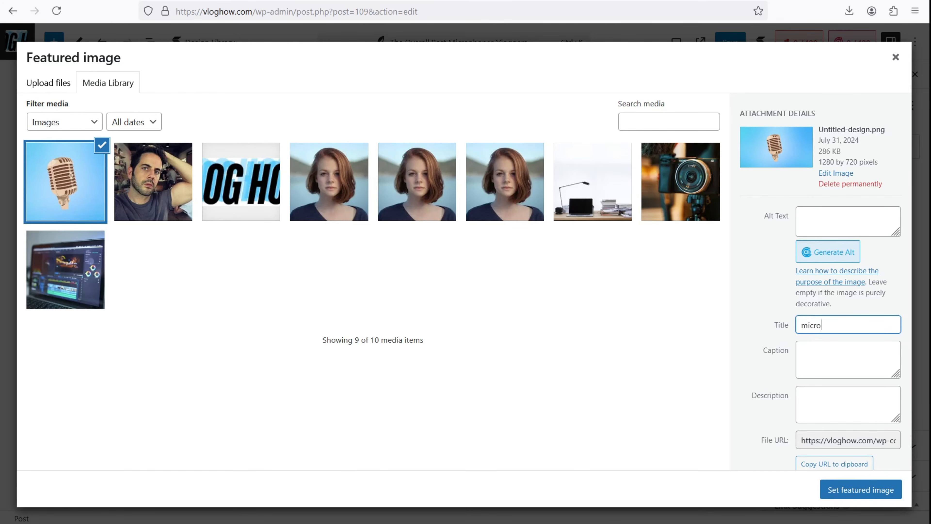
{"action": "key", "text": "BackSpace"}
{"action": "key", "text": "BackSpace"}
{"action": "key", "text": "BackSpace"}
{"action": "type", "text": "hone vlogging"}
Give the image alt text 'microphones for', set it as featured image and save the post.
{"action": "left_click", "coordinate": [853, 210]}
{"action": "type", "text": "y"}
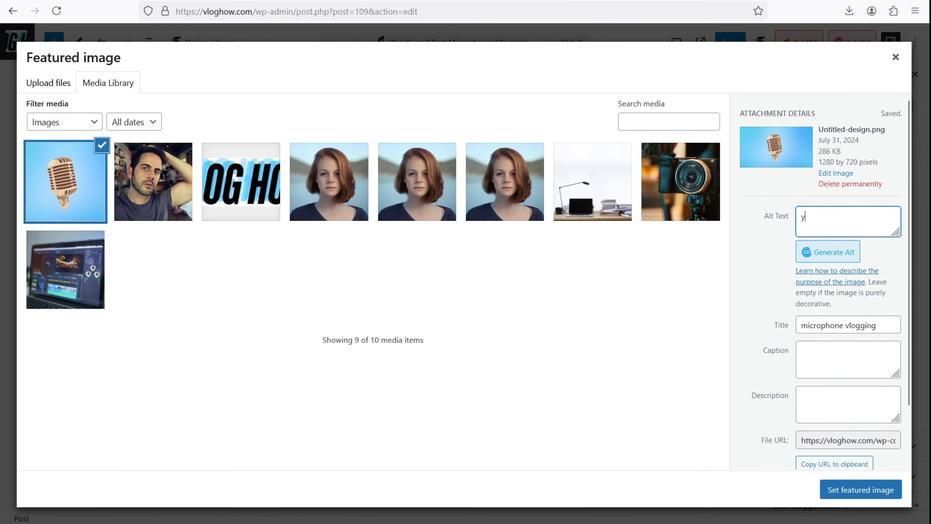
{"action": "key", "text": "BackSpace"}
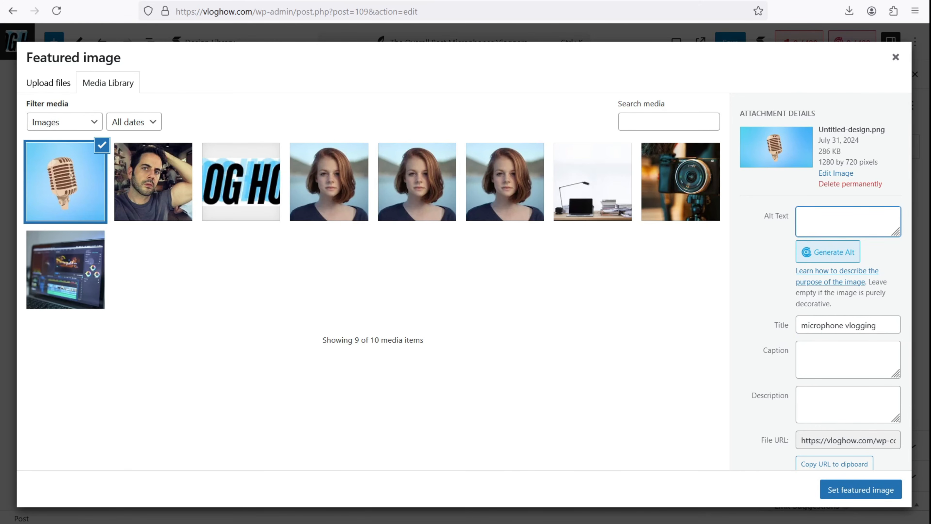
{"action": "type", "text": "microphones for youtube"}
{"action": "left_click", "coordinate": [858, 489]}
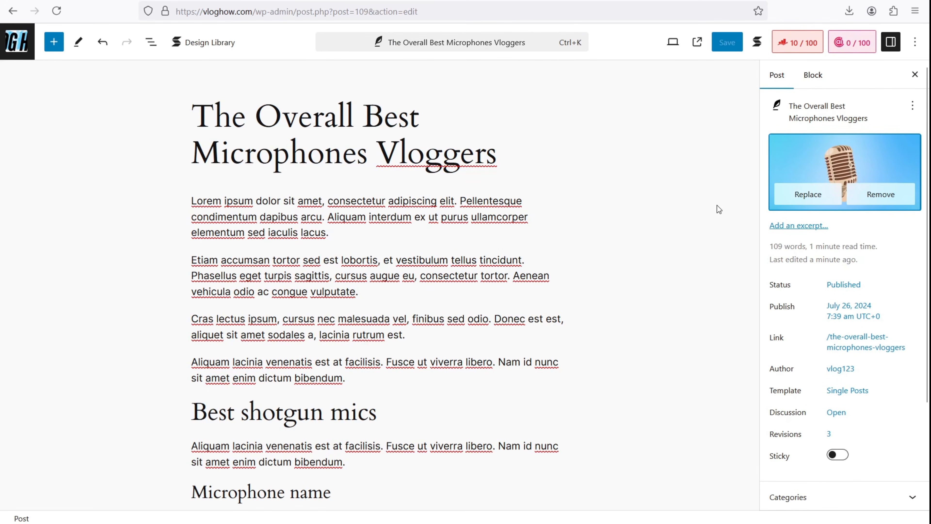
{"action": "left_click", "coordinate": [721, 43]}
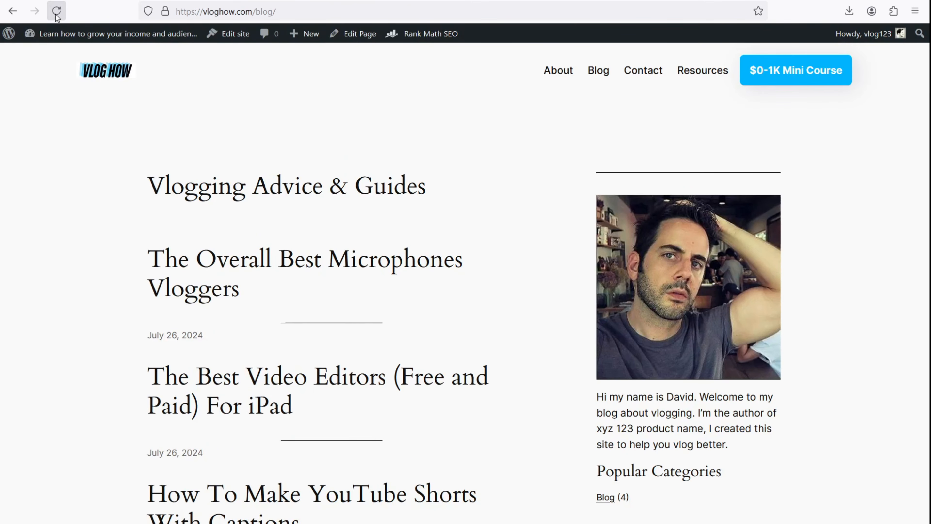
{"action": "left_click", "coordinate": [57, 11]}
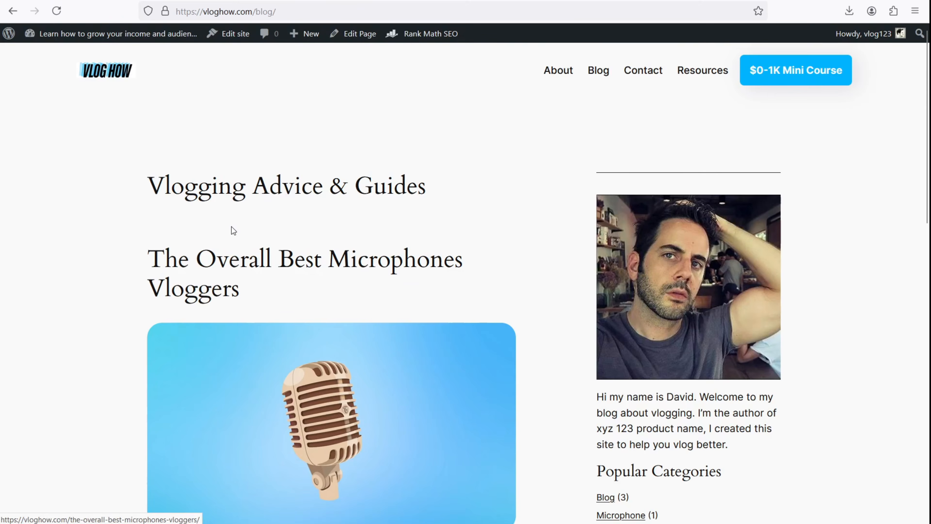
Scroll the live blog page to check the microphones post's featured image and categories.
{"action": "scroll", "coordinate": [394, 414], "scroll_direction": "down", "scroll_amount": 3}
{"action": "scroll", "coordinate": [285, 195], "scroll_direction": "down", "scroll_amount": 3}
{"action": "left_click_drag", "start_coordinate": [245, 295], "coordinate": [349, 360]}
{"action": "scroll", "coordinate": [206, 345], "scroll_direction": "up", "scroll_amount": 6}
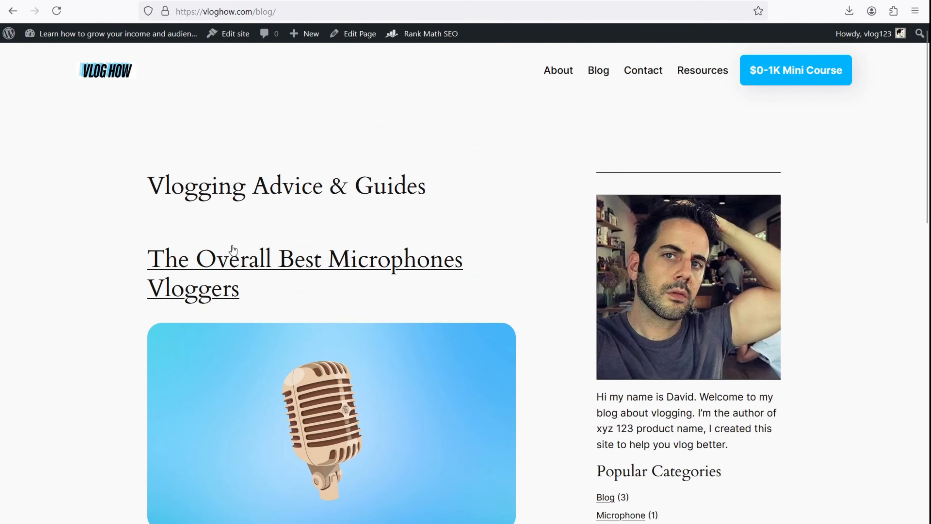
{"action": "scroll", "coordinate": [234, 251], "scroll_direction": "down", "scroll_amount": 3}
{"action": "scroll", "coordinate": [259, 241], "scroll_direction": "up", "scroll_amount": 3}
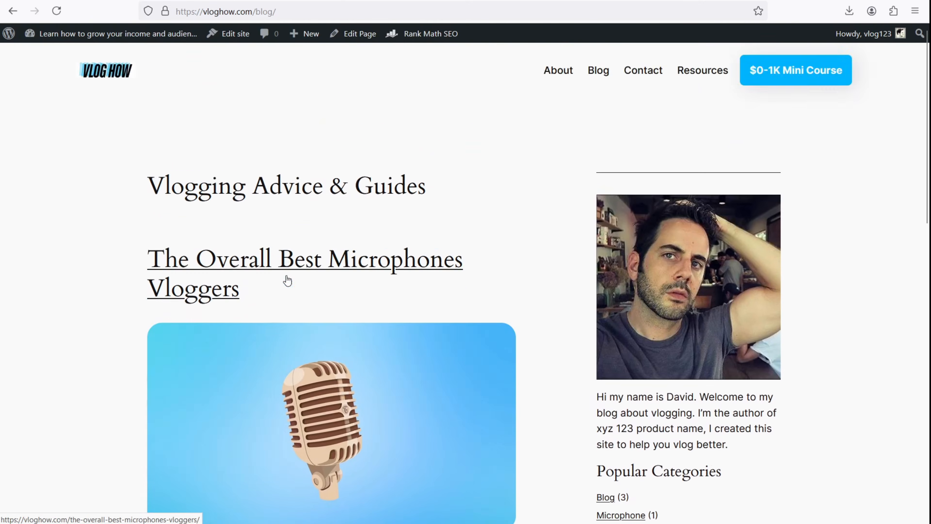
{"action": "scroll", "coordinate": [343, 191], "scroll_direction": "down", "scroll_amount": 13}
{"action": "scroll", "coordinate": [327, 176], "scroll_direction": "up", "scroll_amount": 9}
{"action": "scroll", "coordinate": [326, 177], "scroll_direction": "up", "scroll_amount": 2}
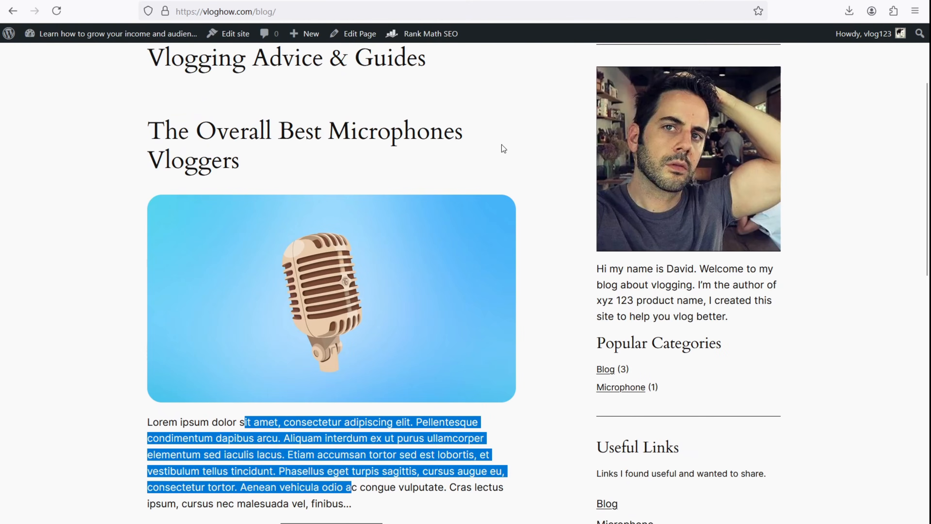
{"action": "scroll", "coordinate": [288, 220], "scroll_direction": "down", "scroll_amount": 5}
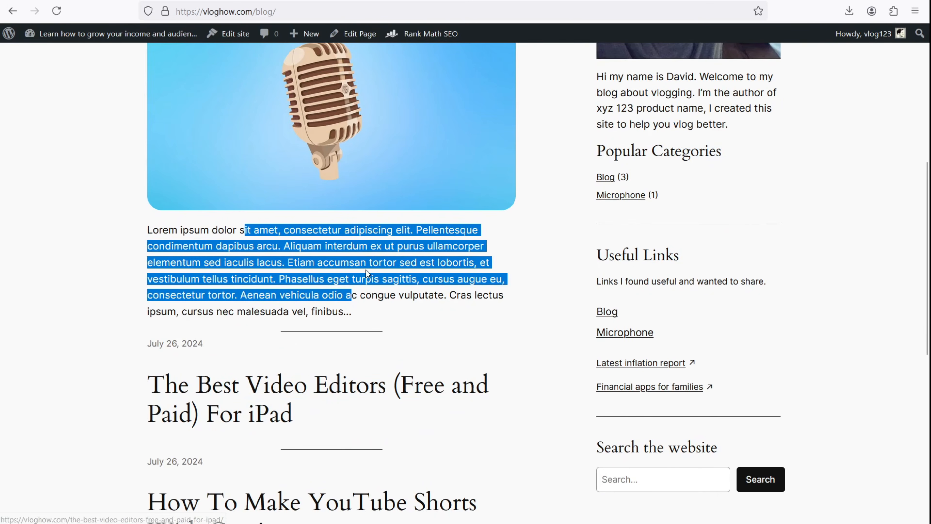
{"action": "scroll", "coordinate": [366, 273], "scroll_direction": "up", "scroll_amount": 8}
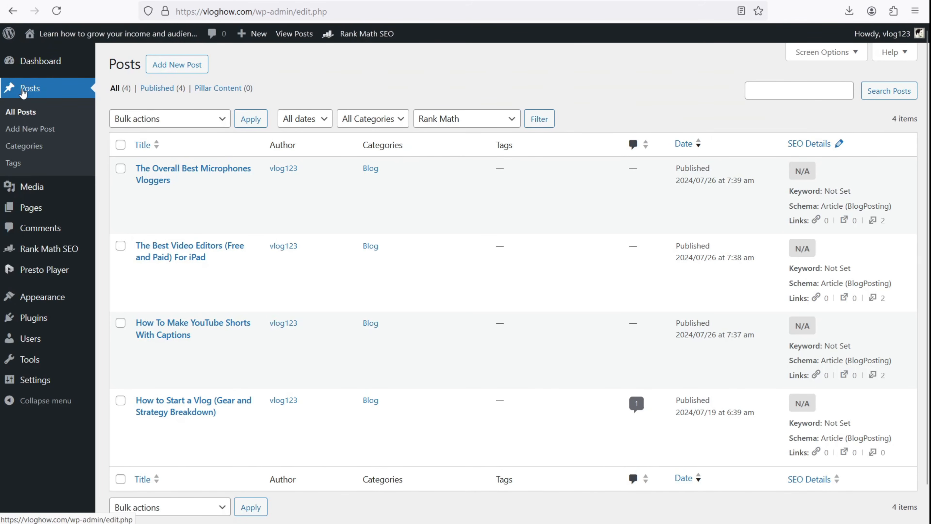
Create a 'vlogging' category with Blog as its parent category.
{"action": "left_click", "coordinate": [24, 147]}
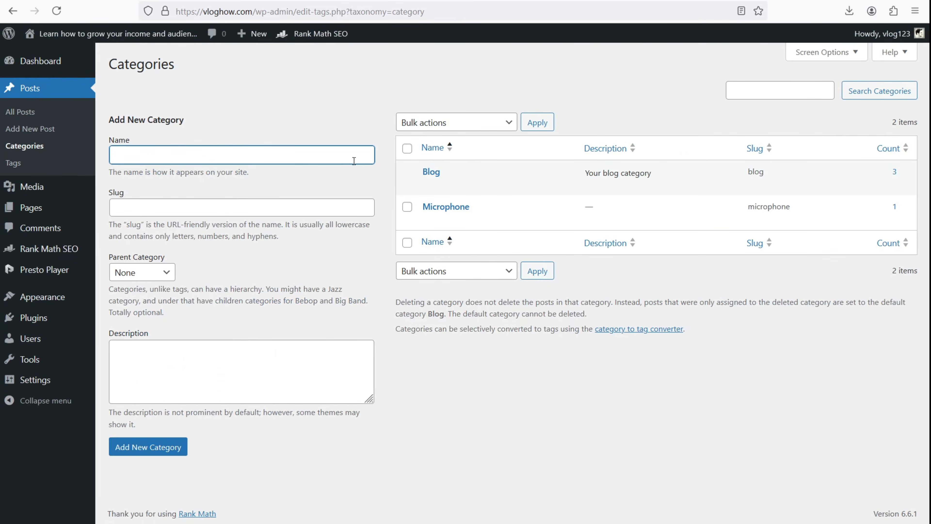
{"action": "mouse_move", "coordinate": [612, 211]}
{"action": "type", "text": "bl"}
{"action": "type", "text": "ogging"}
{"action": "left_click", "coordinate": [141, 274]}
{"action": "left_click", "coordinate": [139, 310]}
{"action": "left_click", "coordinate": [170, 449]}
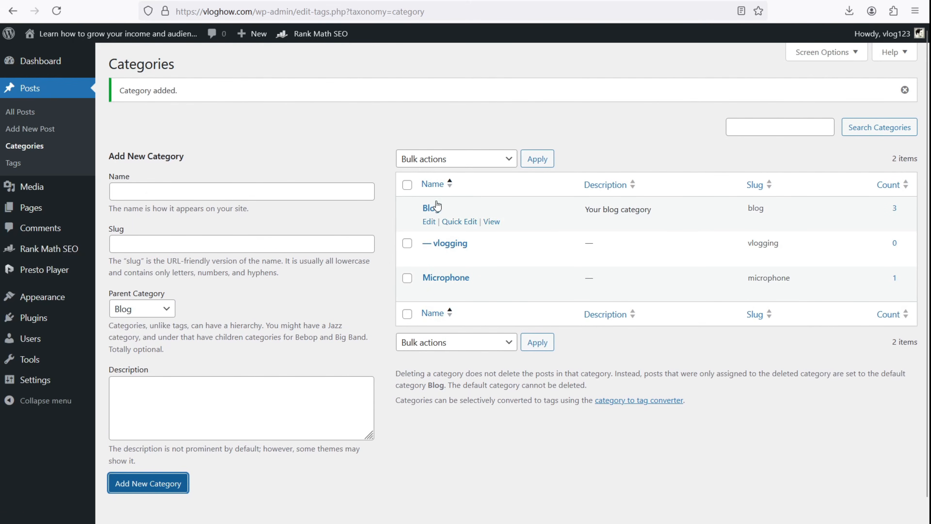
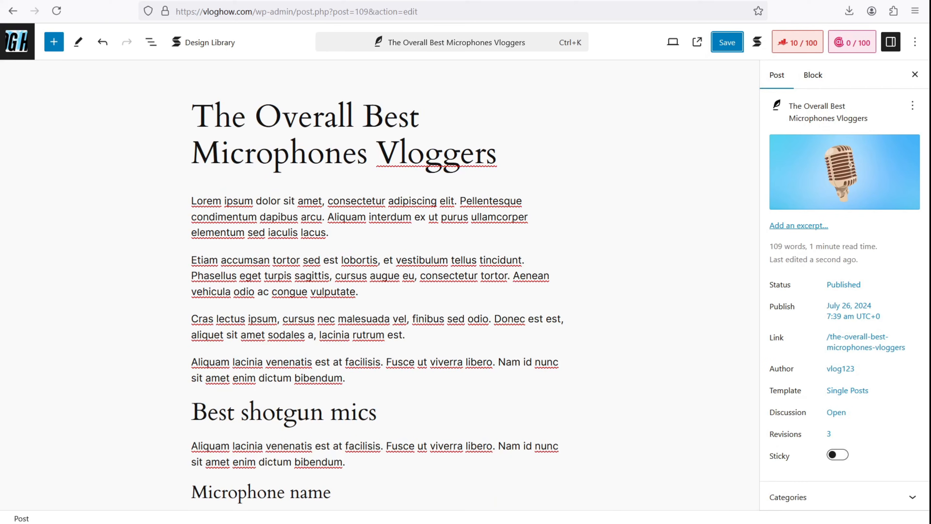
Put the caret after the 'Microphone name' heading and add empty paragraph blocks beneath it.
{"action": "left_click_drag", "start_coordinate": [245, 211], "coordinate": [374, 240]}
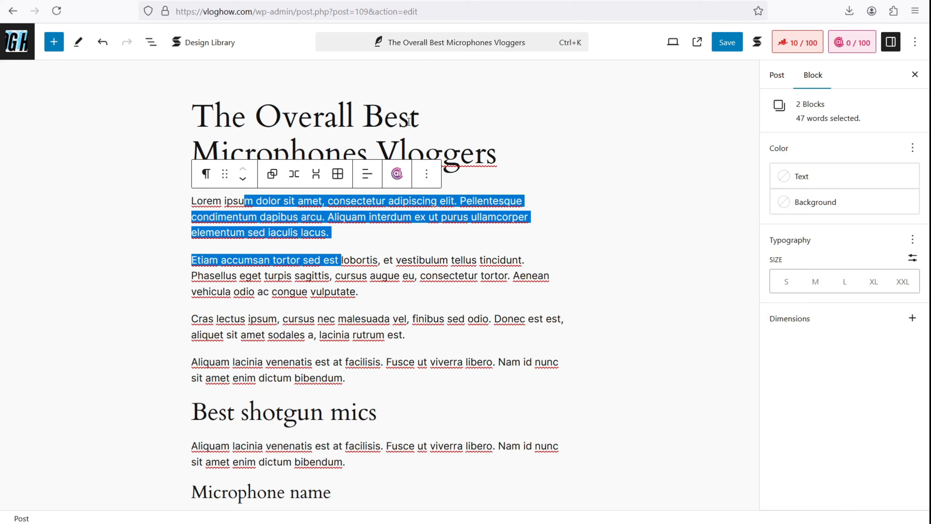
{"action": "left_click", "coordinate": [371, 120]}
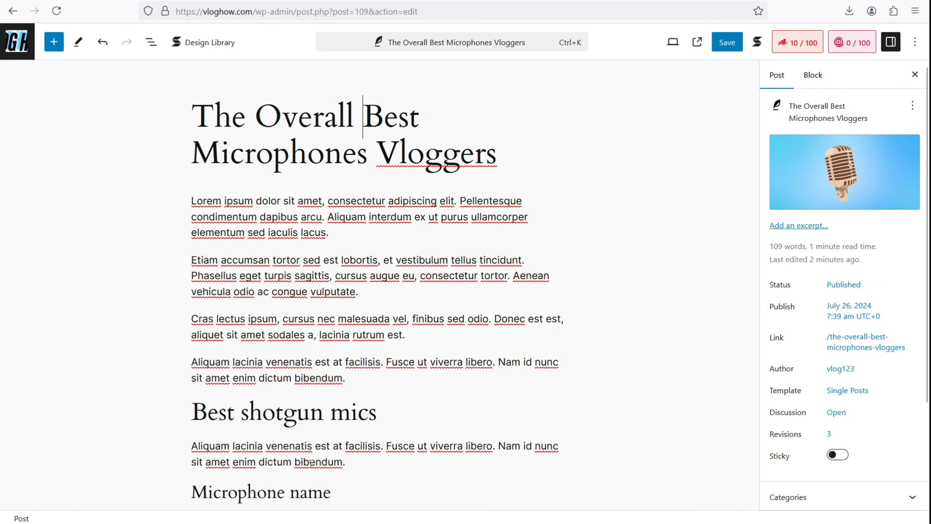
{"action": "left_click", "coordinate": [341, 499]}
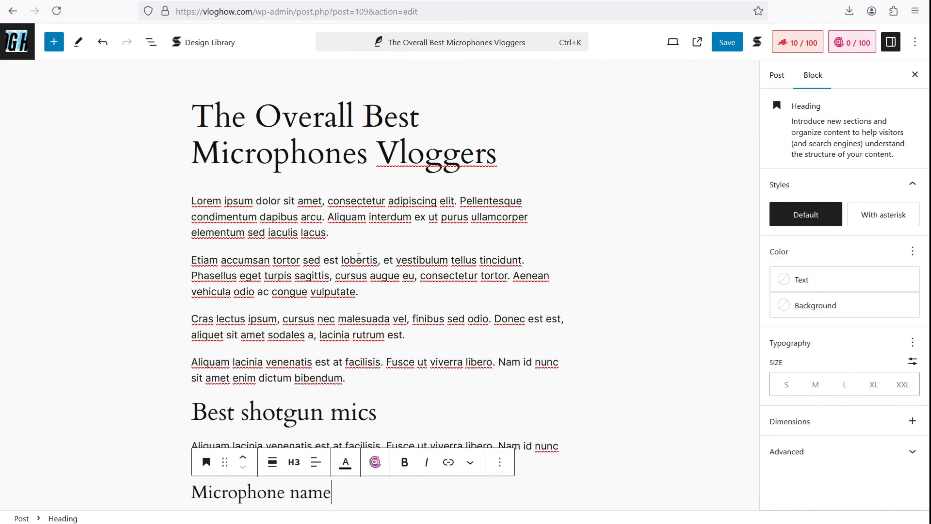
{"action": "key", "text": "Return"}
{"action": "key", "text": "Return"}
{"action": "key", "text": "Return"}
{"action": "key", "text": "Return"}
{"action": "key", "text": "Return"}
{"action": "key", "text": "Return"}
{"action": "key", "text": "Return"}
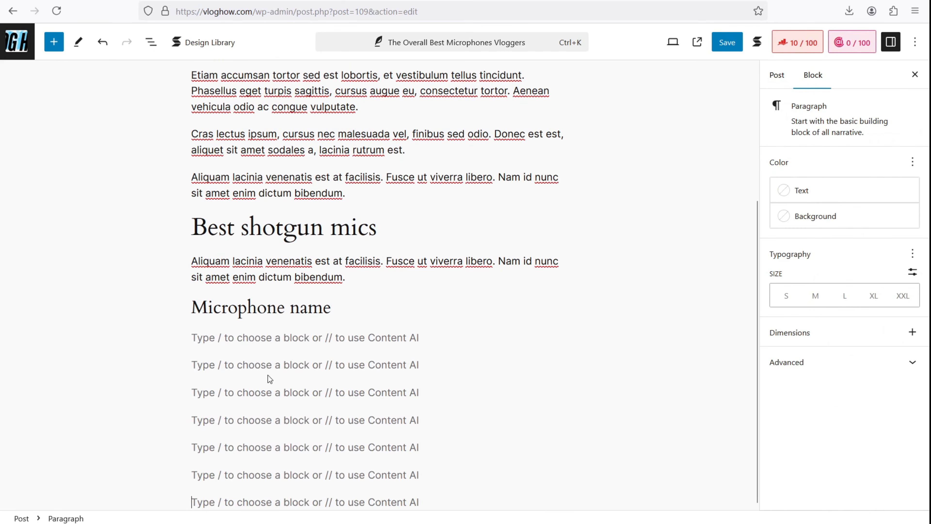
Insert the Hero pattern from the Featured patterns into the first empty paragraph below 'Microphone name'.
{"action": "left_click", "coordinate": [261, 339]}
{"action": "left_click", "coordinate": [559, 340]}
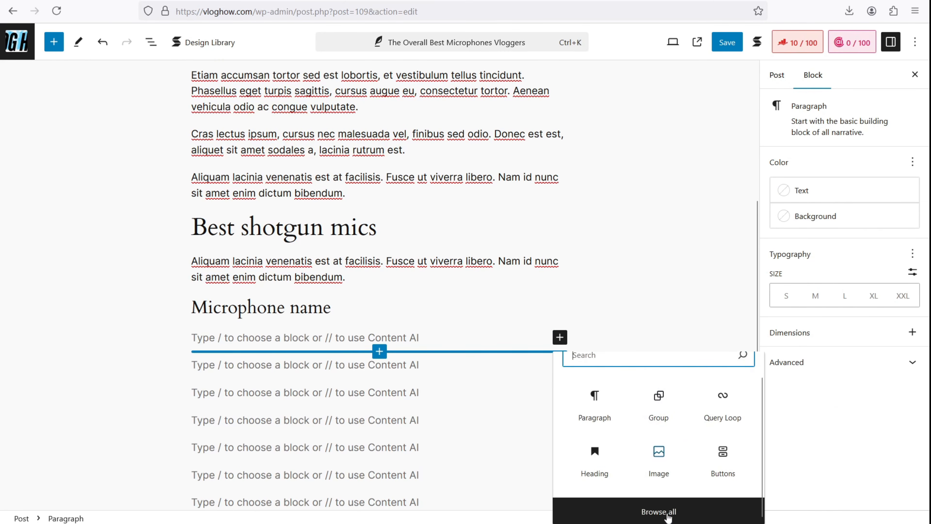
{"action": "left_click", "coordinate": [669, 508]}
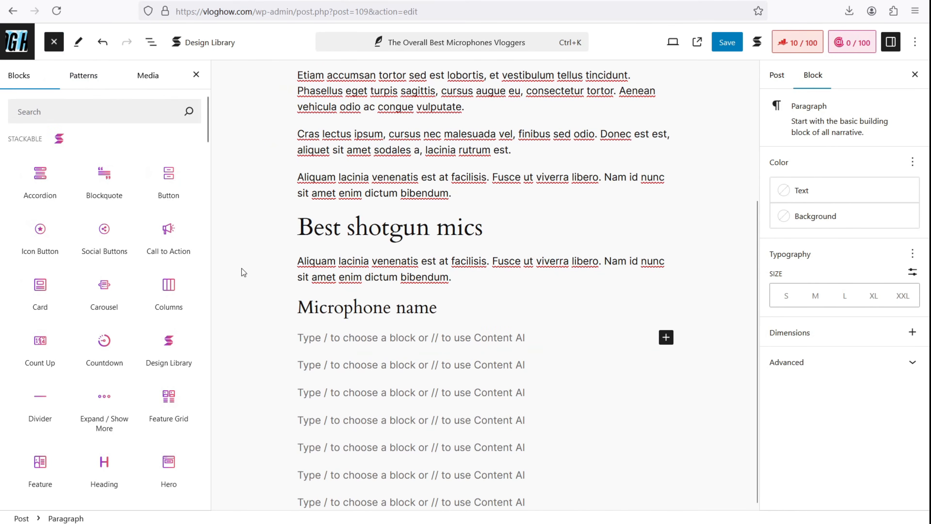
{"action": "left_click", "coordinate": [76, 87]}
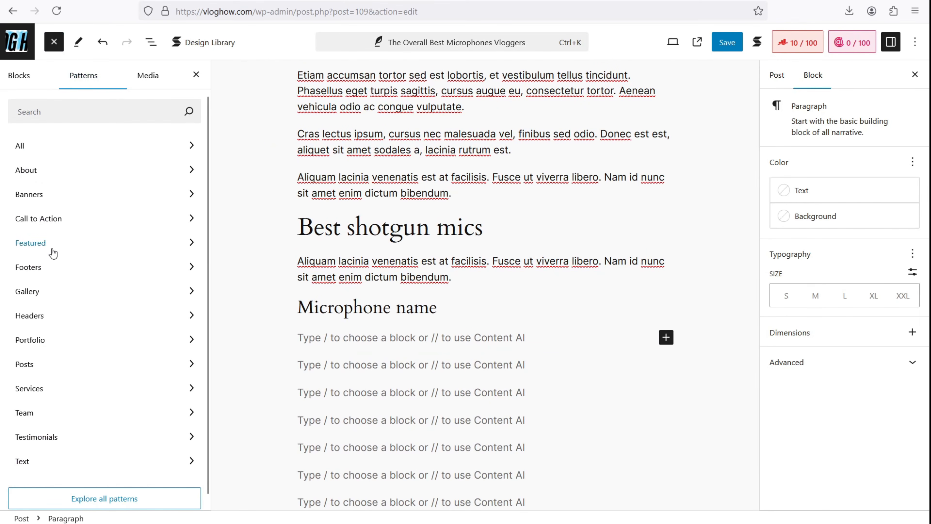
{"action": "left_click", "coordinate": [103, 243]}
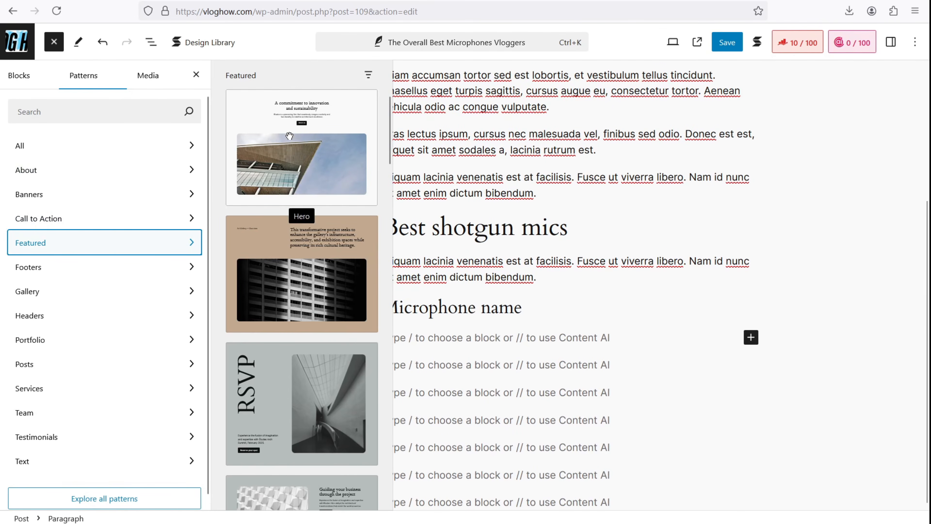
{"action": "scroll", "coordinate": [293, 136], "scroll_direction": "down", "scroll_amount": 8}
{"action": "scroll", "coordinate": [293, 131], "scroll_direction": "up", "scroll_amount": 8}
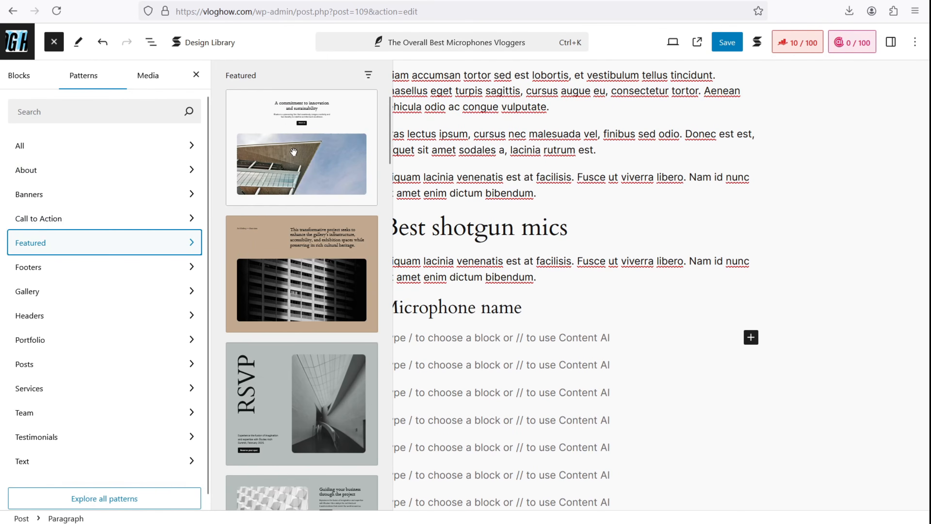
{"action": "left_click", "coordinate": [286, 129]}
{"action": "left_click", "coordinate": [608, 303]}
{"action": "scroll", "coordinate": [487, 230], "scroll_direction": "down", "scroll_amount": 12}
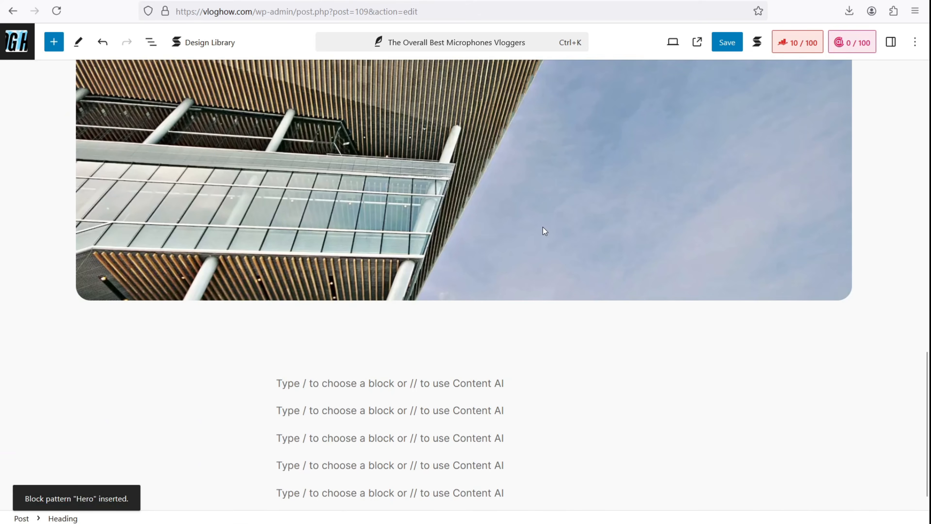
{"action": "scroll", "coordinate": [528, 229], "scroll_direction": "up", "scroll_amount": 8}
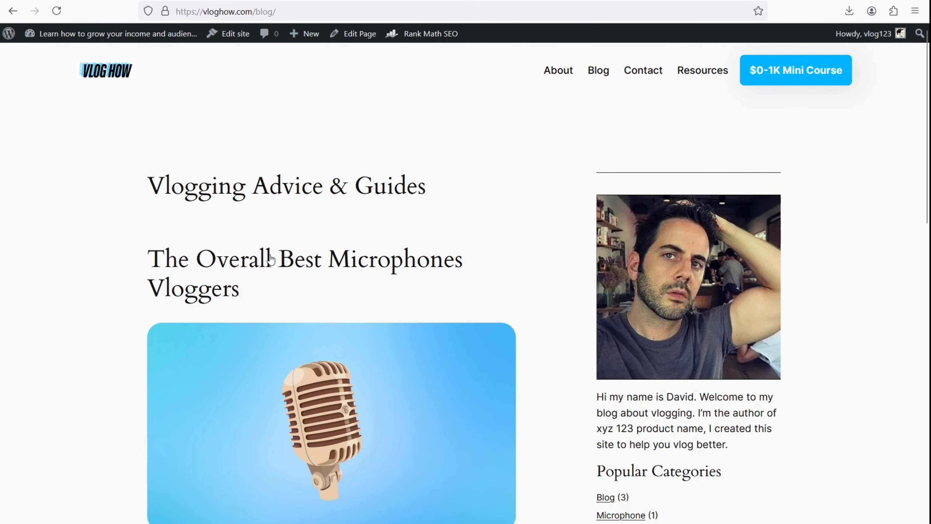
Open the microphones post from the live blog listing, scroll through it, then go back to the editor tab.
{"action": "right_click", "coordinate": [276, 263]}
{"action": "key", "text": "Escape"}
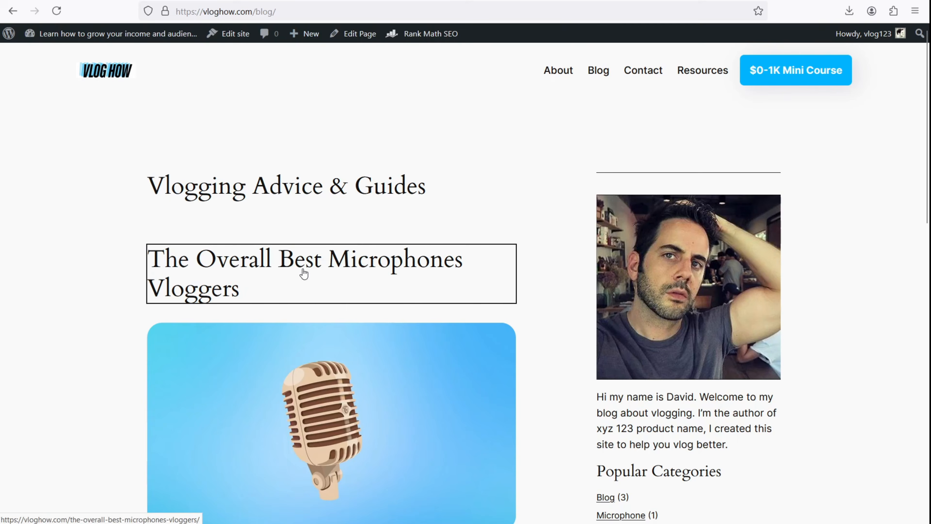
{"action": "left_click", "coordinate": [316, 258]}
{"action": "scroll", "coordinate": [397, 190], "scroll_direction": "down", "scroll_amount": 15}
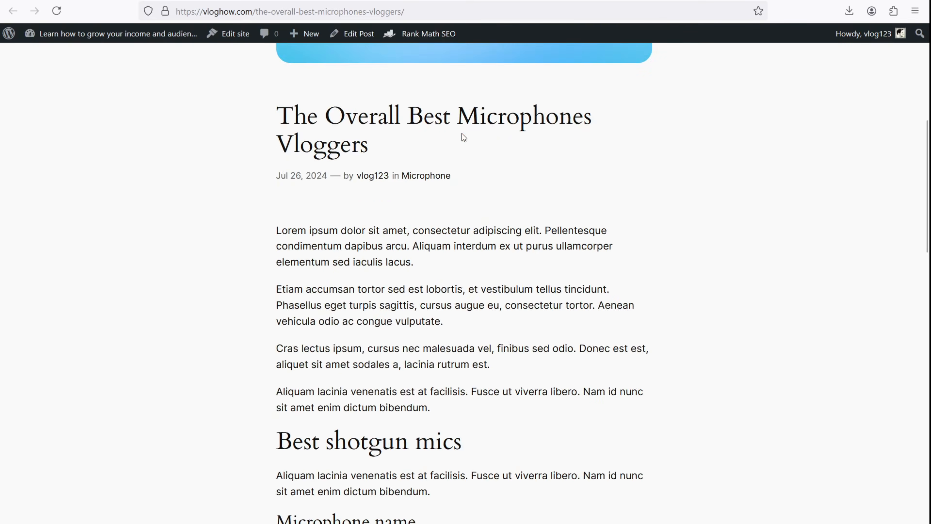
{"action": "scroll", "coordinate": [457, 133], "scroll_direction": "up", "scroll_amount": 8}
{"action": "scroll", "coordinate": [457, 141], "scroll_direction": "up", "scroll_amount": 5}
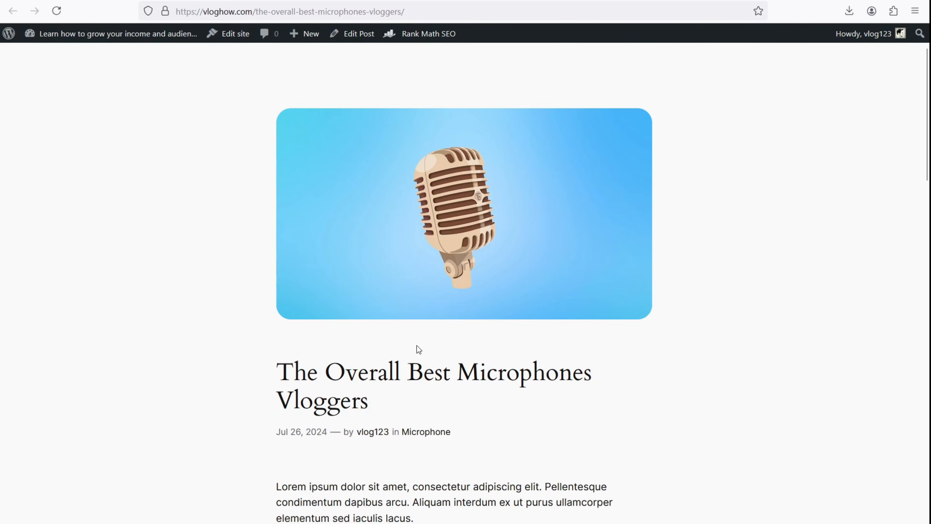
{"action": "scroll", "coordinate": [422, 330], "scroll_direction": "down", "scroll_amount": 6}
{"action": "scroll", "coordinate": [431, 314], "scroll_direction": "up", "scroll_amount": 8}
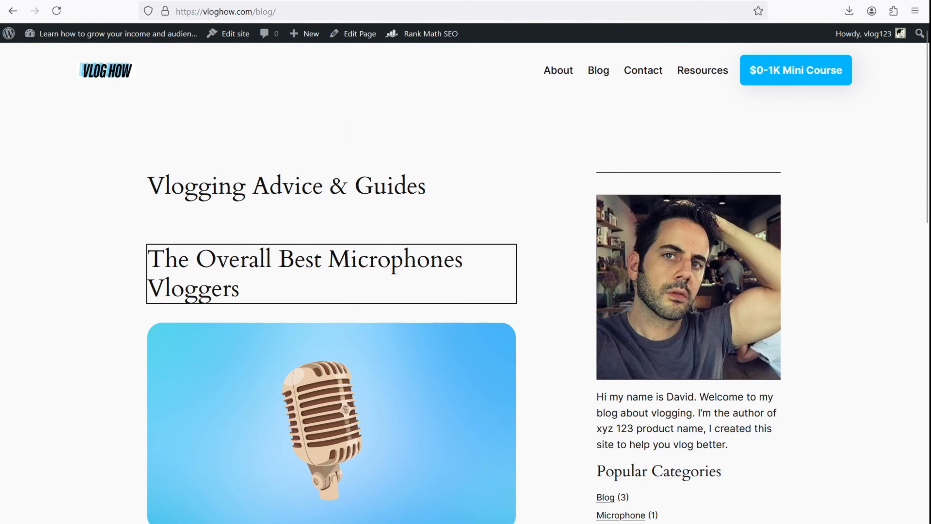
{"action": "key", "text": "ctrl+Tab"}
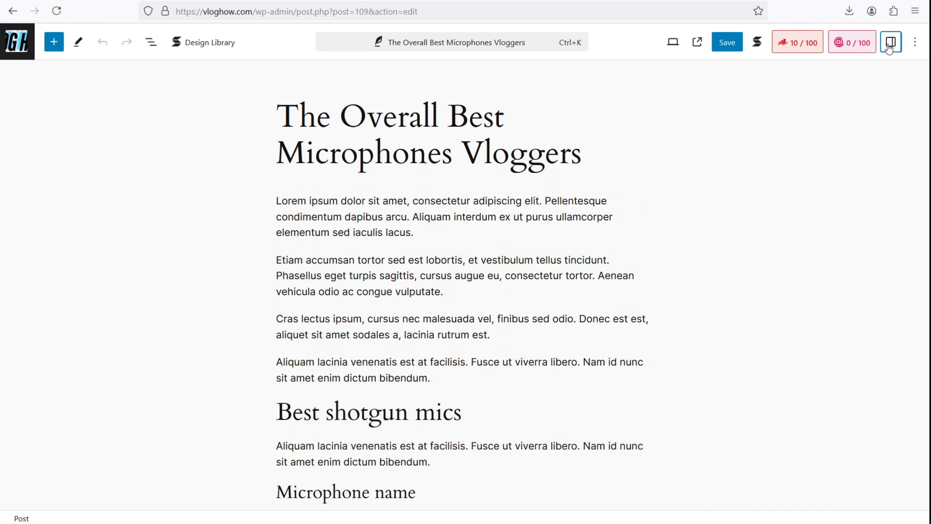
Swap the post's template to Single with Sidebar.
{"action": "left_click", "coordinate": [889, 48]}
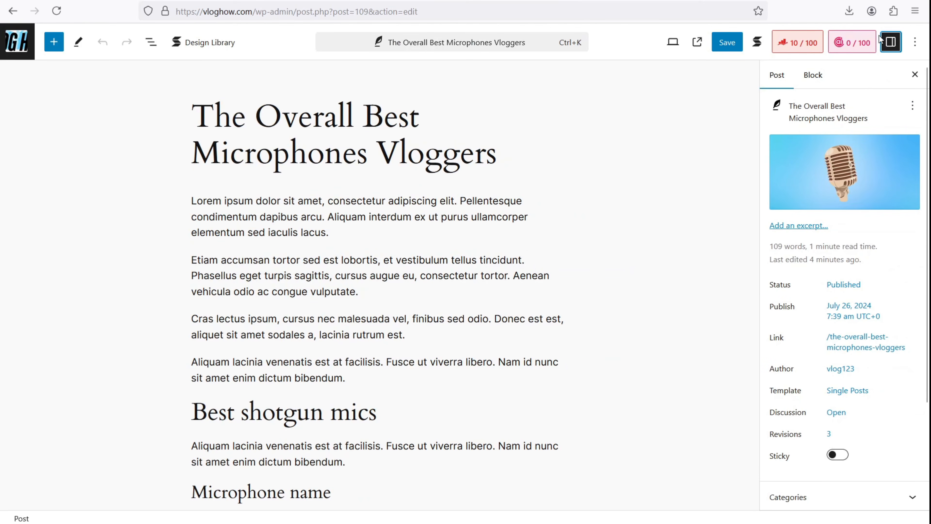
{"action": "left_click", "coordinate": [850, 397]}
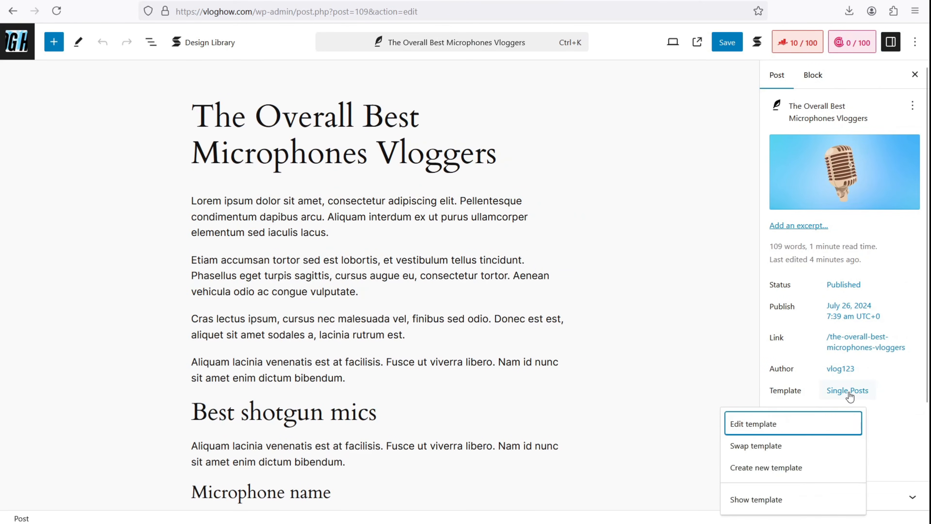
{"action": "left_click", "coordinate": [752, 445]}
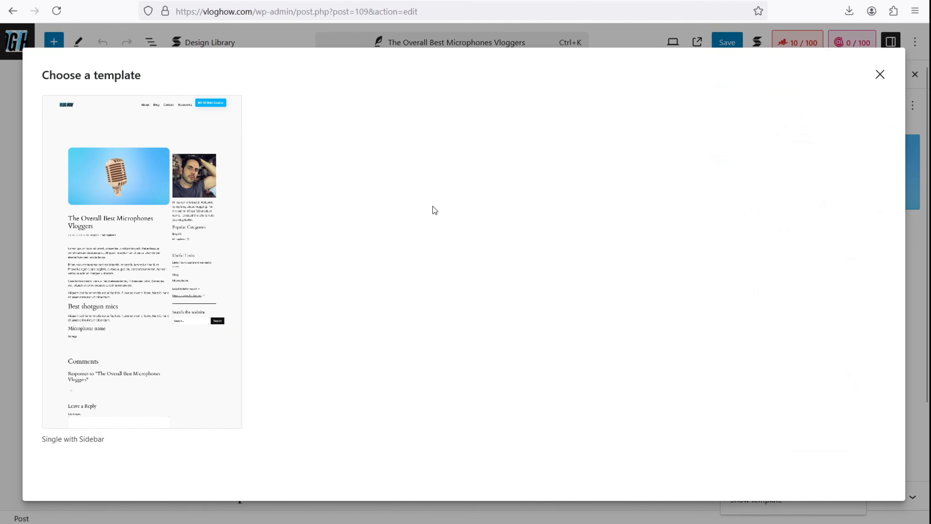
{"action": "left_click", "coordinate": [131, 159]}
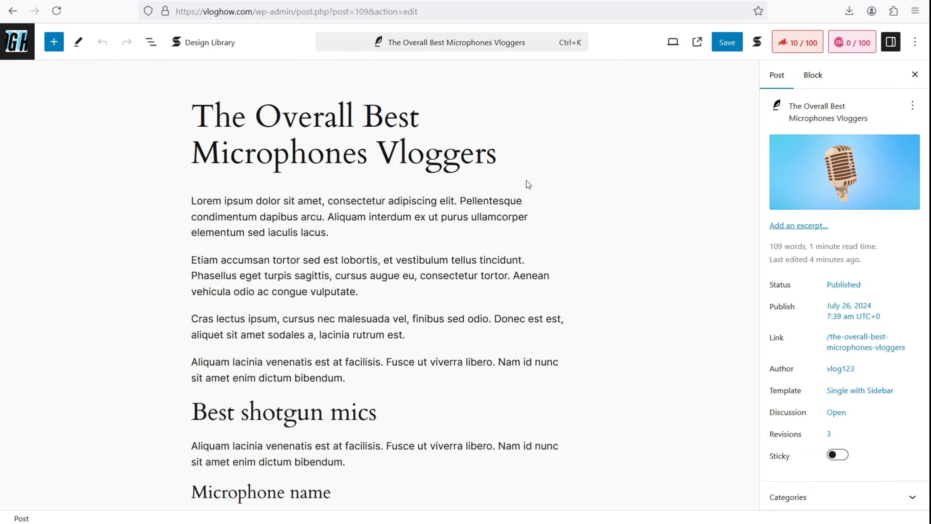
Revert the post to the default Single Posts template and scroll the live post.
{"action": "left_click", "coordinate": [840, 391]}
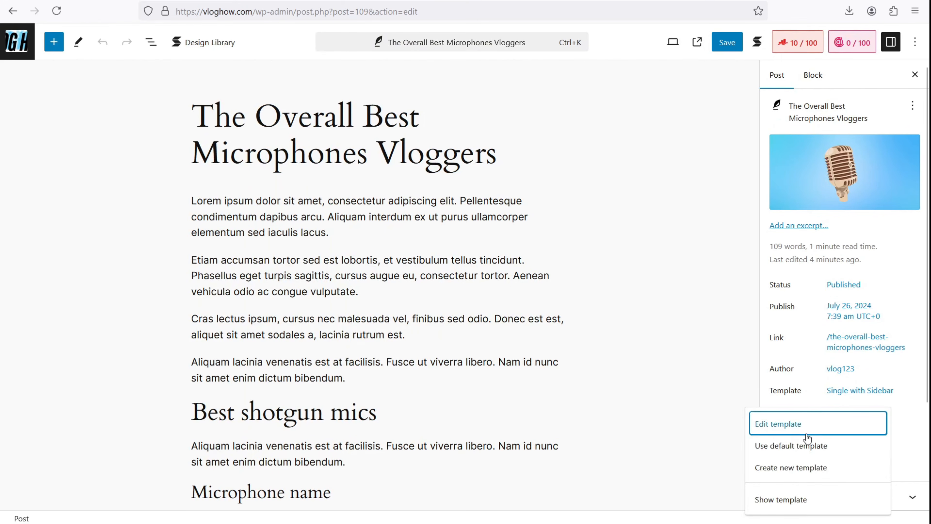
{"action": "left_click", "coordinate": [803, 447]}
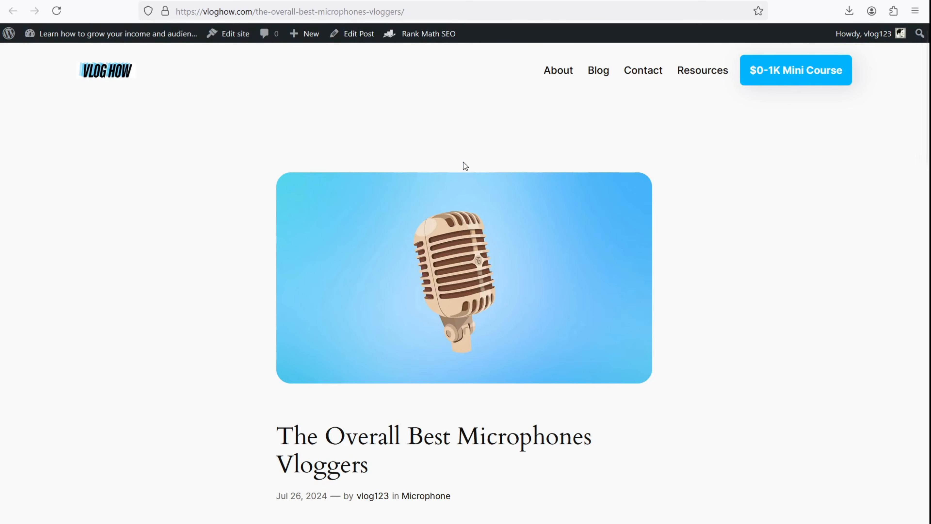
{"action": "scroll", "coordinate": [475, 170], "scroll_direction": "down", "scroll_amount": 1}
{"action": "scroll", "coordinate": [474, 170], "scroll_direction": "down", "scroll_amount": 10}
{"action": "scroll", "coordinate": [474, 170], "scroll_direction": "up", "scroll_amount": 15}
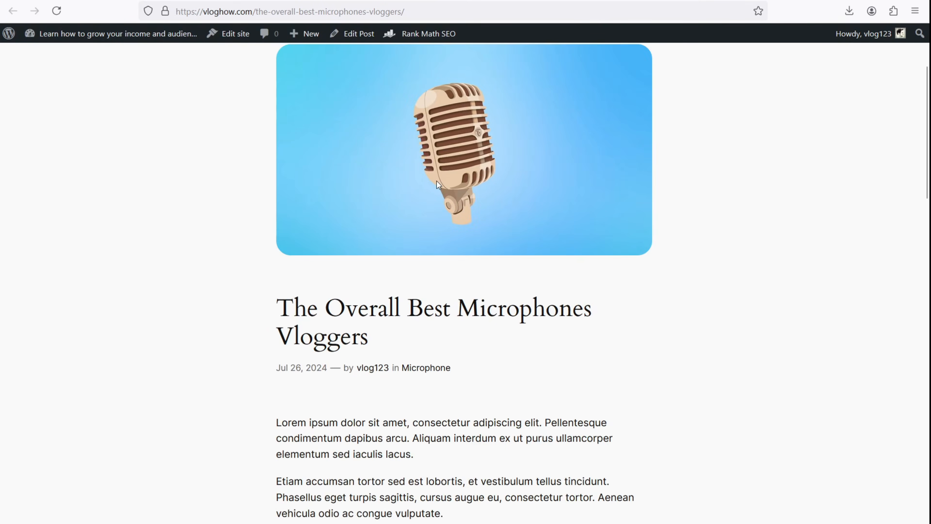
Switch to the live blog listing tab and scroll to review the post layout.
{"action": "scroll", "coordinate": [438, 184], "scroll_direction": "up", "scroll_amount": 3}
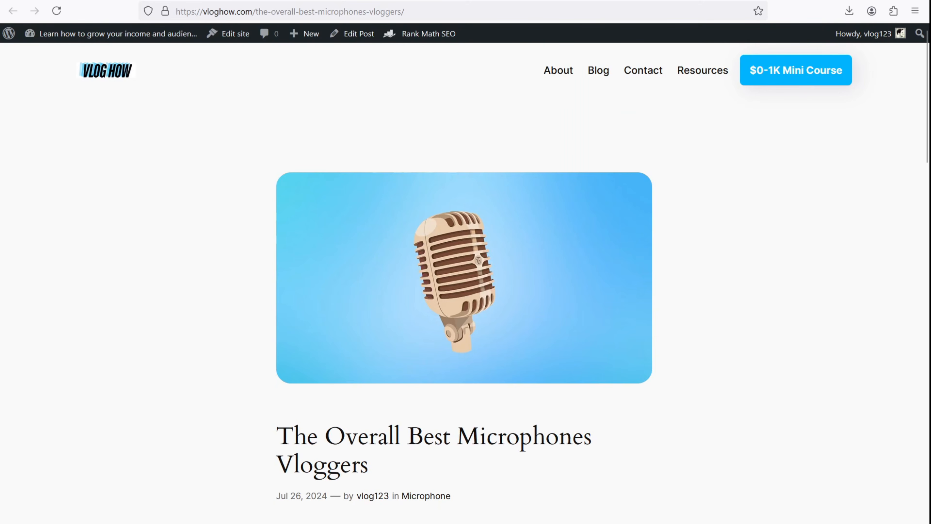
{"action": "left_click", "coordinate": [341, 0]}
{"action": "scroll", "coordinate": [625, 246], "scroll_direction": "down", "scroll_amount": 7}
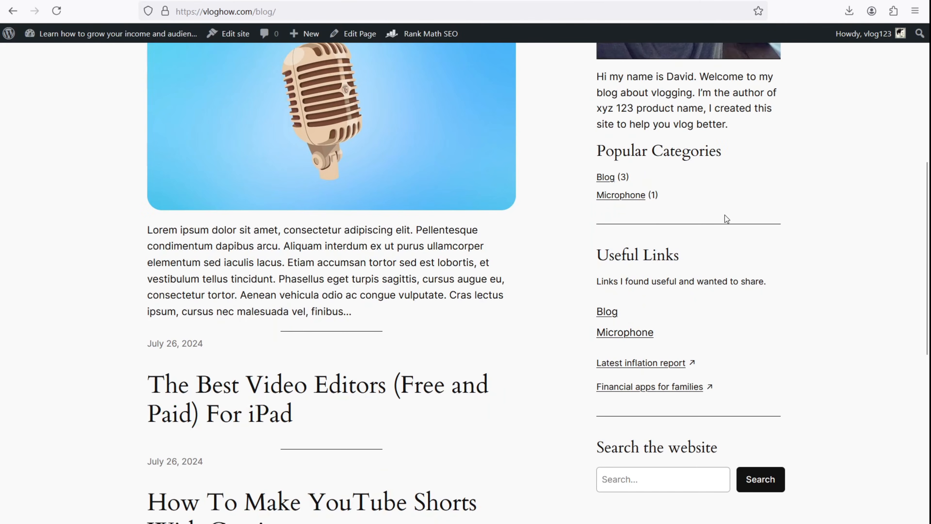
{"action": "scroll", "coordinate": [725, 216], "scroll_direction": "up", "scroll_amount": 7}
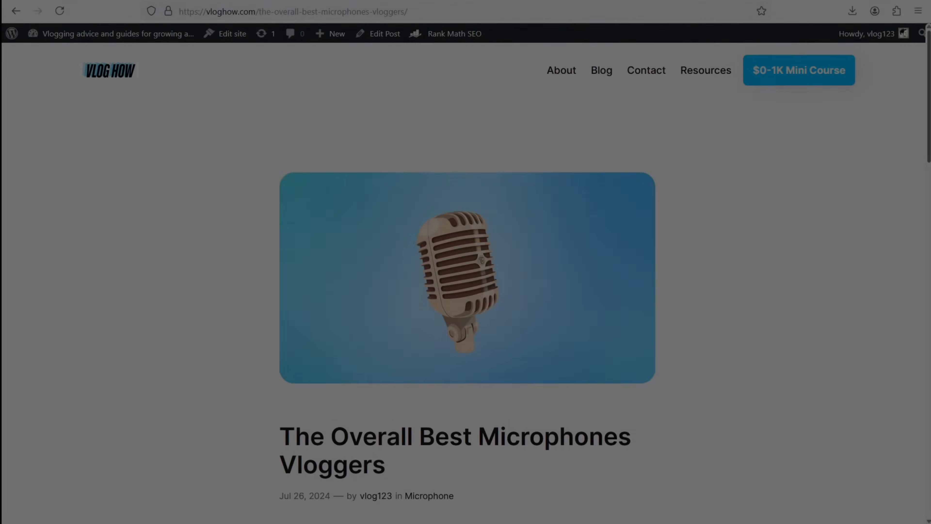
{"action": "scroll", "coordinate": [466, 262], "scroll_direction": "down", "scroll_amount": 2}
{"action": "scroll", "coordinate": [466, 262], "scroll_direction": "down", "scroll_amount": 3}
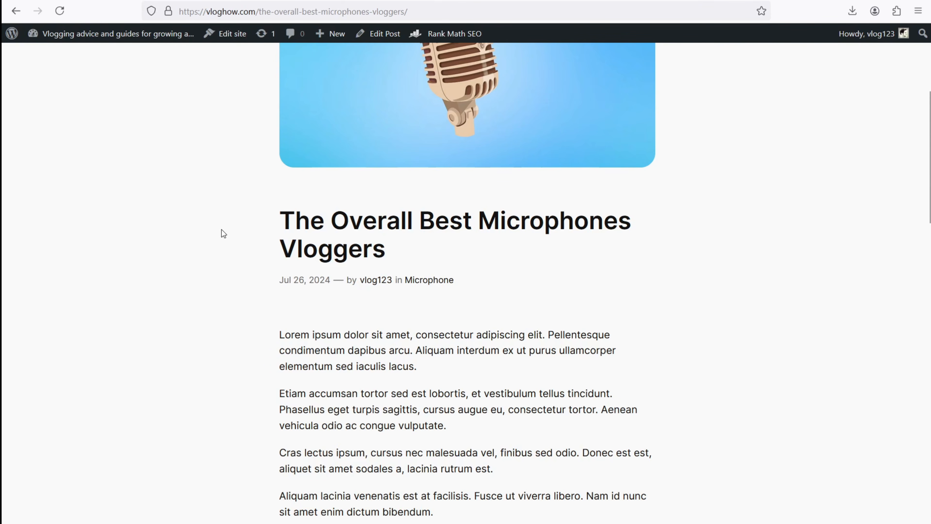
Open the microphones post editor in a new tab and dismiss the autosave notice.
{"action": "right_click", "coordinate": [378, 34]}
{"action": "left_click", "coordinate": [392, 40]}
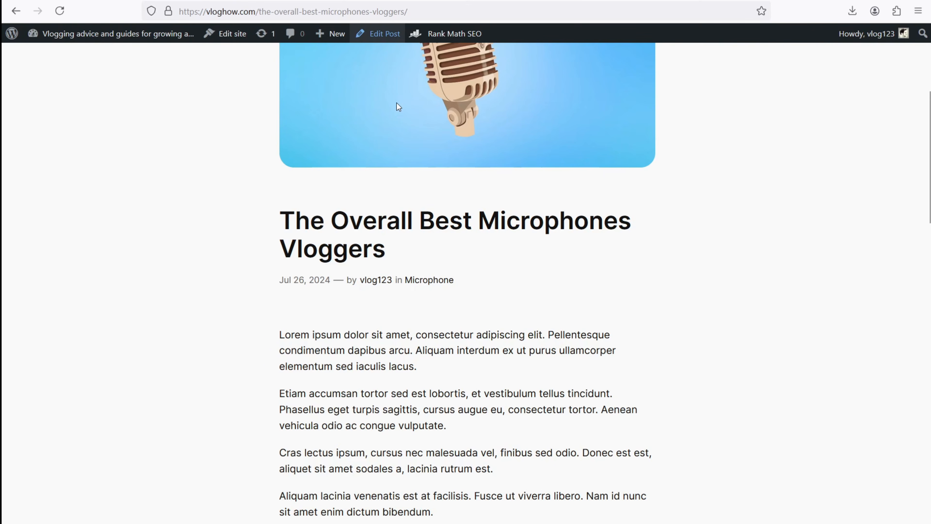
{"action": "left_click", "coordinate": [369, 0]}
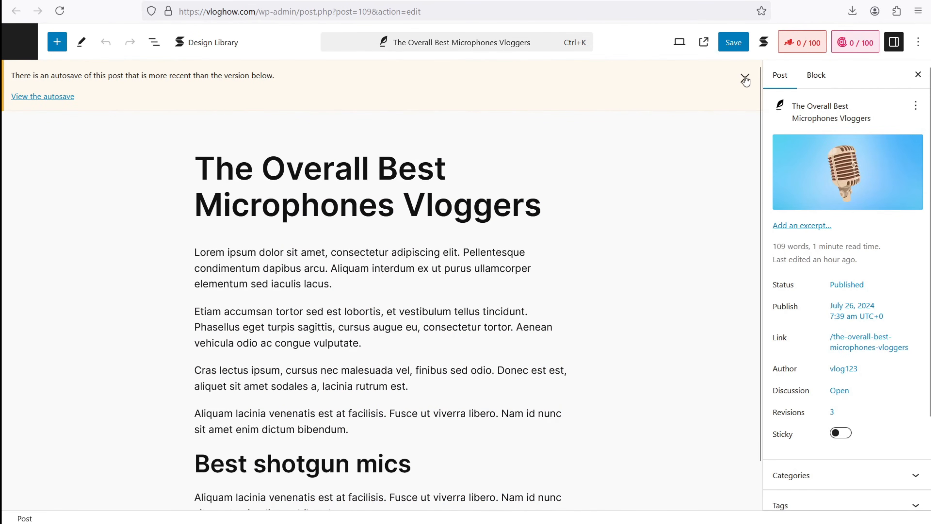
{"action": "left_click", "coordinate": [745, 78]}
Pick a different publish day in the Publish date picker, then close it.
{"action": "left_click", "coordinate": [847, 310]}
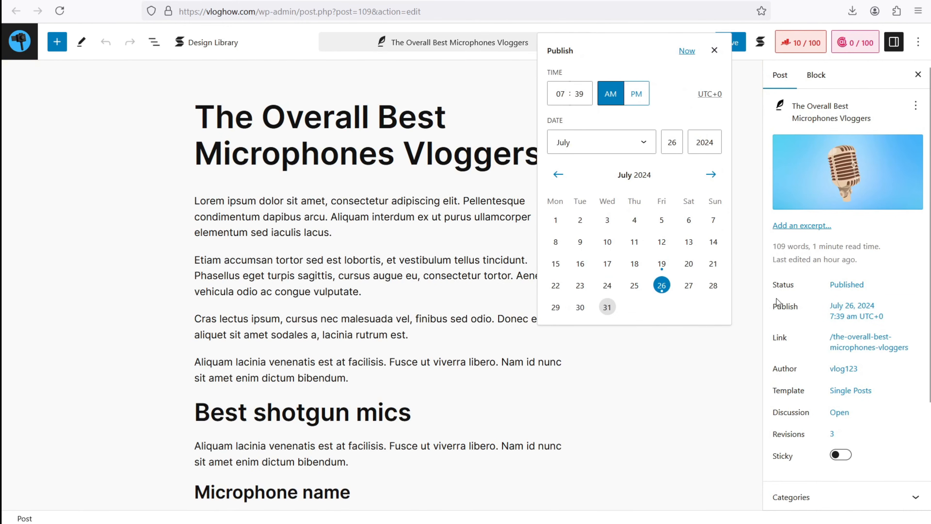
{"action": "left_click", "coordinate": [635, 265]}
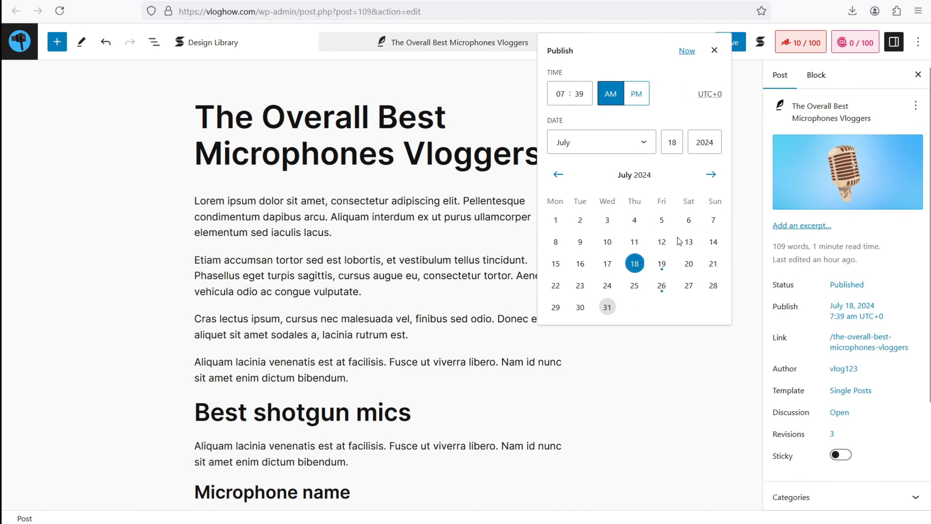
{"action": "left_click", "coordinate": [689, 221]}
{"action": "left_click", "coordinate": [715, 50]}
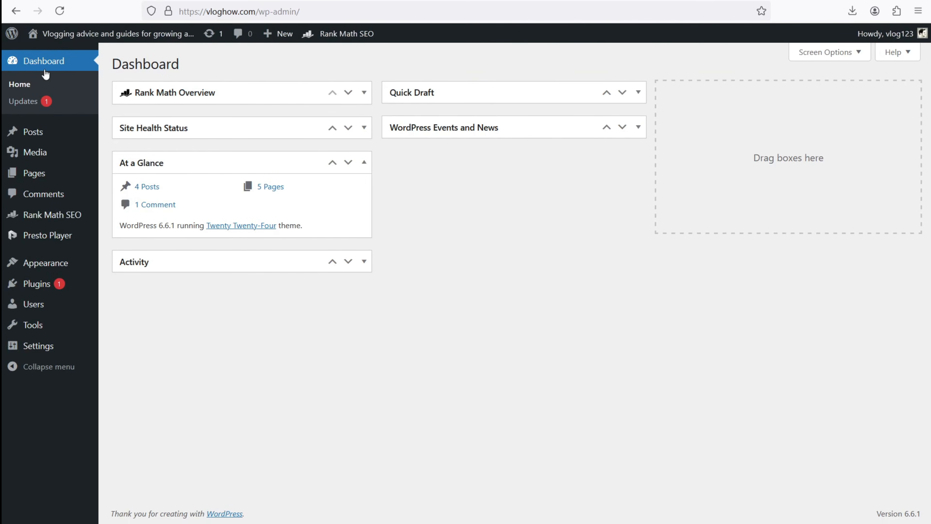
Open the admin user's profile from Users > All Users.
{"action": "mouse_move", "coordinate": [48, 266]}
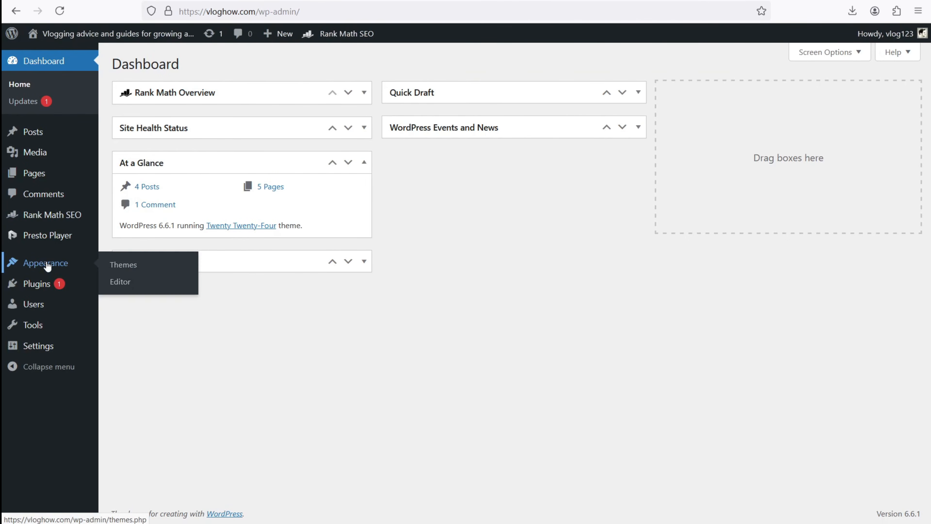
{"action": "mouse_move", "coordinate": [37, 311]}
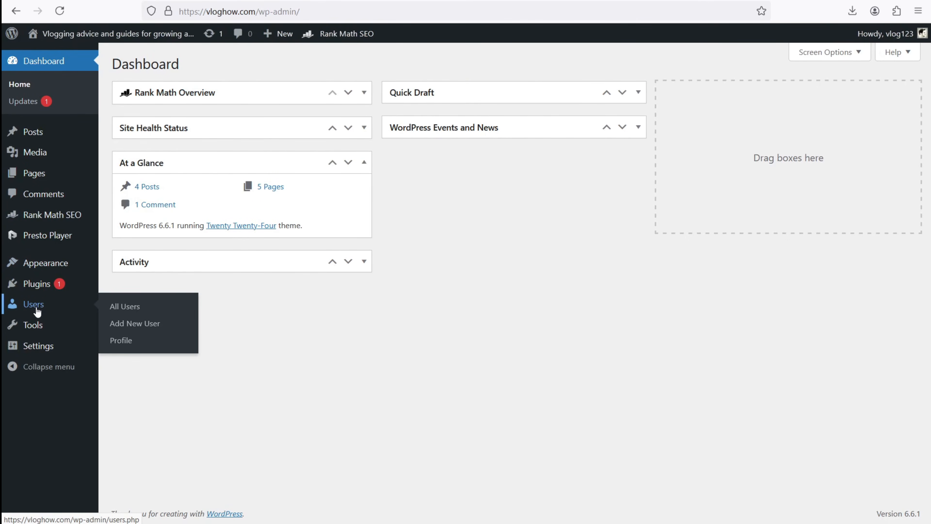
{"action": "left_click", "coordinate": [132, 308]}
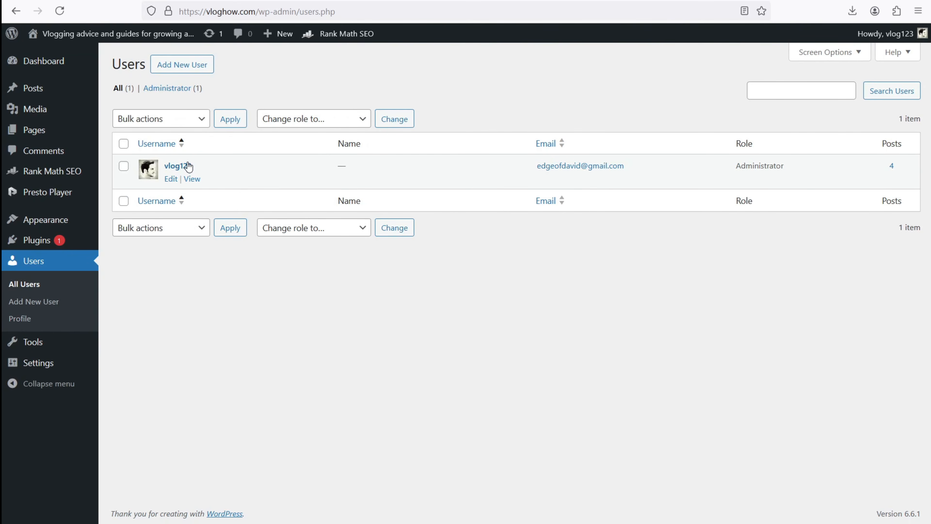
{"action": "left_click", "coordinate": [188, 166]}
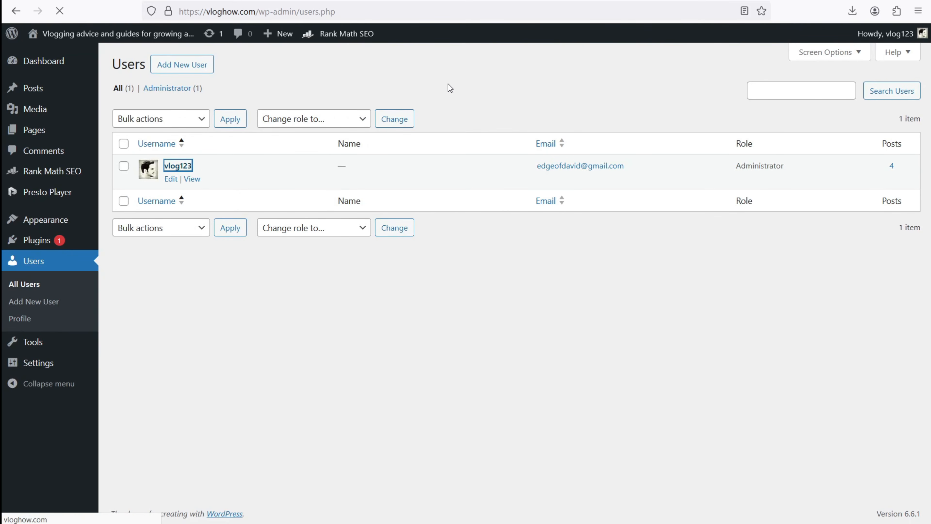
{"action": "scroll", "coordinate": [253, 150], "scroll_direction": "down", "scroll_amount": 5}
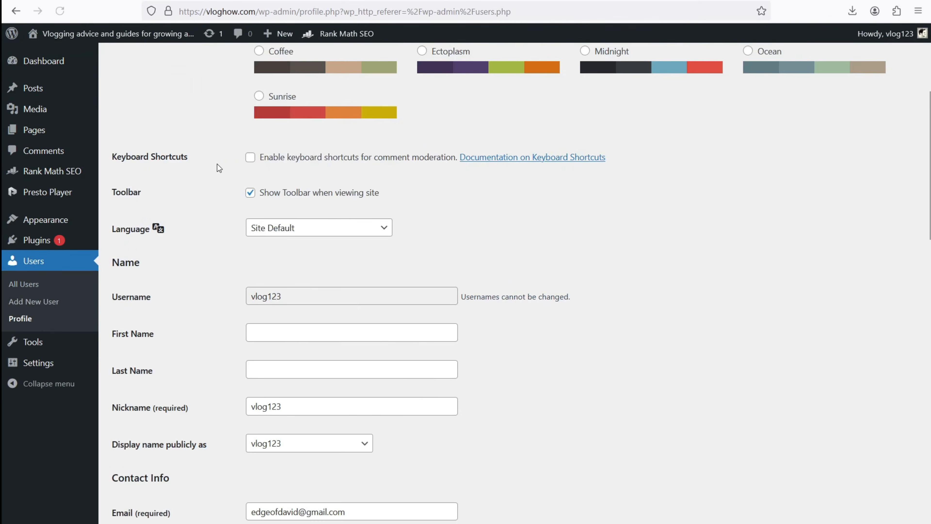
{"action": "scroll", "coordinate": [224, 183], "scroll_direction": "down", "scroll_amount": 2}
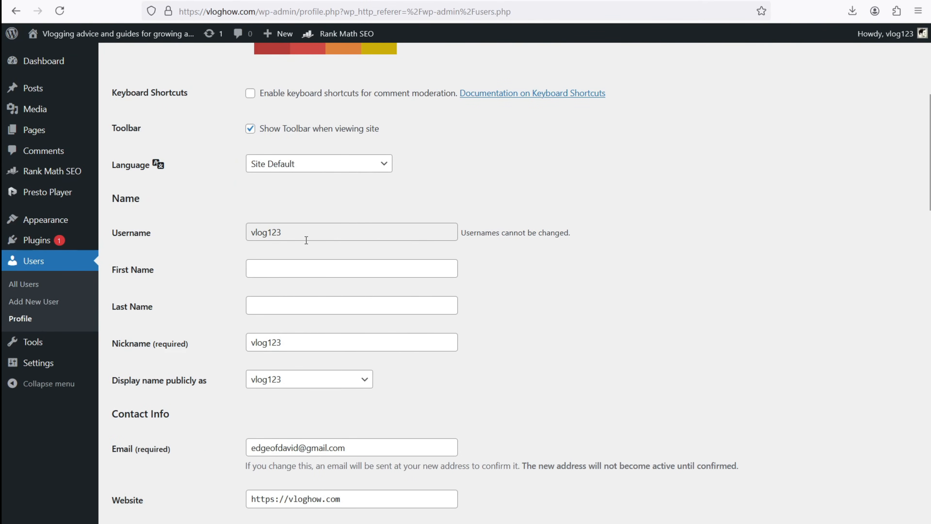
Set the nickname to the user's first name, show it publicly as display name, and update the profile.
{"action": "left_click", "coordinate": [286, 342]}
{"action": "key", "text": "ctrl+a"}
{"action": "key", "text": "BackSpace"}
{"action": "type", "text": "Brian"}
{"action": "left_click", "coordinate": [328, 390]}
{"action": "left_click", "coordinate": [321, 379]}
{"action": "left_click", "coordinate": [277, 414]}
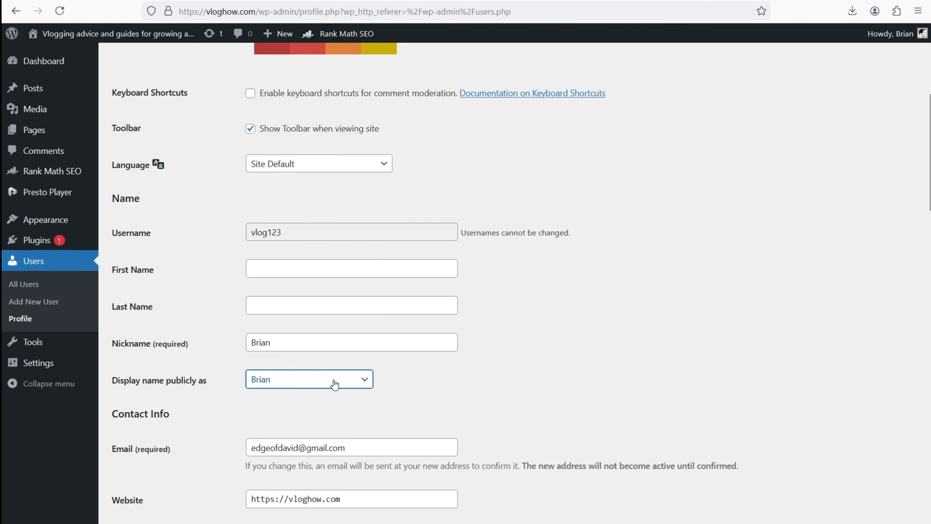
{"action": "scroll", "coordinate": [630, 320], "scroll_direction": "down", "scroll_amount": 10}
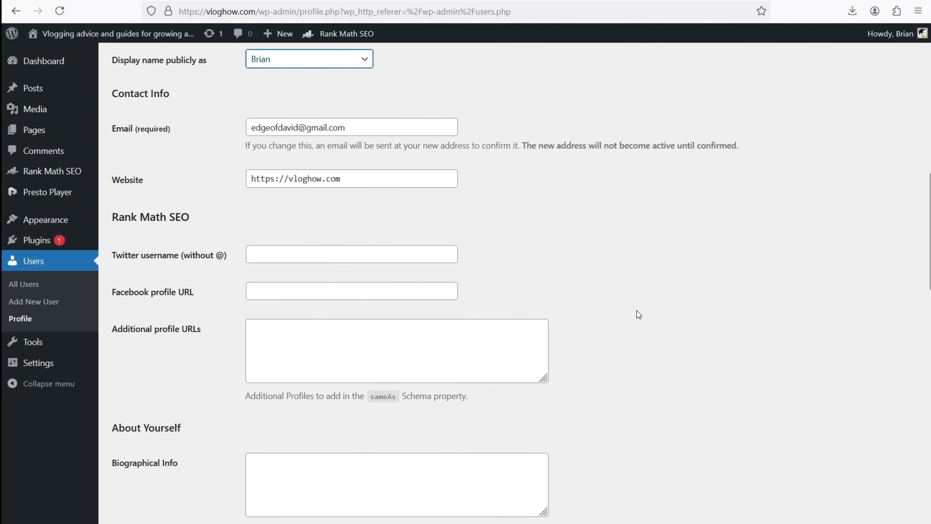
{"action": "scroll", "coordinate": [366, 304], "scroll_direction": "up", "scroll_amount": 4}
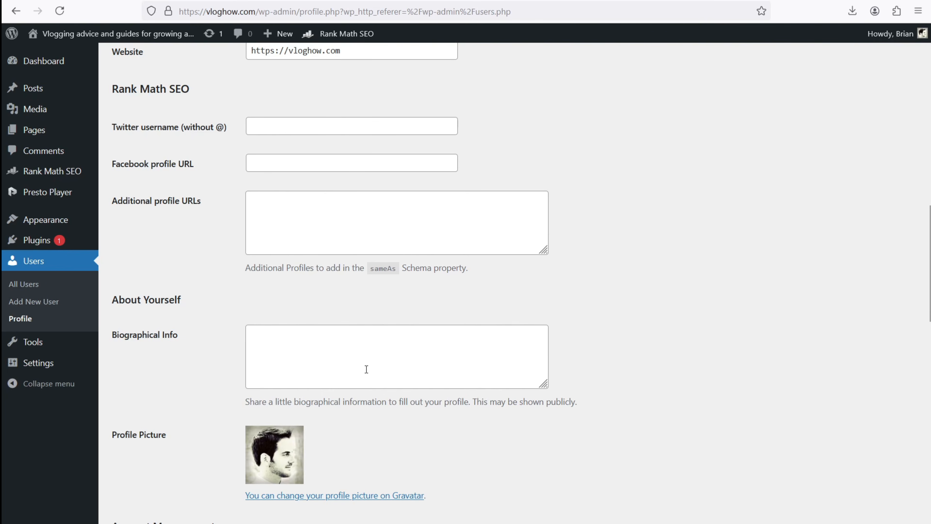
{"action": "scroll", "coordinate": [365, 369], "scroll_direction": "down", "scroll_amount": 12}
{"action": "scroll", "coordinate": [256, 348], "scroll_direction": "down", "scroll_amount": 5}
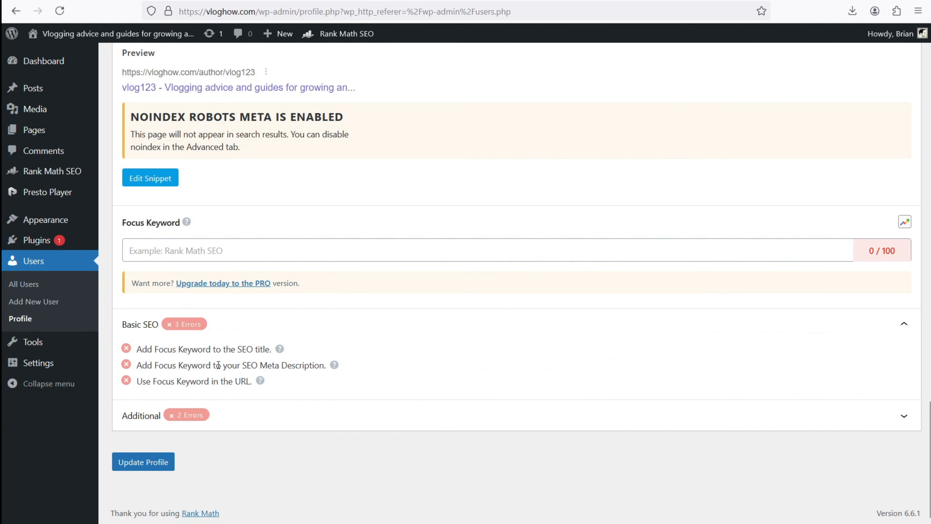
{"action": "left_click", "coordinate": [161, 462]}
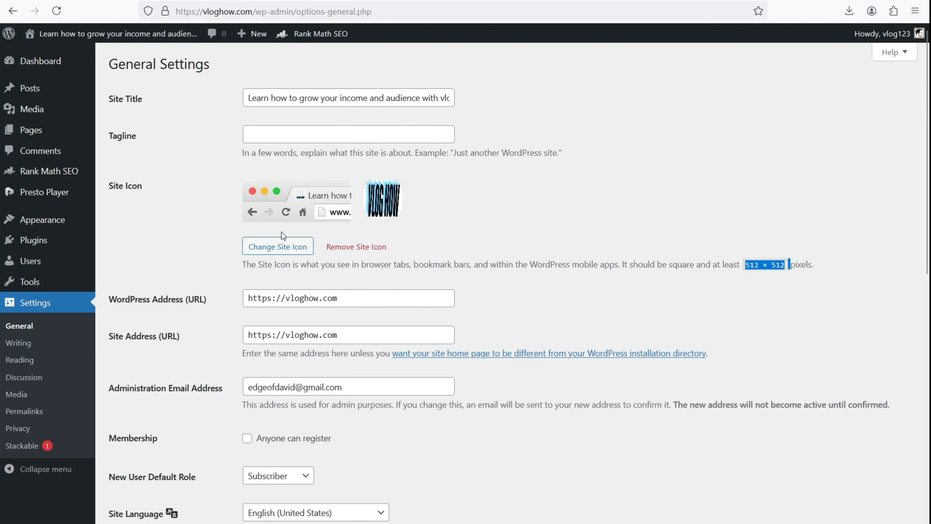
Highlight the Site Icon note requiring at least 512 × 512 pixels in General Settings.
{"action": "left_click", "coordinate": [700, 252]}
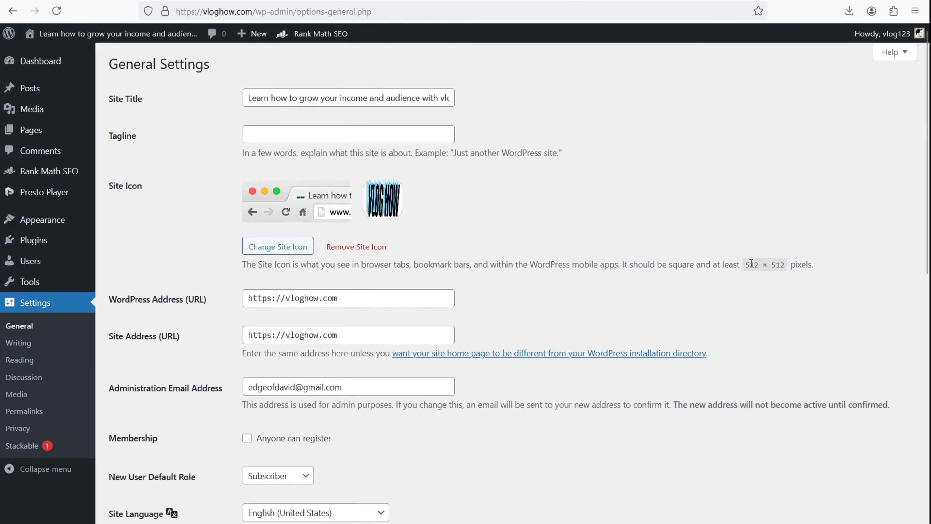
{"action": "left_click_drag", "start_coordinate": [743, 264], "coordinate": [782, 265]}
{"action": "left_click_drag", "start_coordinate": [678, 264], "coordinate": [718, 264]}
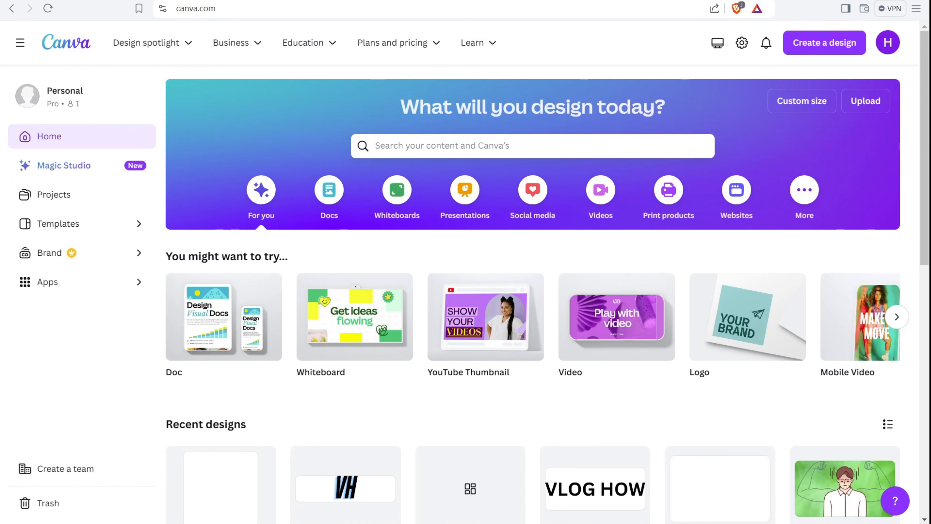
Create a 512 × 512 px custom Canva design and search Elements for 'vlogging'.
{"action": "left_click", "coordinate": [801, 100]}
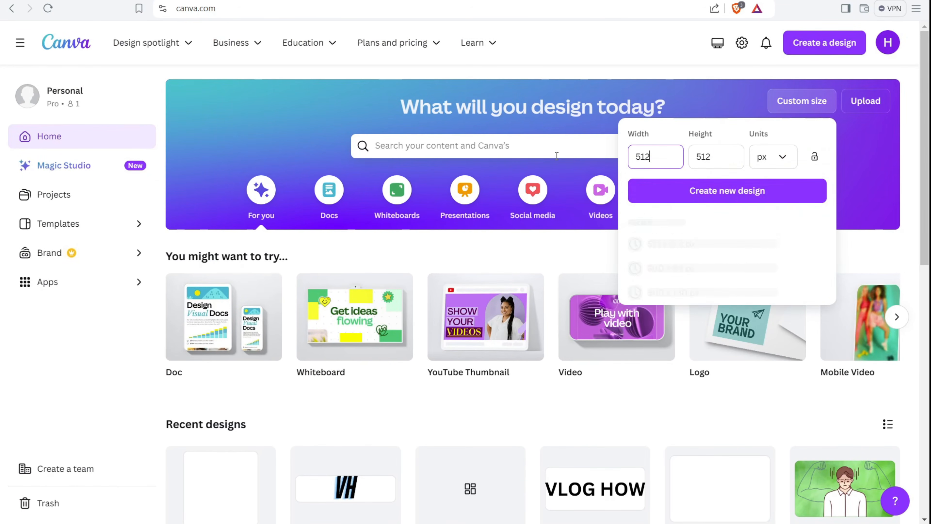
{"action": "left_click", "coordinate": [720, 193]}
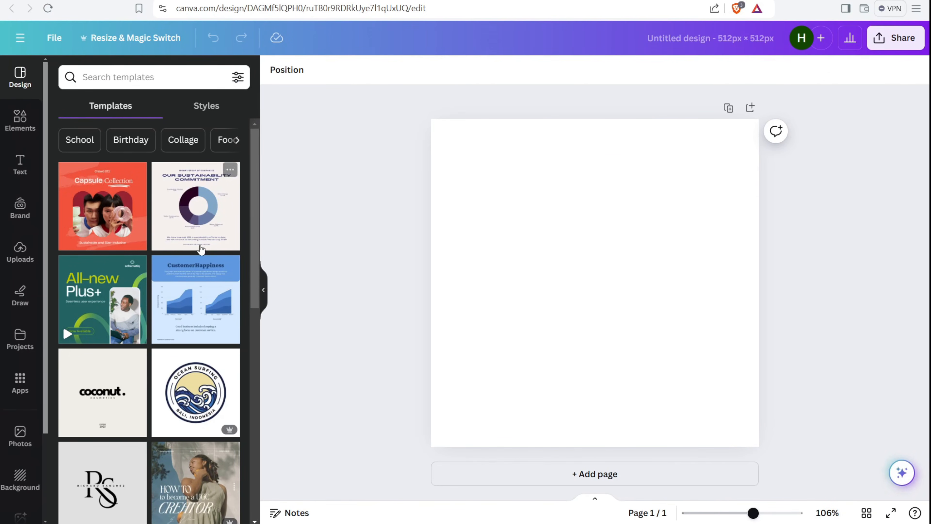
{"action": "left_click", "coordinate": [20, 121]}
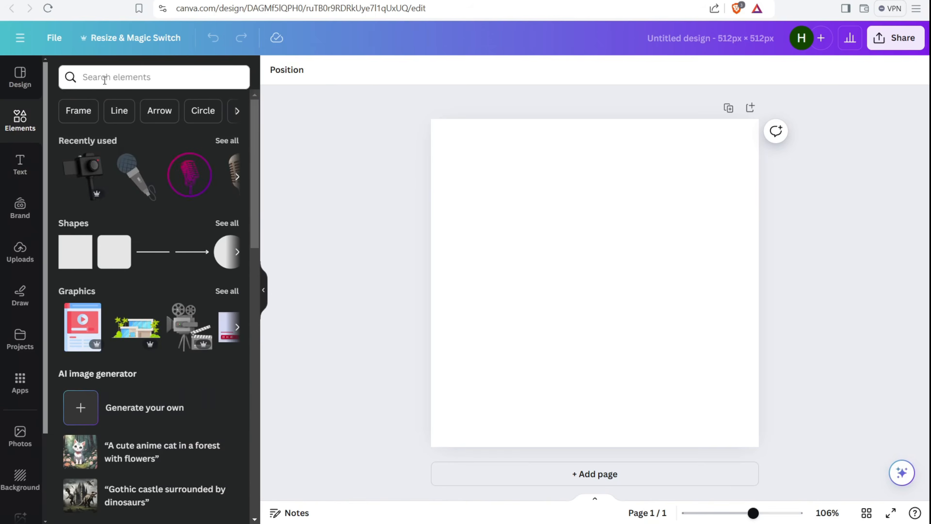
{"action": "left_click", "coordinate": [104, 80]}
{"action": "type", "text": "vlogging"}
{"action": "key", "text": "Return"}
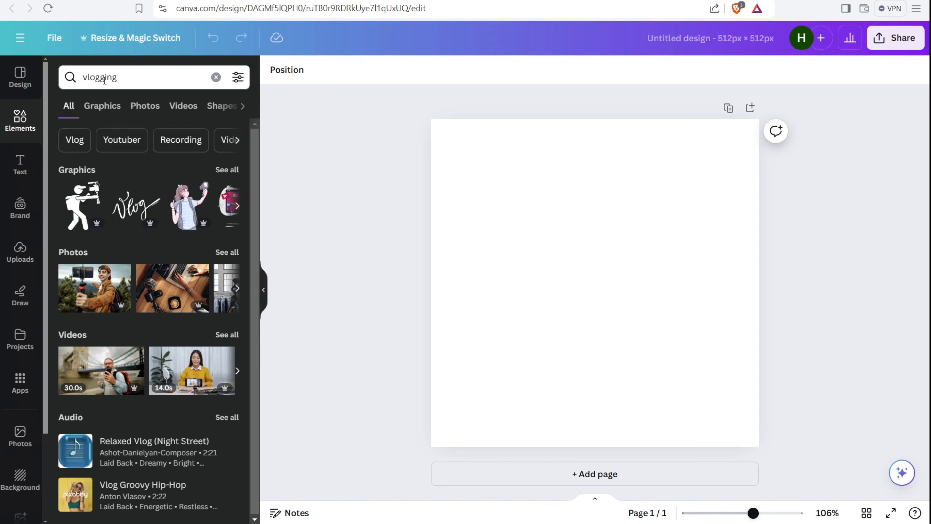
Try 'vlog' and 'camera' searches, then add the black camera graphic from all vlogging graphics.
{"action": "left_click", "coordinate": [139, 74]}
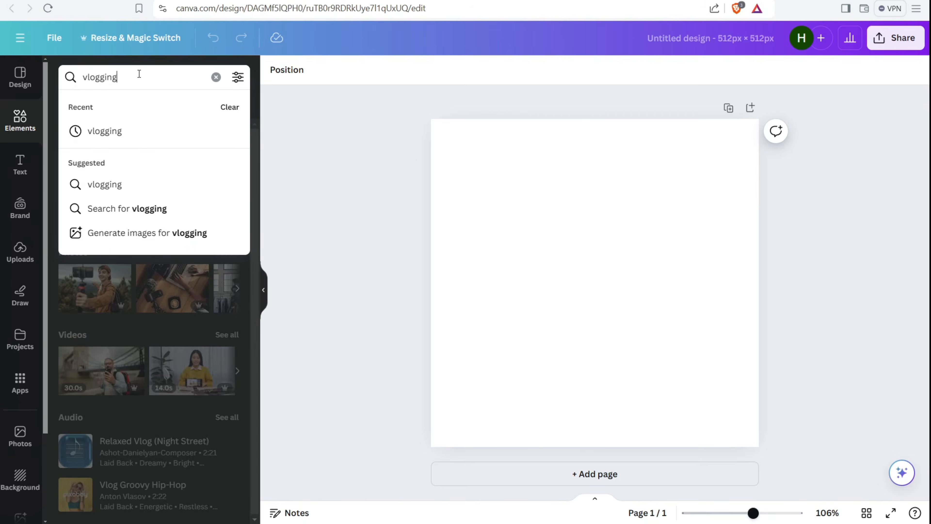
{"action": "key", "text": "BackSpace"}
{"action": "key", "text": "BackSpace"}
{"action": "key", "text": "BackSpace"}
{"action": "key", "text": "BackSpace"}
{"action": "key", "text": "Return"}
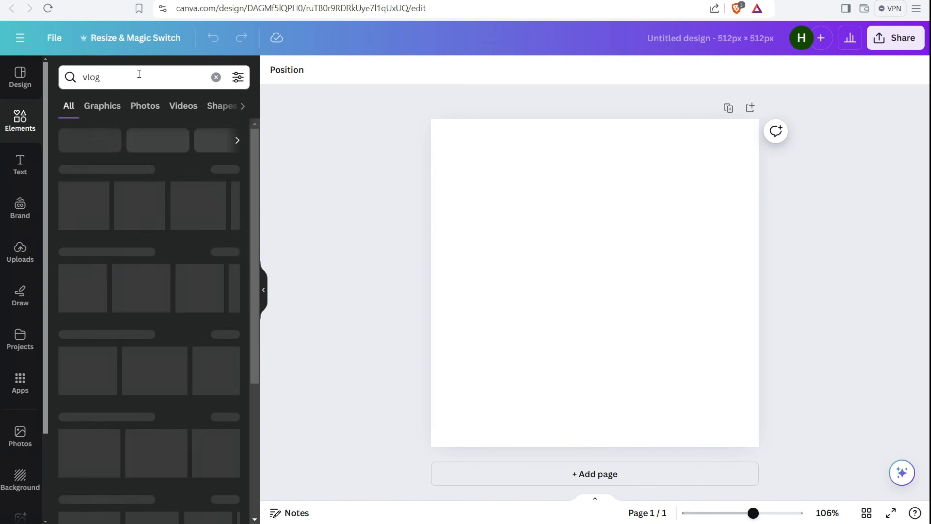
{"action": "key", "text": "BackSpace"}
{"action": "key", "text": "BackSpace"}
{"action": "key", "text": "BackSpace"}
{"action": "key", "text": "BackSpace"}
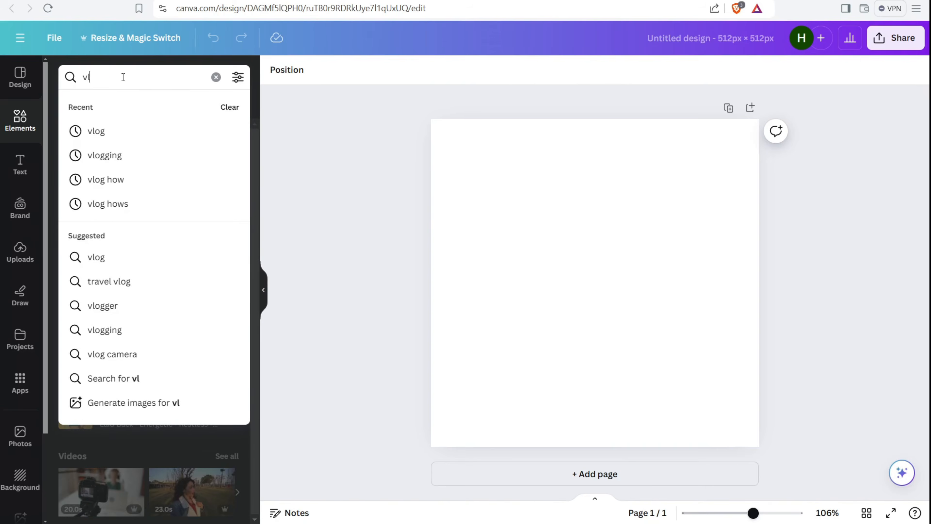
{"action": "type", "text": "camera"}
{"action": "key", "text": "Return"}
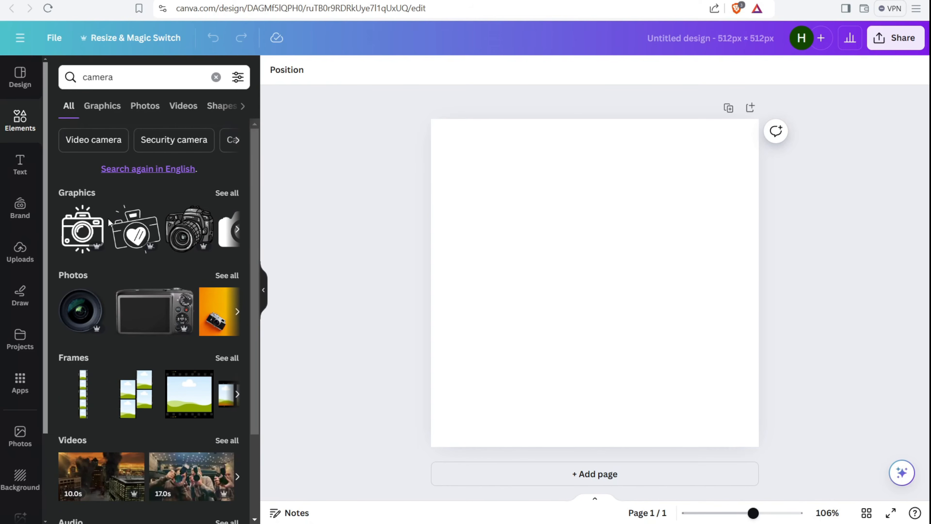
{"action": "left_click_drag", "start_coordinate": [108, 78], "coordinate": [97, 81]}
{"action": "key", "text": "BackSpace"}
{"action": "key", "text": "BackSpace"}
{"action": "key", "text": "BackSpace"}
{"action": "key", "text": "BackSpace"}
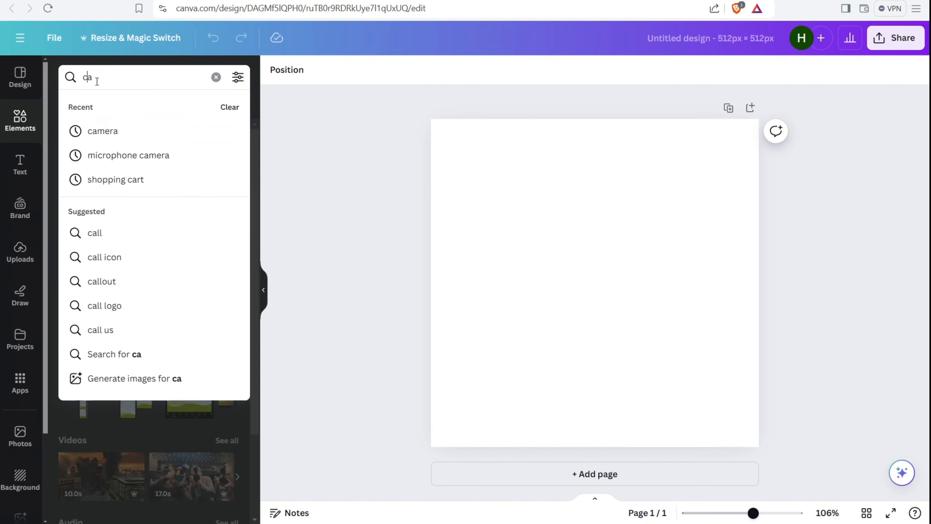
{"action": "type", "text": "vlogging"}
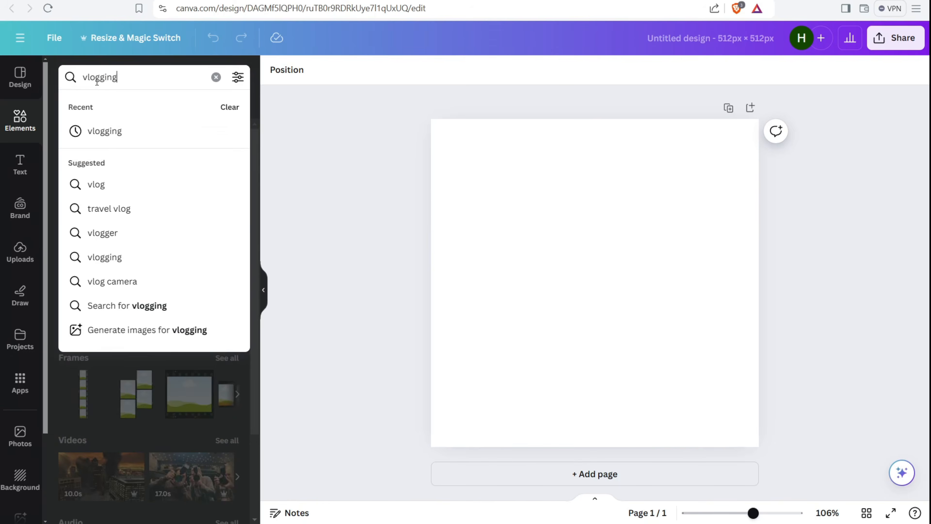
{"action": "key", "text": "Return"}
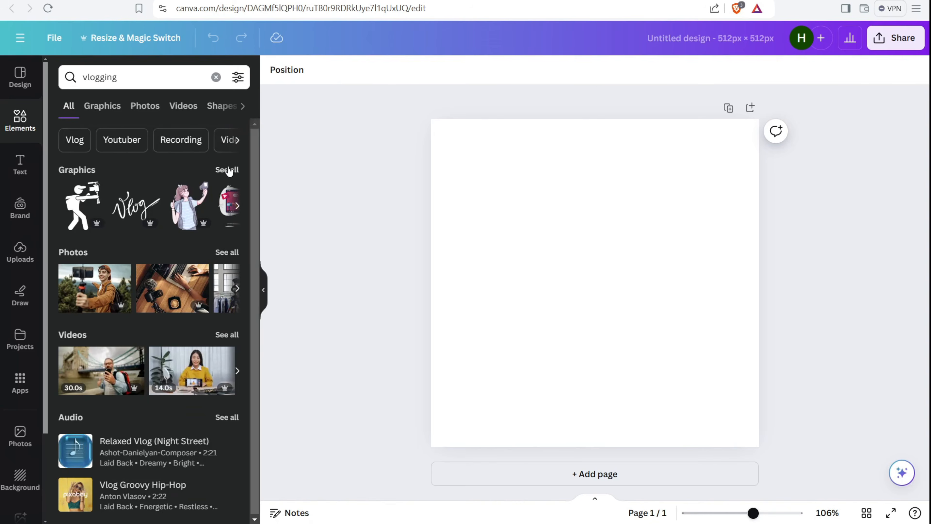
{"action": "left_click", "coordinate": [227, 170]}
{"action": "left_click", "coordinate": [212, 374]}
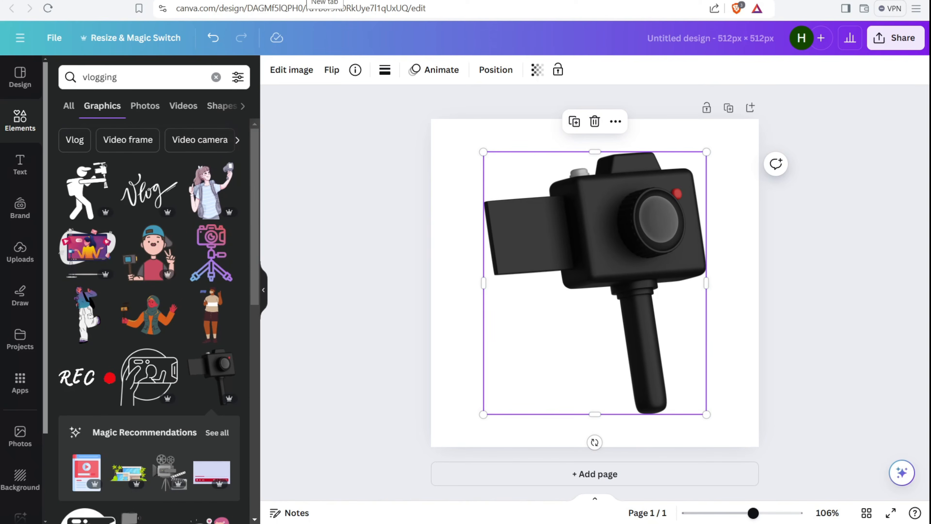
{"action": "left_click", "coordinate": [307, 0]}
Load davidutke.com in a new tab, then return to Canva and shift the camera slightly left.
{"action": "type", "text": "davidutke.com"}
{"action": "key", "text": "Return"}
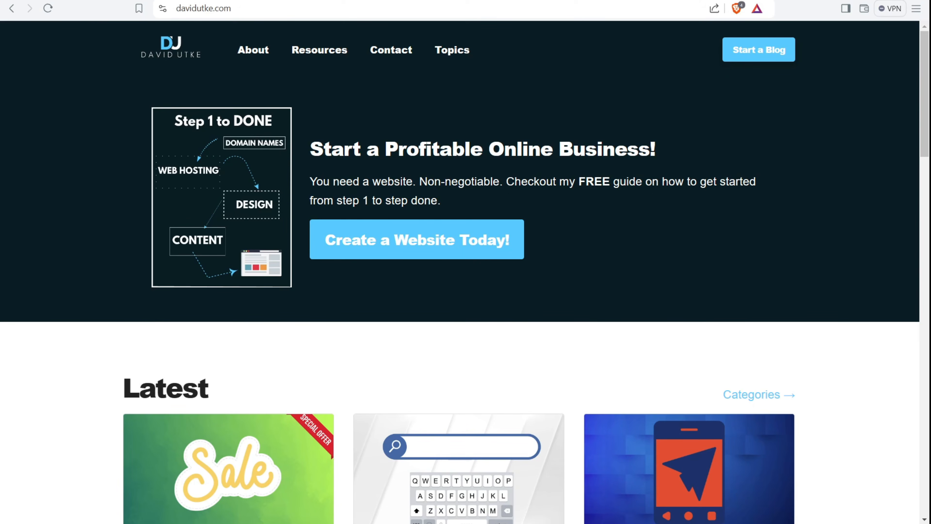
{"action": "left_click", "coordinate": [176, 1]}
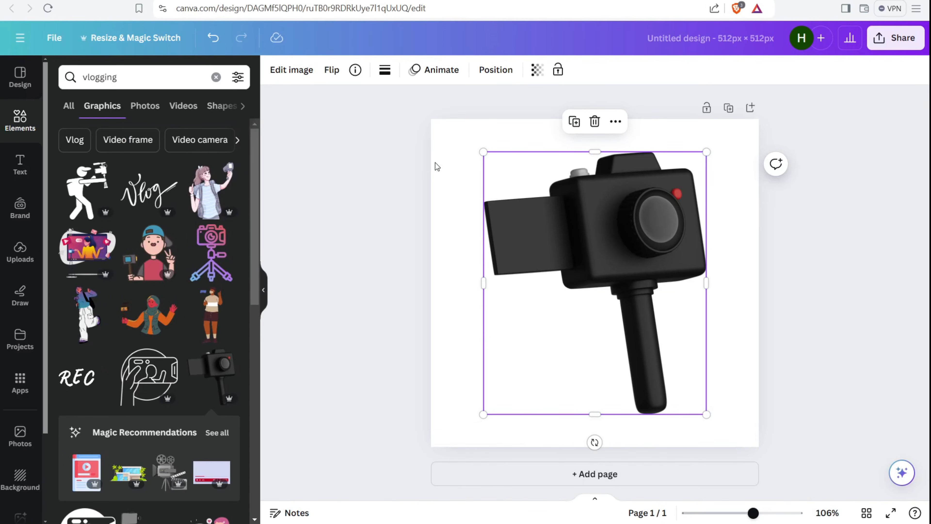
{"action": "left_click", "coordinate": [372, 198]}
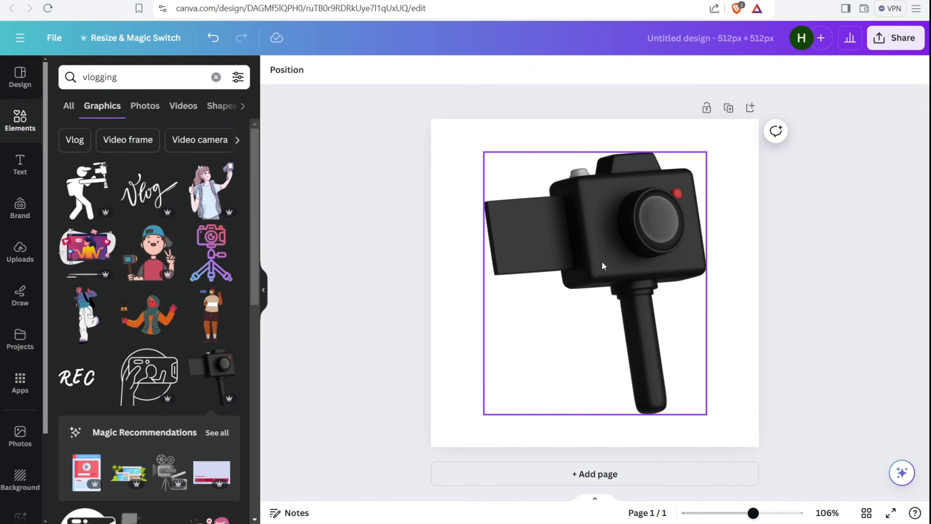
{"action": "left_click_drag", "start_coordinate": [602, 244], "coordinate": [598, 242]}
Search Elements for 'circle', add the plain white circle and colour it light blue.
{"action": "left_click", "coordinate": [124, 77]}
{"action": "key", "text": "BackSpace"}
{"action": "key", "text": "BackSpace"}
{"action": "key", "text": "BackSpace"}
{"action": "key", "text": "BackSpace"}
{"action": "key", "text": "BackSpace"}
{"action": "key", "text": "BackSpace"}
{"action": "key", "text": "BackSpace"}
{"action": "key", "text": "BackSpace"}
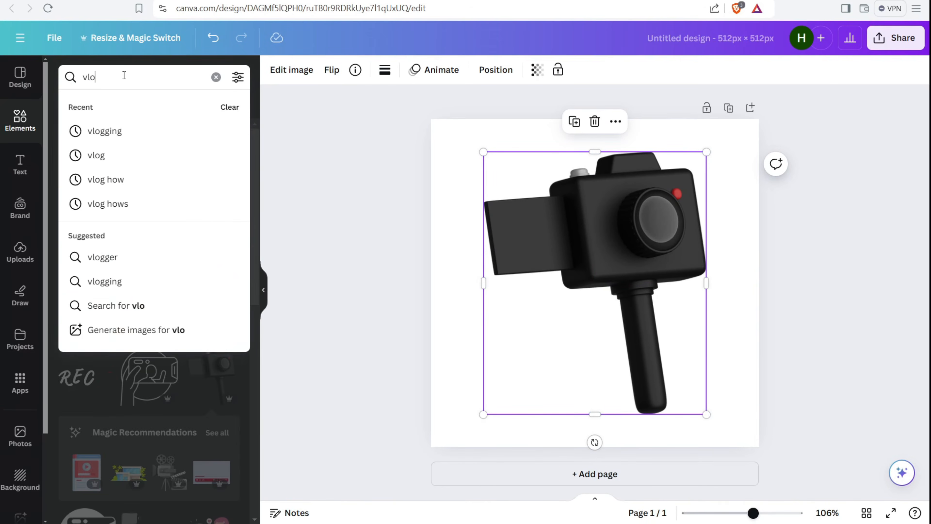
{"action": "type", "text": "circle"}
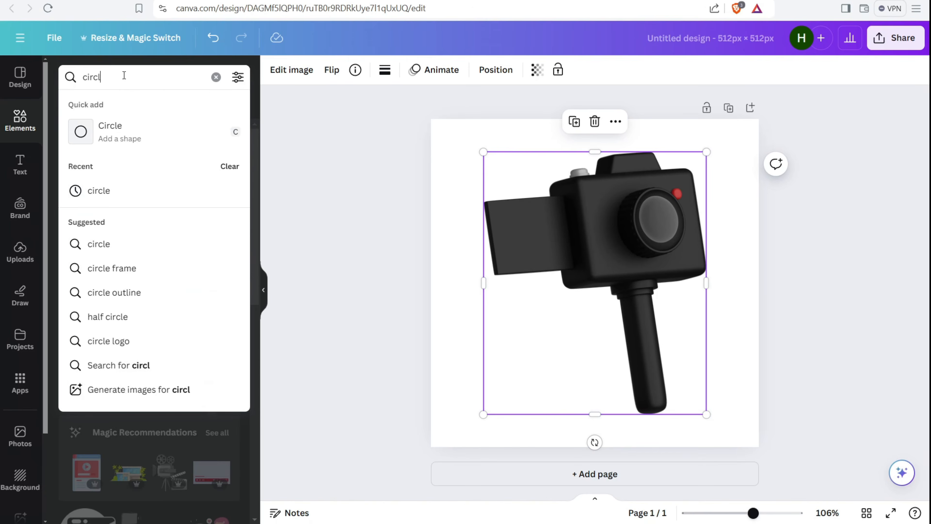
{"action": "key", "text": "Return"}
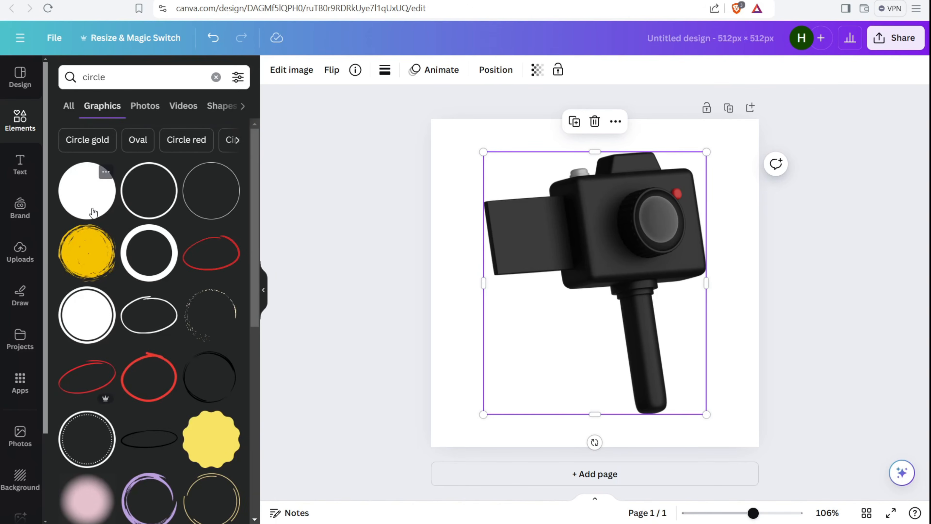
{"action": "left_click", "coordinate": [87, 195]}
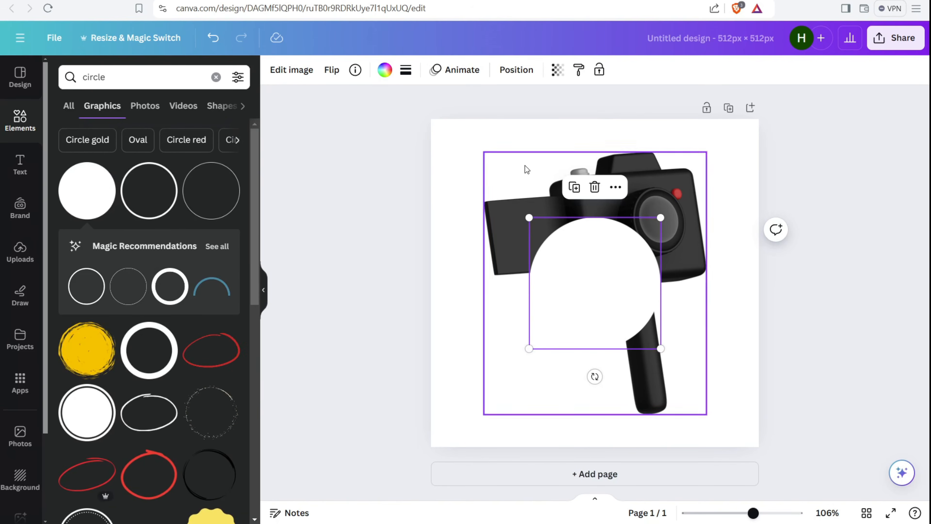
{"action": "left_click", "coordinate": [385, 69]}
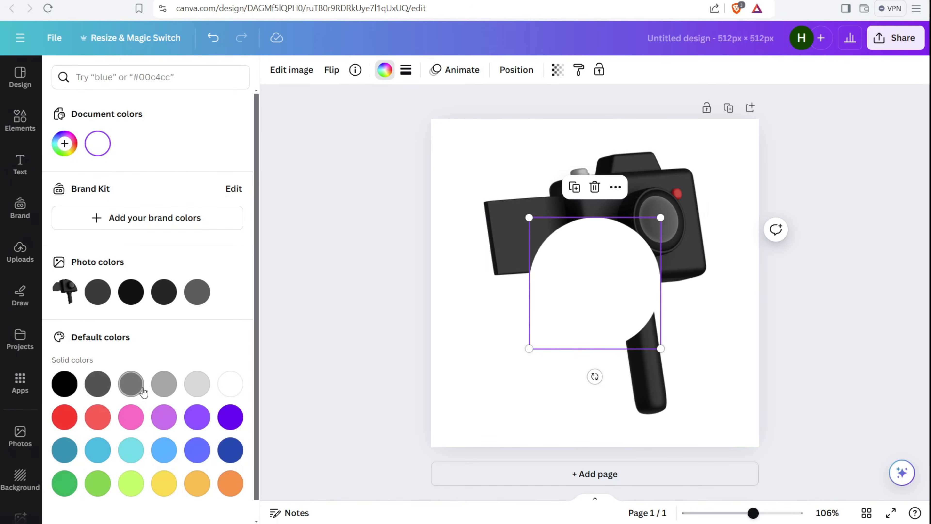
{"action": "left_click", "coordinate": [162, 447]}
Enlarge the blue circle until it fills the whole 512 × 512 page.
{"action": "left_click_drag", "start_coordinate": [631, 312], "coordinate": [705, 364]}
{"action": "left_click_drag", "start_coordinate": [603, 270], "coordinate": [459, 125]}
{"action": "left_click_drag", "start_coordinate": [735, 401], "coordinate": [755, 420]}
{"action": "left_click_drag", "start_coordinate": [632, 350], "coordinate": [638, 377]}
{"action": "left_click_drag", "start_coordinate": [463, 152], "coordinate": [426, 124]}
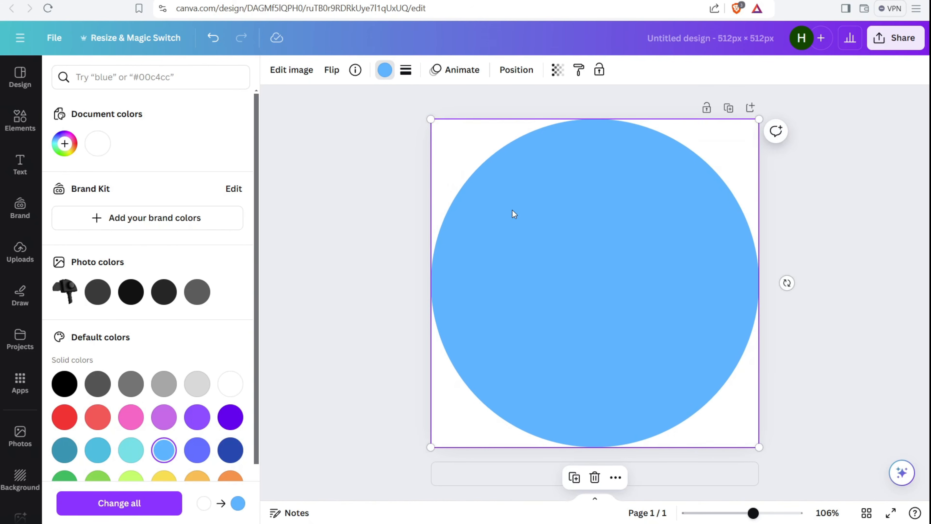
{"action": "left_click_drag", "start_coordinate": [514, 214], "coordinate": [455, 212]}
Send the circle behind the camera, centre it, and reposition the camera on top.
{"action": "left_click", "coordinate": [514, 69]}
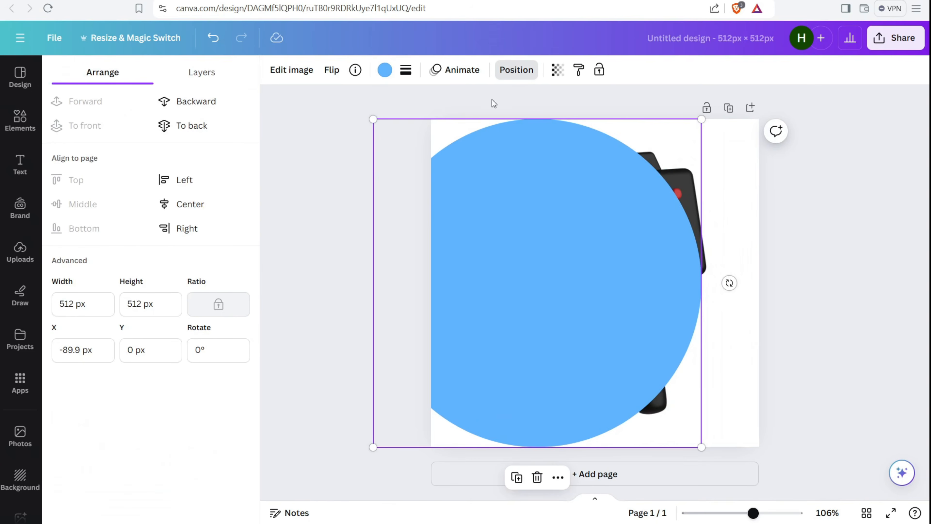
{"action": "left_click", "coordinate": [207, 101]}
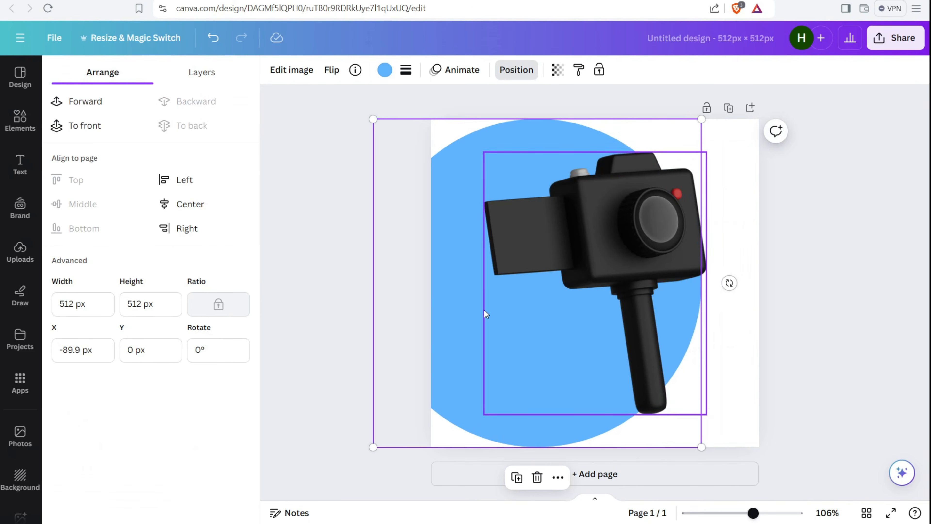
{"action": "left_click_drag", "start_coordinate": [454, 289], "coordinate": [512, 294]}
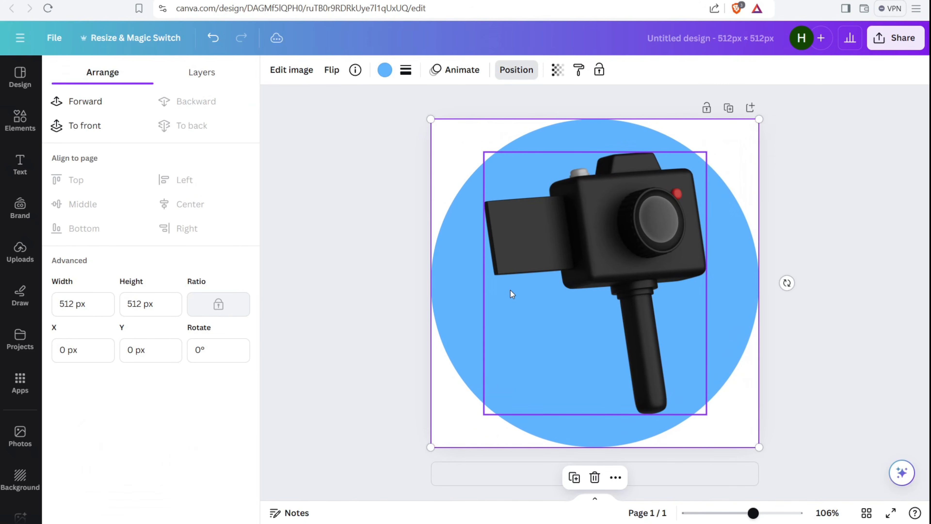
{"action": "left_click", "coordinate": [512, 294]}
{"action": "left_click_drag", "start_coordinate": [580, 237], "coordinate": [567, 242]}
{"action": "left_click", "coordinate": [366, 146]}
{"action": "left_click", "coordinate": [366, 146]}
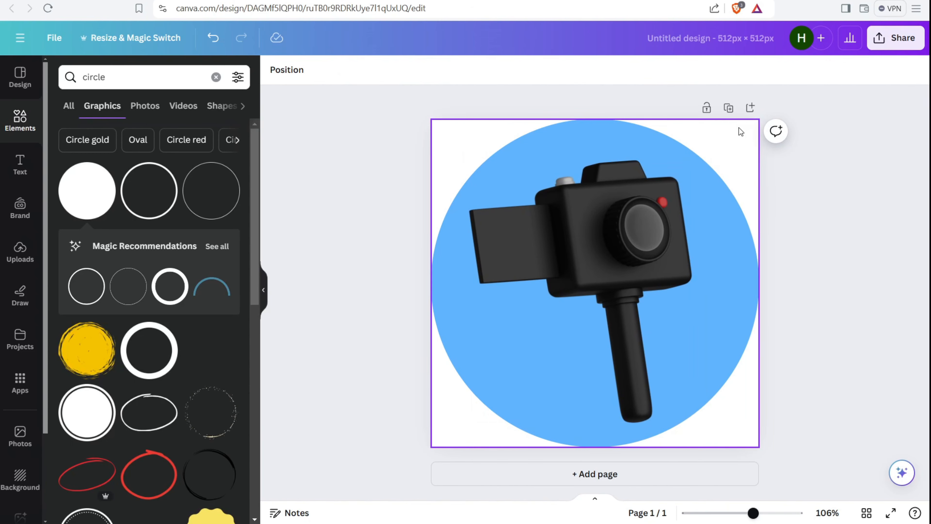
Export the camera-on-blue-circle Canva design as a transparent-background PNG onto the desktop.
{"action": "left_click", "coordinate": [897, 51]}
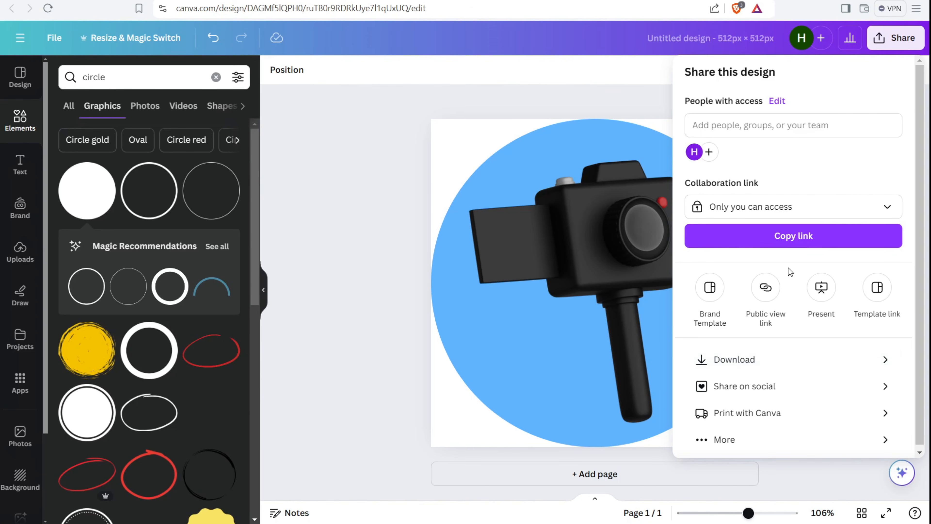
{"action": "left_click", "coordinate": [752, 360]}
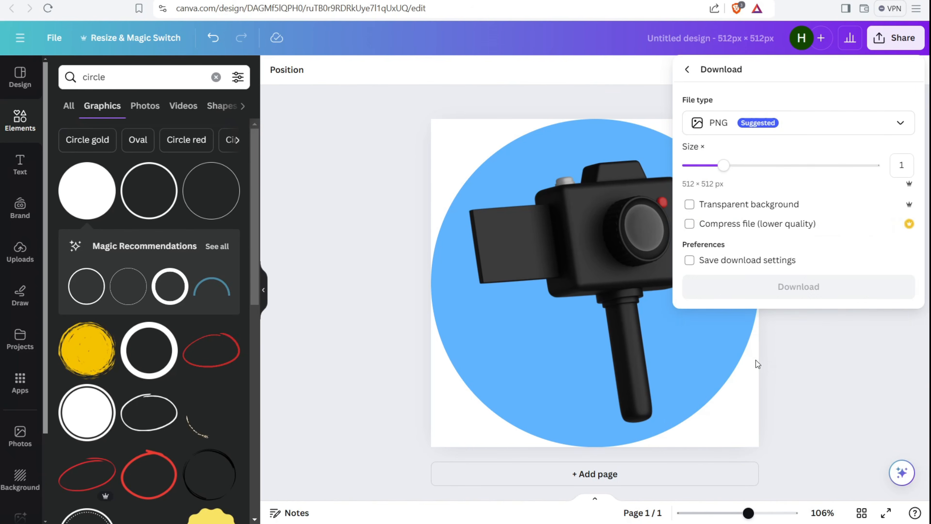
{"action": "left_click", "coordinate": [690, 204]}
{"action": "left_click", "coordinate": [789, 290]}
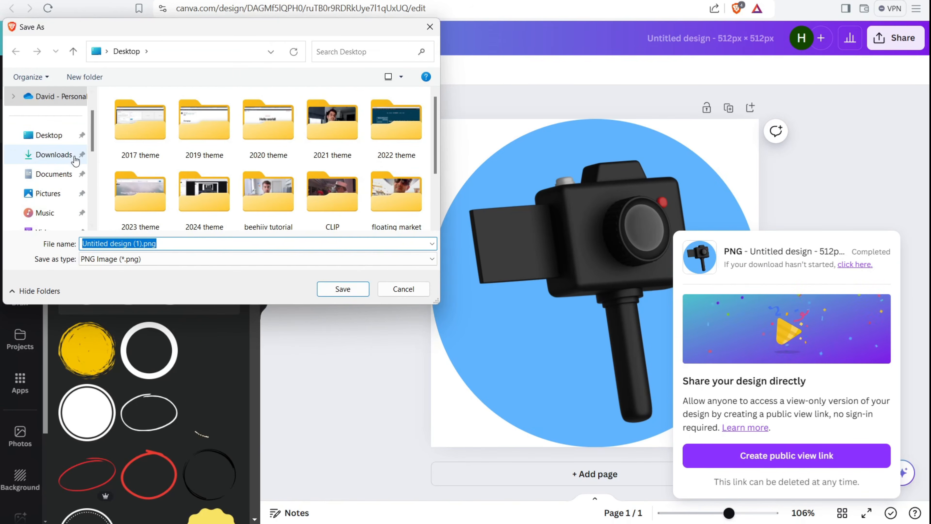
{"action": "left_click", "coordinate": [342, 288]}
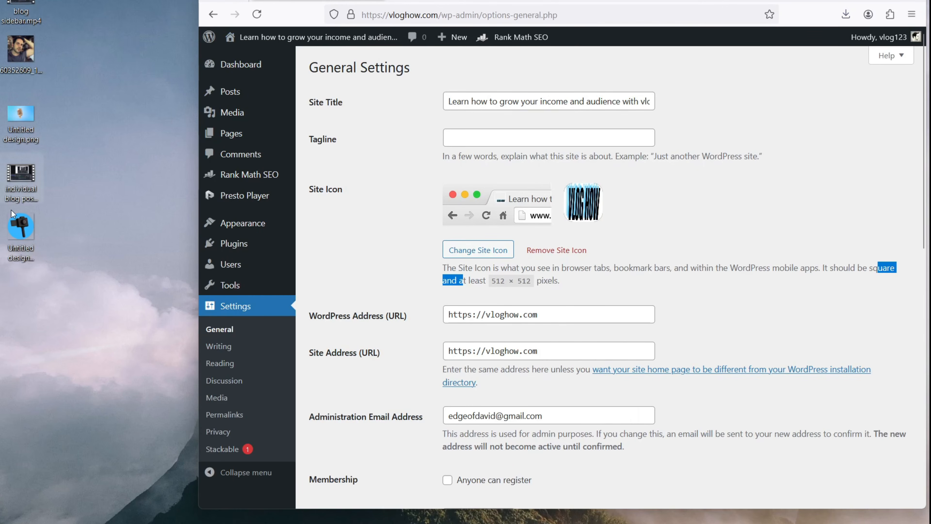
Upload the Canva PNG, set it as the Site Icon, and save General Settings.
{"action": "left_click", "coordinate": [469, 253]}
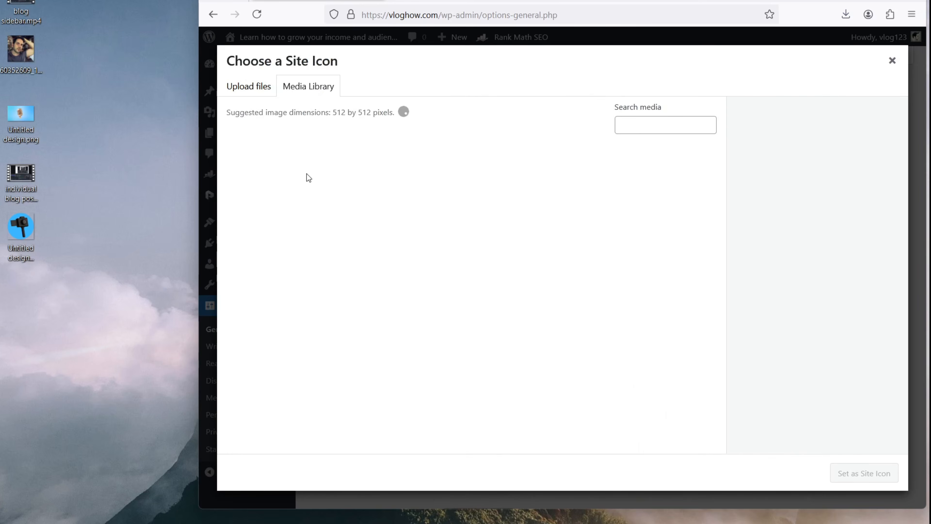
{"action": "left_click_drag", "start_coordinate": [21, 227], "coordinate": [343, 243]}
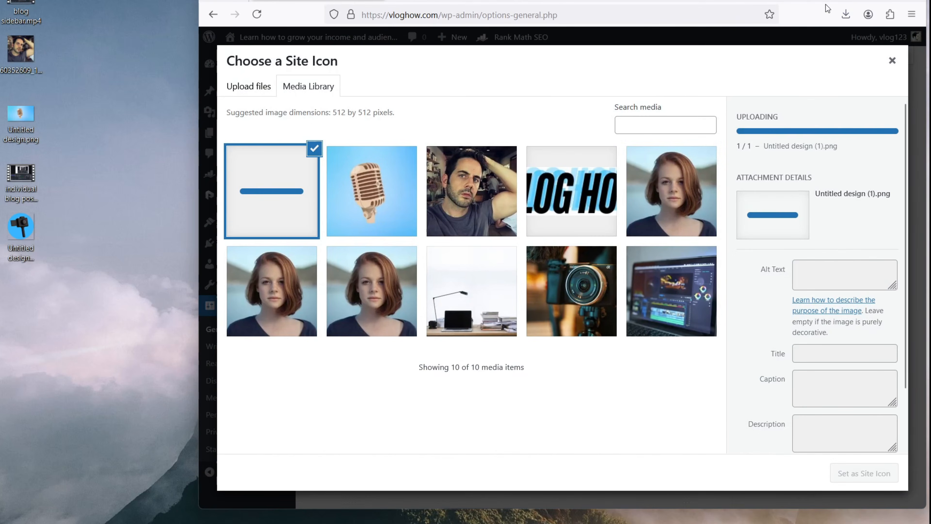
{"action": "left_click", "coordinate": [884, 1]}
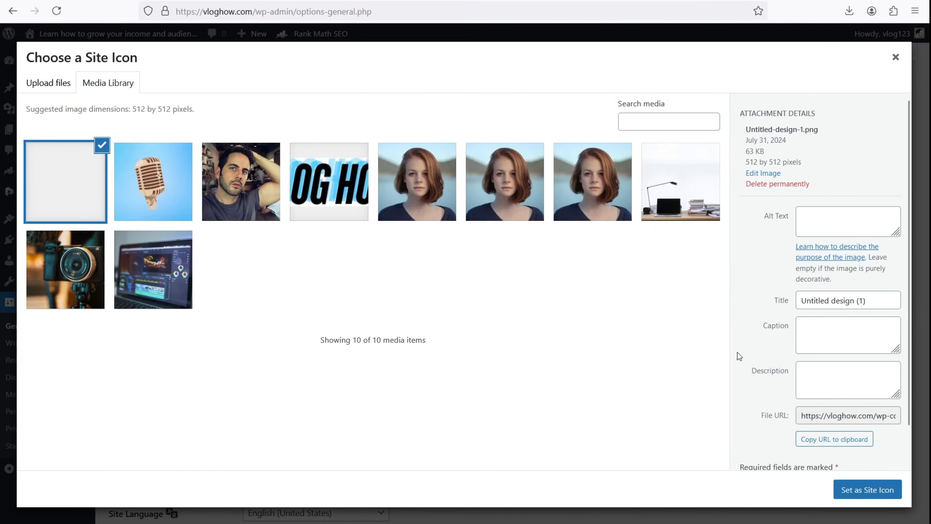
{"action": "left_click", "coordinate": [868, 490]}
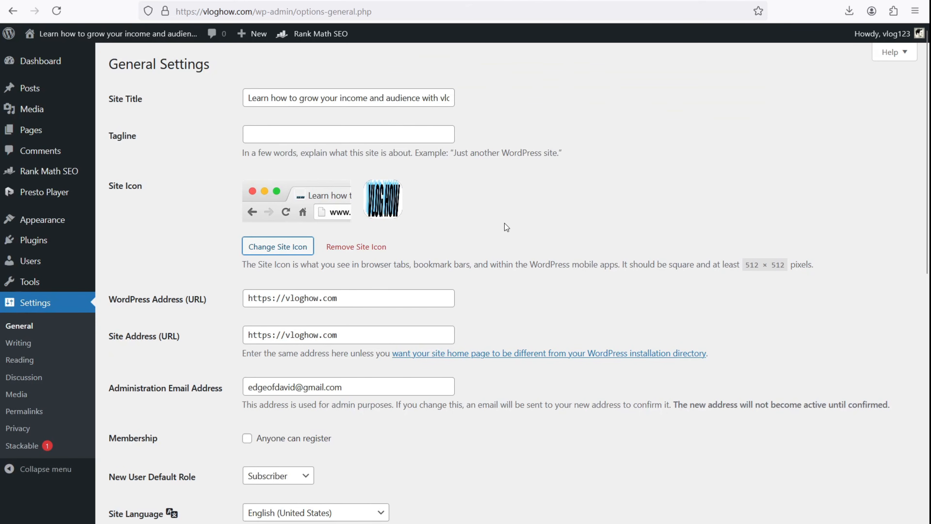
{"action": "scroll", "coordinate": [275, 312], "scroll_direction": "down", "scroll_amount": 10}
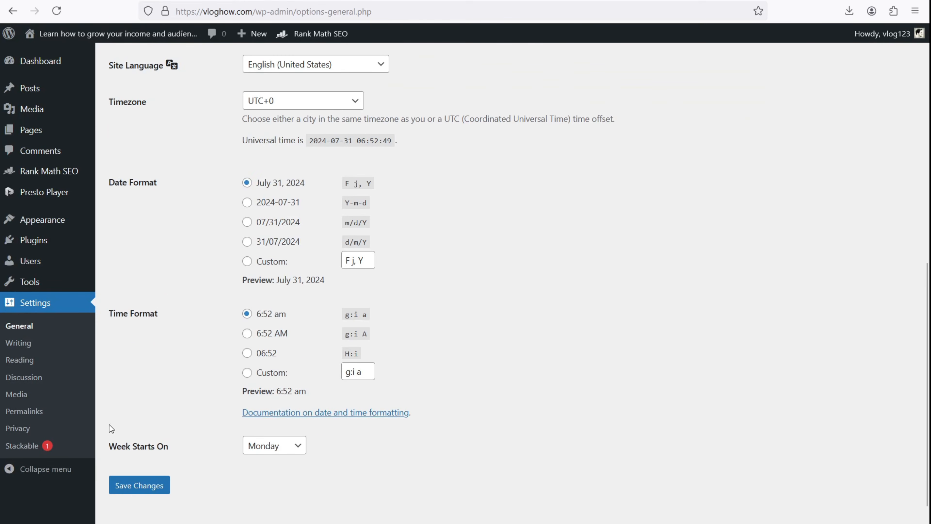
{"action": "left_click", "coordinate": [130, 489]}
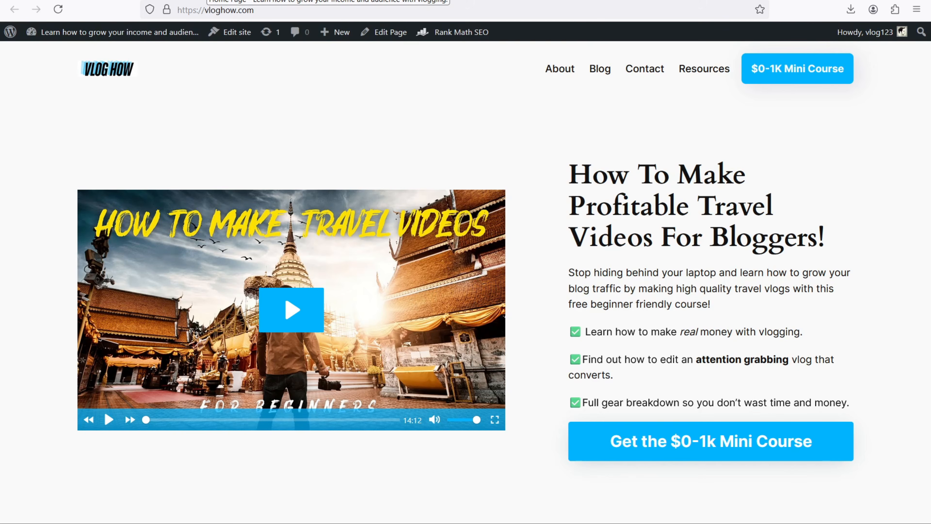
Scroll through the live homepage, then head back to the admin's Rank Math SEO menu.
{"action": "left_click_drag", "start_coordinate": [929, 73], "coordinate": [929, 512]}
{"action": "left_click_drag", "start_coordinate": [146, 340], "coordinate": [66, 329]}
{"action": "left_click_drag", "start_coordinate": [928, 479], "coordinate": [928, 72]}
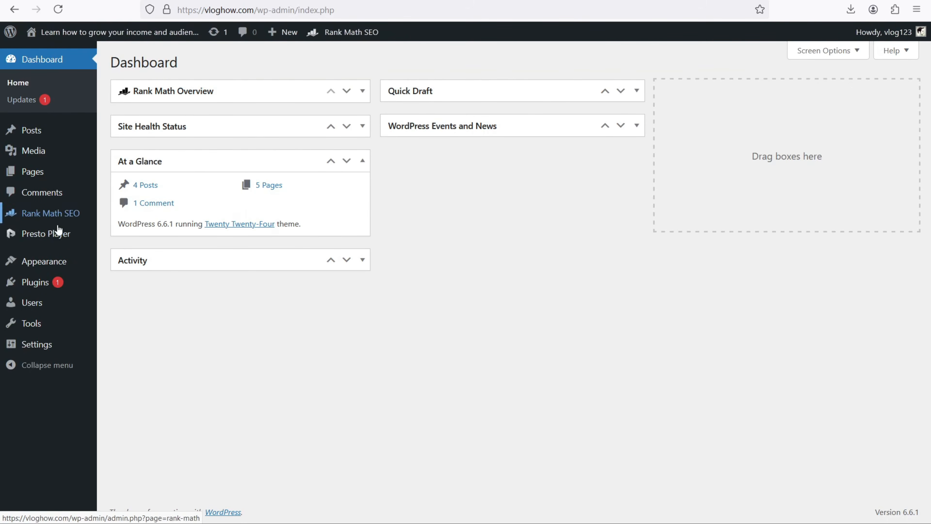
{"action": "mouse_move", "coordinate": [53, 239]}
{"action": "mouse_move", "coordinate": [47, 217]}
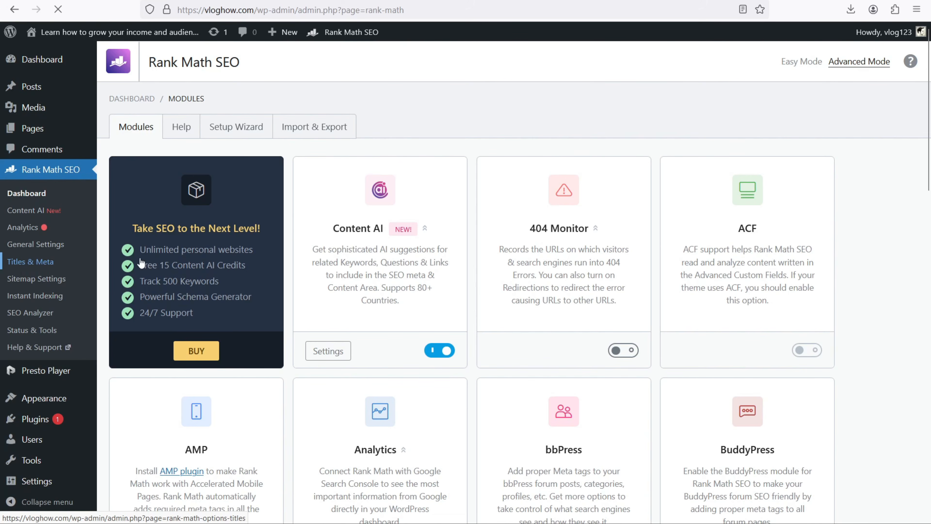
Open Rank Math's Homepage settings and launch the Home Page editor in a new tab.
{"action": "left_click", "coordinate": [20, 270]}
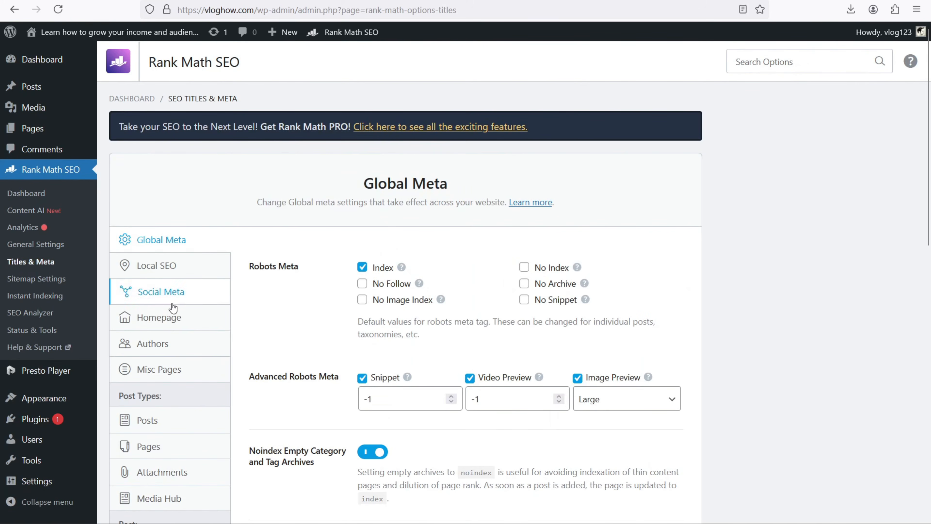
{"action": "left_click", "coordinate": [168, 320]}
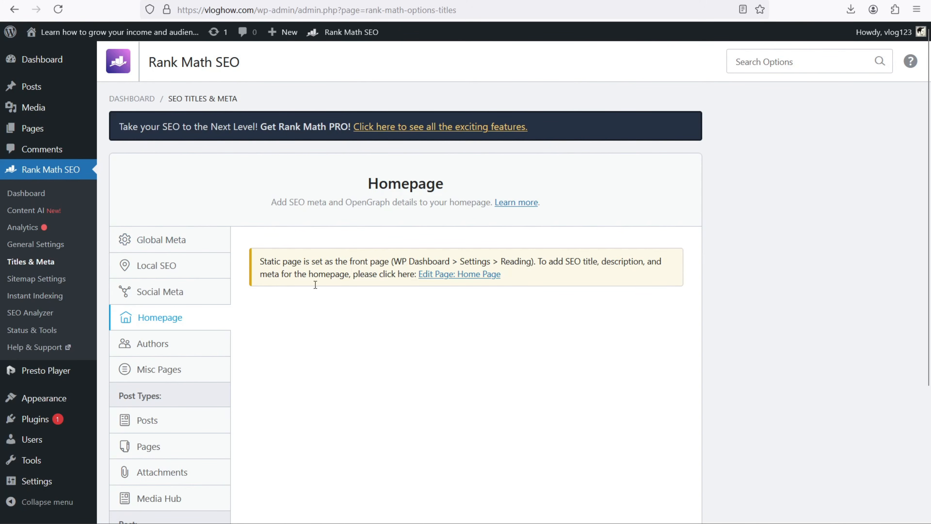
{"action": "right_click", "coordinate": [464, 274]}
{"action": "left_click", "coordinate": [481, 288]}
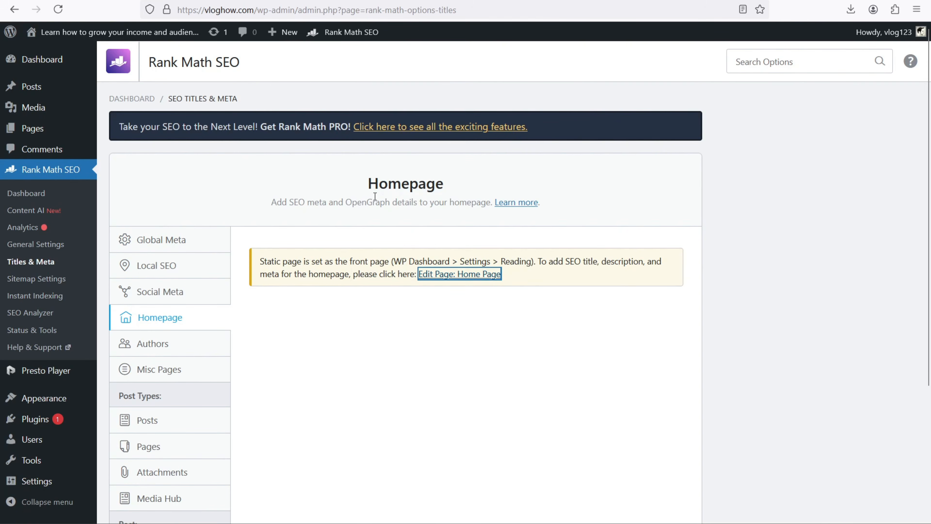
{"action": "key", "text": "ctrl+Tab"}
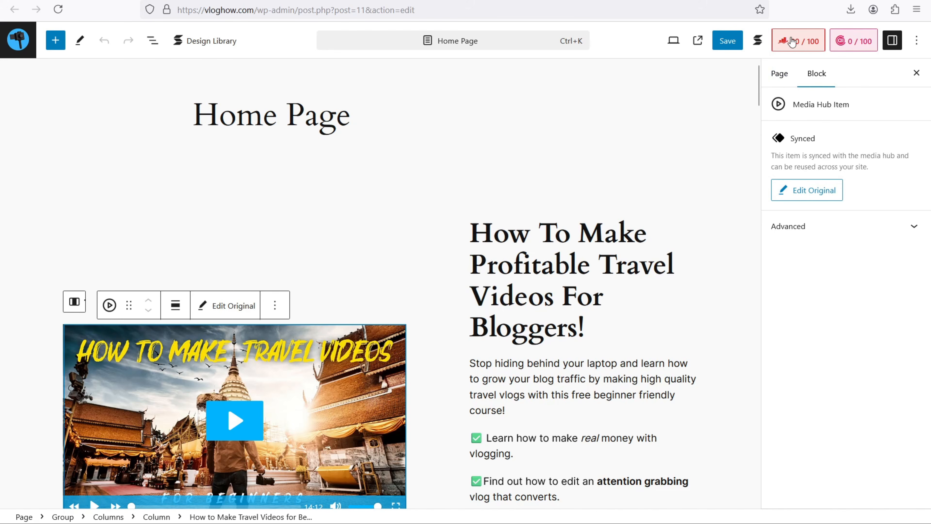
Replace the Home Page SEO title with 'Vlog How | Learn How to Start a Profitable Vlog'.
{"action": "left_click", "coordinate": [806, 44]}
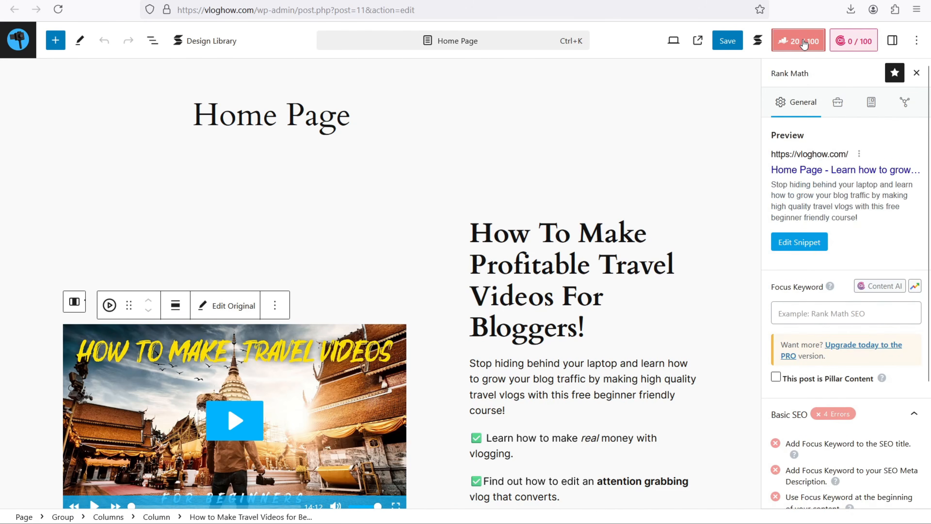
{"action": "left_click", "coordinate": [805, 242]}
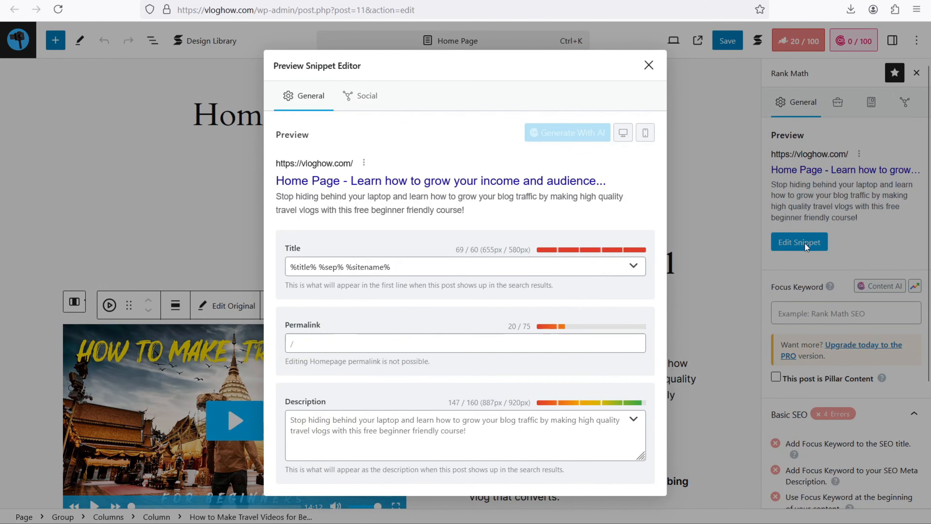
{"action": "left_click", "coordinate": [408, 267]}
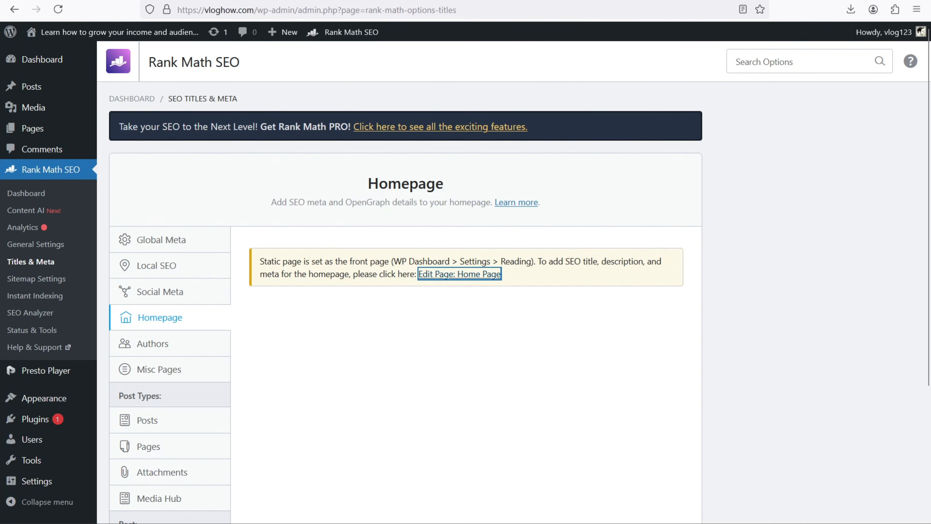
{"action": "left_click", "coordinate": [459, 274]}
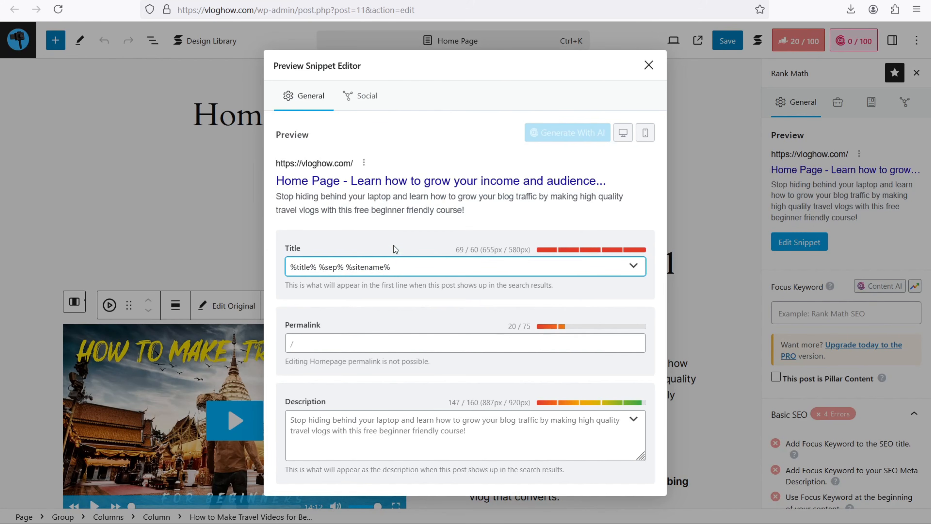
{"action": "left_click_drag", "start_coordinate": [391, 267], "coordinate": [289, 267]}
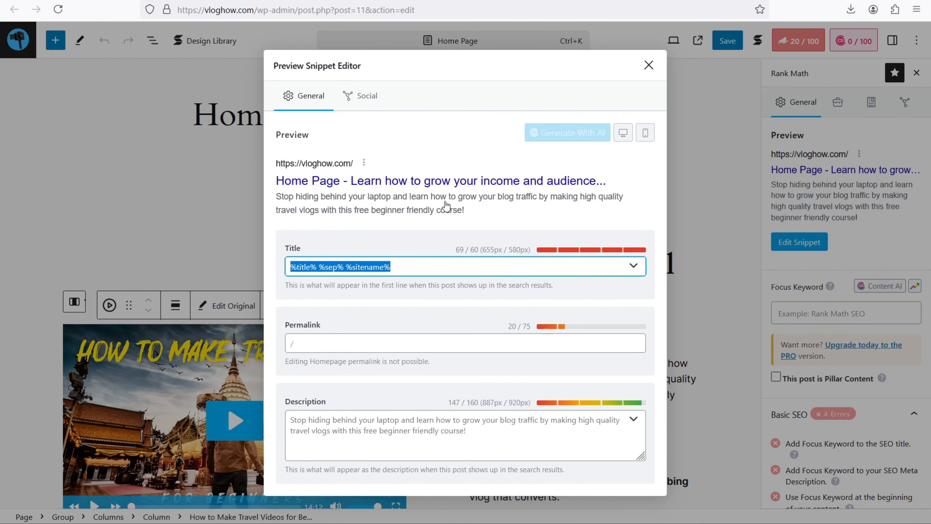
{"action": "key", "text": "BackSpace"}
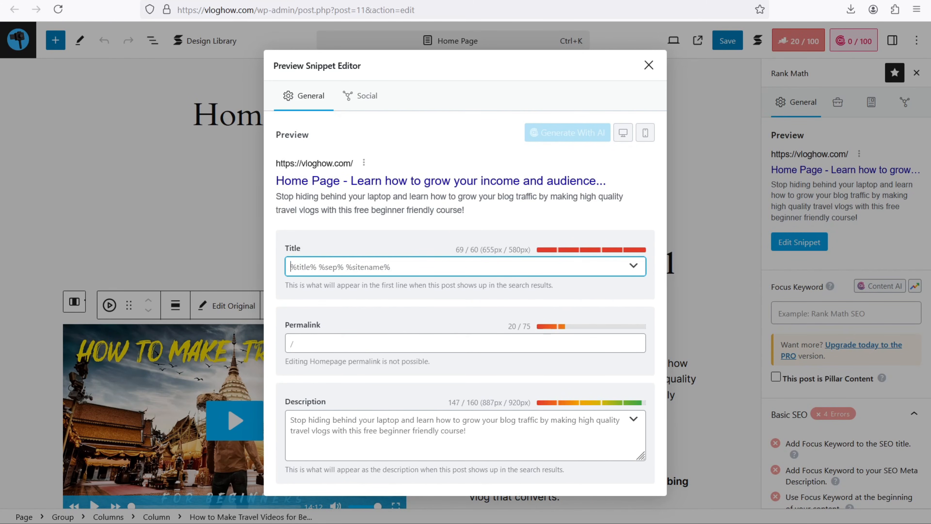
{"action": "type", "text": "Vlog How"}
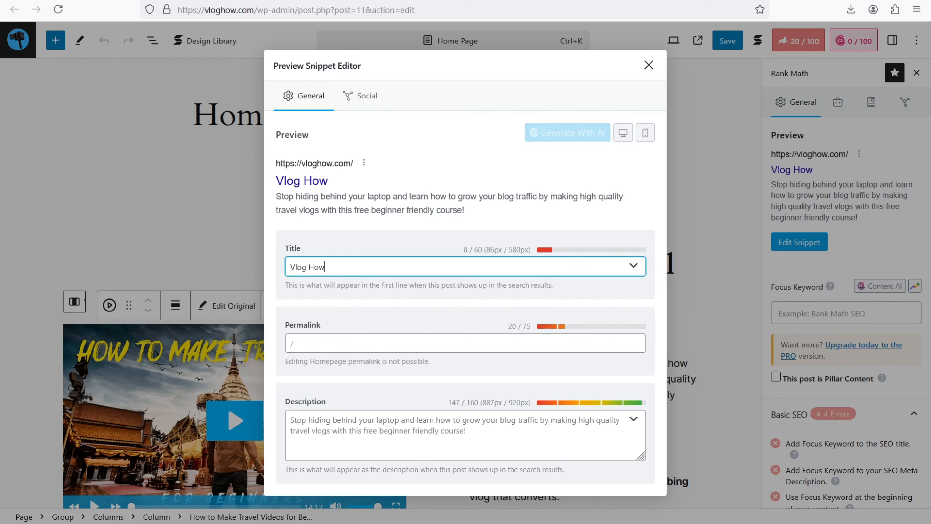
{"action": "type", "text": " | Learn ho"}
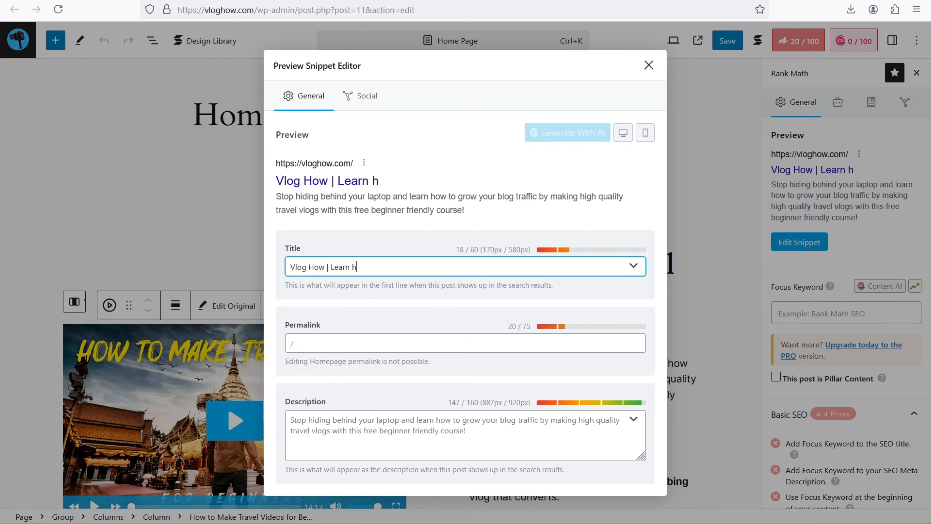
{"action": "key", "text": "BackSpace"}
{"action": "key", "text": "BackSpace"}
{"action": "type", "text": "How t"}
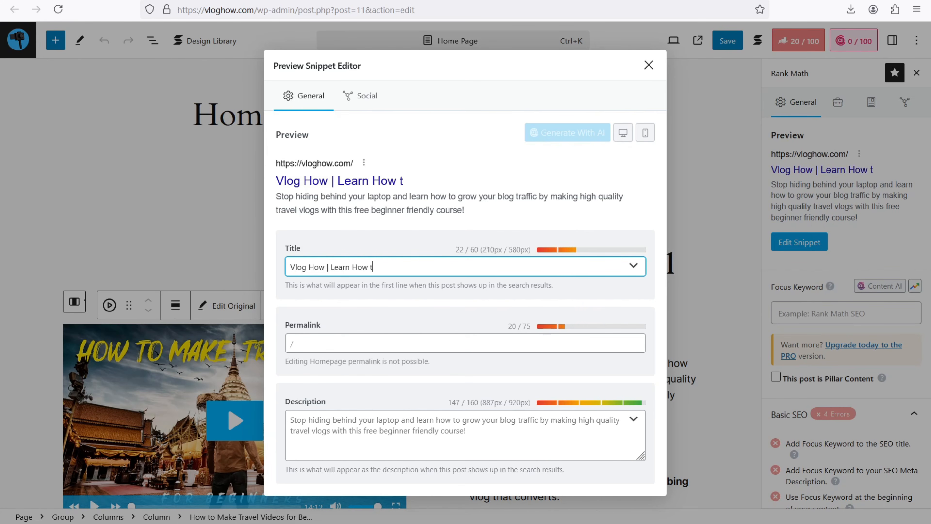
{"action": "type", "text": "o Start a"}
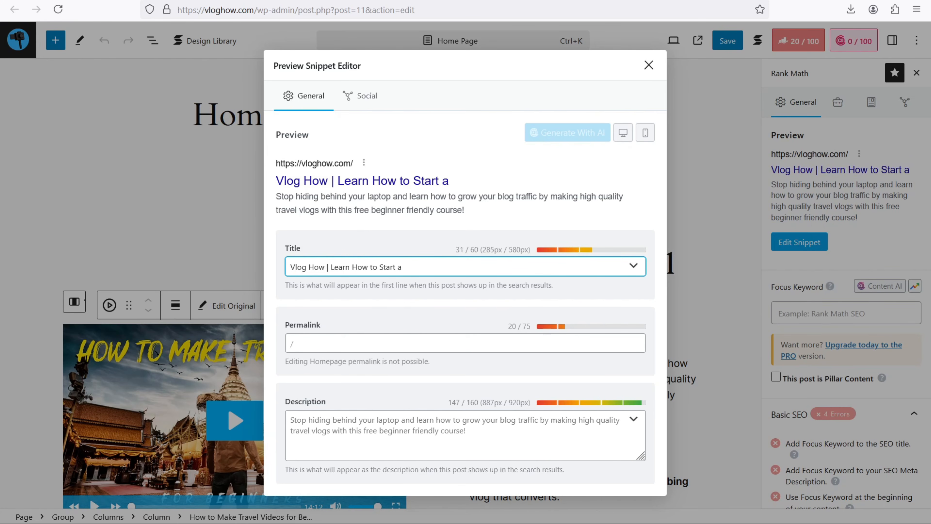
{"action": "type", "text": " Profitable Vlog"}
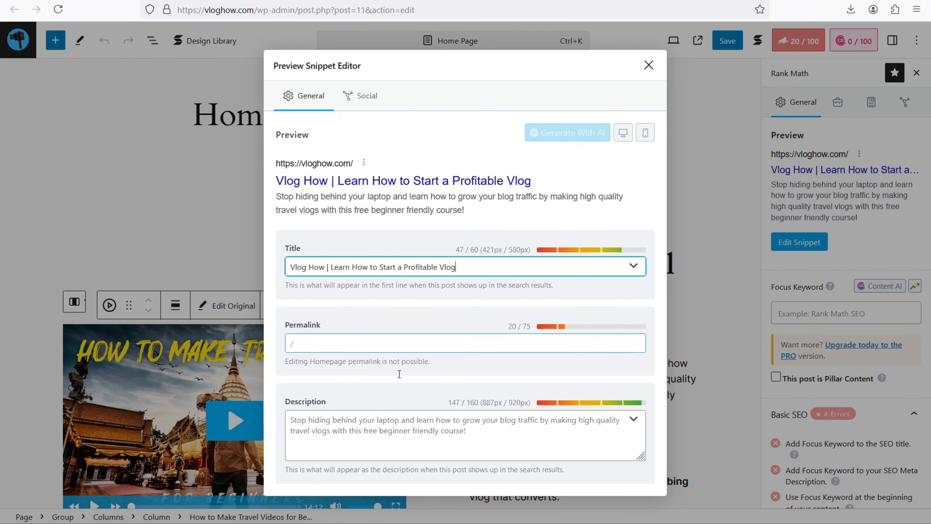
Write a description on making better vlogs and growing an audience, ending 'Advice and guides on vlogging.'.
{"action": "left_click", "coordinate": [331, 430]}
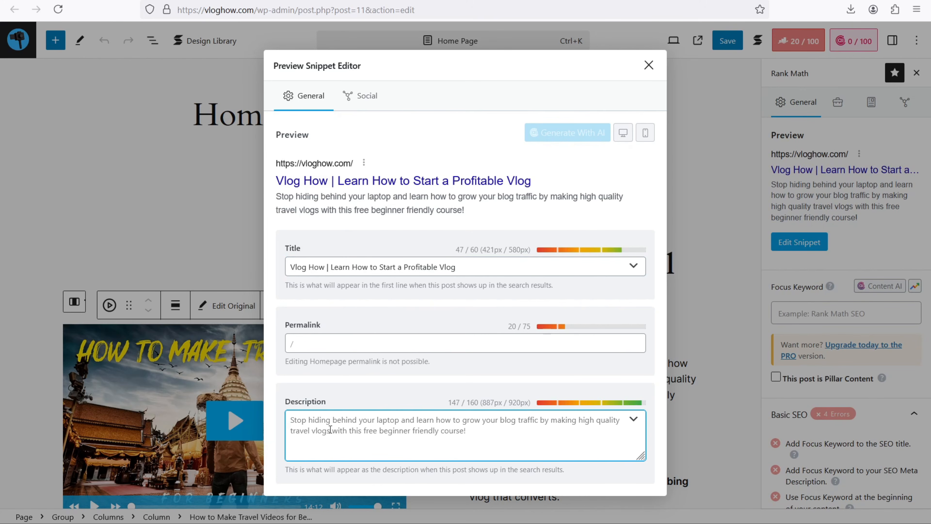
{"action": "type", "text": "L"}
{"action": "key", "text": "BackSpace"}
{"action": "type", "text": "Le"}
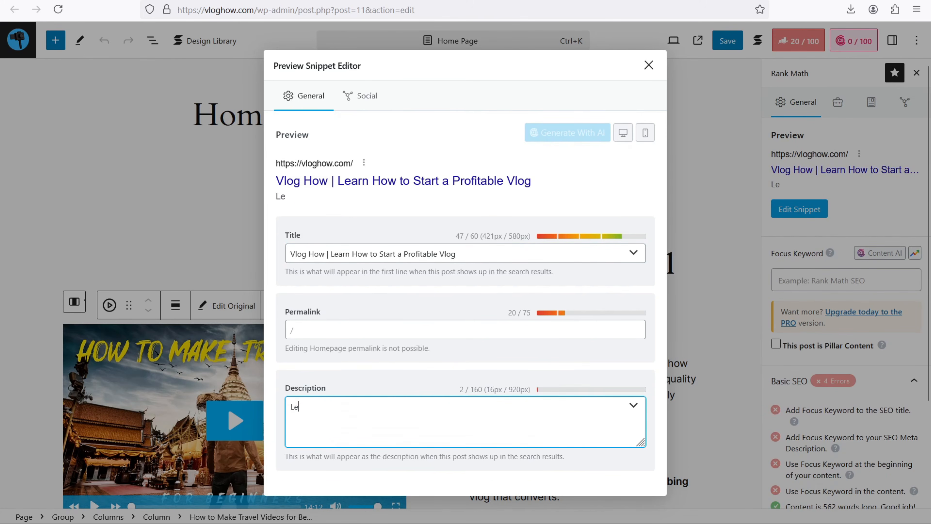
{"action": "type", "text": "arn how"}
{"action": "key", "text": "BackSpace"}
{"action": "key", "text": "BackSpace"}
{"action": "key", "text": "BackSpace"}
{"action": "type", "text": "make bett"}
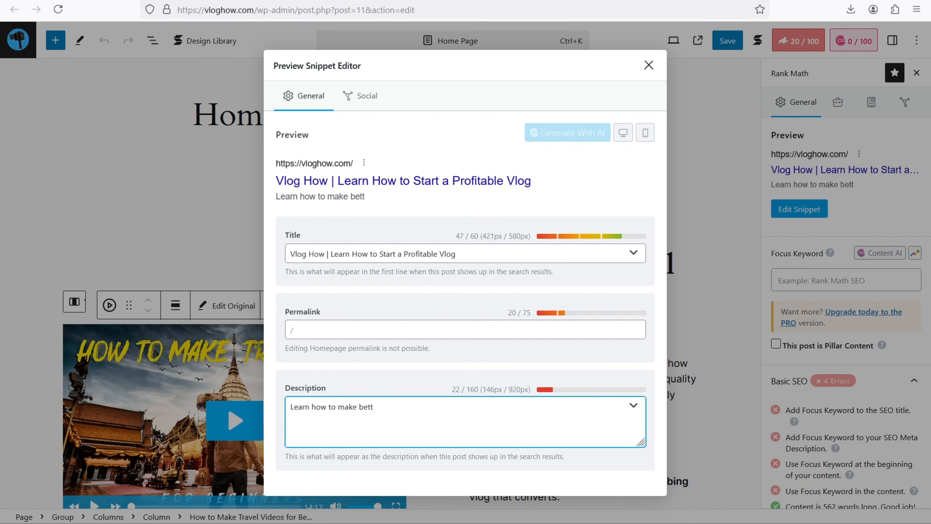
{"action": "type", "text": "er vlogs and "}
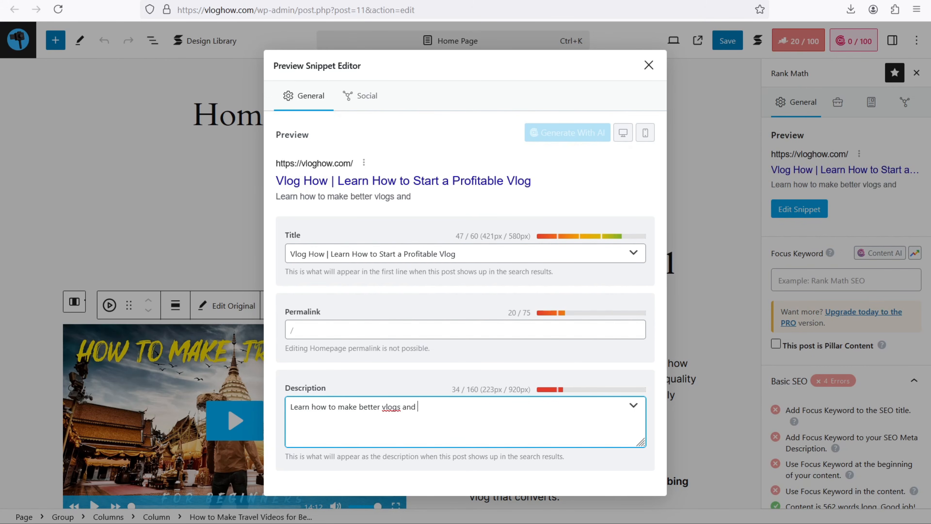
{"action": "type", "text": "grow your au"}
{"action": "key", "text": "BackSpace"}
{"action": "type", "text": "audience"}
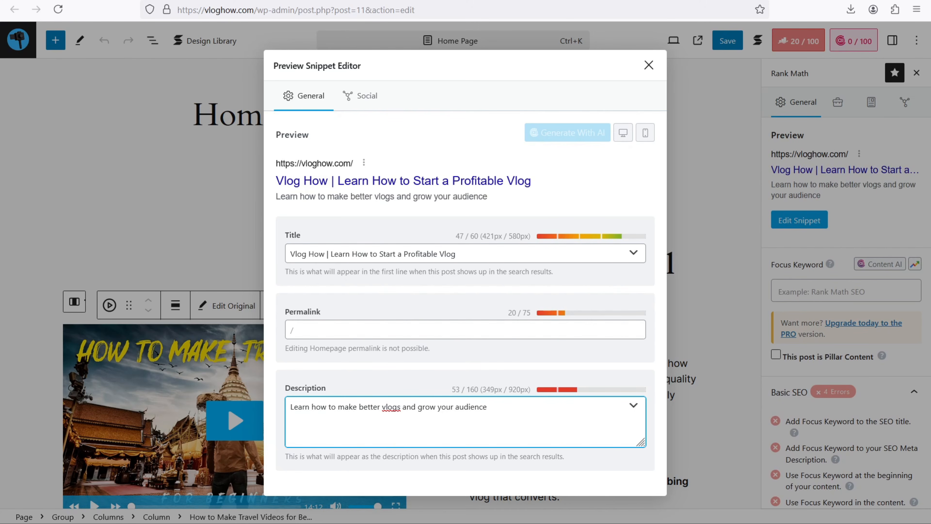
{"action": "type", "text": ". Advice "}
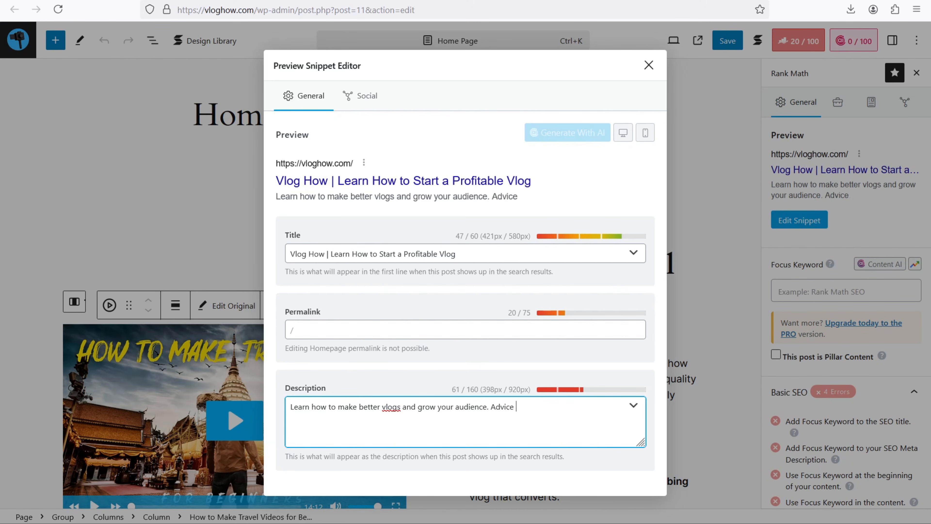
{"action": "type", "text": "and guides on"}
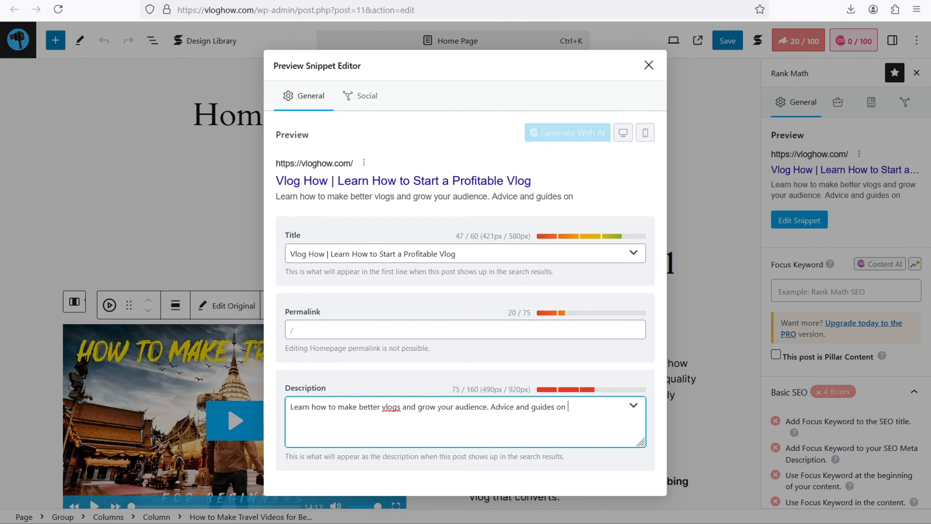
{"action": "type", "text": " vlogging."}
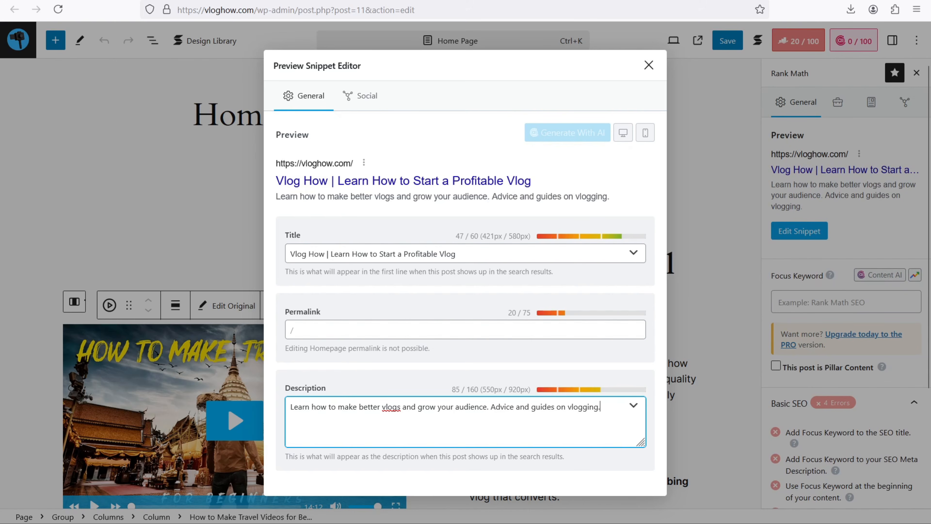
{"action": "left_click", "coordinate": [477, 148]}
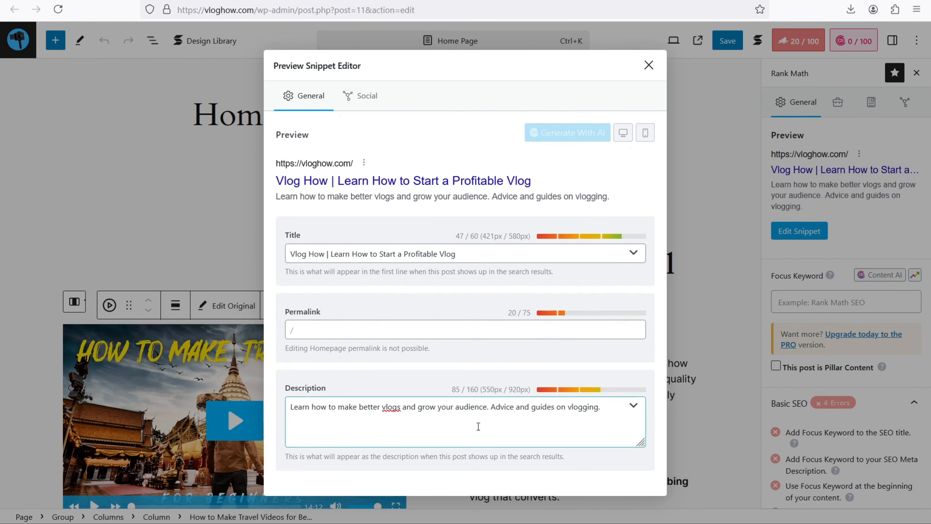
{"action": "left_click", "coordinate": [648, 65]}
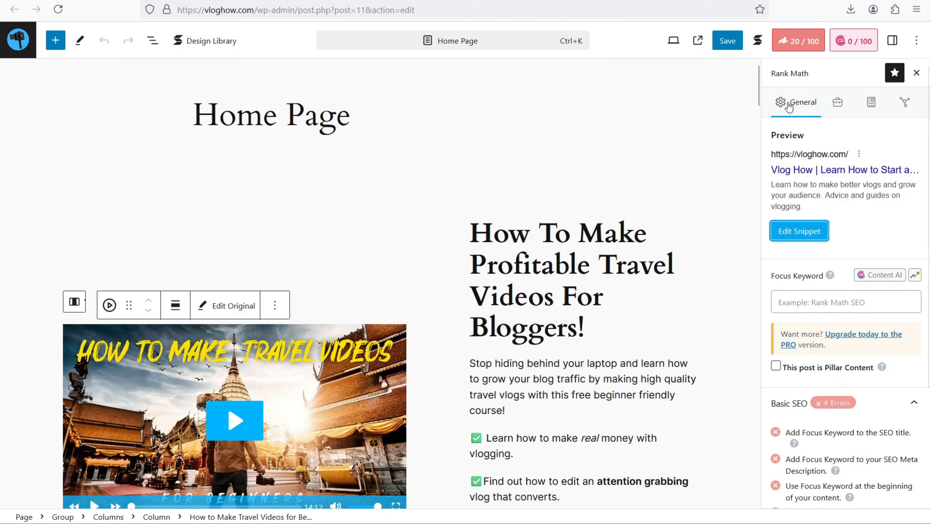
Save the Home Page update, check the live site, then go to the All Pages list.
{"action": "left_click", "coordinate": [742, 47]}
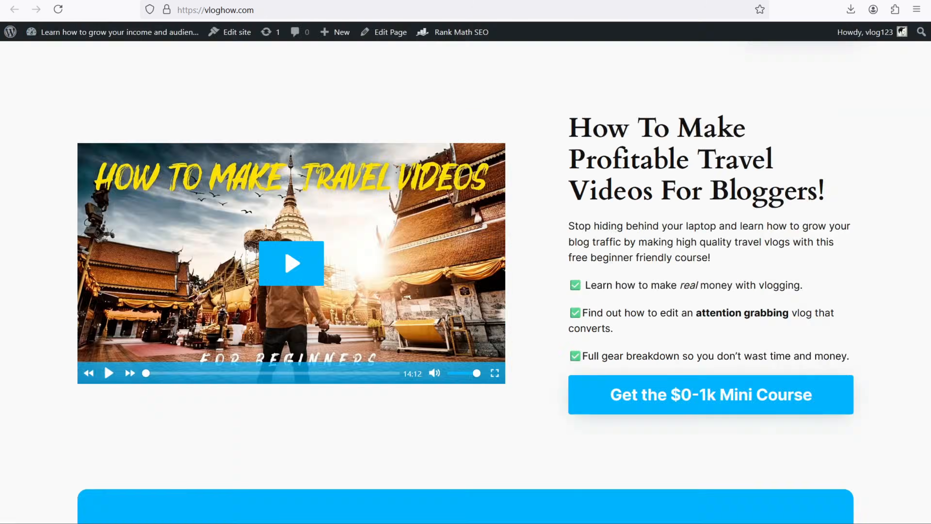
{"action": "left_click", "coordinate": [58, 8]}
{"action": "left_click_drag", "start_coordinate": [928, 59], "coordinate": [929, 496]}
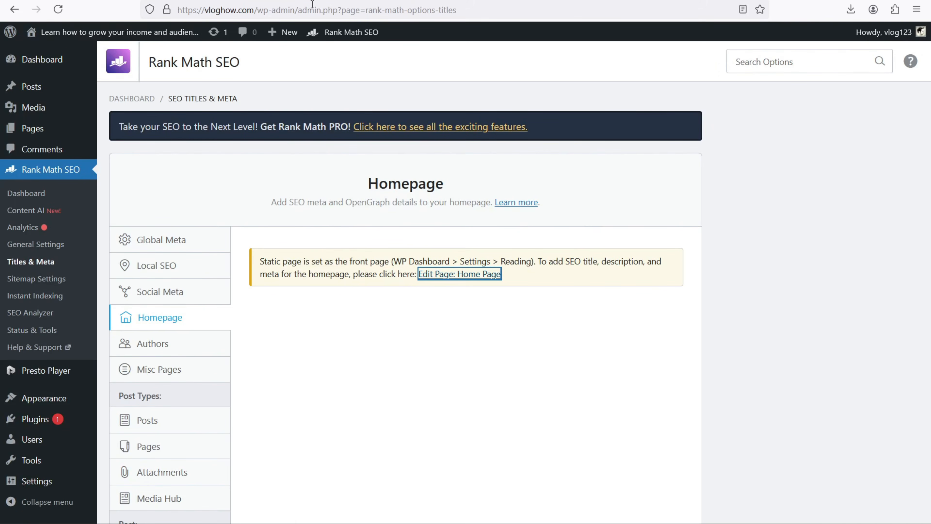
{"action": "left_click", "coordinate": [29, 136]}
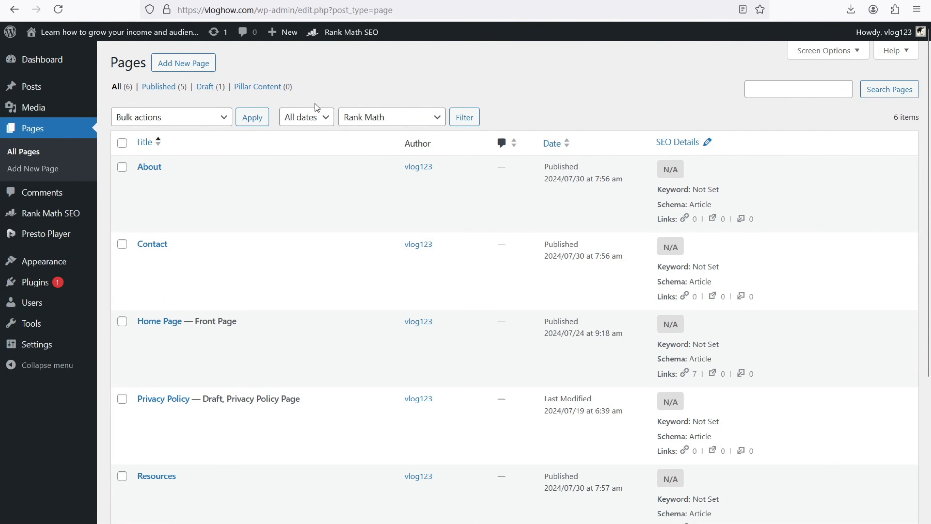
Change the About page's Rank Math SEO title to 'About Vlog How' and return to All Pages.
{"action": "left_click", "coordinate": [149, 167]}
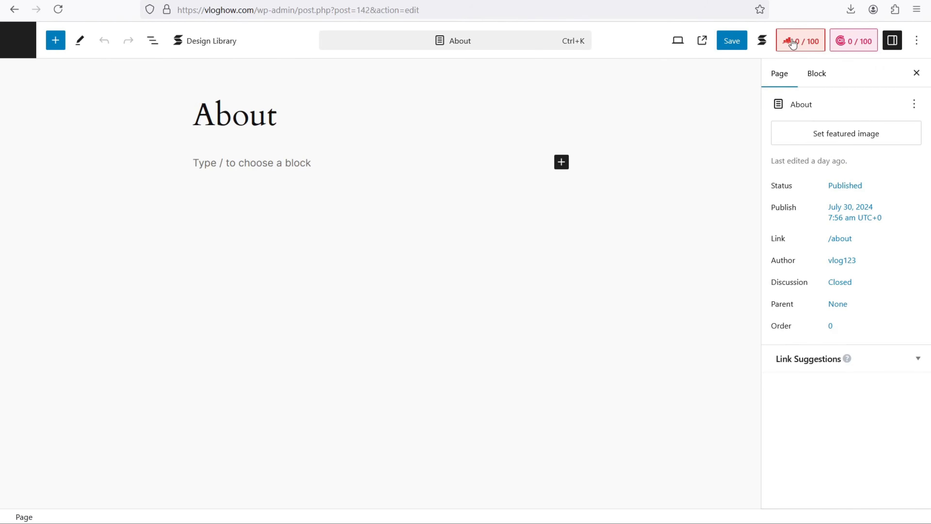
{"action": "left_click", "coordinate": [790, 46]}
{"action": "left_click", "coordinate": [882, 73]}
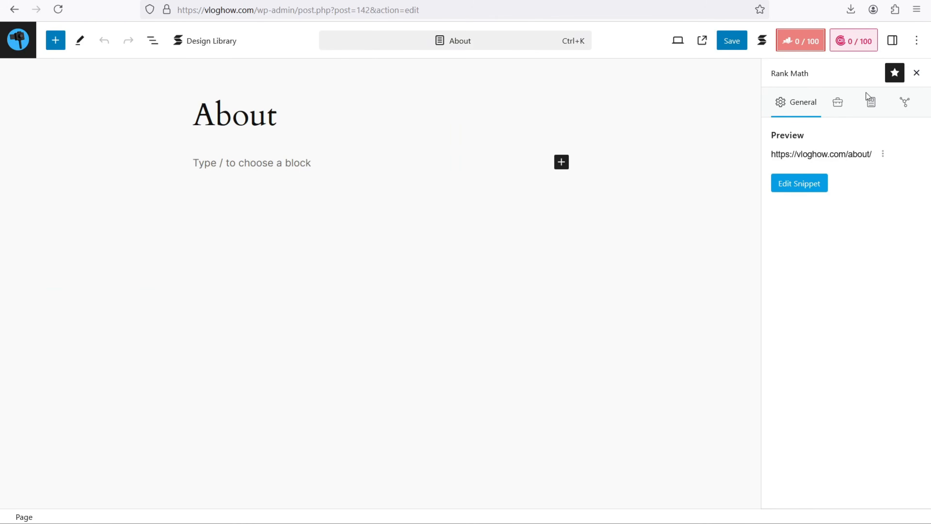
{"action": "left_click", "coordinate": [802, 197]}
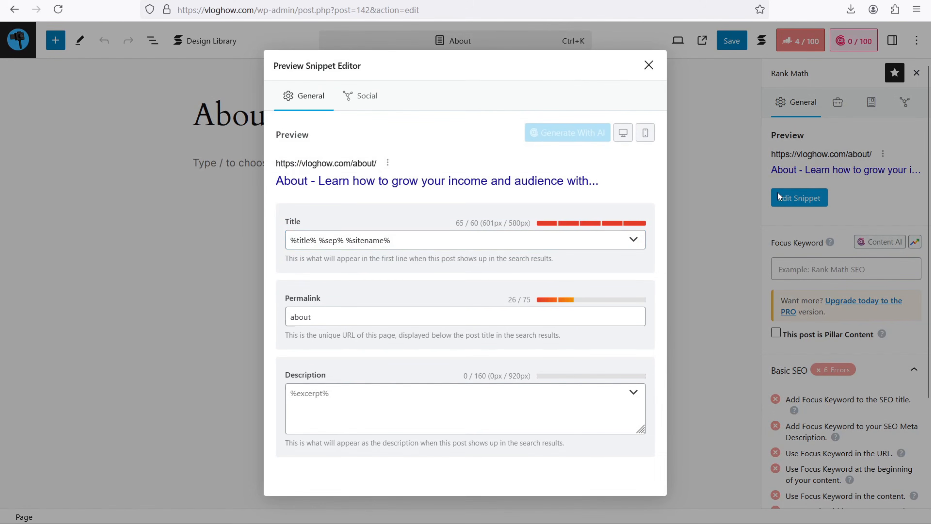
{"action": "triple_click", "coordinate": [404, 239]}
{"action": "type", "text": "%"}
{"action": "key", "text": "BackSpace"}
{"action": "type", "text": "About Vlog How"}
{"action": "left_click", "coordinate": [347, 386]}
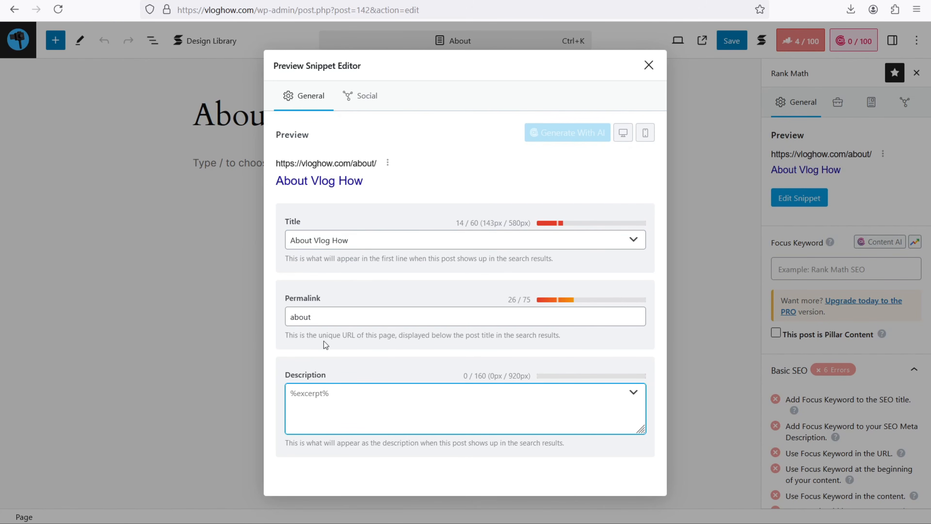
{"action": "left_click", "coordinate": [649, 65]}
{"action": "left_click", "coordinate": [18, 42]}
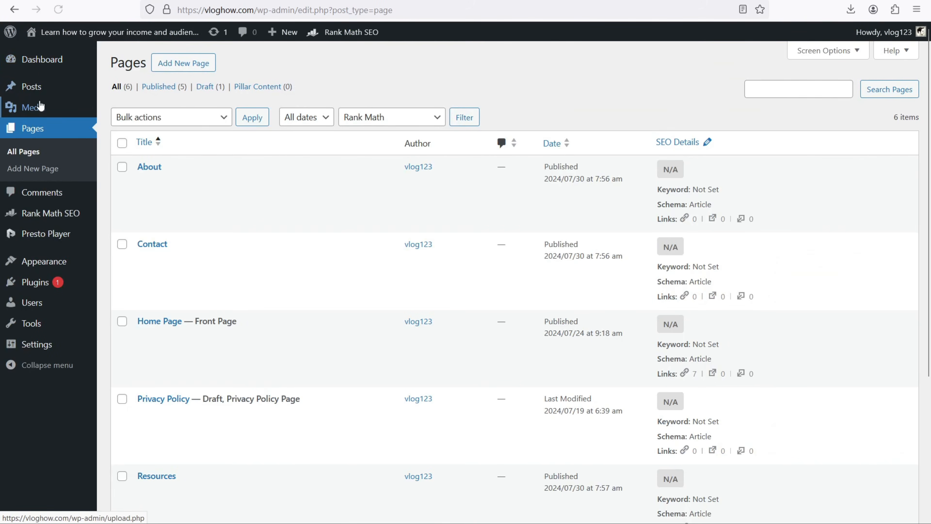
Open 'The Overall Best Microphones Vloggers' post in the block editor.
{"action": "mouse_move", "coordinate": [34, 95]}
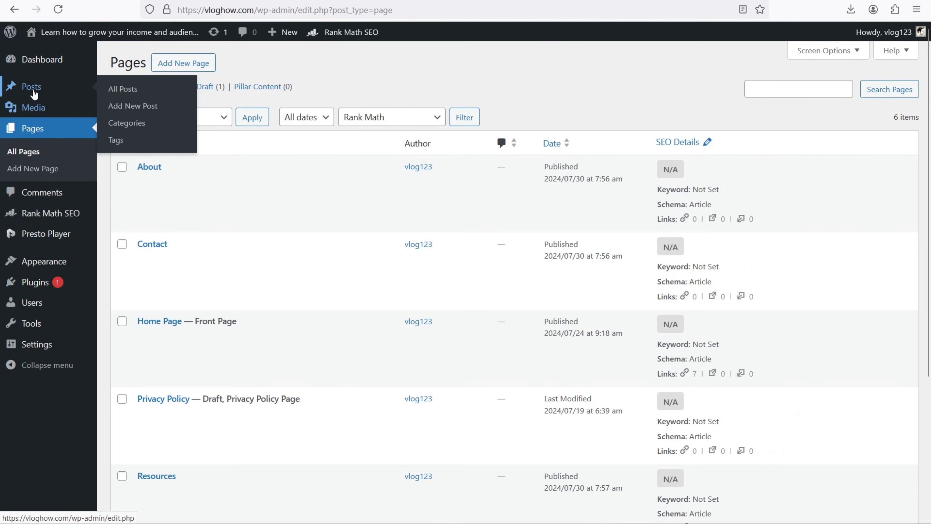
{"action": "left_click", "coordinate": [123, 88]}
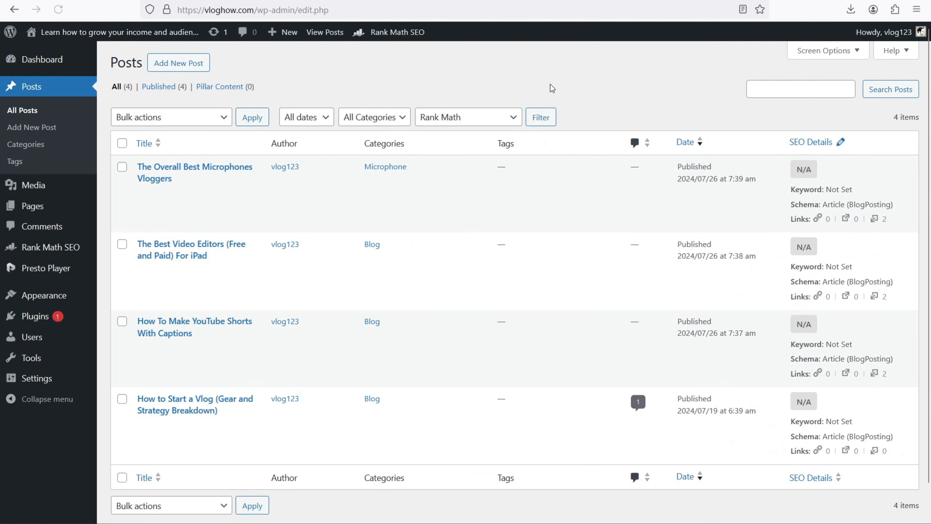
{"action": "left_click", "coordinate": [152, 171]}
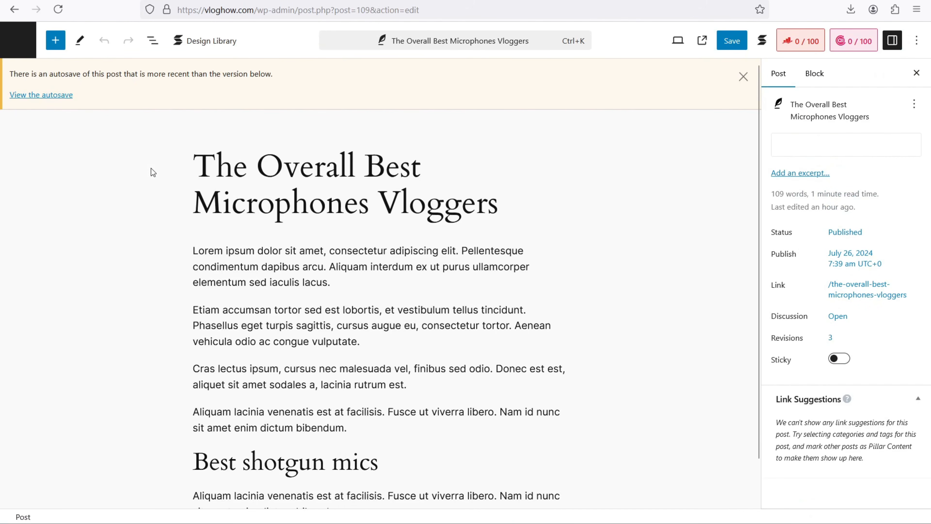
{"action": "left_click", "coordinate": [743, 77]}
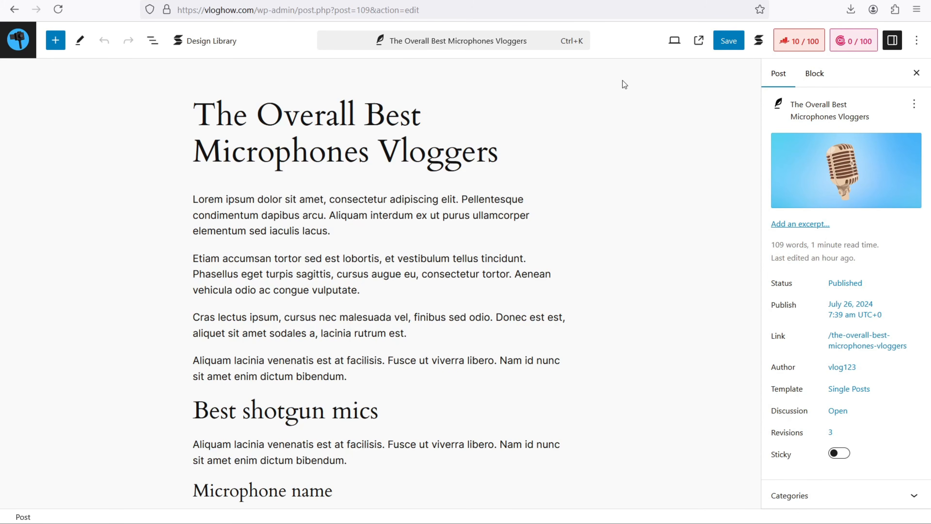
Change the post's Rank Math SEO title to '%title% | Vlog How'.
{"action": "left_click", "coordinate": [803, 41]}
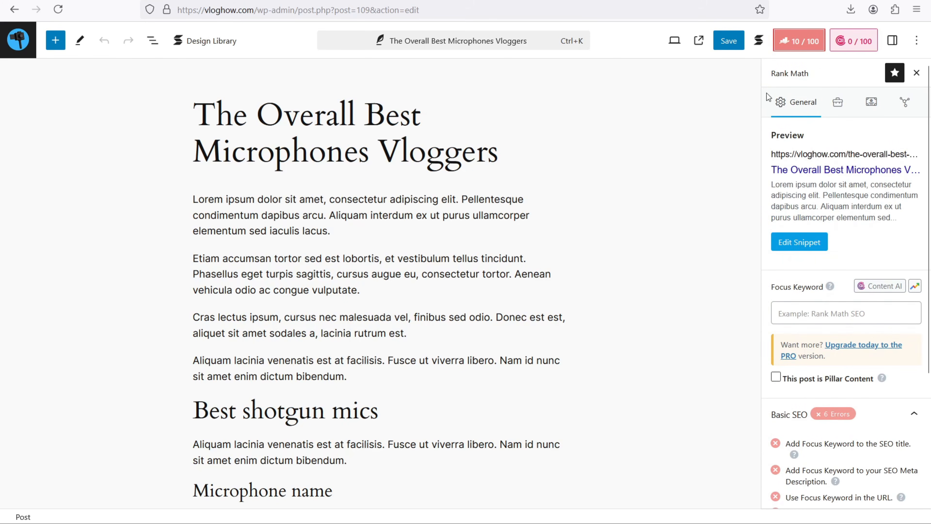
{"action": "left_click", "coordinate": [799, 249]}
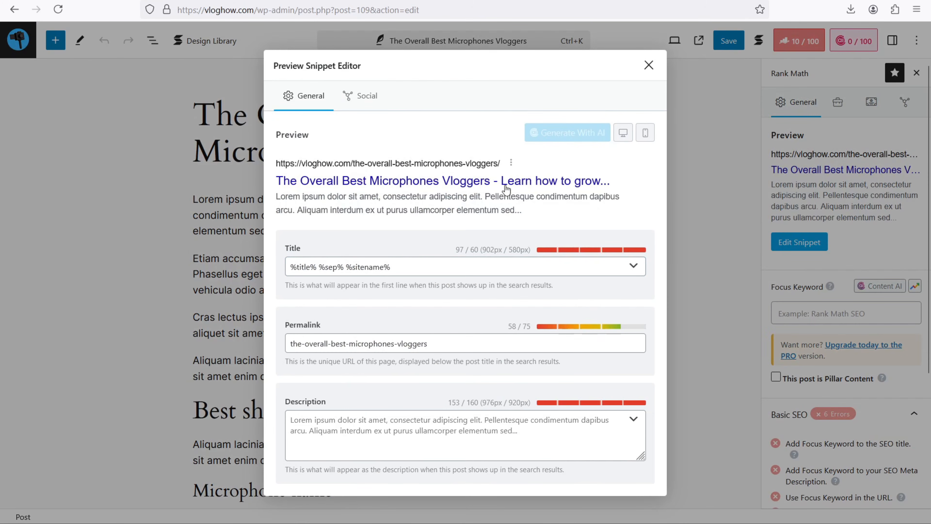
{"action": "left_click", "coordinate": [402, 268]}
{"action": "key", "text": "BackSpace"}
{"action": "key", "text": "BackSpace"}
{"action": "key", "text": "BackSpace"}
{"action": "key", "text": "BackSpace"}
{"action": "key", "text": "BackSpace"}
{"action": "key", "text": "BackSpace"}
{"action": "key", "text": "BackSpace"}
{"action": "key", "text": "BackSpace"}
{"action": "key", "text": "BackSpace"}
{"action": "key", "text": "BackSpace"}
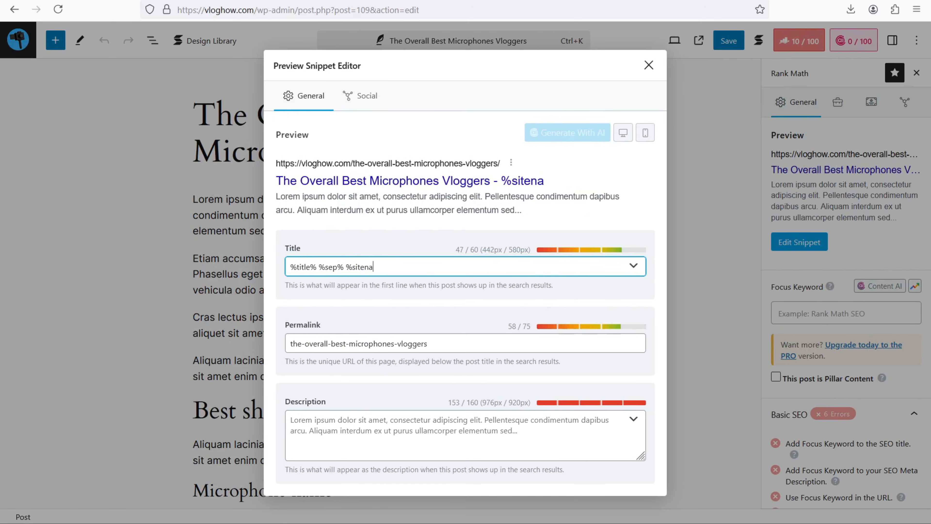
{"action": "type", "text": "| "}
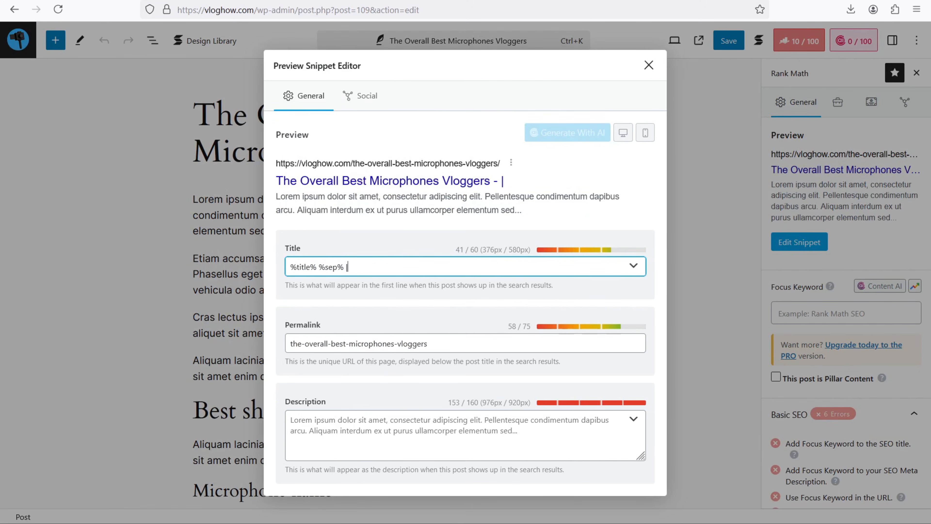
{"action": "type", "text": "Vlog How"}
{"action": "key", "text": "BackSpace"}
{"action": "key", "text": "BackSpace"}
{"action": "key", "text": "BackSpace"}
{"action": "key", "text": "BackSpace"}
{"action": "key", "text": "BackSpace"}
{"action": "key", "text": "BackSpace"}
{"action": "key", "text": "BackSpace"}
{"action": "key", "text": "BackSpace"}
{"action": "key", "text": "BackSpace"}
{"action": "key", "text": "BackSpace"}
{"action": "key", "text": "BackSpace"}
{"action": "key", "text": "BackSpace"}
{"action": "key", "text": "BackSpace"}
{"action": "key", "text": "BackSpace"}
{"action": "key", "text": "BackSpace"}
{"action": "key", "text": "BackSpace"}
{"action": "type", "text": "| Vlog How"}
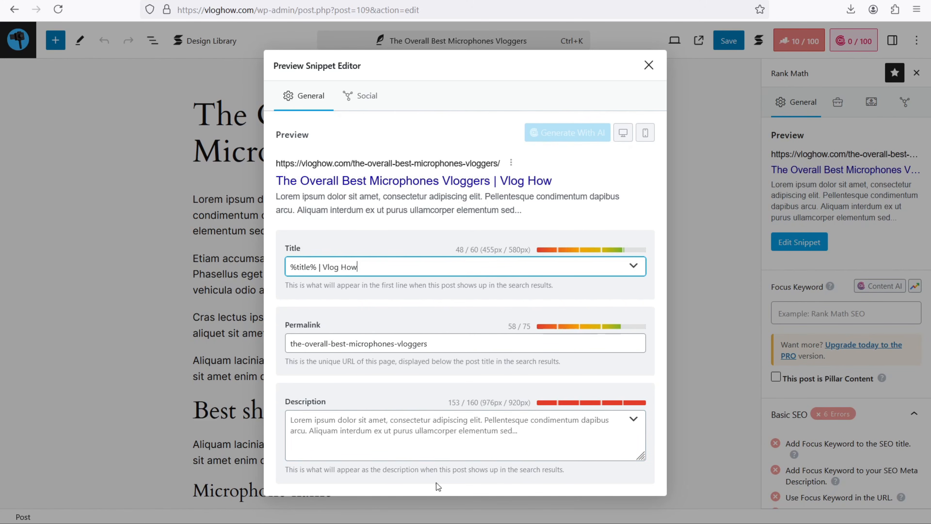
Close the snippet editor and open the Home Page in the Site Editor via Appearance > Editor.
{"action": "left_click", "coordinate": [648, 67]}
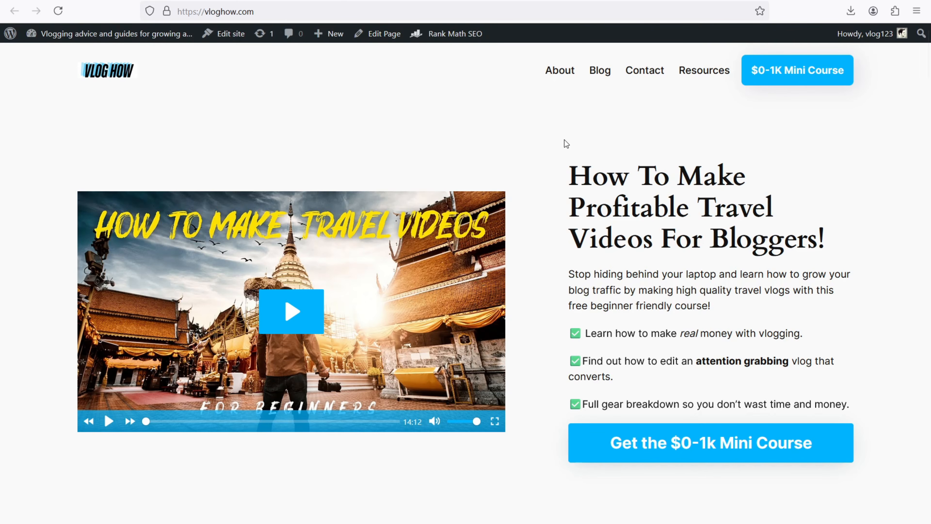
{"action": "mouse_move", "coordinate": [68, 38]}
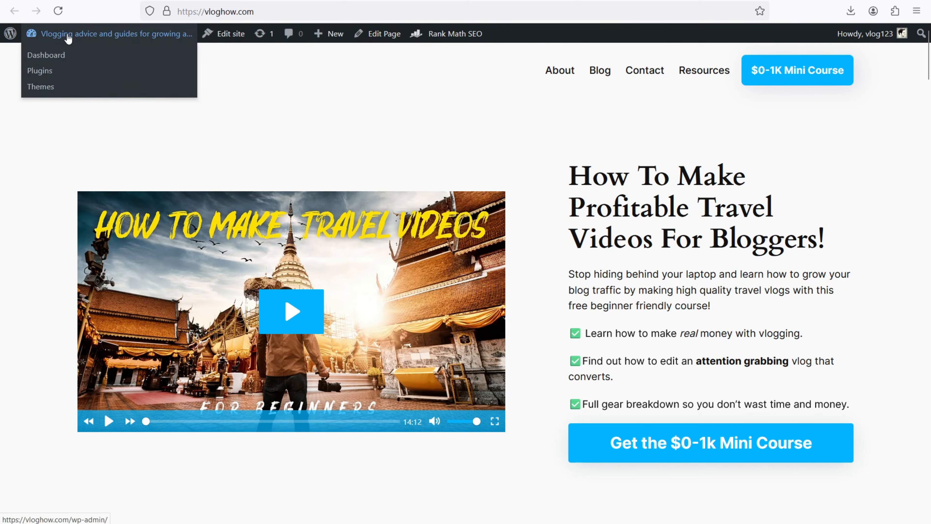
{"action": "right_click", "coordinate": [56, 56]}
{"action": "left_click", "coordinate": [55, 56]}
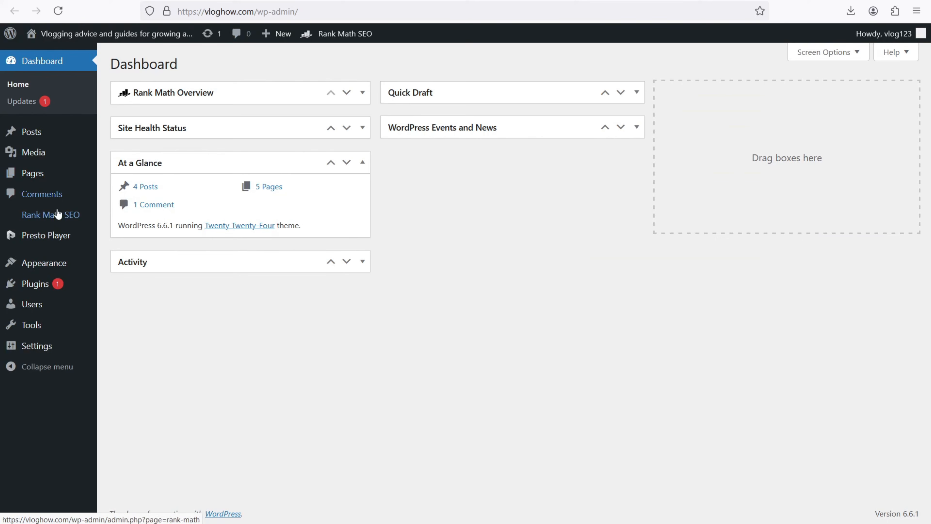
{"action": "mouse_move", "coordinate": [17, 263]}
{"action": "left_click", "coordinate": [127, 285]}
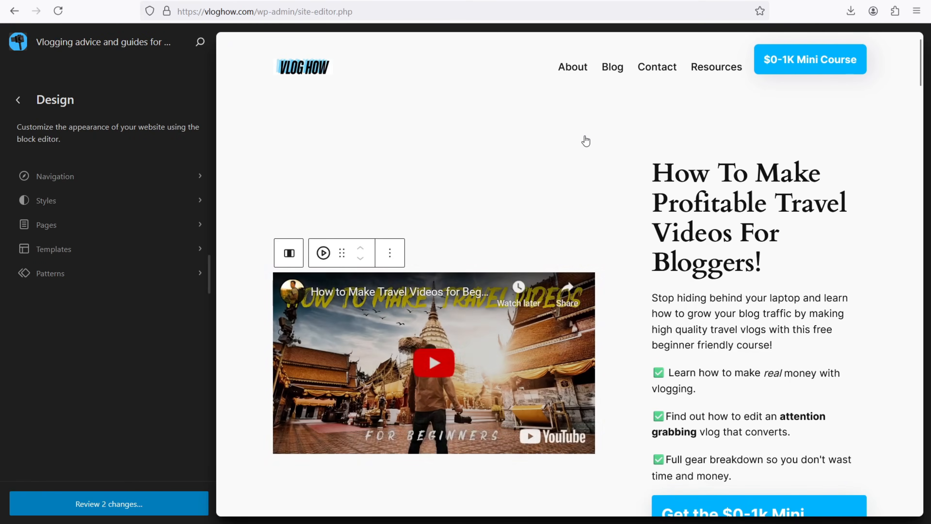
{"action": "left_click", "coordinate": [583, 138]}
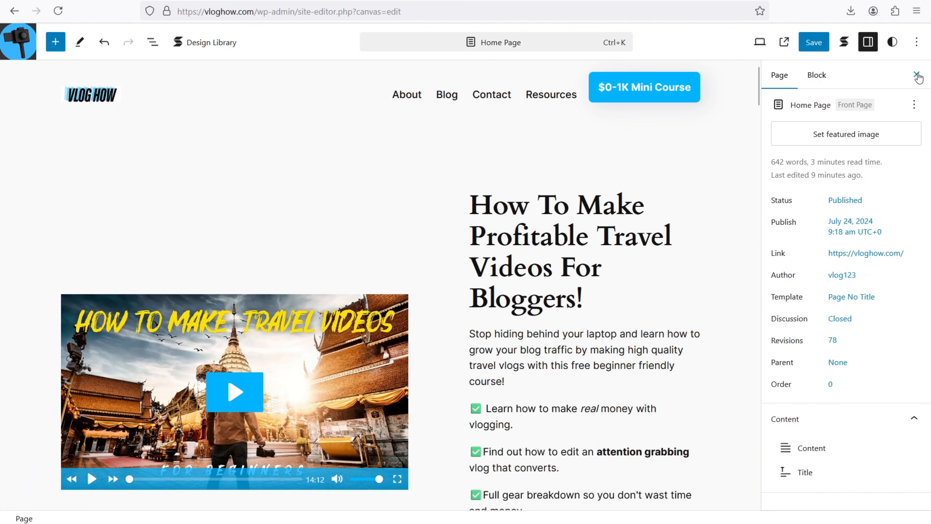
Close the page settings panel and bring up the global style variations.
{"action": "left_click", "coordinate": [917, 77]}
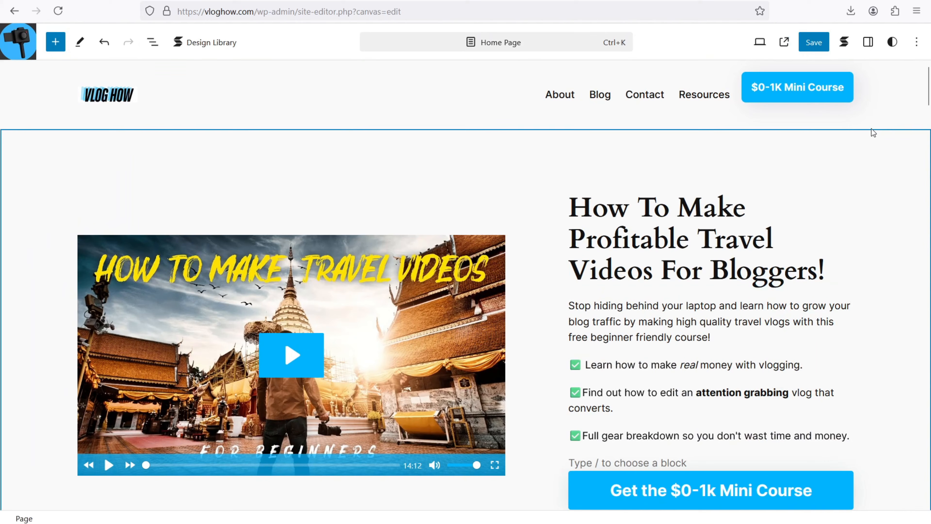
{"action": "left_click", "coordinate": [893, 43]}
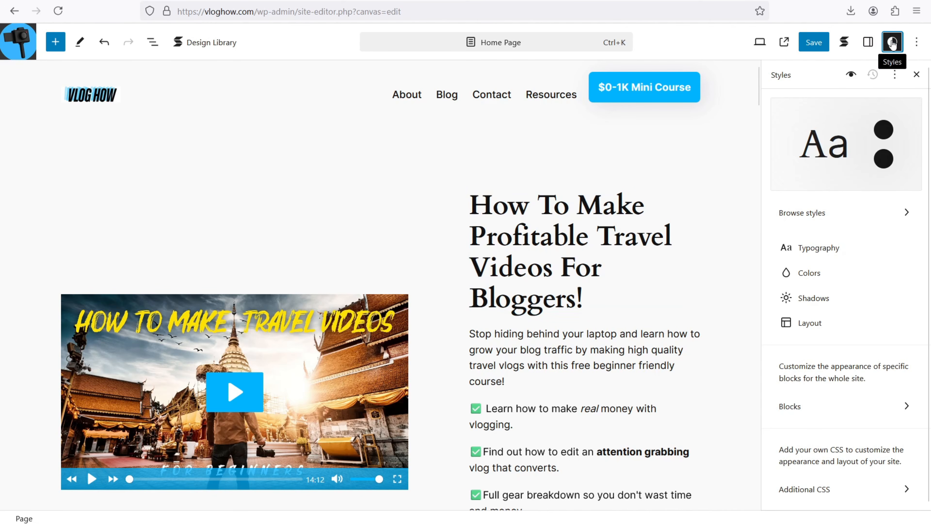
{"action": "left_click", "coordinate": [836, 215]}
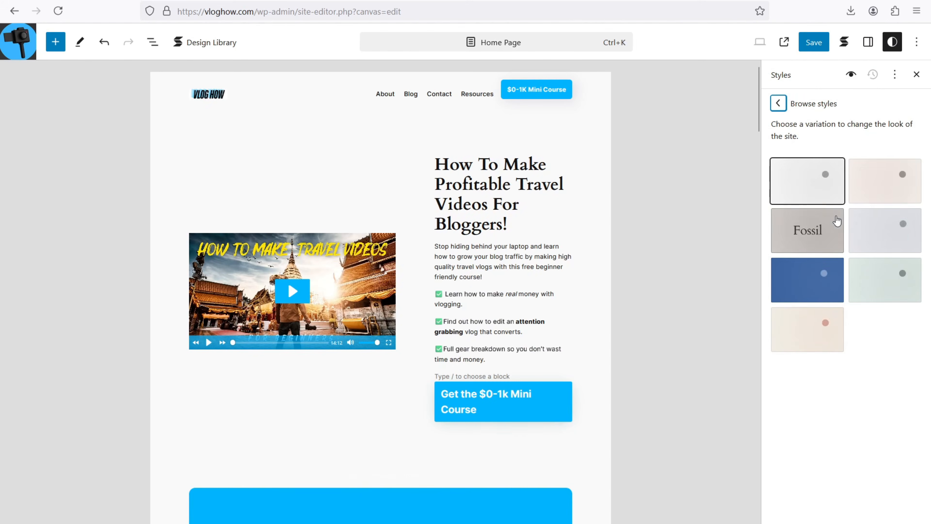
Preview the Ice, Fossil, Midnight, Mint, Rust and Maelstrom variations, then keep Default.
{"action": "left_click", "coordinate": [880, 229]}
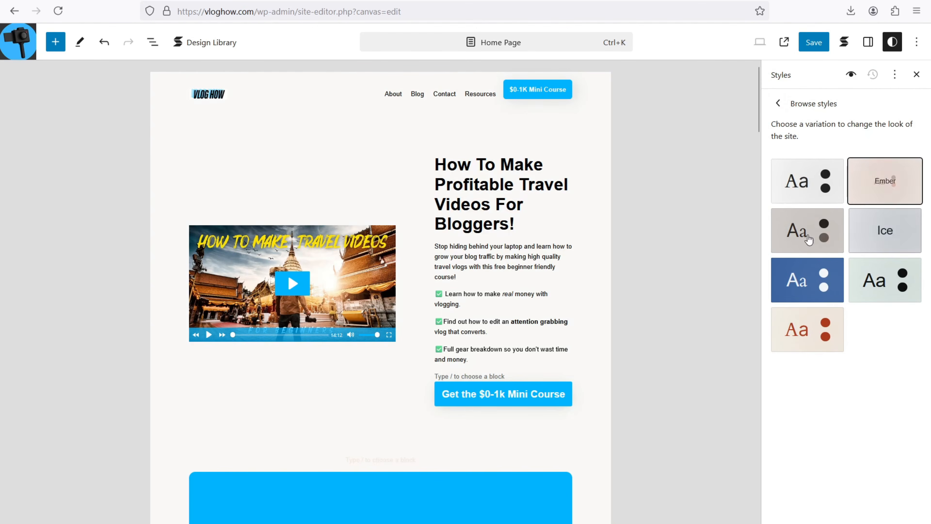
{"action": "left_click", "coordinate": [790, 238]}
{"action": "left_click", "coordinate": [793, 282]}
{"action": "left_click", "coordinate": [885, 281]}
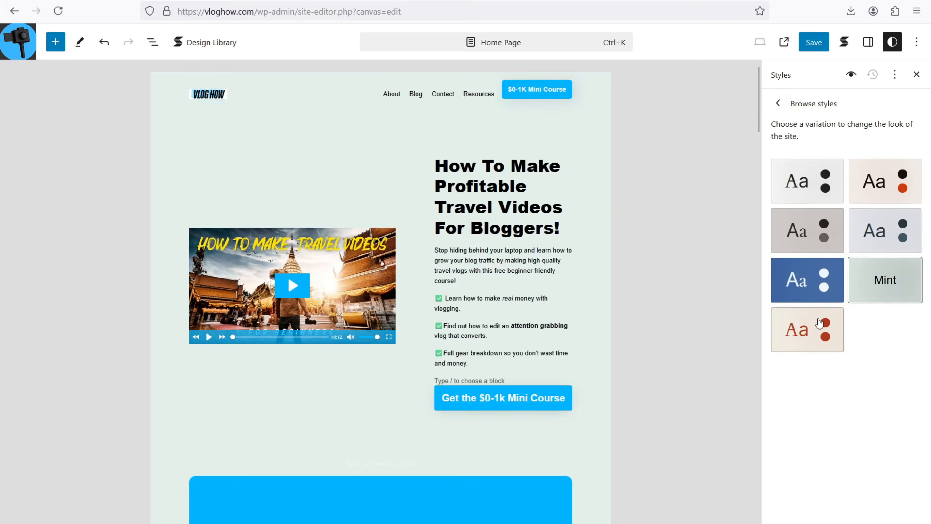
{"action": "left_click", "coordinate": [813, 316]}
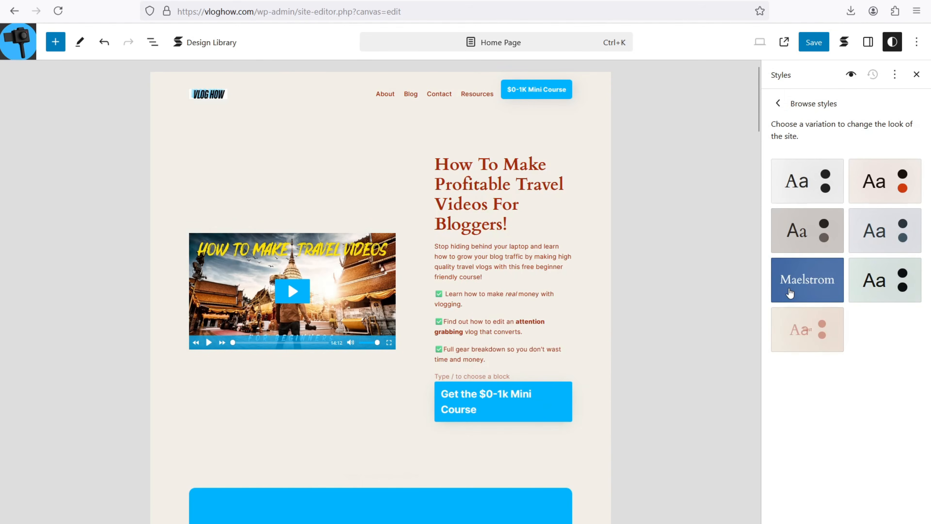
{"action": "left_click", "coordinate": [790, 293]}
{"action": "scroll", "coordinate": [509, 250], "scroll_direction": "down", "scroll_amount": 10}
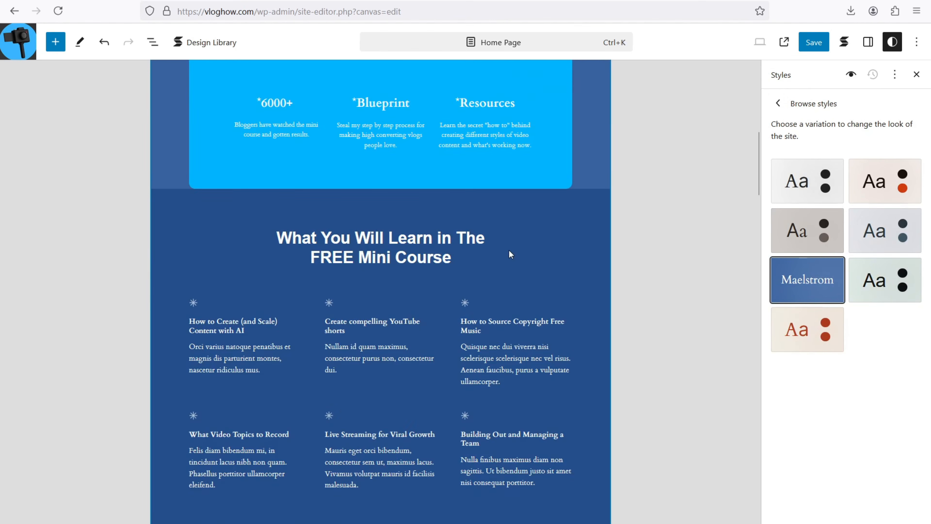
{"action": "scroll", "coordinate": [564, 224], "scroll_direction": "up", "scroll_amount": 15}
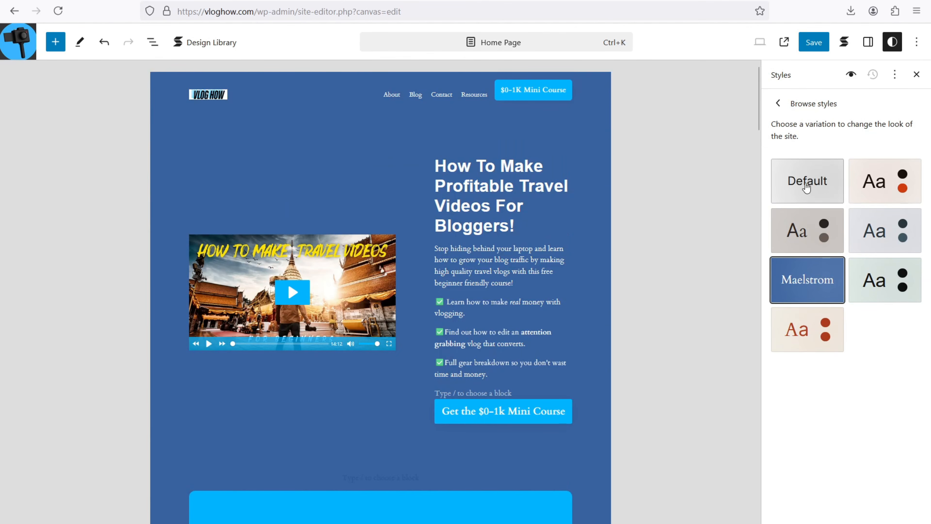
{"action": "left_click", "coordinate": [790, 194]}
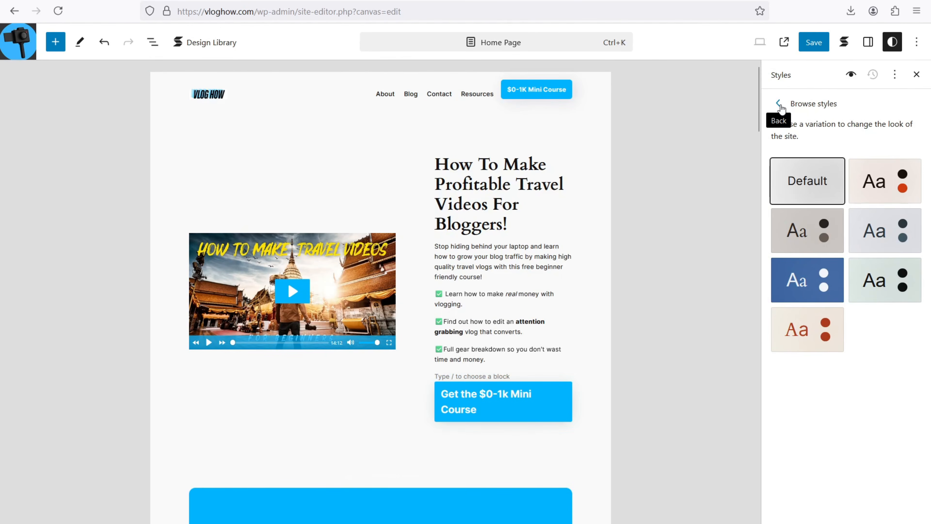
{"action": "left_click", "coordinate": [779, 104]}
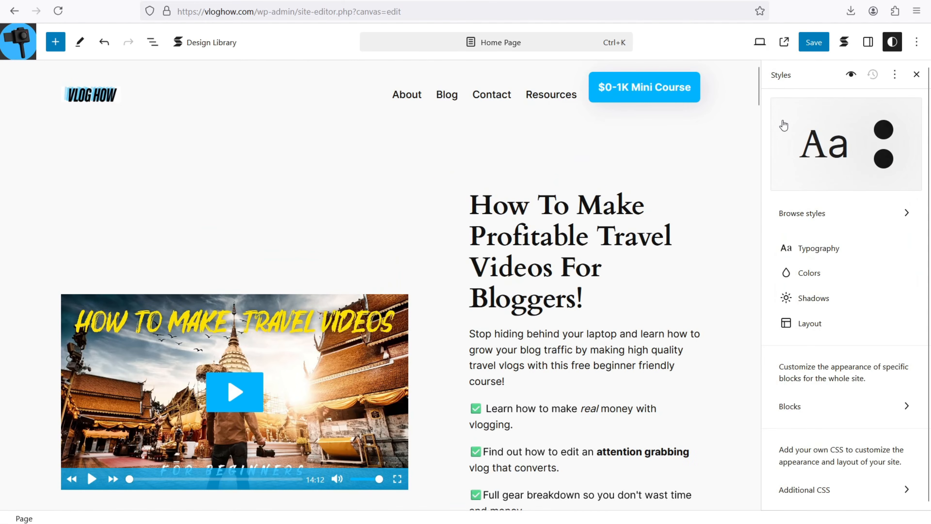
Open the site Typography styles and select the hero heading on the Home Page.
{"action": "left_click", "coordinate": [819, 249]}
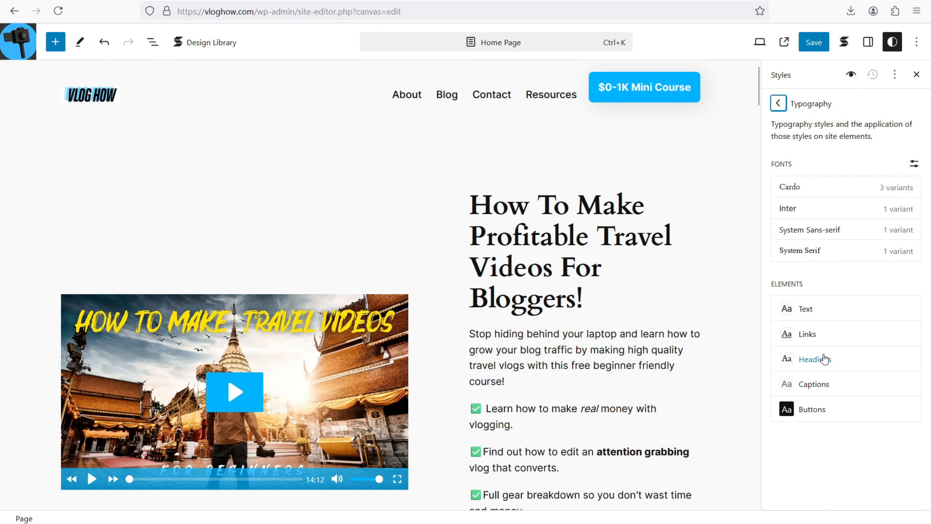
{"action": "scroll", "coordinate": [684, 280], "scroll_direction": "down", "scroll_amount": 2}
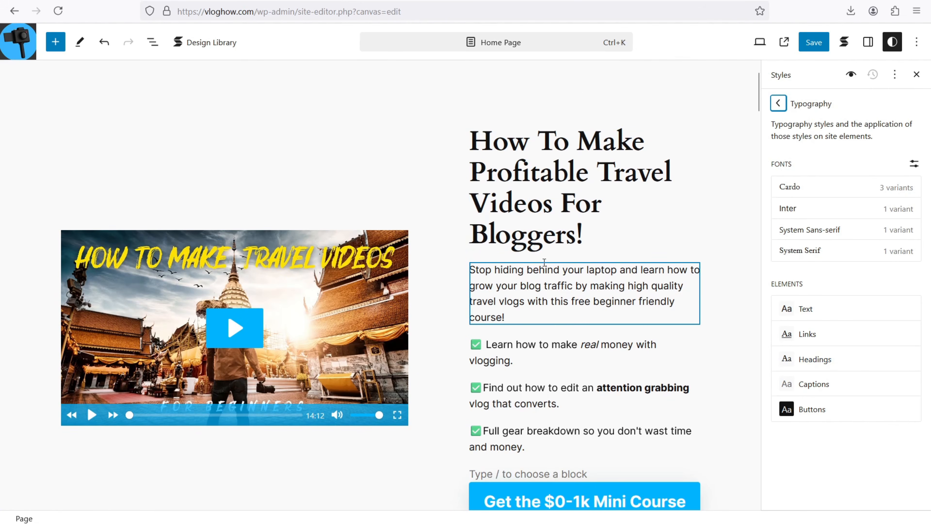
{"action": "left_click_drag", "start_coordinate": [511, 151], "coordinate": [525, 152]}
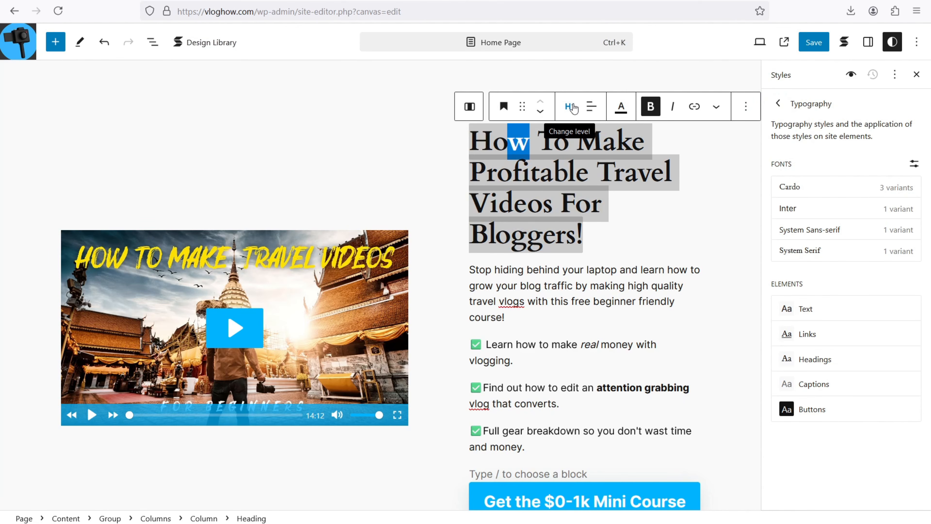
{"action": "left_click", "coordinate": [568, 172]}
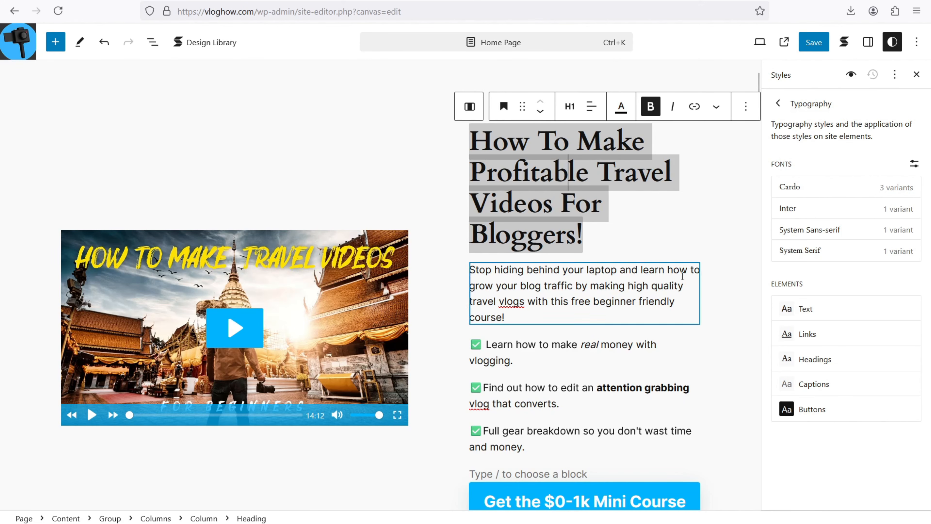
Change the Headings font from Cardo to Inter, then bring up the Text typography settings.
{"action": "left_click", "coordinate": [803, 357]}
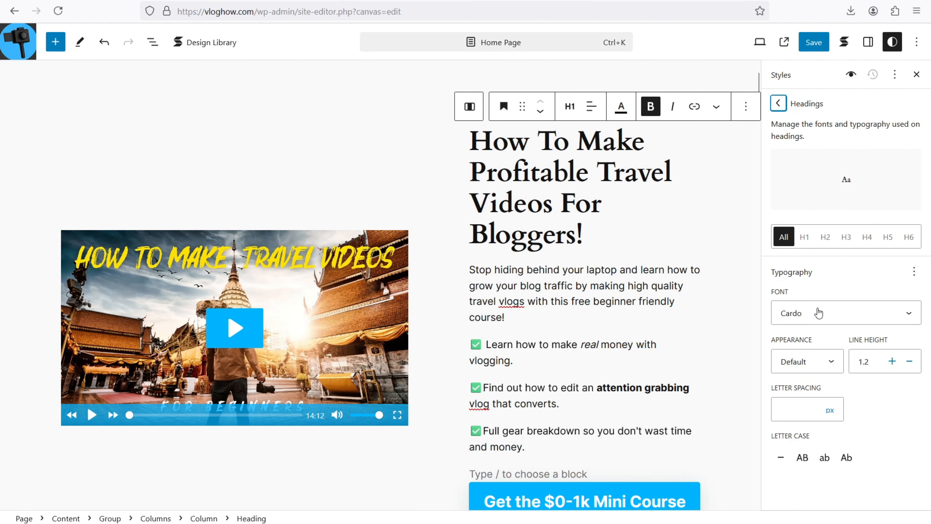
{"action": "left_click", "coordinate": [817, 317]}
{"action": "left_click", "coordinate": [800, 352]}
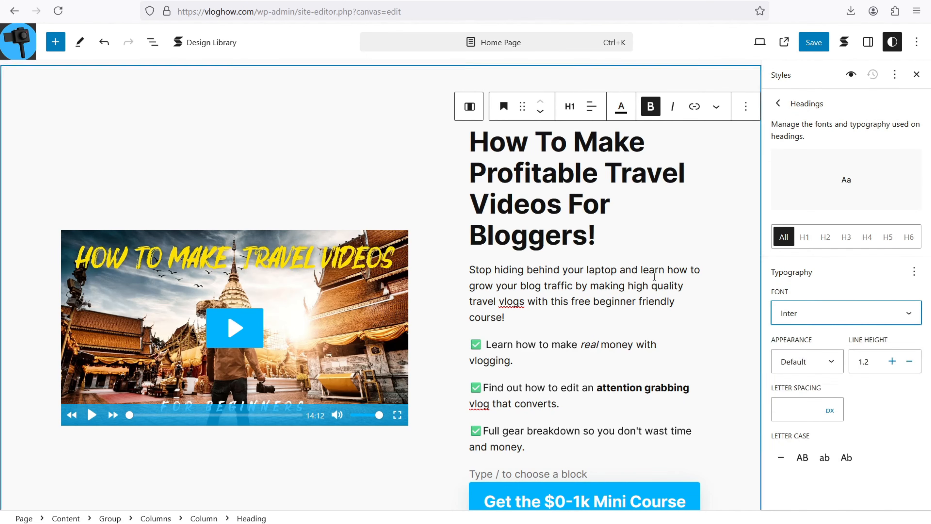
{"action": "left_click", "coordinate": [778, 104]}
{"action": "left_click", "coordinate": [821, 315]}
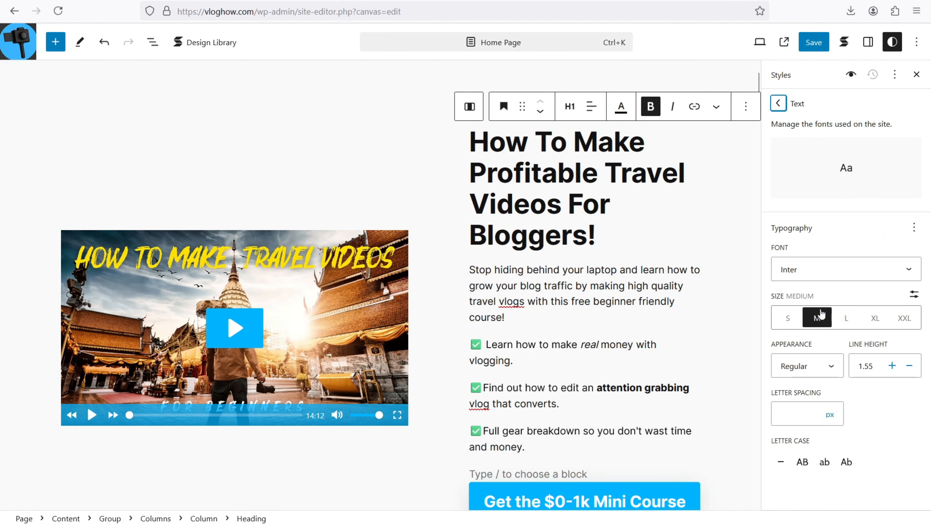
{"action": "left_click", "coordinate": [812, 282]}
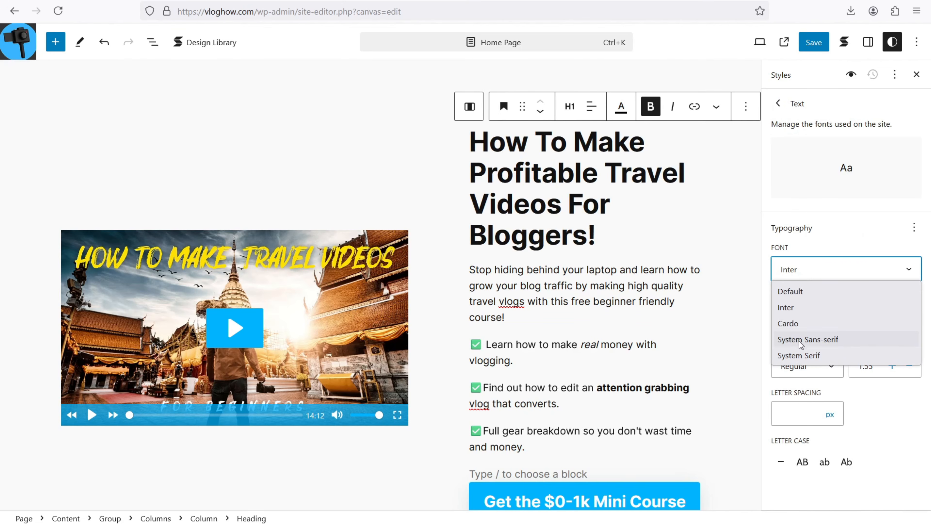
{"action": "left_click", "coordinate": [801, 354]}
{"action": "left_click", "coordinate": [815, 279]}
{"action": "left_click", "coordinate": [821, 336]}
{"action": "left_click", "coordinate": [827, 270]}
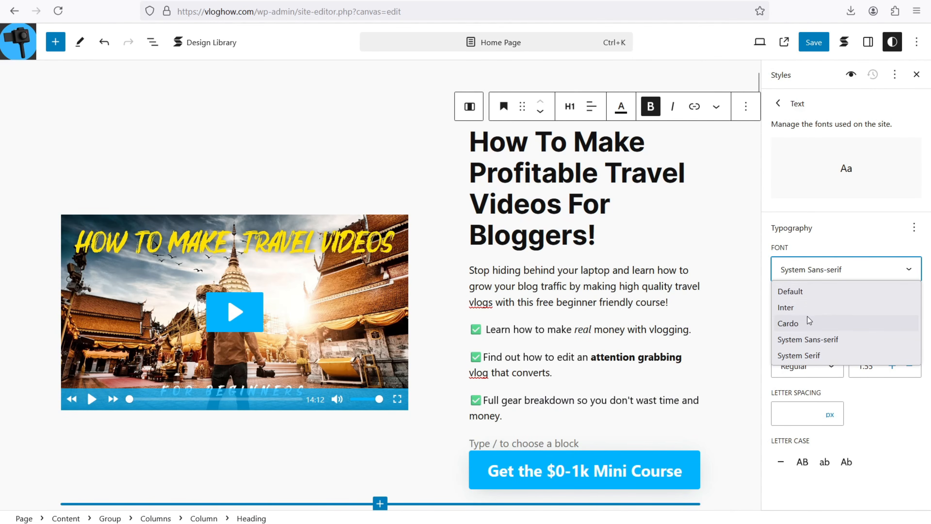
{"action": "left_click", "coordinate": [799, 322]}
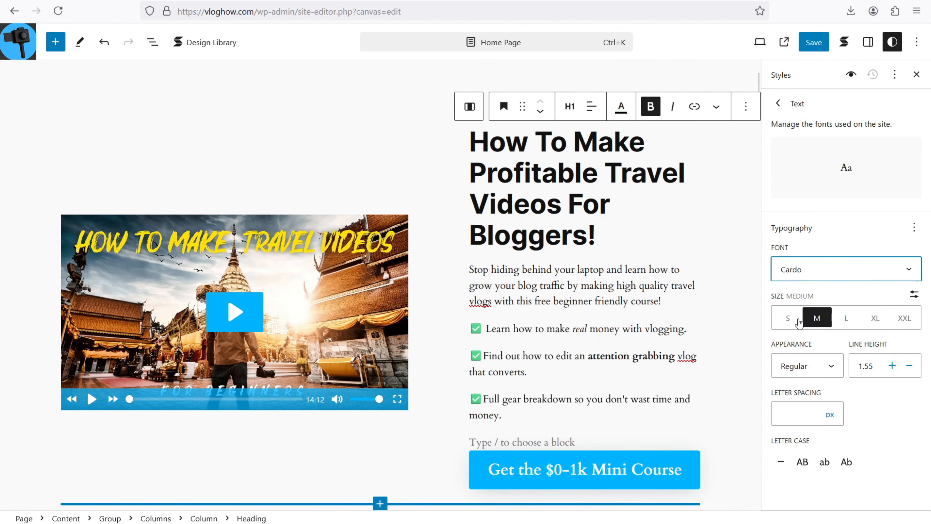
{"action": "left_click", "coordinate": [797, 275]}
{"action": "left_click", "coordinate": [789, 308]}
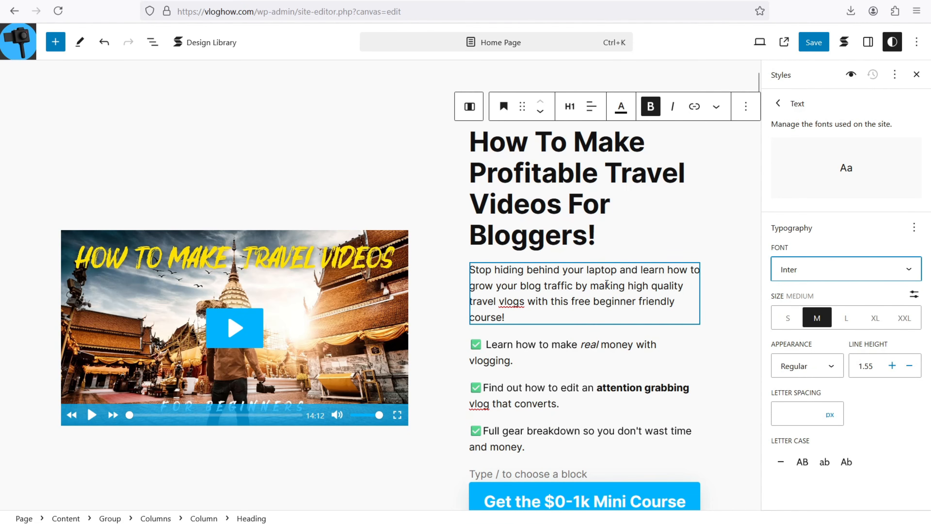
{"action": "left_click", "coordinate": [846, 320]}
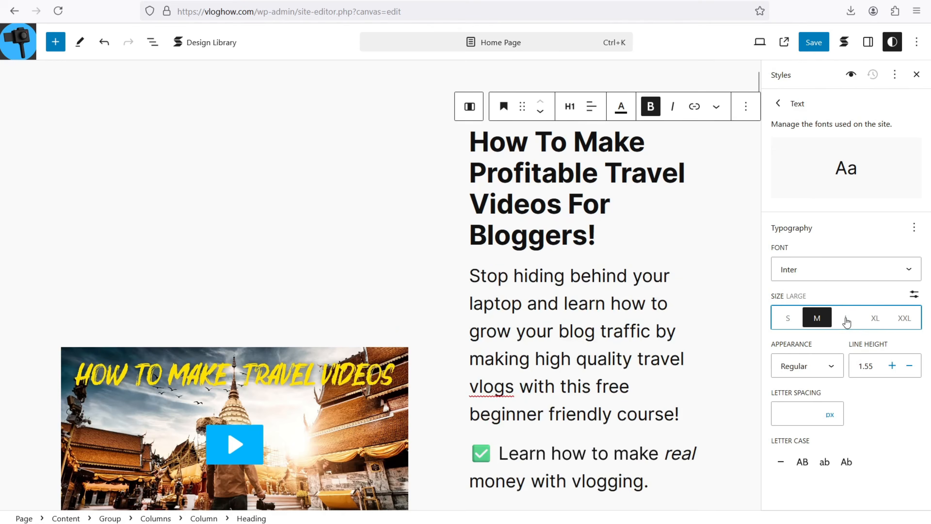
{"action": "left_click", "coordinate": [875, 320]}
{"action": "left_click", "coordinate": [818, 319]}
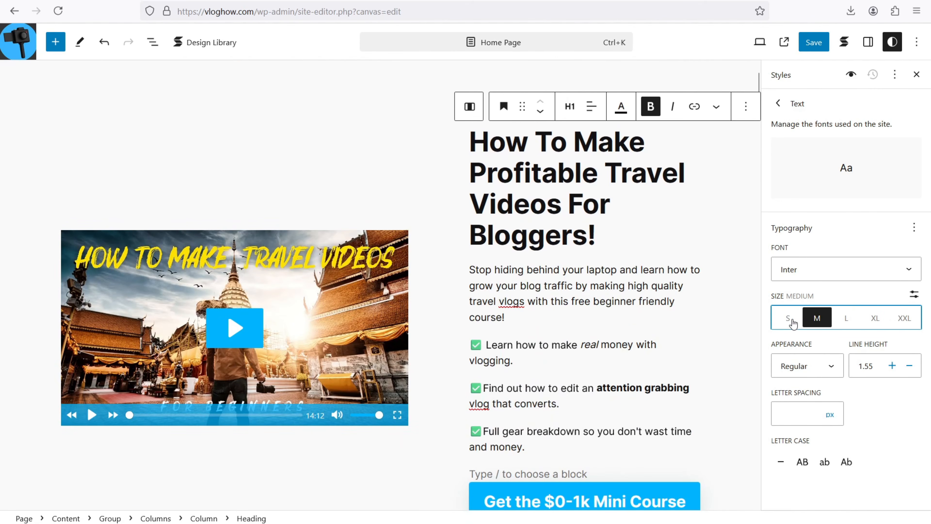
{"action": "triple_click", "coordinate": [556, 213]}
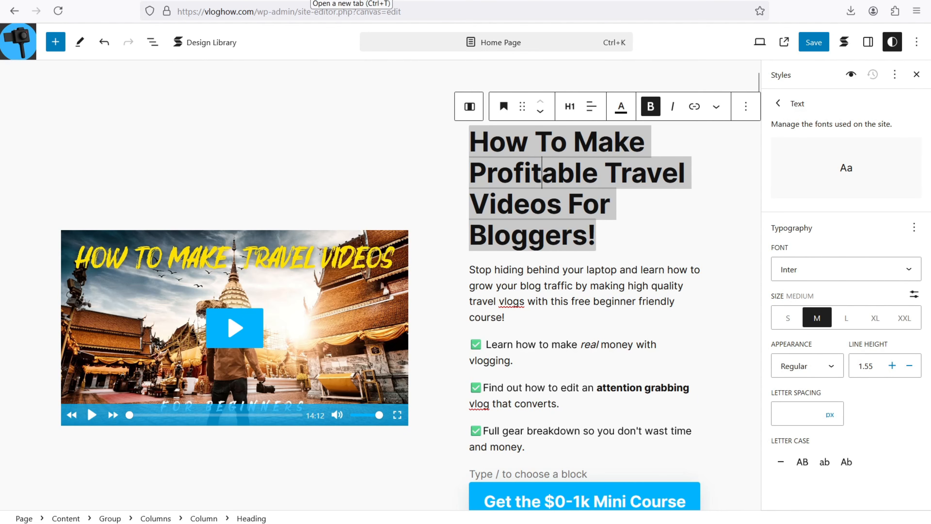
Google 'font pair' in a new tab and open the Fontpair result.
{"action": "key", "text": "ctrl+t"}
{"action": "type", "text": "font pai"}
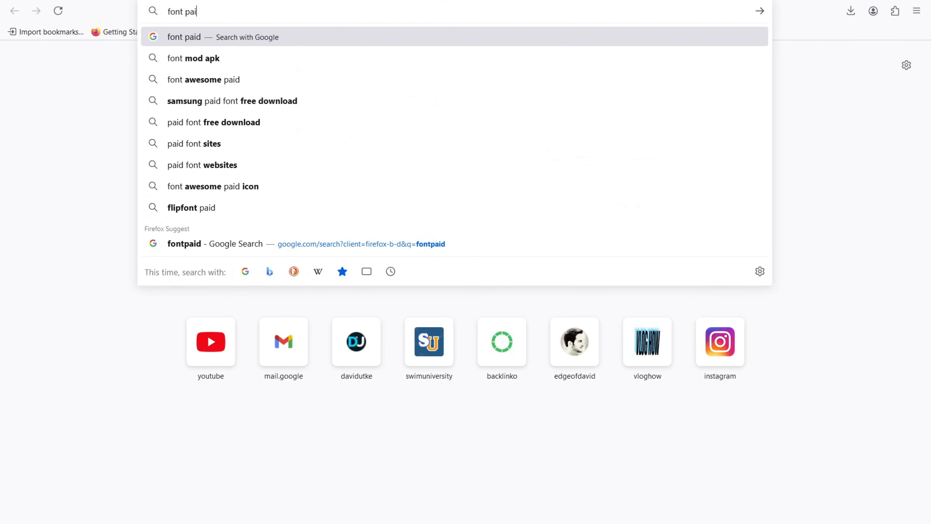
{"action": "type", "text": "r"}
{"action": "key", "text": "Return"}
{"action": "left_click", "coordinate": [262, 235]}
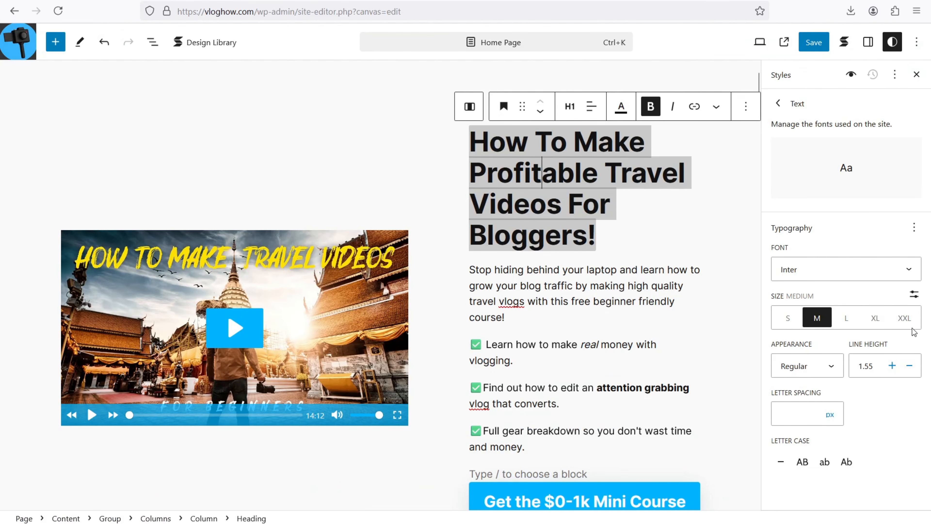
Keep the body text font as Inter, set its weight to Extra Light, and return to Styles.
{"action": "left_click", "coordinate": [861, 269]}
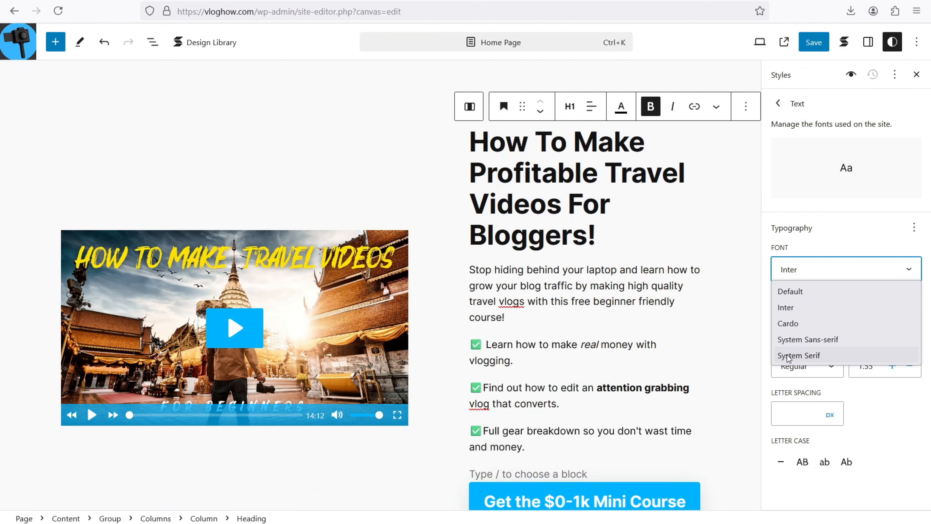
{"action": "left_click", "coordinate": [620, 286]}
{"action": "left_click", "coordinate": [620, 286]}
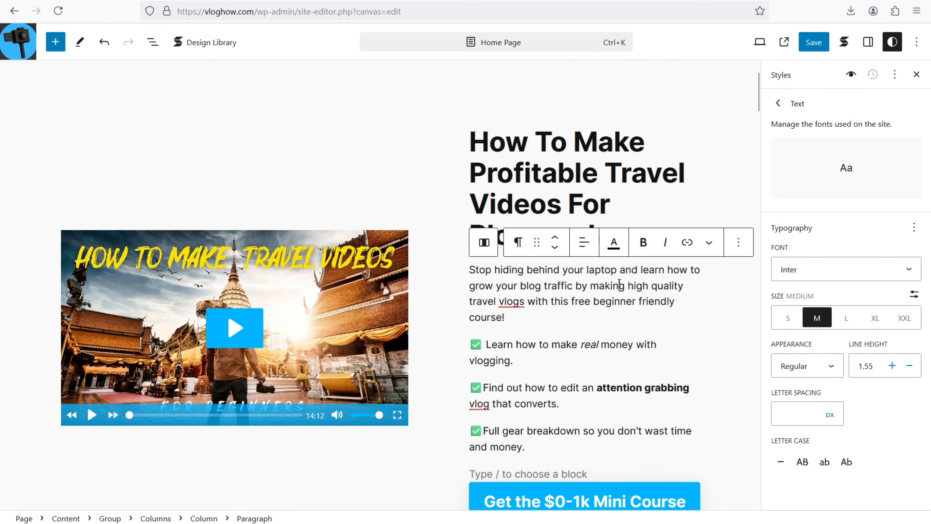
{"action": "triple_click", "coordinate": [578, 177]}
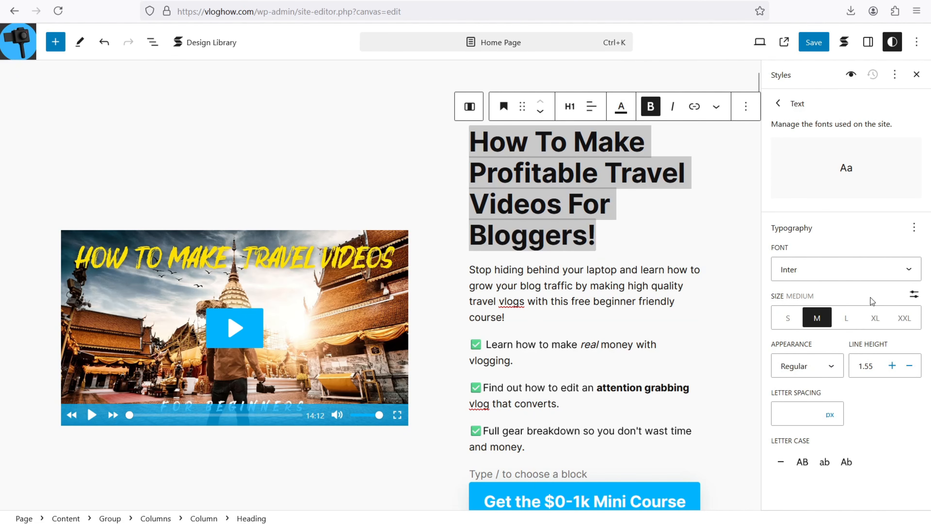
{"action": "left_click", "coordinate": [823, 366]}
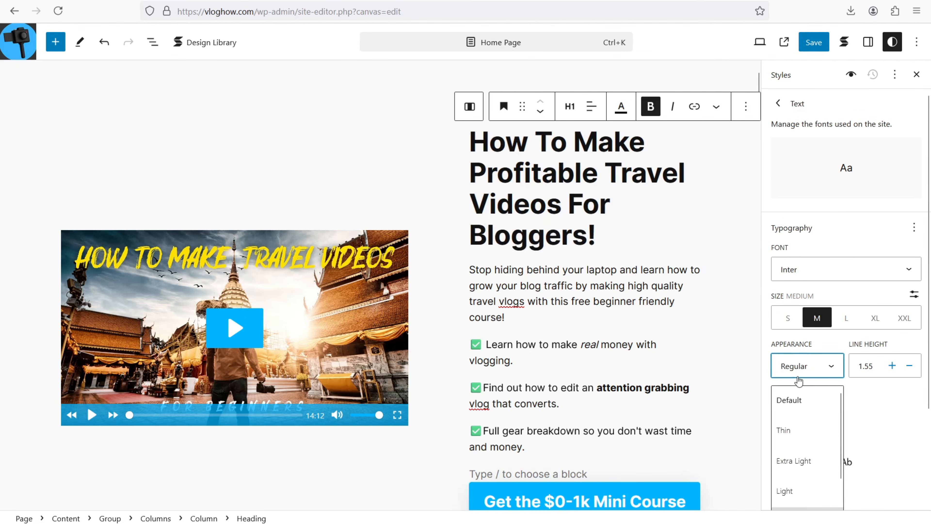
{"action": "left_click", "coordinate": [792, 462]}
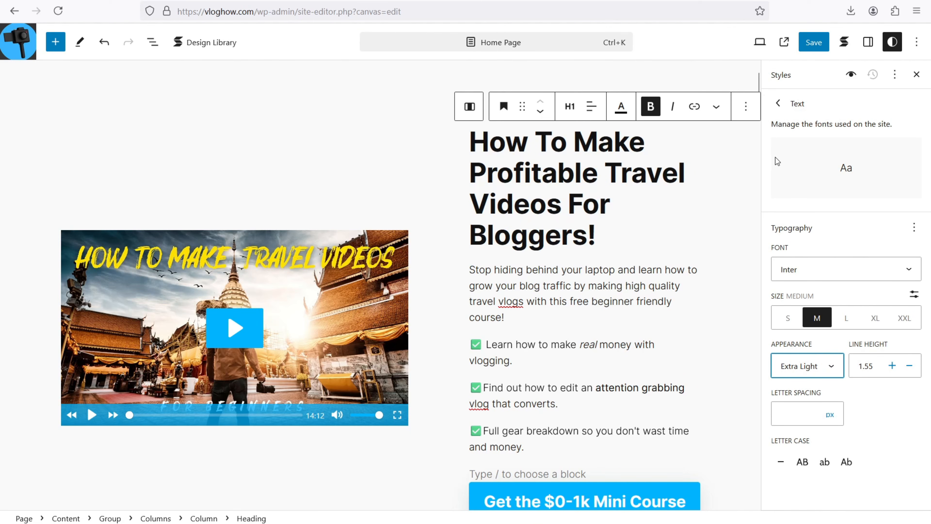
{"action": "left_click", "coordinate": [778, 104]}
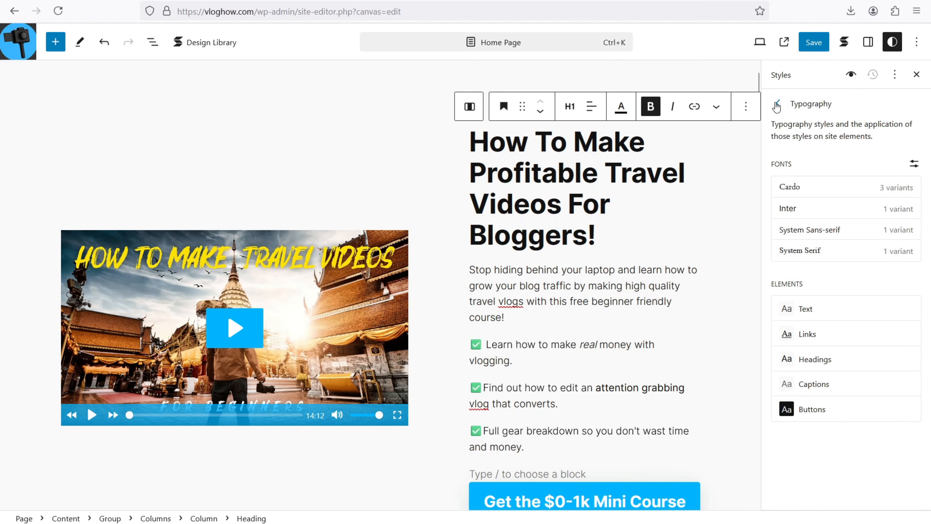
{"action": "left_click", "coordinate": [778, 103]}
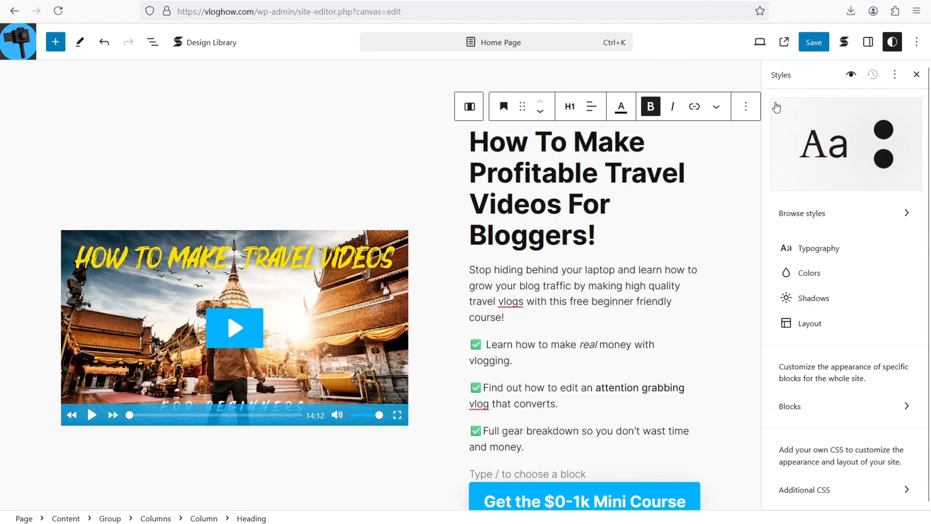
Link 'high quality' in the intro paragraph to youtube.com and make it bold.
{"action": "left_click", "coordinate": [817, 274]}
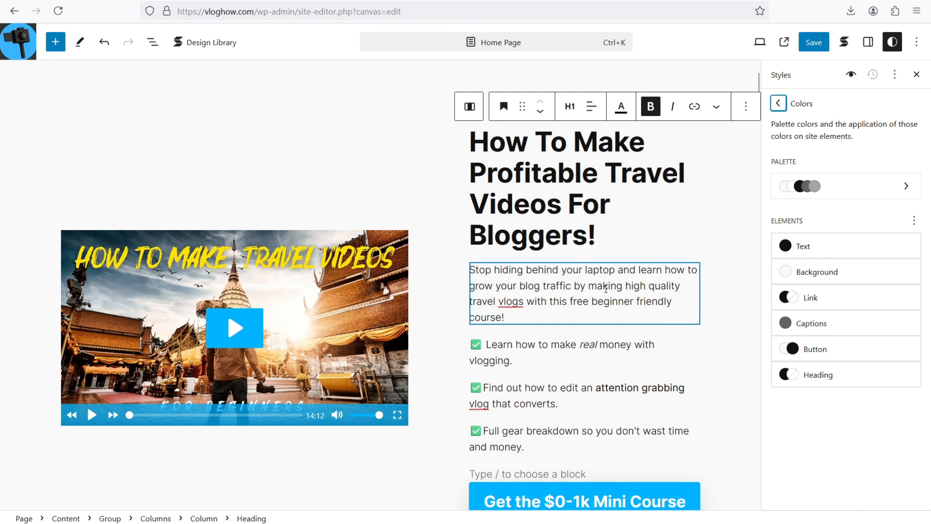
{"action": "mouse_move", "coordinate": [623, 285]}
{"action": "left_mouse_down"}
{"action": "mouse_move", "coordinate": [681, 287]}
{"action": "mouse_move", "coordinate": [625, 286]}
{"action": "left_mouse_up"}
{"action": "left_click", "coordinate": [687, 242]}
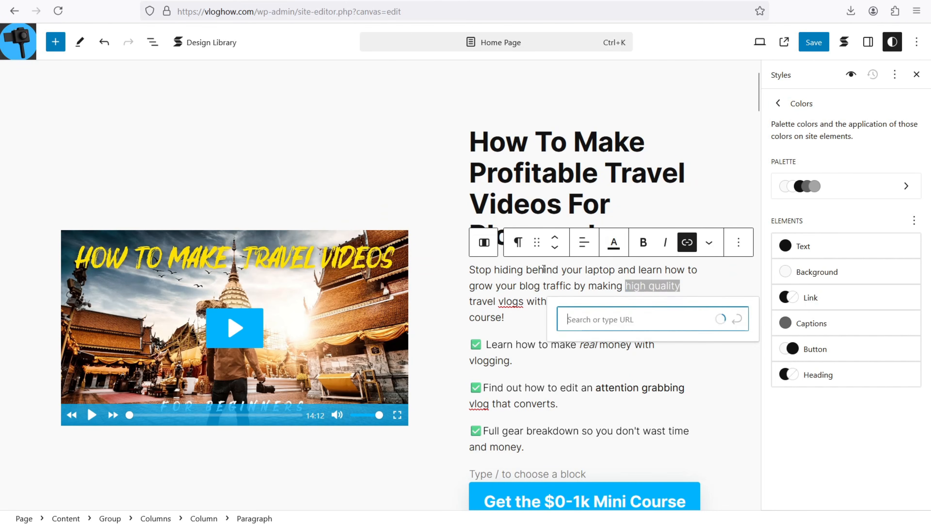
{"action": "type", "text": "youtube.com"}
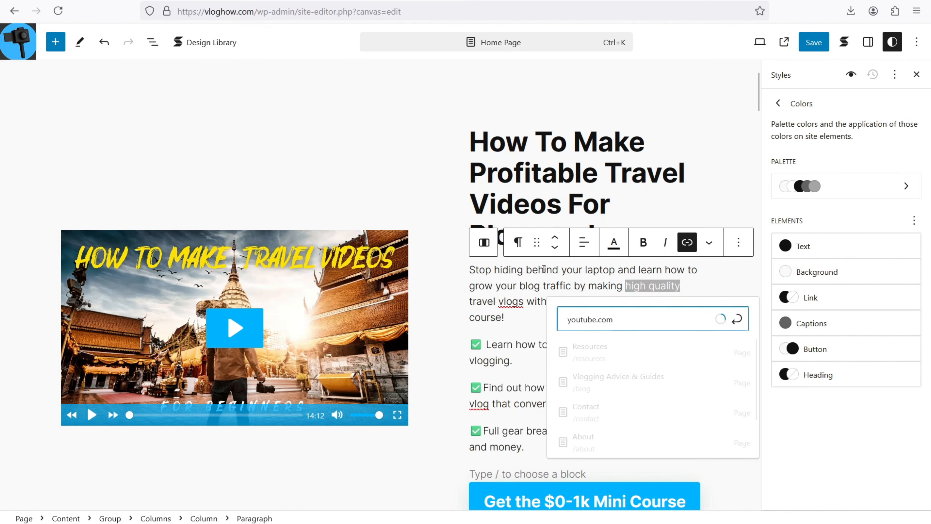
{"action": "key", "text": "Return"}
{"action": "key", "text": "ctrl+b"}
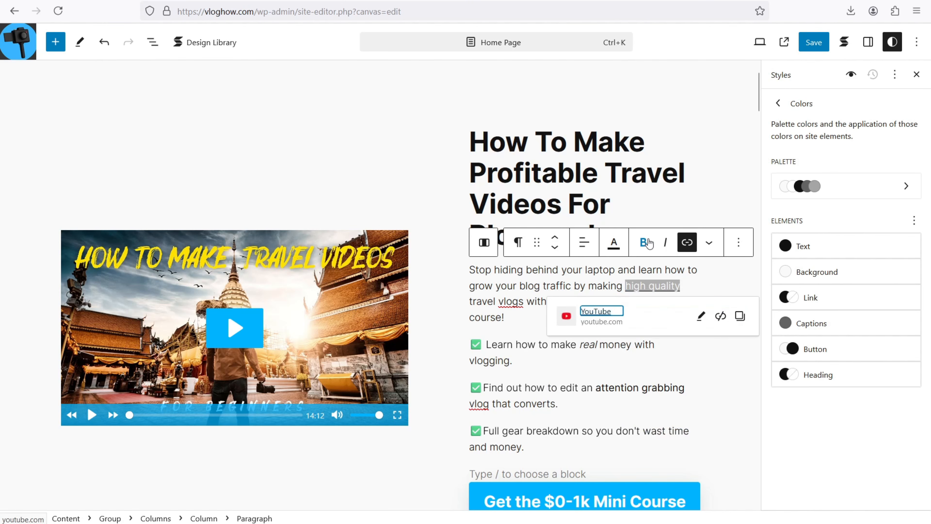
{"action": "left_click", "coordinate": [582, 271]}
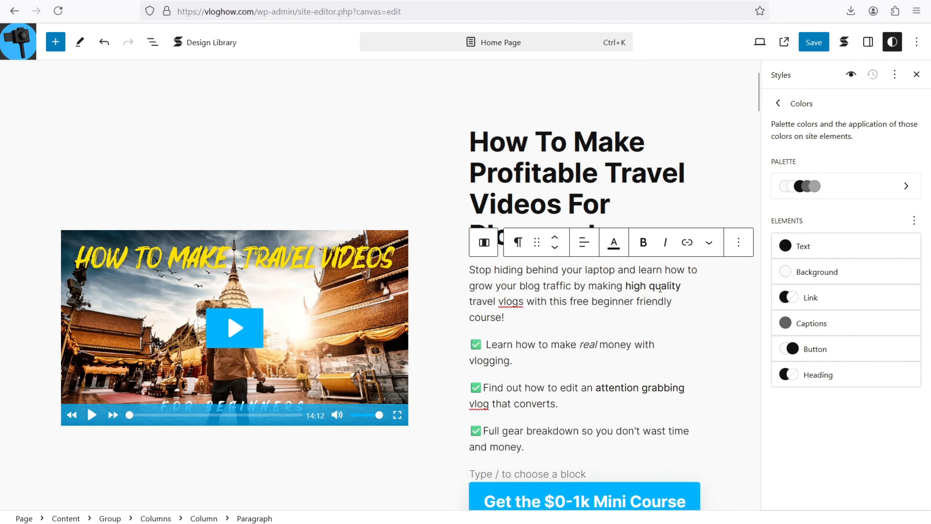
{"action": "left_click", "coordinate": [644, 286]}
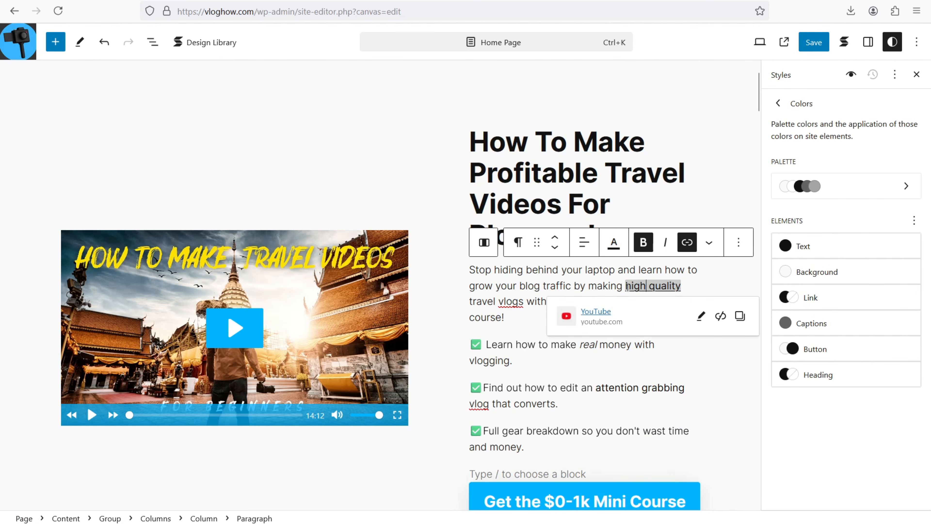
Try green and violet hues in the custom Link colour picker.
{"action": "left_click", "coordinate": [834, 299]}
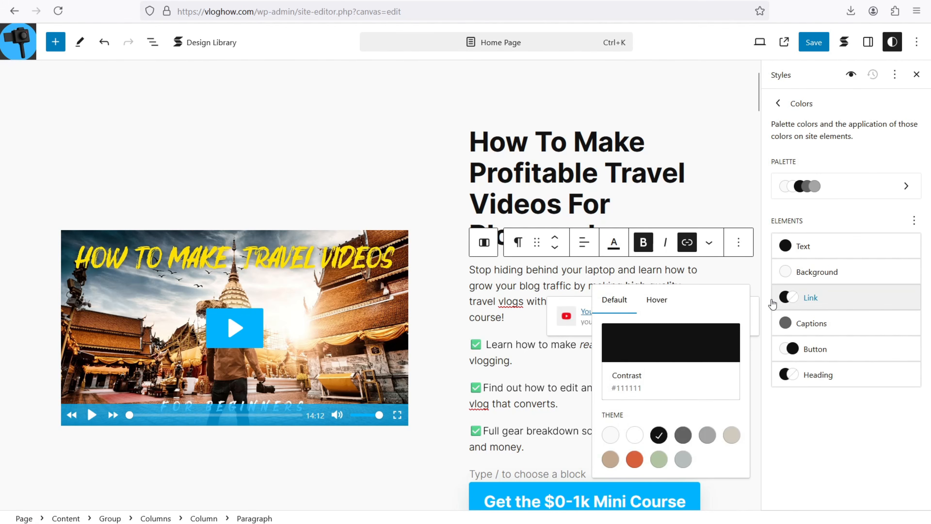
{"action": "left_click", "coordinate": [648, 353]}
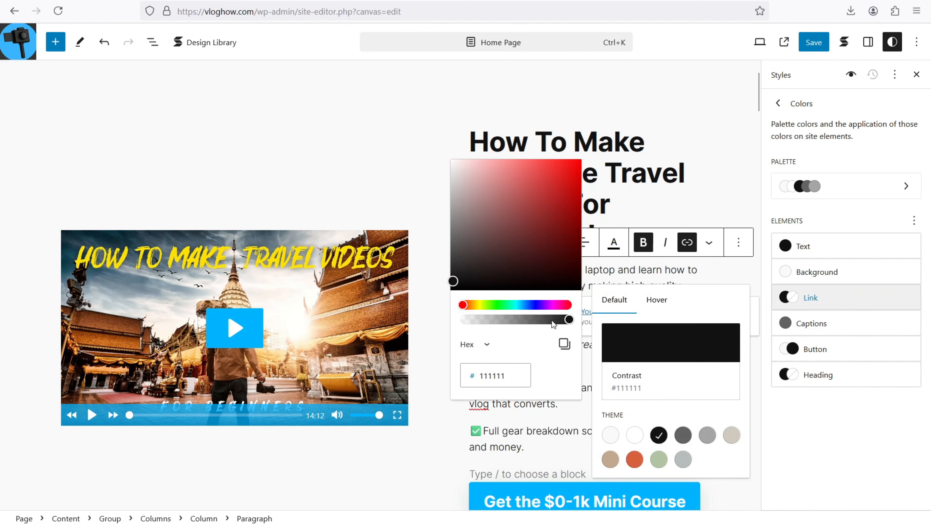
{"action": "left_click", "coordinate": [505, 305]}
{"action": "left_click", "coordinate": [542, 305]}
{"action": "left_click", "coordinate": [642, 277]}
Review the site colour palette and gradient presets, then return to the Styles overview.
{"action": "double_click", "coordinate": [562, 287]}
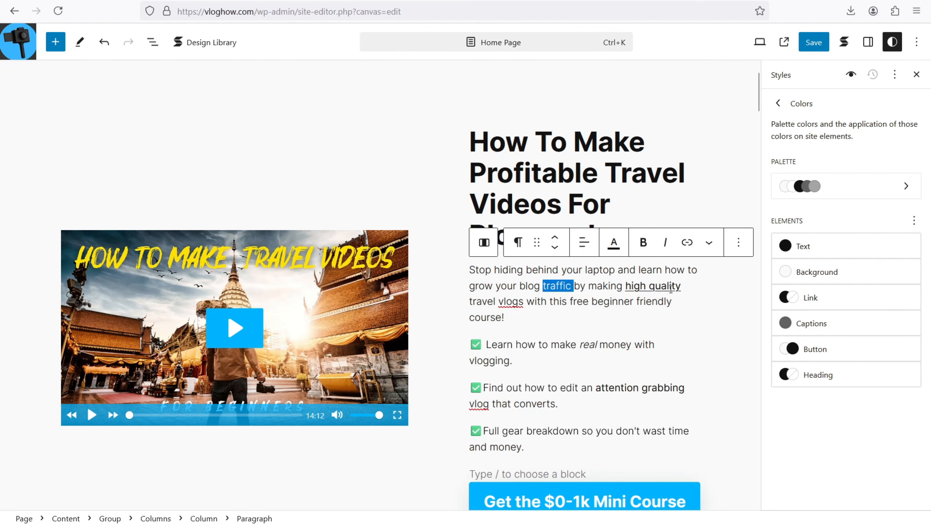
{"action": "left_click", "coordinate": [826, 187]}
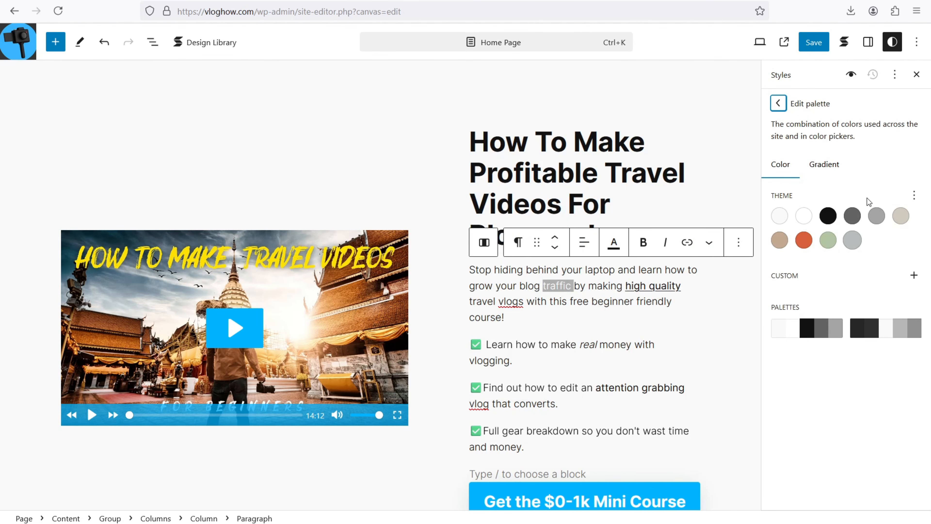
{"action": "left_click", "coordinate": [824, 166]}
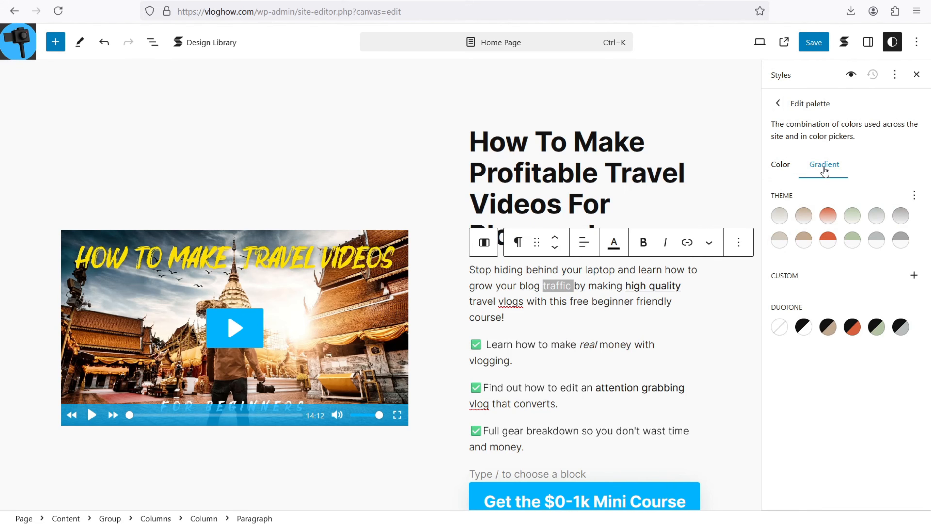
{"action": "left_click", "coordinate": [778, 103]}
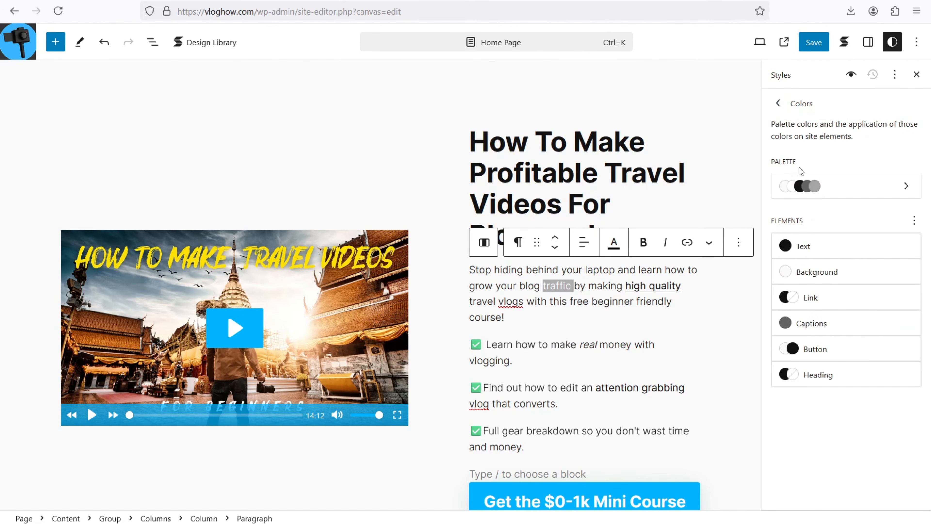
{"action": "left_click", "coordinate": [778, 103]}
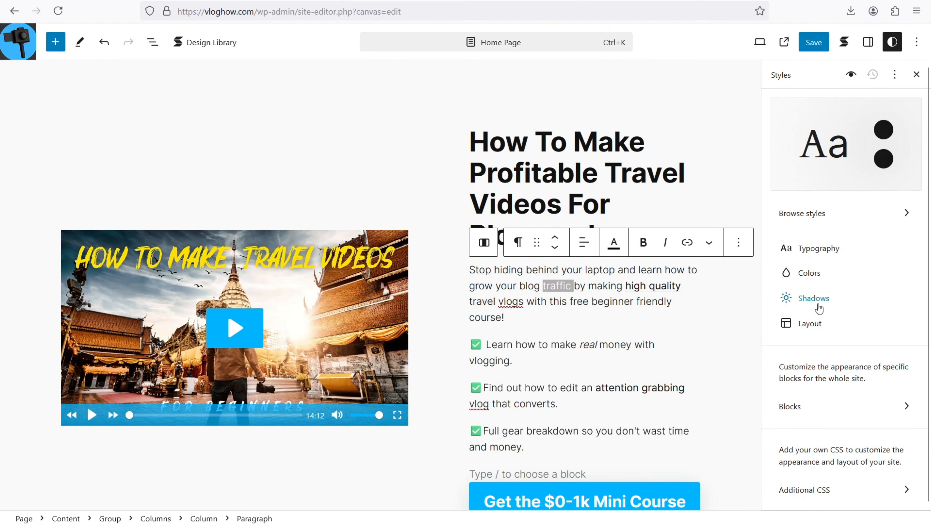
Inspect the Layout, Blocks and Additional CSS style panels, then view the live VLOG HOW homepage.
{"action": "left_click", "coordinate": [803, 325]}
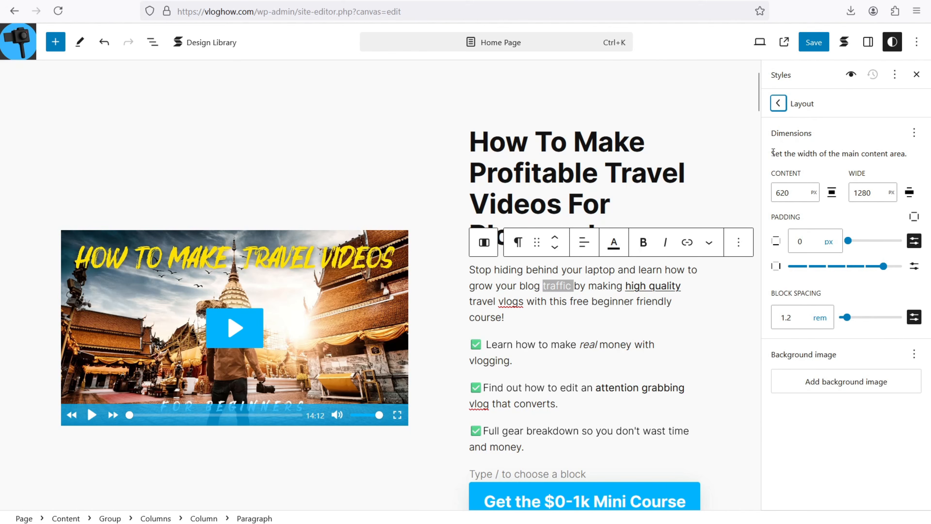
{"action": "left_click", "coordinate": [778, 104]}
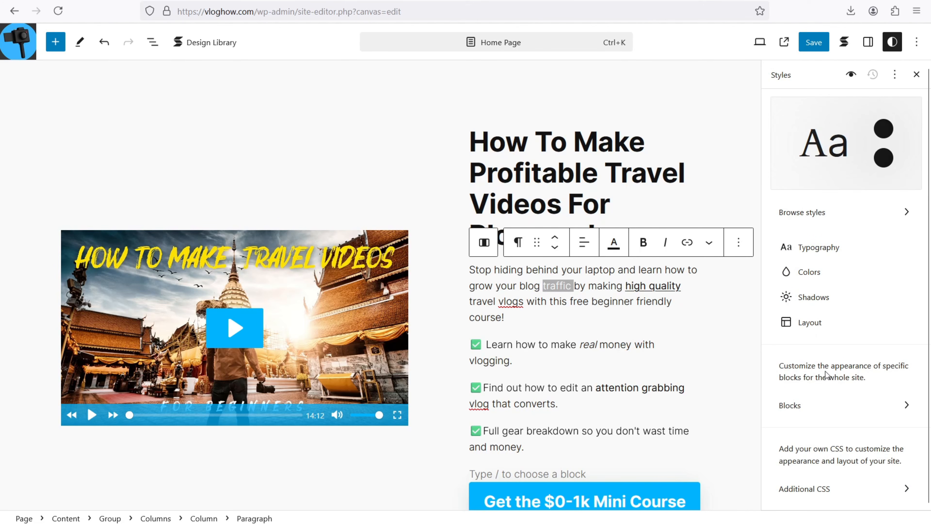
{"action": "left_click", "coordinate": [843, 406]}
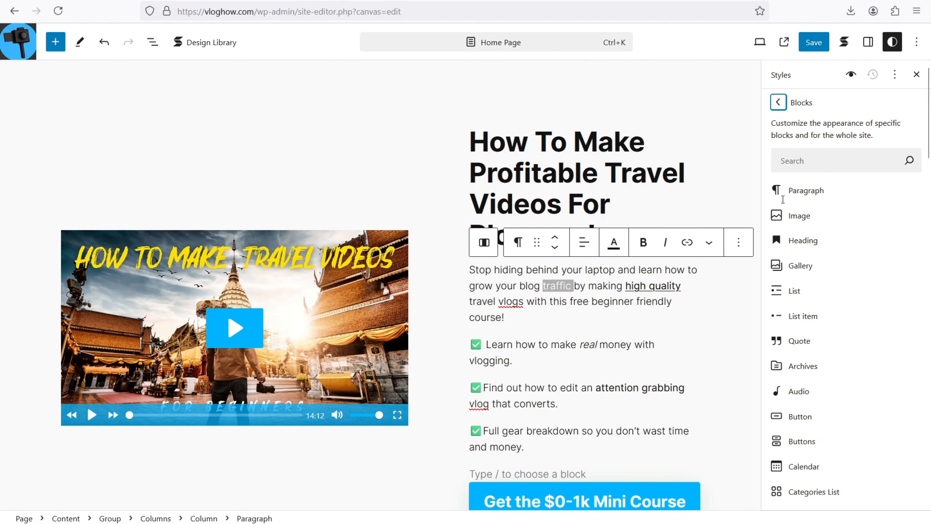
{"action": "left_click", "coordinate": [778, 102]}
{"action": "left_click", "coordinate": [849, 489]}
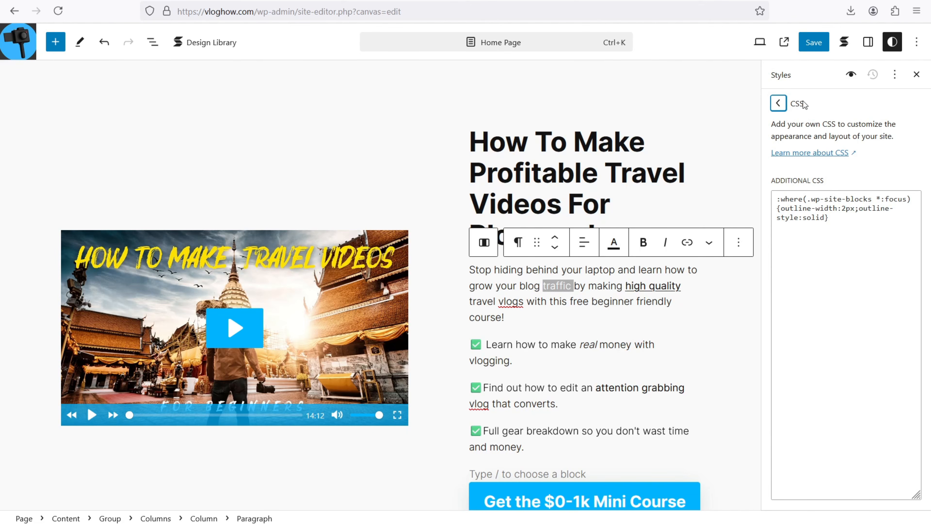
{"action": "left_click", "coordinate": [778, 103]}
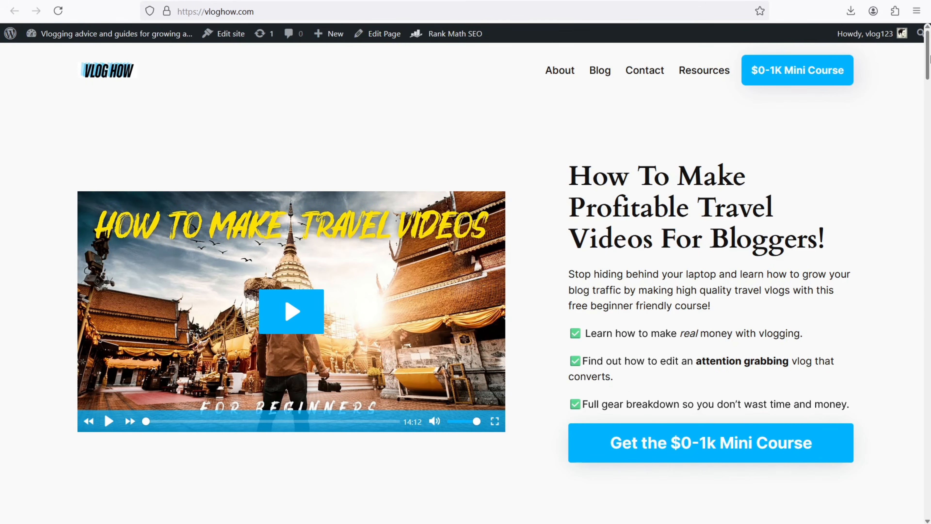
{"action": "left_click_drag", "start_coordinate": [928, 60], "coordinate": [928, 148]}
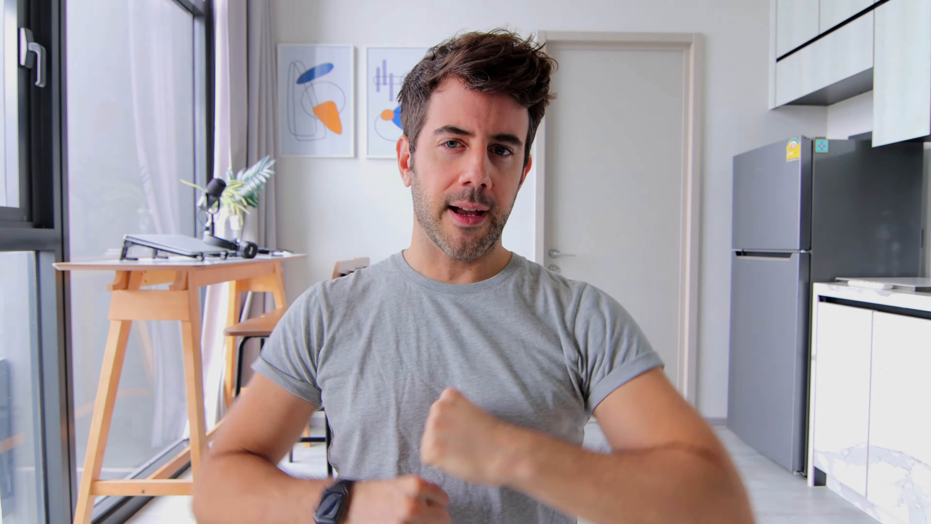